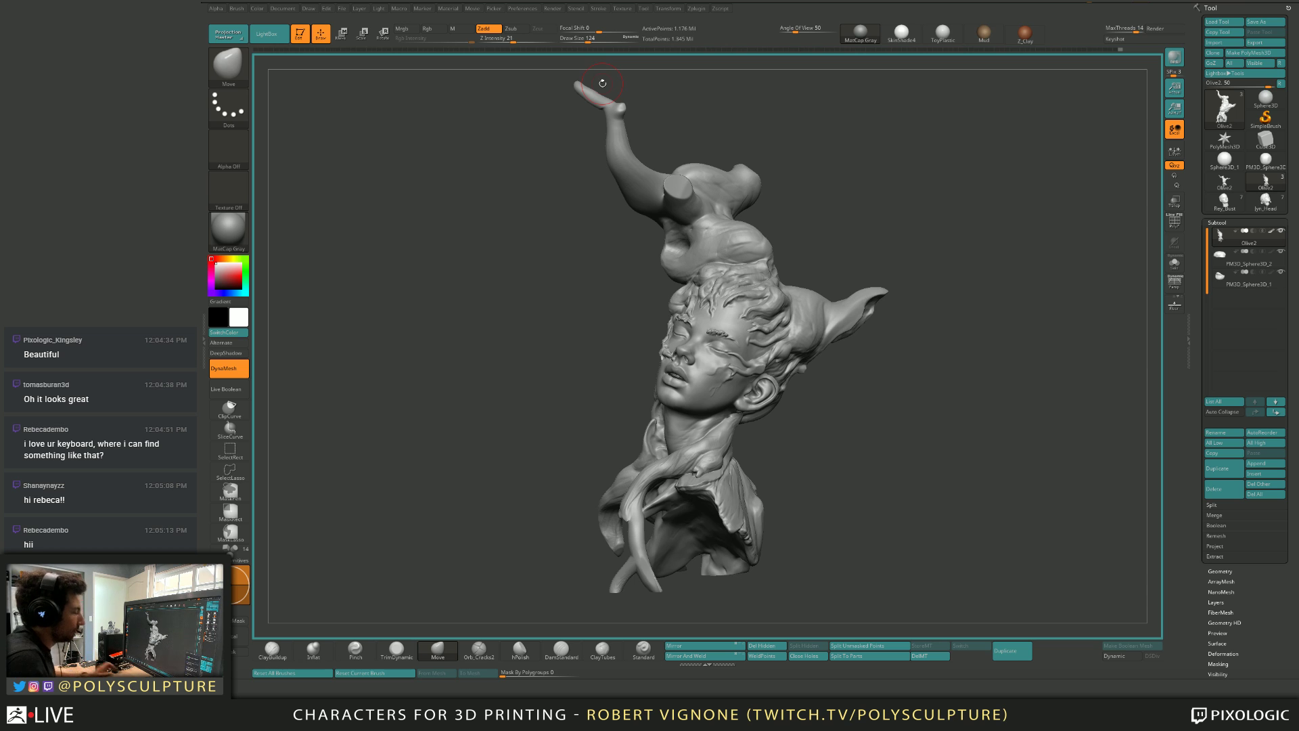
Turn on the floor grid beneath the bust and view the sculpt from the side and the front.
mouse_move(906, 433)
left_mouse_down()
mouse_move(931, 380)
mouse_move(879, 324)
mouse_move(942, 382)
mouse_move(909, 387)
mouse_move(873, 363)
mouse_move(899, 379)
mouse_move(883, 403)
mouse_move(897, 421)
mouse_move(940, 429)
mouse_move(890, 418)
mouse_move(896, 435)
mouse_move(916, 441)
mouse_move(901, 415)
mouse_move(912, 427)
mouse_move(873, 448)
mouse_move(901, 363)
mouse_move(910, 435)
mouse_move(879, 455)
mouse_move(899, 449)
mouse_move(913, 464)
mouse_move(910, 436)
mouse_move(902, 444)
left_mouse_up()
left_click(1175, 308)
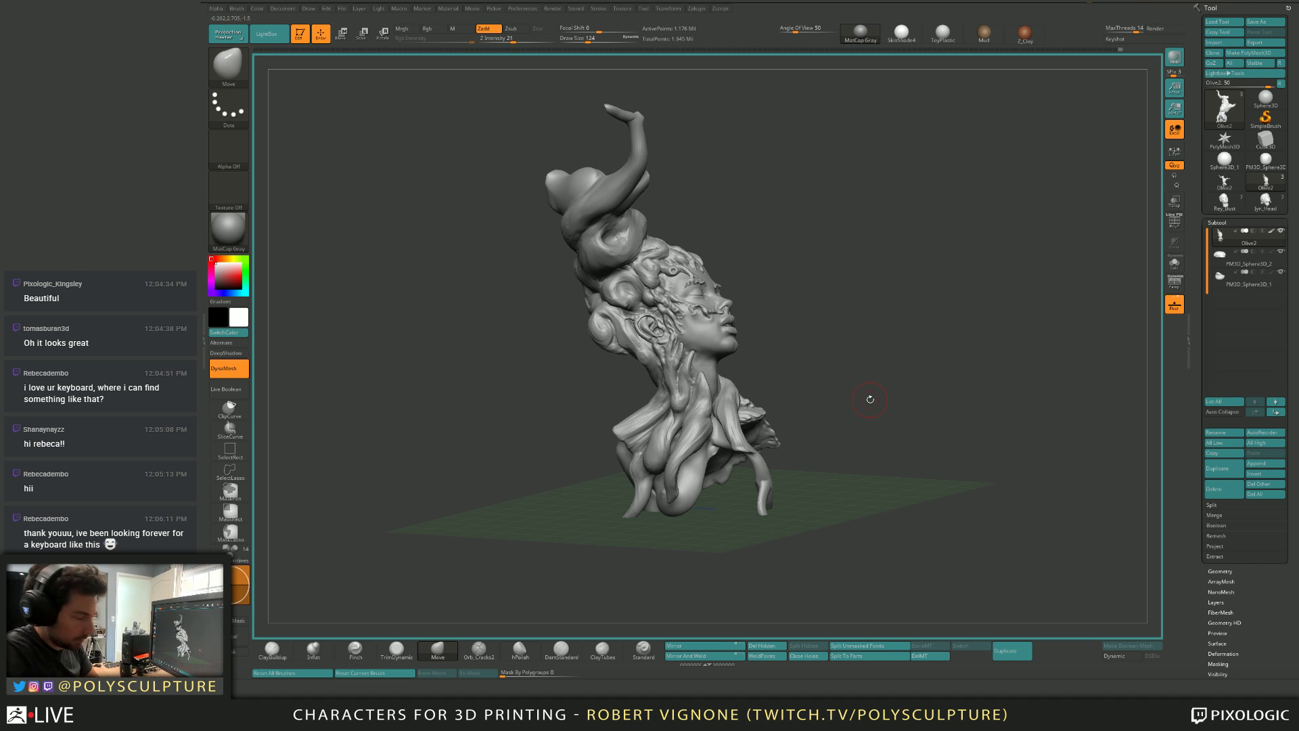
mouse_move(911, 361)
left_mouse_down()
mouse_move(931, 349)
mouse_move(865, 366)
mouse_move(887, 385)
mouse_move(867, 391)
mouse_move(891, 403)
mouse_move(888, 417)
mouse_move(896, 385)
mouse_move(870, 254)
mouse_move(867, 379)
mouse_move(894, 374)
mouse_move(879, 385)
mouse_move(913, 433)
left_mouse_up()
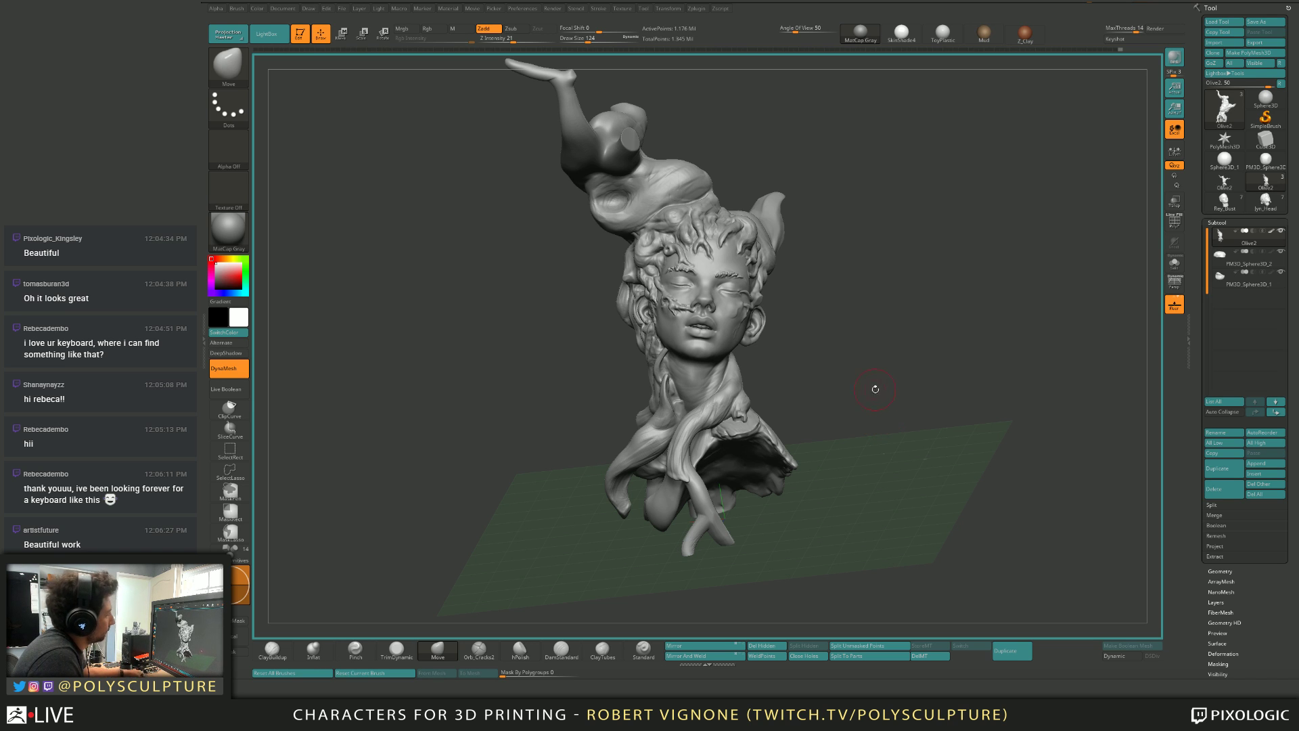
mouse_move(885, 413)
left_mouse_down()
mouse_move(883, 395)
mouse_move(945, 399)
mouse_move(934, 351)
mouse_move(854, 364)
mouse_move(828, 352)
mouse_move(842, 382)
left_mouse_up()
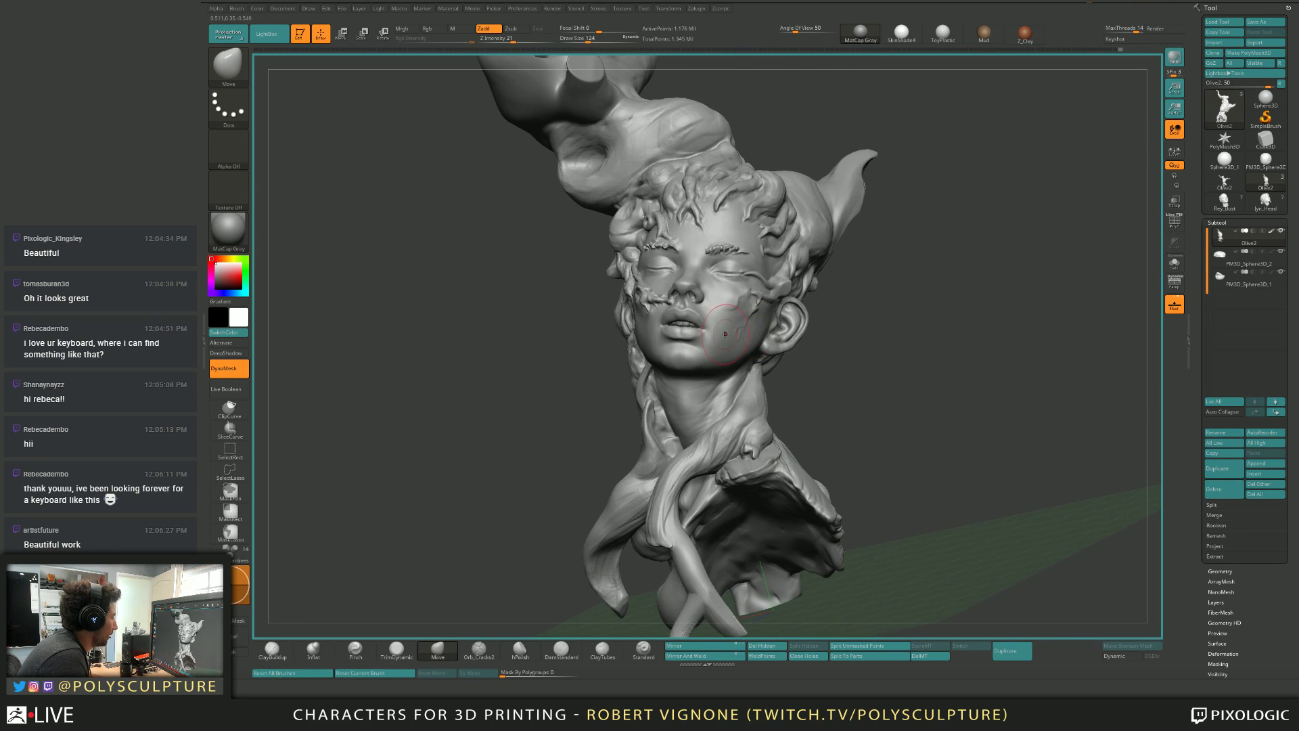
Set the draw size to 31 for close work on the face and switch to the ClayBuildup brush.
key("s")
left_click_drag(733, 332, 727, 331)
left_click_drag(873, 396, 908, 393)
right_click_drag(771, 340, 810, 350)
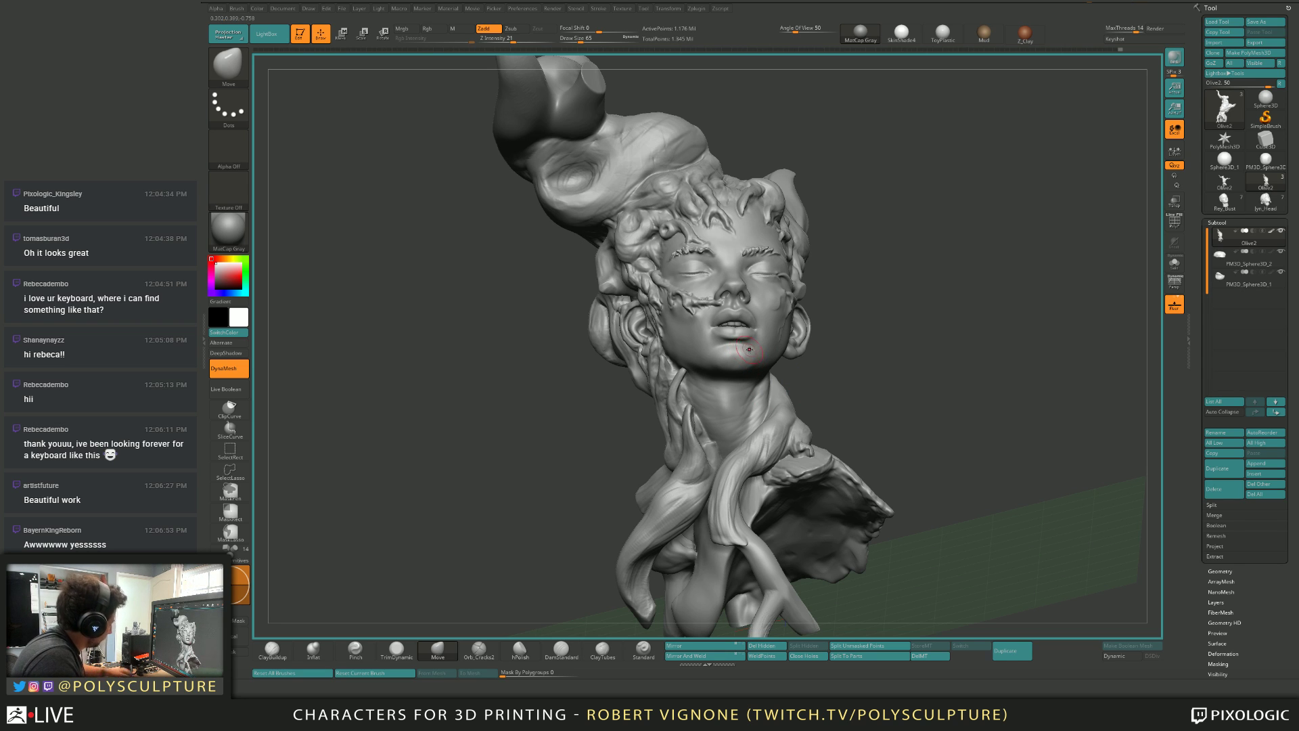
mouse_move(904, 368)
left_mouse_down()
mouse_move(907, 385)
mouse_move(900, 364)
mouse_move(931, 369)
mouse_move(846, 358)
mouse_move(822, 333)
mouse_move(867, 329)
mouse_move(863, 318)
mouse_move(897, 392)
mouse_move(922, 391)
mouse_move(924, 406)
mouse_move(812, 527)
left_mouse_up()
key("bracketleft")
key("bracketleft")
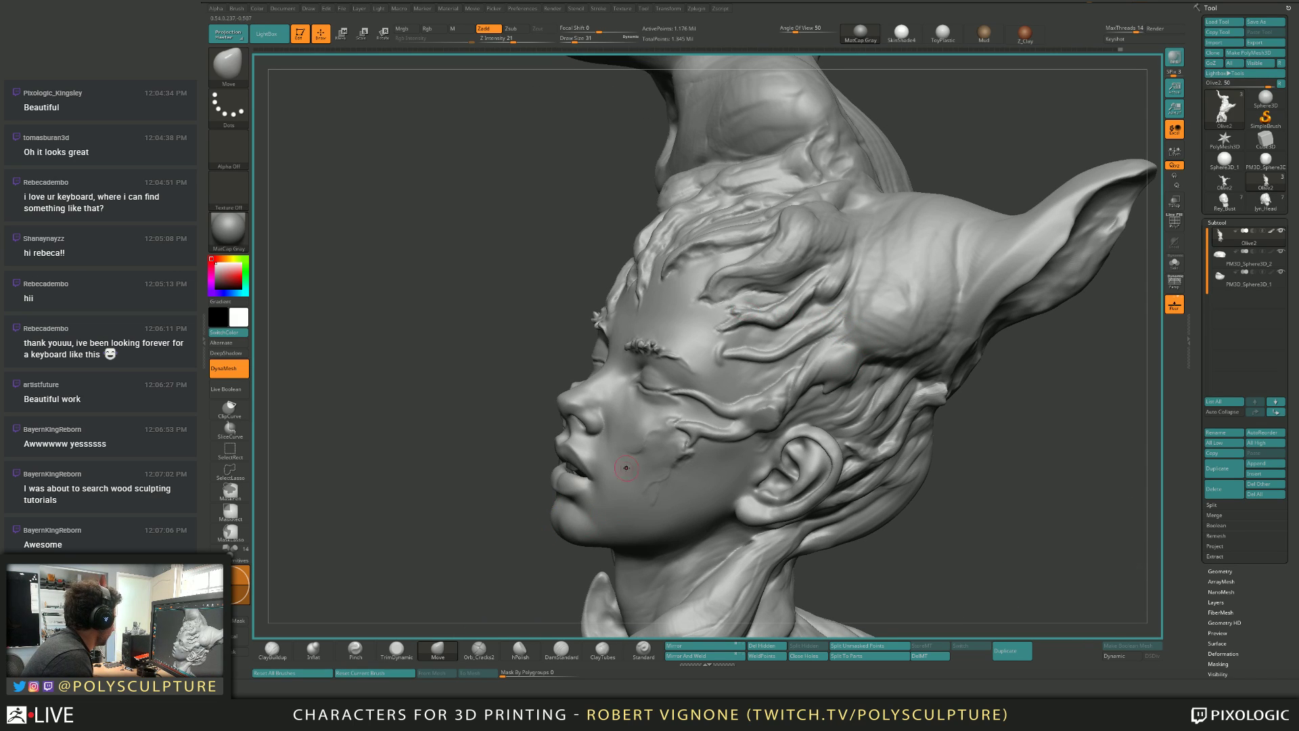
key("b")
key("c")
key("b")
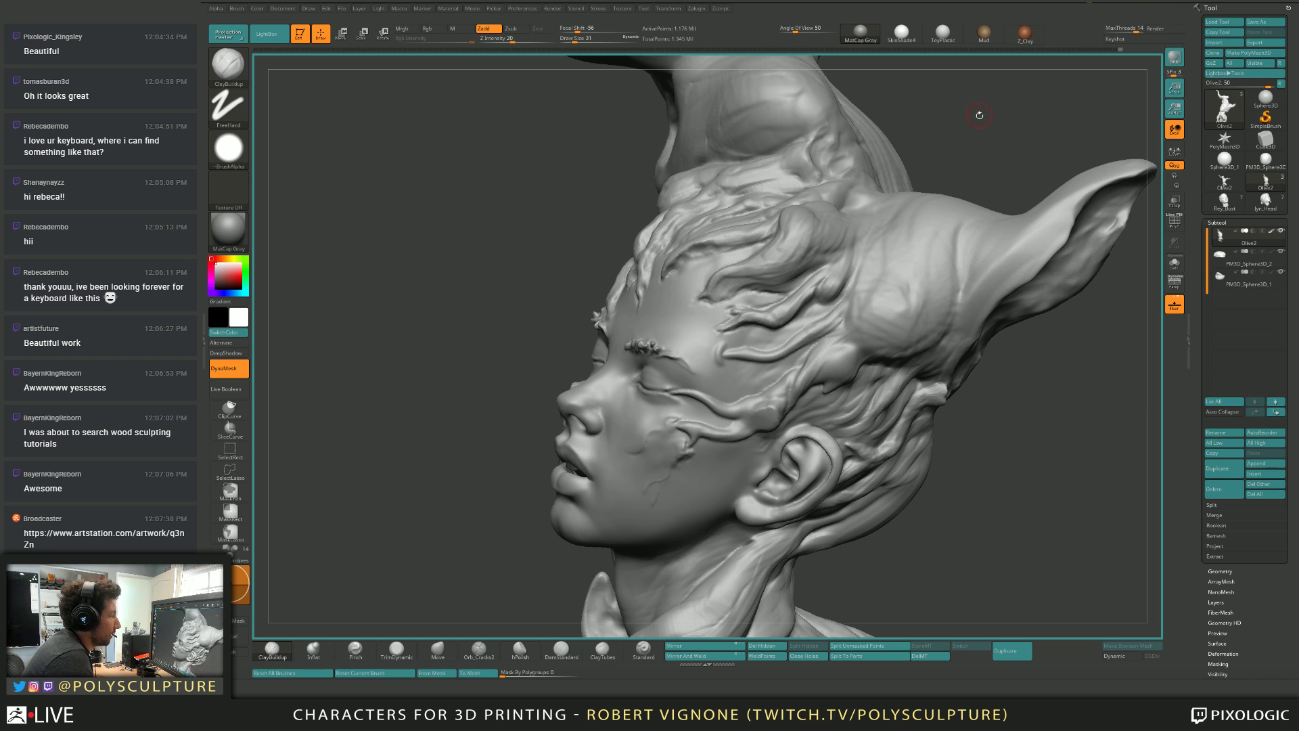
Examine the face, the horn forms and the whole bust from several angles alongside the tree-root reference images.
left_click_drag(979, 116, 983, 169)
left_click_drag(985, 415, 1021, 421)
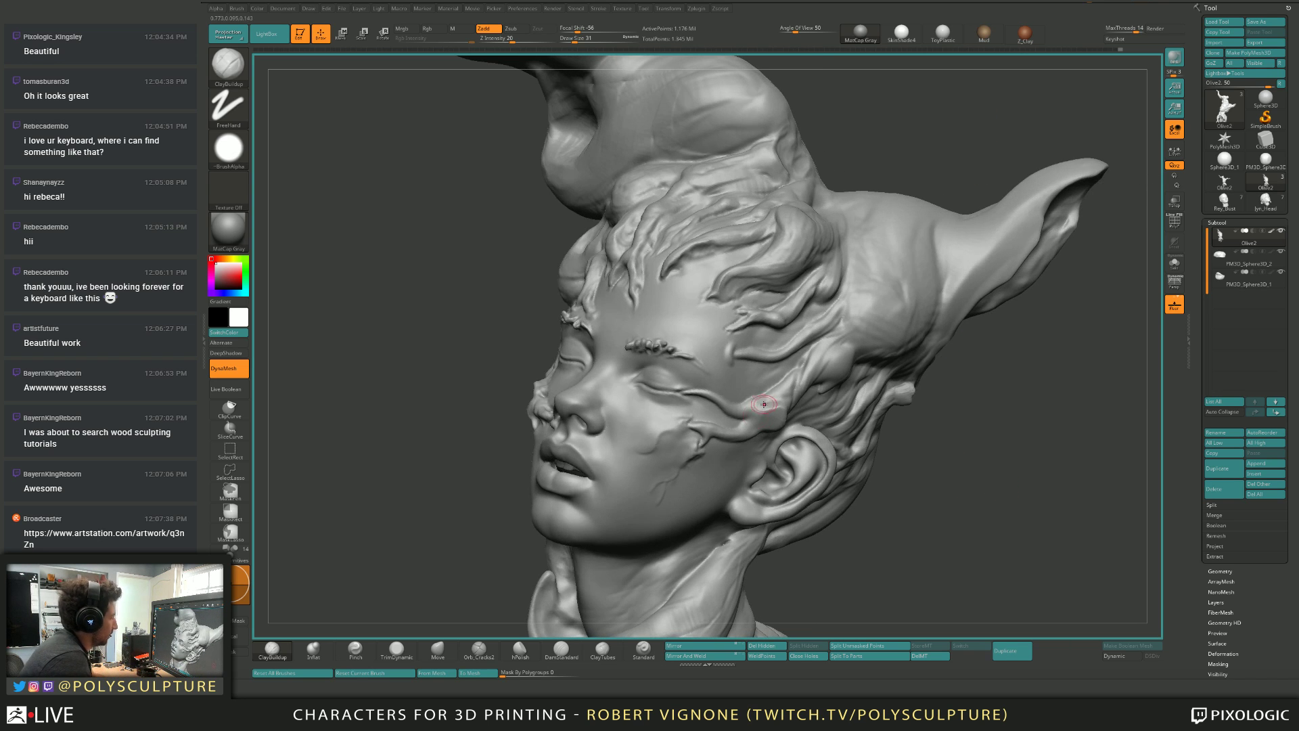
mouse_move(727, 380)
right_mouse_down("alt")
mouse_move(805, 355)
mouse_move(730, 298)
right_mouse_up("alt")
mouse_move(608, 338)
right_mouse_down()
mouse_move(777, 378)
mouse_move(826, 404)
mouse_move(805, 358)
right_mouse_up()
right_click_drag(804, 358, 704, 318)
right_click_drag(767, 383, 755, 383)
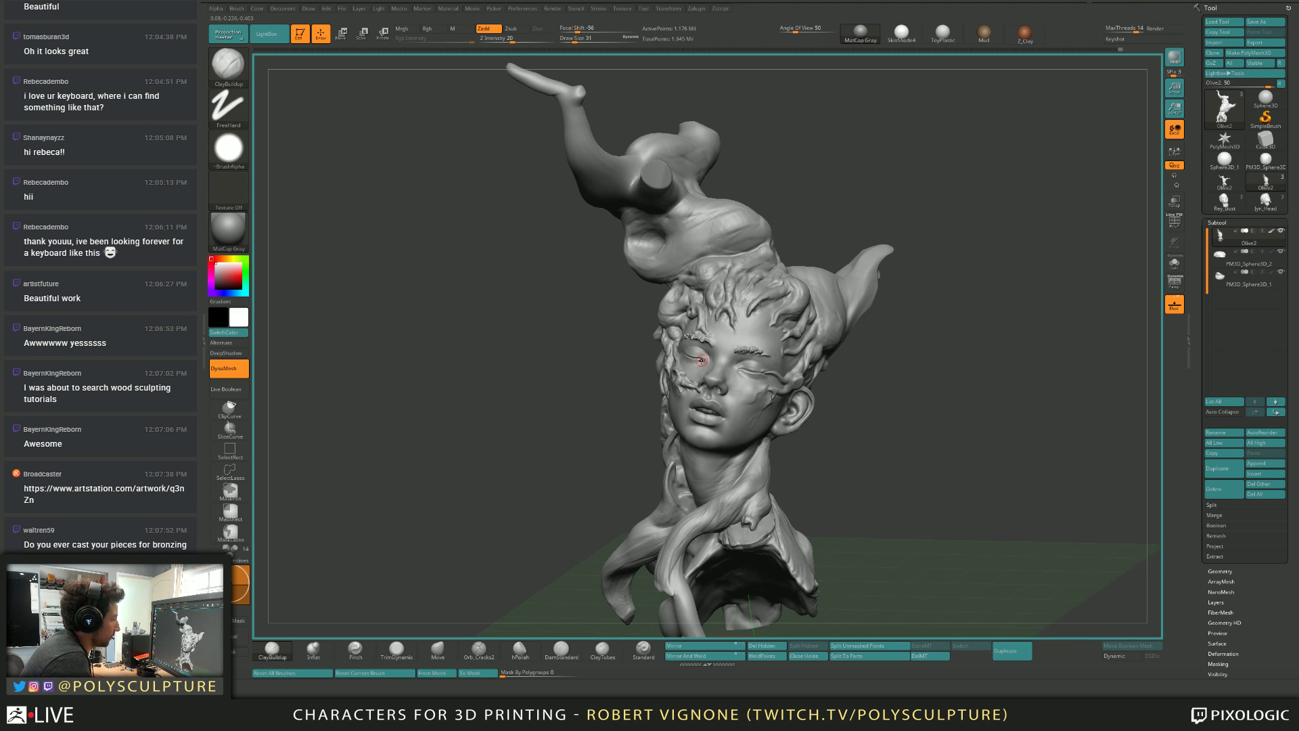
mouse_move(867, 443)
left_mouse_down()
mouse_move(921, 487)
mouse_move(898, 493)
mouse_move(922, 519)
left_mouse_up()
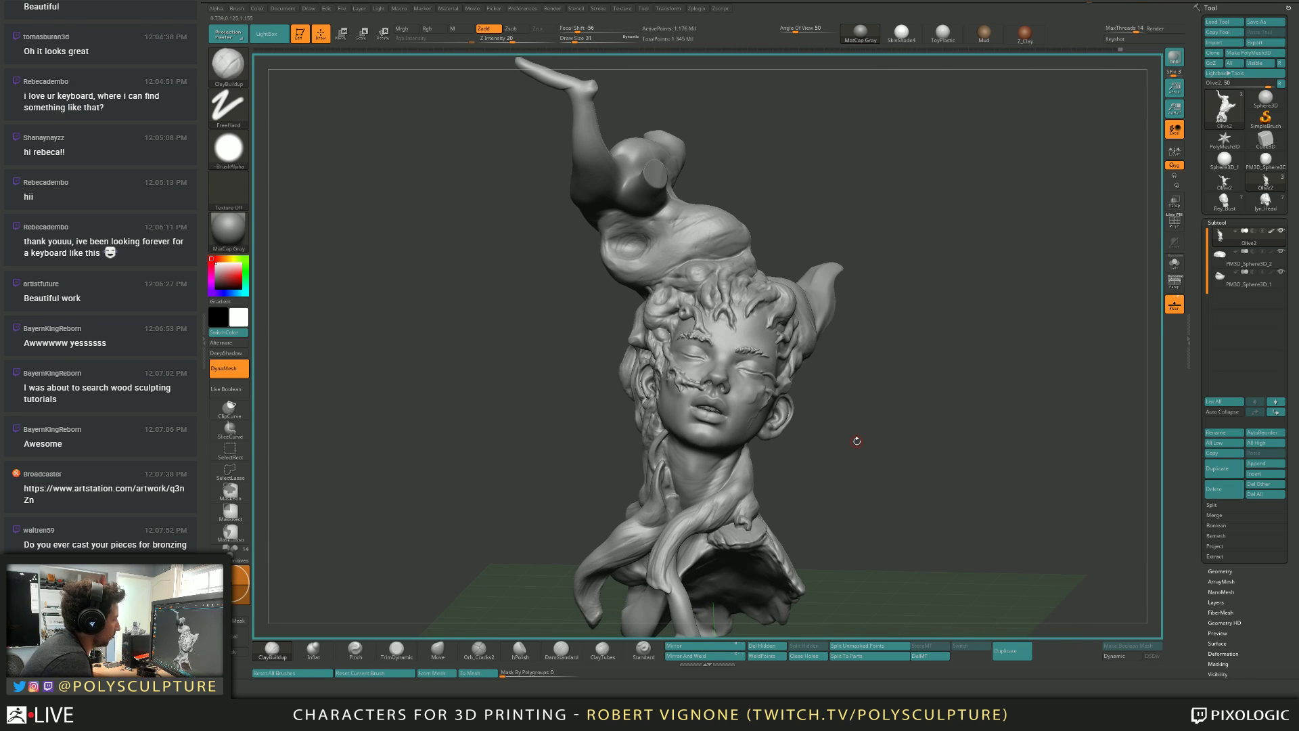
mouse_move(857, 441)
left_mouse_down()
mouse_move(844, 477)
mouse_move(881, 487)
mouse_move(879, 503)
left_mouse_up()
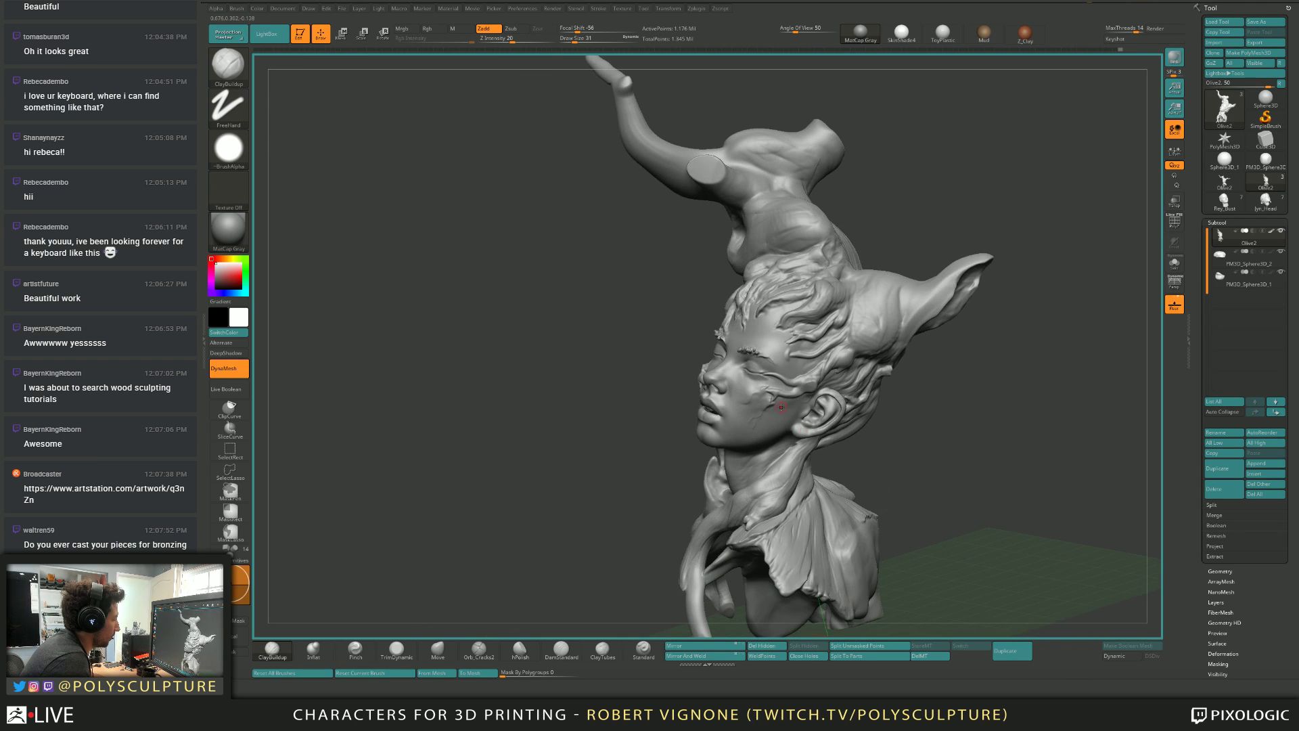
left_click_drag(780, 407, 851, 485)
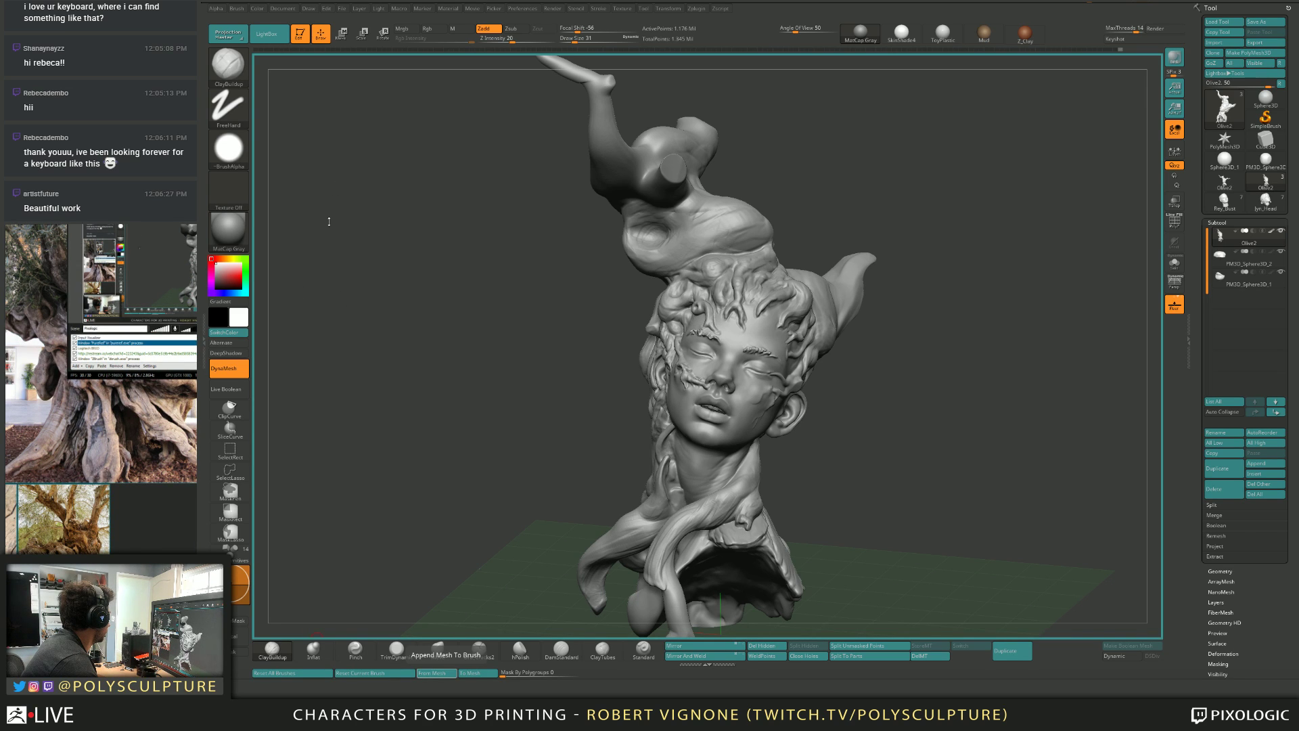
left_click(479, 331)
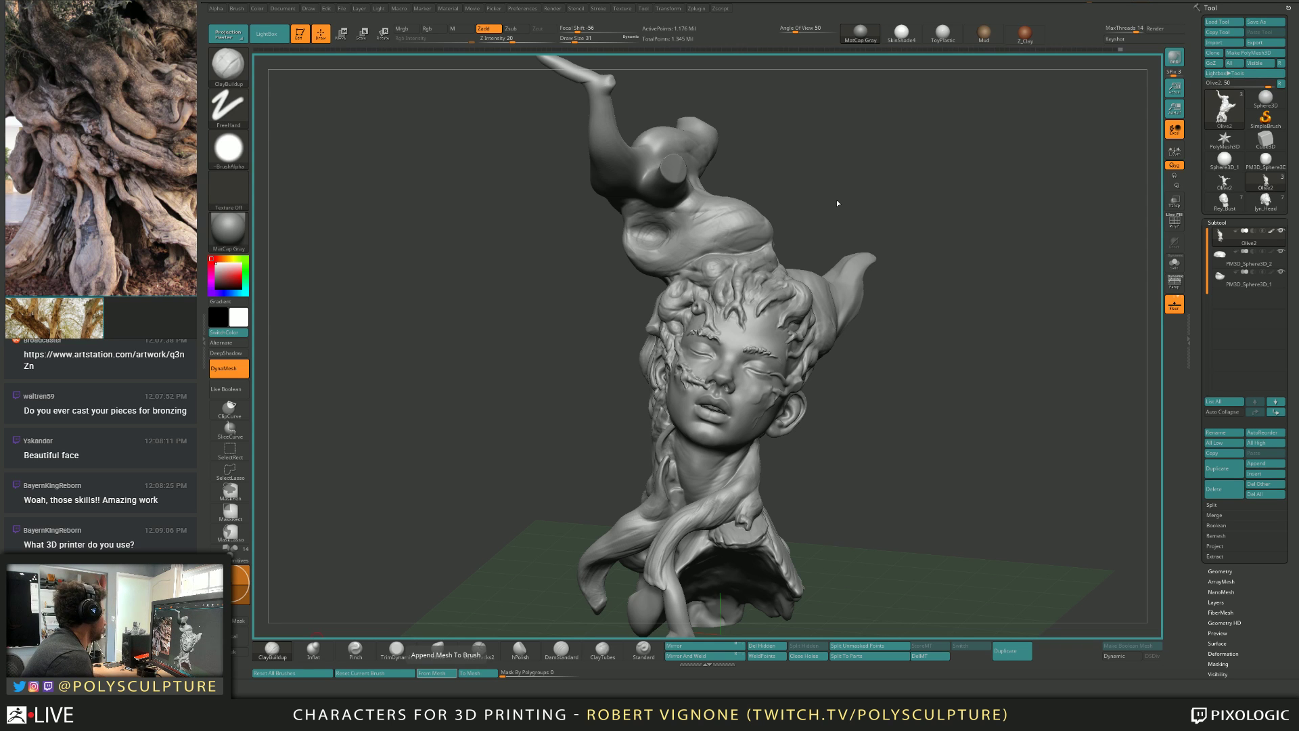
Adjust the outer edge of the root strands below the ear with a smaller Move brush.
mouse_move(586, 433)
left_mouse_down()
mouse_move(614, 429)
mouse_move(669, 378)
left_mouse_up()
key("b")
key("m")
key("v")
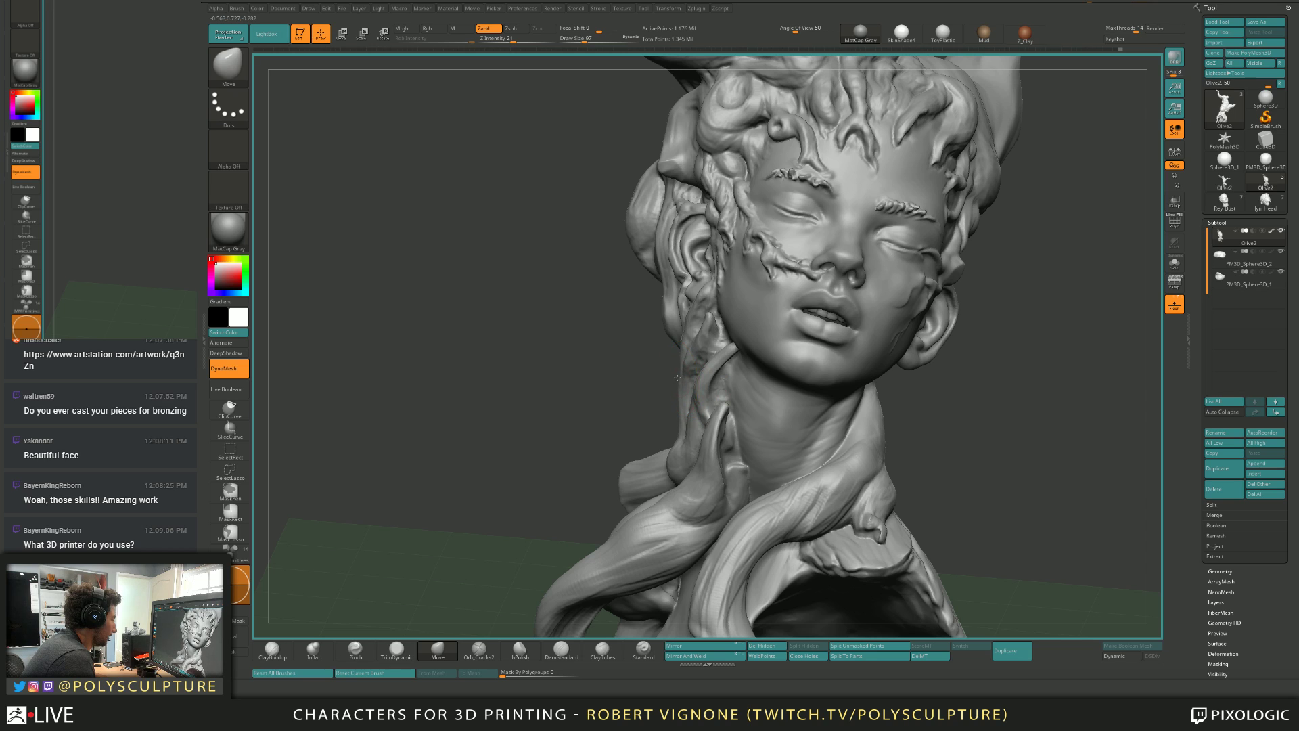
key("bracketleft")
left_click_drag(676, 372, 698, 363)
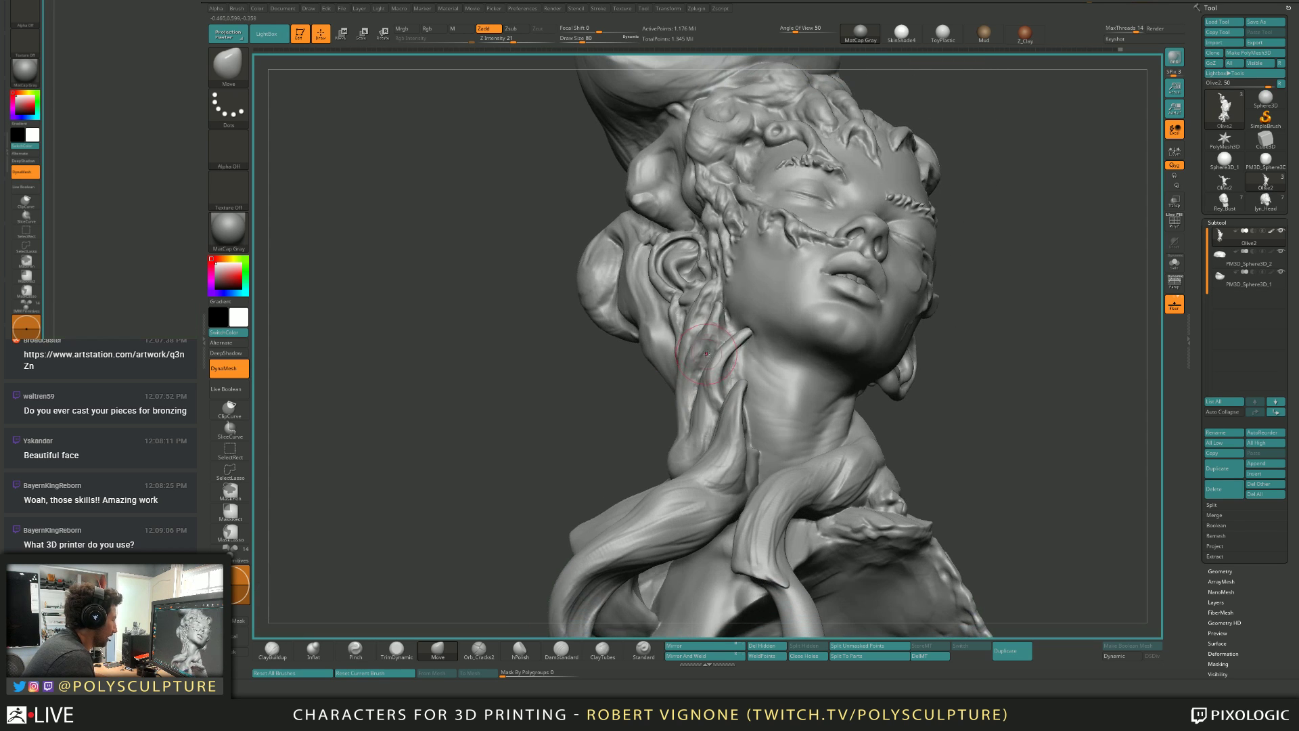
Switch to the ClayBuildup brush at draw size 17 to work on the root strands between jaw and neck.
key("bracketleft")
key("bracketleft")
key("bracketleft")
key("bracketleft")
key("b")
key("c")
key("b")
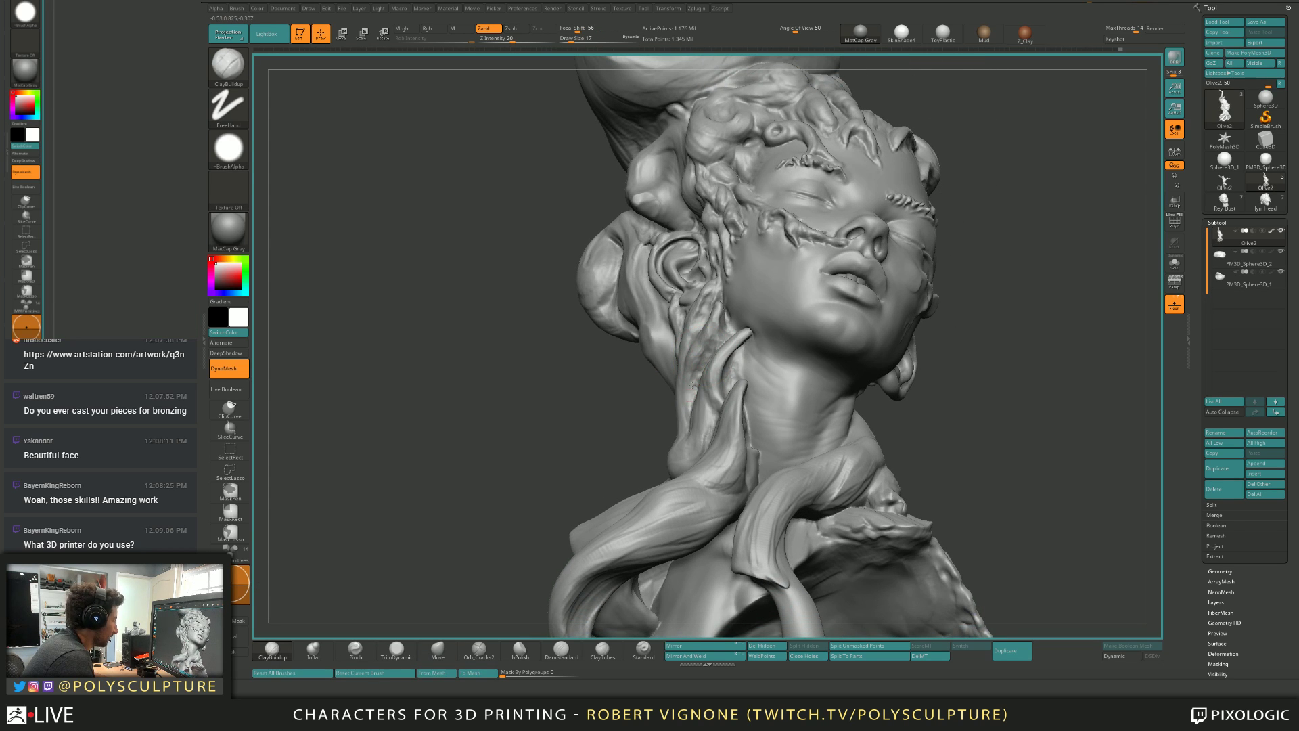
mouse_move(715, 335)
right_mouse_down()
mouse_move(722, 315)
mouse_move(725, 338)
mouse_move(698, 358)
right_mouse_up()
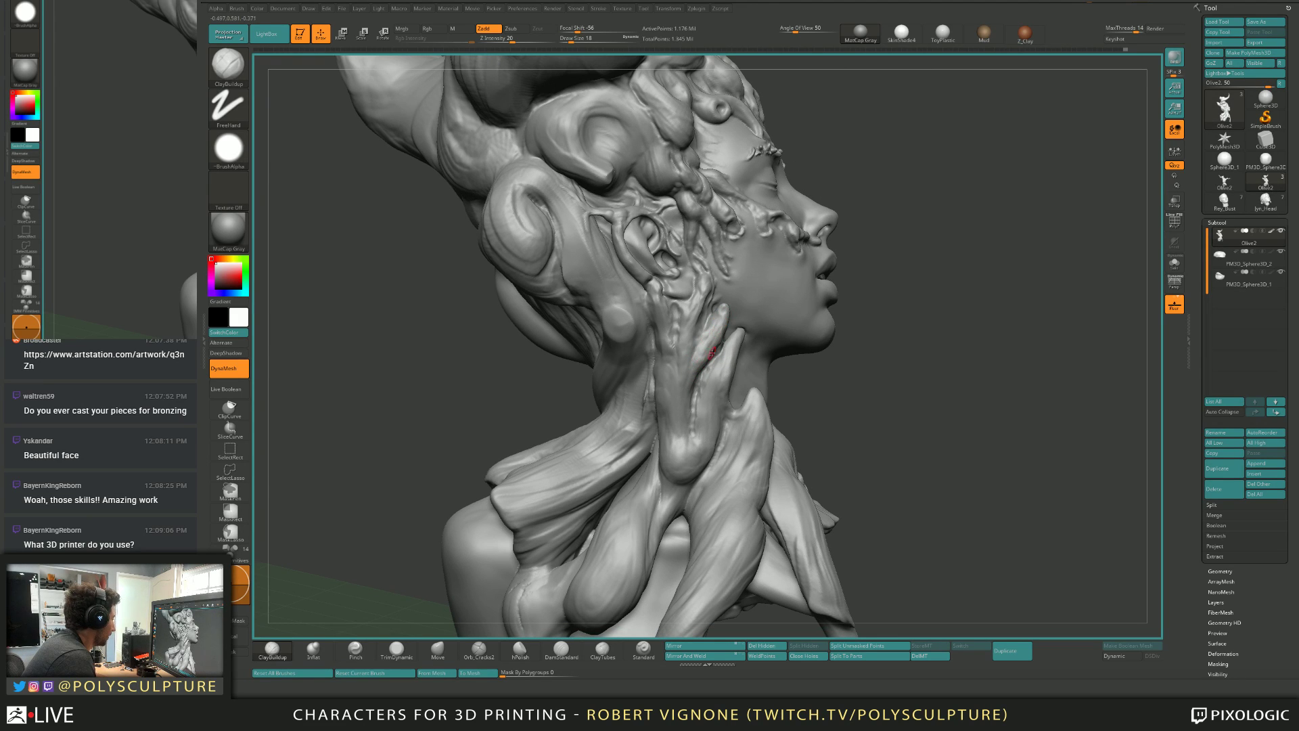
Sculpt the finger-like root strands rising from the neck to the ear with ClayBuildup, varying the draw size between 25, 17 and 12.
key("s")
left_click_drag(706, 355, 708, 356)
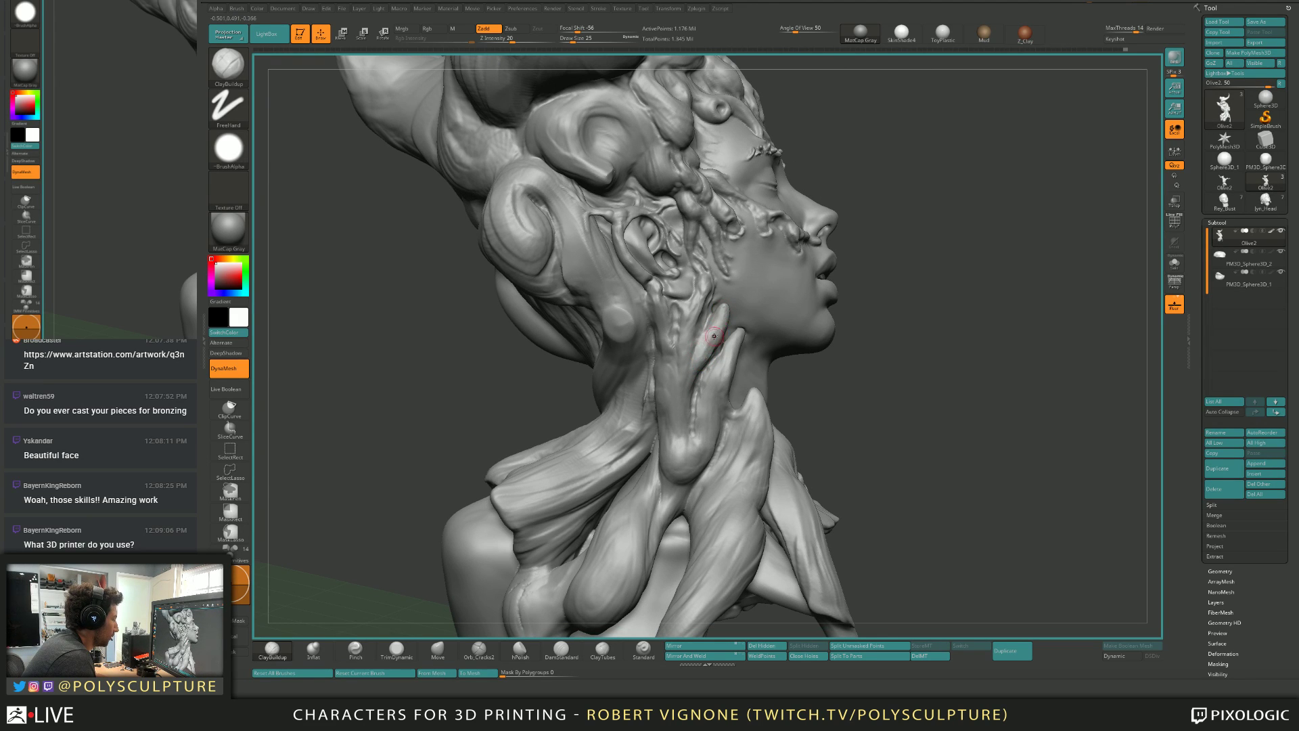
right_click_drag(714, 335, 707, 352)
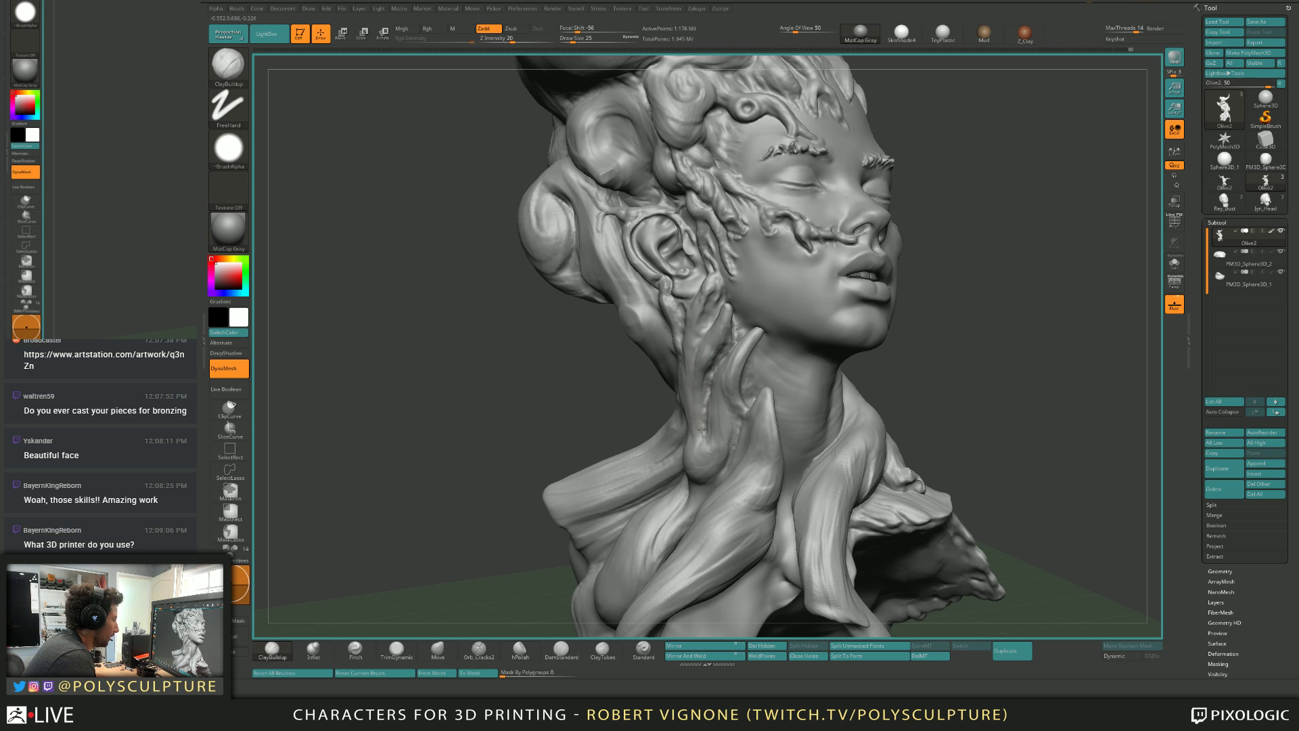
key("s")
left_click_drag(708, 397, 703, 398)
right_click_drag(733, 349, 702, 337)
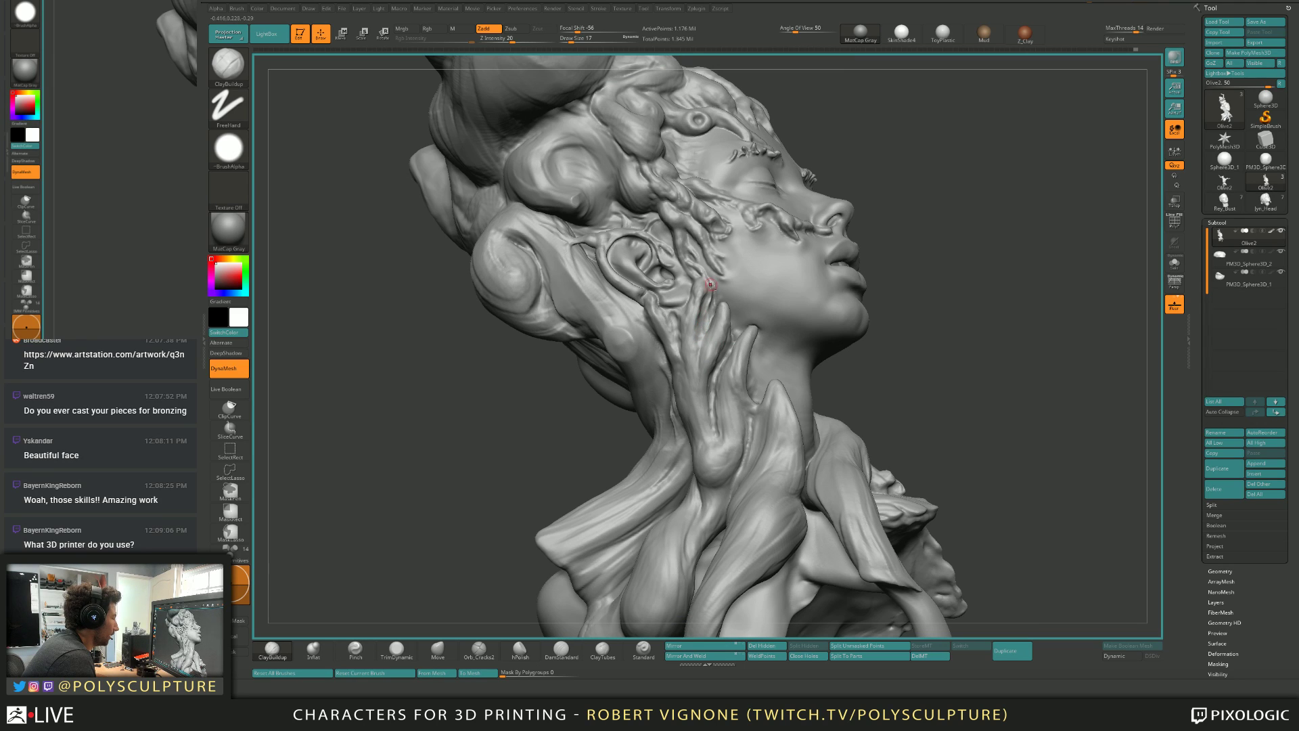
right_click_drag(709, 283, 706, 275)
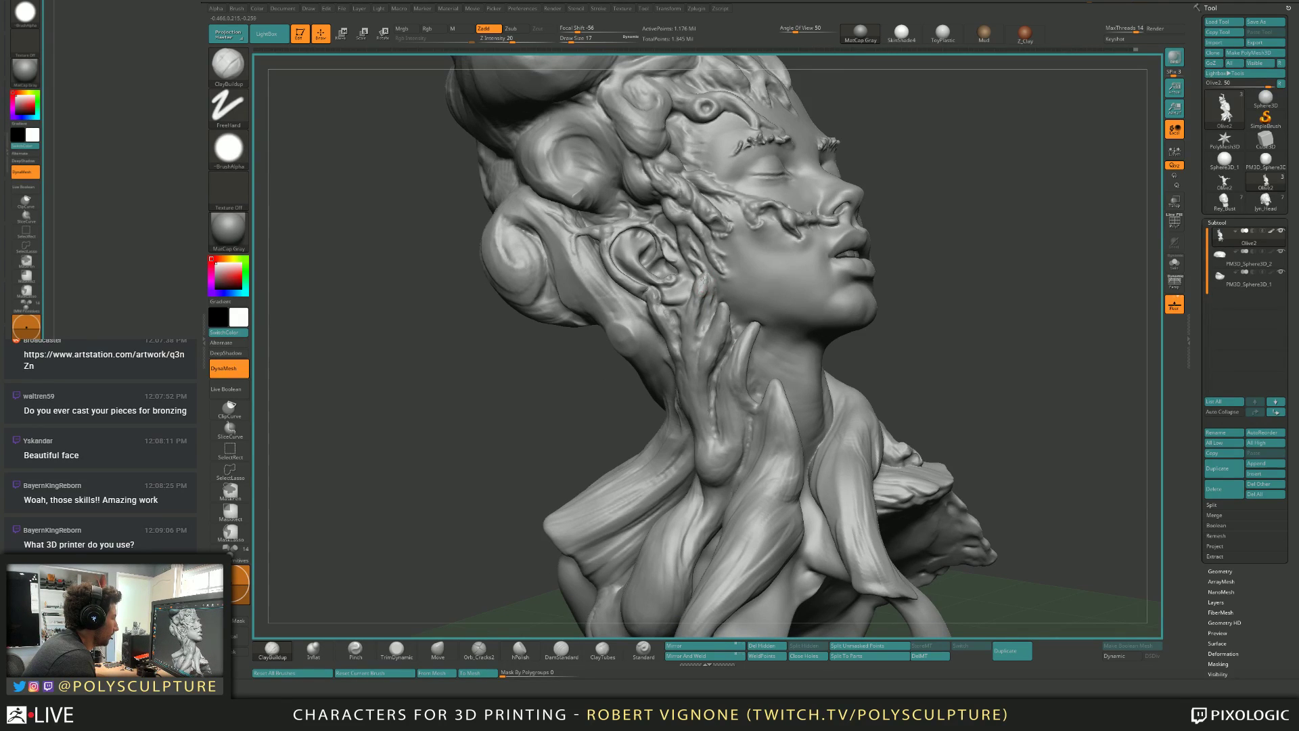
key("bracketleft")
mouse_move(698, 298)
right_mouse_down()
mouse_move(779, 359)
mouse_move(869, 542)
mouse_move(698, 339)
mouse_move(737, 379)
mouse_move(707, 359)
mouse_move(650, 352)
mouse_move(642, 378)
mouse_move(661, 395)
mouse_move(659, 420)
mouse_move(663, 387)
mouse_move(643, 374)
mouse_move(615, 408)
mouse_move(871, 381)
mouse_move(733, 381)
right_mouse_up()
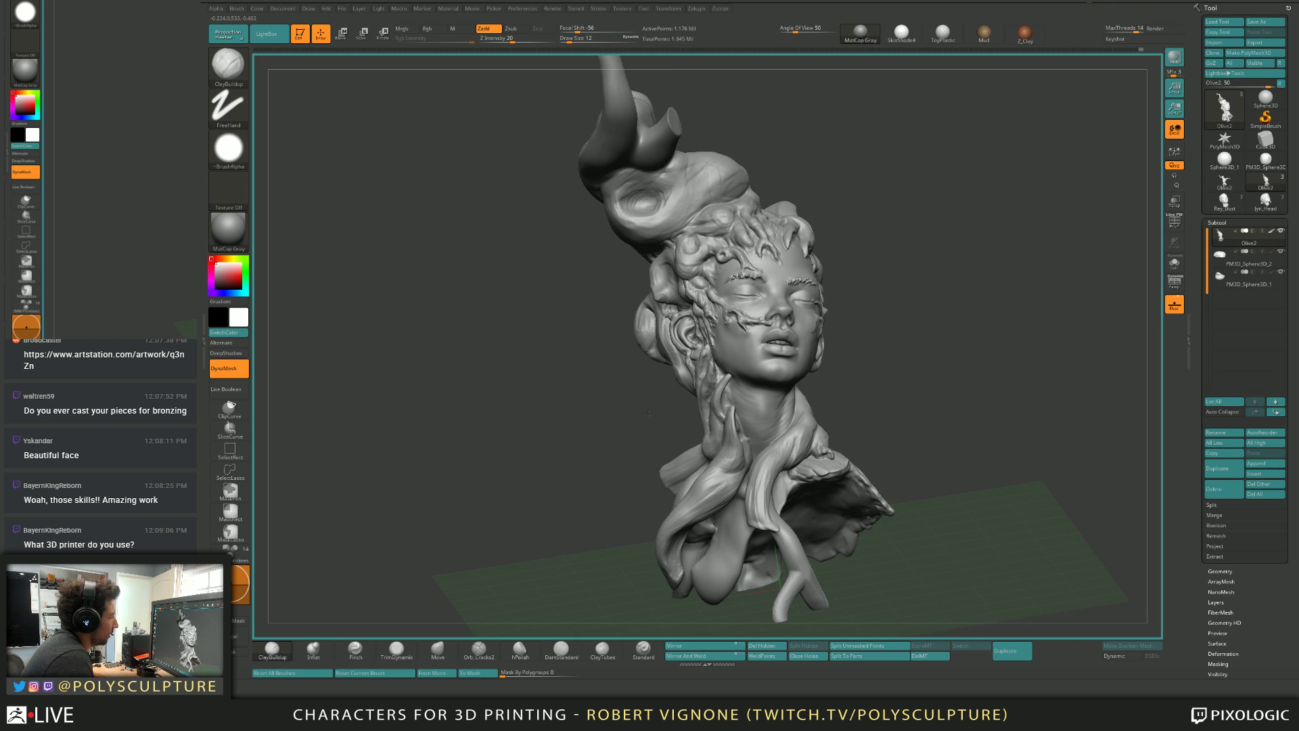
Check the bust from front and side, then switch to the Move brush at draw size 56 for the neck strands.
mouse_move(637, 400)
right_mouse_down()
mouse_move(657, 436)
mouse_move(947, 374)
mouse_move(720, 438)
right_mouse_up()
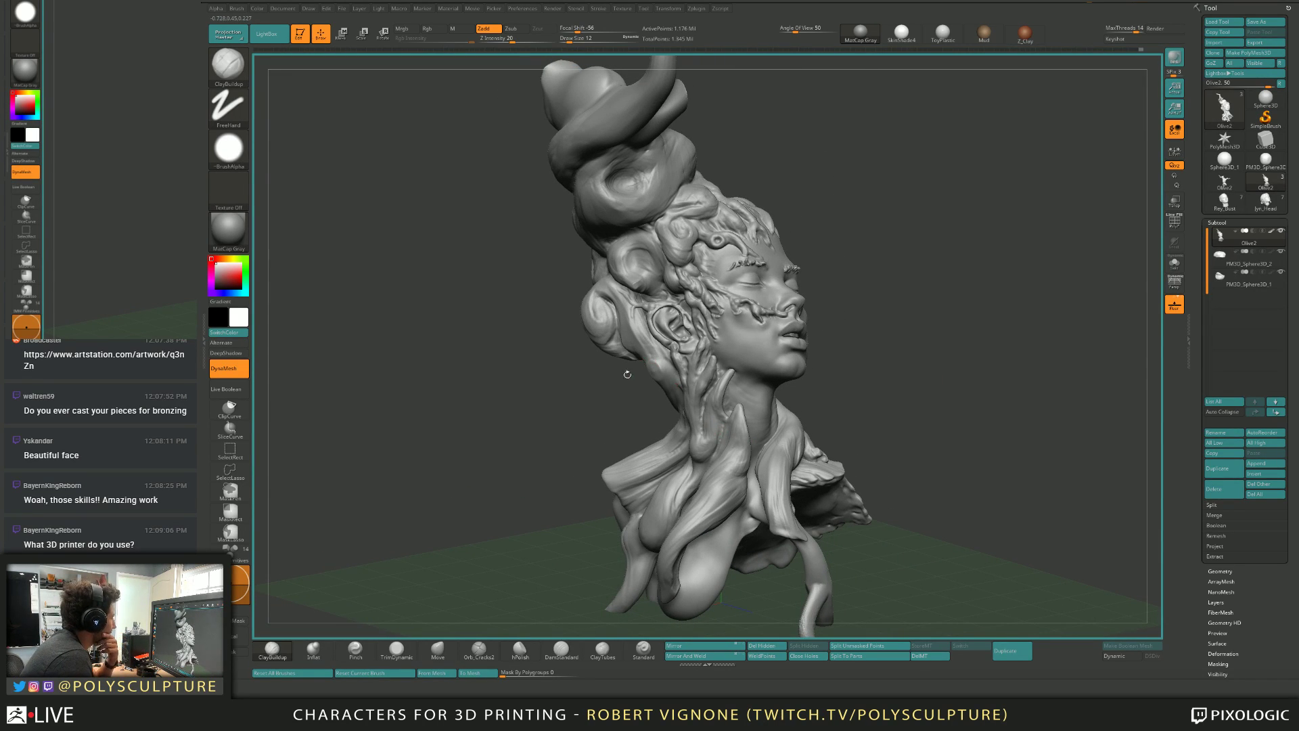
mouse_move(627, 374)
right_mouse_down()
mouse_move(678, 421)
mouse_move(721, 407)
mouse_move(708, 405)
right_mouse_up()
key("s")
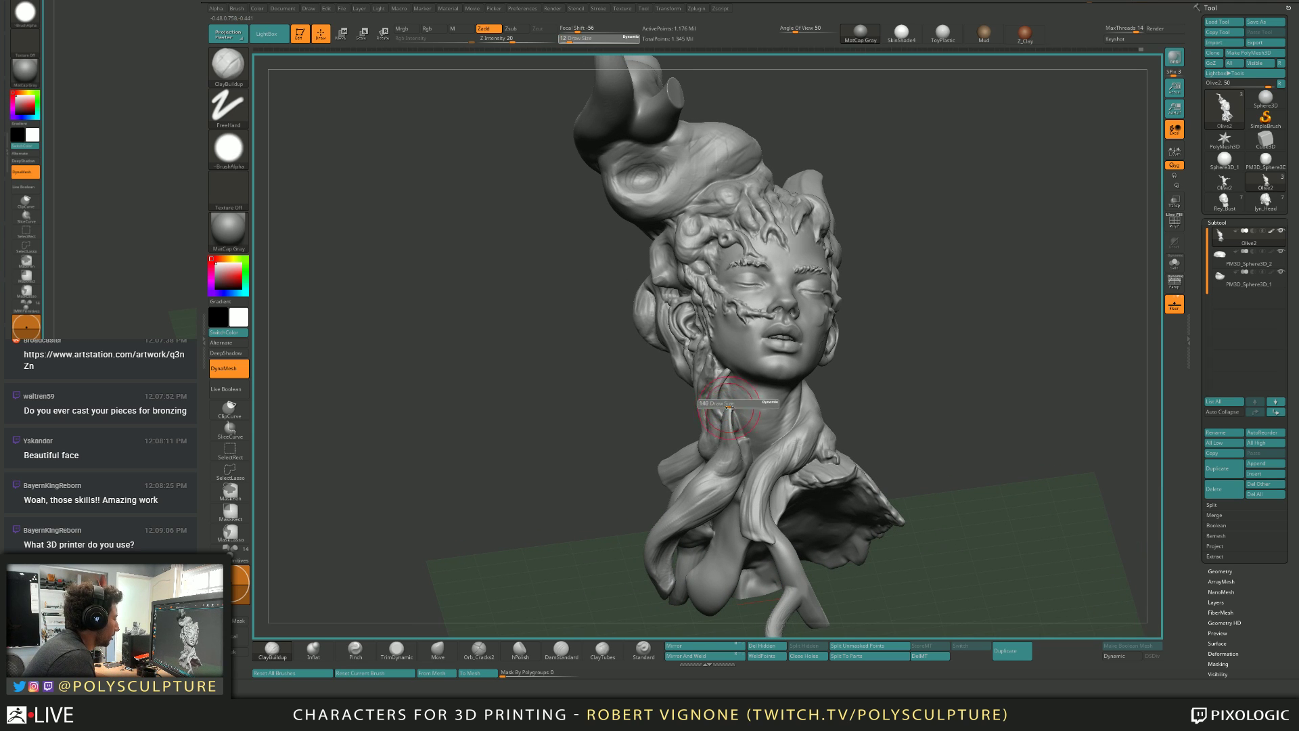
key("b")
key("m")
key("v")
right_click_drag(694, 398, 700, 396)
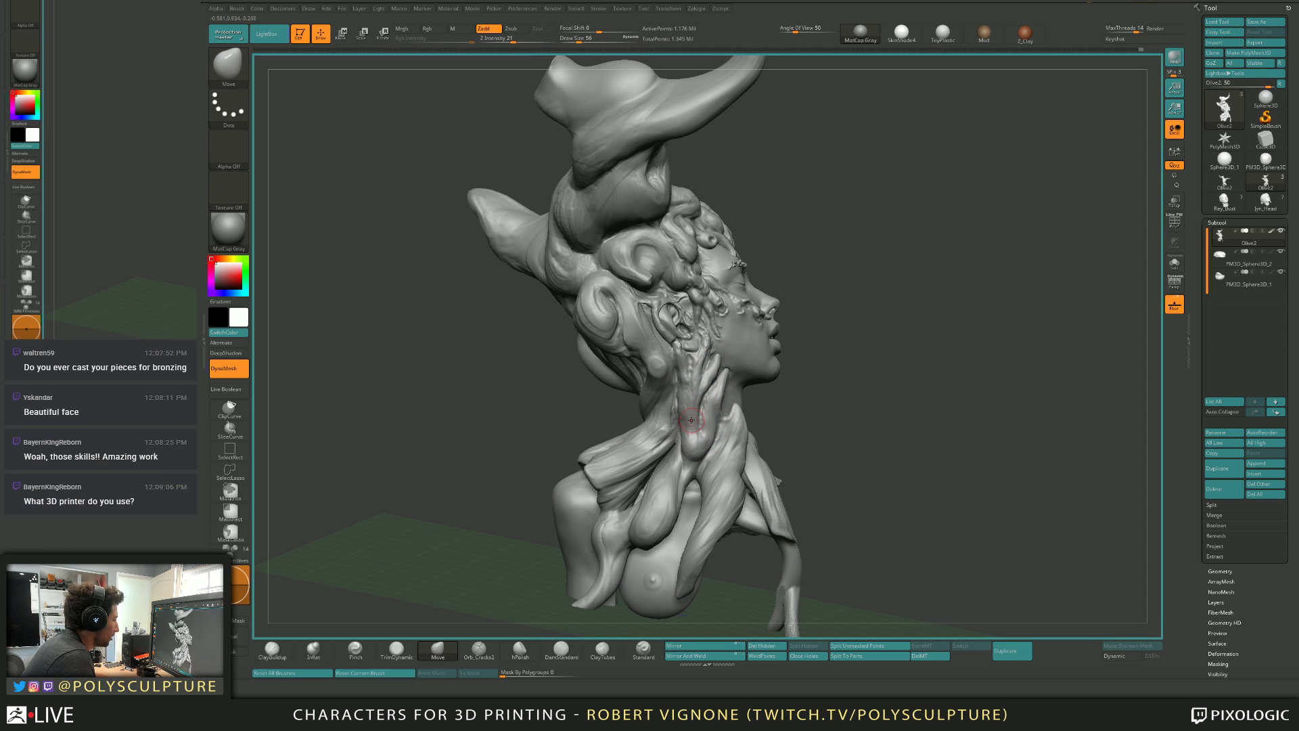
Return to the ClayBuildup brush and set its draw size to 23 for detailing the strands beneath the ear.
key("b")
key("c")
key("b")
key("s")
right_click_drag(693, 426, 719, 391)
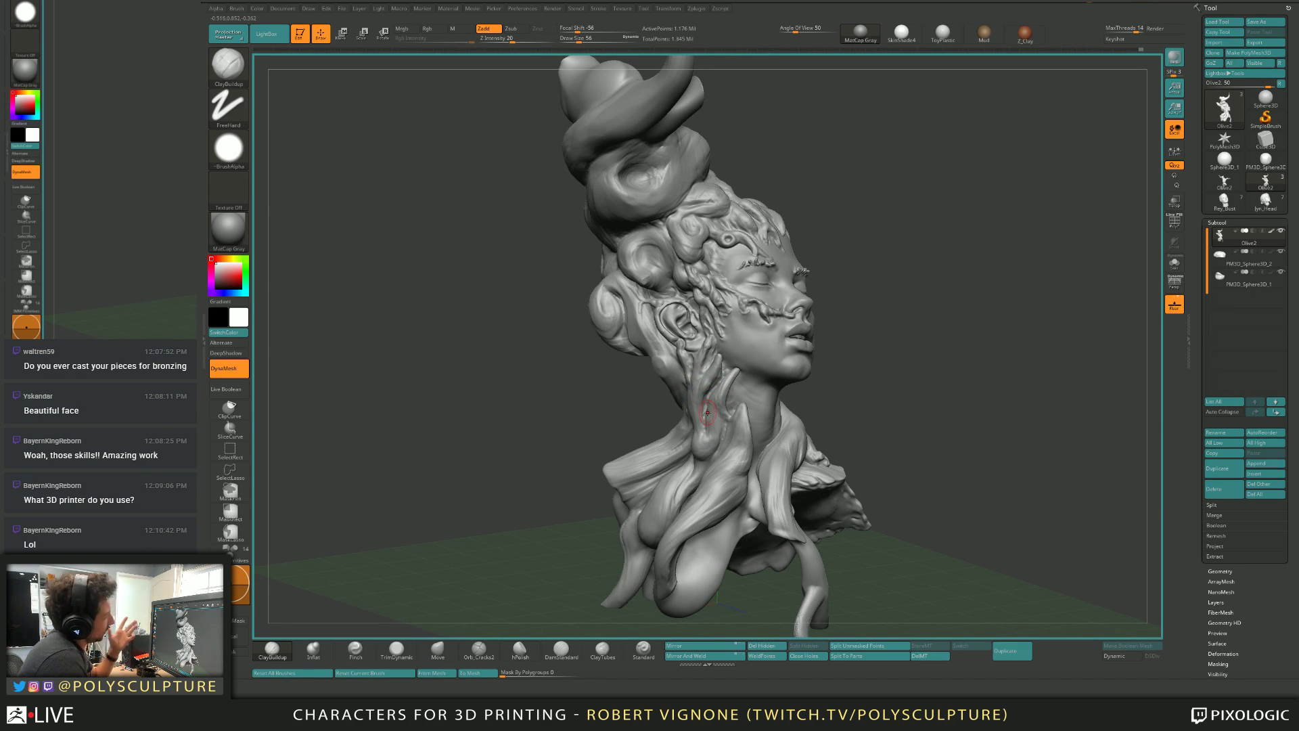
mouse_move(711, 398)
right_mouse_down()
mouse_move(727, 380)
mouse_move(696, 360)
right_mouse_up()
key("s")
left_click(723, 379)
key("s")
left_click(717, 376)
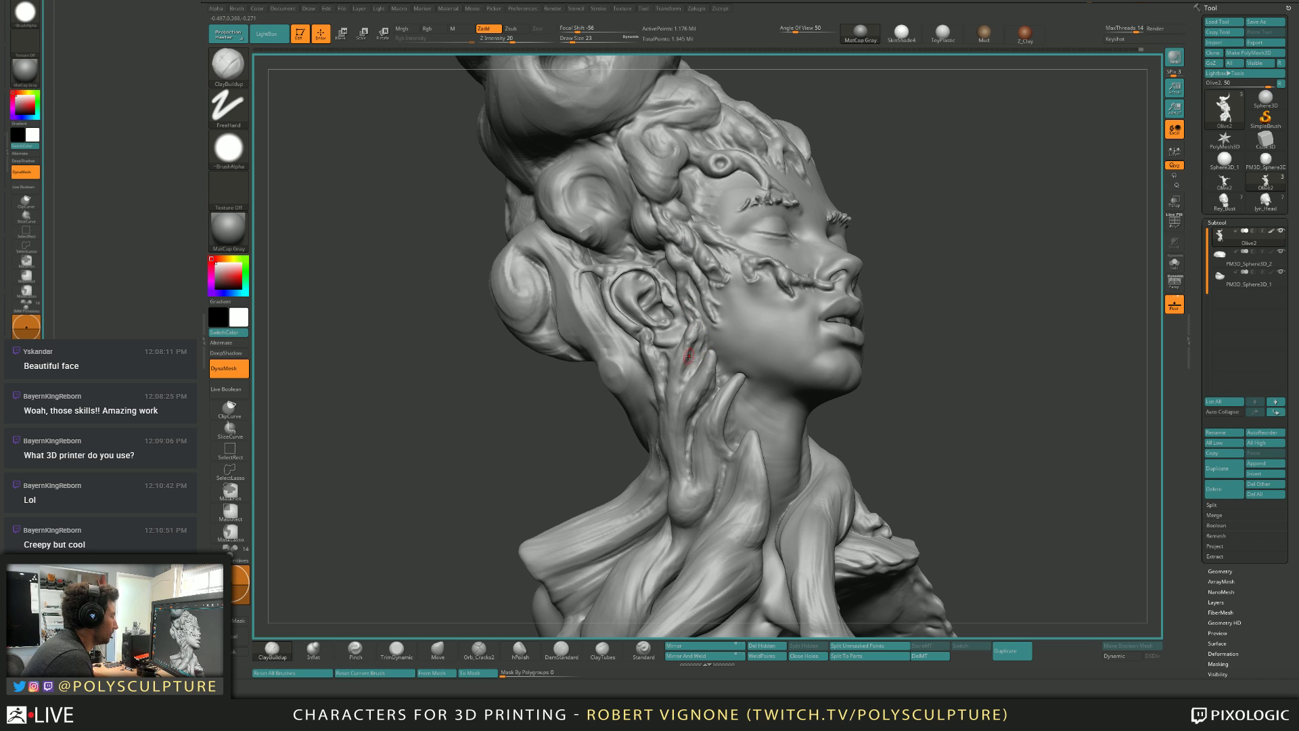
Refine the root strands along the side of the neck with ClayBuildup at draw sizes 17 and 14.
key("s")
left_click(694, 331)
mouse_move(694, 335)
right_mouse_down("ctrl")
mouse_move(668, 355)
mouse_move(677, 332)
mouse_move(713, 375)
right_mouse_up("ctrl")
right_click_drag(714, 375, 716, 389, "ctrl")
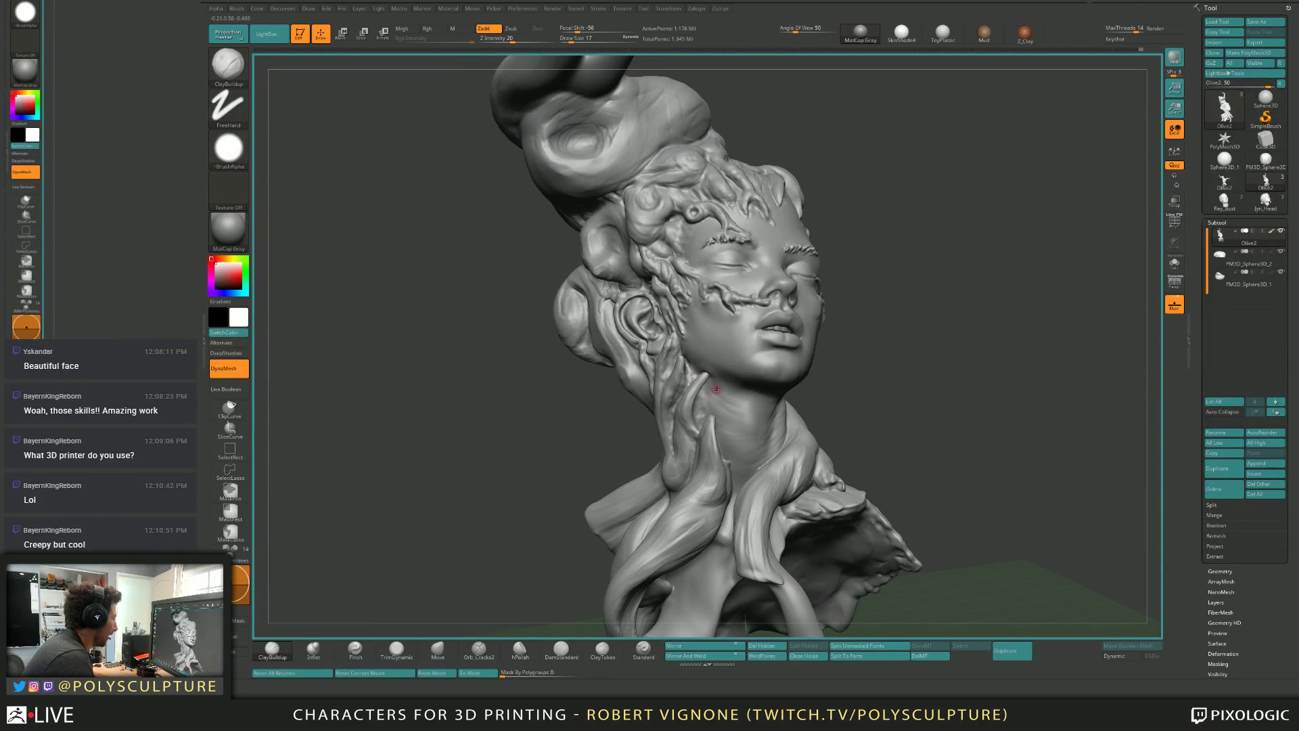
right_click_drag(871, 389, 694, 391)
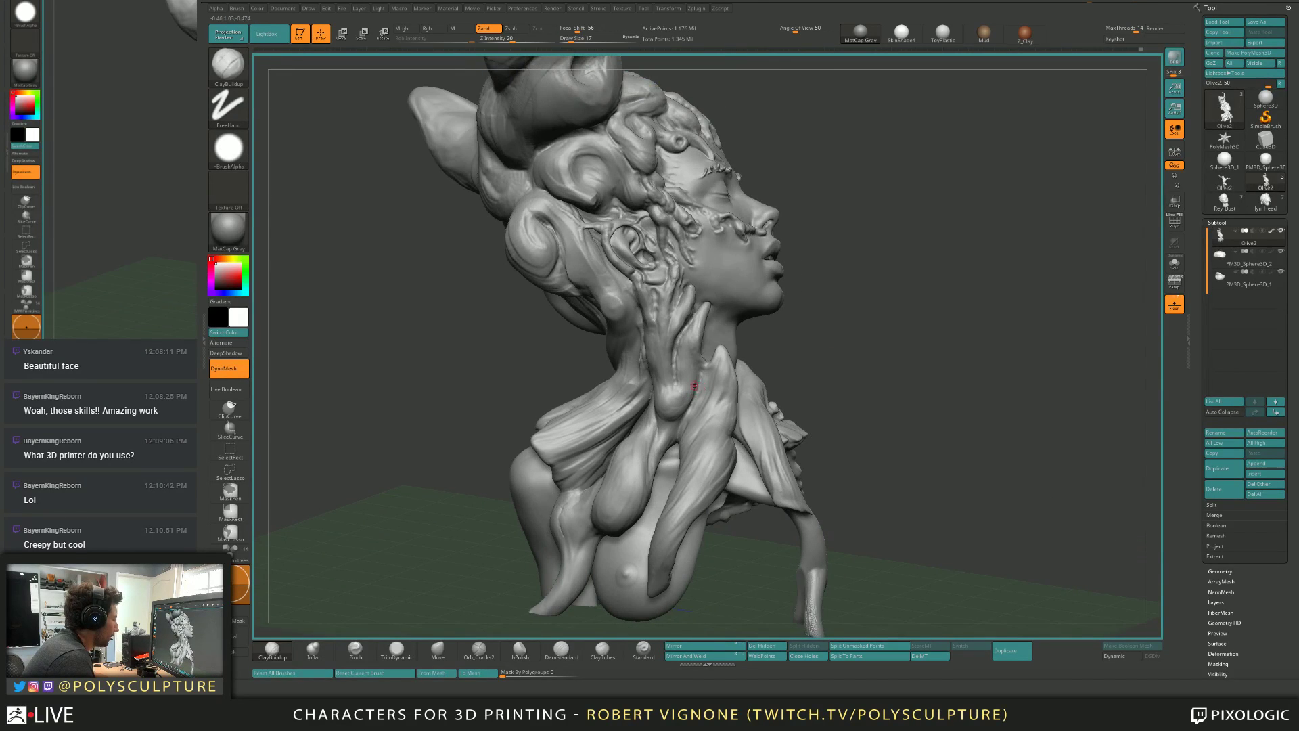
key("s")
left_click(678, 359)
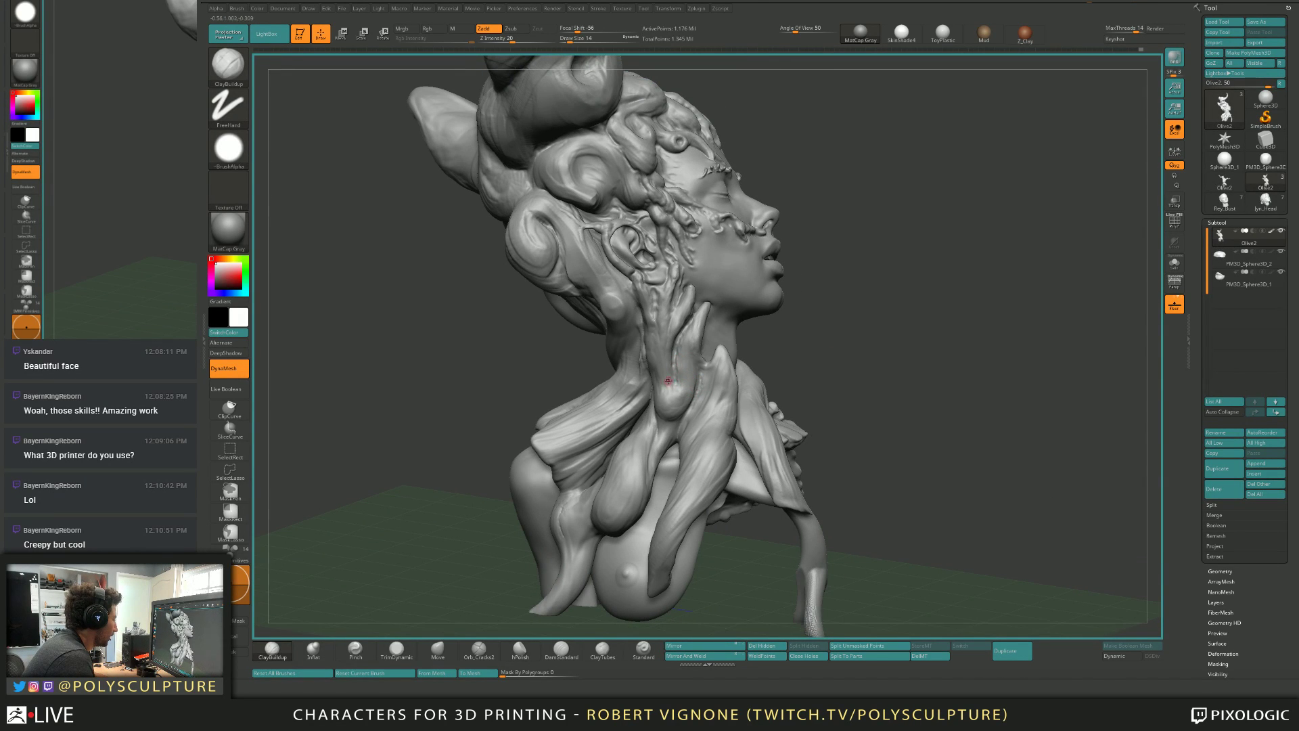
right_click_drag(668, 380, 695, 388)
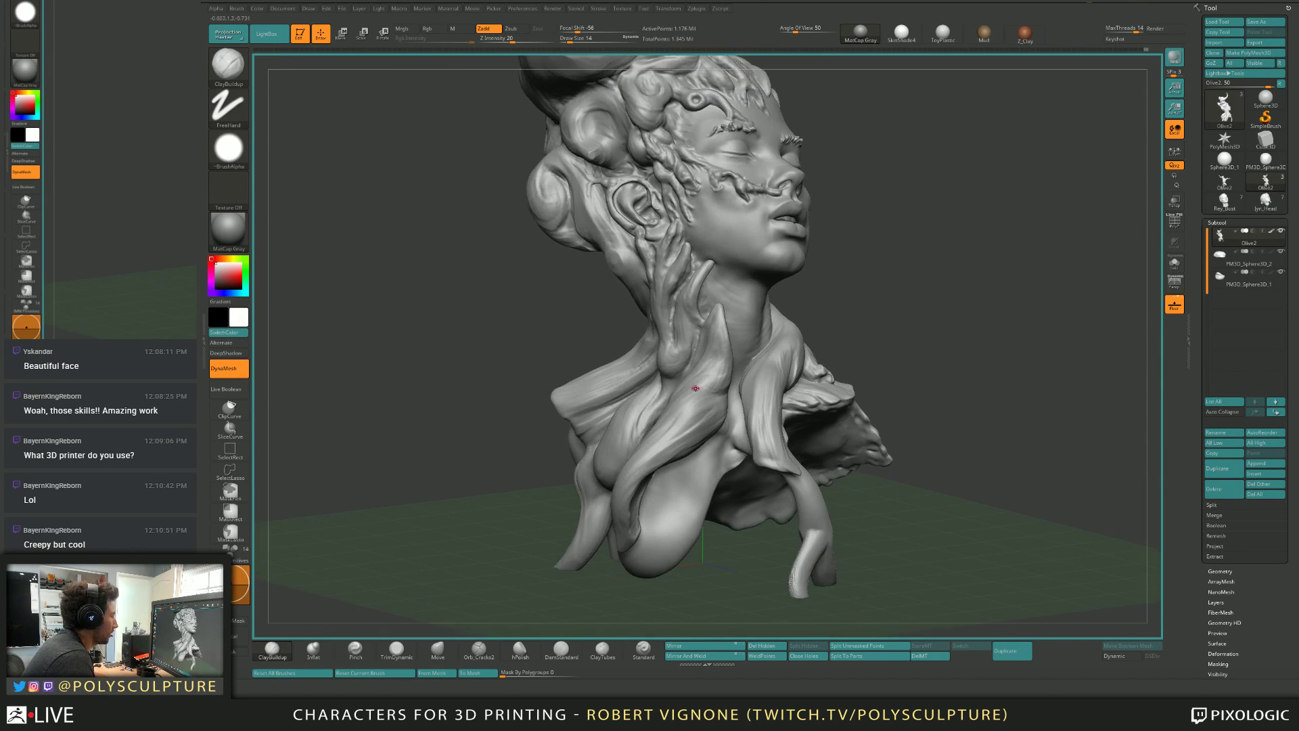
Enlarge the ClayBuildup draw size to 62 for the broad roots around the lower neck and chest.
key("s")
left_click_drag(695, 388, 711, 388)
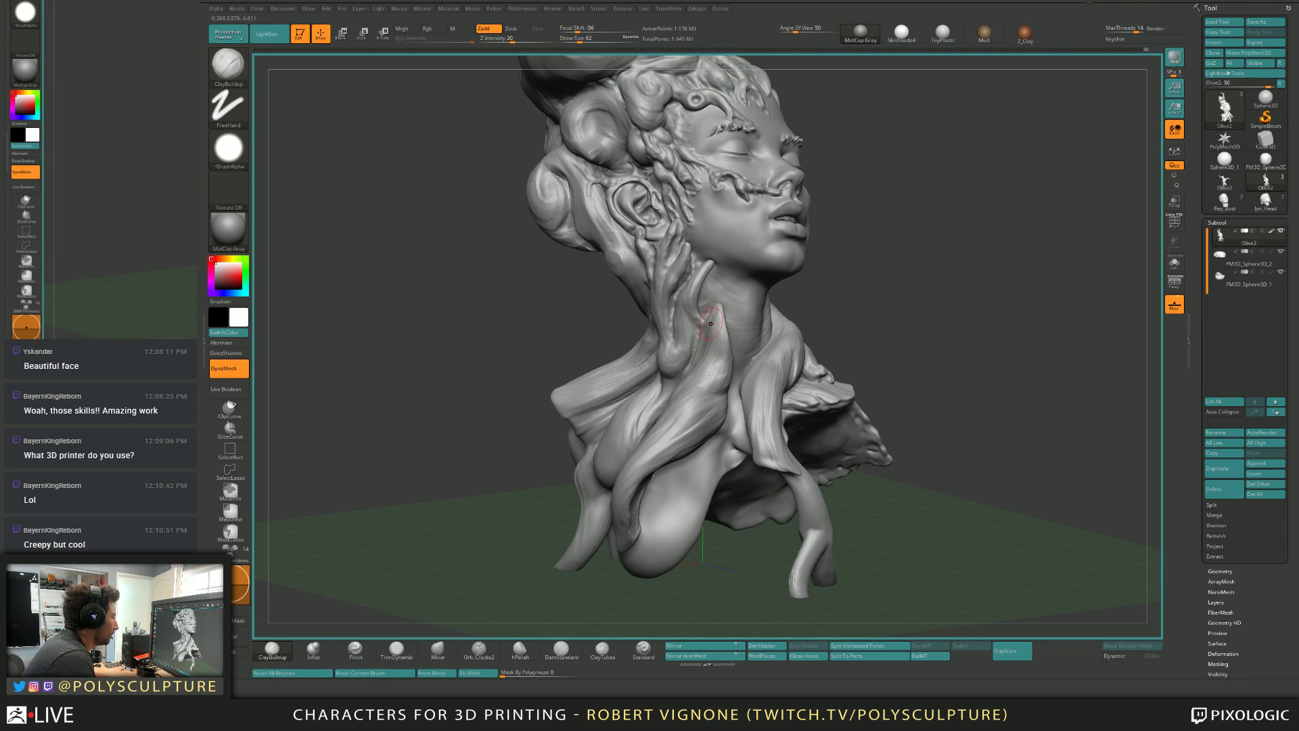
right_click_drag(721, 332, 684, 473)
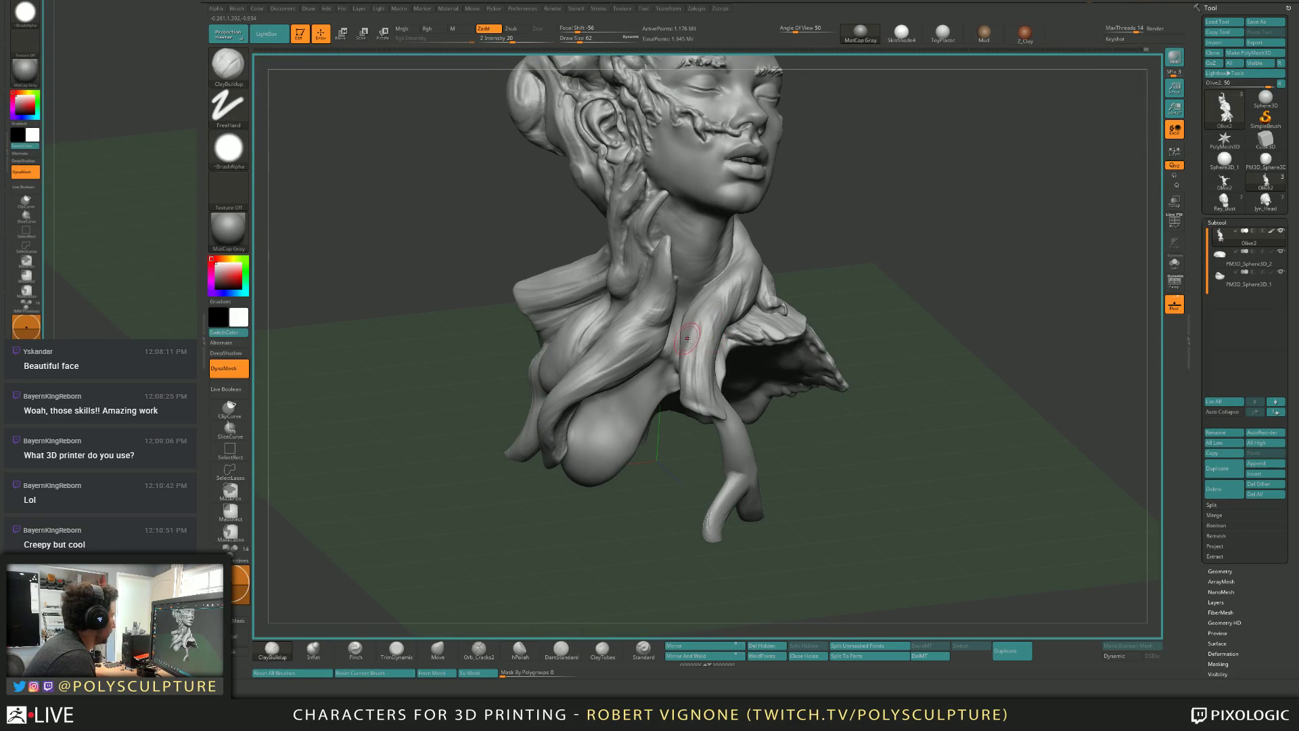
Bring the tree-root reference images back into view and compare them with the roots at the base of the bust.
key("alt+Tab")
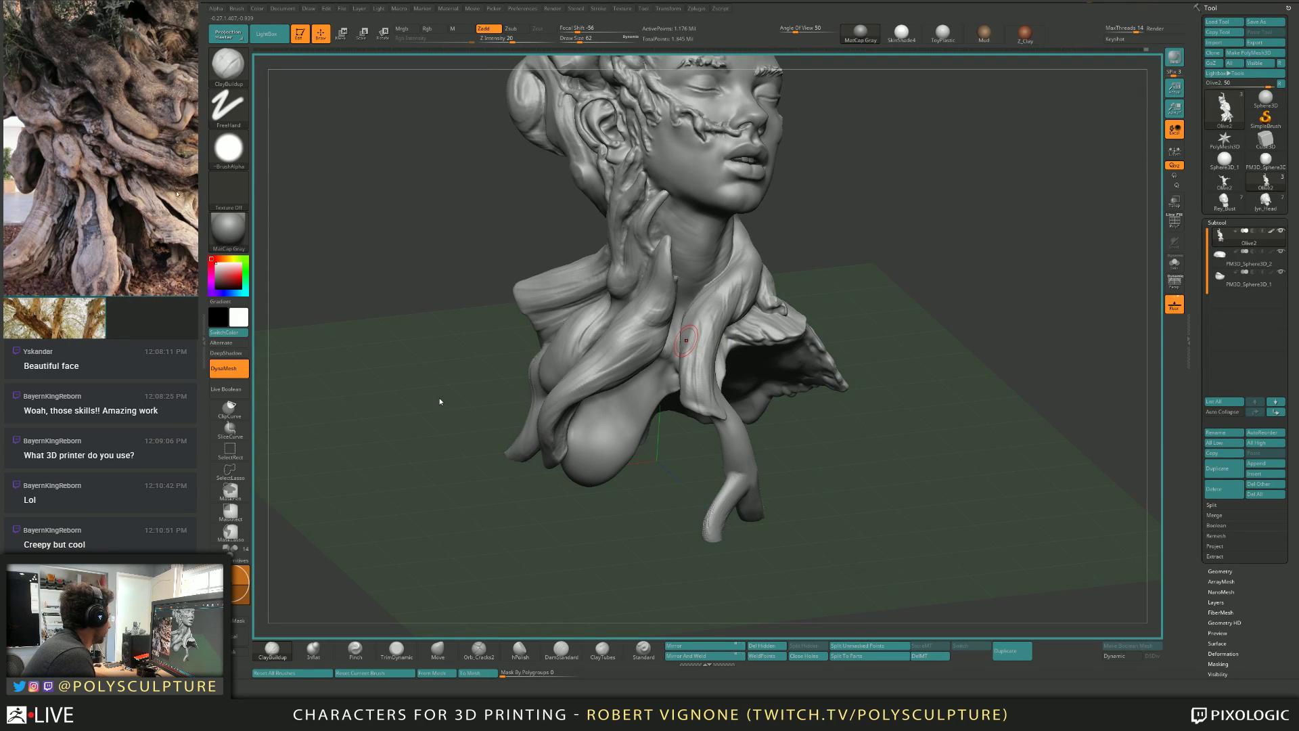
right_click(178, 264)
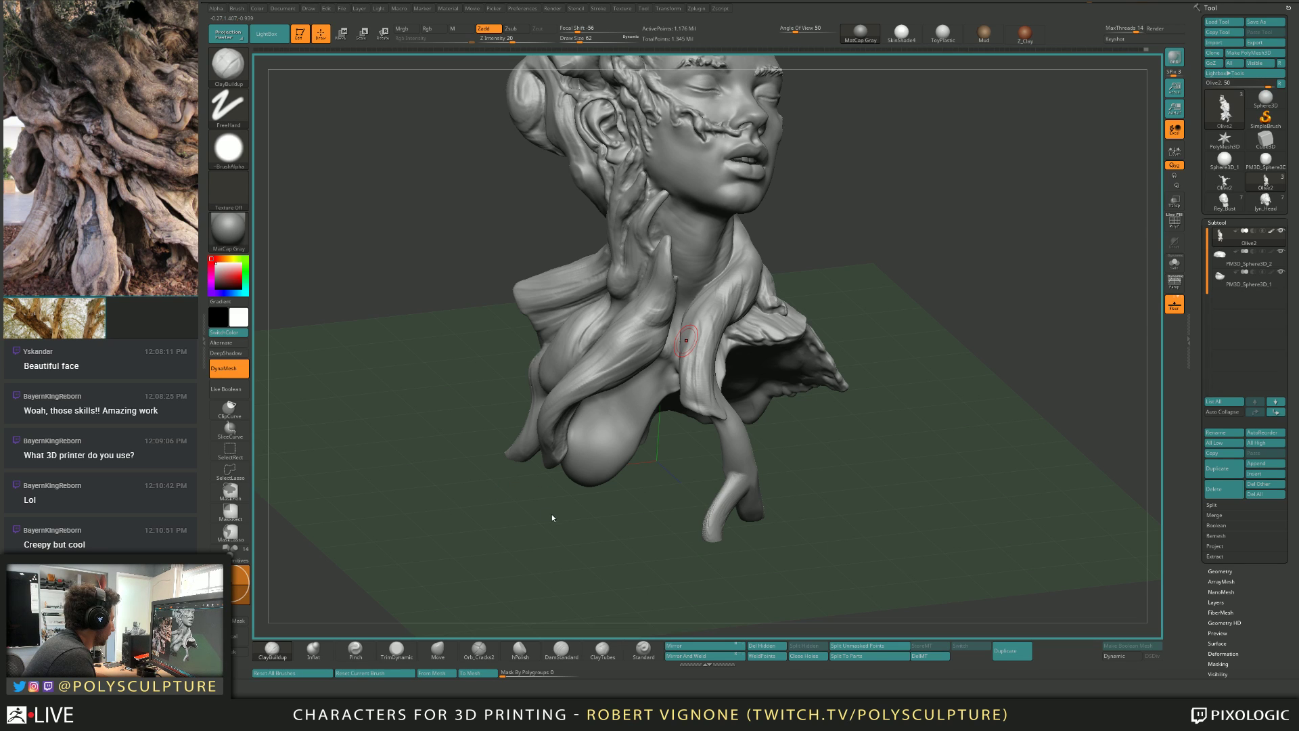
key("shift+p")
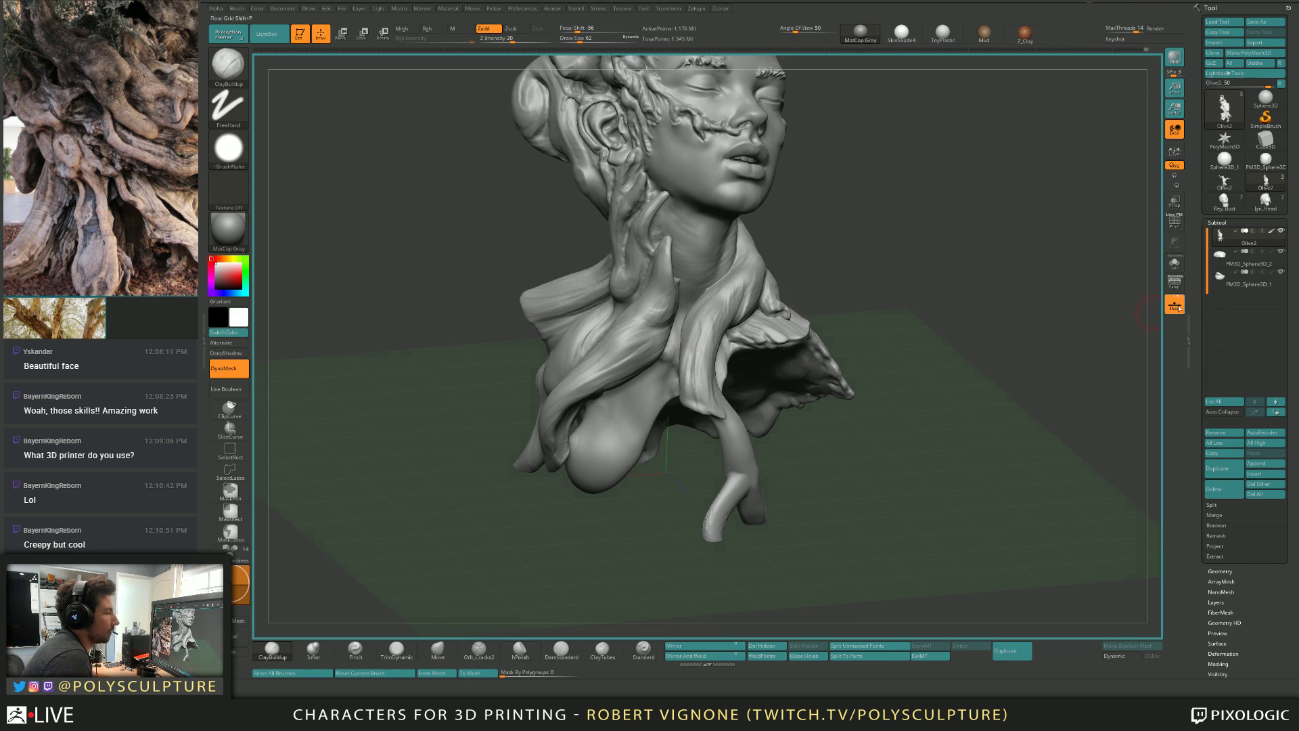
Build up the broad root crossing the front of the neck with ClayBuildup at draw sizes 54 and 77.
mouse_move(892, 284)
left_mouse_down()
mouse_move(907, 359)
mouse_move(863, 319)
mouse_move(878, 351)
mouse_move(727, 357)
mouse_move(752, 363)
left_mouse_up()
key("s")
key("s")
mouse_move(707, 409)
right_mouse_down()
mouse_move(693, 406)
mouse_move(732, 377)
mouse_move(761, 385)
mouse_move(759, 414)
right_mouse_up()
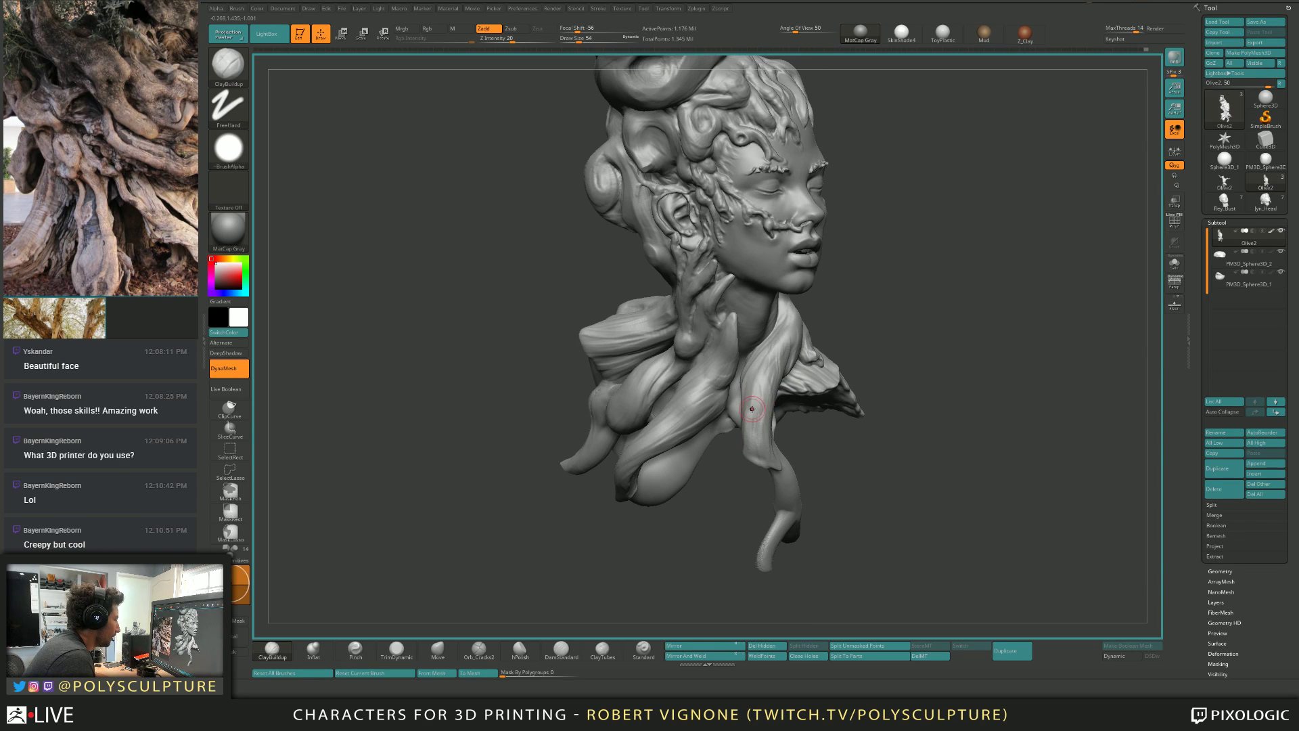
key("s")
left_click_drag(756, 404, 754, 444)
right_click_drag(771, 395, 763, 432)
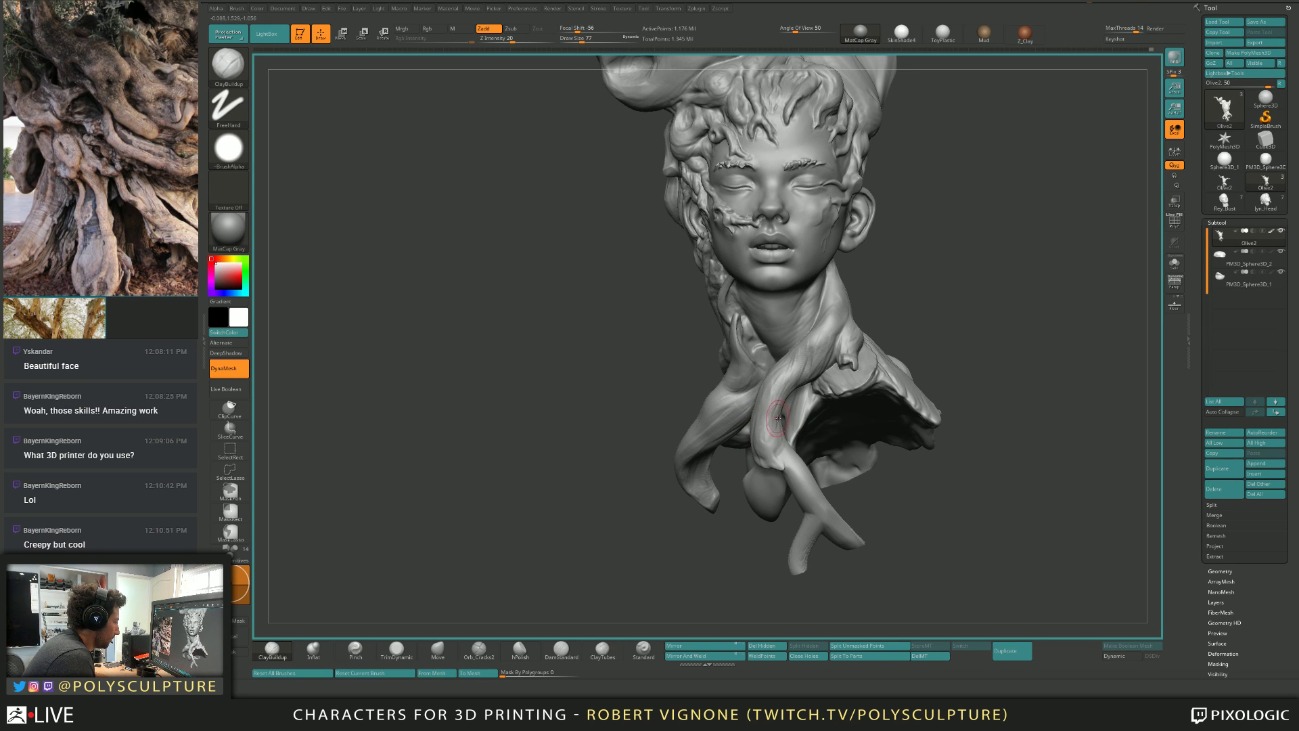
Shape the upper length of the crossing root with ClayBuildup, reducing the draw size to 49 for narrower ridges.
left_click_drag(761, 438, 807, 347)
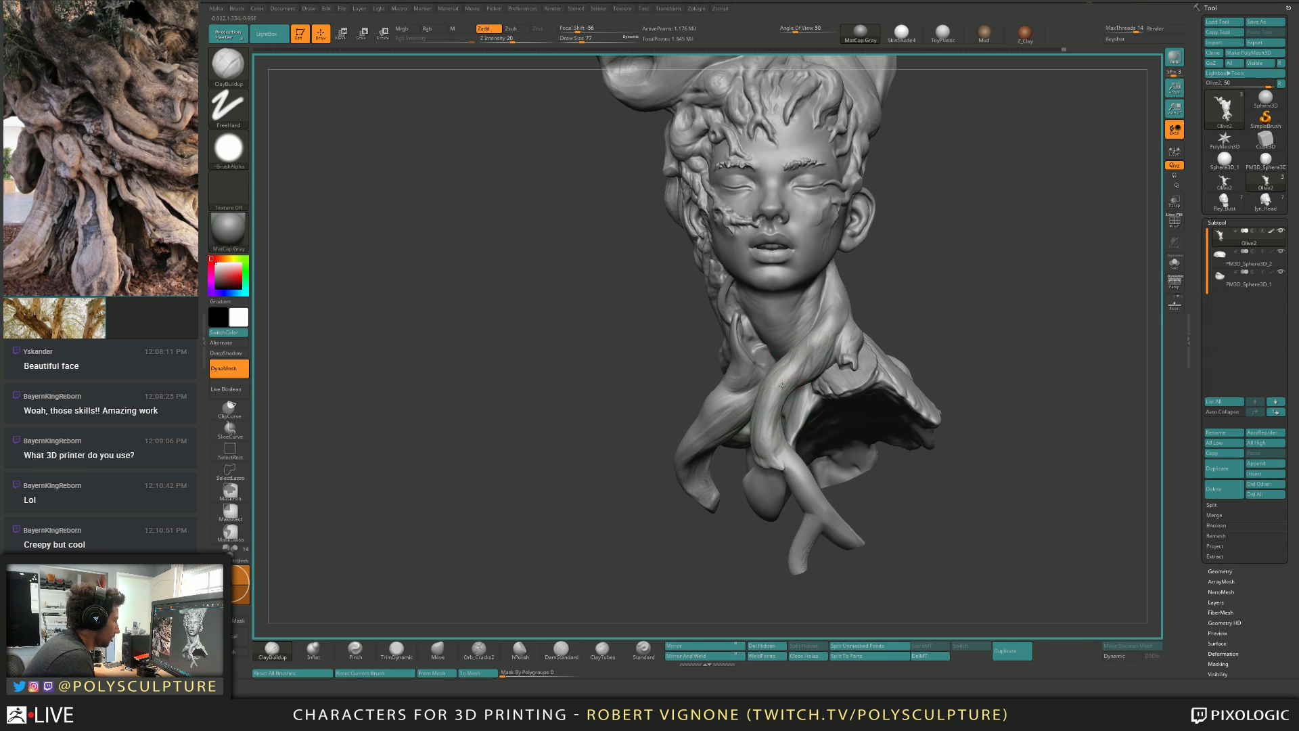
mouse_move(782, 386)
right_mouse_down()
mouse_move(778, 415)
mouse_move(761, 365)
mouse_move(770, 376)
right_mouse_up()
key("s")
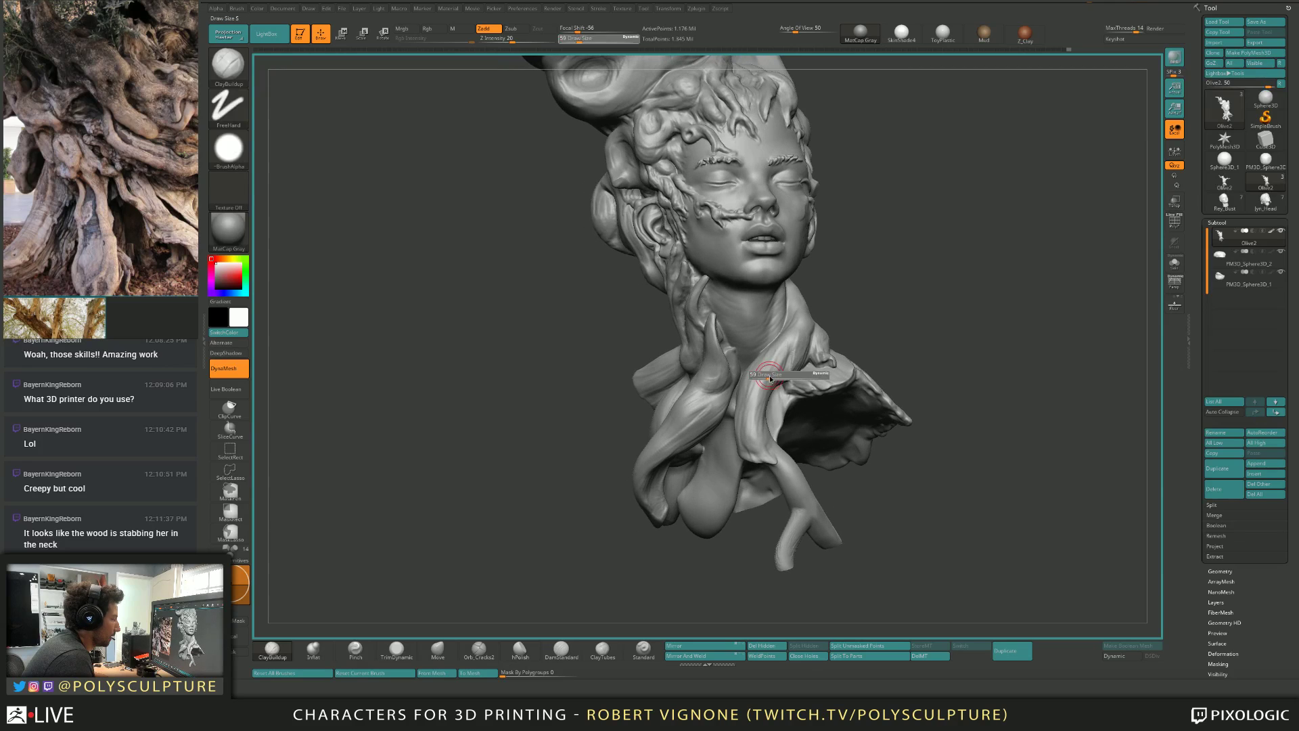
left_click_drag(770, 377, 768, 378)
mouse_move(768, 370)
right_mouse_down()
mouse_move(786, 368)
mouse_move(776, 298)
mouse_move(758, 284)
mouse_move(778, 313)
mouse_move(676, 335)
right_mouse_up()
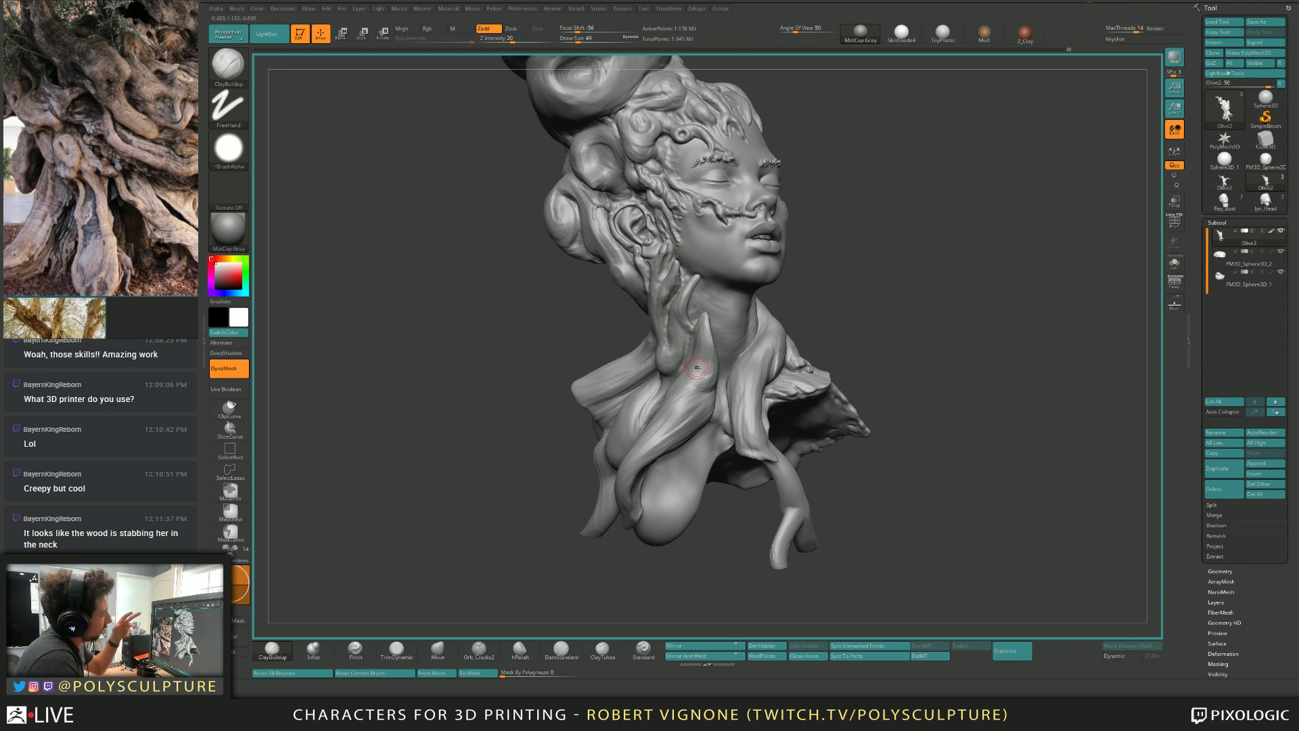
right_click_drag(864, 347, 742, 357)
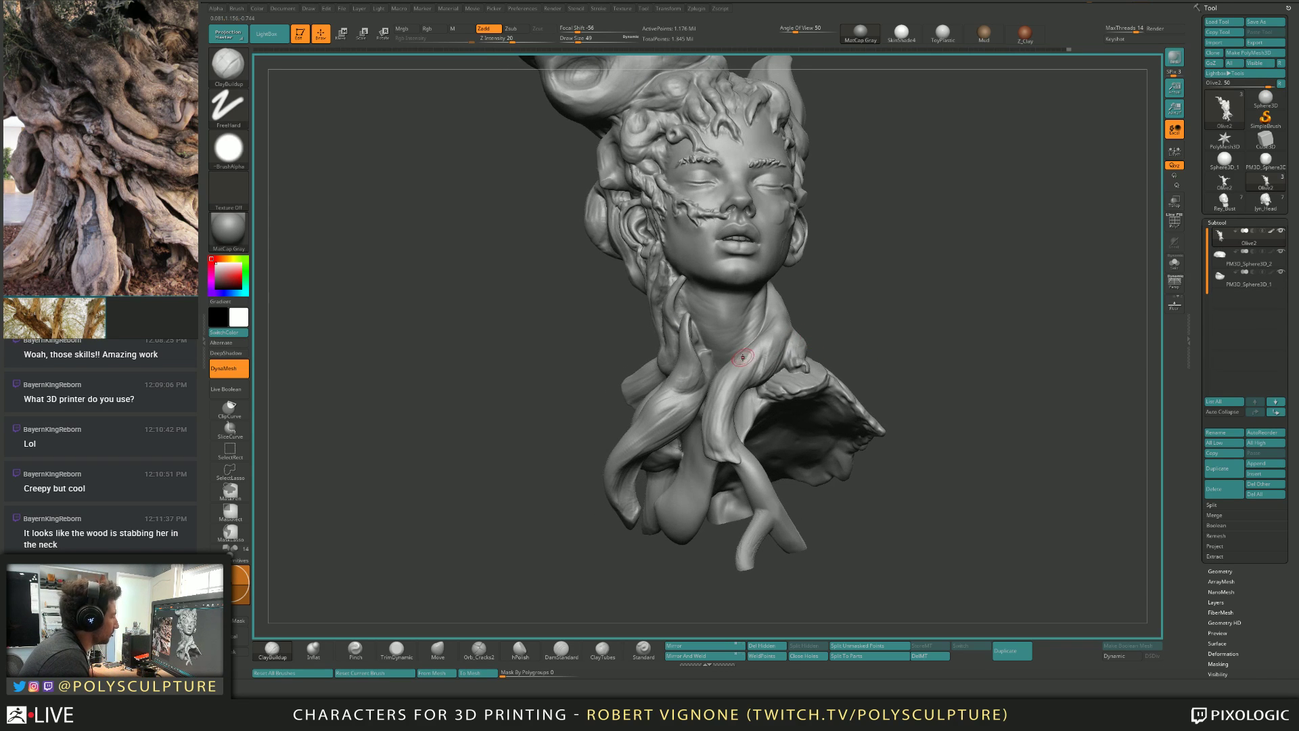
Switch to the Orb_Cracks2 brush and groove the crossing root at draw size 49.
left_click(479, 649)
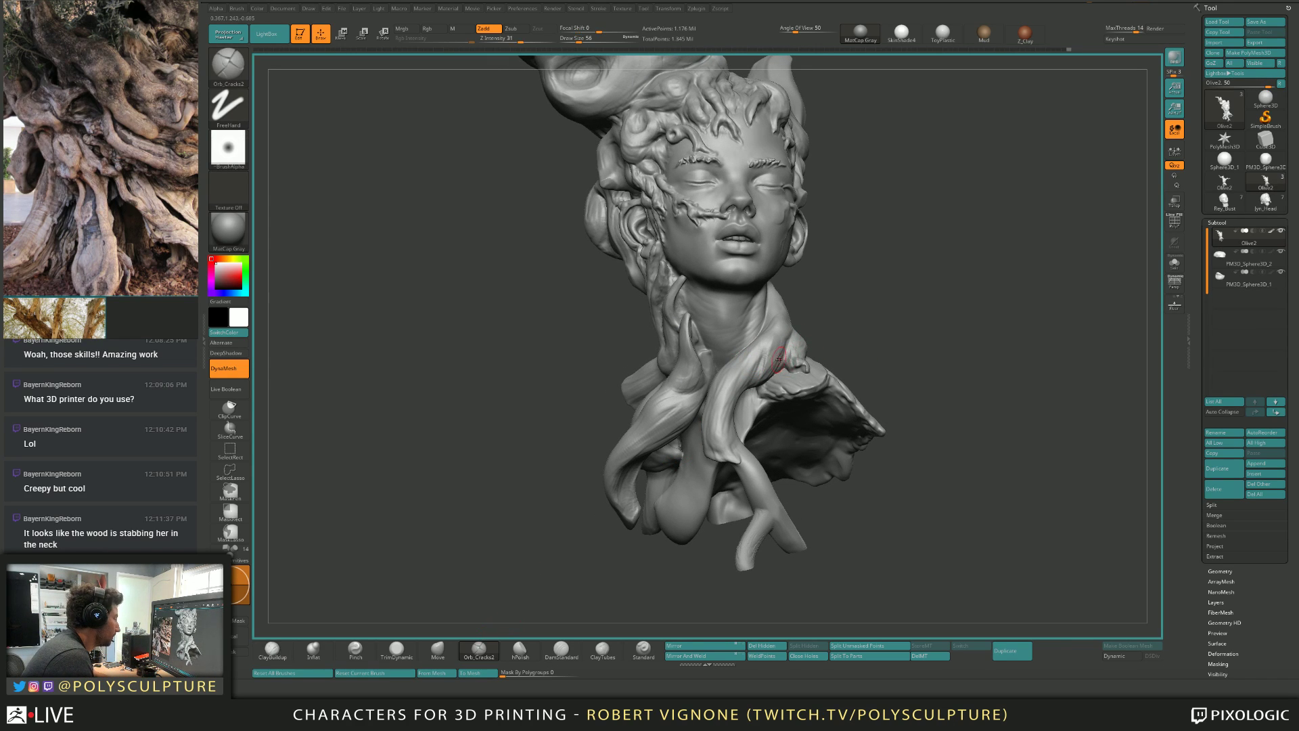
key("bracketleft")
right_click_drag(755, 369, 757, 357)
key("bracketleft")
right_click_drag(718, 308, 753, 328)
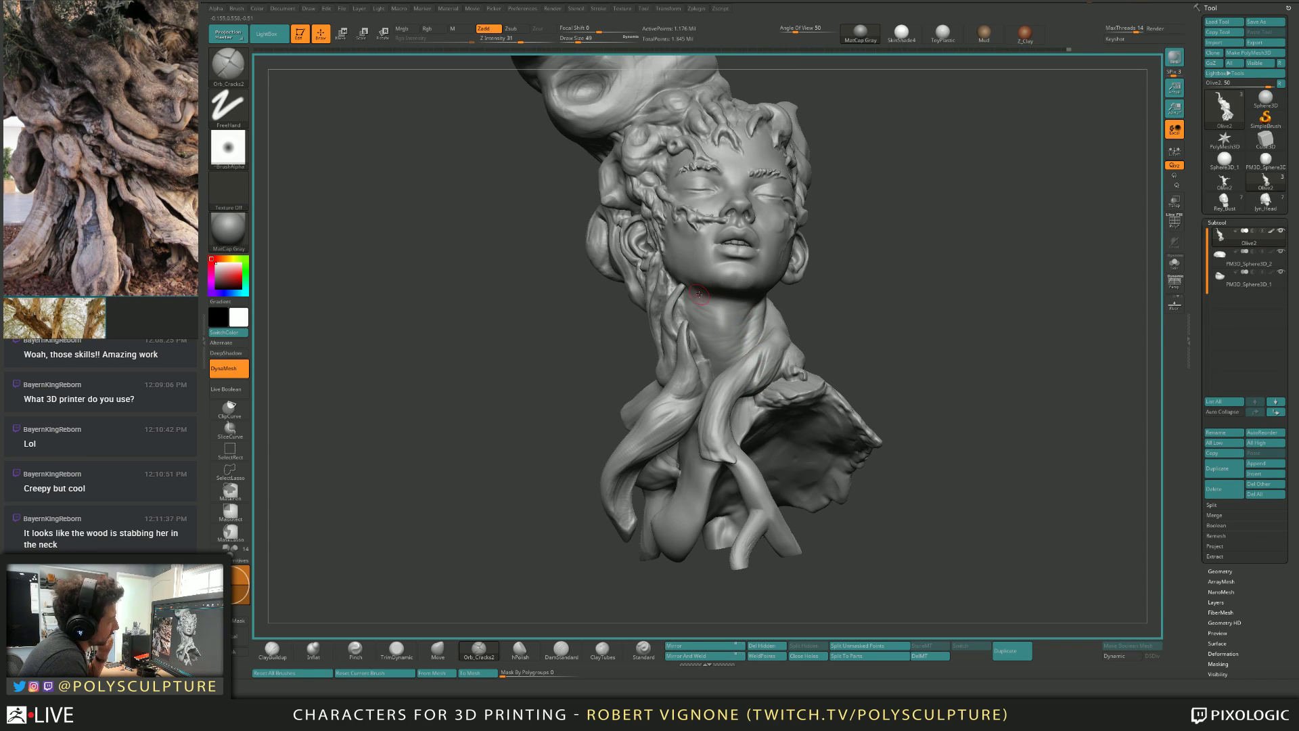
mouse_move(749, 383)
right_mouse_down()
mouse_move(737, 388)
mouse_move(771, 352)
mouse_move(771, 364)
right_mouse_up()
Return to ClayBuildup and thicken the root wrapping the side of the neck, using draw sizes 54 and 97.
key("b")
key("c")
key("b")
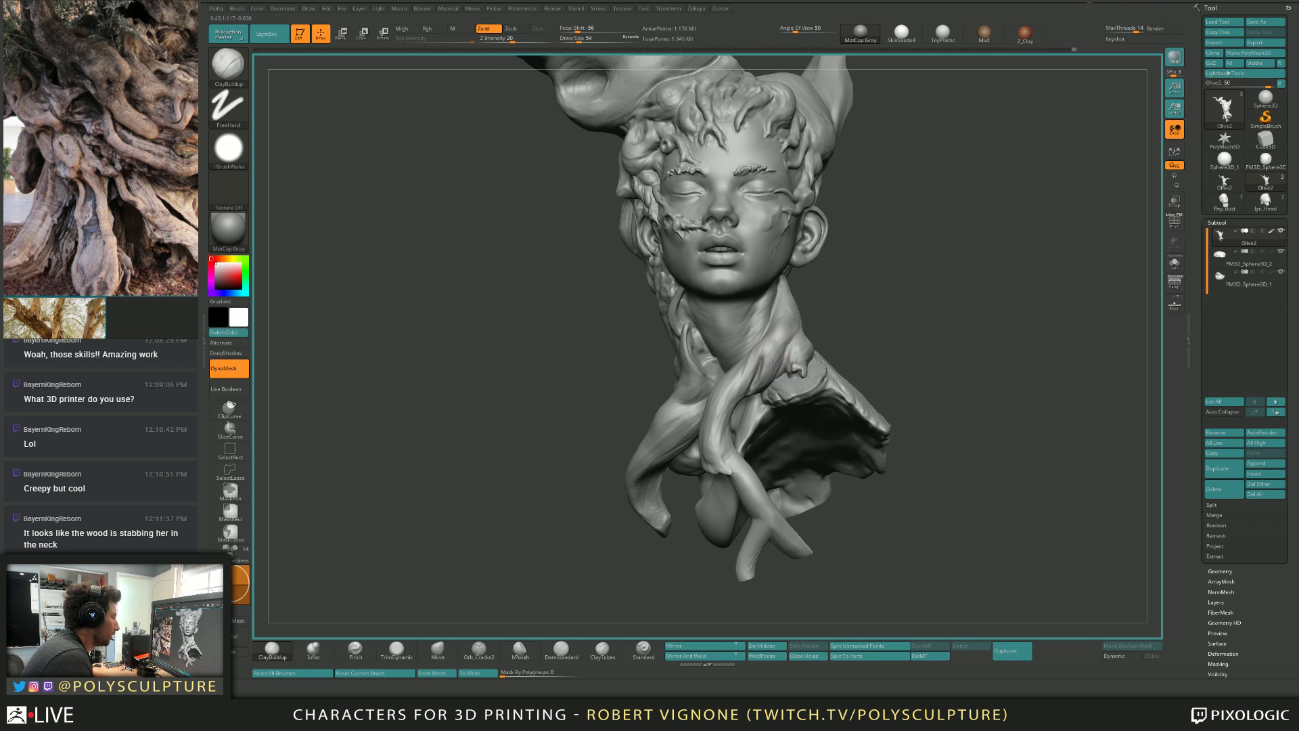
right_click_drag(774, 363, 759, 355)
mouse_move(805, 309)
right_mouse_down()
mouse_move(768, 342)
mouse_move(773, 359)
mouse_move(796, 351)
mouse_move(756, 377)
mouse_move(777, 360)
mouse_move(824, 362)
mouse_move(744, 352)
mouse_move(794, 378)
right_mouse_up()
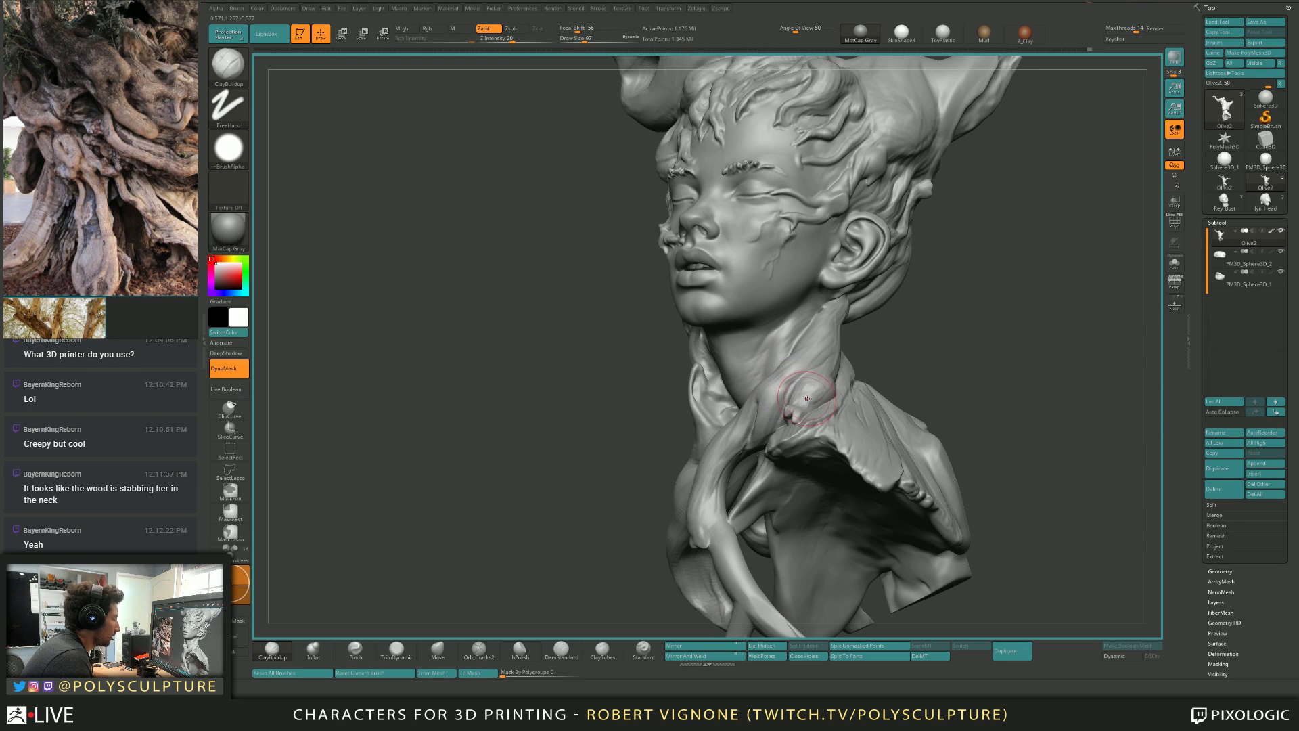
Refine the strands where the neck root meets the crossing root with ClayBuildup at draw size 65.
key("bracketleft")
key("bracketleft")
key("bracketleft")
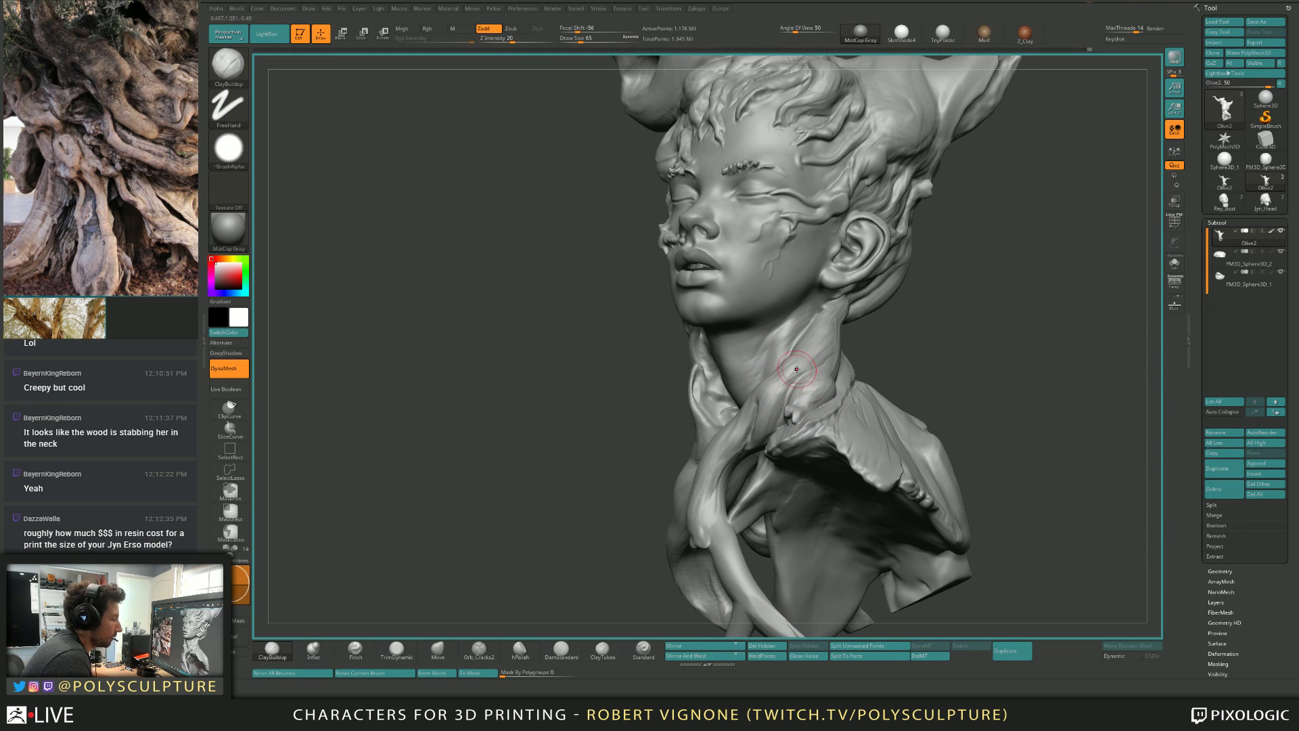
left_click_drag(770, 241, 767, 261)
right_click_drag(779, 353, 785, 333)
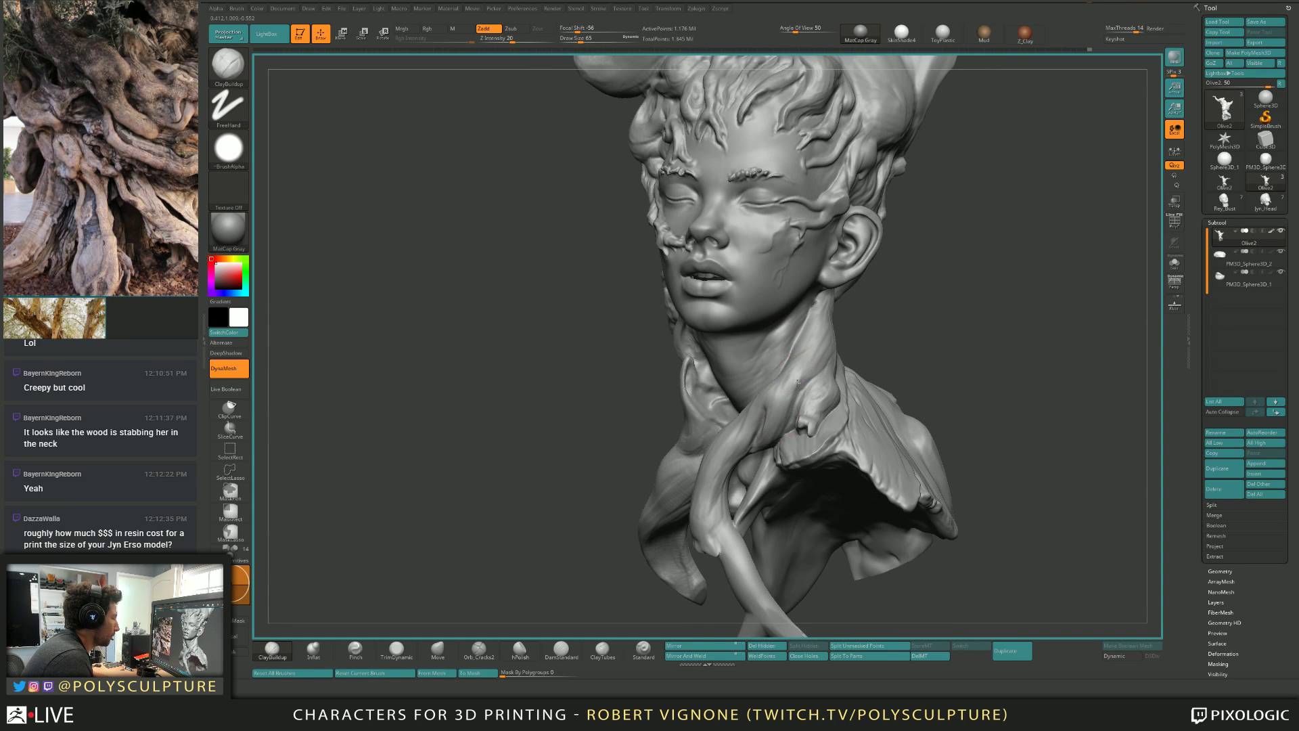
right_click_drag(799, 383, 768, 385)
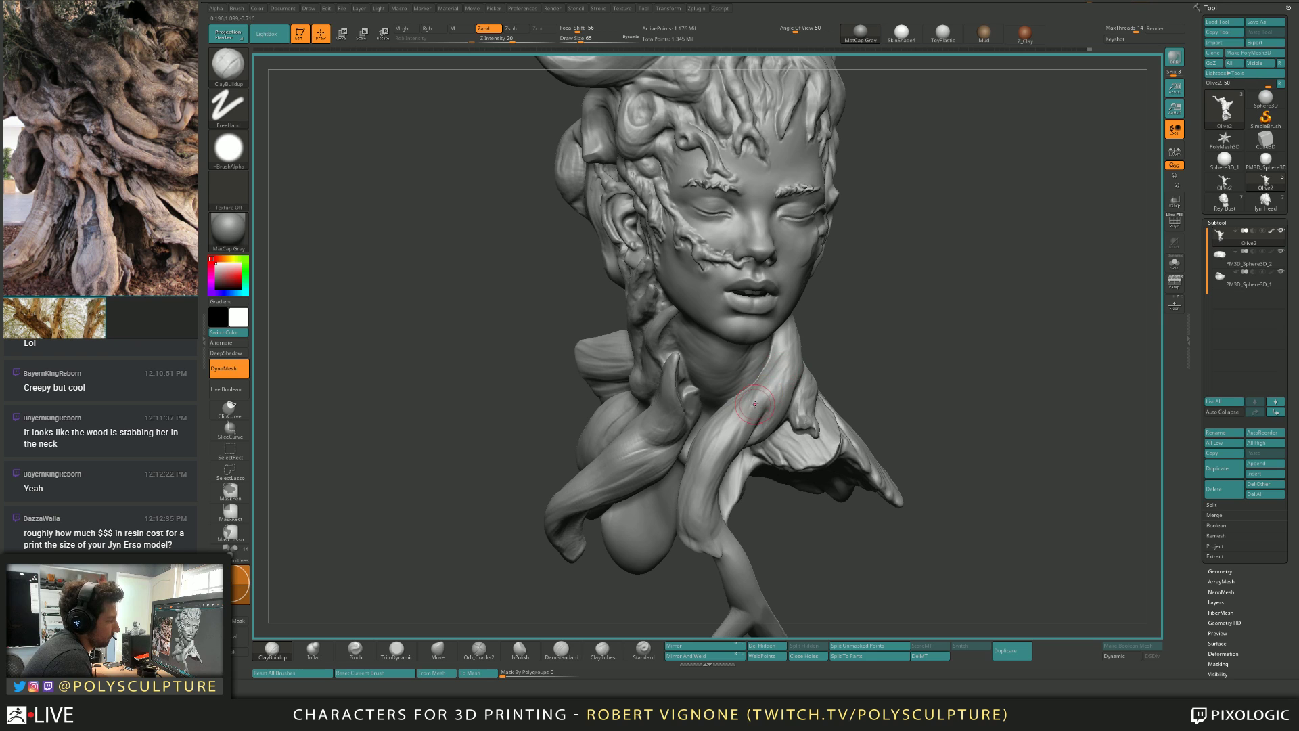
right_click_drag(781, 379, 793, 355)
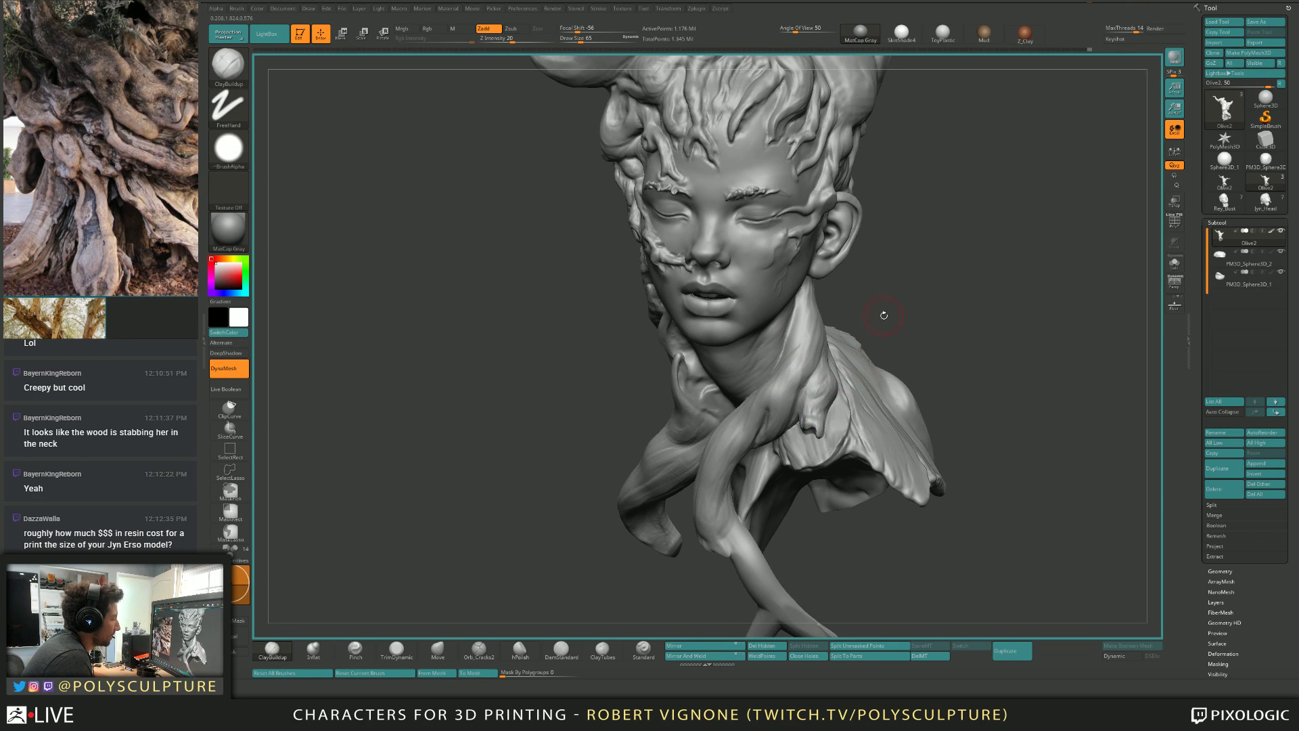
Carve creases along the neck root and crossing root with Orb_Cracks2 at draw sizes 33 and 44.
mouse_move(879, 315)
right_mouse_down()
mouse_move(798, 369)
mouse_move(799, 384)
mouse_move(810, 360)
mouse_move(821, 373)
mouse_move(811, 376)
right_mouse_up()
left_click(479, 649)
key("s")
left_click_drag(811, 375, 805, 375)
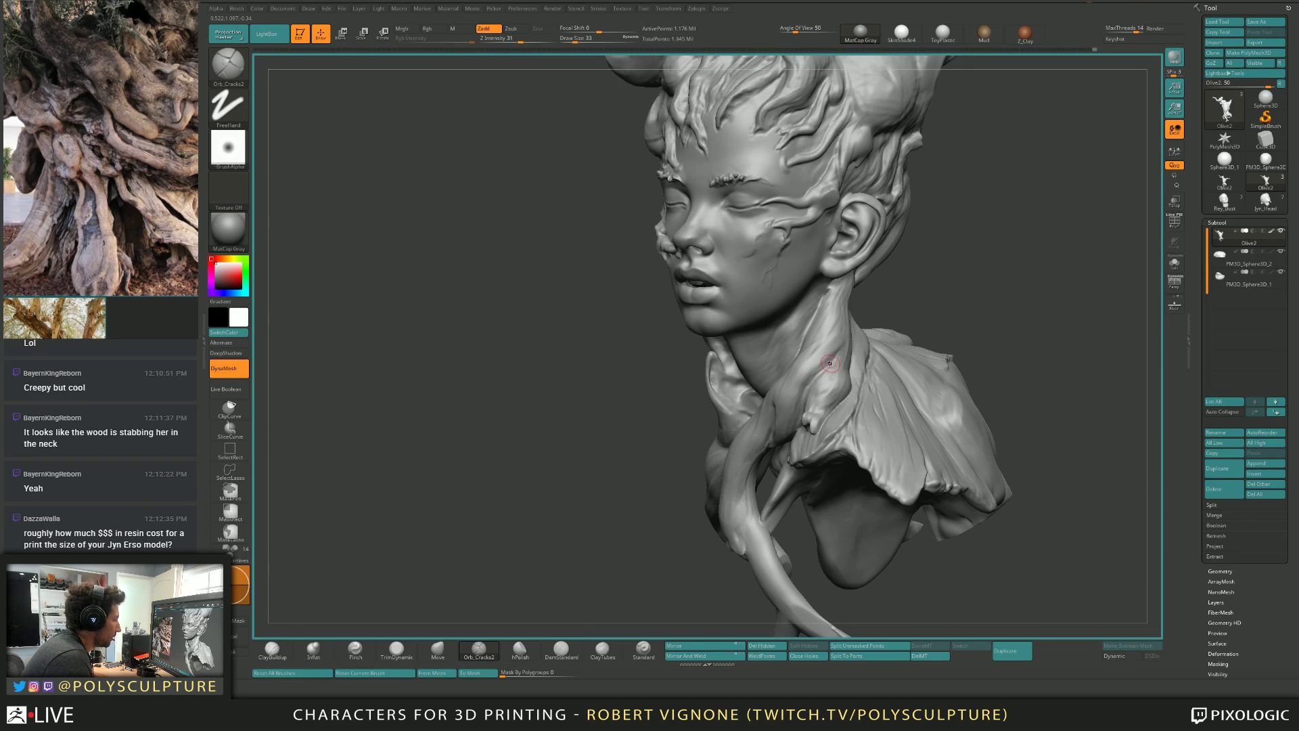
mouse_move(802, 389)
right_mouse_down()
mouse_move(816, 376)
mouse_move(770, 409)
mouse_move(781, 399)
right_mouse_up()
key("s")
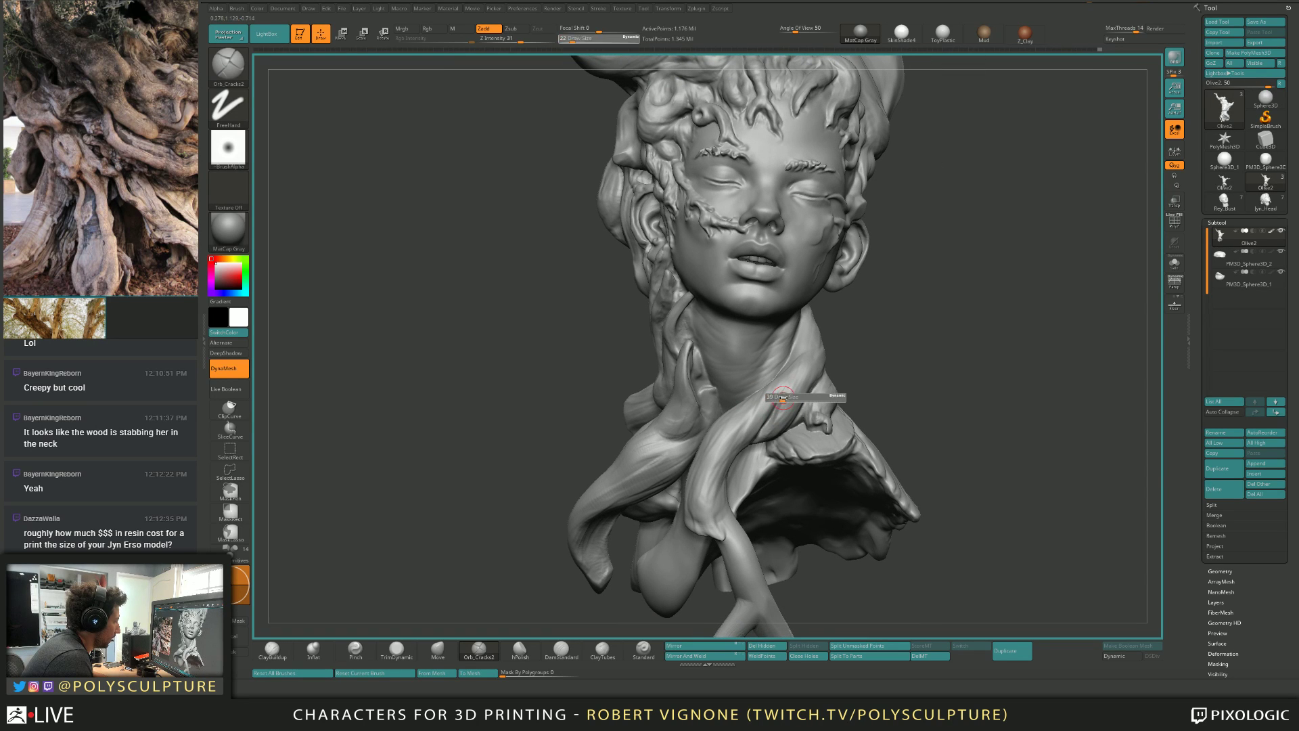
left_click_drag(777, 401, 783, 400)
right_click_drag(778, 399, 768, 381)
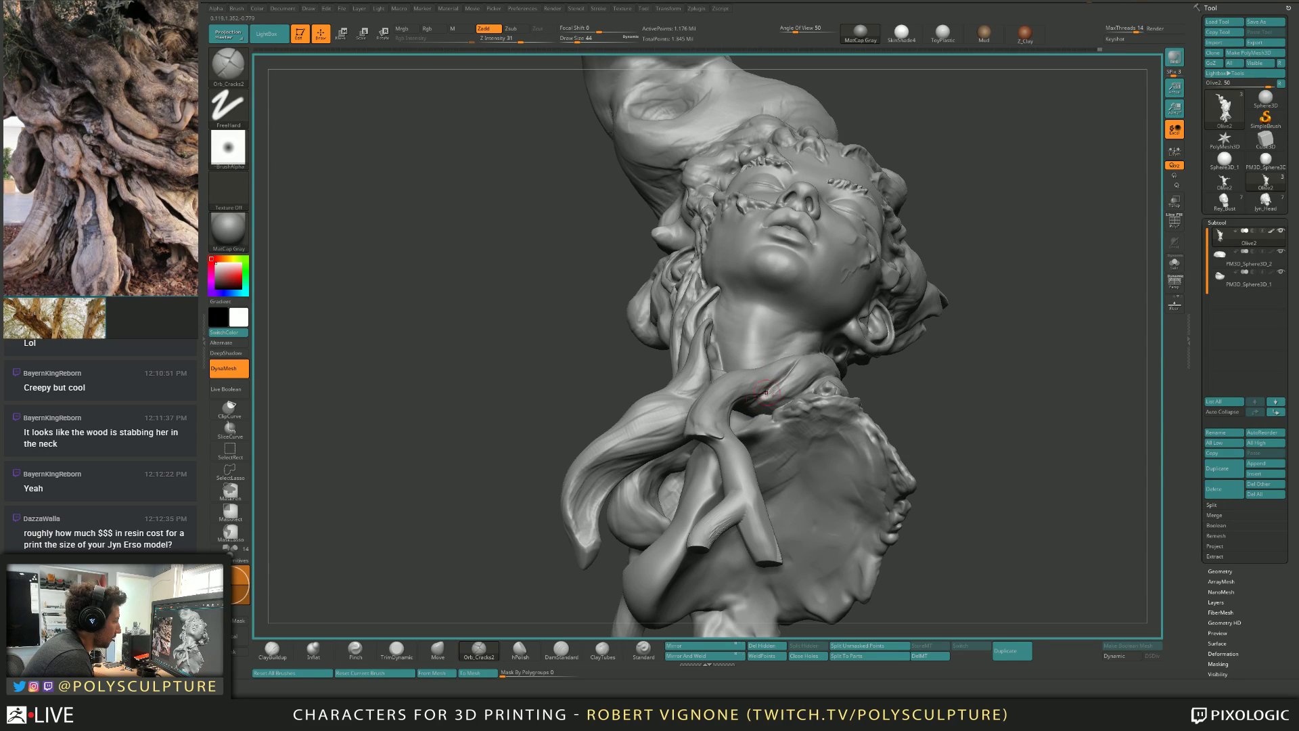
Flatten the underside of the crossing root at the base of the neck with TrimDynamic at draw size 44.
key("4")
left_click_drag(794, 375, 759, 403)
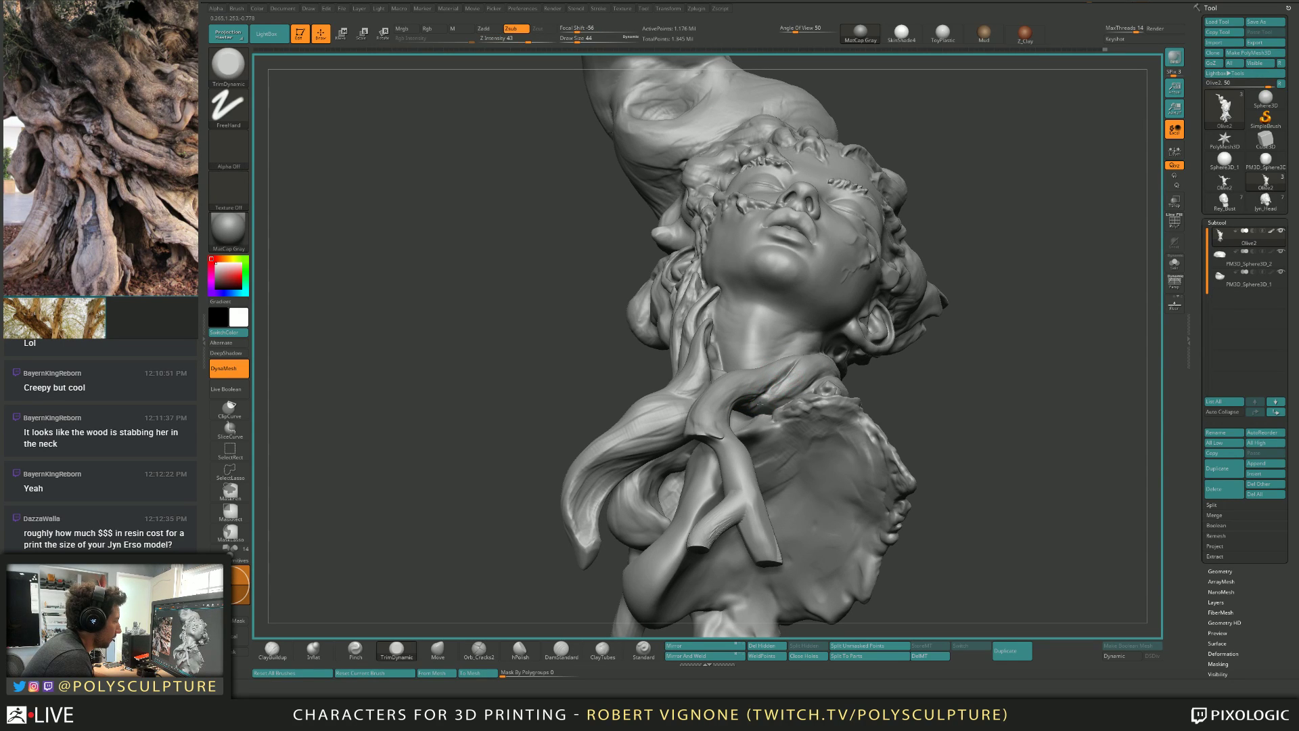
mouse_move(795, 377)
right_mouse_down()
mouse_move(769, 376)
mouse_move(801, 362)
right_mouse_up()
Cut wood-grain grooves into the front roots with Orb_Cracks2 at draw sizes 29 and 49.
left_click(478, 648)
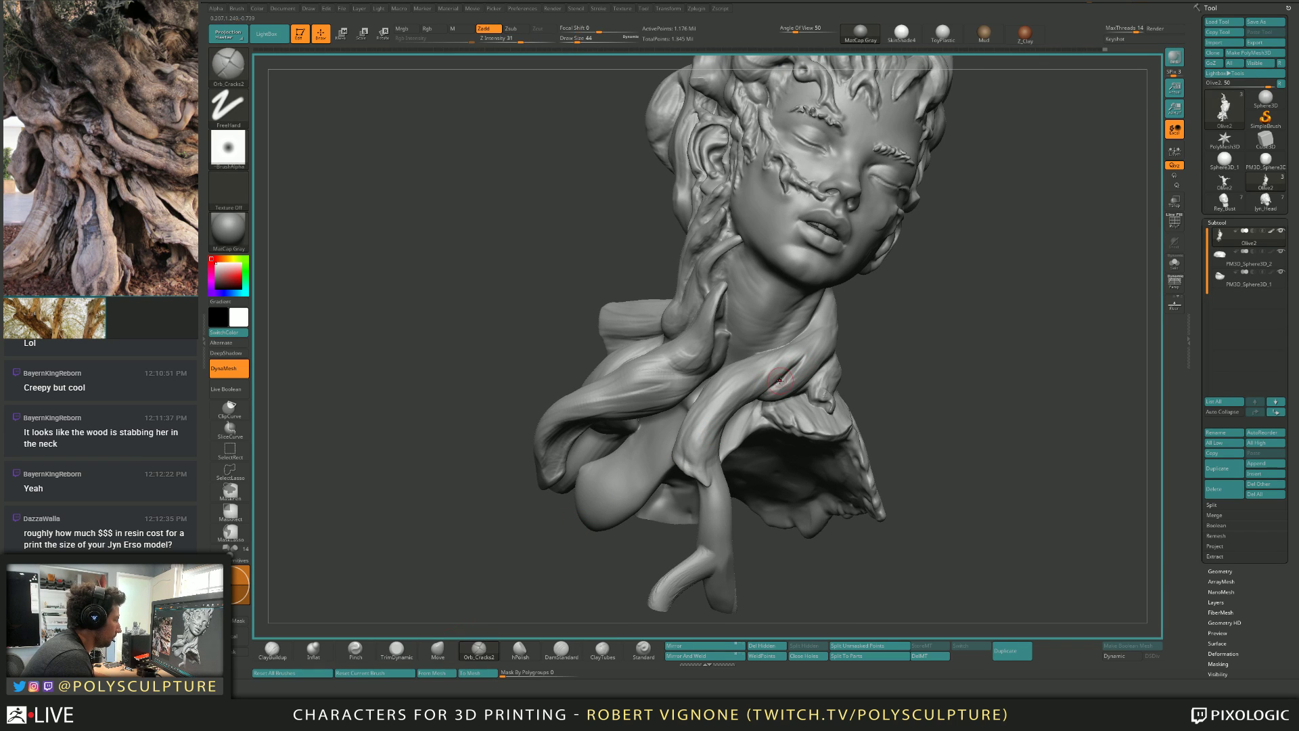
type("s29")
key("Return")
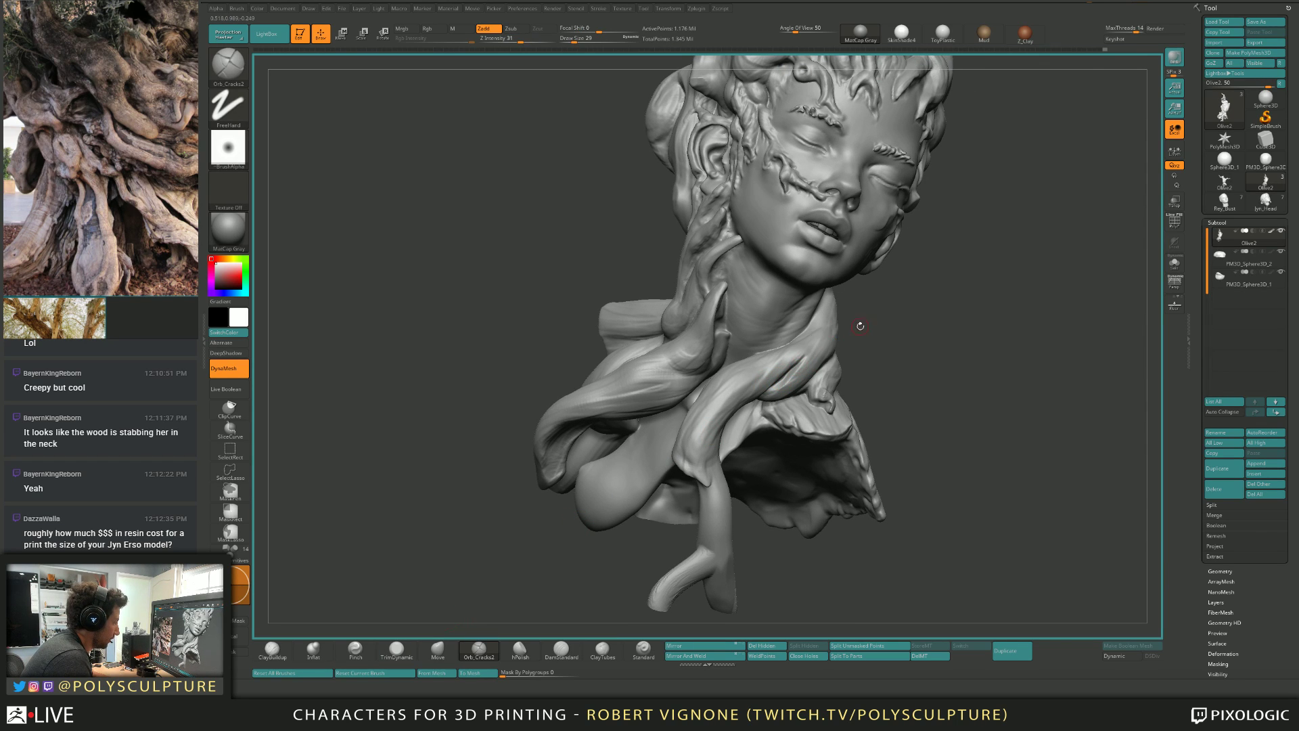
mouse_move(860, 326)
right_mouse_down()
mouse_move(767, 357)
mouse_move(686, 360)
right_mouse_up()
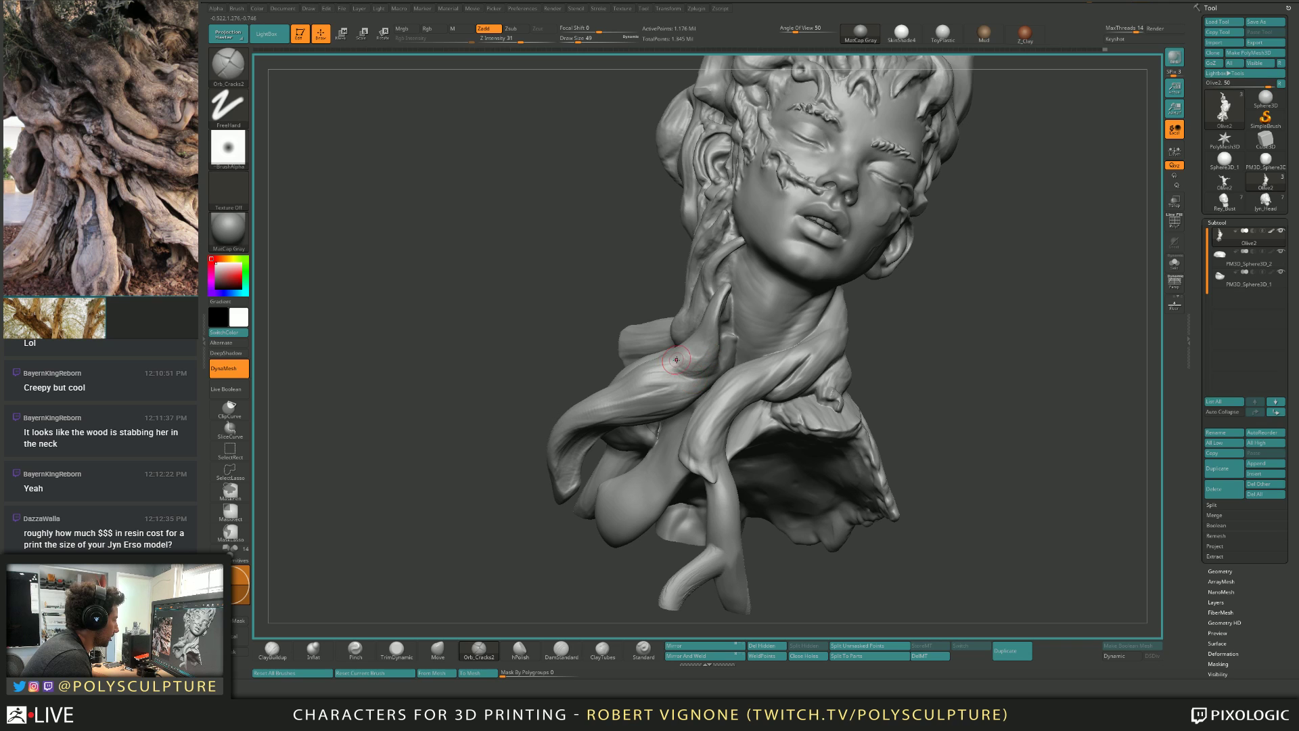
left_click_drag(677, 360, 697, 378)
right_click_drag(696, 379, 752, 390, "alt")
mouse_move(636, 382)
right_mouse_down()
mouse_move(691, 377)
mouse_move(690, 327)
mouse_move(730, 352)
mouse_move(778, 344)
mouse_move(747, 325)
mouse_move(759, 360)
mouse_move(713, 345)
right_mouse_up()
right_click_drag(799, 338, 717, 374, "alt")
Reshape the root running down from beneath the ear with ClayBuildup at draw sizes 56, 41 and 59.
key("b")
key("c")
key("b")
key("s")
left_click_drag(767, 371, 763, 371)
mouse_move(744, 375)
right_mouse_down("ctrl")
mouse_move(715, 384)
mouse_move(767, 350)
mouse_move(765, 379)
right_mouse_up("ctrl")
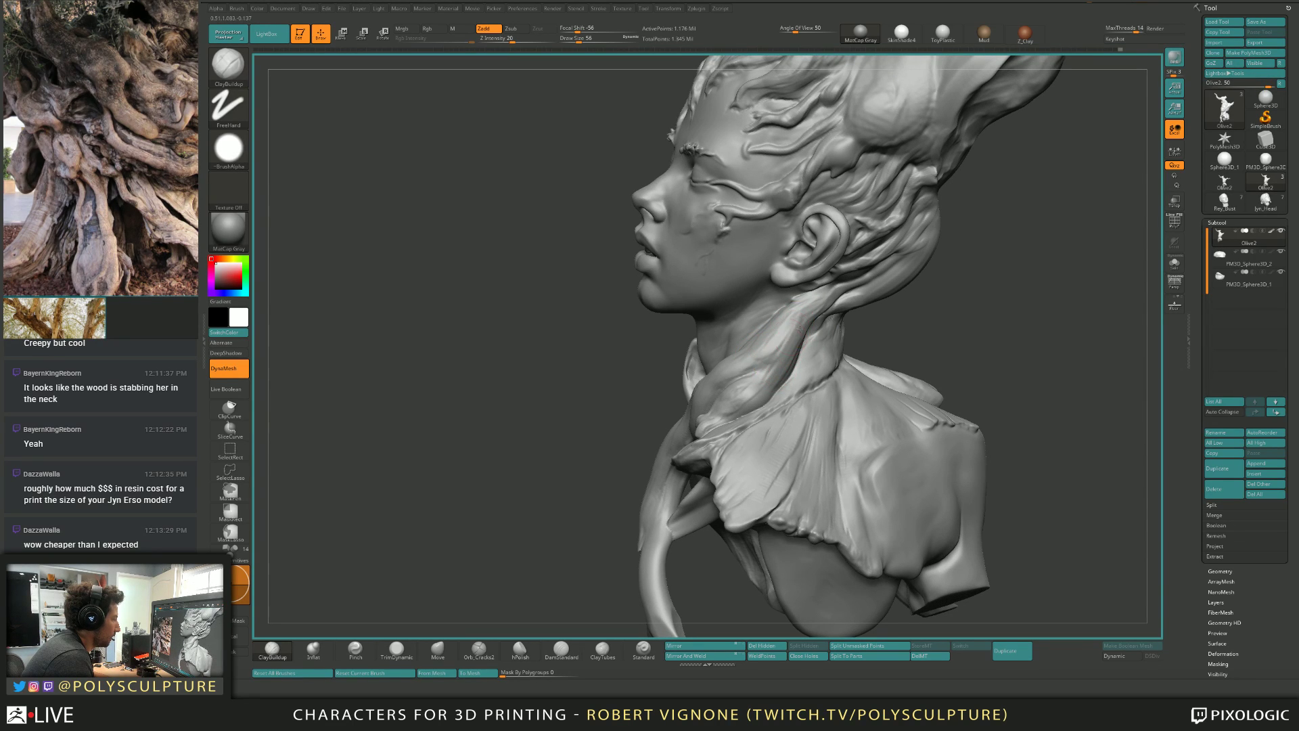
right_click_drag(800, 322, 773, 342)
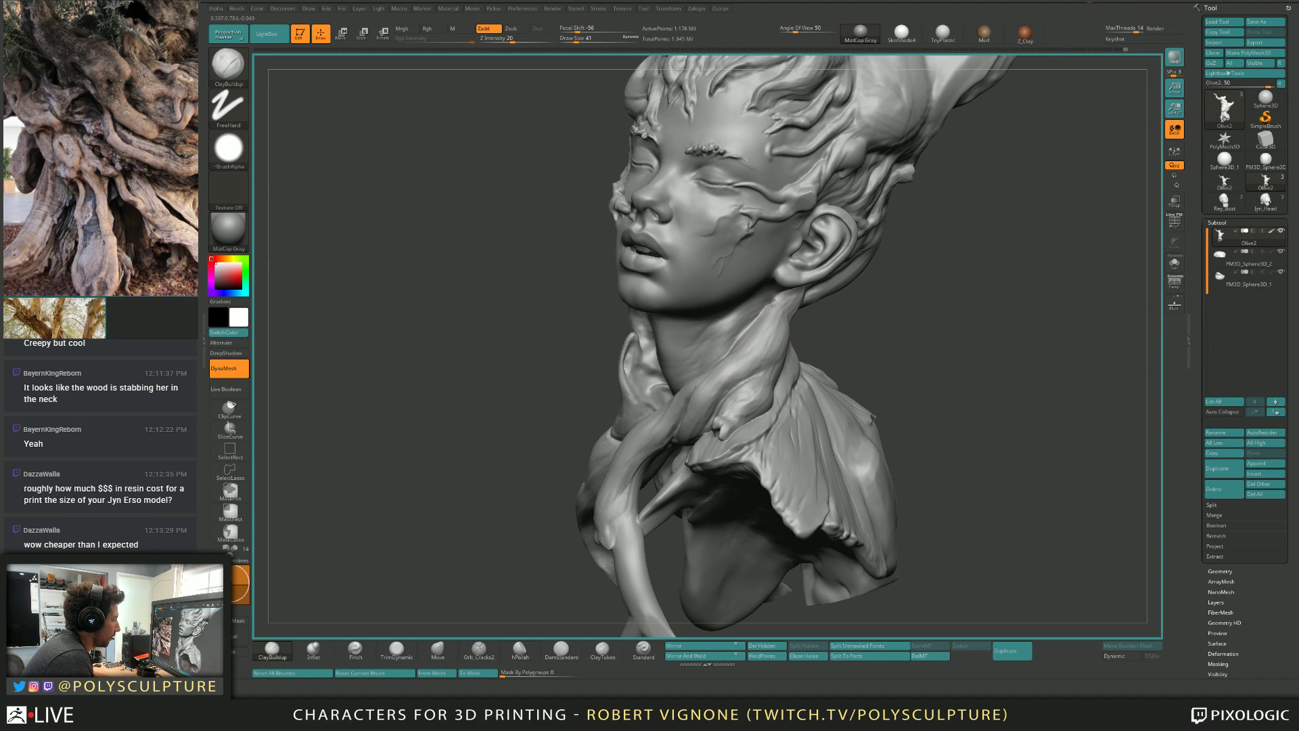
right_click_drag(772, 301, 772, 348)
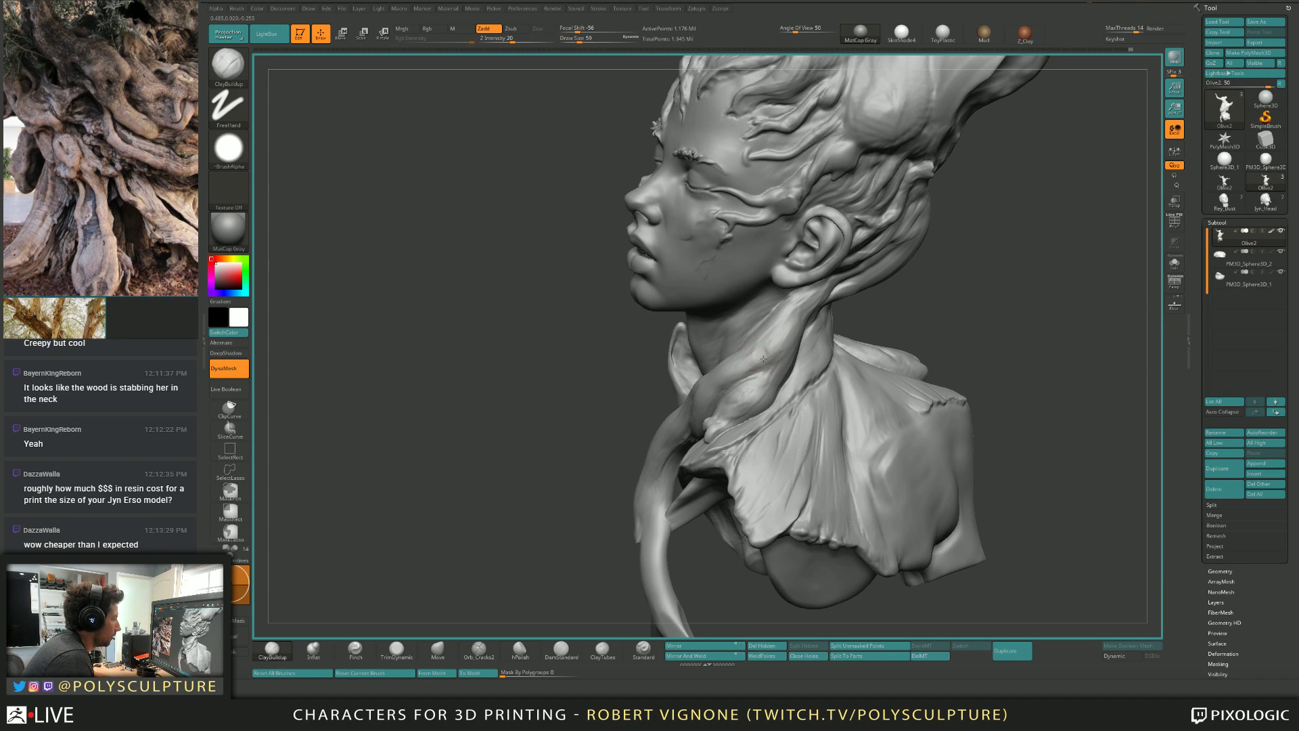
mouse_move(778, 366)
right_mouse_down()
mouse_move(769, 334)
mouse_move(810, 323)
right_mouse_up()
Plane the root beneath the ear with TrimDynamic and return to ClayBuildup at draw size 23 for a small knot.
key("s")
left_click(763, 335)
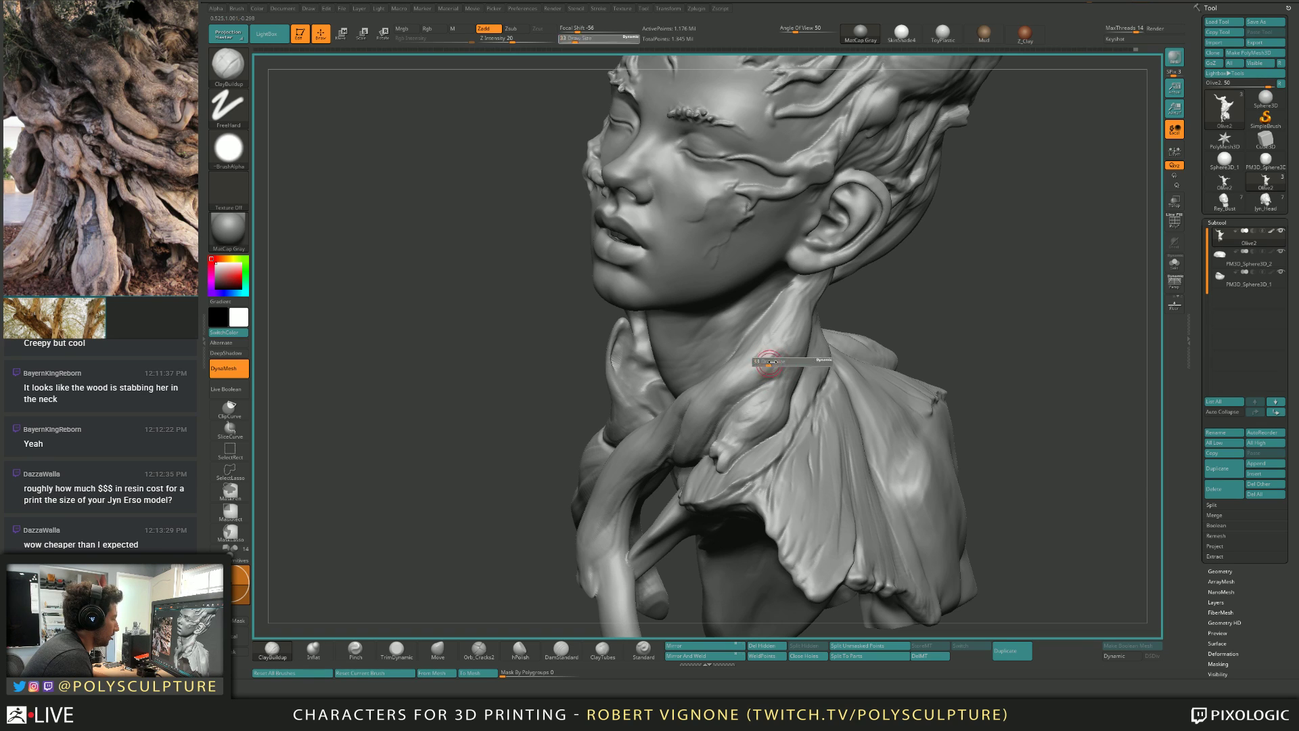
key("b")
key("t")
key("d")
key("b")
key("c")
key("b")
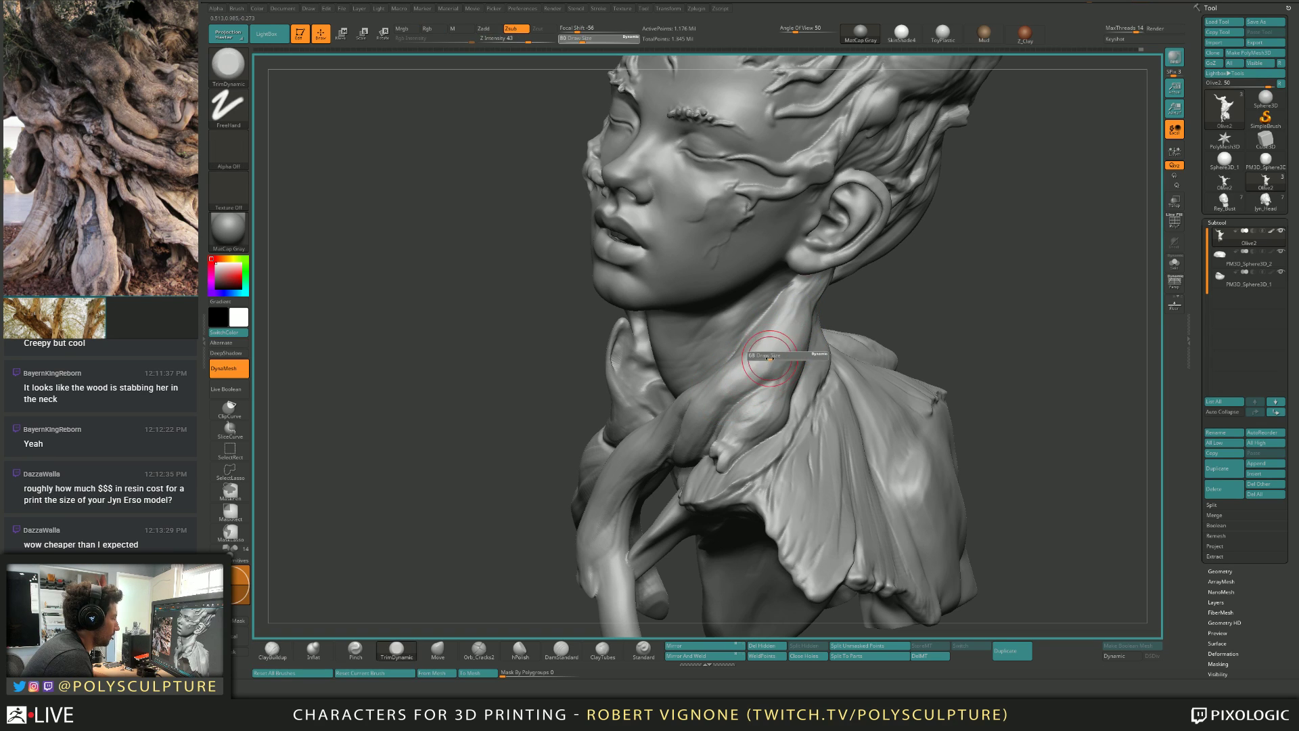
key("bracketleft")
key("bracketleft")
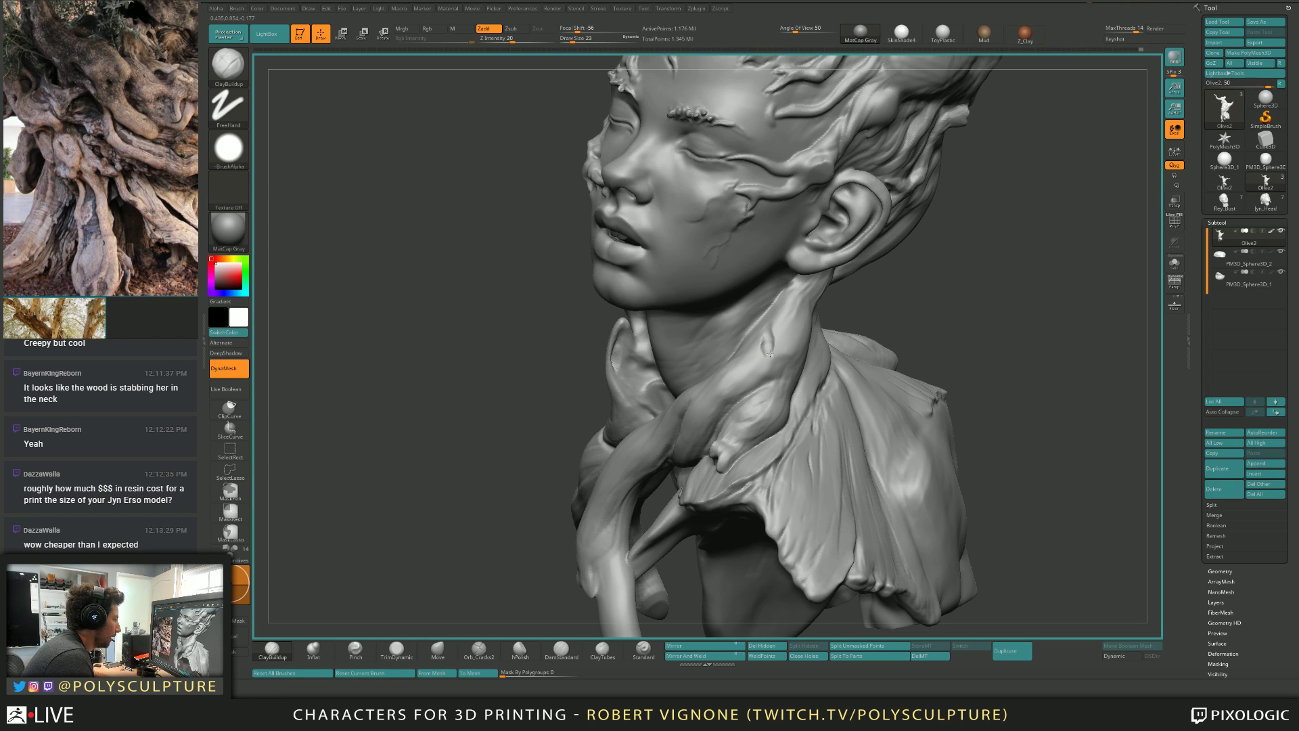
Sculpt a jagged broken-bark edge on the root beneath the ear with ClayBuildup at draw sizes 22 and 14.
mouse_move(782, 361)
right_mouse_down()
mouse_move(812, 366)
mouse_move(783, 372)
mouse_move(751, 347)
right_mouse_up()
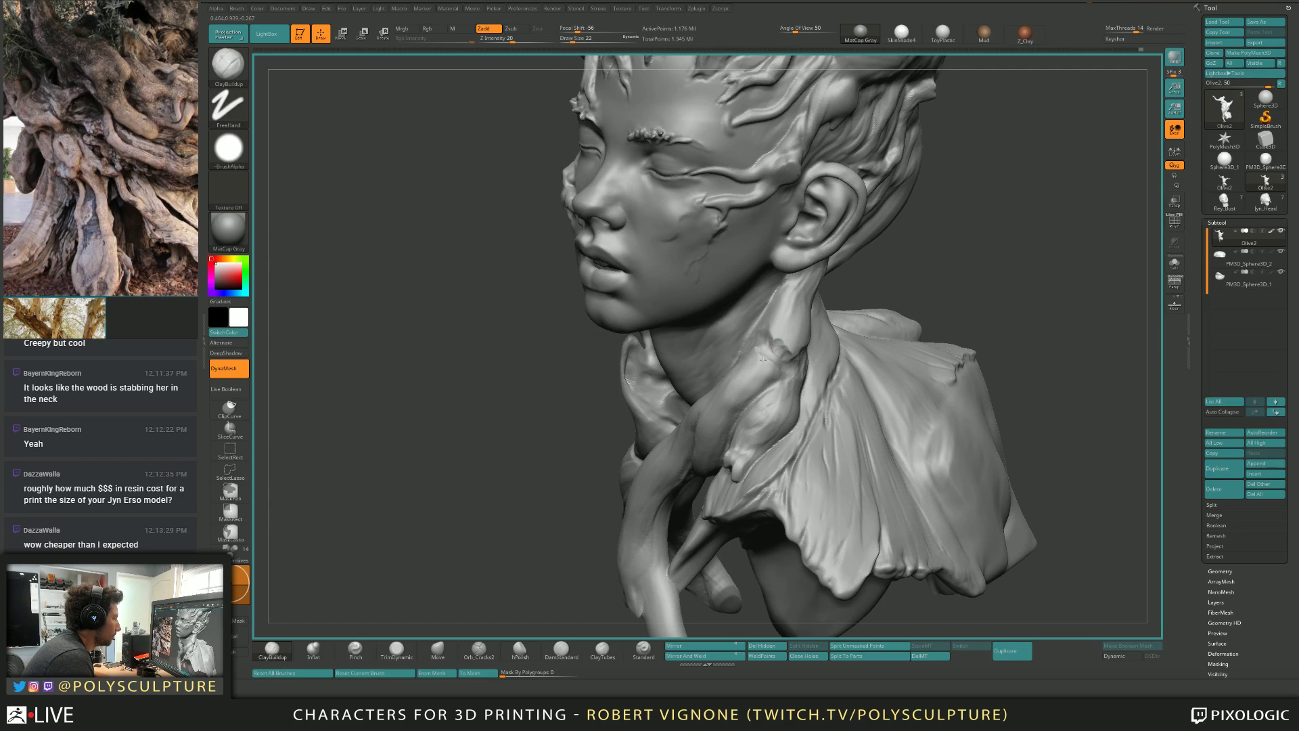
key("s")
left_click_drag(773, 363, 777, 370)
right_click_drag(775, 366, 768, 348)
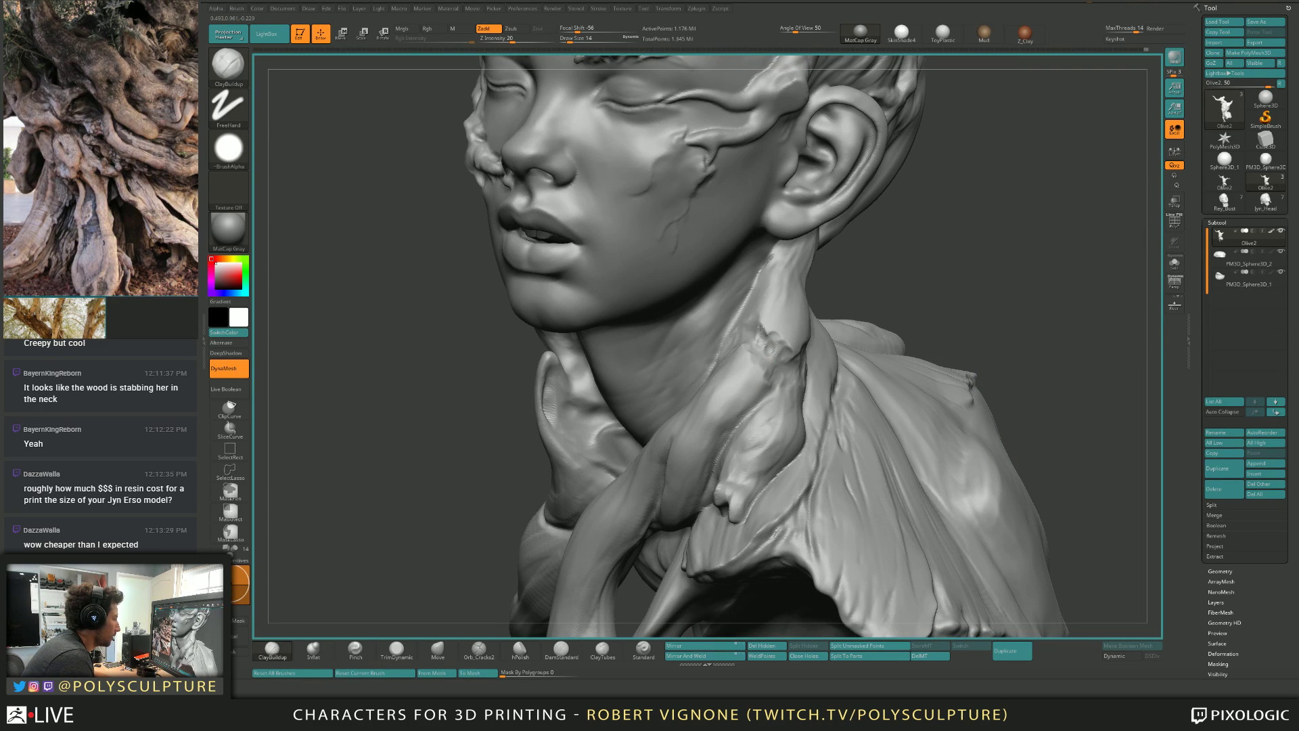
mouse_move(778, 359)
right_mouse_down()
mouse_move(772, 370)
mouse_move(793, 365)
right_mouse_up()
mouse_move(801, 380)
left_mouse_down()
mouse_move(823, 351)
mouse_move(832, 366)
left_mouse_up()
right_click_drag(797, 356, 836, 349)
Sharpen the front of the broken-bark edge with ClayBuildup at draw sizes 18 and 8.
key("s")
left_click_drag(787, 346, 793, 347)
mouse_move(741, 342)
right_mouse_down()
mouse_move(778, 328)
mouse_move(757, 349)
mouse_move(737, 311)
right_mouse_up()
key("bracketleft")
key("bracketleft")
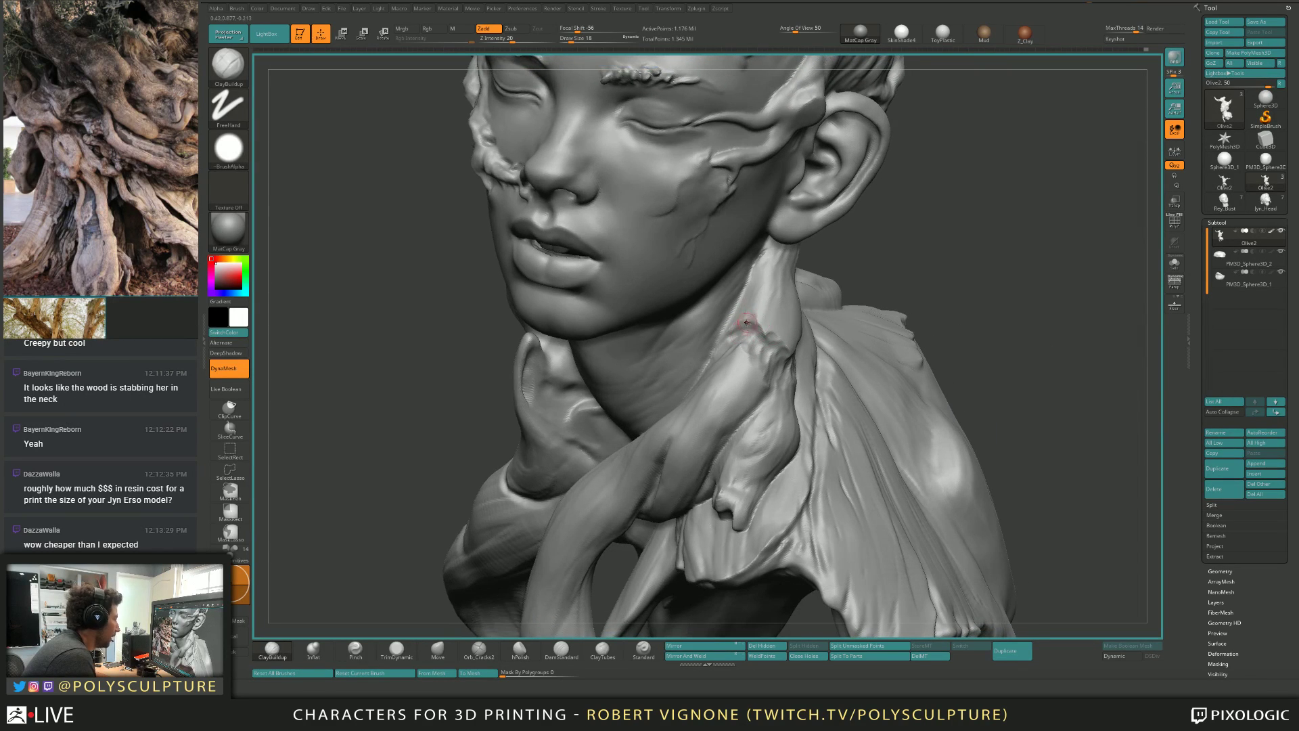
key("bracketleft")
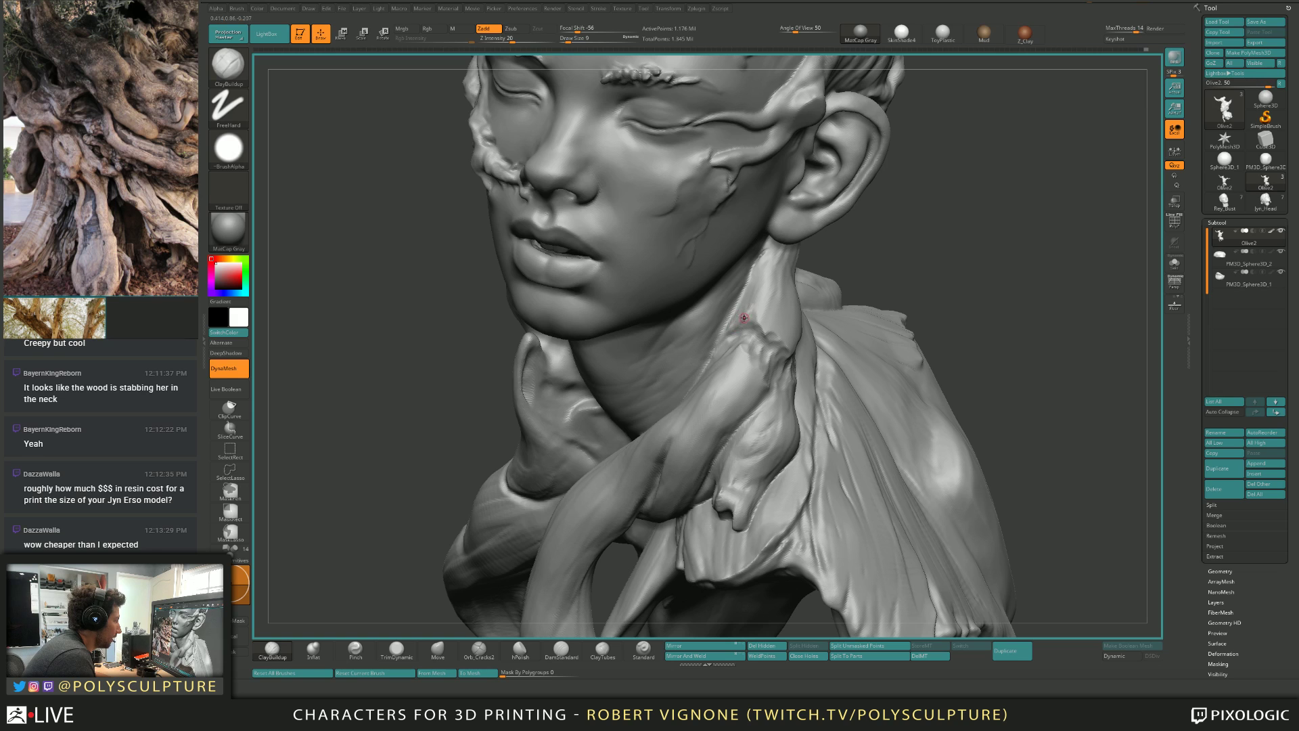
Extend the broken-bark edge around the side of the neck root with ClayBuildup, raising the draw size to 14.
right_click_drag(774, 318, 793, 345)
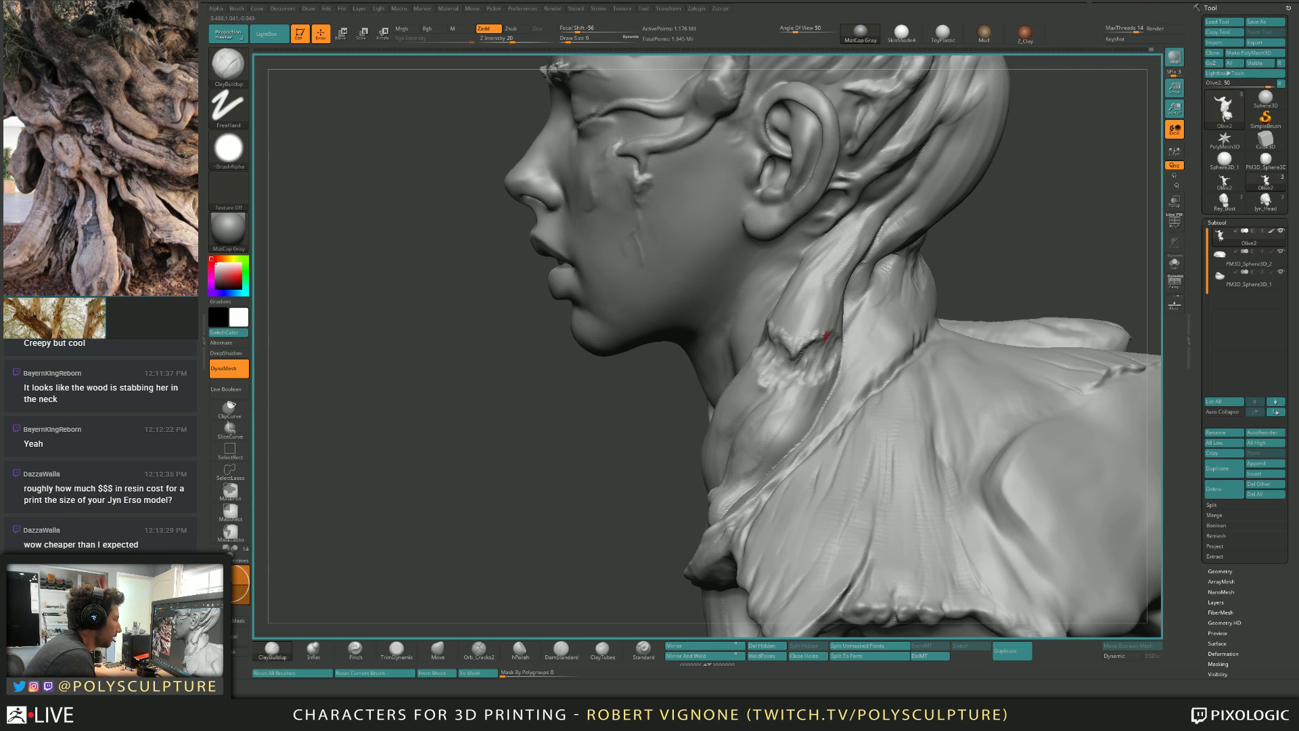
key("]")
right_click_drag(805, 348, 778, 327)
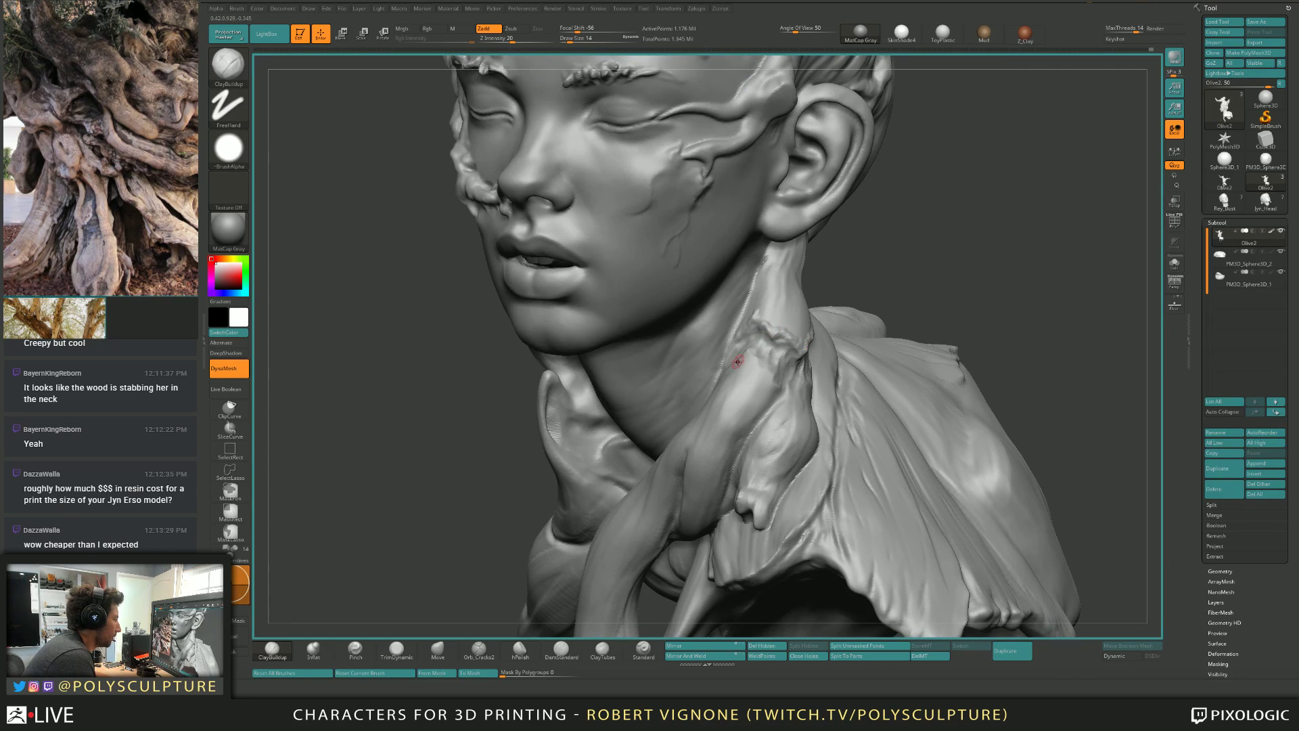
key("]")
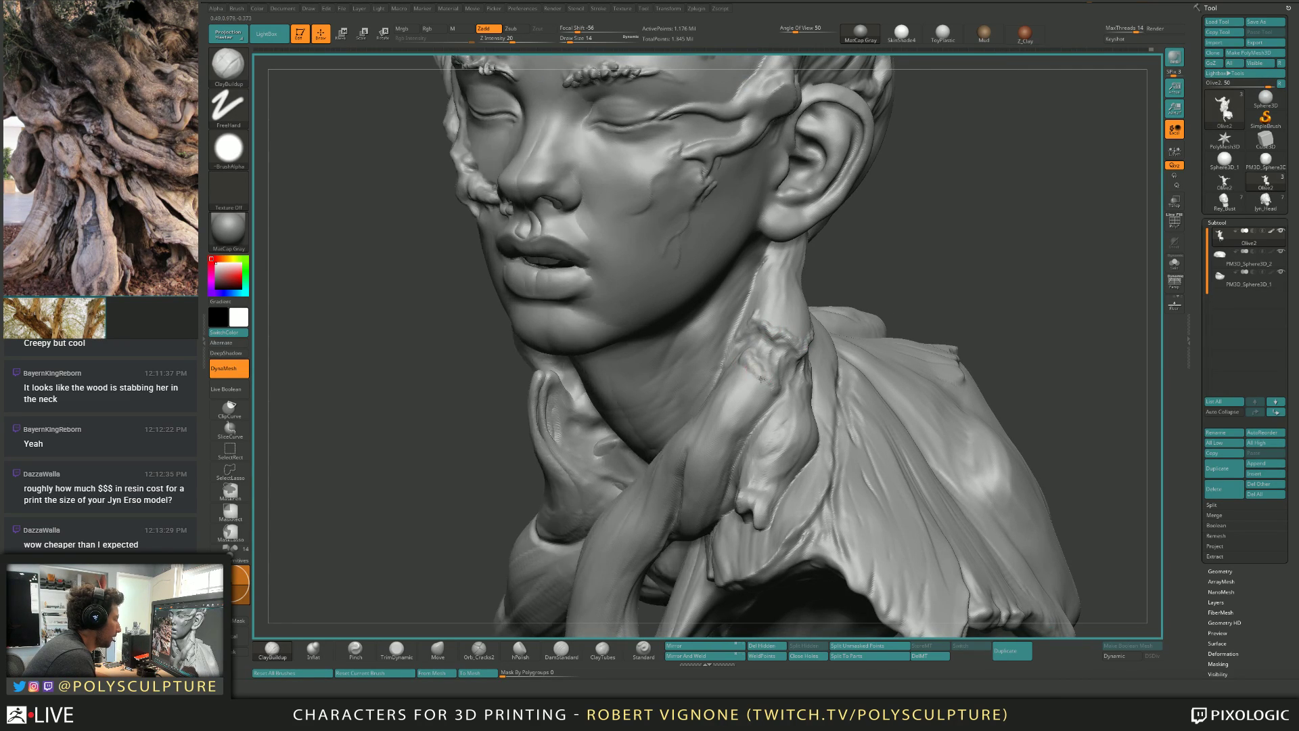
Adjust the shape of the broken-bark edge beneath the ear with the Move brush, undoing an unwanted change.
right_click_drag(775, 389, 758, 366)
key("b")
key("m")
key("v")
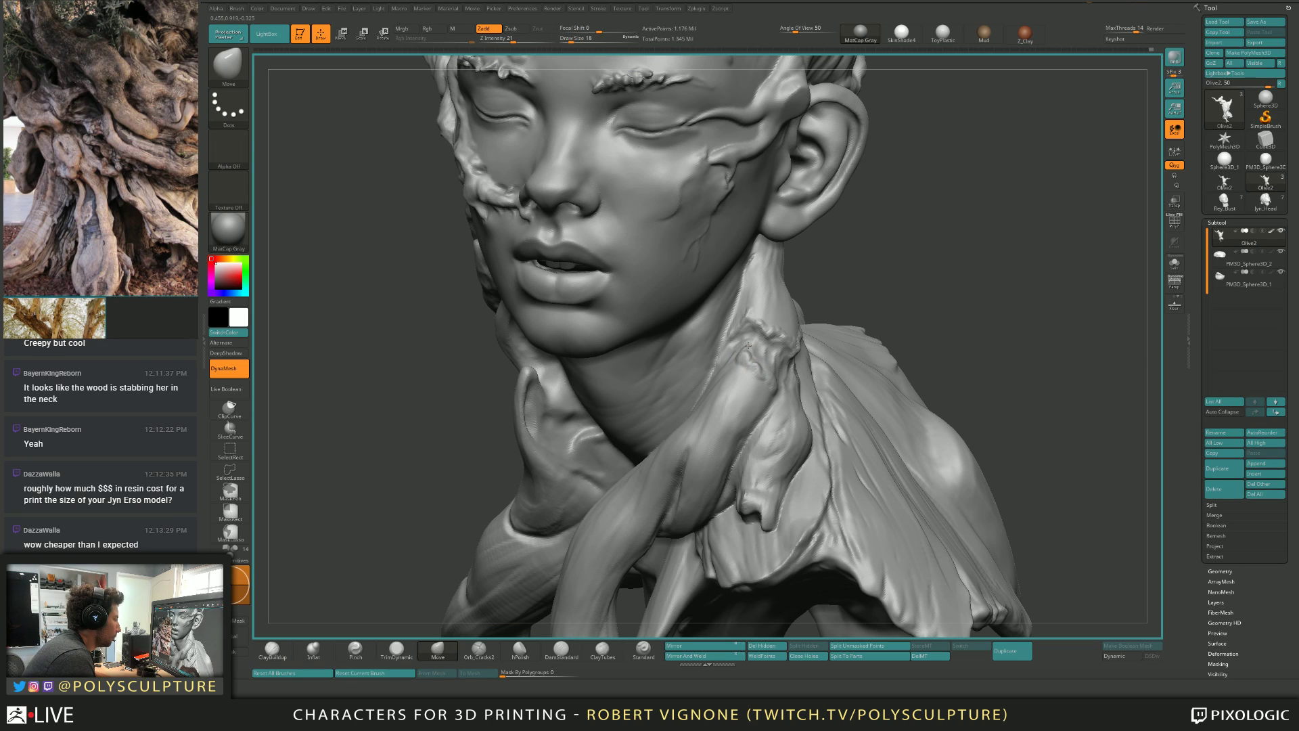
key("ctrl+z")
right_click_drag(770, 345, 704, 347)
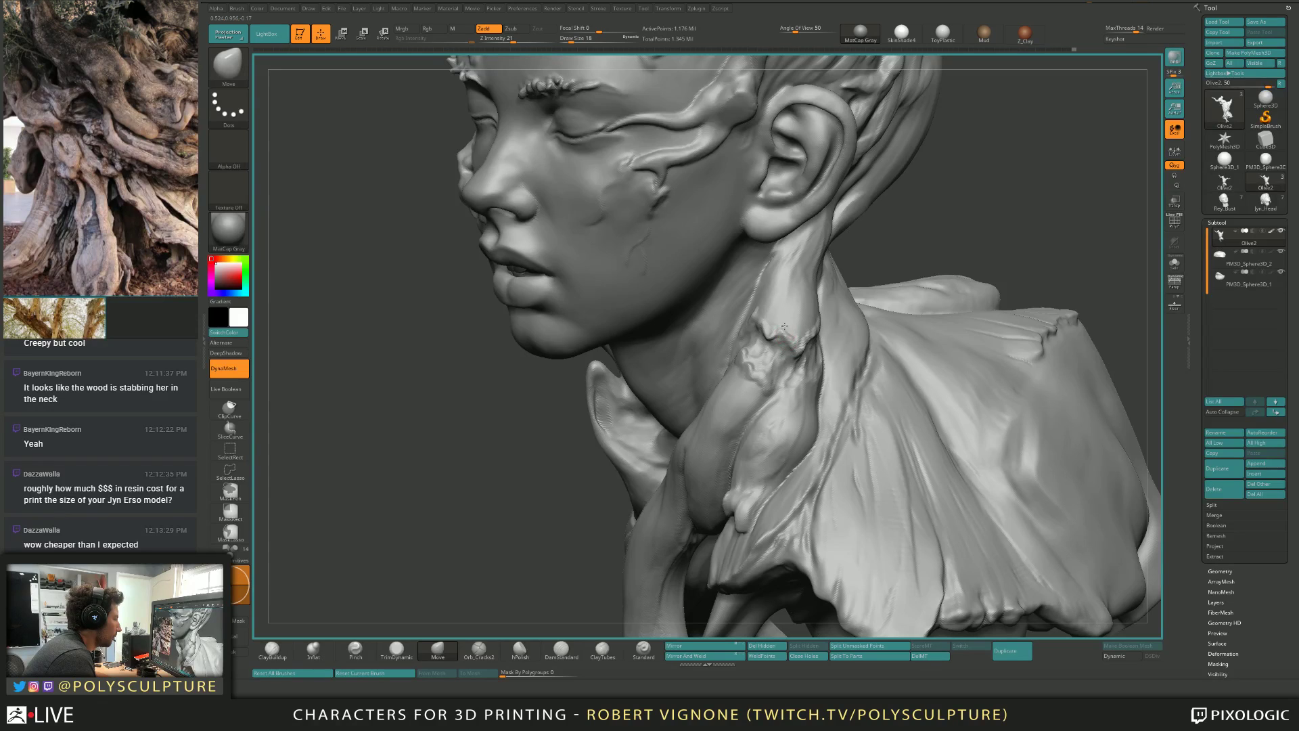
Build up the side of the broken-bark edge with ClayBuildup at draw size 23.
mouse_move(798, 351)
right_mouse_down()
mouse_move(823, 332)
mouse_move(764, 324)
mouse_move(795, 327)
mouse_move(775, 291)
mouse_move(748, 324)
mouse_move(775, 336)
mouse_move(783, 359)
mouse_move(846, 355)
mouse_move(793, 345)
right_mouse_up()
key("b")
key("c")
key("b")
left_click(479, 650)
key("b")
key("c")
key("b")
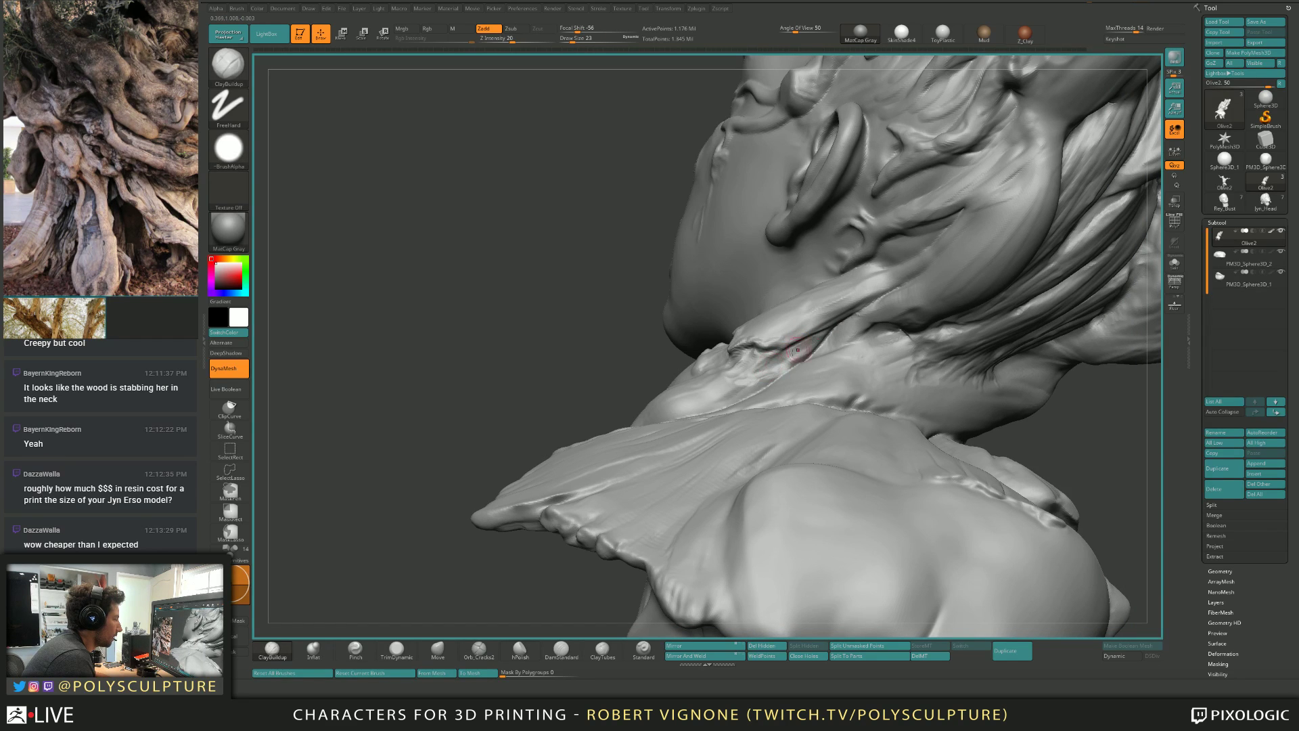
right_click_drag(741, 361, 757, 311)
left_click_drag(738, 343, 758, 331)
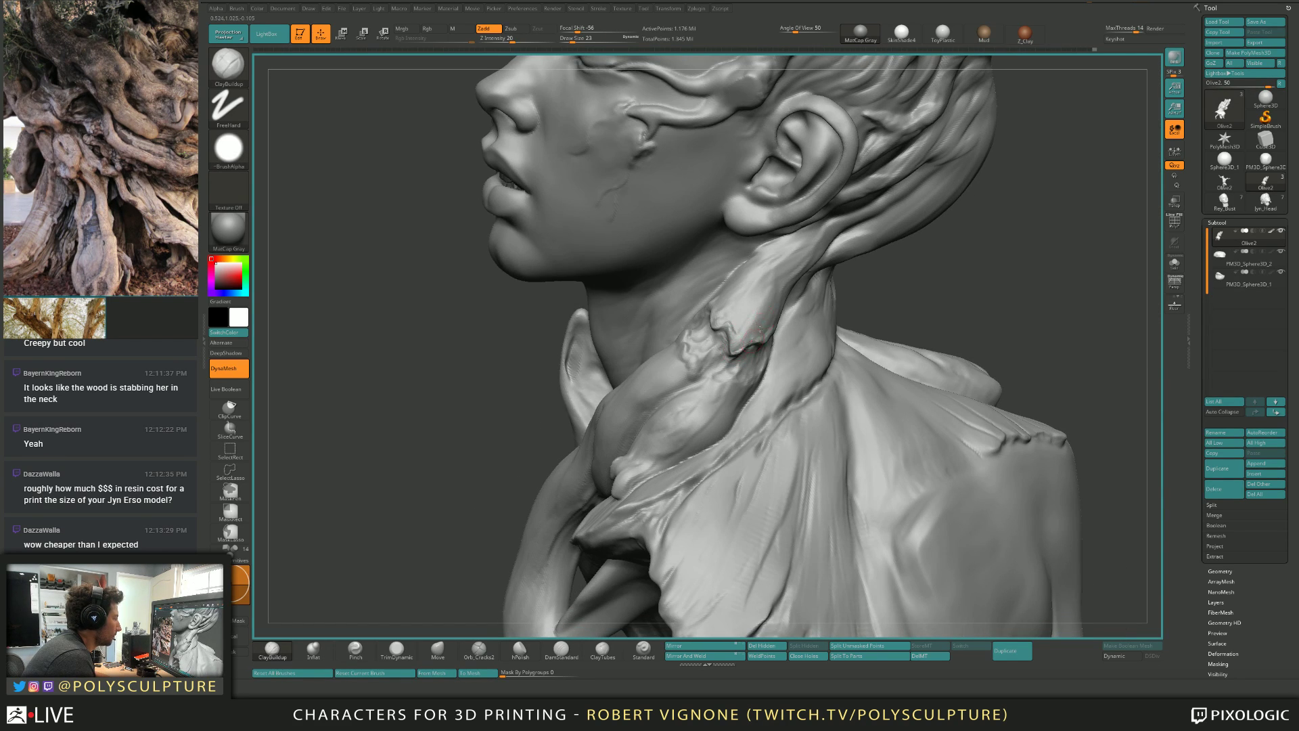
Plane the root above the broken-bark edge with TrimDynamic, raising the draw size to 49.
right_click_drag(743, 305, 709, 297)
key("4")
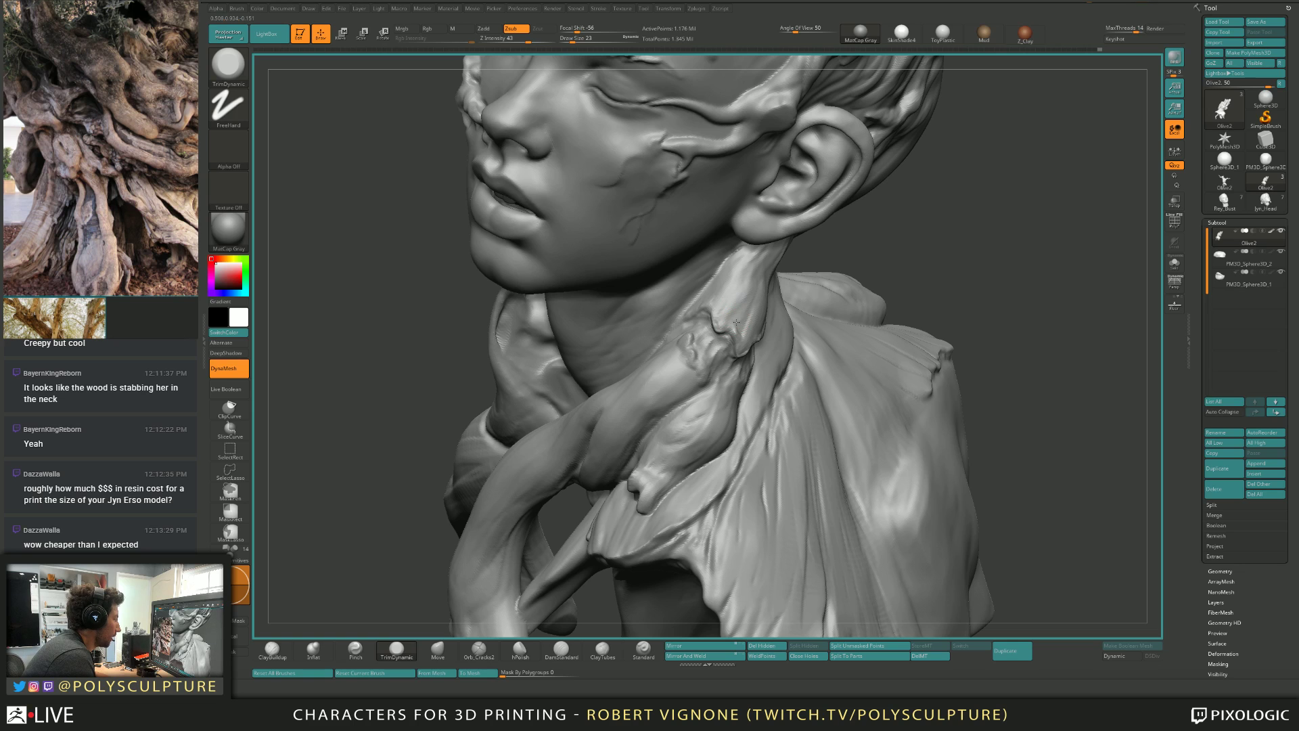
mouse_move(757, 325)
right_mouse_down()
mouse_move(747, 335)
mouse_move(729, 293)
mouse_move(759, 269)
mouse_move(750, 287)
mouse_move(786, 282)
right_mouse_up()
key("bracketright")
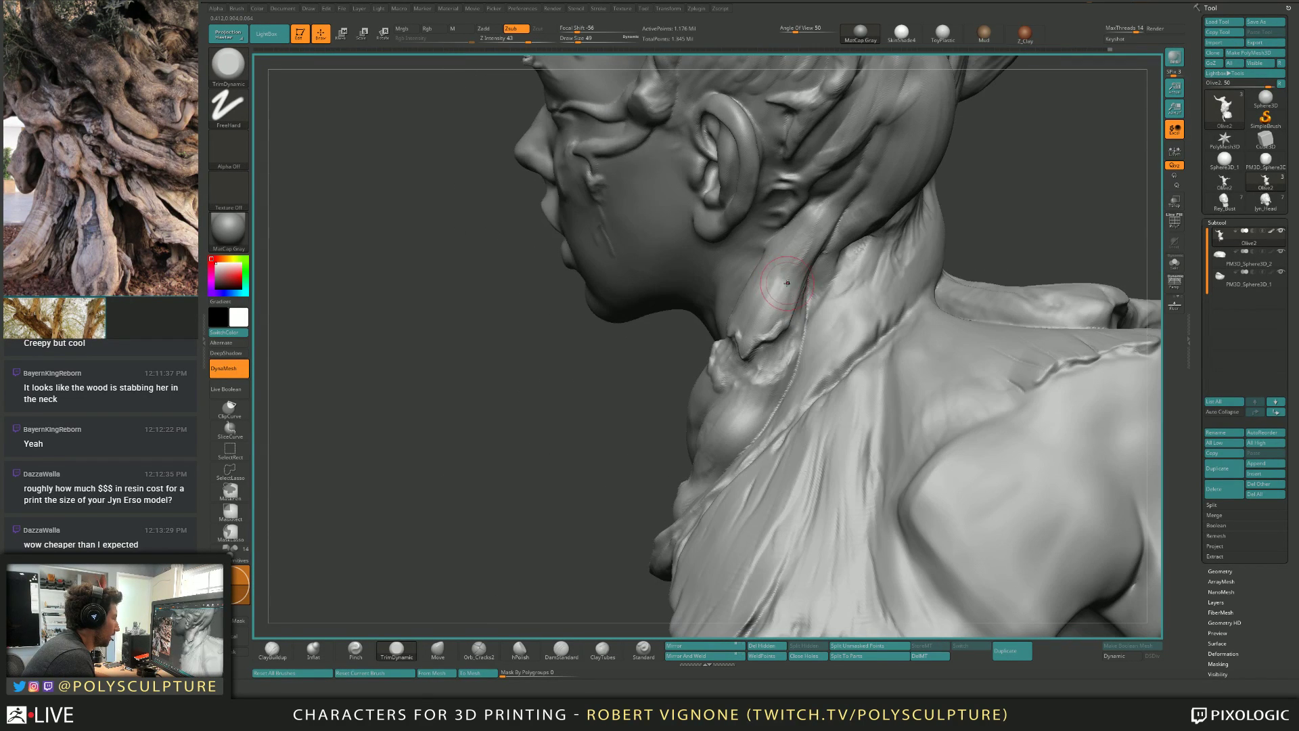
key("b")
key("p")
key("i")
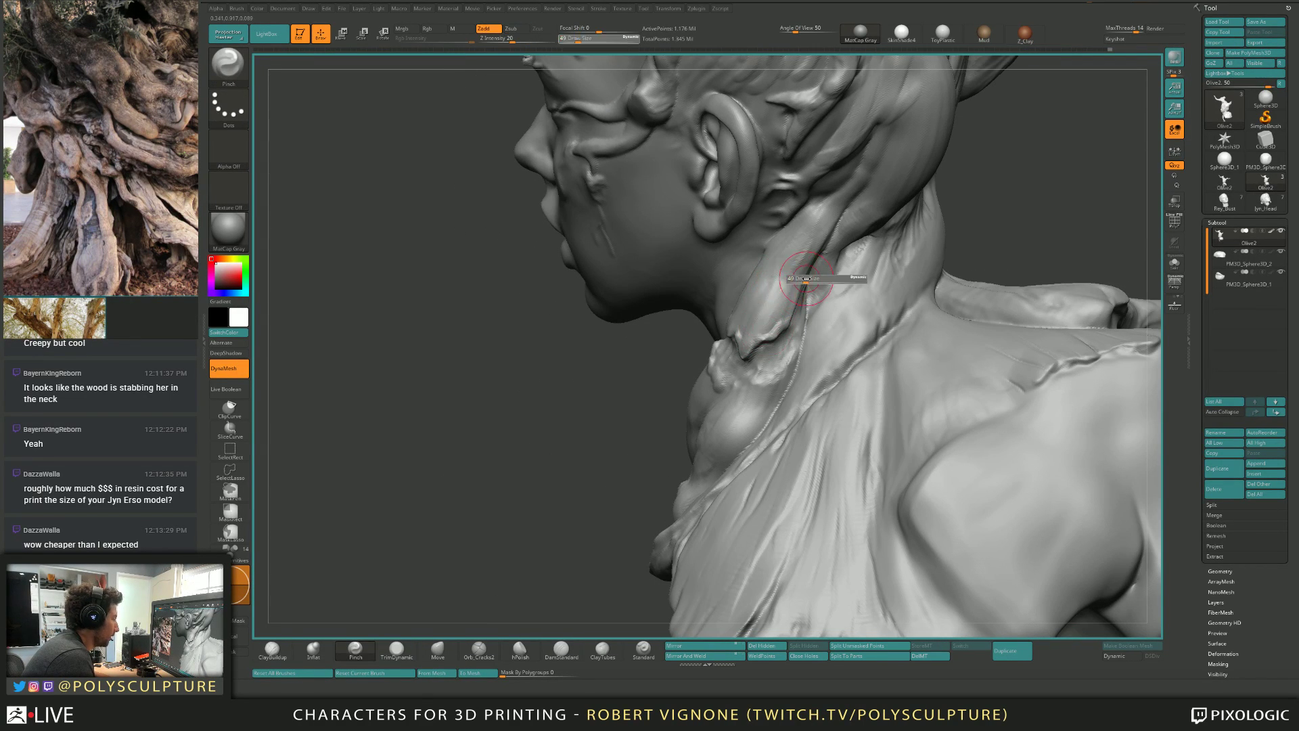
key("b")
key("c")
key("b")
right_click_drag(765, 339, 790, 326)
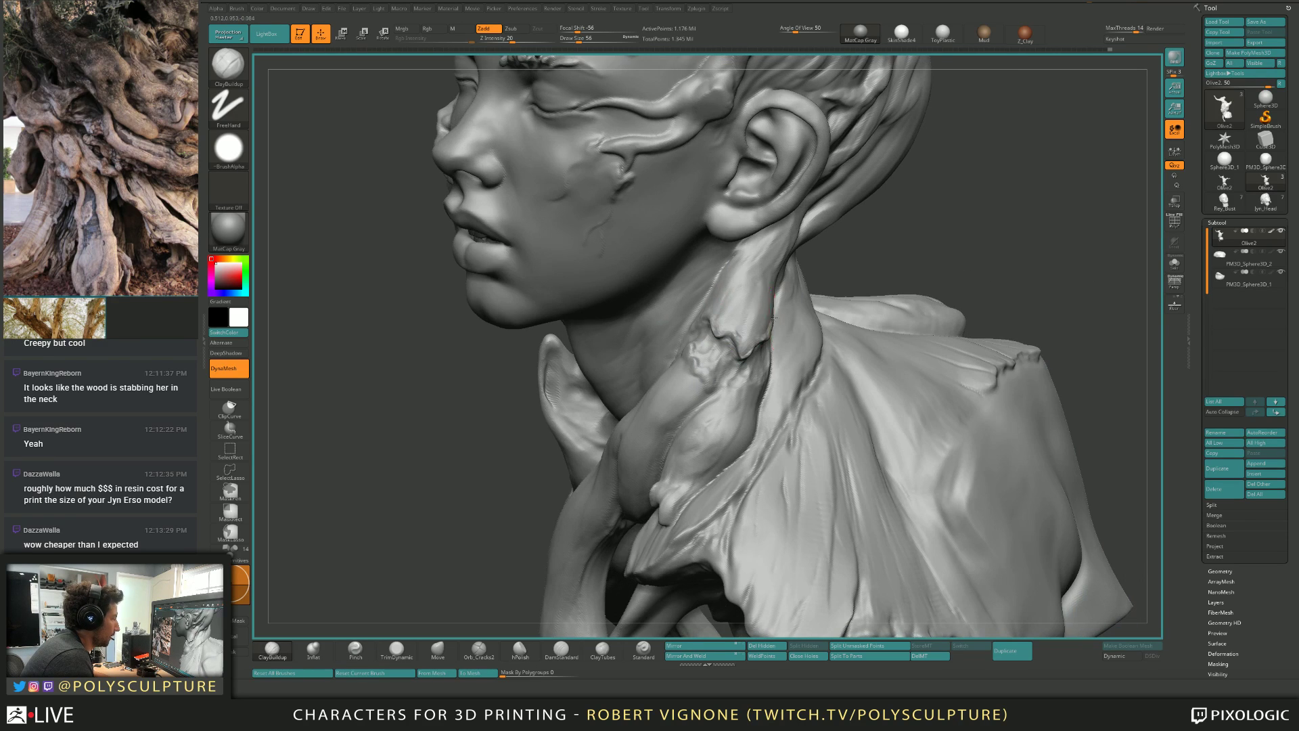
key("s")
left_click_drag(768, 321, 756, 321)
right_click_drag(784, 322, 759, 327)
Flatten the outer lip of the broken-bark edge with TrimDynamic at draw size 16.
key("b")
key("t")
key("d")
key("s")
left_click_drag(758, 327, 759, 335)
key("s")
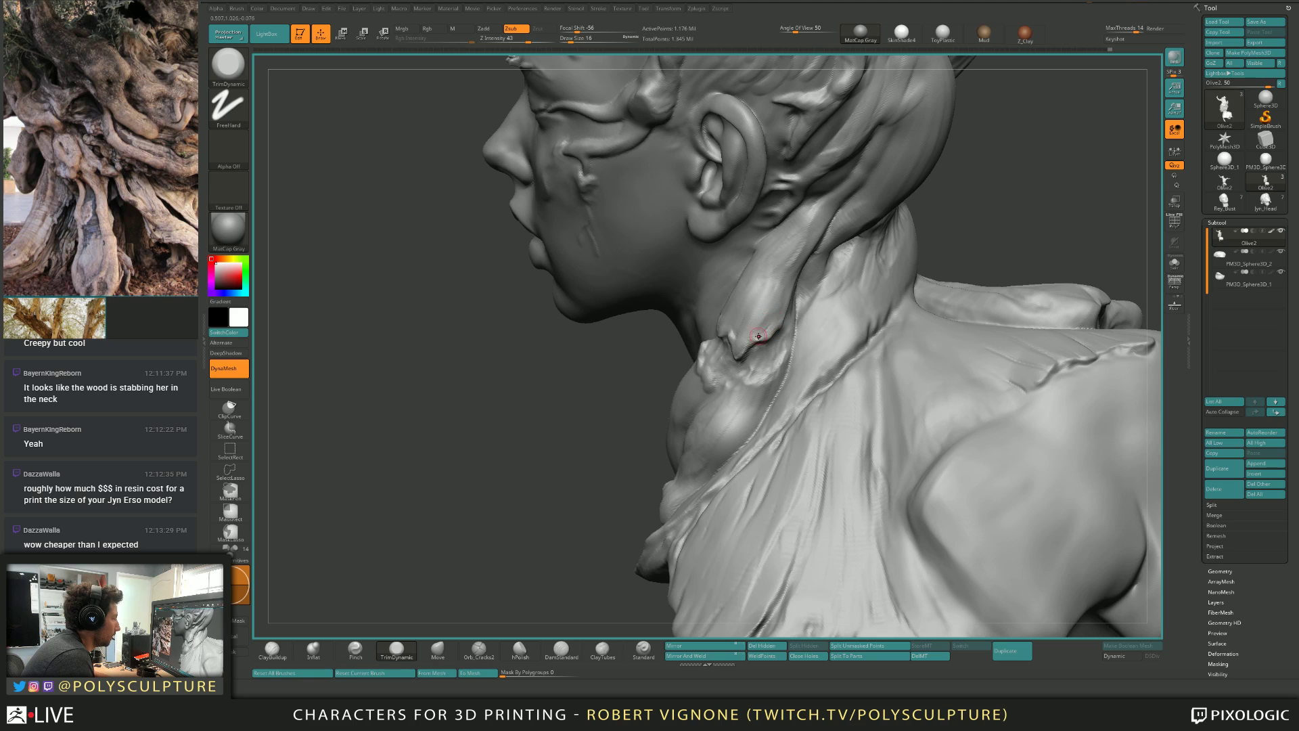
Swell the wood around the broken-bark edge with the Inflate brush, reducing the draw size to 28.
right_click_drag(766, 292, 748, 325)
key("b")
key("i")
key("n")
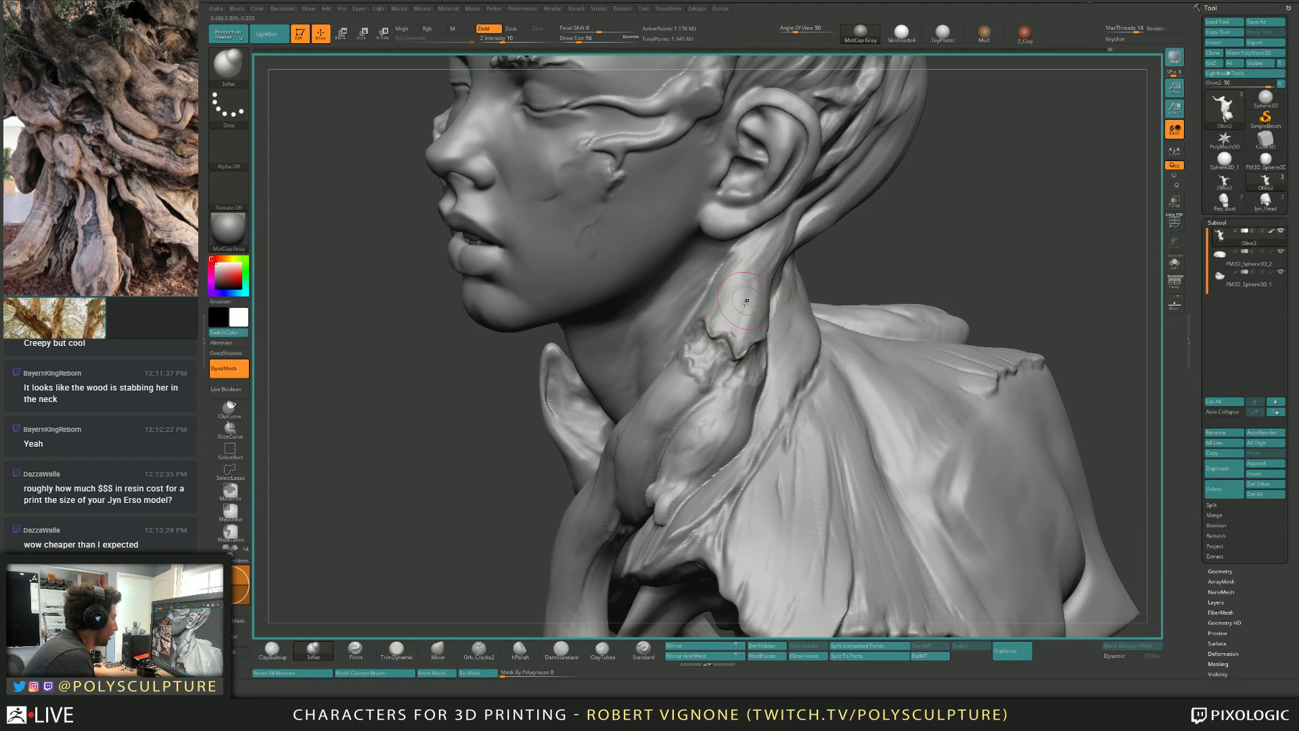
key("b")
key("c")
key("b")
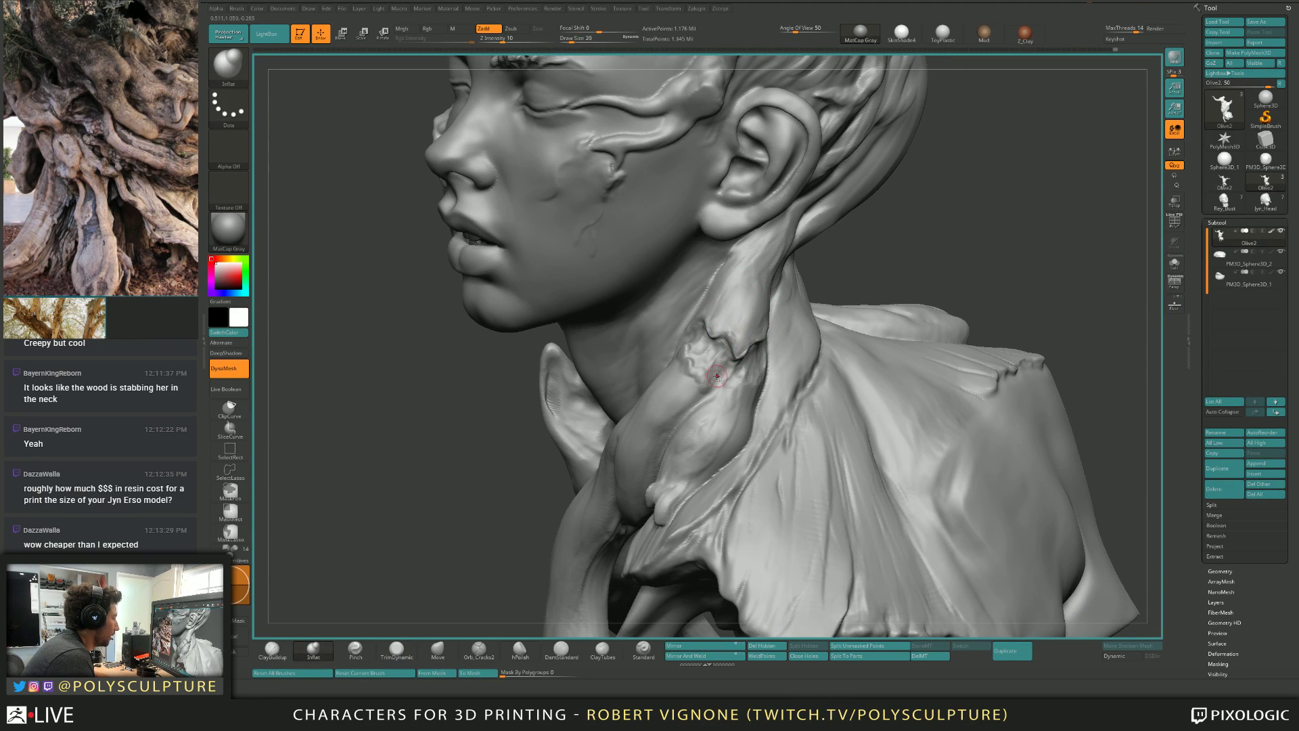
Sculpt splintered texture in the hollow under the broken-bark edge with ClayBuildup at draw sizes 12 and 8.
mouse_move(696, 354)
right_mouse_down("alt")
mouse_move(735, 312)
mouse_move(718, 308)
right_mouse_up("alt")
key("bracketleft")
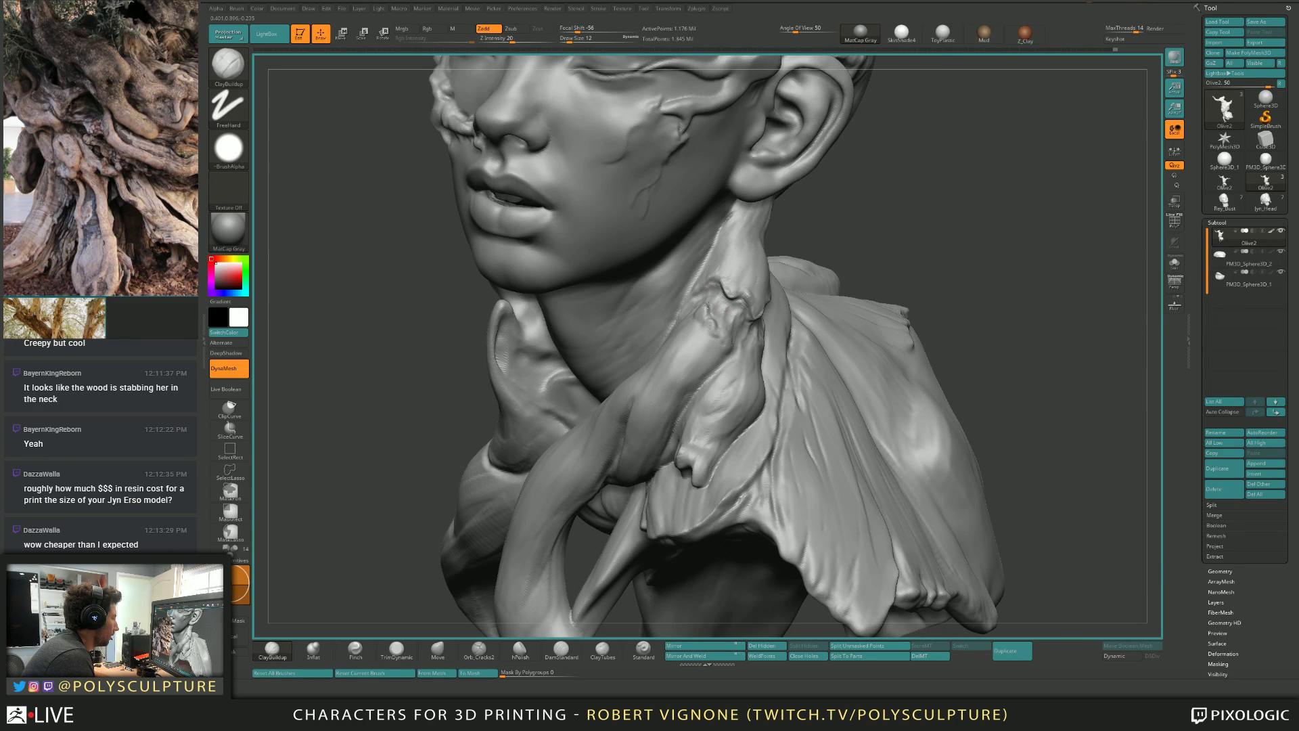
mouse_move(717, 305)
left_mouse_down()
mouse_move(727, 342)
mouse_move(723, 304)
mouse_move(733, 329)
left_mouse_up()
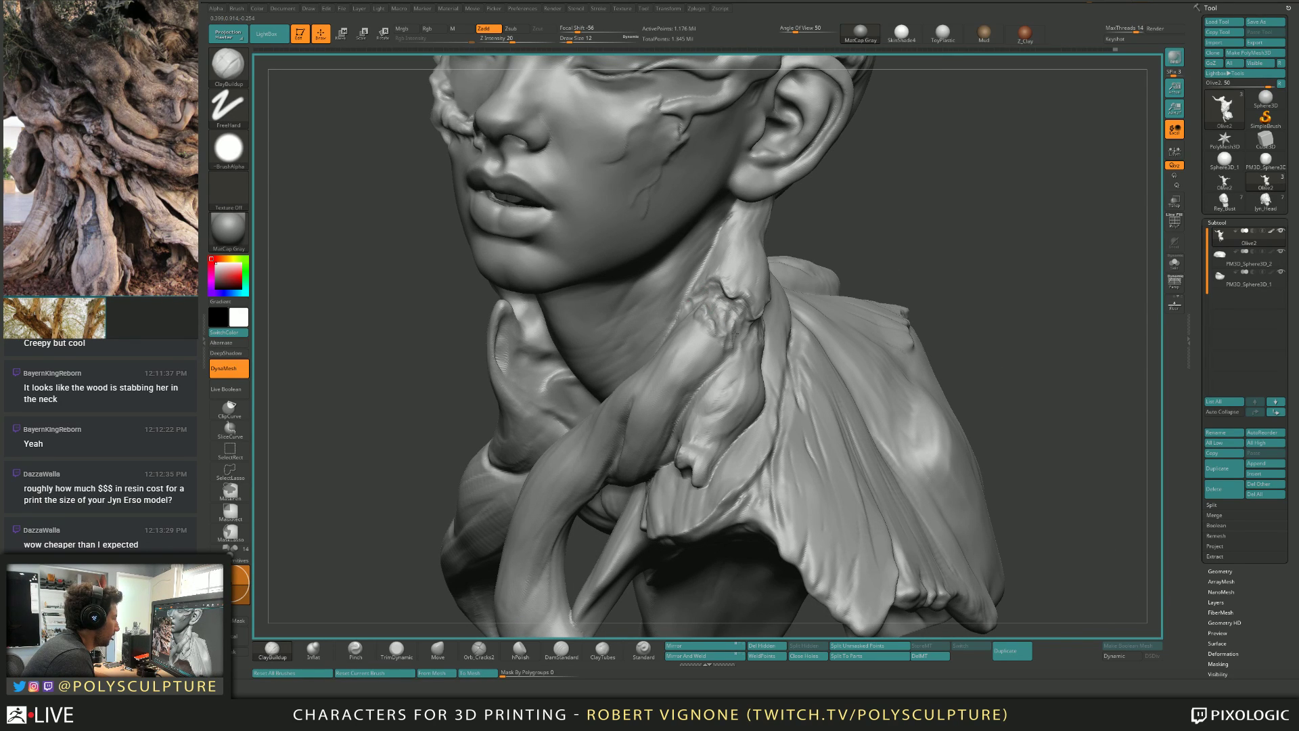
right_click_drag(758, 329, 725, 328)
key("bracketleft")
mouse_move(733, 315)
left_mouse_down()
mouse_move(738, 334)
mouse_move(740, 305)
left_mouse_up()
Carry the fine splinters around the back of the broken-bark edge with ClayBuildup at draw size 8.
mouse_move(745, 333)
right_mouse_down()
mouse_move(724, 329)
mouse_move(786, 300)
right_mouse_up()
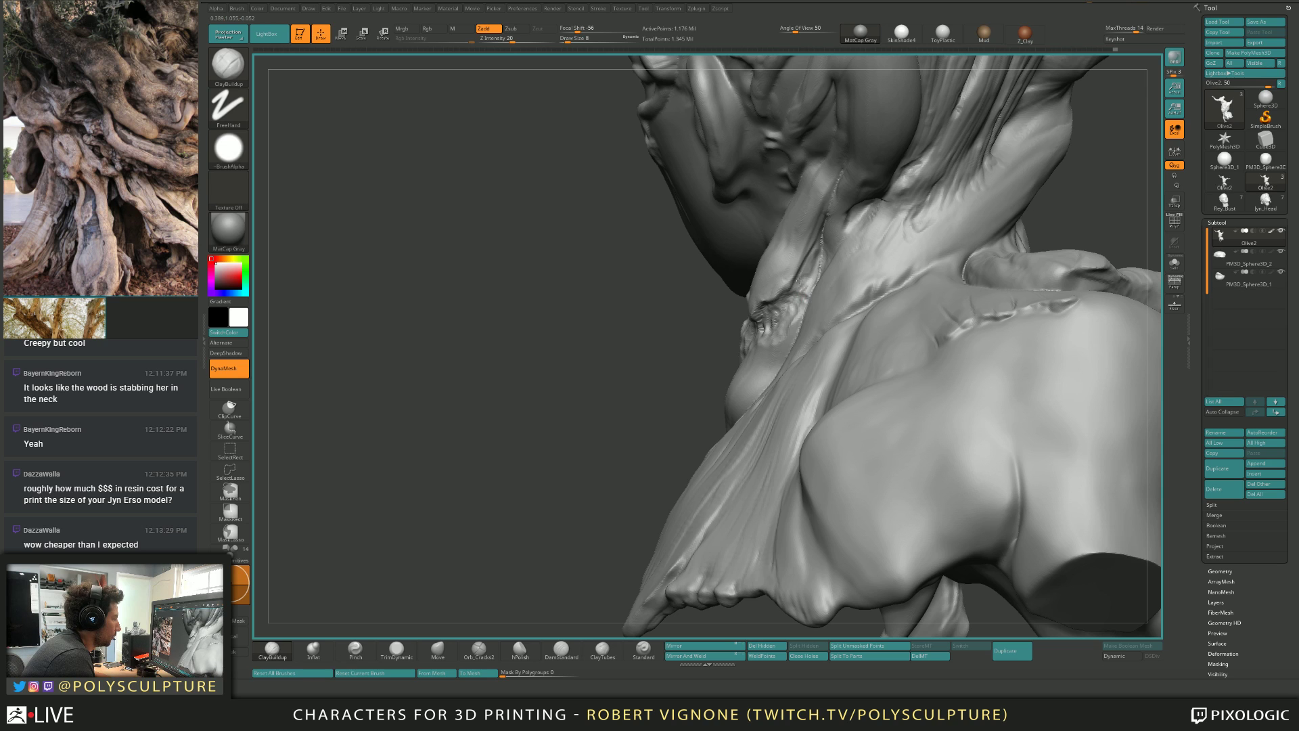
left_click_drag(782, 292, 814, 265)
mouse_move(792, 312)
right_mouse_down()
mouse_move(736, 319)
mouse_move(769, 313)
right_mouse_up()
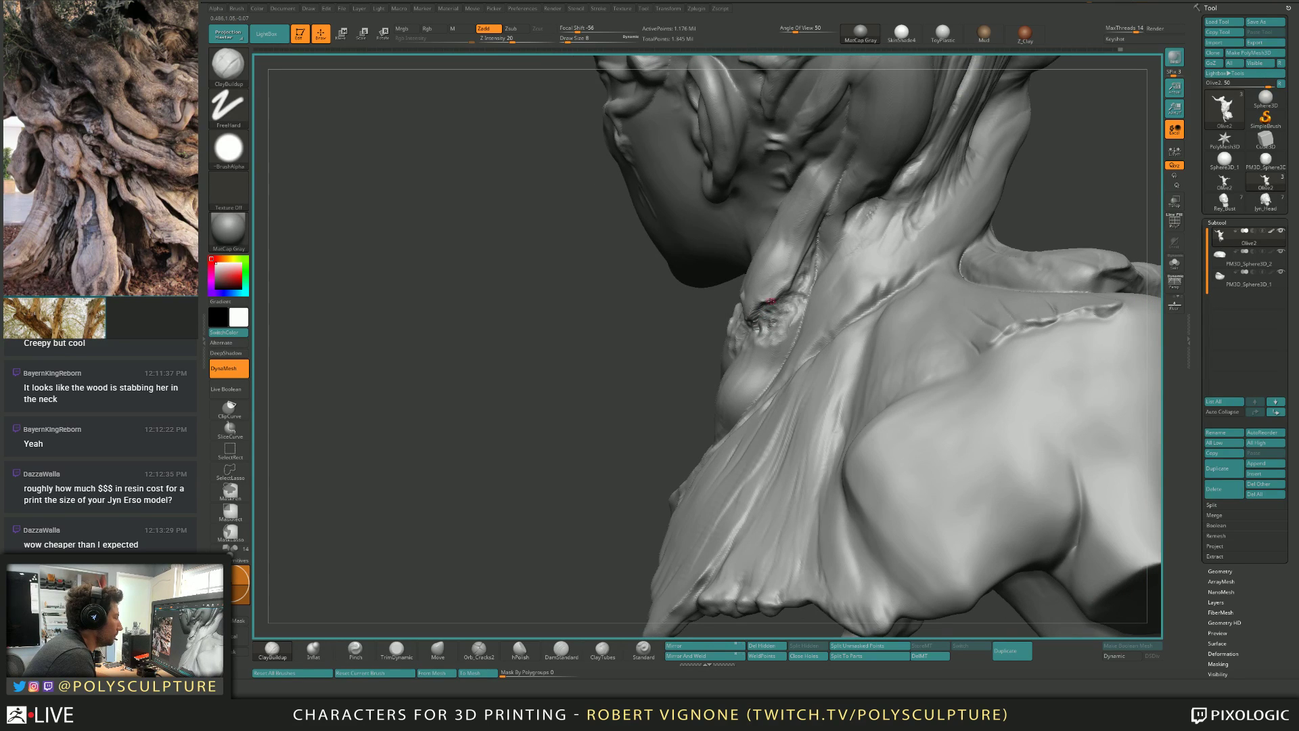
mouse_move(818, 261)
right_mouse_down()
mouse_move(748, 299)
mouse_move(753, 309)
right_mouse_up()
Blend the broken-bark texture into the root crossing the throat with ClayBuildup at draw sizes 14 and 44.
key("[")
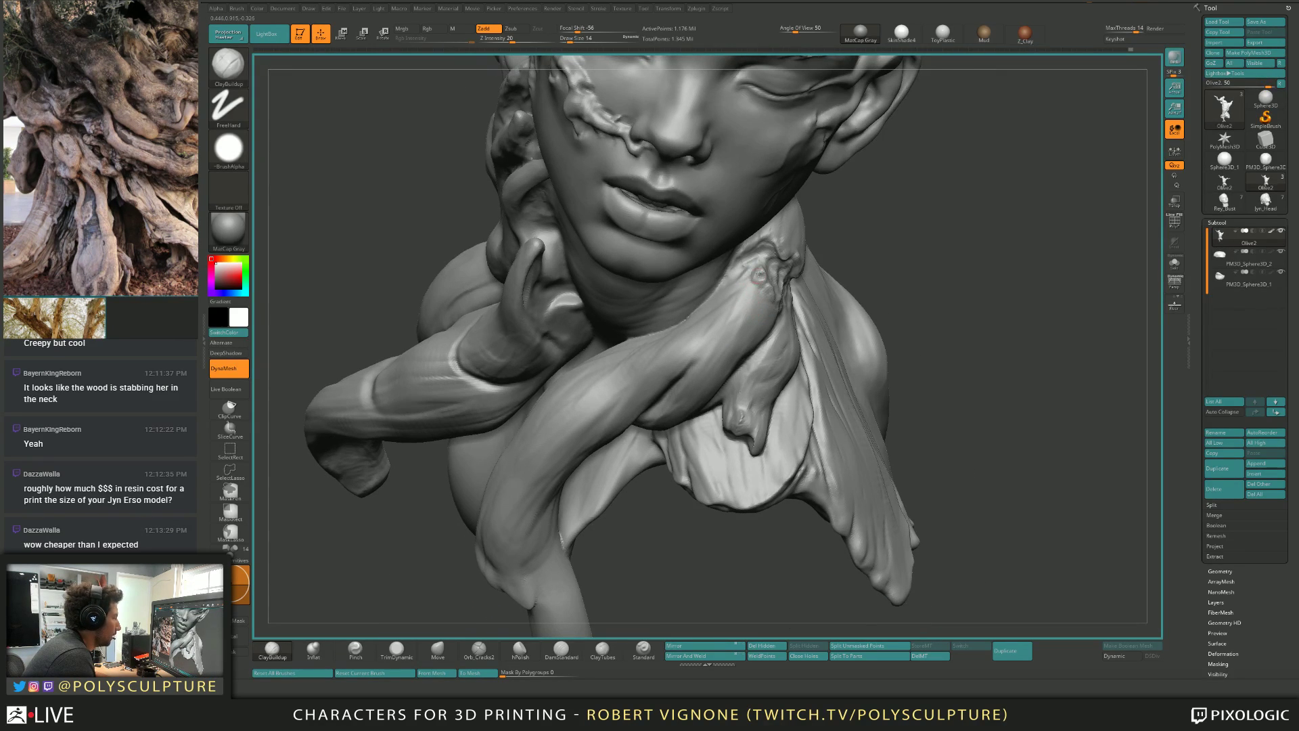
key("]")
key("]")
key("]")
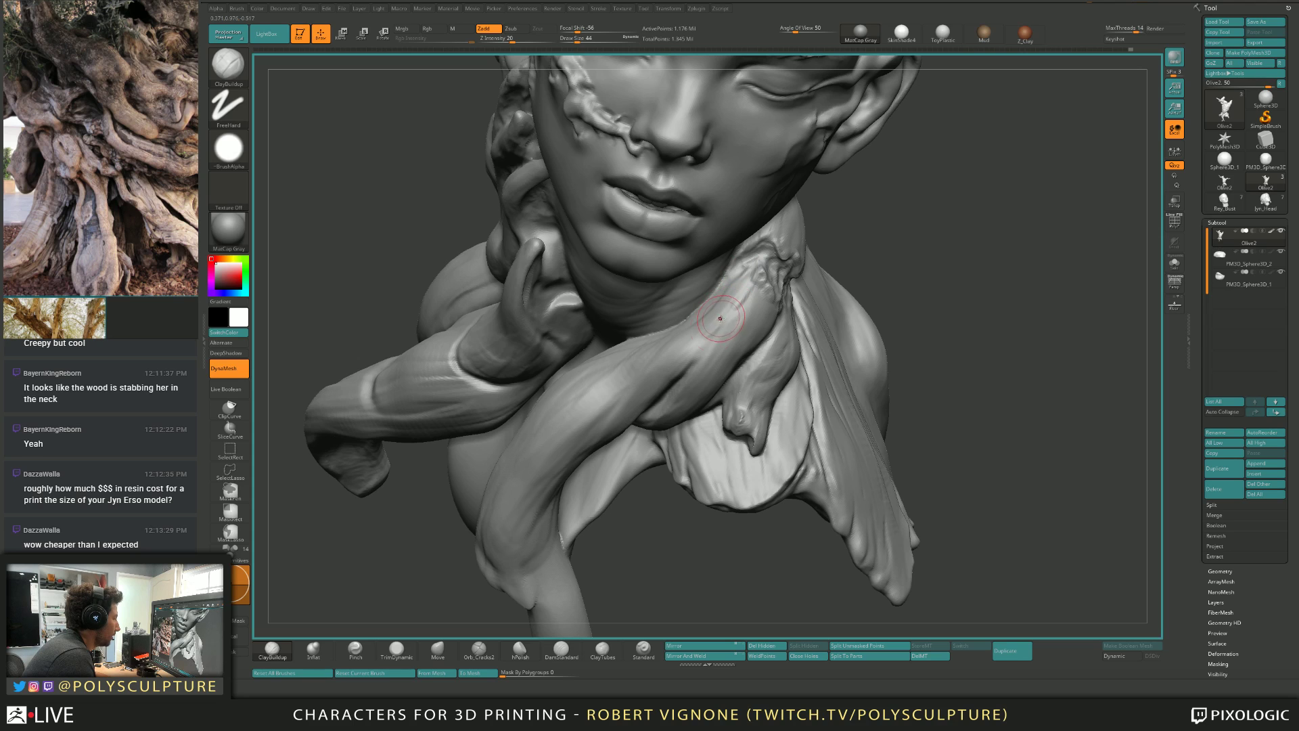
key("[")
Display the polygon wireframe over the whole bust to examine its mesh density, and hide it again.
mouse_move(783, 280)
right_mouse_down()
mouse_move(742, 293)
mouse_move(657, 233)
mouse_move(688, 118)
mouse_move(687, 164)
right_mouse_up()
key("[")
key("[")
key("shift+f")
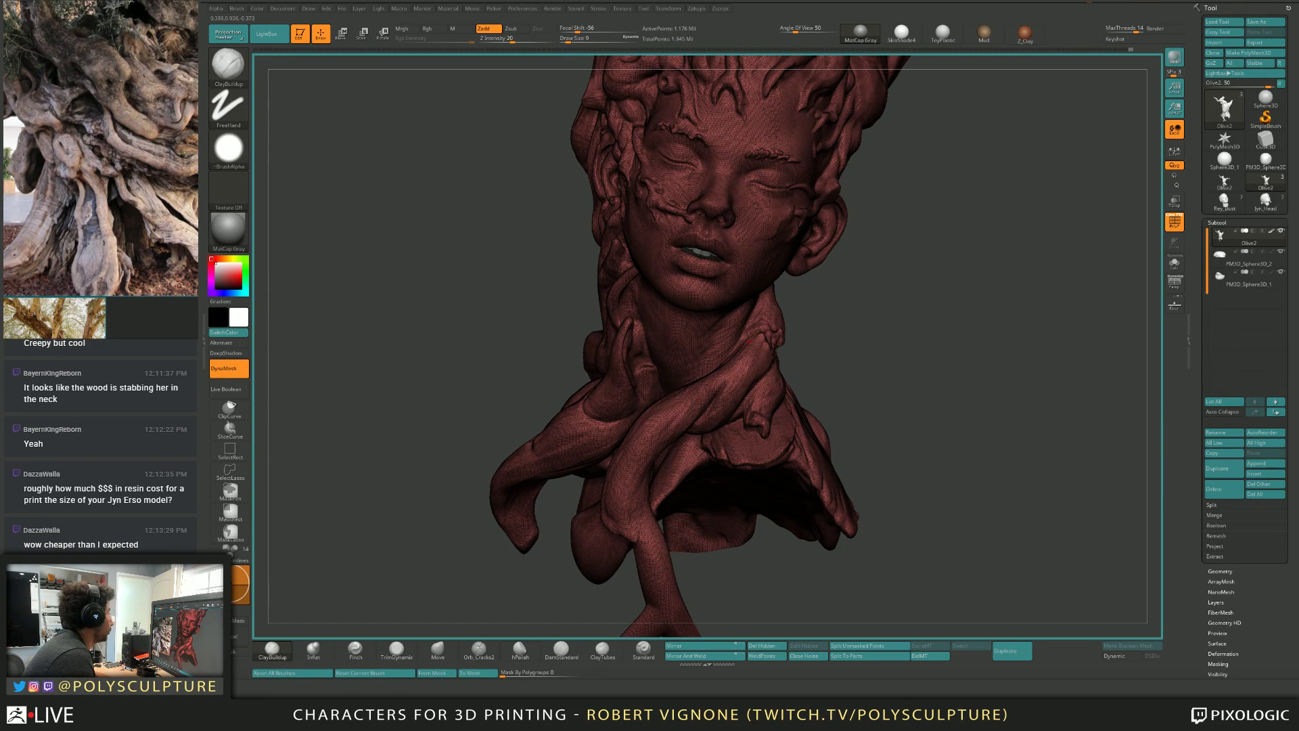
mouse_move(749, 339)
right_mouse_down()
mouse_move(717, 304)
mouse_move(744, 271)
mouse_move(737, 249)
mouse_move(759, 377)
mouse_move(767, 301)
right_mouse_up()
key("shift+f")
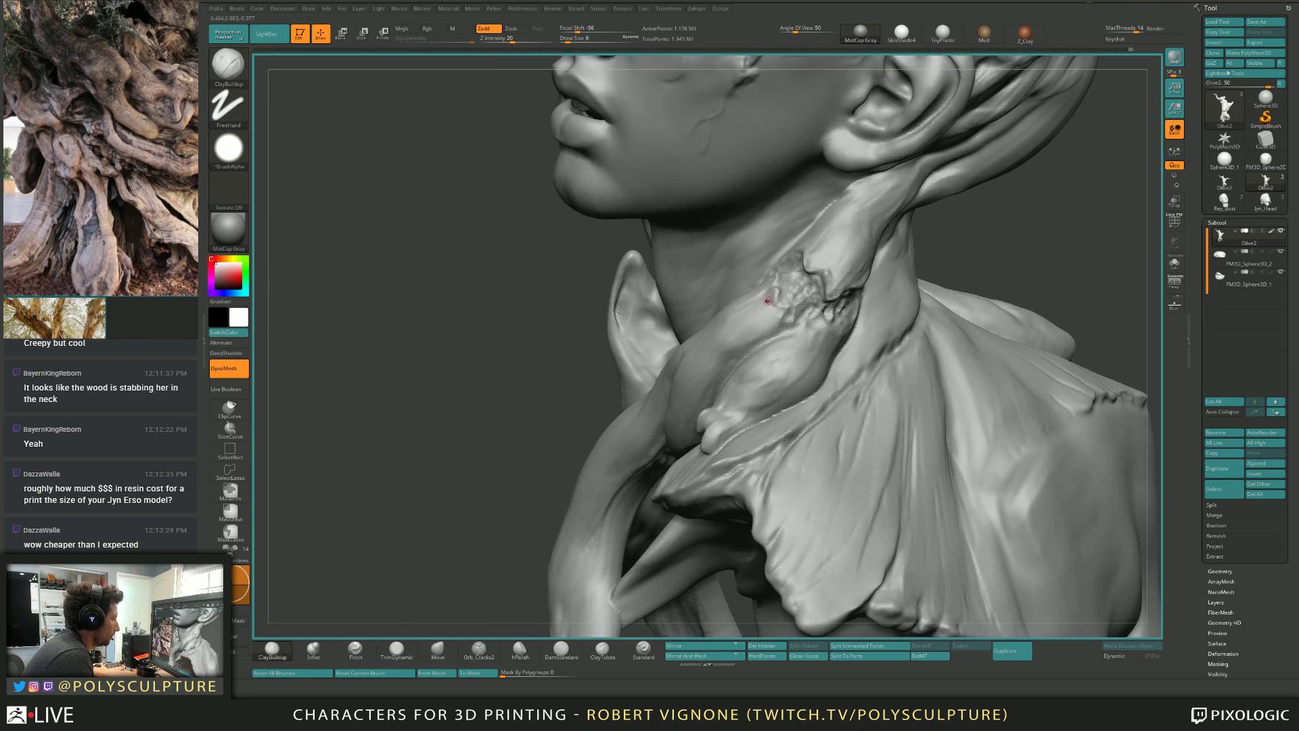
Extend bark ridges from the broken edge onto the crossing root with ClayBuildup at draw sizes 12 and 23.
left_click_drag(778, 318, 751, 343)
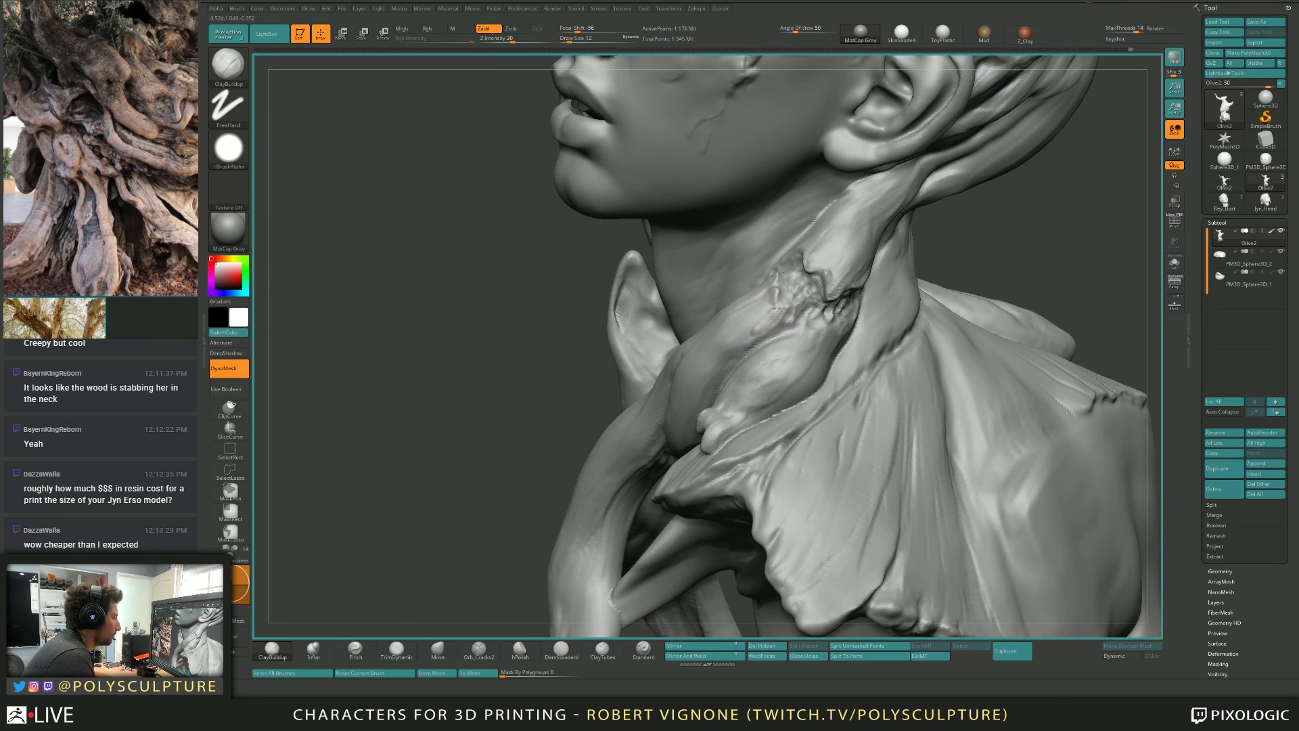
right_click_drag(734, 298, 767, 303)
key("s")
left_click_drag(767, 304, 772, 304)
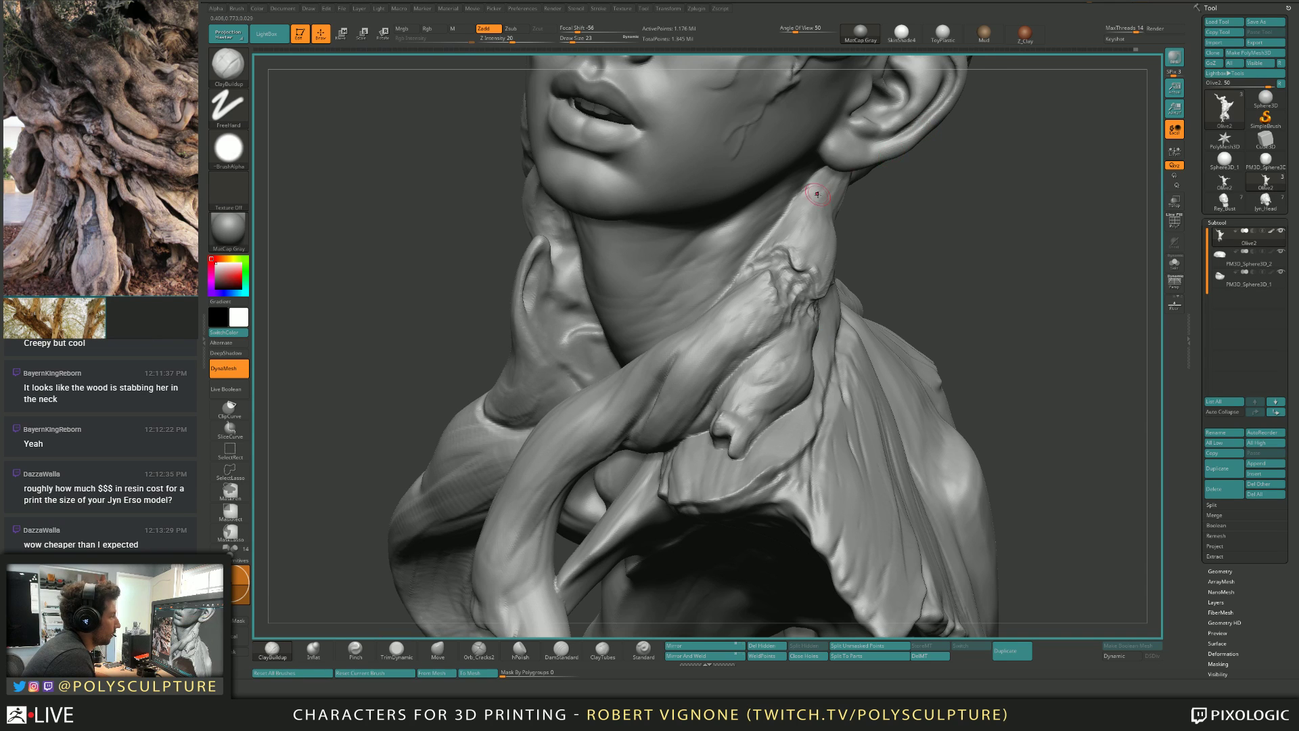
Sculpt long wood-grain ridges down the front of the root crossing the throat with ClayBuildup at draw size 35.
right_click_drag(719, 342, 811, 325)
mouse_move(703, 291)
left_mouse_down()
mouse_move(672, 320)
mouse_move(705, 338)
mouse_move(654, 372)
mouse_move(683, 338)
mouse_move(682, 372)
left_mouse_up()
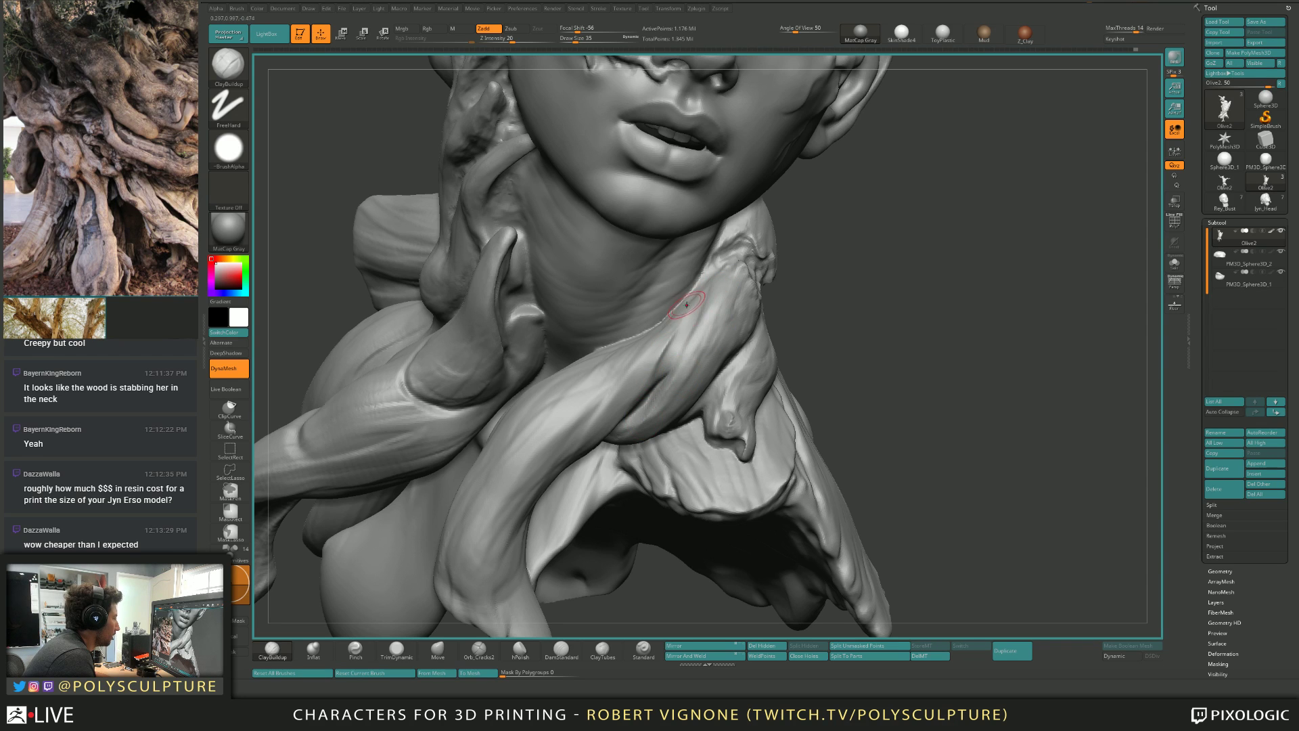
left_click_drag(696, 301, 629, 393)
right_click_drag(805, 352, 663, 311)
key("bracketleft")
Plane the root between the ear and the broken-bark edge with TrimDynamic at draw size 16.
mouse_move(808, 298)
right_mouse_down()
mouse_move(756, 284)
mouse_move(771, 272)
mouse_move(750, 190)
right_mouse_up()
key("bracketright")
key("4")
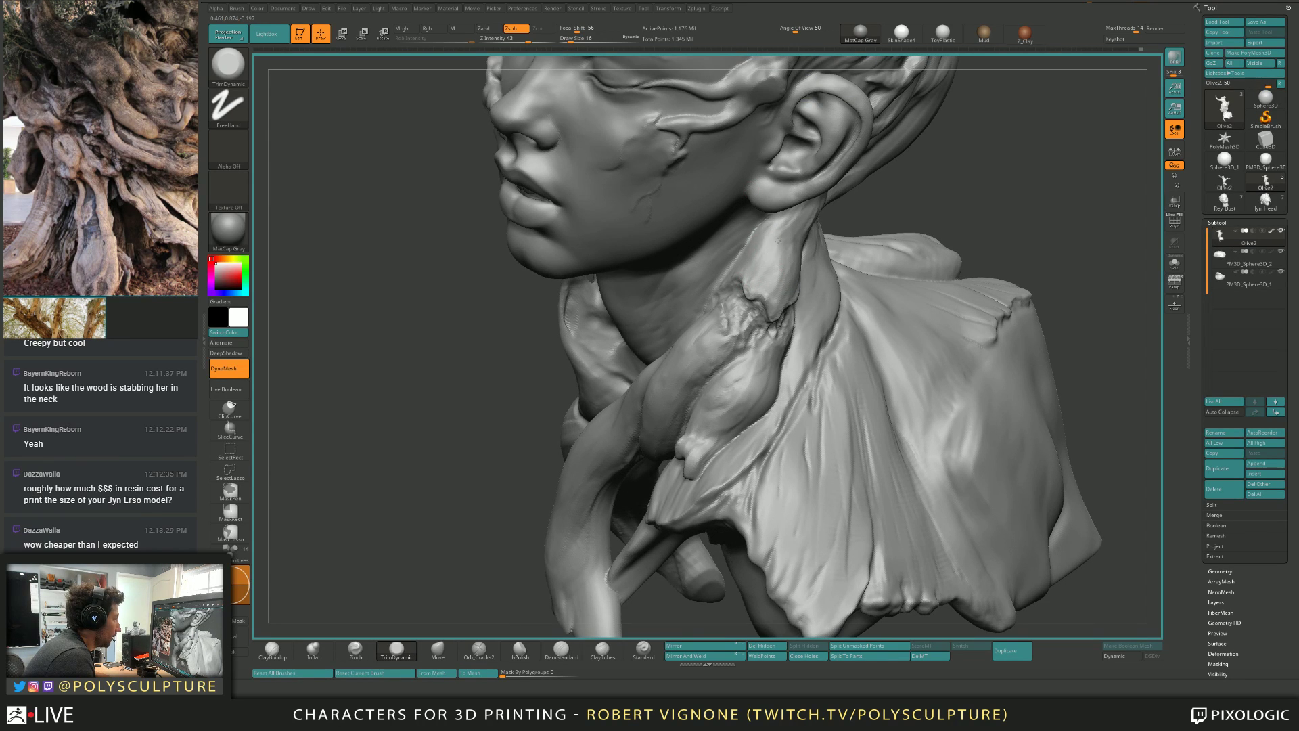
right_click_drag(778, 241, 796, 224)
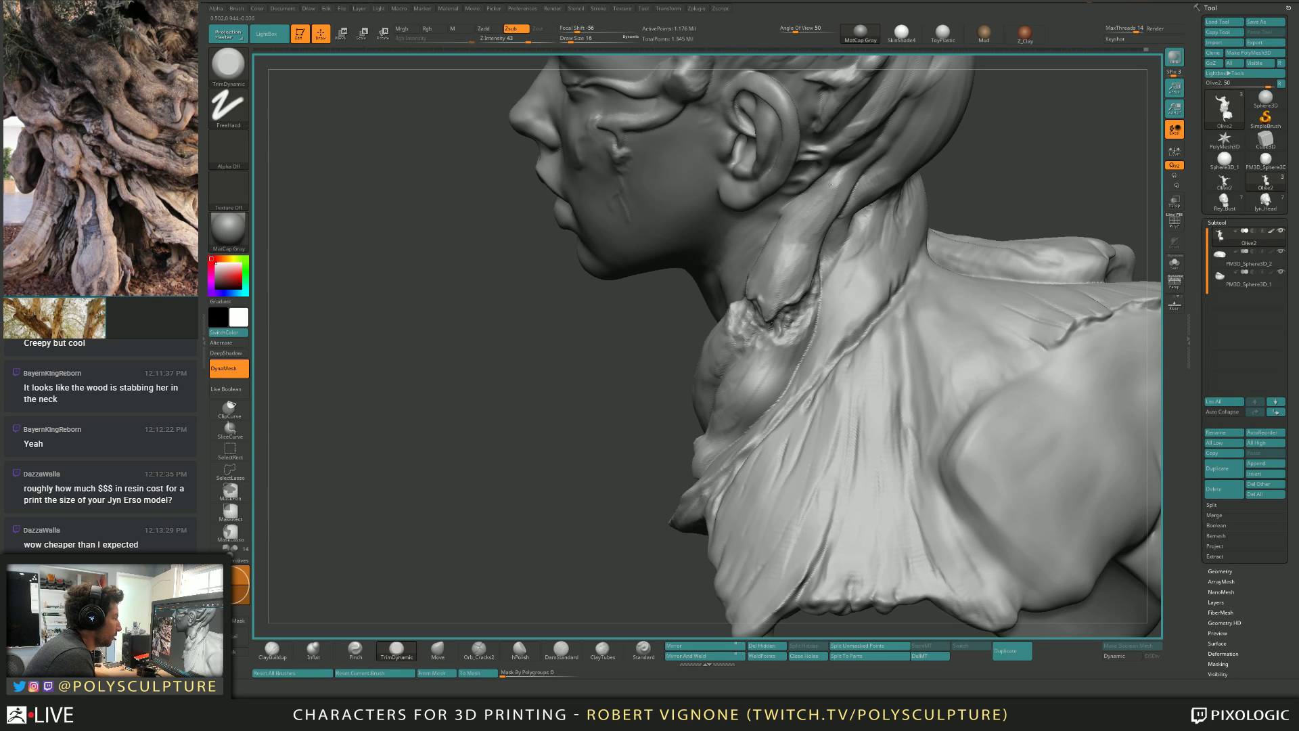
right_click_drag(837, 186, 812, 203)
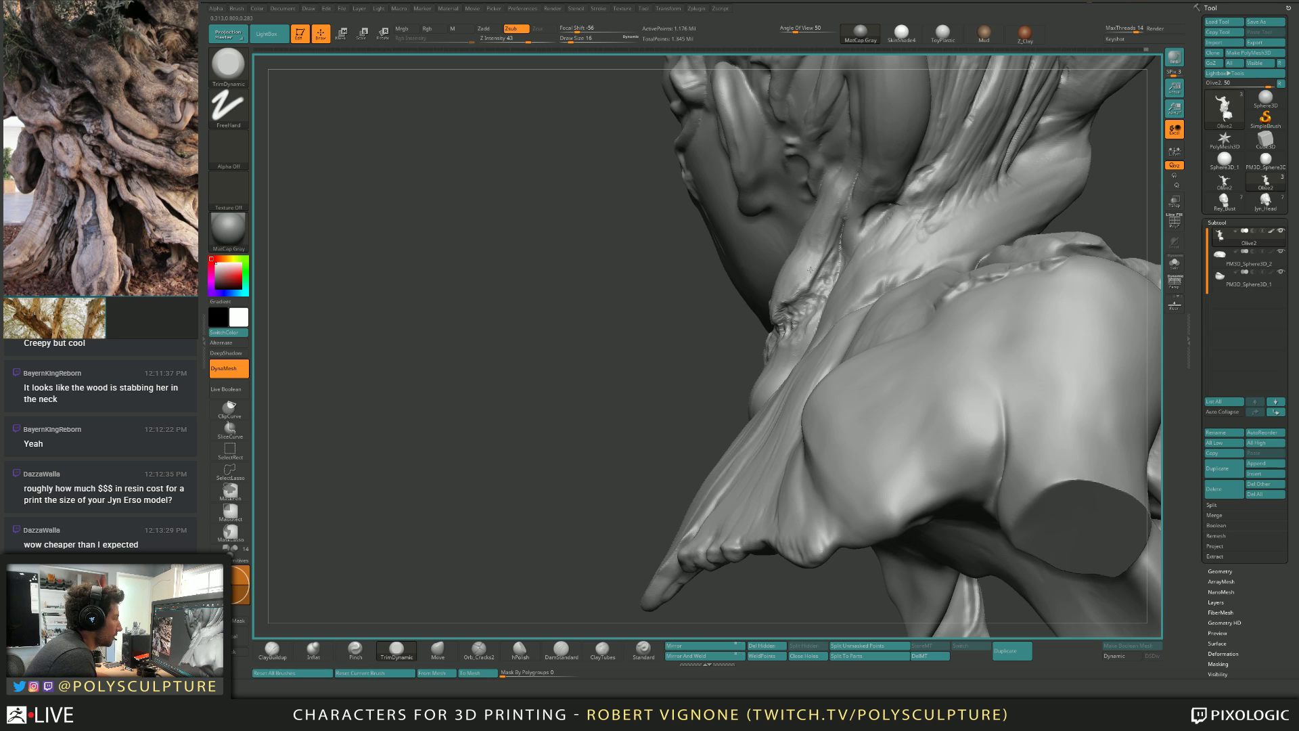
mouse_move(811, 203)
right_mouse_down()
mouse_move(795, 250)
mouse_move(816, 279)
mouse_move(793, 285)
right_mouse_up()
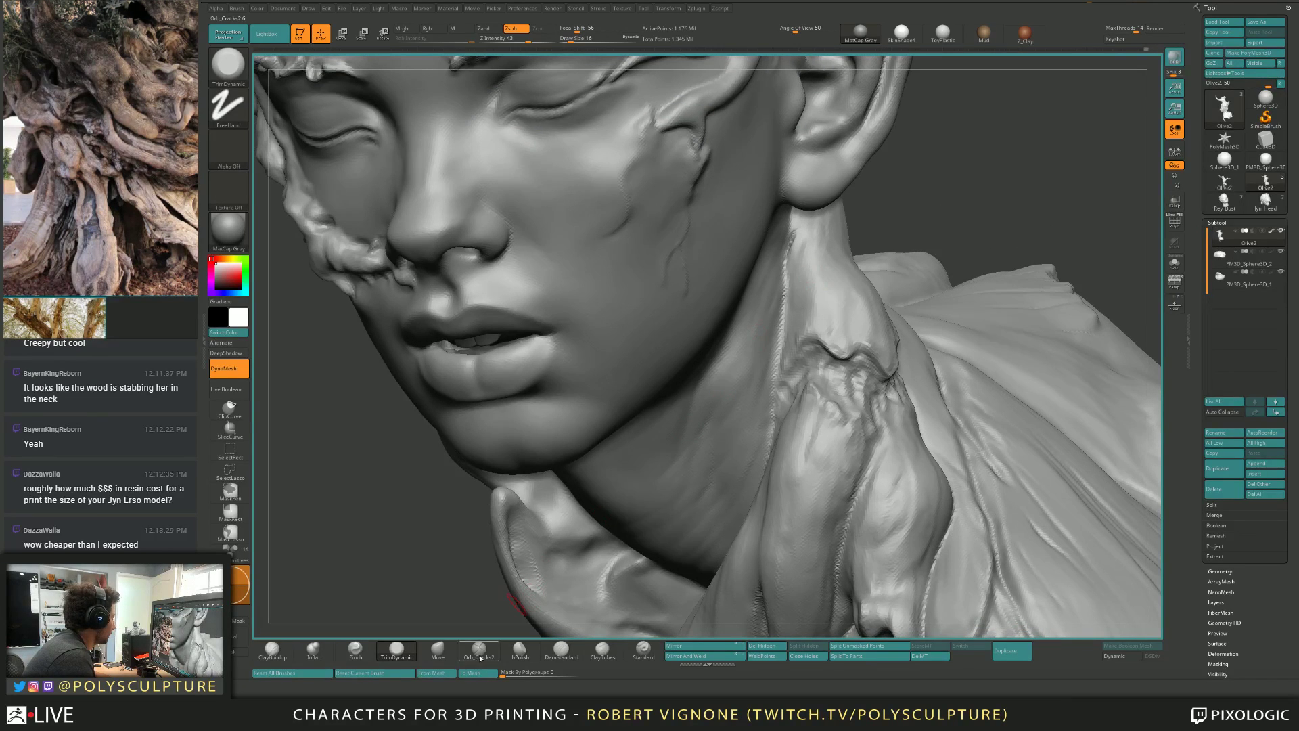
Cut a thin crack along the seam between neck and root with Orb_Cracks2 at draw size 11, and raise the draw size to 71.
left_click(479, 649)
key("bracketleft")
key("bracketleft")
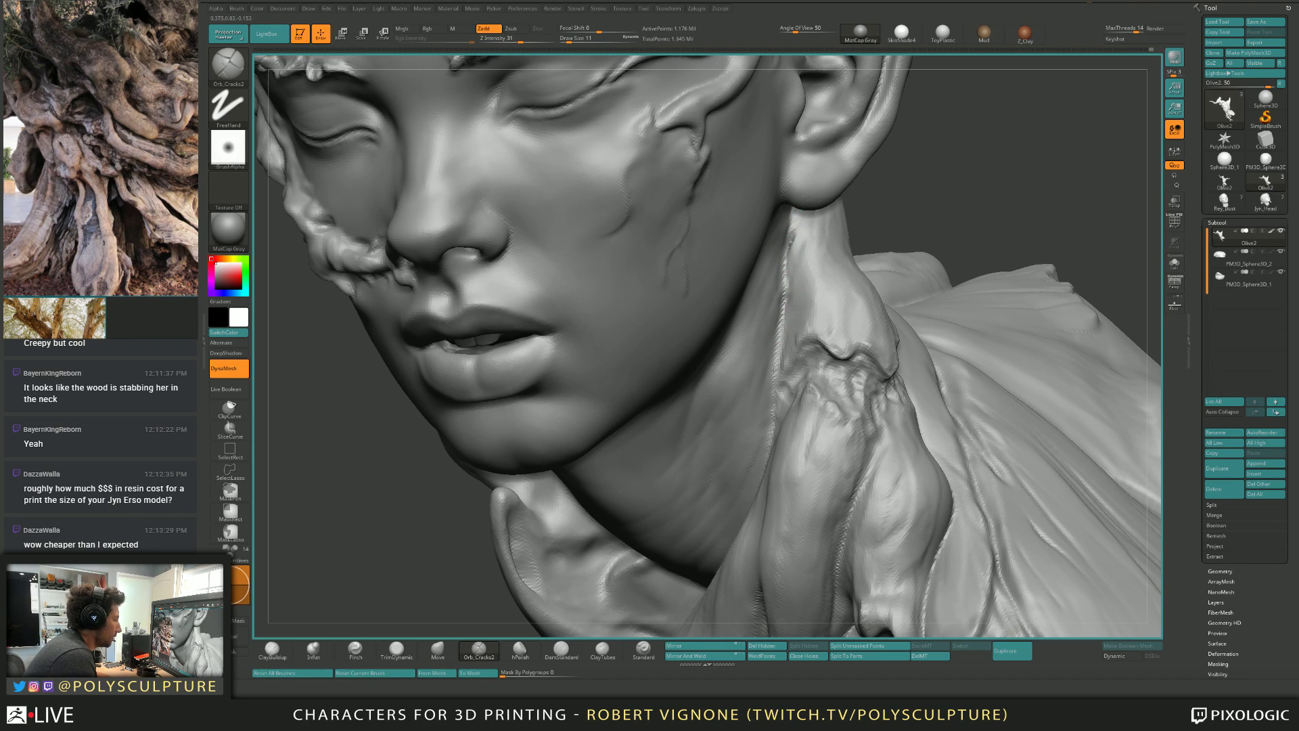
mouse_move(774, 370)
right_mouse_down()
mouse_move(787, 303)
mouse_move(774, 341)
mouse_move(761, 307)
right_mouse_up()
key("s")
key("s")
left_click_drag(767, 310, 781, 311)
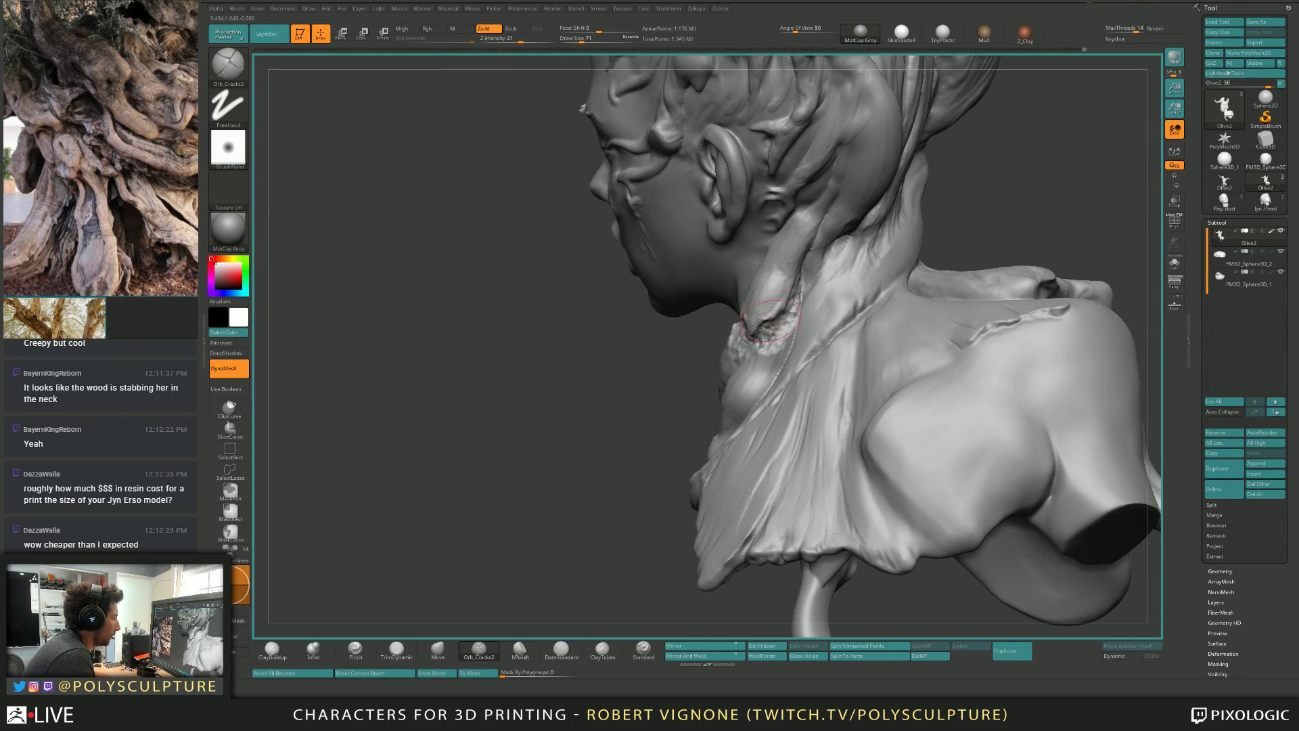
Reshape the silhouette of the back of the head behind the ear with a large Move brush.
mouse_move(778, 317)
right_mouse_down()
mouse_move(762, 361)
mouse_move(762, 309)
mouse_move(827, 282)
right_mouse_up()
key("s")
key("b")
key("m")
key("v")
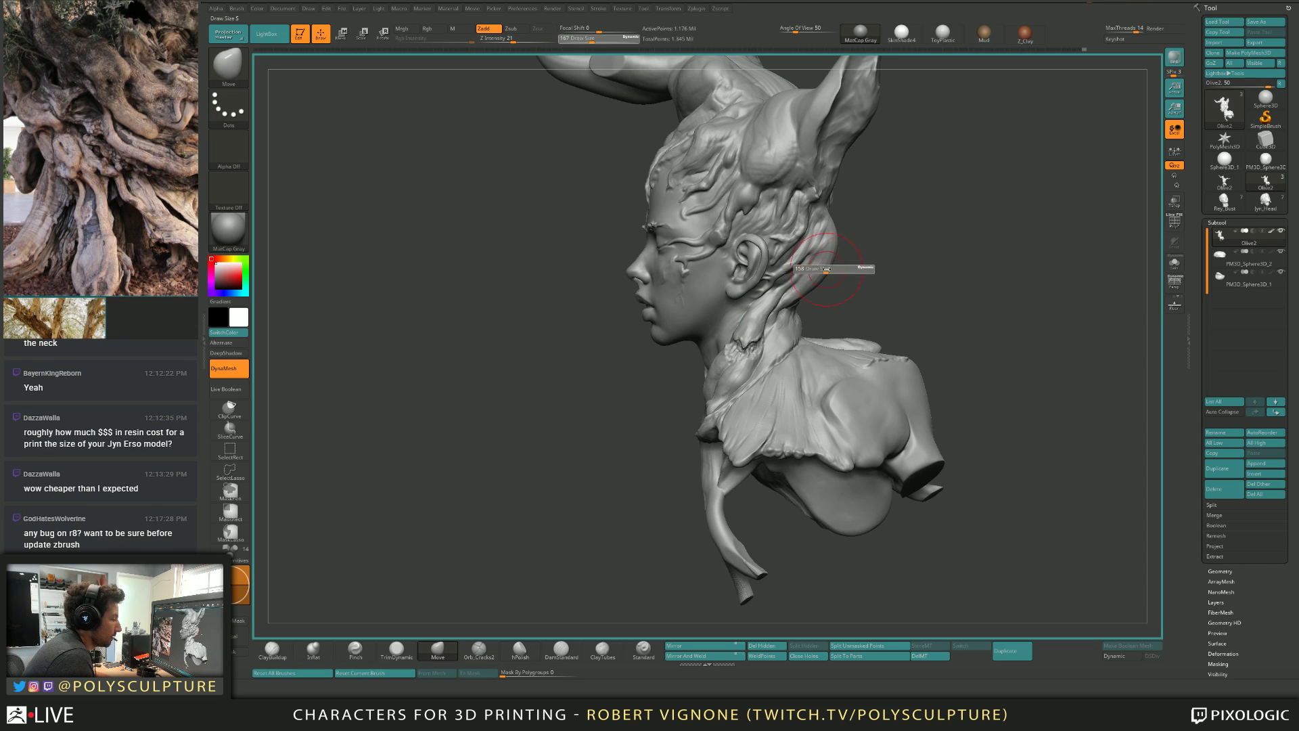
key("s")
right_click_drag(805, 266, 835, 301, "alt")
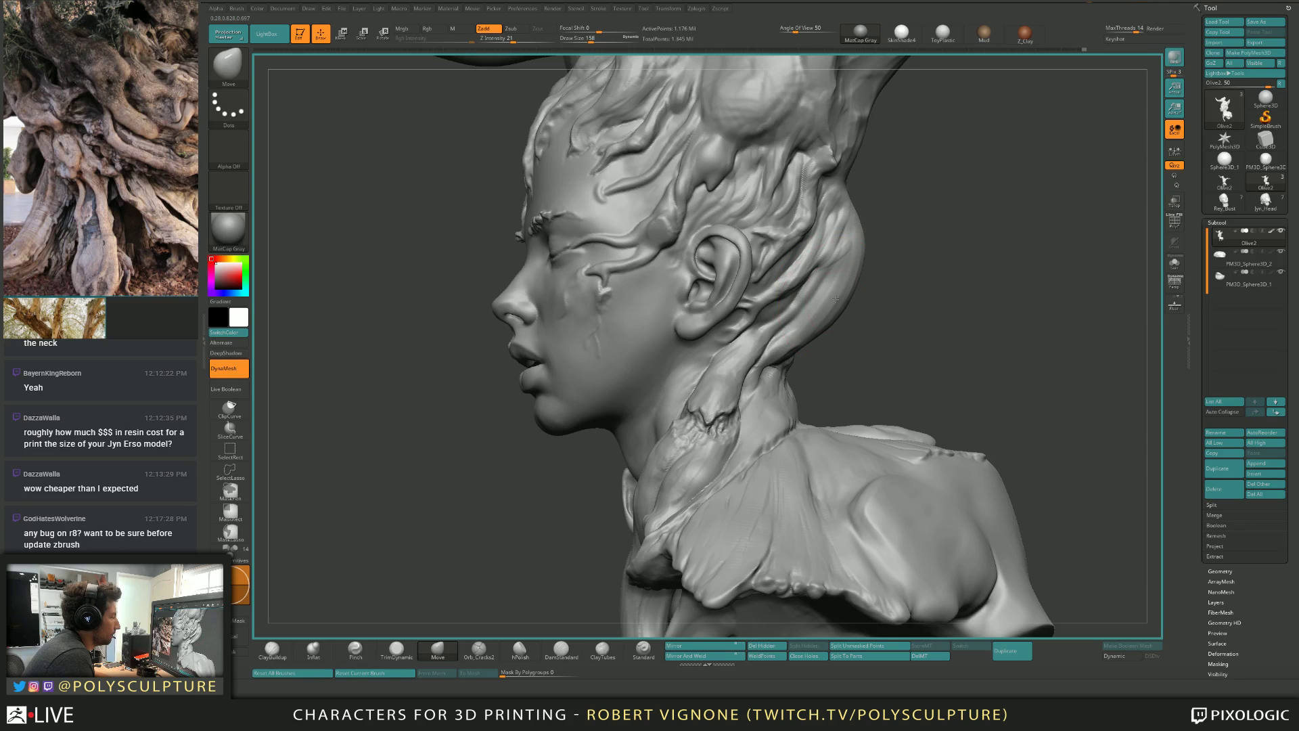
key("bracketleft")
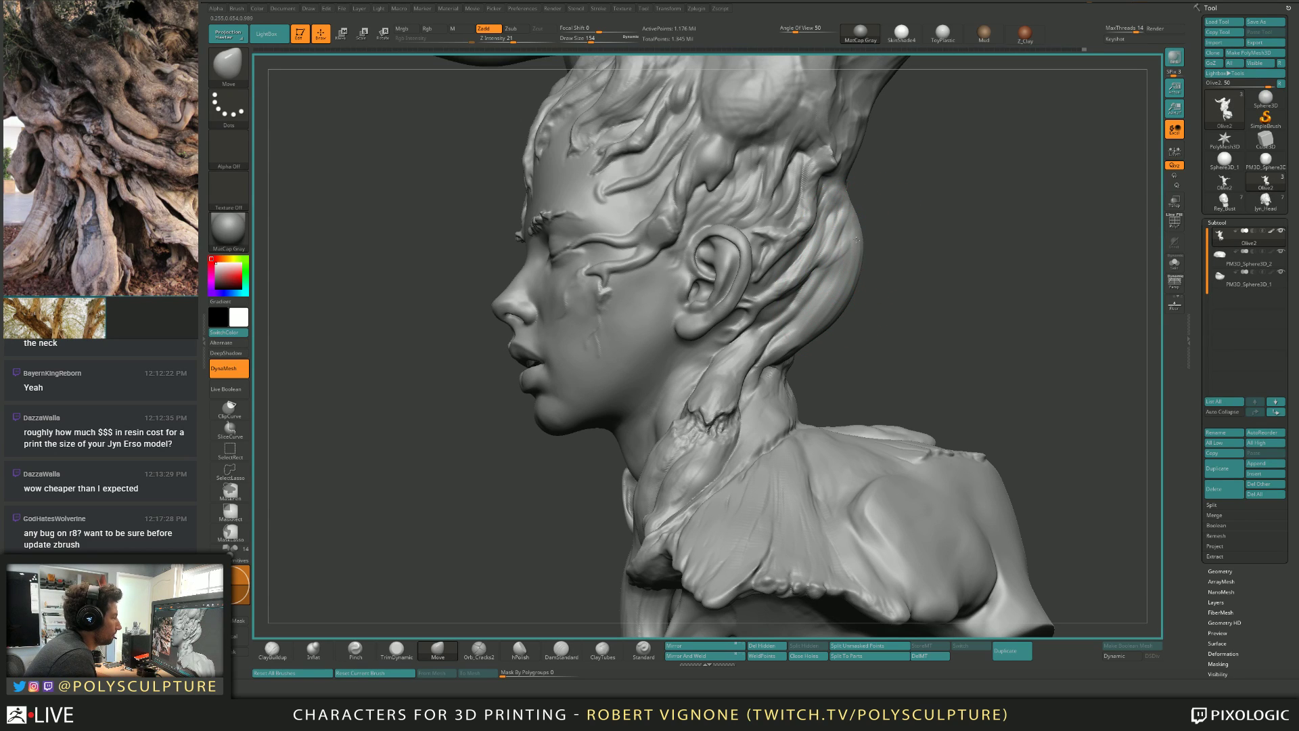
mouse_move(893, 269)
left_mouse_down()
mouse_move(818, 266)
mouse_move(822, 248)
left_mouse_up()
Build up the thick root behind the ear with ClayBuildup at draw sizes 35 and 44.
key("s")
key("b")
key("c")
key("b")
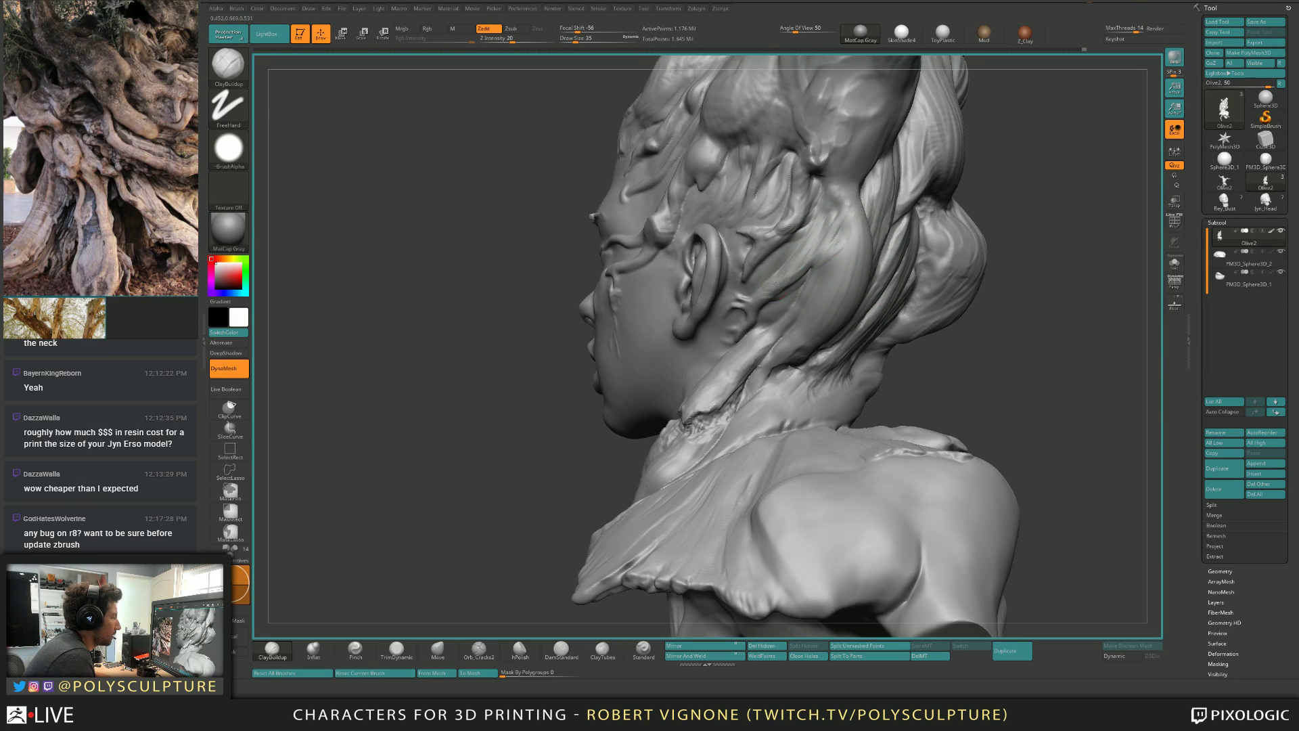
key("bracketright")
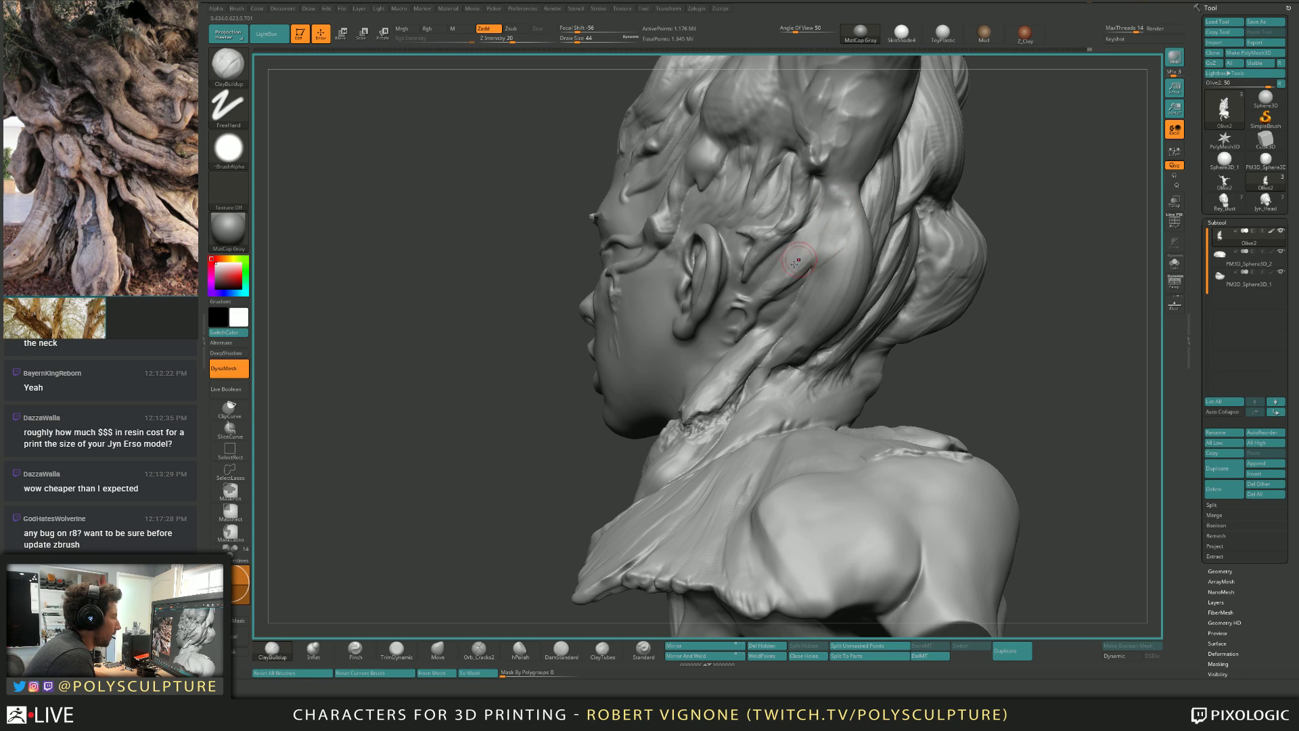
Plane the thick root behind the ear with TrimDynamic at draw sizes 44 and 23.
key("b")
key("t")
key("d")
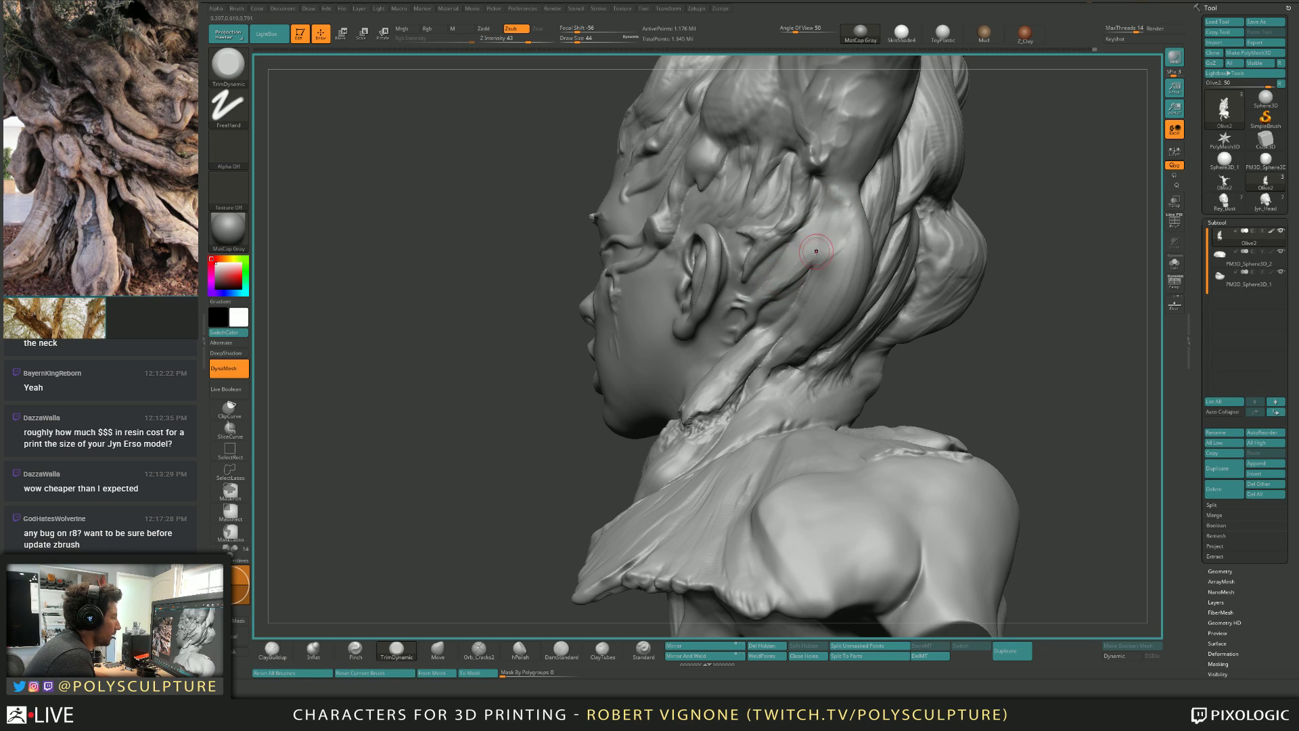
left_click_drag(823, 260, 811, 268)
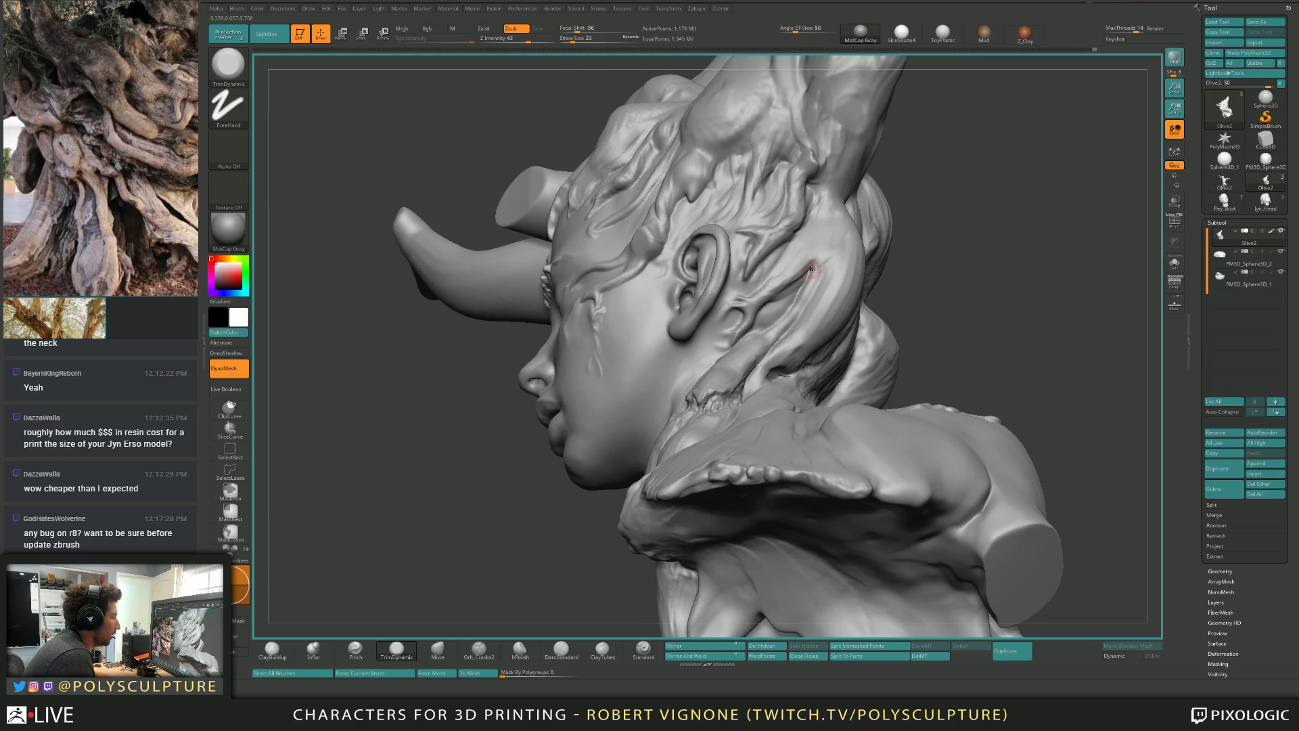
Flatten the small roots just behind the ear with TrimDynamic at draw size 23.
right_click_drag(811, 268, 783, 302)
left_click_drag(771, 345, 760, 334)
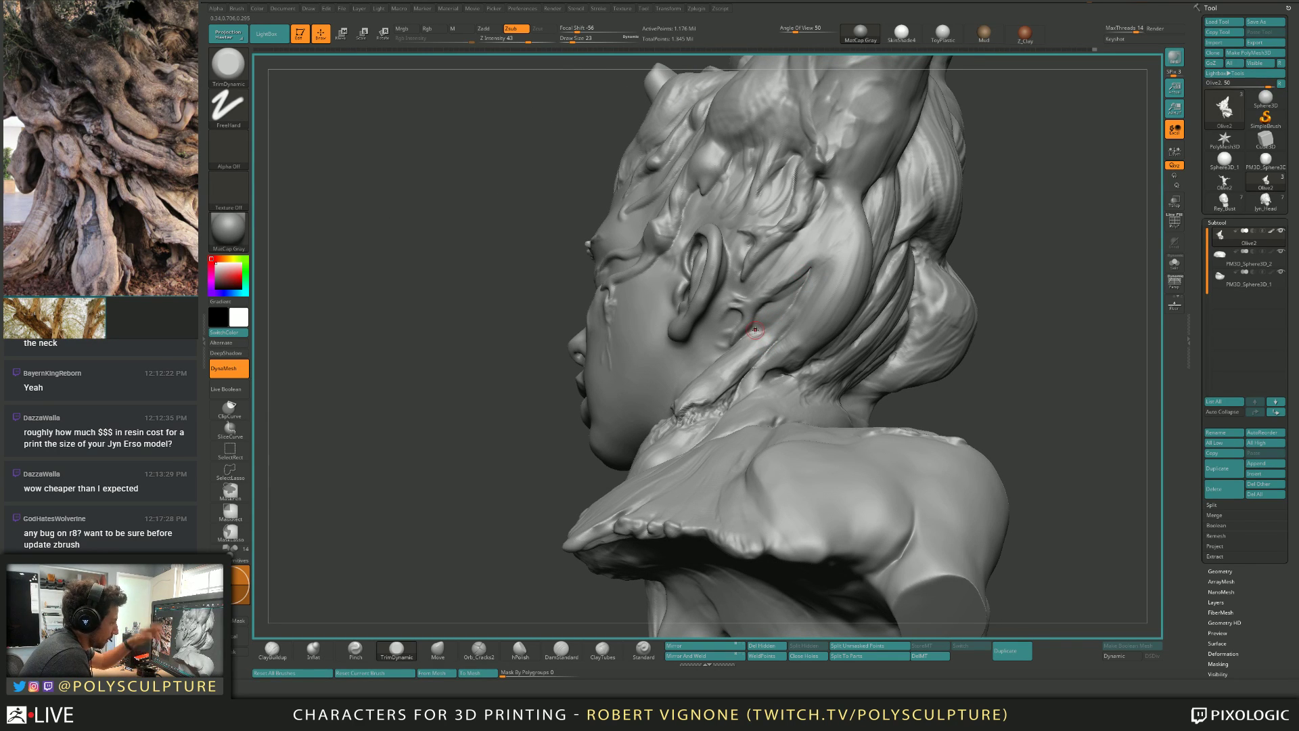
right_click_drag(783, 296, 805, 265)
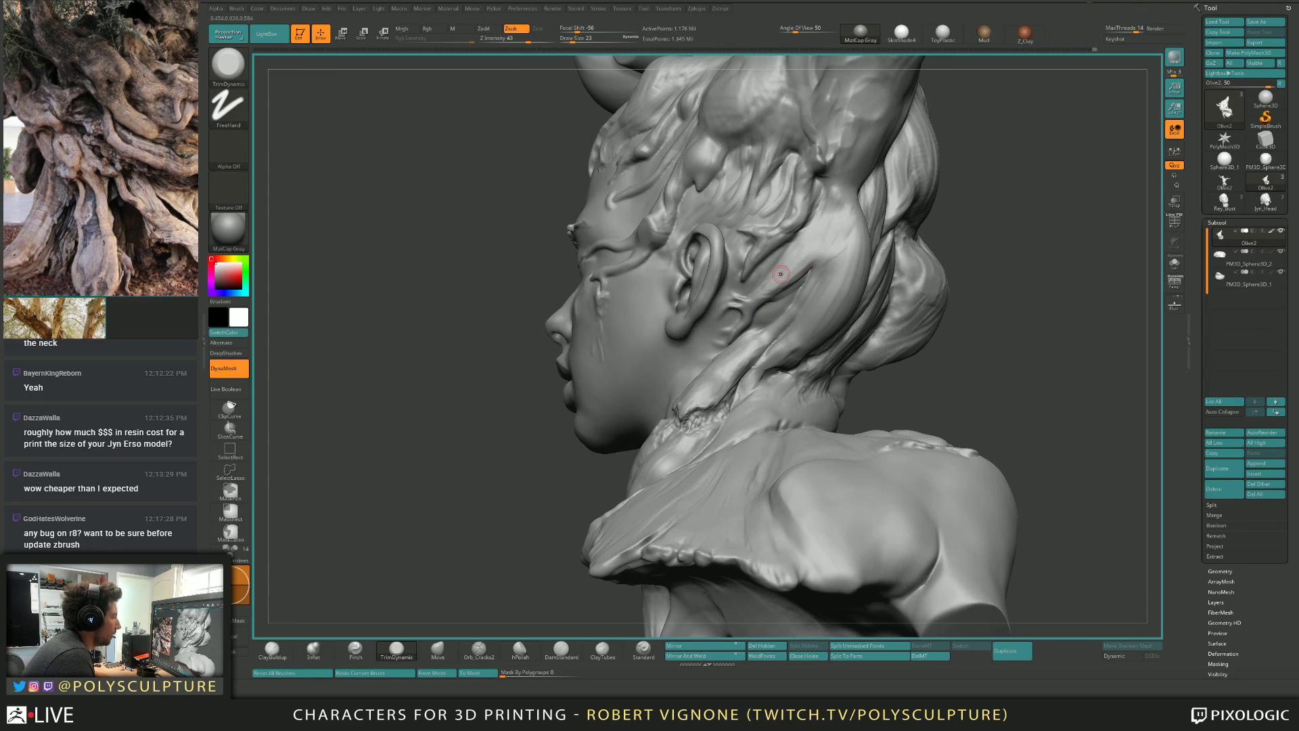
Build up the small branching roots behind the ear with ClayBuildup, reducing the draw size to 18.
key("b")
key("c")
key("b")
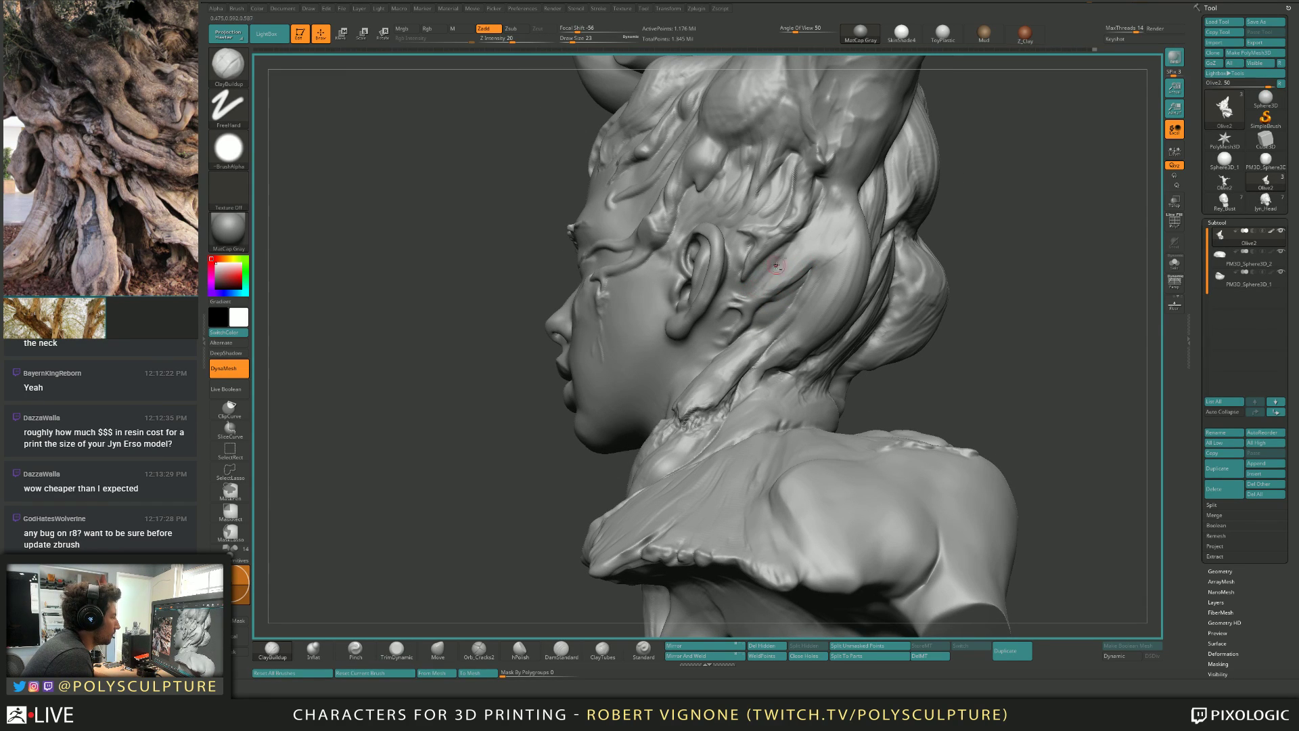
right_click_drag(773, 260, 758, 266)
key("bracketleft")
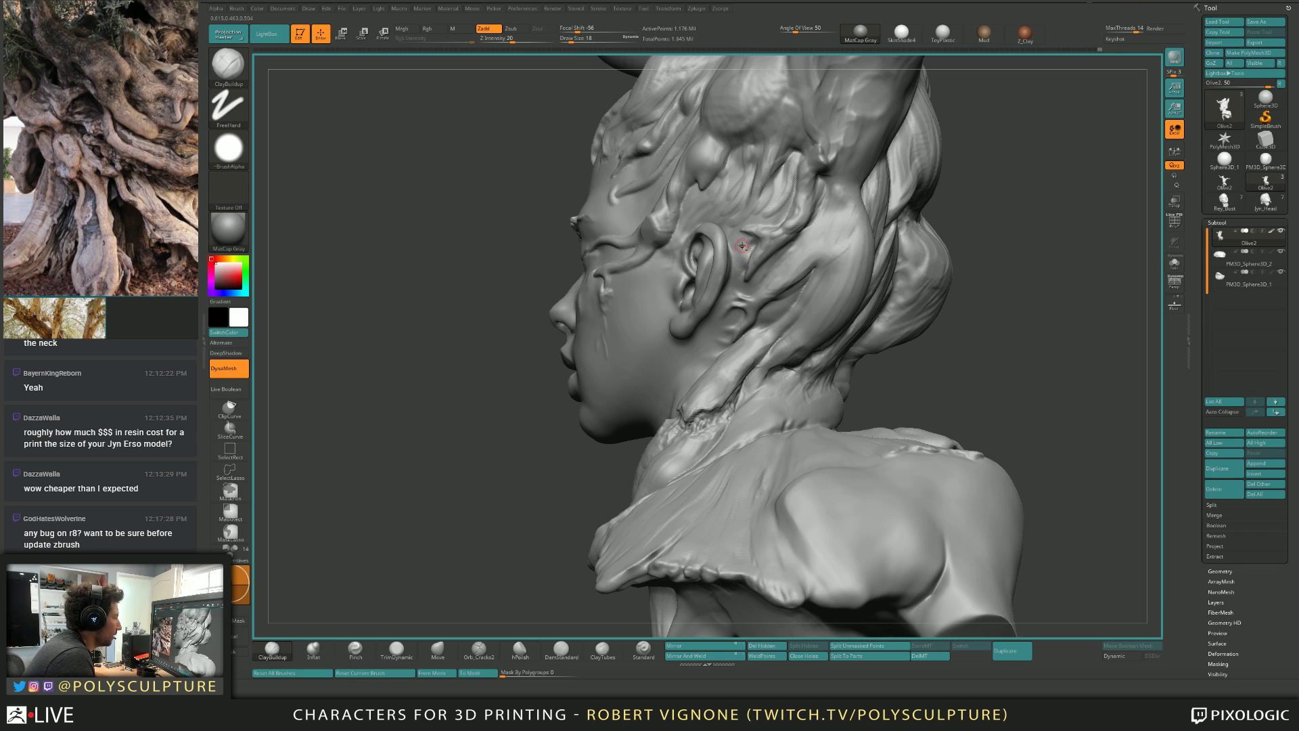
right_click_drag(751, 252, 751, 272)
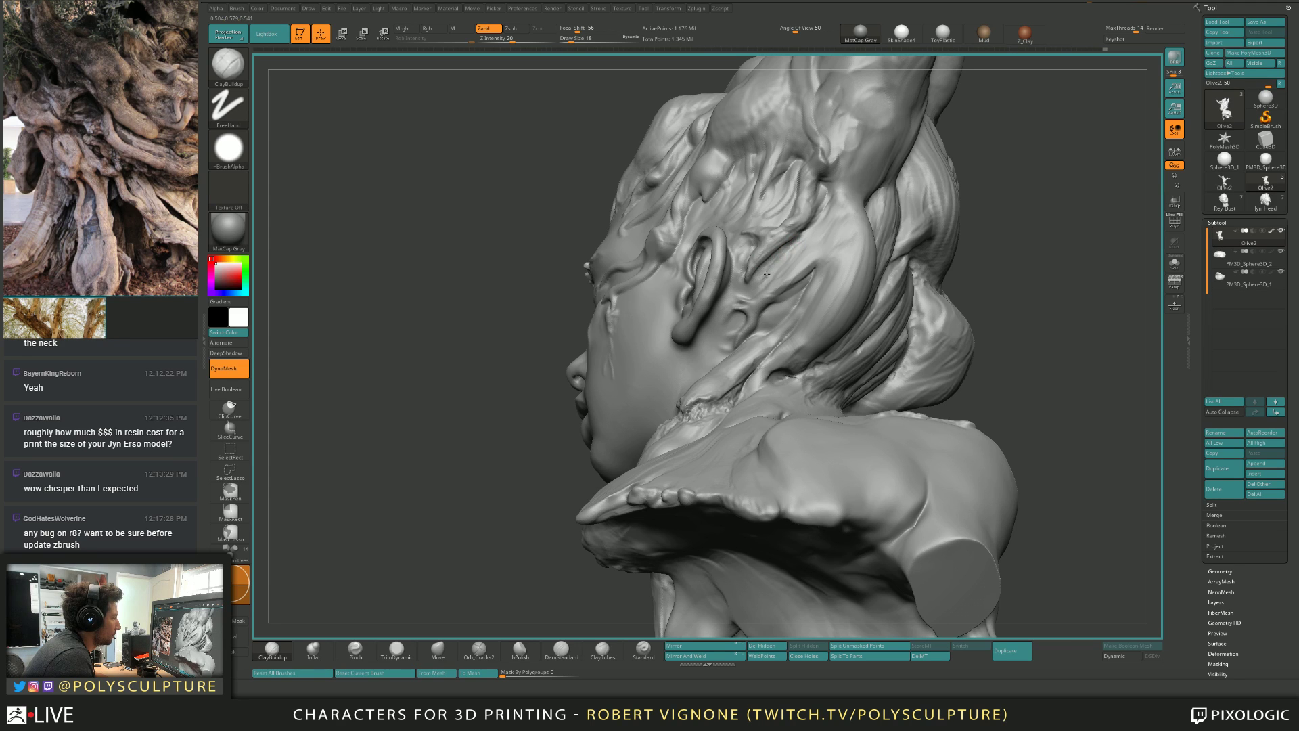
right_click_drag(784, 301, 765, 306)
Add volume to the thick root behind the ear with ClayBuildup at draw sizes 41 and 62.
left_click_drag(786, 269, 823, 221)
key("s")
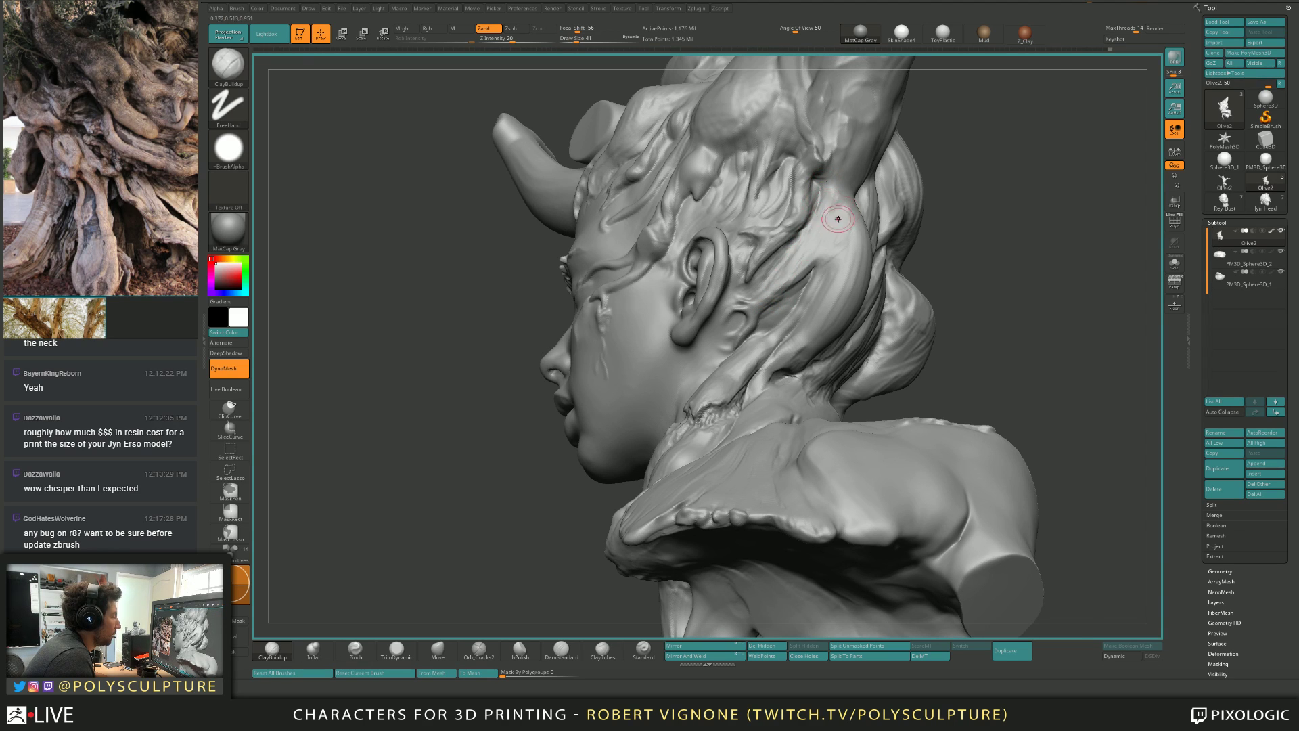
right_click_drag(828, 236, 840, 229)
mouse_move(838, 220)
left_mouse_down()
mouse_move(834, 254)
mouse_move(817, 234)
mouse_move(837, 226)
mouse_move(847, 251)
left_mouse_up()
right_click_drag(847, 252, 847, 252)
key("bracketright")
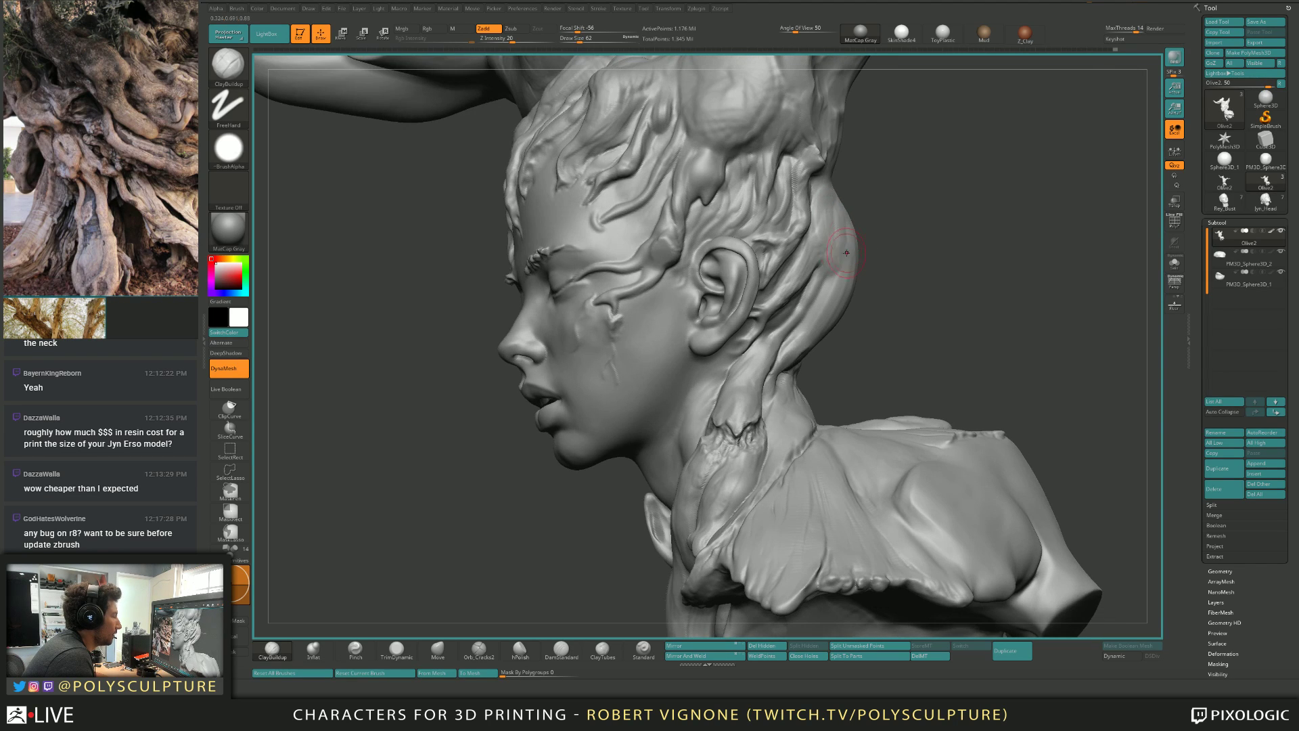
Pull the thick root's silhouette outward at the back of the head with a large Move brush.
key("5")
key("s")
left_click_drag(843, 244, 841, 221)
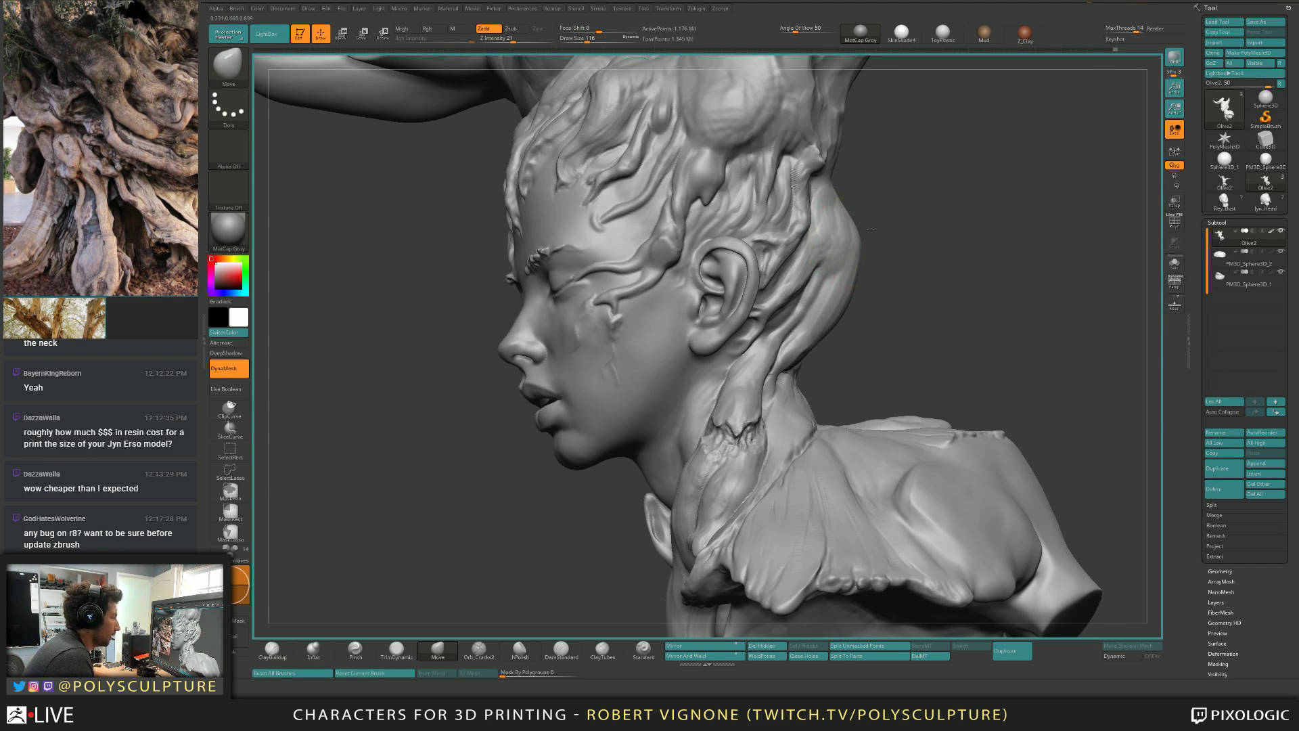
Plane the bulging root at the back of the head with TrimDynamic at draw size 68.
key("4")
mouse_move(845, 225)
right_mouse_down()
mouse_move(815, 271)
mouse_move(856, 269)
mouse_move(812, 261)
right_mouse_up()
key("bracketleft")
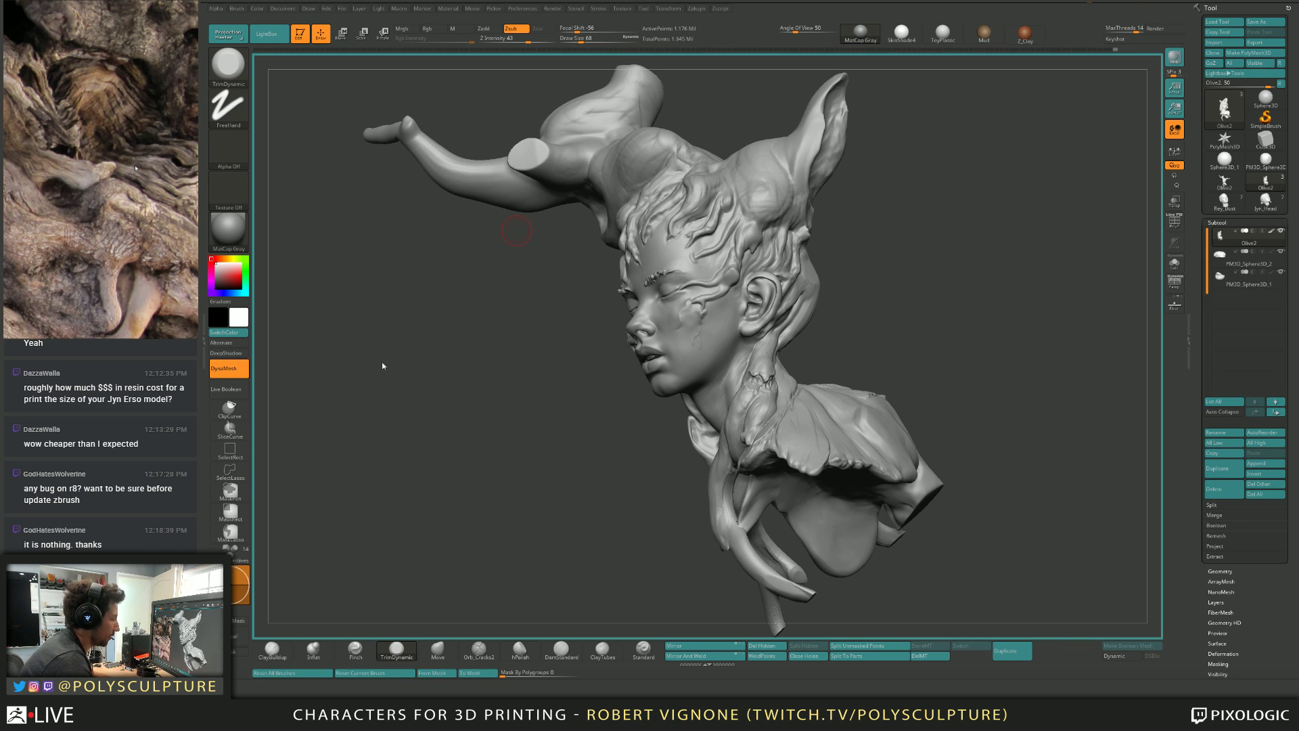
Carve lengthwise bark grooves into the hollow of the broken, ear-like branch with Orb_Cracks2 at draw size 31.
mouse_move(934, 238)
left_mouse_down()
mouse_move(839, 316)
mouse_move(770, 339)
left_mouse_up()
mouse_move(770, 340)
right_mouse_down()
mouse_move(805, 333)
mouse_move(795, 284)
mouse_move(772, 307)
mouse_move(827, 348)
mouse_move(766, 324)
right_mouse_up()
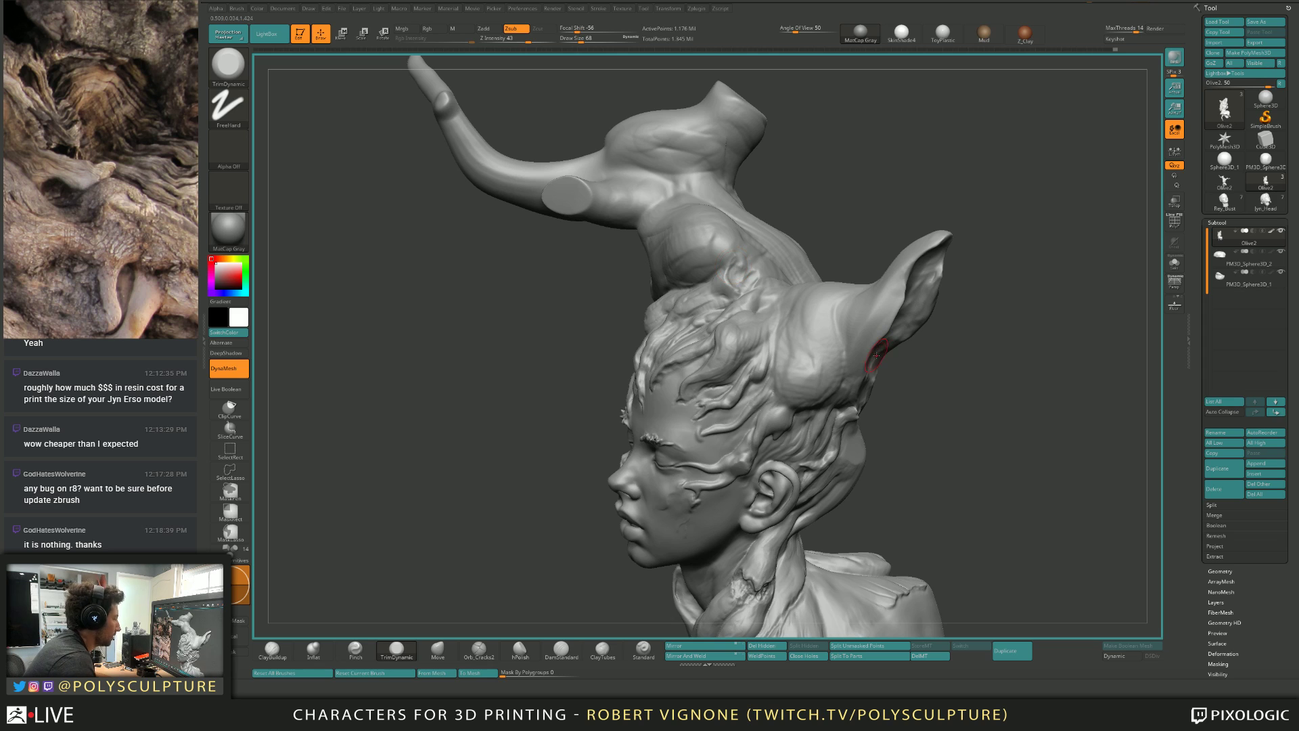
key("s")
left_click(828, 362)
key("1")
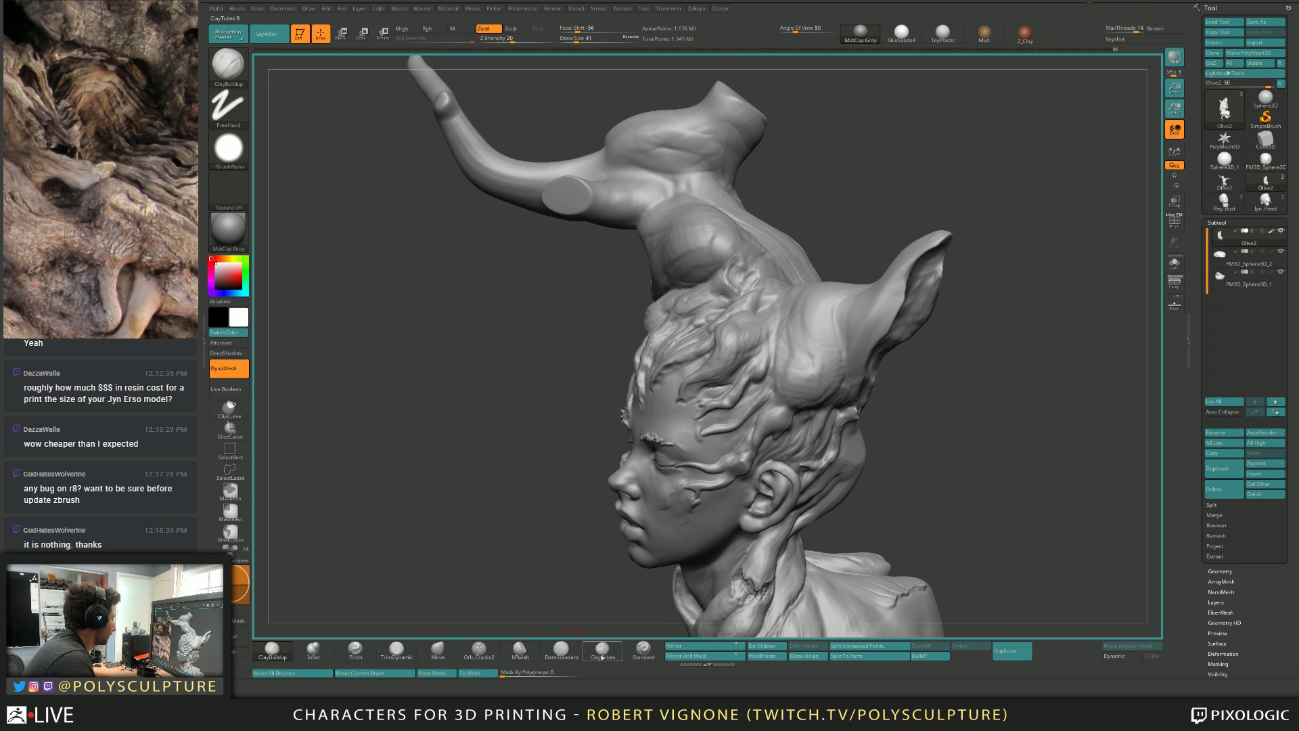
left_click(478, 649)
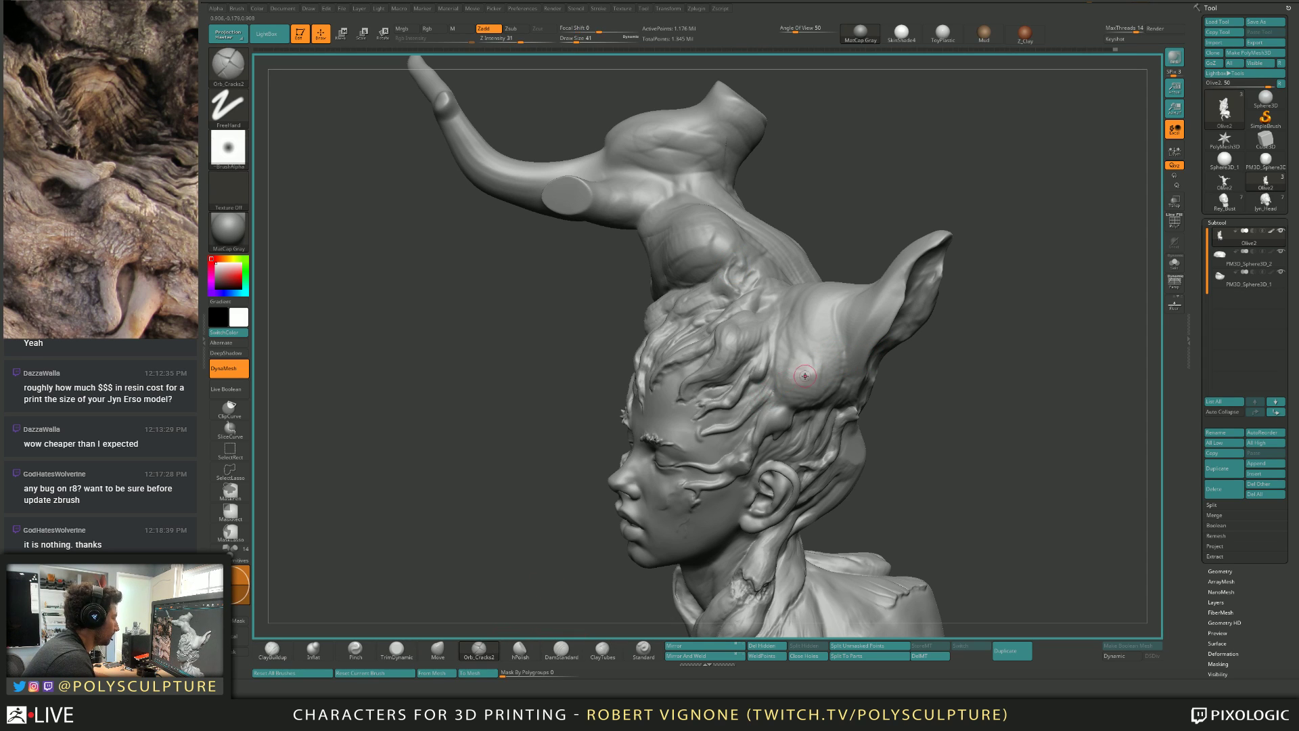
right_click_drag(805, 376, 607, 320)
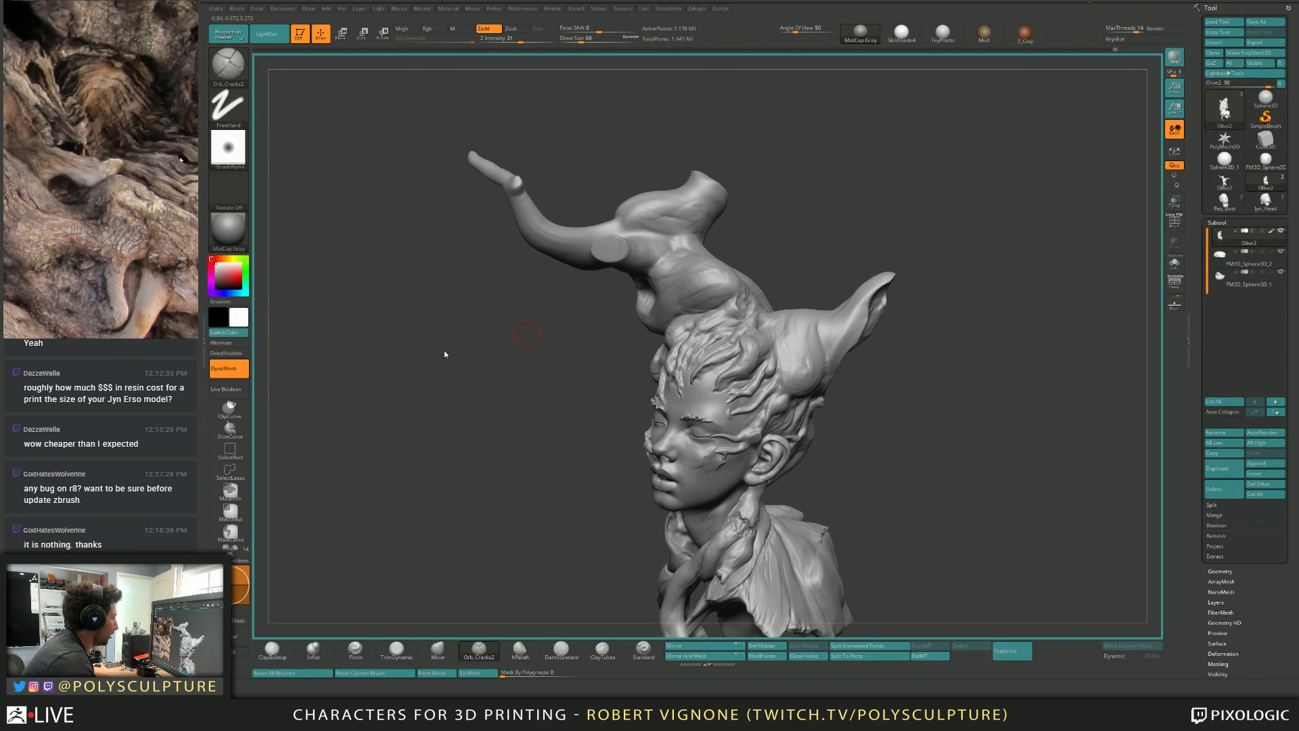
mouse_move(783, 205)
right_mouse_down()
mouse_move(738, 327)
mouse_move(797, 353)
mouse_move(759, 374)
right_mouse_up()
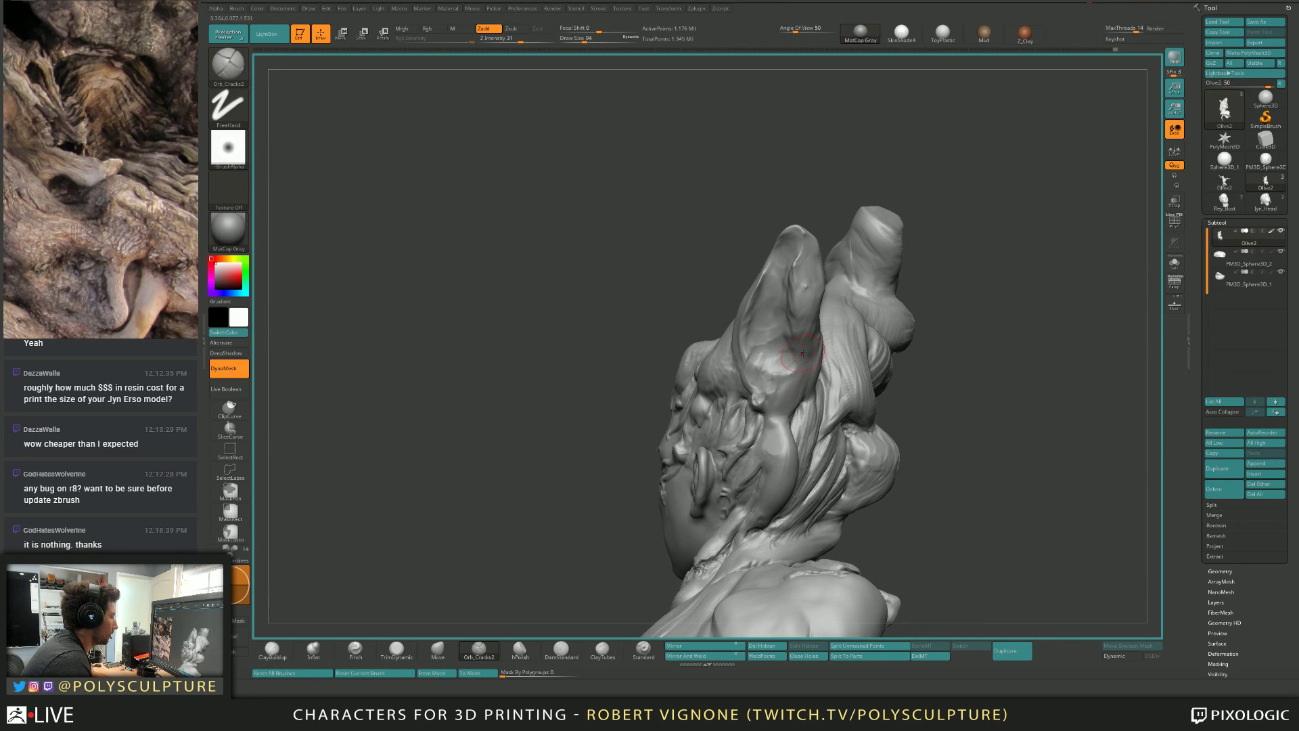
type("s49")
key("Return")
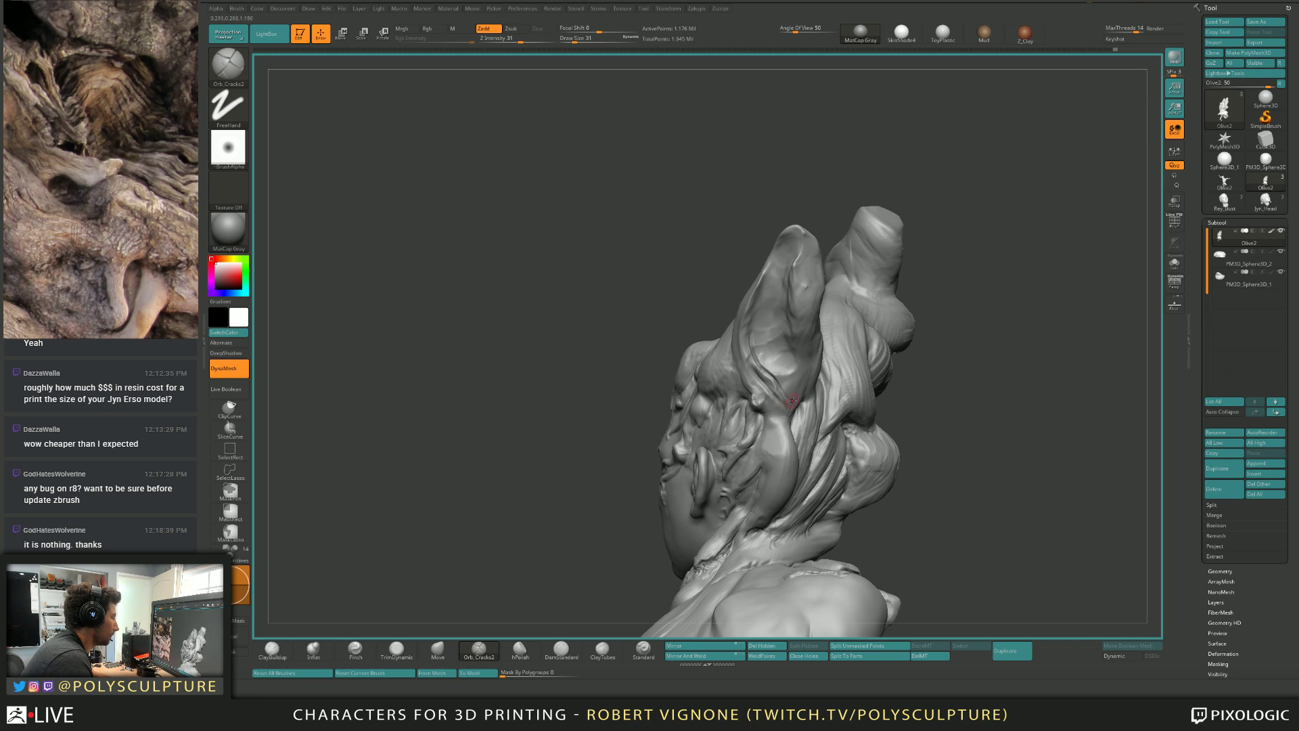
left_click_drag(758, 311, 788, 386)
mouse_move(773, 277)
left_mouse_down()
mouse_move(790, 362)
mouse_move(781, 288)
left_mouse_up()
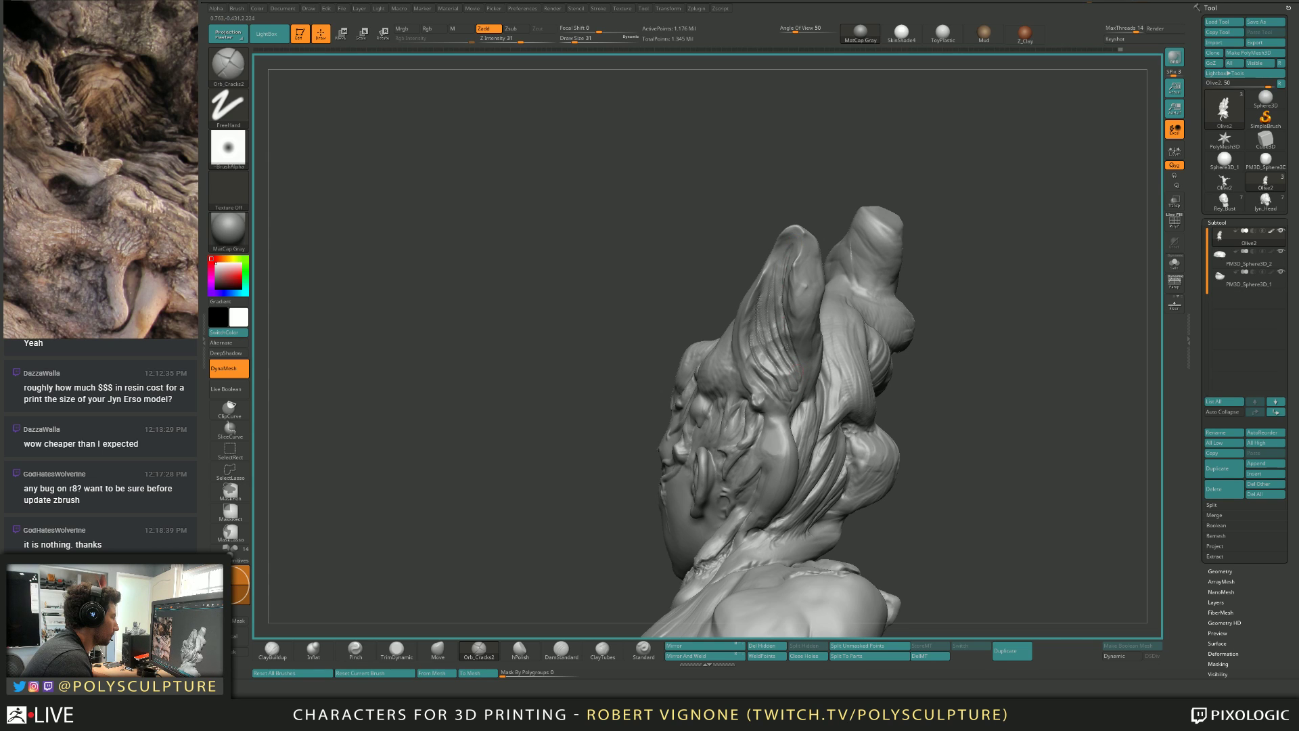
Deepen and extend the grooves along the broken branch from its base toward the tip with Orb_Cracks2.
right_click_drag(785, 348, 782, 317)
left_click_drag(767, 277, 774, 367)
right_click_drag(778, 394, 794, 413)
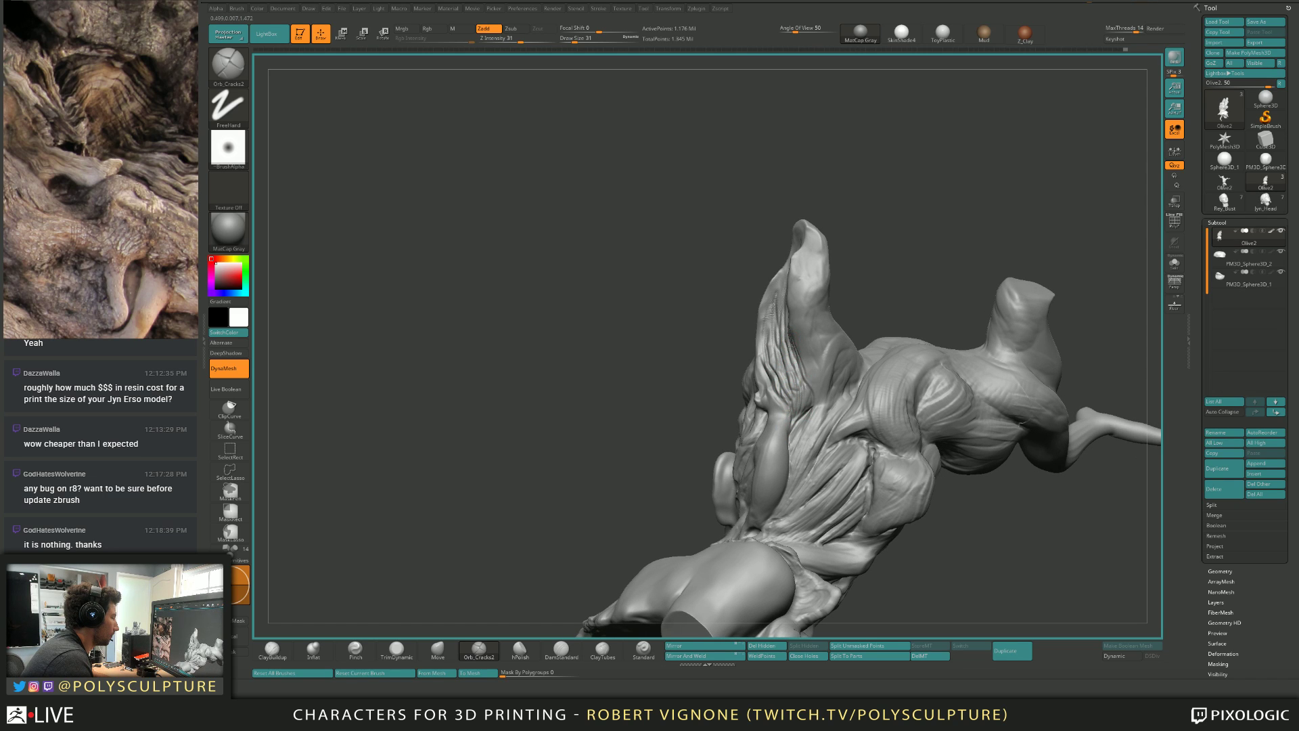
right_click_drag(799, 376, 775, 385)
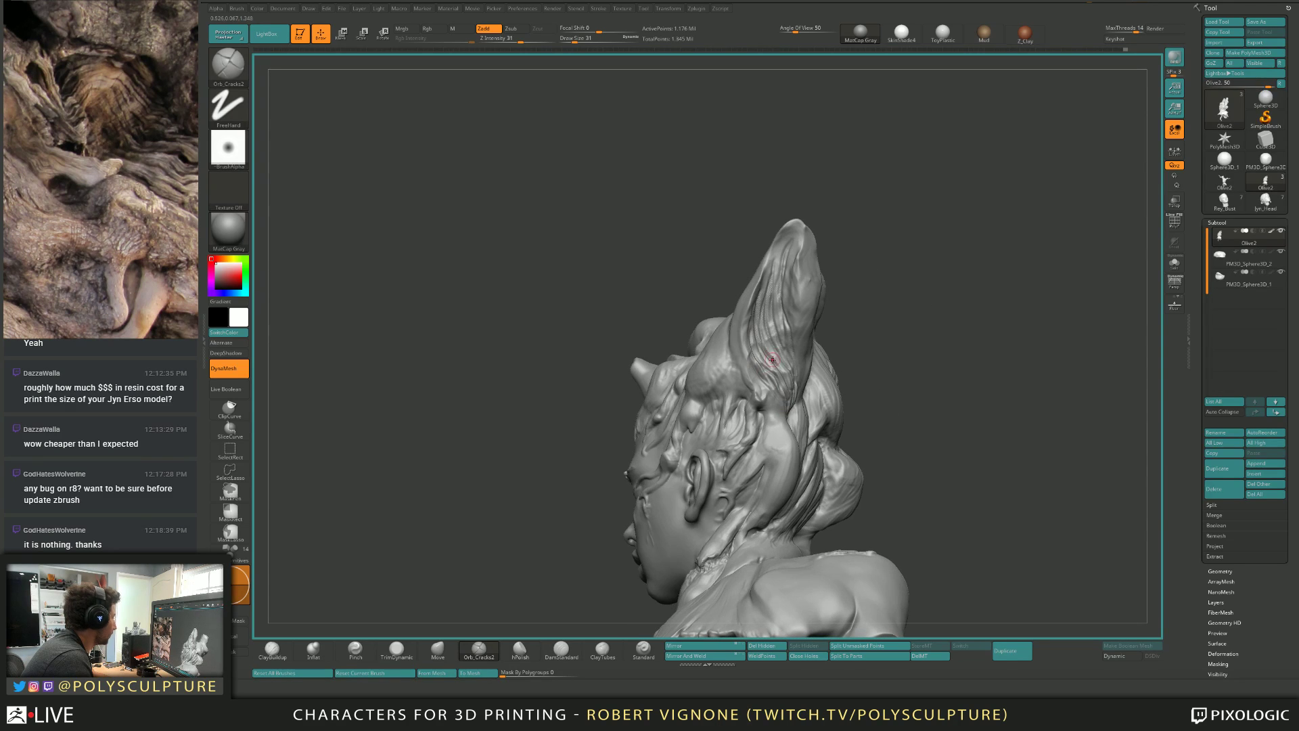
right_click_drag(762, 373, 751, 319)
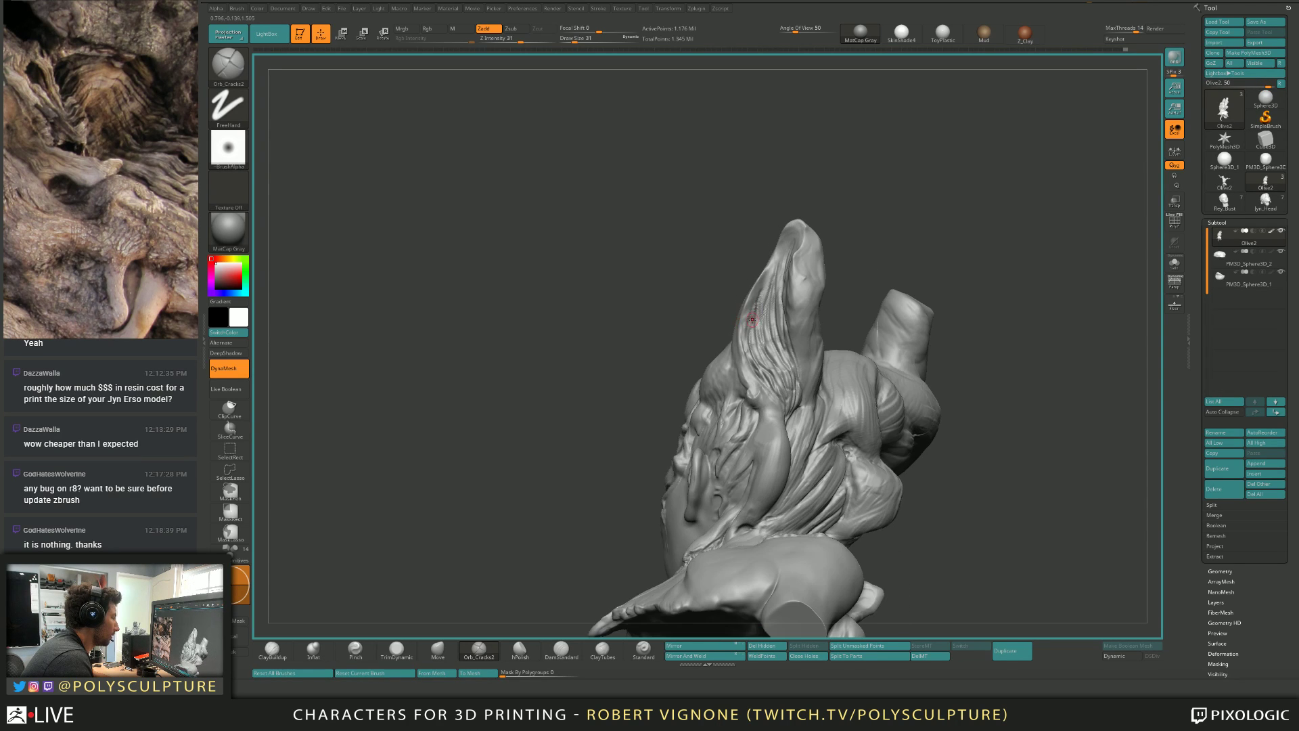
mouse_move(768, 271)
right_mouse_down()
mouse_move(751, 243)
mouse_move(770, 280)
mouse_move(790, 282)
mouse_move(805, 357)
mouse_move(836, 316)
mouse_move(821, 331)
mouse_move(768, 323)
mouse_move(760, 281)
right_mouse_up()
Enlarge the Orb_Cracks2 brush and set ClayBuildup to draw size 51, ending with Orb_Cracks2 active.
key("s")
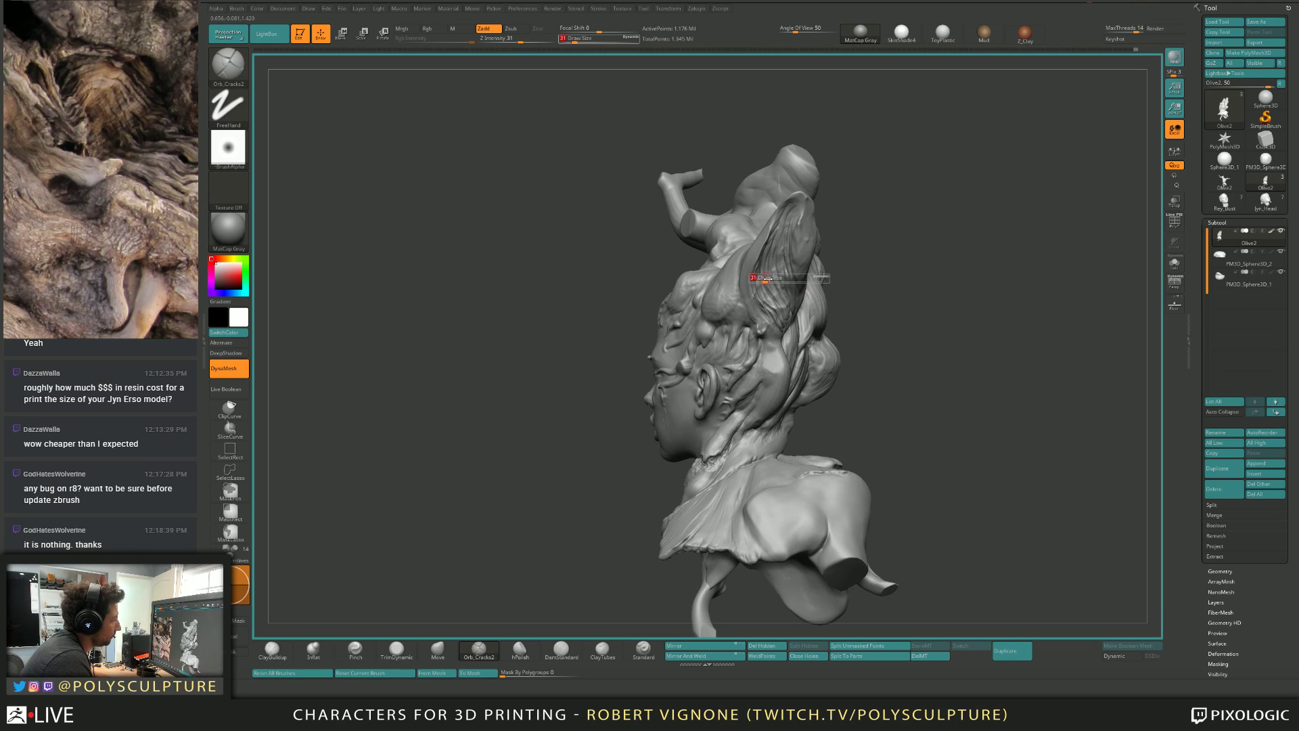
left_click_drag(760, 282, 765, 281)
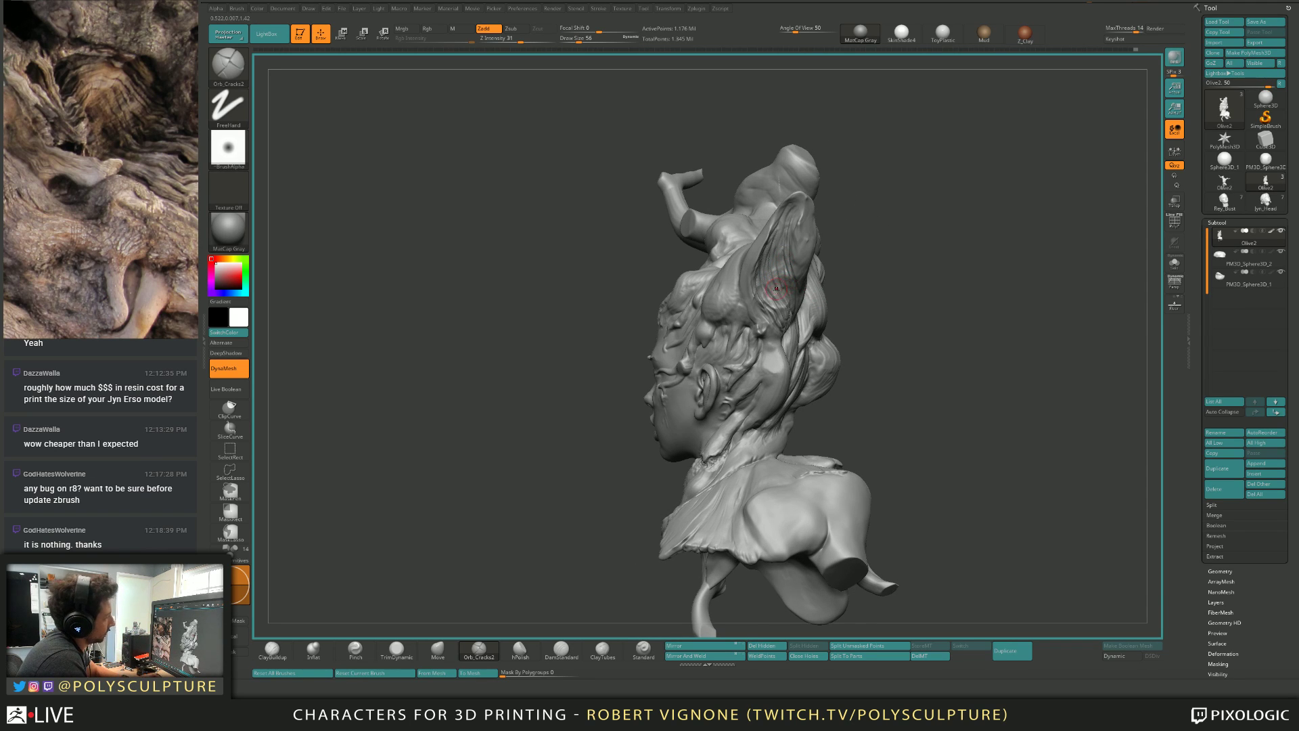
right_click_drag(776, 289, 777, 298)
key("s")
left_click_drag(777, 299, 848, 305)
key("s")
key("1")
key("s")
mouse_move(830, 320)
right_mouse_down()
mouse_move(792, 284)
mouse_move(775, 325)
right_mouse_up()
key("s")
left_click_drag(773, 325, 764, 325)
right_click_drag(742, 317, 753, 305)
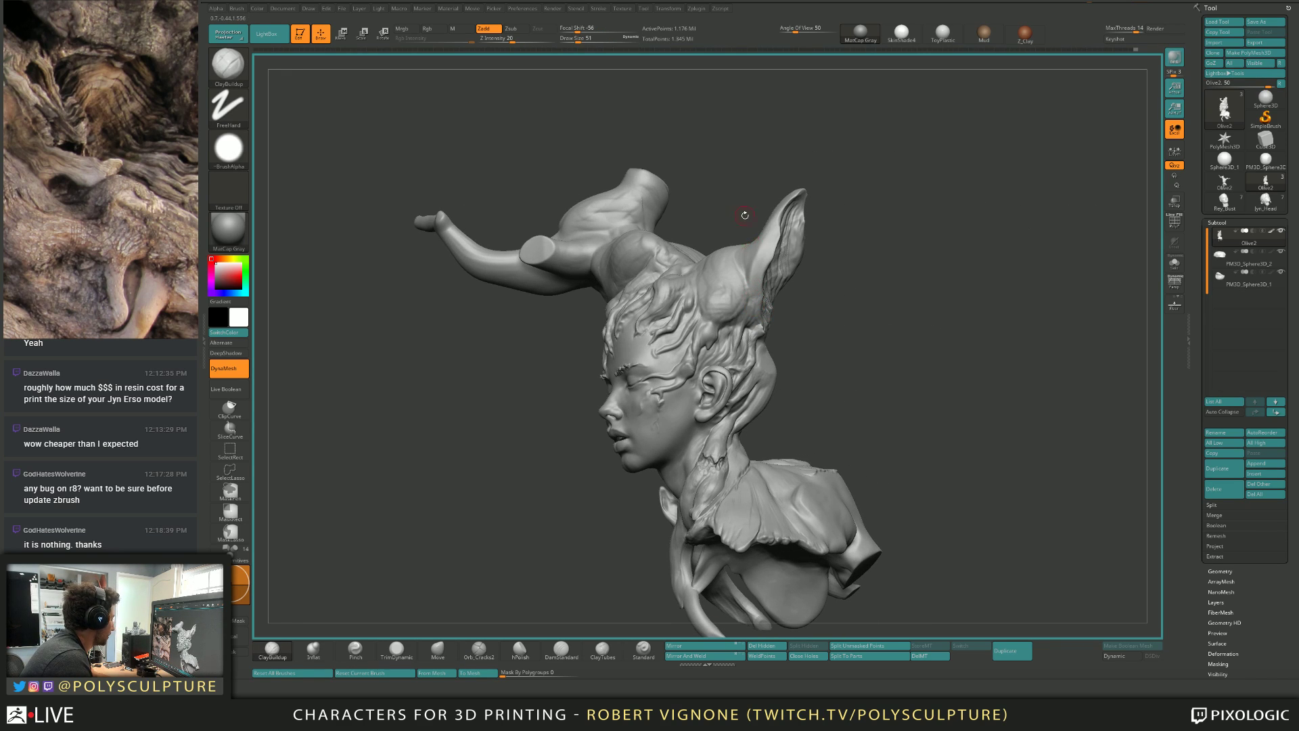
left_click(479, 650)
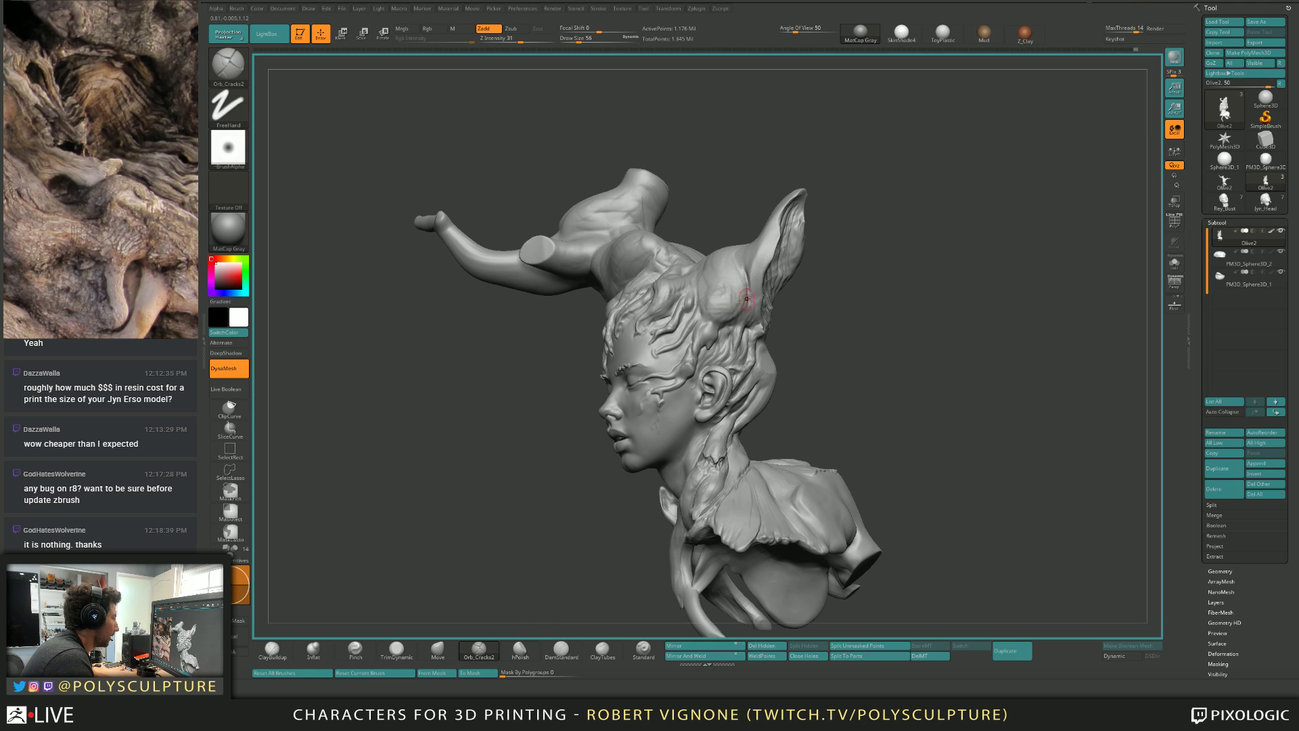
Inflate the broken branch where it rises from the head with the Inflat brush, and reduce the draw size to 44.
right_click_drag(751, 290, 750, 348)
key("b")
key("i")
key("n")
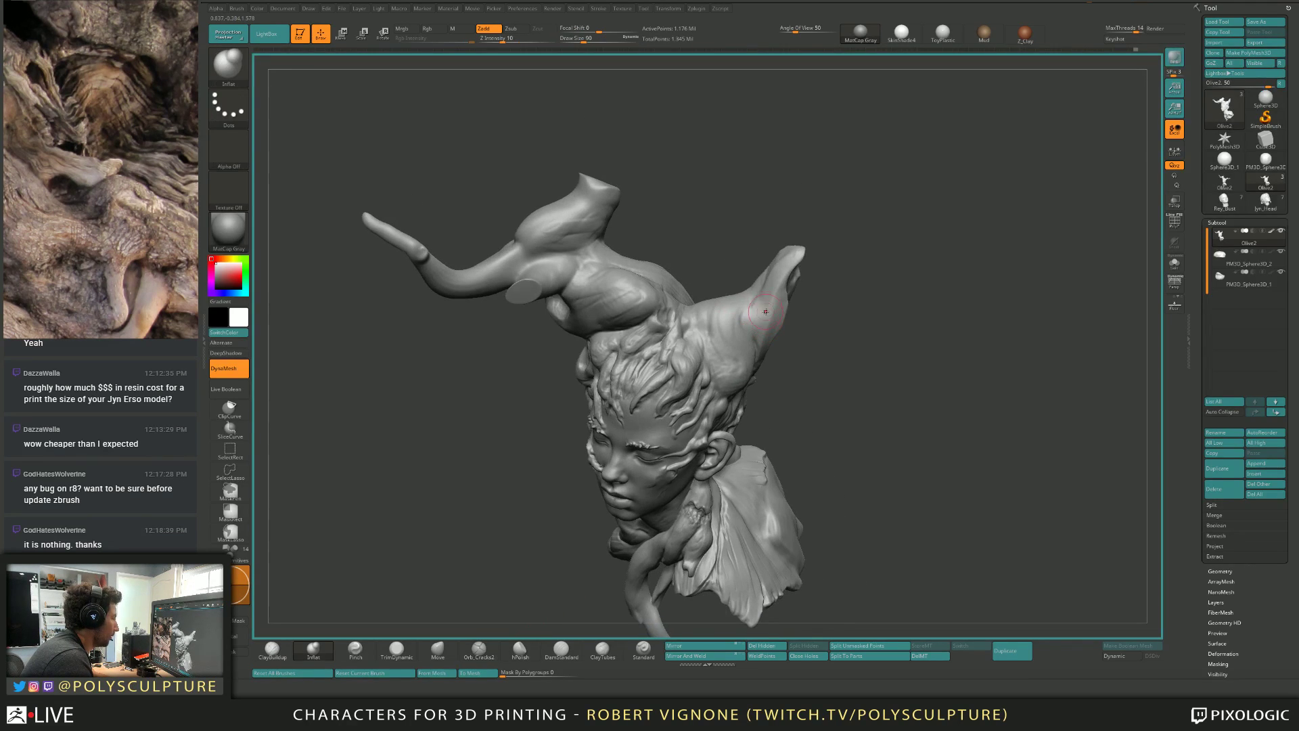
left_click_drag(765, 316, 757, 305)
mouse_move(760, 332)
right_mouse_down()
mouse_move(740, 369)
mouse_move(736, 336)
right_mouse_up()
key("s")
left_click(731, 337)
Build up and smooth the thin root tendrils on the side of the forehead with a small ClayBuildup brush.
right_click_drag(731, 270, 712, 294)
mouse_move(711, 295)
right_mouse_down("ctrl")
mouse_move(700, 371)
mouse_move(666, 393)
right_mouse_up("ctrl")
right_click_drag(635, 453, 561, 612, "ctrl")
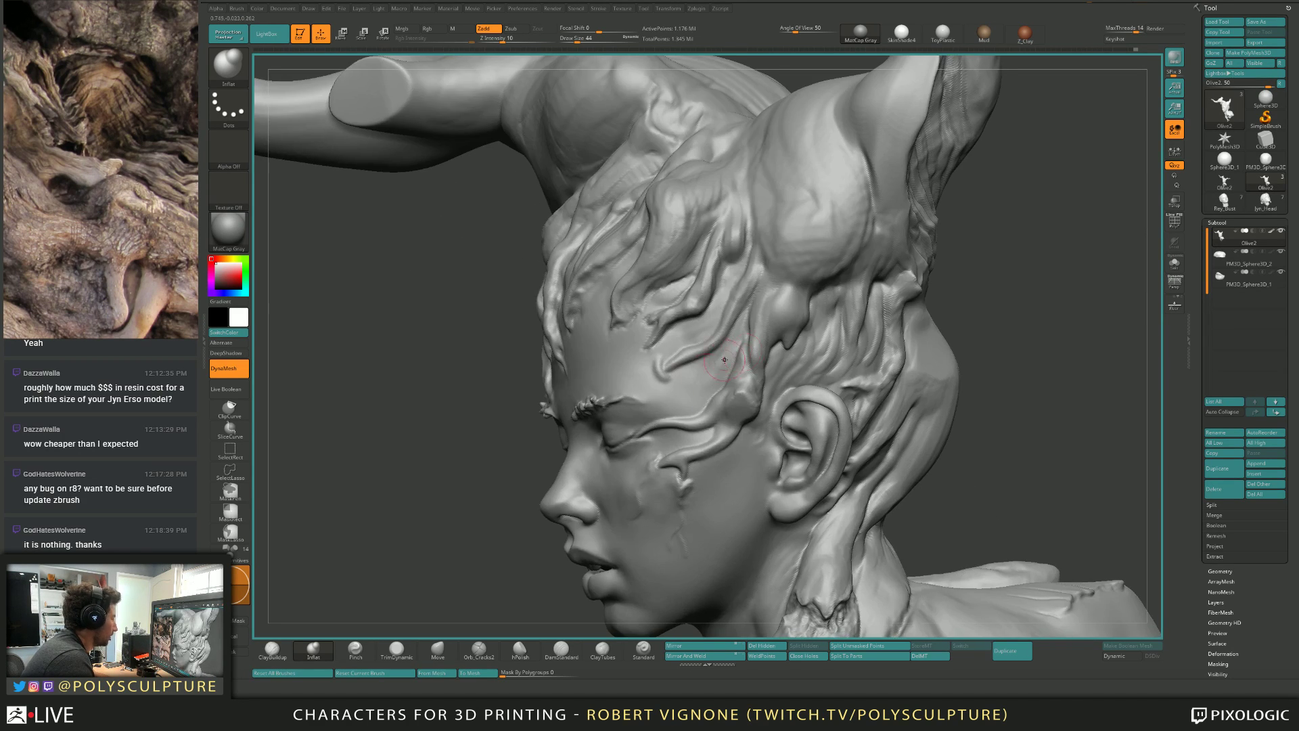
key("1")
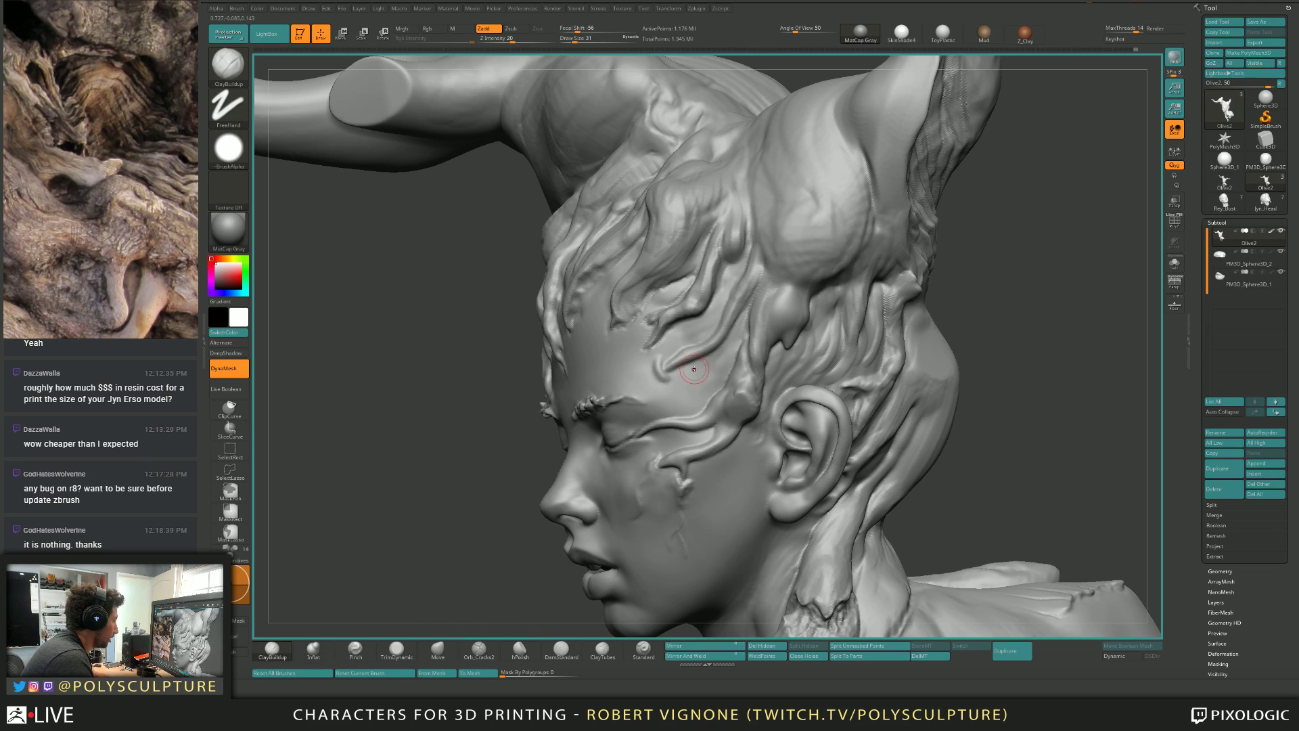
mouse_move(696, 356)
left_mouse_down()
mouse_move(761, 349)
mouse_move(688, 352)
left_mouse_up()
right_click_drag(707, 335, 717, 310)
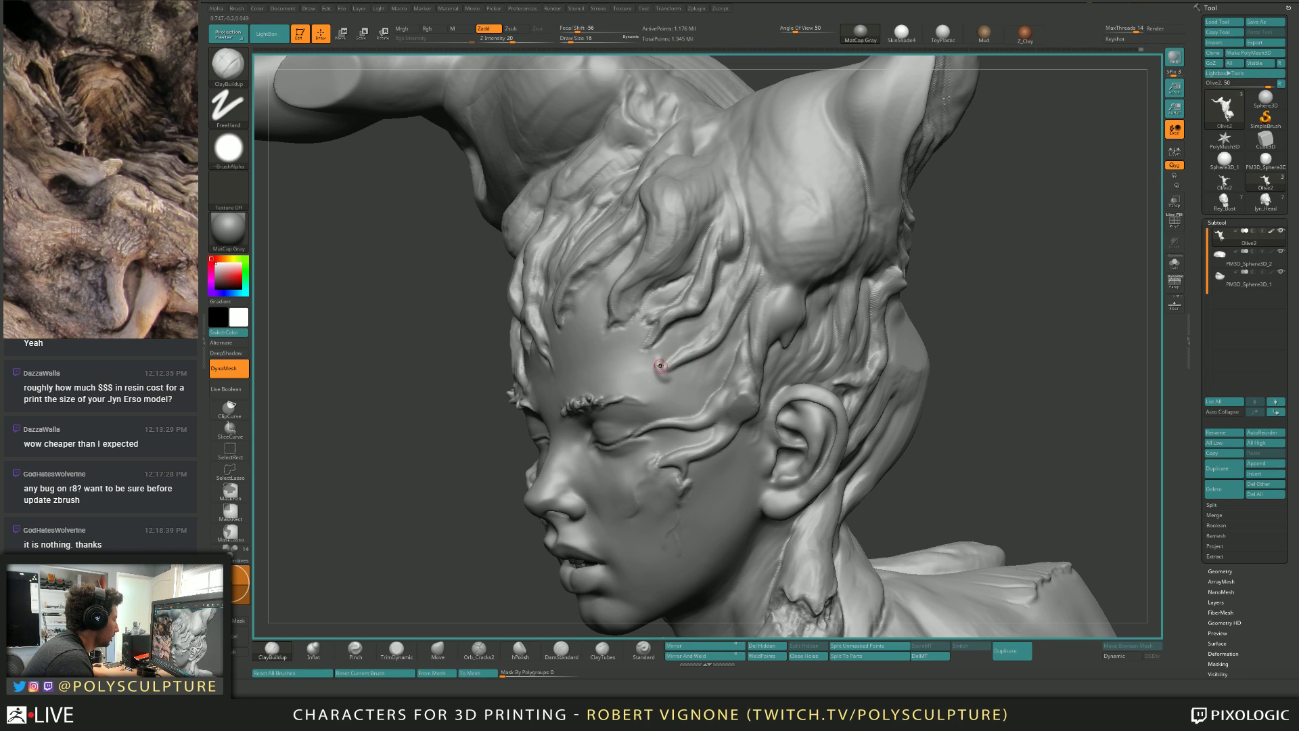
key("shift")
key("shift")
mouse_move(646, 345)
right_mouse_down()
mouse_move(640, 329)
mouse_move(656, 326)
mouse_move(681, 380)
mouse_move(717, 331)
mouse_move(707, 315)
right_mouse_up()
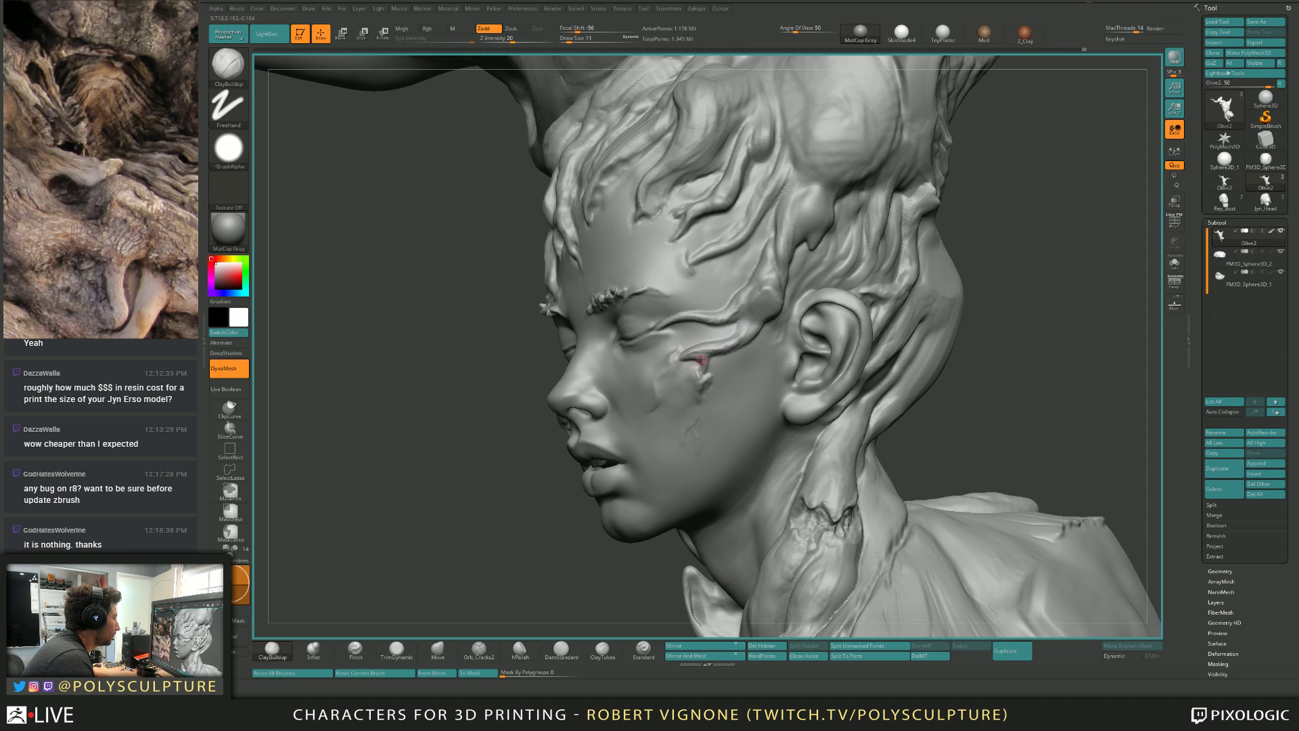
Thicken the root crossing the temple in front of the ear with ClayBuildup at draw size 20.
key("bracketright")
key("bracketright")
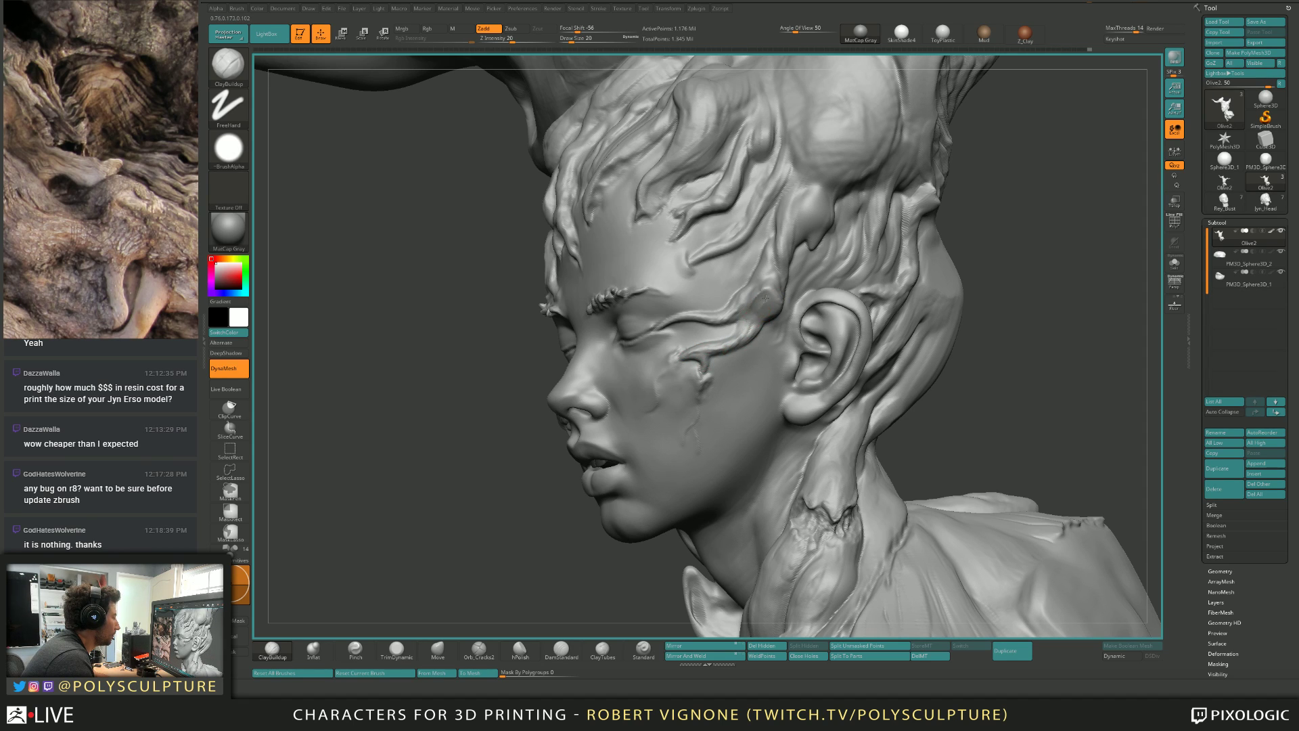
right_click_drag(761, 309, 759, 309)
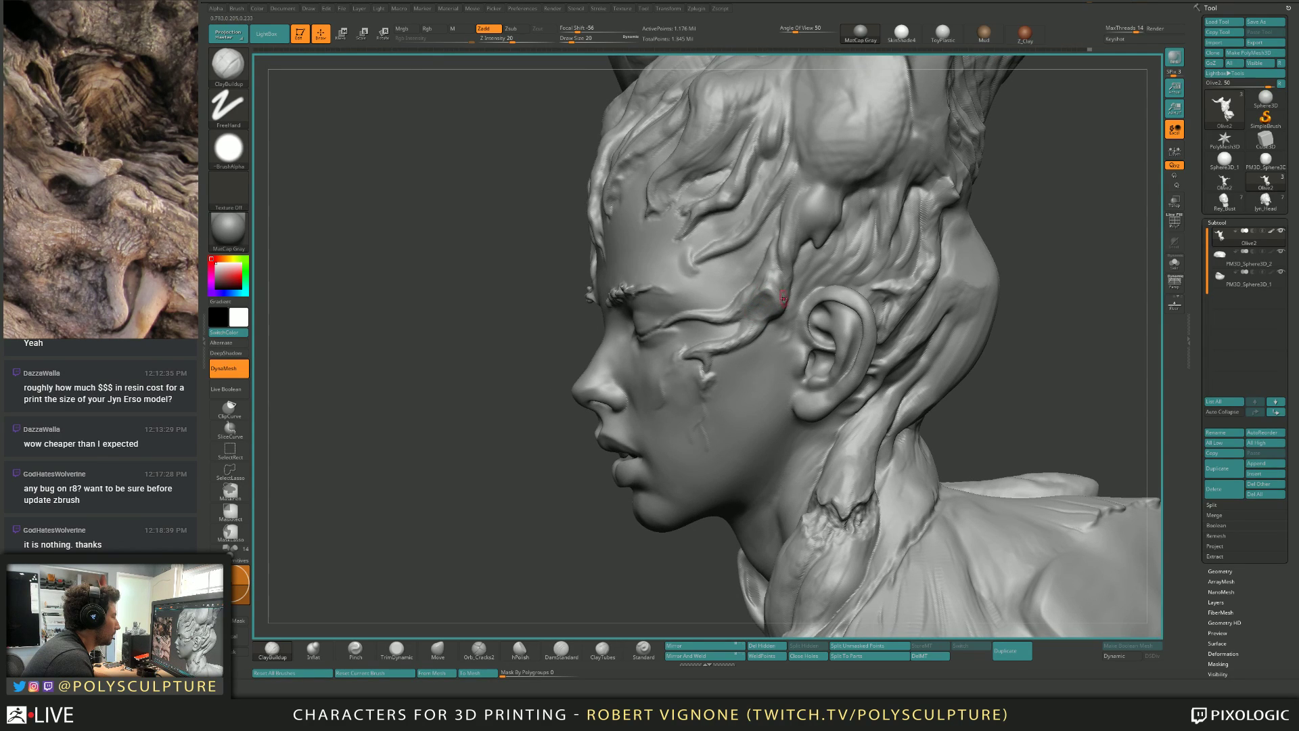
key("bracketleft")
mouse_move(783, 299)
right_mouse_down()
mouse_move(772, 261)
mouse_move(760, 289)
right_mouse_up()
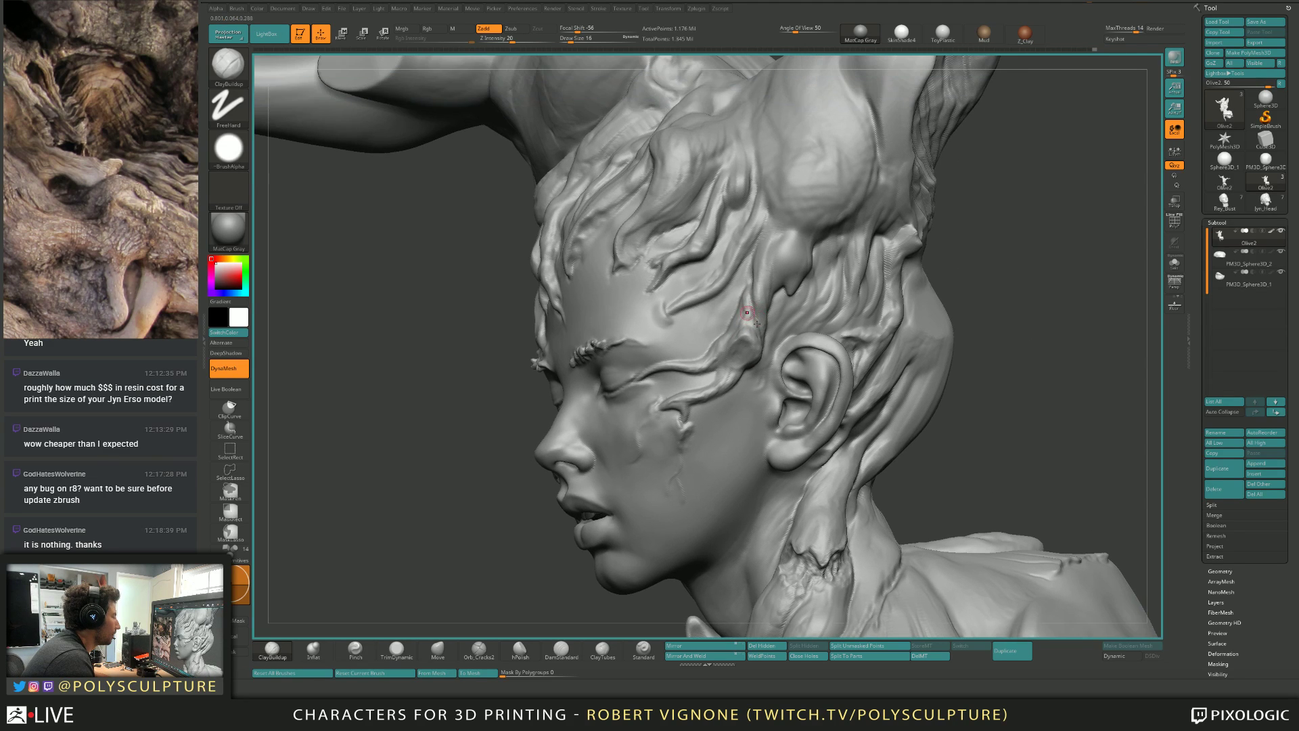
Refine the root running from the temple up toward the knot with ClayBuildup at draw size 11.
key("bracketleft")
key("bracketleft")
key("bracketleft")
key("bracketright")
key("bracketright")
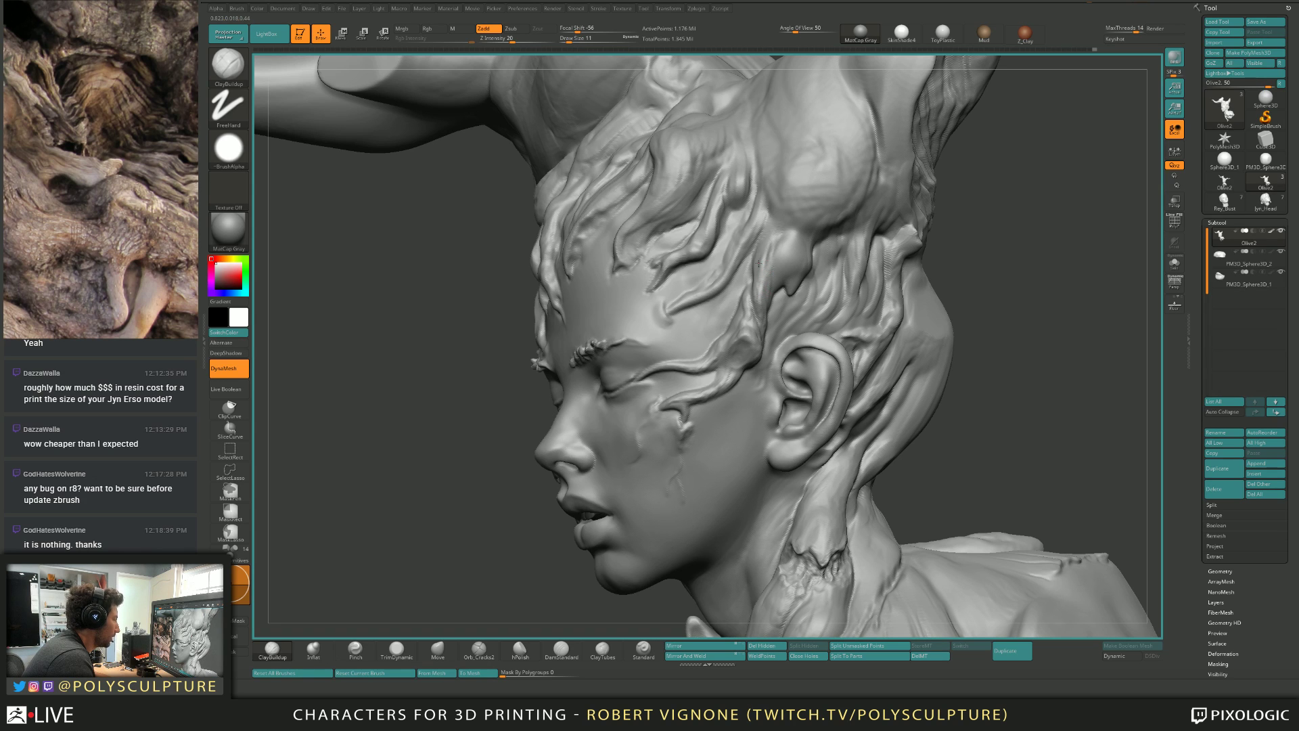
right_click_drag(769, 274, 783, 280)
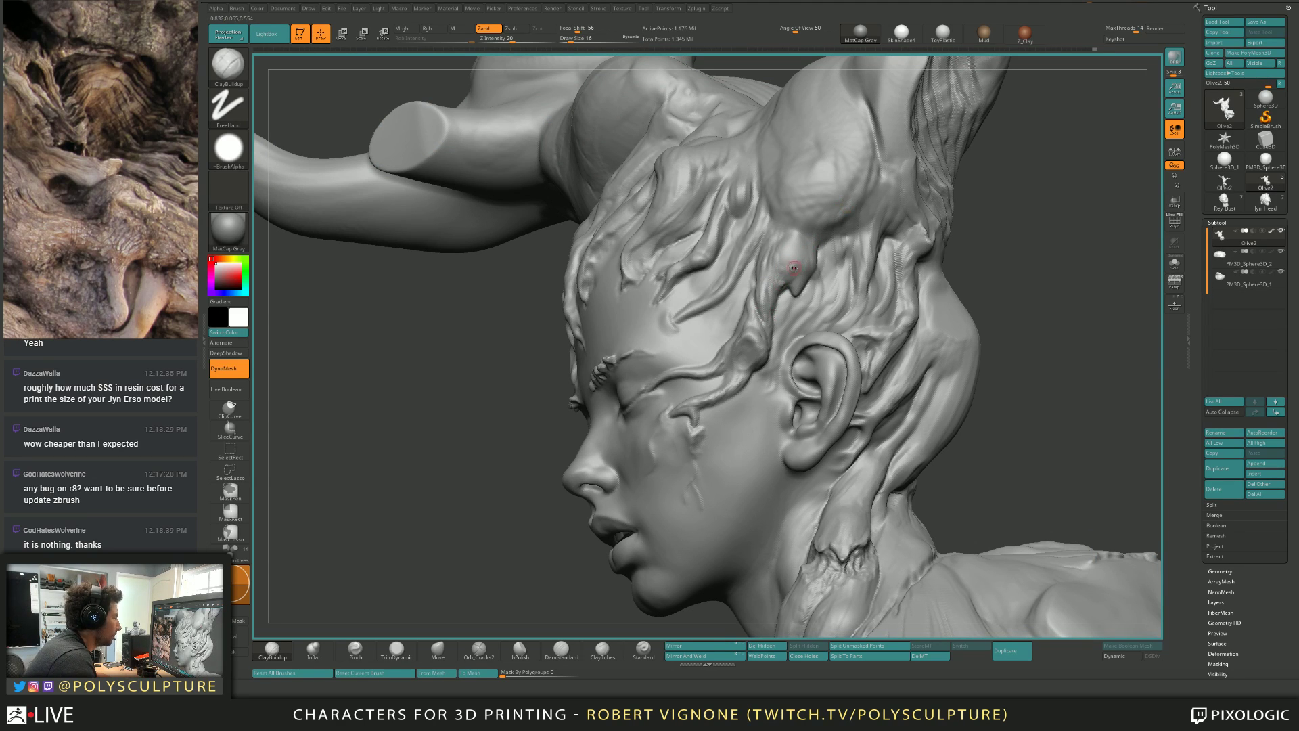
Shape the root knot above the ear, below the branch base, with ClayBuildup at draw sizes 31 and 25.
key("s")
left_click_drag(783, 260, 787, 260)
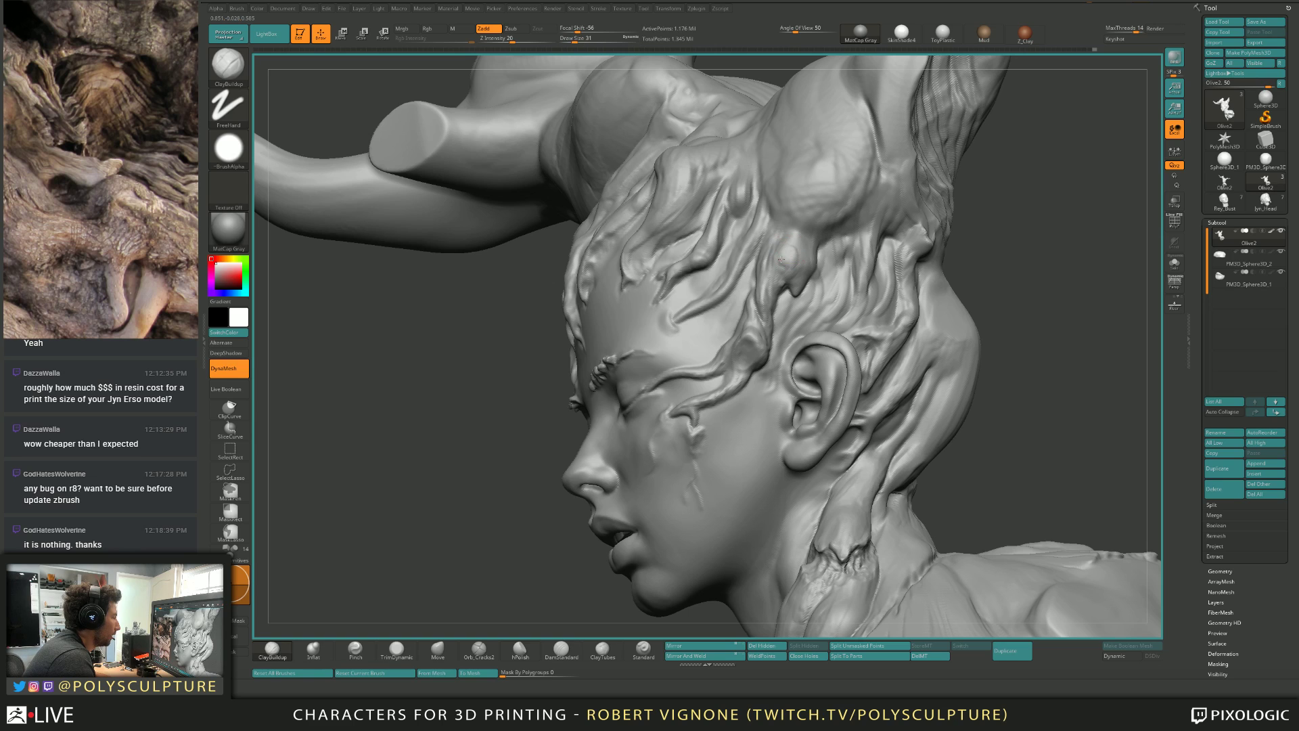
right_click_drag(800, 244, 771, 223)
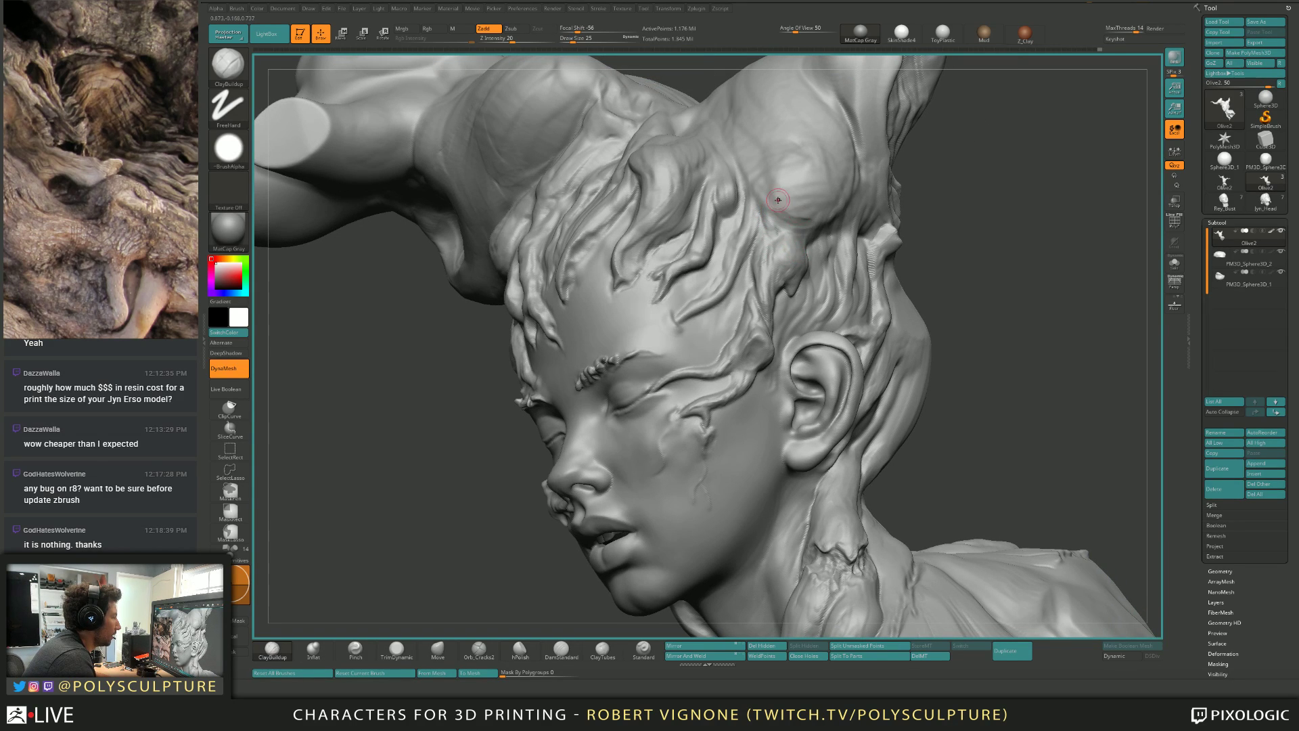
Build up the rounded bulge at the base of the side branch with ClayBuildup at draw sizes 49, 33 and 31.
key("s")
mouse_move(788, 217)
left_mouse_down()
mouse_move(785, 176)
mouse_move(771, 203)
mouse_move(812, 189)
left_mouse_up()
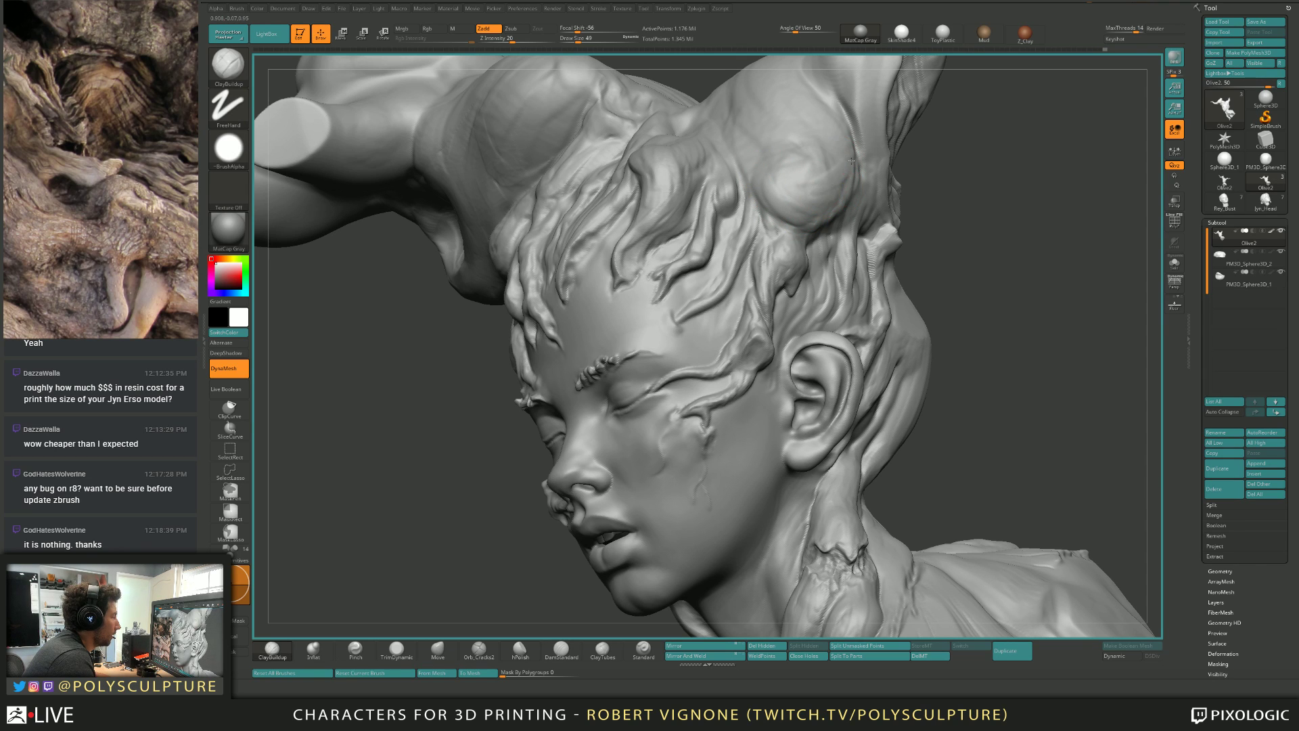
left_click_drag(852, 161, 832, 203)
mouse_move(822, 209)
right_mouse_down()
mouse_move(820, 145)
mouse_move(819, 271)
right_mouse_up()
mouse_move(818, 271)
right_mouse_down()
mouse_move(814, 196)
mouse_move(766, 224)
right_mouse_up()
key("bracketleft")
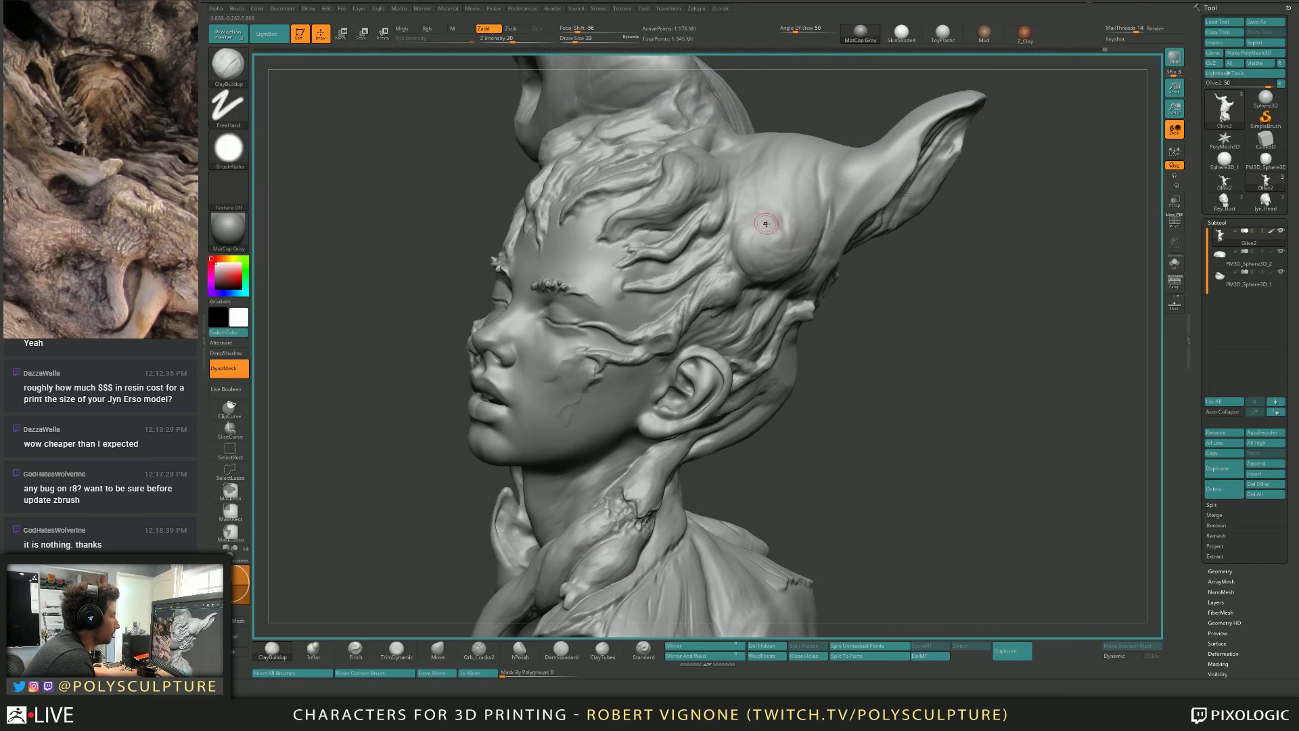
key("bracketleft")
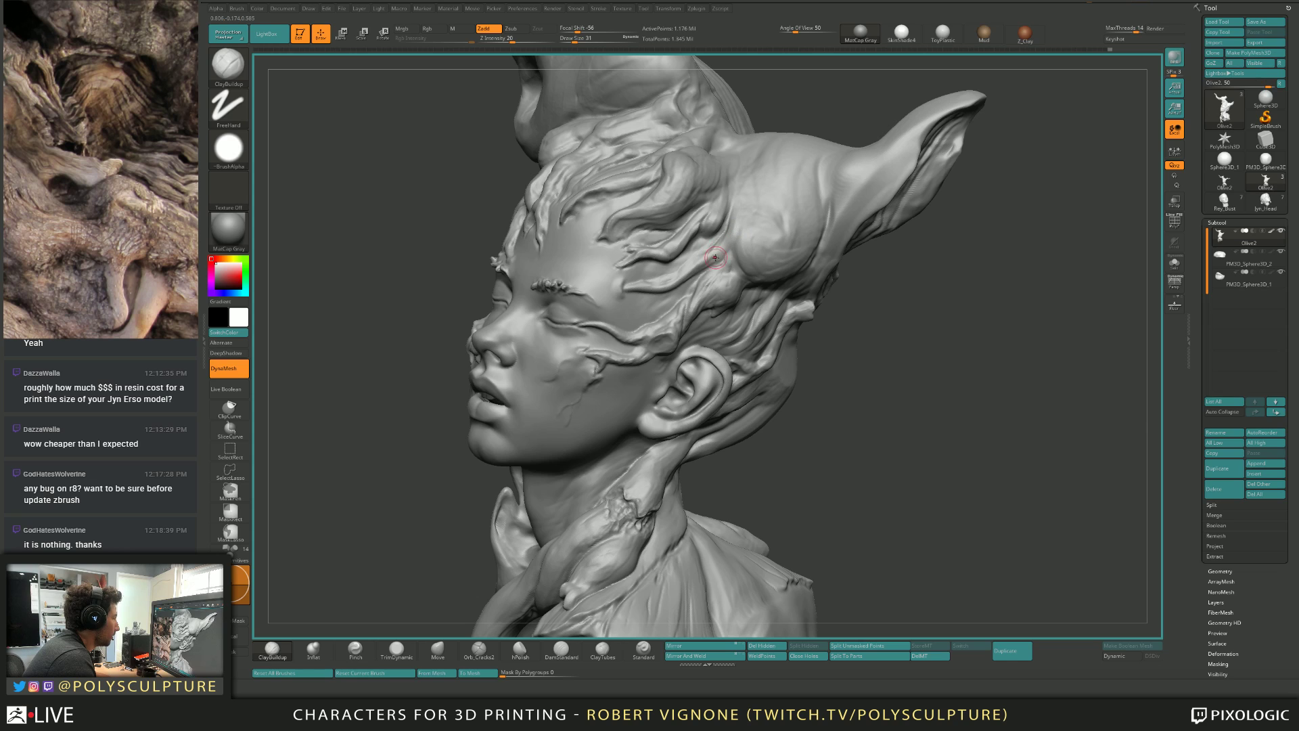
Blend the front of the branch base into the roots along the side of the head with ClayBuildup at draw size 29.
right_click_drag(733, 224, 739, 211)
key("bracketright")
key("bracketright")
key("bracketright")
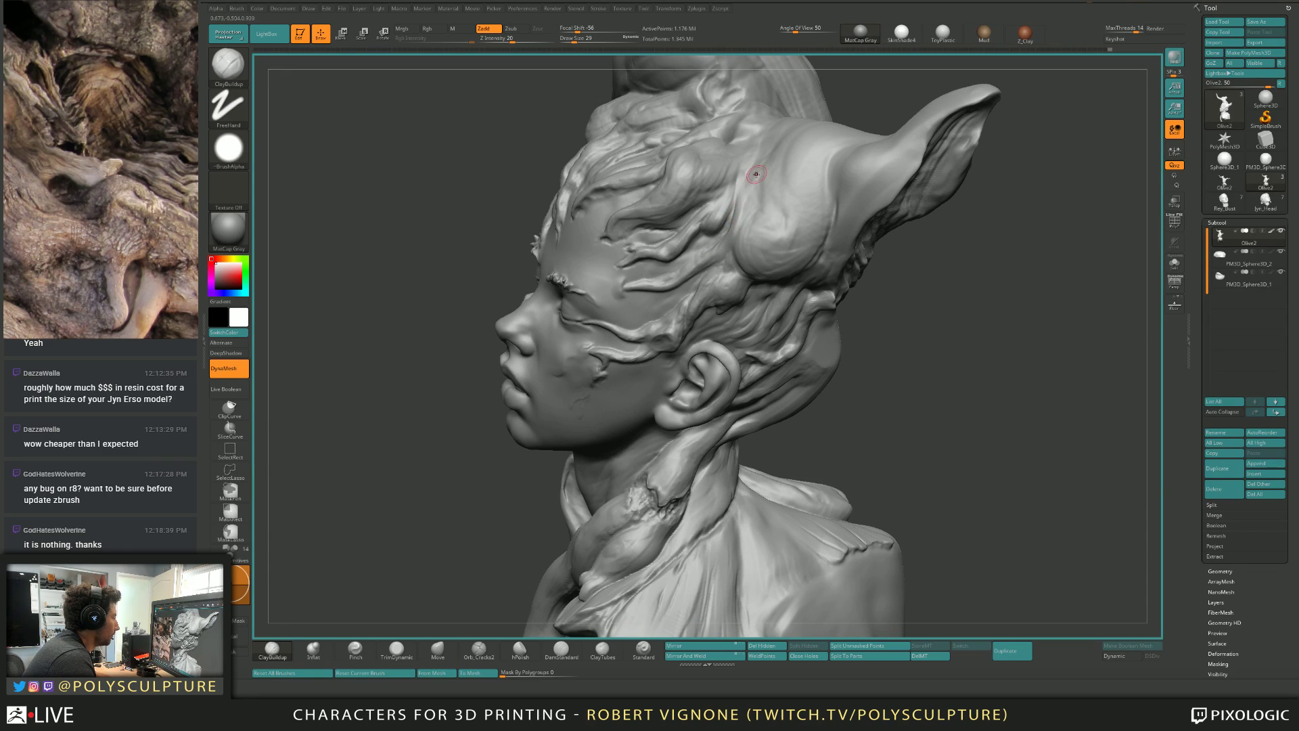
key("bracketleft")
key("bracketleft")
key("bracketleft")
right_click_drag(763, 138, 778, 230)
Thicken the upper end of the root above the temple with ClayBuildup at draw sizes 37 and 22.
key("s")
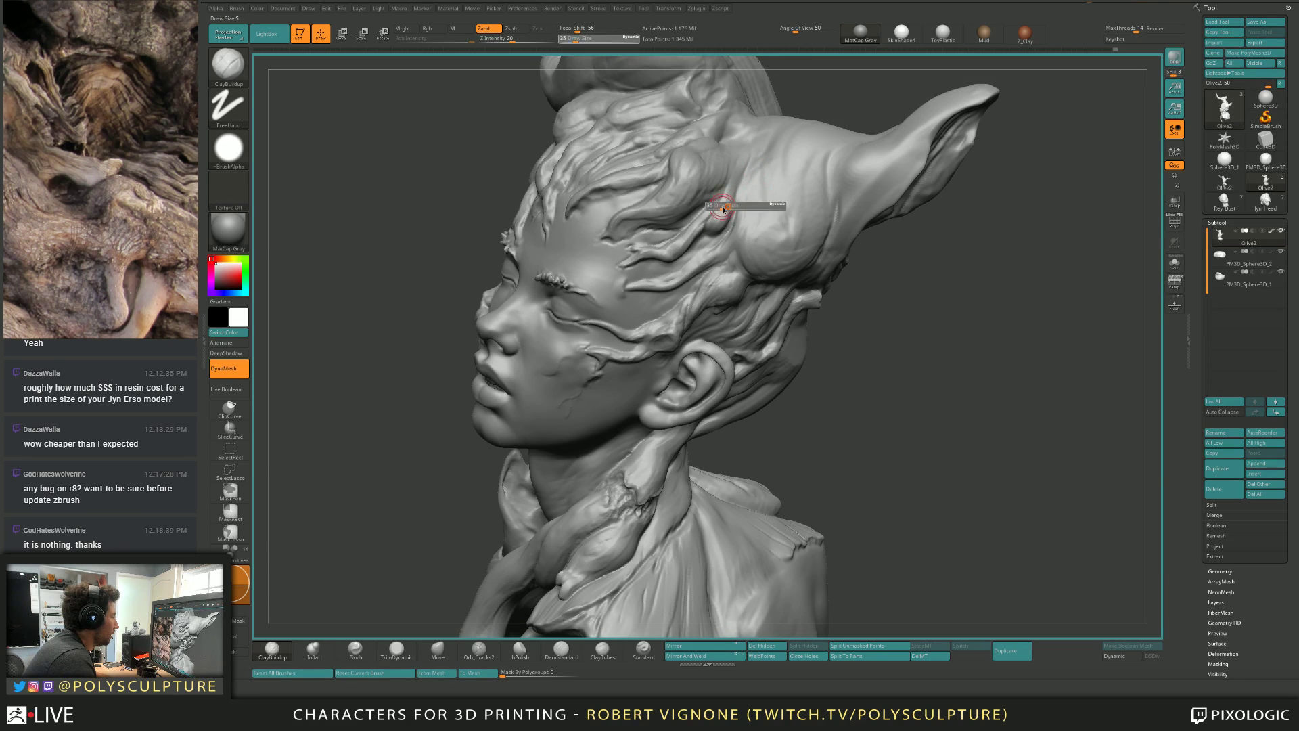
left_click_drag(722, 209, 712, 213)
right_click_drag(728, 196, 737, 231)
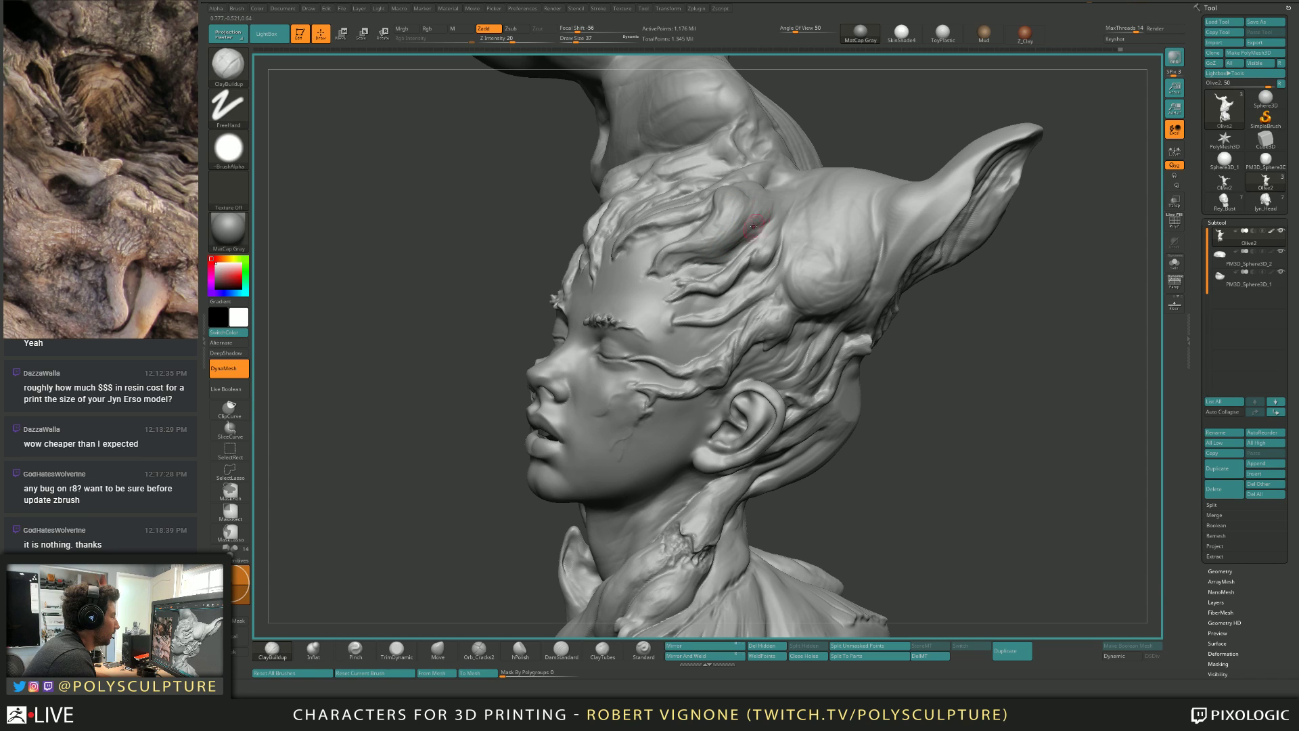
right_click_drag(766, 209, 761, 217)
key("s")
left_click_drag(760, 217, 754, 216)
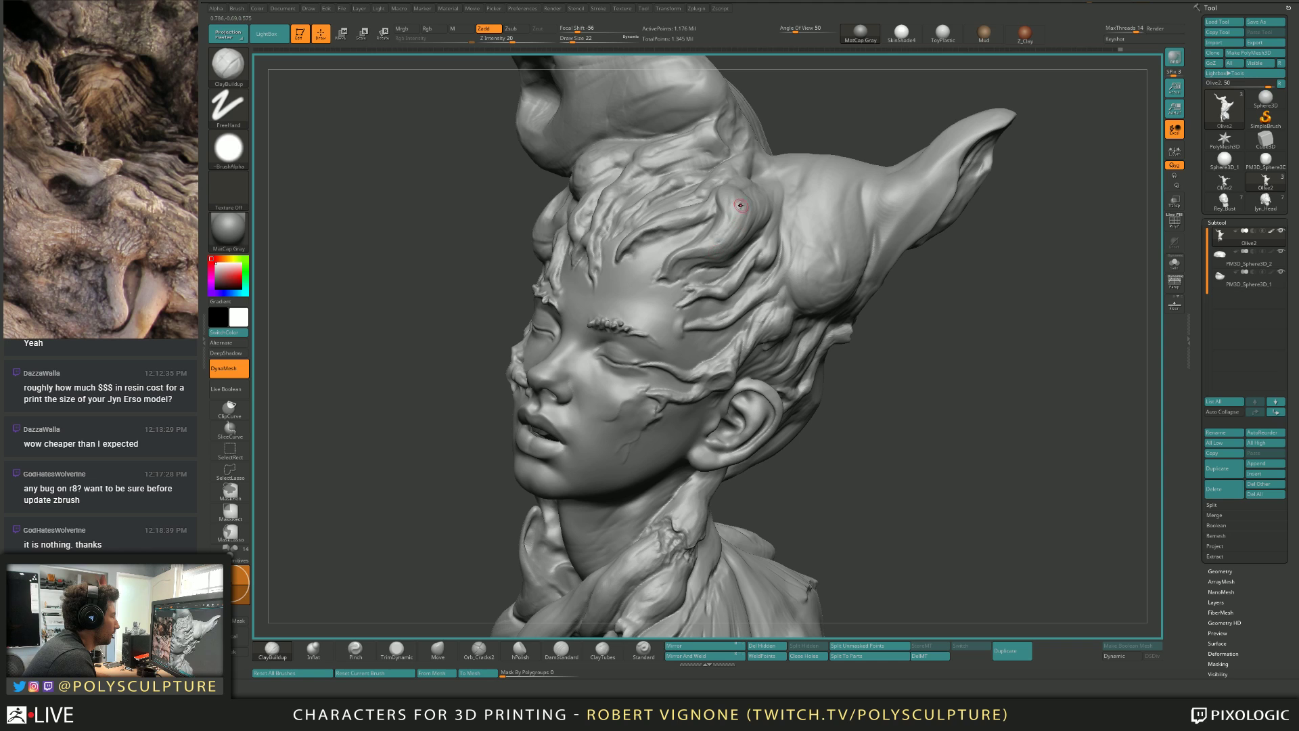
Sculpt a swirling knot on the root end in front of the branch base with ClayBuildup at draw sizes 27 and 33.
mouse_move(734, 220)
right_mouse_down()
mouse_move(719, 241)
mouse_move(783, 191)
mouse_move(761, 186)
mouse_move(770, 215)
right_mouse_up()
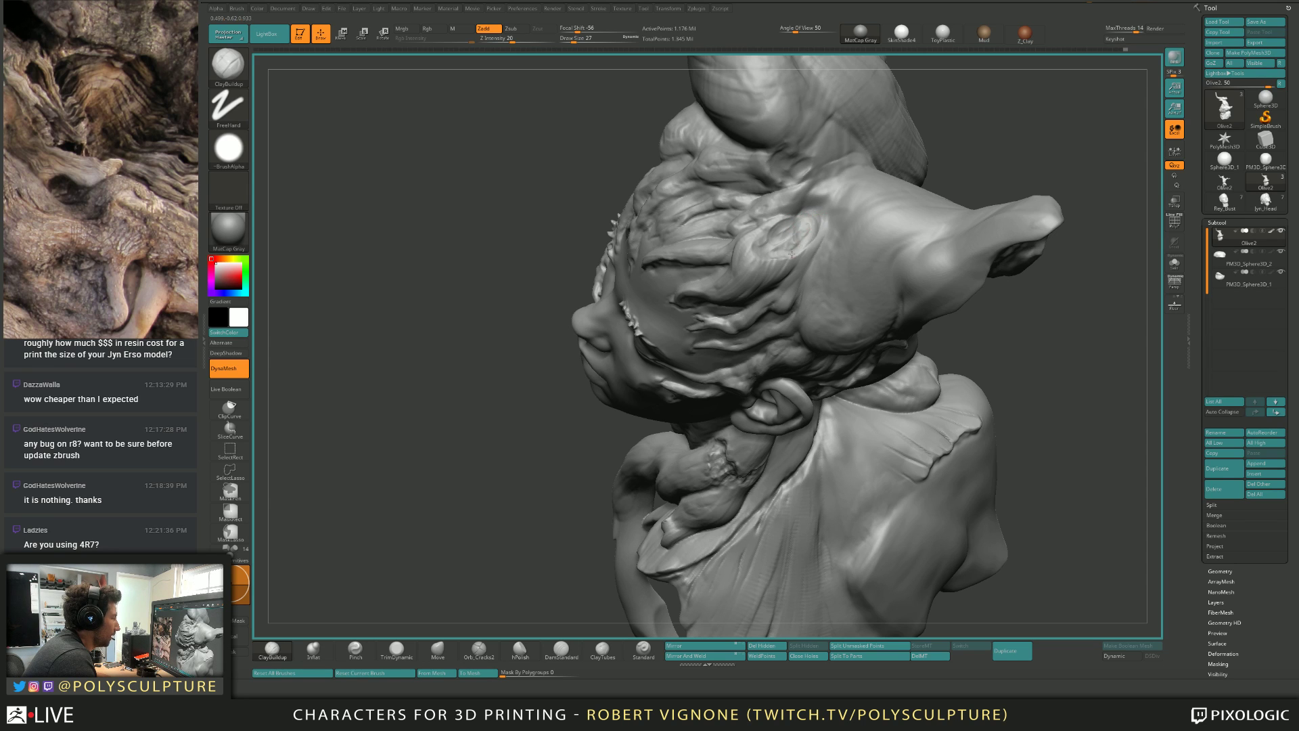
left_click_drag(811, 222, 793, 237)
mouse_move(784, 234)
right_mouse_down()
mouse_move(809, 223)
mouse_move(824, 245)
right_mouse_up()
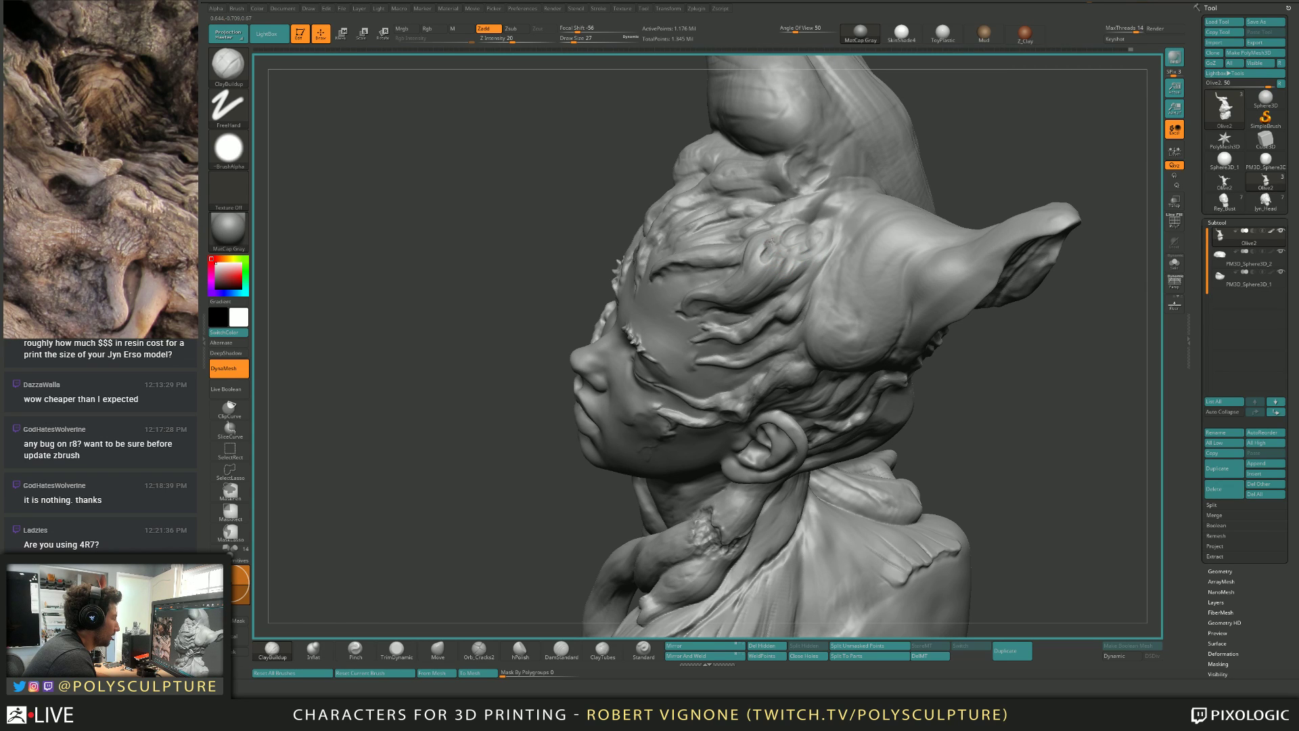
mouse_move(759, 238)
right_mouse_down()
mouse_move(774, 232)
mouse_move(754, 233)
right_mouse_up()
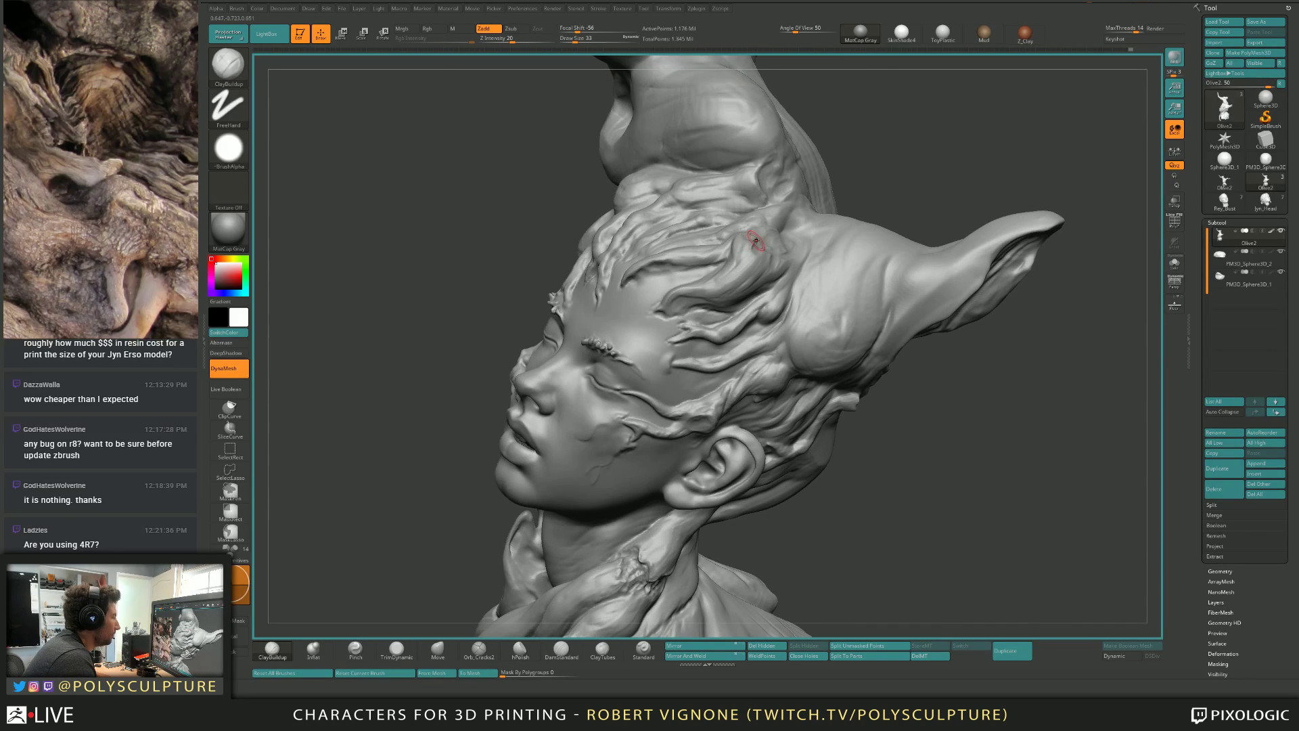
Adjust the form of the root end beside the branch base with the Move brush at draw size 33.
key("b")
key("m")
key("v")
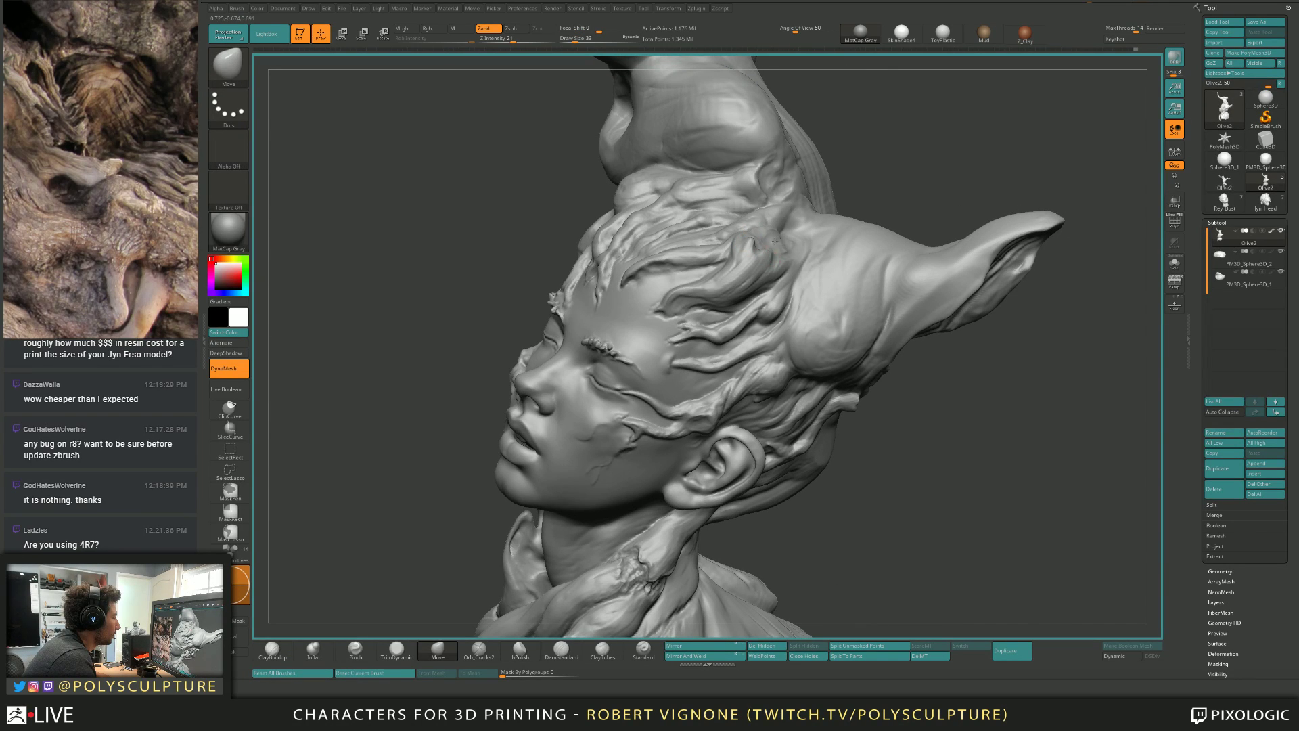
mouse_move(785, 238)
left_mouse_down("shift")
mouse_move(773, 206)
mouse_move(780, 217)
left_mouse_up("shift")
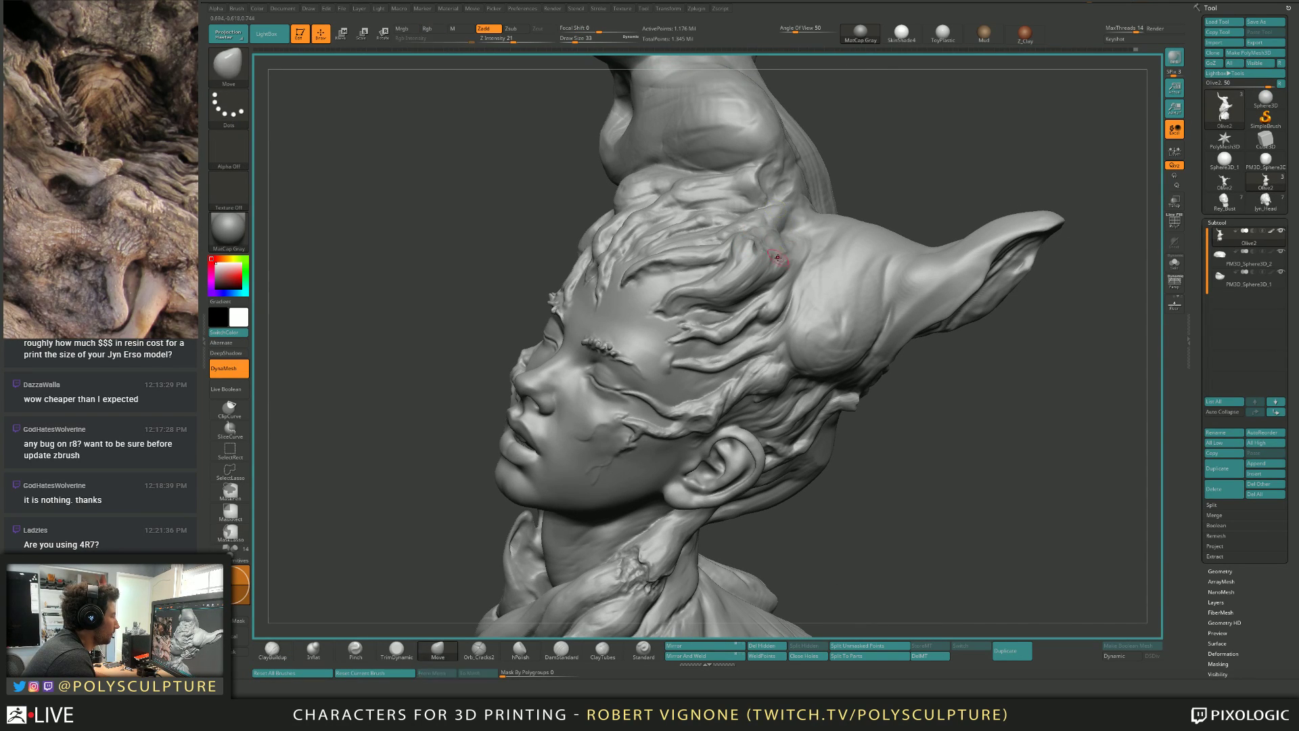
Refine the surface of the knot in front of the branch base with ClayBuildup at draw size 23.
mouse_move(776, 258)
right_mouse_down("ctrl")
mouse_move(780, 279)
mouse_move(748, 255)
right_mouse_up("ctrl")
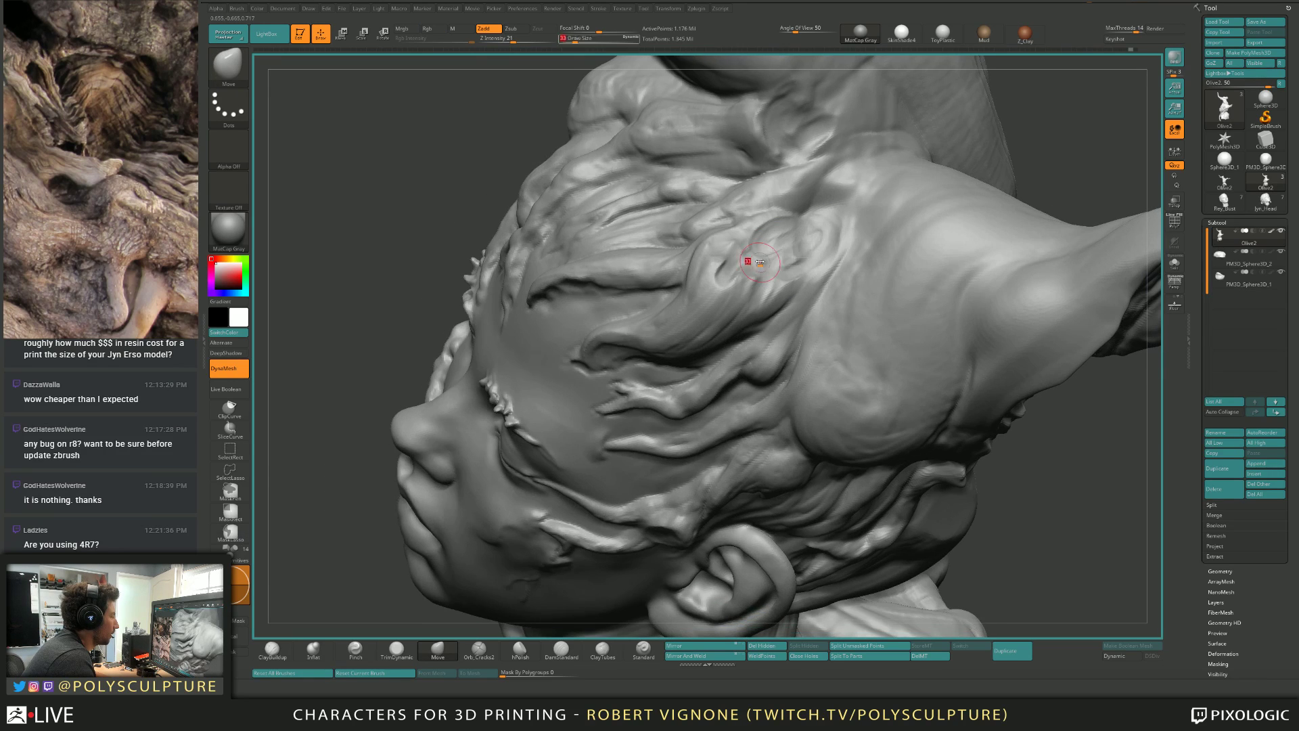
key("[")
key("b")
key("c")
key("b")
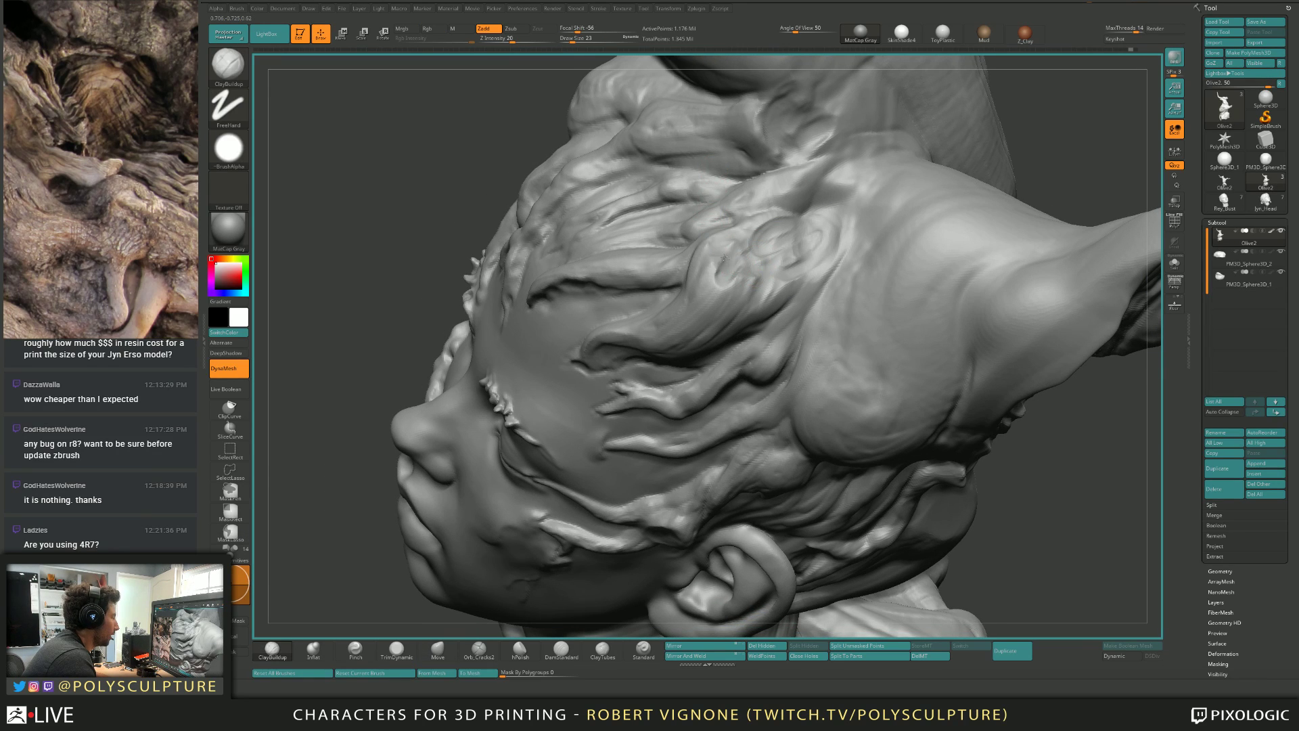
right_click_drag(781, 278, 704, 260)
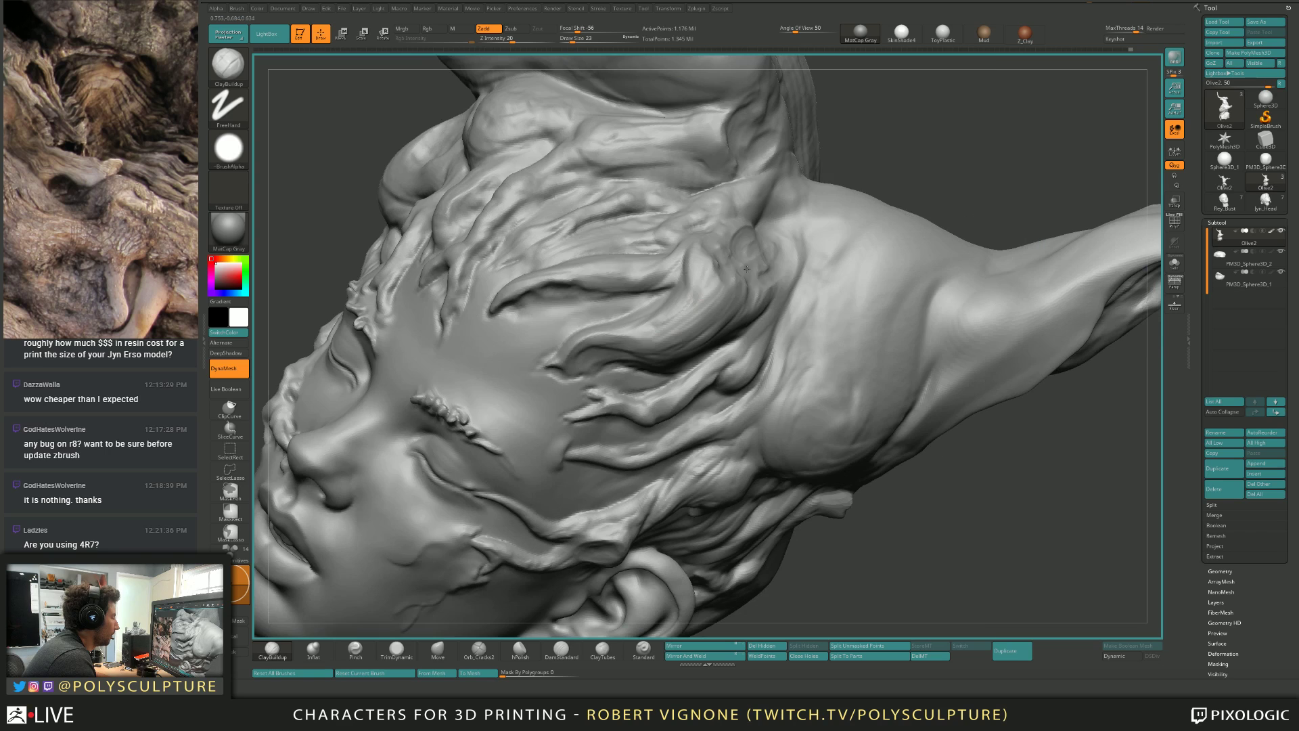
Pull the root end above the temple outward into a pointed, broken stub with the Move brush at draw sizes 37 and 31.
key("b")
key("m")
key("v")
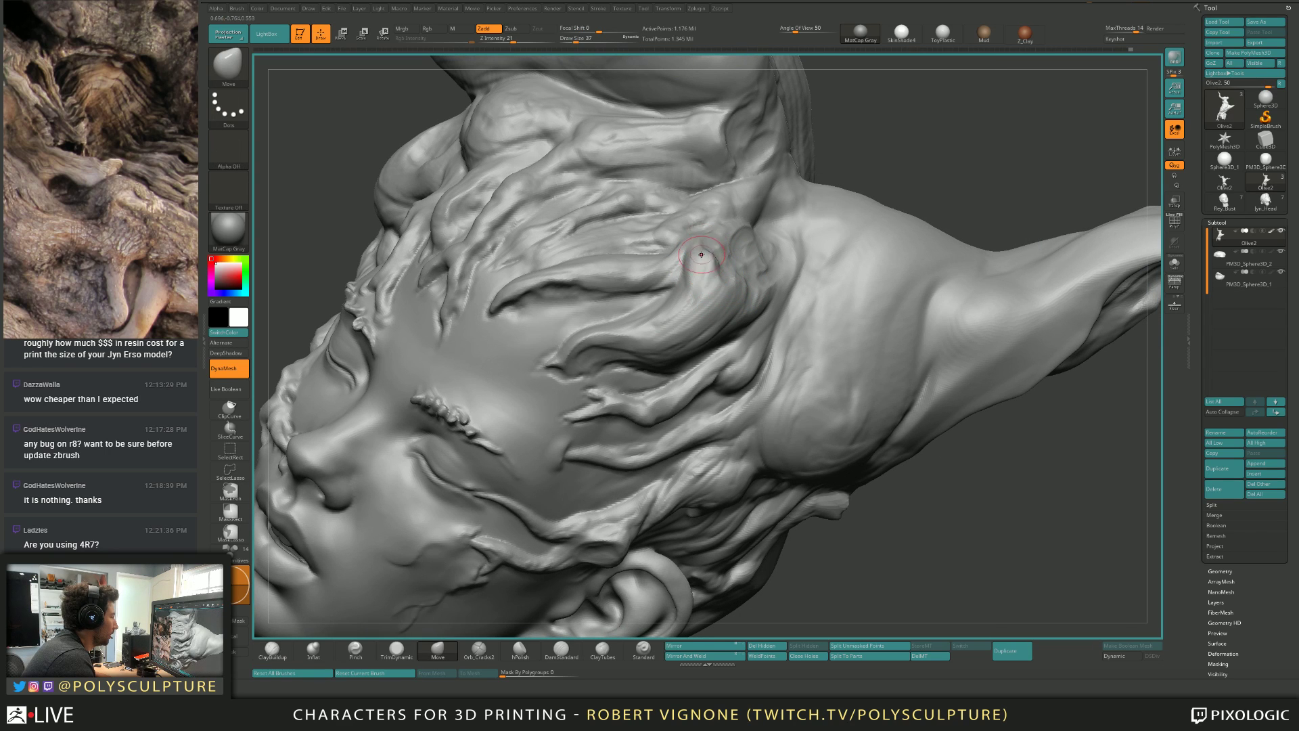
left_click_drag(701, 254, 729, 271)
mouse_move(742, 271)
right_mouse_down()
mouse_move(763, 296)
mouse_move(757, 280)
mouse_move(702, 260)
mouse_move(707, 291)
mouse_move(723, 298)
mouse_move(697, 265)
mouse_move(764, 292)
right_mouse_up()
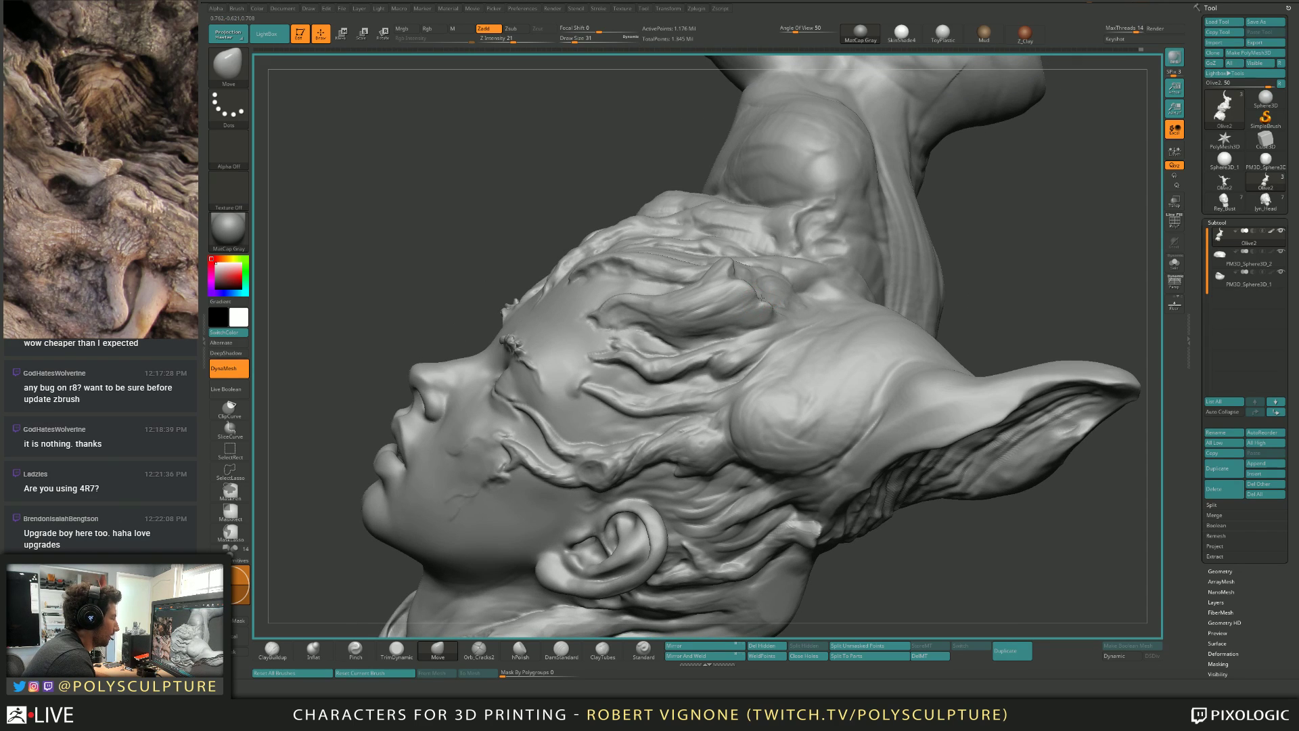
Build up the area around the raised root stub and its join to the scalp with ClayBuildup at draw size 31.
key("b")
key("c")
key("b")
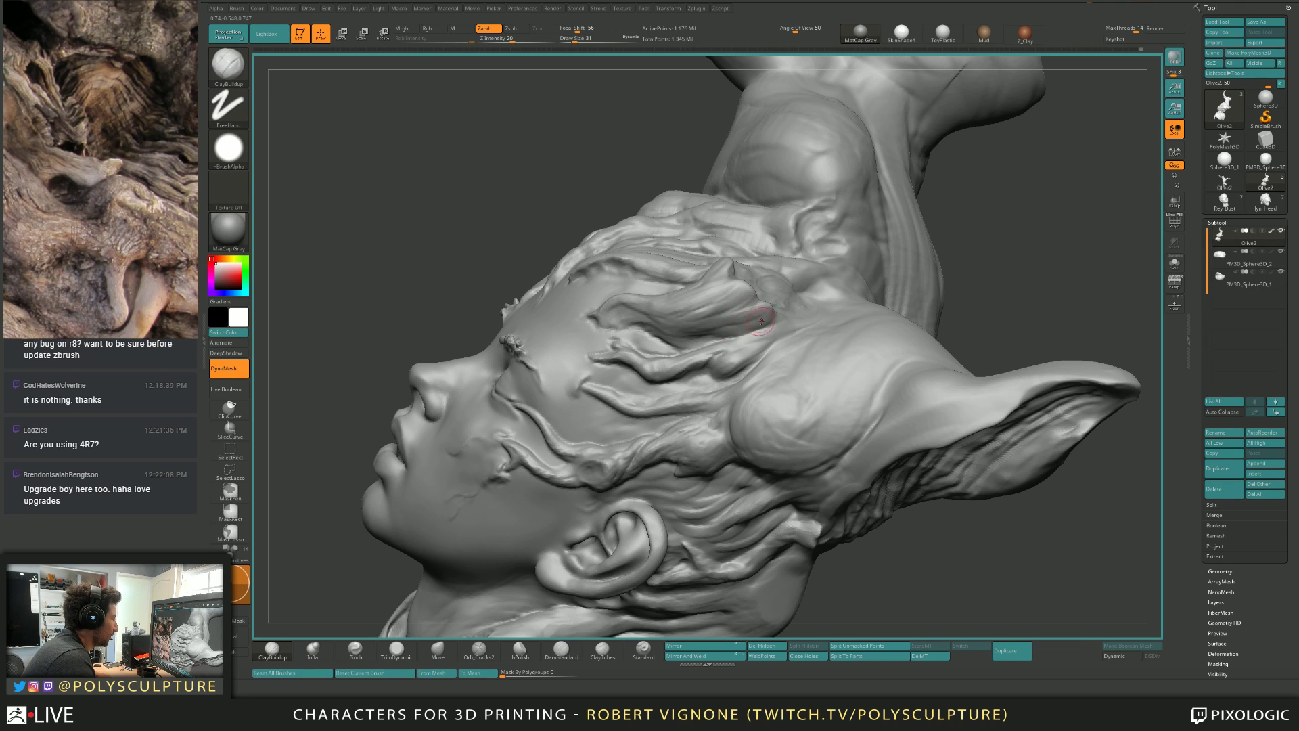
mouse_move(689, 340)
right_mouse_down()
mouse_move(744, 271)
mouse_move(707, 278)
right_mouse_up()
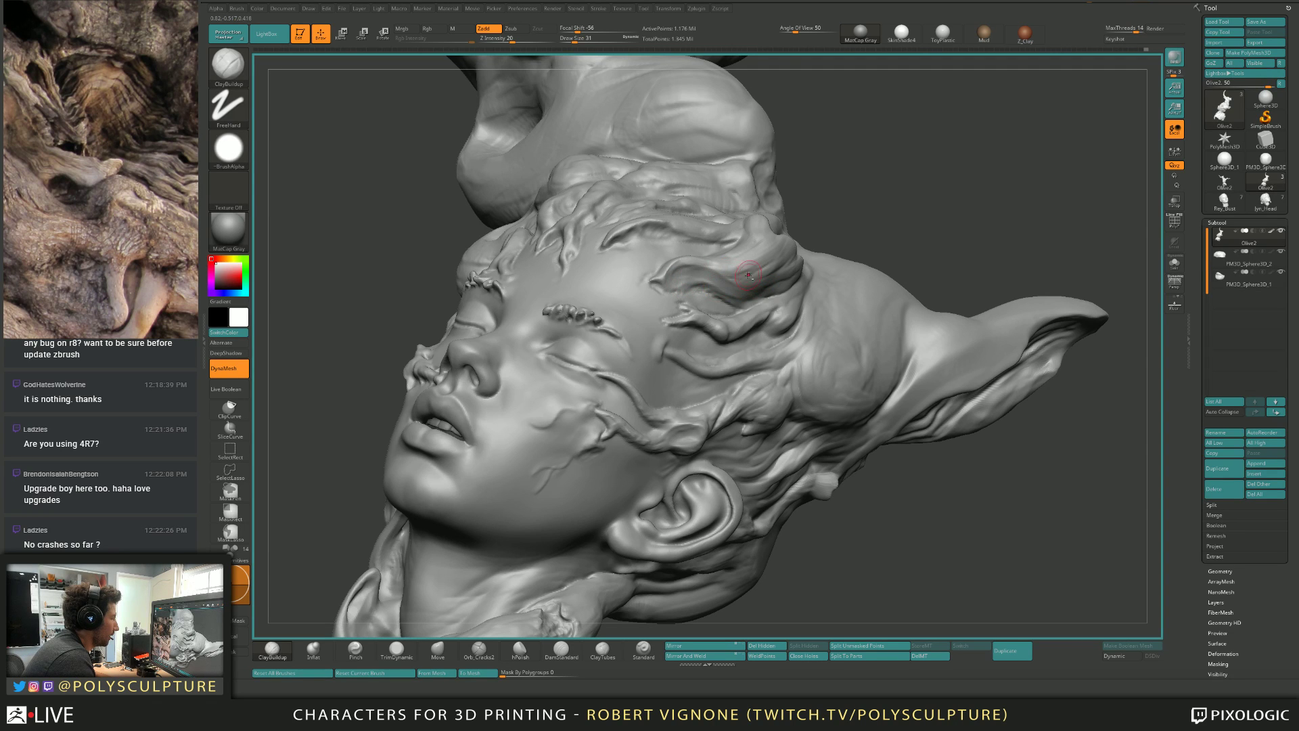
mouse_move(748, 274)
right_mouse_down()
mouse_move(724, 282)
mouse_move(753, 264)
mouse_move(715, 245)
right_mouse_up()
Shape the outer edge of the raised root stub with ClayBuildup at draw size 27.
key("[")
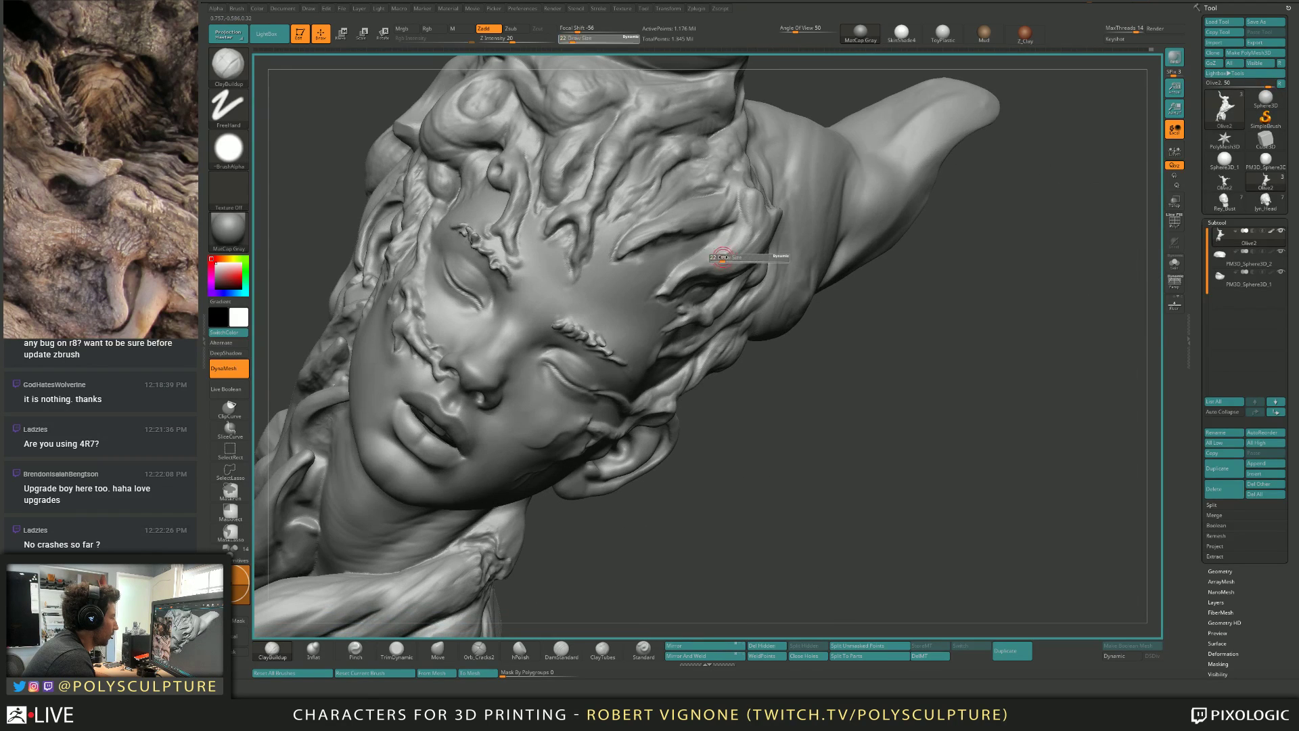
key("]")
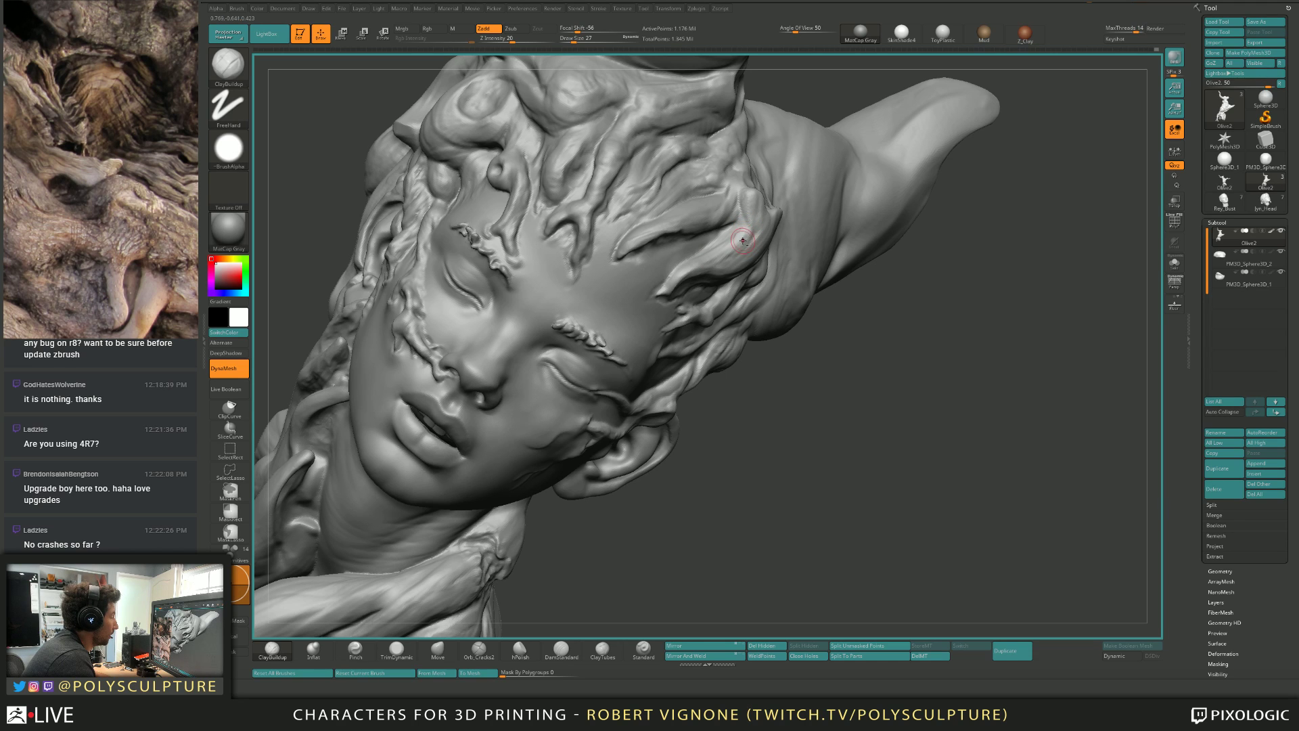
right_click_drag(750, 228, 727, 244)
left_click_drag(748, 234, 727, 252)
mouse_move(751, 229)
right_mouse_down()
mouse_move(714, 251)
mouse_move(763, 213)
right_mouse_up()
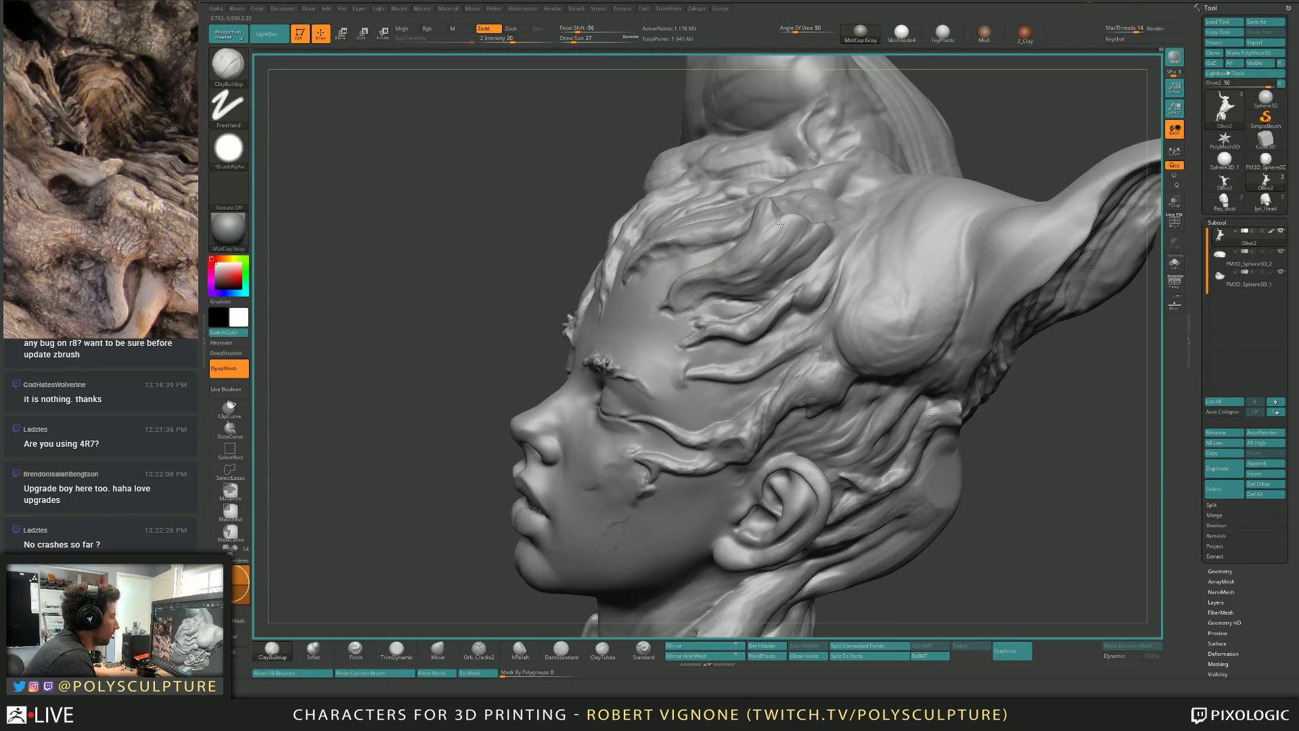
Detail the ridges and gaps of the roots leading into the raised stub with ClayBuildup at draw sizes 11 to 23.
right_click_drag(737, 258, 673, 292)
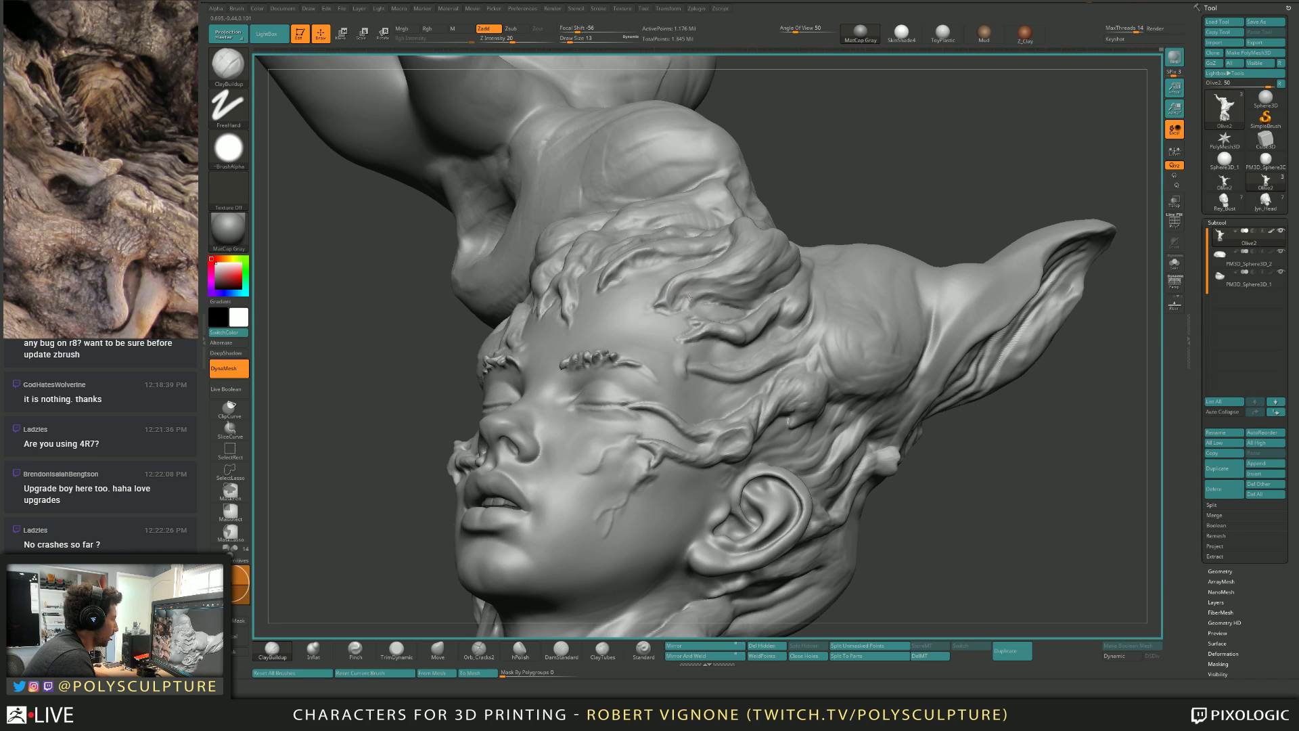
mouse_move(696, 295)
right_mouse_down()
mouse_move(686, 302)
mouse_move(709, 277)
mouse_move(717, 292)
right_mouse_up()
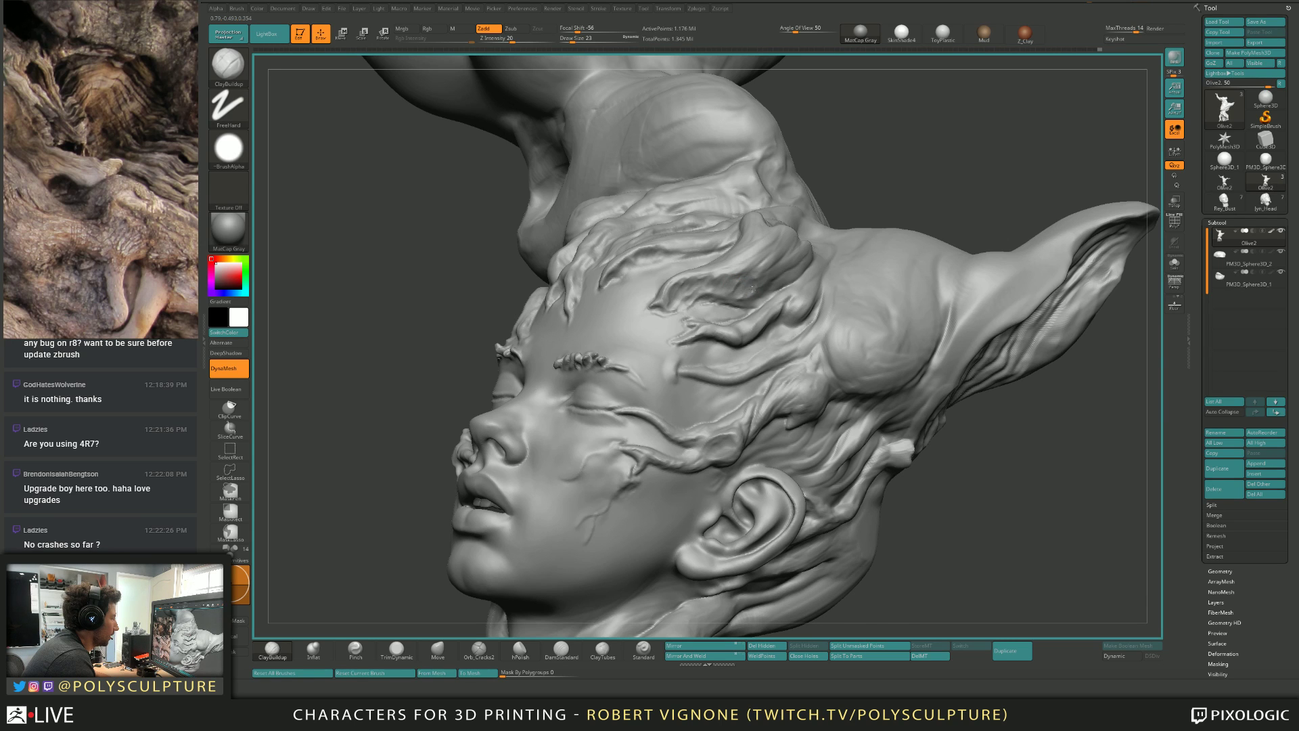
right_click_drag(751, 288, 688, 280)
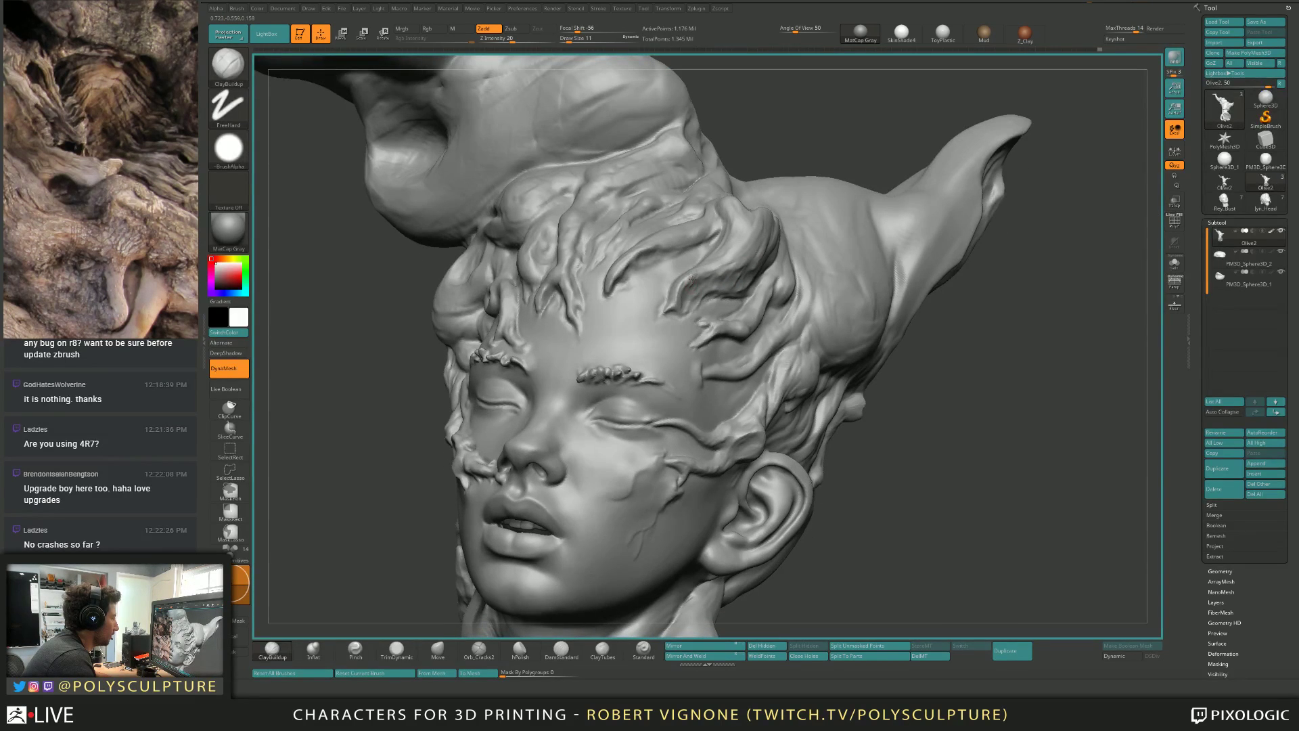
key("s")
left_click_drag(702, 274, 704, 273)
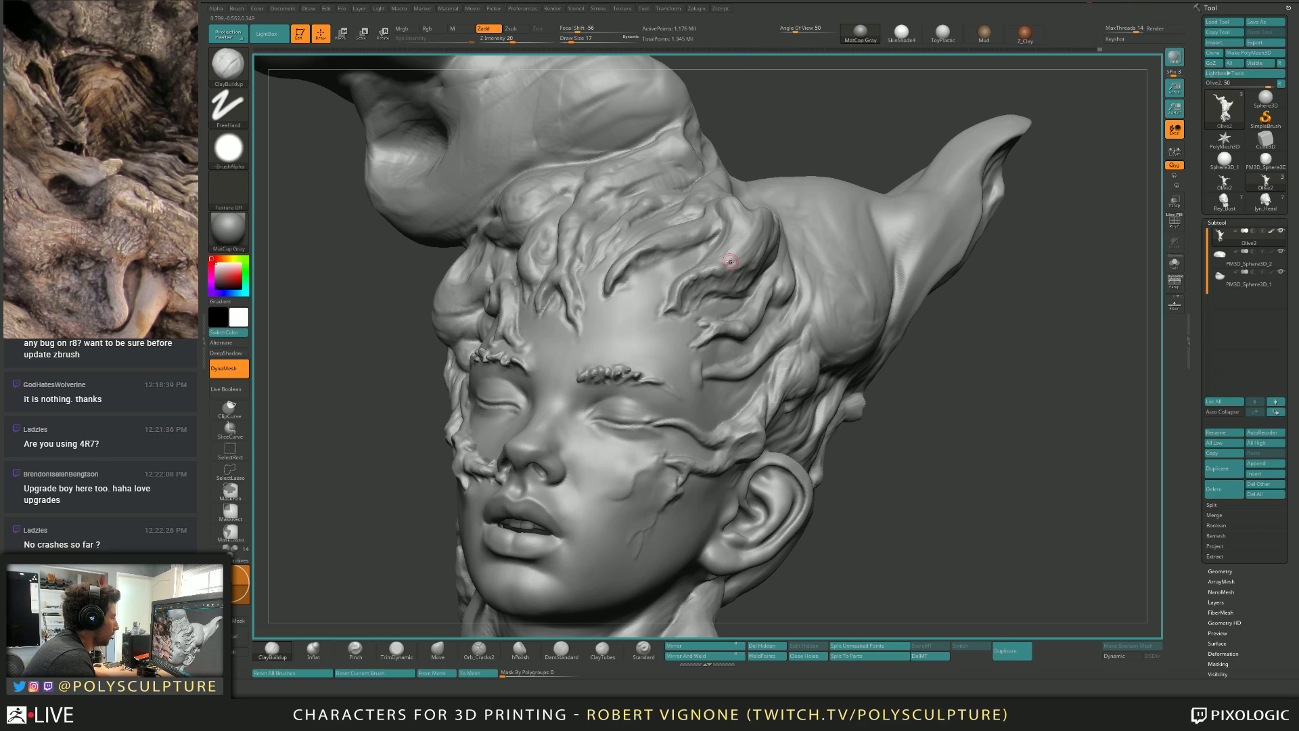
right_click_drag(730, 261, 727, 267)
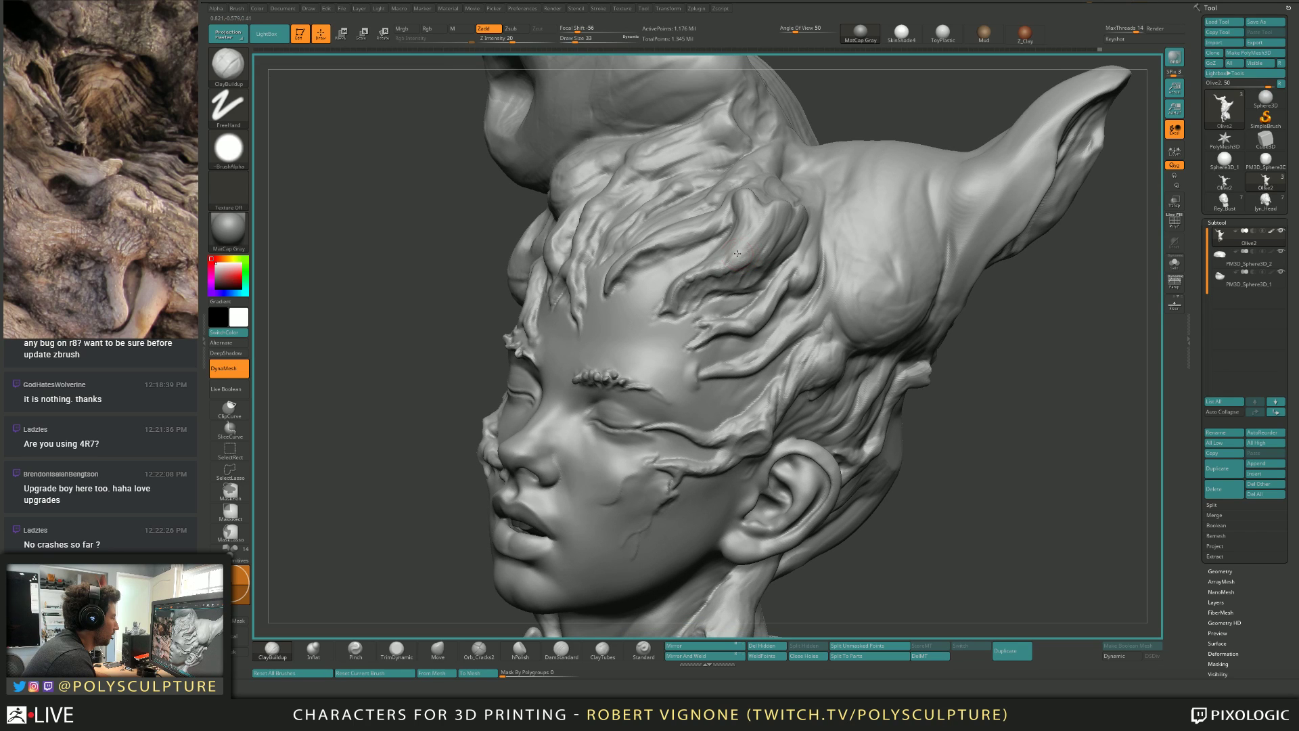
Flatten the planes of the raised root stub with TrimDynamic at draw sizes 33 and 31.
key("4")
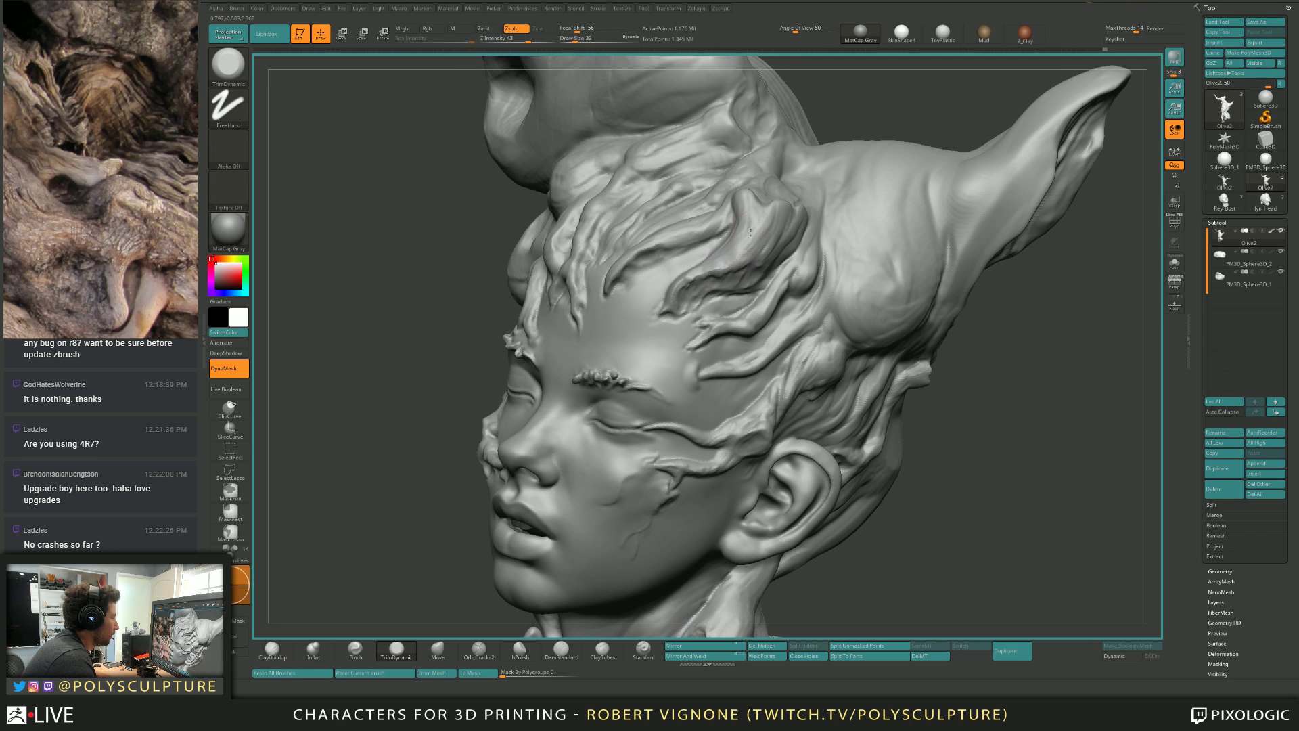
mouse_move(749, 232)
right_mouse_down()
mouse_move(739, 251)
mouse_move(750, 262)
mouse_move(739, 235)
right_mouse_up()
key("bracketright")
key("bracketright")
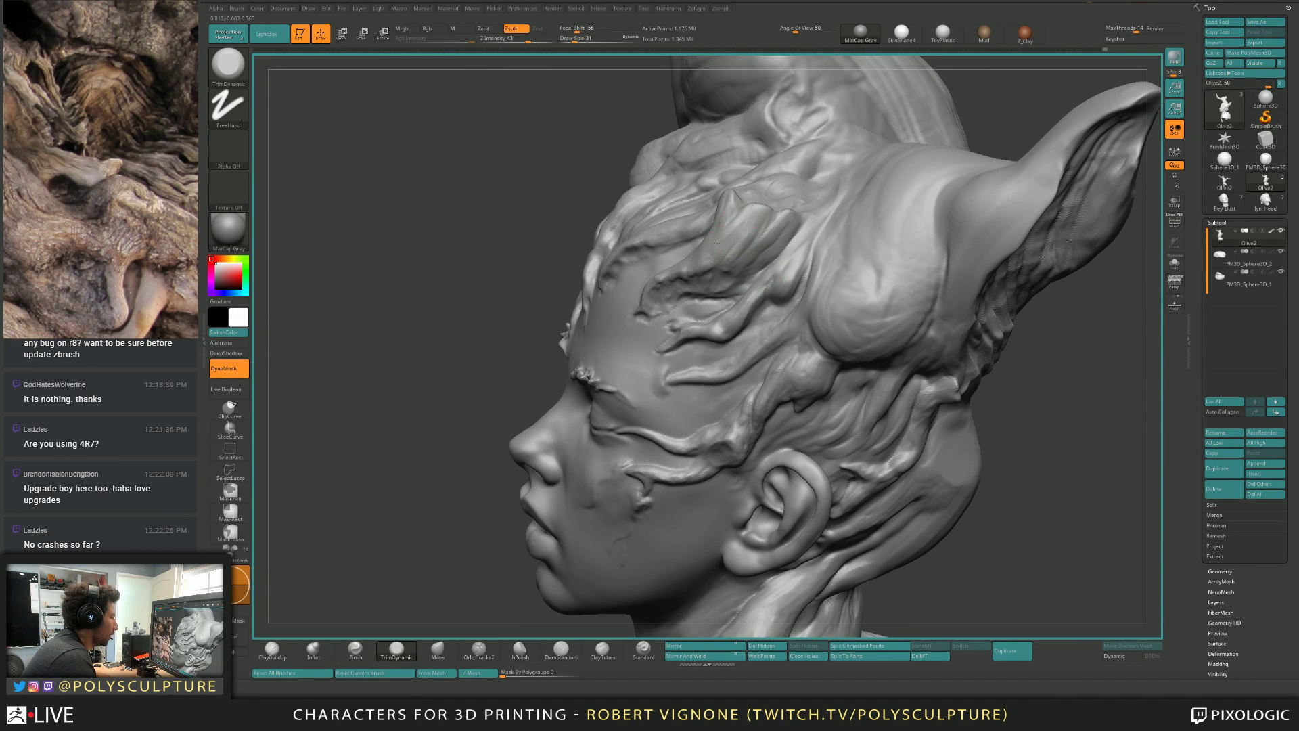
mouse_move(734, 228)
right_mouse_down()
mouse_move(720, 241)
mouse_move(753, 218)
mouse_move(758, 249)
mouse_move(647, 253)
right_mouse_up()
Sharpen the broken edge of the raised root stub with Orb_Cracks2 and a small ClayBuildup brush.
key("space")
key("2")
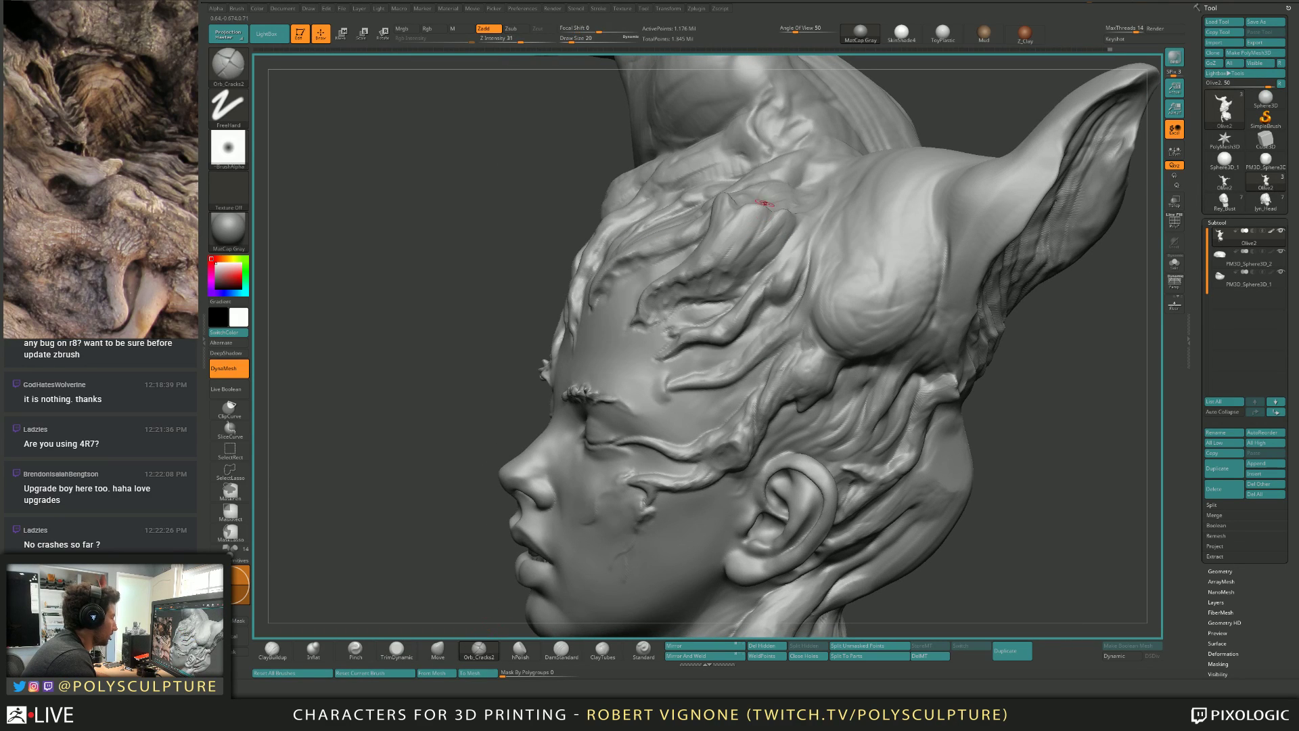
key("1")
right_click_drag(710, 218, 778, 227)
key("s")
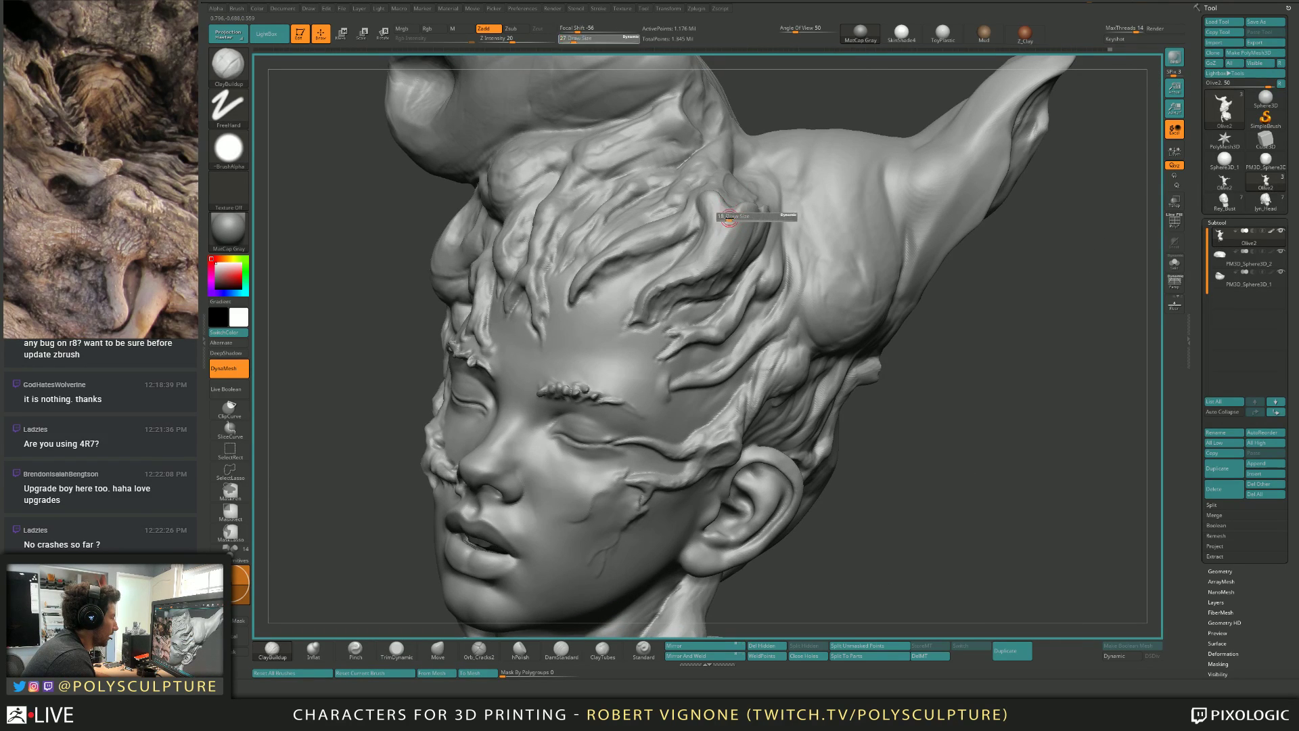
left_click_drag(732, 215, 729, 215)
Carve several long parallel grooves down the front of the branch base with Orb_Cracks2 at draw size 35.
left_click(478, 651)
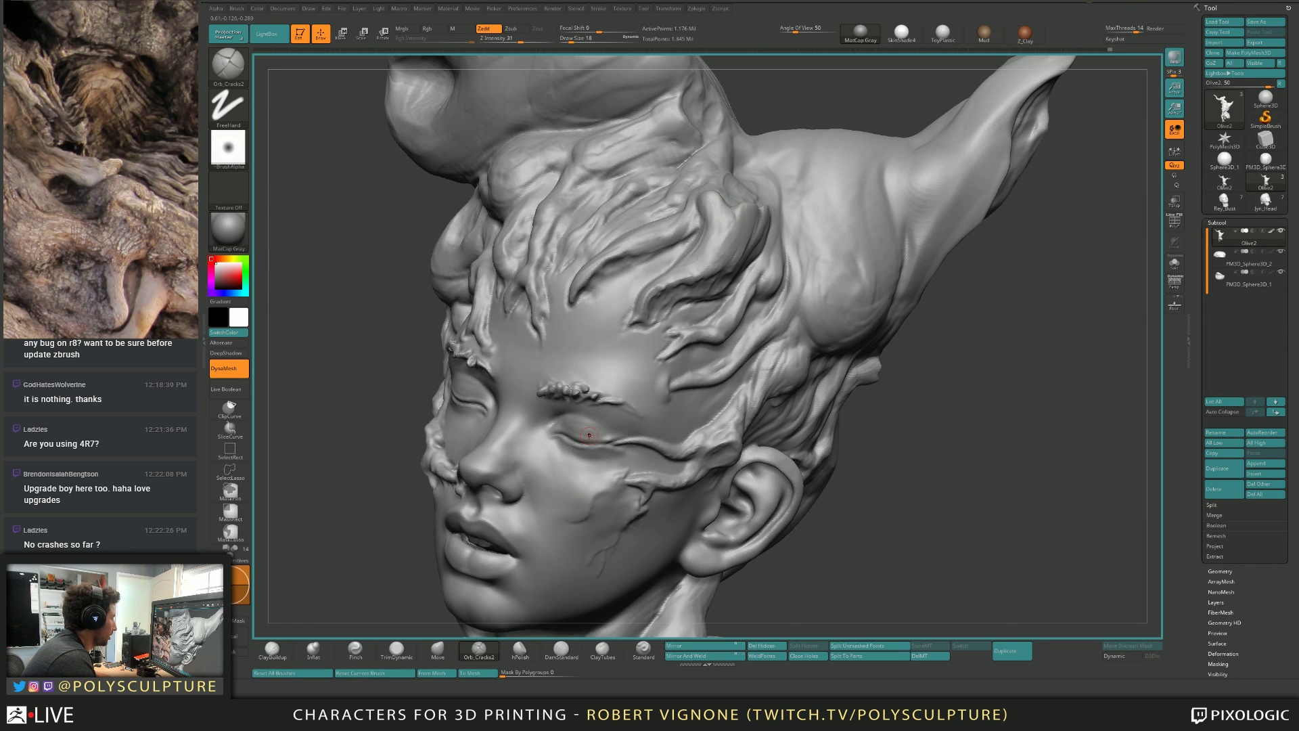
right_click_drag(703, 284, 728, 243)
key("s")
left_click_drag(728, 242, 733, 242)
left_click_drag(823, 142, 831, 239)
left_click_drag(844, 140, 853, 238)
mouse_move(867, 135)
left_mouse_down()
mouse_move(876, 210)
mouse_move(905, 228)
left_mouse_up()
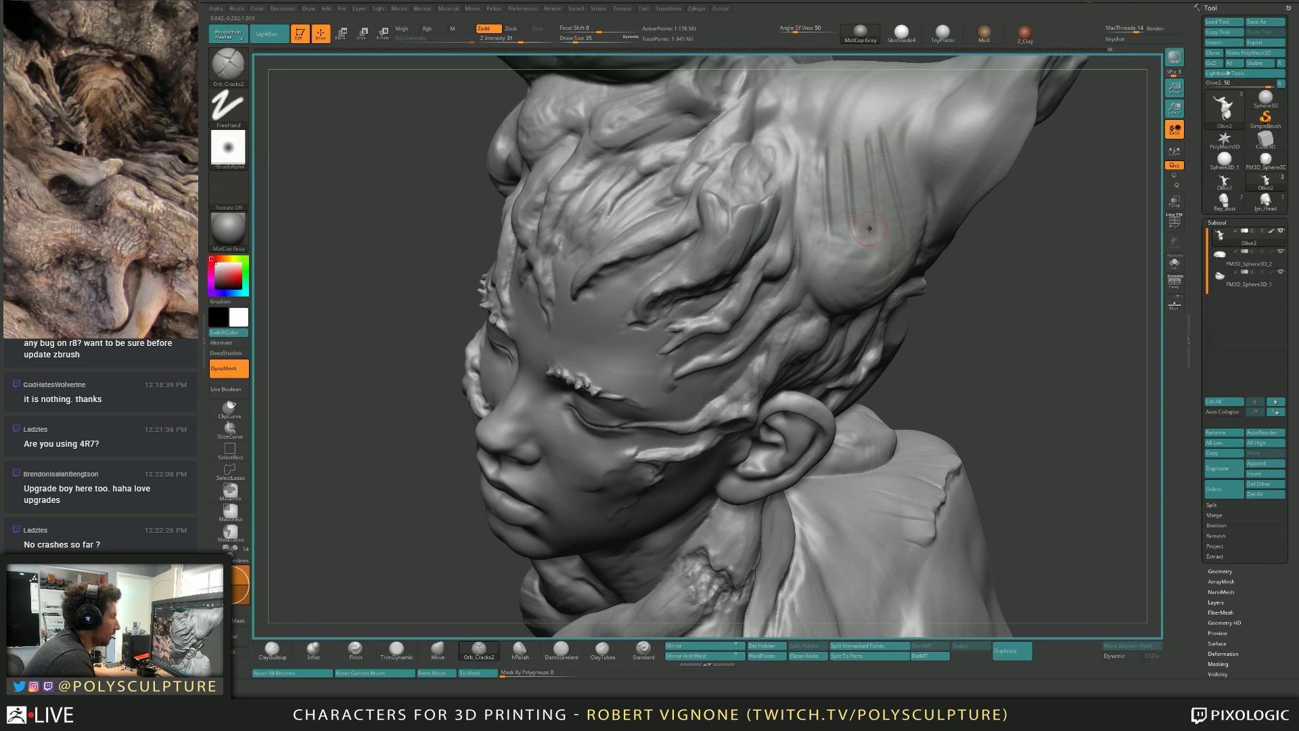
right_click_drag(870, 229, 834, 266)
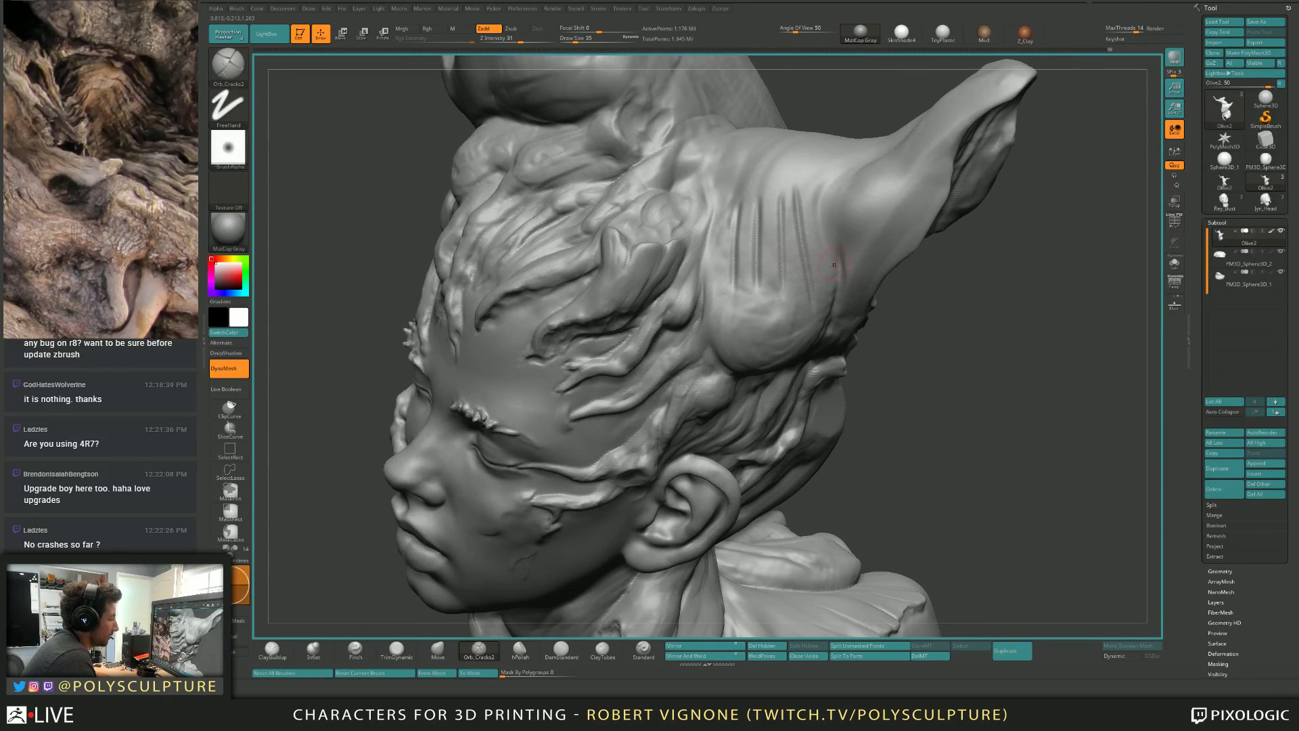
key("ctrl")
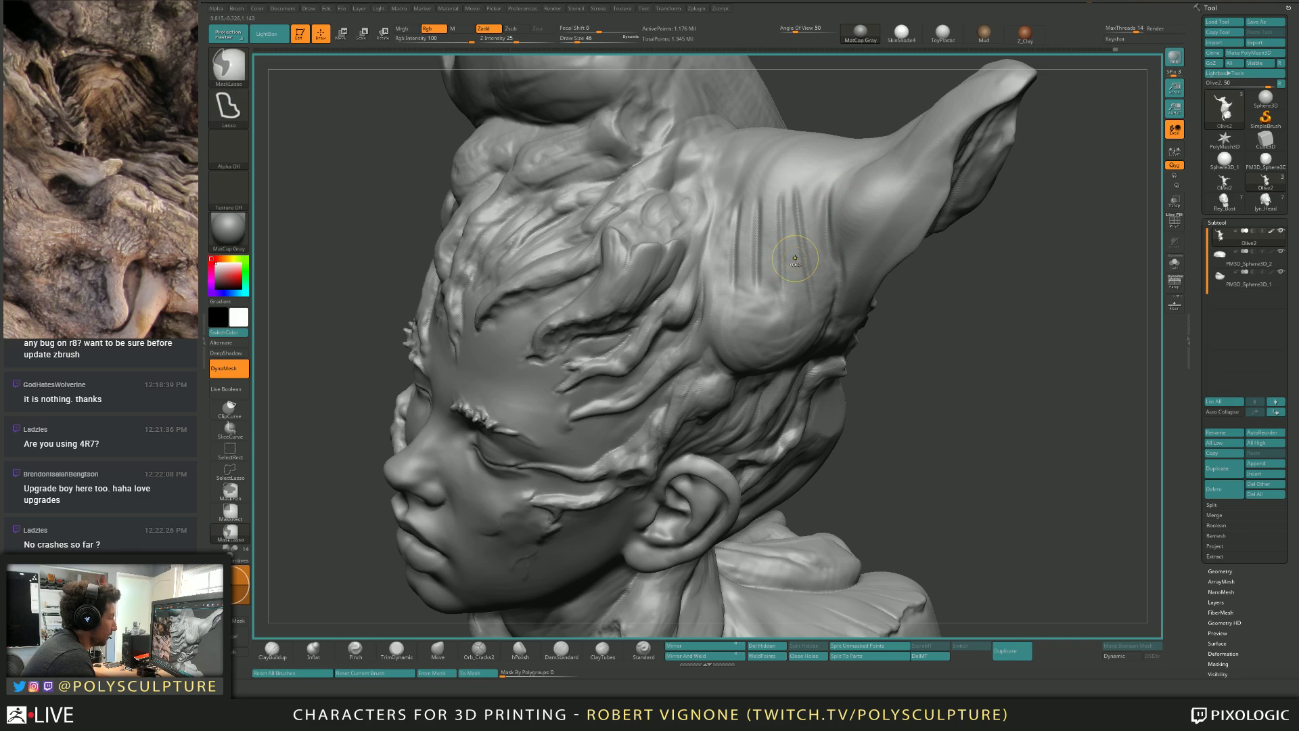
Undo the parallel grooves carved down the front of the branch base.
key("ctrl+z")
key("ctrl+z")
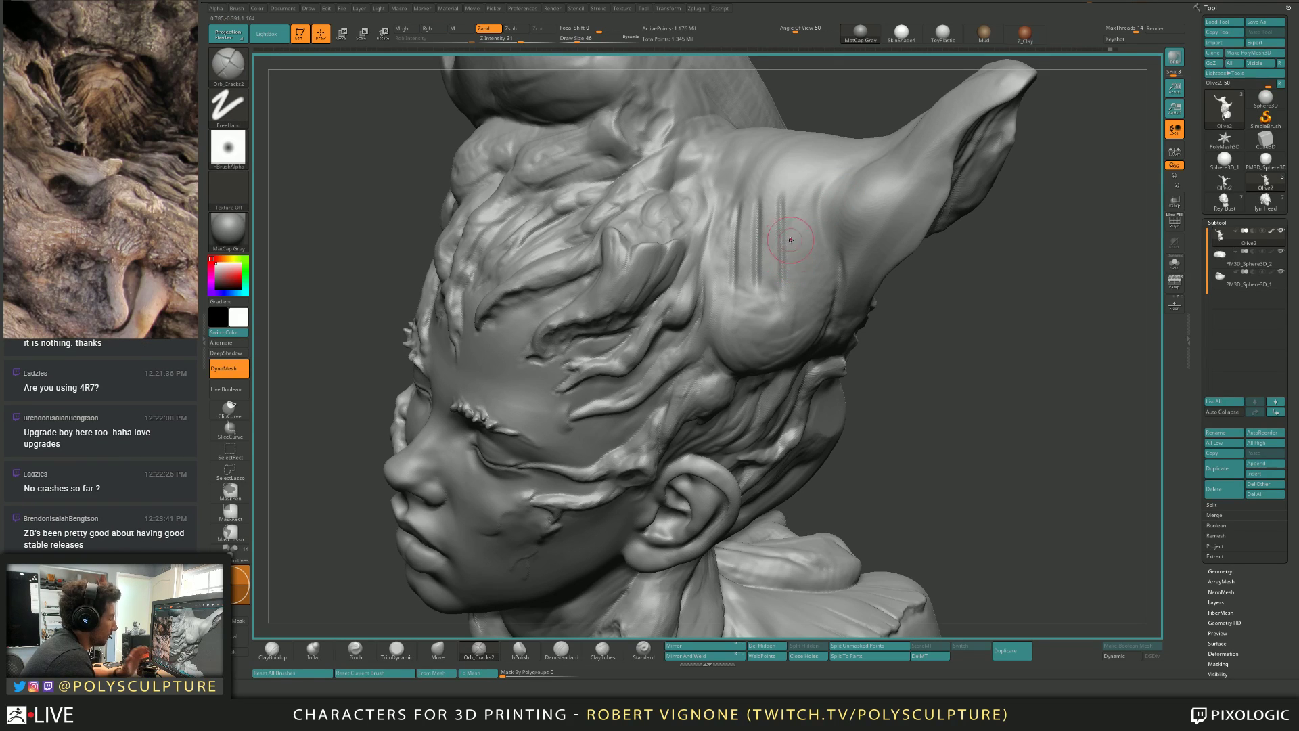
right_click_drag(767, 245, 711, 304)
key("ctrl+z")
key("ctrl+z")
Carve new long curved grooves down the branch base with Orb_Cracks2 at draw size 39 and quick-save the project.
key("[")
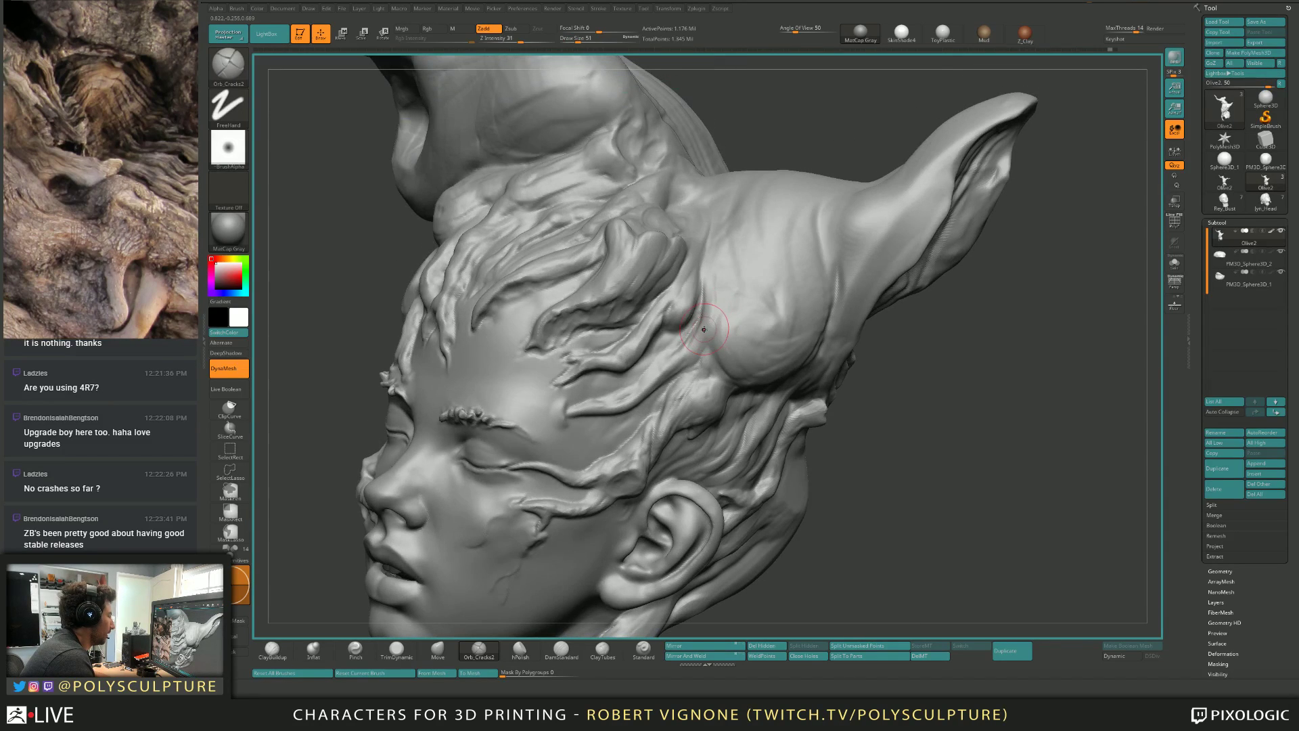
mouse_move(700, 324)
left_mouse_down()
mouse_move(709, 257)
mouse_move(697, 252)
left_mouse_up()
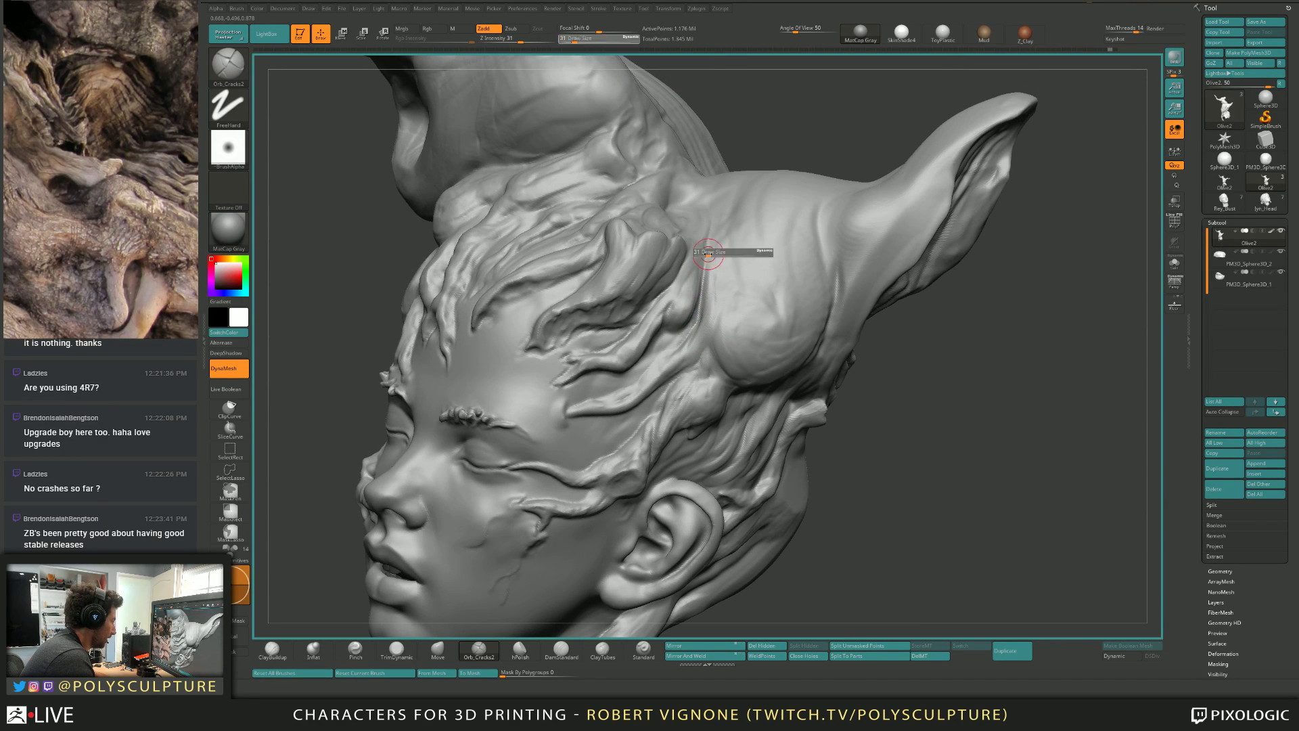
mouse_move(680, 272)
right_mouse_down()
mouse_move(661, 270)
mouse_move(763, 210)
mouse_move(765, 260)
right_mouse_up()
key("[")
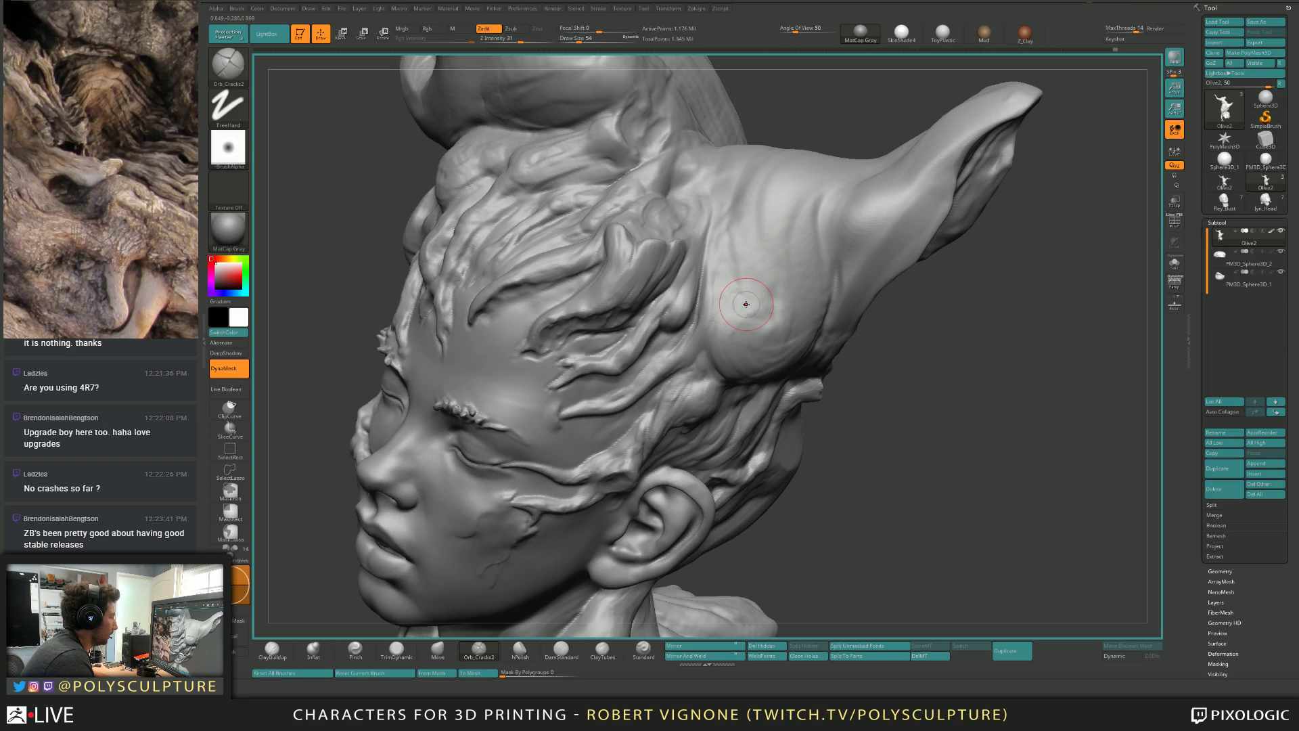
mouse_move(727, 211)
left_mouse_down()
mouse_move(741, 292)
mouse_move(731, 174)
left_mouse_up()
left_click_drag(761, 269, 758, 169)
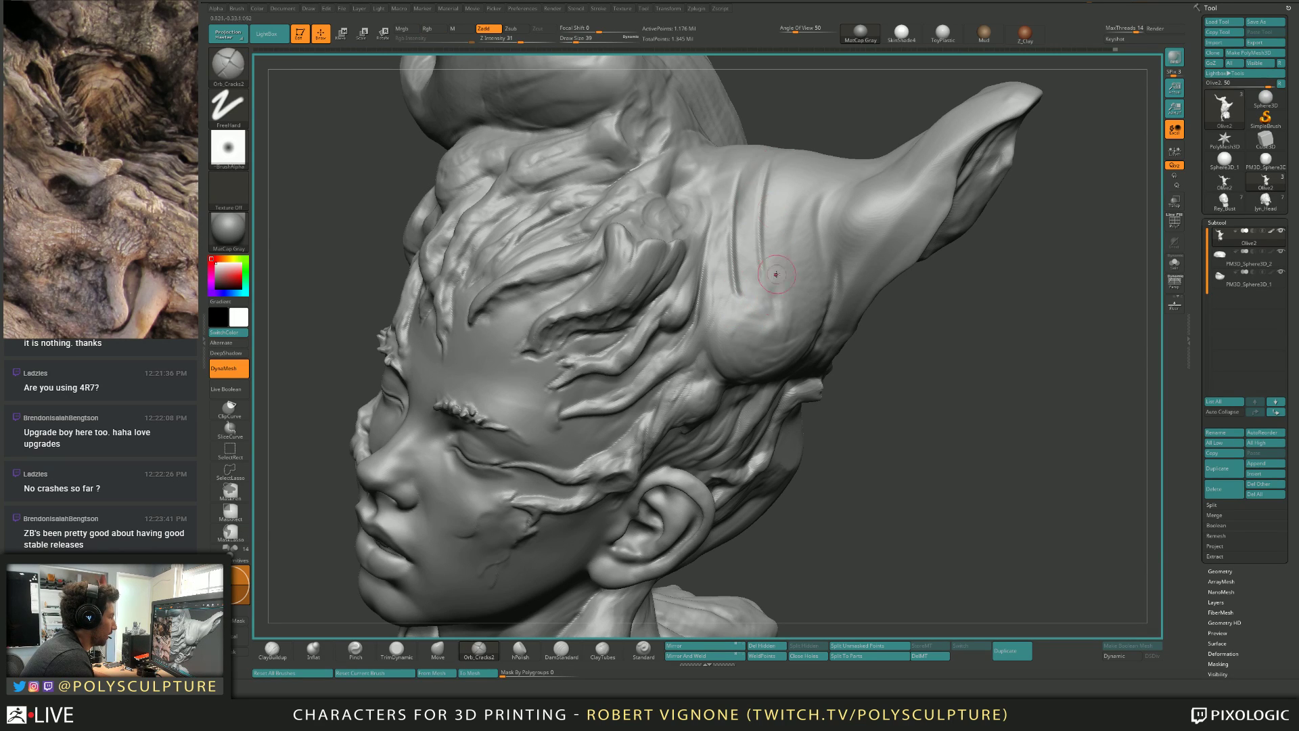
key("ctrl+s")
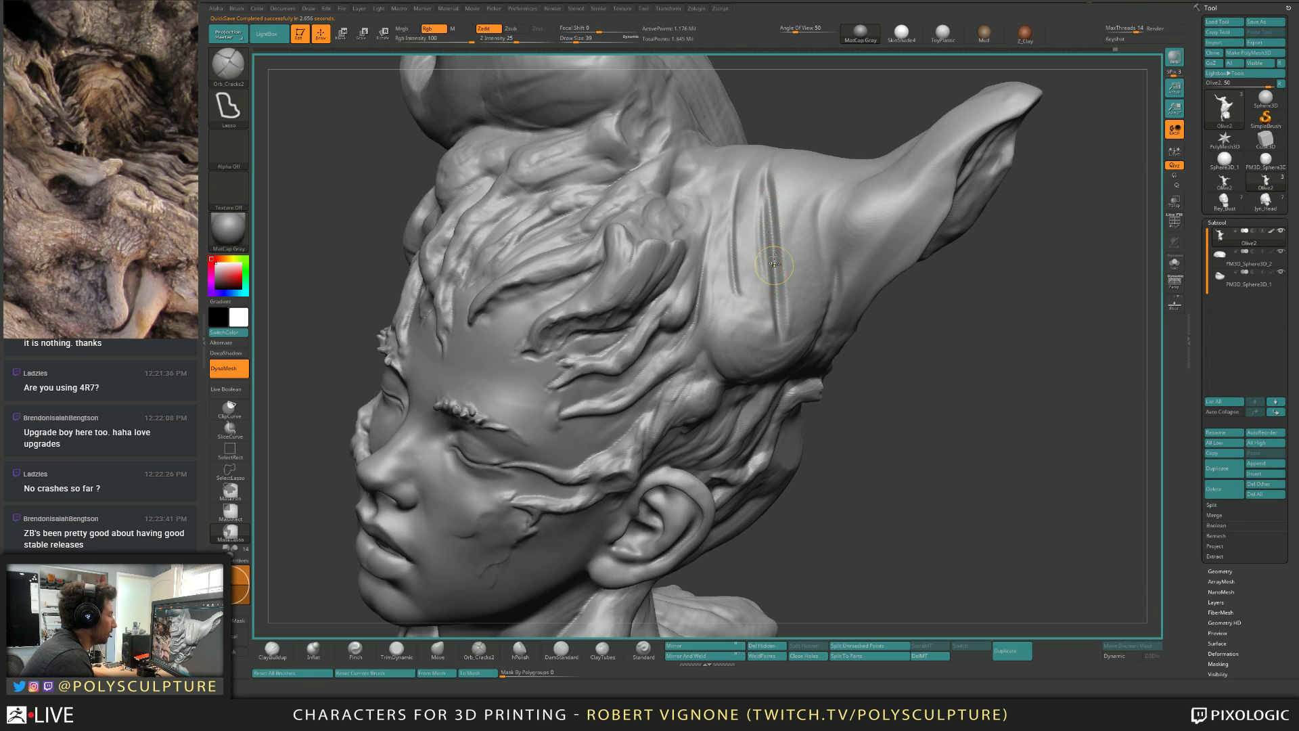
left_click_drag(772, 284, 767, 165)
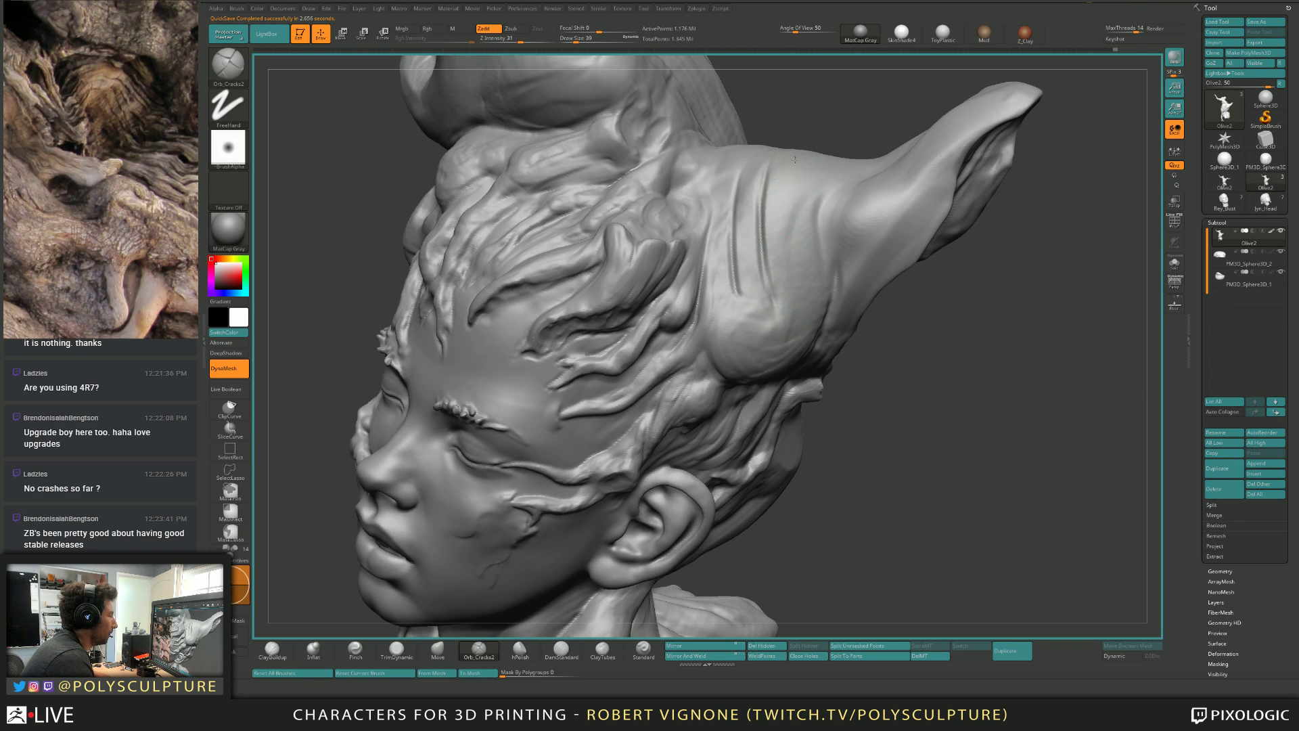
left_click_drag(789, 270, 790, 179)
right_click_drag(791, 358, 826, 250)
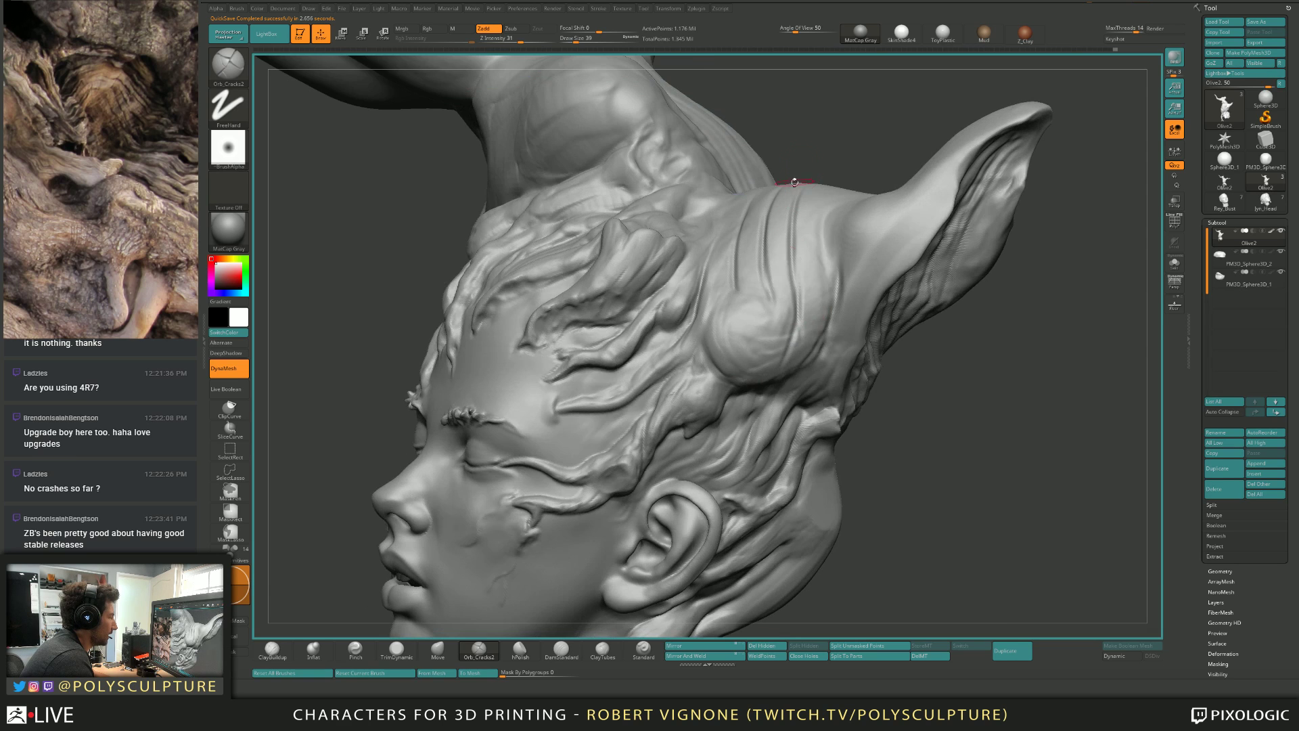
mouse_move(763, 310)
right_mouse_down()
mouse_move(752, 280)
mouse_move(741, 314)
mouse_move(744, 298)
right_mouse_up()
Build up the ridges between the branch-base grooves with ClayBuildup at draw size 33.
key("b")
key("c")
key("b")
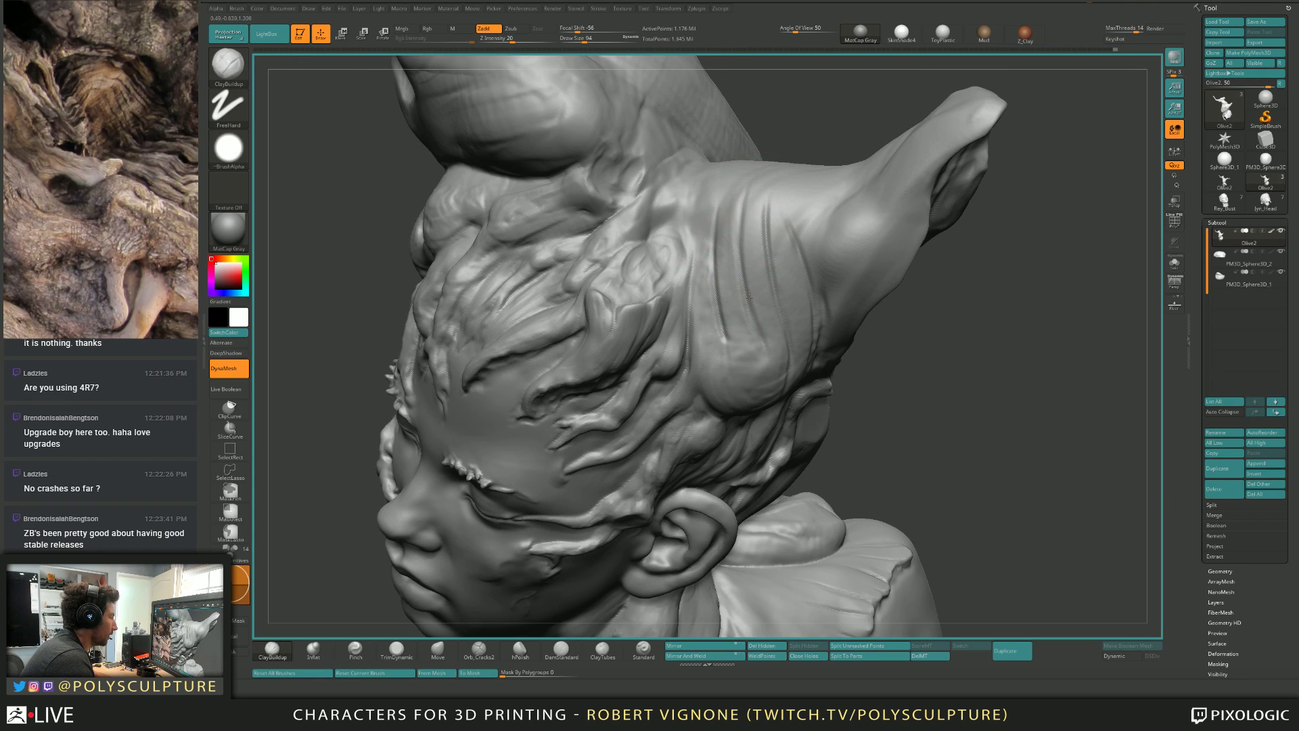
left_click_drag(740, 194, 749, 302)
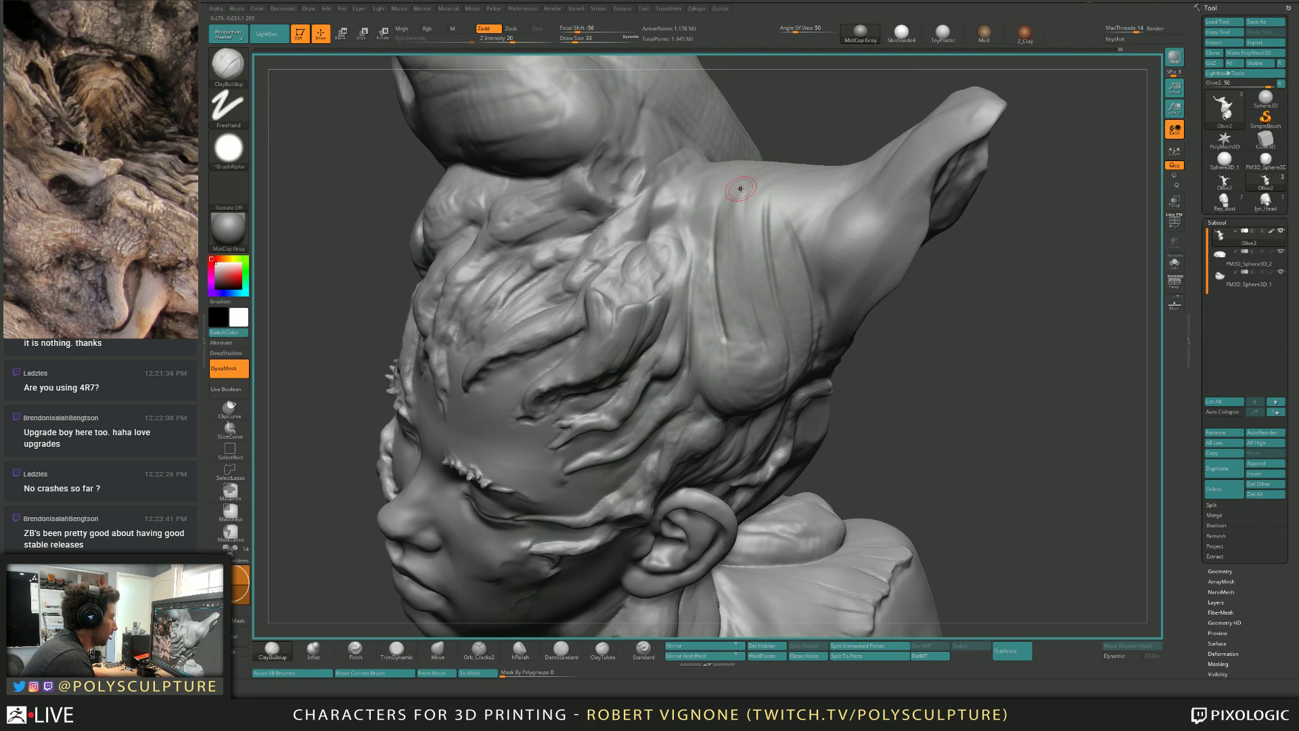
mouse_move(763, 353)
right_mouse_down()
mouse_move(778, 284)
mouse_move(717, 339)
mouse_move(703, 279)
mouse_move(697, 288)
right_mouse_up()
Extend the groove down onto the rounded bulge of the branch base with Orb_Cracks2, starting at draw size 27.
left_click(478, 650)
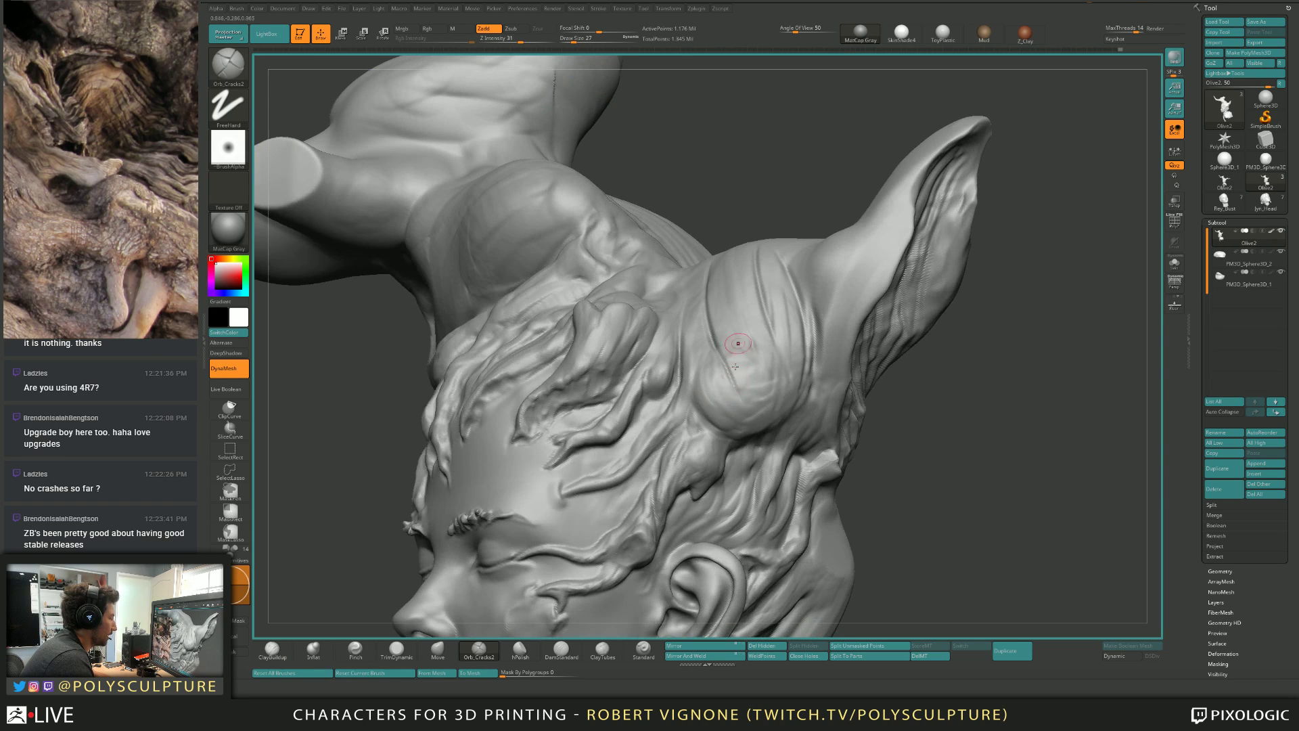
right_click_drag(733, 372, 716, 337)
left_click_drag(716, 337, 742, 388)
right_click_drag(735, 375, 757, 338)
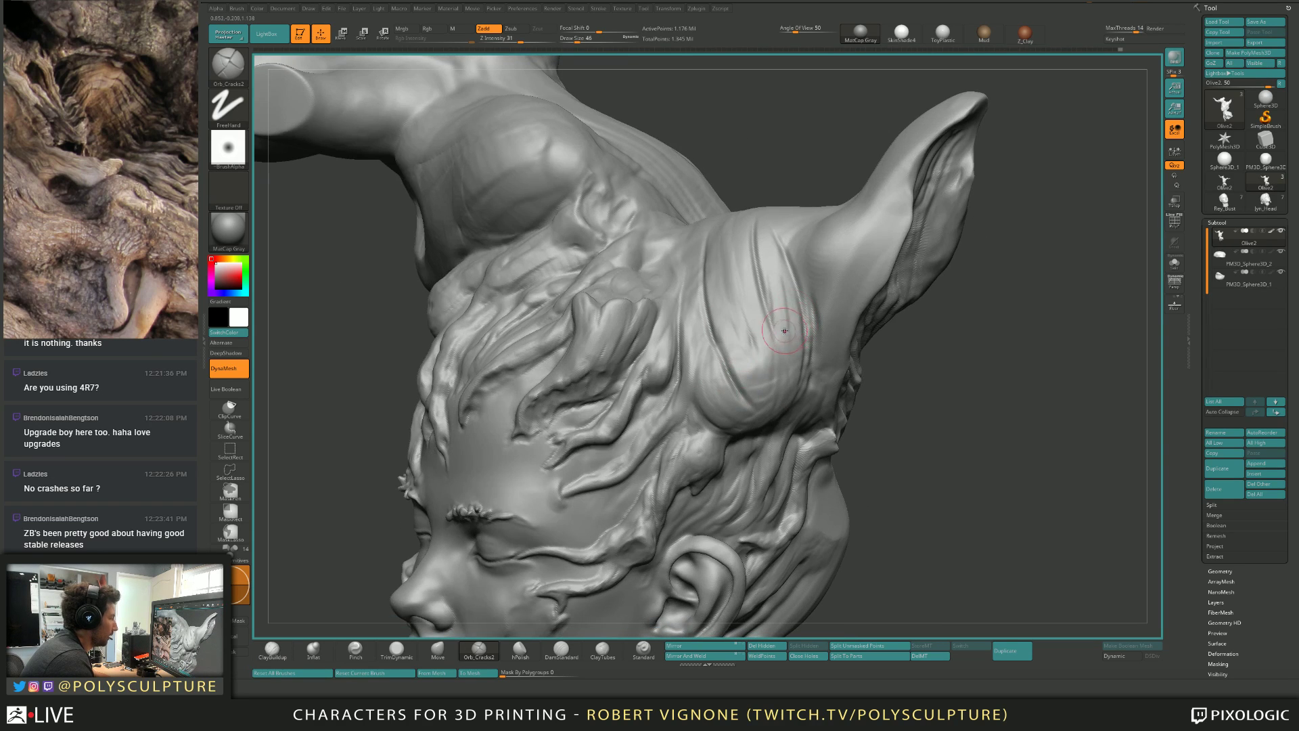
Add volume to the rounded lower end of the branch base with ClayBuildup at draw size 48.
key("1")
mouse_move(767, 372)
left_mouse_down()
mouse_move(734, 318)
mouse_move(748, 343)
mouse_move(785, 257)
mouse_move(783, 311)
left_mouse_up()
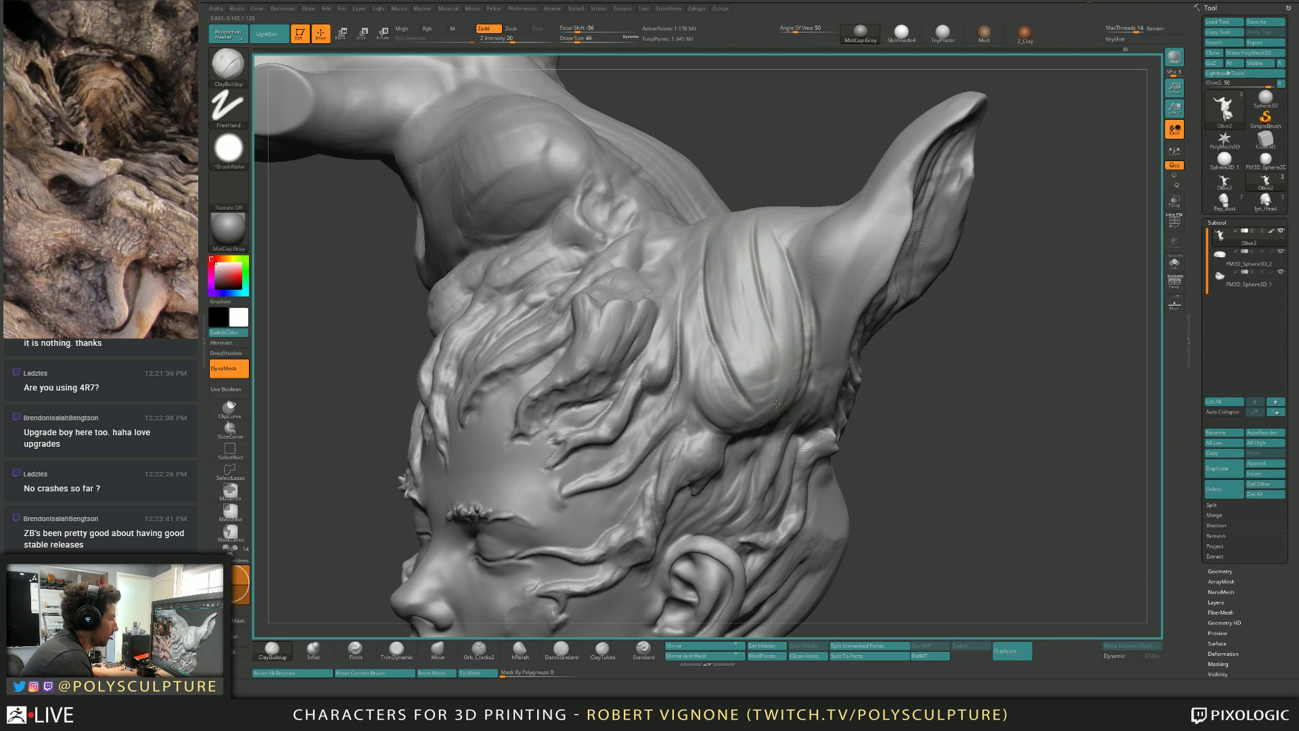
right_click_drag(754, 357, 696, 359)
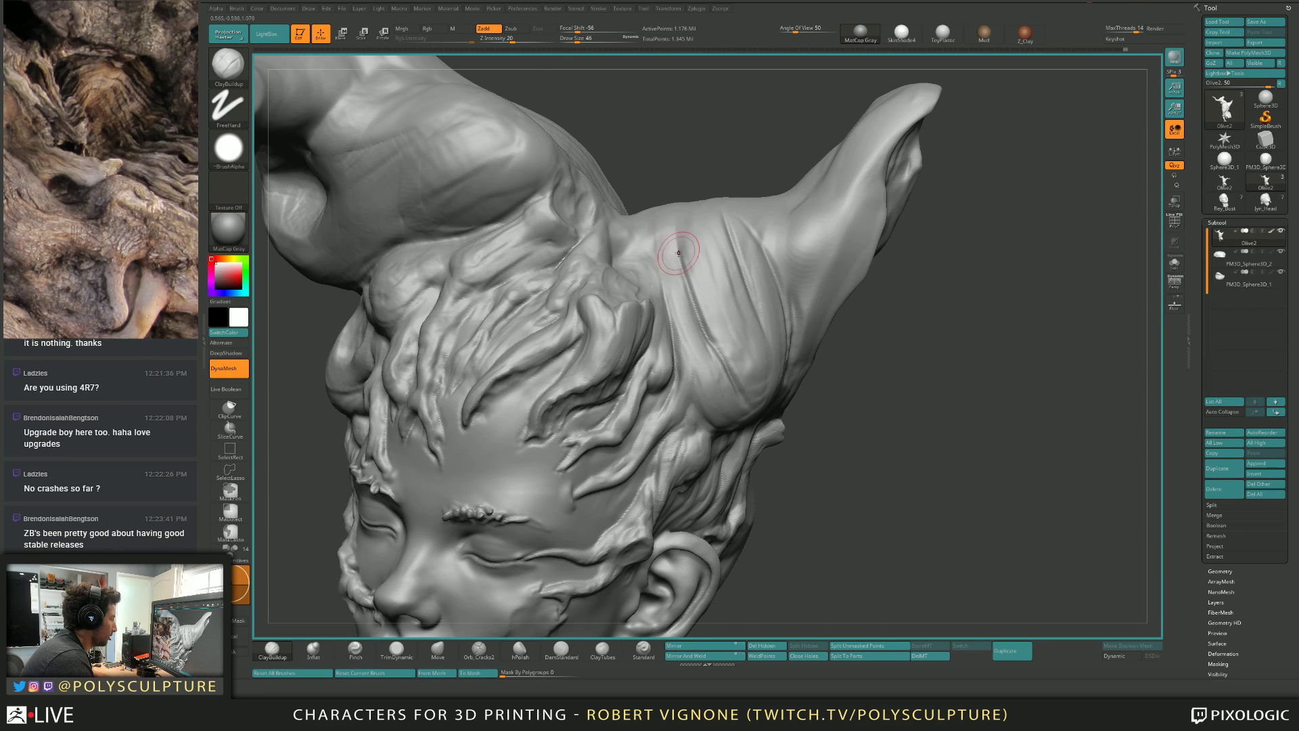
Build up the transition between the branch base and the neighbouring roots with ClayBuildup at draw size 59.
mouse_move(688, 340)
right_mouse_down()
mouse_move(688, 292)
mouse_move(643, 240)
right_mouse_up()
key("[")
key("]")
key("]")
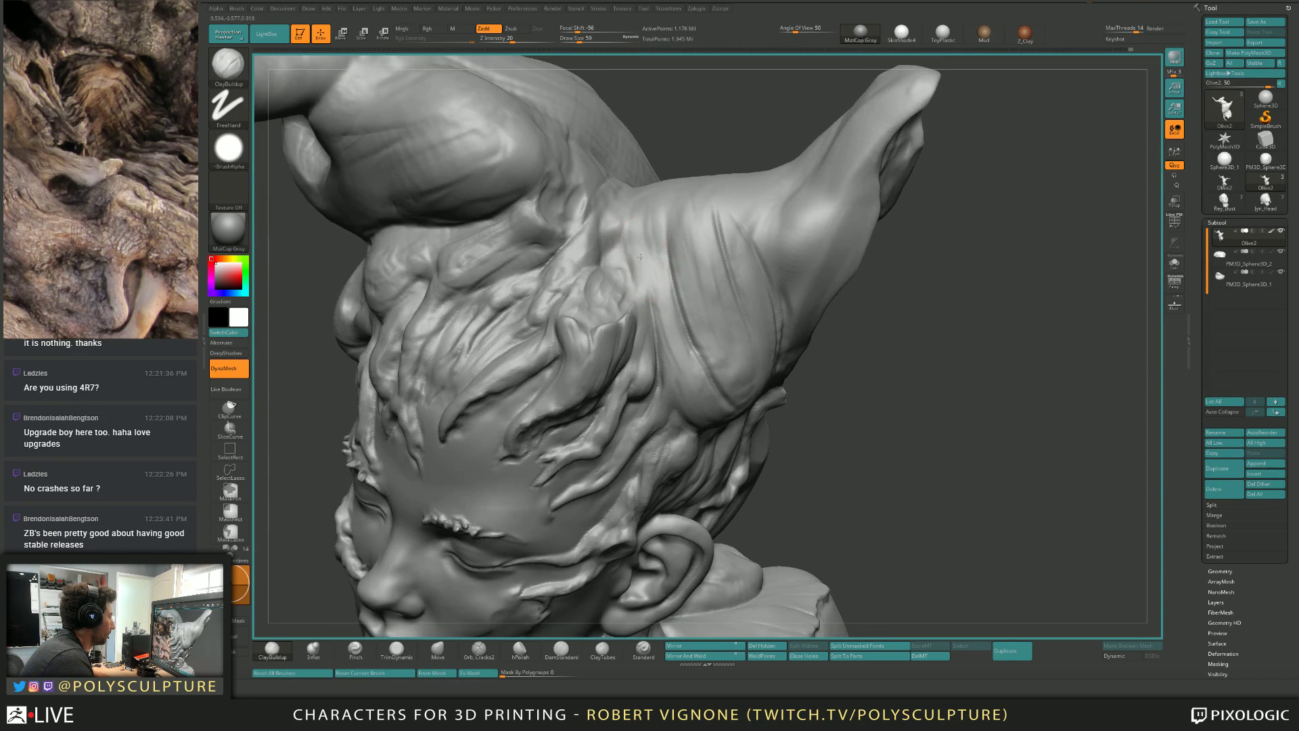
left_click_drag(637, 254, 633, 215)
left_click_drag(650, 289, 631, 203)
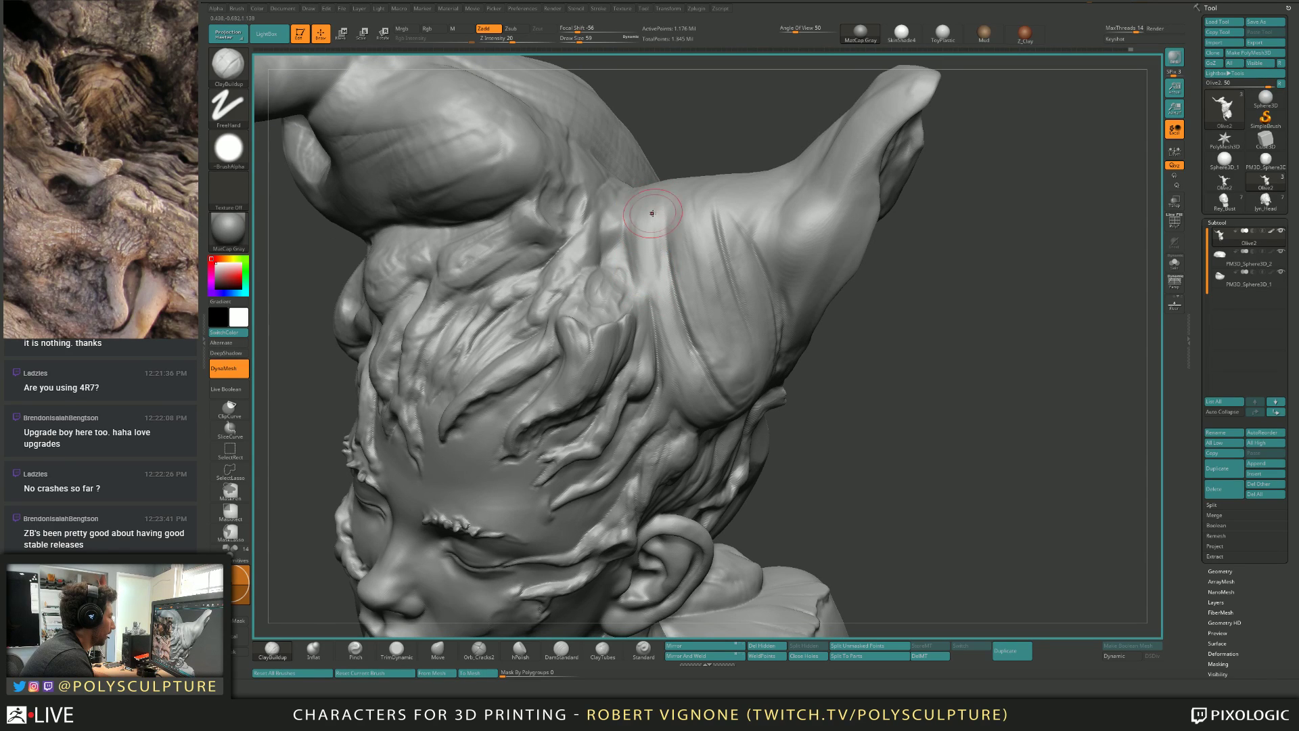
Detail the hollow and edges of the raised root stub with ClayBuildup at draw size 18.
mouse_move(658, 249)
right_mouse_down()
mouse_move(639, 252)
mouse_move(669, 257)
right_mouse_up()
key("[")
key("[")
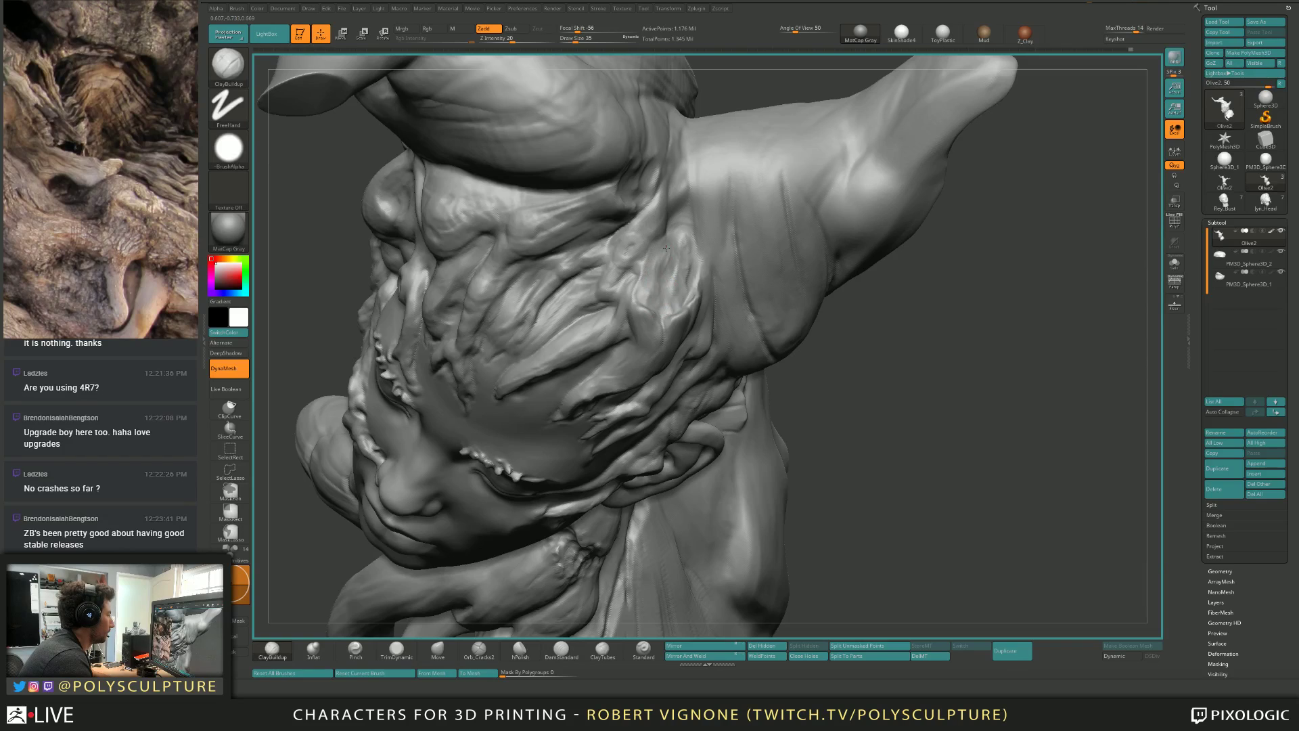
key("s")
left_click_drag(670, 247, 661, 274)
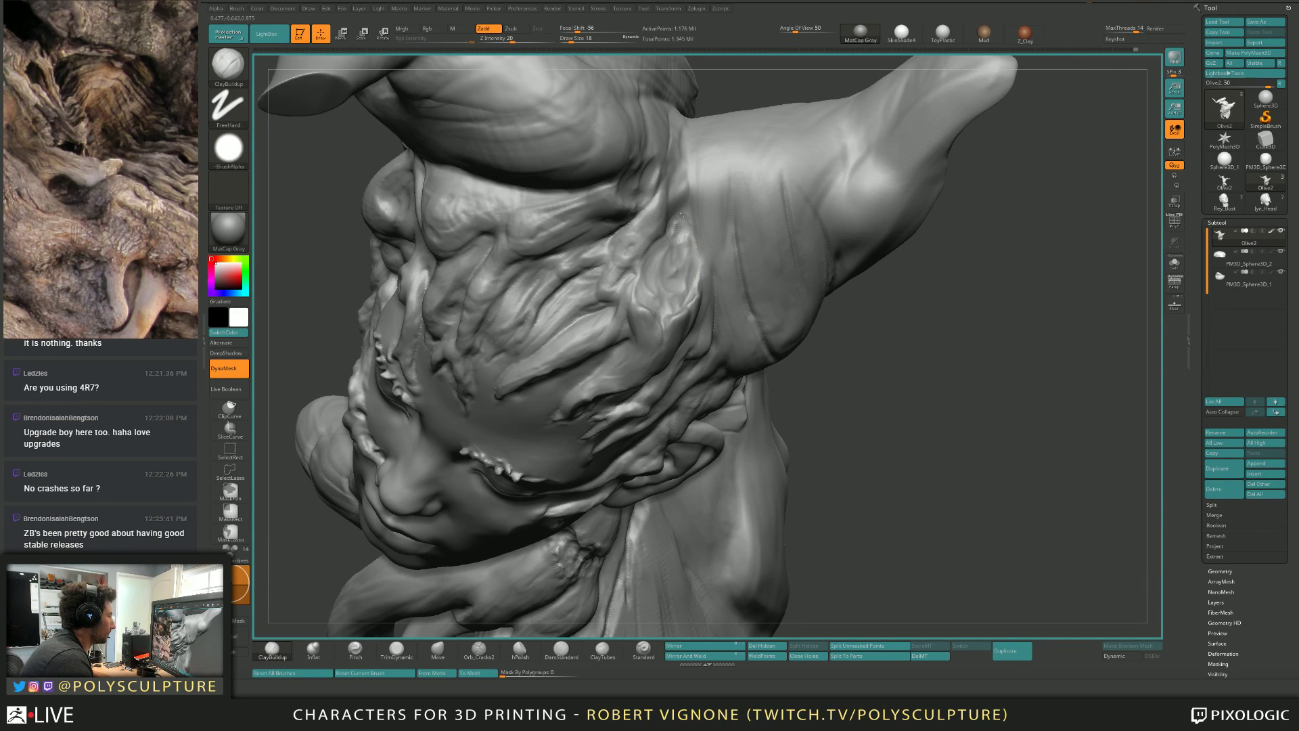
left_click_drag(681, 217, 688, 267)
right_click_drag(688, 267, 690, 284)
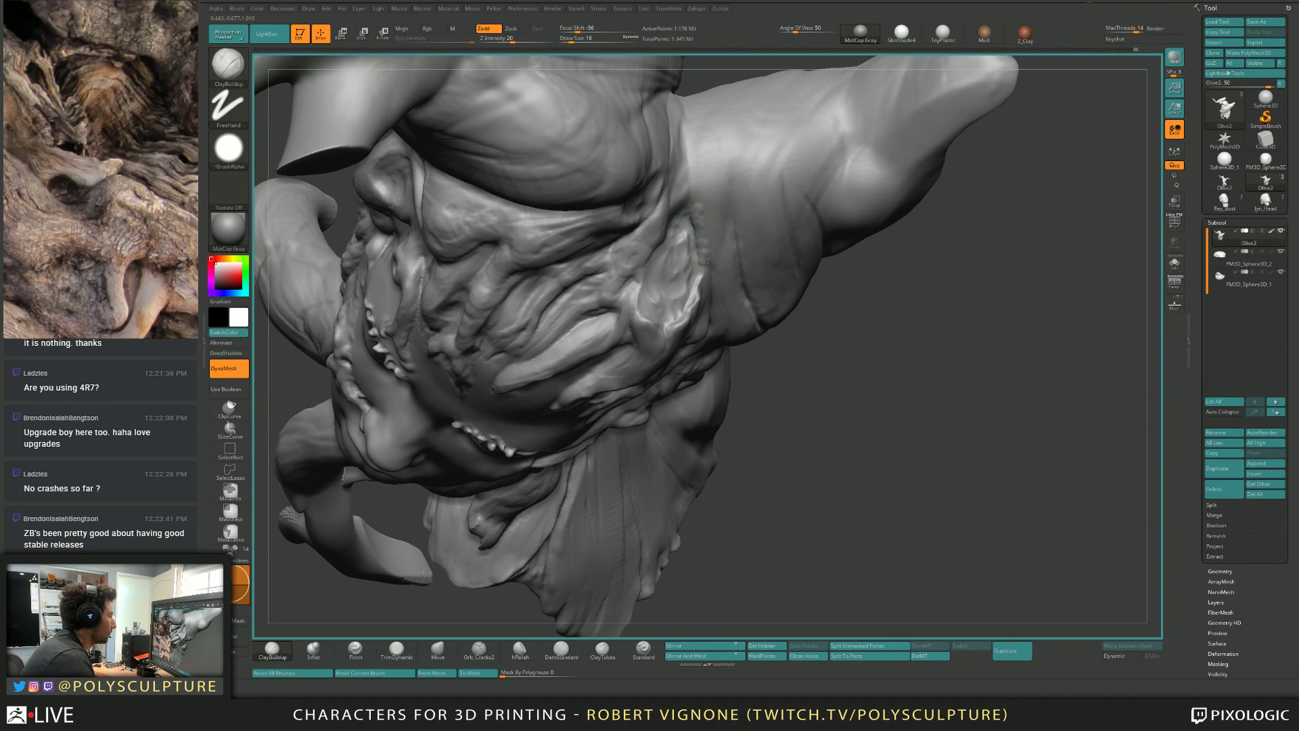
Refine the roots between the raised stub and the branch base with a resized ClayBuildup brush and TrimDynamic.
right_click_drag(660, 265, 698, 249)
key("s")
left_click_drag(697, 249, 702, 249)
key("b")
key("t")
key("d")
Adjust the silhouette around the raised root stub and branch with the Move brush at draw size 108.
mouse_move(706, 253)
right_mouse_down()
mouse_move(747, 220)
mouse_move(684, 242)
mouse_move(672, 202)
mouse_move(652, 260)
mouse_move(645, 249)
right_mouse_up()
key("b")
key("m")
key("v")
key("s")
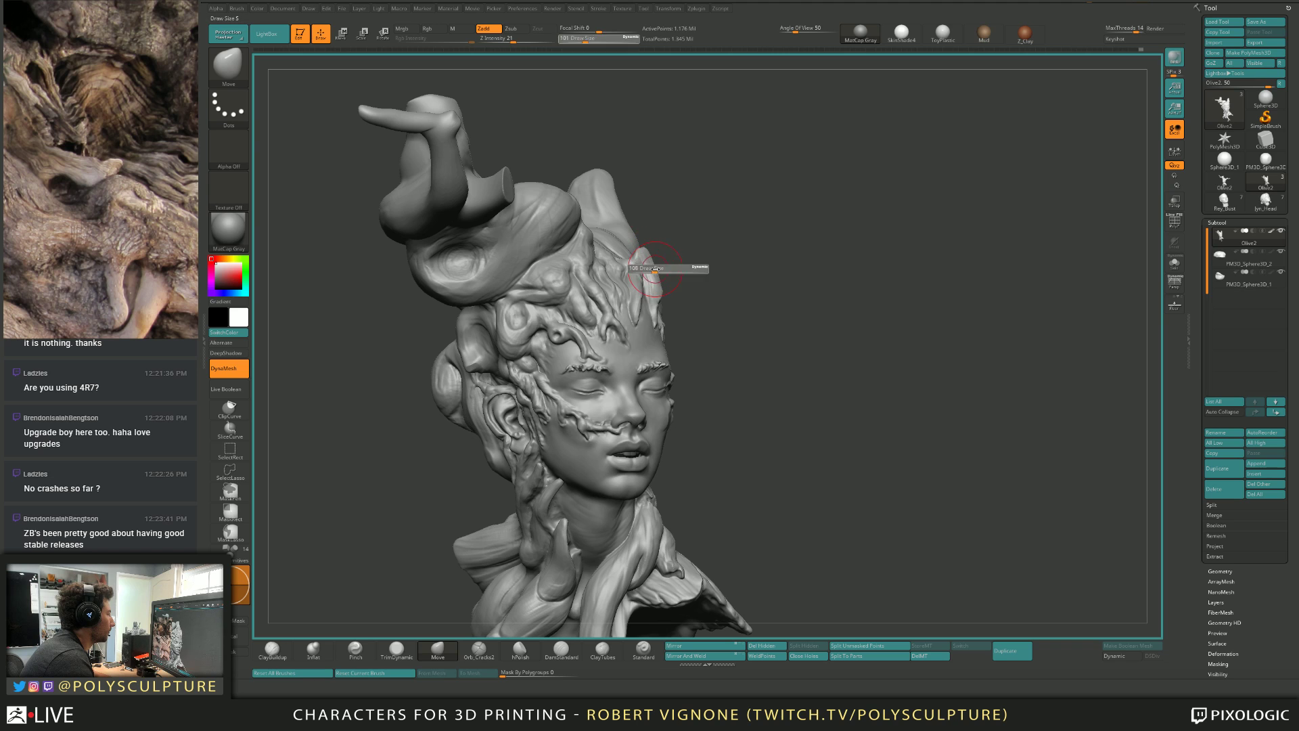
left_click(654, 268)
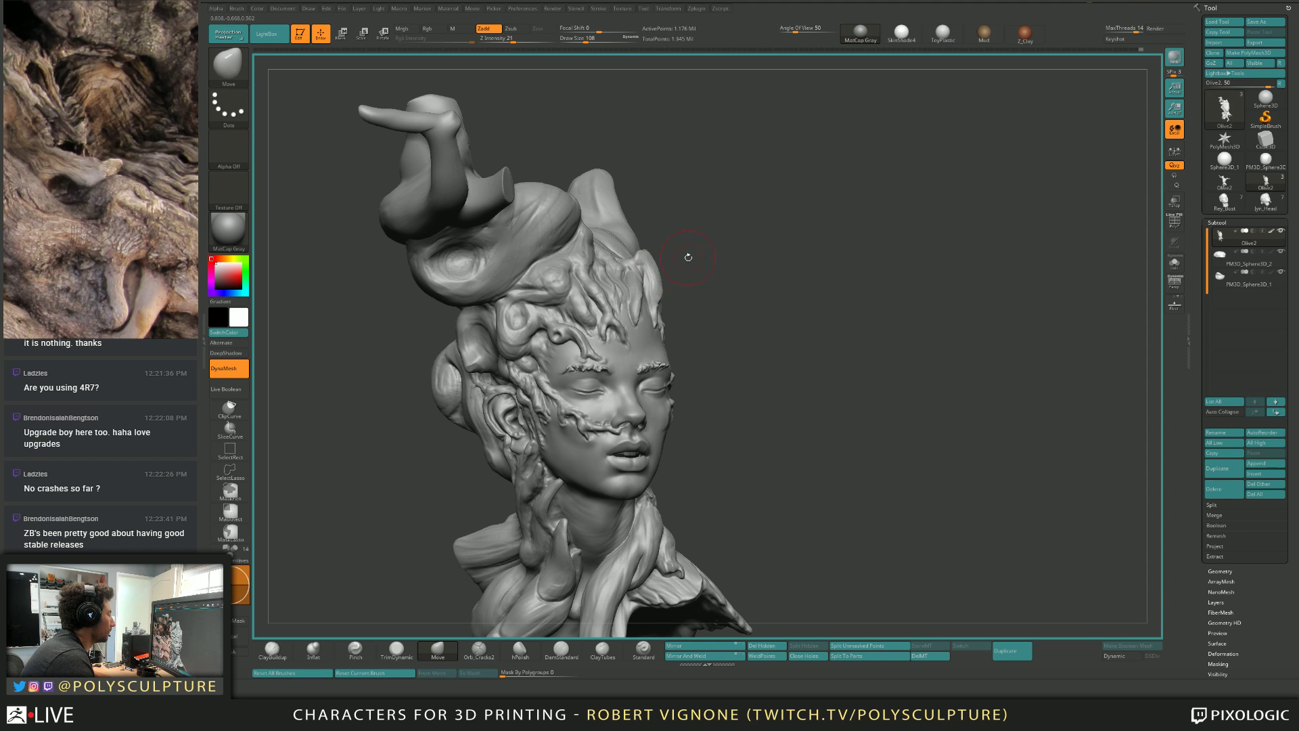
mouse_move(688, 257)
right_mouse_down()
mouse_move(650, 260)
mouse_move(701, 261)
mouse_move(663, 264)
right_mouse_up()
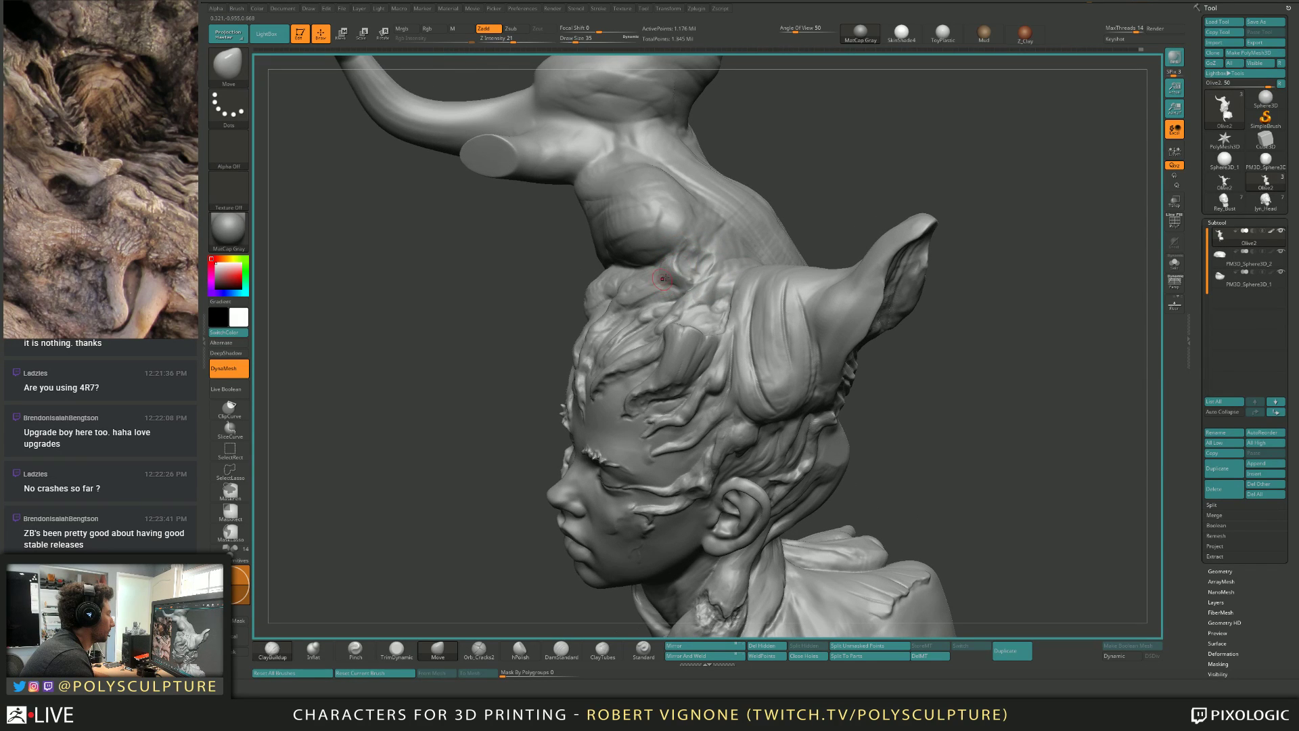
Carve fine folds into the roots beneath the large knot on the head with Orb_Cracks2, varying the draw size.
key("4")
key("6")
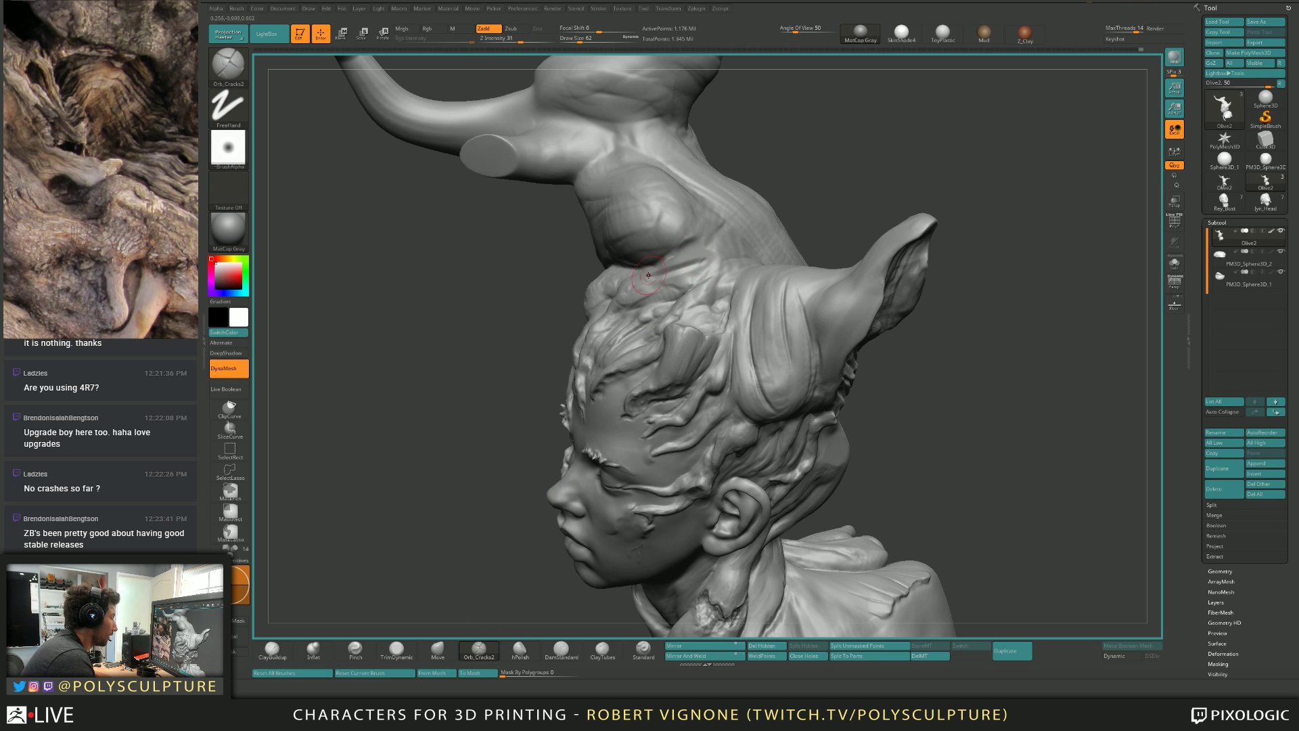
key("bracketleft")
key("bracketleft")
key("ctrl+z")
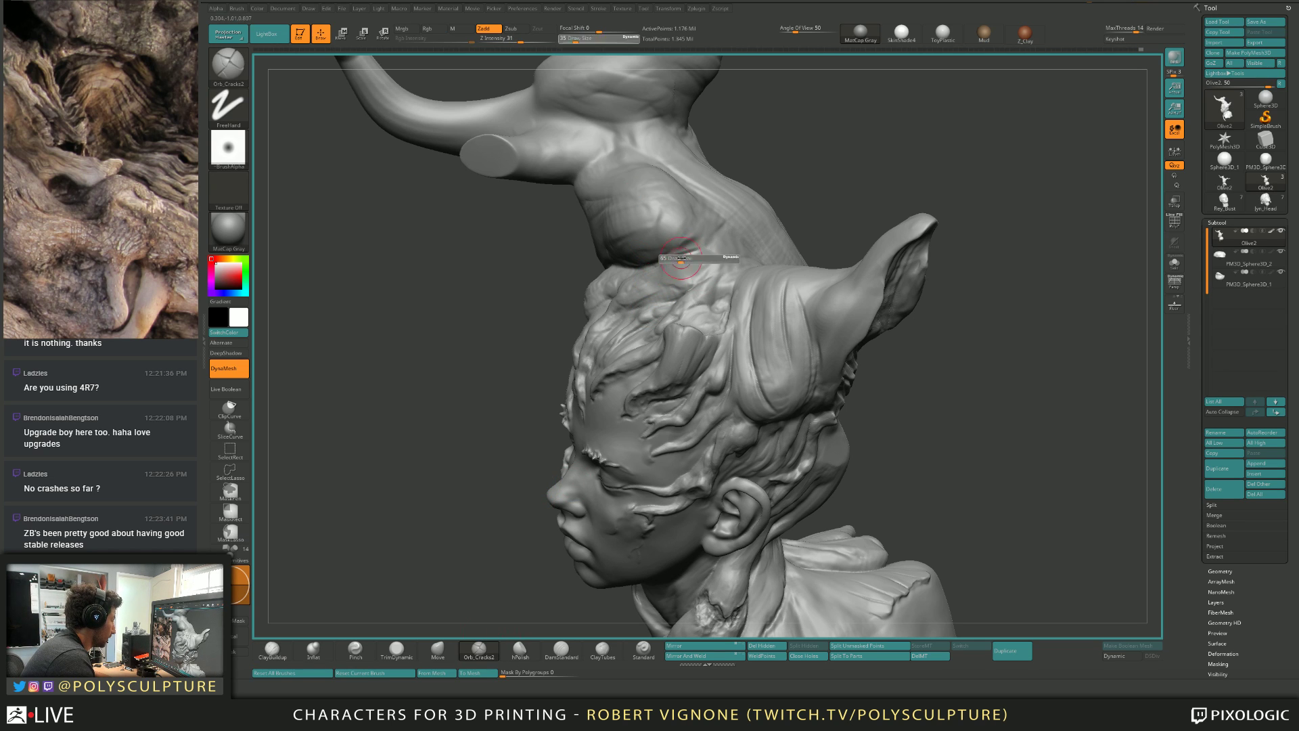
key("bracketright")
key("bracketright")
key("bracketright")
mouse_move(700, 250)
right_mouse_down()
mouse_move(671, 237)
mouse_move(653, 276)
right_mouse_up()
key("bracketleft")
key("bracketleft")
key("bracketleft")
mouse_move(719, 247)
right_mouse_down()
mouse_move(734, 241)
mouse_move(696, 256)
mouse_move(752, 269)
mouse_move(731, 272)
right_mouse_up()
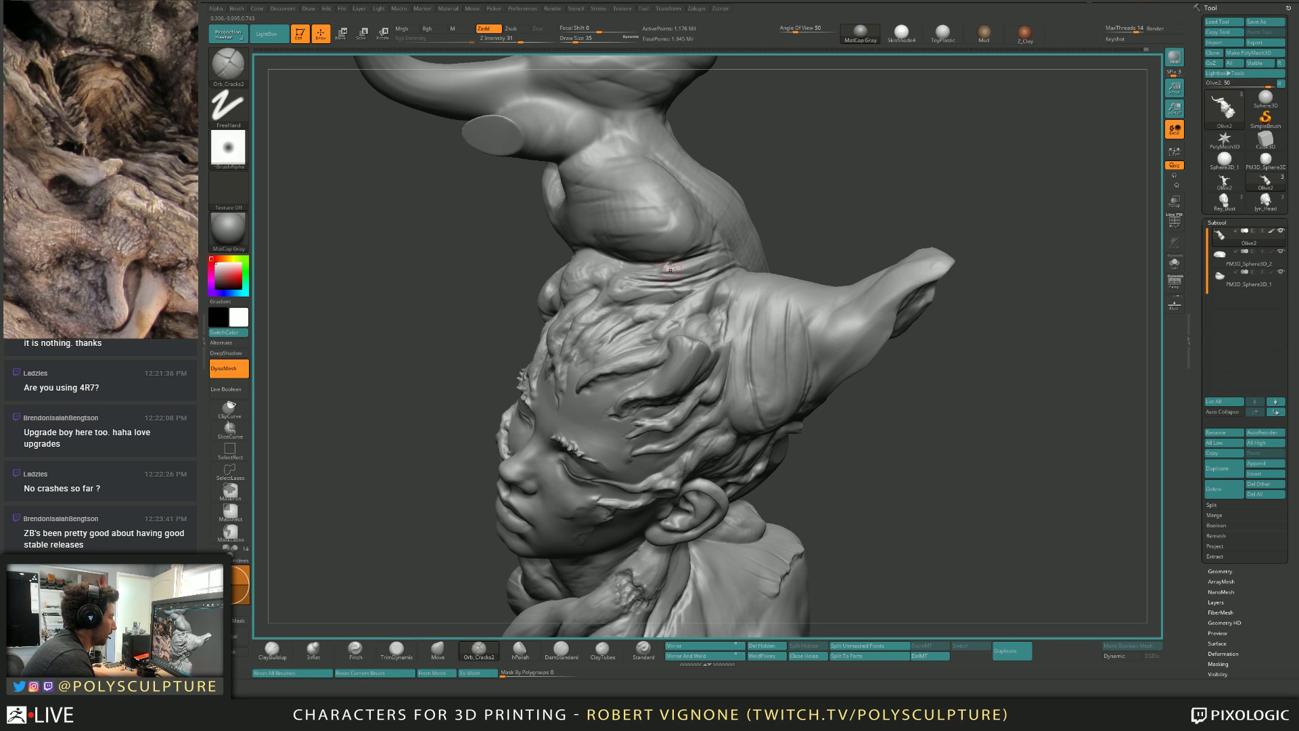
Deepen the creases around the knot and the branch-base bulge with Orb_Cracks2 at draw sizes 33 to 71.
key("bracketleft")
mouse_move(670, 270)
right_mouse_down()
mouse_move(691, 266)
mouse_move(676, 288)
mouse_move(711, 257)
mouse_move(717, 298)
right_mouse_up()
mouse_move(717, 298)
right_mouse_down()
mouse_move(697, 318)
mouse_move(710, 332)
mouse_move(762, 297)
right_mouse_up()
key("bracketright")
key("bracketright")
right_click_drag(770, 345, 710, 339)
key("bracketright")
key("bracketleft")
key("bracketleft")
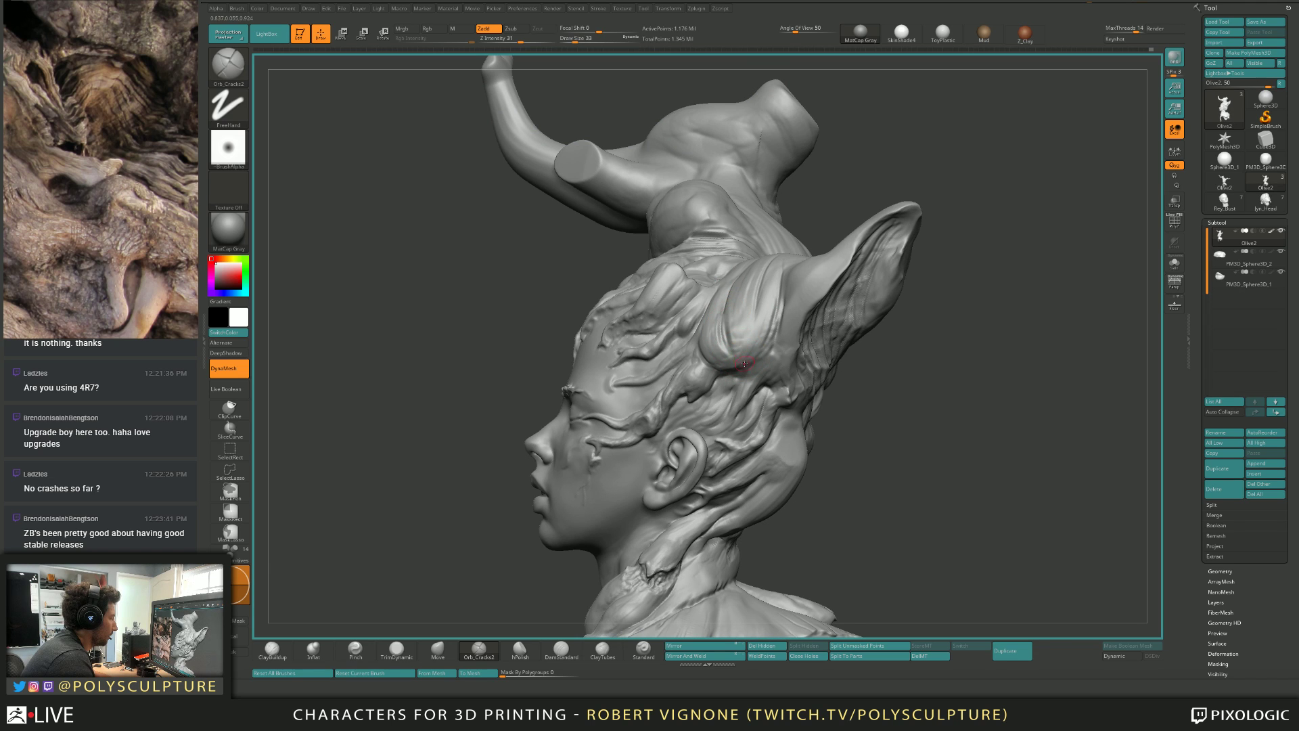
key("bracketright")
key("bracketright")
right_click_drag(727, 342, 751, 311)
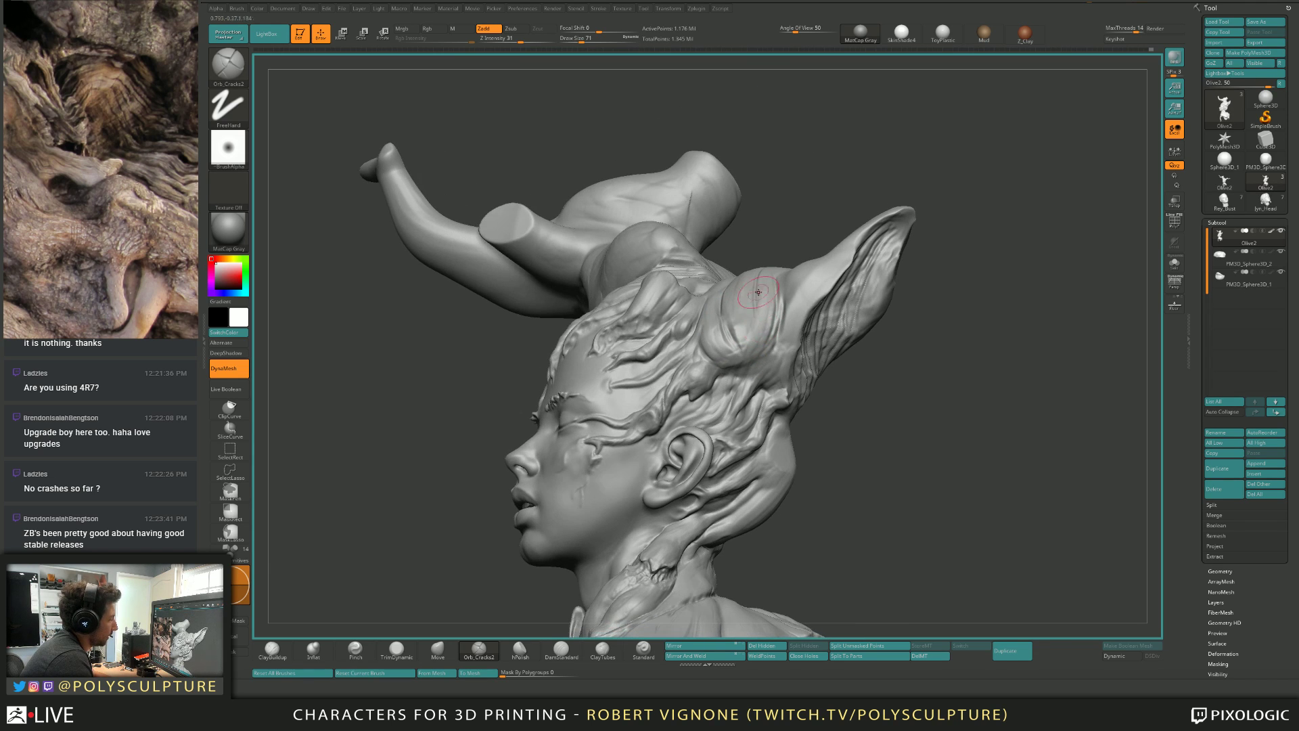
Reshape the branch-base bulge with TrimDynamic at draw size 71 and ClayBuildup at draw sizes 57 to 71.
key("b")
key("t")
key("d")
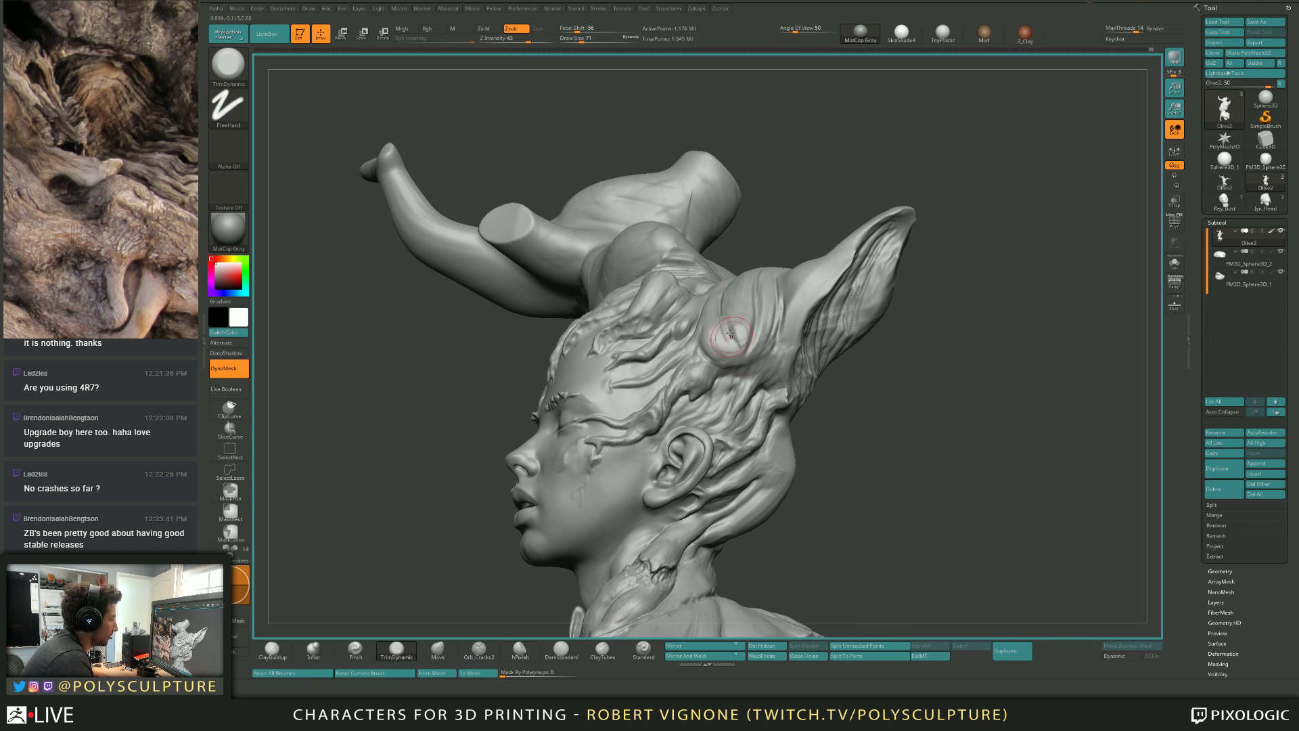
key("b")
key("c")
key("b")
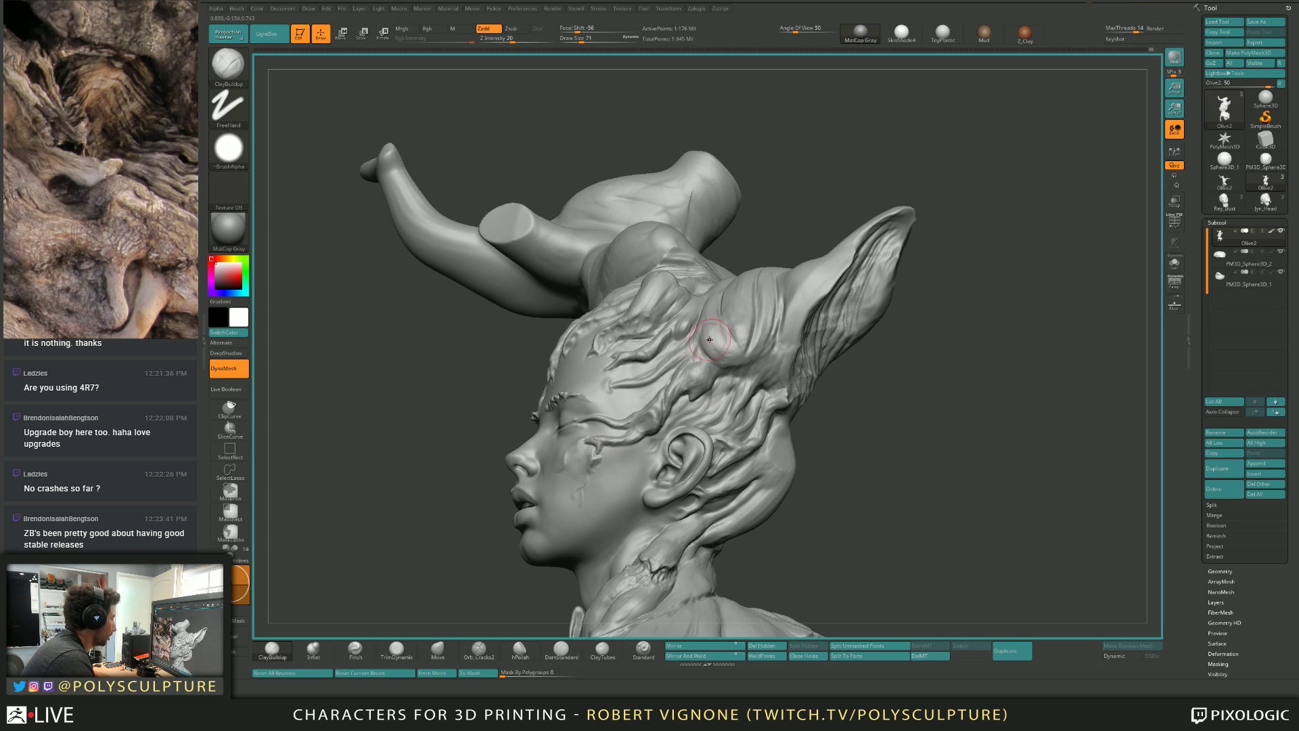
key("bracketleft")
right_click_drag(727, 360, 724, 338)
key("bracketright")
key("bracketright")
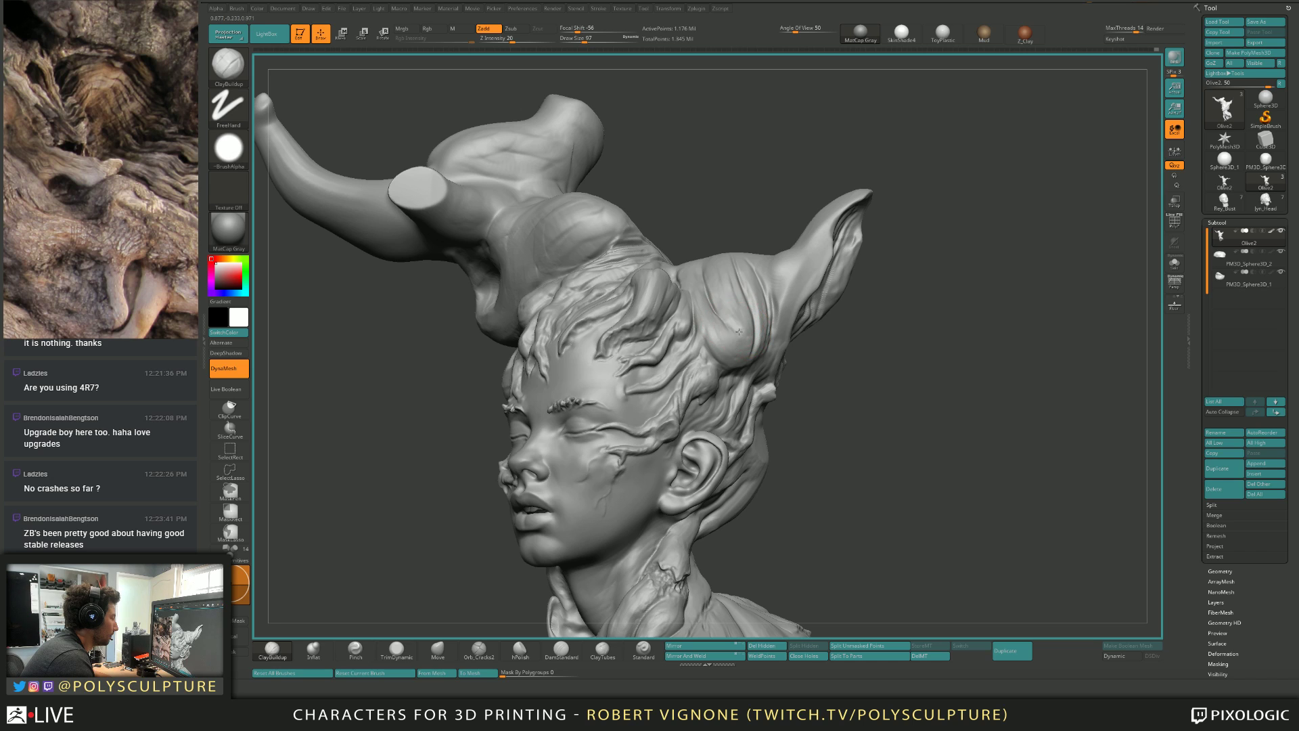
key("bracketleft")
key("bracketleft")
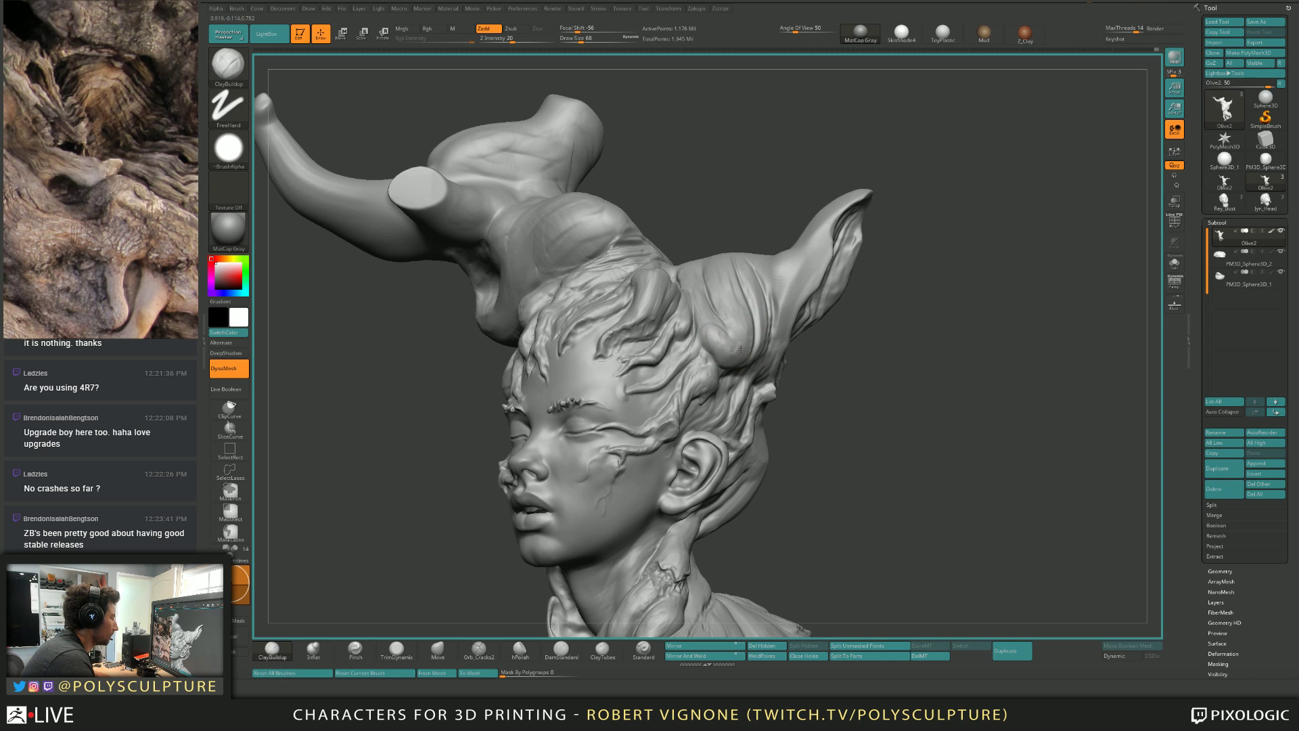
Flatten the lower end of the branch-base bulge with TrimDynamic at draw size 46.
right_click_drag(739, 349, 744, 351)
key("4")
left_click_drag(740, 342, 749, 345)
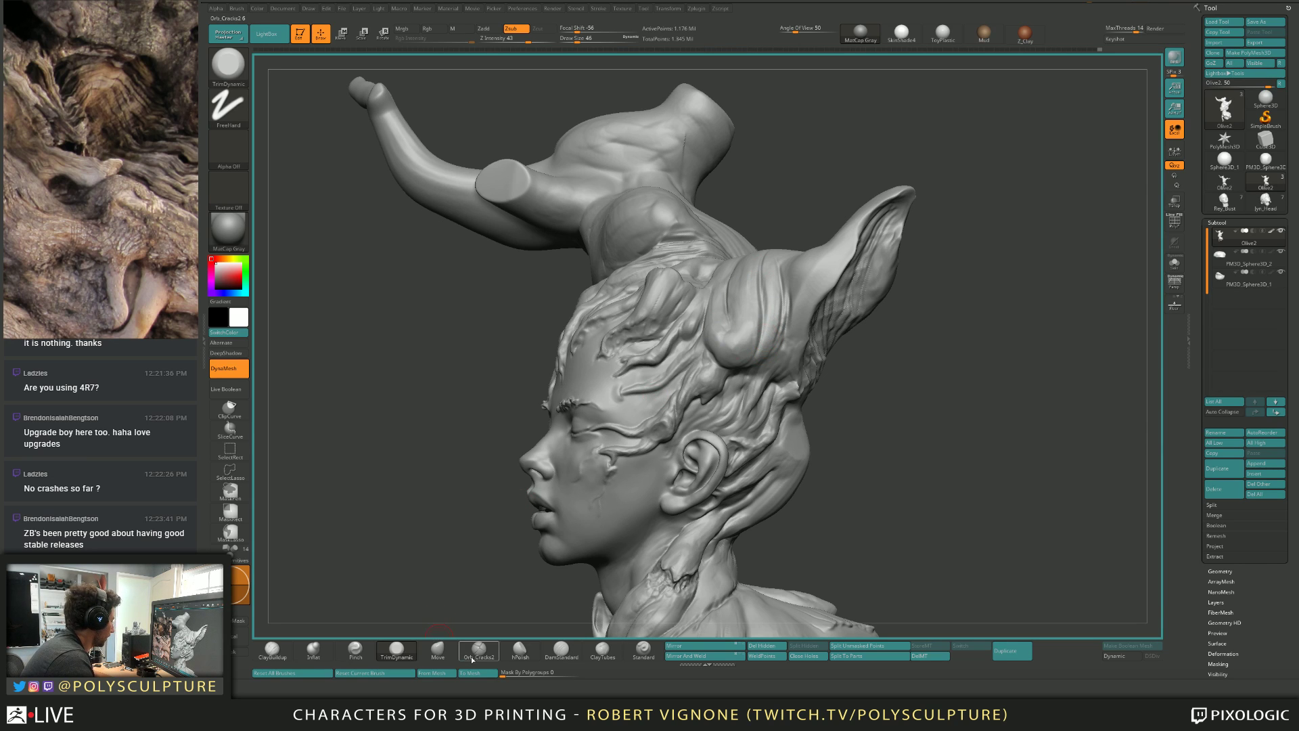
Polish the surface of the branch base and its bulge with hPolish at draw sizes 94 and 74.
left_click(519, 648)
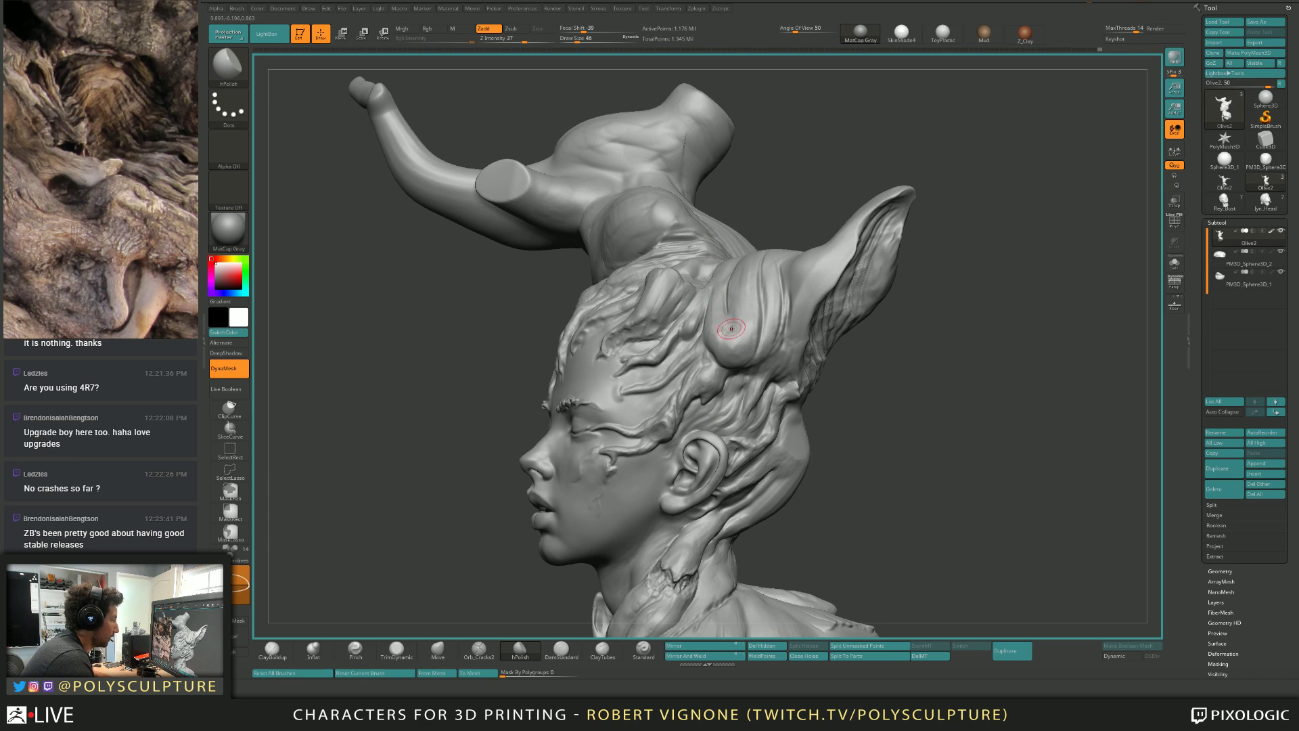
key("s")
left_click_drag(769, 330, 775, 330)
key("s")
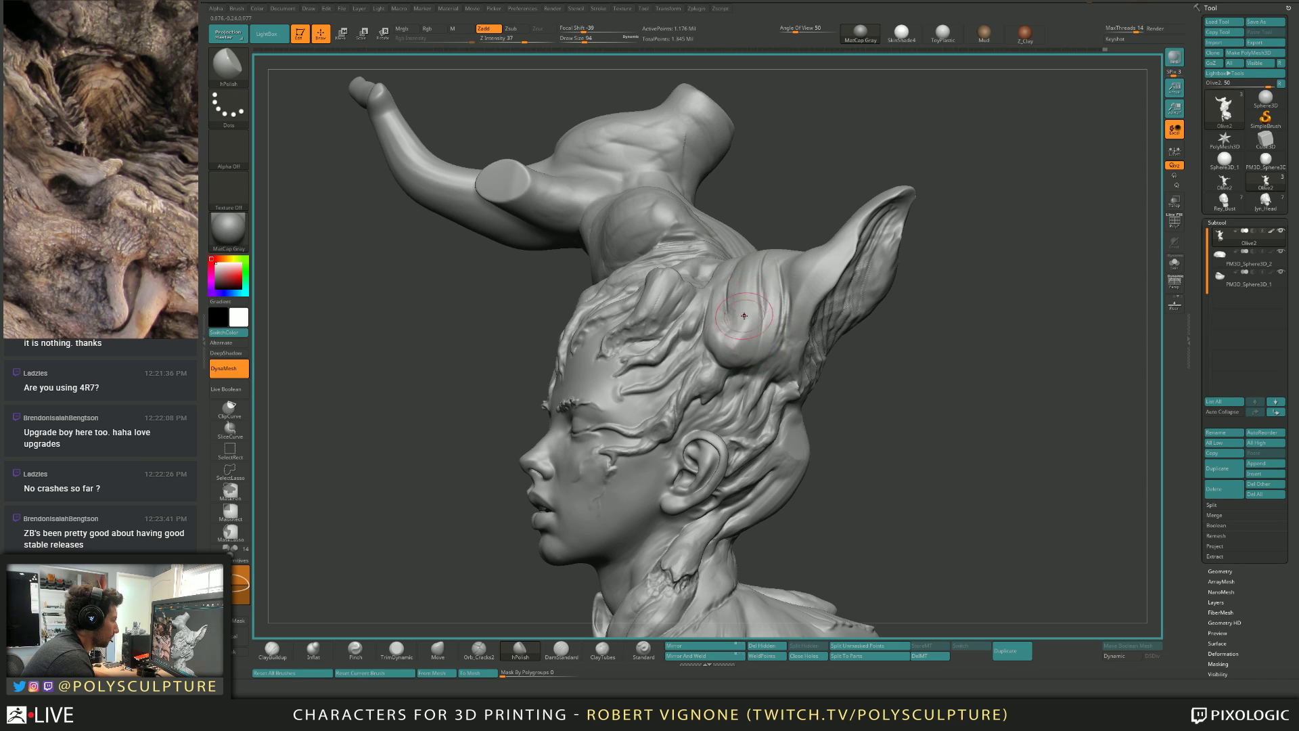
mouse_move(752, 246)
left_mouse_down()
mouse_move(744, 295)
mouse_move(726, 284)
left_mouse_up()
key("s")
left_click_drag(741, 223, 738, 236)
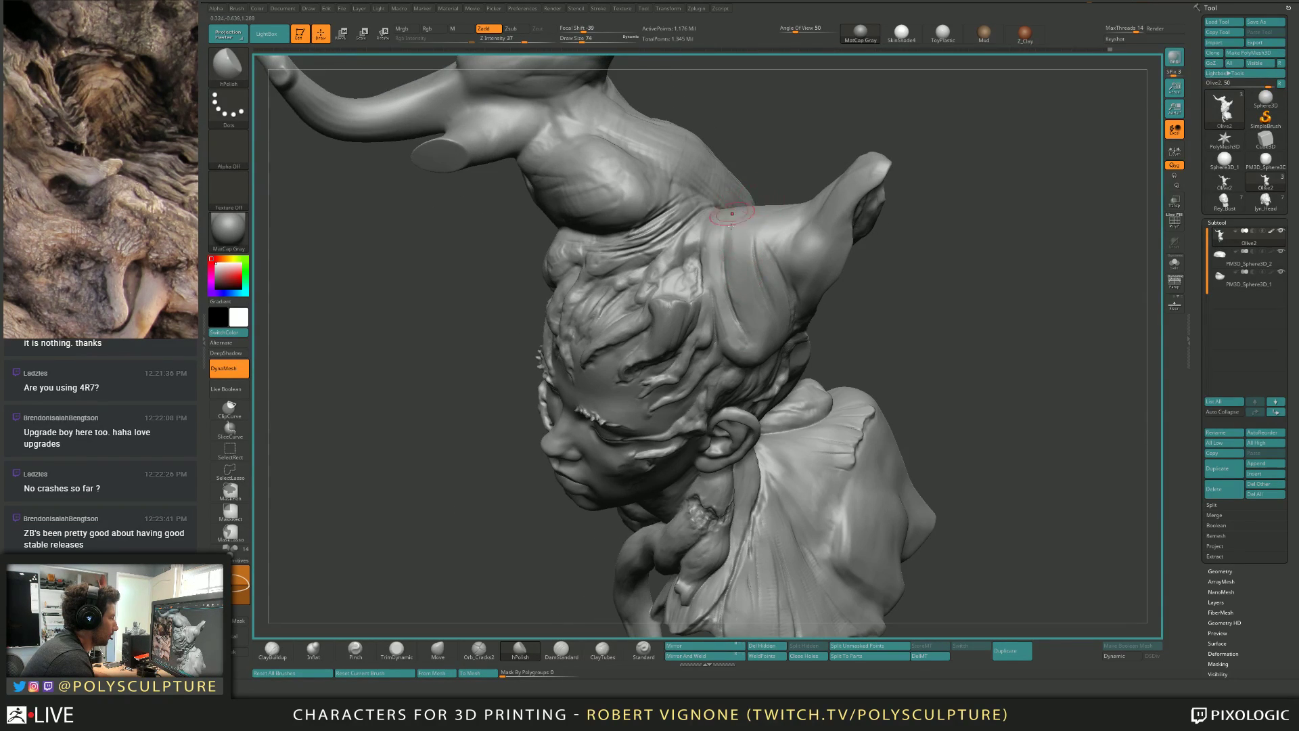
Cut narrow grooves down the bulge at the pointed branch stub's base with ClayBuildup at draw sizes 23 and 7.
right_click_drag(716, 241, 739, 220)
key("1")
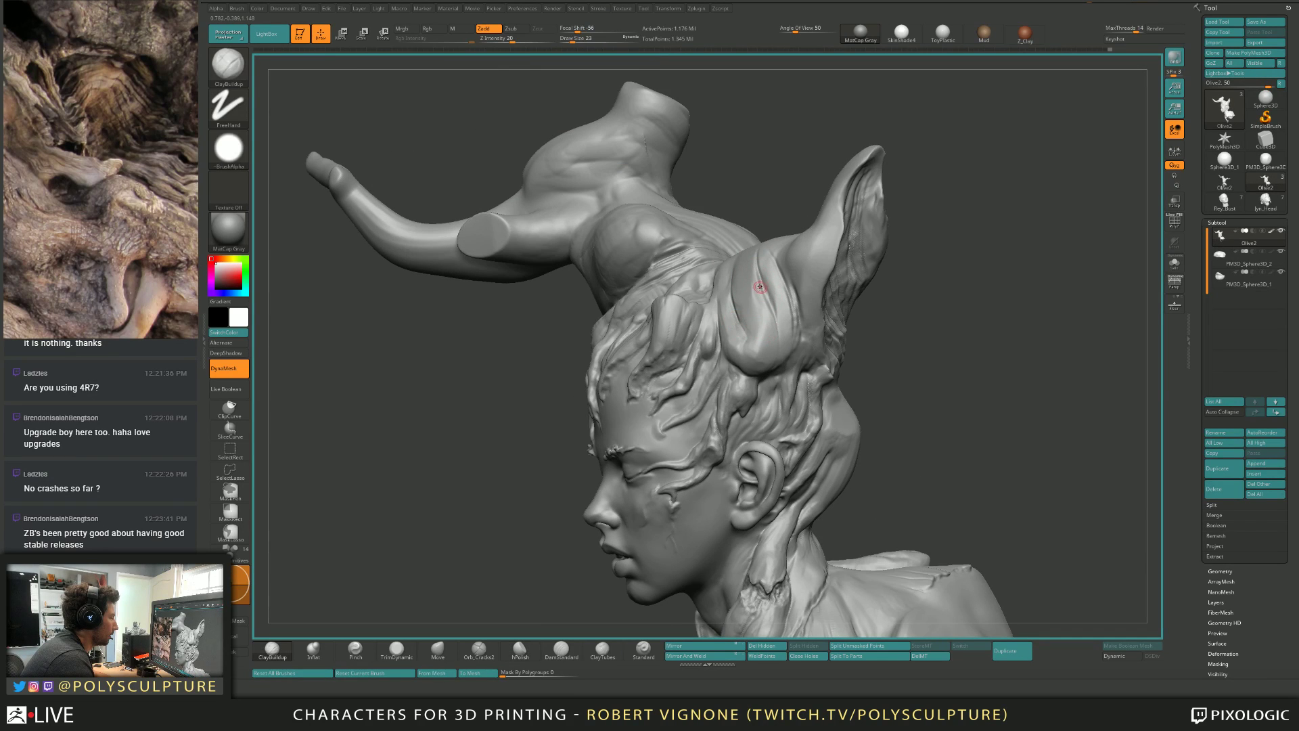
right_click_drag(760, 287, 762, 305, "ctrl")
key("s")
left_click_drag(761, 289, 758, 288)
mouse_move(757, 289)
right_mouse_down()
mouse_move(721, 275)
mouse_move(716, 254)
right_mouse_up()
key("s")
mouse_move(690, 299)
right_mouse_down()
mouse_move(718, 279)
mouse_move(672, 310)
mouse_move(727, 228)
right_mouse_up()
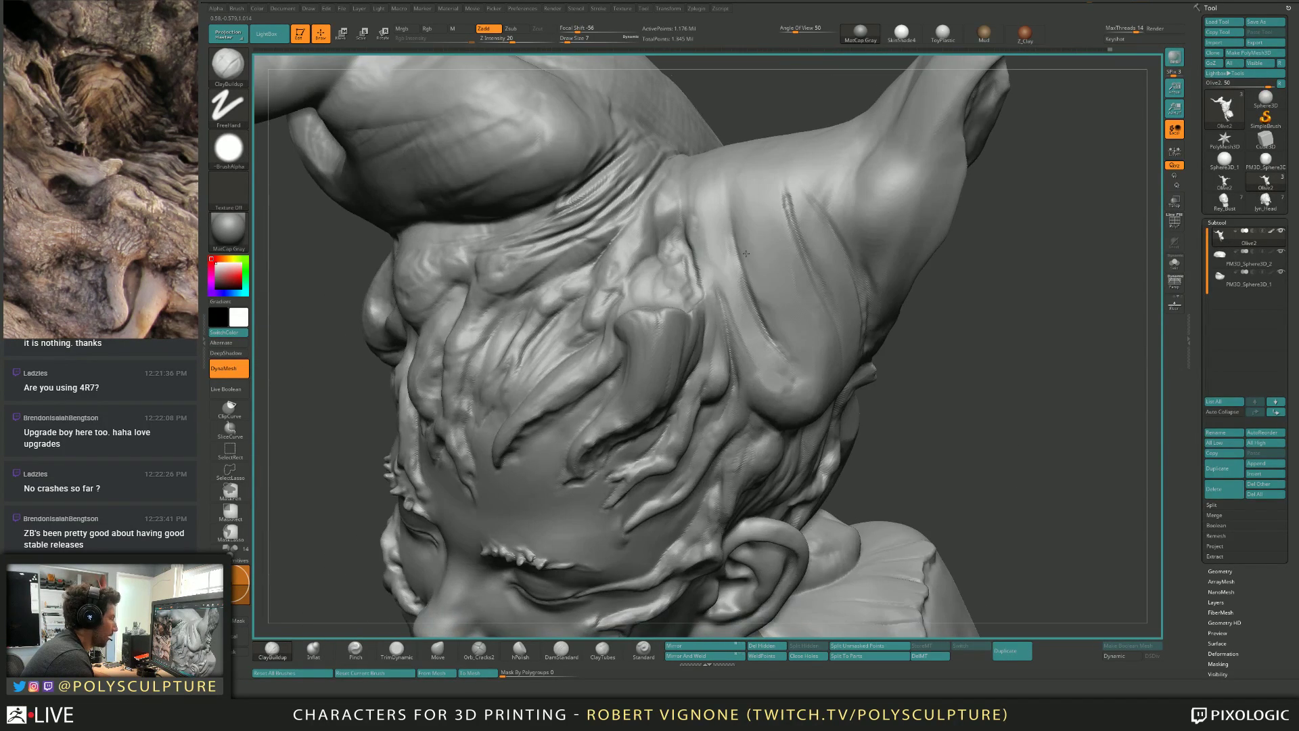
Break up the front groove of the bulge into rough, torn bark with ClayBuildup at draw sizes 12 and 18.
key("s")
left_click_drag(727, 215, 751, 290)
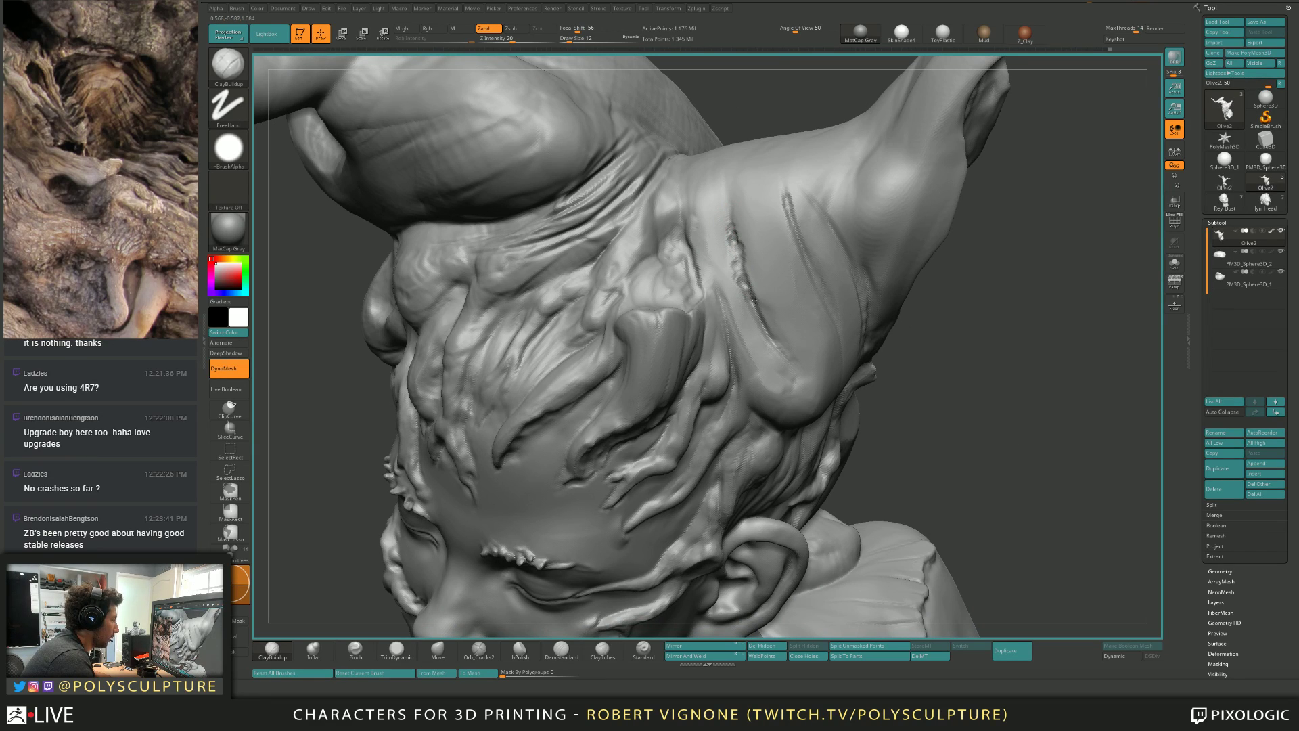
right_click_drag(771, 331, 738, 274)
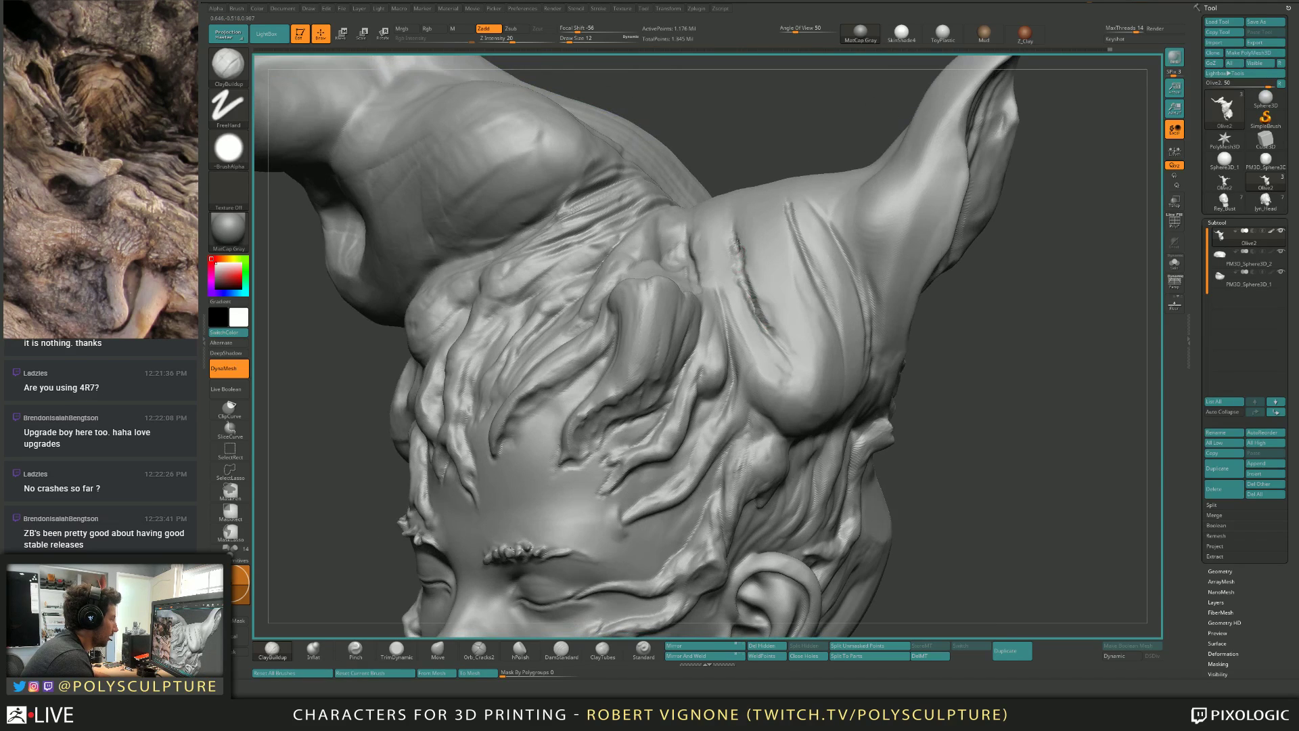
left_click_drag(773, 336, 772, 339)
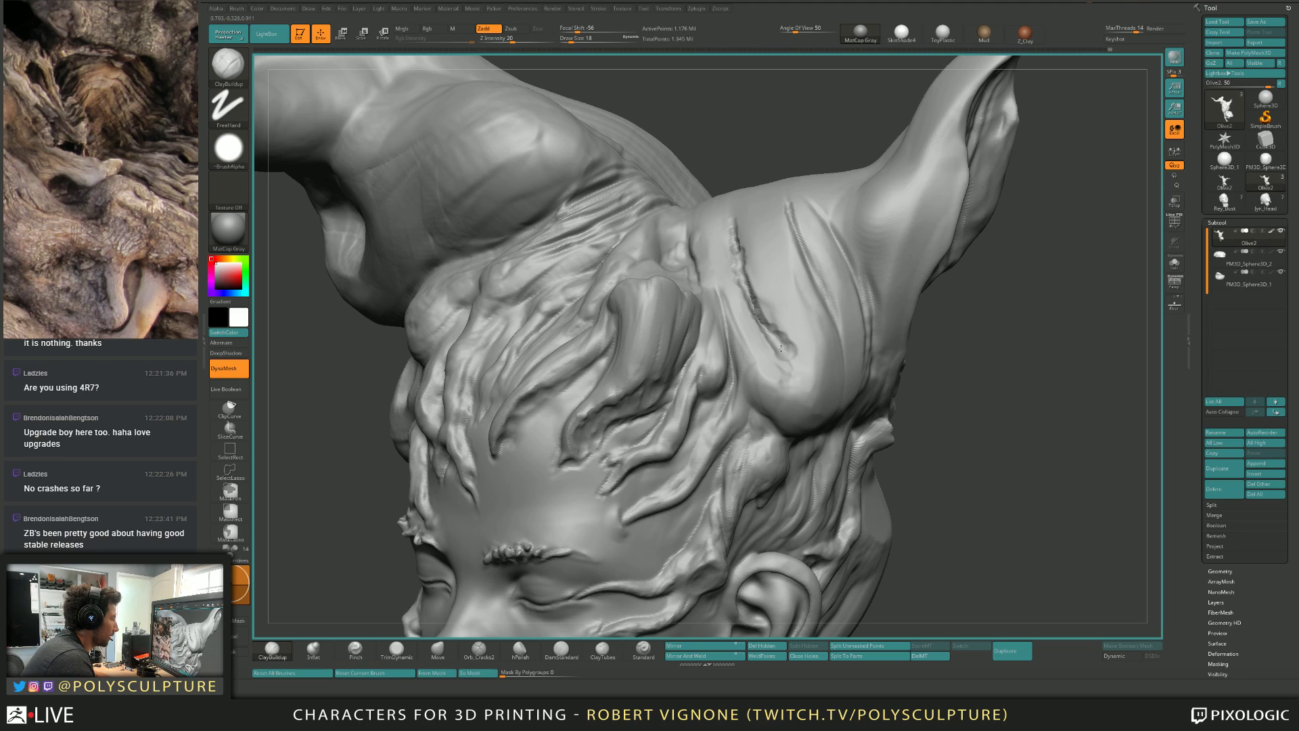
key("bracketleft")
right_click_drag(782, 257, 798, 220)
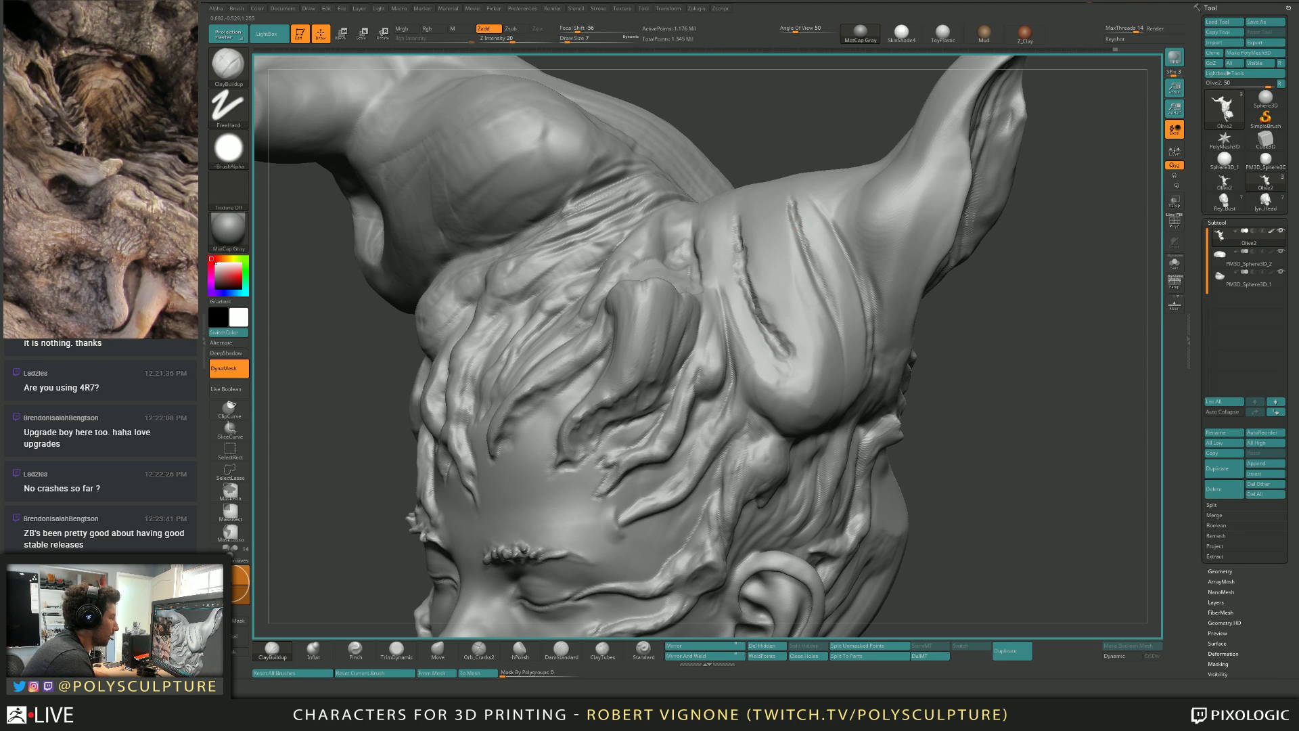
Build up lengthwise ridges behind the bulge's rear groove and thicken their upper end with ClayBuildup at draw sizes 44 and 65.
mouse_move(817, 276)
right_mouse_down()
mouse_move(818, 264)
mouse_move(777, 270)
right_mouse_up()
key("bracketright")
key("bracketright")
key("bracketright")
key("bracketright")
key("bracketright")
left_click_drag(780, 262, 808, 323)
left_click_drag(781, 230, 805, 335)
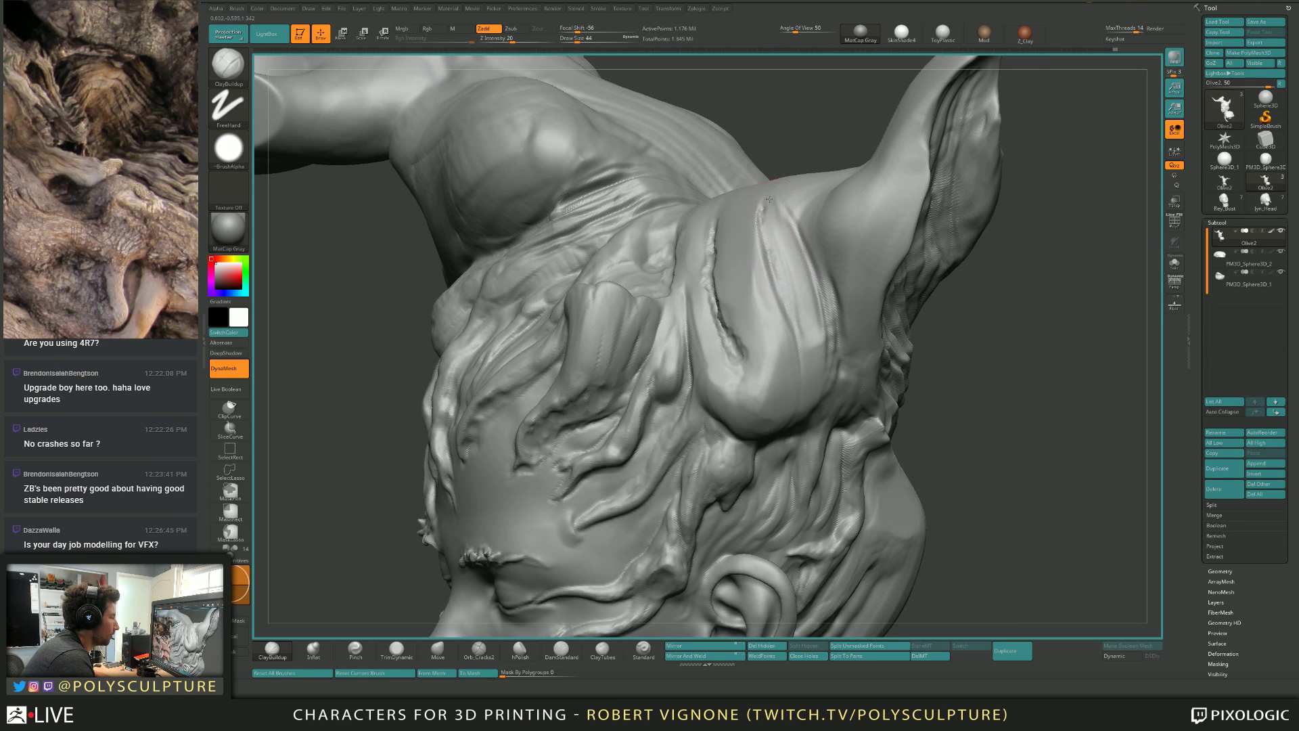
left_click_drag(768, 203, 798, 301)
left_click_drag(778, 257, 818, 406)
left_click_drag(778, 213, 829, 348)
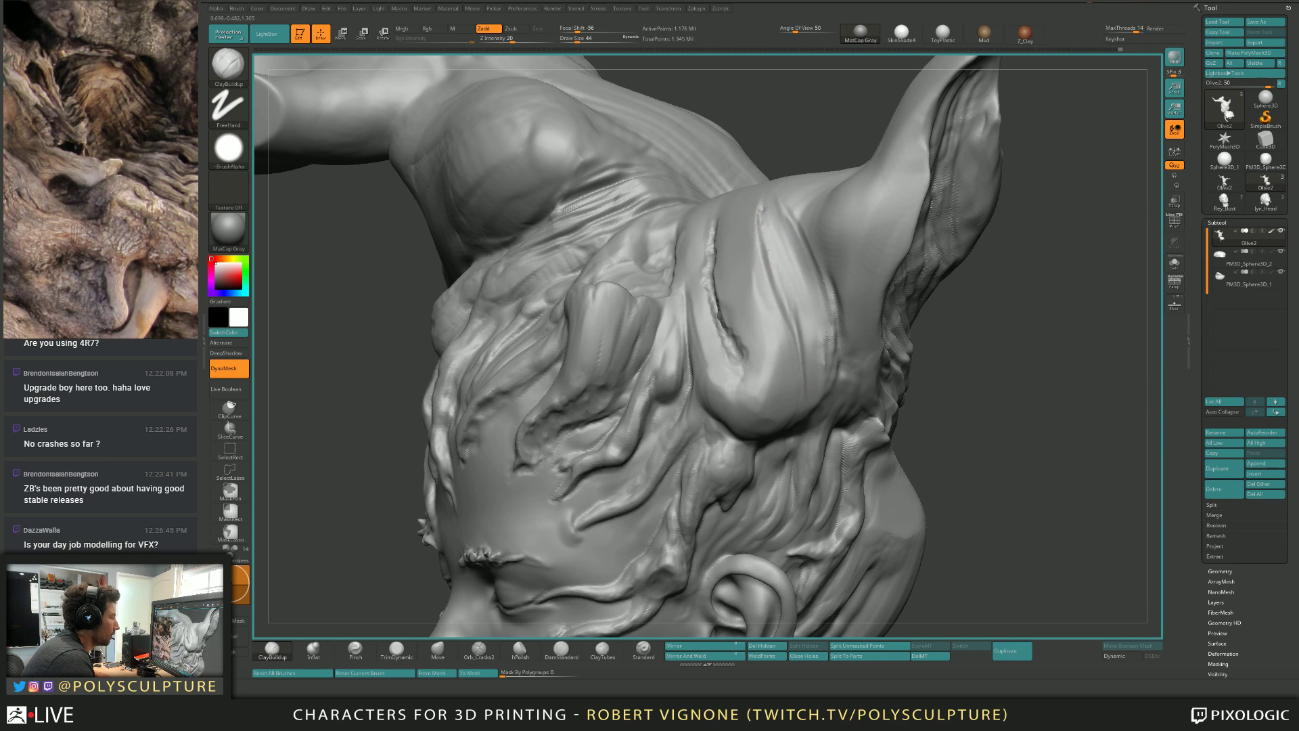
left_click_drag(805, 236, 833, 351)
left_click_drag(783, 215, 825, 314)
left_click_drag(818, 257, 785, 177)
left_click_drag(775, 240, 788, 171)
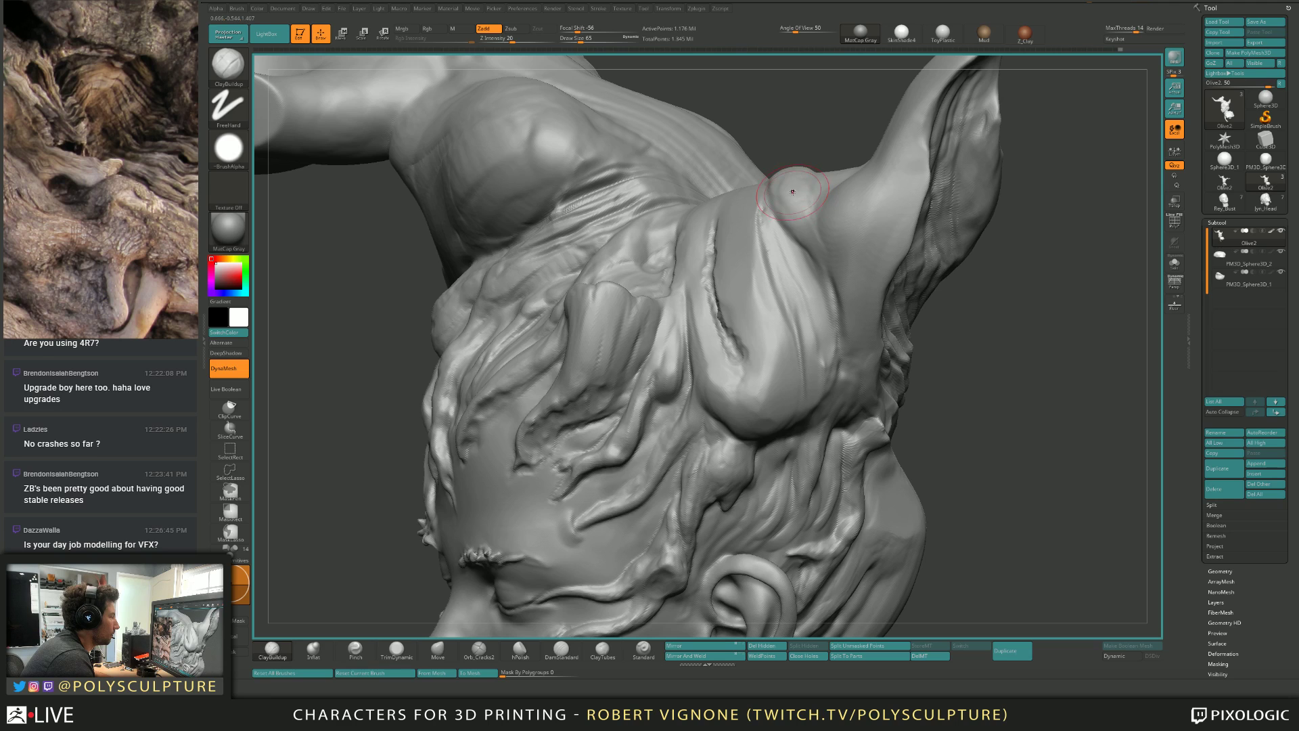
Carve broken-bark chips into the upper end of the bulge's rear groove with ClayBuildup at draw sizes 22, 9 and 18.
key("s")
left_click(770, 240)
right_click_drag(770, 257, 751, 236, "alt")
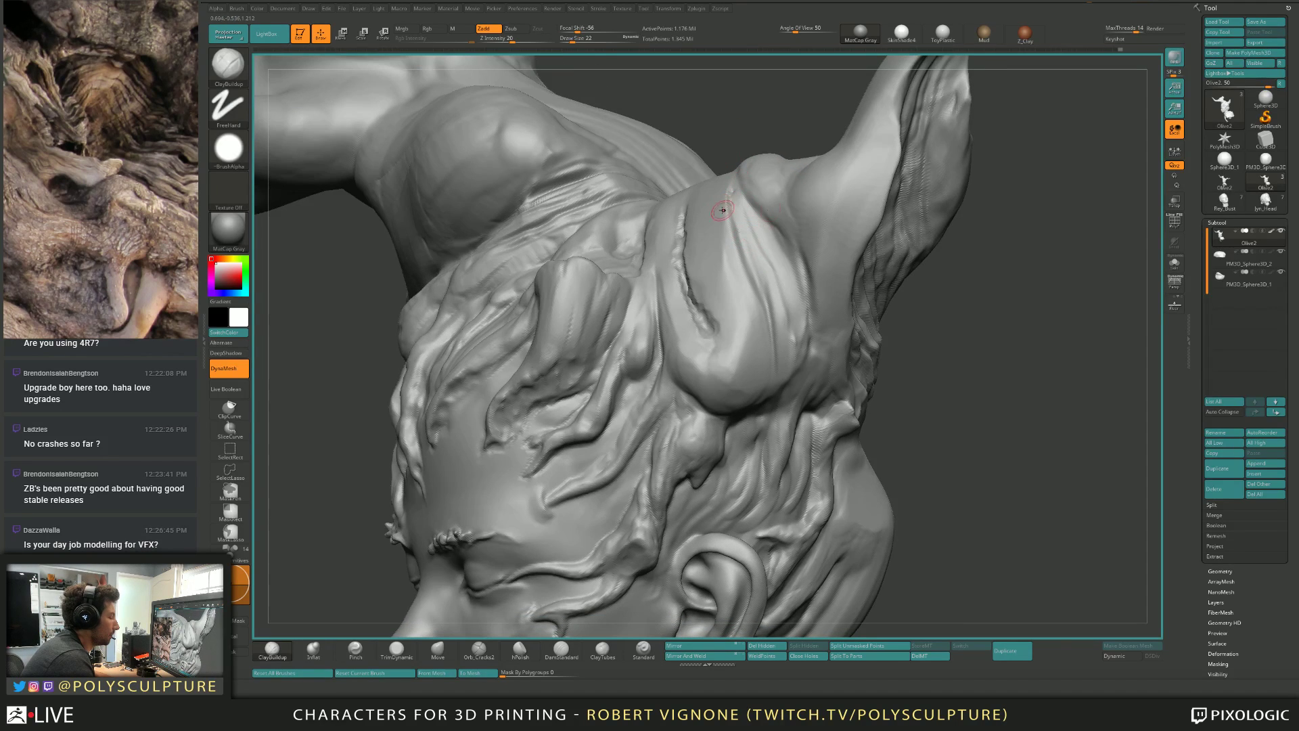
key("s")
left_click(757, 242)
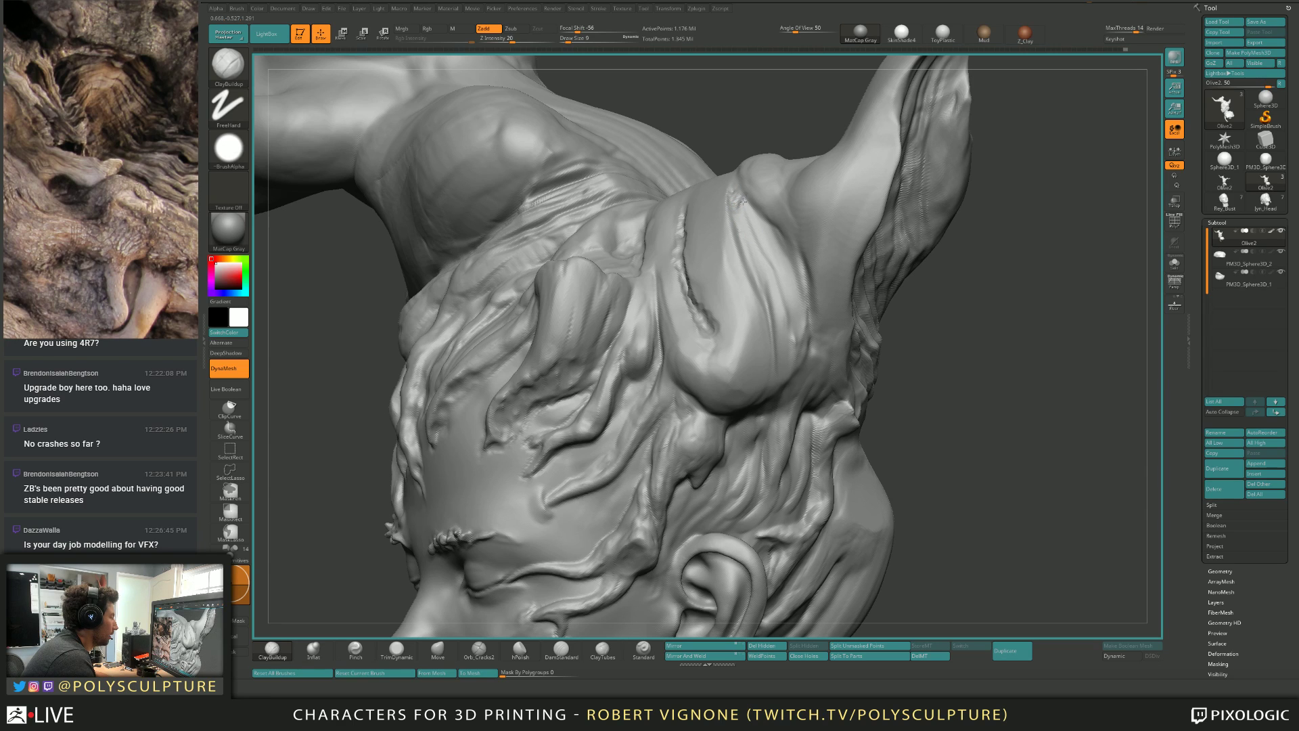
key("s")
left_click(749, 237)
left_click(751, 235)
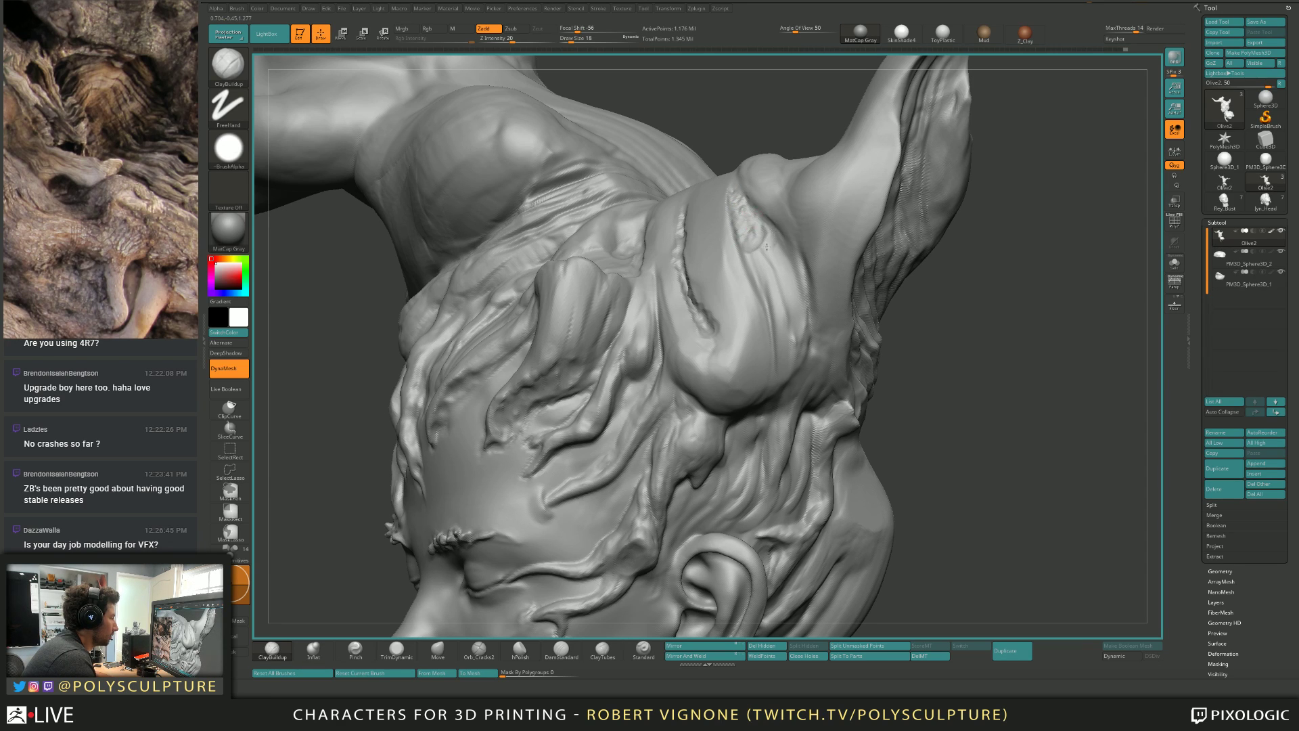
Extend the rough bark texture down the length of the rear groove with ClayBuildup at draw size 18.
mouse_move(775, 243)
left_mouse_down()
mouse_move(790, 284)
mouse_move(756, 269)
left_mouse_up()
mouse_move(774, 298)
right_mouse_down()
mouse_move(765, 284)
mouse_move(773, 309)
right_mouse_up()
left_click_drag(776, 323, 765, 307)
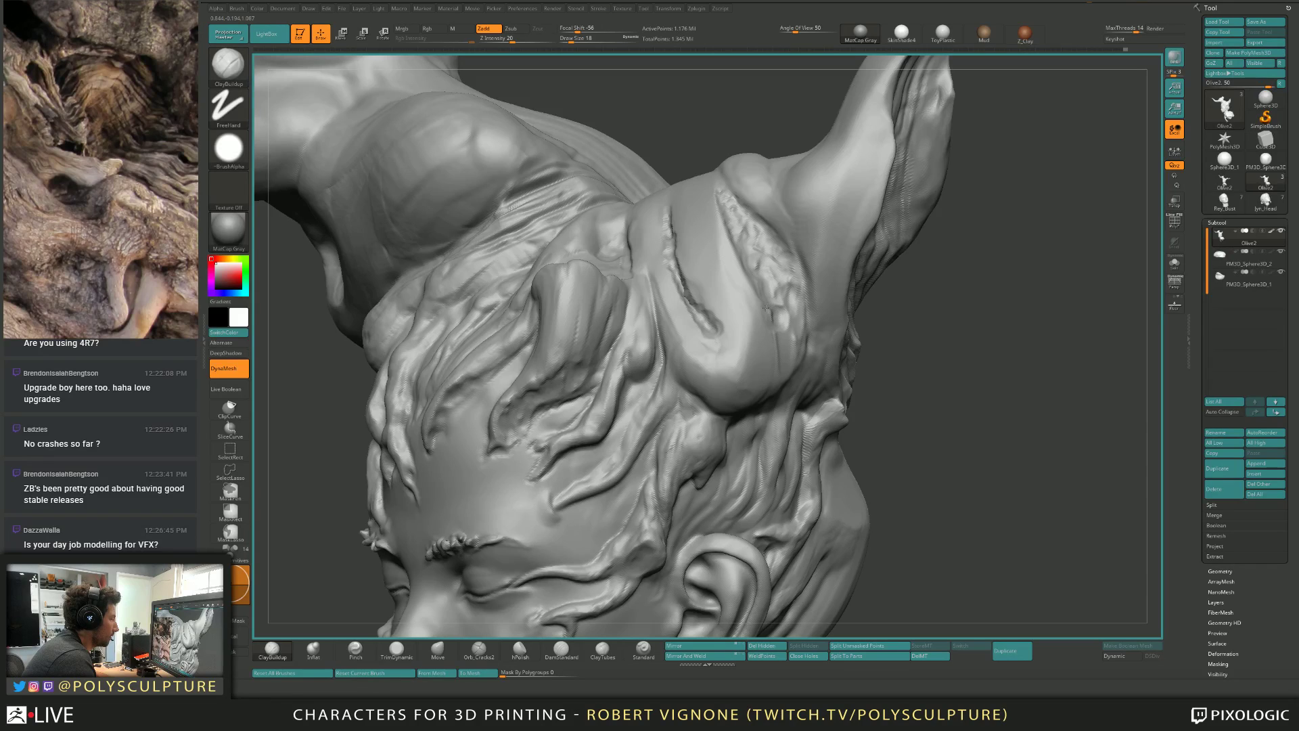
right_click_drag(778, 334, 781, 310)
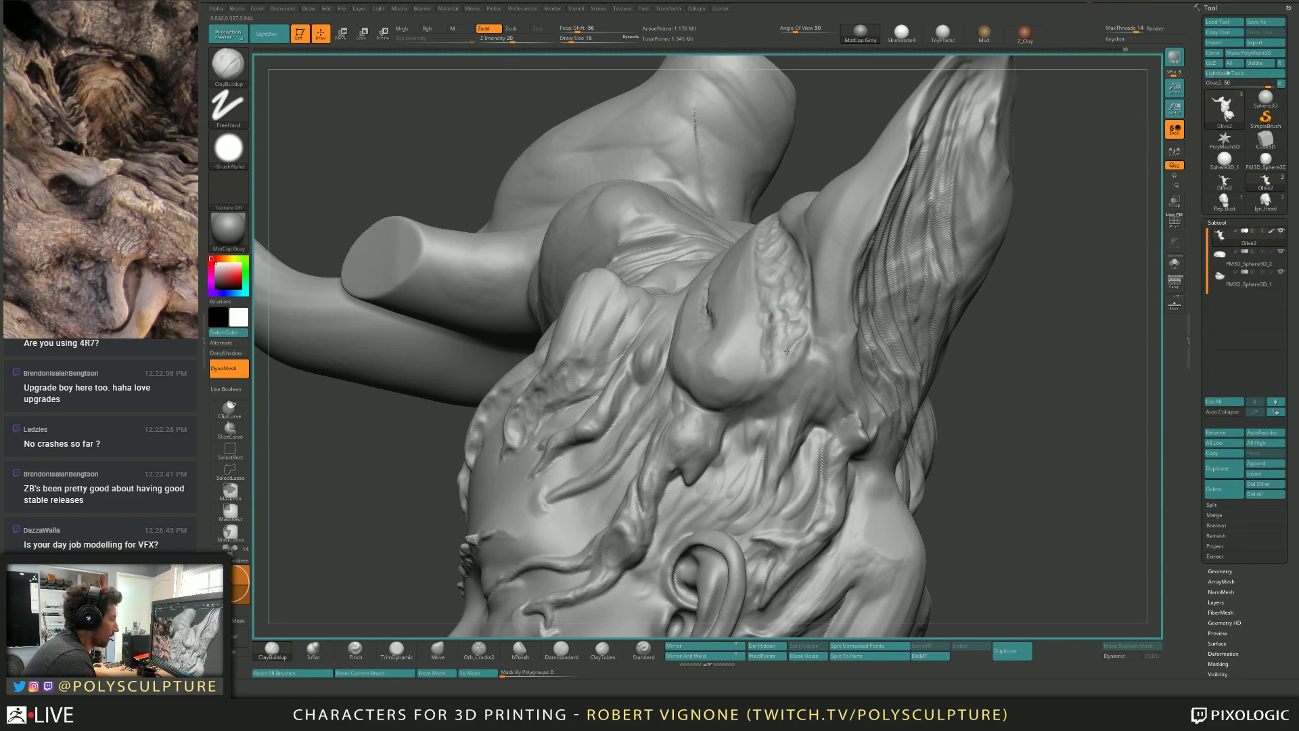
Add uneven lumps to the bulge's surface with ClayBuildup at draw size 23 and flatten them with TrimDynamic at draw size 33.
mouse_move(804, 336)
right_mouse_down()
mouse_move(778, 311)
mouse_move(727, 385)
mouse_move(748, 339)
mouse_move(709, 354)
right_mouse_up()
key("bracketright")
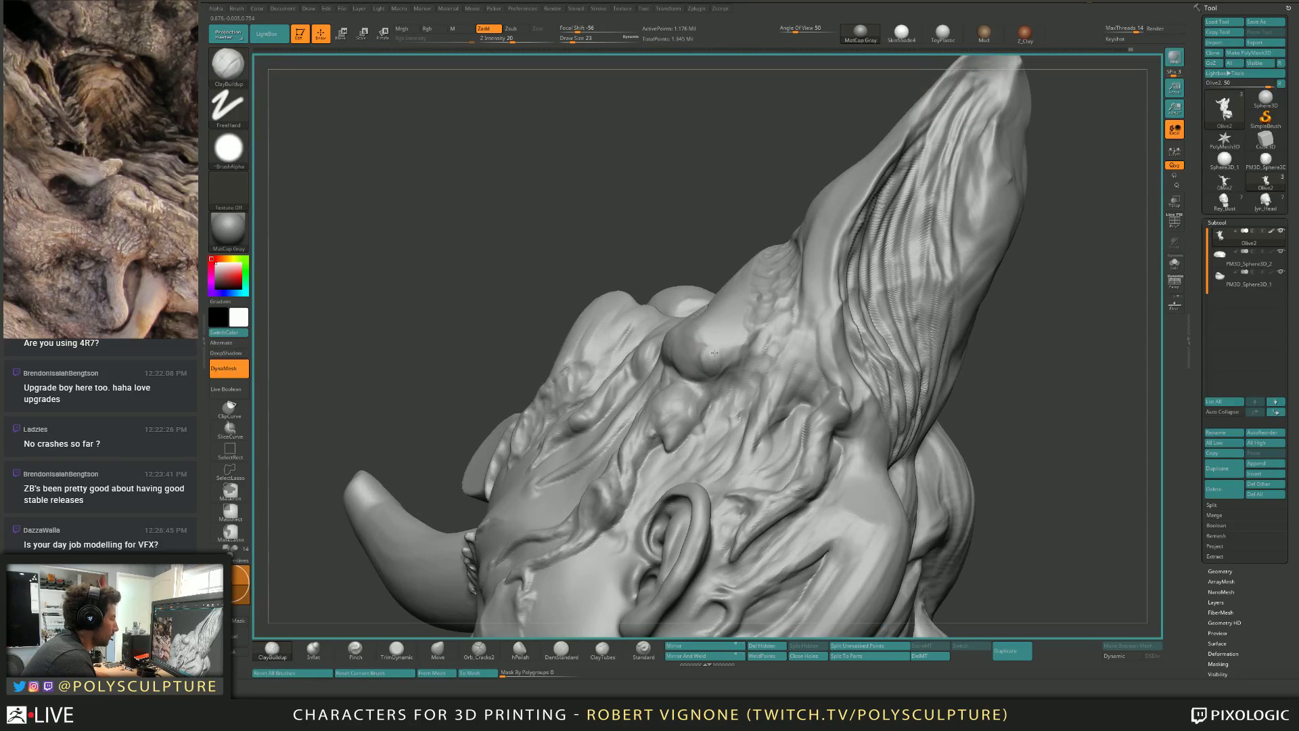
right_click_drag(743, 306, 742, 329)
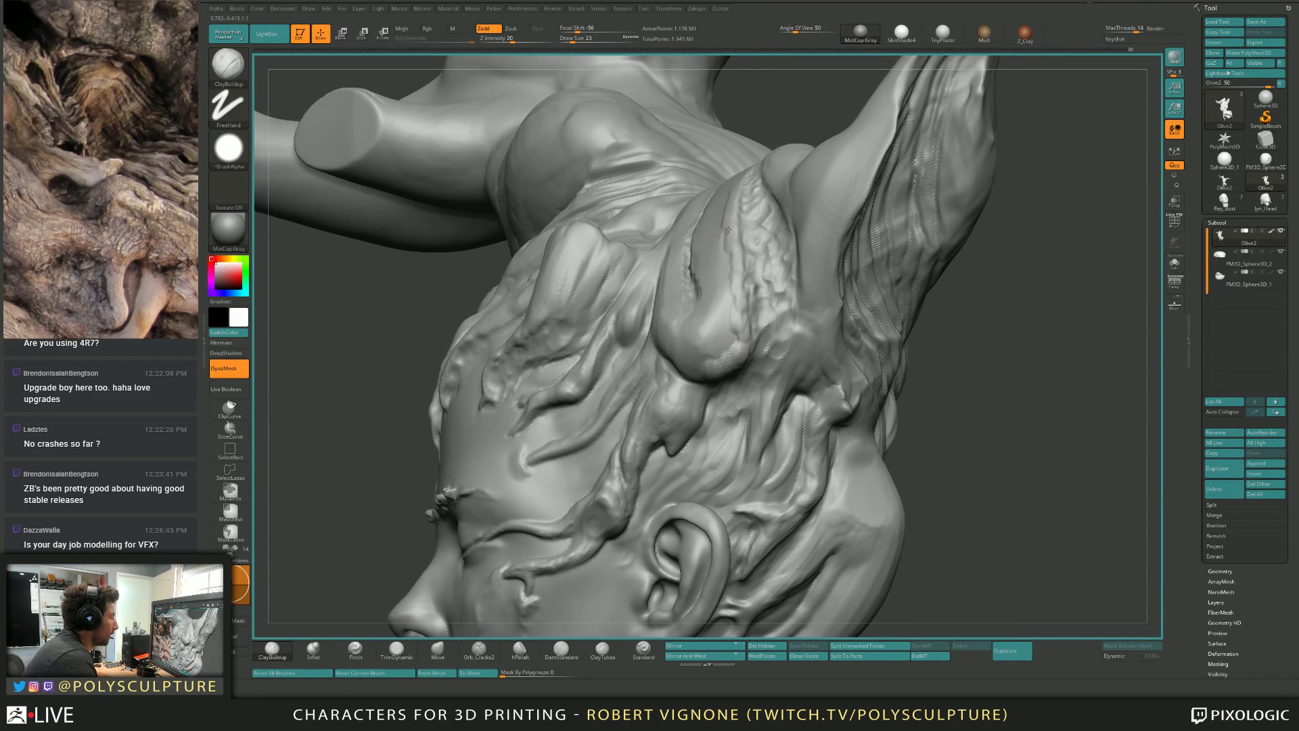
right_click_drag(733, 194, 720, 210)
key("b")
key("t")
key("d")
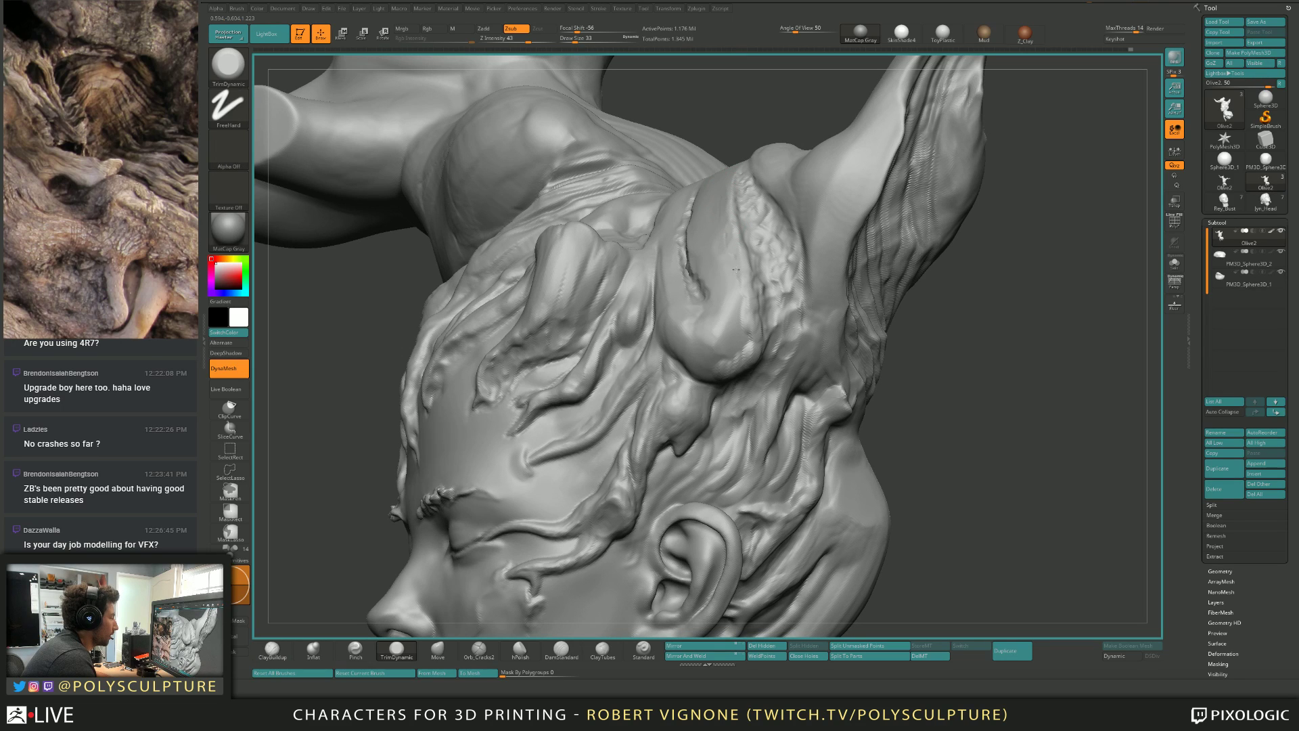
mouse_move(746, 317)
right_mouse_down()
mouse_move(738, 335)
mouse_move(747, 263)
right_mouse_up()
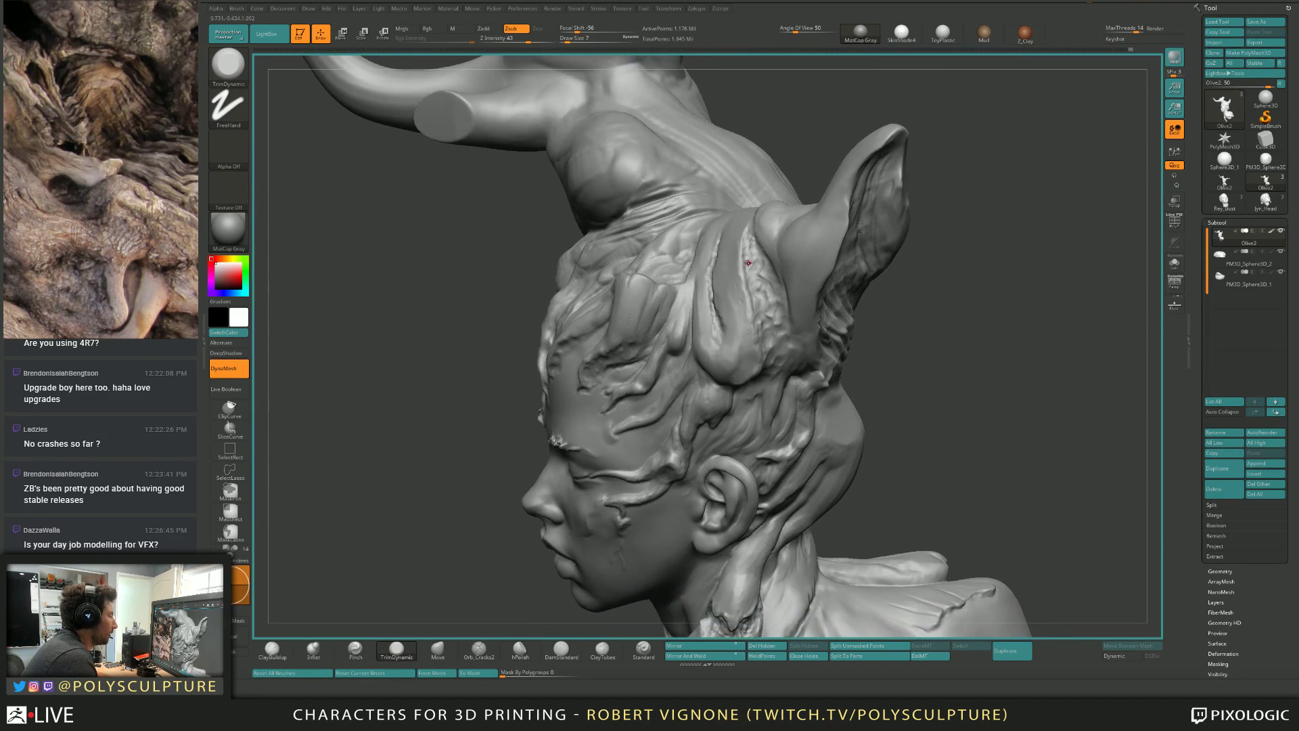
Sharpen the chipped edge at the top of the rear groove with ClayBuildup at draw size 12.
key("b")
key("c")
key("b")
key("s")
left_click_drag(746, 230, 749, 231)
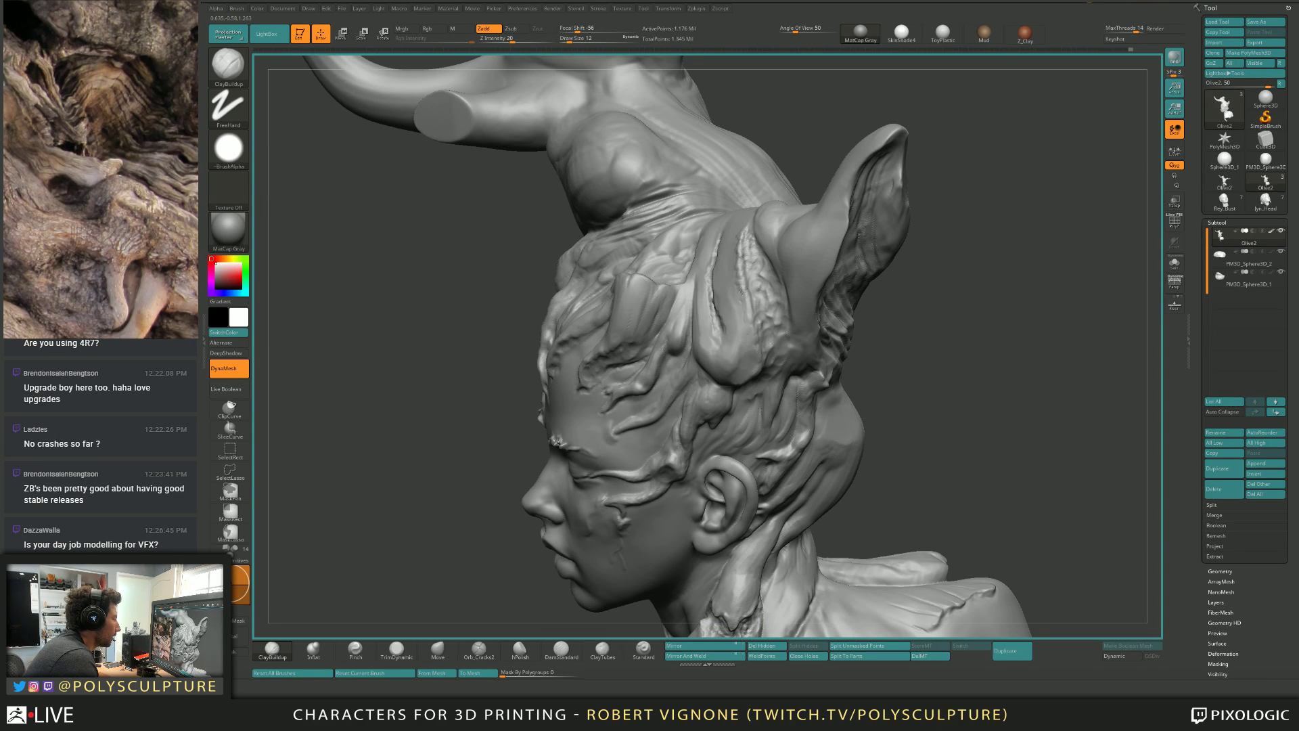
mouse_move(750, 336)
right_mouse_down()
mouse_move(734, 284)
mouse_move(745, 338)
mouse_move(730, 362)
right_mouse_up()
Carve a small hollow into the bulge's lower tip with ClayBuildup and soften it with TrimDynamic at draw size 22.
key("b")
key("t")
key("d")
key("b")
key("c")
key("b")
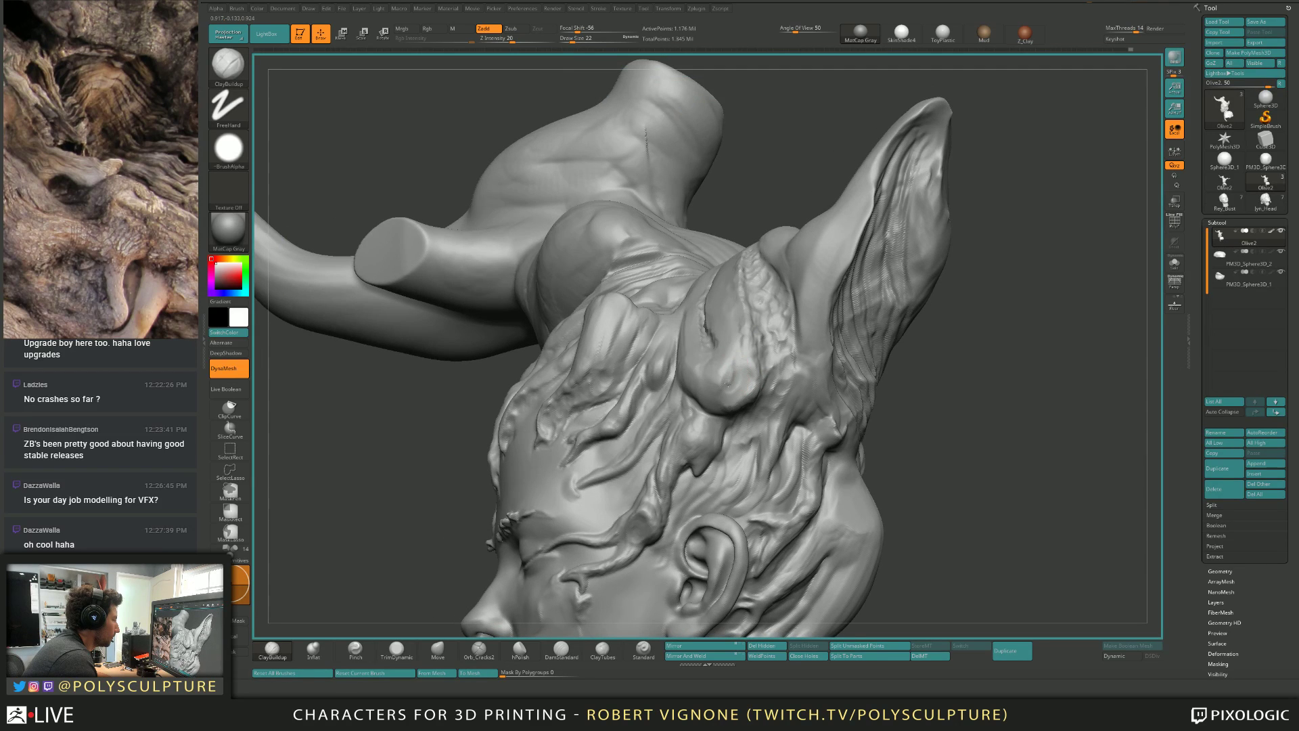
left_click_drag(735, 376, 740, 390)
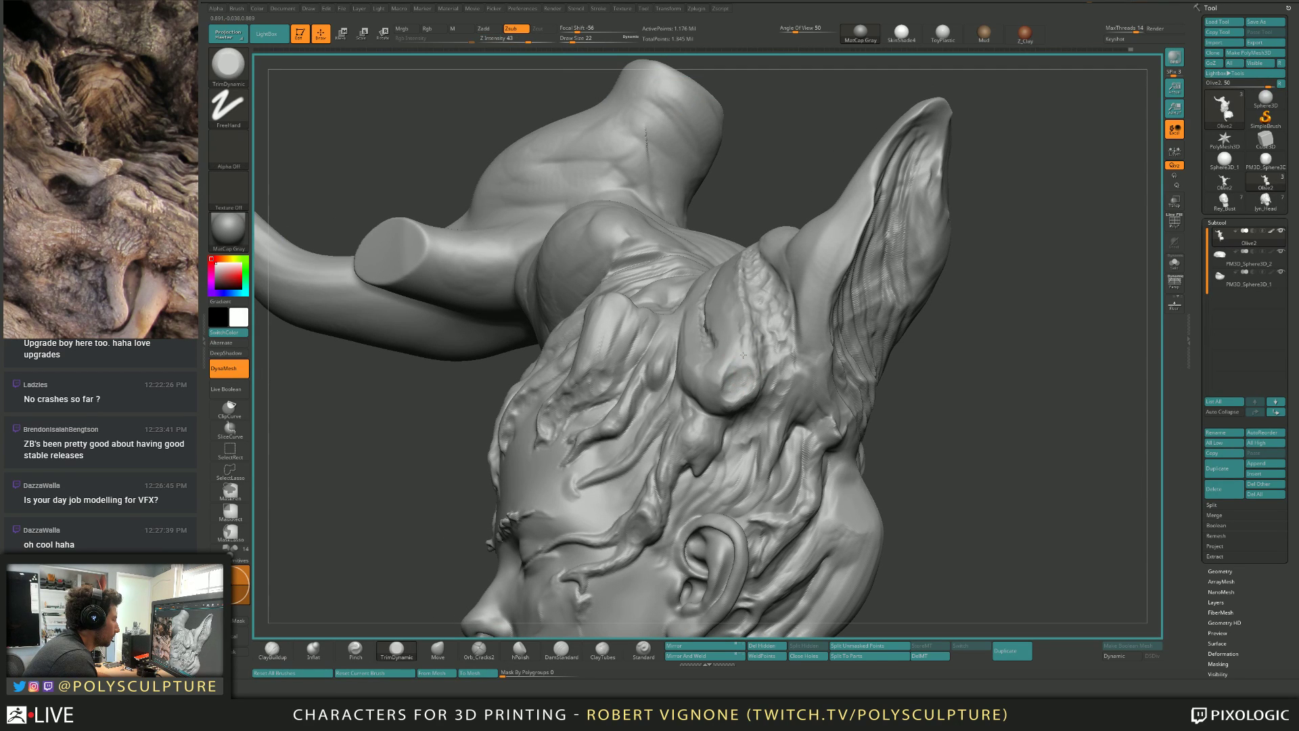
mouse_move(744, 380)
right_mouse_down()
mouse_move(643, 369)
mouse_move(799, 338)
right_mouse_up()
Examine the whole bust's silhouette and the pointed branch stub, with the Move brush ready at draw size 108.
key("1")
right_click_drag(798, 338, 859, 240, "ctrl")
mouse_move(860, 240)
right_mouse_down("alt")
mouse_move(726, 307)
mouse_move(879, 312)
mouse_move(751, 344)
mouse_move(898, 336)
mouse_move(886, 333)
mouse_move(922, 362)
right_mouse_up("alt")
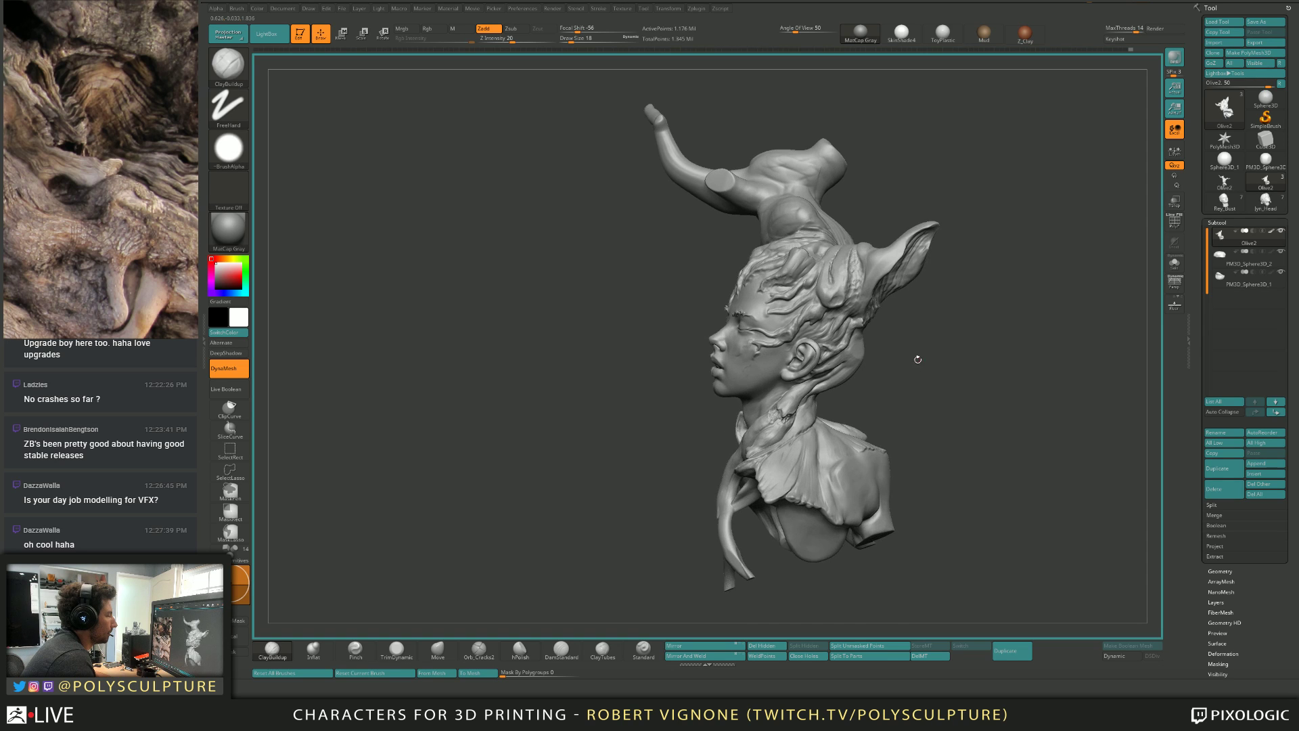
type("s108")
key("Return")
mouse_move(863, 266)
right_mouse_down()
mouse_move(864, 280)
mouse_move(859, 270)
right_mouse_up()
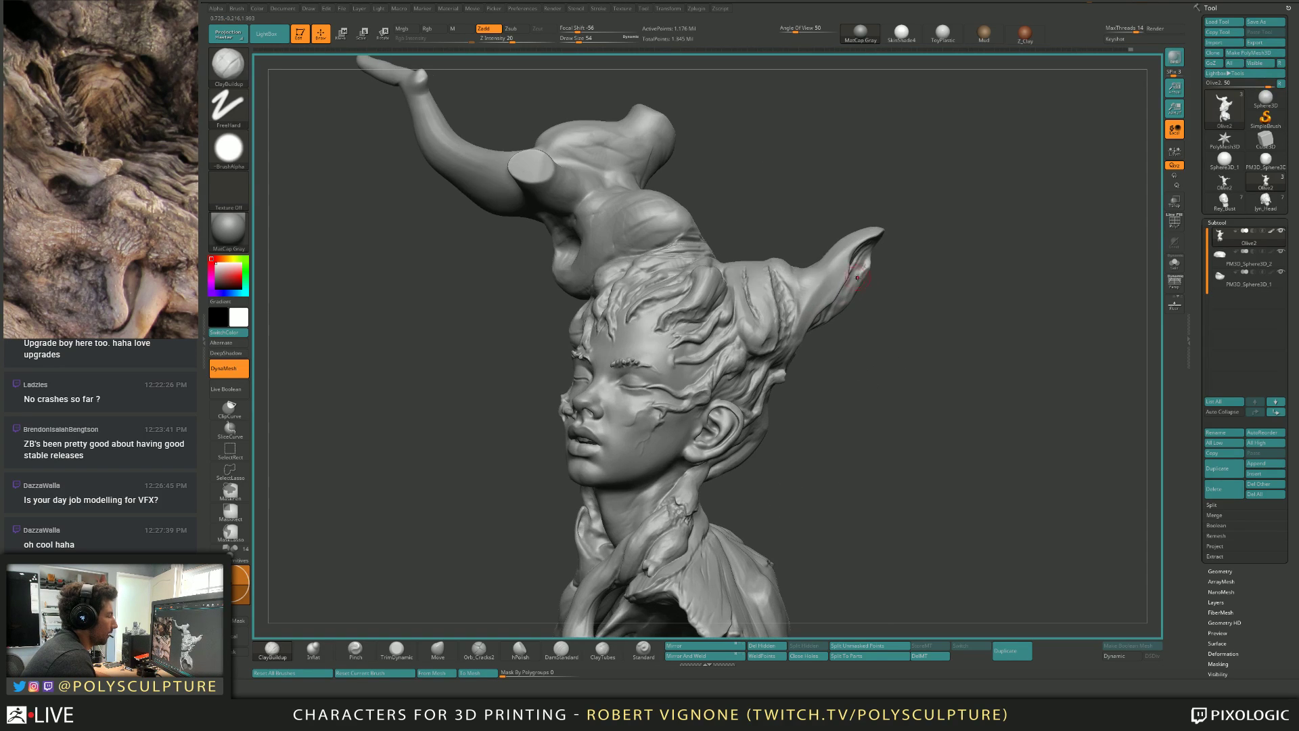
key("b")
key("m")
key("v")
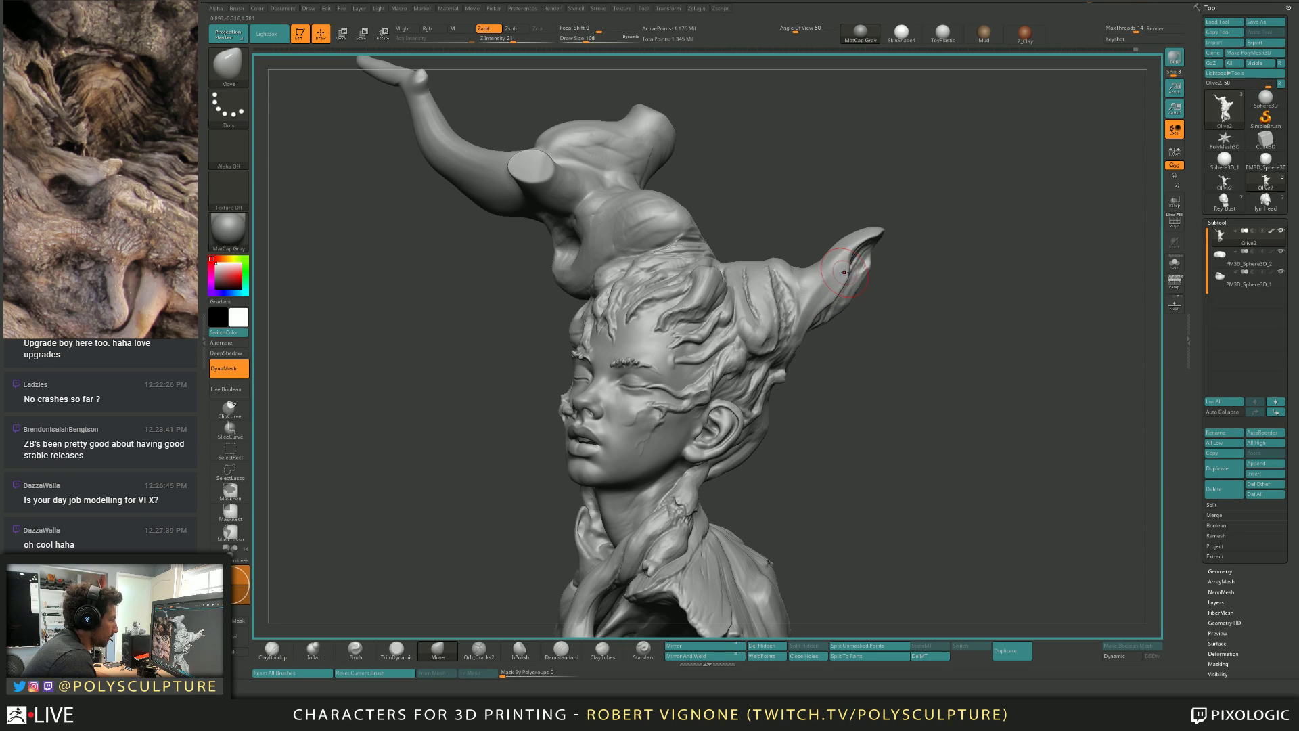
Build up the neck of the pointed branch stub beside the bulge with ClayBuildup at draw size 77.
key("b")
key("c")
key("b")
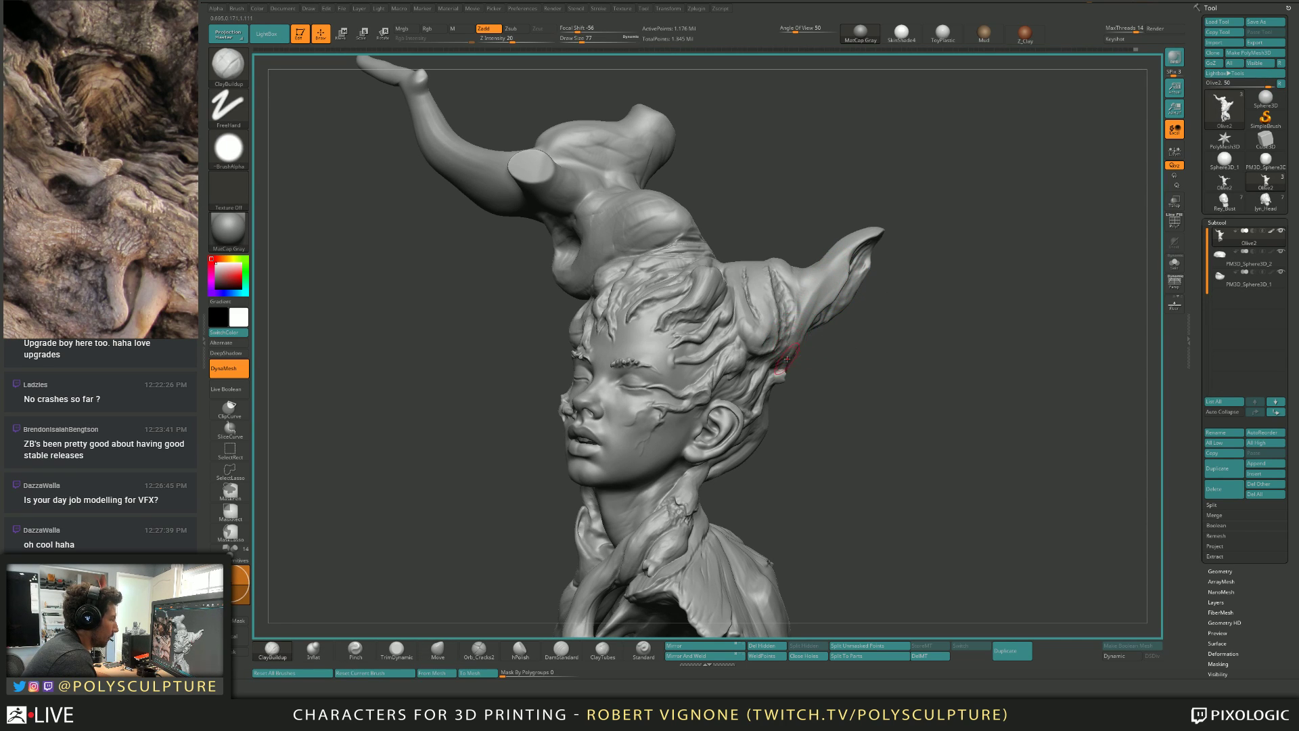
type("s77")
key("Return")
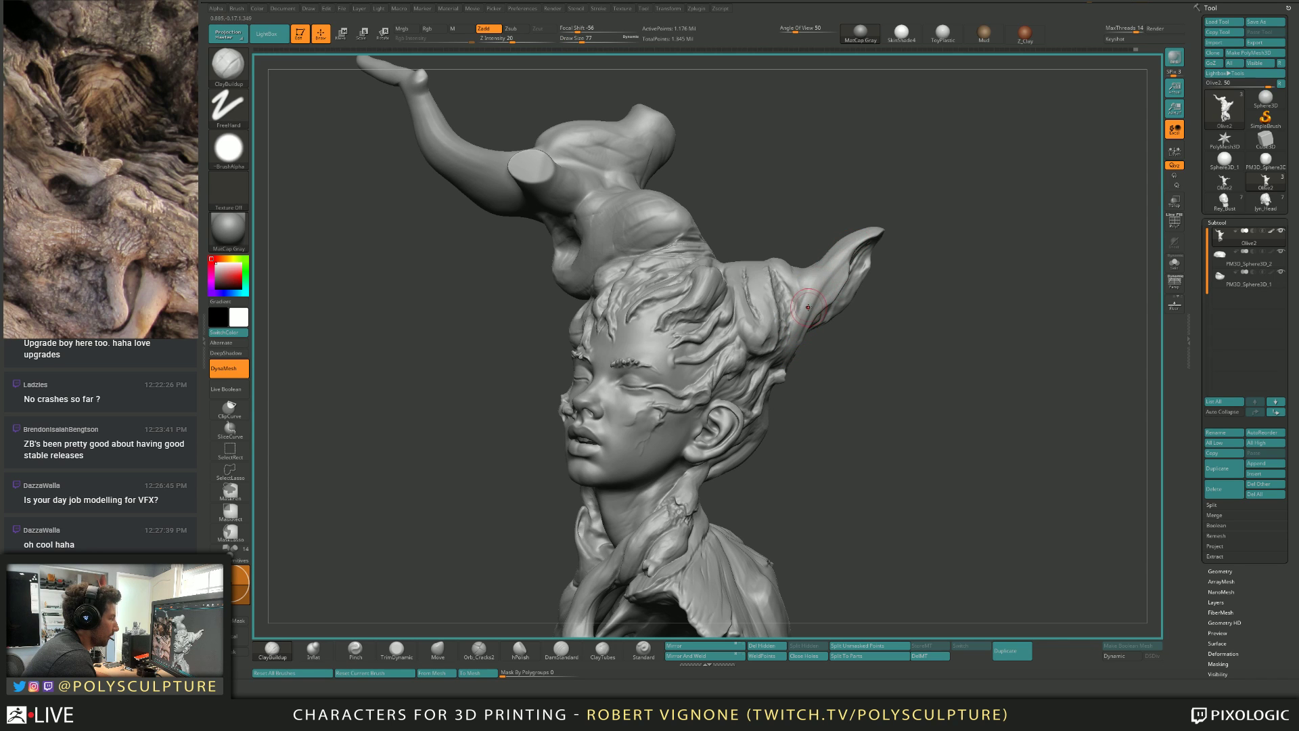
key("s")
left_click(817, 296)
right_click_drag(839, 288, 775, 267)
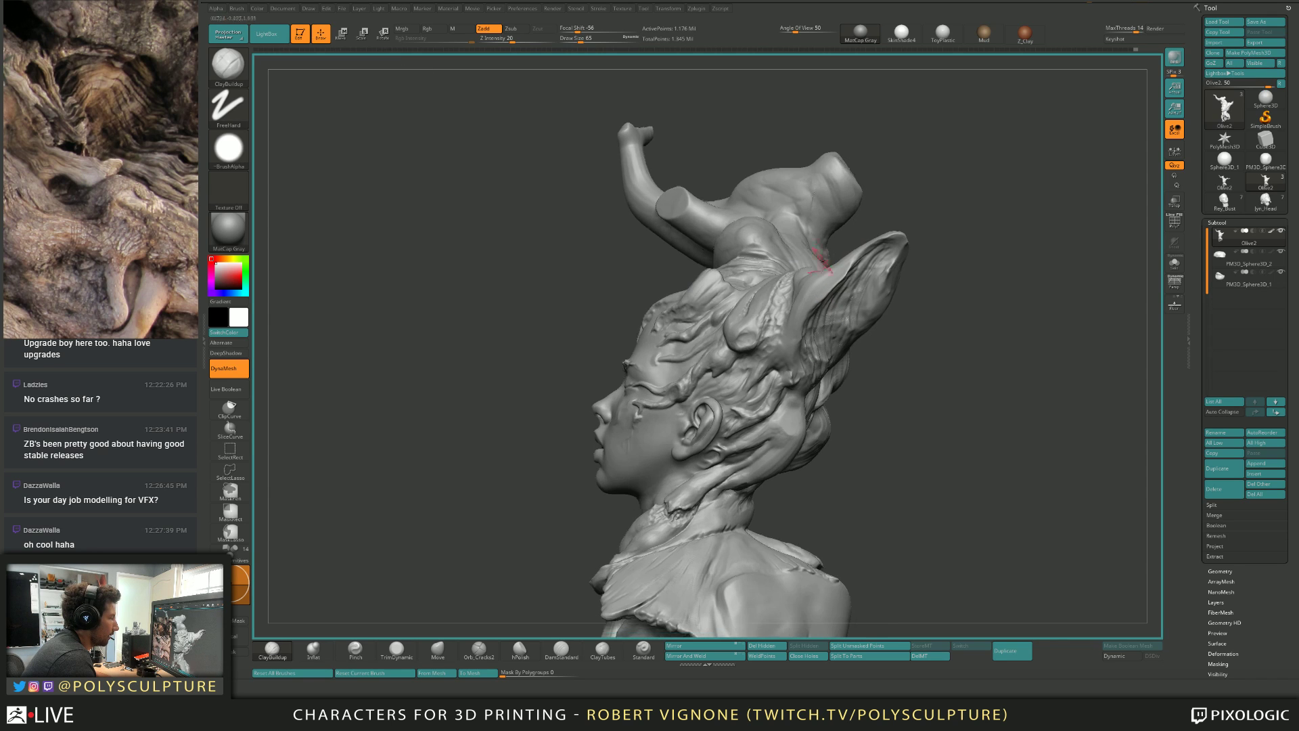
Sculpt bark ridges along the side of the pointed branch stub with ClayBuildup at draw sizes 65, 29 and 27.
key("s")
left_click(792, 336)
right_click_drag(788, 336, 814, 295)
key("s")
left_click(810, 294)
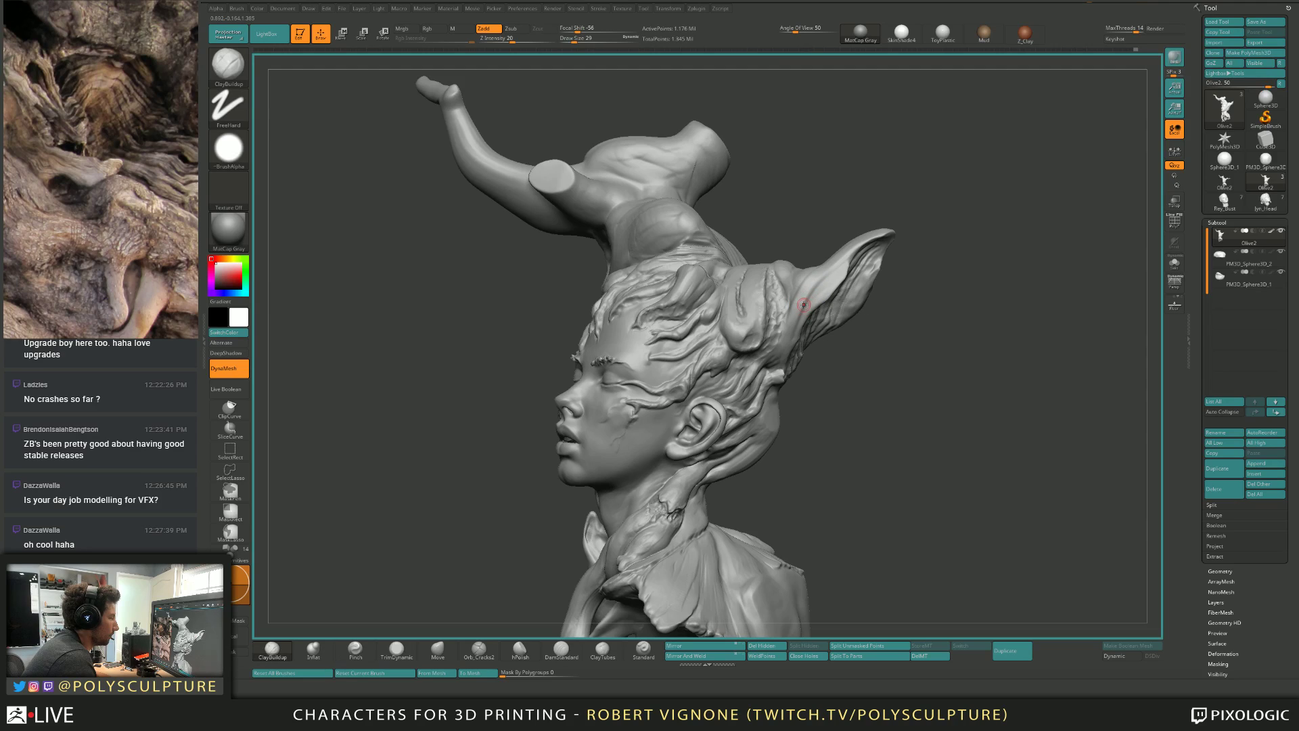
key("s")
left_click(803, 306)
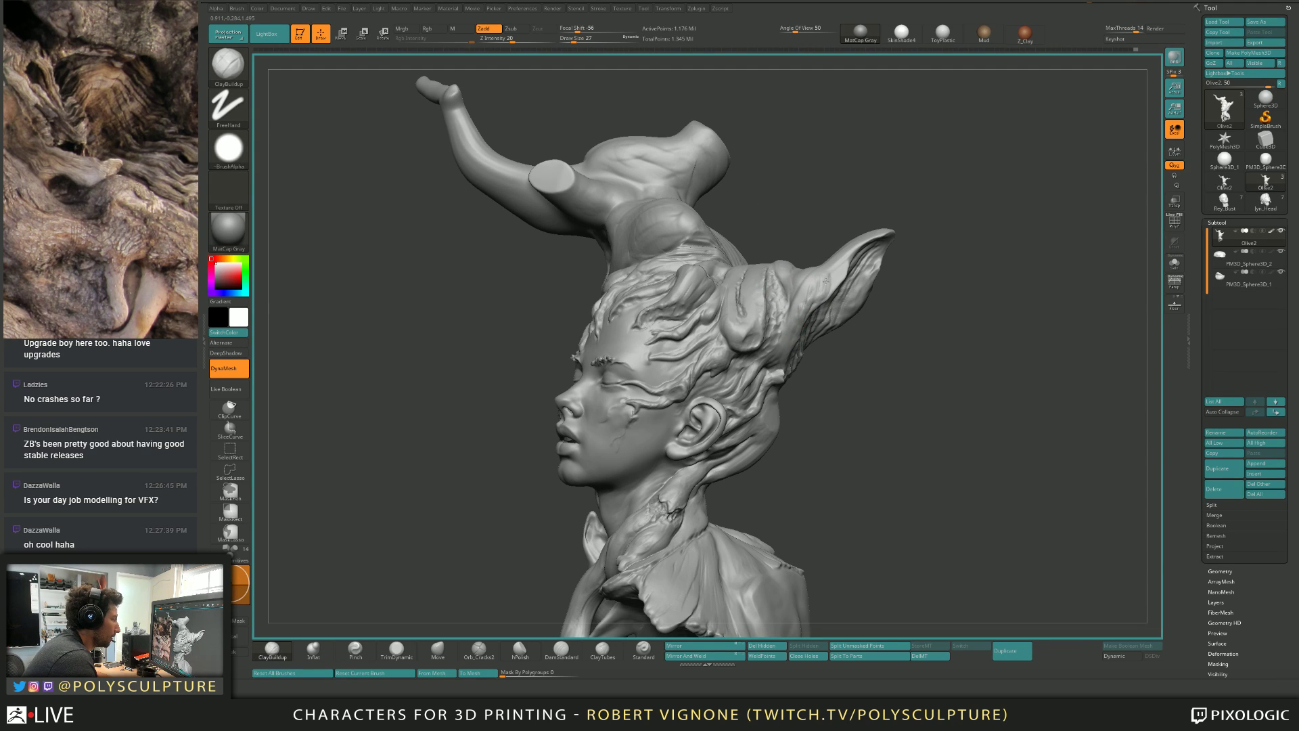
Flatten the new bark ridges on the pointed branch stub with TrimDynamic at draw size 27.
right_click_drag(839, 276, 814, 309)
key("b")
key("t")
key("d")
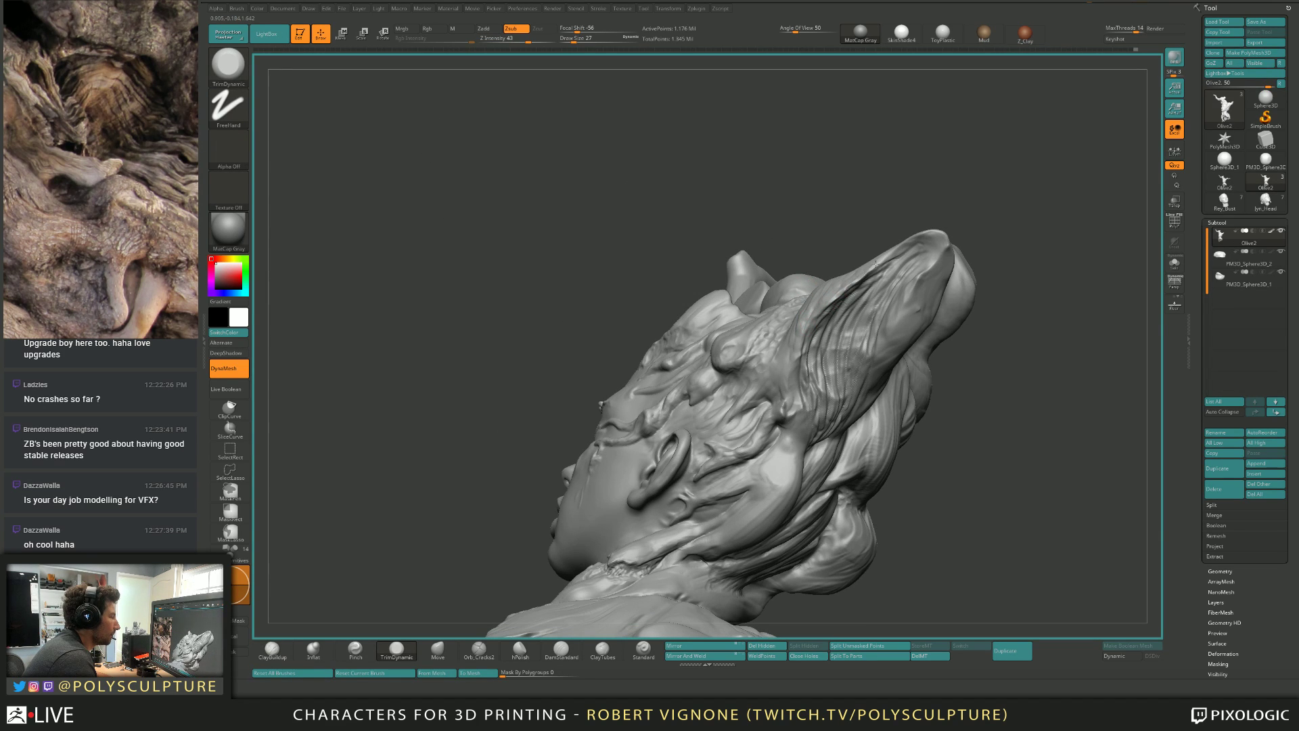
right_click_drag(876, 264, 806, 312)
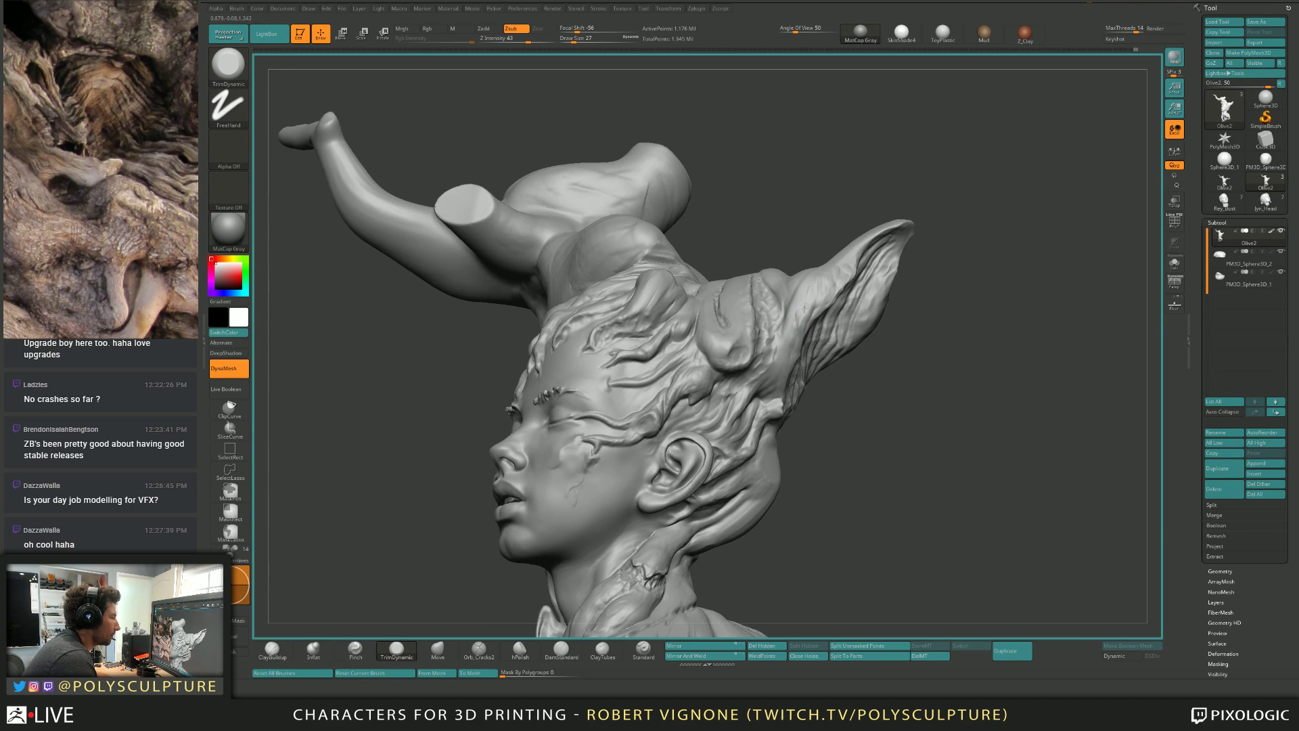
right_click_drag(840, 270, 820, 299)
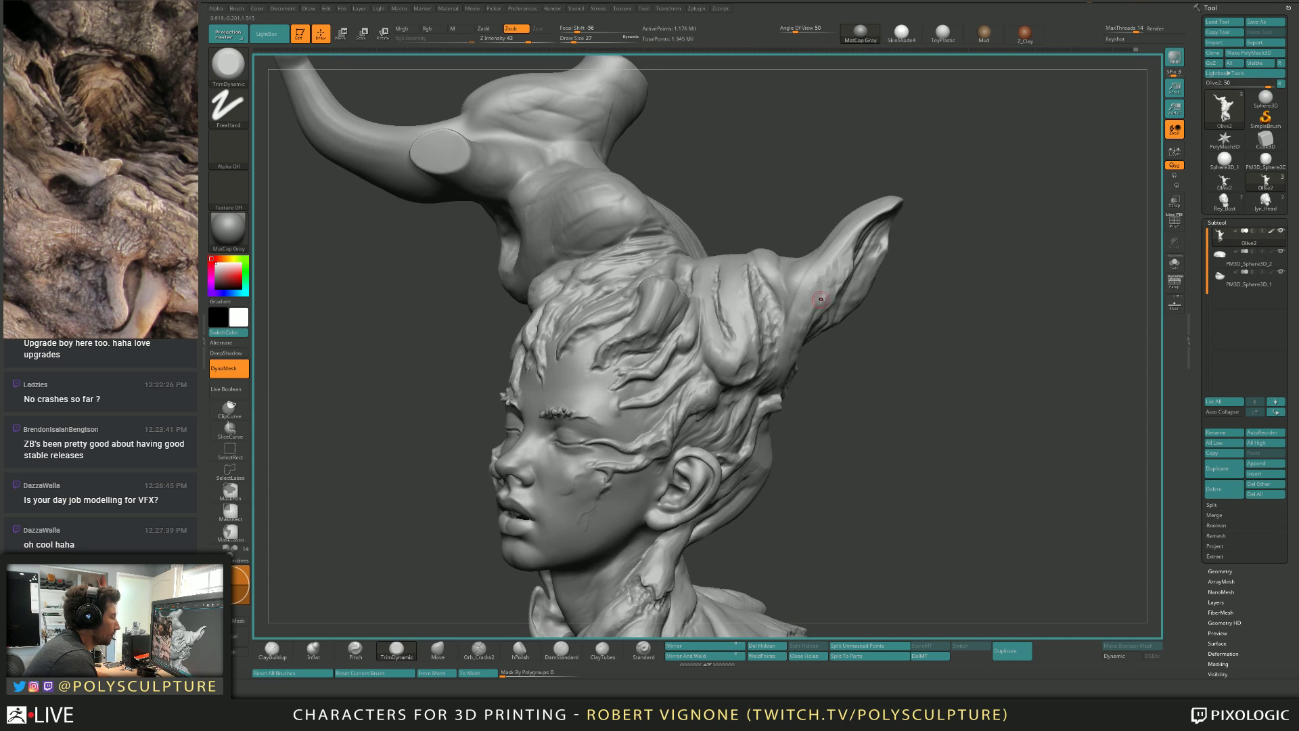
Refine the transition between the bulge and the pointed branch stub with ClayBuildup, starting at draw size 20.
key("b")
key("c")
key("b")
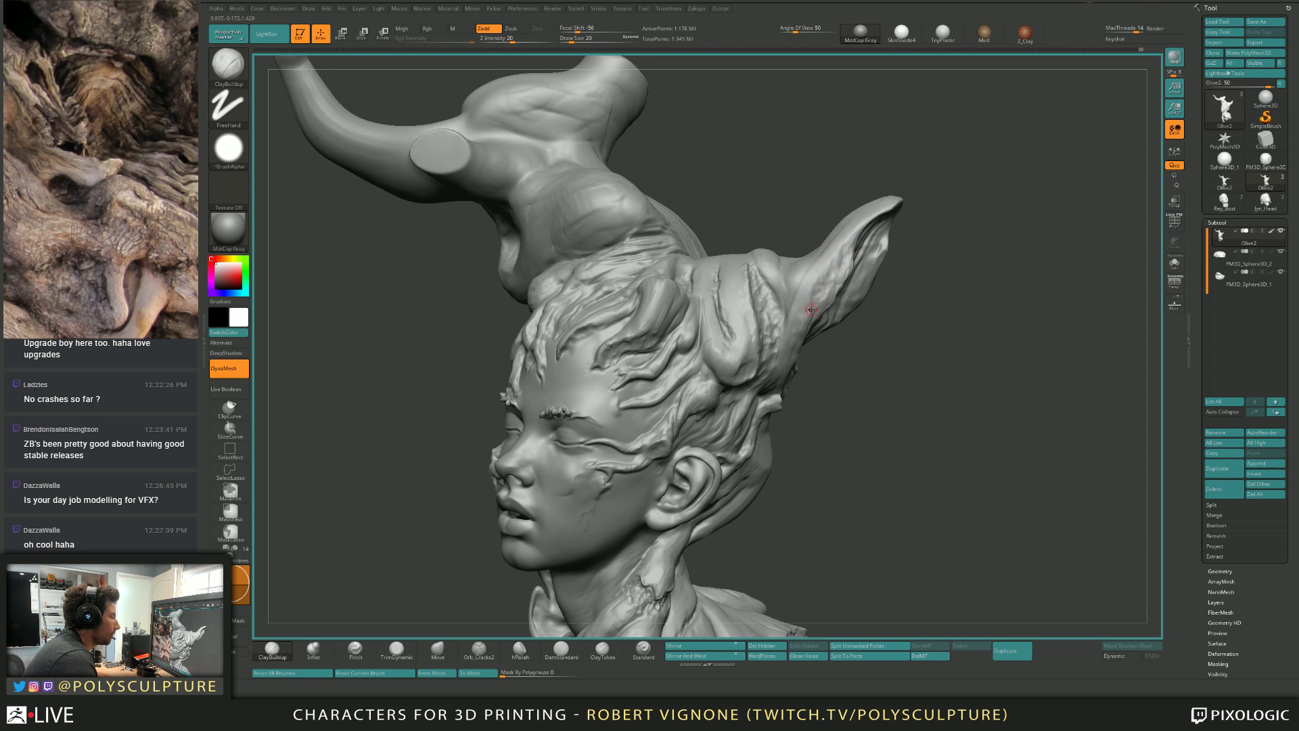
right_click_drag(810, 309, 834, 295)
key("s")
left_click_drag(802, 279, 813, 278)
mouse_move(813, 280)
right_mouse_down()
mouse_move(814, 299)
mouse_move(783, 289)
mouse_move(808, 275)
mouse_move(814, 246)
right_mouse_up()
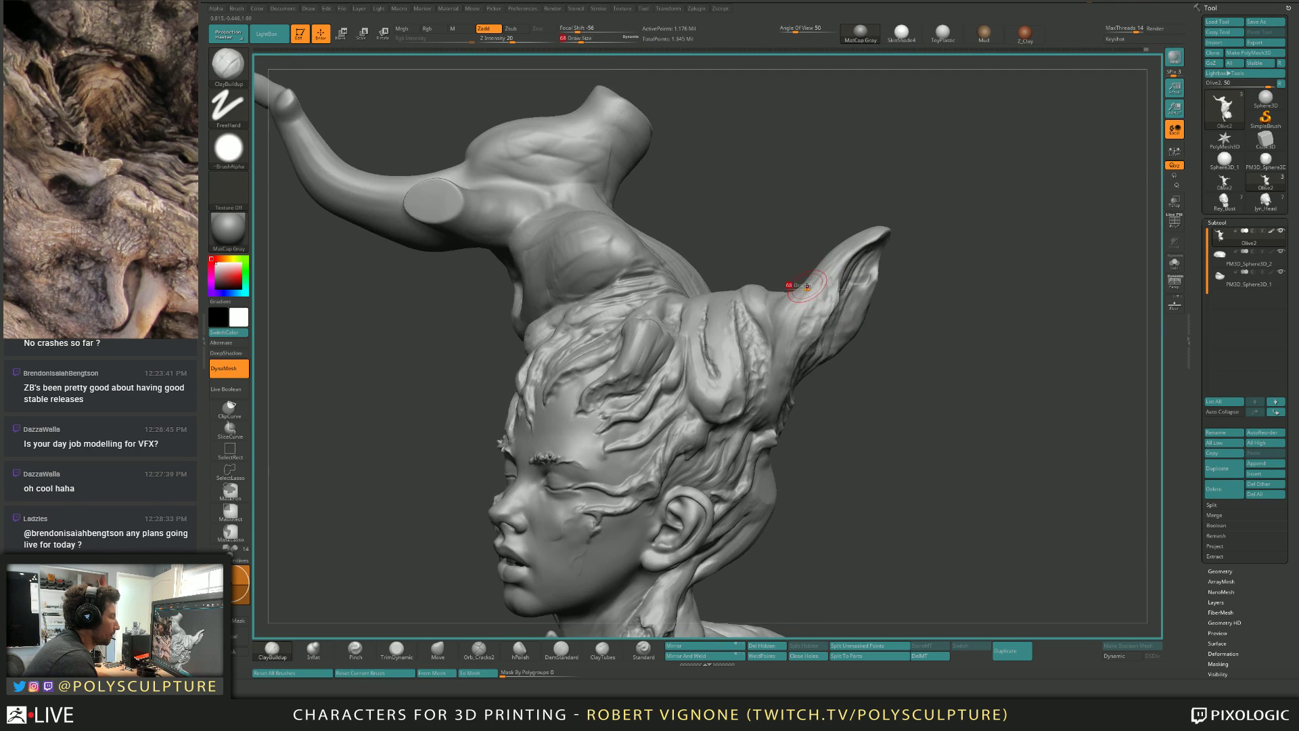
Reshape the upper contour of the pointed branch stub with the Move brush.
key("b")
key("m")
key("v")
key("s")
left_click_drag(830, 252, 844, 243)
key("s")
mouse_move(839, 269)
right_mouse_down("ctrl")
mouse_move(832, 233)
mouse_move(791, 343)
right_mouse_up("ctrl")
Cut creases where the pointed branch stub meets the bulge with Orb_Cracks2.
left_click(478, 649)
key("s")
left_click_drag(793, 315, 789, 315)
right_click_drag(778, 321, 800, 325)
key("s")
left_click_drag(793, 309, 795, 310)
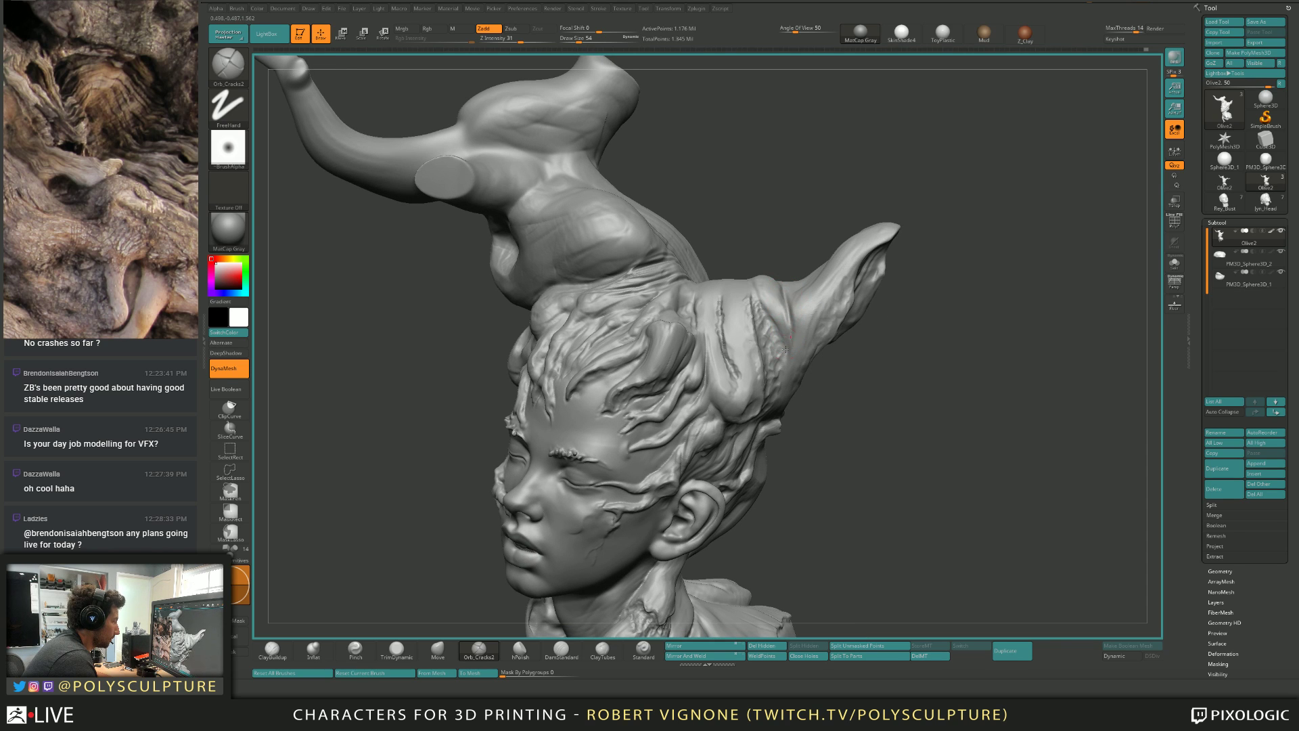
Cut further creases around the base of the pointed branch stub with Orb_Cracks2, adjusting the brush size between strokes.
right_click_drag(788, 327, 783, 338)
key("s")
left_click_drag(778, 290, 774, 291)
left_click_drag(784, 271, 788, 304)
mouse_move(789, 230)
right_mouse_down()
mouse_move(787, 253)
mouse_move(798, 237)
right_mouse_up()
Build up the bark where the pointed branch stub joins the head with ClayBuildup at draw size 39.
key("b")
key("c")
key("b")
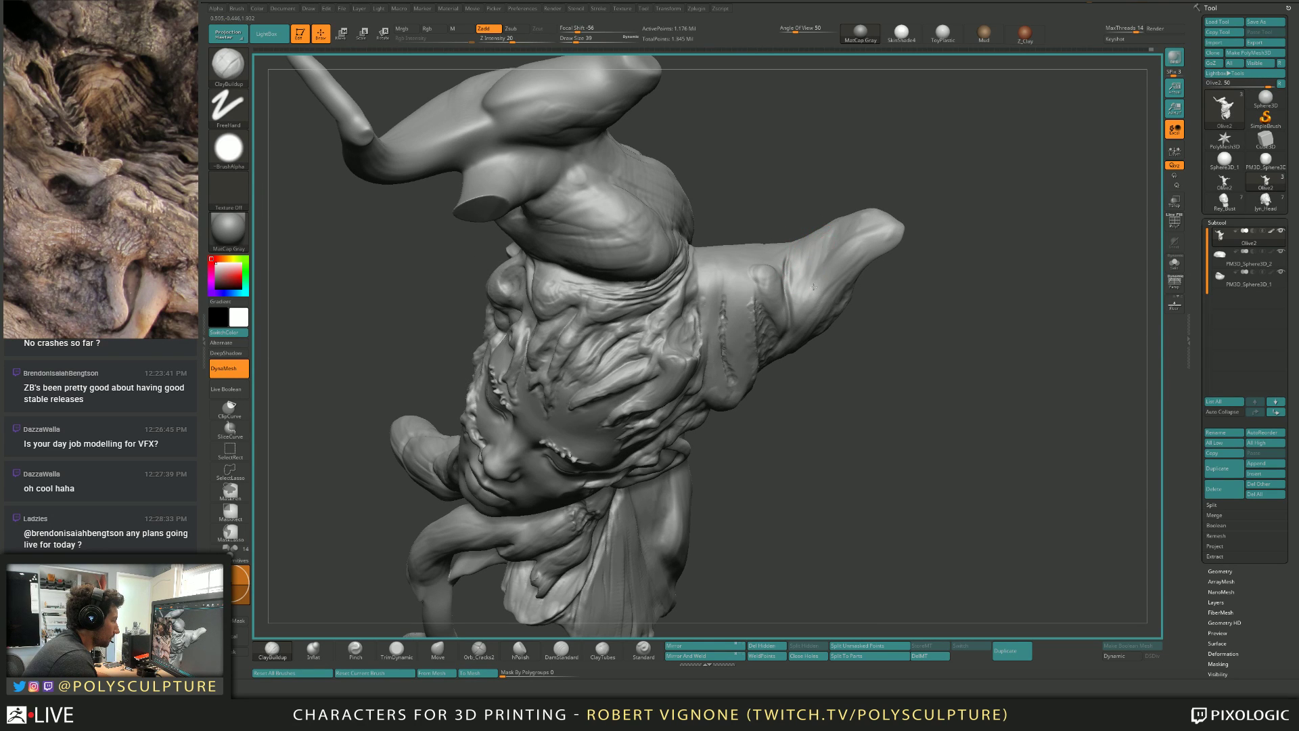
key("s")
left_click_drag(812, 269, 838, 269)
Reshape the silhouette of the pointed branch stub with the Move brush at draw size 182.
key("b")
key("m")
key("v")
right_click_drag(815, 264, 821, 238)
key("s")
left_click_drag(798, 235, 823, 234)
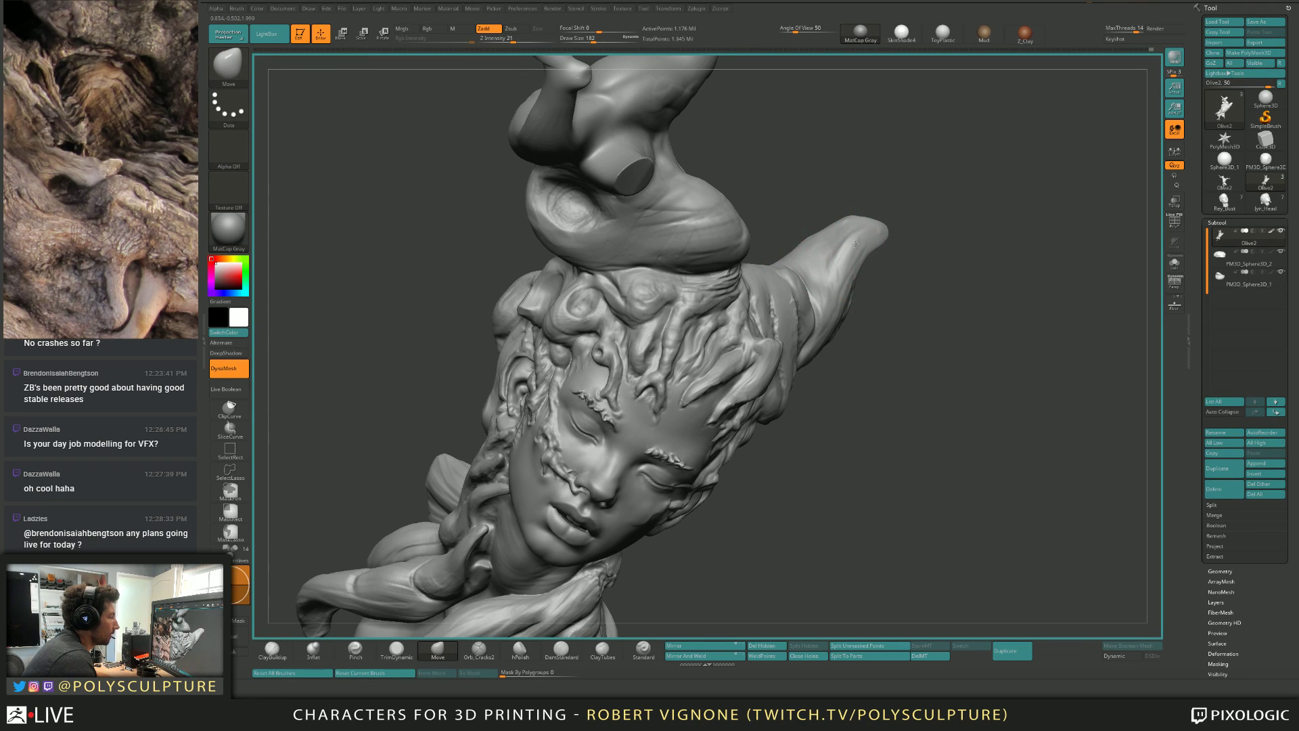
right_click_drag(866, 256, 779, 308)
key("shift+f")
key("shift+f")
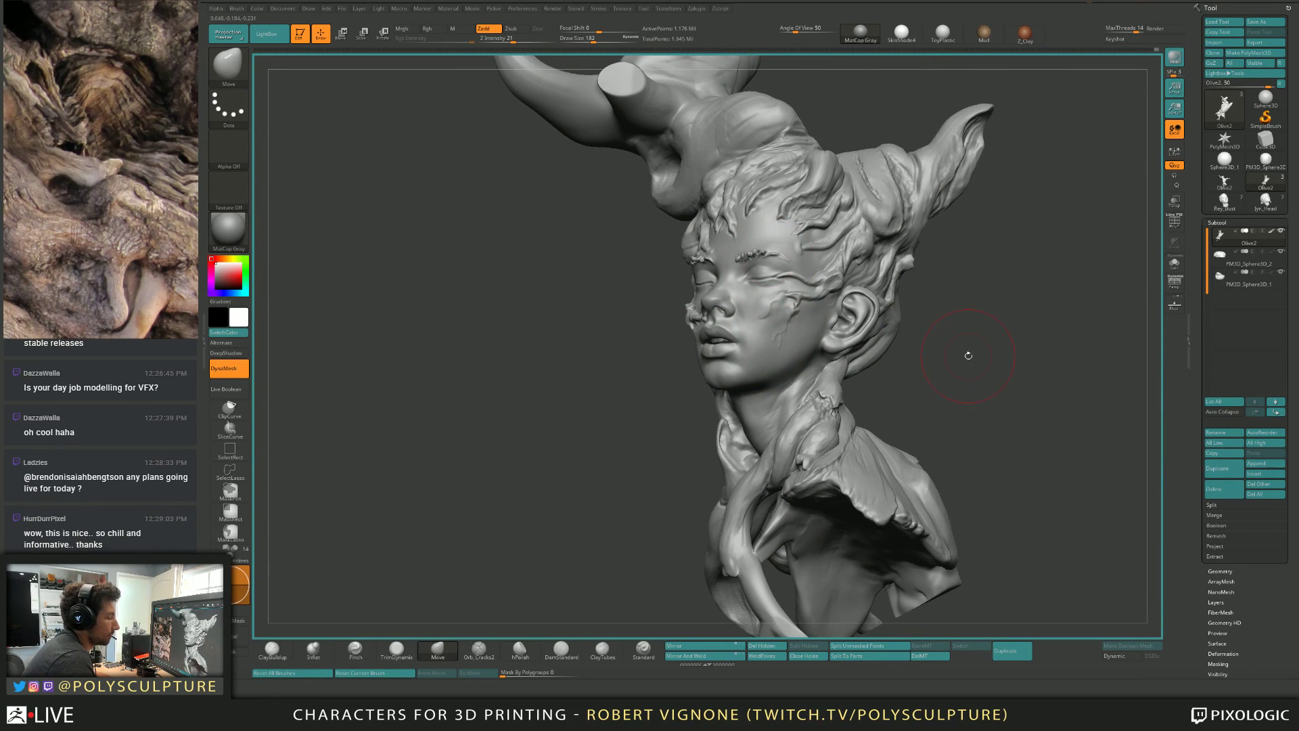
Build up the root knot at the temple and its upward root with ClayBuildup, using draw sizes 20 and 18.
mouse_move(965, 353)
right_mouse_down()
mouse_move(844, 261)
mouse_move(785, 323)
mouse_move(803, 322)
mouse_move(790, 341)
right_mouse_up()
key("b")
key("c")
key("b")
left_click_drag(797, 326, 802, 341)
right_click_drag(803, 340, 809, 306)
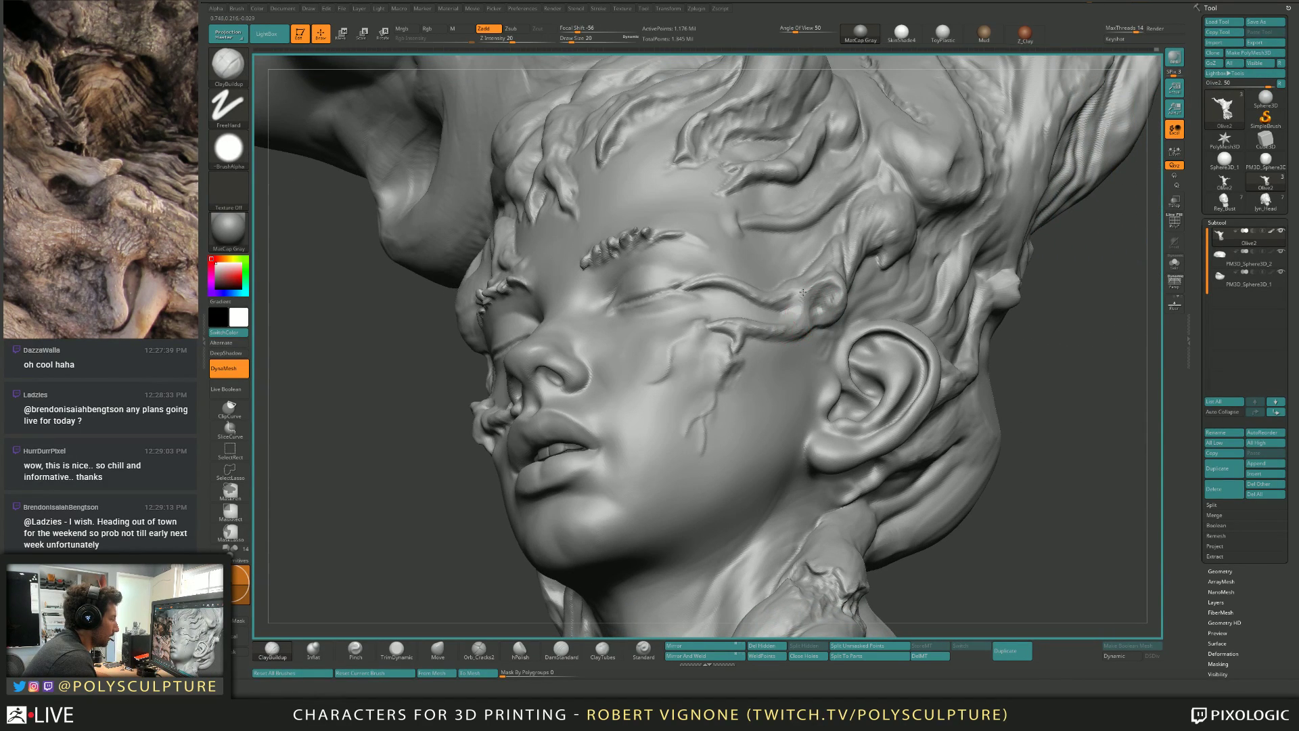
right_click_drag(798, 327, 803, 298)
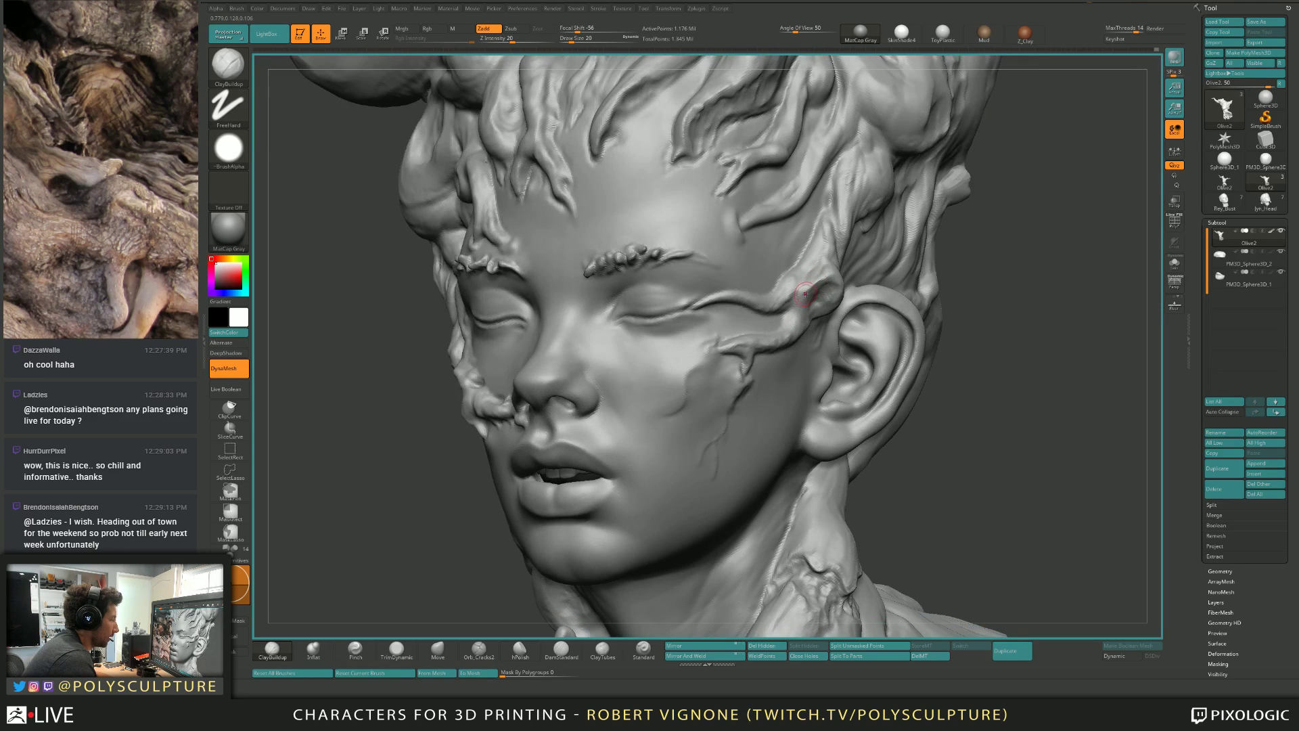
key("]")
key("[")
right_click_drag(818, 277, 832, 222)
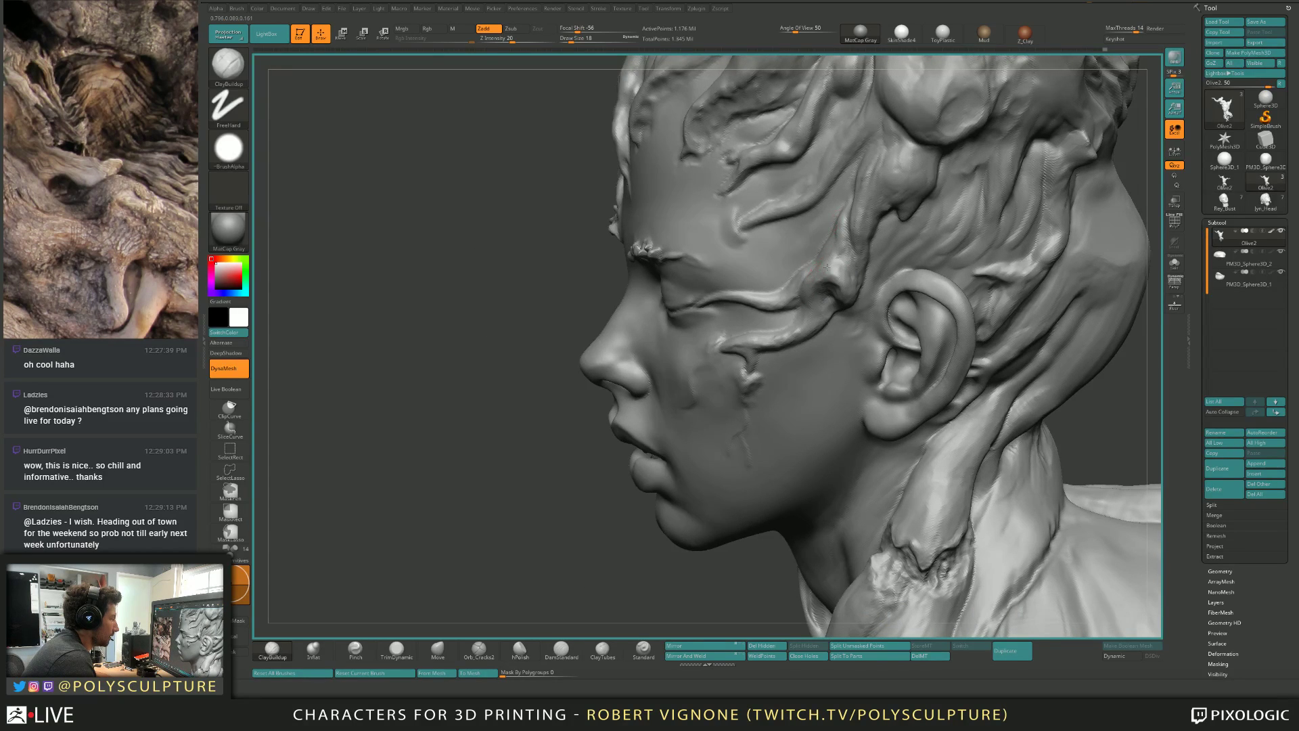
mouse_move(827, 266)
right_mouse_down()
mouse_move(839, 259)
mouse_move(829, 238)
mouse_move(864, 233)
right_mouse_up()
Adjust the shape of the root and small bulb above the ear with the Move brush, reducing draw size from 39 to 22.
key("b")
key("m")
key("v")
key("]")
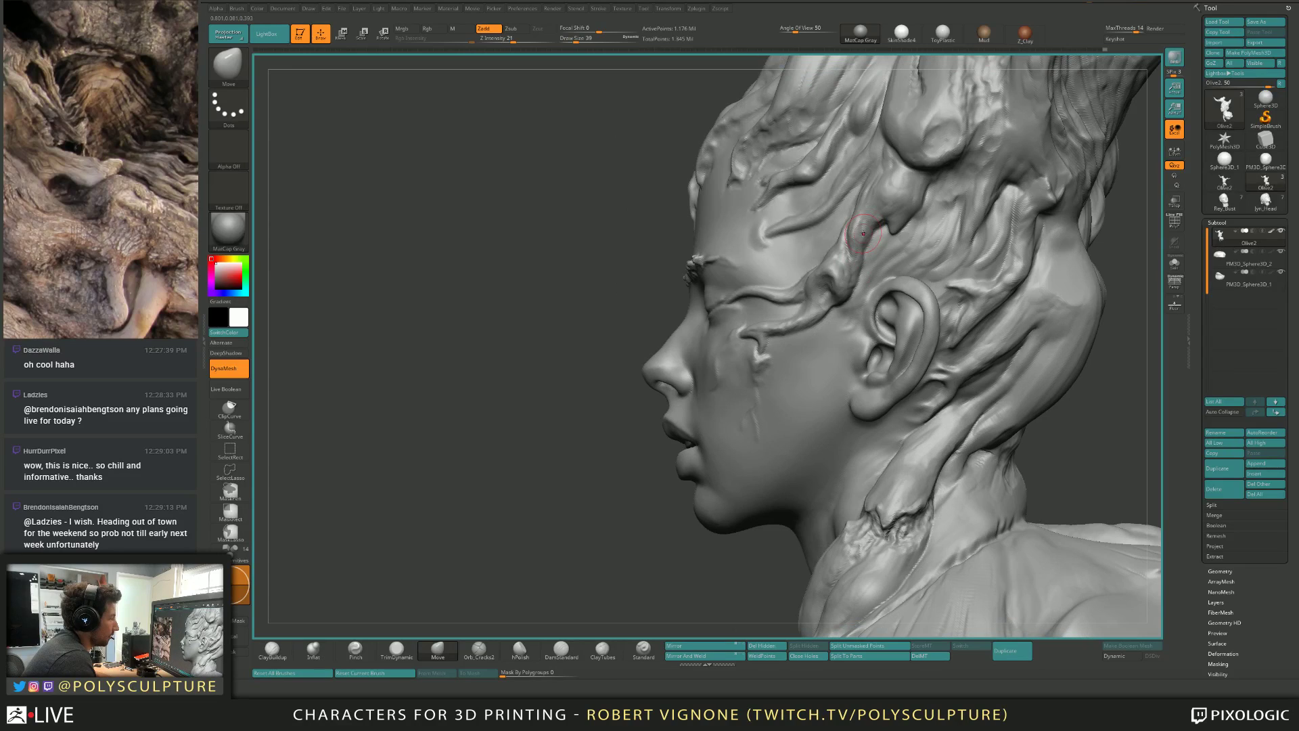
key("s")
left_click_drag(863, 233, 864, 234)
right_click_drag(909, 209, 861, 242, "alt")
key("s")
left_click_drag(861, 242, 865, 247)
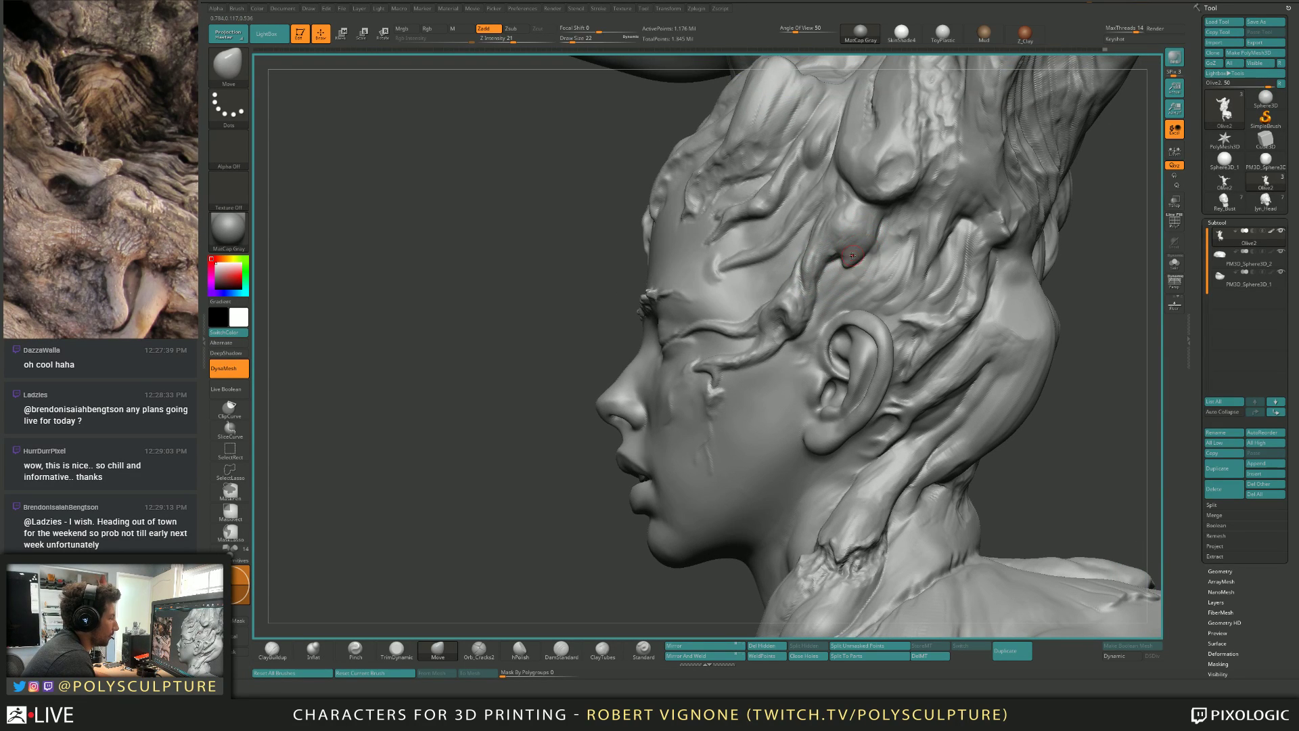
Sculpt the connection between the small bulb and the temple root with ClayBuildup, reducing the draw size from 22 to 8.
key("b")
key("c")
key("b")
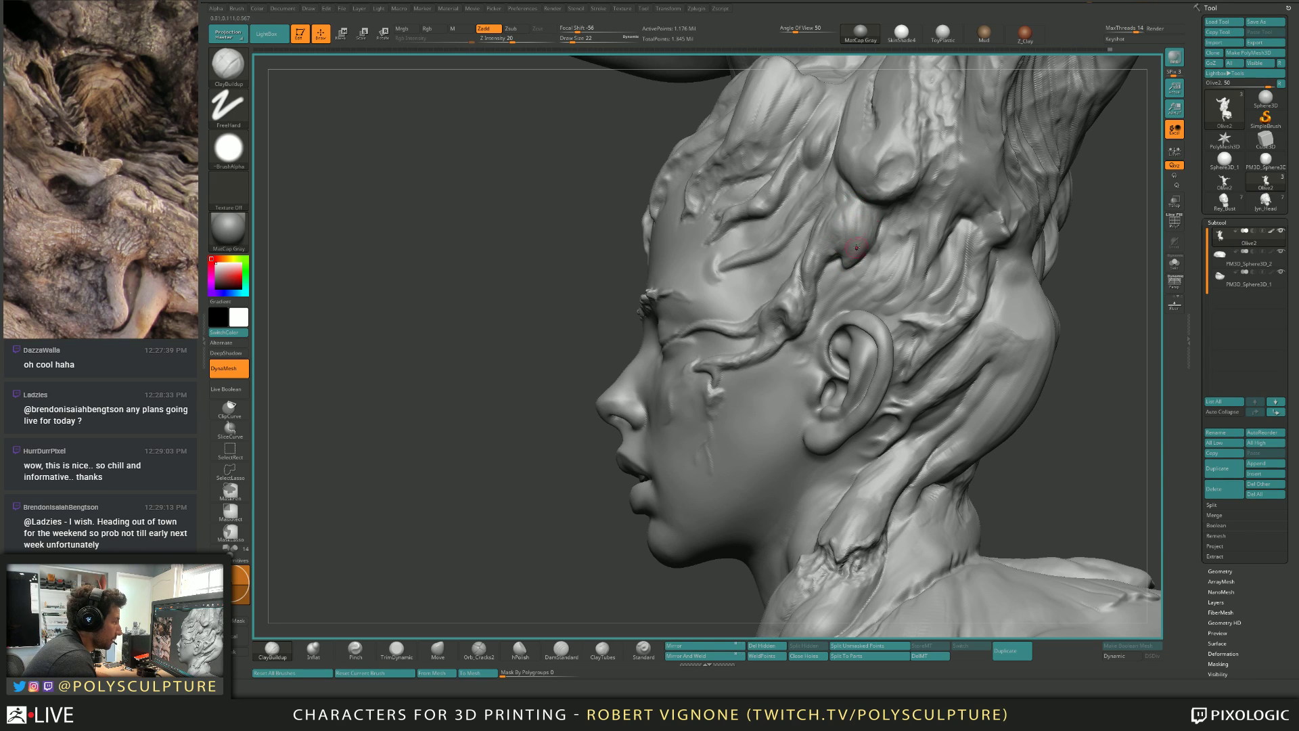
mouse_move(856, 248)
right_mouse_down()
mouse_move(941, 251)
mouse_move(832, 236)
mouse_move(853, 254)
right_mouse_up()
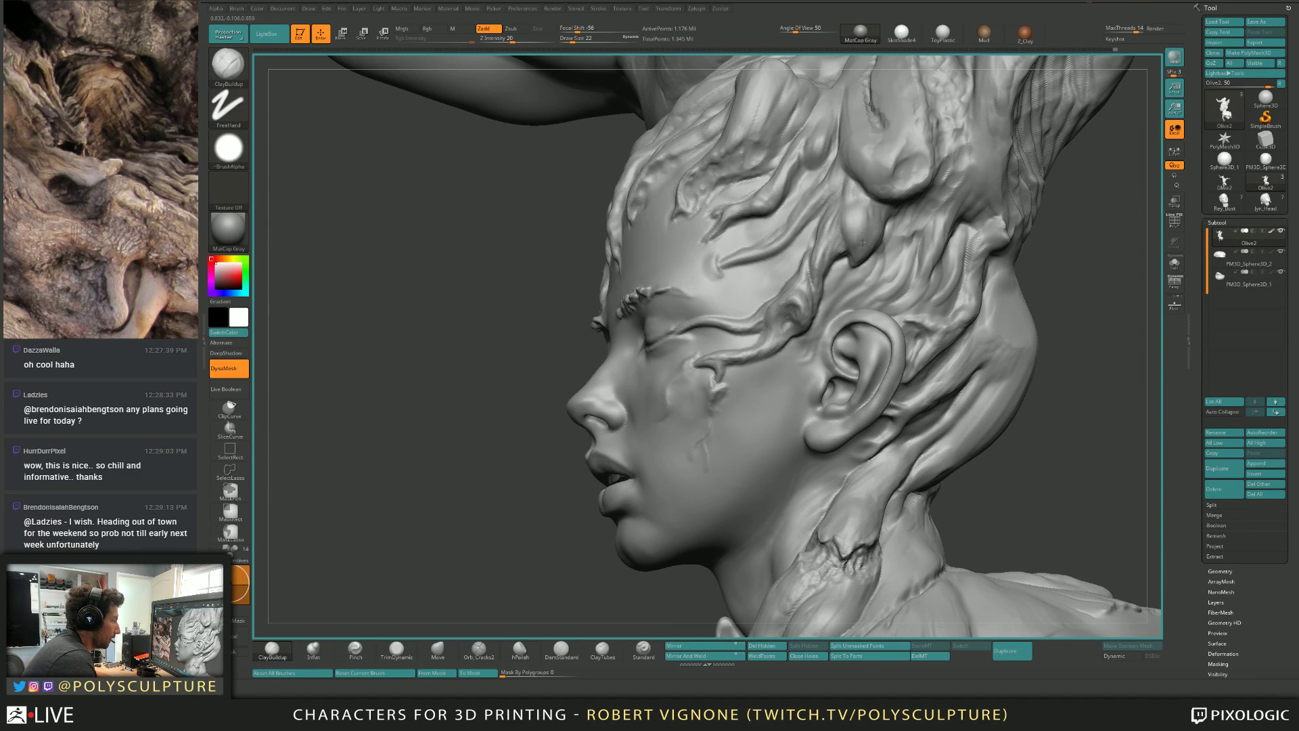
right_click_drag(875, 238, 835, 245)
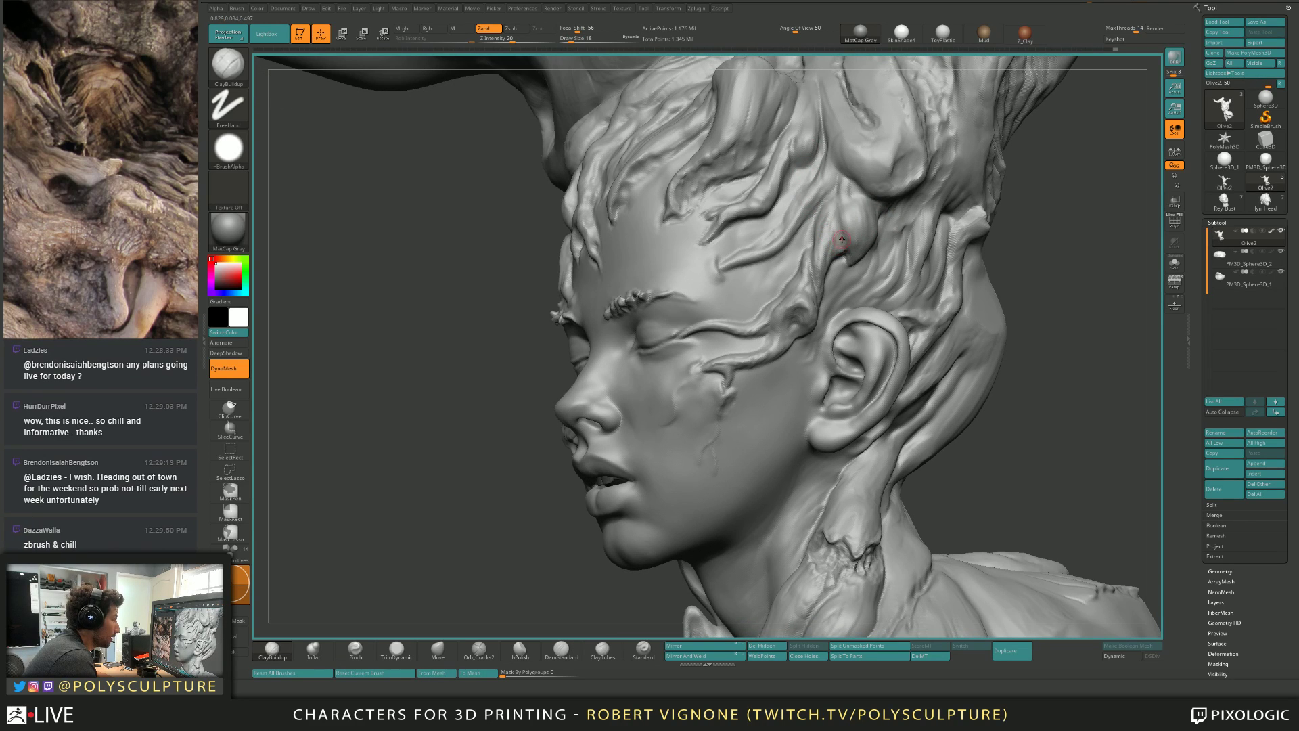
key("s")
left_click_drag(842, 207, 838, 205)
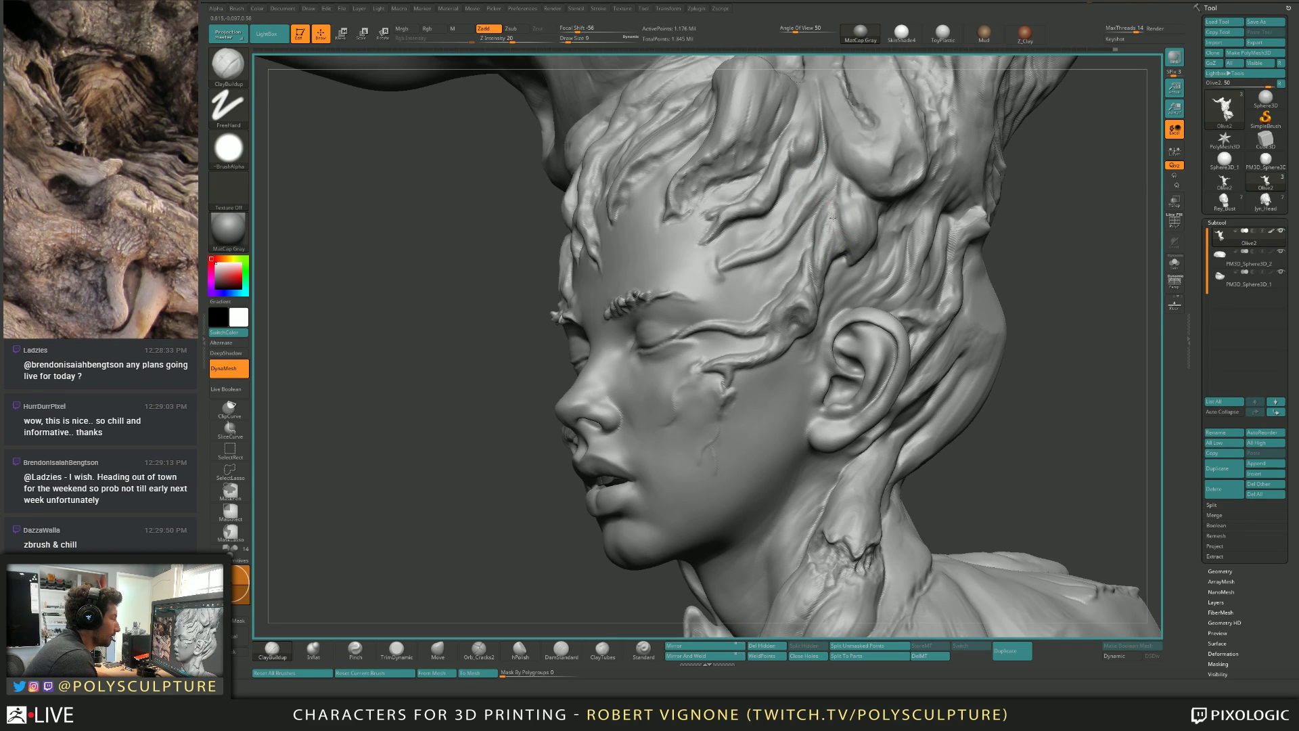
right_click_drag(836, 238, 821, 241)
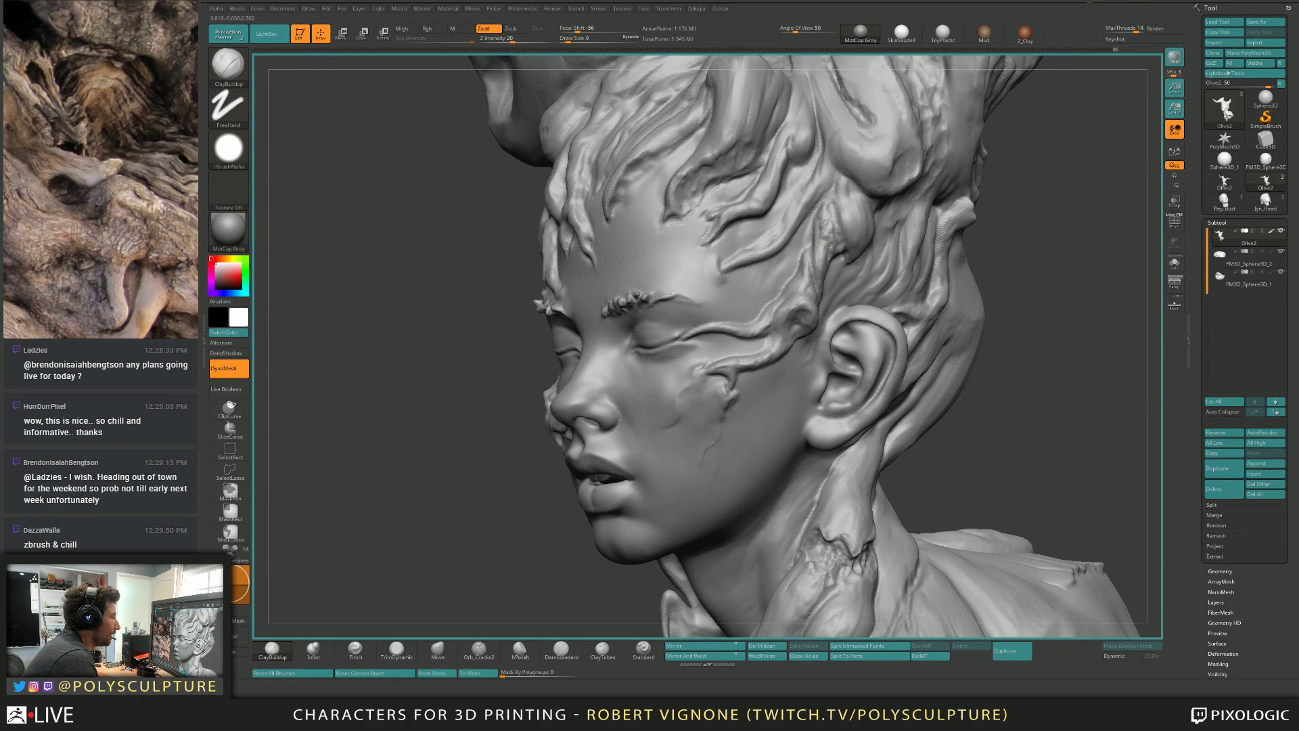
Flatten the new clay between the small bulb and the temple root with TrimDynamic at draw size 16.
key("b")
key("t")
key("d")
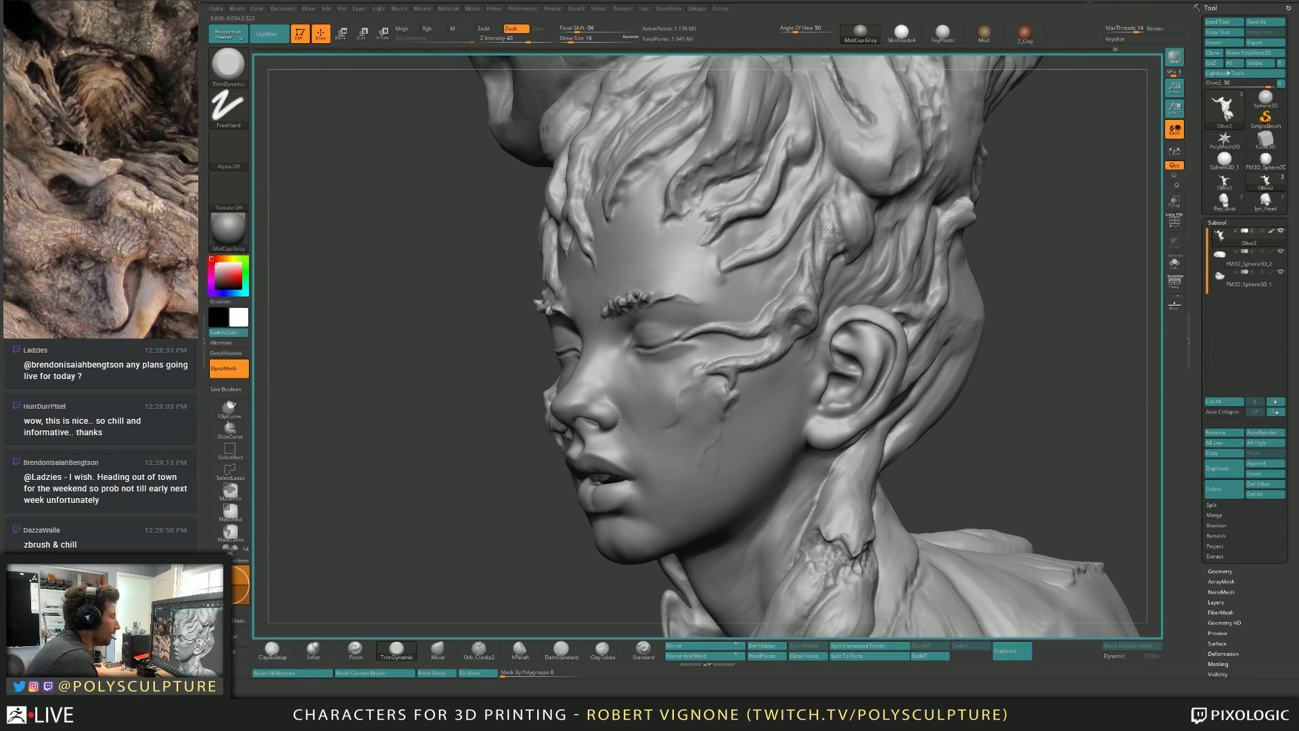
right_click_drag(825, 229, 828, 176, "ctrl")
mouse_move(827, 176)
right_mouse_down()
mouse_move(791, 179)
mouse_move(829, 193)
mouse_move(853, 285)
right_mouse_up()
Add volume to the small bulb and surrounding bark above the ear with ClayBuildup, using draw sizes 16 and 23.
key("b")
key("c")
key("b")
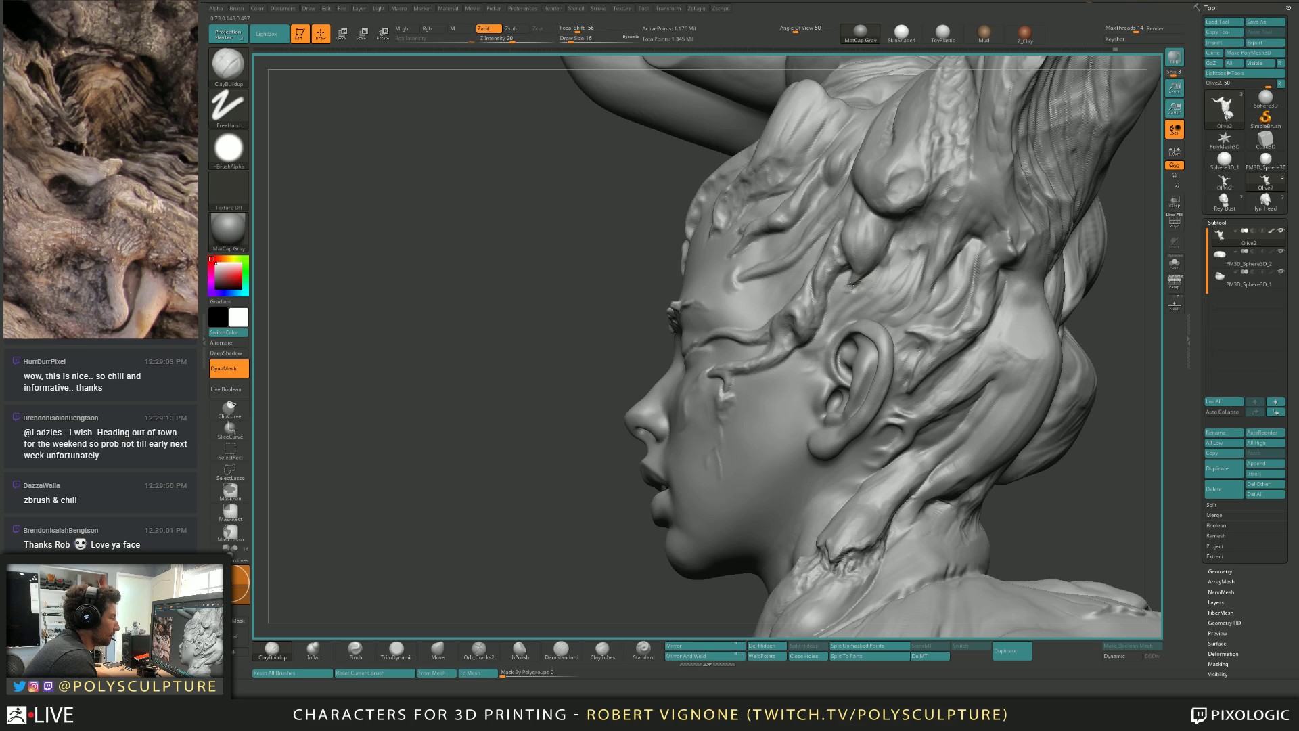
right_click_drag(851, 284, 876, 247)
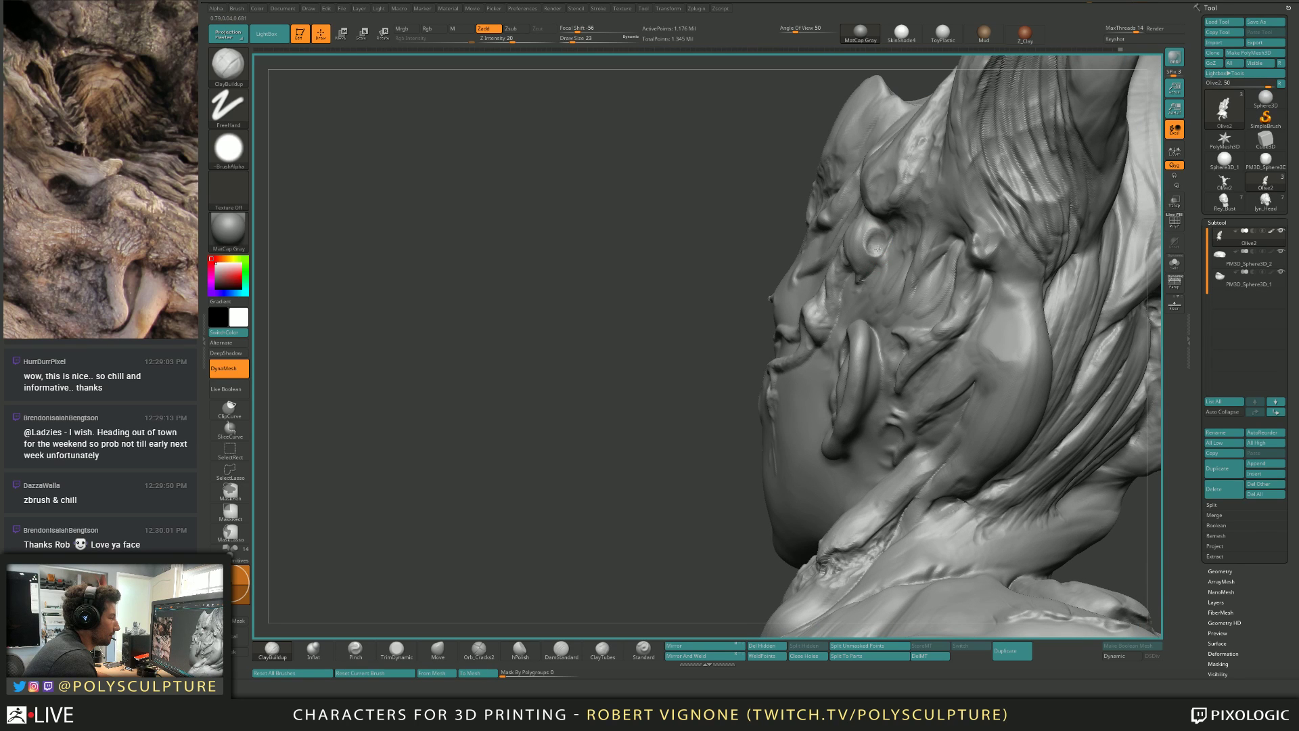
left_click_drag(877, 249, 871, 268)
right_click_drag(870, 260, 857, 277)
key("bracketleft")
key("bracketleft")
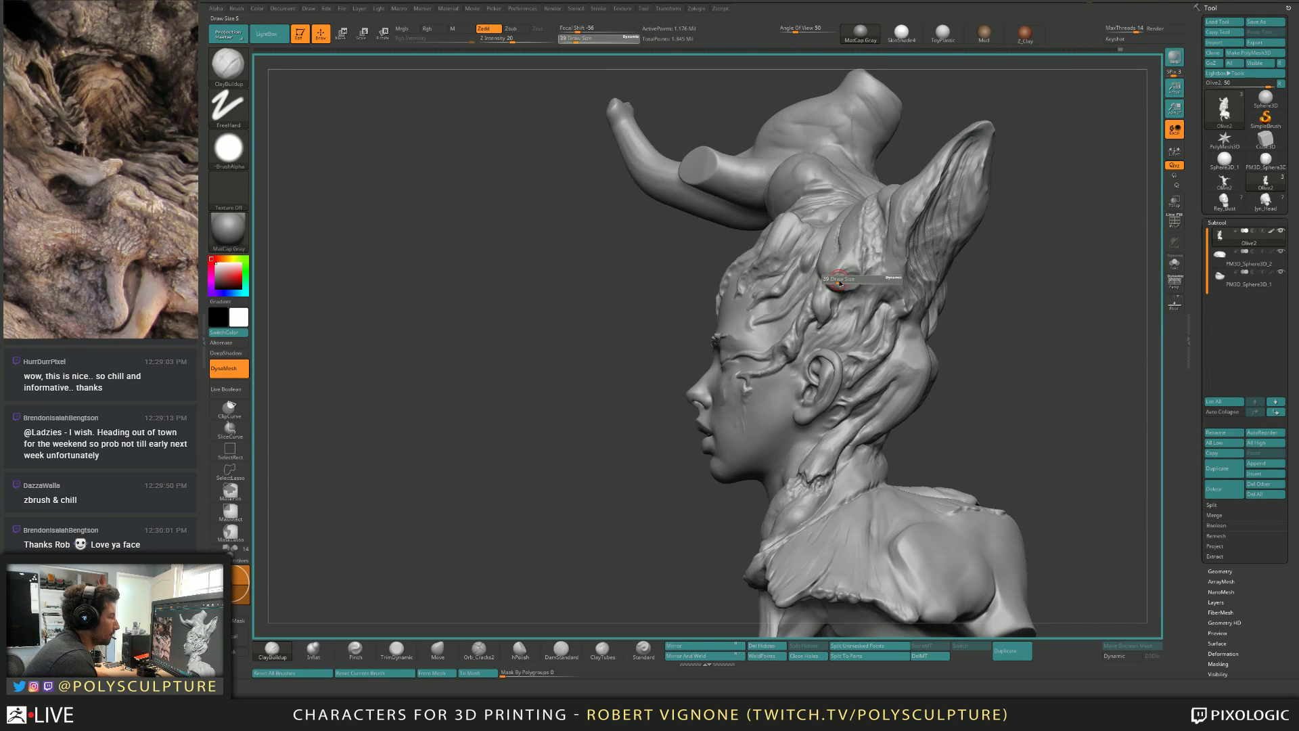
Flatten the surface of the small bulb above the ear with TrimDynamic at draw size 31.
key("b")
key("t")
key("d")
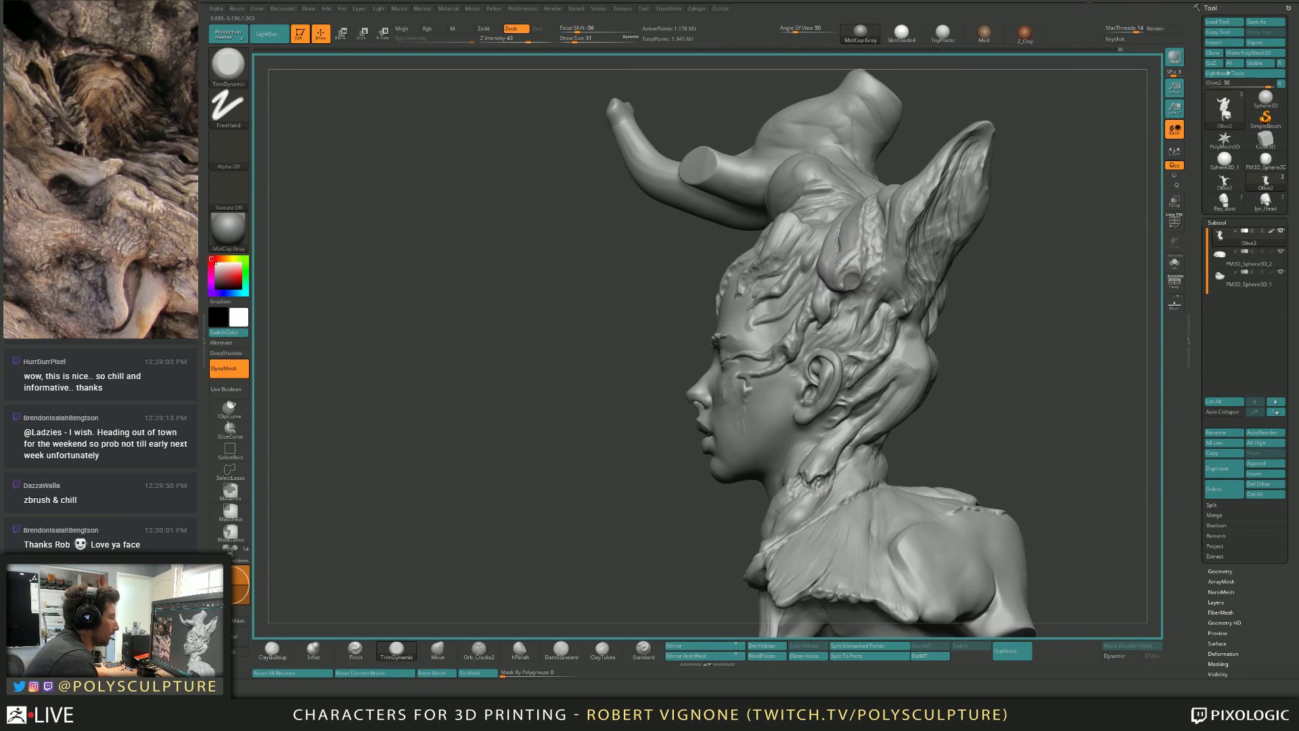
right_click_drag(836, 277, 885, 326)
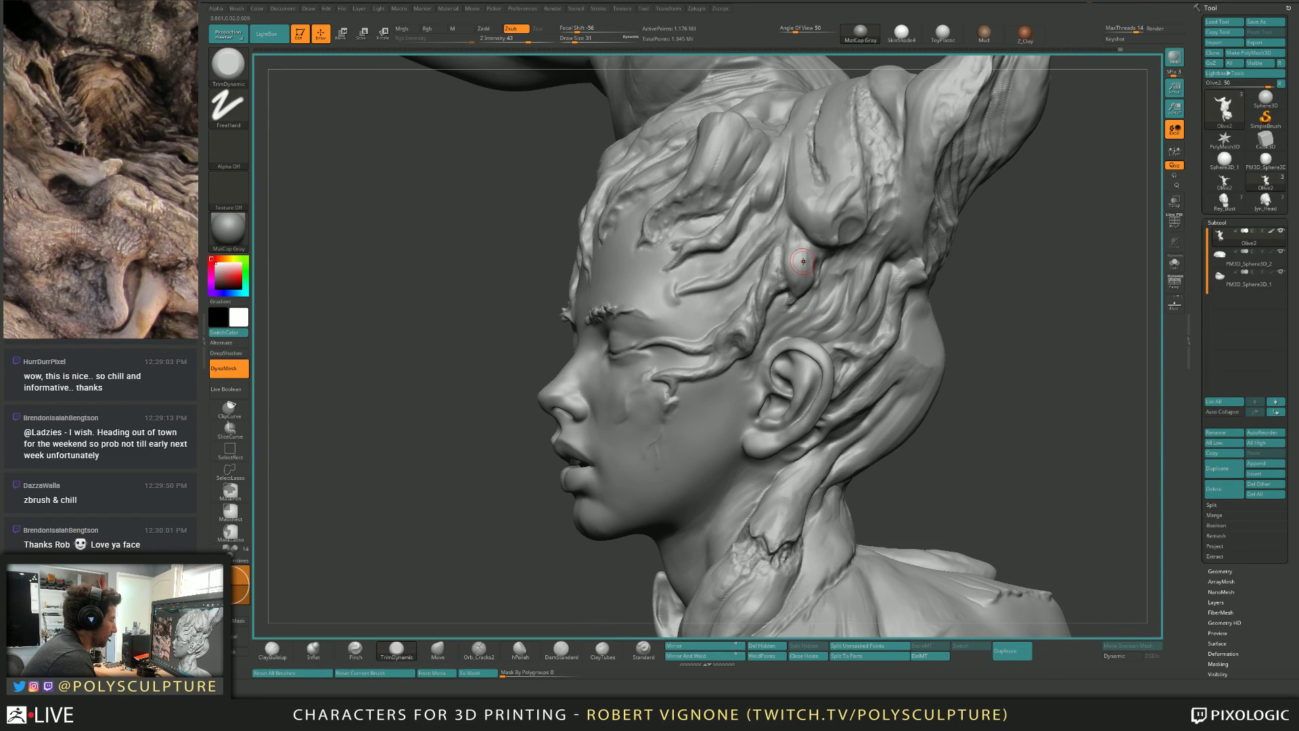
Carve creases below and behind the small bulb above the ear with Orb_Cracks2, enlarging the brush for the broader strands.
left_click(479, 649)
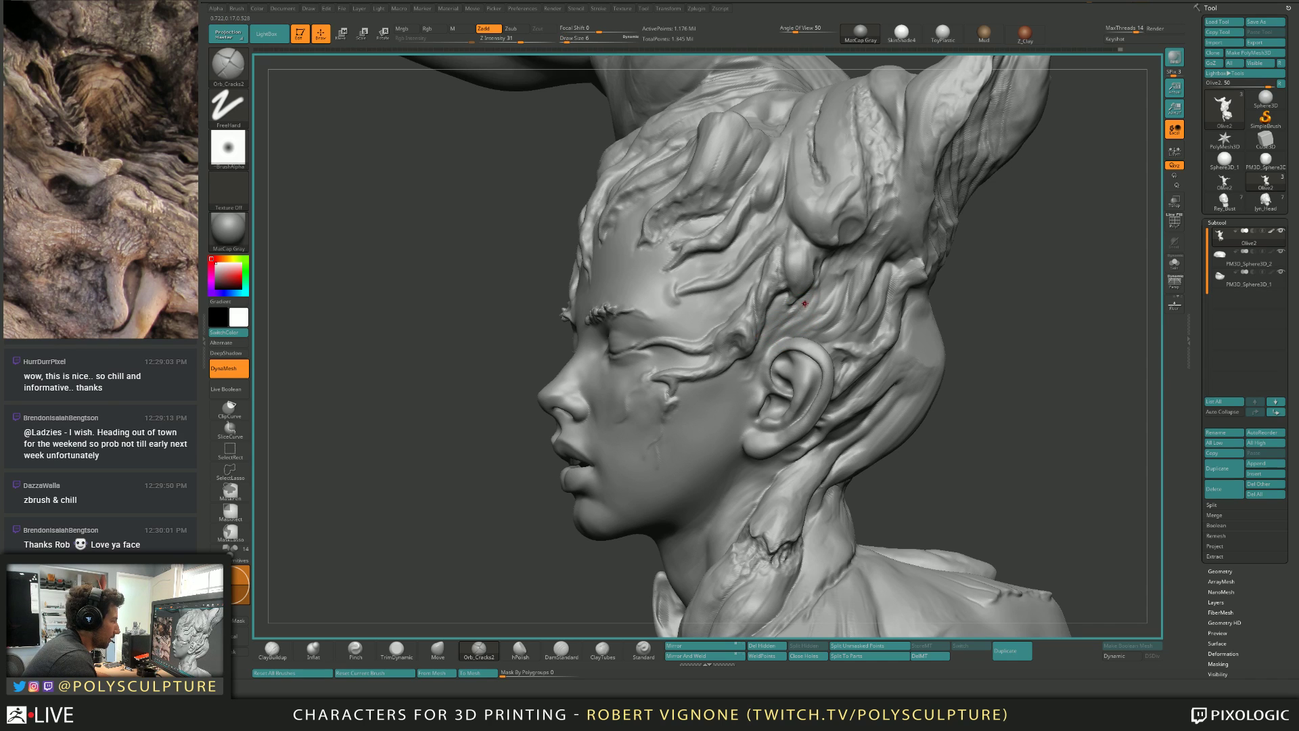
key("s")
left_click_drag(805, 304, 825, 283)
mouse_move(859, 285)
right_mouse_down()
mouse_move(836, 293)
mouse_move(836, 314)
right_mouse_up()
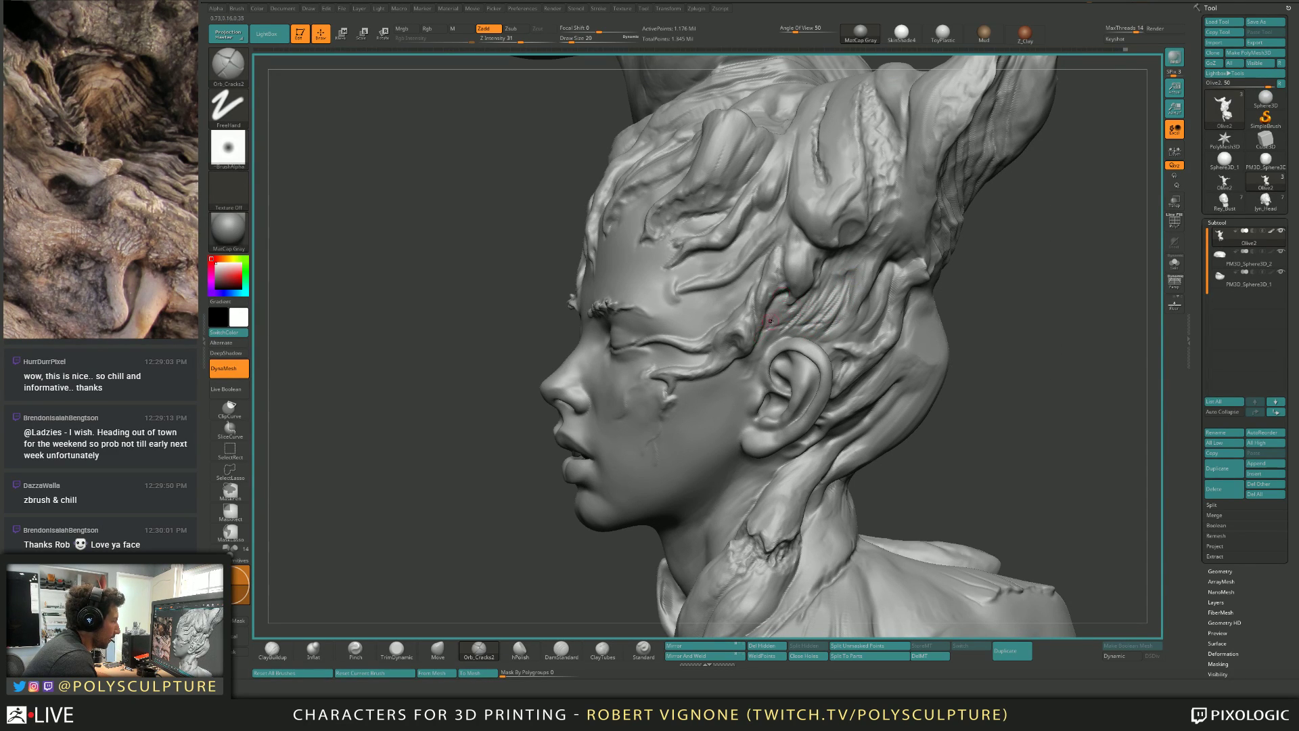
Cut finer cracks along the bark edge above the ear with Orb_Cracks2 at draw size 13.
right_click_drag(770, 321, 838, 325)
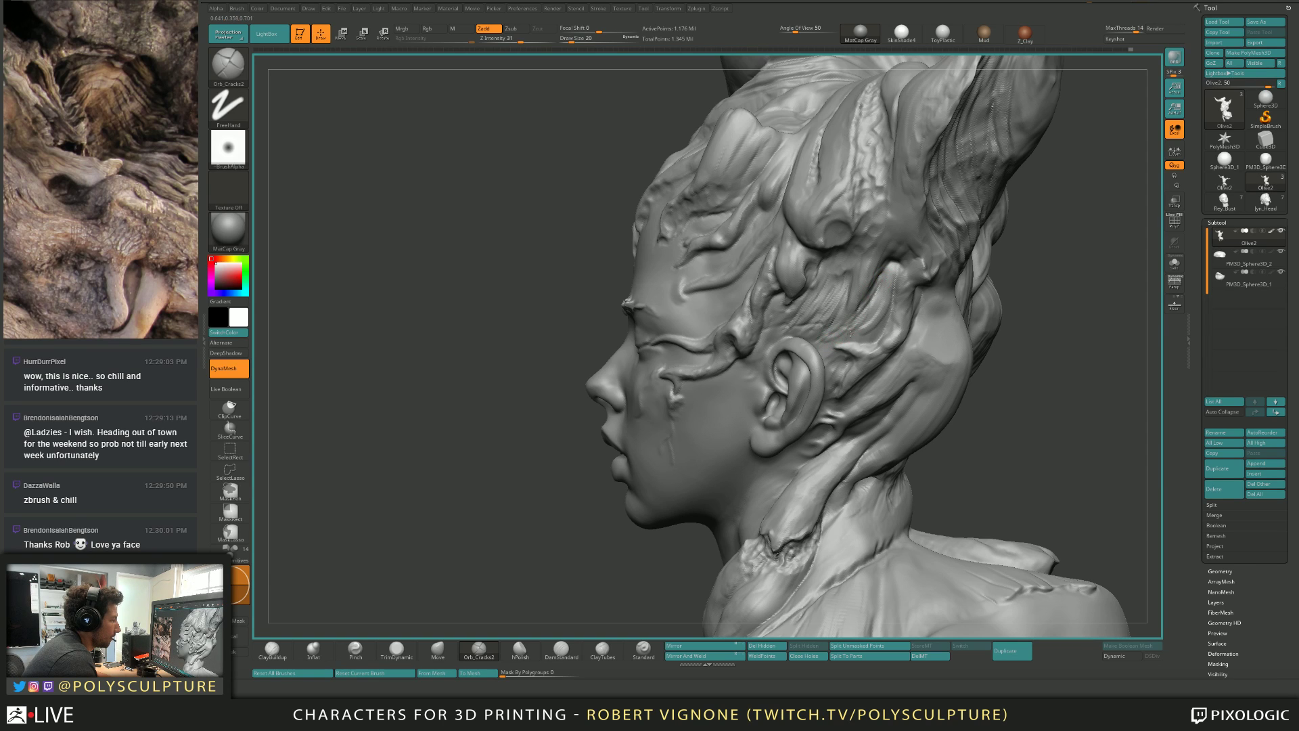
key("s")
left_click_drag(850, 333, 766, 331)
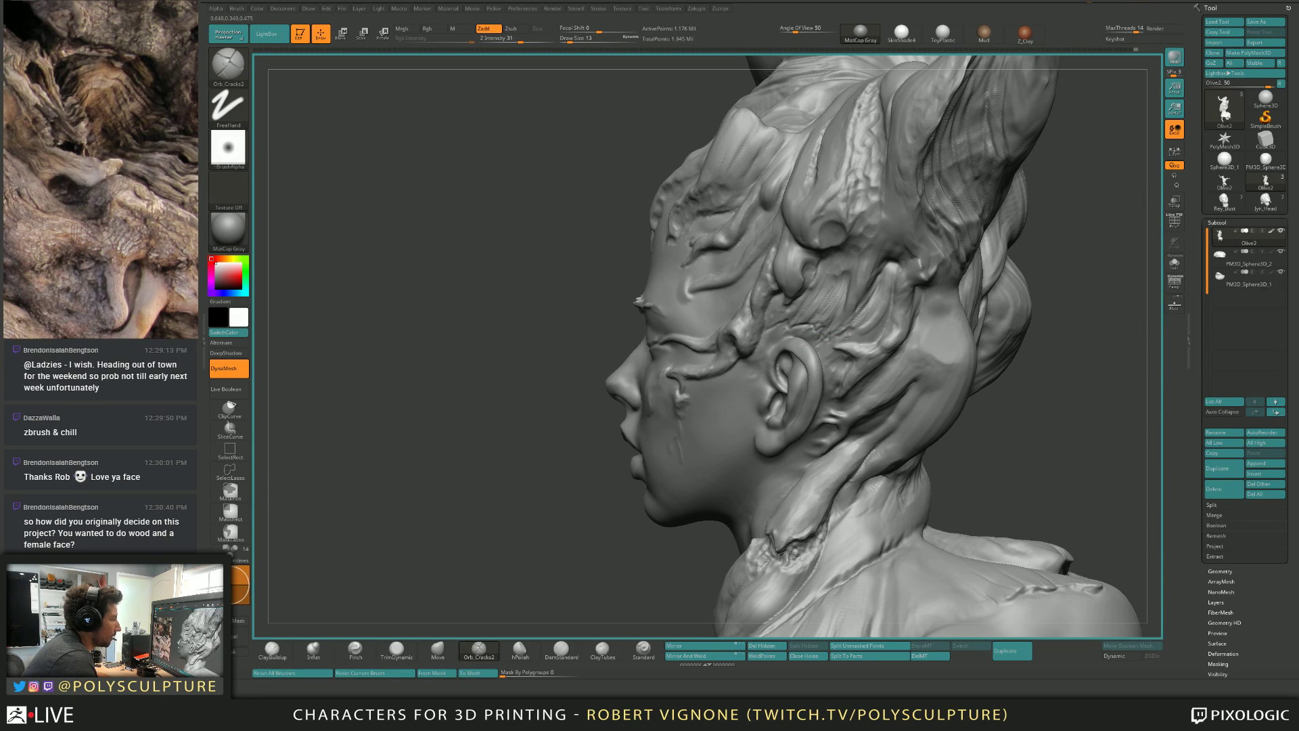
mouse_move(876, 304)
right_mouse_down("ctrl")
mouse_move(862, 321)
mouse_move(809, 330)
right_mouse_up("ctrl")
Build up broken-bark ridges above and behind the ear with ClayBuildup, varying the draw size between 7 and 16.
key("1")
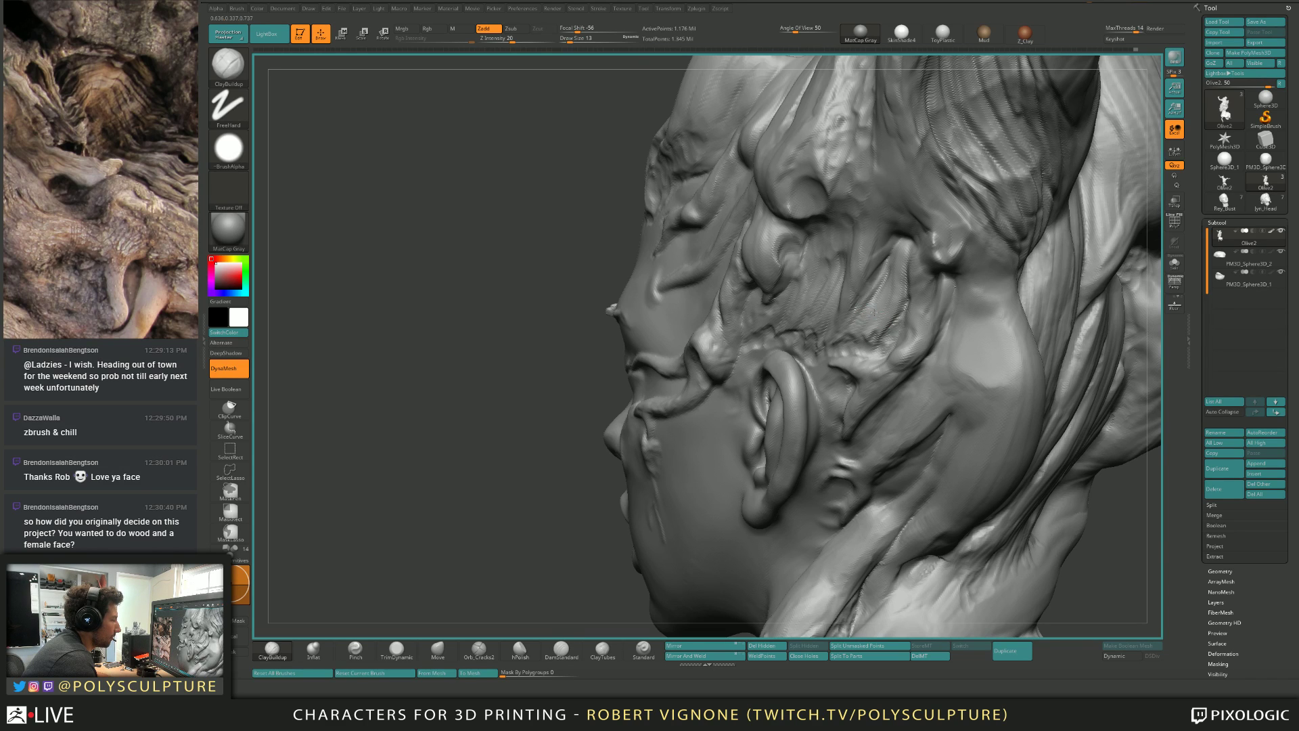
right_click_drag(896, 328, 741, 329)
key("bracketright")
key("bracketleft")
key("bracketleft")
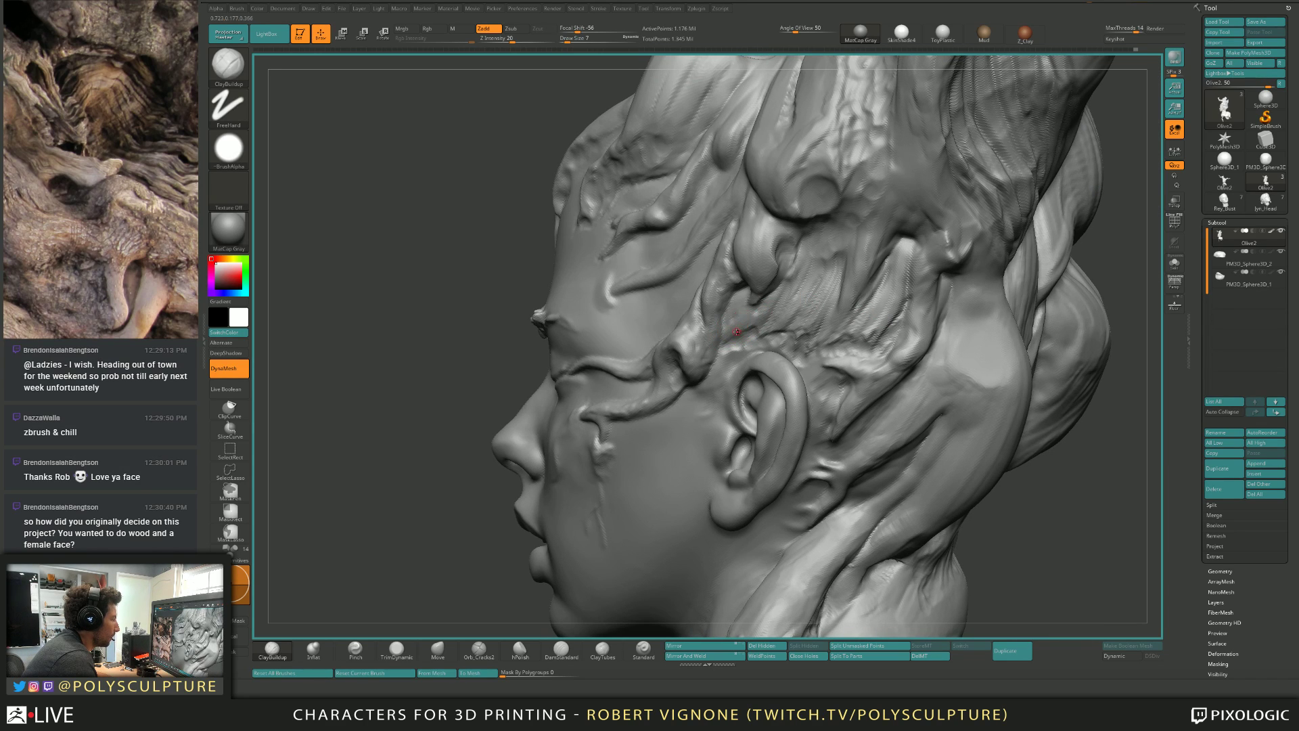
key("bracketright")
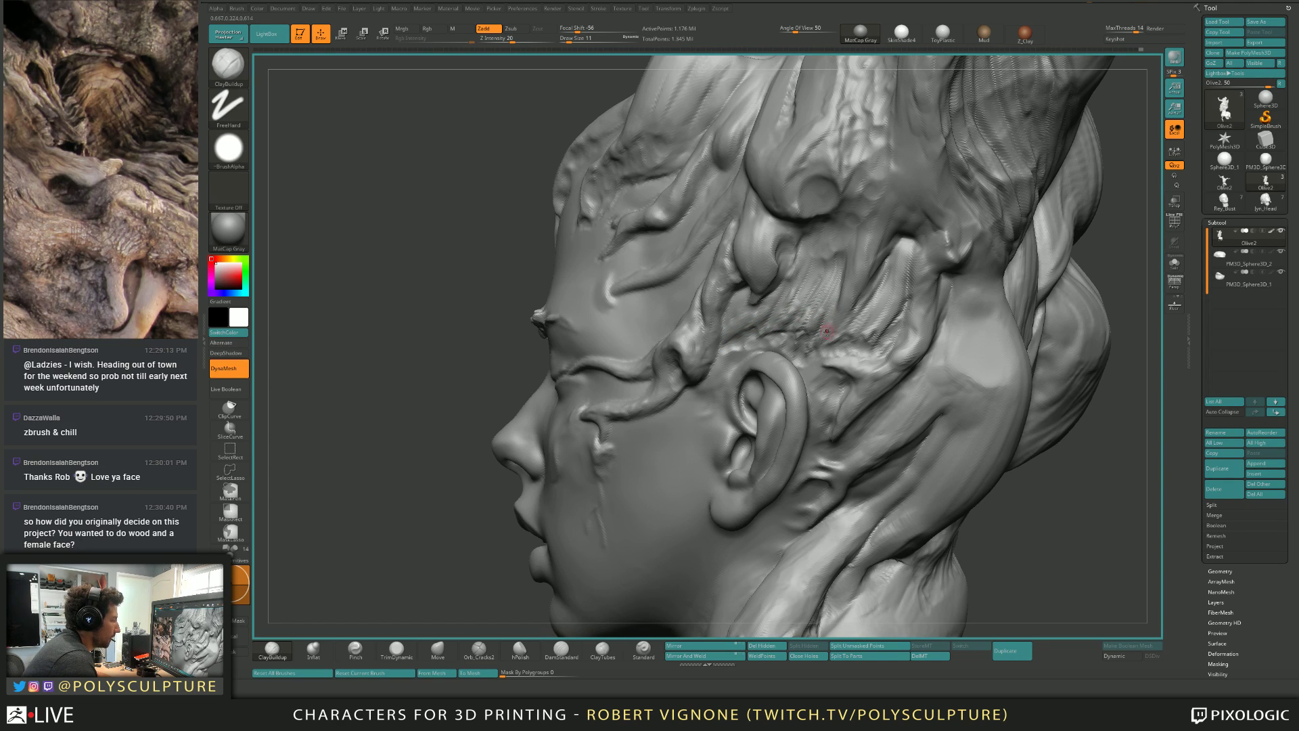
key("bracketright")
key("bracketleft")
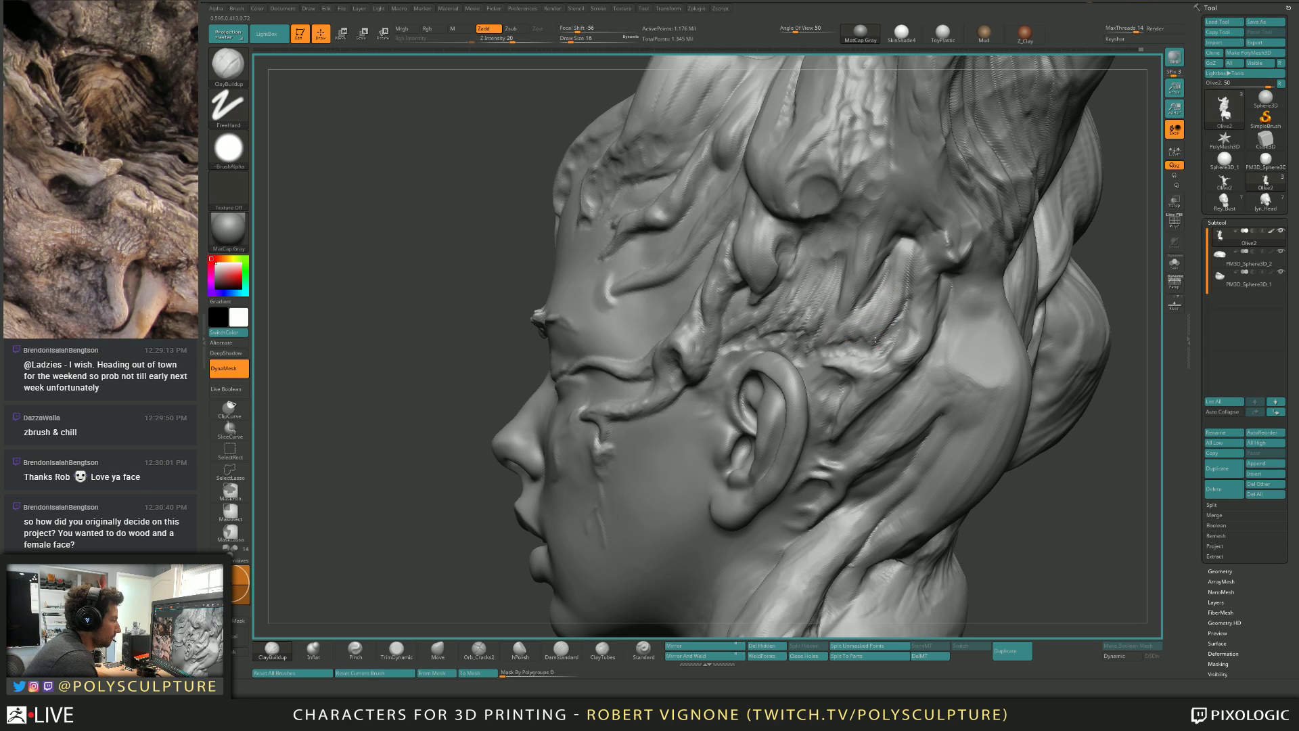
Flatten the bark ridges above the ear with TrimDynamic, increasing the draw size from 16 to 27.
right_click_drag(887, 288, 803, 298)
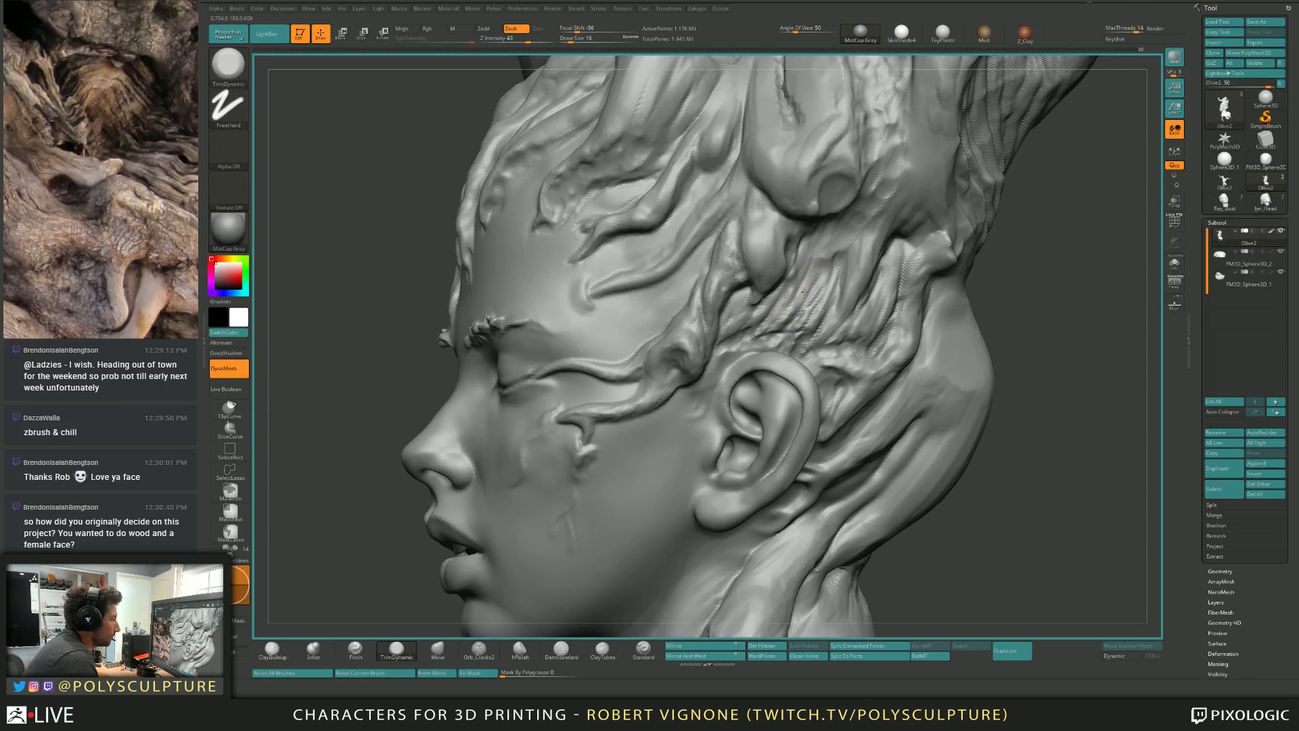
key("s")
left_click_drag(797, 293, 800, 293)
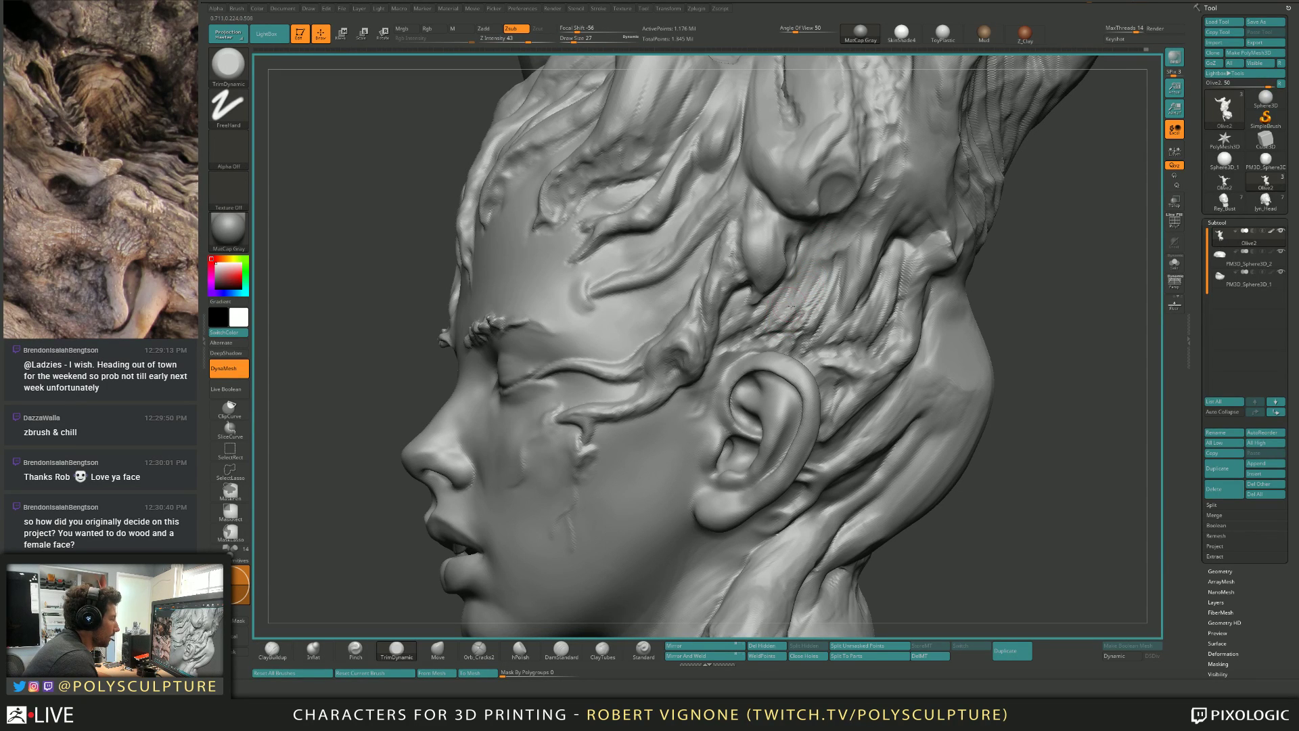
mouse_move(810, 284)
right_mouse_down()
mouse_move(866, 307)
mouse_move(821, 297)
right_mouse_up()
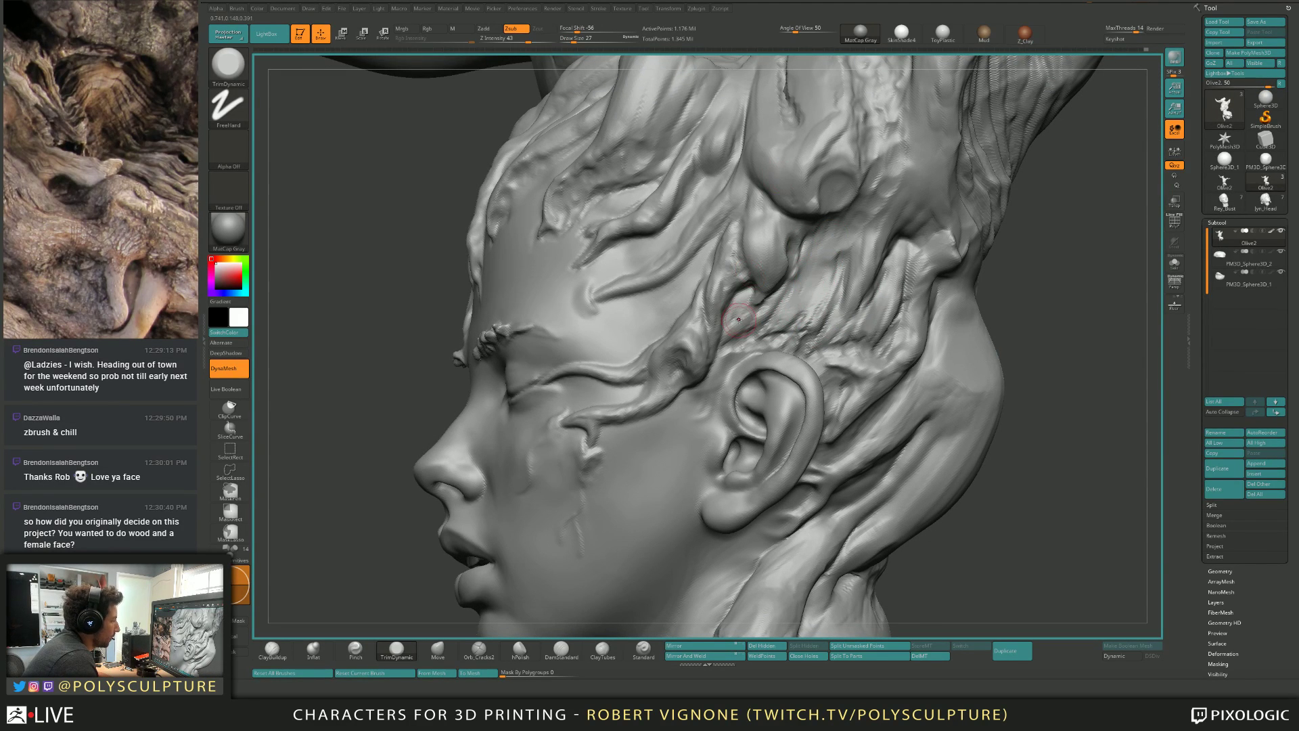
right_click_drag(739, 315, 683, 325)
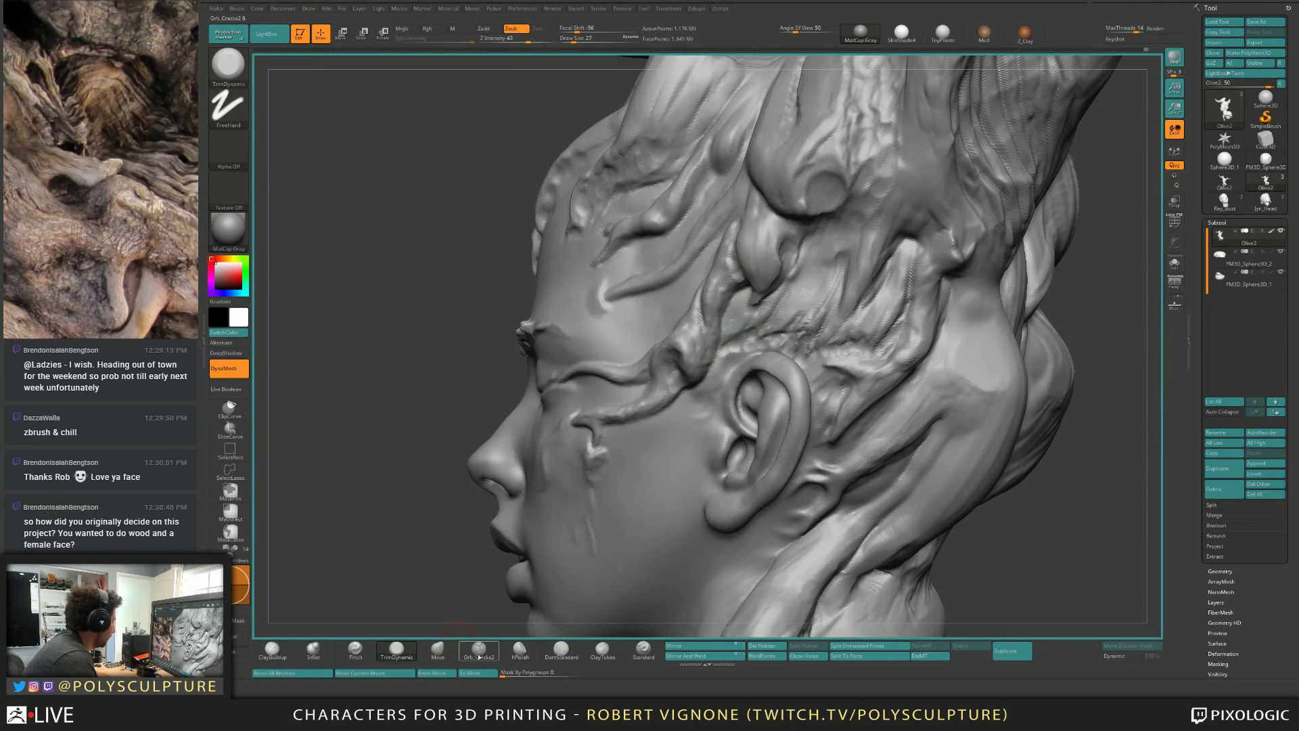
Sharpen the broken-bark edge above the ear with Orb_Cracks2 cracks, starting at draw size 13 and finishing at 11.
left_click(478, 652)
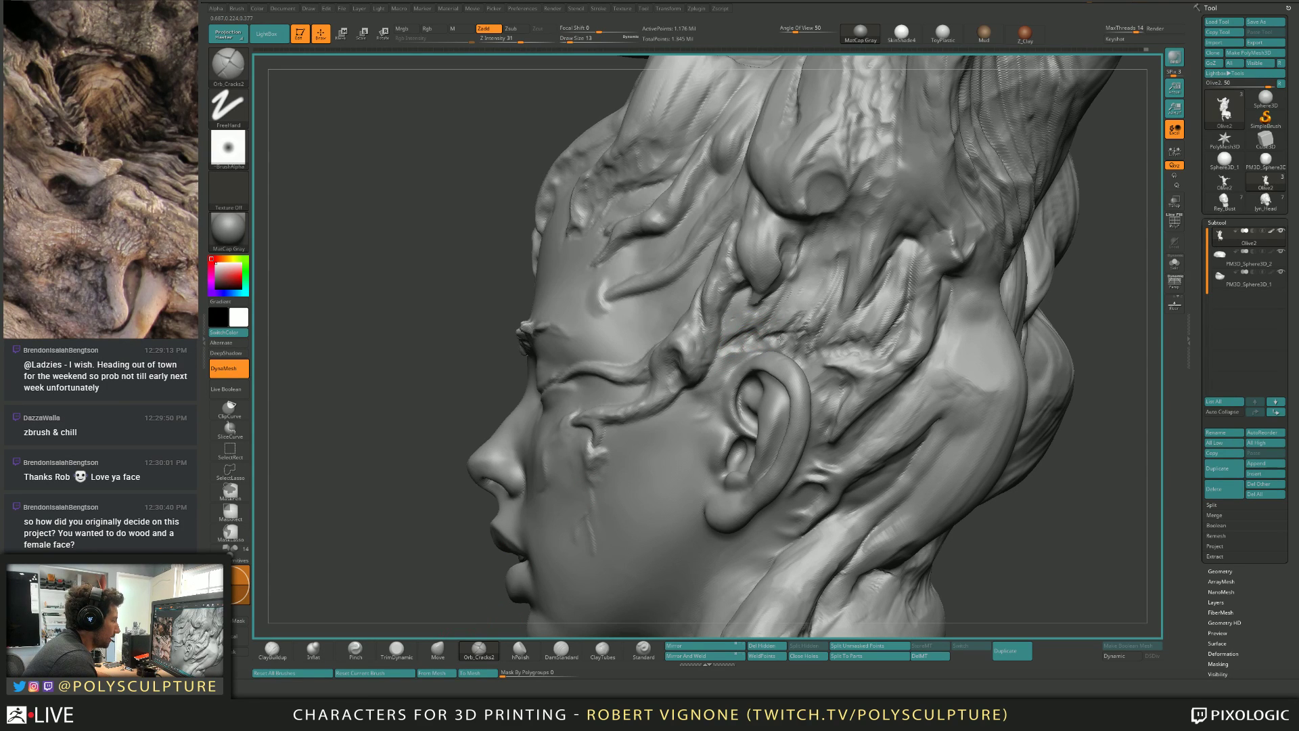
key("bracketright")
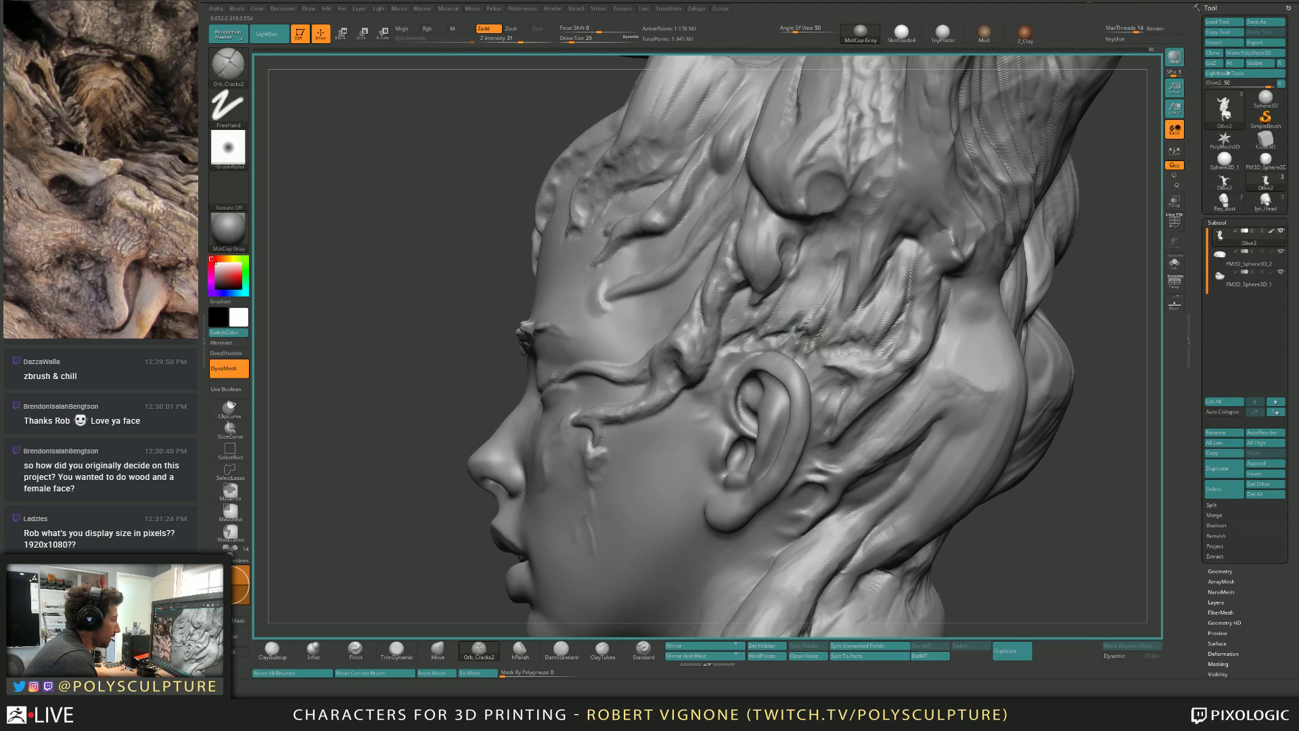
key("bracketleft")
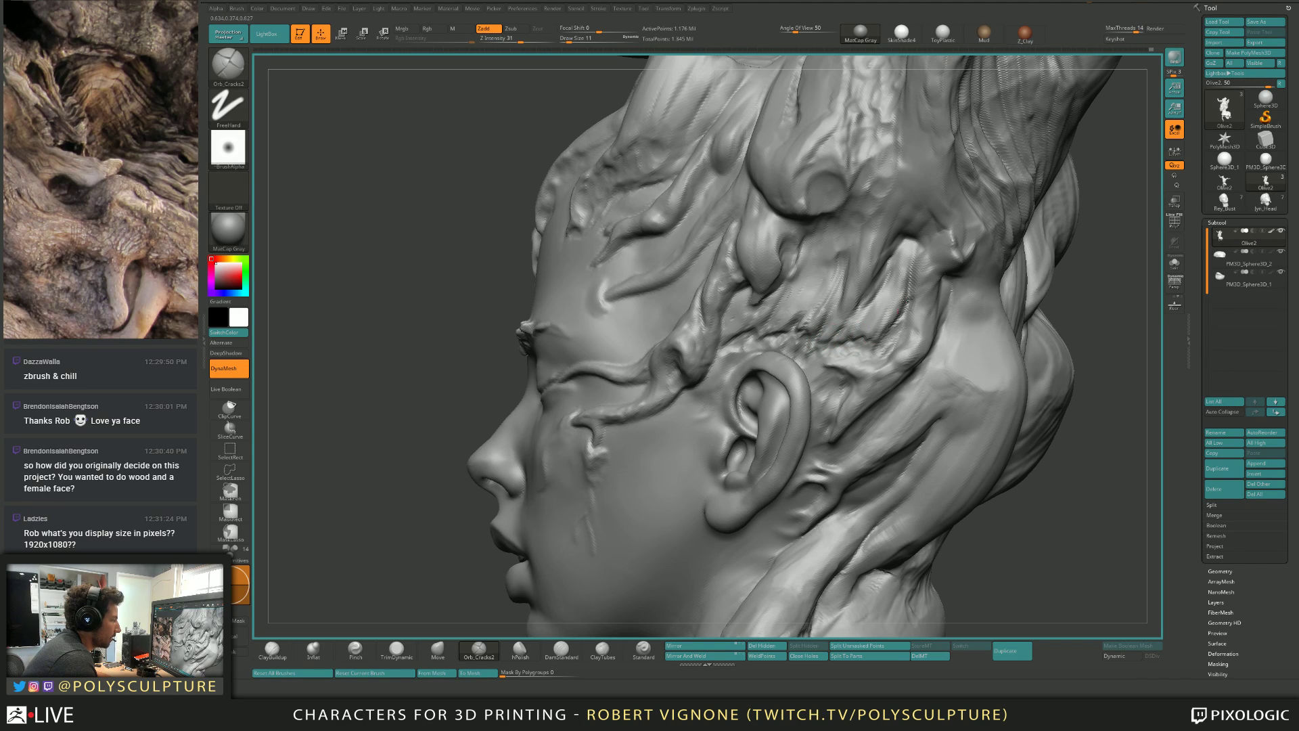
right_click_drag(907, 299, 830, 334)
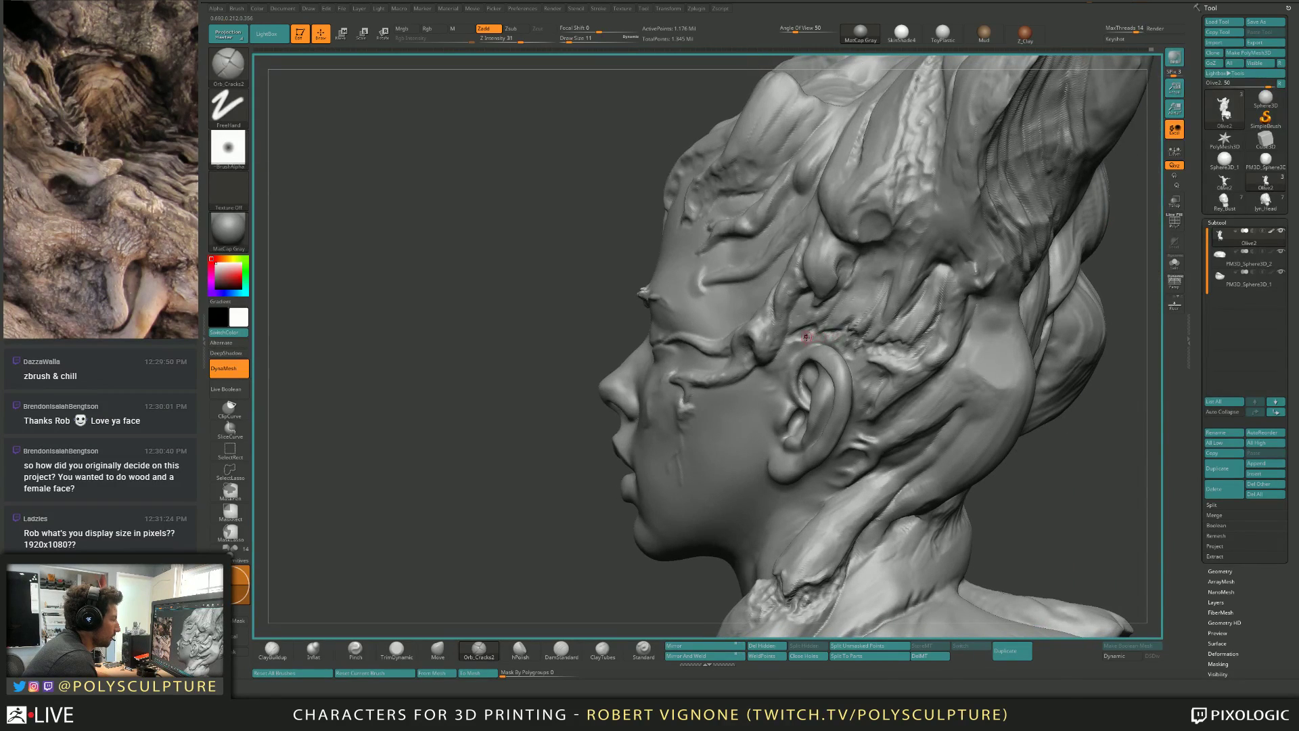
Smooth the broken bark above the ear with TrimDynamic at draw size 14, and build up its ridges with ClayBuildup at sizes 20 and 14.
key("4")
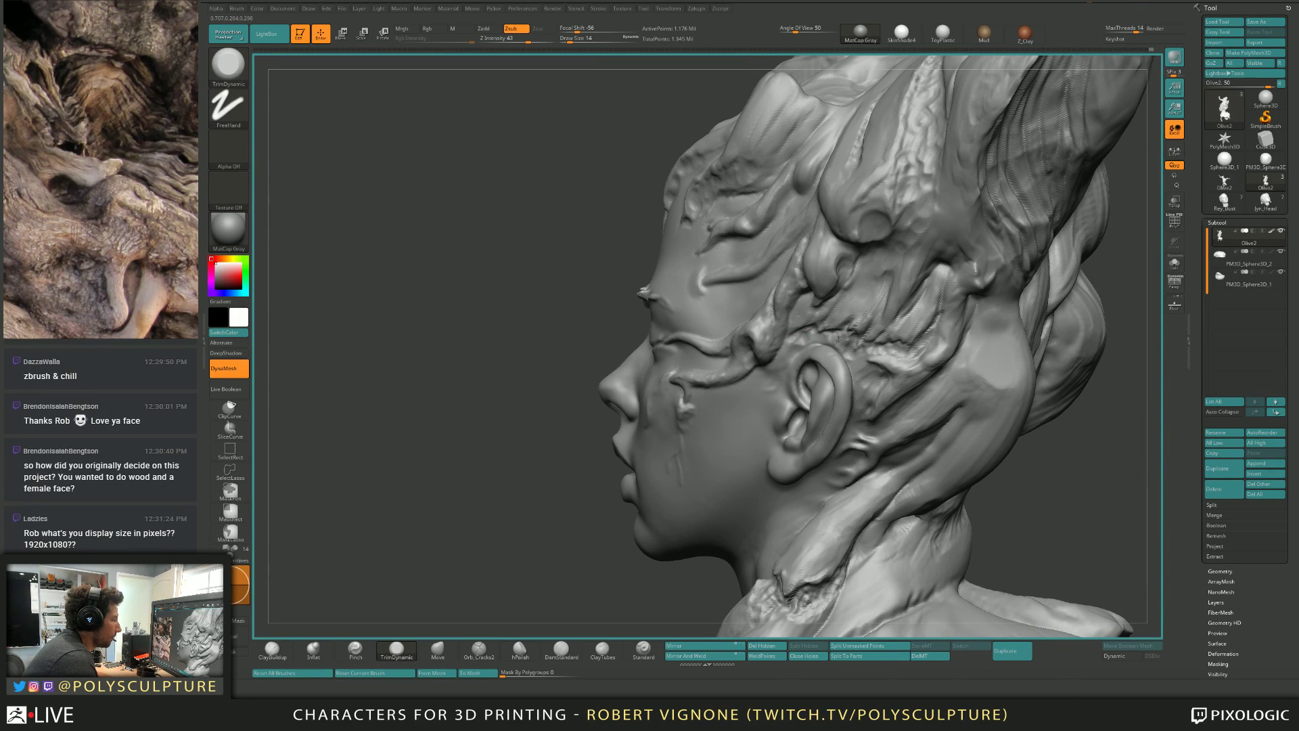
key("shift")
mouse_move(885, 348)
right_mouse_down()
mouse_move(832, 364)
mouse_move(802, 348)
right_mouse_up()
key("b")
key("c")
key("b")
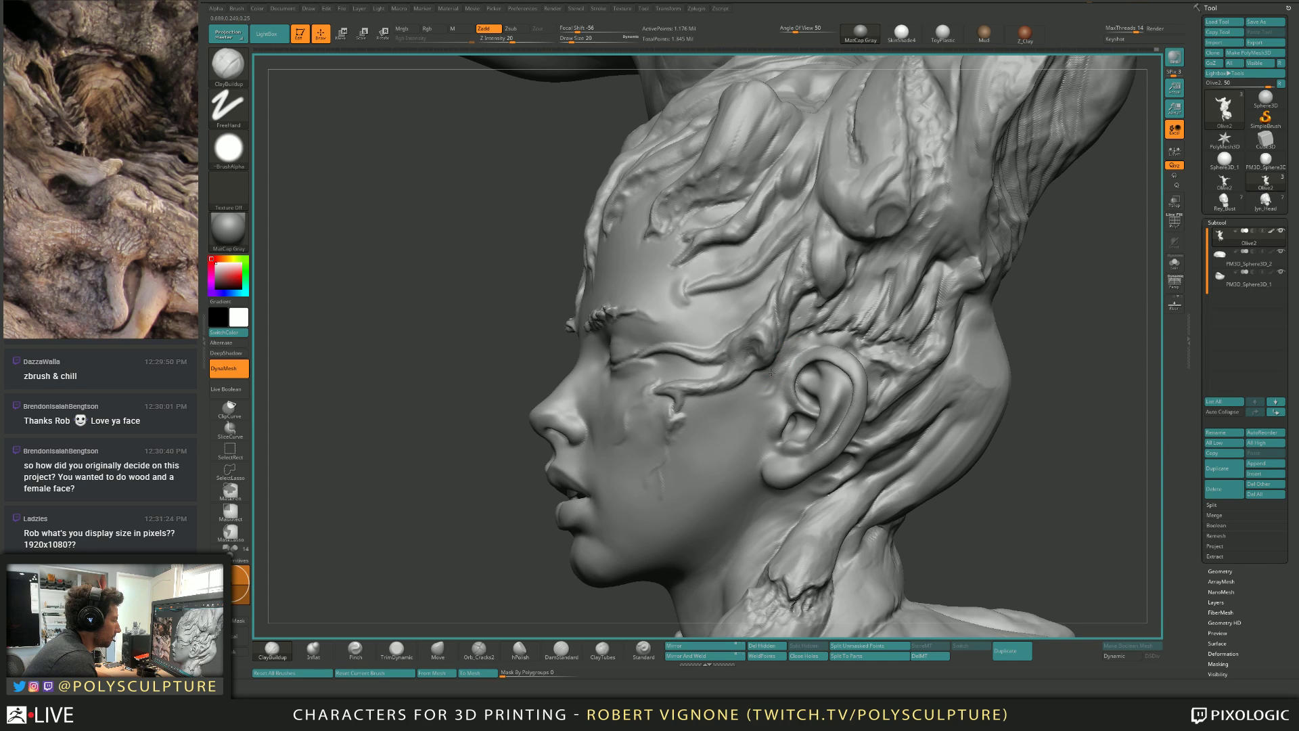
mouse_move(771, 373)
right_mouse_down()
mouse_move(800, 346)
mouse_move(750, 378)
right_mouse_up()
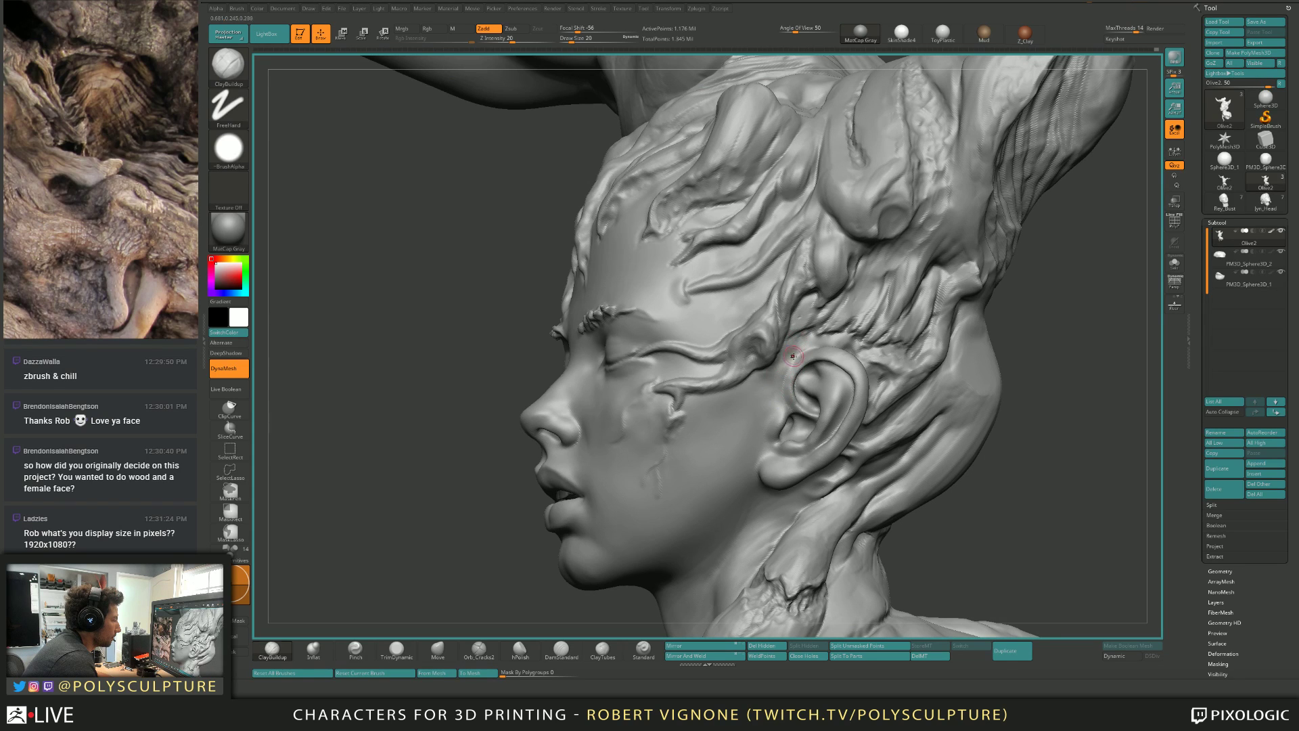
mouse_move(792, 356)
right_mouse_down()
mouse_move(853, 346)
mouse_move(807, 262)
right_mouse_up()
key("bracketleft")
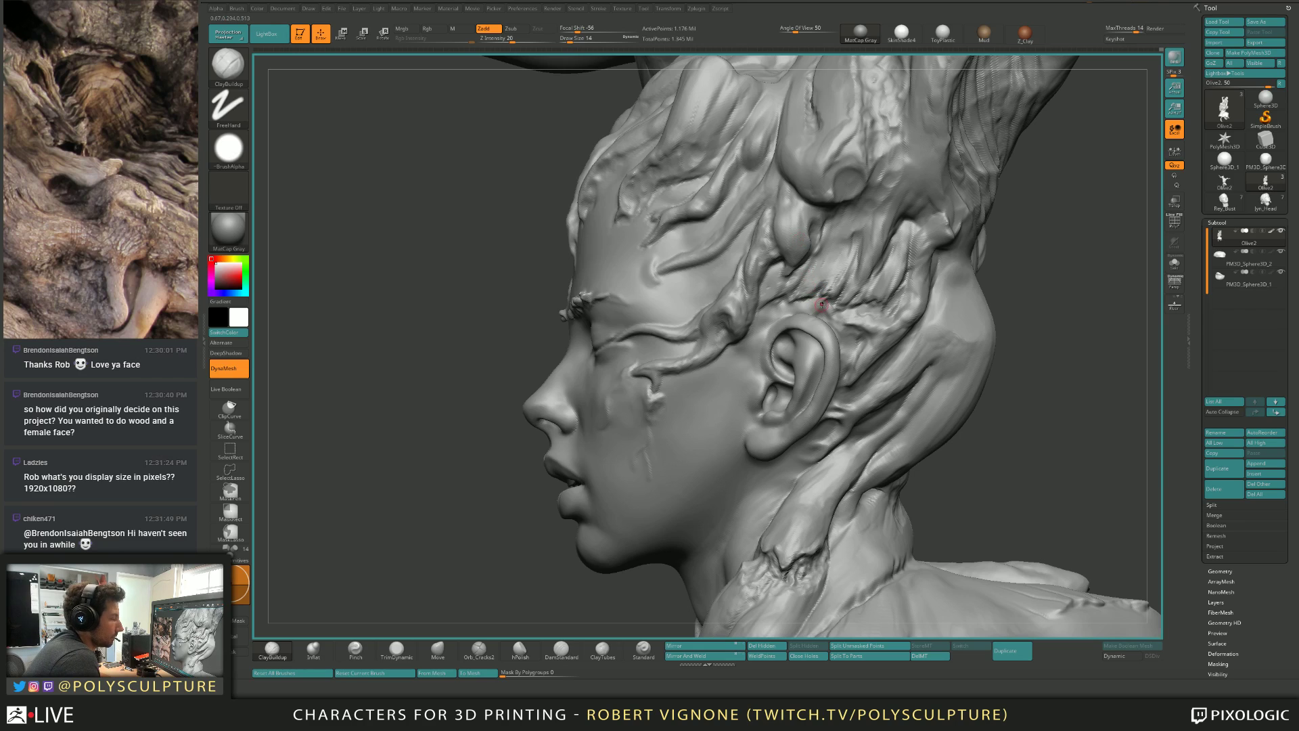
Add finer bark ridges above and behind the ear with ClayBuildup, using draw sizes 11 and 17.
mouse_move(818, 291)
right_mouse_down()
mouse_move(838, 302)
mouse_move(813, 294)
right_mouse_up()
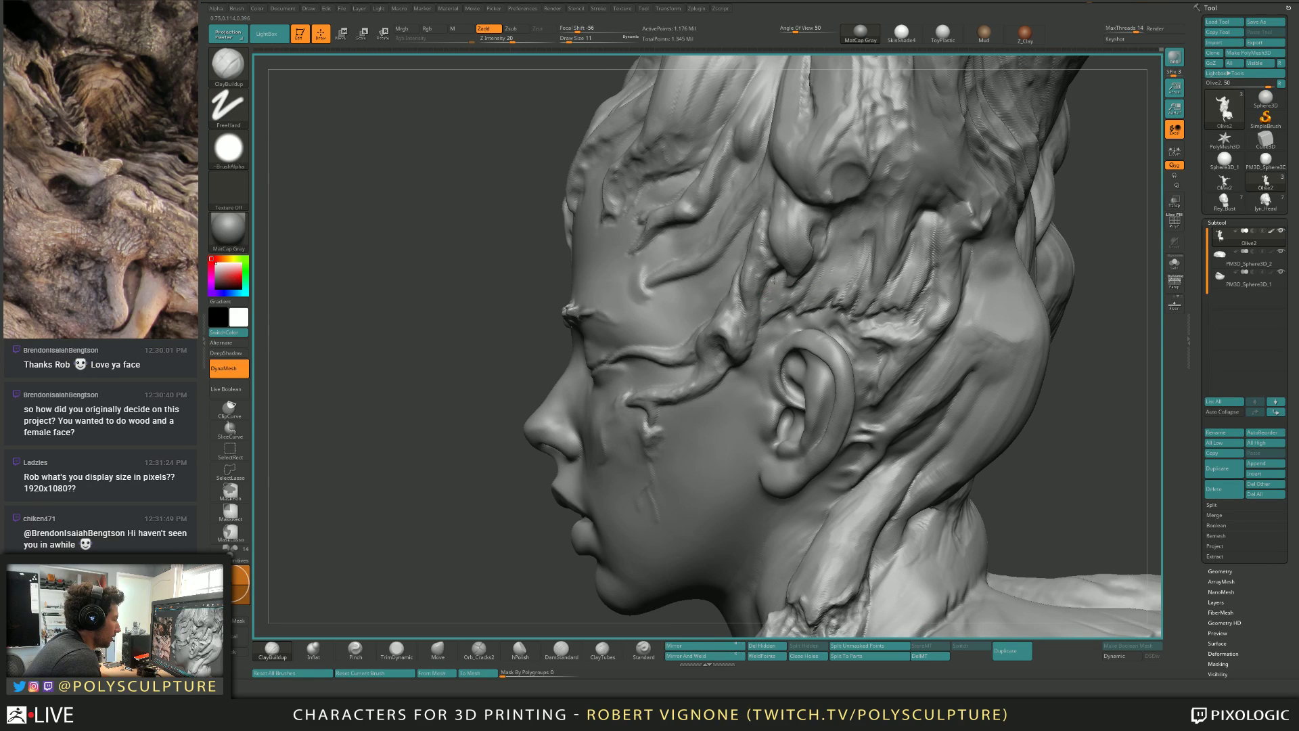
mouse_move(774, 284)
right_mouse_down()
mouse_move(788, 284)
mouse_move(775, 291)
mouse_move(806, 238)
mouse_move(798, 229)
mouse_move(827, 236)
right_mouse_up()
key("s")
left_click(782, 287)
key("s")
left_click(792, 276)
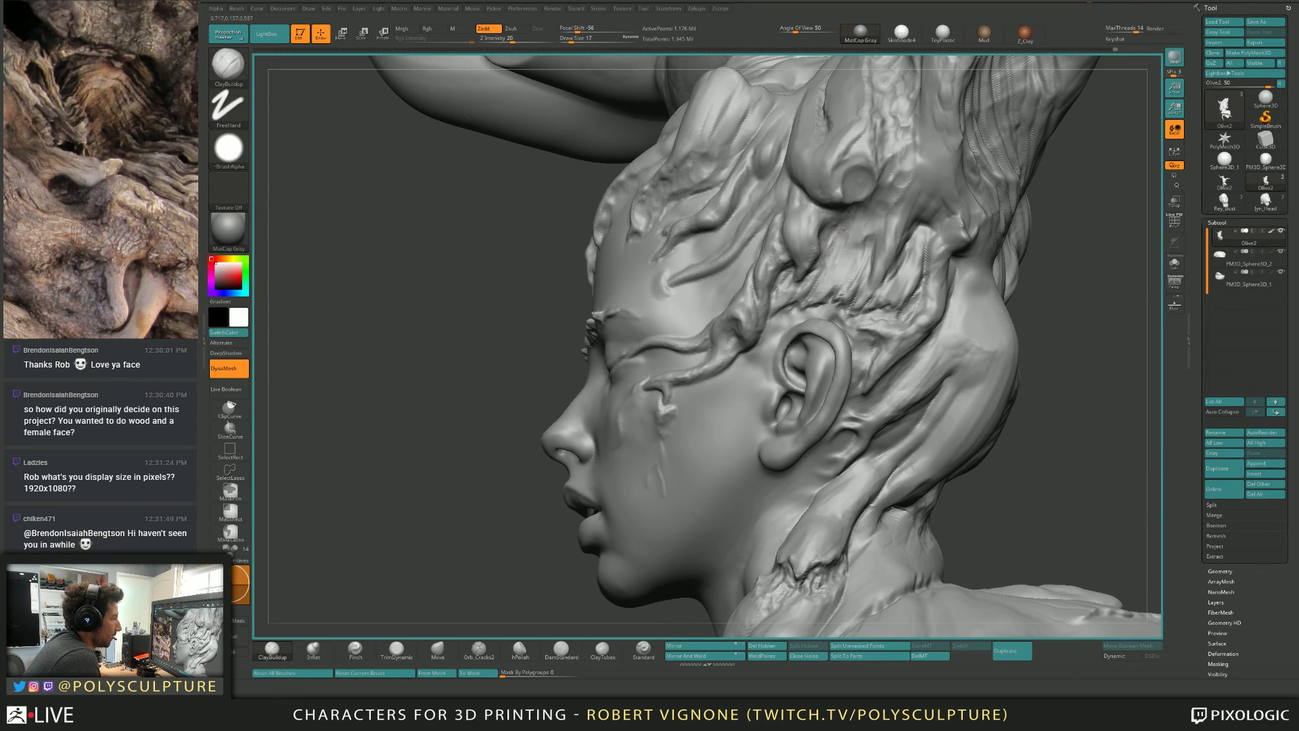
Adjust the shape of the bark forms around the ear with the Move brush.
mouse_move(842, 254)
right_mouse_down()
mouse_move(806, 234)
mouse_move(825, 228)
mouse_move(829, 201)
mouse_move(813, 201)
mouse_move(794, 255)
right_mouse_up()
key("s")
key("s")
key("b")
key("m")
key("v")
key("s")
key("s")
Build up the bark between the ear and the large root above it with ClayBuildup, using draw sizes 16, 12 and 33.
key("b")
key("c")
key("b")
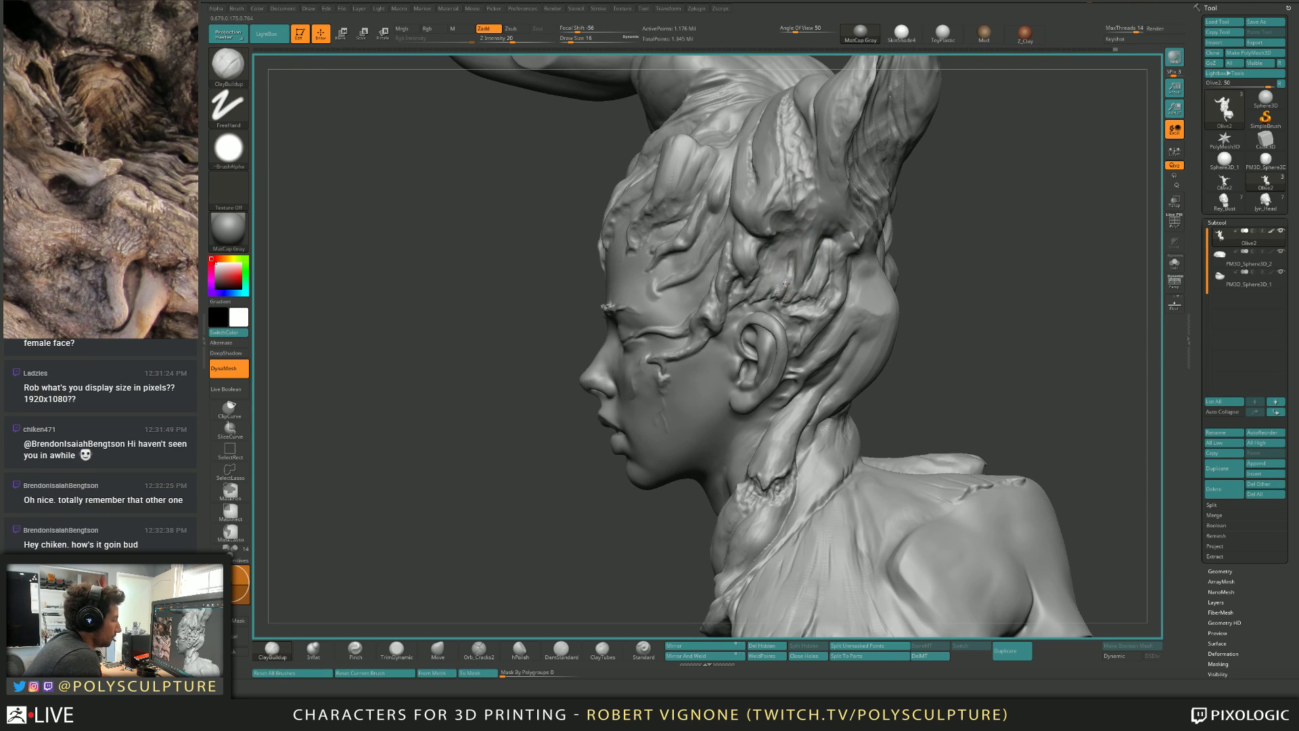
right_click_drag(807, 276, 811, 253)
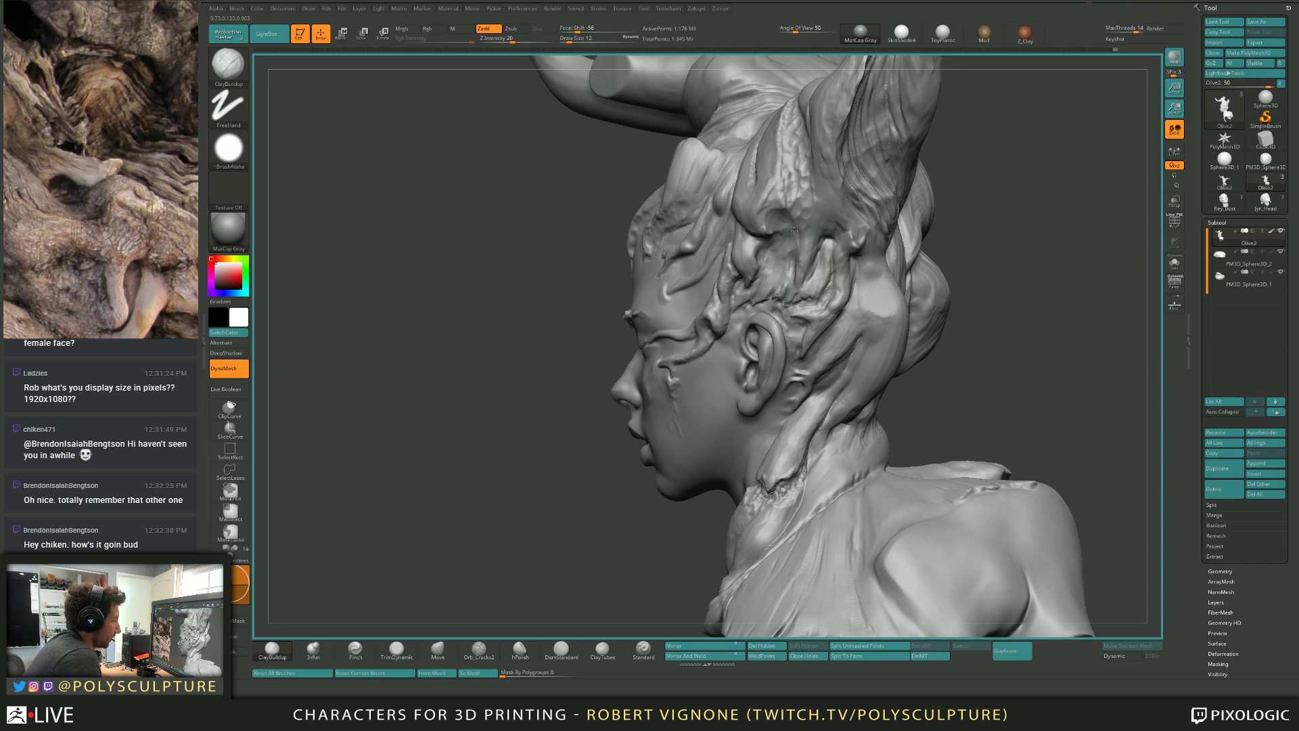
mouse_move(799, 271)
right_mouse_down()
mouse_move(826, 265)
mouse_move(801, 245)
right_mouse_up()
right_click_drag(801, 244, 796, 257, "ctrl")
key("bracketright")
key("bracketright")
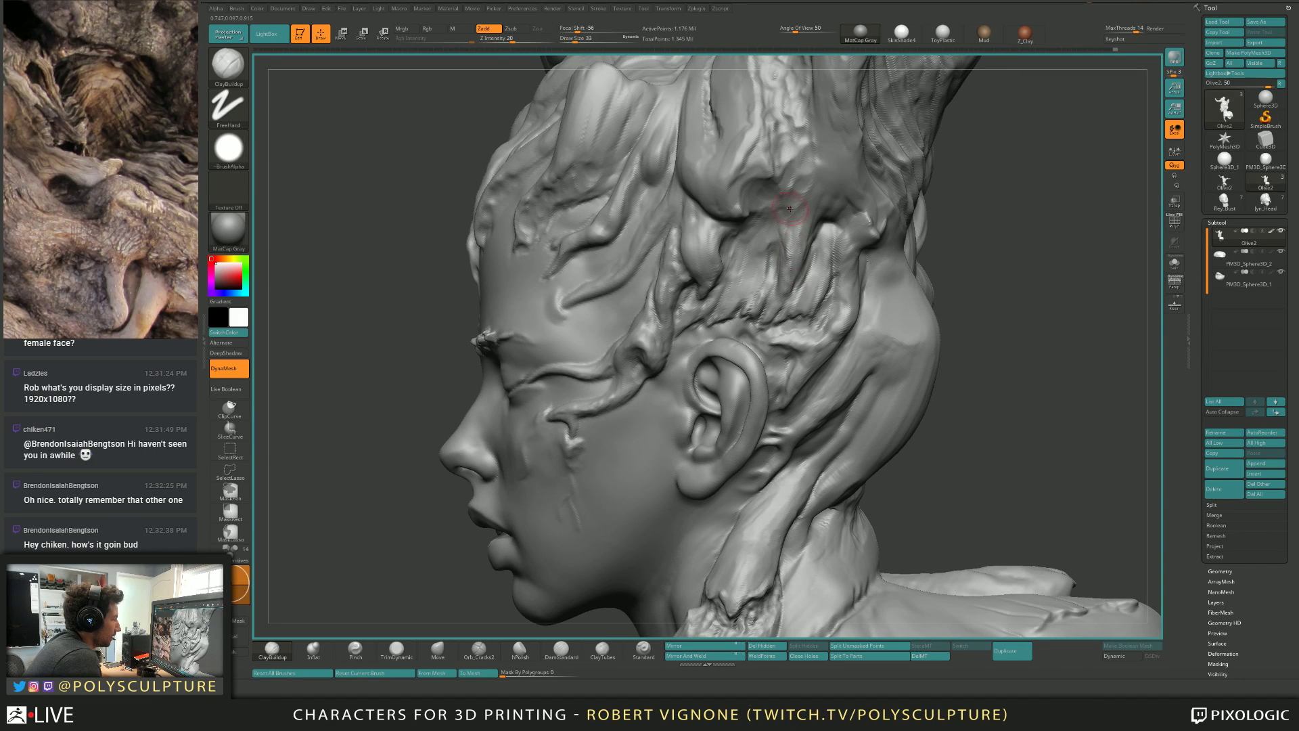
right_click_drag(804, 210, 791, 257, "ctrl")
right_click(778, 260)
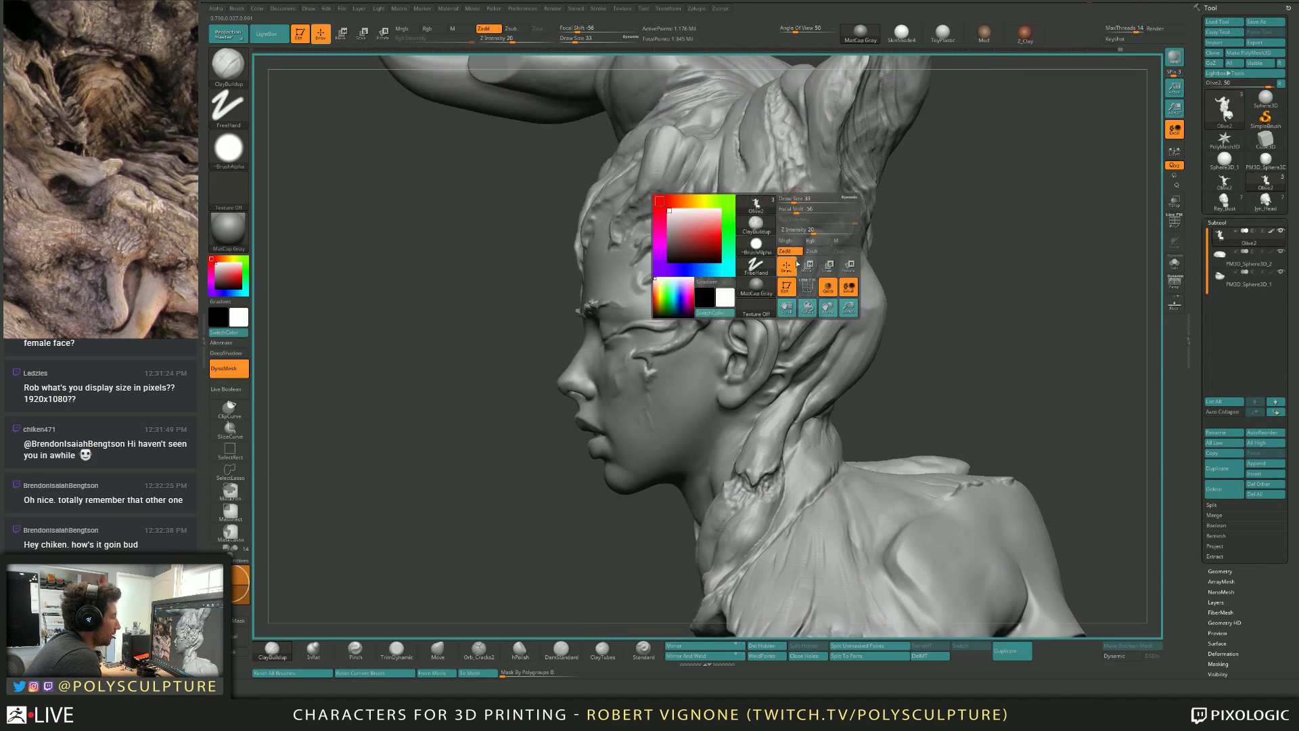
key("bracketleft")
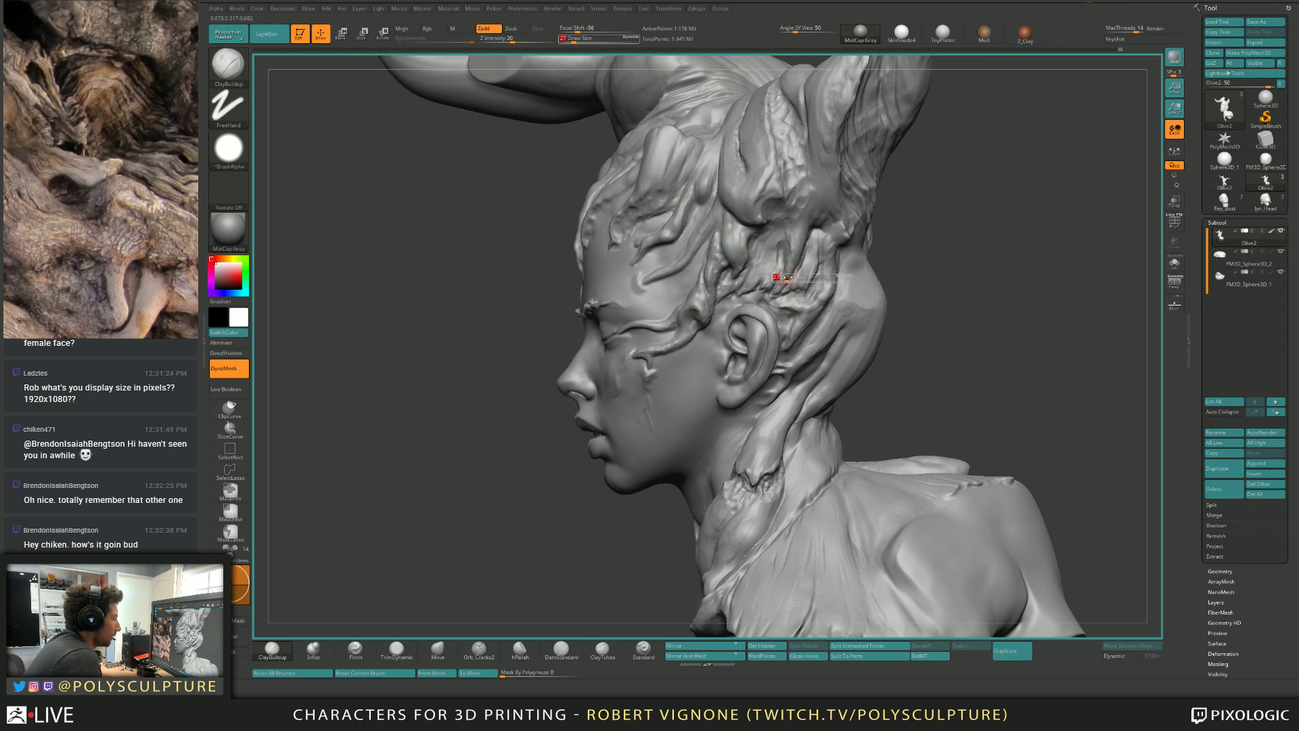
mouse_move(787, 277)
right_mouse_down()
mouse_move(805, 311)
mouse_move(792, 339)
mouse_move(757, 324)
mouse_move(842, 331)
mouse_move(810, 326)
right_mouse_up()
key("bracketright")
Reshape the bark behind the upper ear with the Move brush, using draw sizes 31 and 25.
key("b")
key("m")
key("v")
key("s")
left_click_drag(813, 330, 816, 329)
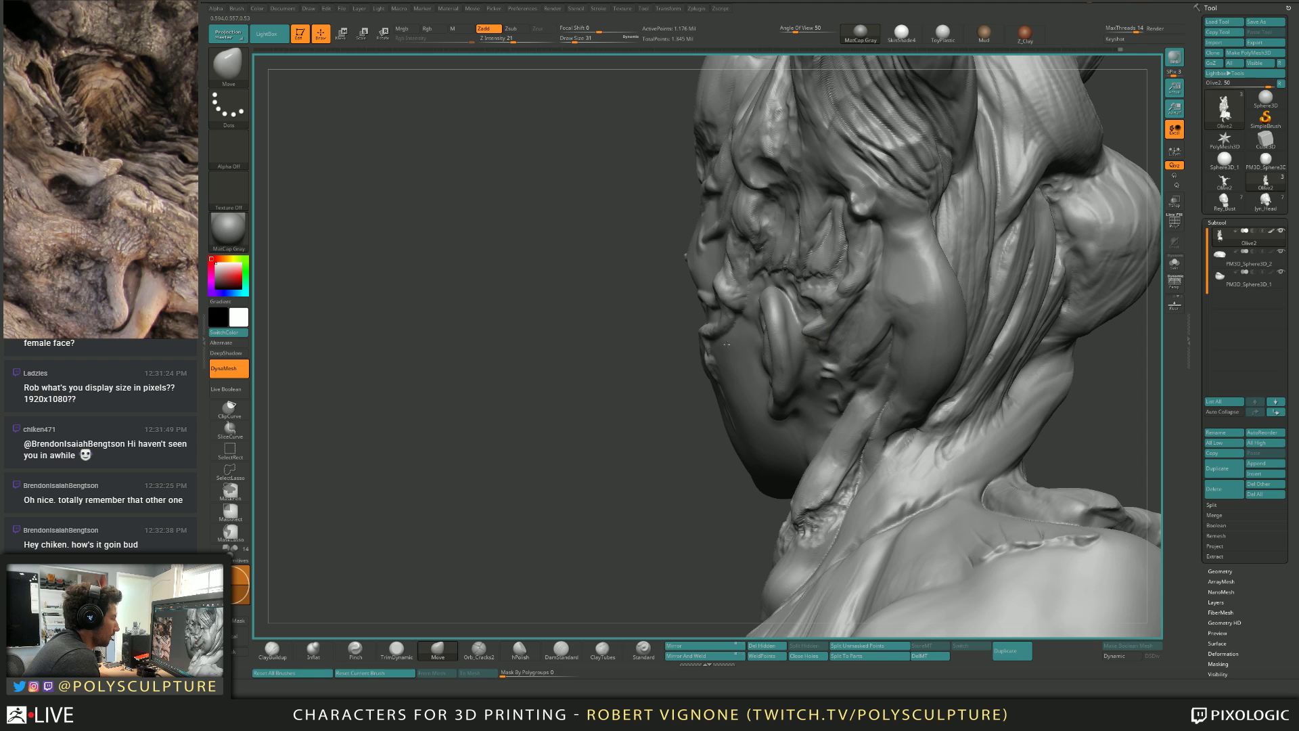
mouse_move(805, 333)
right_mouse_down()
mouse_move(801, 302)
mouse_move(805, 314)
right_mouse_up()
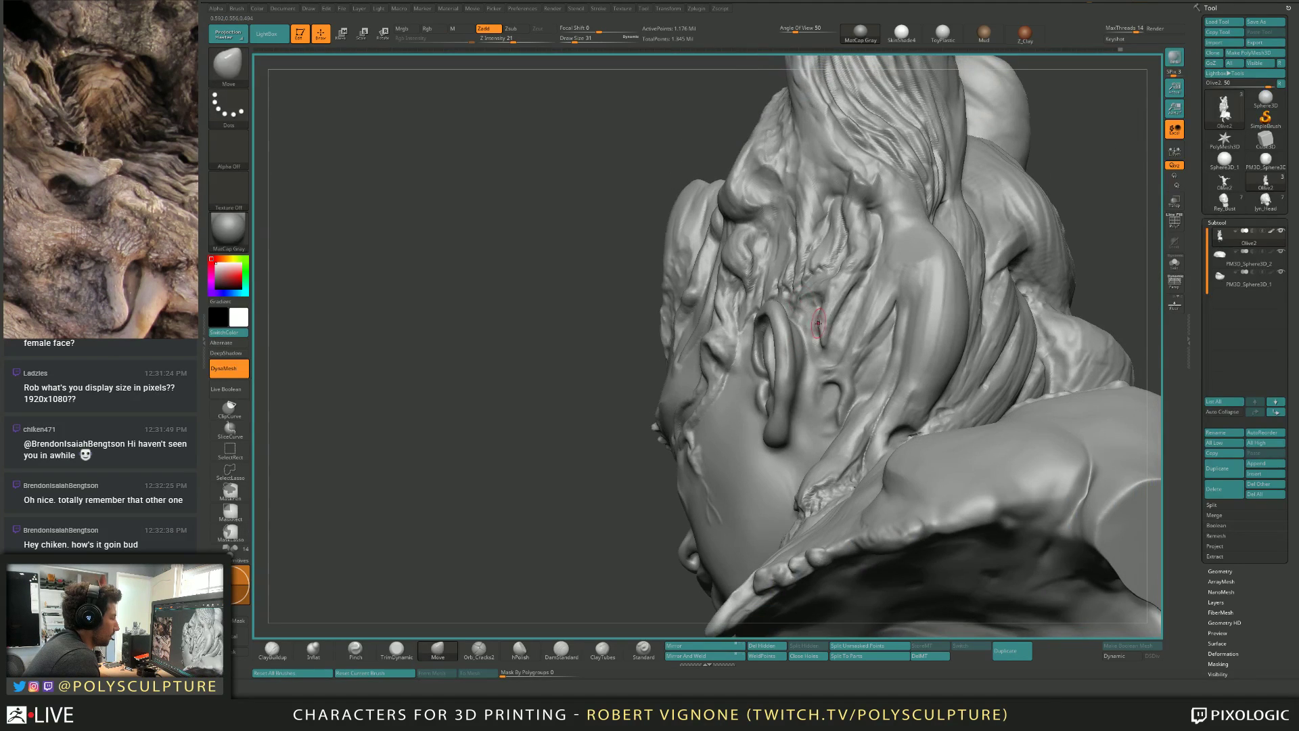
key("ctrl")
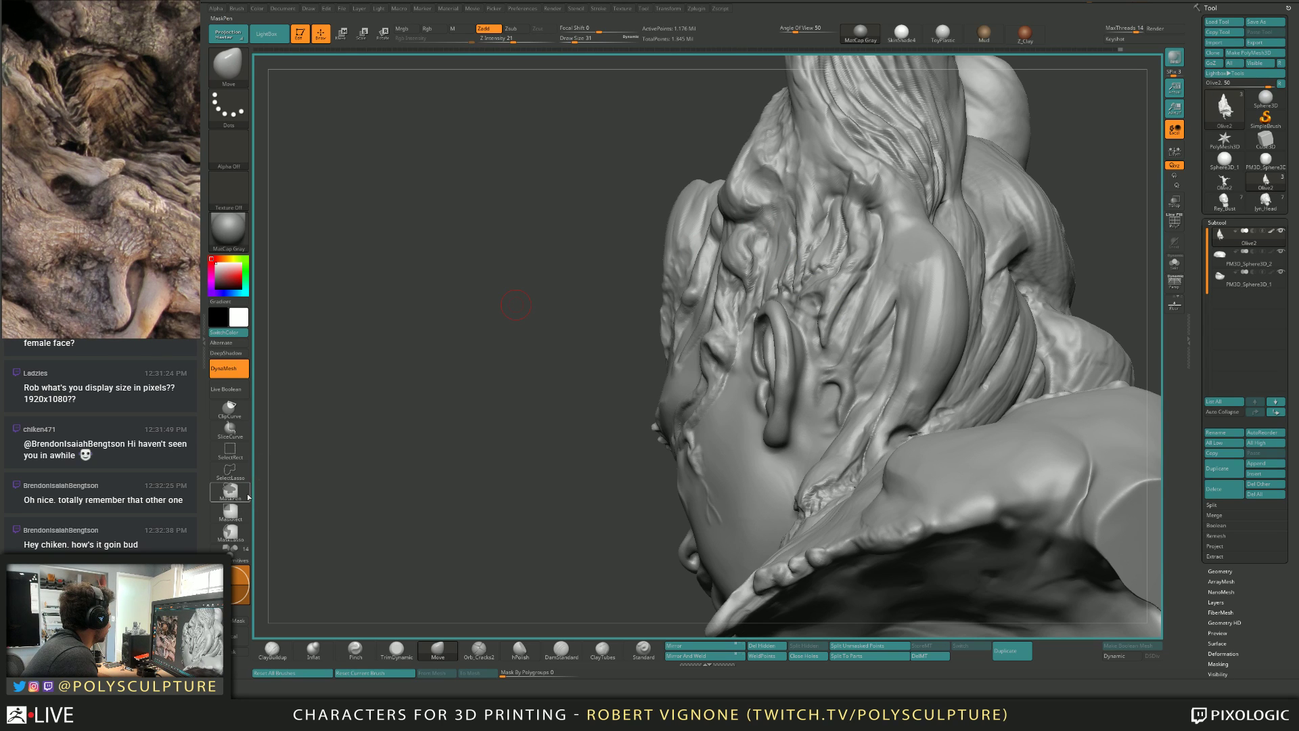
right_click_drag(806, 302, 819, 309)
key("s")
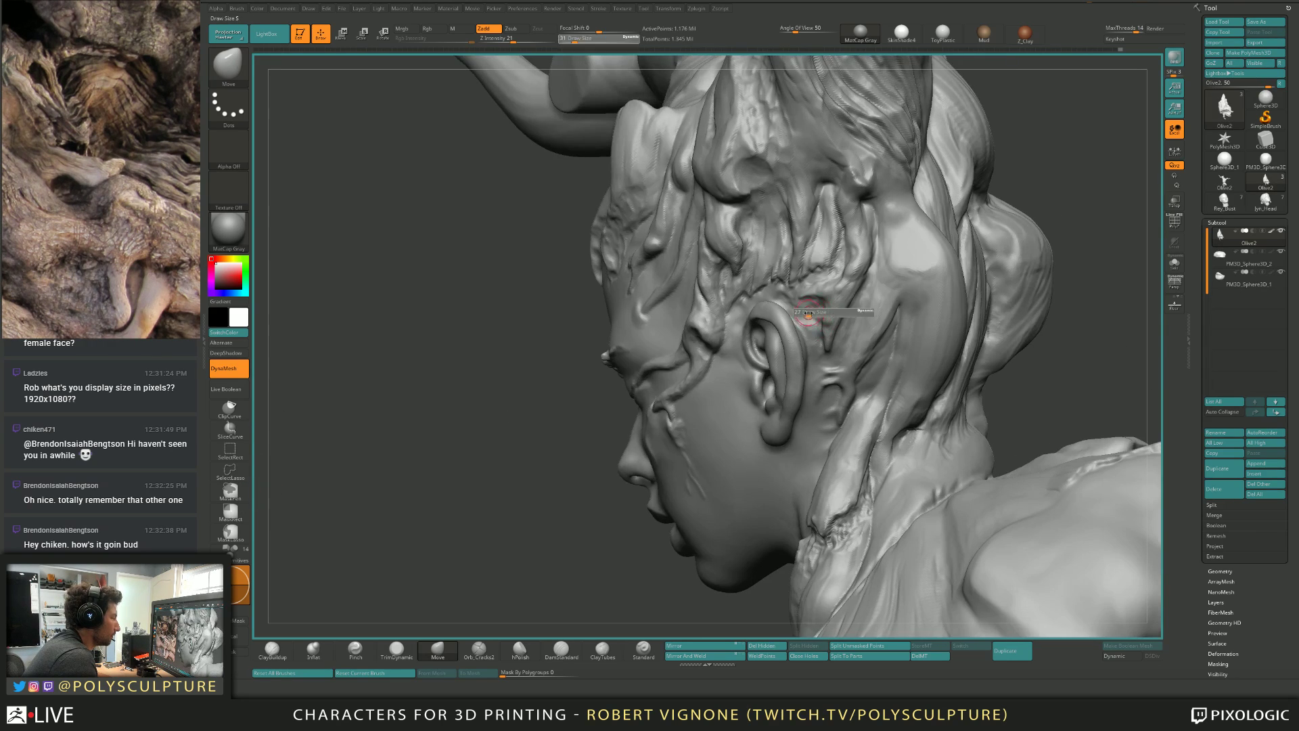
left_click_drag(818, 310, 815, 310)
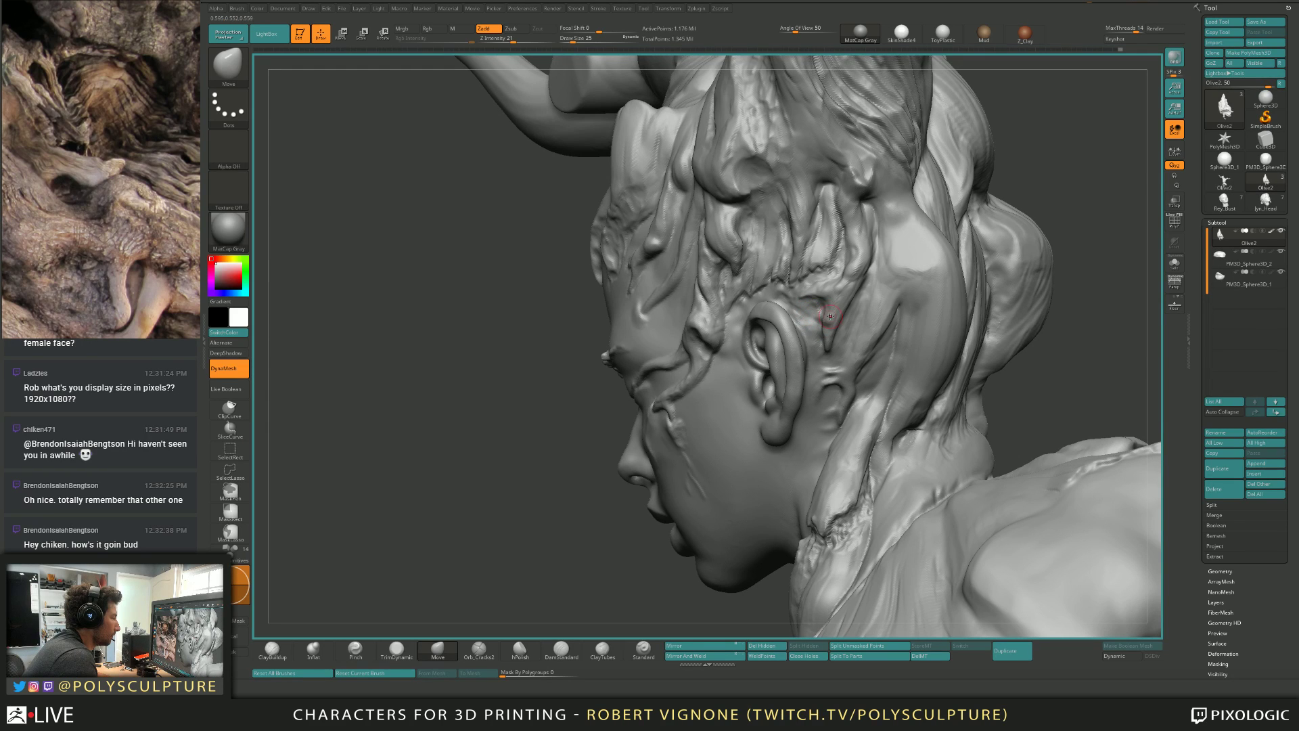
Mask a small spot behind the upper ear, invert the mask, and place the transform gizmo on that spot.
key("ctrl")
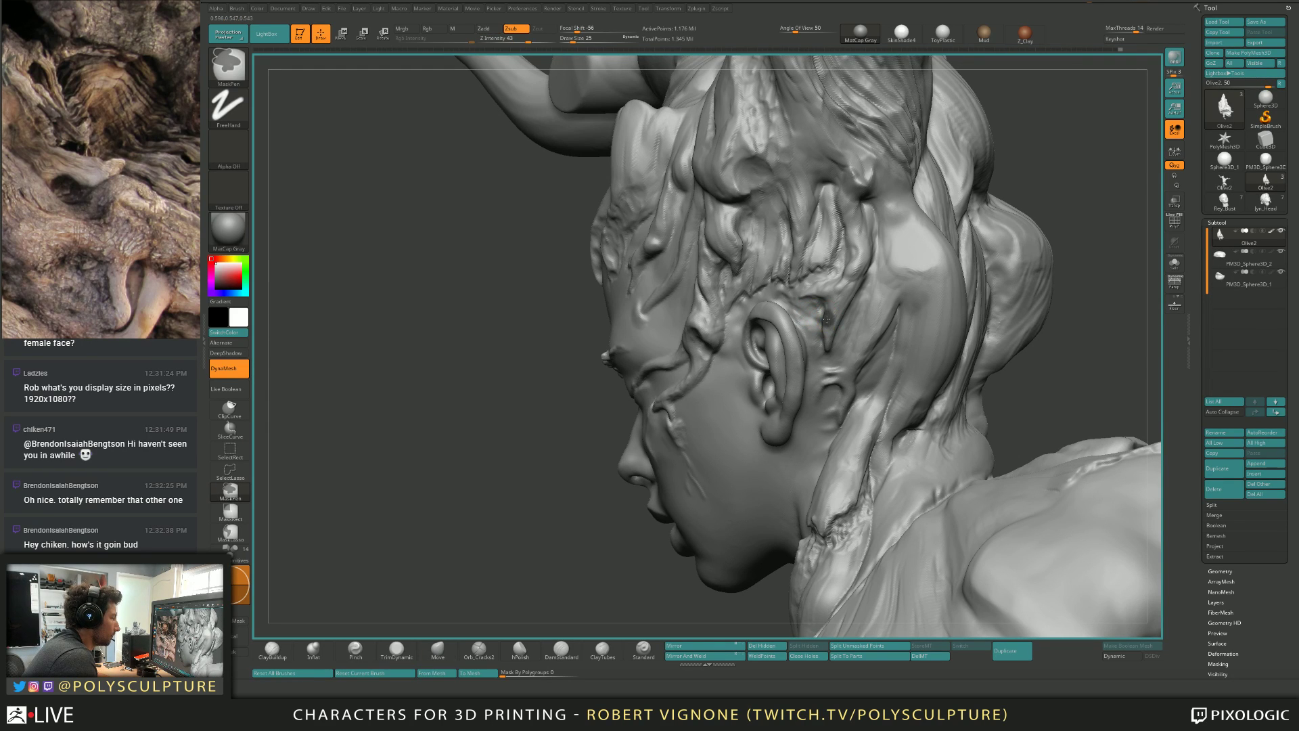
left_click(1058, 165, "ctrl")
right_click_drag(832, 318, 841, 306)
key("w")
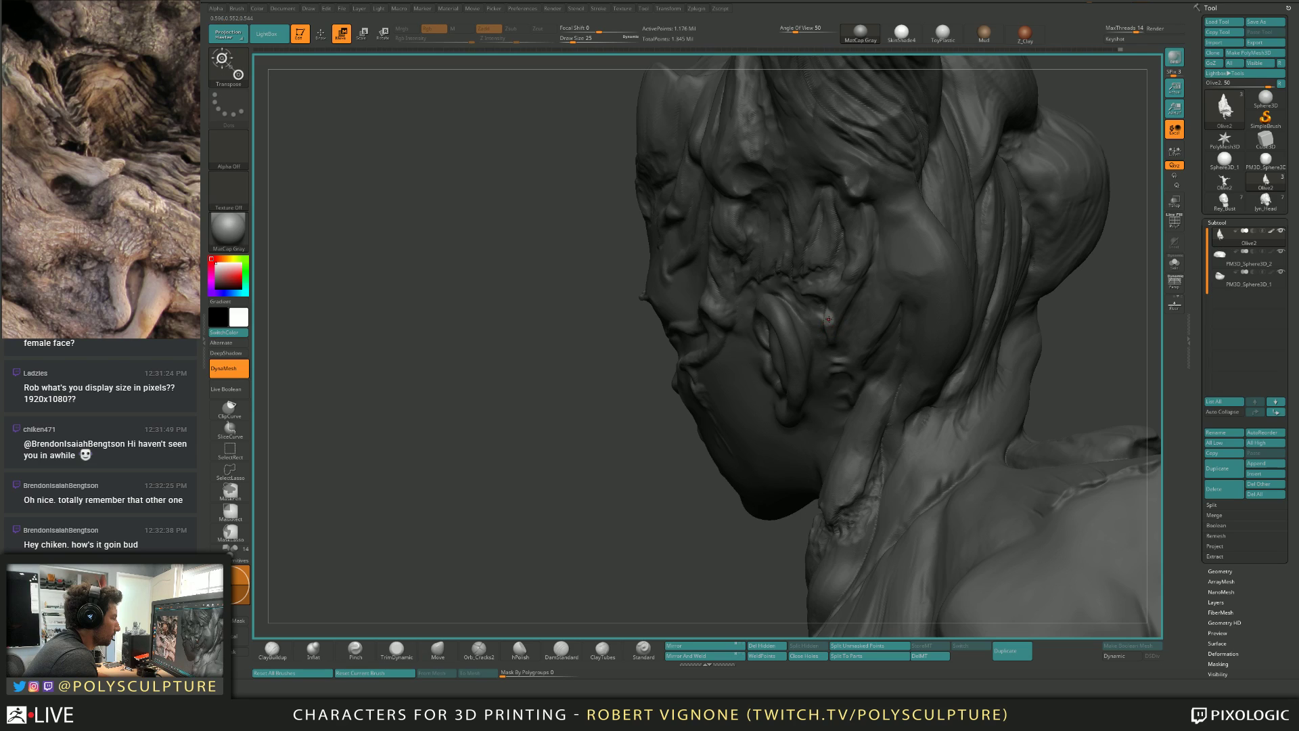
left_click(828, 319)
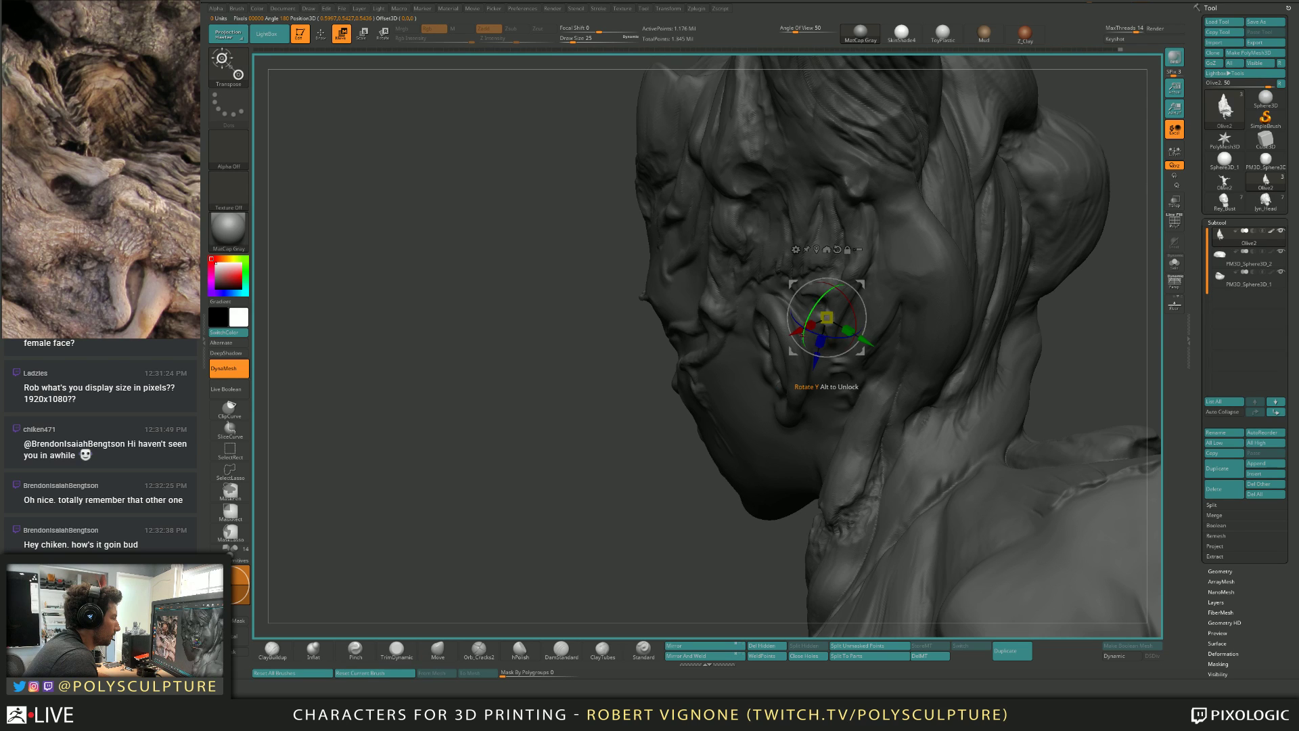
Try pulling the unmasked spot behind the ear outward into a branch with the gizmo, undoing the attempts.
left_click_drag(796, 332, 689, 383)
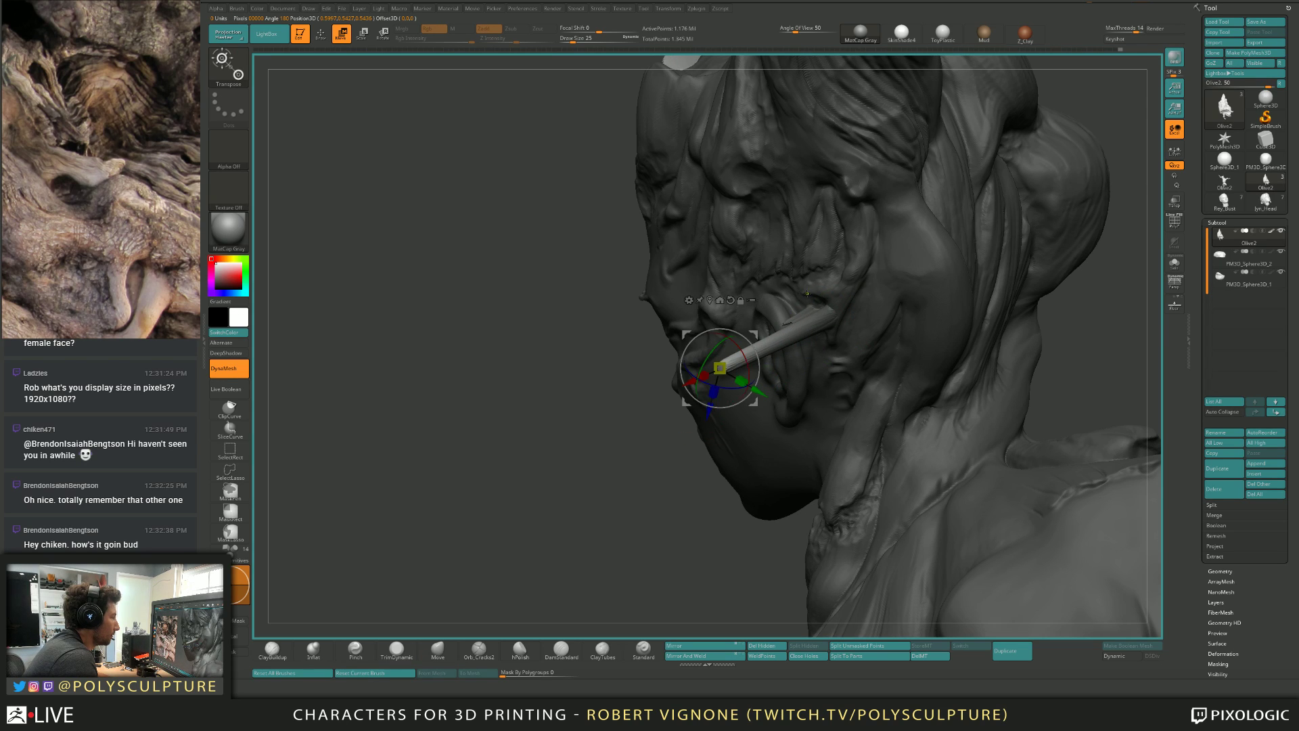
key("ctrl+z")
mouse_move(807, 294)
right_mouse_down()
mouse_move(933, 245)
mouse_move(972, 215)
mouse_move(1129, 212)
mouse_move(1131, 260)
right_mouse_up()
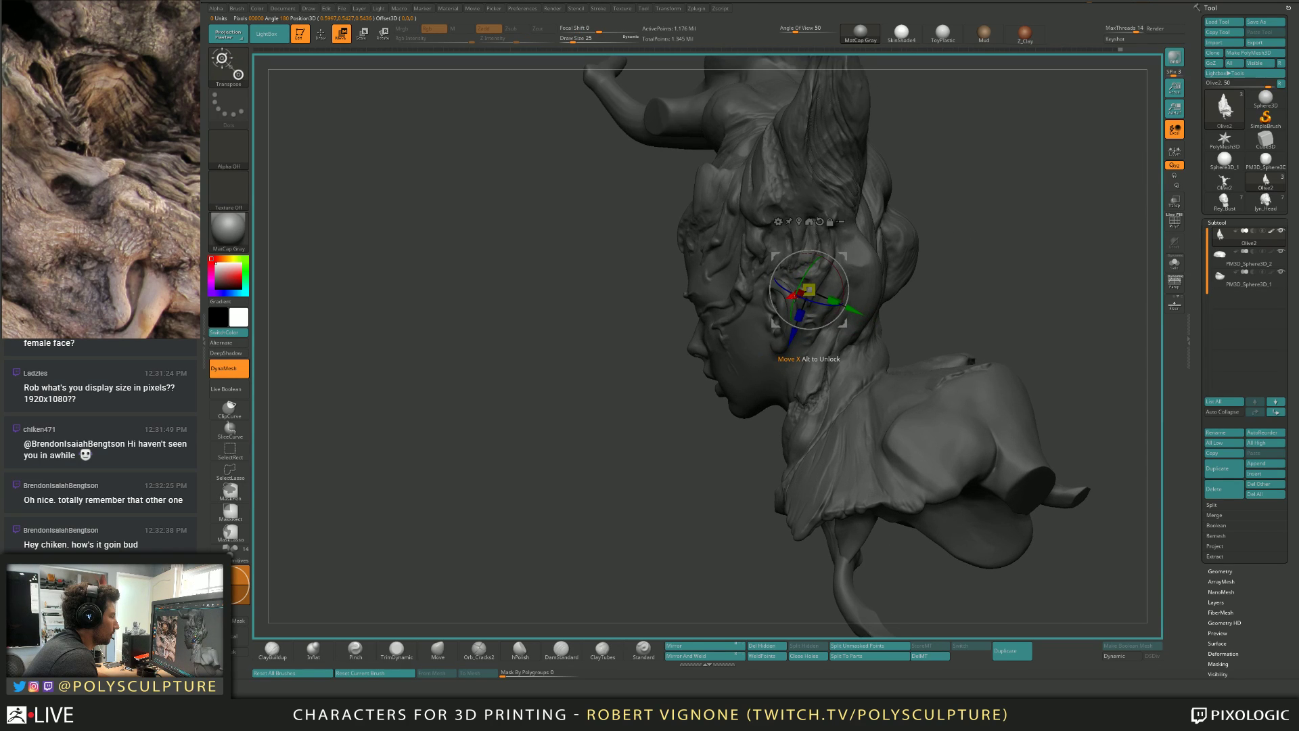
left_click_drag(792, 296, 697, 400)
key("ctrl+z")
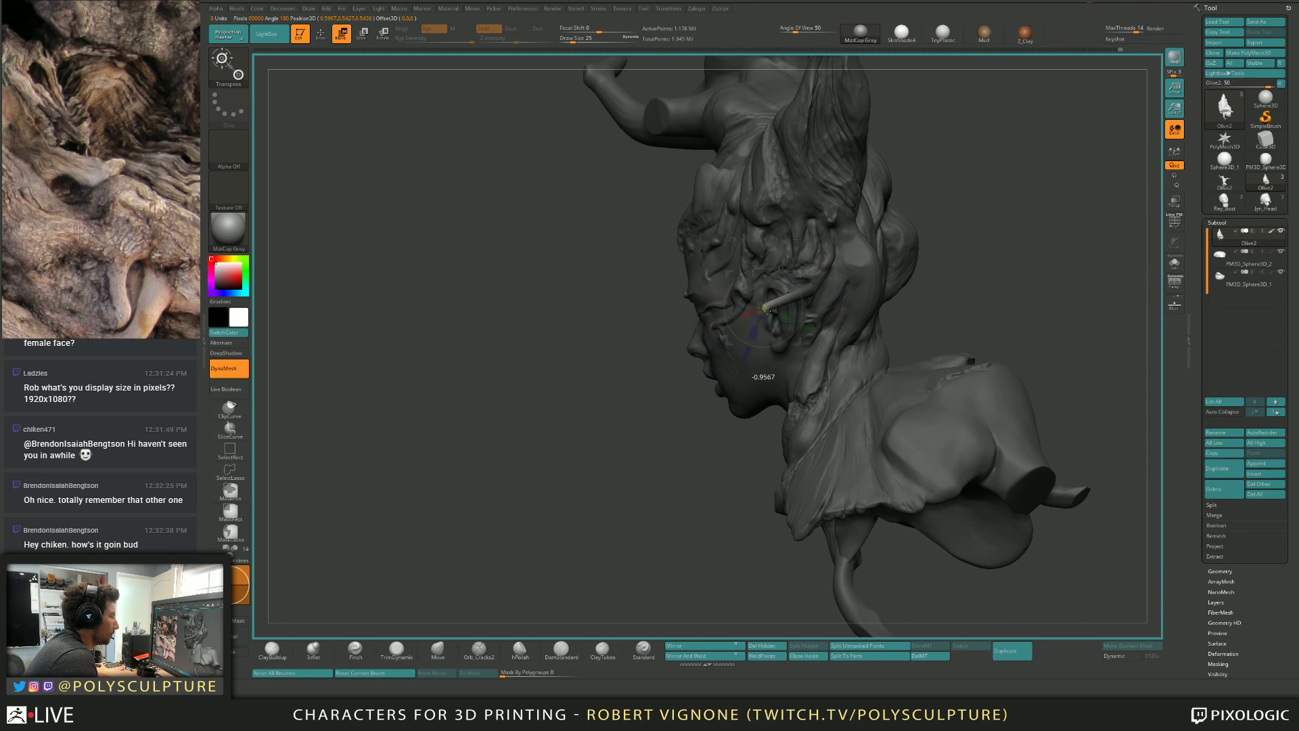
Clear the mask from the sculpture and return to drawing mode near the ear.
mouse_move(830, 264)
right_mouse_down("alt")
mouse_move(805, 338)
mouse_move(839, 314)
mouse_move(812, 221)
right_mouse_up("alt")
left_click_drag(974, 223, 997, 247, "ctrl")
right_click_drag(839, 233, 824, 298)
key("q")
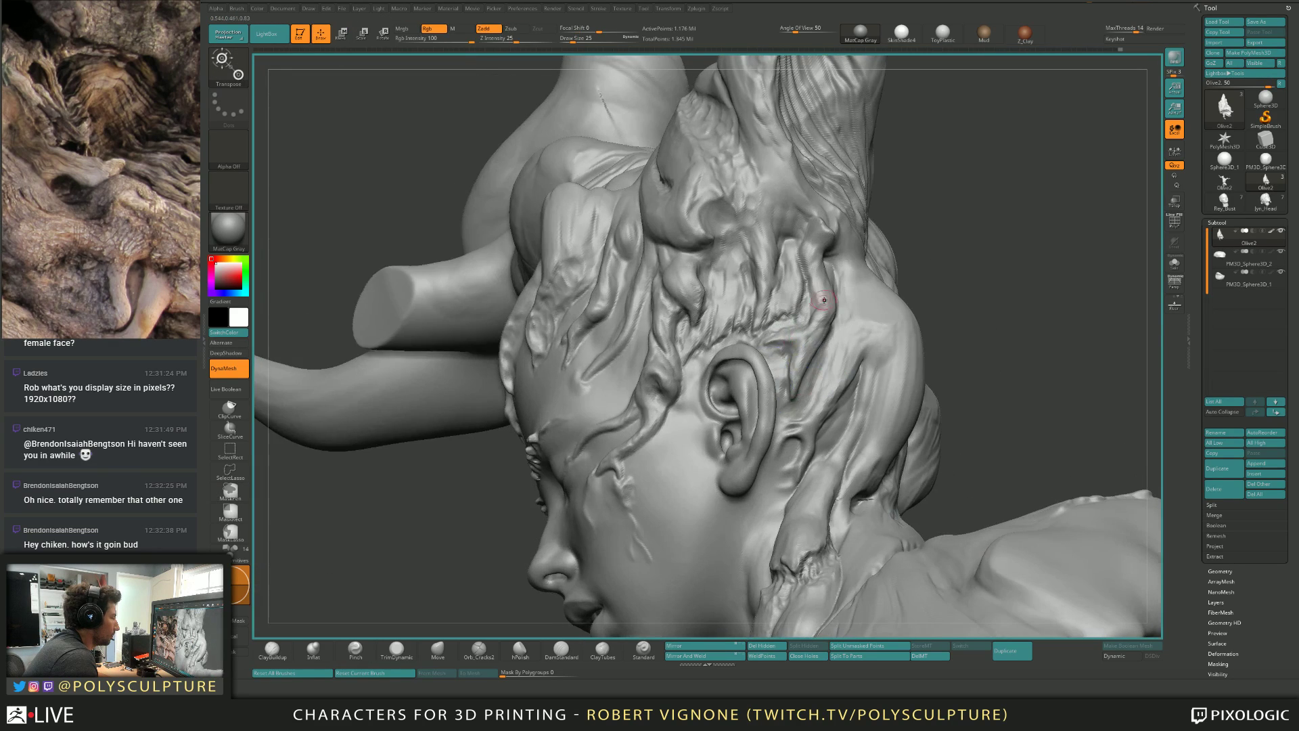
Mask everything except a small spot behind the ear and extrude that spot into a spike with the transform gizmo.
right_click_drag(789, 383, 782, 316)
key("ctrl+alt")
left_click(970, 166, "ctrl")
key("w")
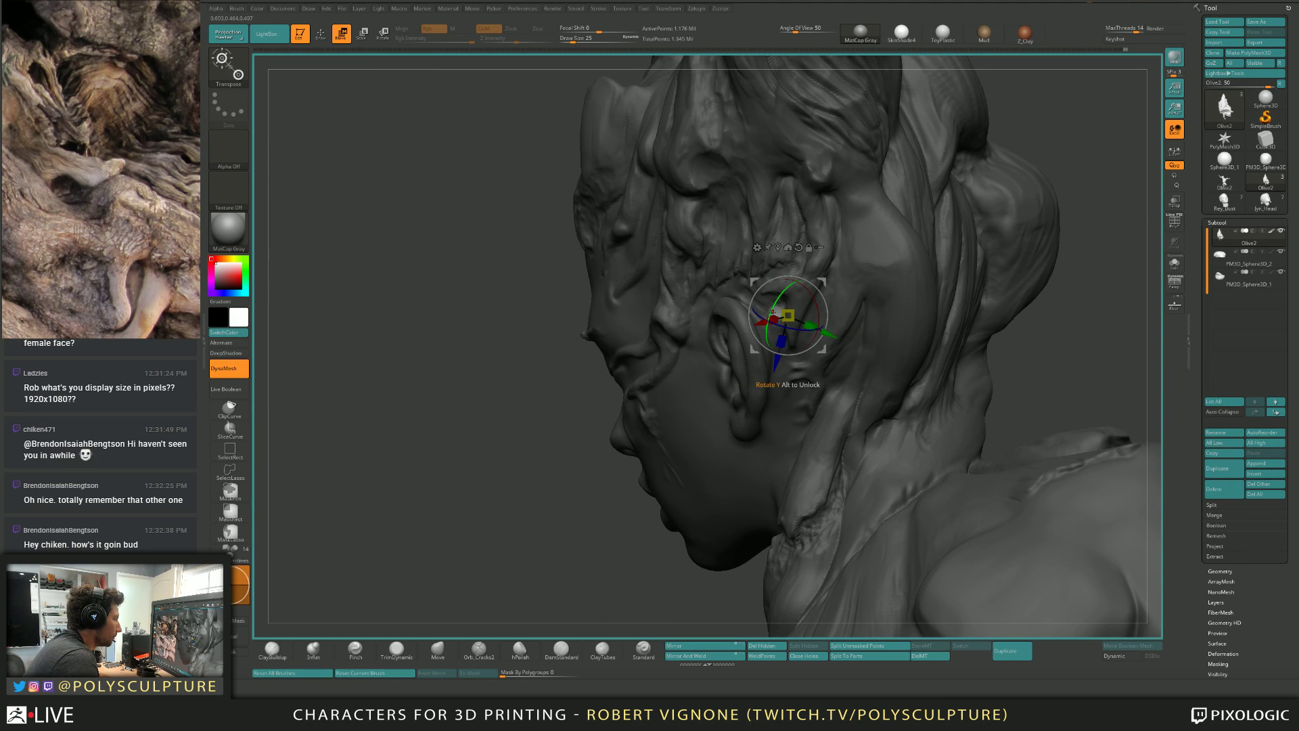
mouse_move(772, 312)
left_mouse_down("alt")
mouse_move(707, 285)
mouse_move(774, 313)
left_mouse_up("alt")
right_click_drag(801, 333, 738, 346)
left_click_drag(738, 303, 683, 354)
right_click_drag(700, 332, 727, 320)
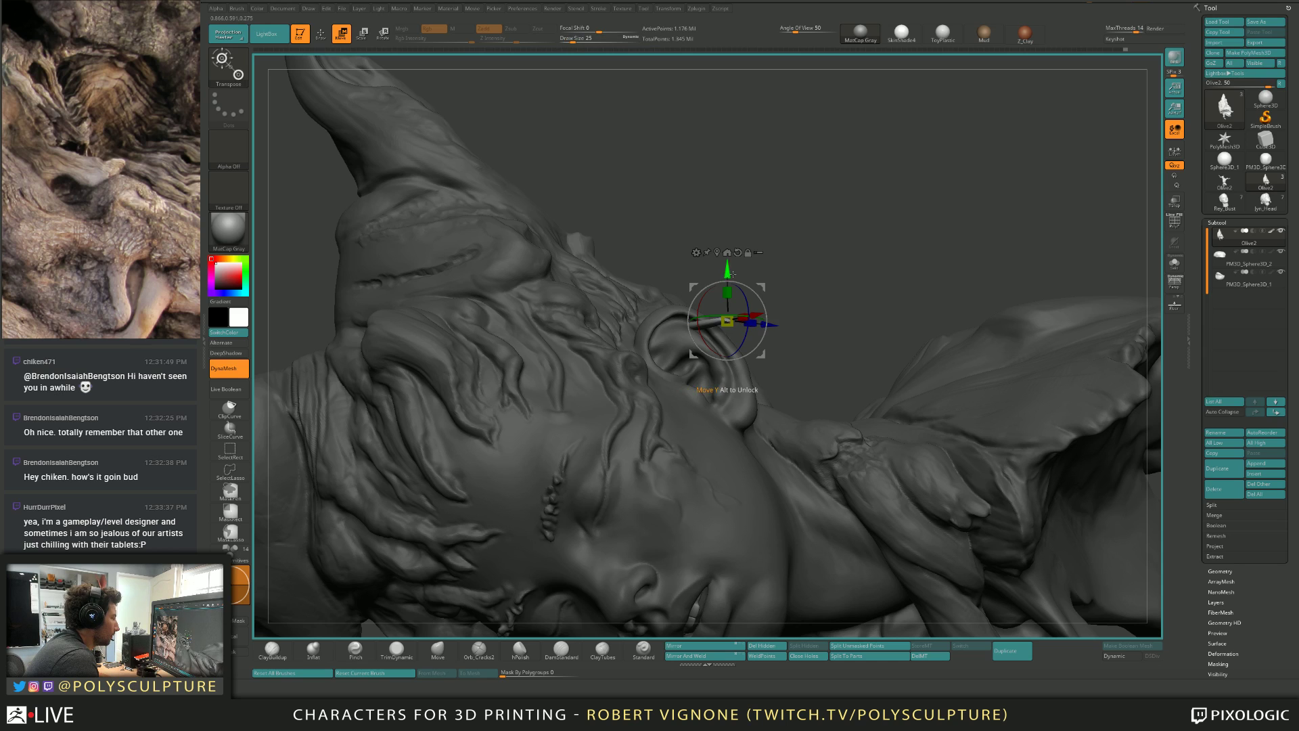
Adjust the new spike at the ear with the Move brush and thicken it with the Inflate brush.
key("q")
mouse_move(800, 297)
right_mouse_down()
mouse_move(723, 315)
mouse_move(700, 349)
right_mouse_up()
key("b")
key("m")
key("v")
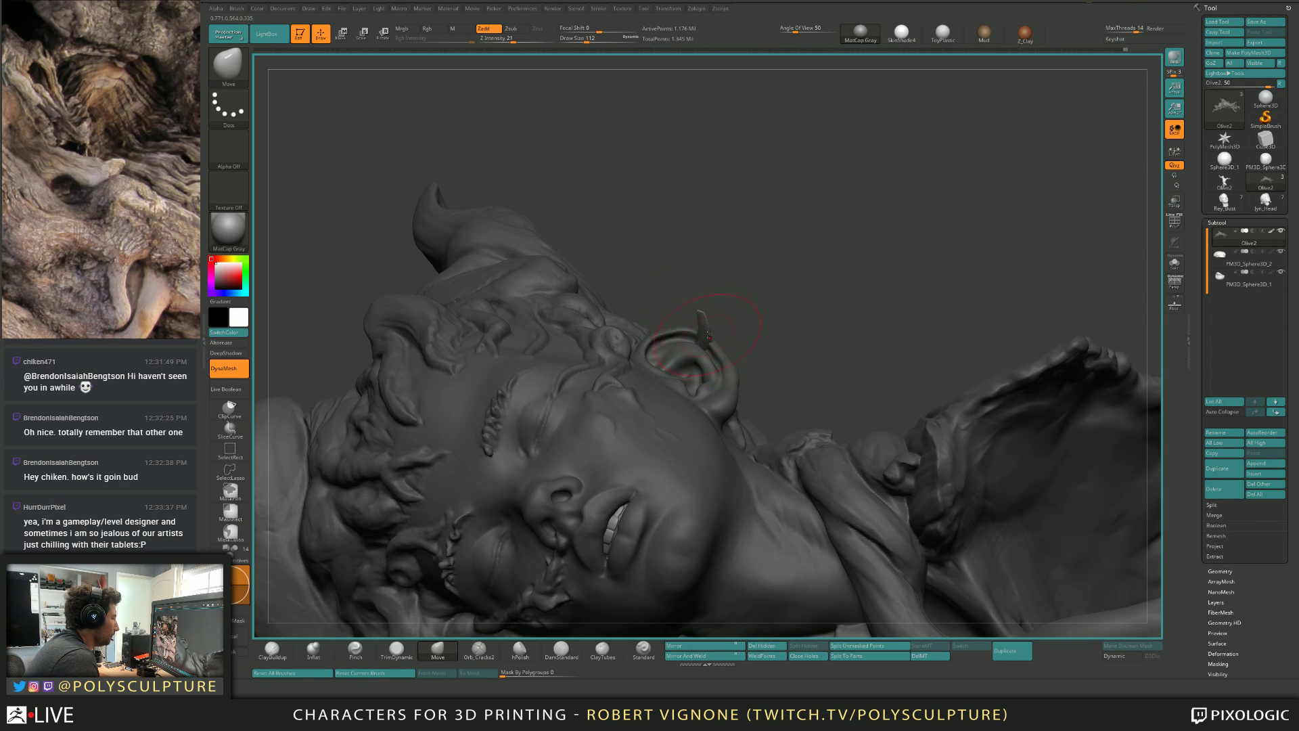
key("b")
key("i")
key("n")
mouse_move(707, 336)
right_mouse_down()
mouse_move(753, 332)
mouse_move(724, 343)
right_mouse_up()
Bend the thin spike passing through the ear with the Move brush.
key("b")
key("m")
key("v")
key("s")
left_click(717, 345)
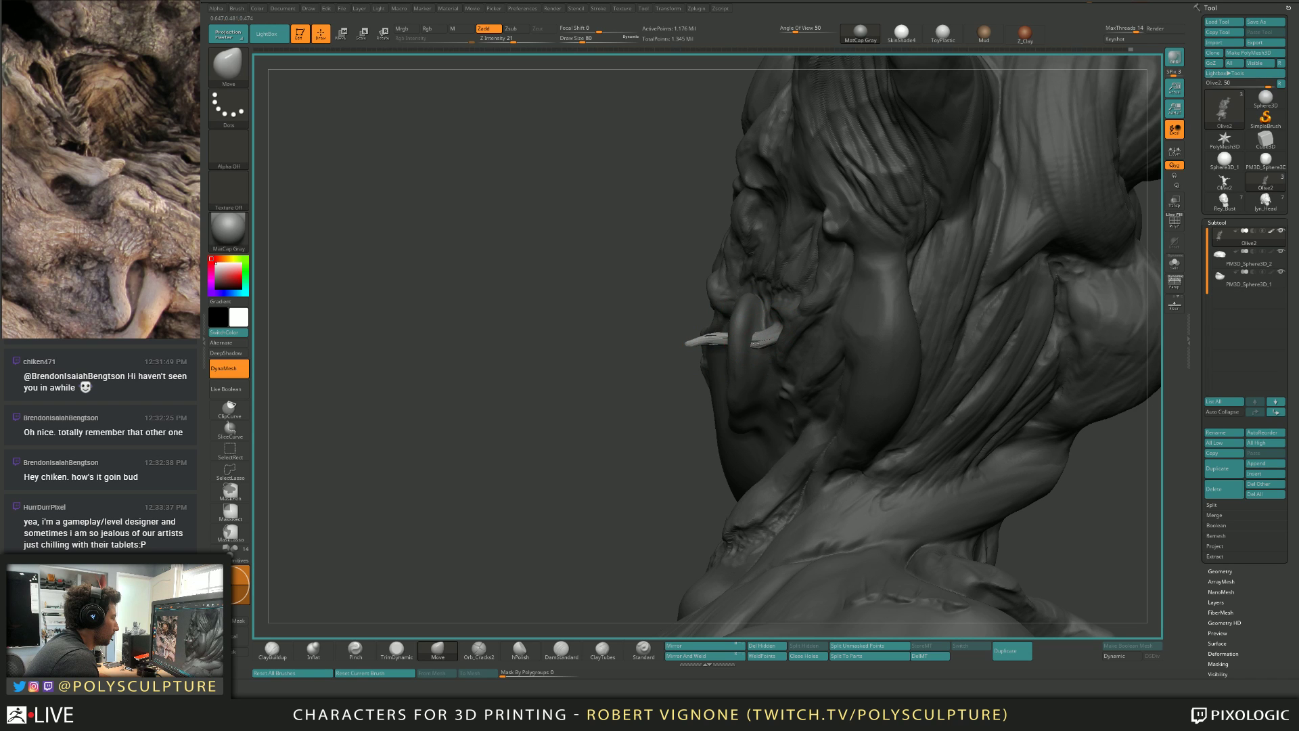
right_click_drag(724, 323, 776, 381)
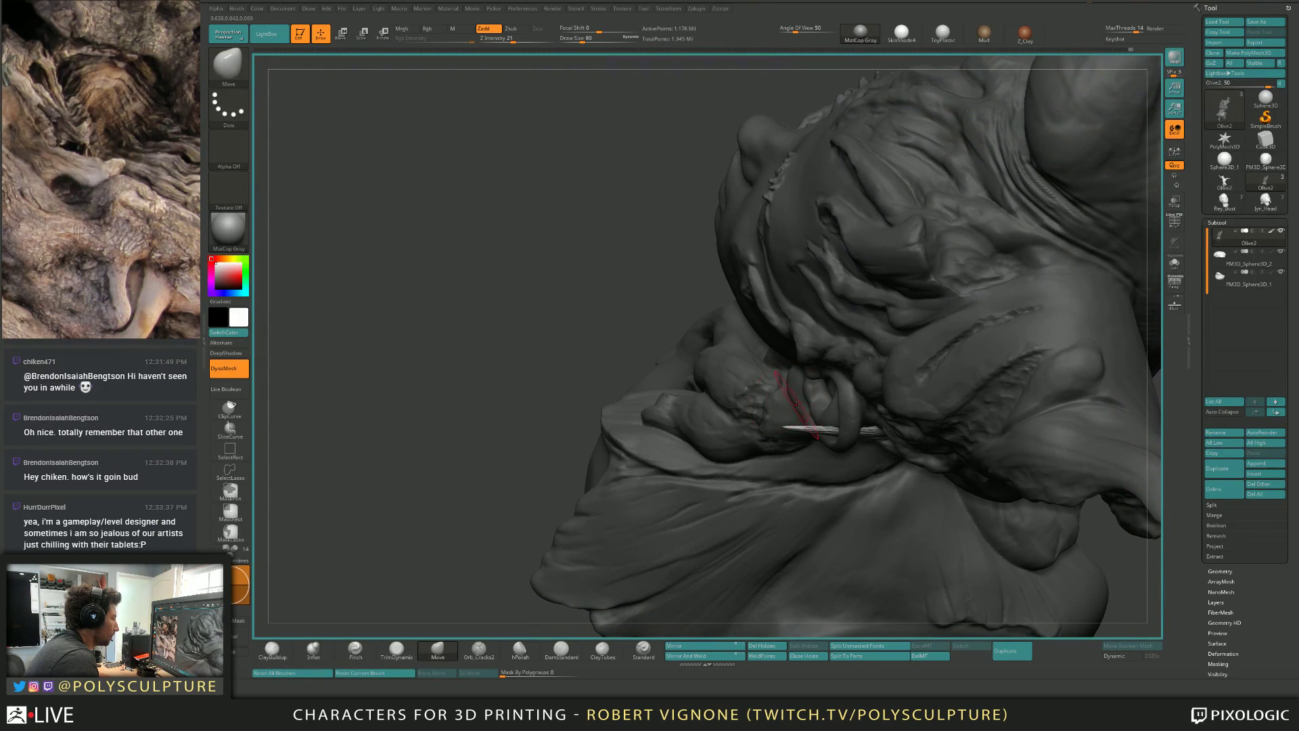
mouse_move(821, 418)
right_mouse_down()
mouse_move(788, 429)
mouse_move(771, 353)
mouse_move(769, 460)
right_mouse_up()
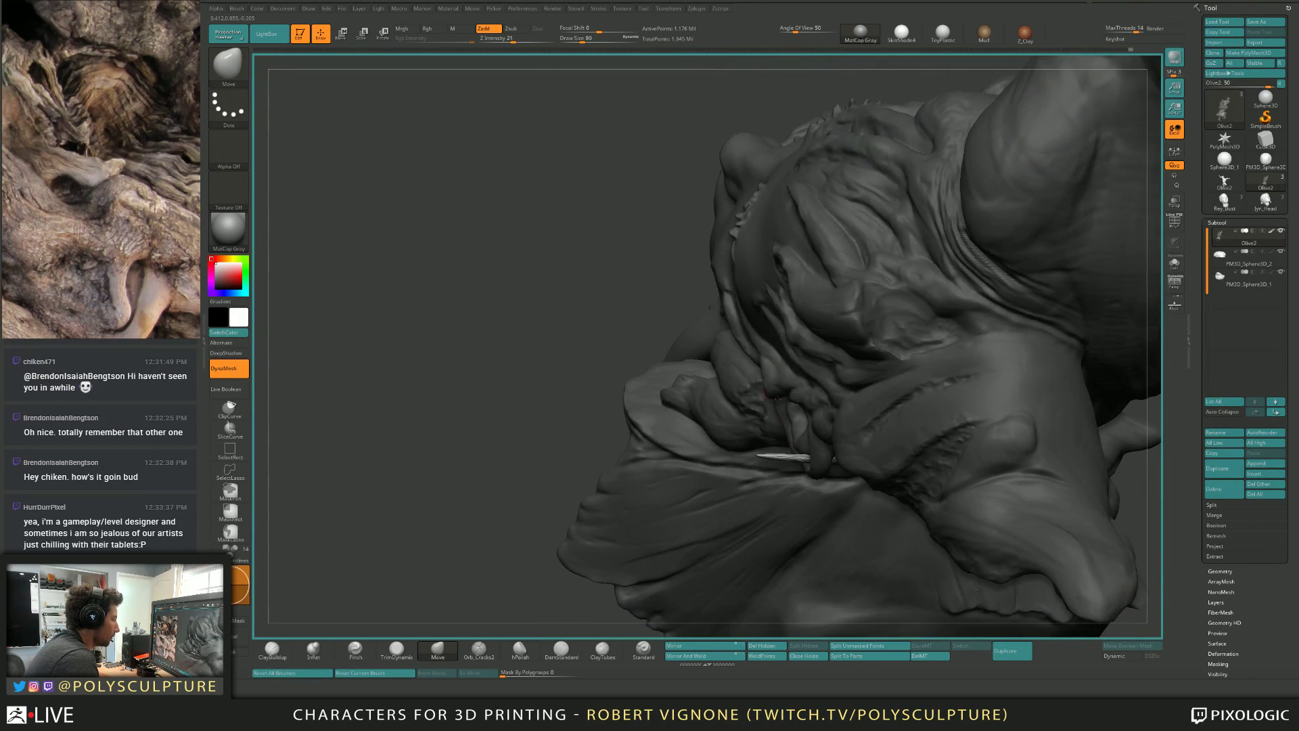
mouse_move(788, 456)
left_mouse_down()
mouse_move(809, 455)
mouse_move(758, 447)
mouse_move(778, 454)
mouse_move(760, 473)
mouse_move(777, 501)
left_mouse_up()
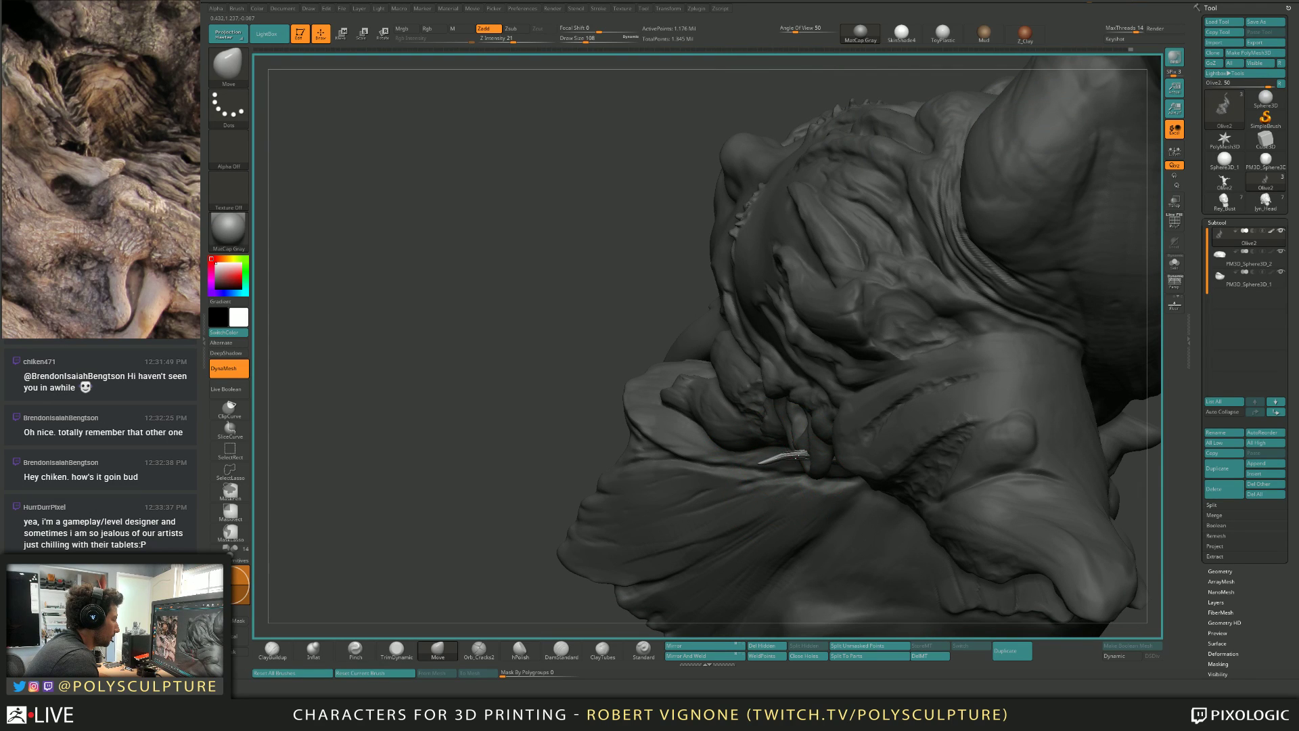
left_click_drag(805, 451, 778, 463)
Curve the spike further around the ear using the Move brush at size 134, then reduce the brush to size 41.
key("s")
mouse_move(771, 465)
right_mouse_down()
mouse_move(785, 413)
mouse_move(756, 331)
right_mouse_up()
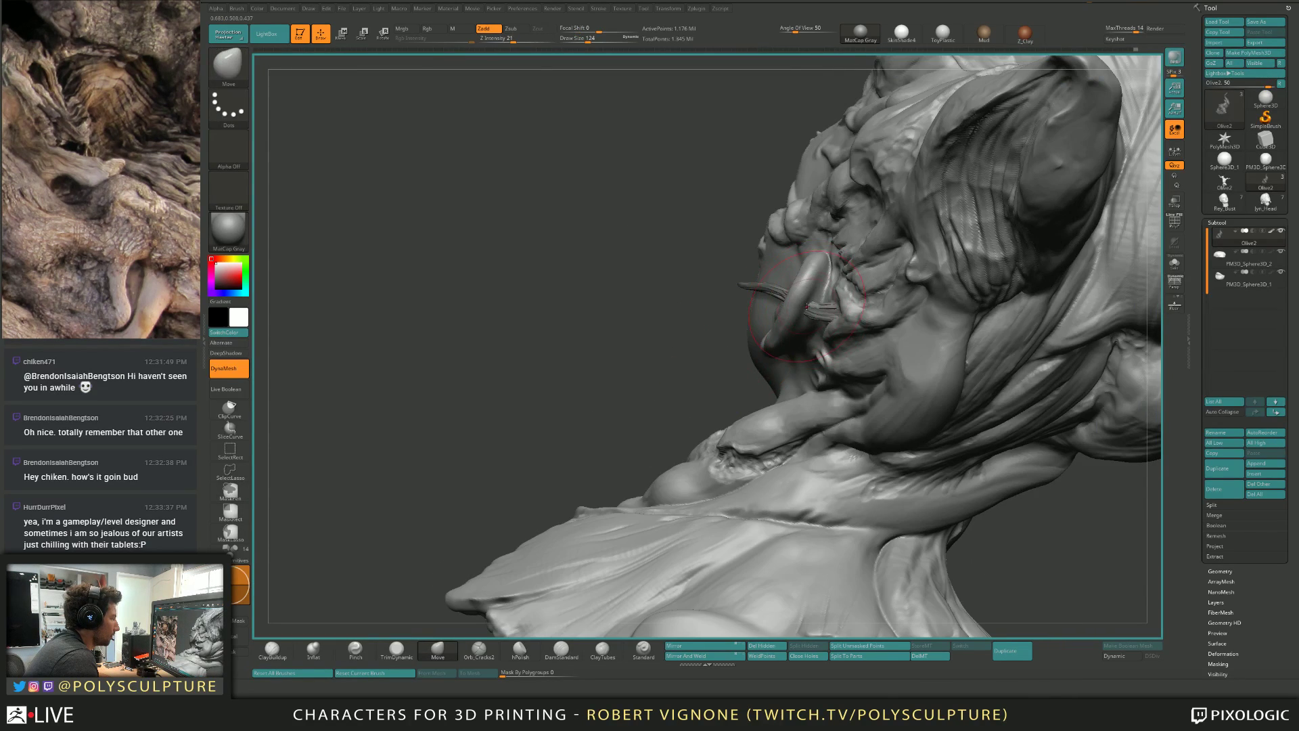
key("s")
left_click_drag(788, 301, 805, 305)
key("s")
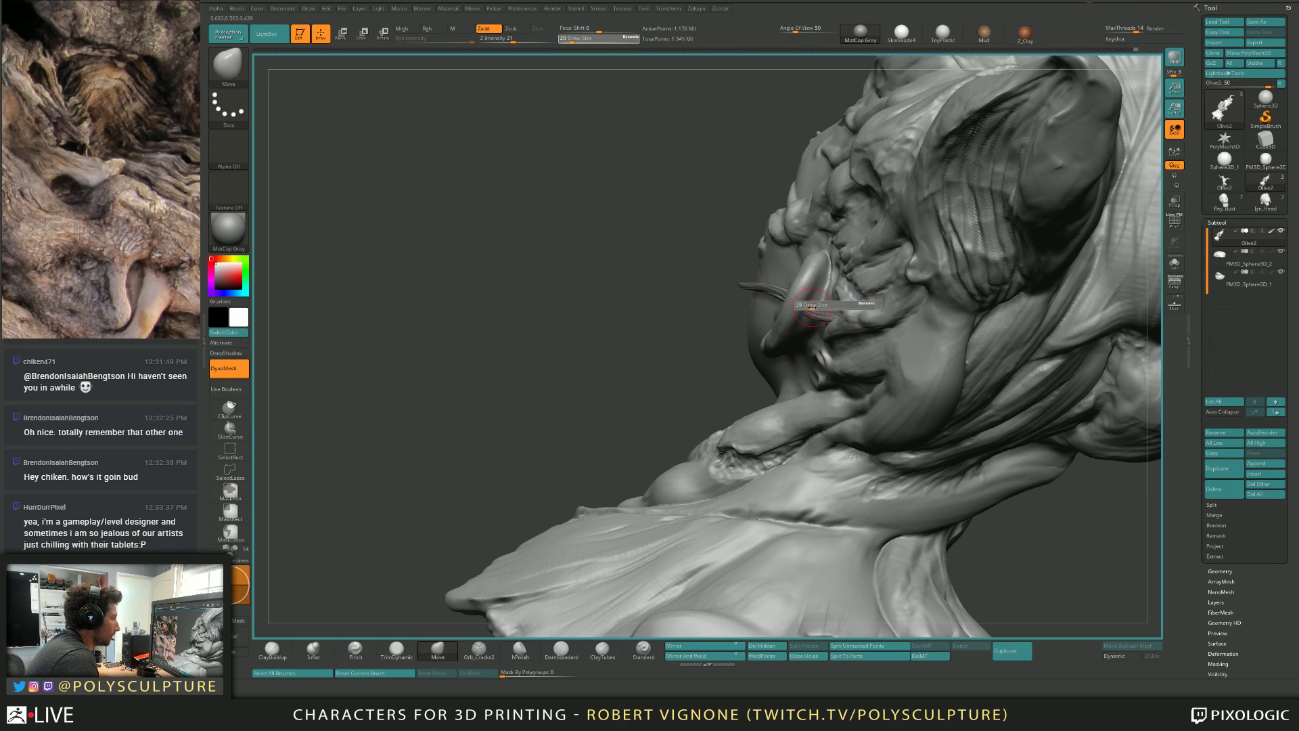
mouse_move(802, 306)
right_mouse_down()
mouse_move(843, 318)
mouse_move(831, 307)
right_mouse_up()
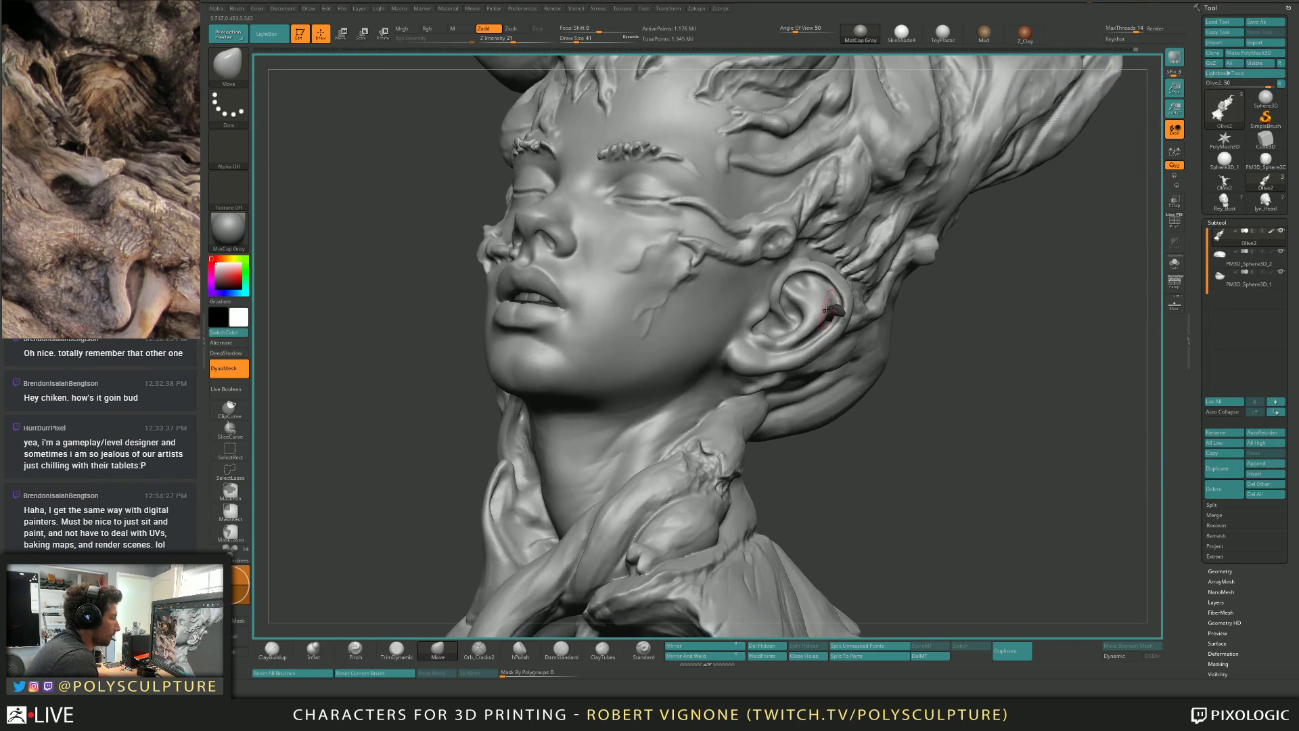
Build up the twig inside the ear with ClayBuildup and carve fine grooves into it with the Orb_Cracks brush.
key("b")
key("c")
key("b")
scroll(829, 306, "up", 3)
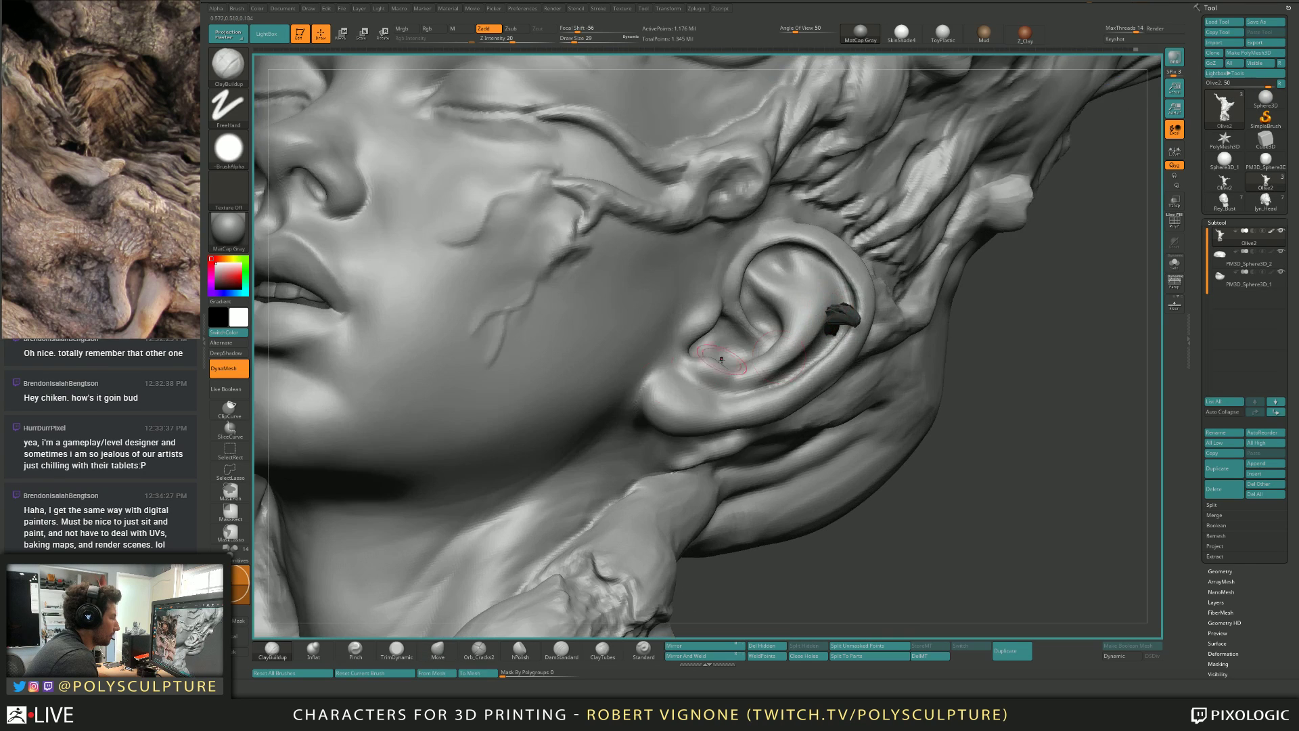
key("b")
key("o")
key("c")
key("s")
left_click_drag(826, 308, 822, 306)
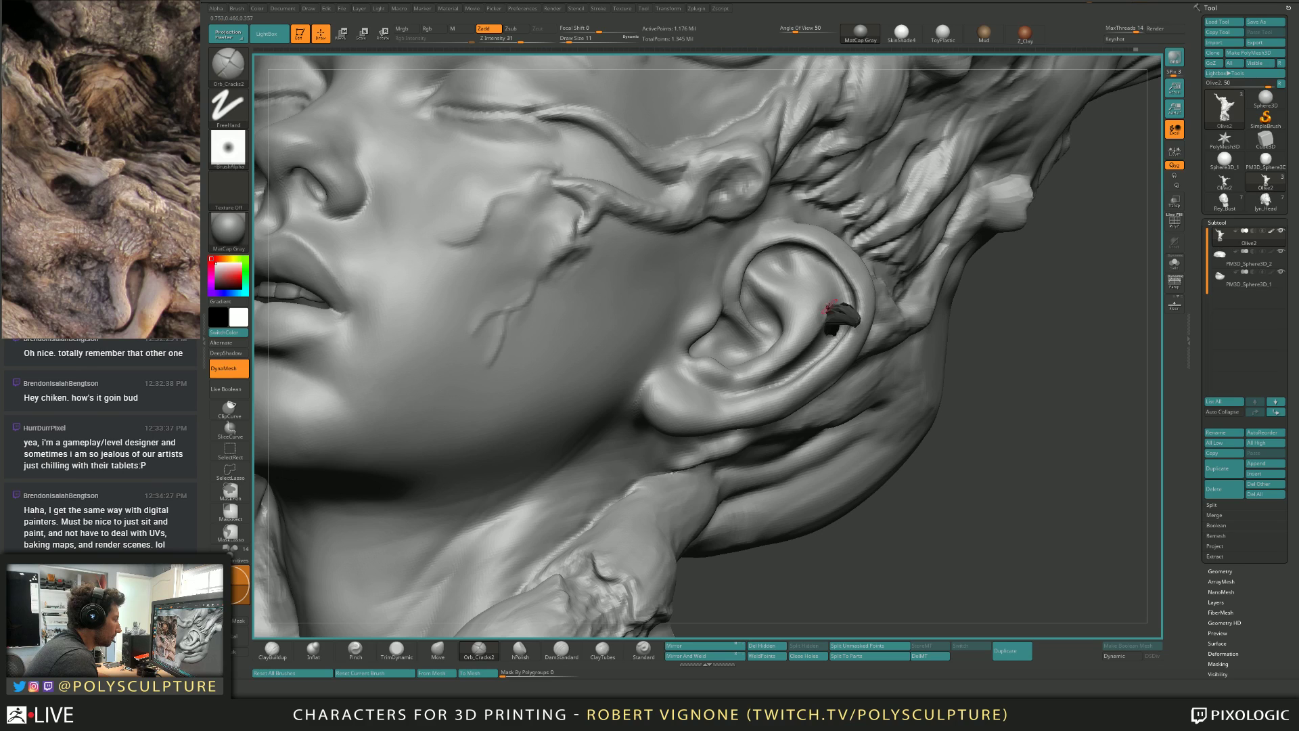
key("space")
left_click_drag(859, 342, 867, 342)
Remesh the whole sculpture with DynaMesh to even out the stretched twig geometry.
scroll(837, 297, "down", 5)
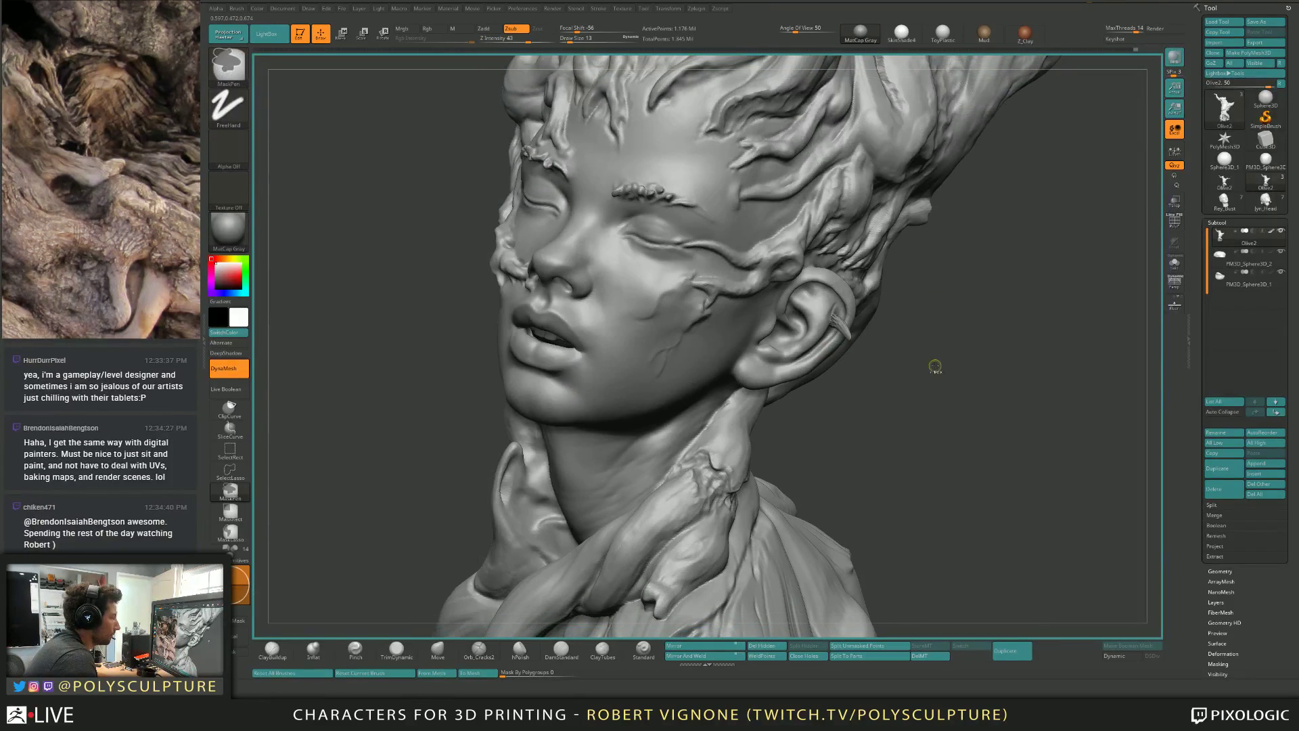
key("ctrl")
left_click_drag(945, 303, 926, 391, "ctrl")
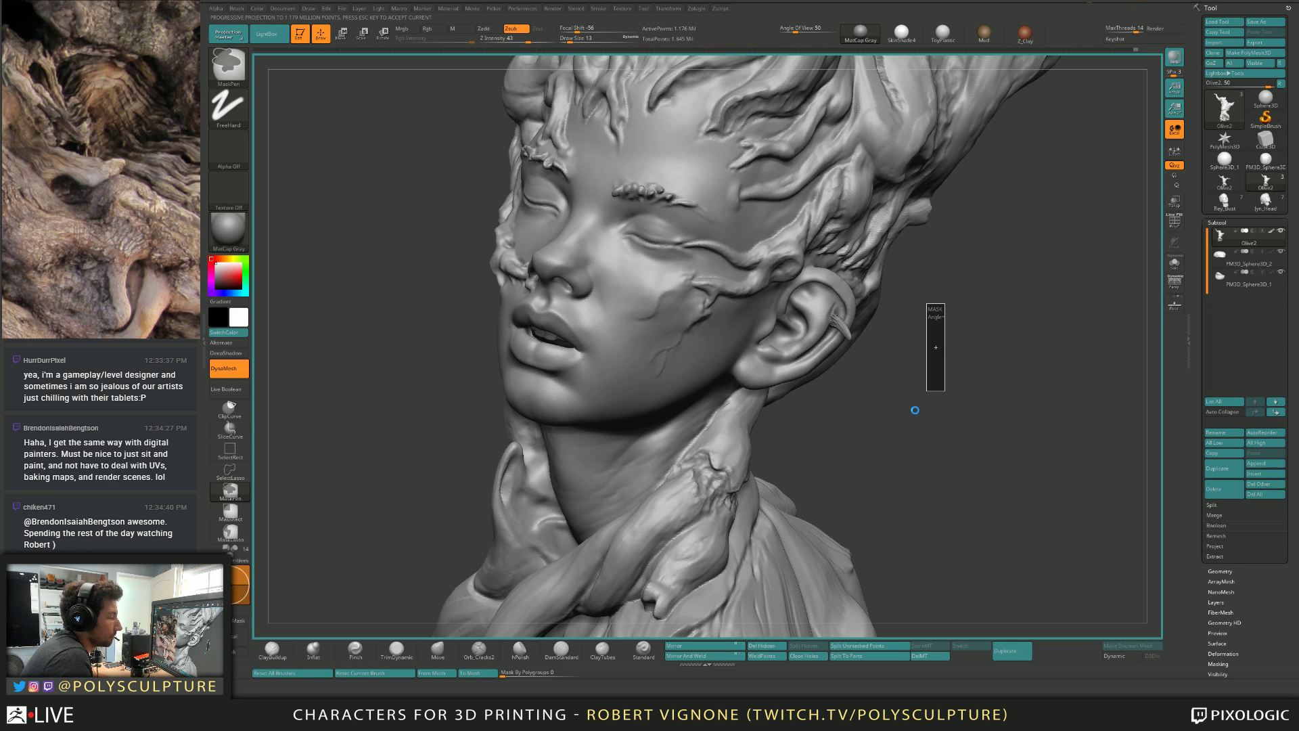
key("ctrl")
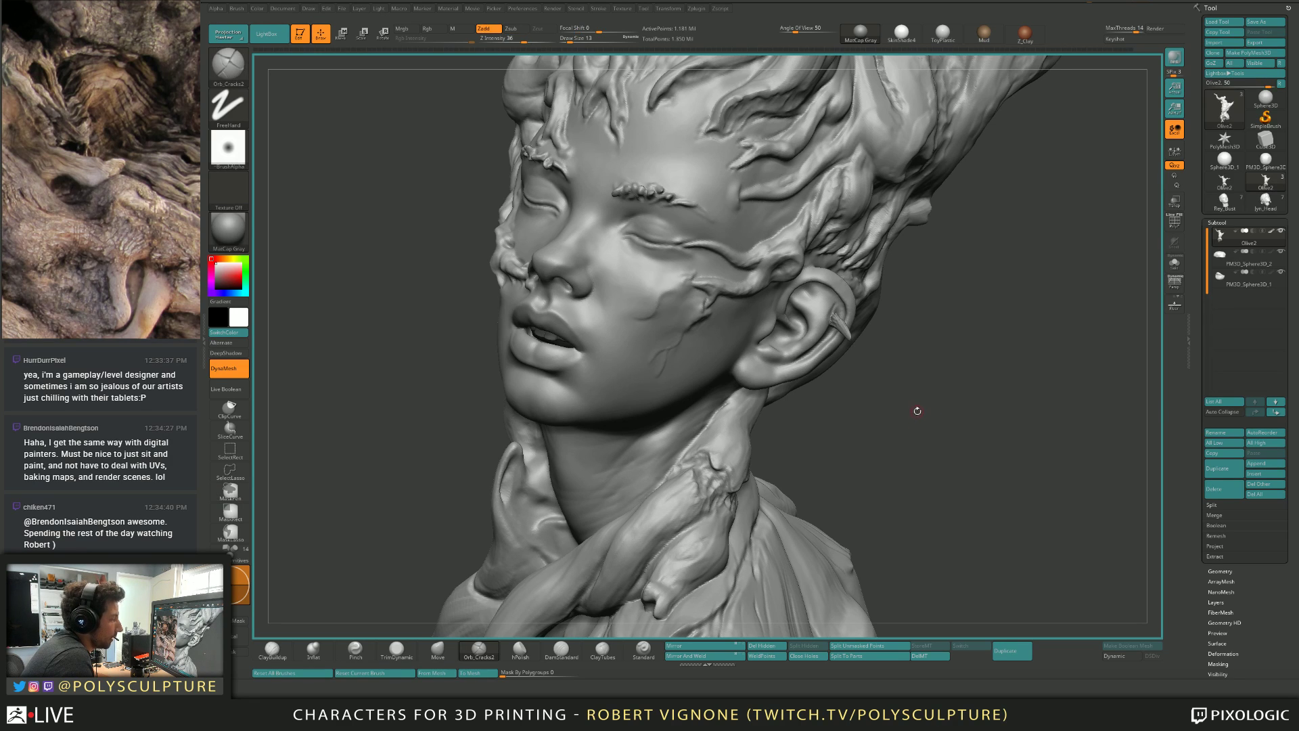
Orbit around the head to check the twig, and open the Performance preferences.
left_click_drag(917, 411, 913, 401)
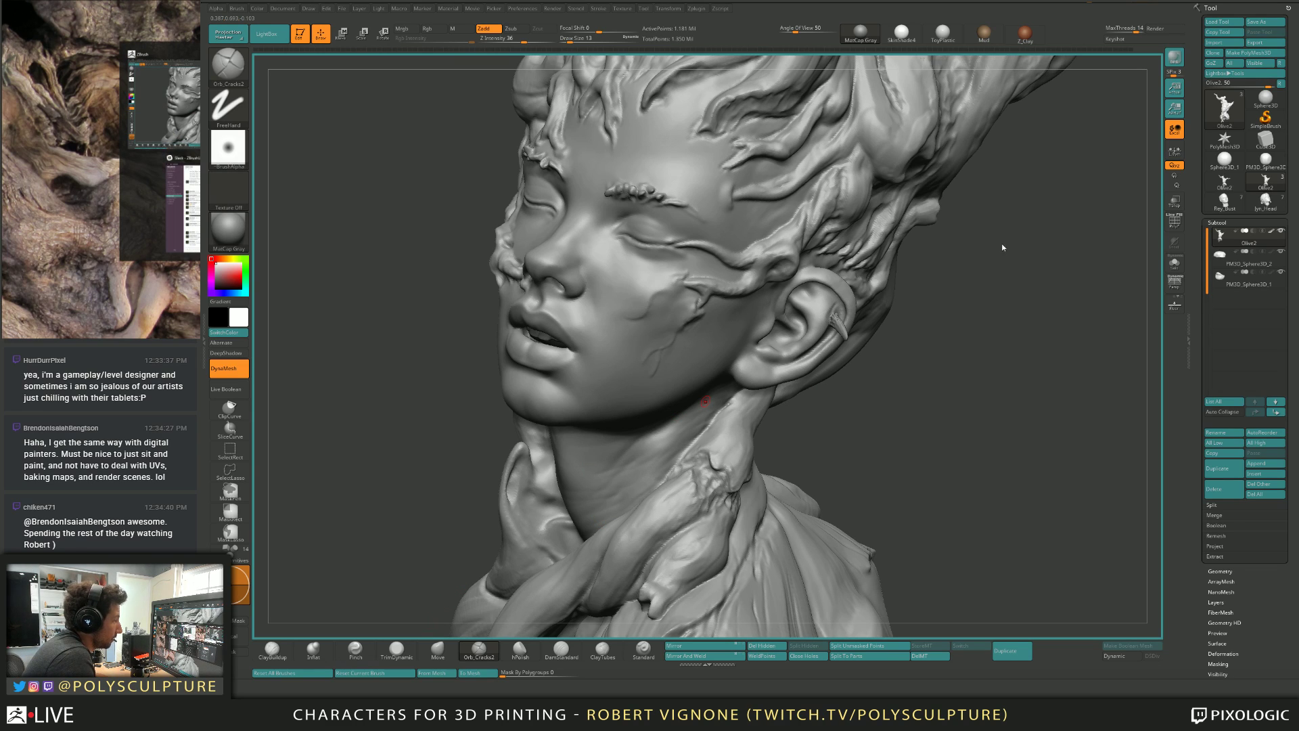
left_click_drag(1029, 197, 1014, 224)
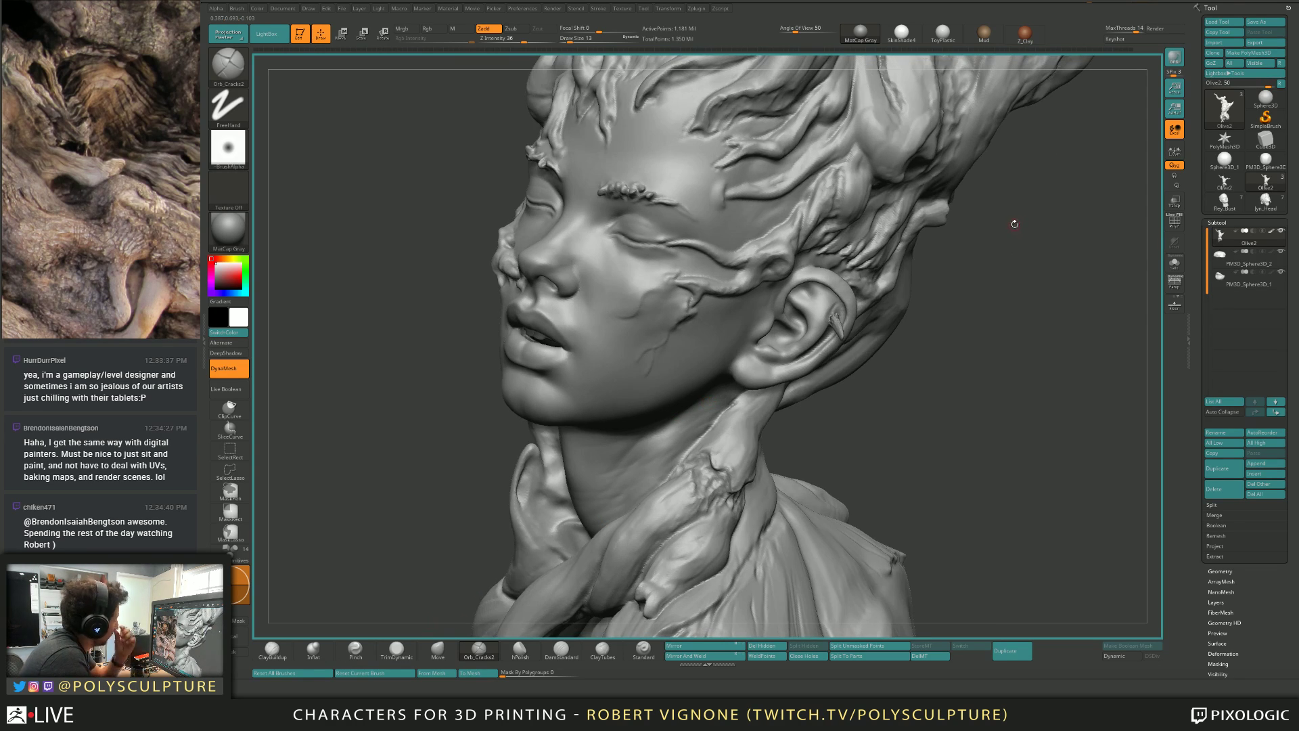
left_click(523, 9)
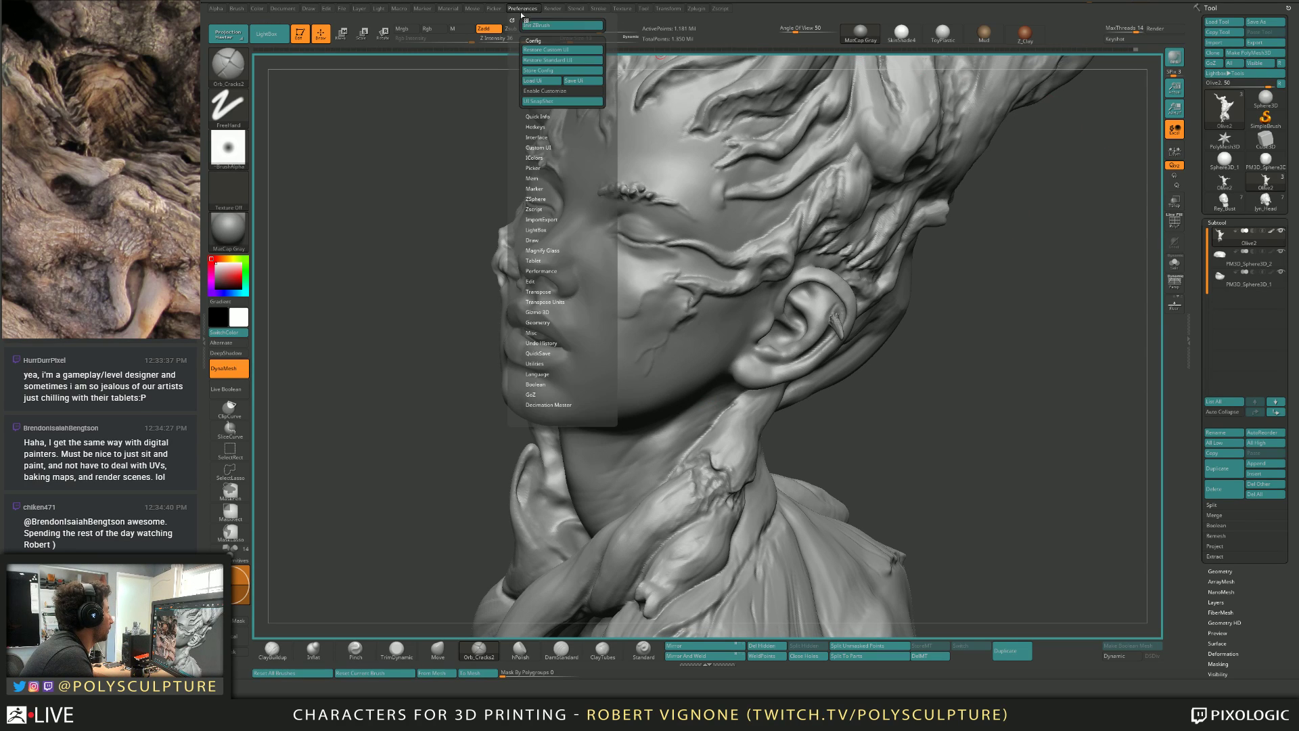
left_click(547, 270)
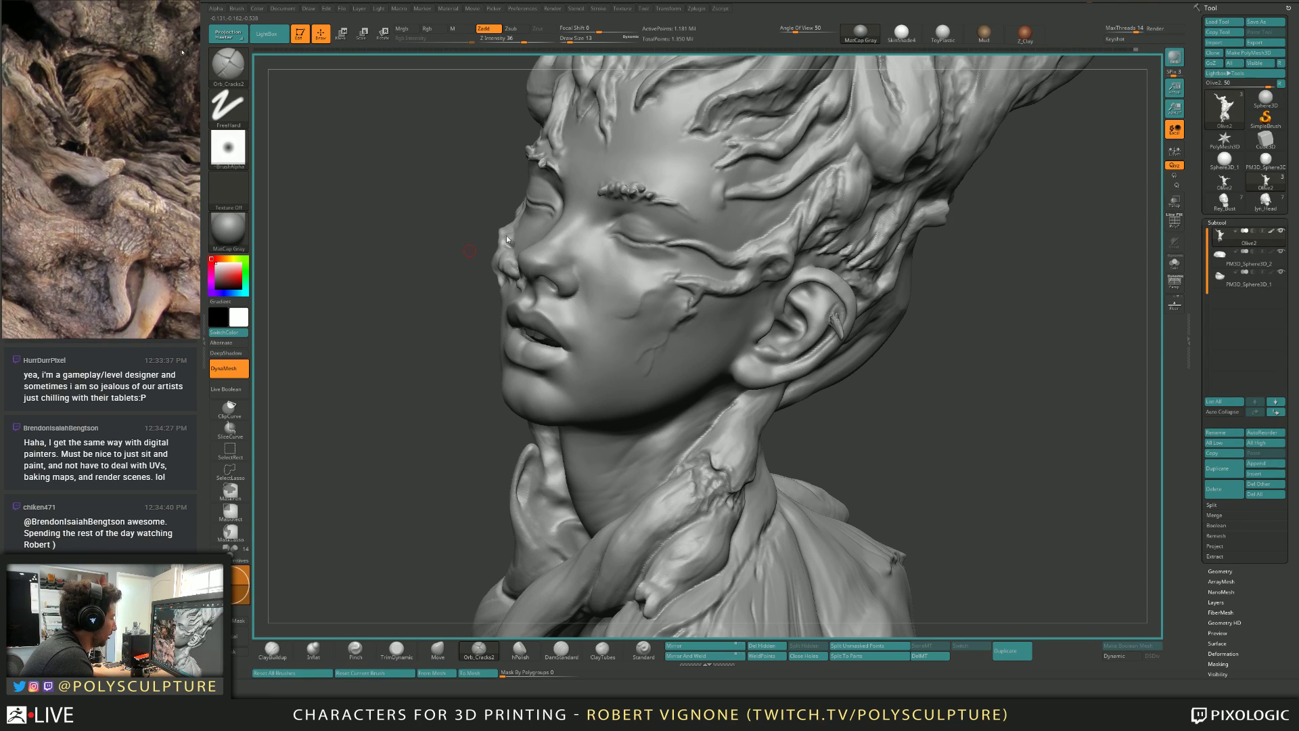
Thicken the twig in front of and behind the ear with the Inflate brush at size 33.
left_click_drag(948, 342, 849, 325)
key("s")
key("b")
key("i")
key("n")
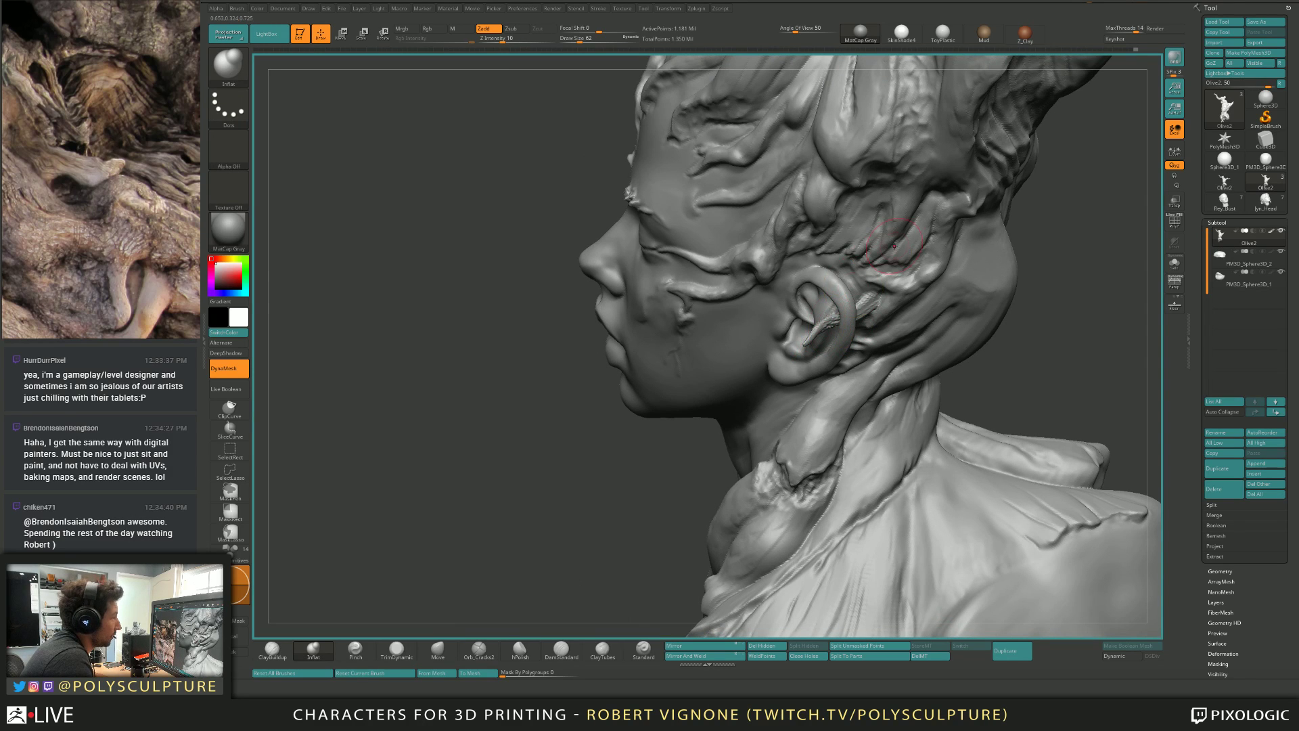
mouse_move(1024, 220)
left_mouse_down()
mouse_move(1076, 187)
mouse_move(1003, 270)
mouse_move(822, 270)
mouse_move(890, 302)
mouse_move(871, 309)
left_mouse_up()
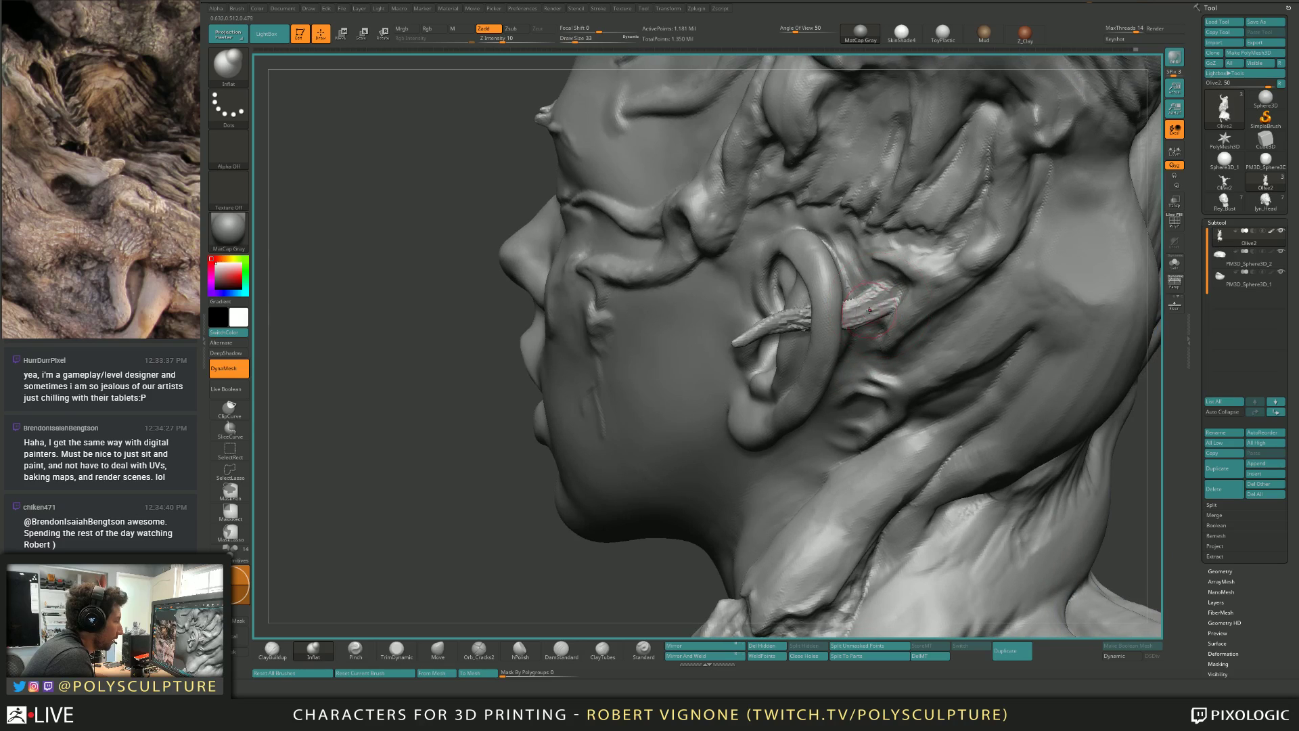
Add clay to the twig where it joins the head behind the ear, using ClayBuildup at size 17.
key("b")
key("c")
key("b")
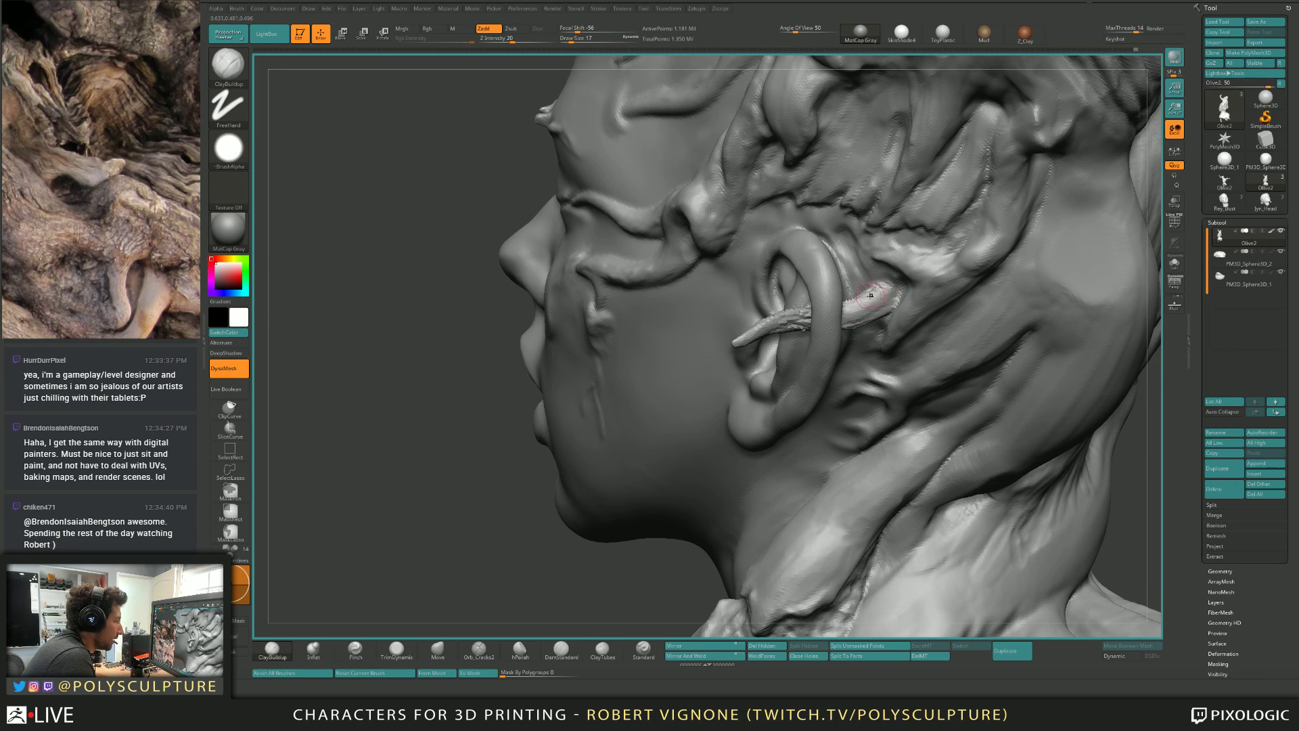
right_click_drag(872, 303, 1014, 134)
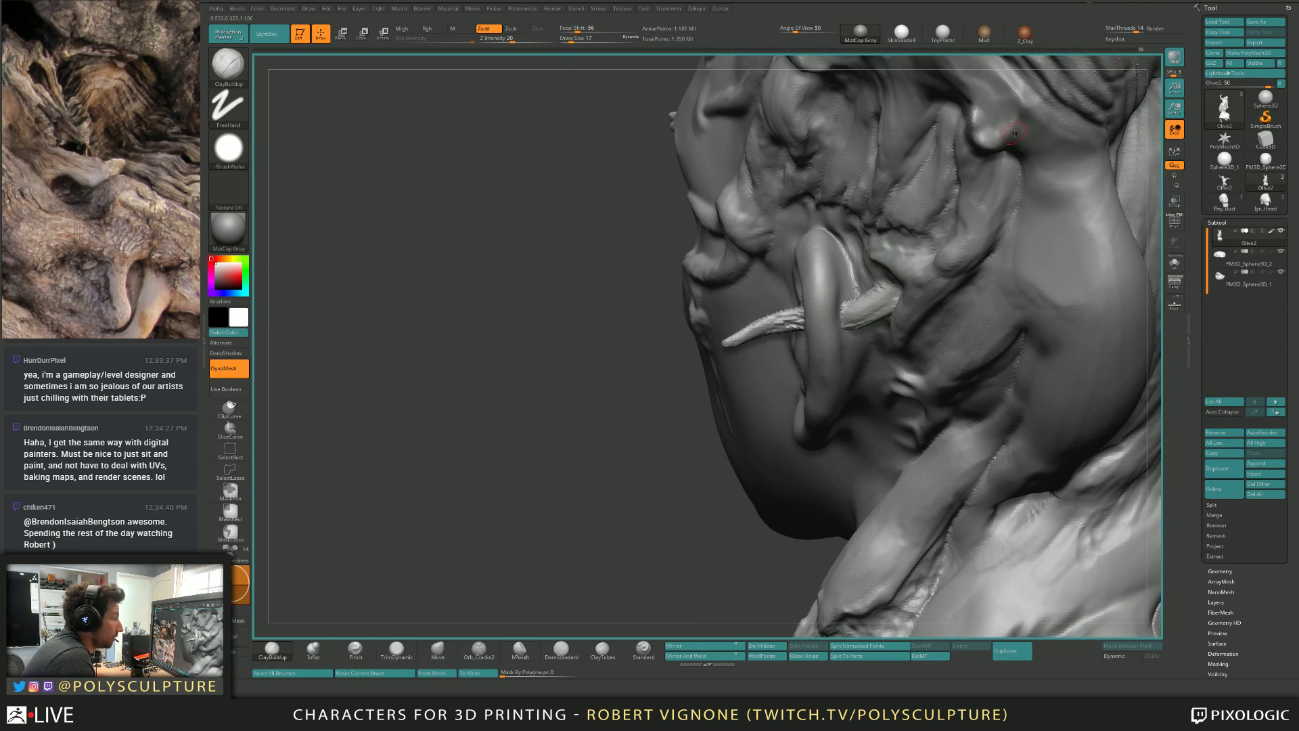
Set MaxThreads to 12 and inflate the twig section behind the ear.
left_click(1132, 31)
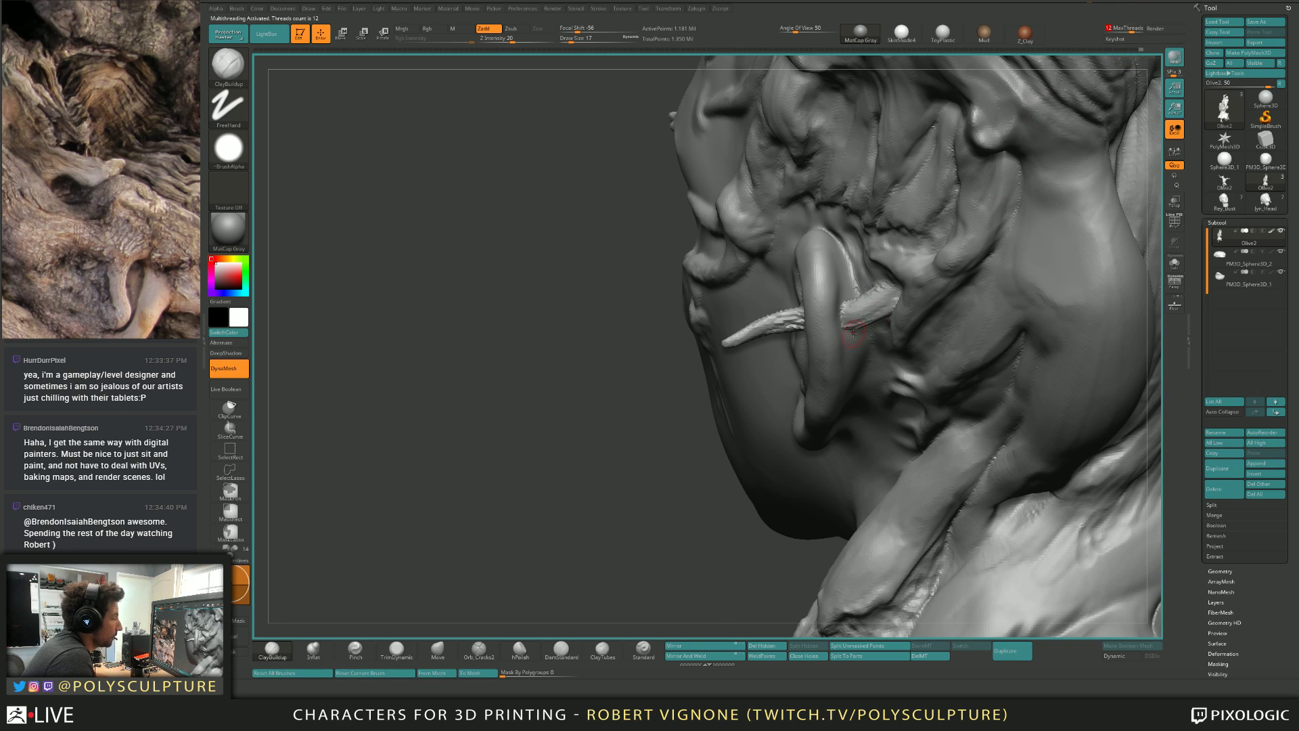
mouse_move(858, 325)
right_mouse_down()
mouse_move(894, 306)
mouse_move(866, 349)
mouse_move(861, 301)
right_mouse_up()
key("bracketright")
key("b")
key("i")
key("n")
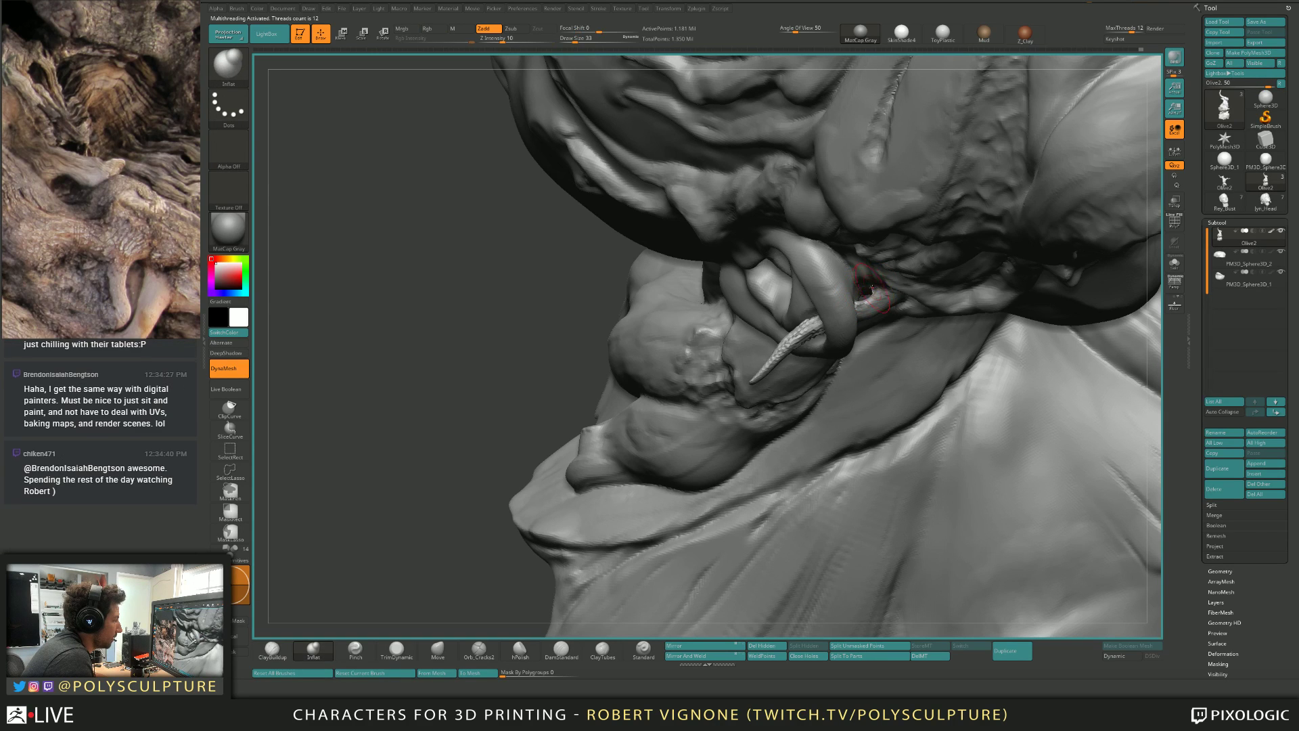
mouse_move(863, 289)
right_mouse_down()
mouse_move(810, 316)
mouse_move(869, 319)
right_mouse_up()
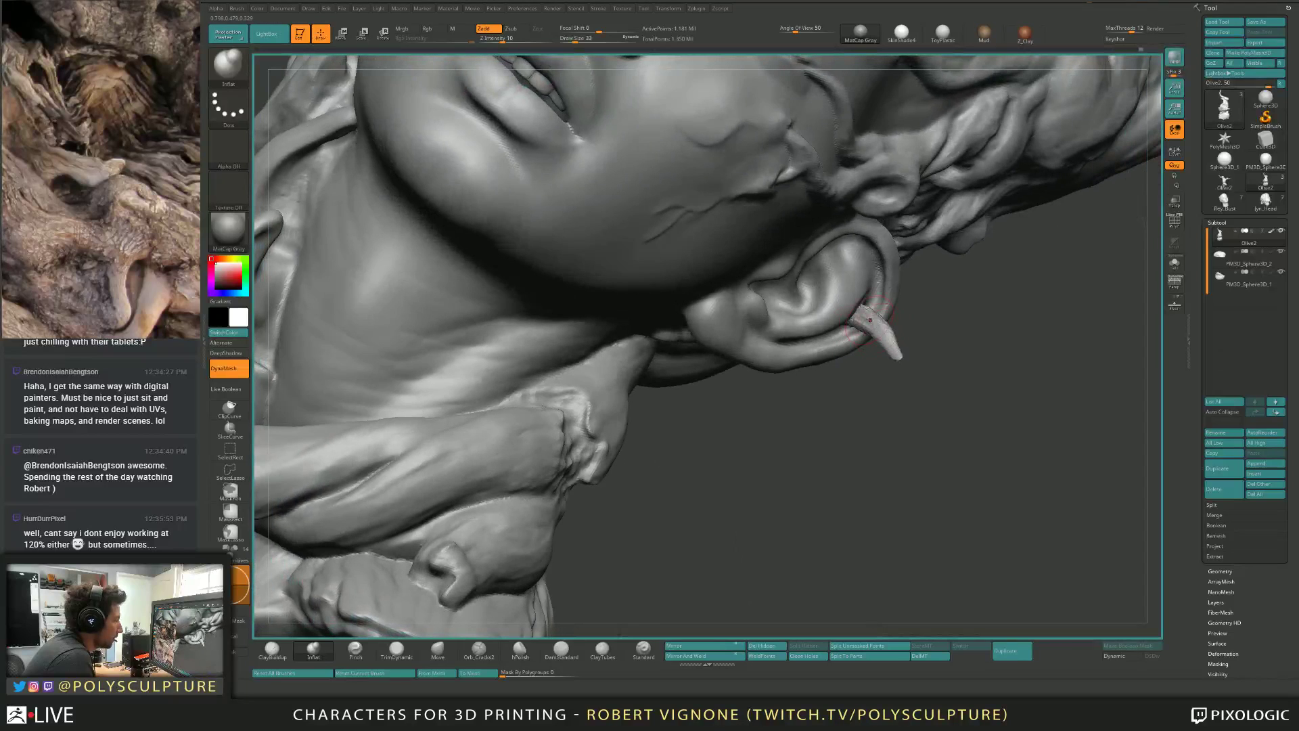
Swell the protruding end of the twig with the Inflate brush, adjusting the brush size between strokes.
key("s")
left_click_drag(895, 358, 897, 352)
key("s")
left_click_drag(893, 344, 901, 361)
right_click_drag(925, 369, 784, 365)
Flatten the protruding end of the twig into a cut stub with the TrimDynamic brush.
key("b")
key("t")
key("d")
key("s")
left_click_drag(907, 368, 945, 354)
Build up the twig where it emerges from the ear with ClayBuildup at size 20.
mouse_move(883, 344)
right_mouse_down("alt")
mouse_move(824, 319)
mouse_move(878, 284)
mouse_move(934, 291)
mouse_move(876, 304)
mouse_move(887, 316)
mouse_move(895, 267)
mouse_move(933, 284)
mouse_move(921, 274)
right_mouse_up("alt")
key("b")
key("c")
key("b")
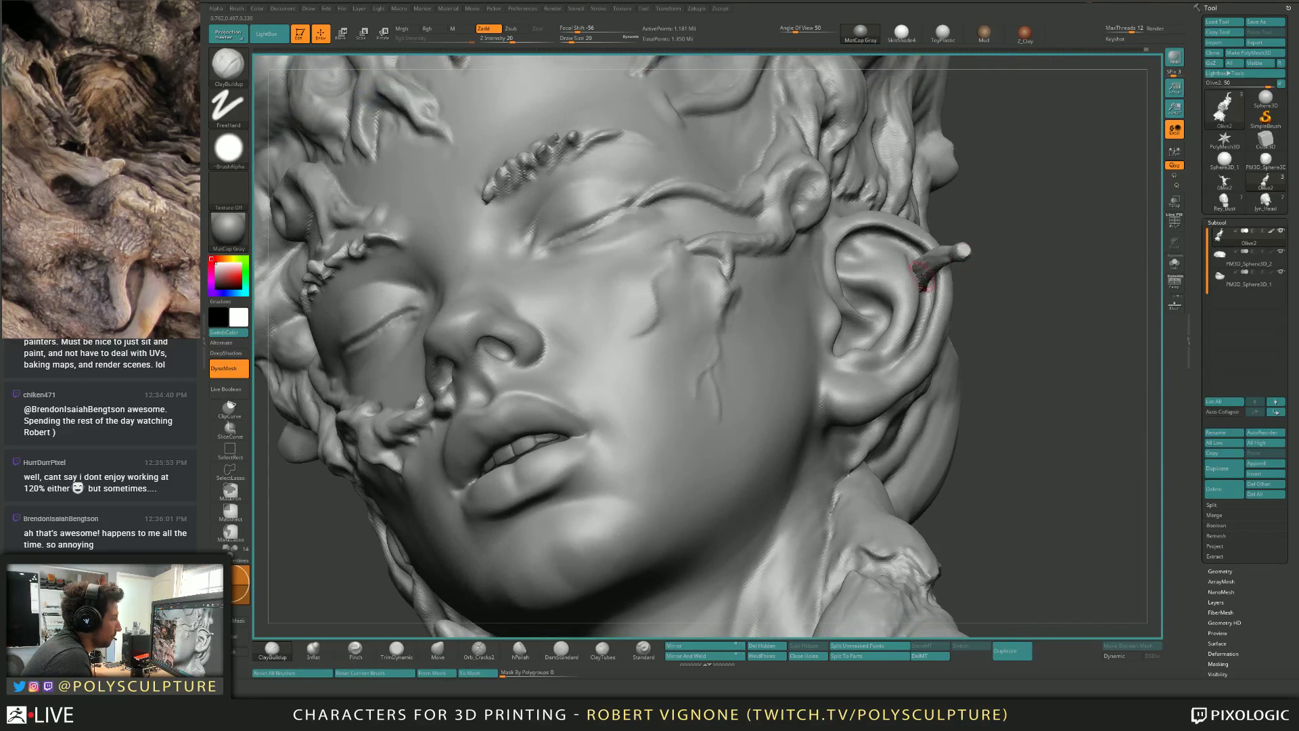
Refine the twig's silhouette in front of the ear with the Move brush at size 18.
right_click_drag(972, 237, 825, 282)
key("b")
key("m")
key("v")
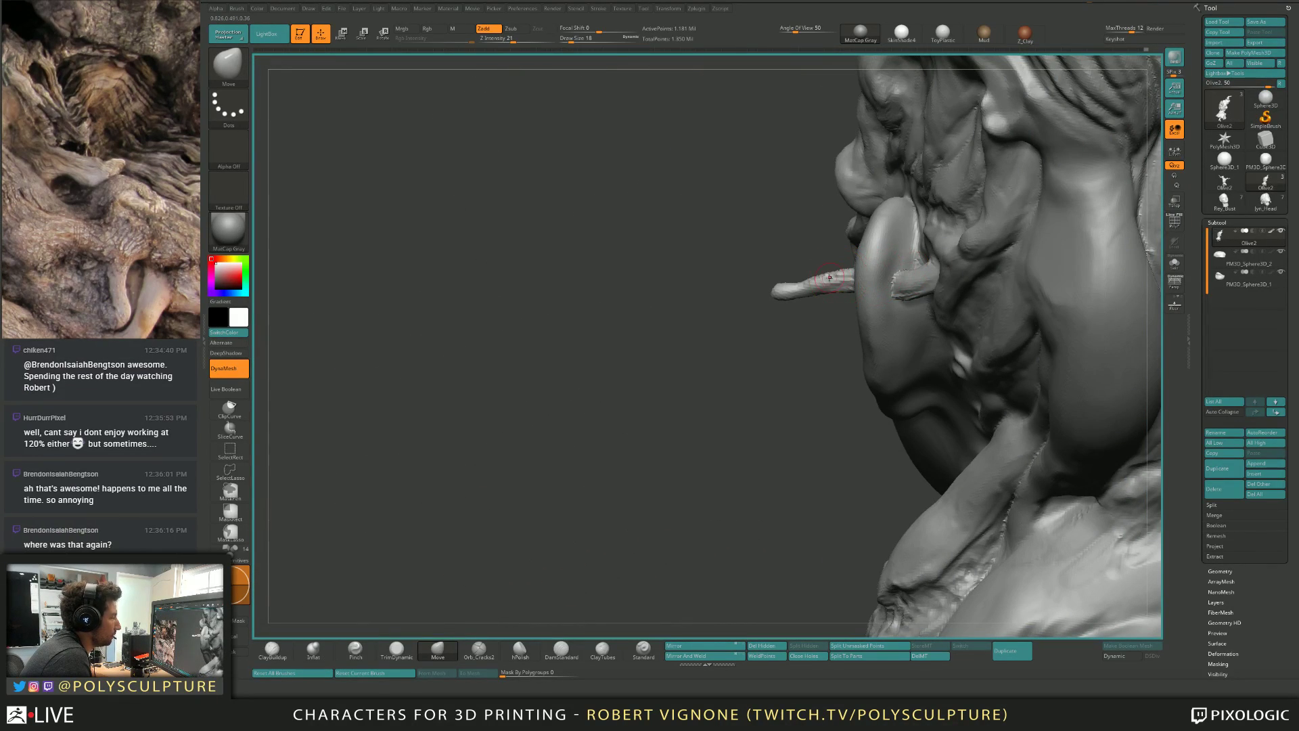
Review the multithreading options in the Performance preferences.
key("ctrl")
left_click(522, 9)
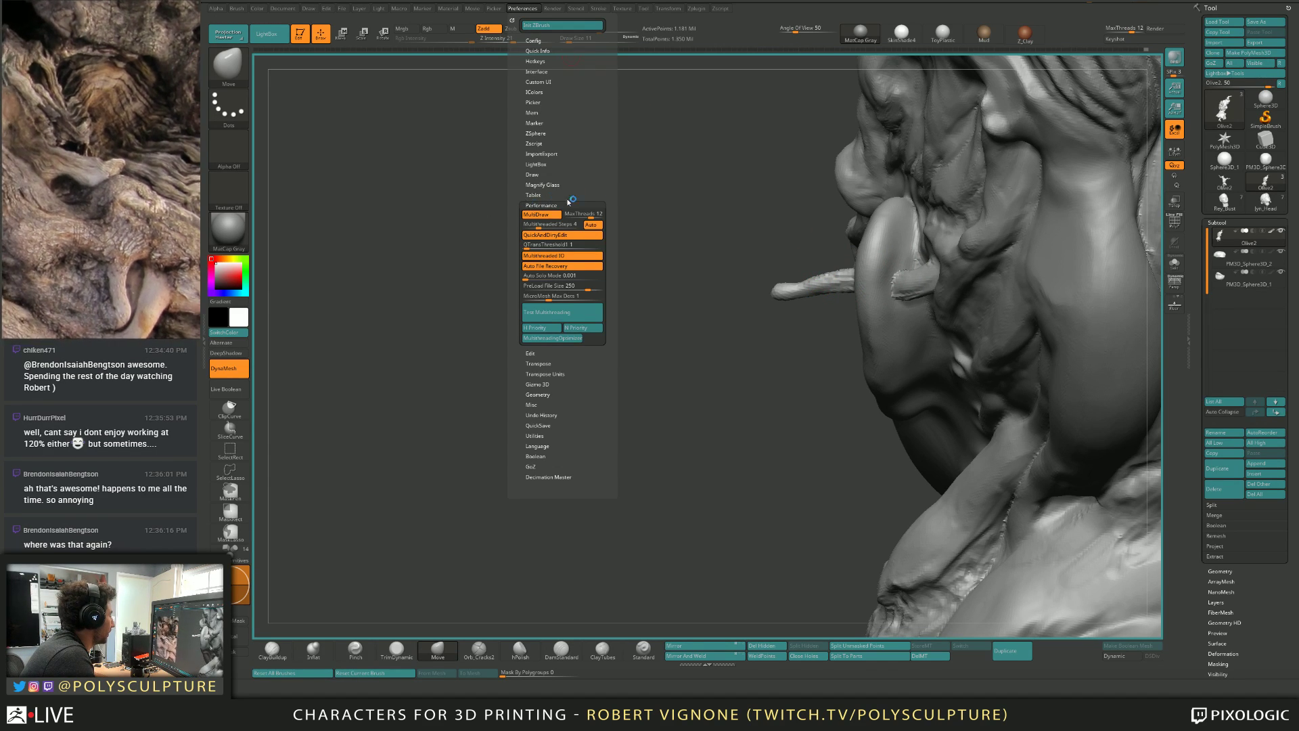
left_click_drag(667, 260, 693, 262)
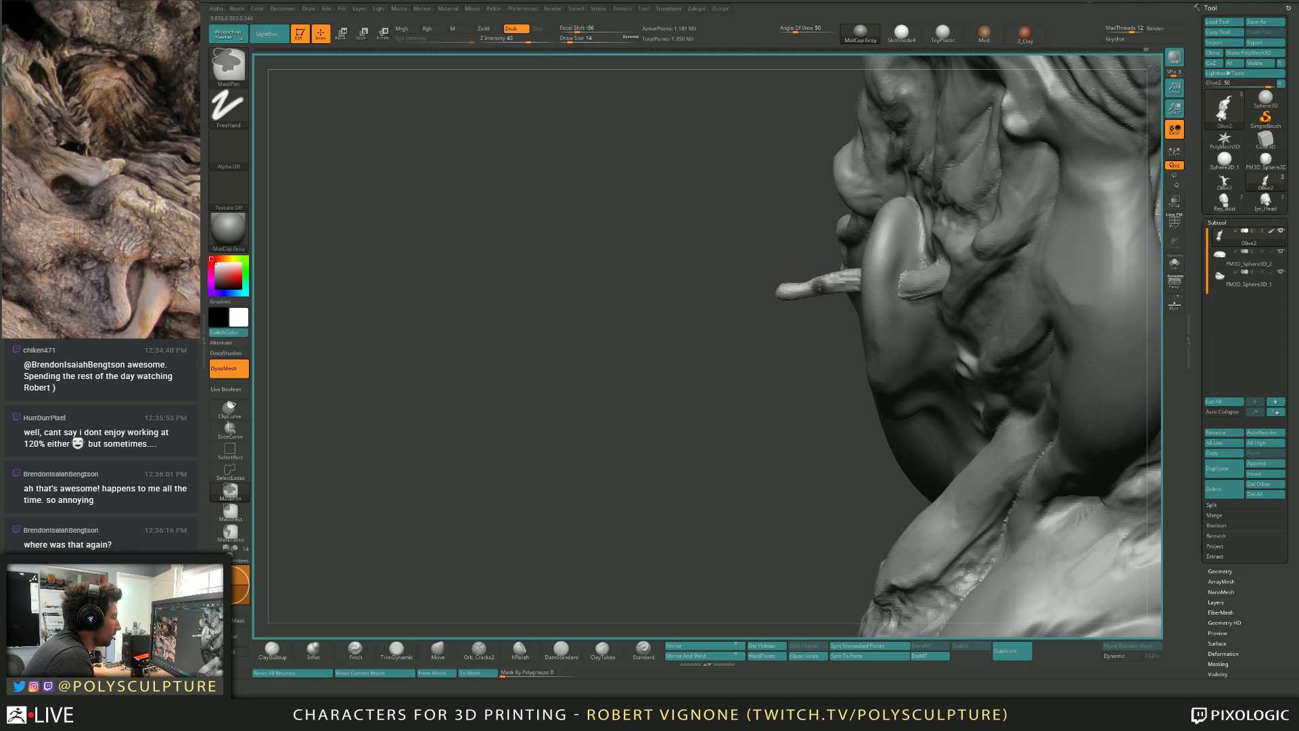
Isolate a small masked spot on the twig by inverting the mask and extrude it into a side branch with the gizmo.
left_click(821, 317, "ctrl")
mouse_move(823, 322)
left_mouse_down()
mouse_move(836, 323)
mouse_move(825, 281)
left_mouse_up()
key("s")
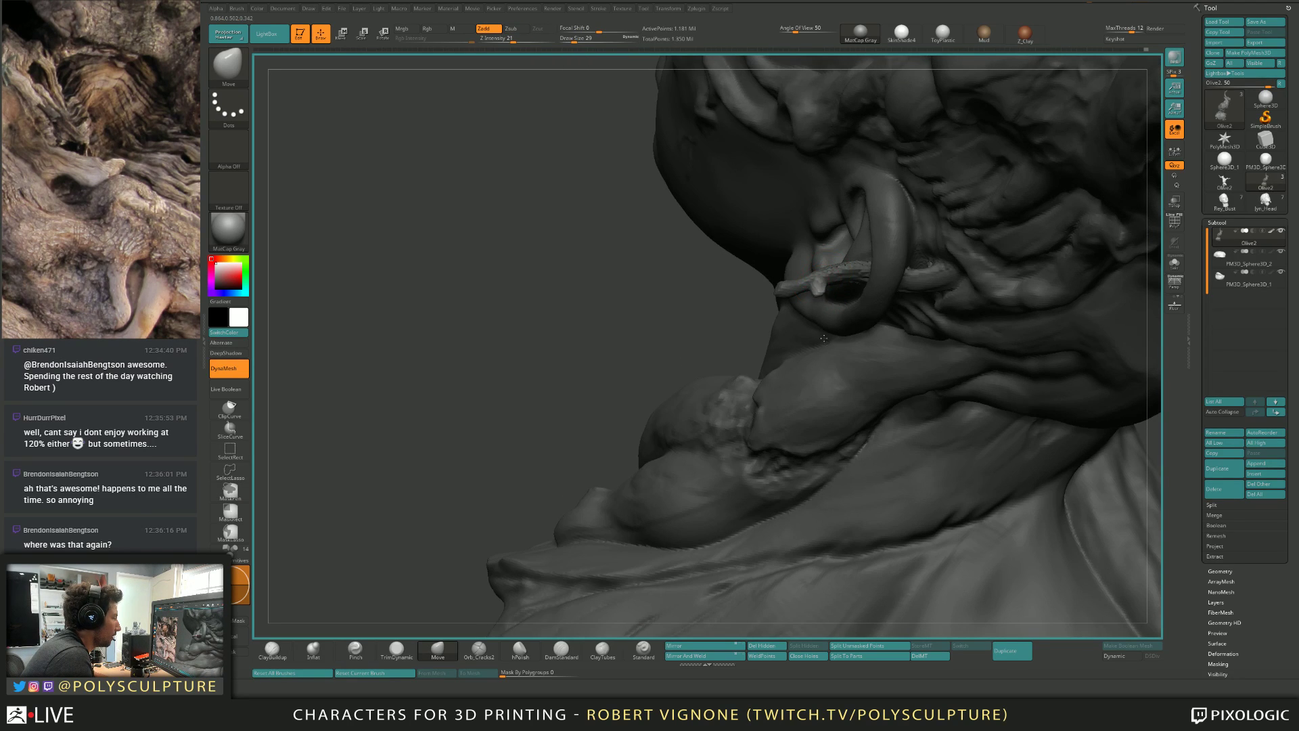
left_click(827, 299, "ctrl")
key("w")
right_click_drag(822, 295, 927, 348)
left_click(812, 309, "alt")
left_click_drag(931, 348, 952, 359, "alt")
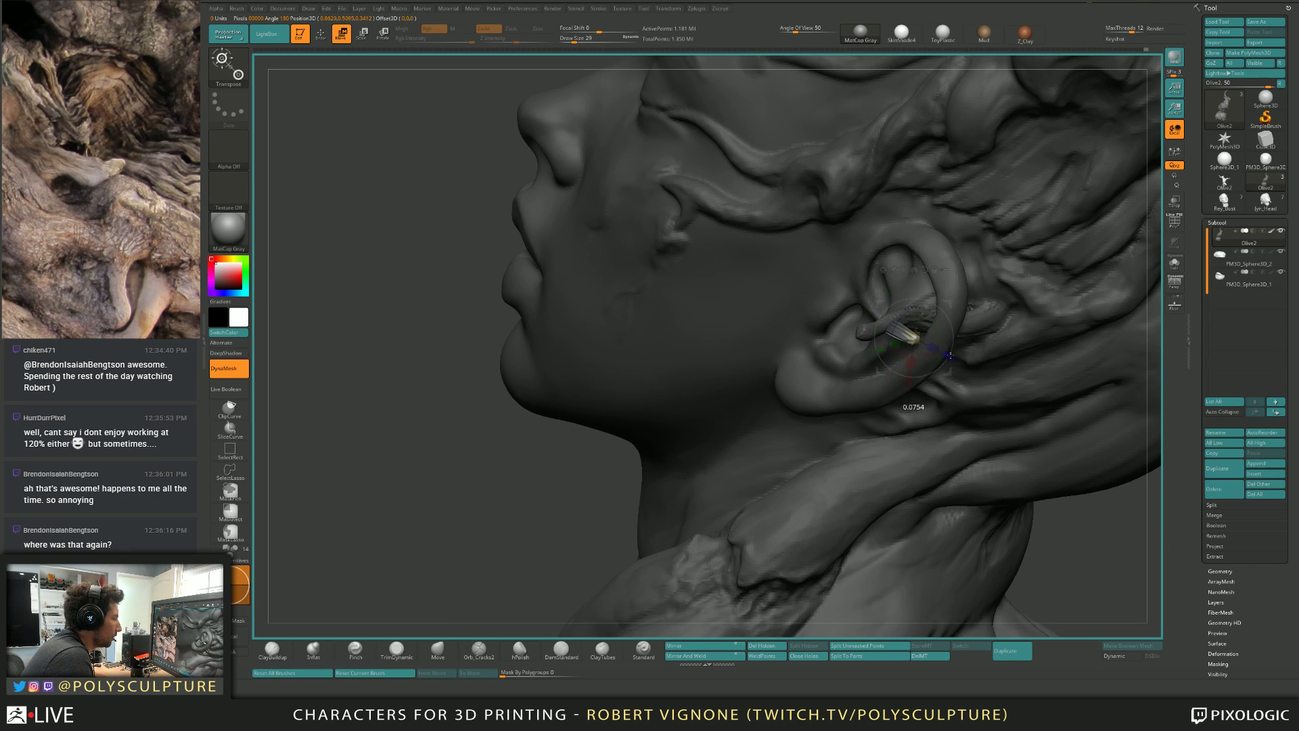
key("shift+f")
key("shift+f")
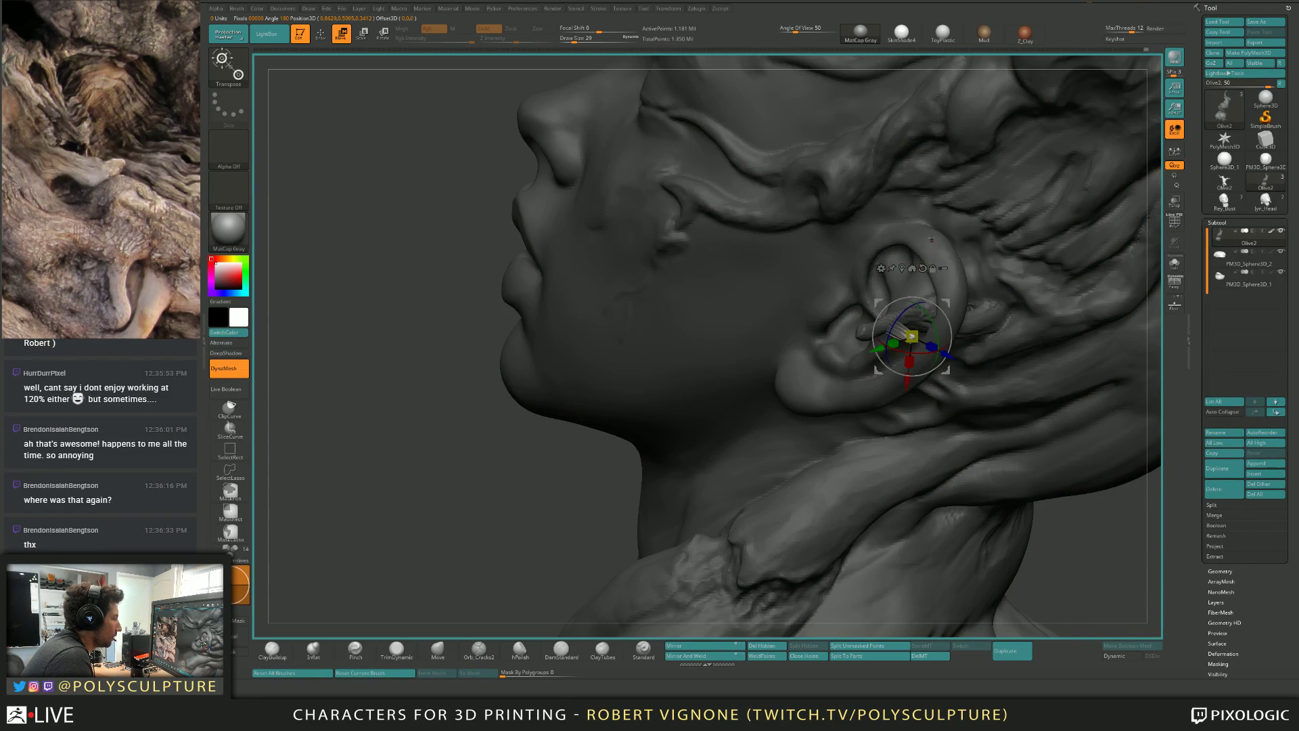
Thicken the new side branch with the Inflate brush.
right_click_drag(949, 345, 880, 335)
key("q")
key("s")
key("b")
key("i")
key("n")
Adjust the direction of the twig's new side branch with the Move brush.
key("b")
key("m")
key("v")
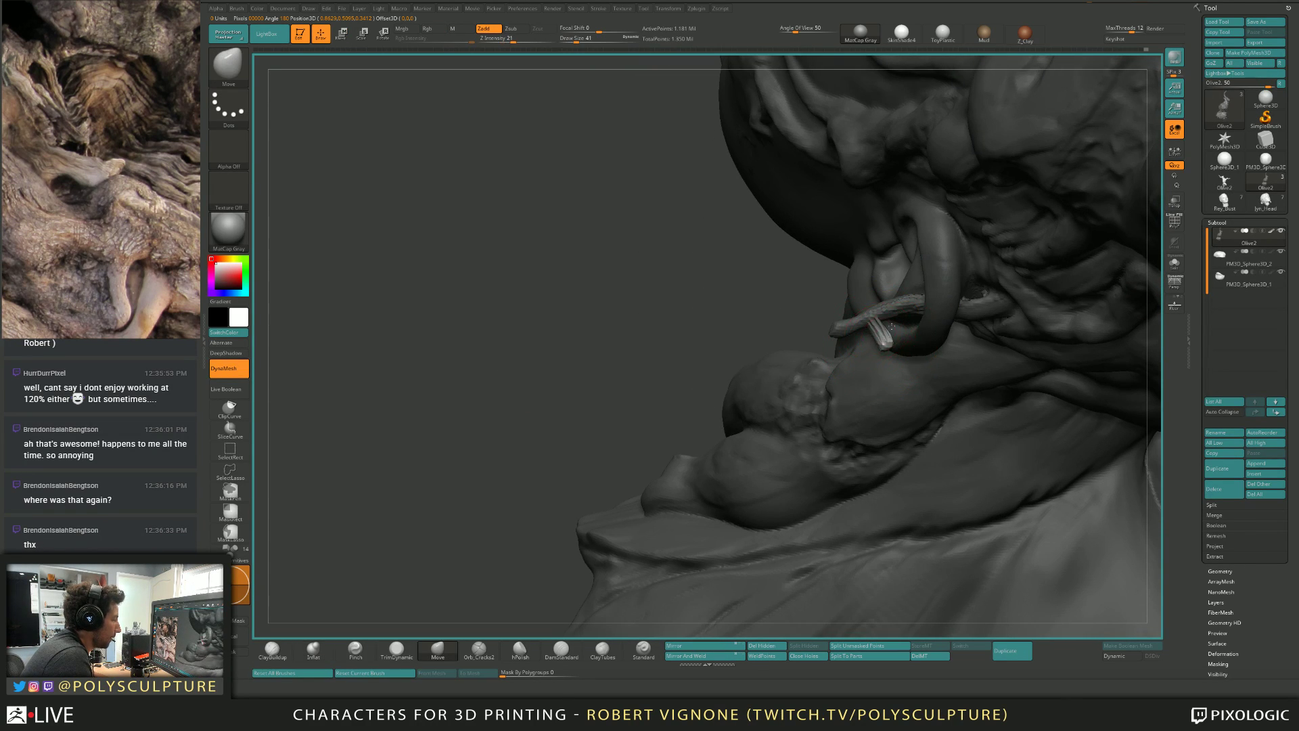
mouse_move(860, 324)
right_mouse_down()
mouse_move(797, 293)
mouse_move(807, 315)
mouse_move(883, 343)
mouse_move(914, 317)
mouse_move(896, 305)
mouse_move(866, 337)
mouse_move(947, 389)
right_mouse_up()
key("bracketleft")
key("bracketleft")
key("bracketright")
Thicken the thin parts of the branching twig in front of the ear with the Inflate brush.
key("b")
key("i")
key("n")
mouse_move(873, 318)
right_mouse_down()
mouse_move(880, 332)
mouse_move(853, 359)
mouse_move(935, 373)
mouse_move(815, 337)
mouse_move(826, 324)
right_mouse_up()
Bend the twig's outer end into a curved, forked silhouette beside the ear with the Move brush at size 31.
key("b")
key("m")
key("v")
key("bracketright")
key("bracketright")
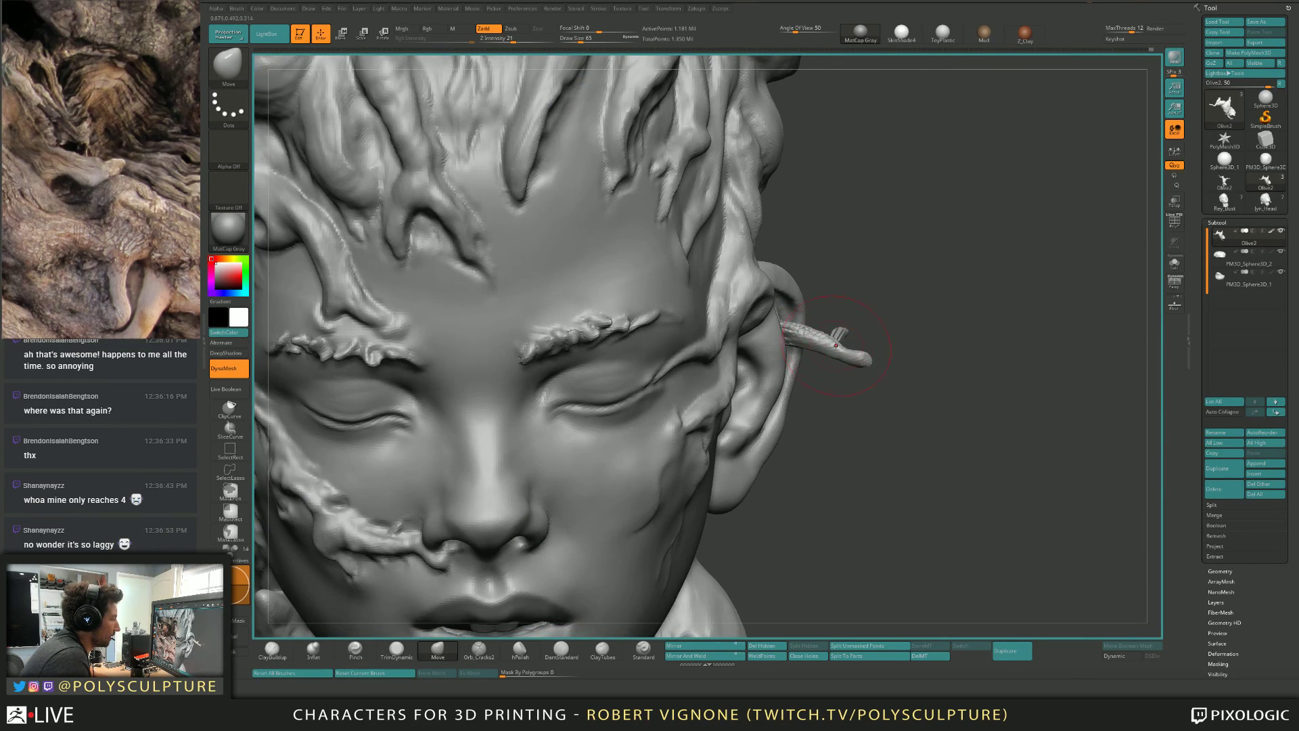
key("bracketleft")
key("bracketleft")
left_click_drag(829, 323, 841, 368)
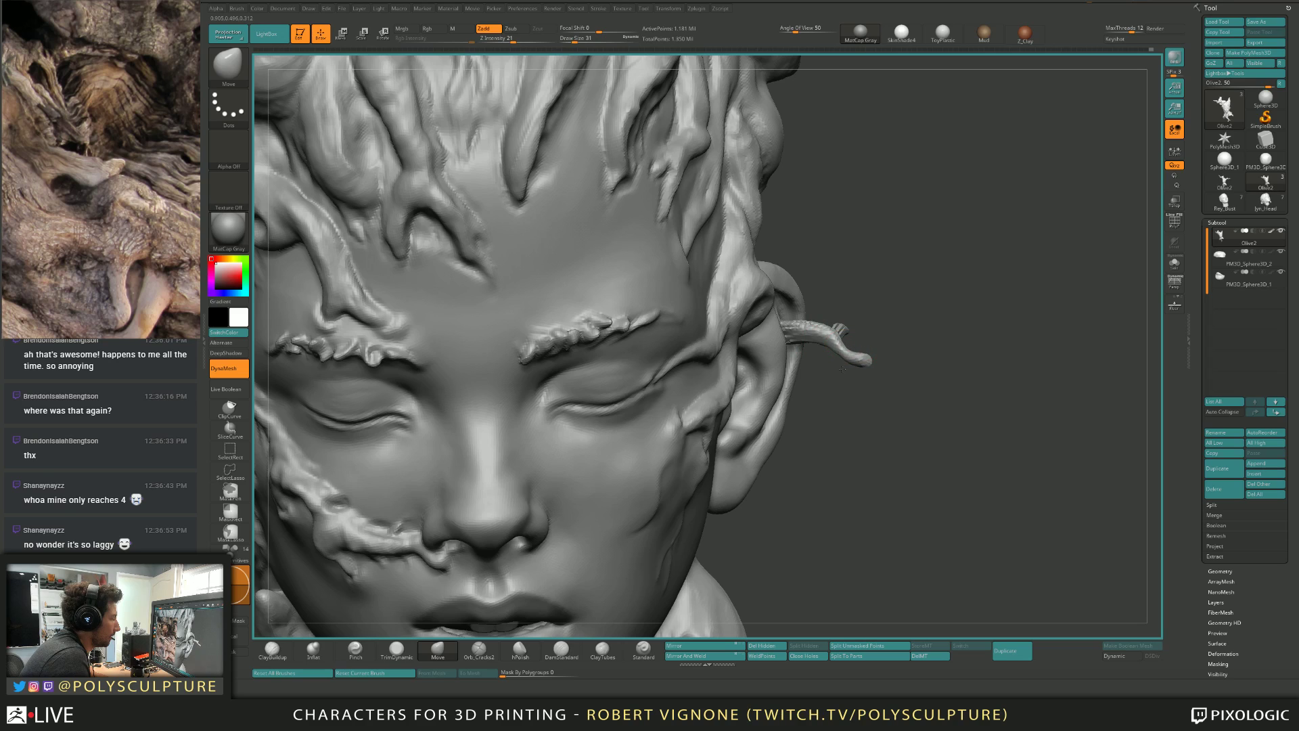
mouse_move(899, 354)
right_mouse_down()
mouse_move(839, 358)
mouse_move(881, 371)
mouse_move(985, 362)
right_mouse_up()
Flatten the twig's surface with the TrimDynamic brush and rebuild the sculpt's DynaMesh.
key("b")
key("t")
key("d")
key("ctrl")
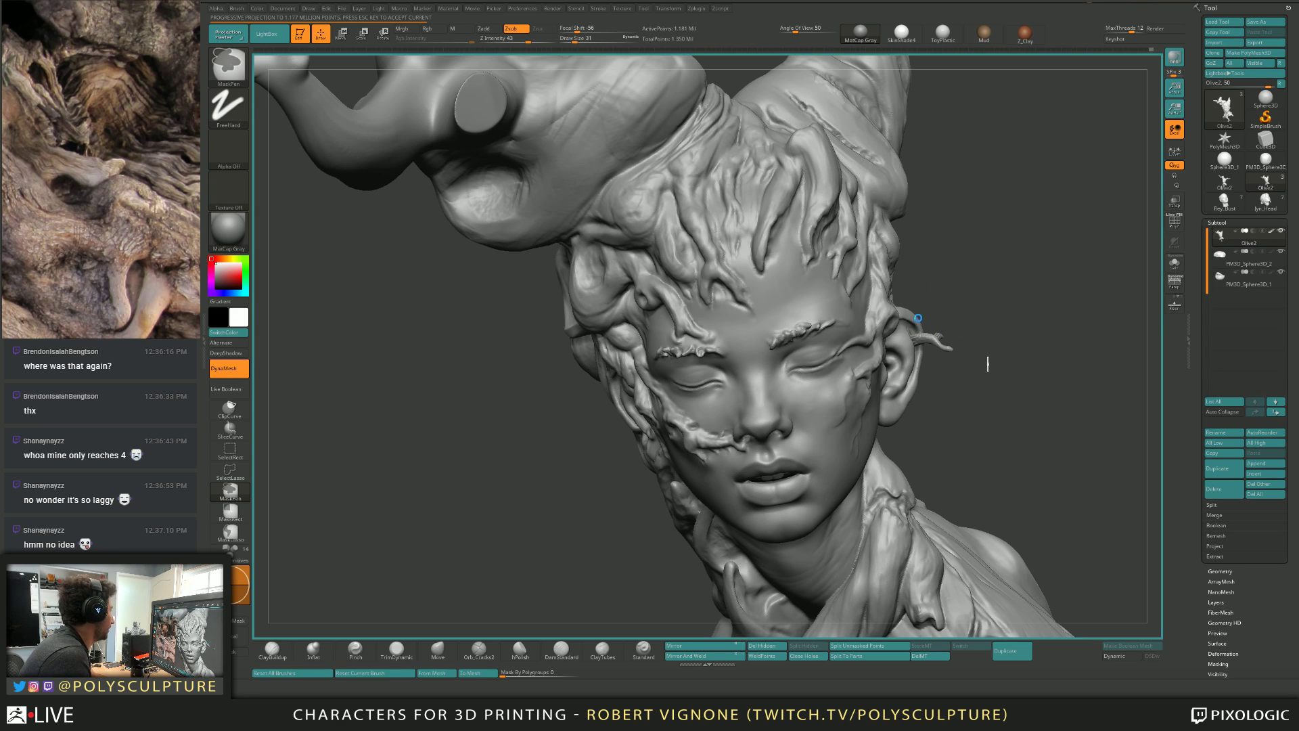
left_click_drag(983, 321, 771, 299)
Build up the bark-like strands above the forehead with the ClayBuildup brush at size 23.
key("s")
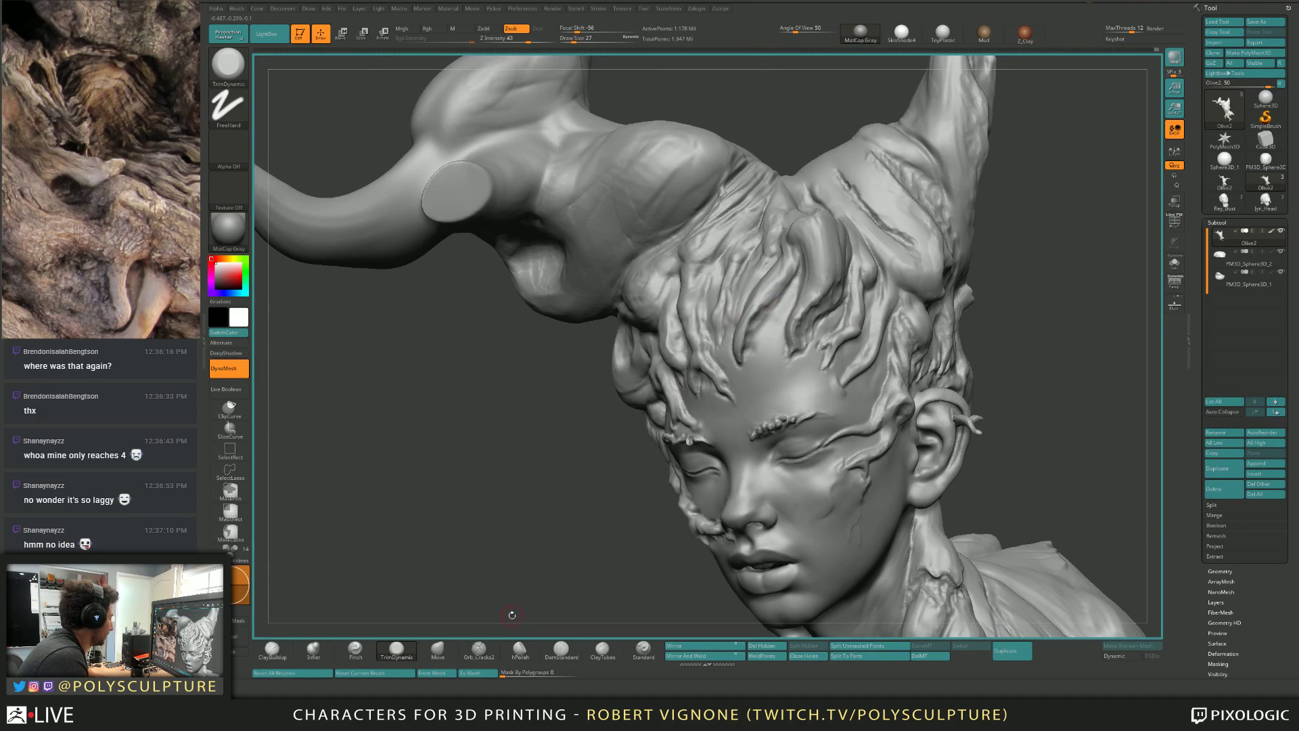
left_click(272, 650)
left_click_drag(571, 510, 705, 494)
key("s")
left_click_drag(700, 318, 697, 319)
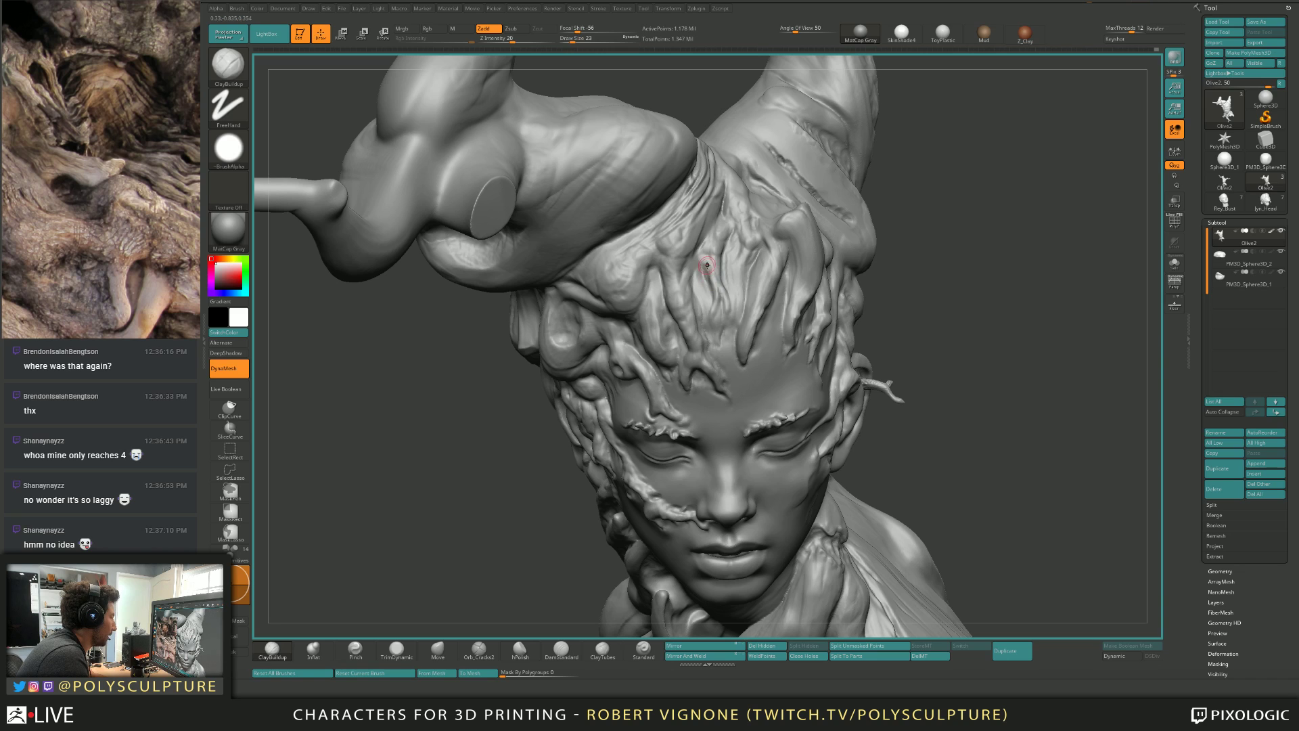
key("s")
left_click_drag(722, 300, 715, 300)
Pull a second twig from the neck behind the ear forward through the earlobe with the Move brush.
mouse_move(723, 319)
right_mouse_down()
mouse_move(734, 350)
mouse_move(788, 328)
mouse_move(762, 330)
mouse_move(766, 350)
mouse_move(794, 318)
right_mouse_up()
mouse_move(758, 323)
right_mouse_down()
mouse_move(843, 376)
mouse_move(802, 368)
mouse_move(857, 351)
mouse_move(703, 433)
mouse_move(848, 361)
right_mouse_up()
left_click(1011, 412, "ctrl")
key("b")
key("m")
key("v")
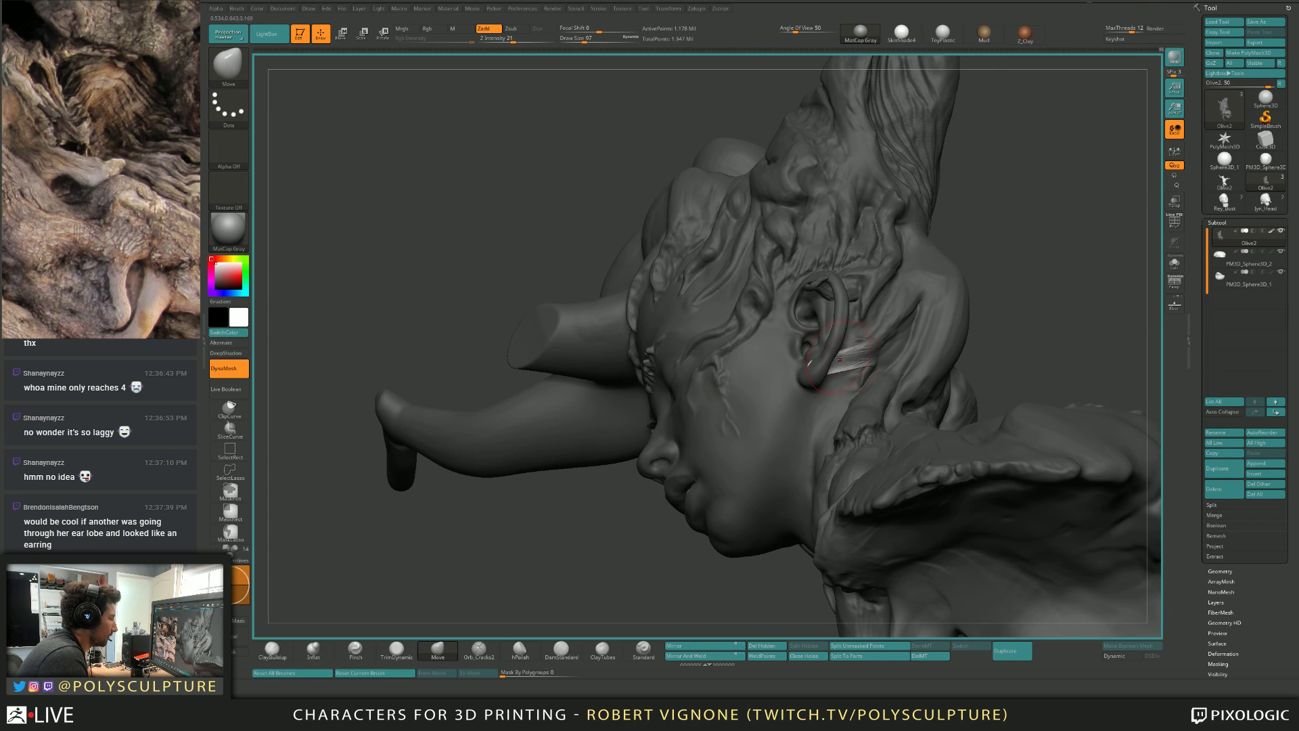
right_click_drag(760, 375, 817, 358)
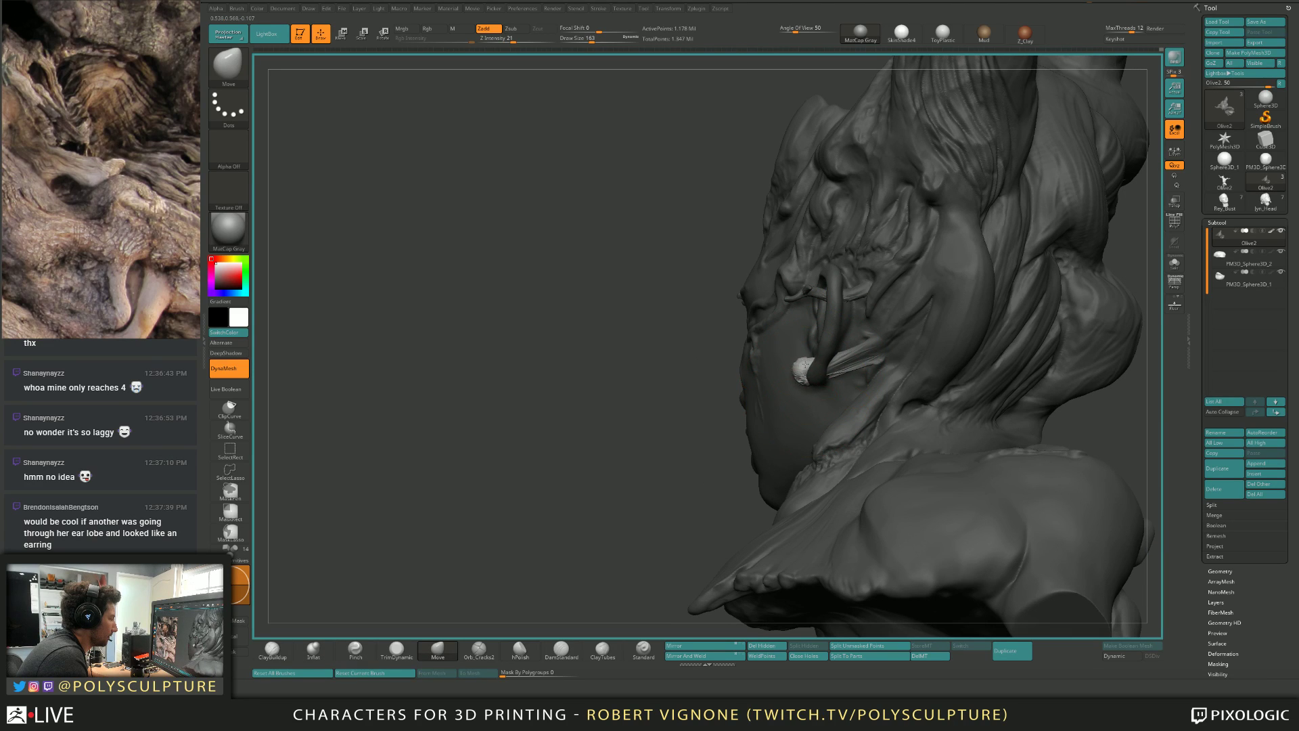
right_click_drag(802, 391, 785, 362)
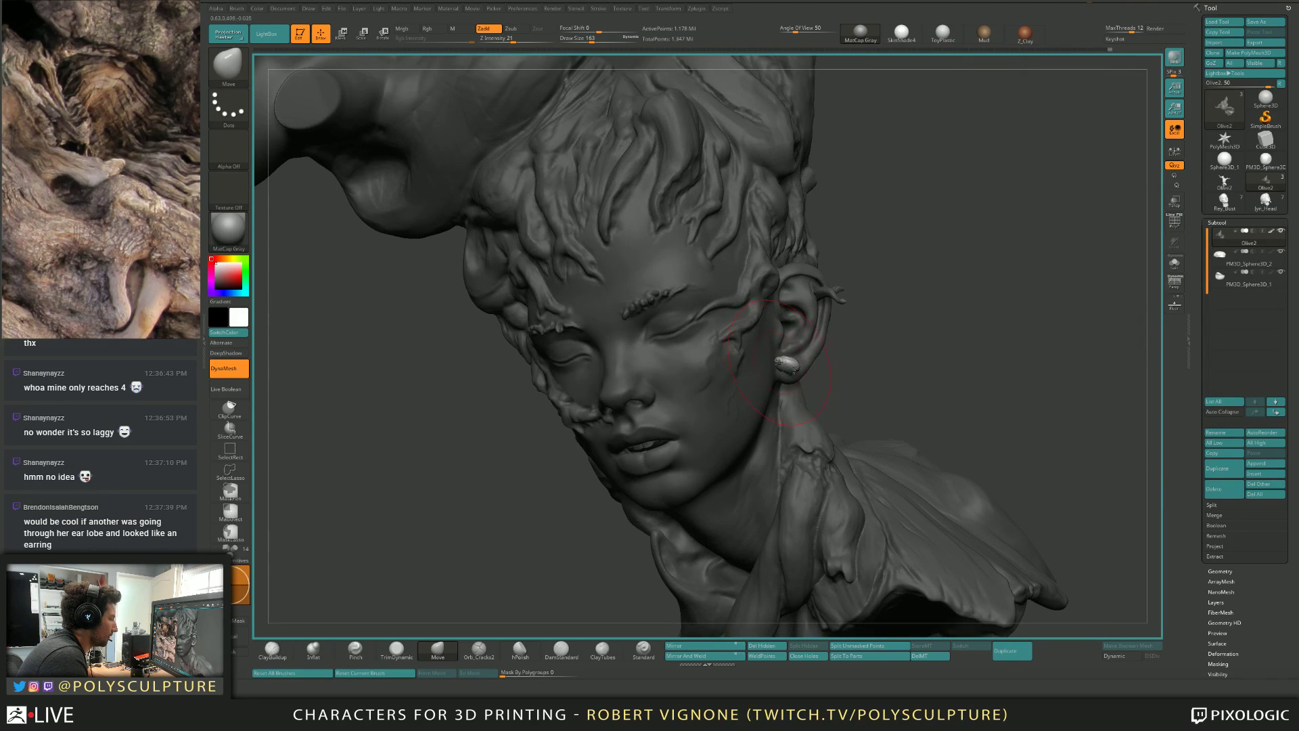
Reshape the earlobe twig's protruding end with the Move brush and smooth its stretched surface.
key("s")
left_click_drag(785, 368, 798, 367)
key("s")
key("s")
mouse_move(820, 371)
right_mouse_down()
mouse_move(873, 341)
mouse_move(840, 334)
mouse_move(827, 379)
mouse_move(842, 379)
right_mouse_up()
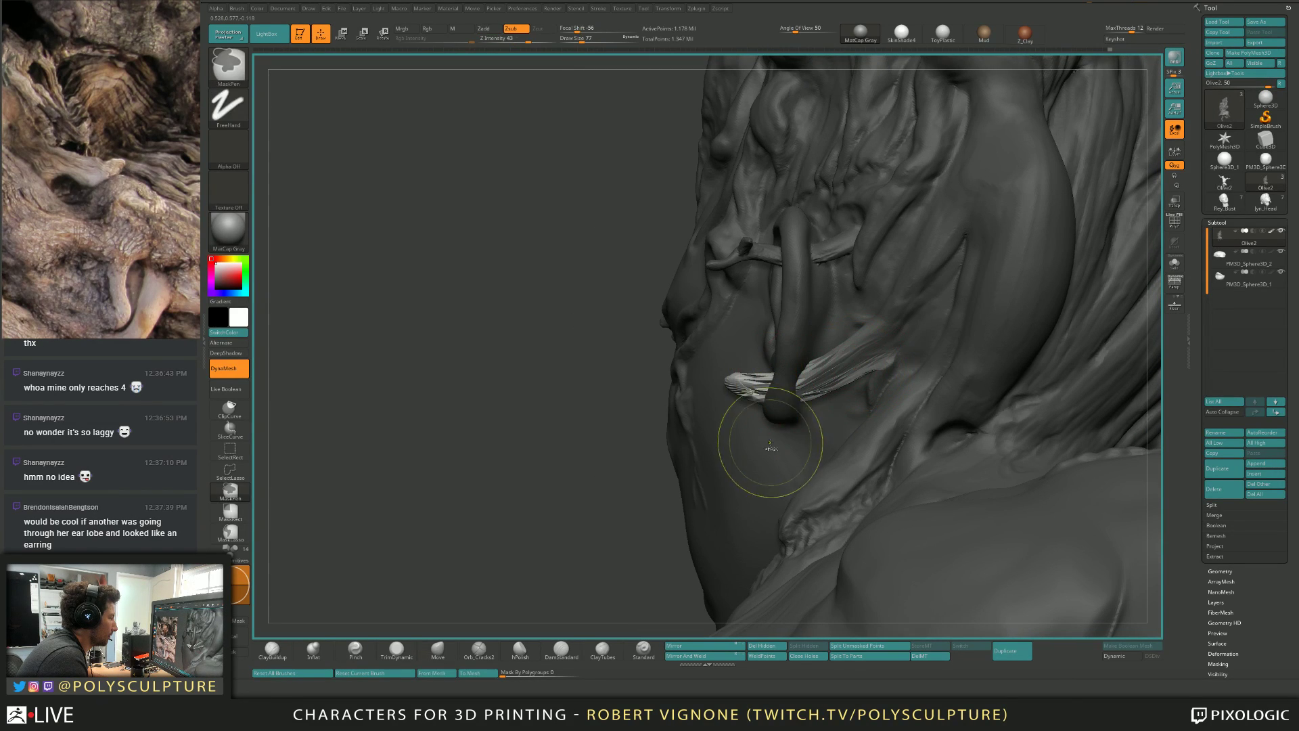
key("s")
left_click_drag(865, 367, 872, 368)
left_click_drag(788, 381, 805, 373, "shift")
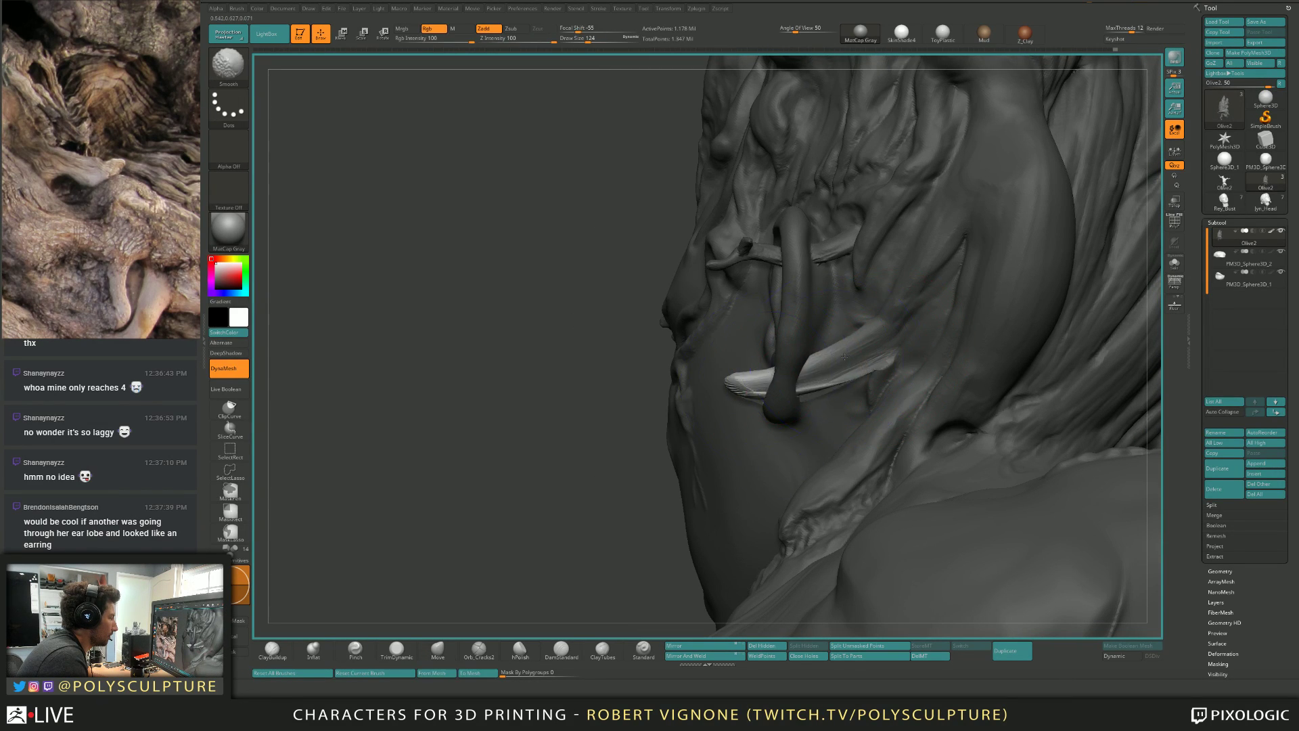
Reposition the earlobe twig's tip so it passes cleanly through the lobe, using the Move brush.
right_click_drag(806, 370, 859, 367)
key("s")
left_click_drag(859, 367, 862, 367)
right_click_drag(862, 367, 842, 366)
key("s")
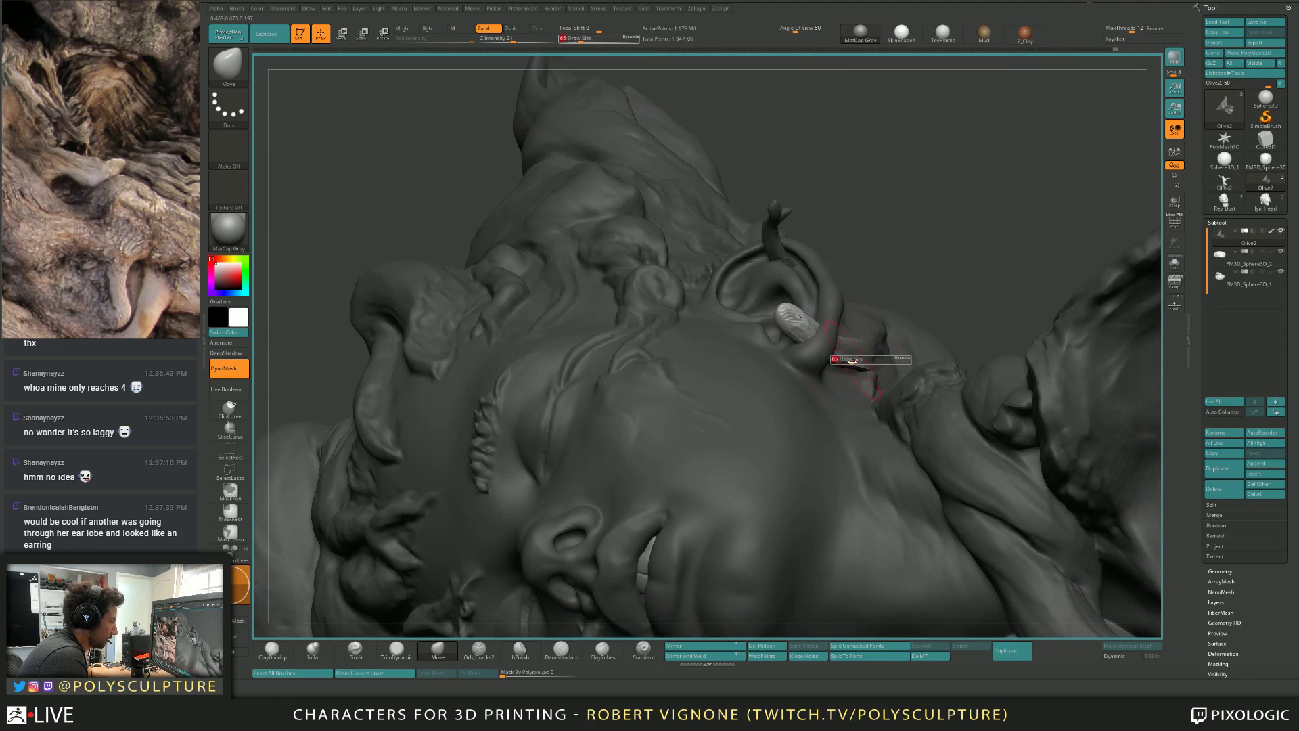
left_click_drag(842, 365, 847, 364)
left_click_drag(851, 355, 850, 346)
key("s")
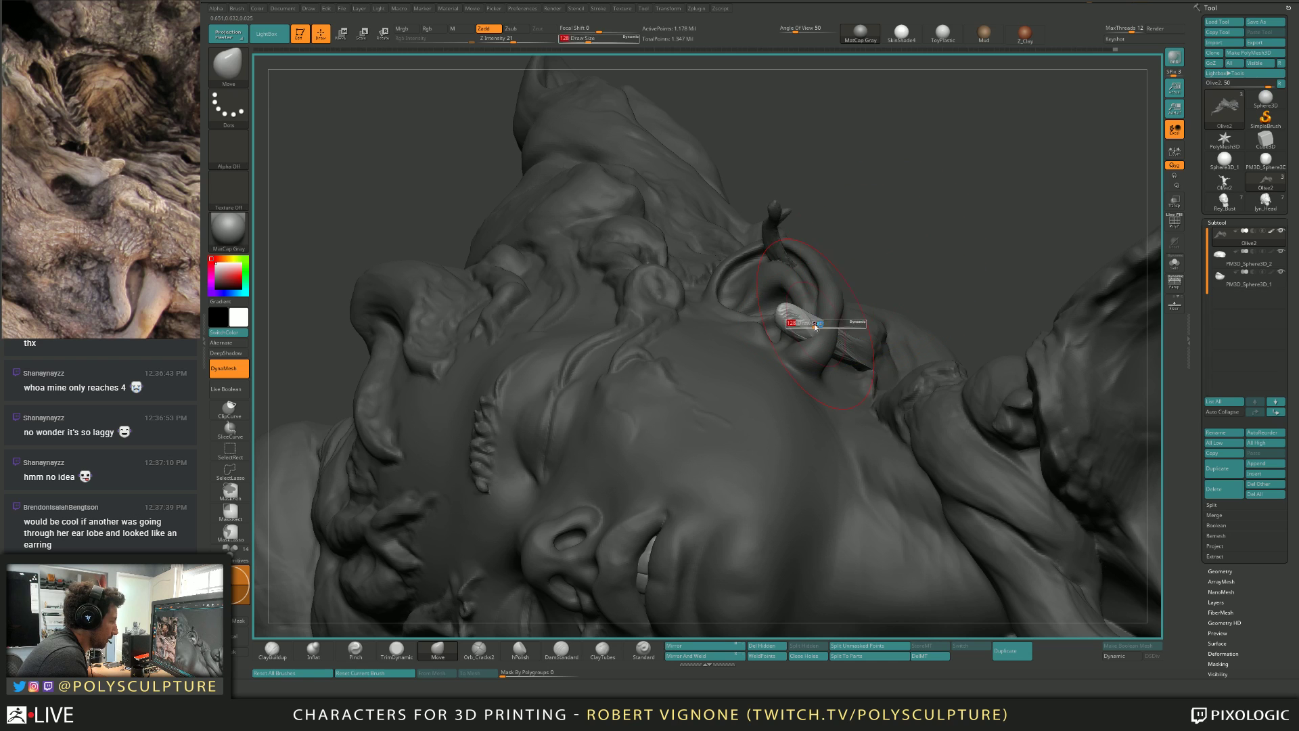
left_click(854, 323)
right_click_drag(815, 326, 811, 313)
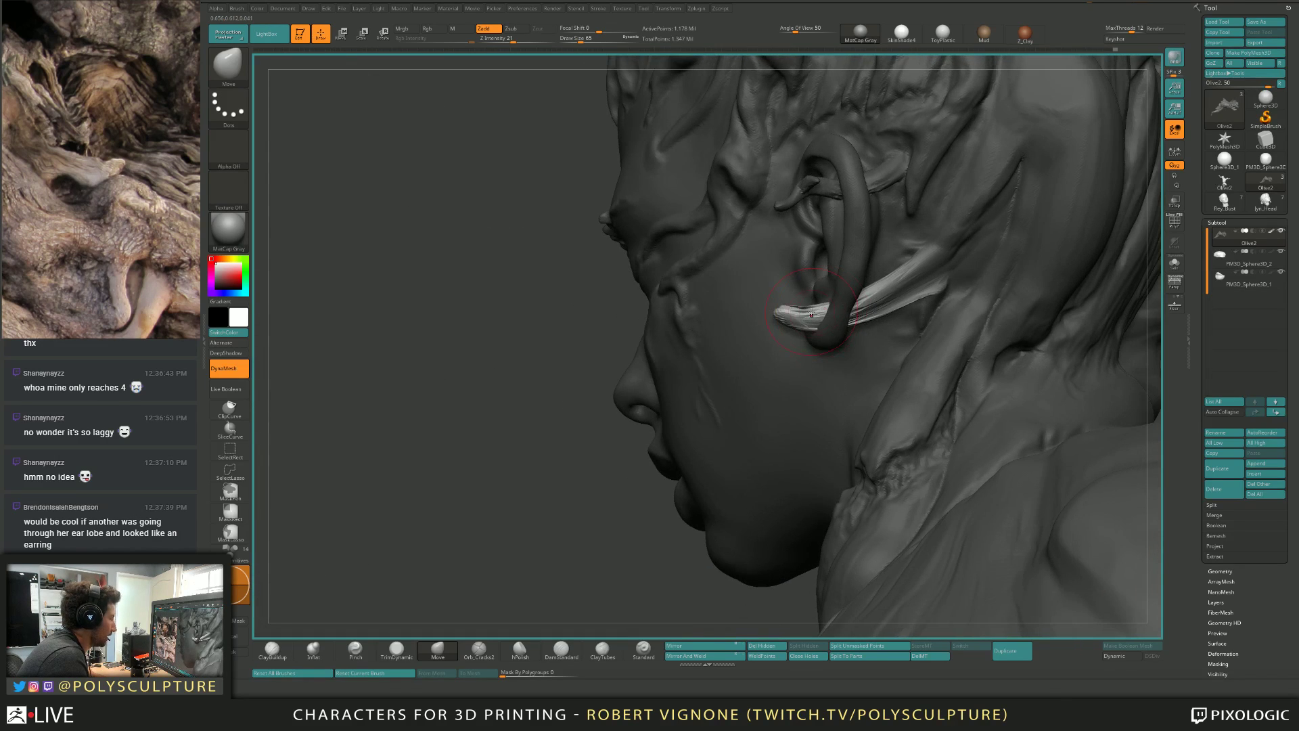
Stretch the earlobe twig's tip further forward, varying the Move brush size.
key("s")
left_click(825, 309)
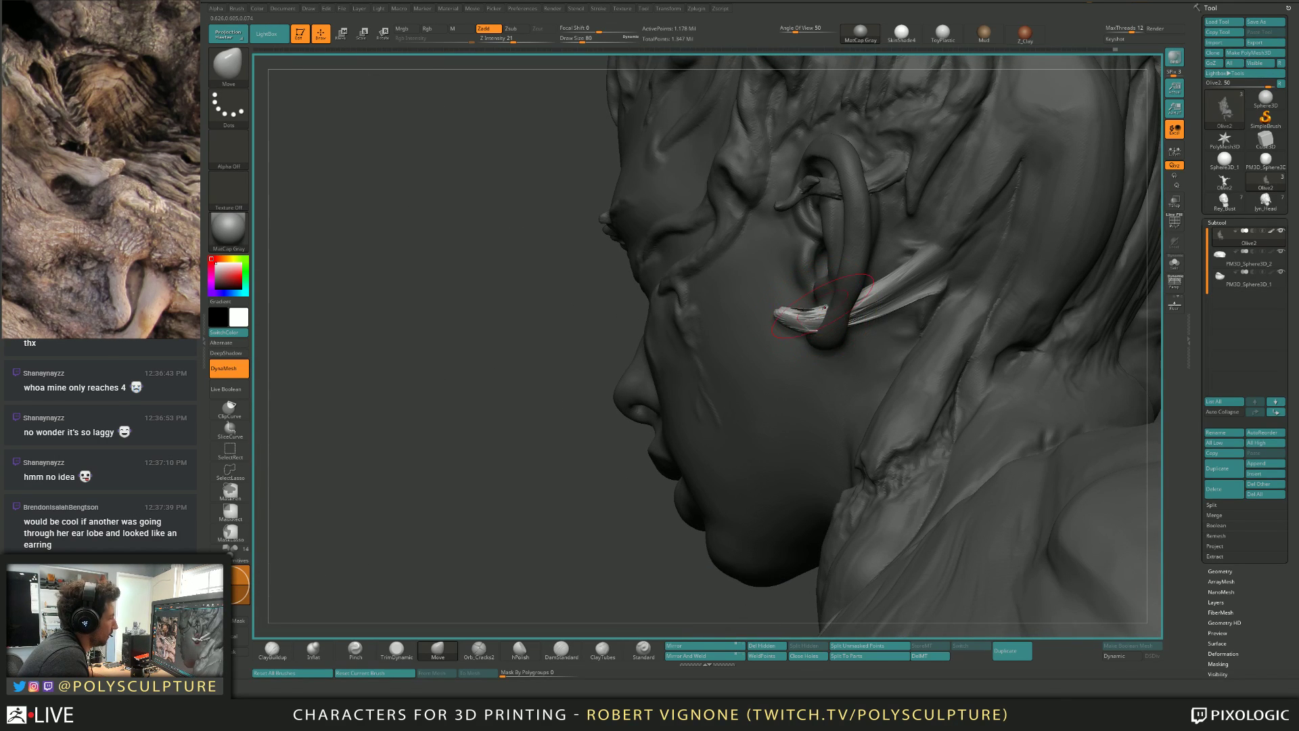
key("s")
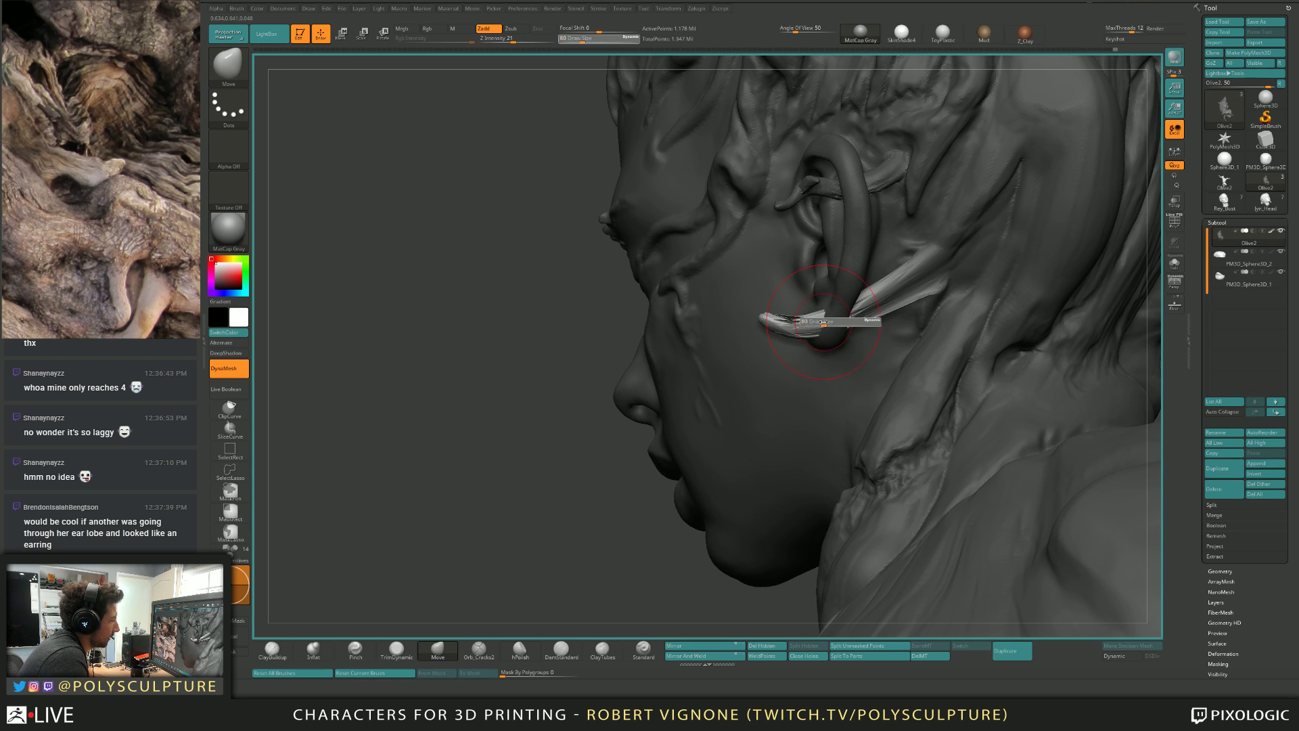
left_click(822, 332)
left_click_drag(813, 326, 819, 326)
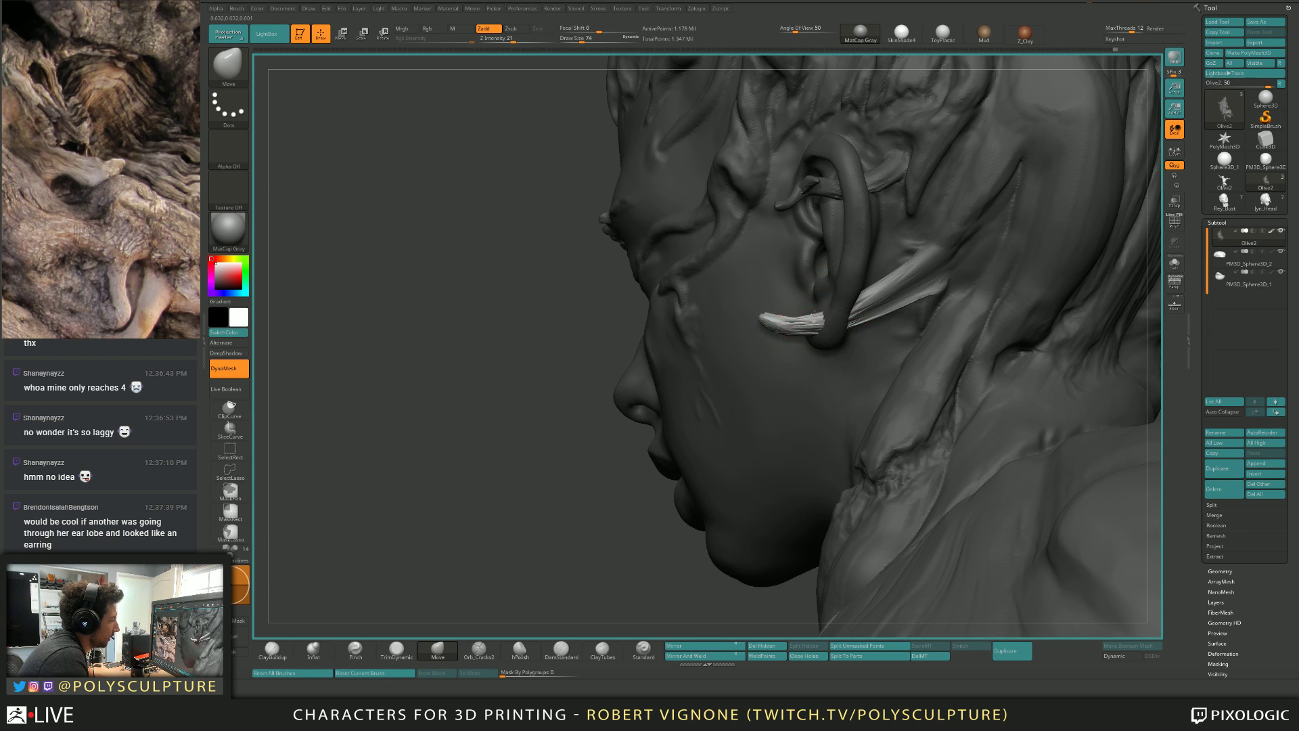
mouse_move(820, 326)
right_mouse_down()
mouse_move(839, 325)
mouse_move(812, 319)
right_mouse_up()
key("s")
left_click_drag(814, 321, 822, 318)
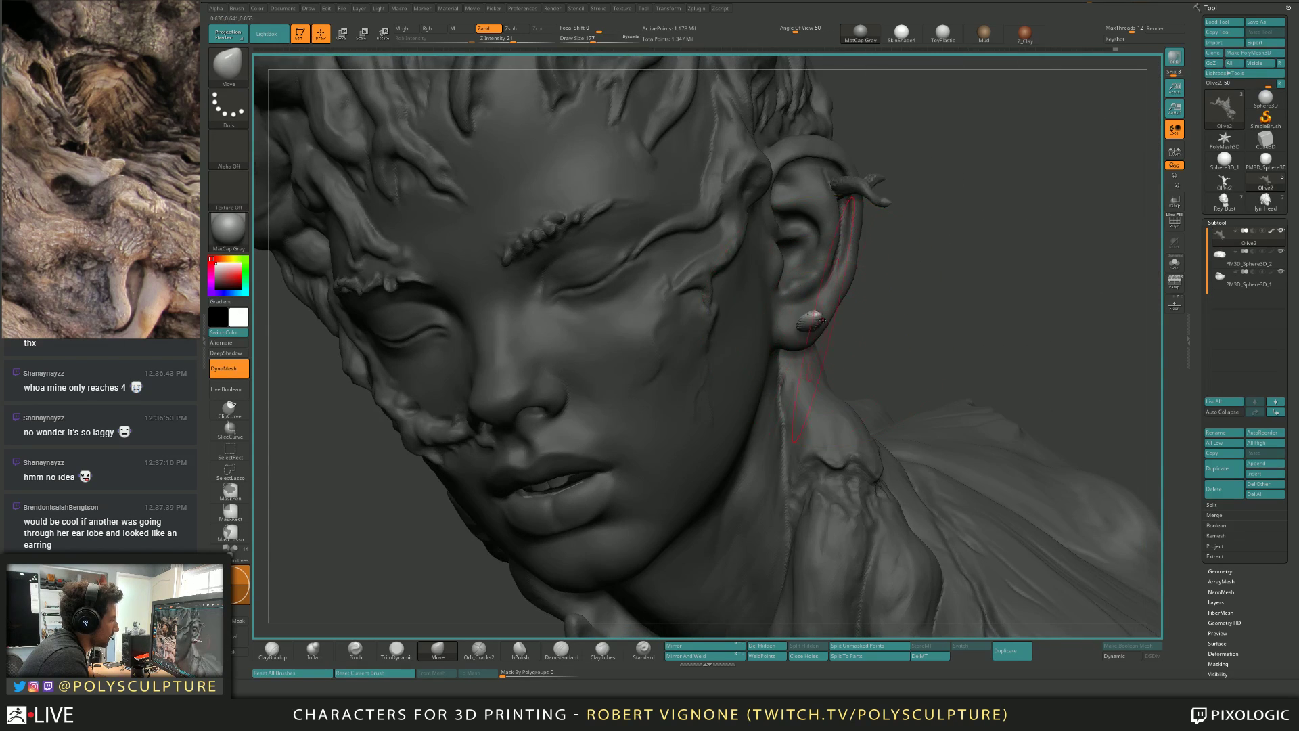
Reshape the strand behind the earlobe into a curve joining the neck roots with the Move brush.
mouse_move(870, 315)
right_mouse_down()
mouse_move(842, 348)
mouse_move(834, 297)
mouse_move(820, 303)
mouse_move(810, 357)
right_mouse_up()
key("s")
left_click(801, 358)
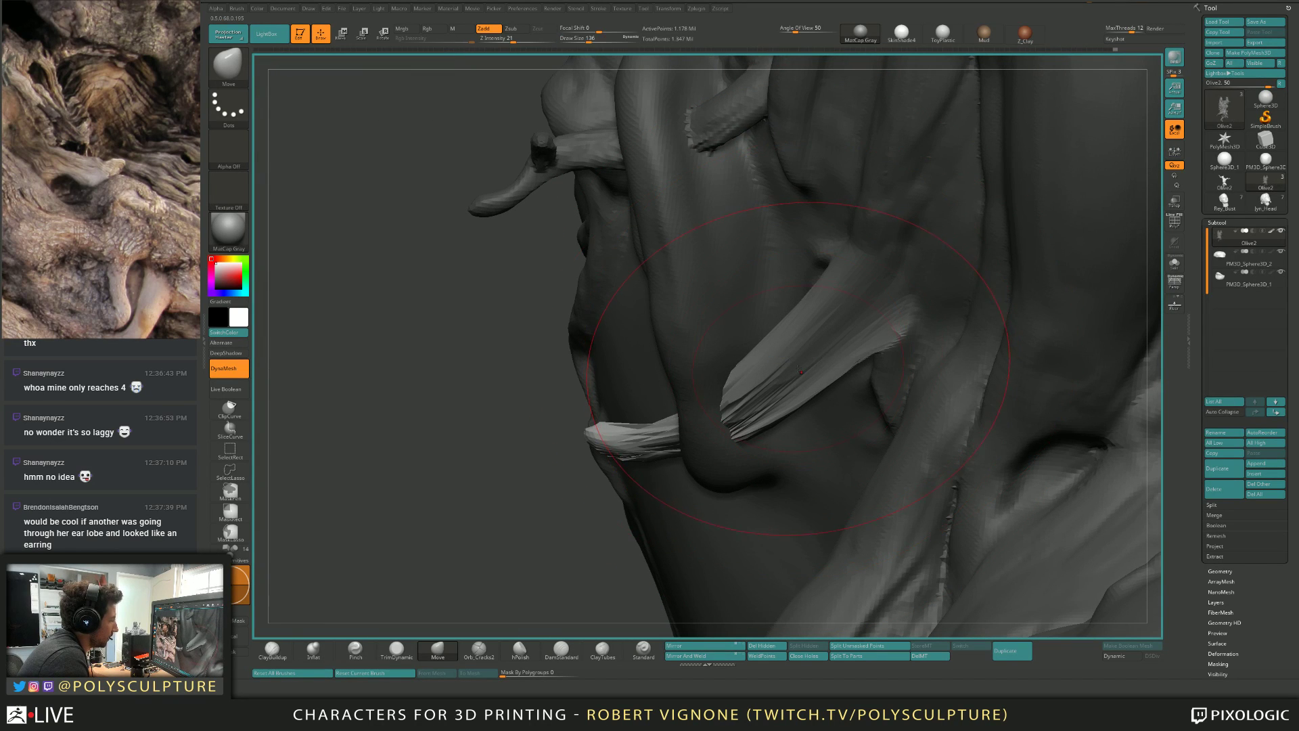
mouse_move(803, 368)
left_mouse_down()
mouse_move(853, 345)
mouse_move(839, 353)
left_mouse_up()
mouse_move(788, 362)
right_mouse_down("ctrl")
mouse_move(778, 332)
mouse_move(803, 372)
right_mouse_up("ctrl")
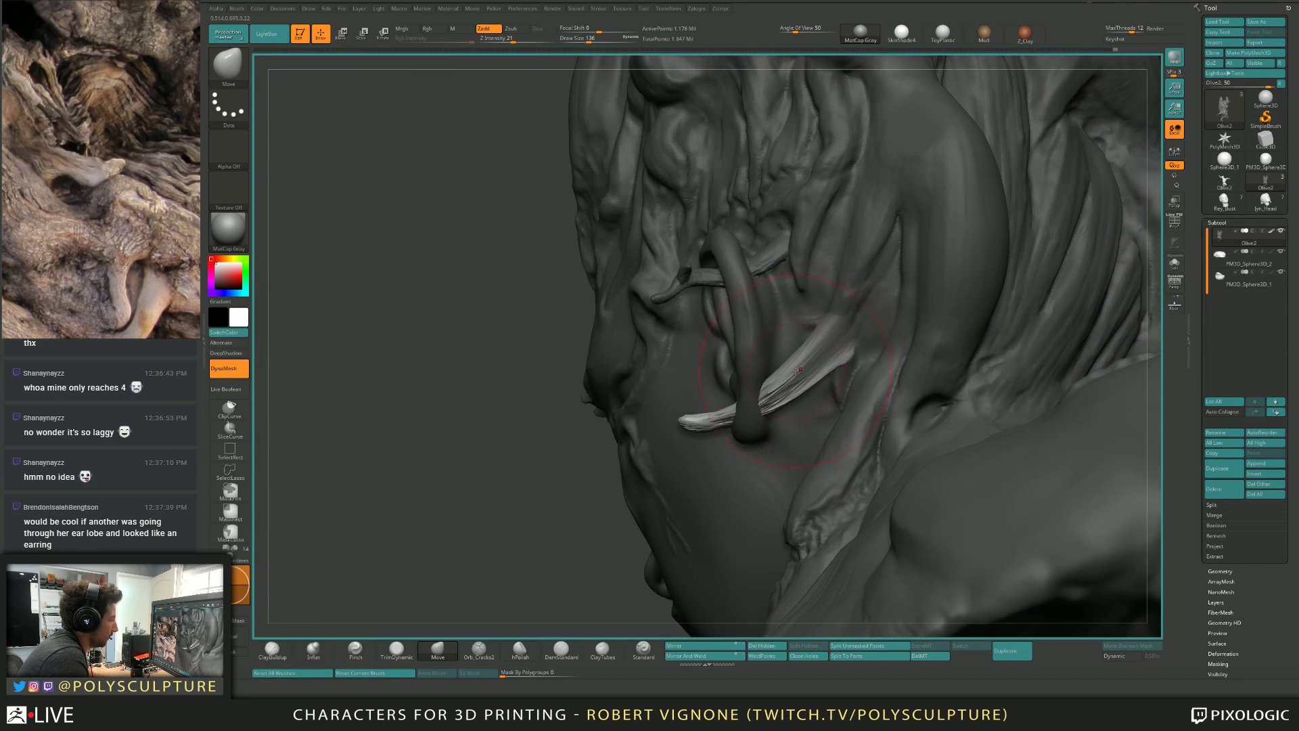
key("s")
left_click(787, 378)
left_click_drag(762, 396, 775, 387)
right_click_drag(771, 379, 830, 368)
key("s")
left_click(817, 368)
left_click_drag(801, 379, 815, 366)
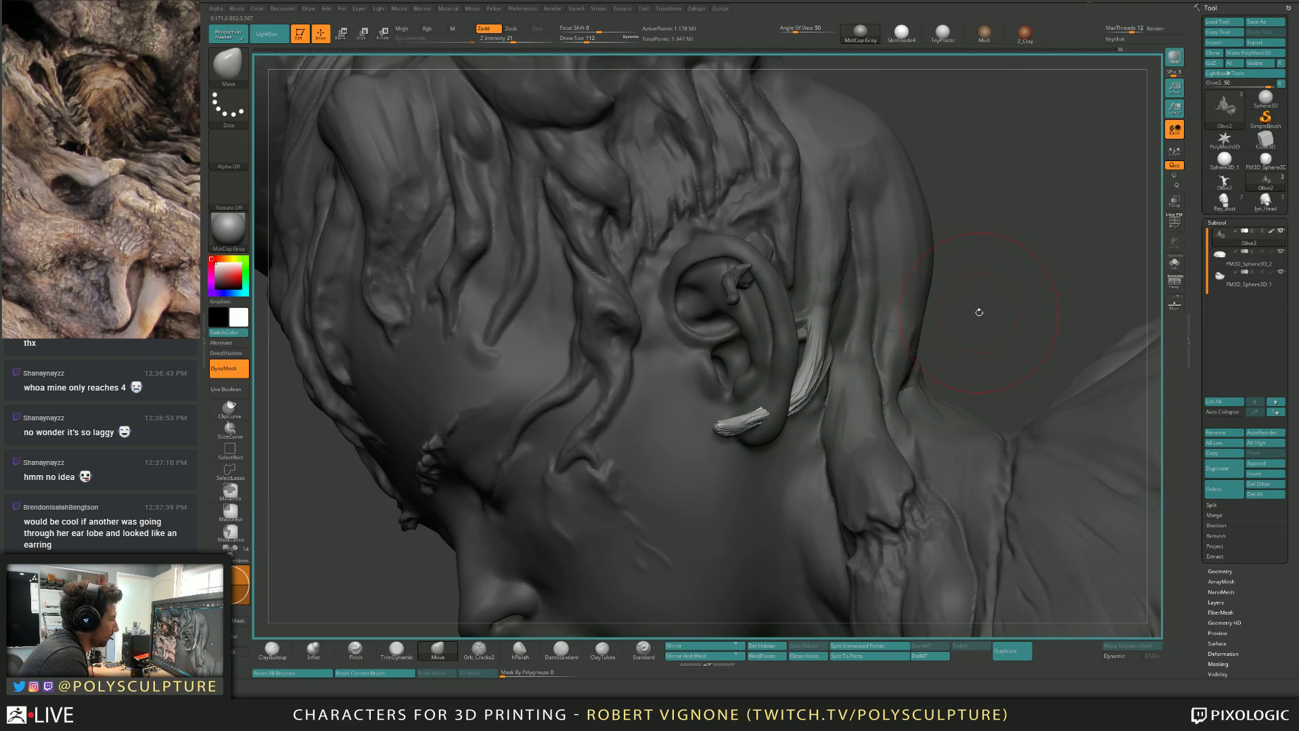
Rebuild the sculpt's DynaMesh to even out the stretched polygons of the earlobe twig.
left_click_drag(977, 311, 972, 342, "ctrl")
mouse_move(973, 345)
right_mouse_down()
mouse_move(844, 357)
mouse_move(951, 173)
right_mouse_up()
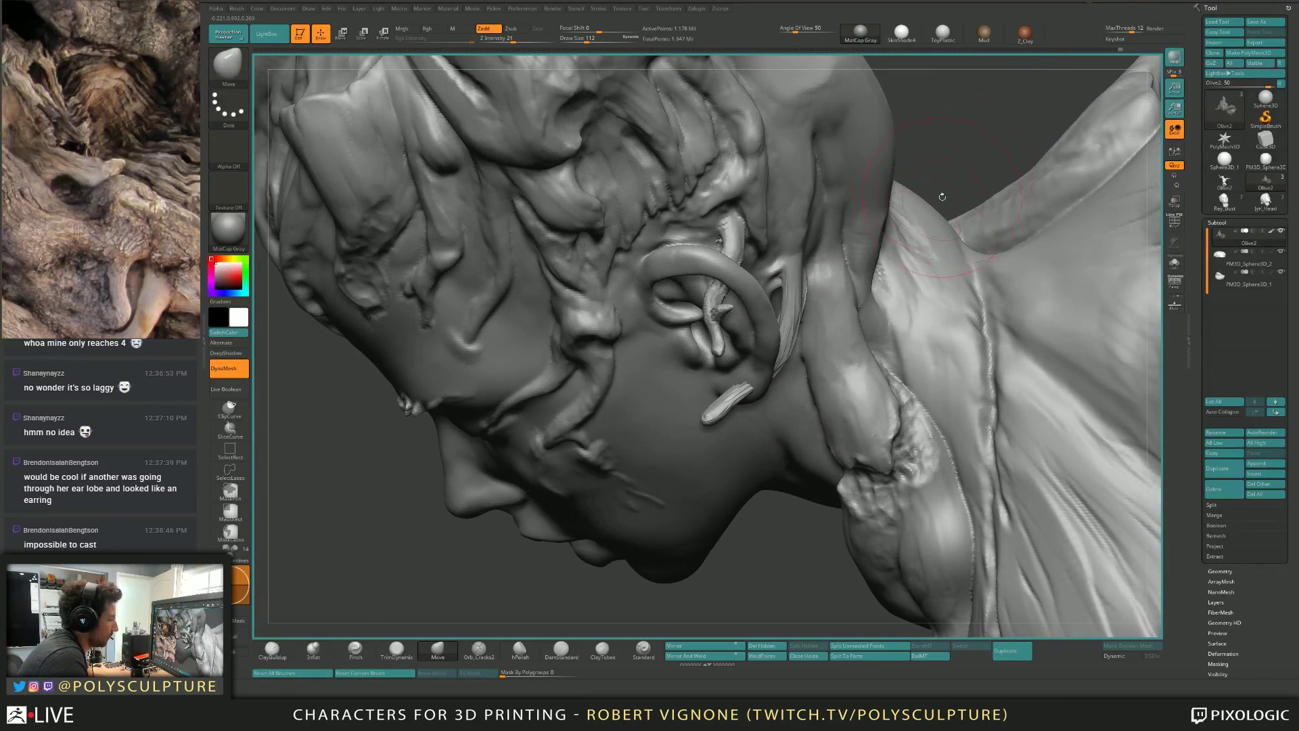
key("ctrl")
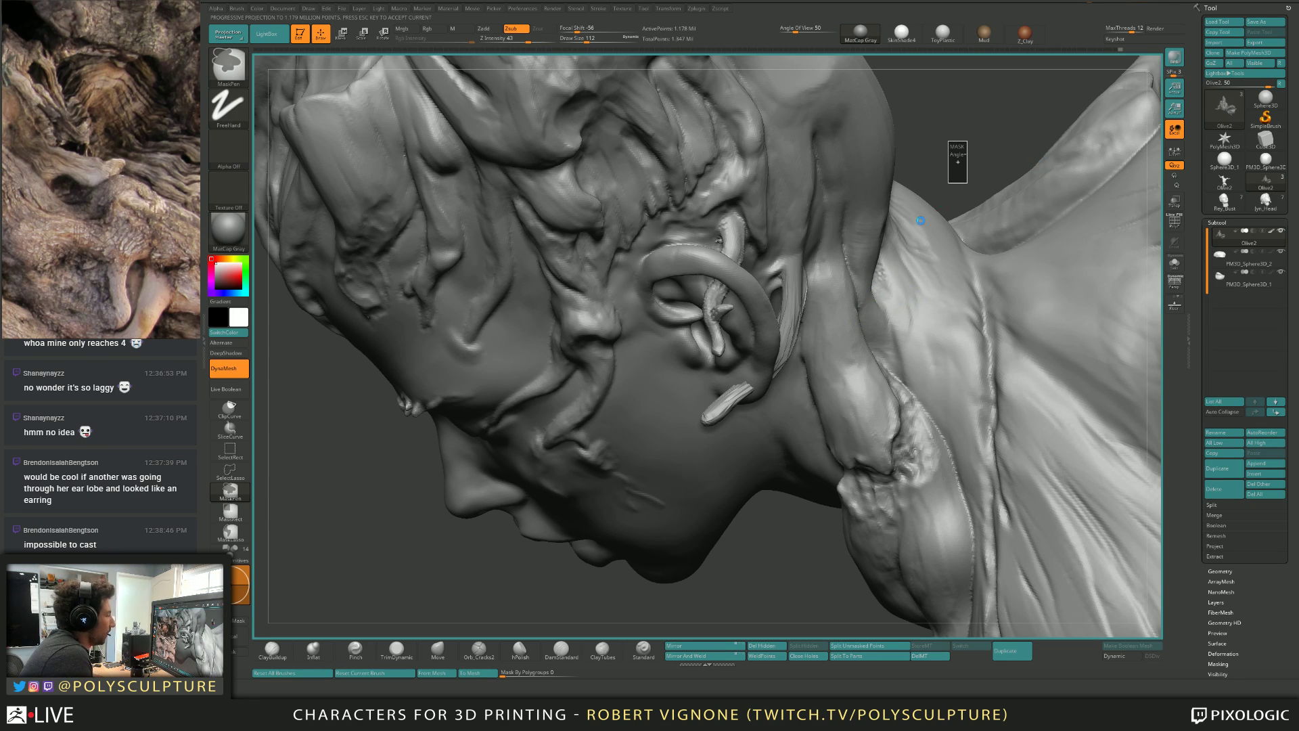
key("alt+Tab")
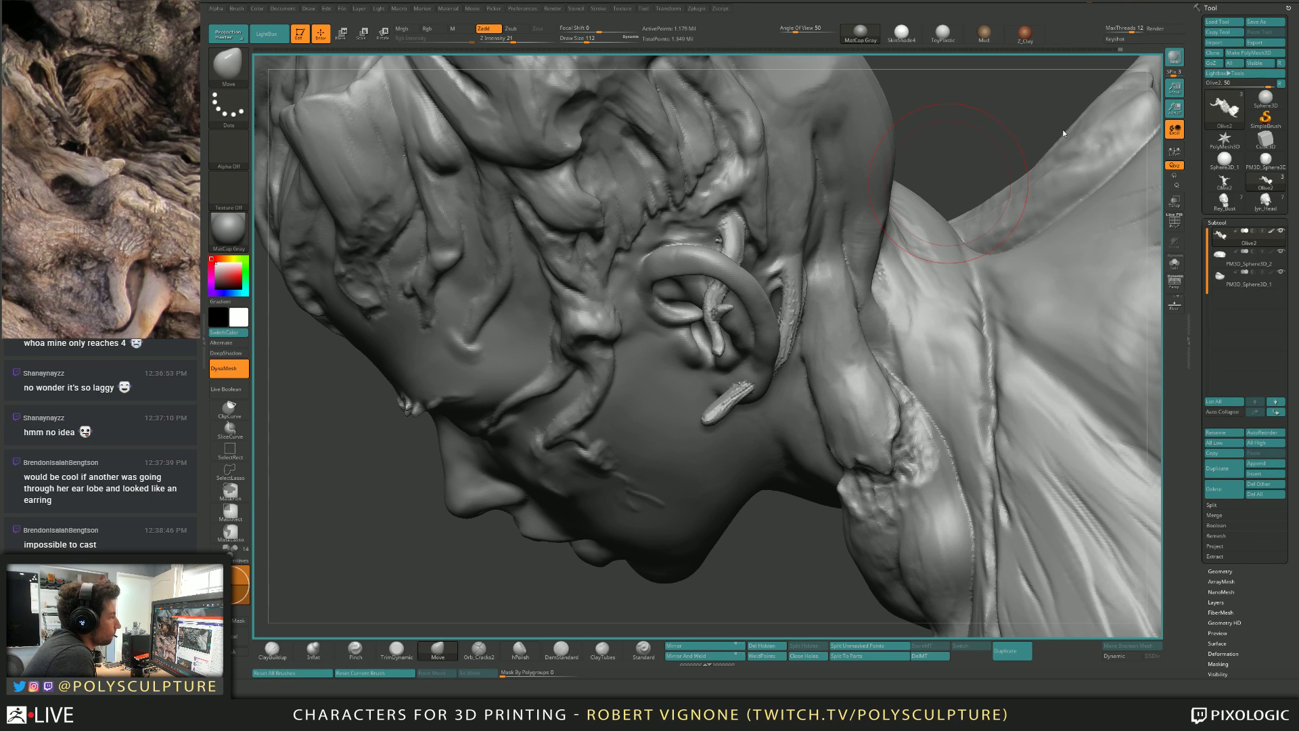
Smooth the earlobe twig's front end and the branching twig at the upper ear.
left_click_drag(985, 147, 934, 176)
key("shift")
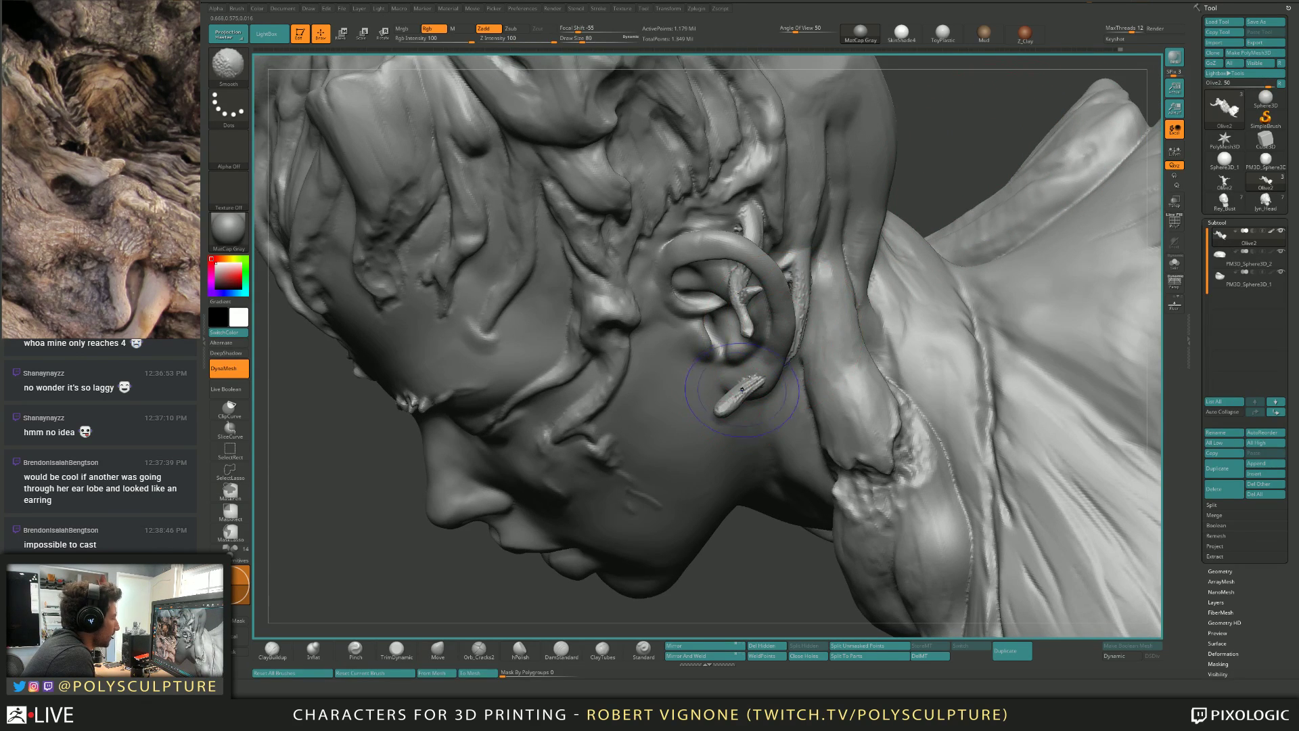
left_click_drag(742, 390, 752, 383, "shift")
left_click_drag(738, 265, 744, 287, "shift")
right_click_drag(788, 270, 734, 233)
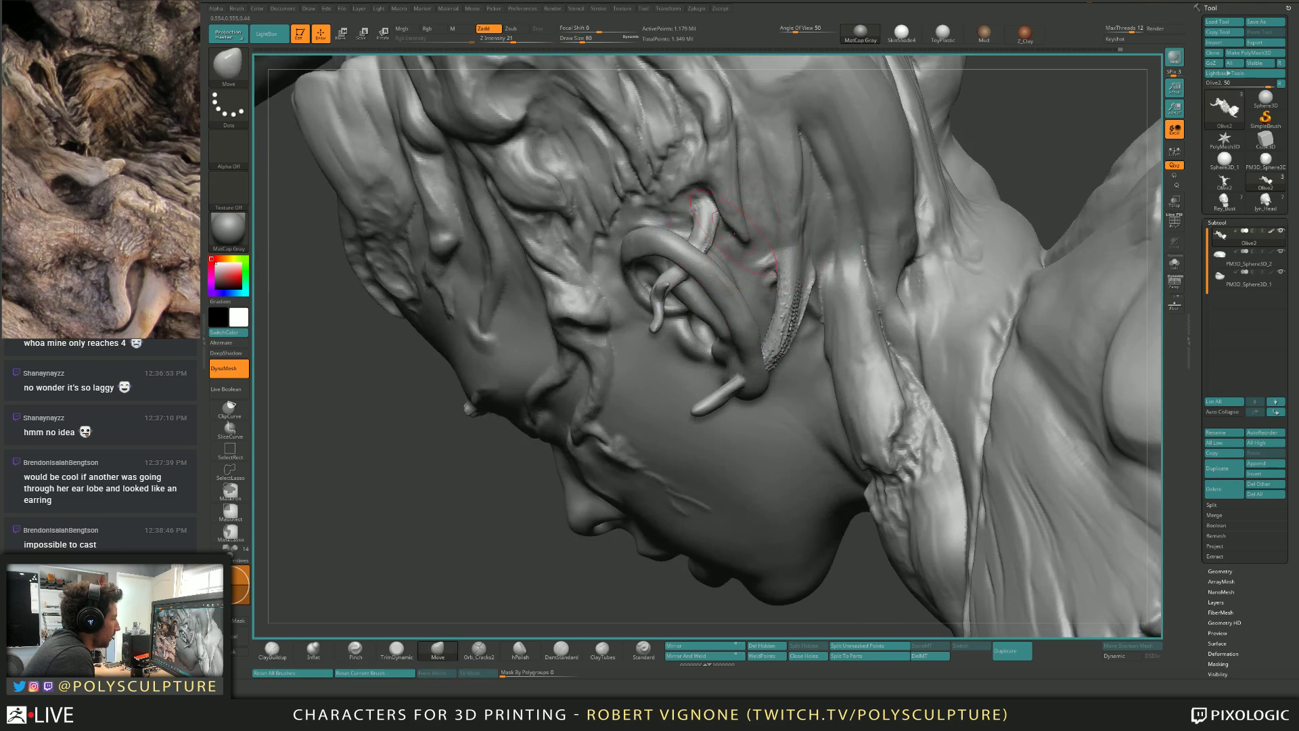
key("shift")
mouse_move(785, 284)
right_mouse_down()
mouse_move(771, 271)
mouse_move(754, 306)
right_mouse_up()
Build up the upper twig's root where it merges into the hair strands with ClayBuildup at size 20.
key("b")
key("c")
key("b")
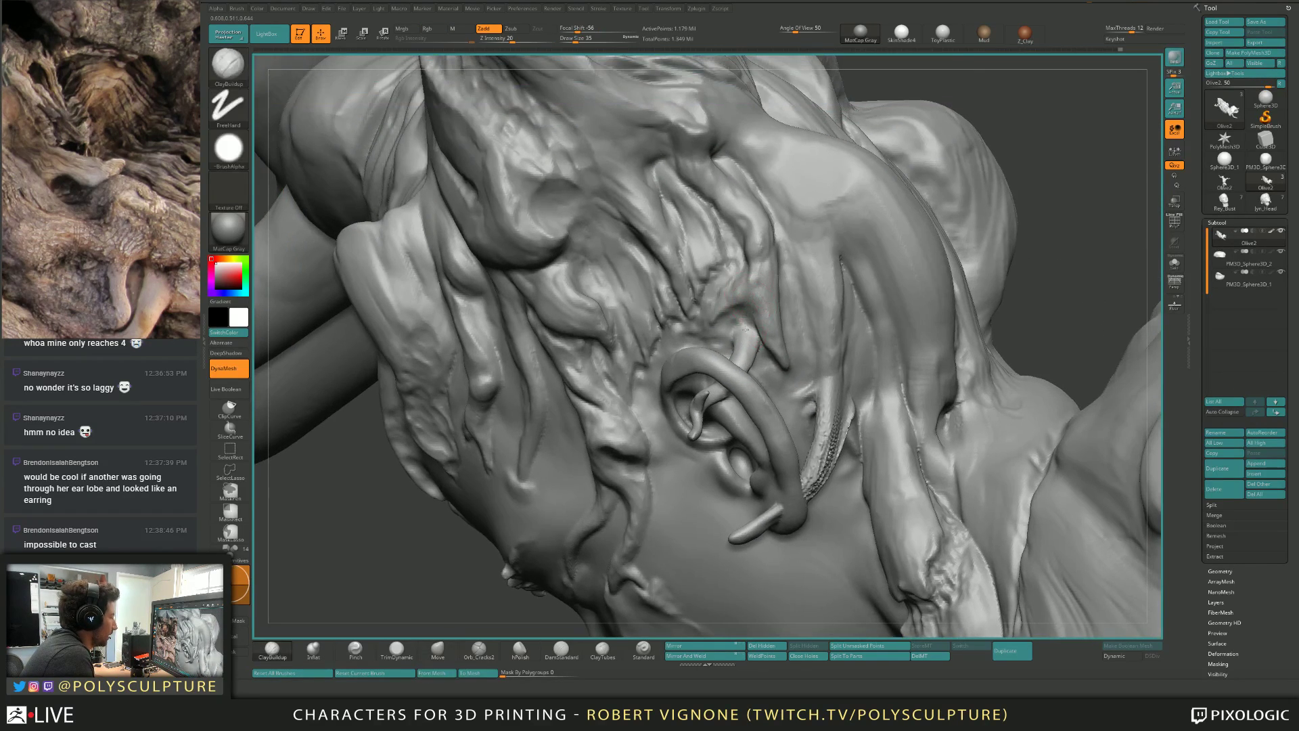
key("bracketleft")
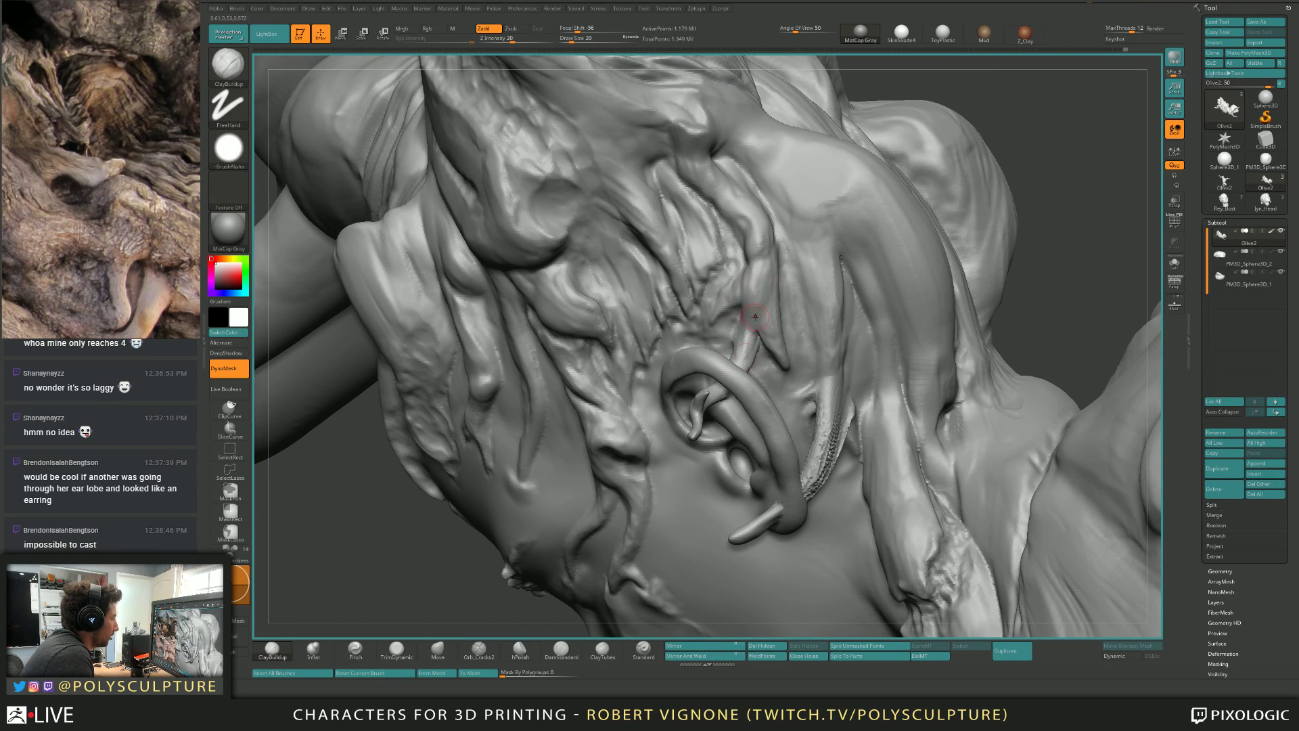
right_click_drag(757, 303, 745, 353)
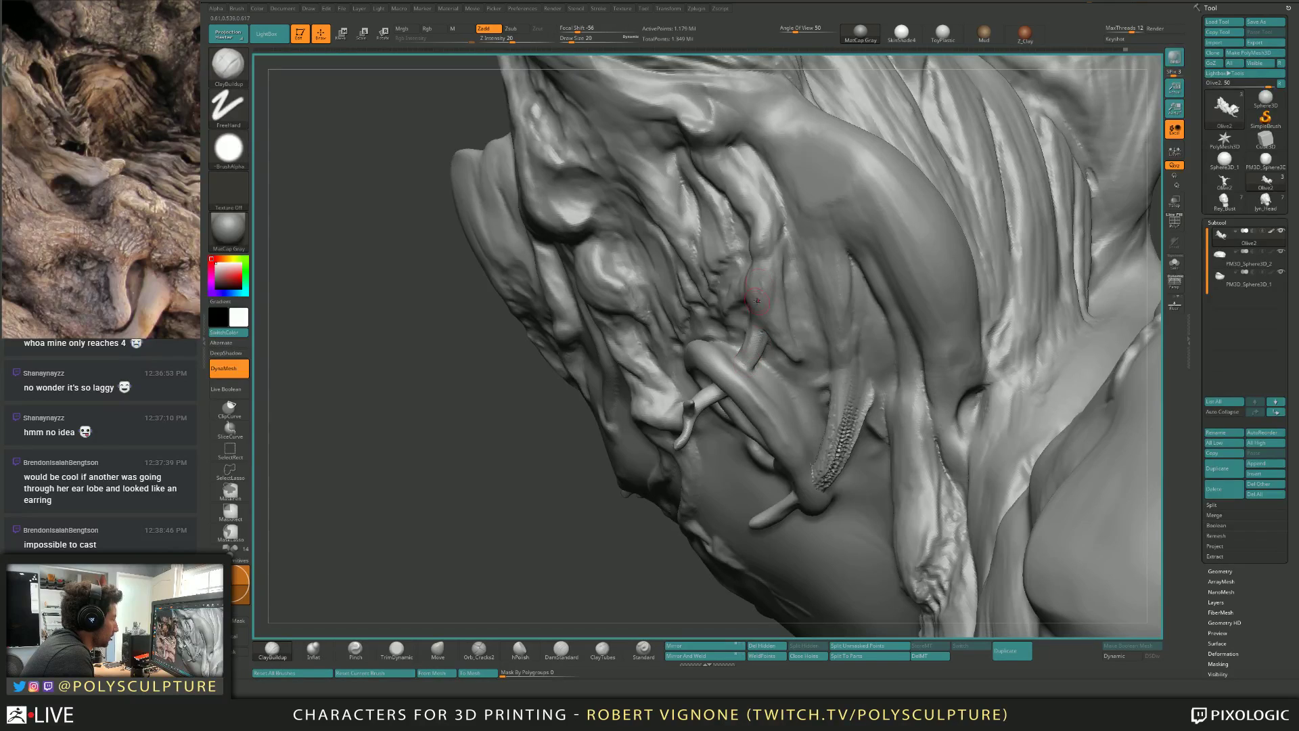
right_click_drag(761, 290, 755, 349)
Reshape the upper twig's root behind the ear rim with the Move brush at size 51.
key("b")
key("m")
key("v")
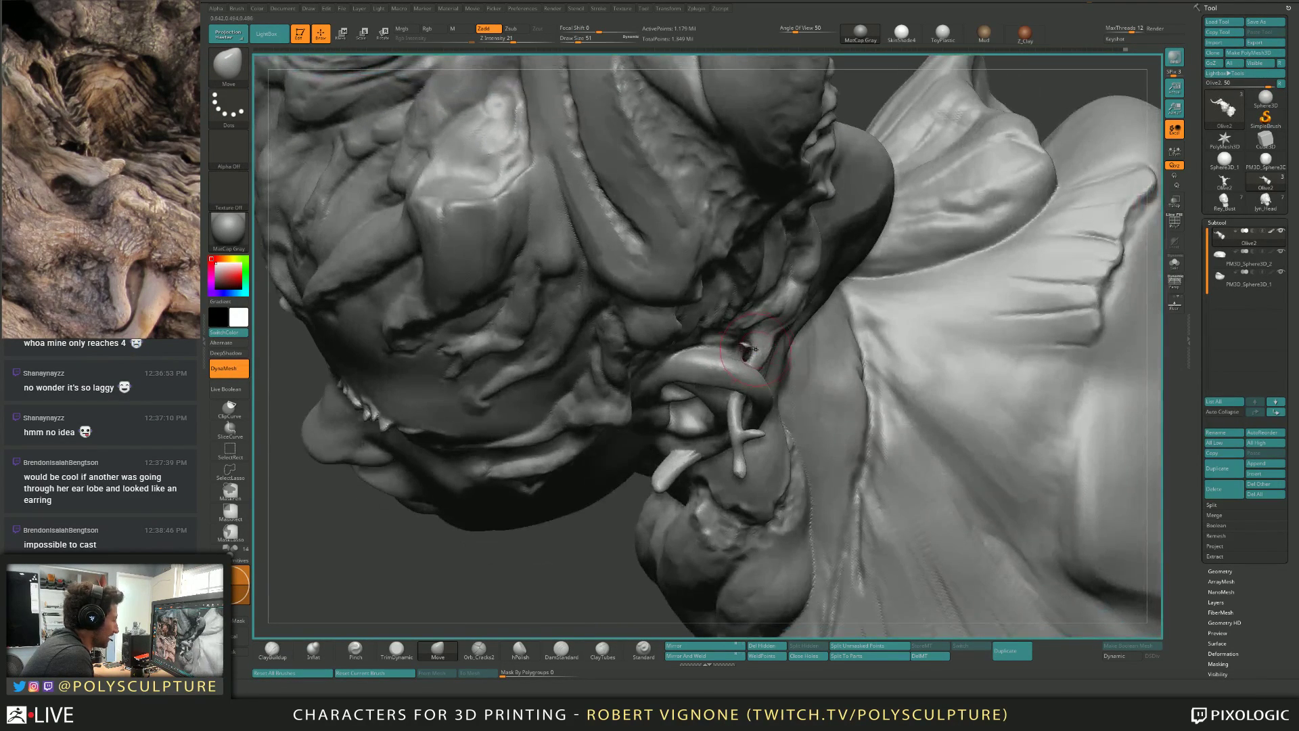
key("ctrl")
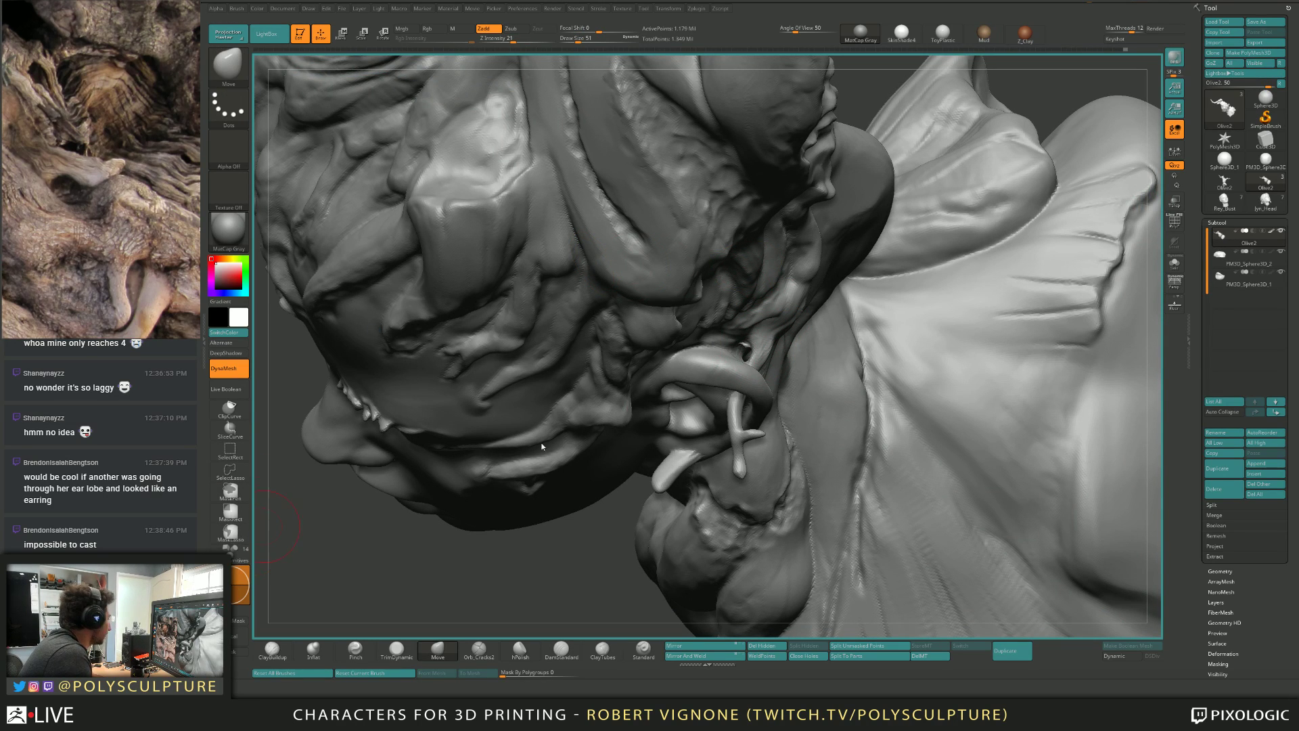
left_click_drag(805, 314, 785, 363, "ctrl")
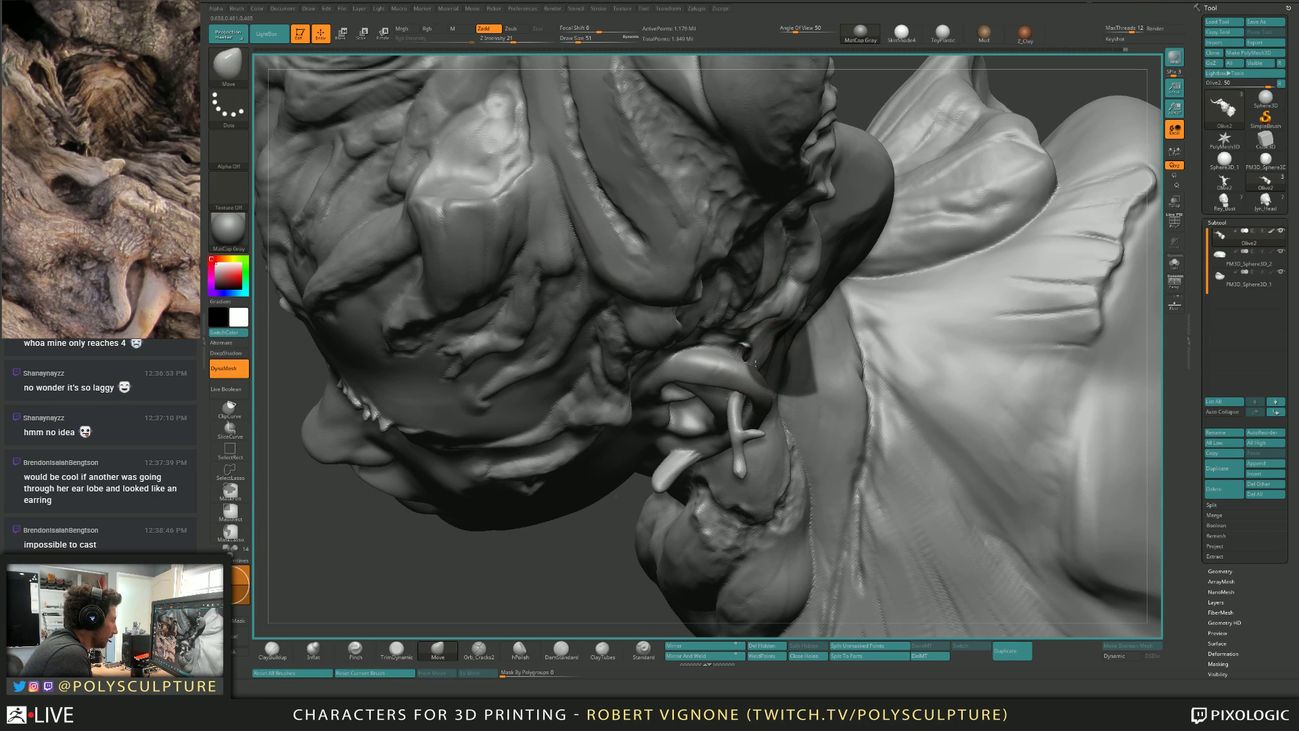
Refine the gap between the upper ear rim and the twig with the Move brush at size 41, and update the DynaMesh.
right_click_drag(754, 364, 753, 357)
key("s")
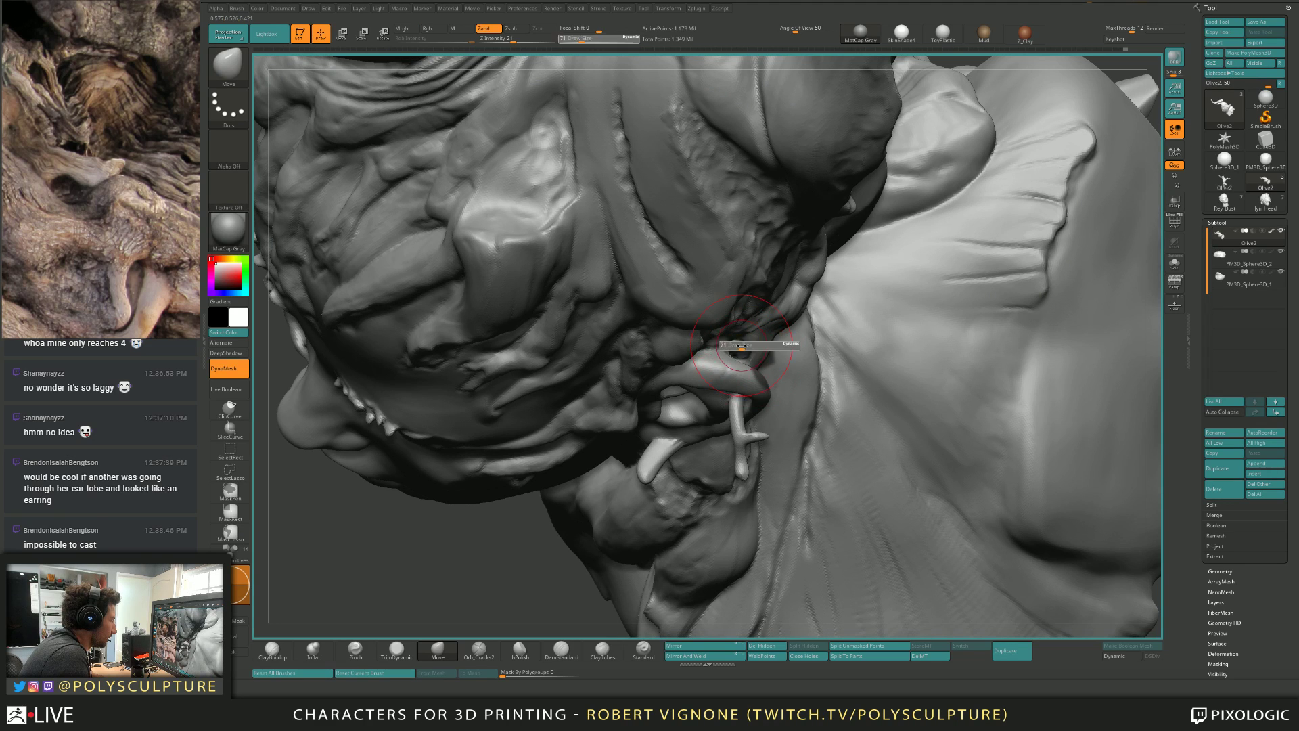
left_click_drag(740, 346, 741, 358)
key("s")
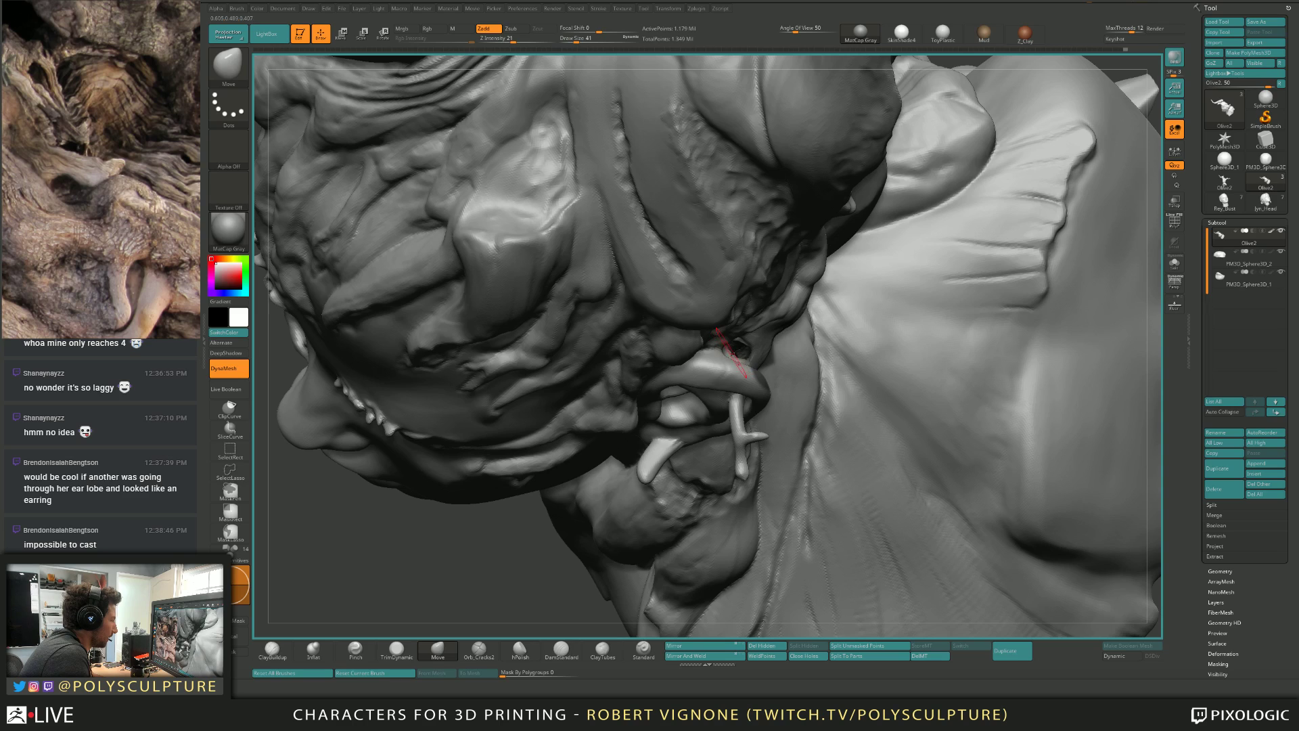
right_click_drag(718, 360, 744, 281, "ctrl")
left_click_drag(931, 96, 947, 115, "ctrl")
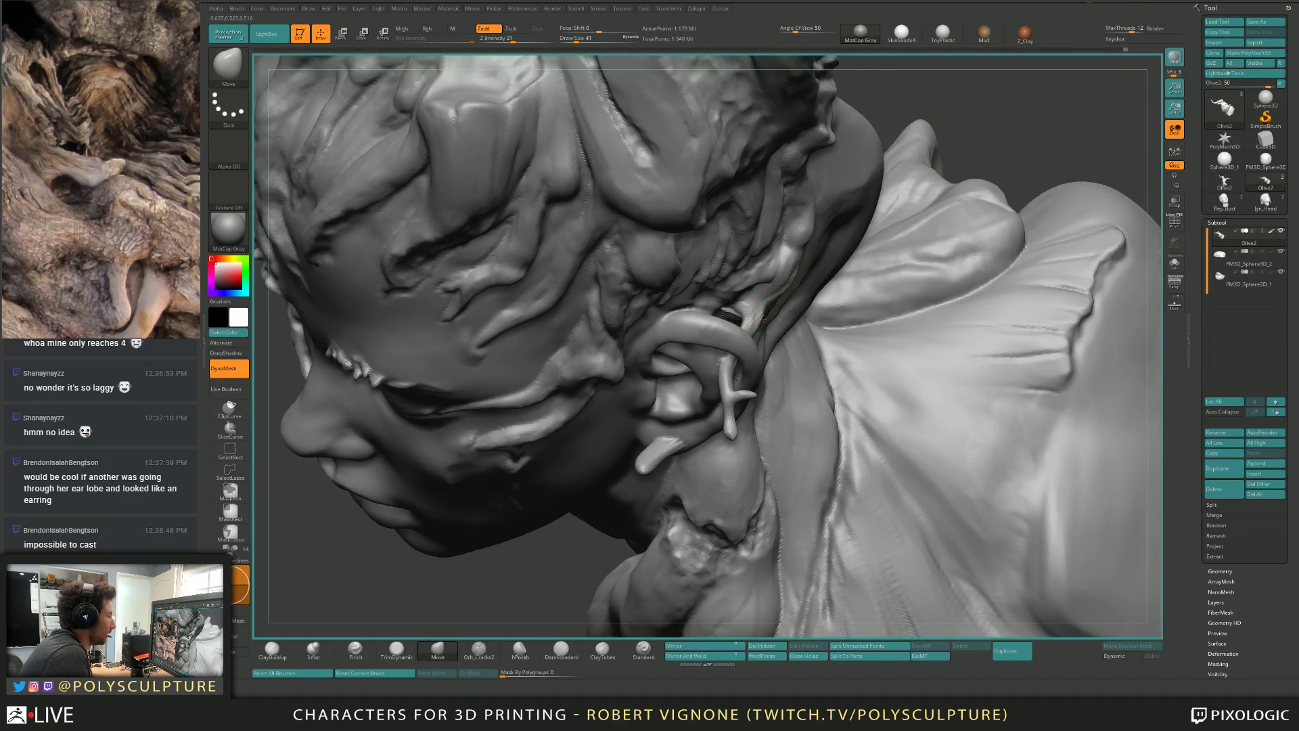
Smooth the earlobe twig's root where it merges into the hair strands behind the ear.
mouse_move(741, 254)
right_mouse_down("ctrl")
mouse_move(736, 315)
mouse_move(676, 251)
mouse_move(602, 298)
mouse_move(773, 307)
mouse_move(786, 295)
right_mouse_up("ctrl")
left_click_drag(786, 295, 788, 346, "shift")
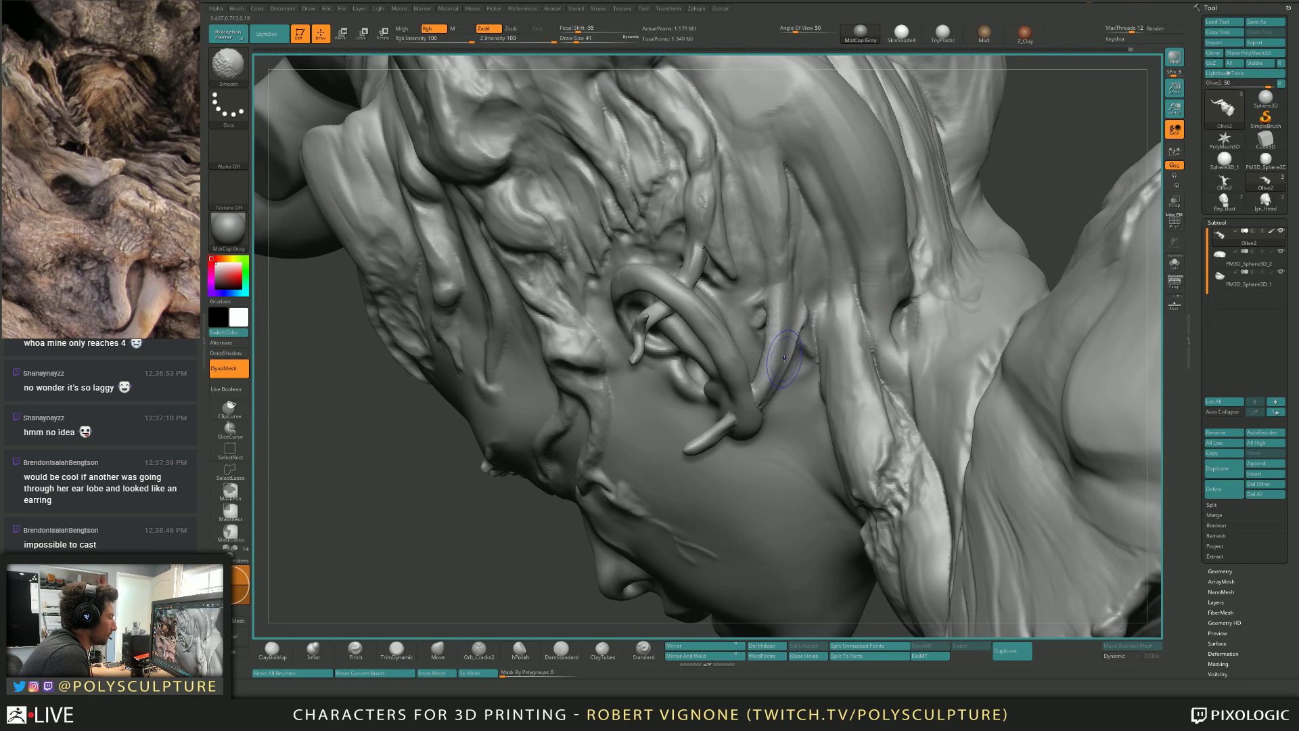
right_click_drag(784, 359, 776, 336)
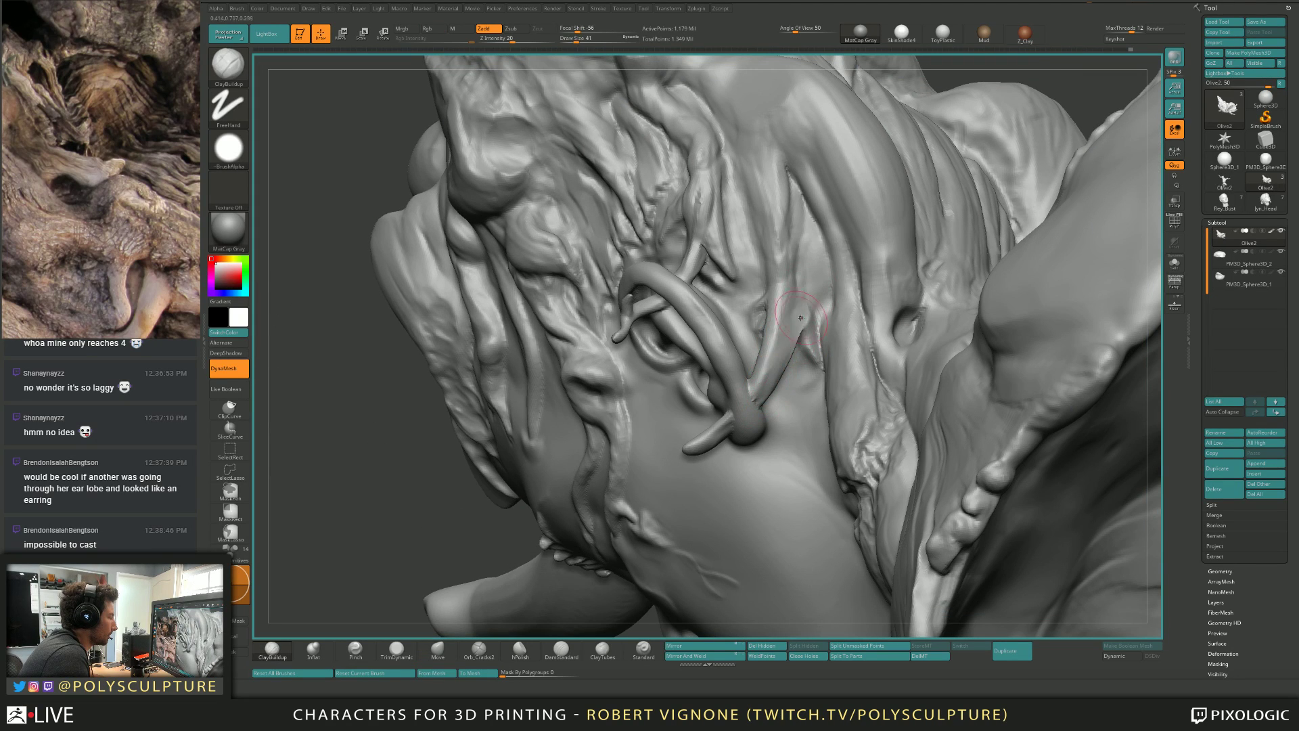
Mask everything except a small spot on the root behind the earlobe, and pull that spot out into a stub with the Move brush.
key("ctrl")
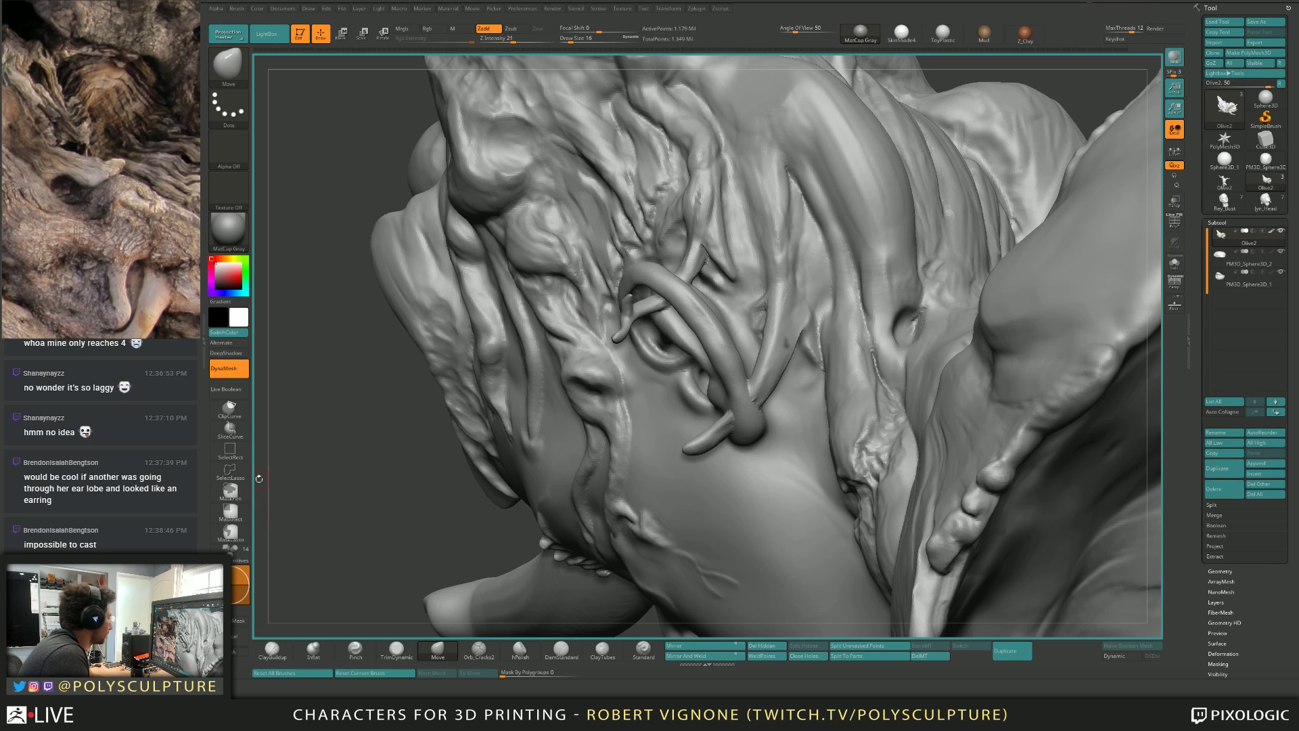
left_click(230, 490, "ctrl")
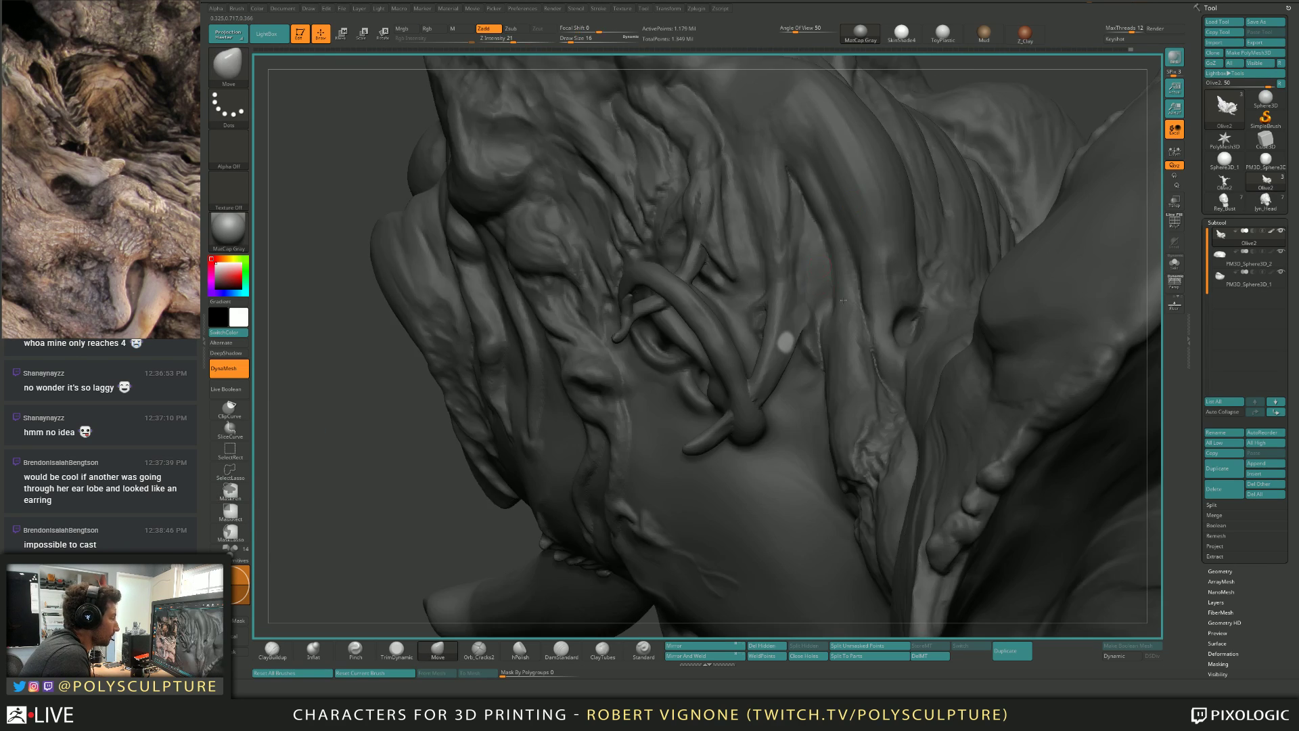
right_click_drag(941, 83, 822, 360)
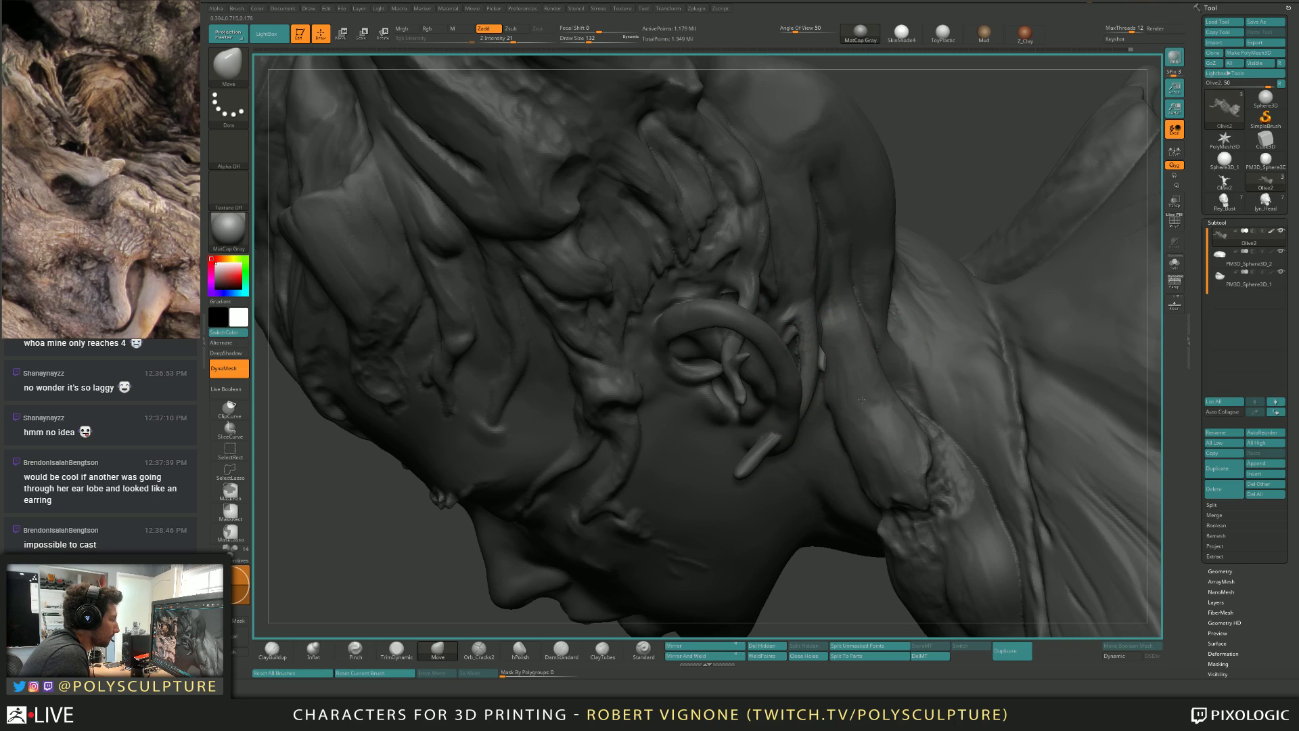
key("s")
left_click_drag(847, 364, 839, 363)
right_click_drag(864, 382, 804, 343)
Thicken the stub behind the earlobe with the Inflate brush and clear the mask.
key("i")
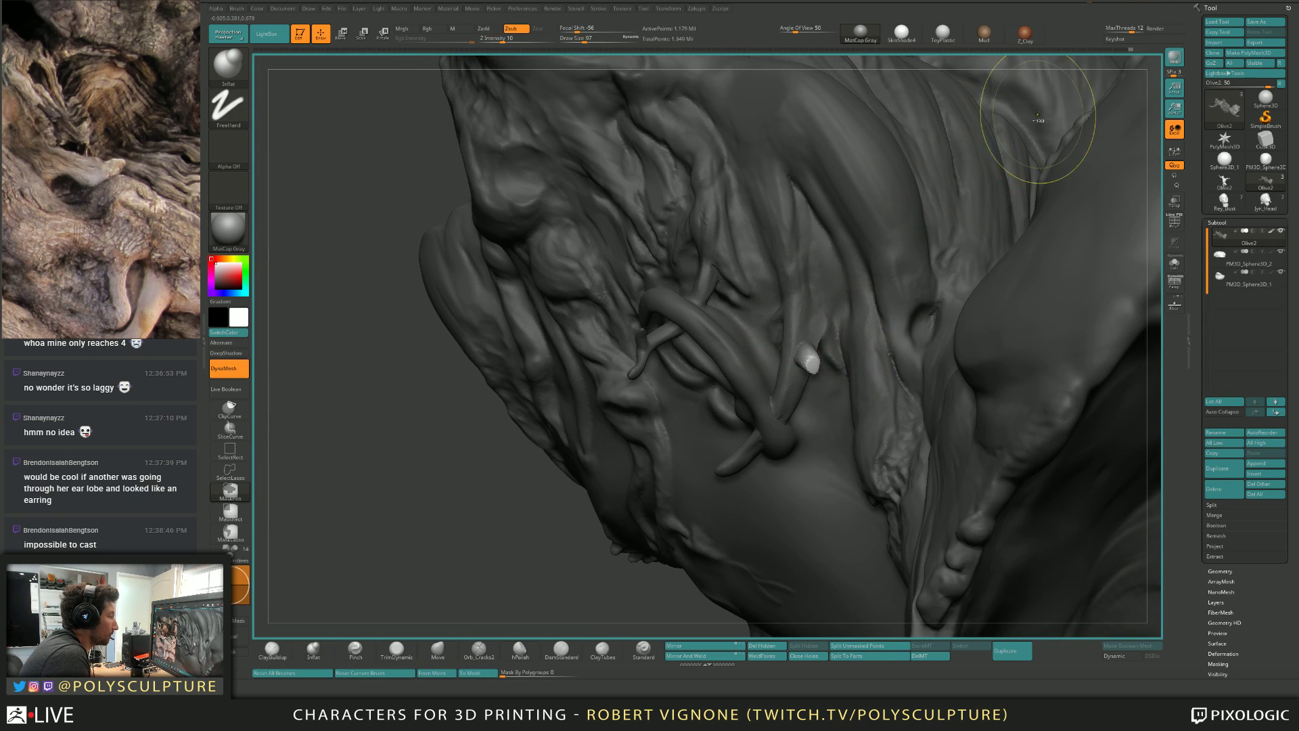
left_click_drag(1053, 64, 1083, 77, "ctrl")
right_click_drag(826, 313, 805, 348, "alt")
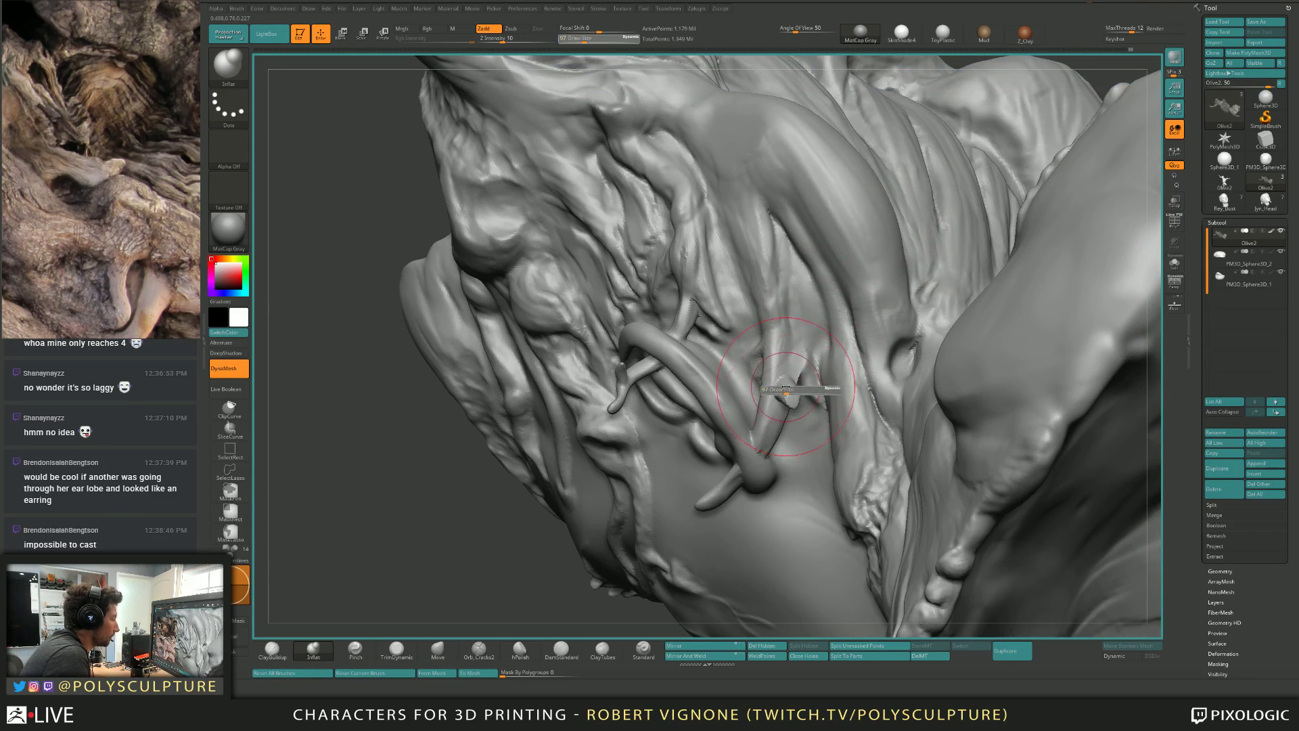
Build up the base of the stub behind the earlobe with ClayBuildup at size 33 and smooth it.
key("1")
key("s")
left_click_drag(788, 341, 781, 367)
key("s")
key("s")
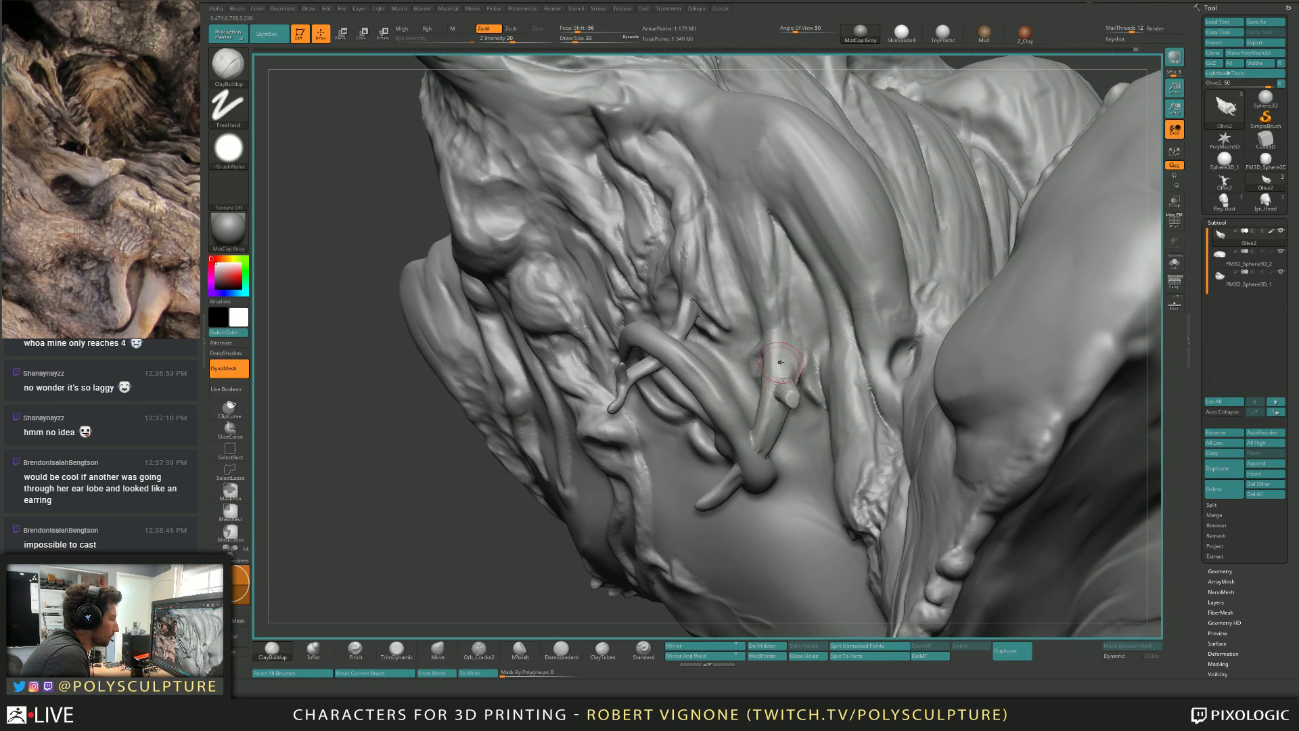
mouse_move(789, 381)
right_mouse_down()
mouse_move(753, 365)
mouse_move(769, 369)
right_mouse_up()
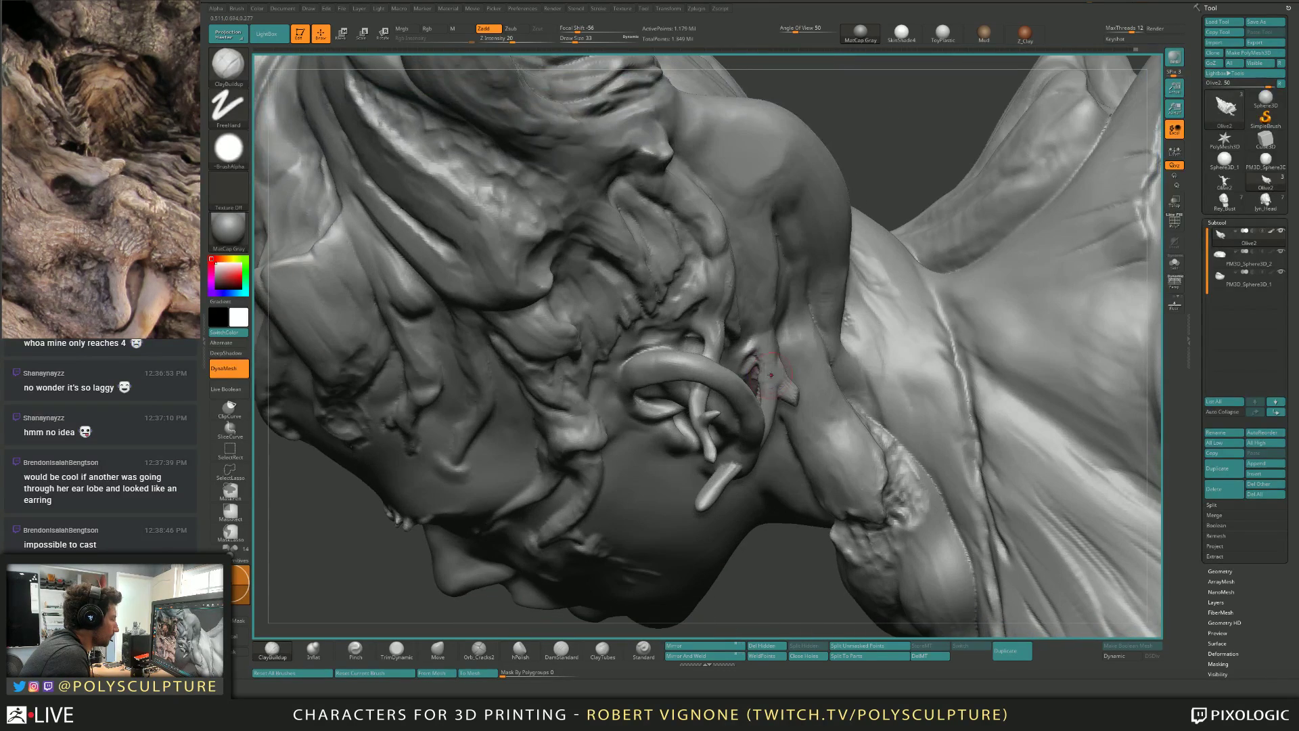
left_click_drag(770, 368, 755, 370, "shift")
Add and smooth fine root strands between the stub and the hair behind the ear with ClayBuildup at size 11.
mouse_move(756, 369)
right_mouse_down()
mouse_move(763, 387)
mouse_move(727, 356)
right_mouse_up()
key("2")
key("bracketleft")
key("1")
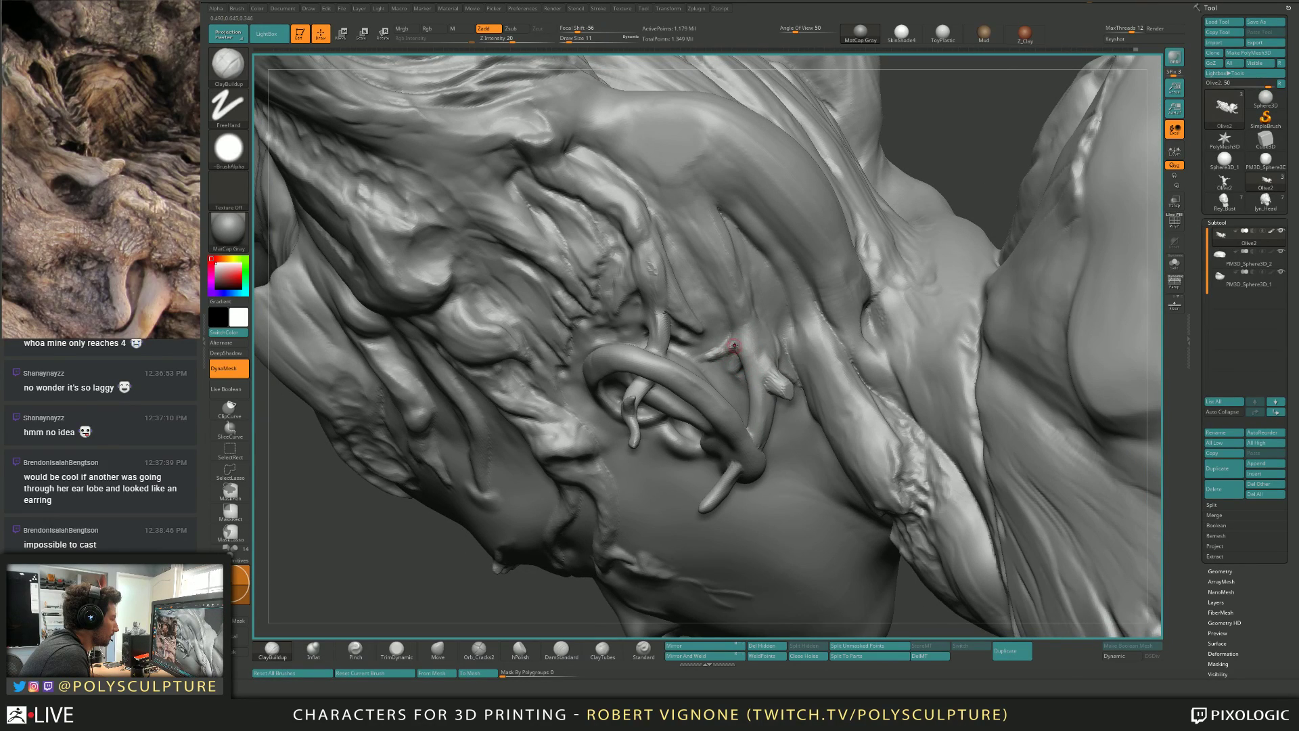
mouse_move(734, 346)
right_mouse_down()
mouse_move(757, 319)
mouse_move(848, 304)
mouse_move(750, 428)
mouse_move(776, 362)
mouse_move(797, 360)
mouse_move(830, 387)
mouse_move(815, 377)
mouse_move(857, 366)
mouse_move(852, 399)
mouse_move(805, 353)
mouse_move(840, 330)
right_mouse_up()
key("shift")
key("s")
key("b")
key("c")
key("b")
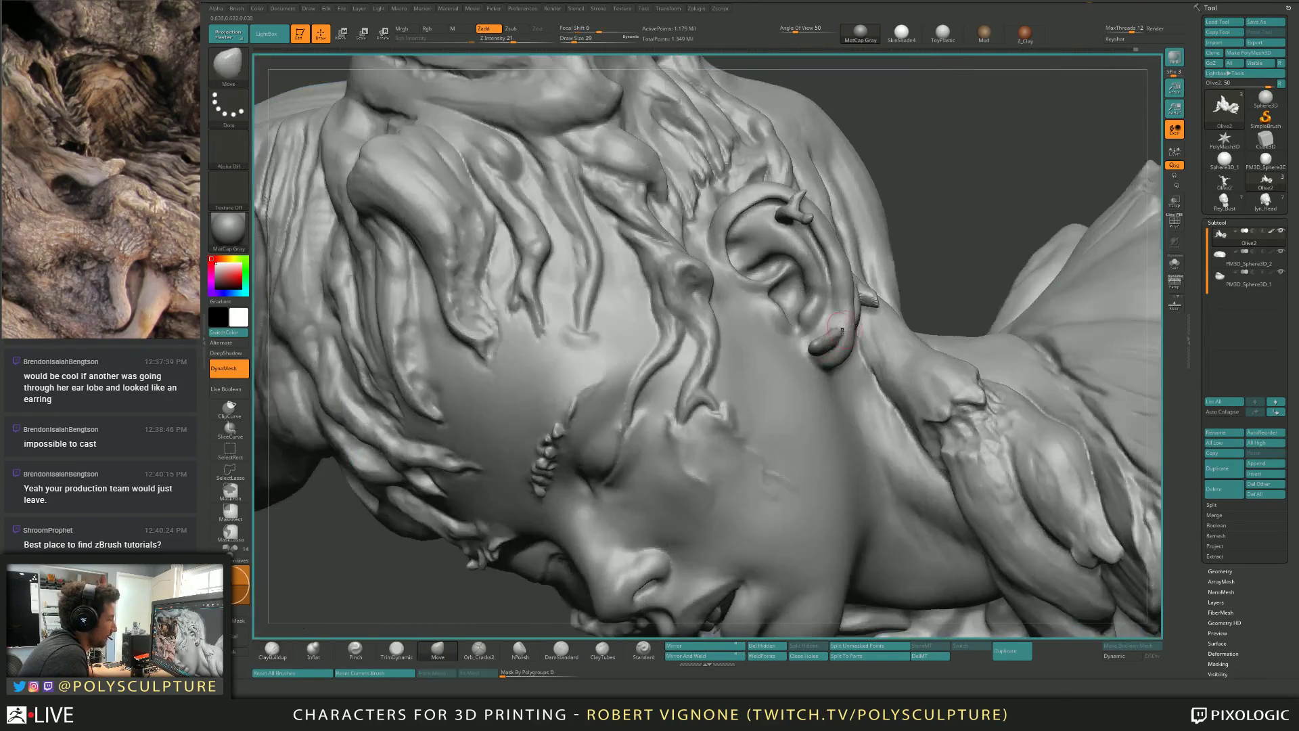
Bend the upper ear twig's forked end with the Move brush at size 71.
key("b")
key("m")
key("v")
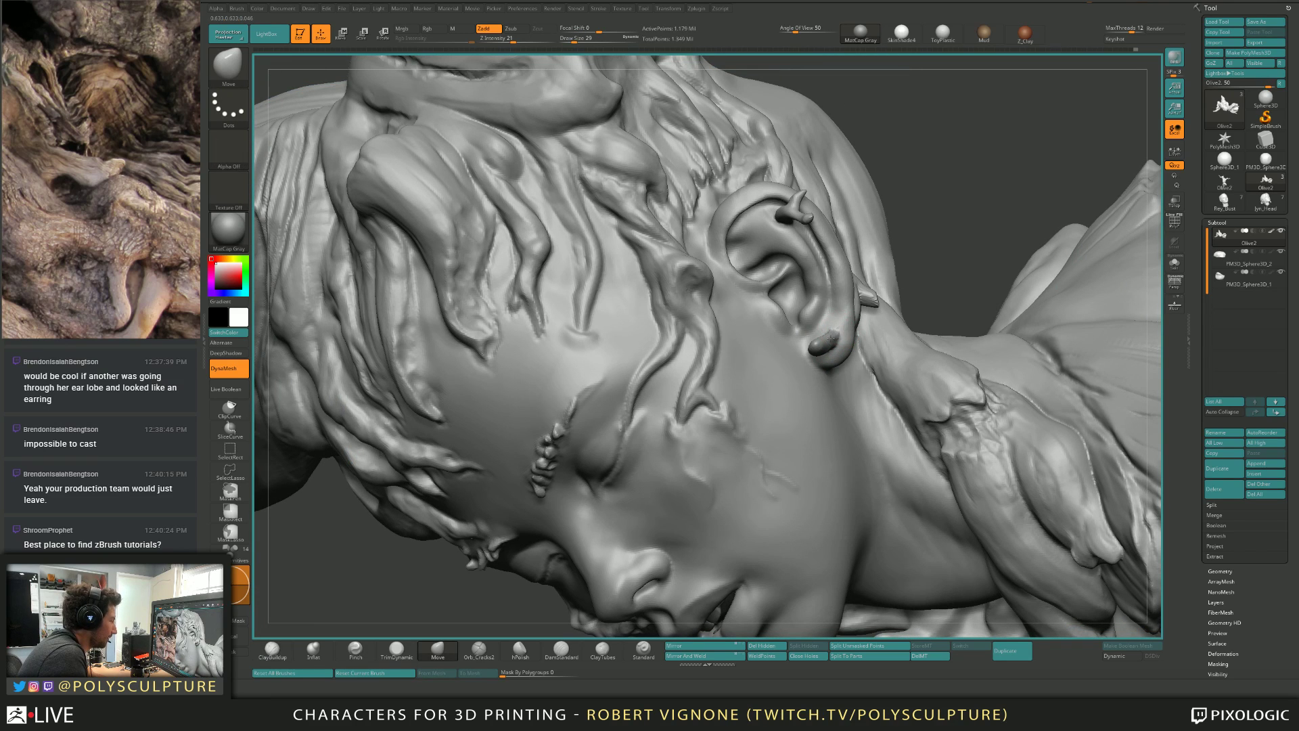
right_click_drag(807, 345, 826, 304)
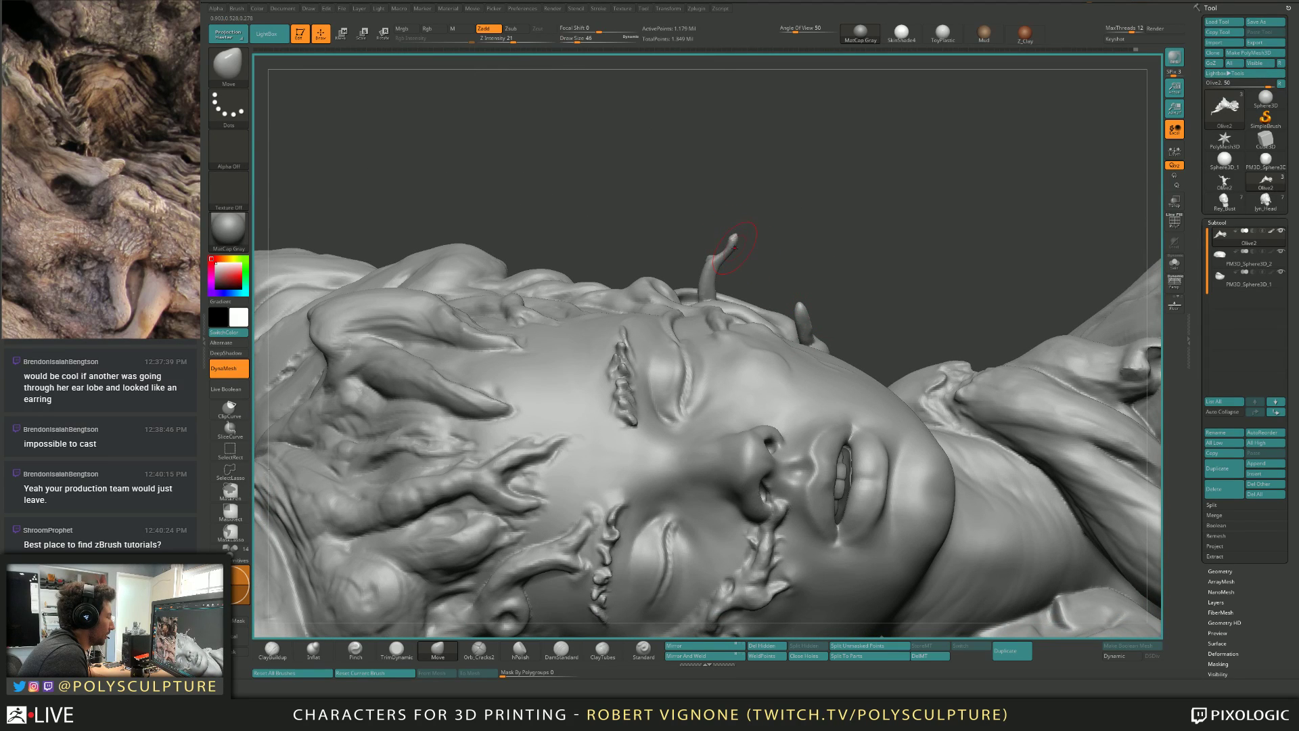
key("s")
left_click_drag(709, 271, 714, 270)
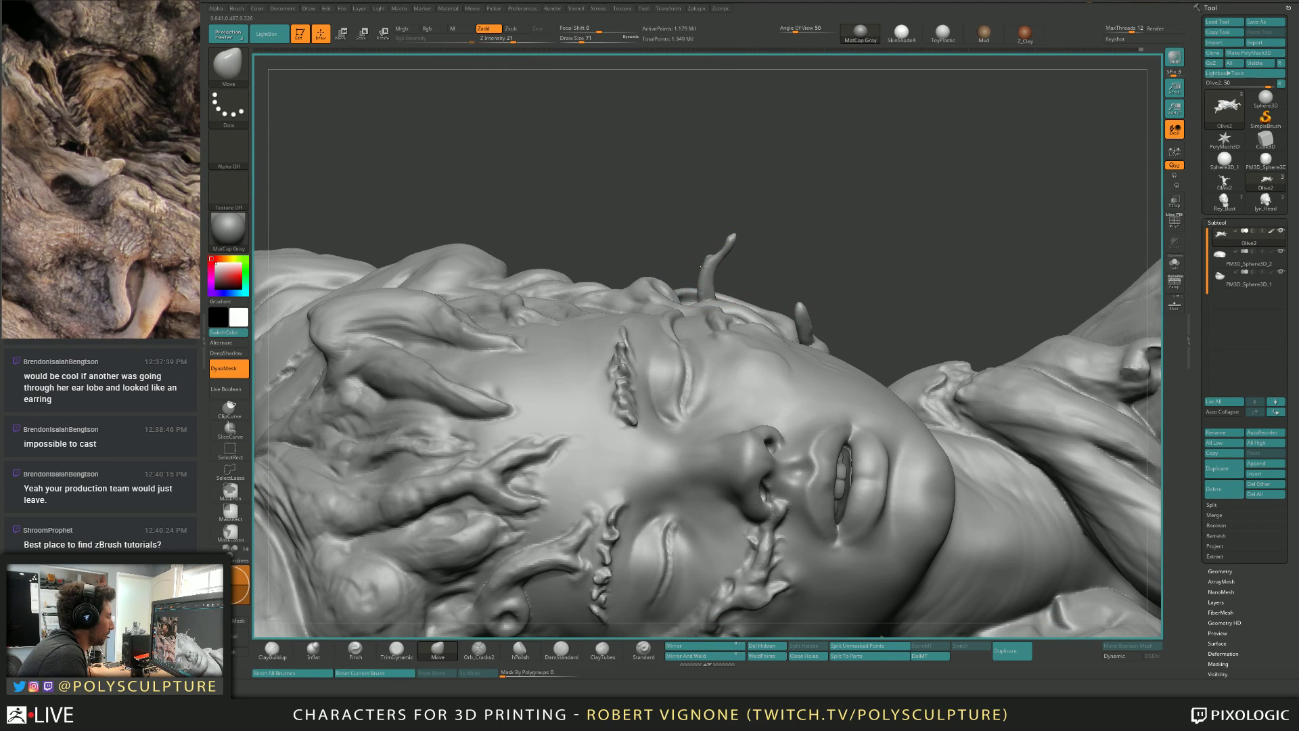
right_click_drag(708, 279, 737, 236)
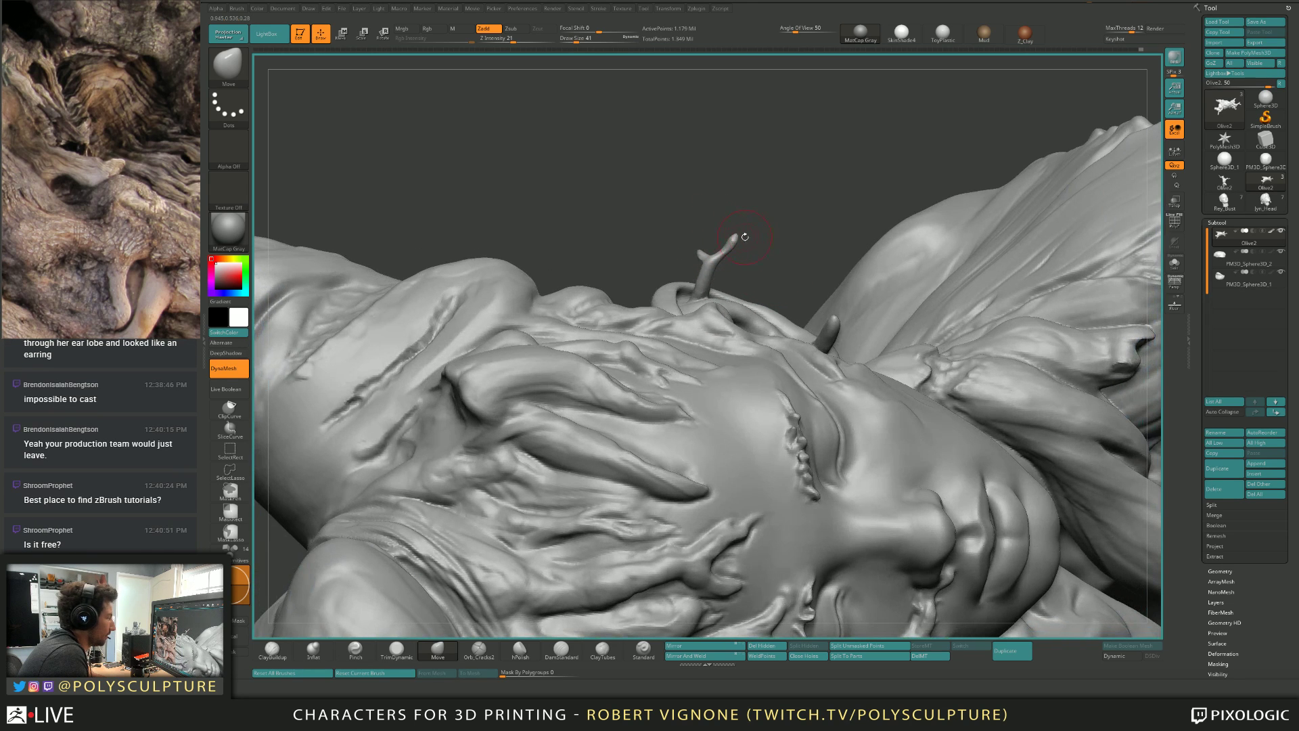
Refine the shape of the upper twig's forked tips using a smaller Move brush.
key("s")
left_click_drag(744, 237, 734, 237)
right_click_drag(742, 214, 724, 250)
key("b")
key("i")
key("n")
key("s")
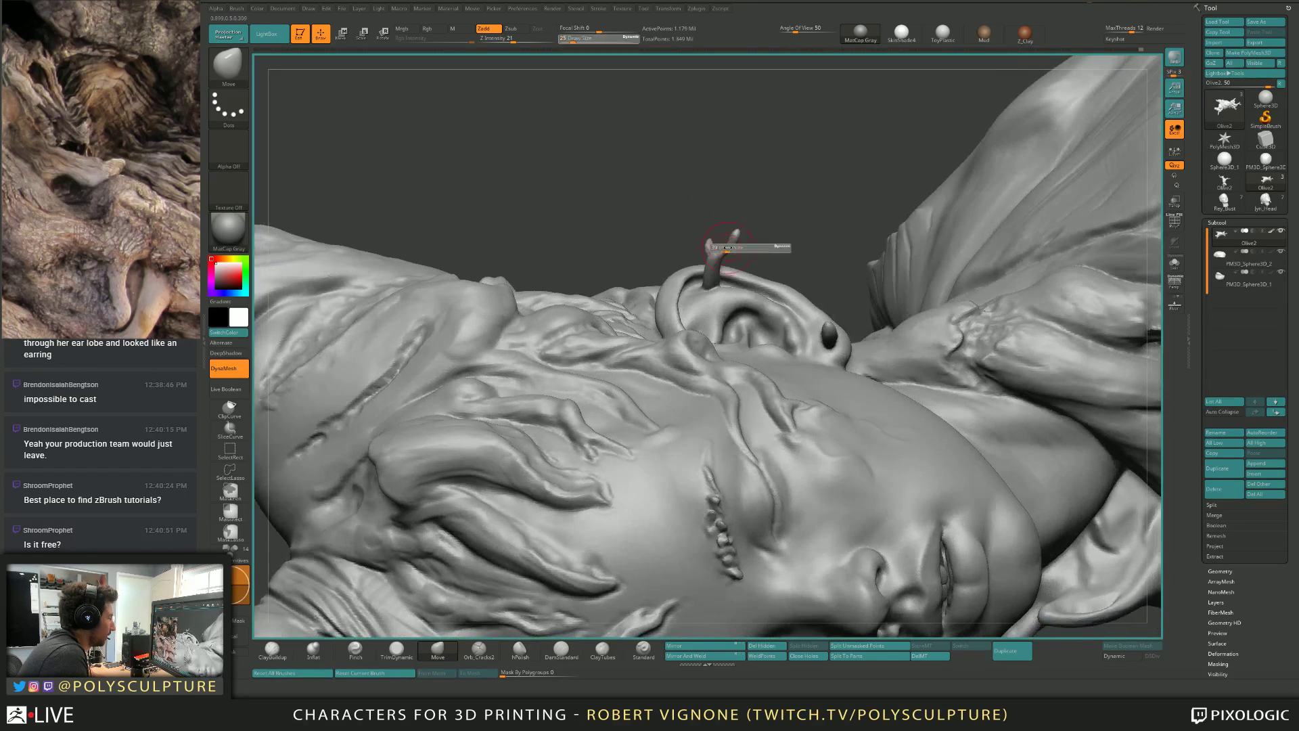
left_click_drag(719, 251, 724, 251)
mouse_move(723, 252)
right_mouse_down()
mouse_move(730, 264)
mouse_move(717, 237)
mouse_move(706, 307)
right_mouse_up()
Flatten the tips of the upper ear twig with TrimDynamic at size 13.
key("b")
key("t")
key("d")
key("s")
left_click_drag(690, 340, 679, 340)
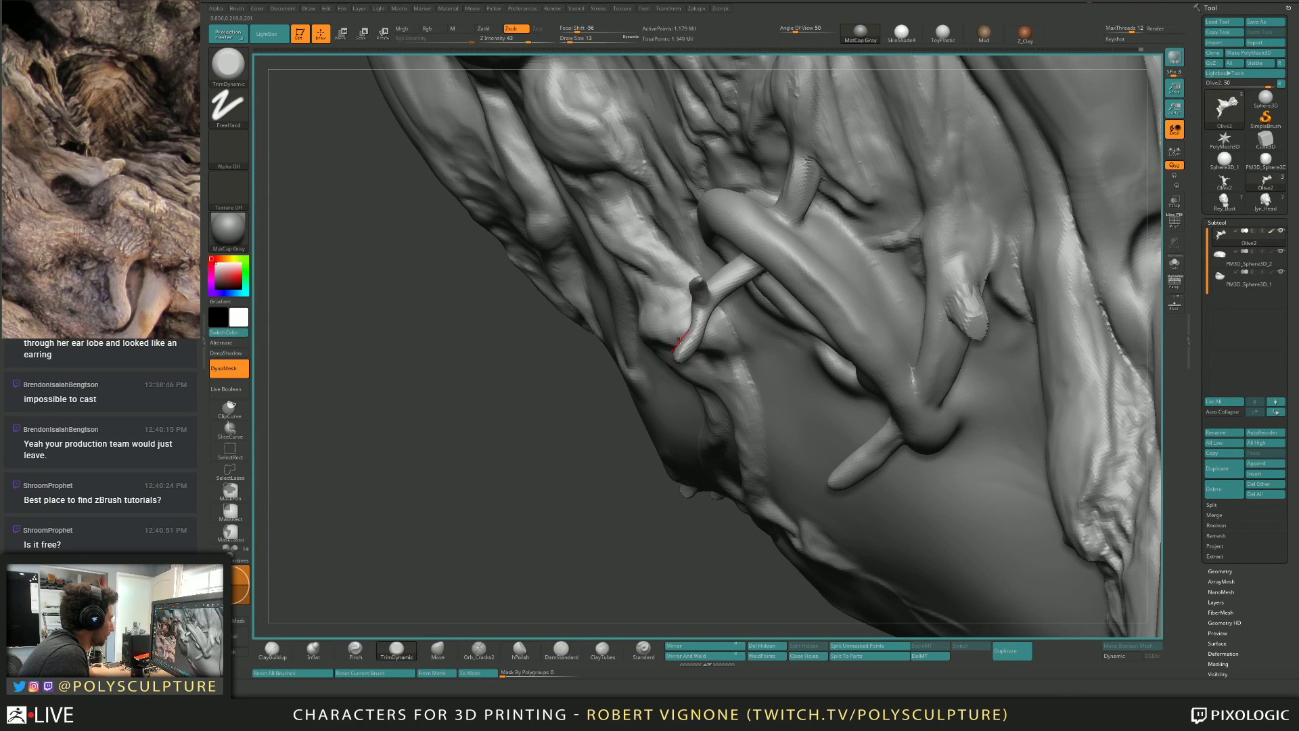
Plane the sides of the twig protruding from the front of the earlobe with TrimDynamic.
mouse_move(679, 356)
right_mouse_down()
mouse_move(714, 348)
mouse_move(784, 383)
right_mouse_up()
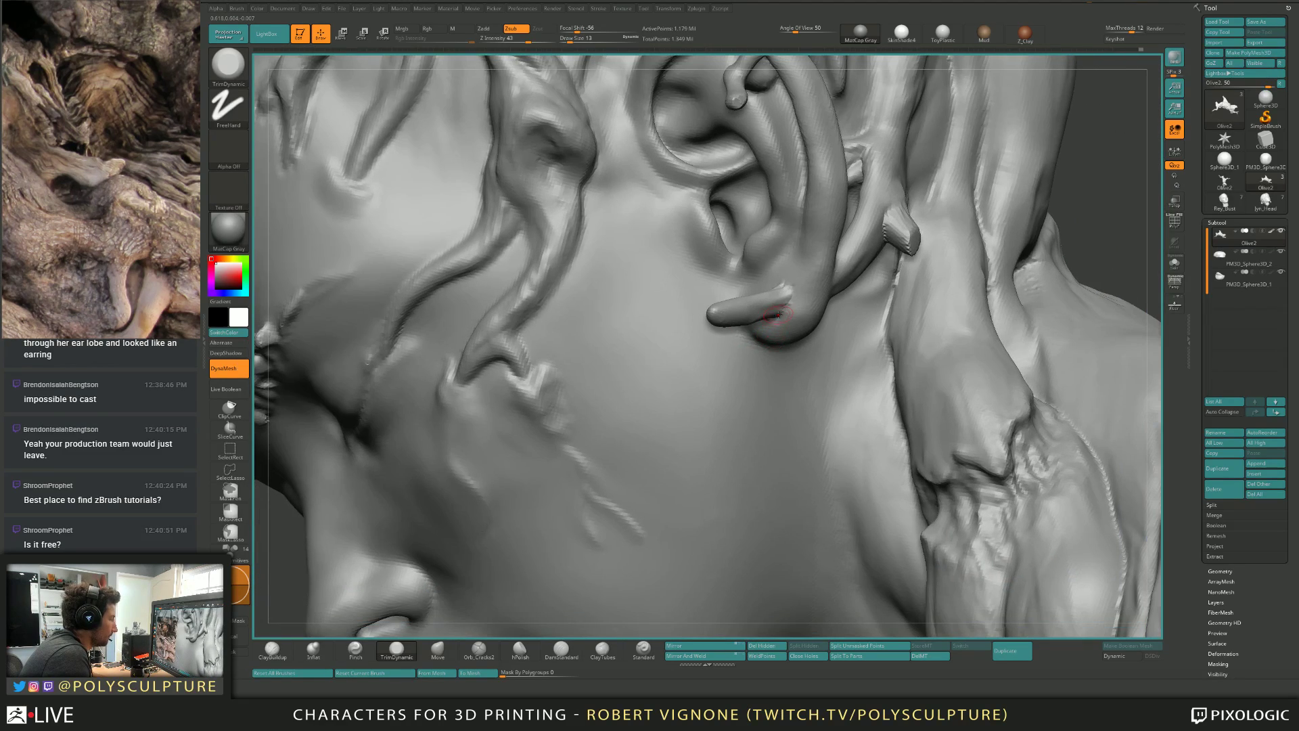
key("bracketright")
right_click_drag(778, 315, 776, 278)
Bend the front end of the earlobe twig into a tapered curve with the Move brush at size 41.
key("b")
key("m")
key("v")
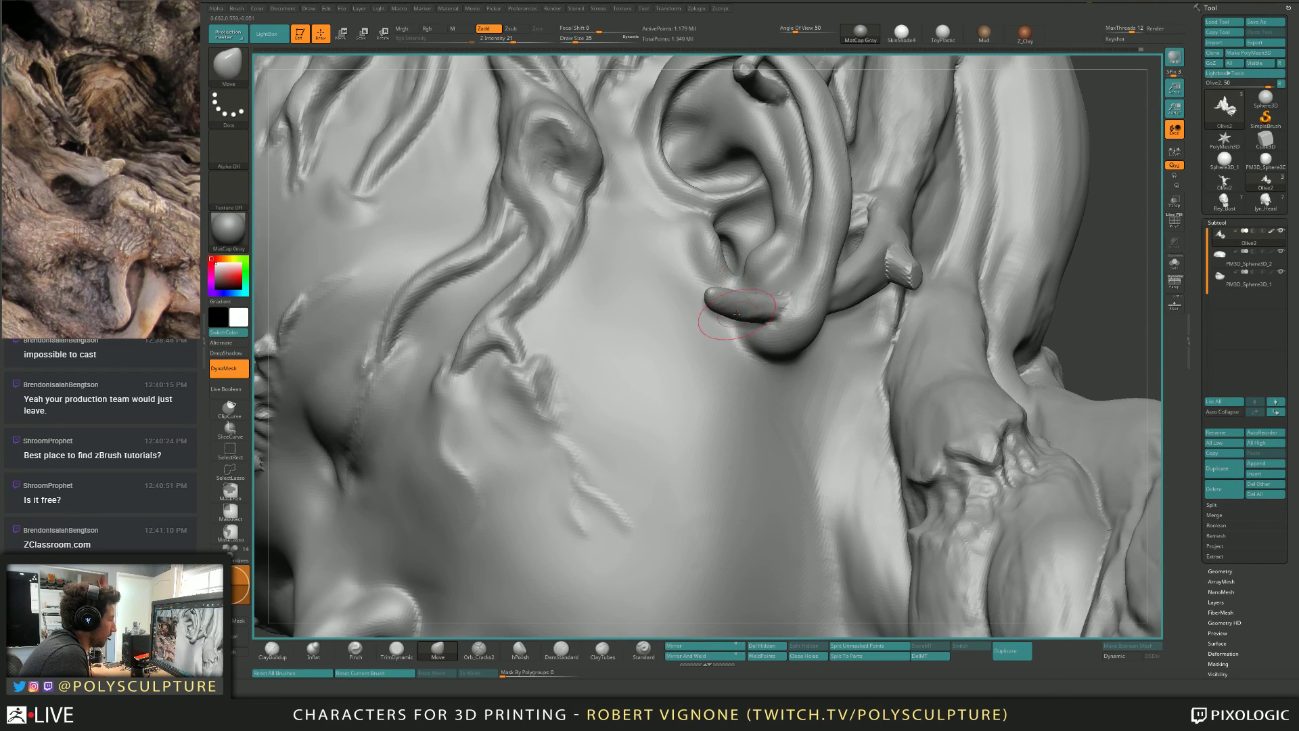
right_click_drag(737, 314, 750, 297)
key("bracketleft")
key("bracketright")
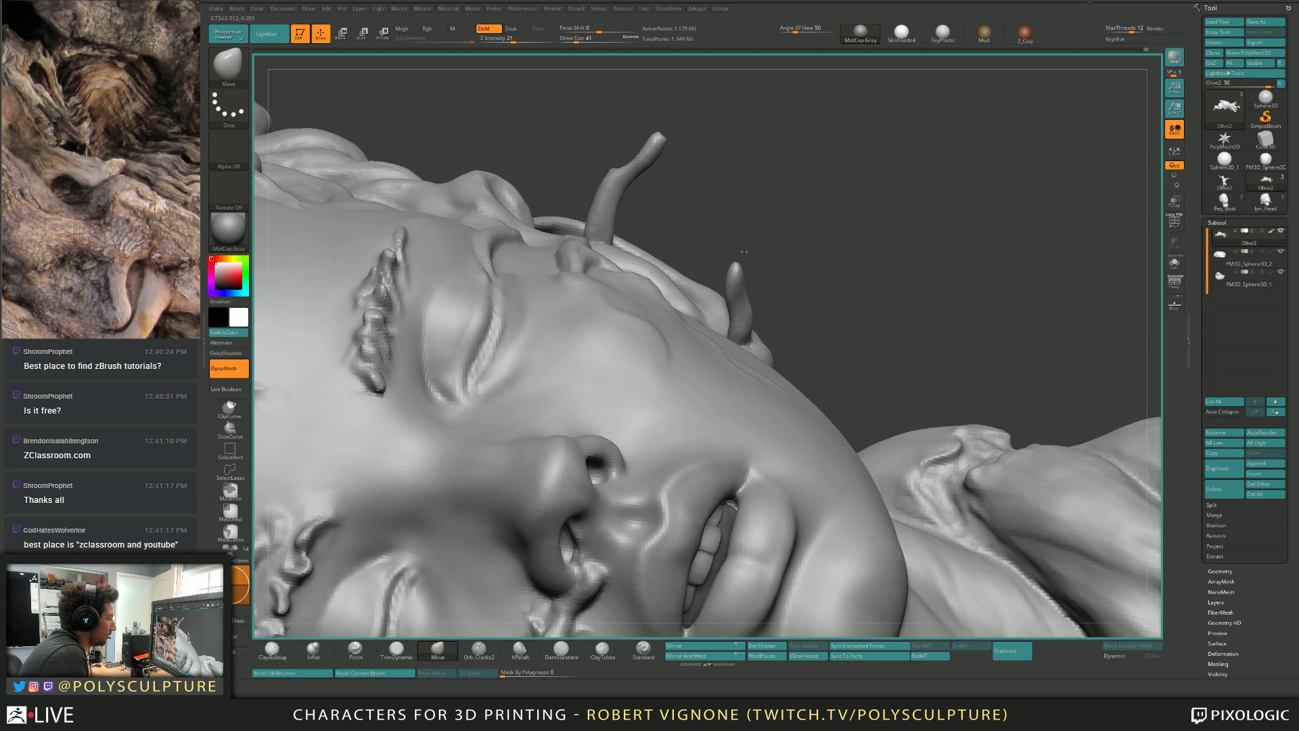
Trim the front tip of the earlobe twig flat with TrimDynamic.
mouse_move(757, 255)
right_mouse_down()
mouse_move(752, 276)
mouse_move(740, 263)
mouse_move(816, 225)
mouse_move(778, 245)
right_mouse_up()
key("b")
key("t")
key("d")
key("bracketright")
Adjust the curve and cut end of the earlobe twig with the Move brush, down to size 18.
key("b")
key("m")
key("v")
key("bracketleft")
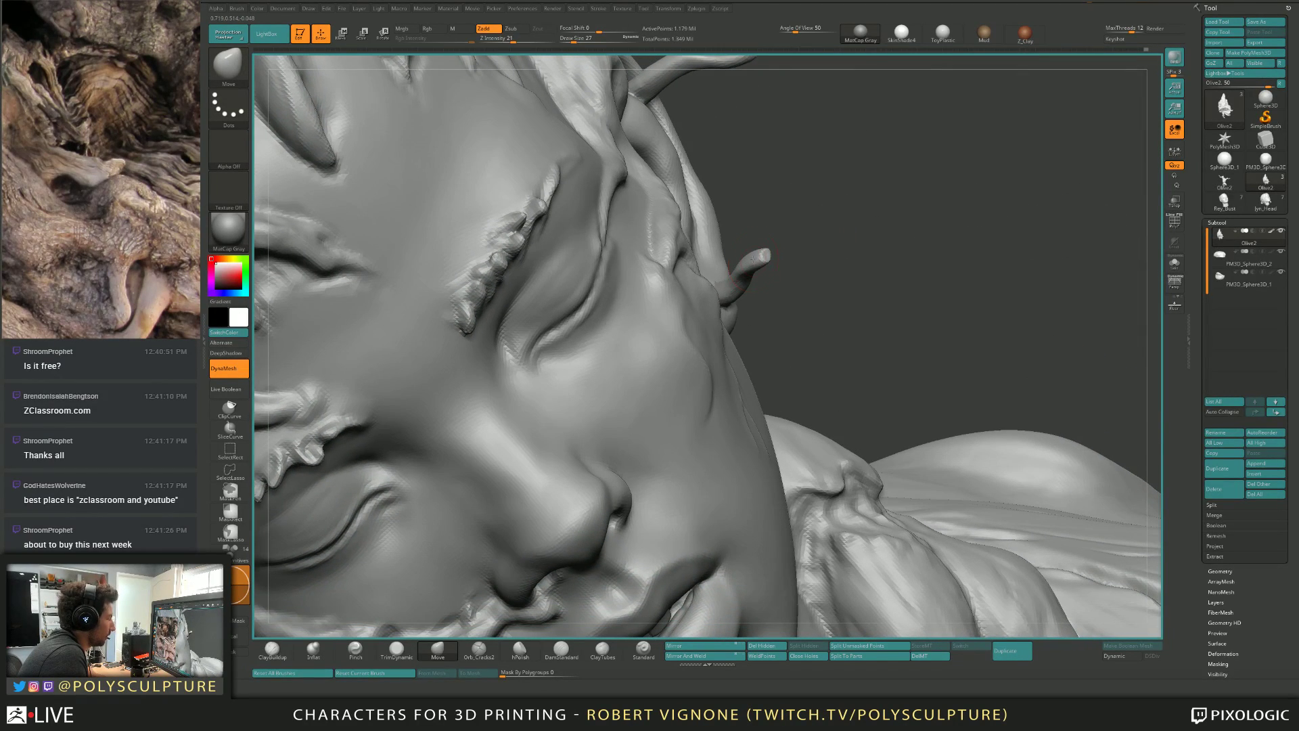
key("bracketleft")
key("bracketleft")
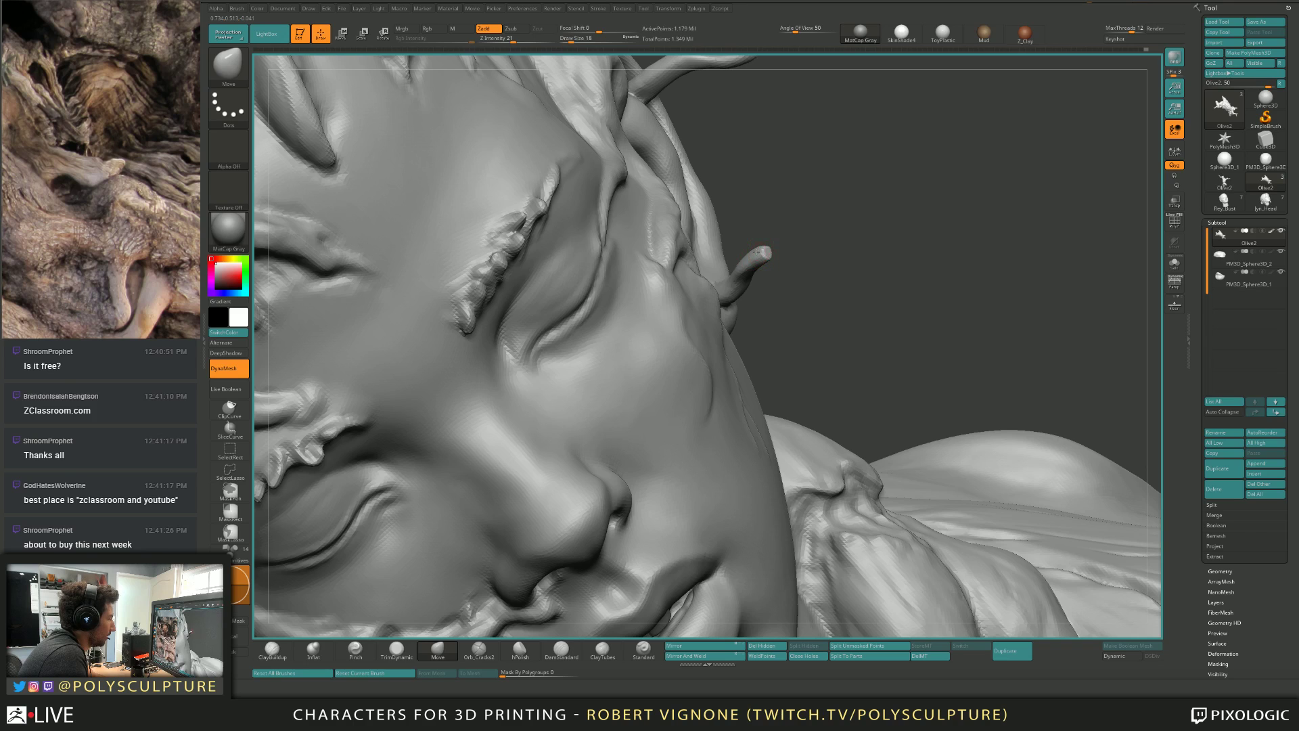
Build up the earlobe around the twig's exit with ClayBuildup at size 18.
mouse_move(758, 251)
right_mouse_down()
mouse_move(824, 280)
mouse_move(810, 276)
right_mouse_up()
key("b")
key("c")
key("b")
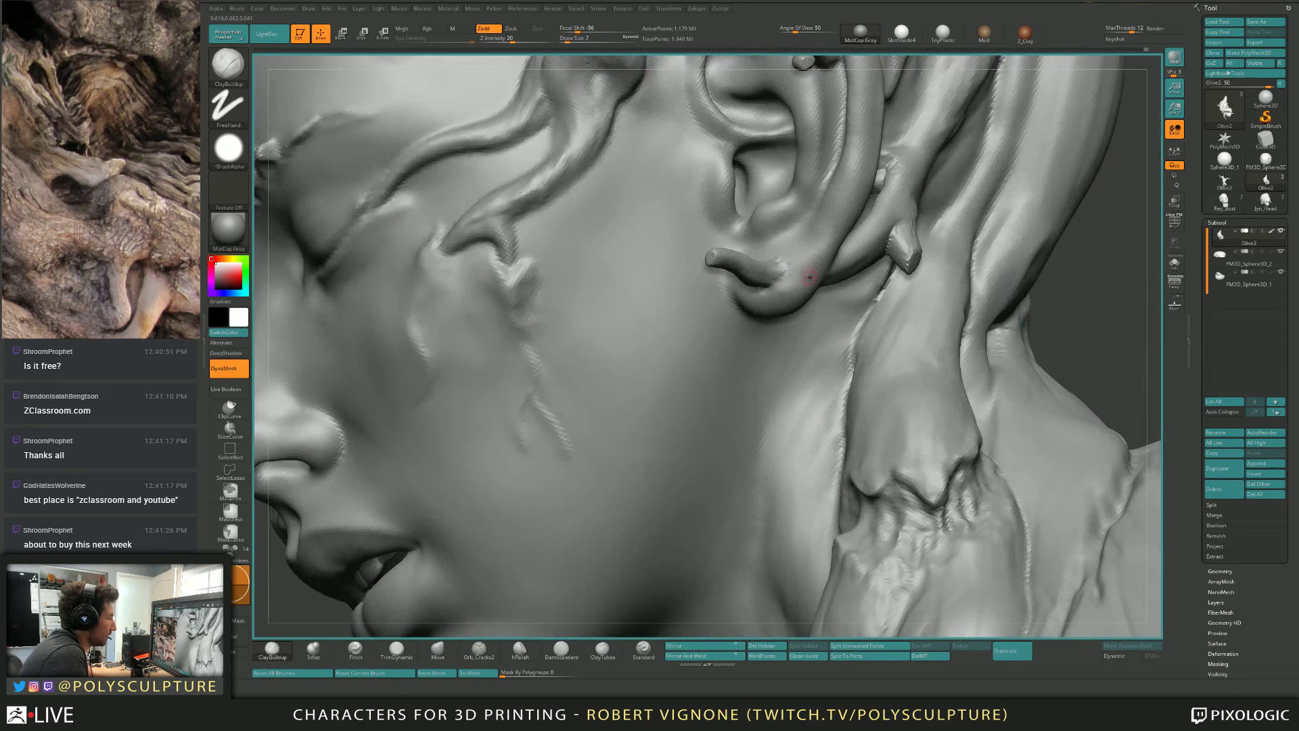
key("s")
left_click_drag(800, 271, 747, 302)
key("s")
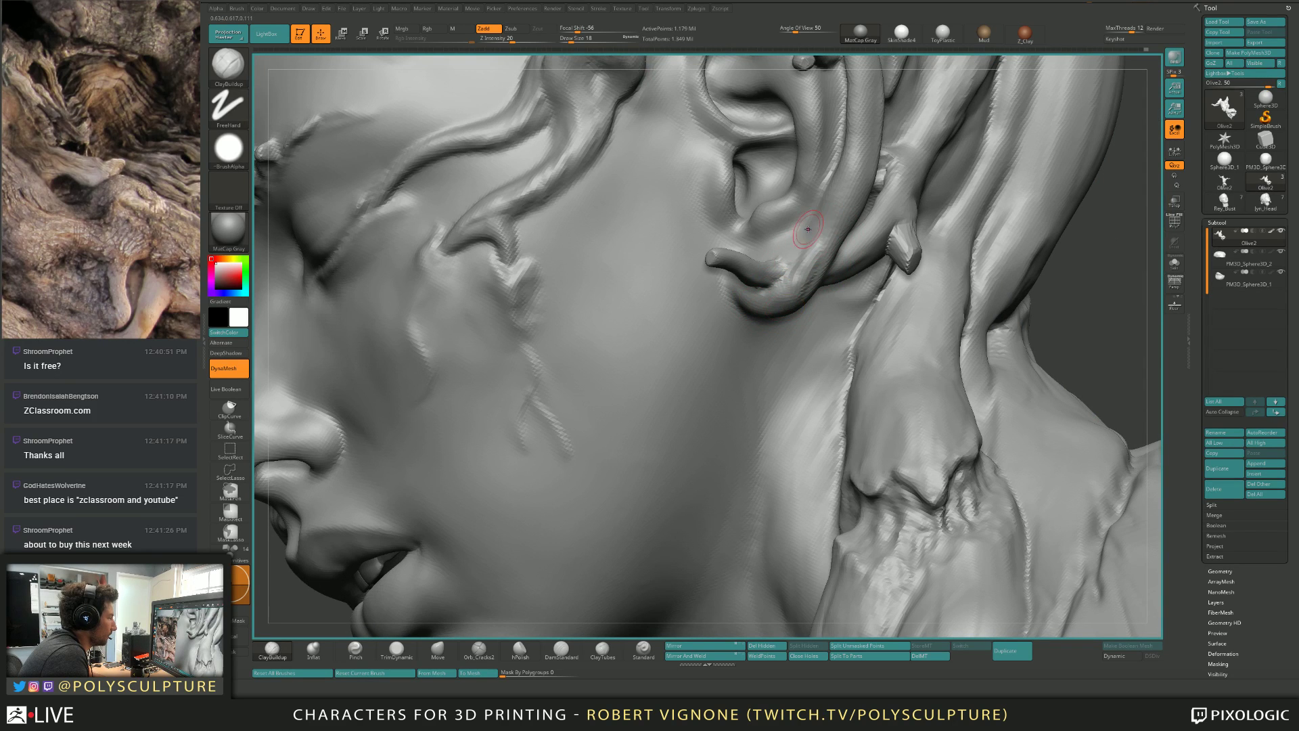
left_click_drag(797, 291, 817, 244)
Add fine buildup around the rim where the twig pierces the earlobe with ClayBuildup at size 8.
right_click_drag(811, 277, 842, 286)
key("s")
left_click_drag(815, 282, 807, 282)
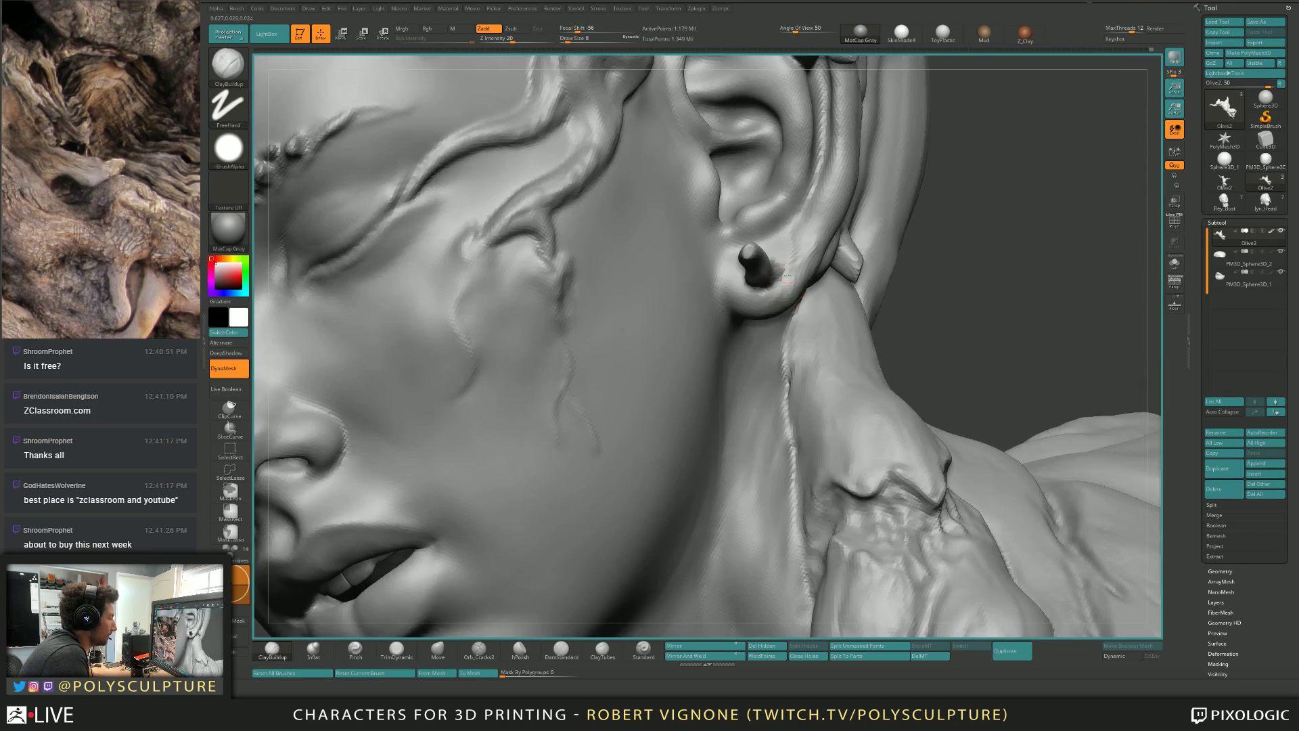
right_click_drag(805, 284, 790, 281)
Carve creases where the twig pierces the earlobe with the Orb_Cracks2 brush, and set the brush size to 16.
left_click(479, 649)
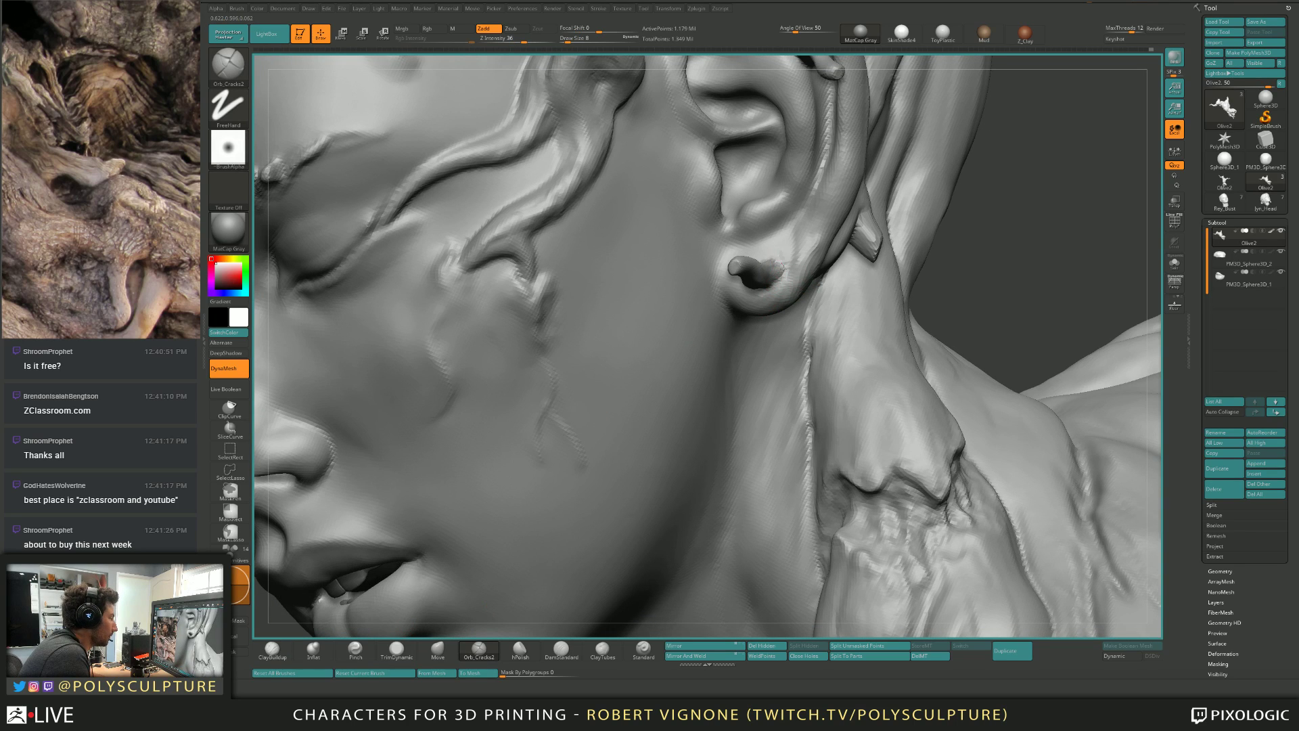
key("s")
left_click_drag(781, 280, 778, 281)
key("s")
mouse_move(769, 290)
right_mouse_down()
mouse_move(798, 288)
mouse_move(744, 282)
mouse_move(748, 296)
mouse_move(757, 258)
mouse_move(771, 255)
mouse_move(754, 273)
mouse_move(823, 245)
mouse_move(856, 253)
mouse_move(763, 349)
mouse_move(769, 314)
mouse_move(790, 340)
mouse_move(834, 258)
mouse_move(850, 303)
mouse_move(905, 332)
mouse_move(882, 339)
mouse_move(853, 301)
mouse_move(941, 313)
right_mouse_up()
key("bracketleft")
key("bracketright")
key("bracketright")
type("s16")
key("Return")
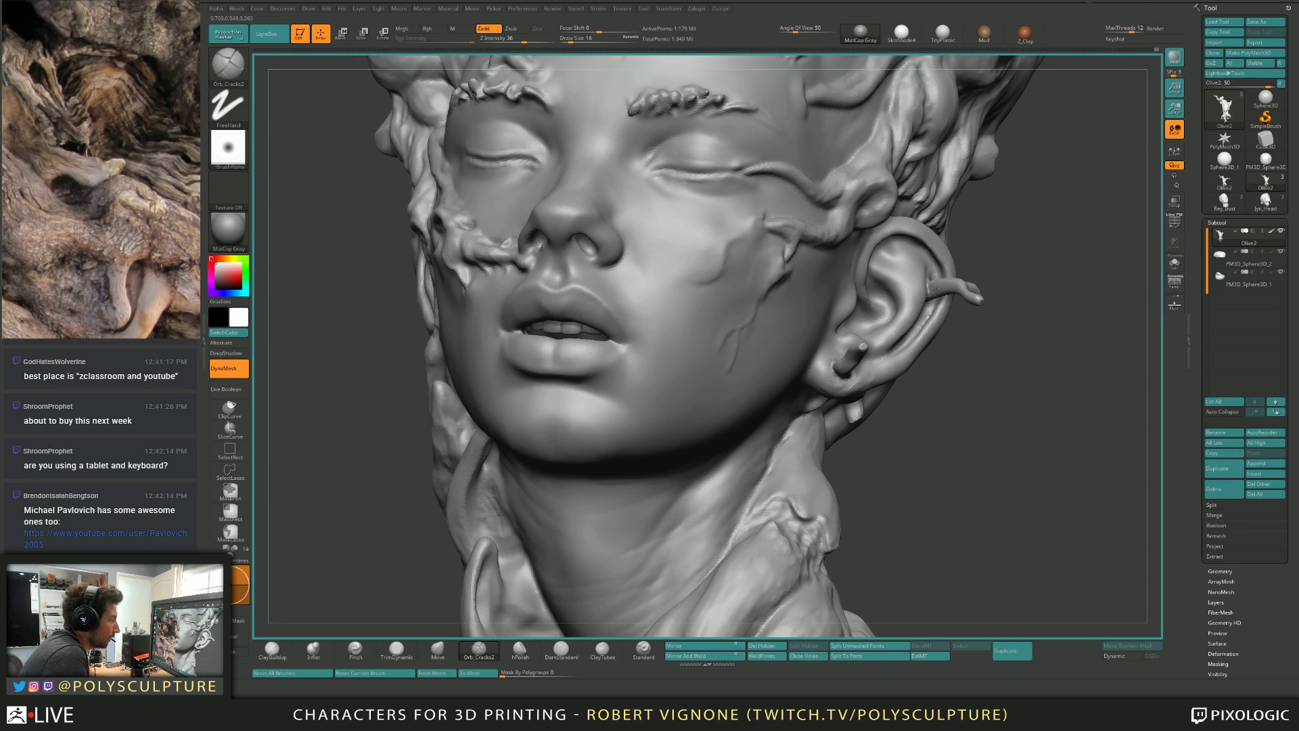
Inspect the ear twigs against the whole head with the polyframe display switched on and back off.
mouse_move(936, 274)
right_mouse_down()
mouse_move(873, 236)
mouse_move(873, 196)
right_mouse_up()
key("bracketleft")
key("bracketleft")
key("shift+f")
mouse_move(832, 271)
right_mouse_down()
mouse_move(879, 288)
mouse_move(873, 265)
mouse_move(933, 267)
mouse_move(872, 261)
mouse_move(866, 338)
mouse_move(892, 210)
mouse_move(845, 328)
mouse_move(852, 257)
right_mouse_up()
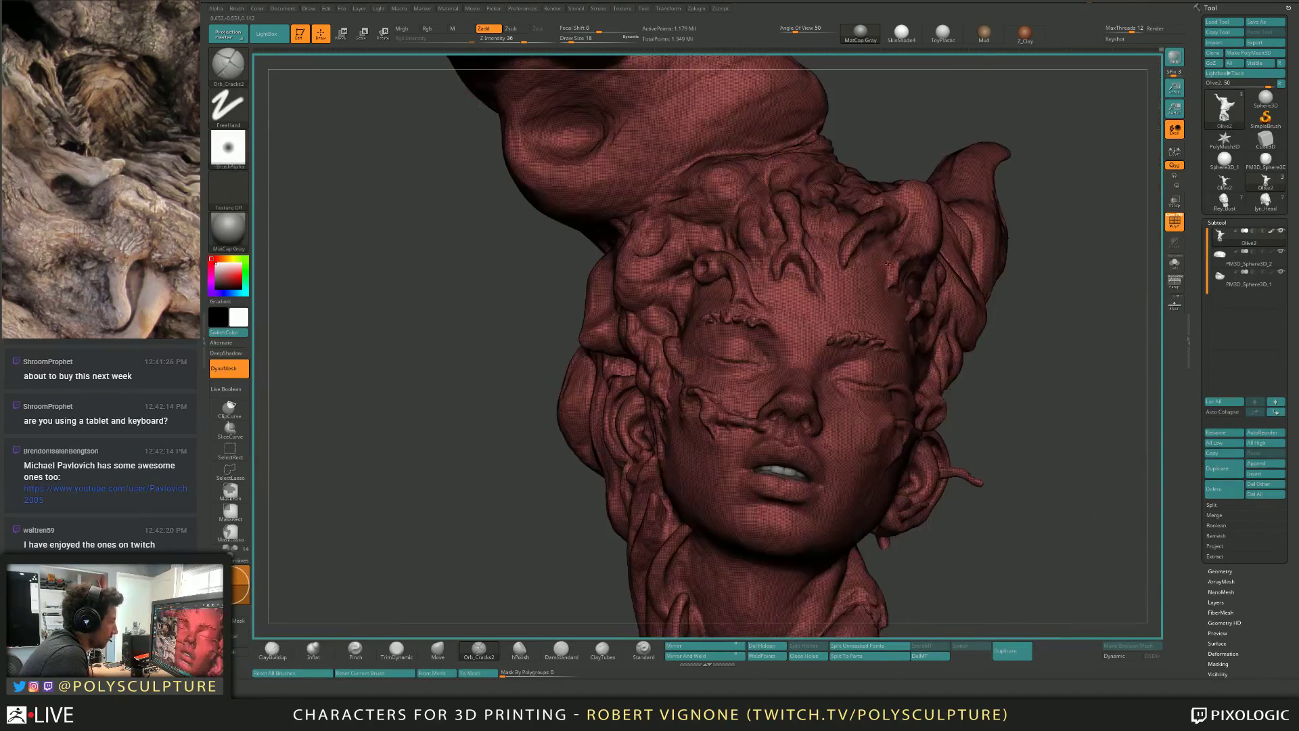
mouse_move(960, 267)
right_mouse_down()
mouse_move(901, 274)
mouse_move(824, 226)
mouse_move(864, 260)
right_mouse_up()
key("shift+f")
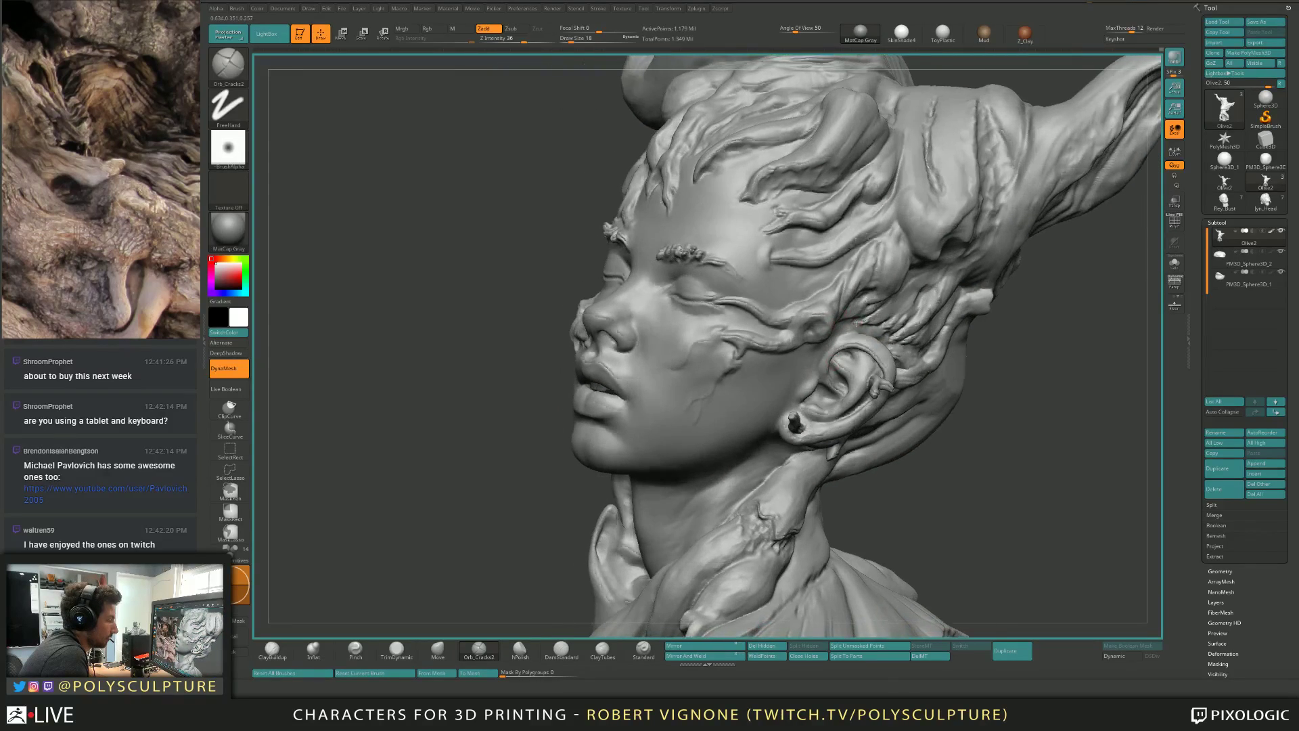
Carve creases into the knotted strand at the temple in front of the ear with Orb_Cracks2 at size 29.
mouse_move(829, 321)
right_mouse_down("alt")
mouse_move(858, 278)
mouse_move(837, 289)
mouse_move(860, 285)
mouse_move(832, 281)
right_mouse_up("alt")
key("bracketright")
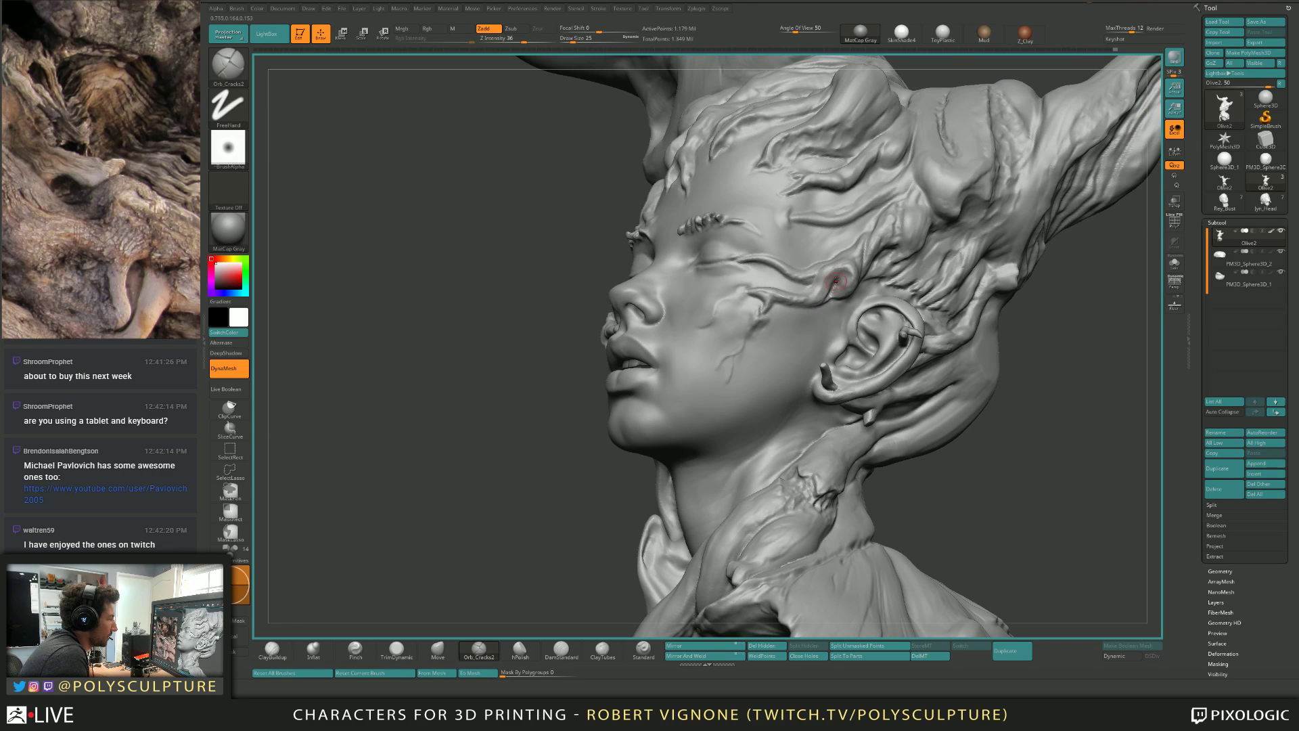
key("bracketright")
right_click_drag(835, 280, 836, 281)
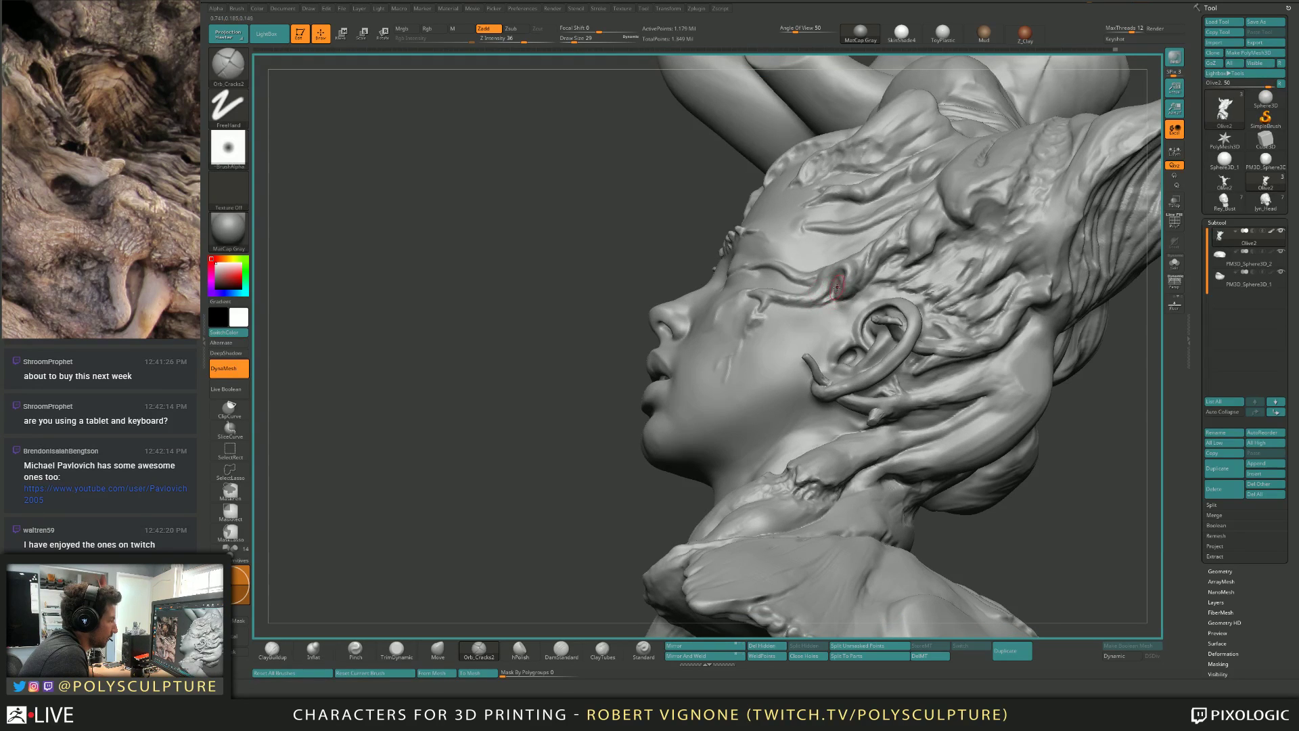
key("bracketleft")
right_click_drag(843, 281, 799, 299)
key("bracketright")
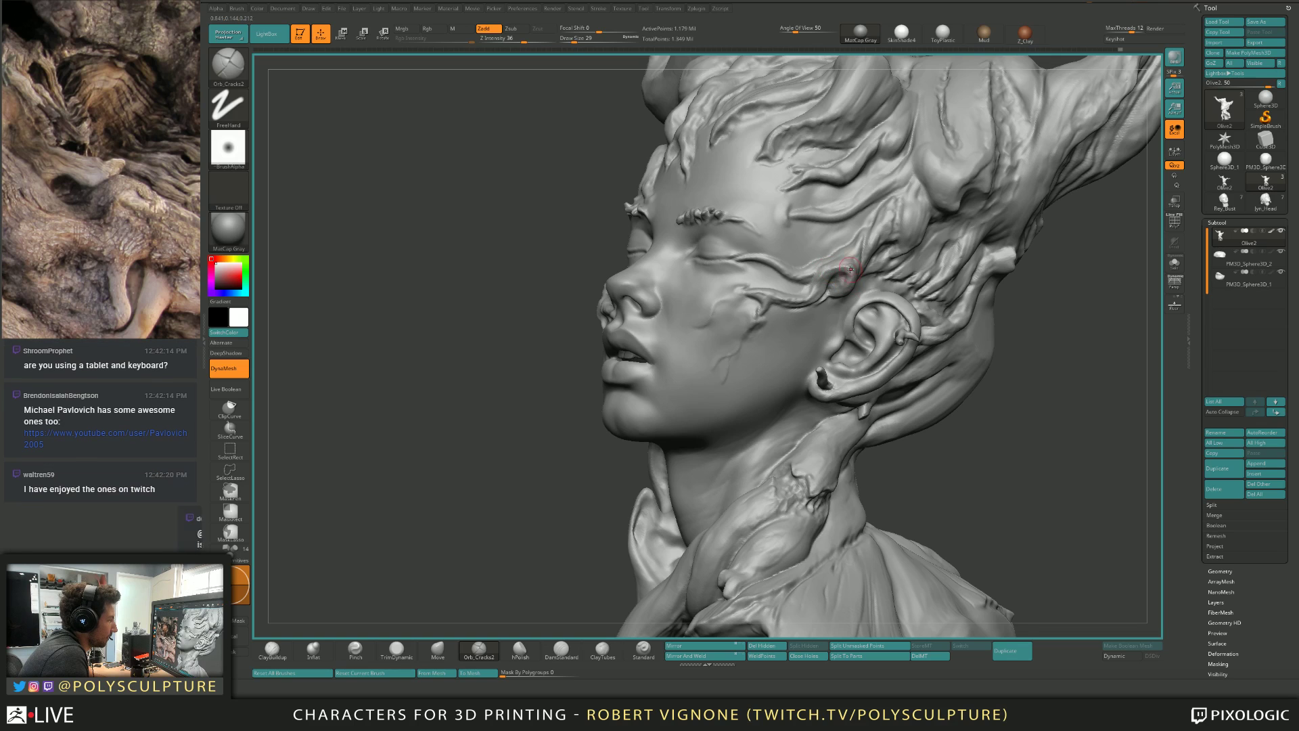
Deepen the grooves between the hair strands above the temple knot with the Orb_Cracks2 brush at size 31.
mouse_move(841, 263)
right_mouse_down()
mouse_move(838, 275)
mouse_move(862, 271)
mouse_move(820, 304)
mouse_move(816, 278)
right_mouse_up()
key("bracketleft")
key("bracketright")
key("bracketright")
key("bracketleft")
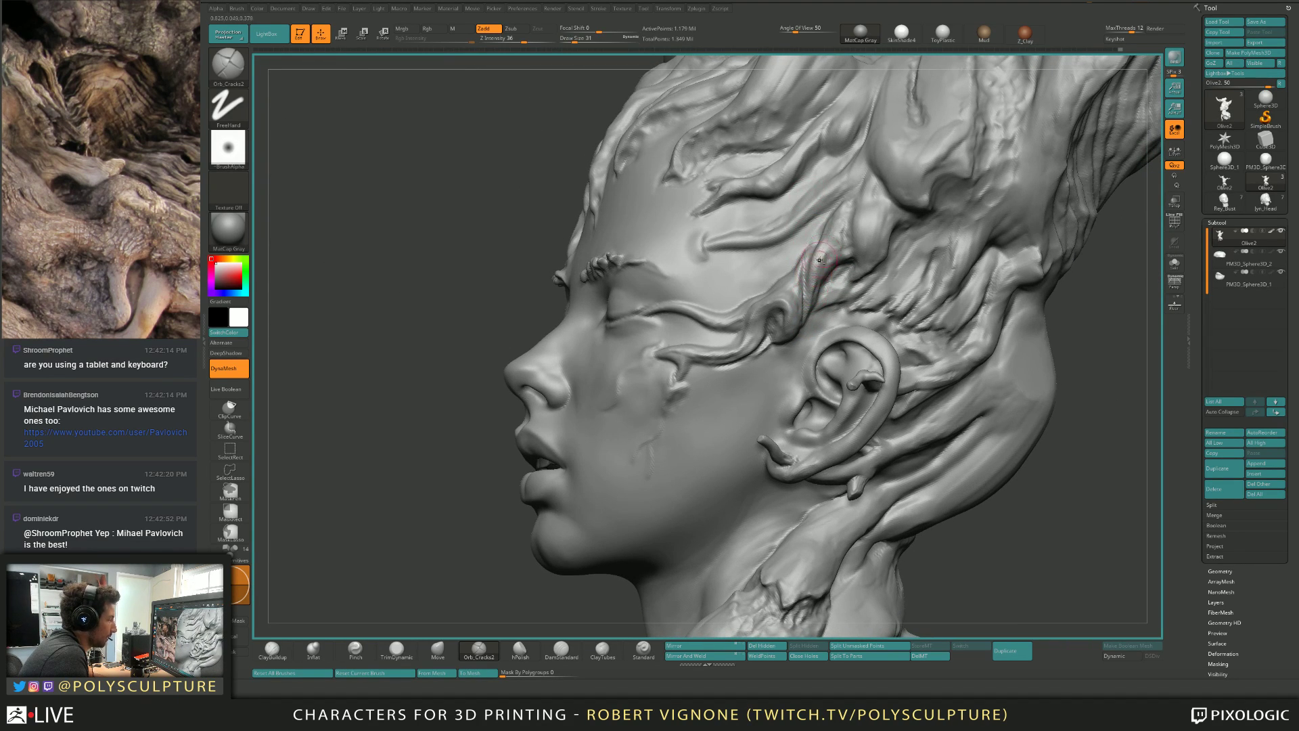
Carve finer cracks into the hair strands above the ear with Orb_Cracks2 at sizes 13 and 18.
right_click_drag(826, 242, 809, 219)
key("bracketleft")
key("bracketleft")
key("s")
left_click_drag(840, 198, 838, 195)
key("s")
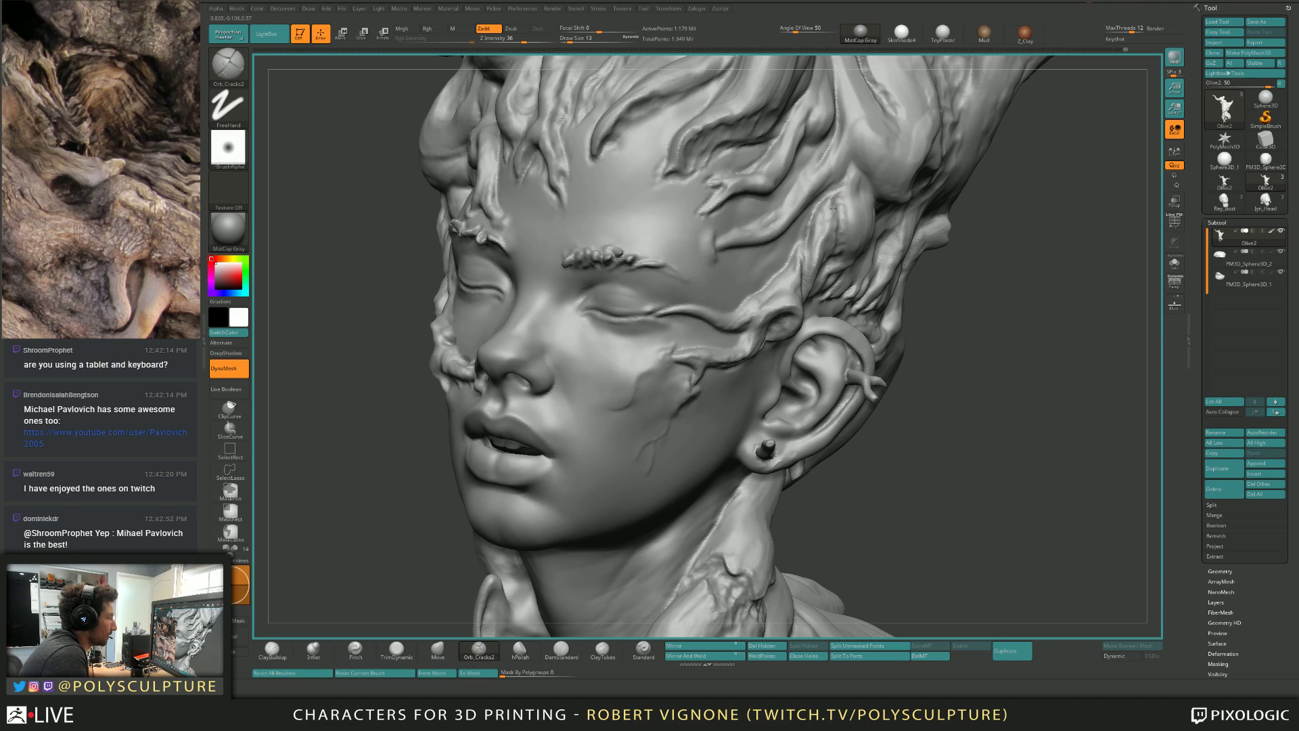
mouse_move(834, 208)
right_mouse_down()
mouse_move(821, 252)
mouse_move(837, 264)
right_mouse_up()
key("bracketright")
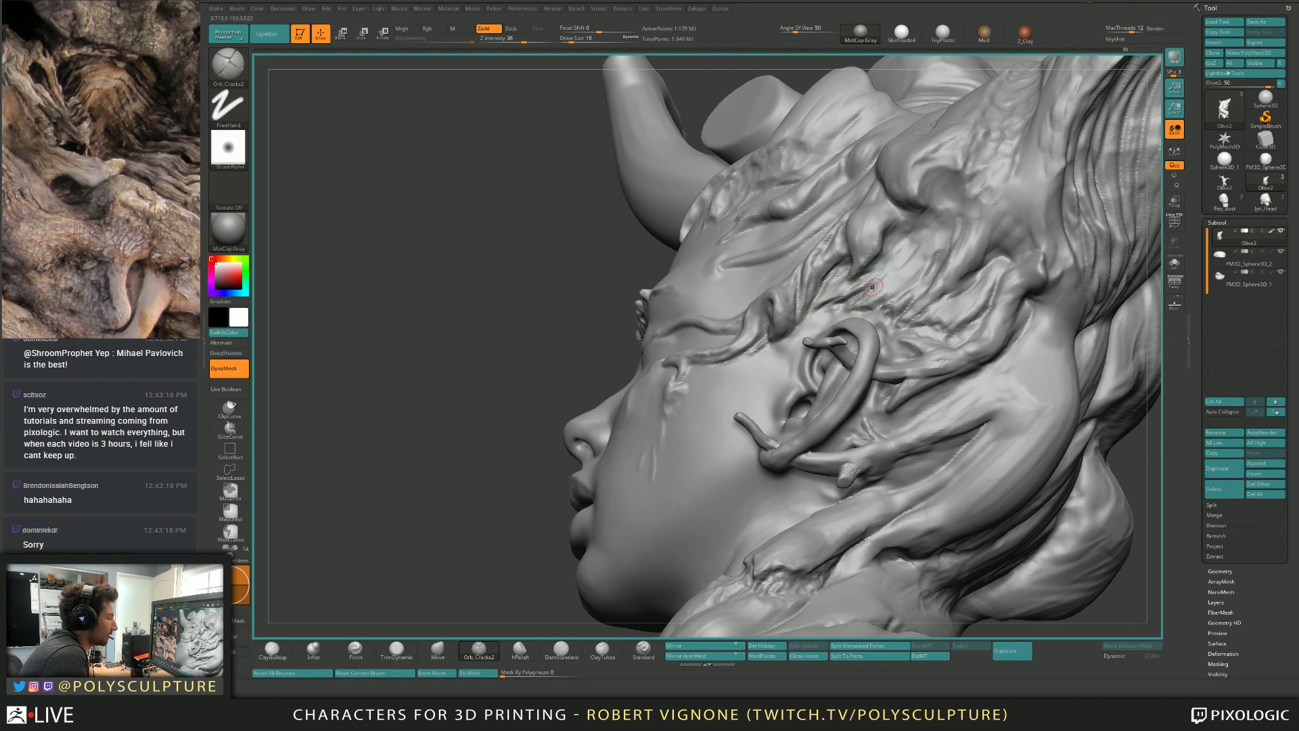
Adjust the strand ending under the earlobe with the Move brush at size 22.
right_click_drag(867, 290, 854, 307)
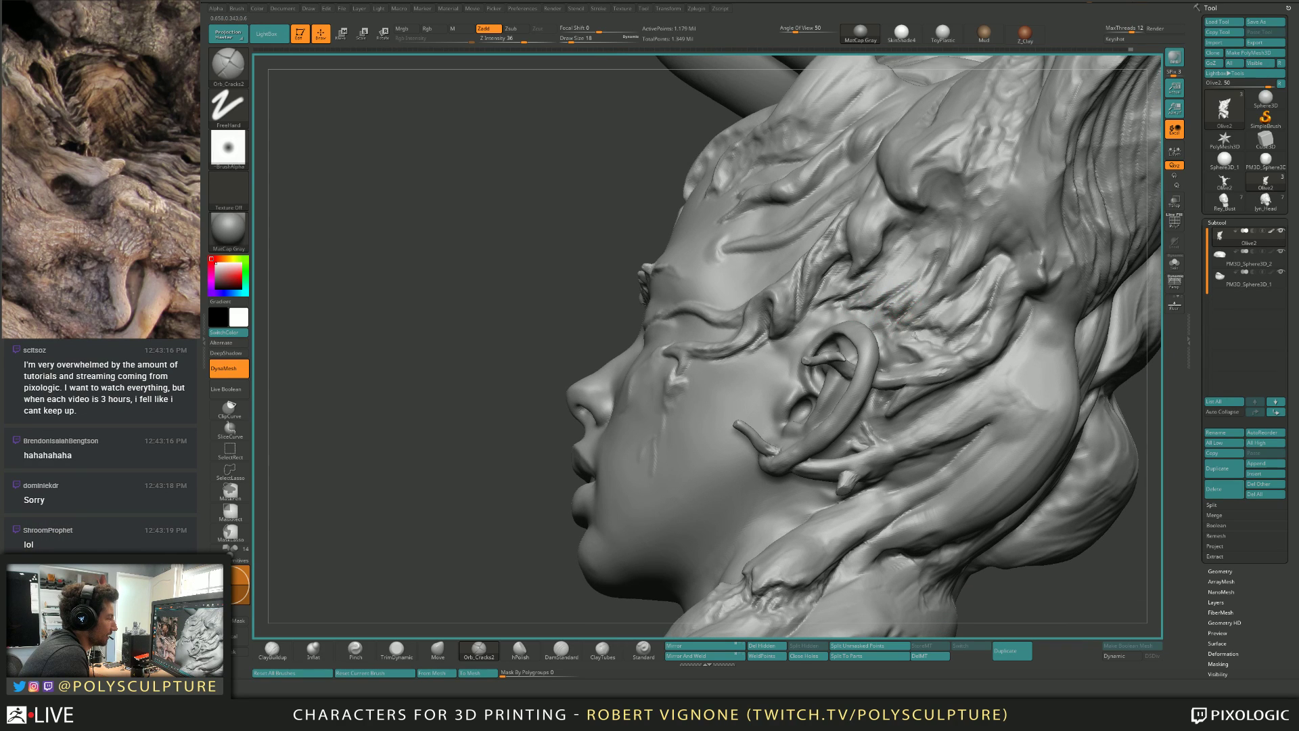
mouse_move(915, 334)
right_mouse_down()
mouse_move(906, 230)
mouse_move(854, 254)
mouse_move(865, 281)
mouse_move(923, 316)
mouse_move(818, 291)
right_mouse_up()
key("b")
key("m")
key("v")
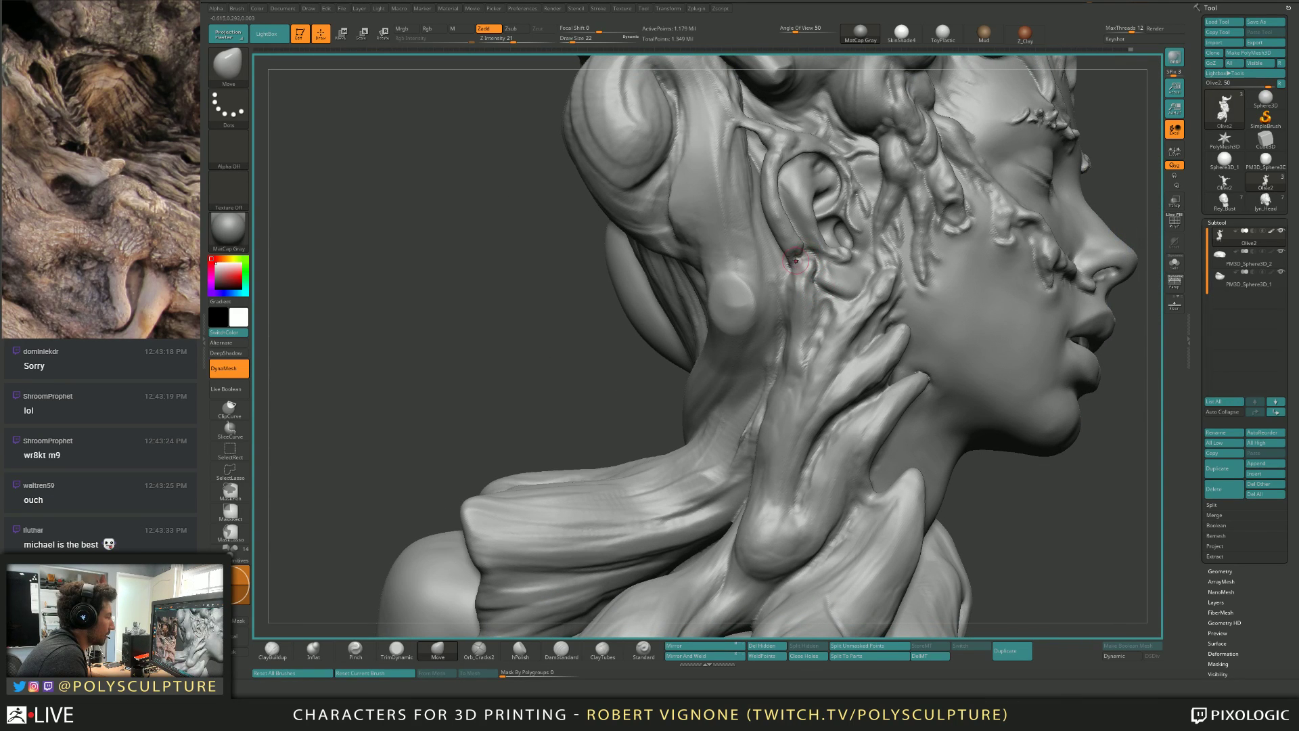
Deepen the groove running from behind the earlobe down the neck strand with the Orb_Cracks2 brush at sizes 31 to 54.
key("2")
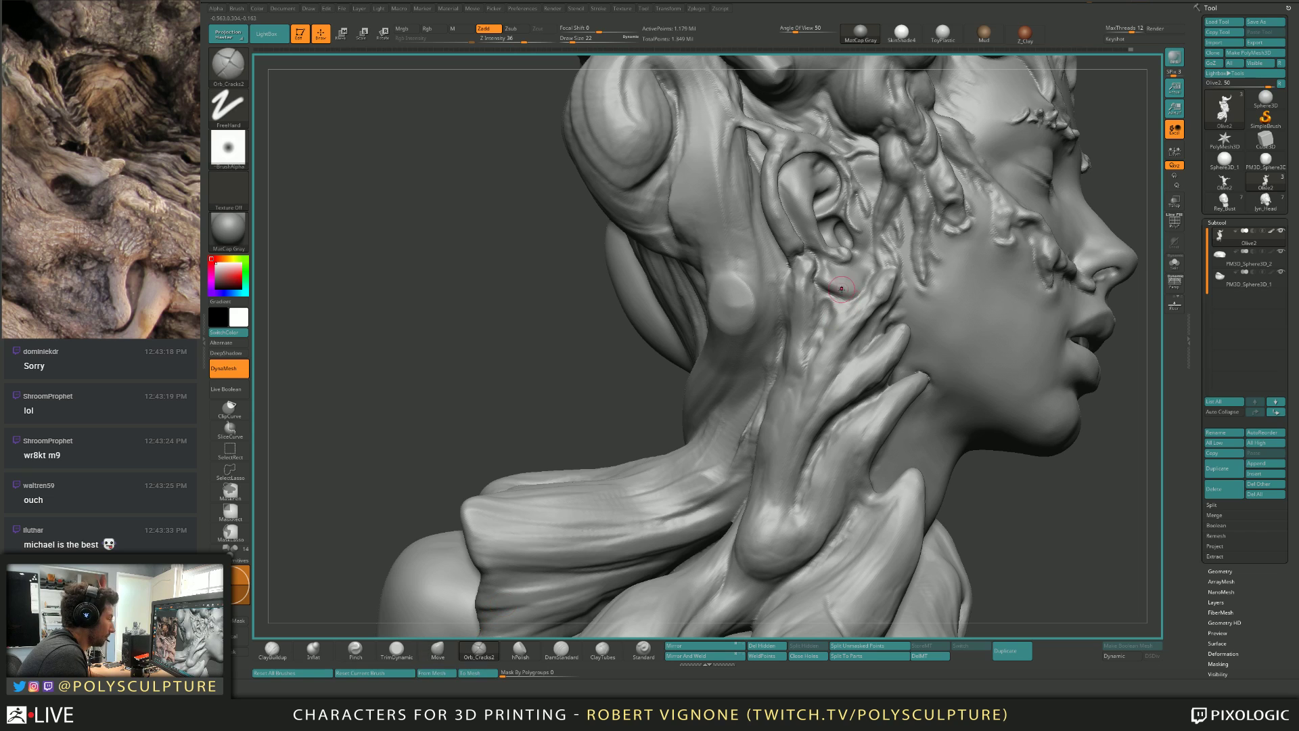
key("bracketright")
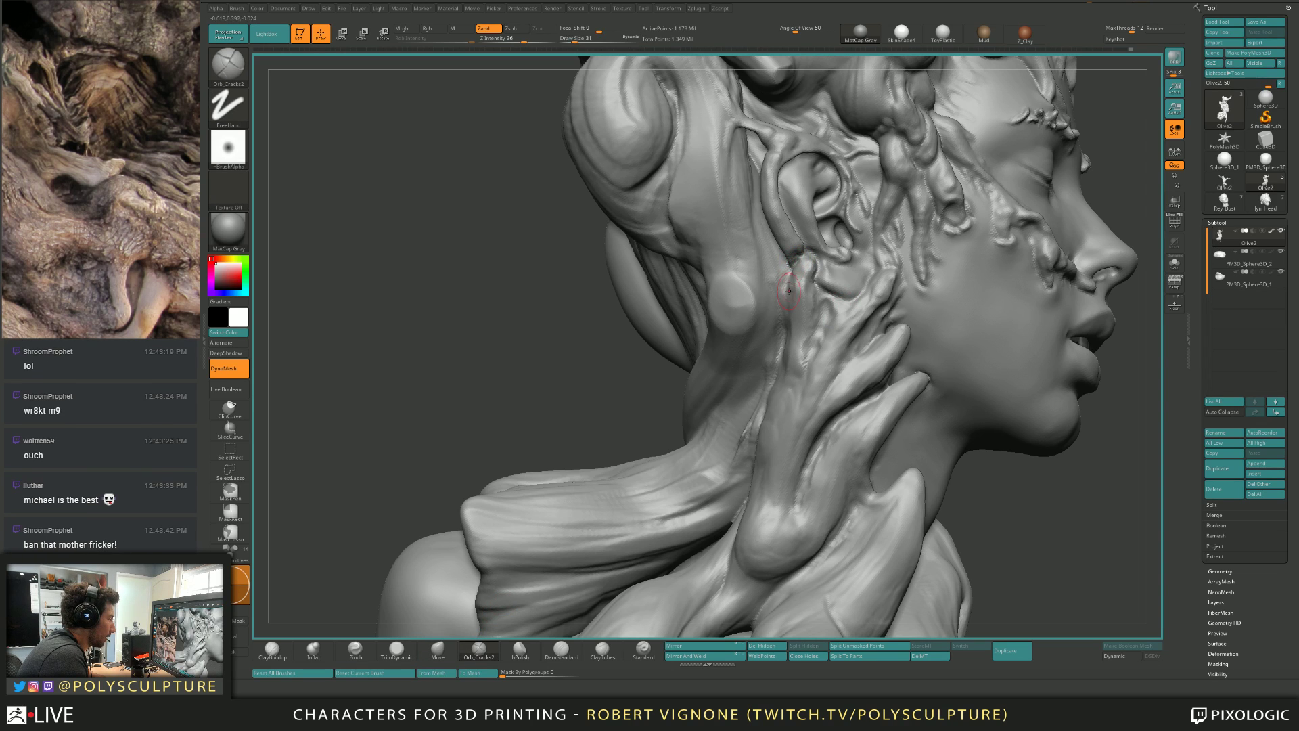
right_click_drag(792, 321, 785, 298)
key("bracketright")
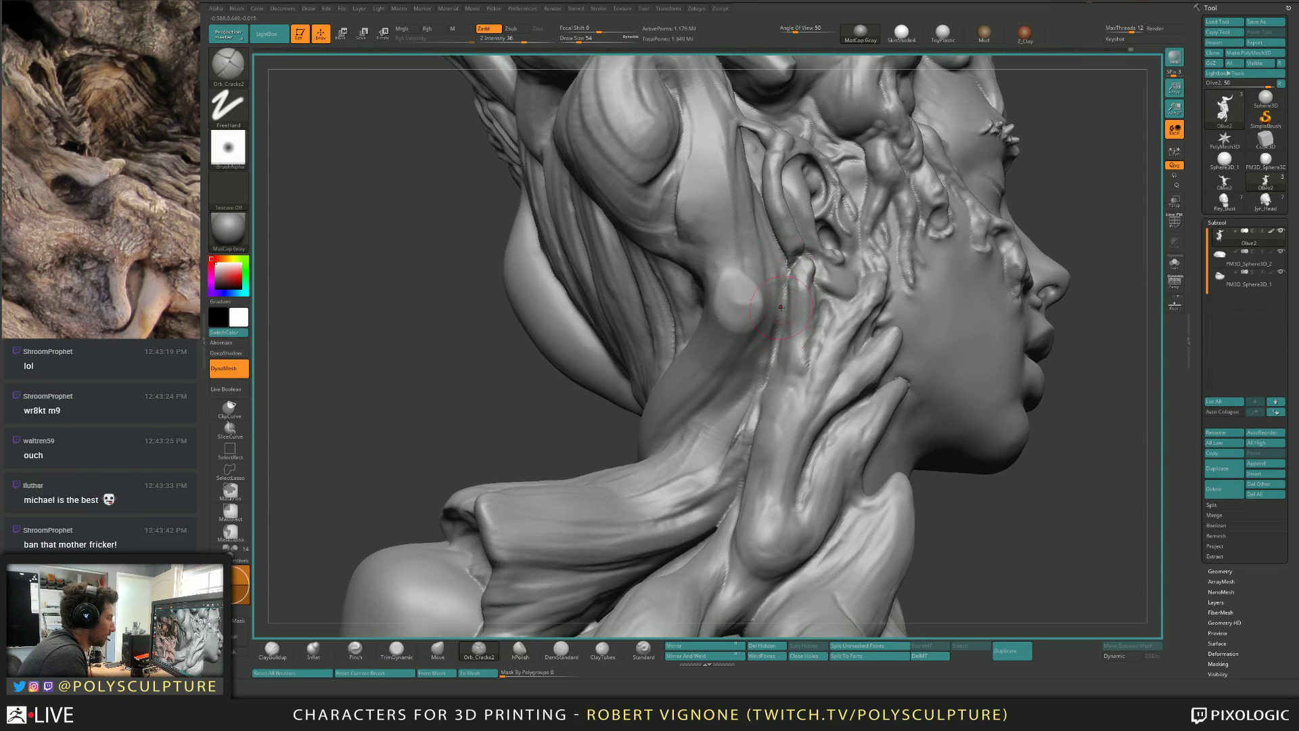
mouse_move(784, 297)
left_mouse_down()
mouse_move(761, 412)
mouse_move(778, 318)
mouse_move(727, 438)
left_mouse_up()
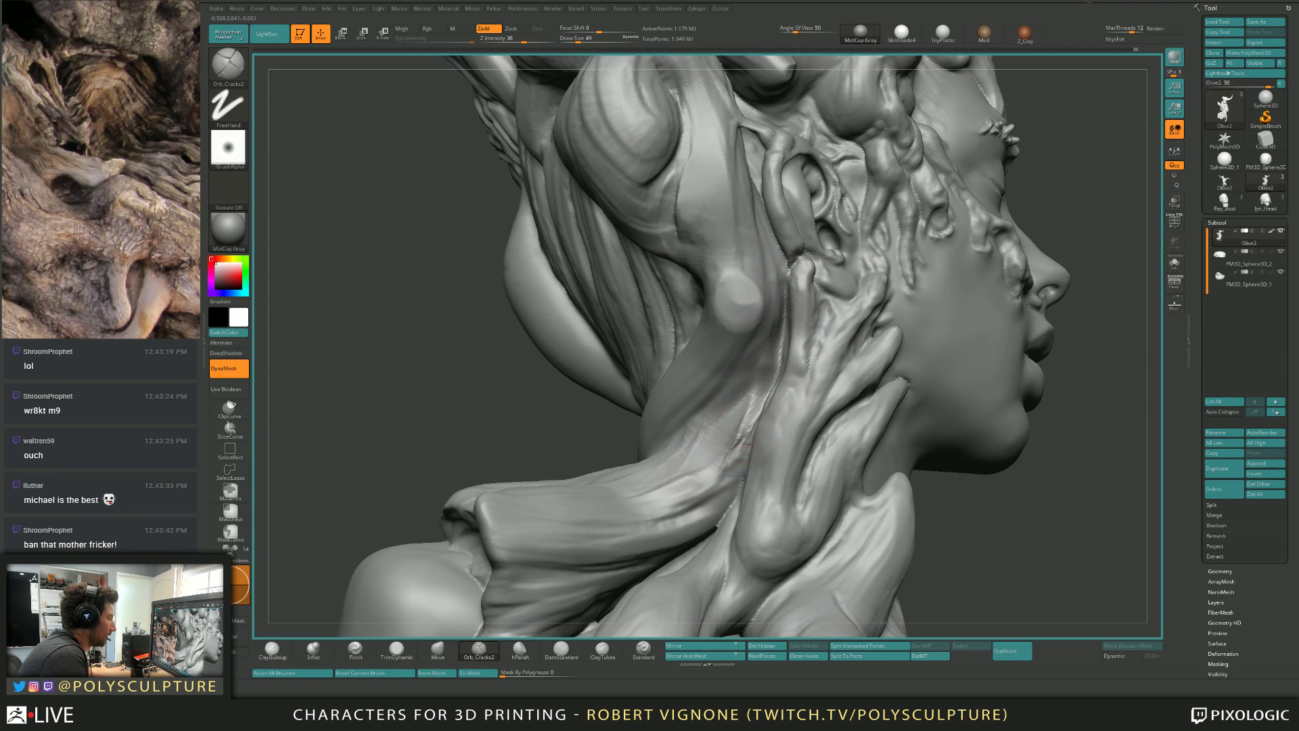
mouse_move(747, 426)
right_mouse_down()
mouse_move(743, 393)
mouse_move(754, 401)
right_mouse_up()
key("bracketleft")
key("bracketleft")
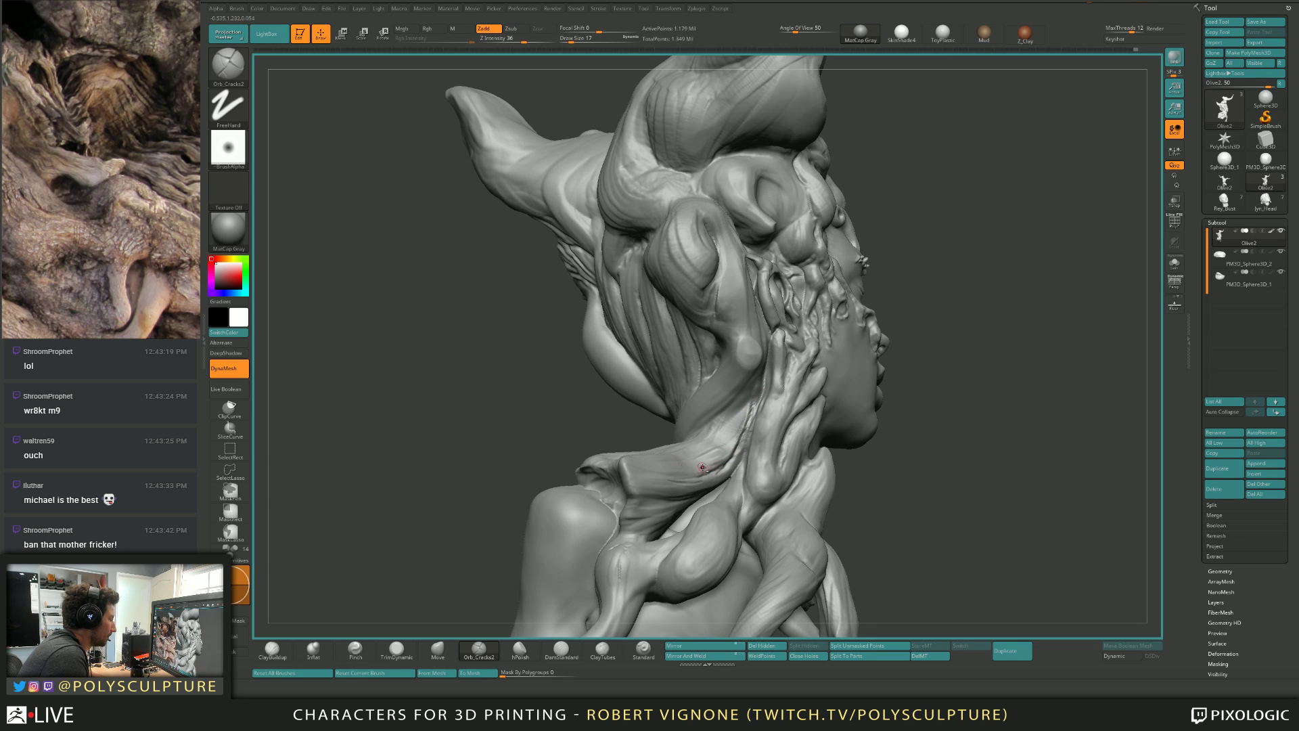
Save the project and check the whole bust from the front and side.
key("f")
right_click_drag(703, 467, 788, 341)
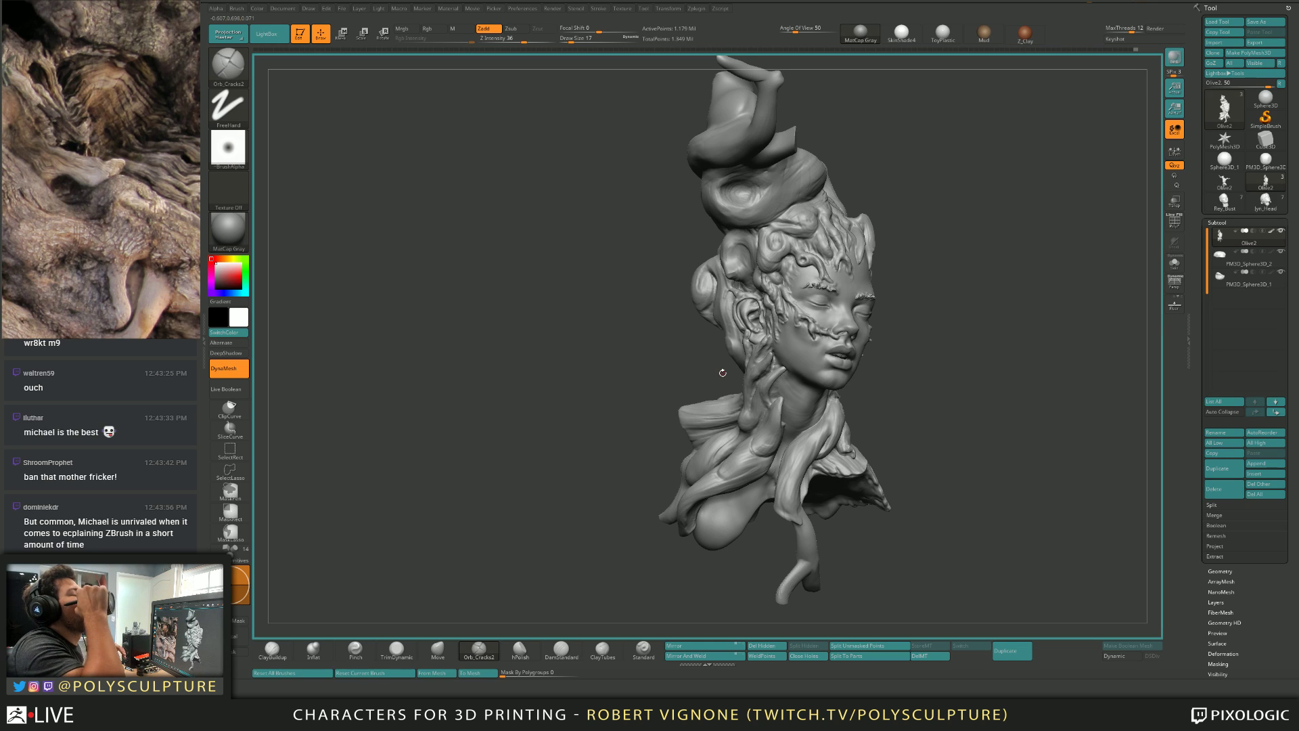
key("ctrl+s")
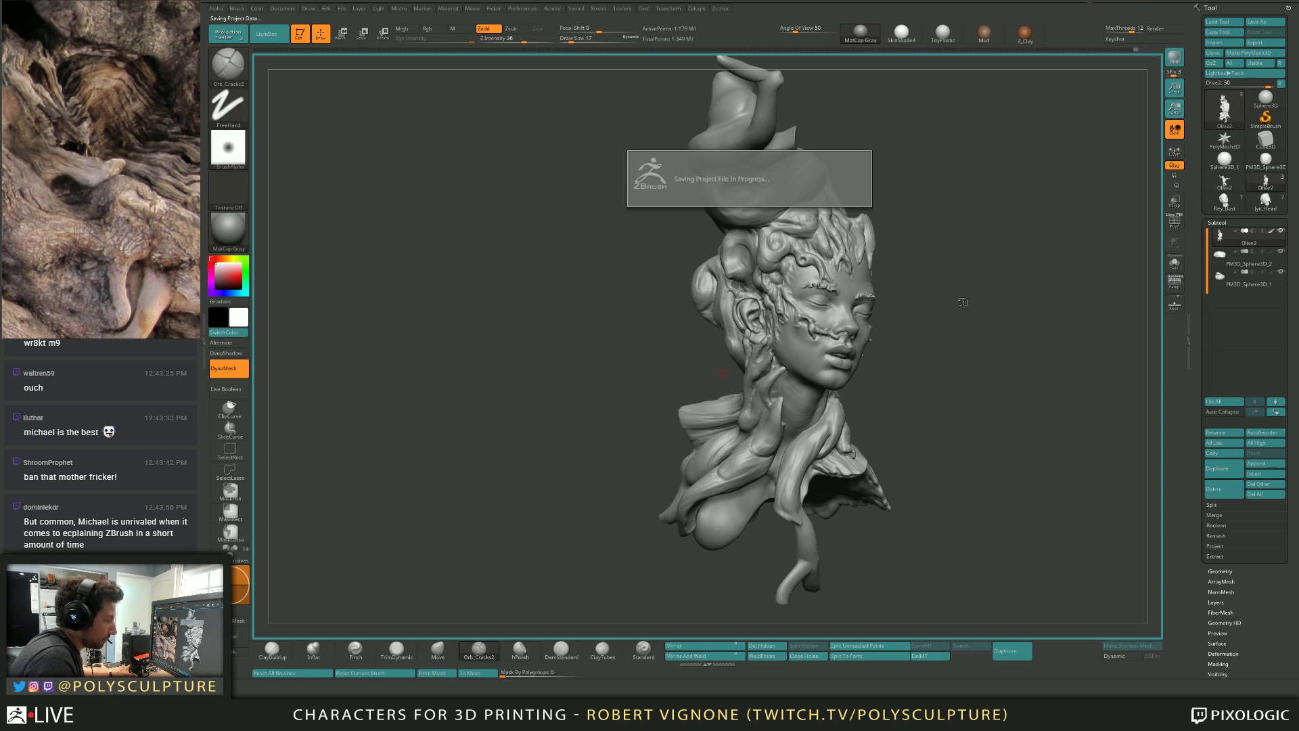
left_click_drag(1012, 322, 1006, 300)
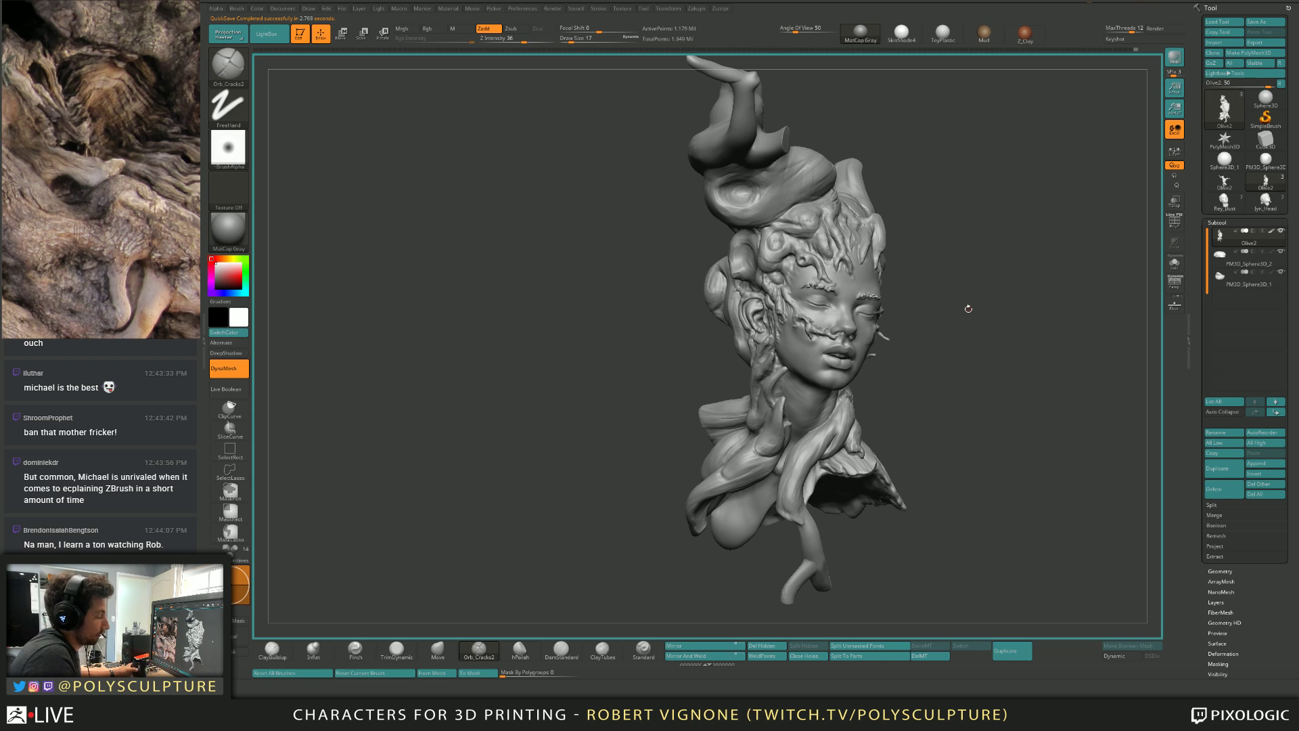
Carve fine cracks along the edges of the twig growing across the cheek with a very small Orb_Cracks2 brush.
left_click_drag(926, 409, 872, 365)
left_click_drag(947, 352, 947, 446, "alt")
left_click_drag(667, 352, 785, 344)
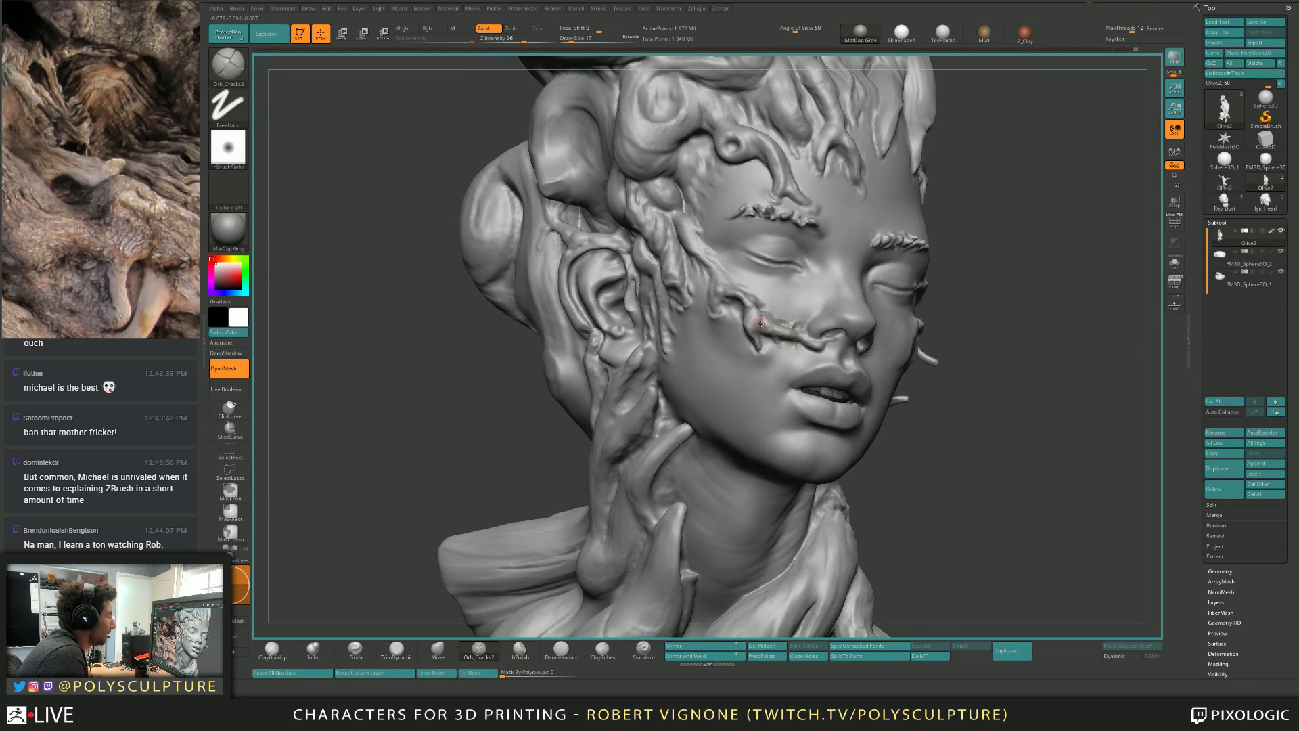
mouse_move(759, 323)
right_mouse_down("alt")
mouse_move(832, 329)
mouse_move(839, 378)
mouse_move(806, 319)
right_mouse_up("alt")
type("s")
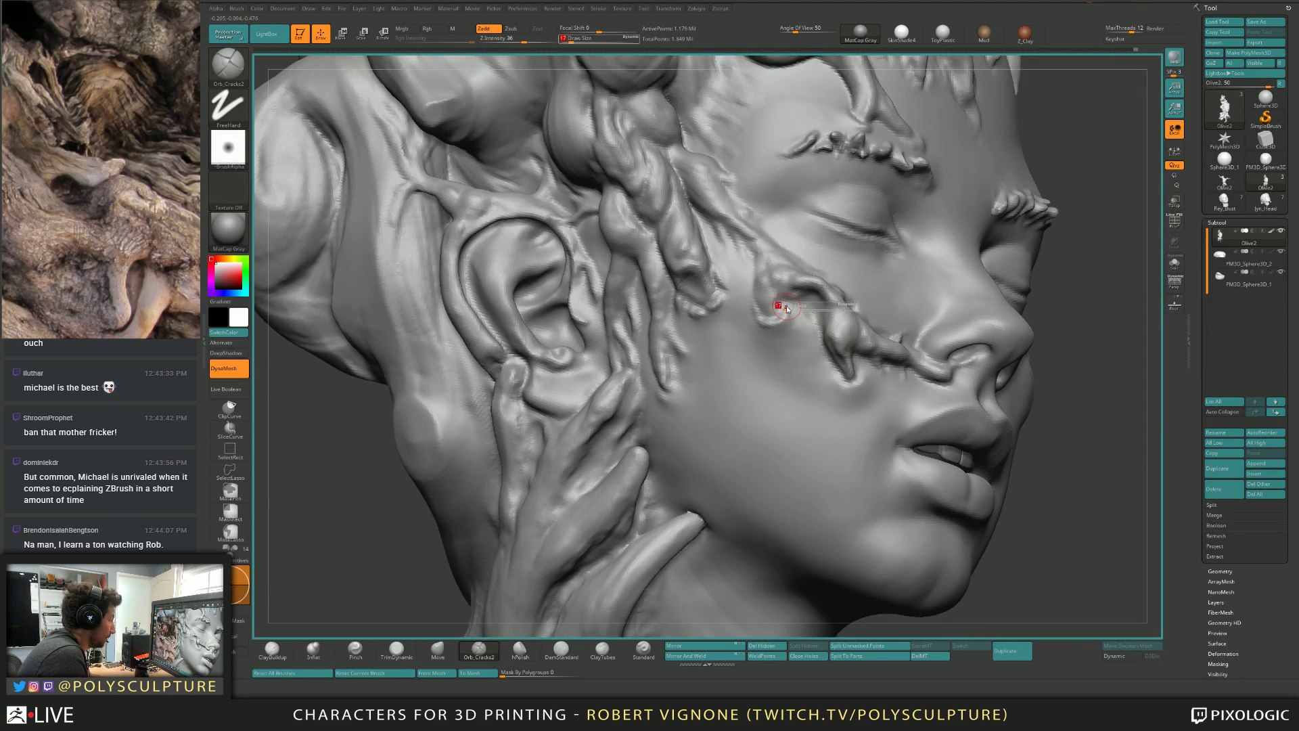
type("12")
key("Return")
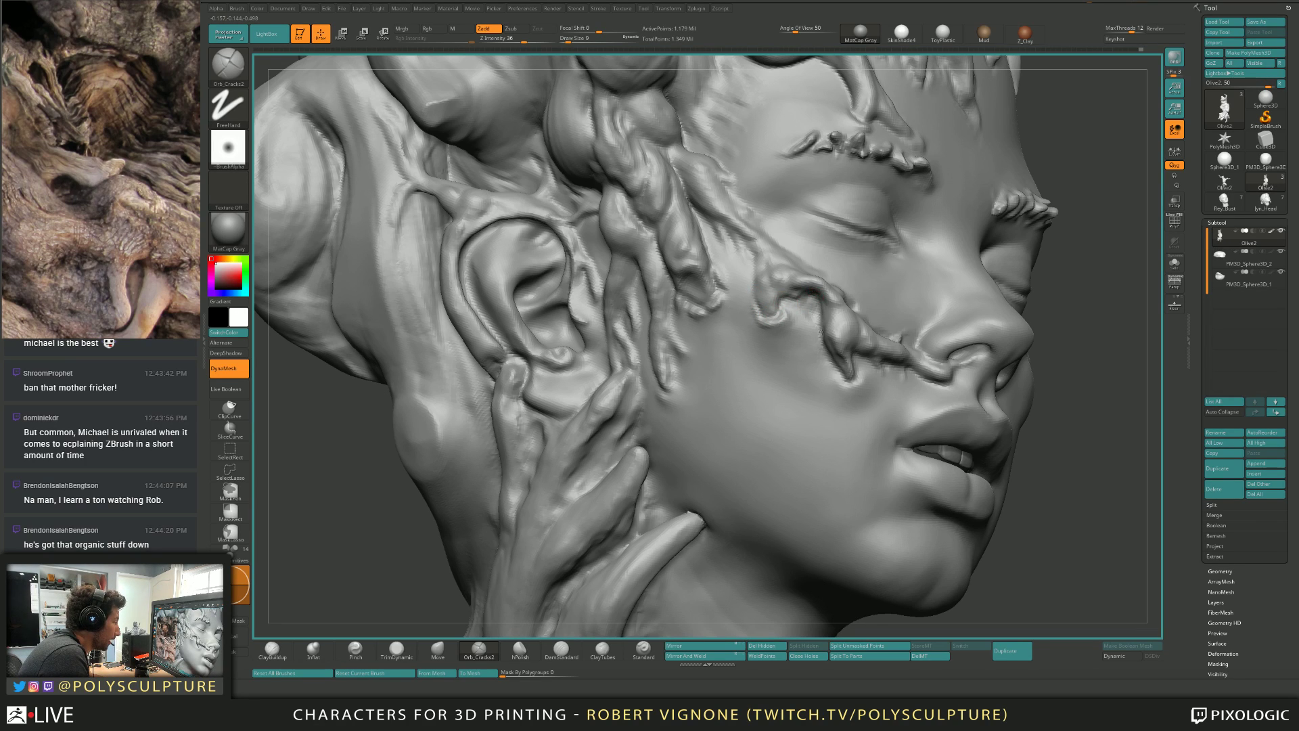
right_click_drag(817, 336, 820, 317)
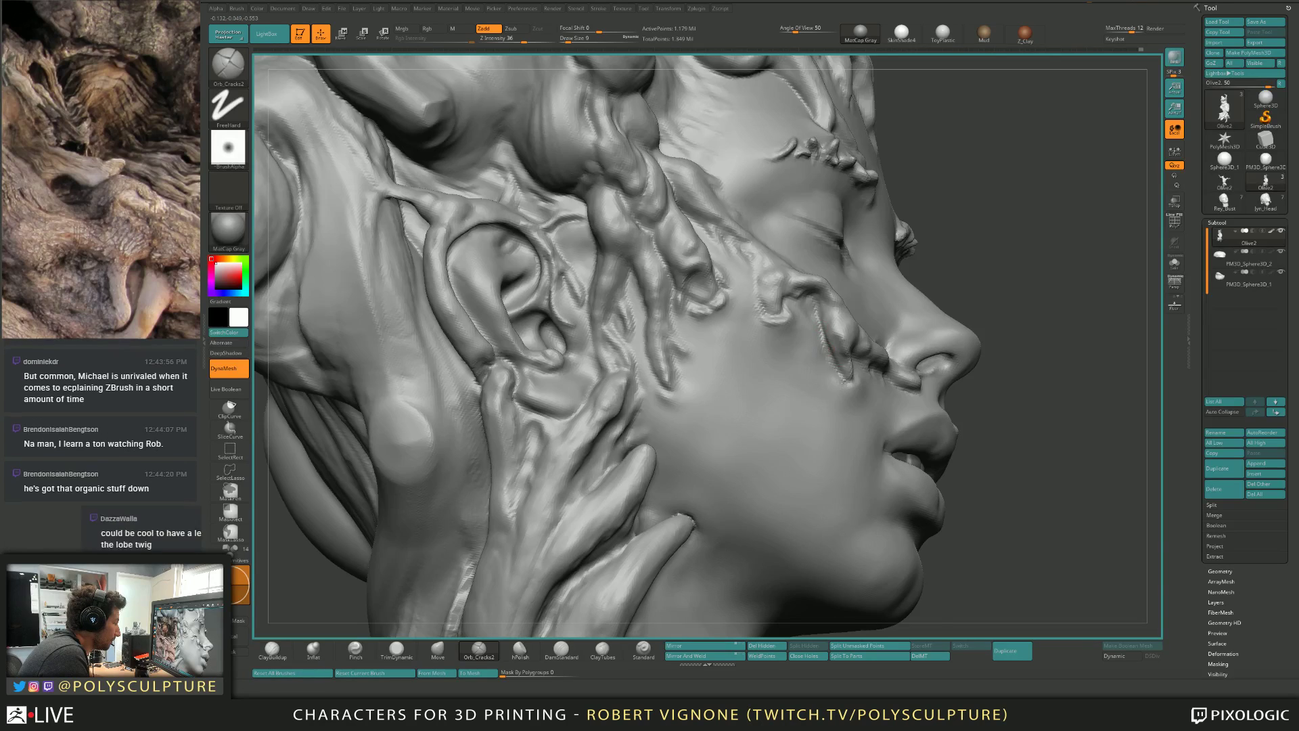
mouse_move(837, 366)
right_mouse_down()
mouse_move(827, 351)
mouse_move(845, 366)
right_mouse_up()
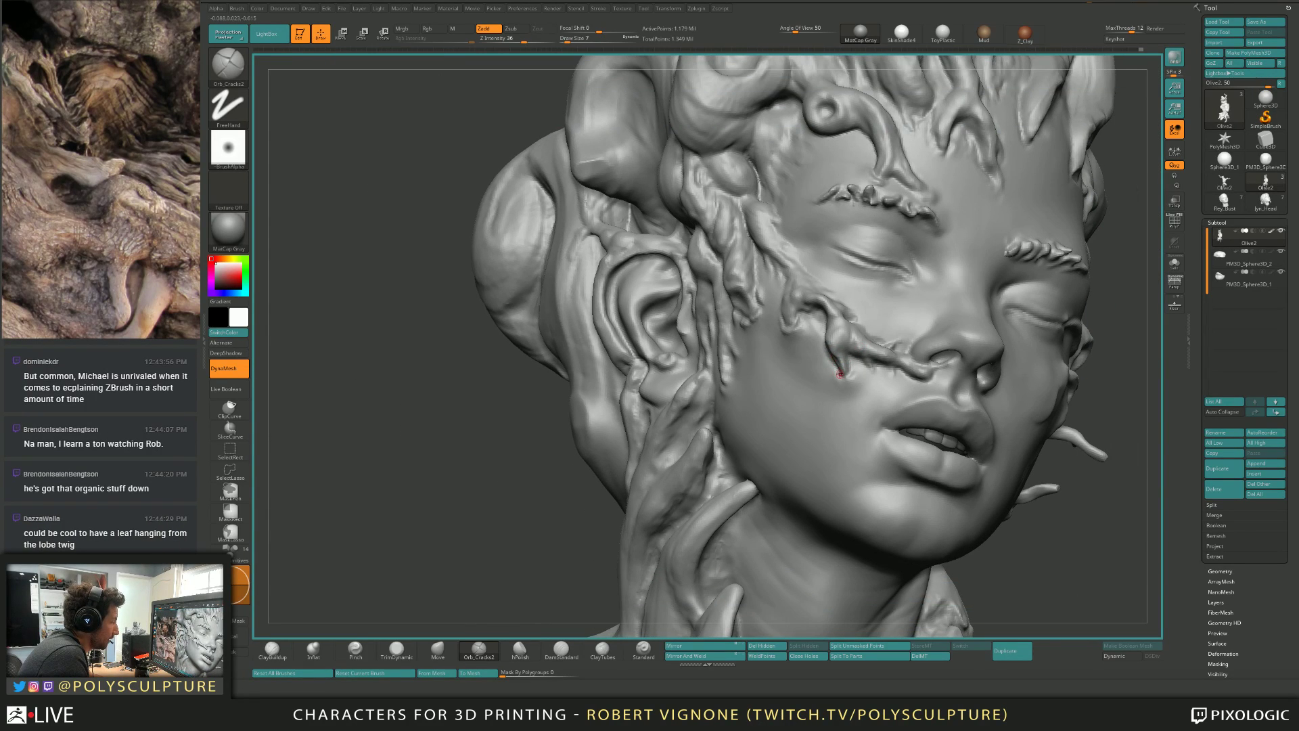
Carve small root-like creases around the lower prong of the cheek twig with Orb_Cracks2 at sizes 11 and 17.
key("bracketright")
key("bracketright")
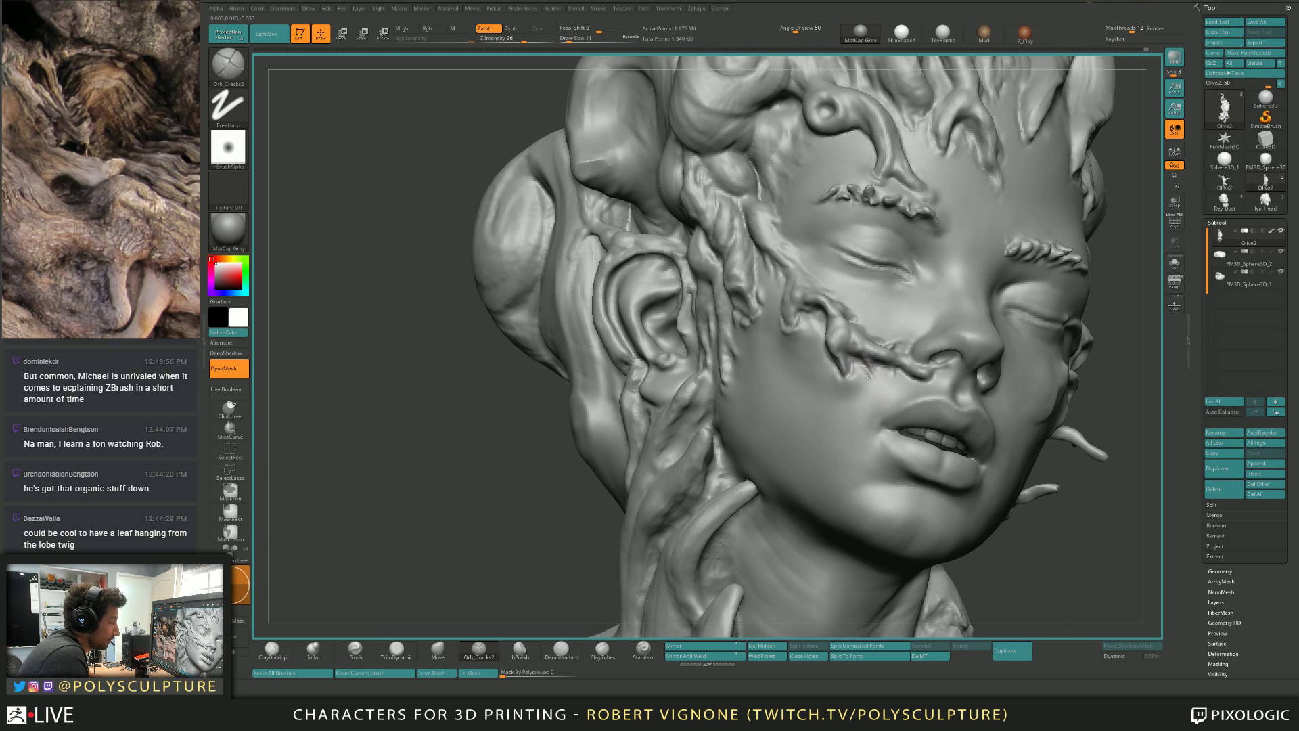
right_click_drag(867, 377, 873, 364)
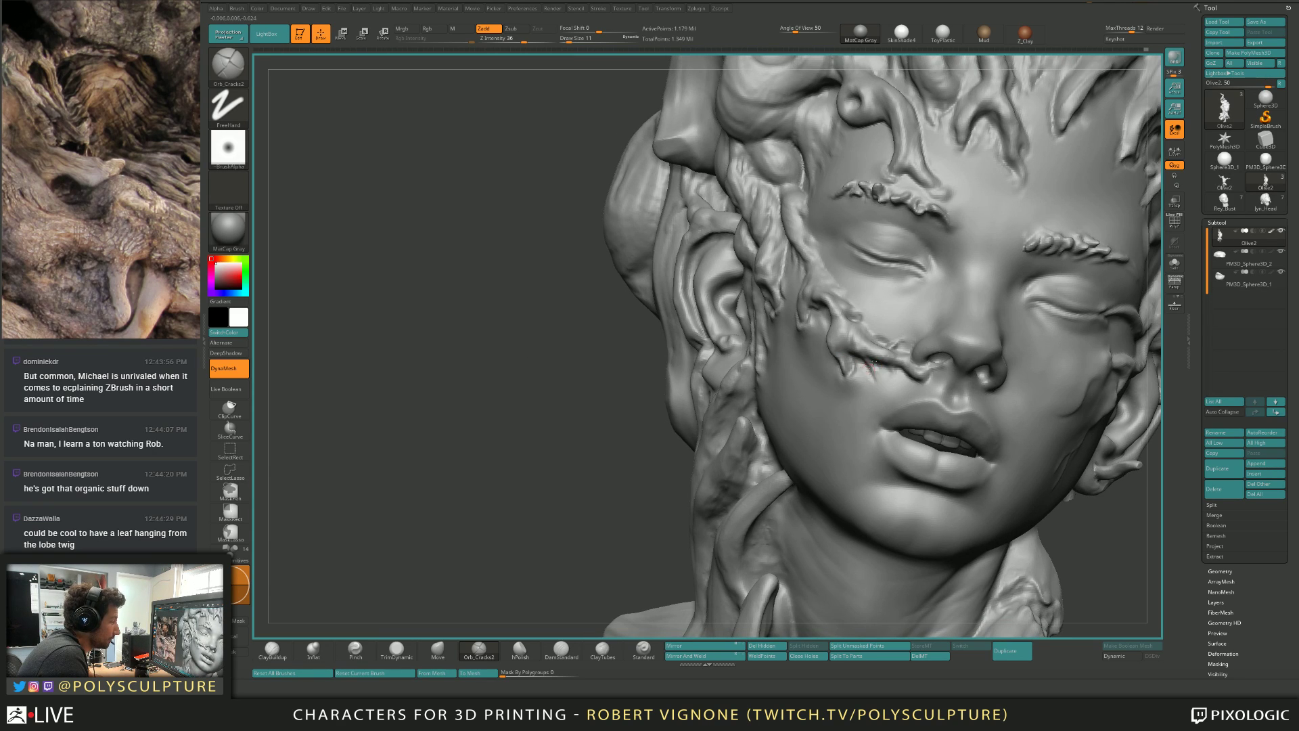
key("bracketright")
key("bracketright")
key("bracketright")
right_click_drag(858, 370, 848, 388)
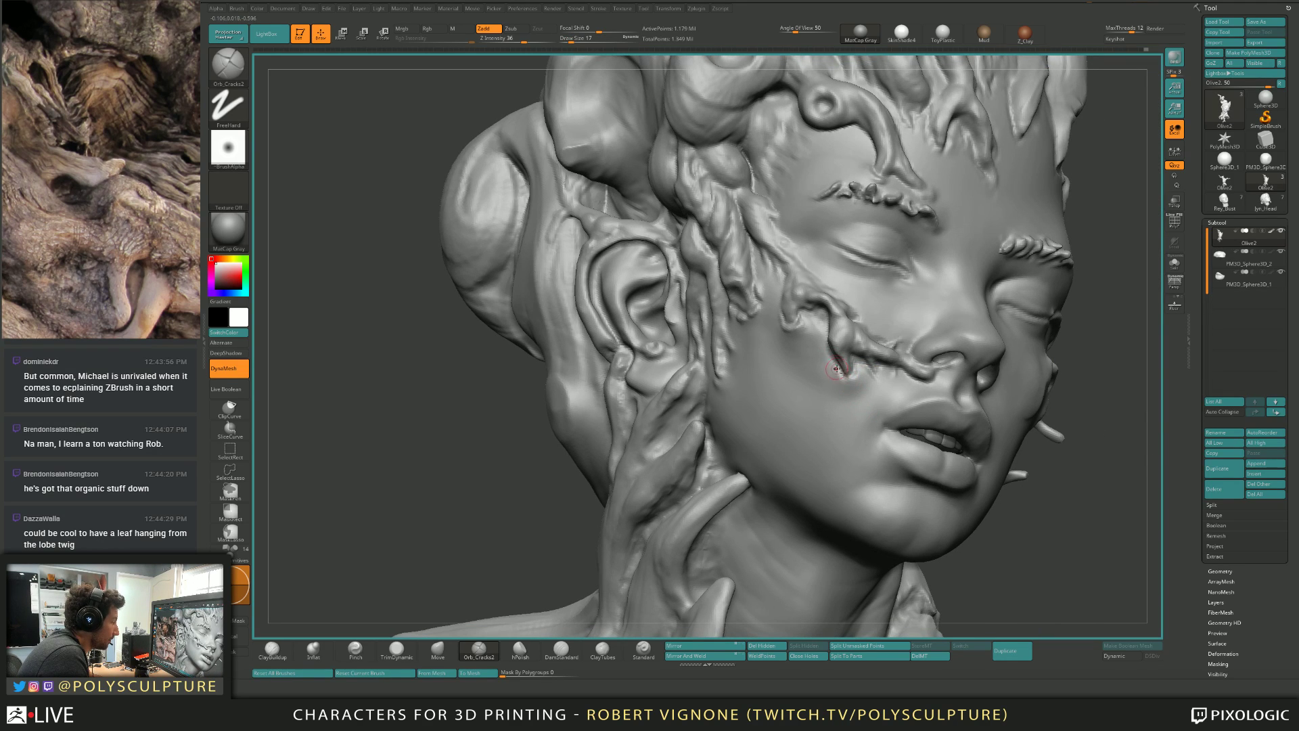
Smooth the skin below the curled end of the cheek twig and carve the neighbouring strand tips with Orb_Cracks2 at size 12.
right_click_drag(831, 343, 775, 313)
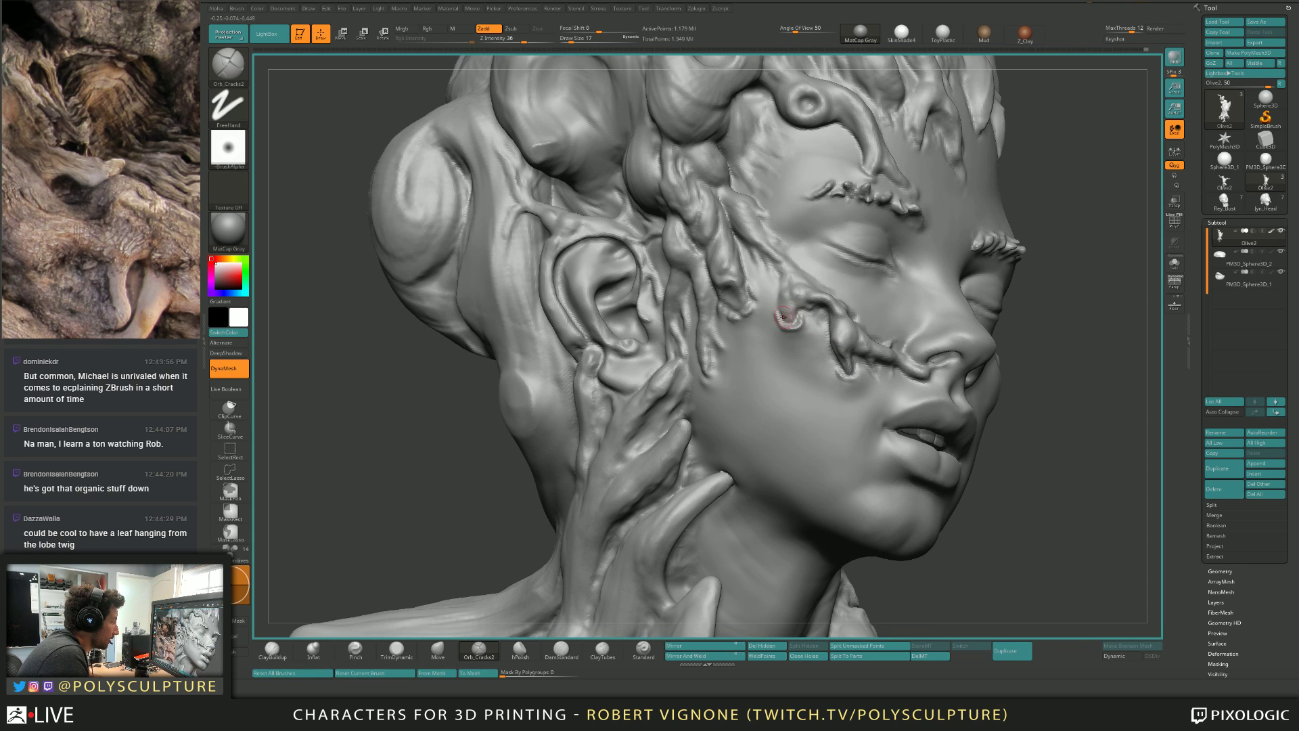
key("shift")
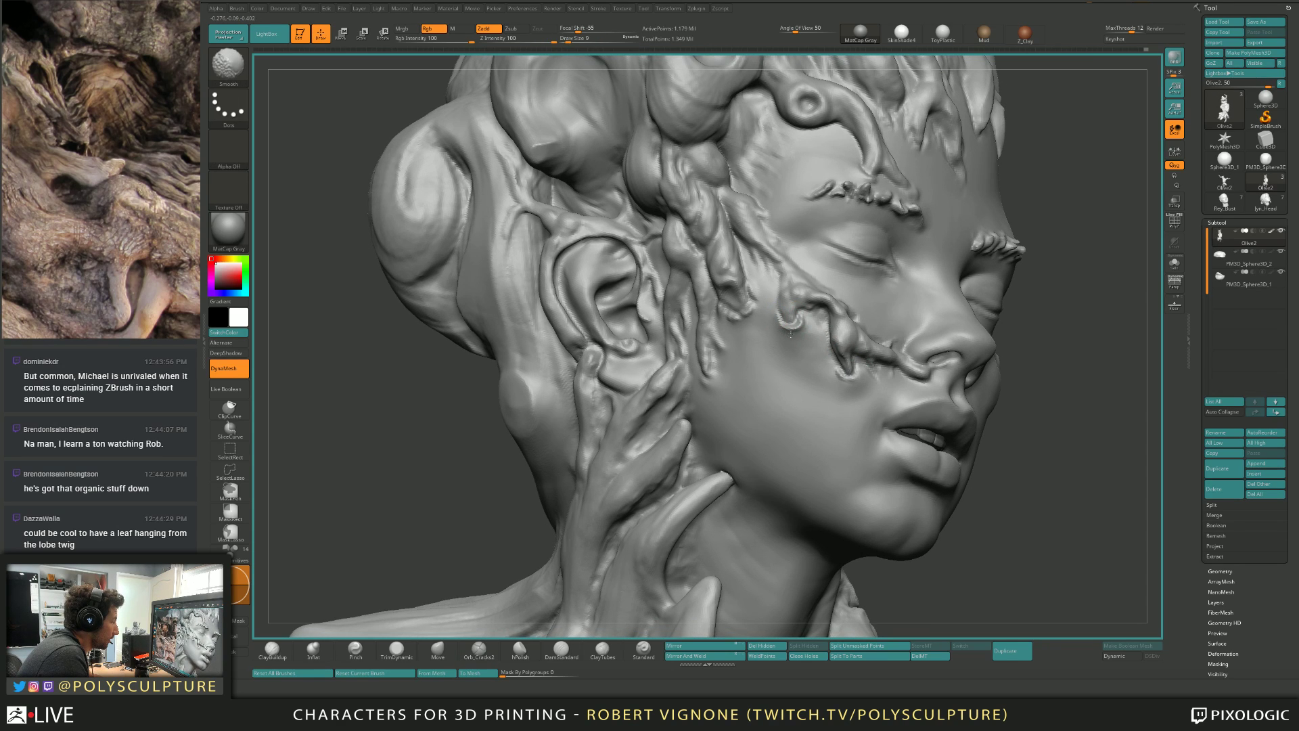
right_click_drag(811, 325, 758, 298)
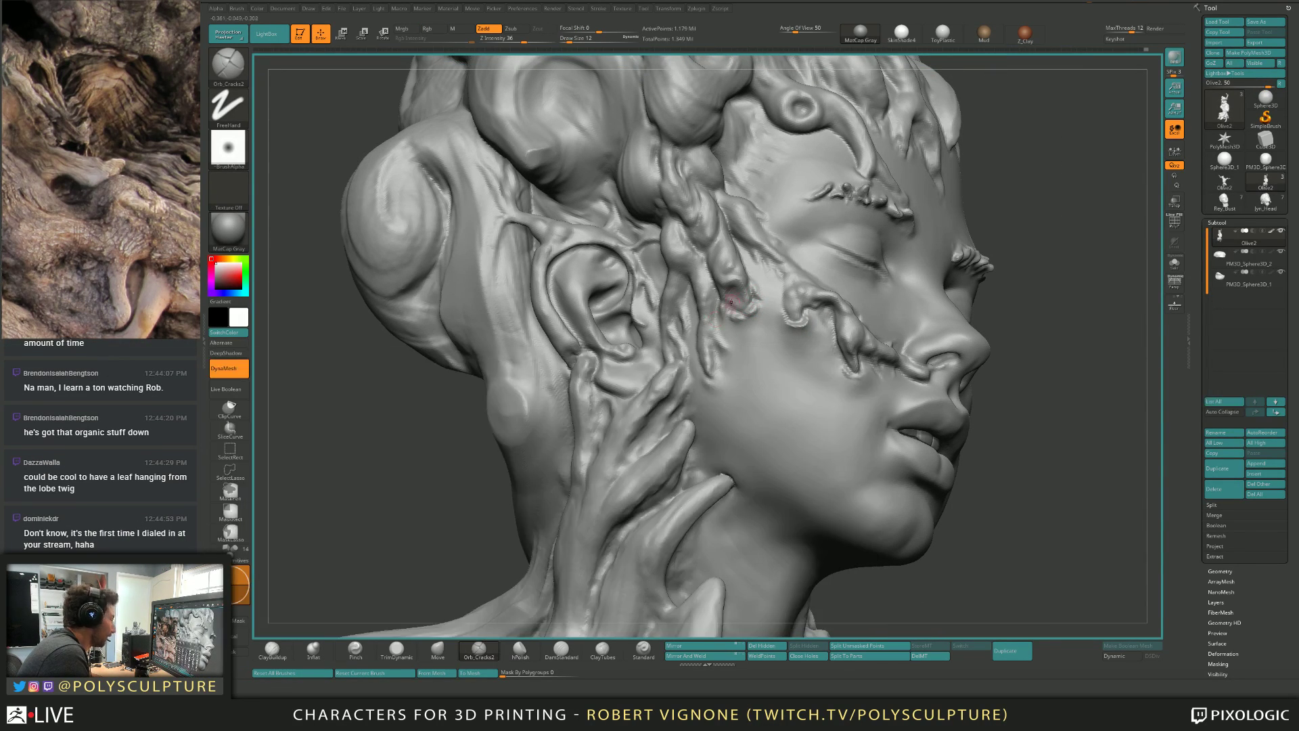
mouse_move(700, 384)
right_mouse_down()
mouse_move(732, 306)
mouse_move(755, 309)
right_mouse_up()
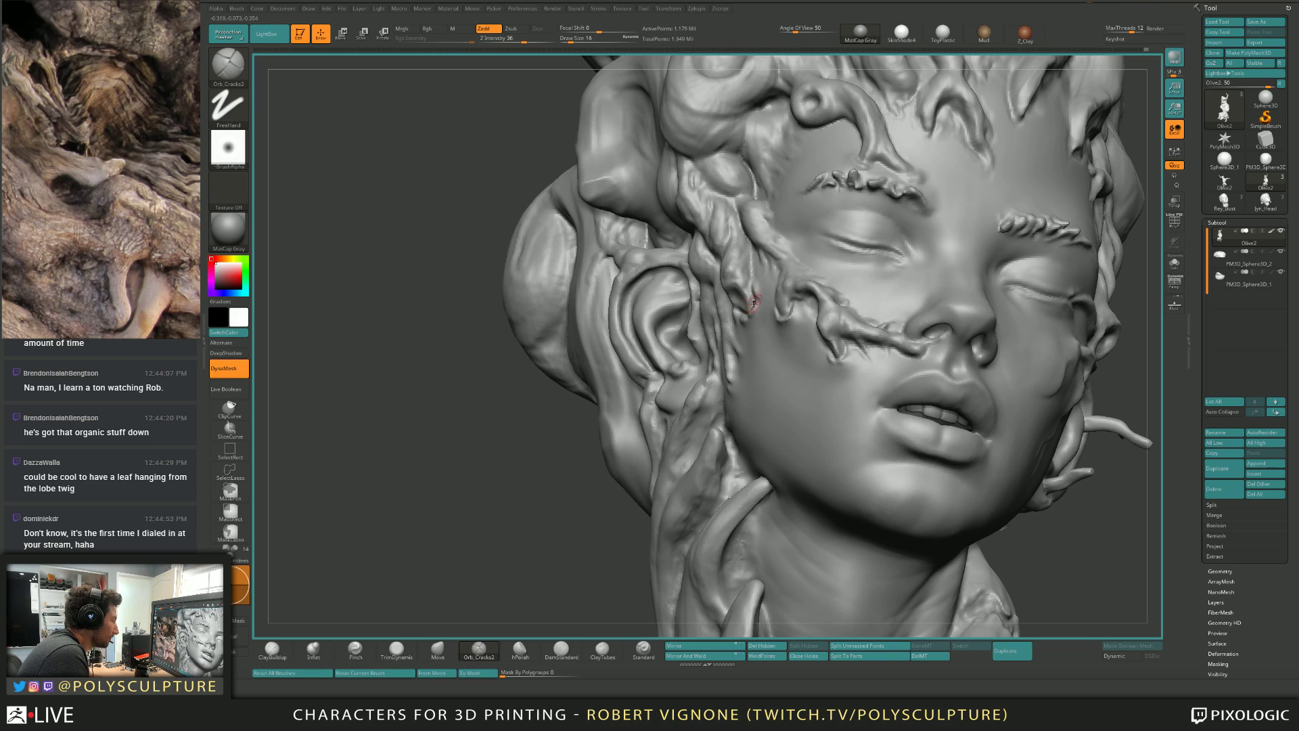
right_click_drag(753, 303, 759, 297)
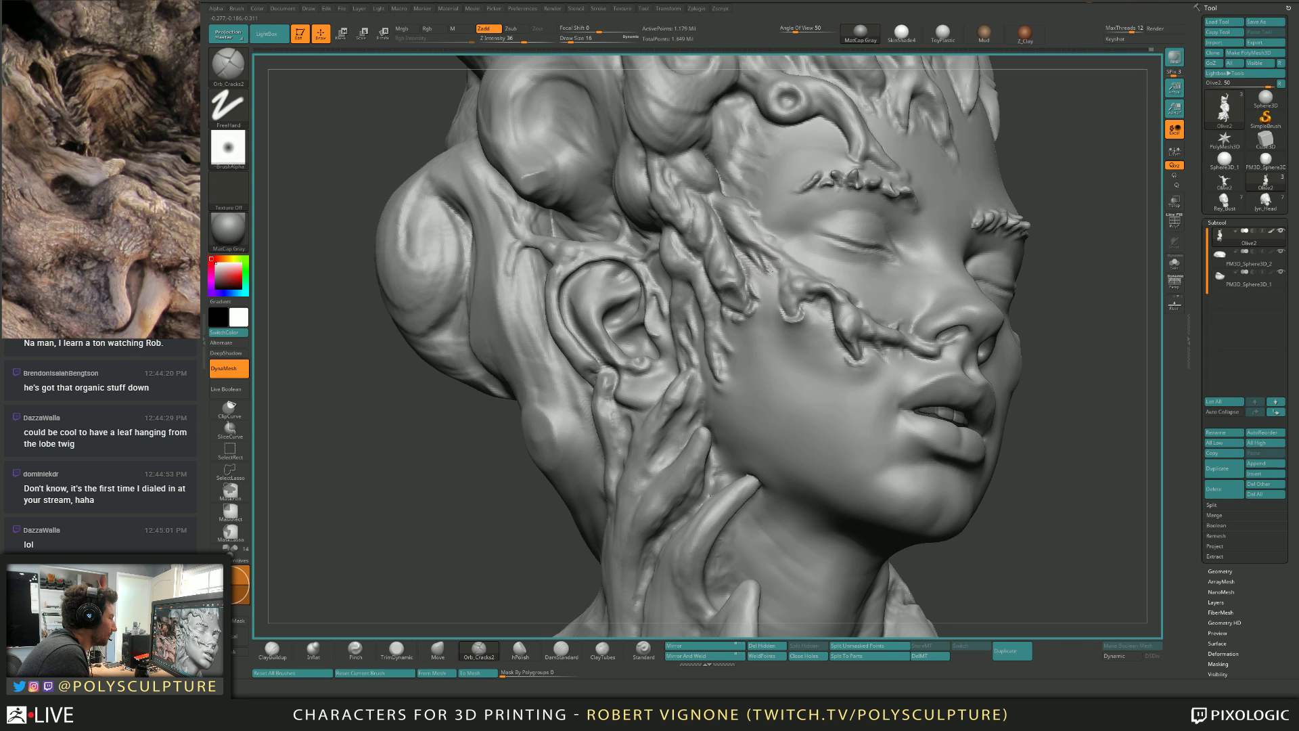
Carve and smooth the skin between the cheek twig and the hanging temple strands with the Orb_Cracks2 brush.
right_click_drag(769, 271, 782, 269)
left_click_drag(773, 269, 776, 272, "shift")
right_click_drag(774, 272, 763, 274)
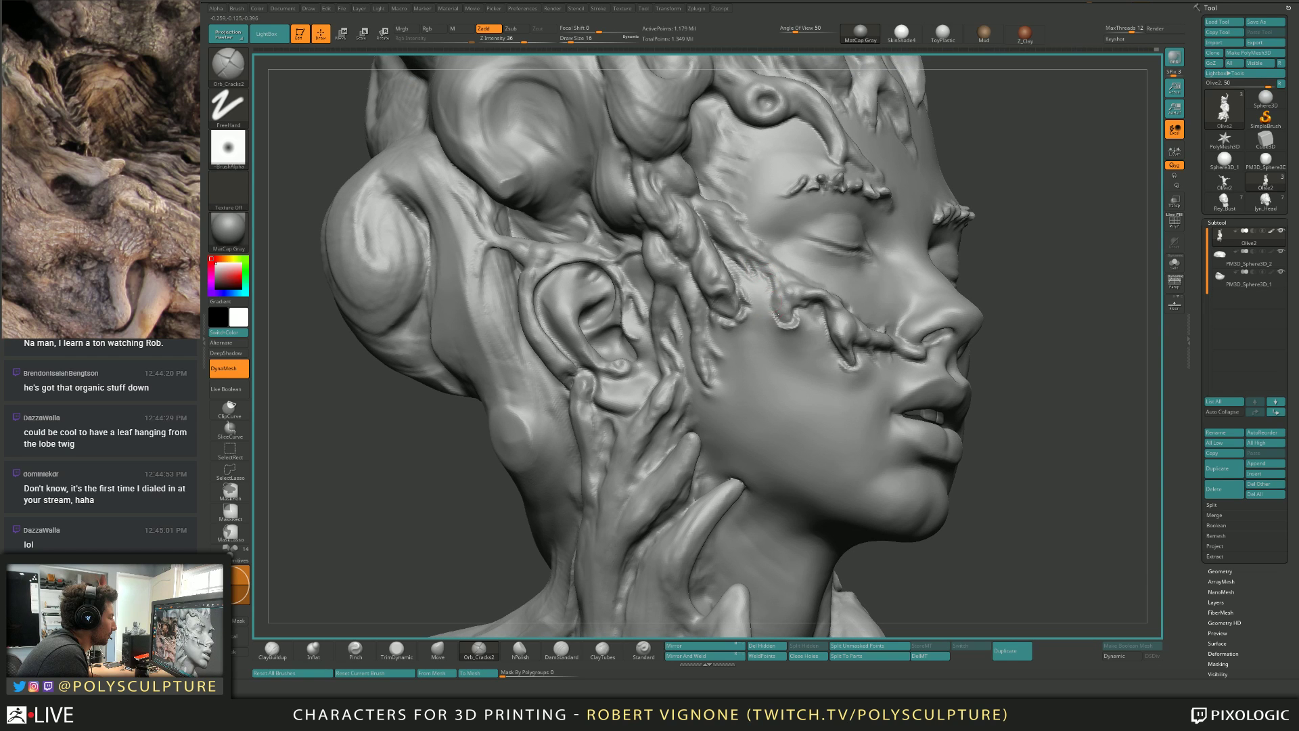
right_click_drag(763, 274, 817, 315)
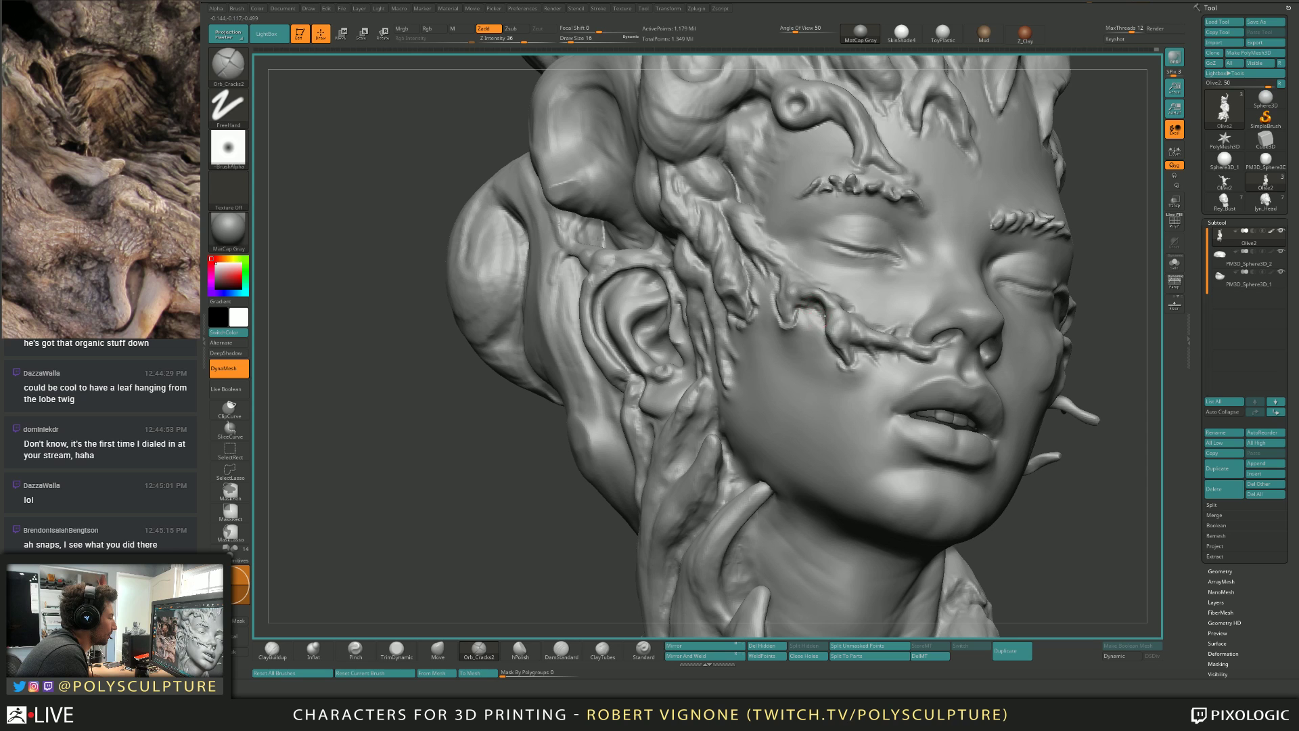
mouse_move(811, 306)
right_mouse_down()
mouse_move(868, 306)
mouse_move(817, 326)
mouse_move(836, 304)
mouse_move(820, 301)
right_mouse_up()
key("ctrl+alt")
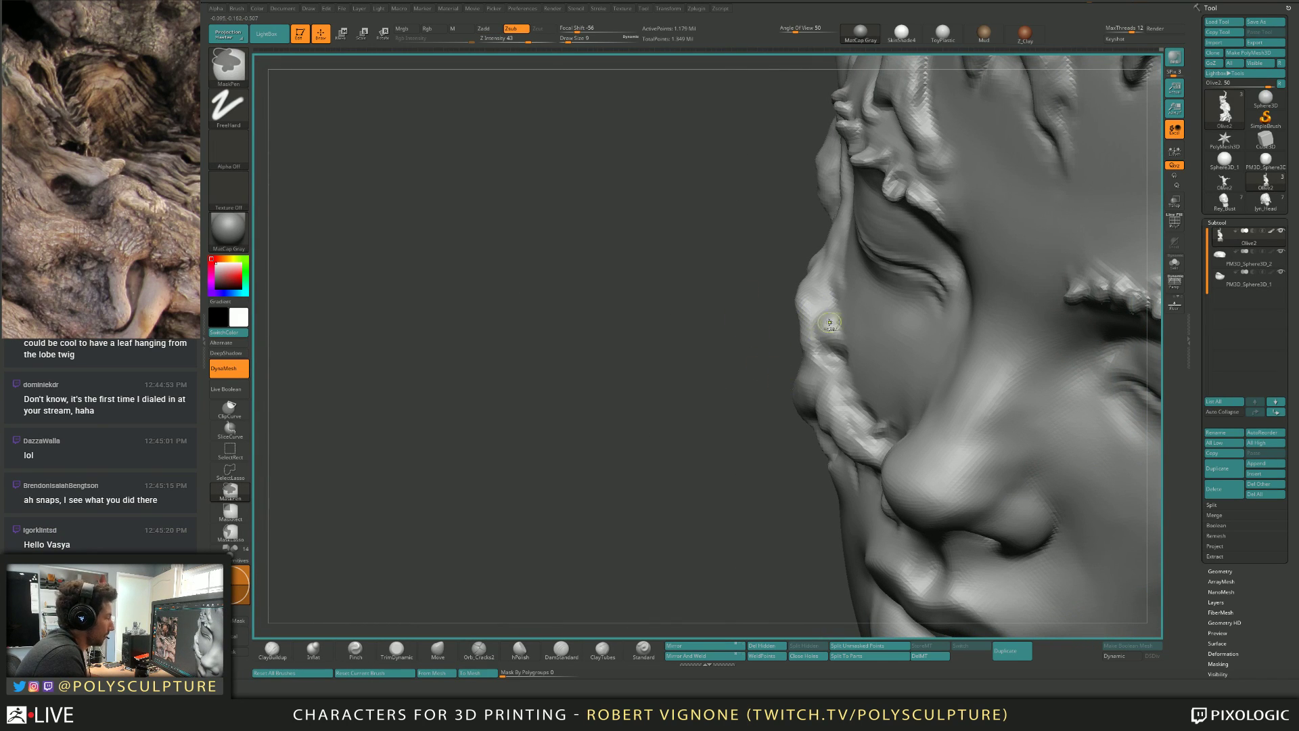
left_click(823, 319, "ctrl+shift")
left_click_drag(814, 331, 802, 341, "ctrl+shift")
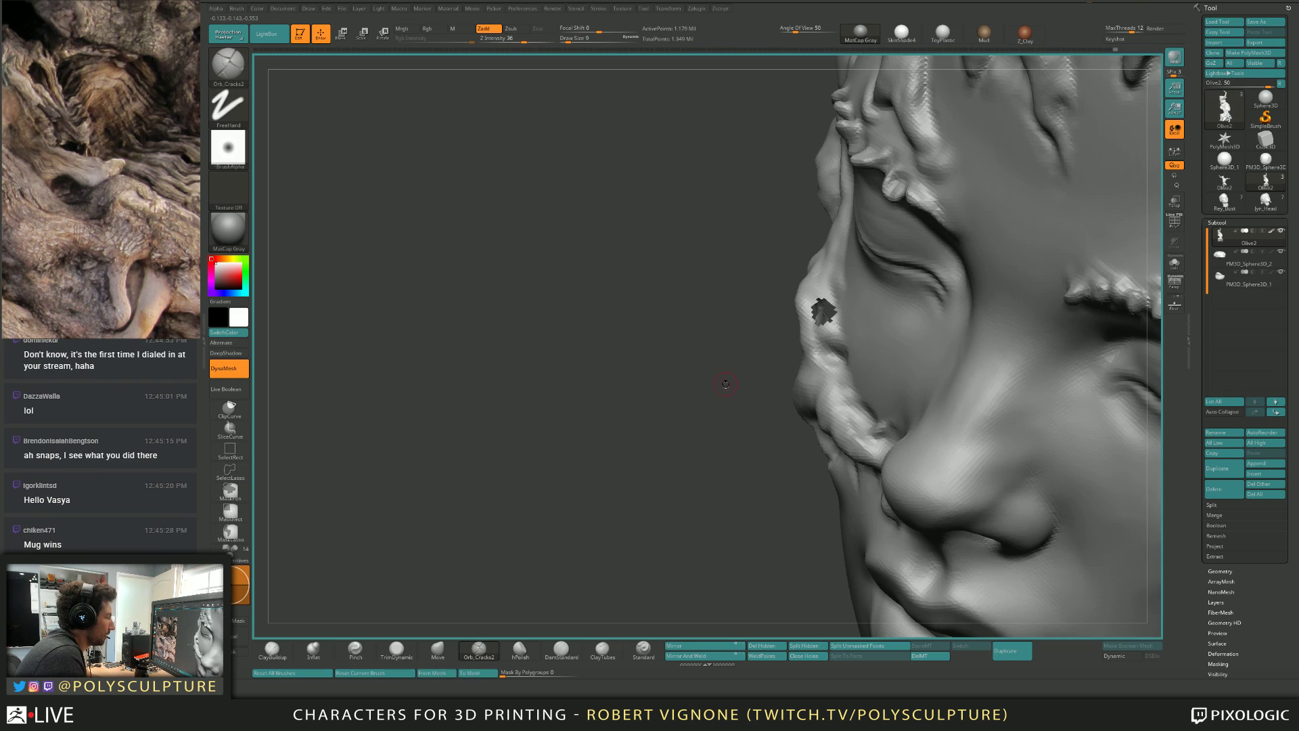
right_click_drag(725, 384, 732, 388)
left_click_drag(783, 376, 793, 382, "ctrl+shift")
left_click(779, 389, "ctrl+shift")
right_click_drag(745, 409, 812, 325)
Insert a small cylinder from the IMM Primitives brush onto the upper part of the cheek twig and activate the Move gizmo.
key("b")
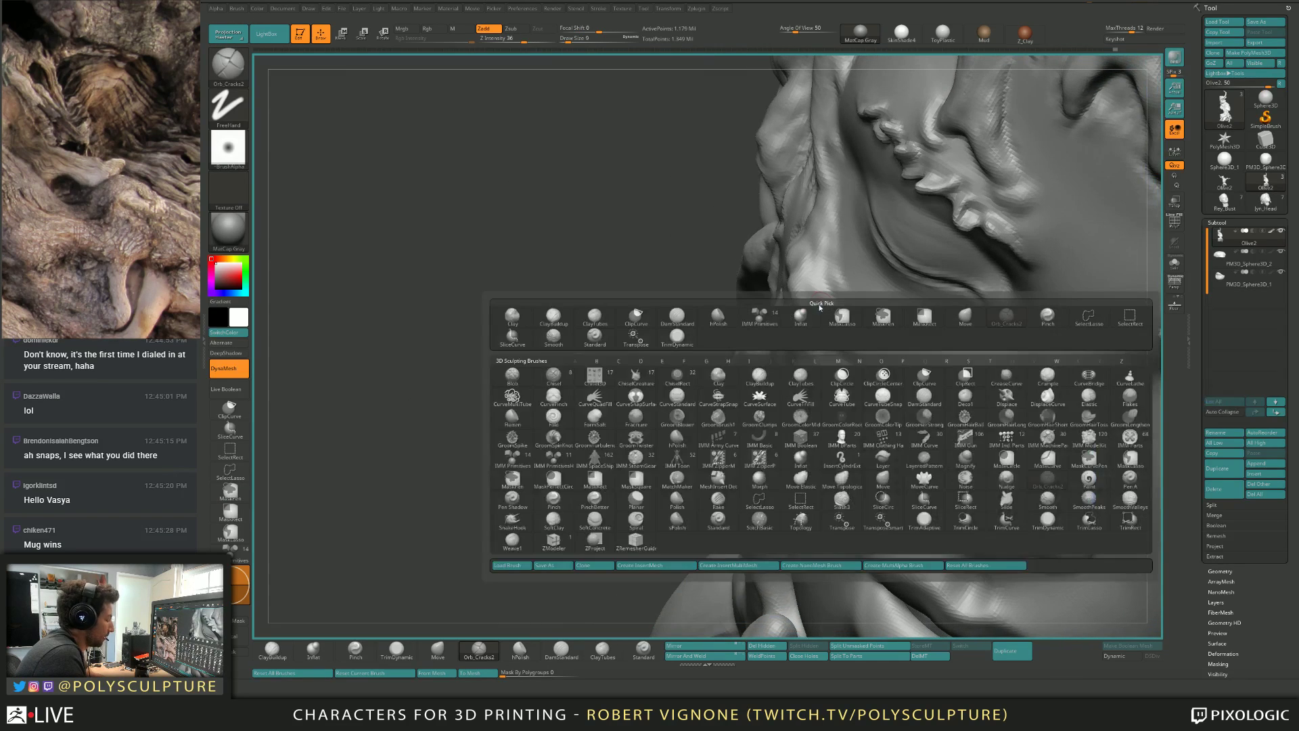
key("i")
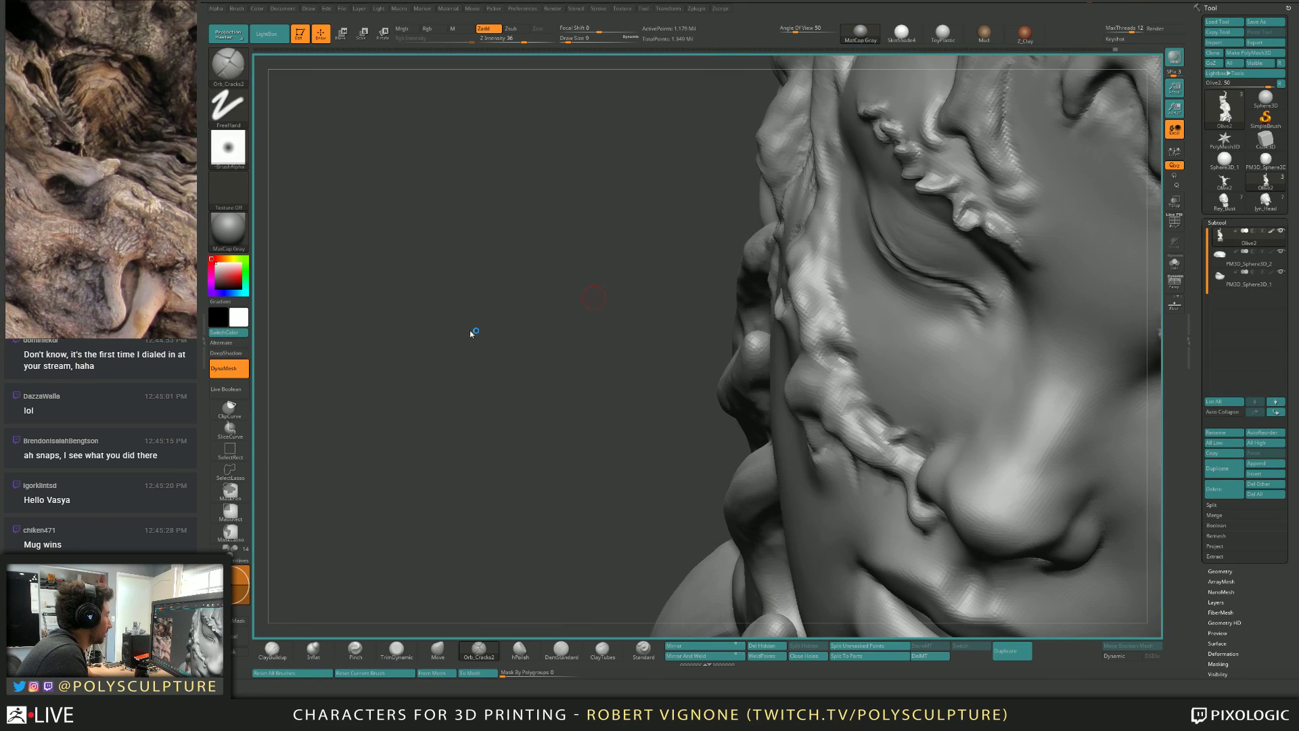
right_click_drag(576, 333, 461, 477)
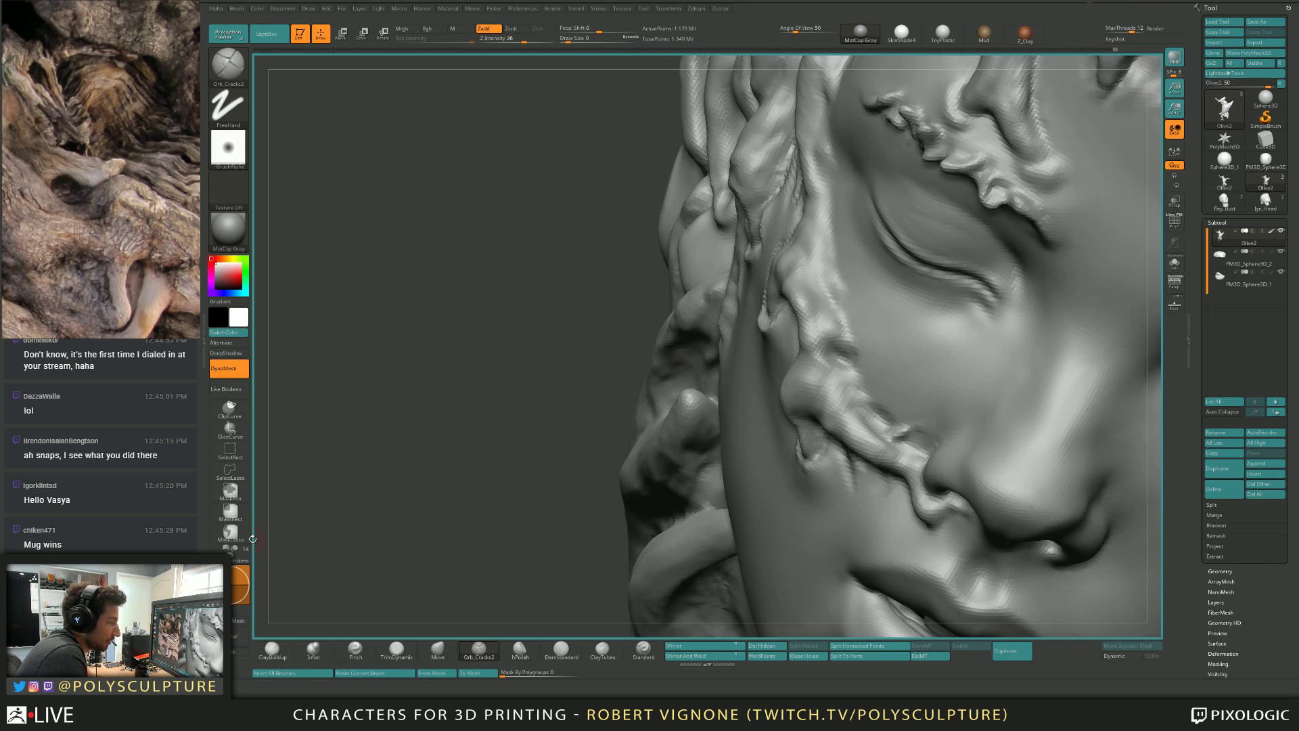
left_click(235, 555)
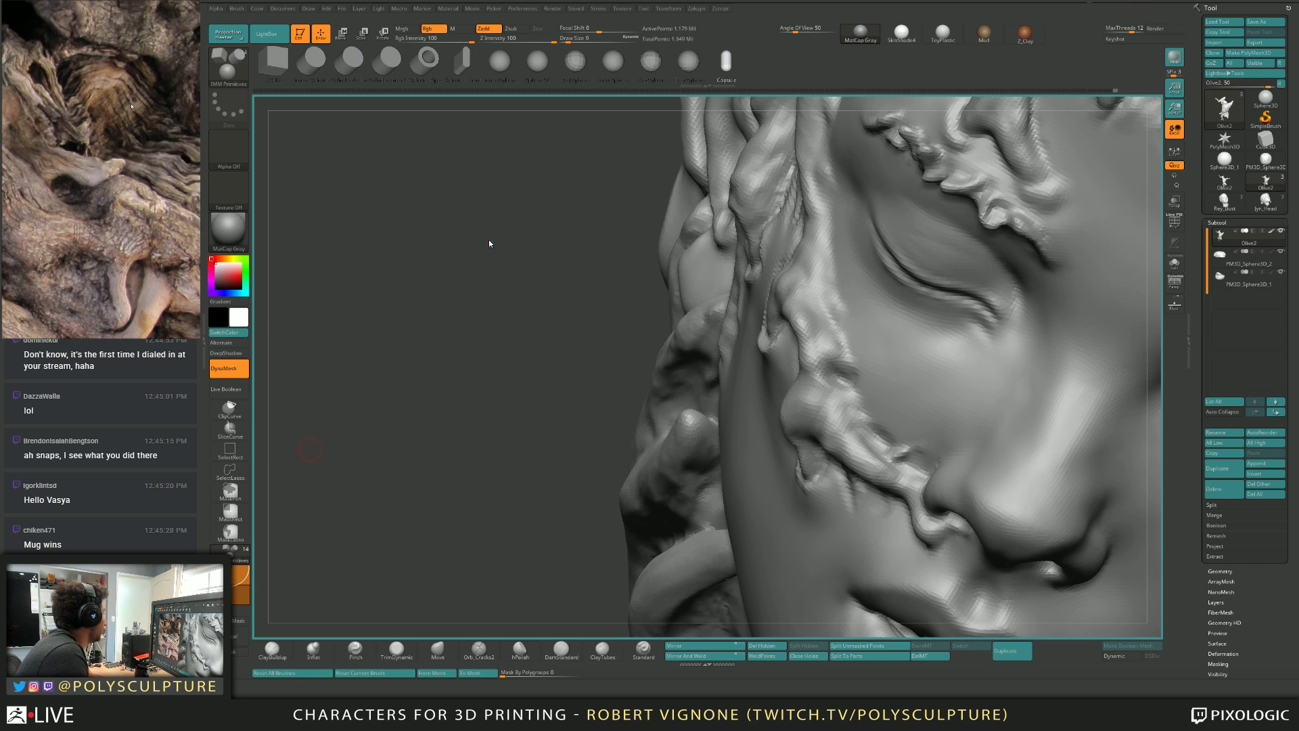
left_click(311, 59)
mouse_move(499, 176)
right_mouse_down()
mouse_move(749, 368)
mouse_move(806, 300)
right_mouse_up()
left_click_drag(806, 298, 806, 298)
key("w")
Position the inserted cylinder in the bend of the cheek twig with the gizmo and clear the mask from the head.
right_click_drag(805, 298, 797, 328)
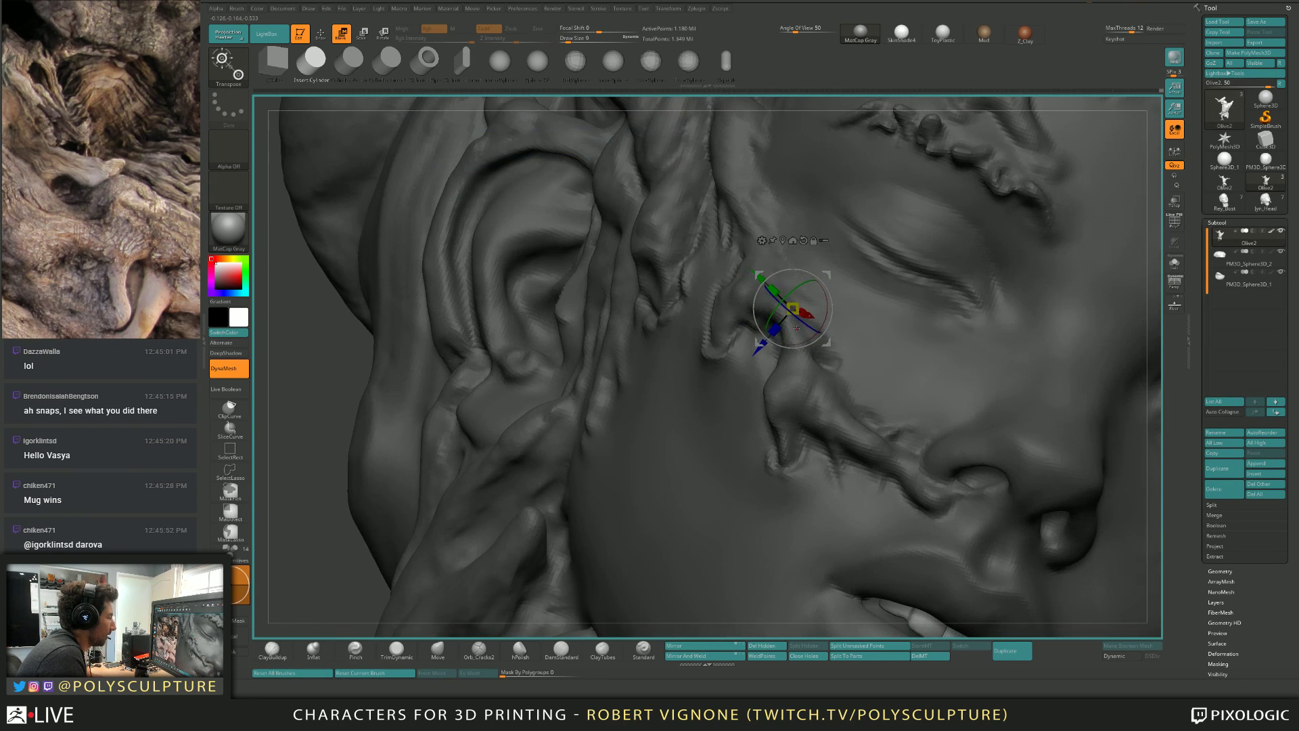
left_click_drag(797, 328, 792, 373)
mouse_move(797, 362)
right_mouse_down()
mouse_move(785, 387)
mouse_move(913, 369)
right_mouse_up()
left_click_drag(669, 365, 670, 365)
left_click_drag(677, 302, 679, 303)
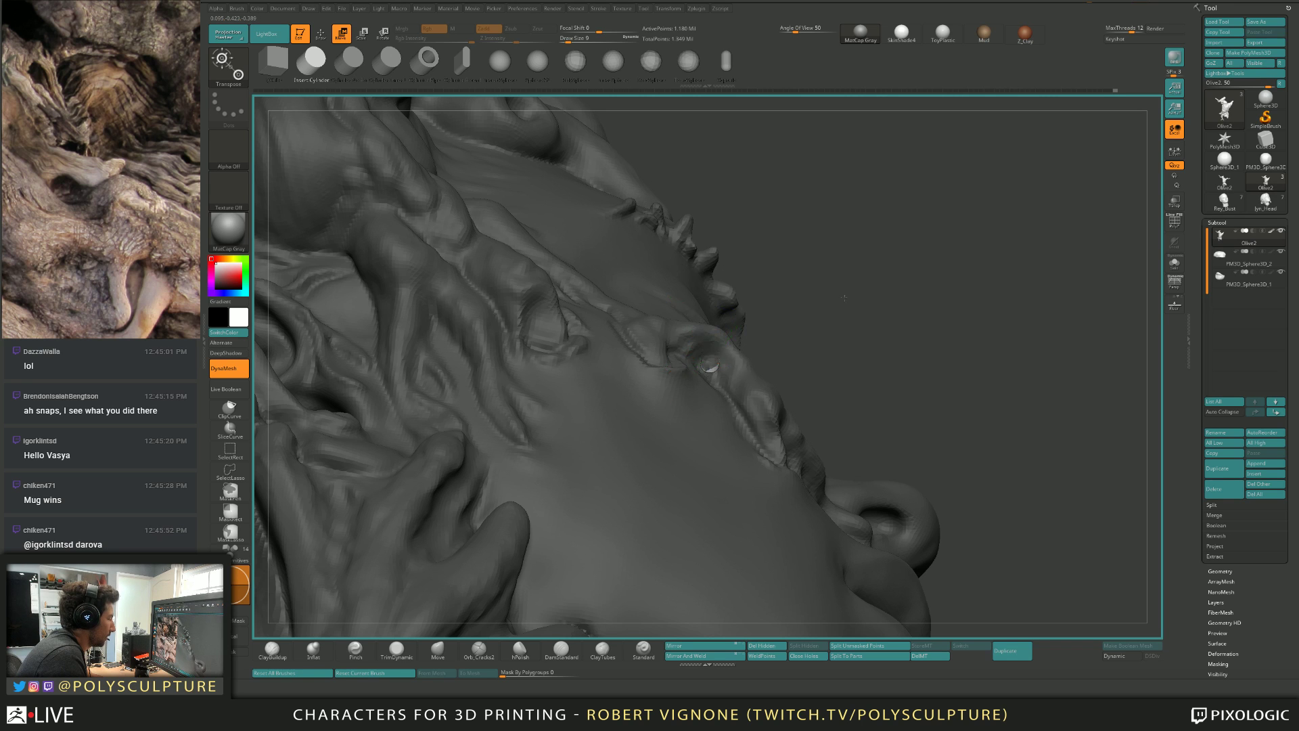
mouse_move(900, 287)
right_mouse_down()
mouse_move(815, 287)
mouse_move(710, 342)
right_mouse_up()
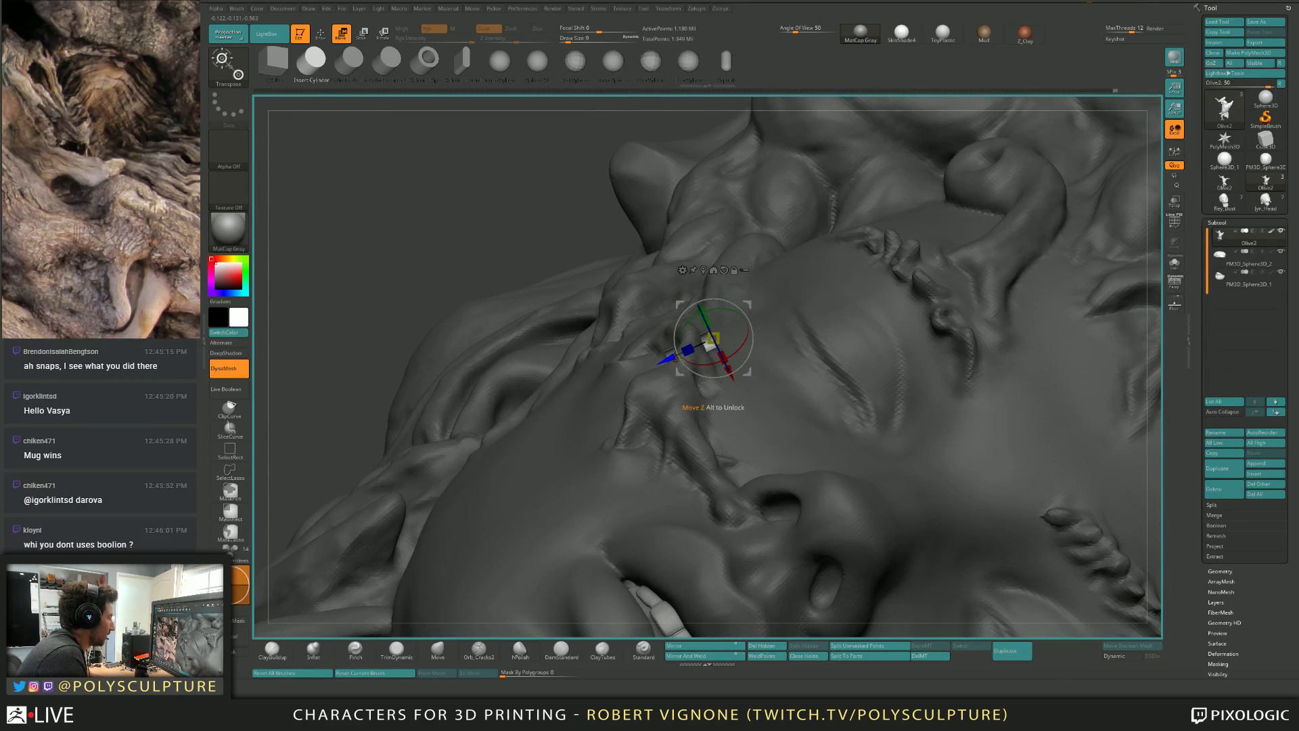
left_click_drag(709, 343, 709, 344)
mouse_move(709, 344)
right_mouse_down()
mouse_move(753, 254)
mouse_move(683, 176)
right_mouse_up()
left_click_drag(681, 174, 666, 164, "ctrl")
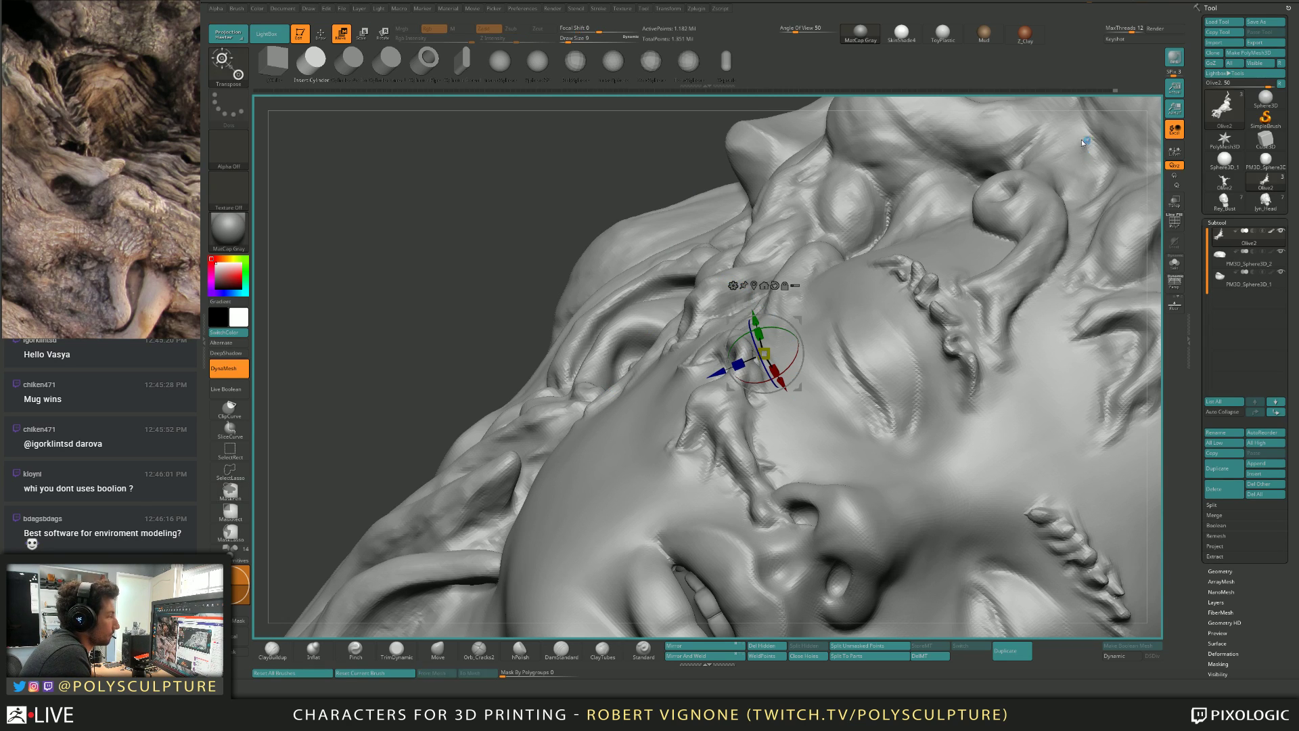
Leave the gizmo and ready the Move brush for shaping the hole through the bend of the cheek twig.
key("q")
mouse_move(785, 363)
right_mouse_down()
mouse_move(817, 363)
mouse_move(834, 380)
mouse_move(811, 335)
mouse_move(842, 308)
right_mouse_up()
key("s")
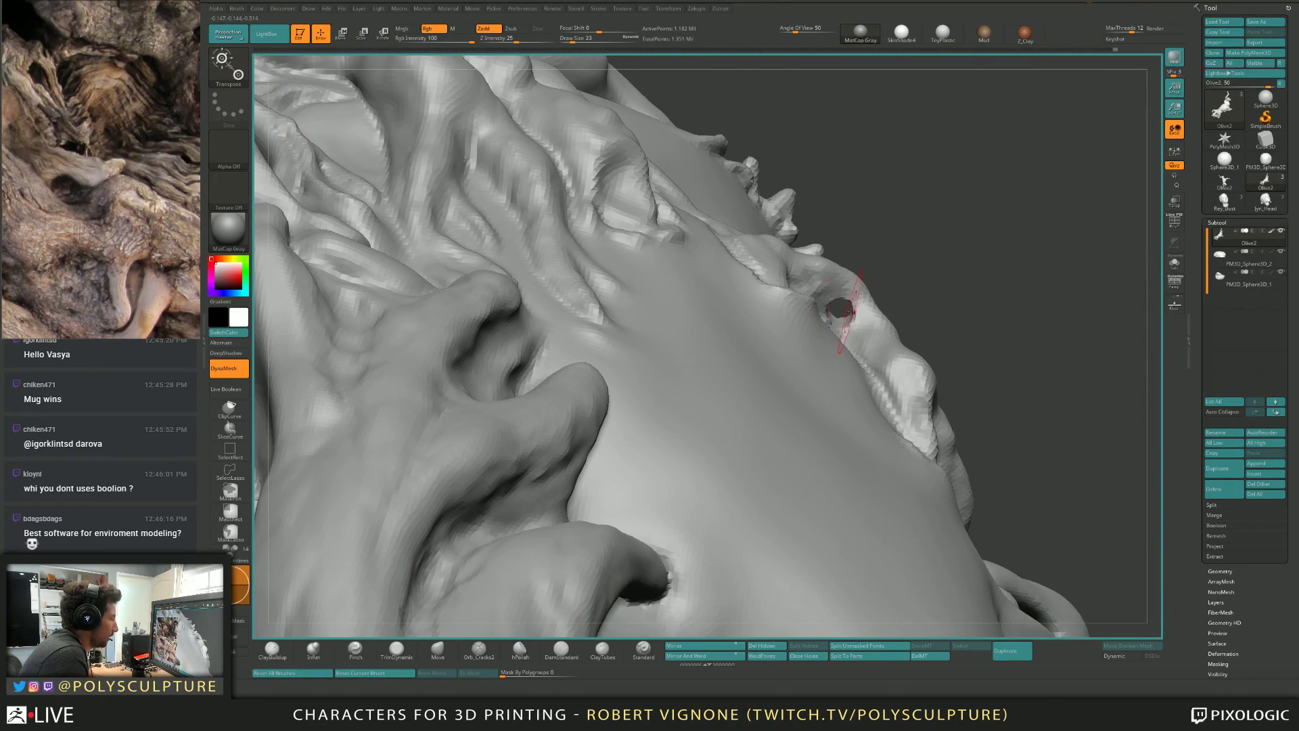
key("b")
key("m")
key("v")
key("s")
mouse_move(849, 313)
left_mouse_down()
mouse_move(859, 296)
mouse_move(816, 424)
mouse_move(757, 441)
left_mouse_up()
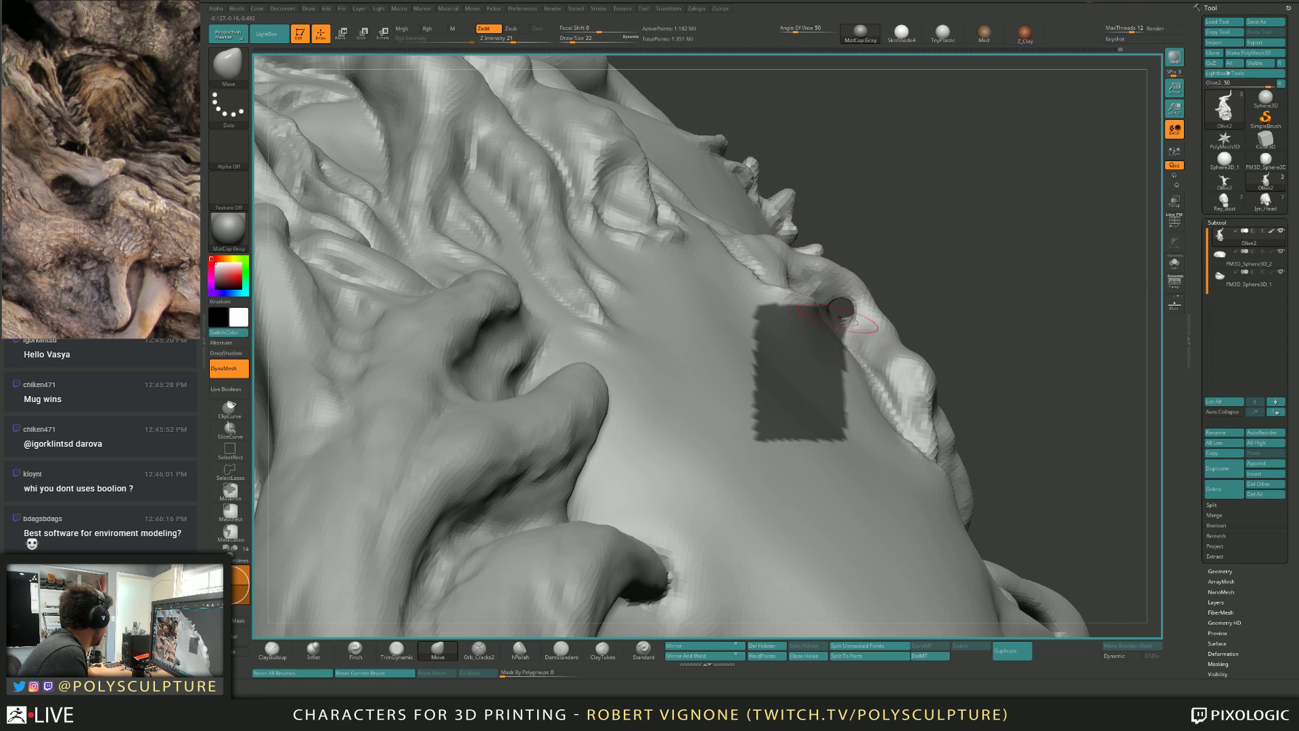
left_click(842, 309, "ctrl")
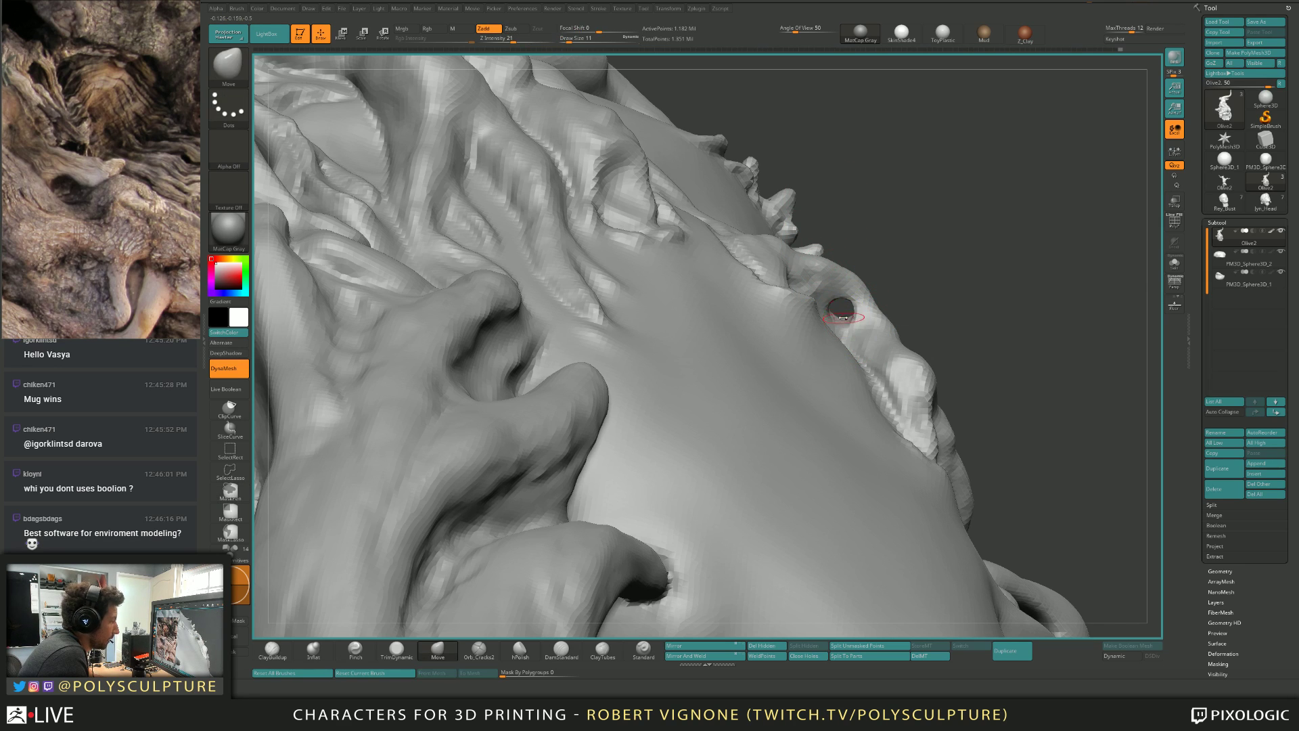
left_click(230, 469)
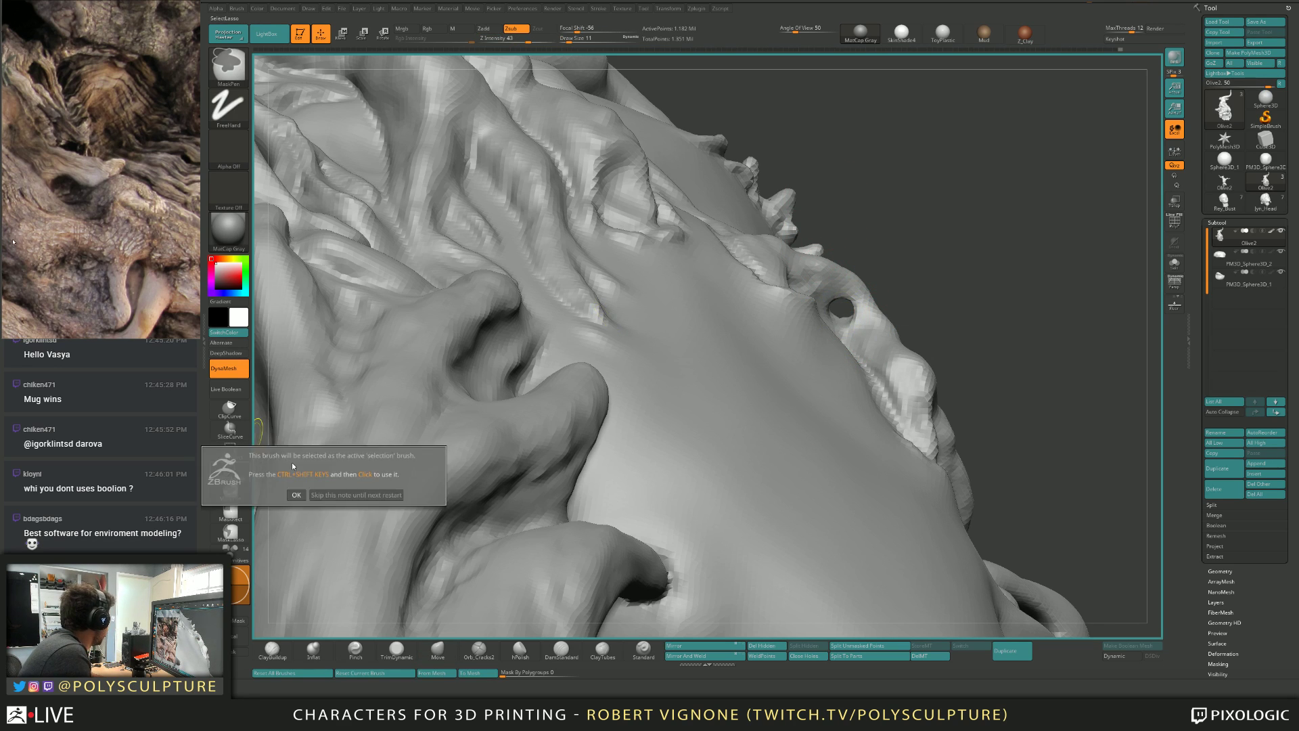
left_click(531, 426)
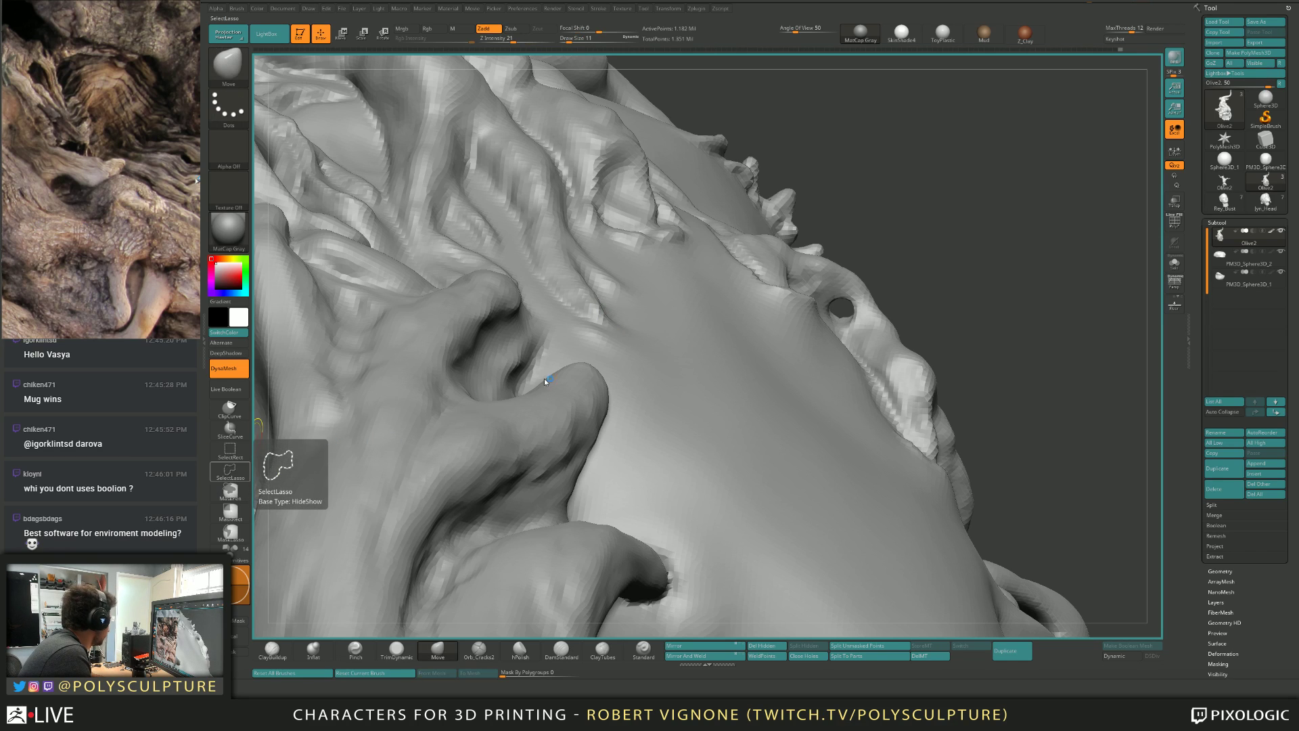
mouse_move(837, 338)
left_mouse_down("ctrl")
mouse_move(823, 332)
mouse_move(839, 337)
left_mouse_up("ctrl")
left_click(230, 468)
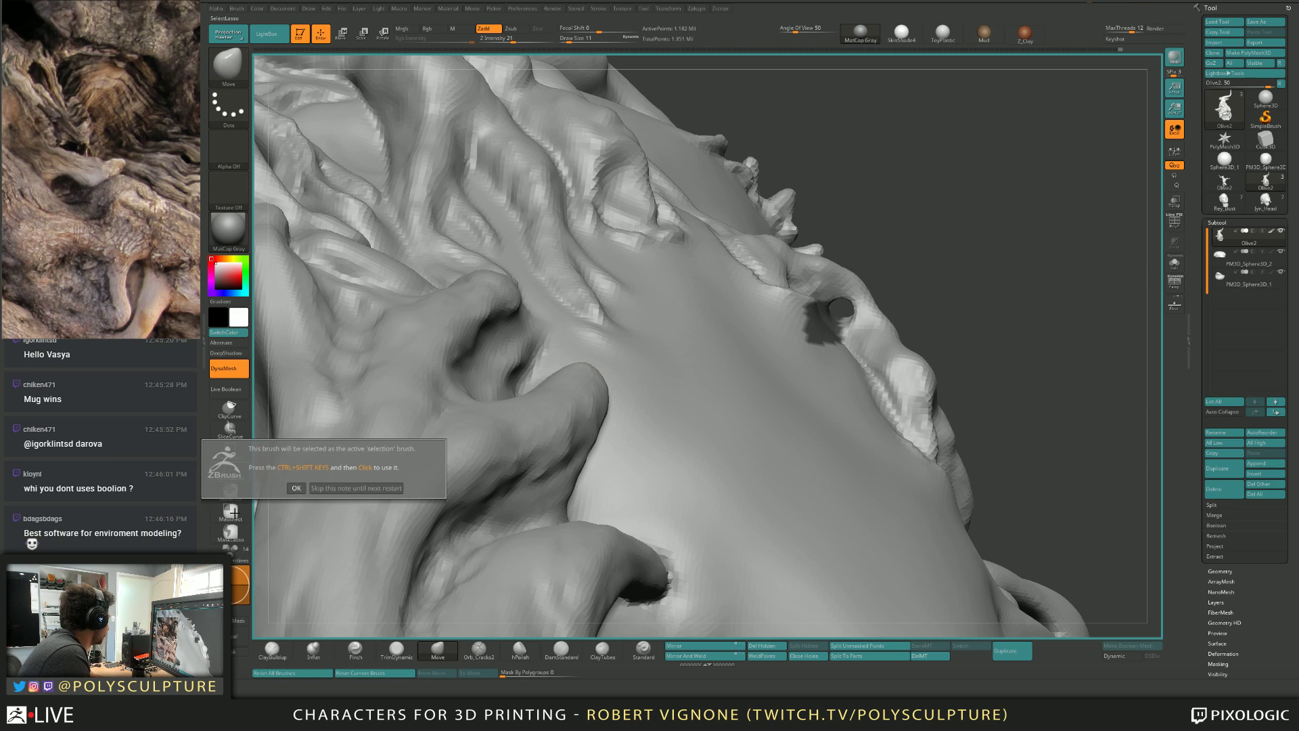
left_click(356, 488)
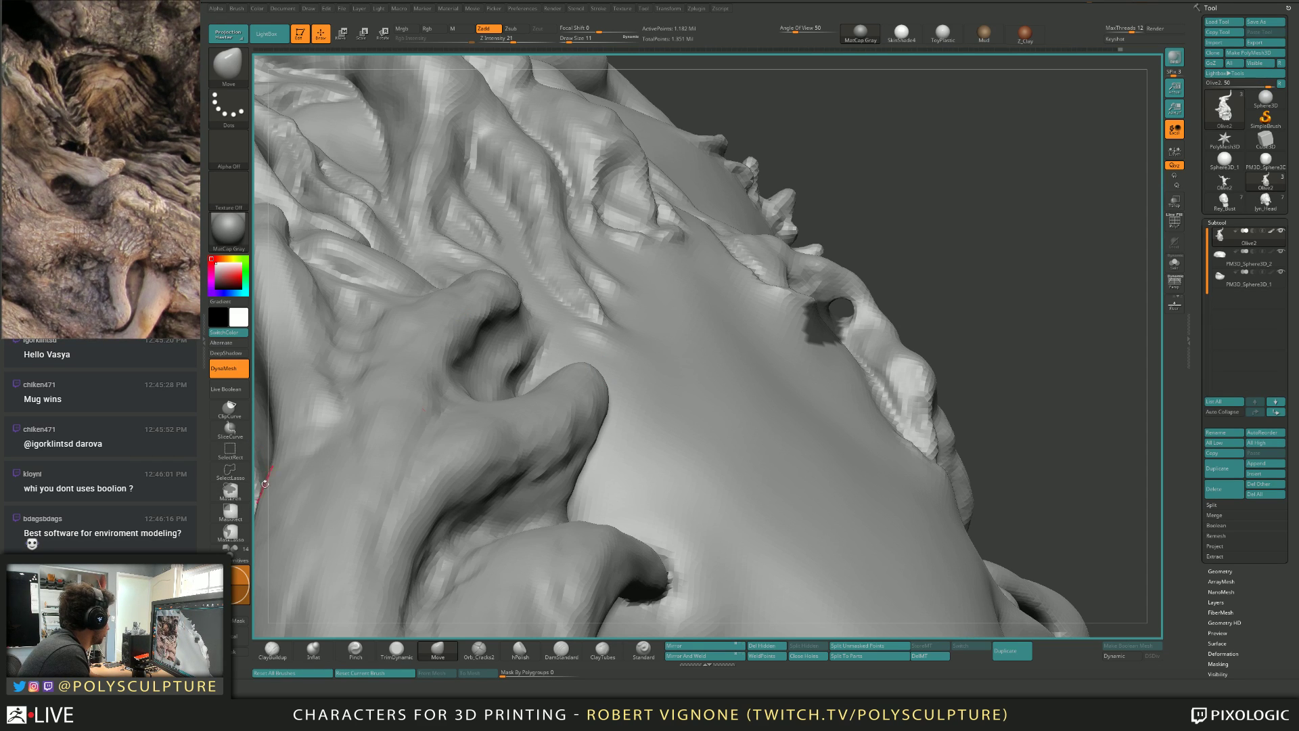
left_click_drag(842, 307, 752, 371, "ctrl")
key("ctrl")
left_click_drag(904, 267, 771, 369, "ctrl")
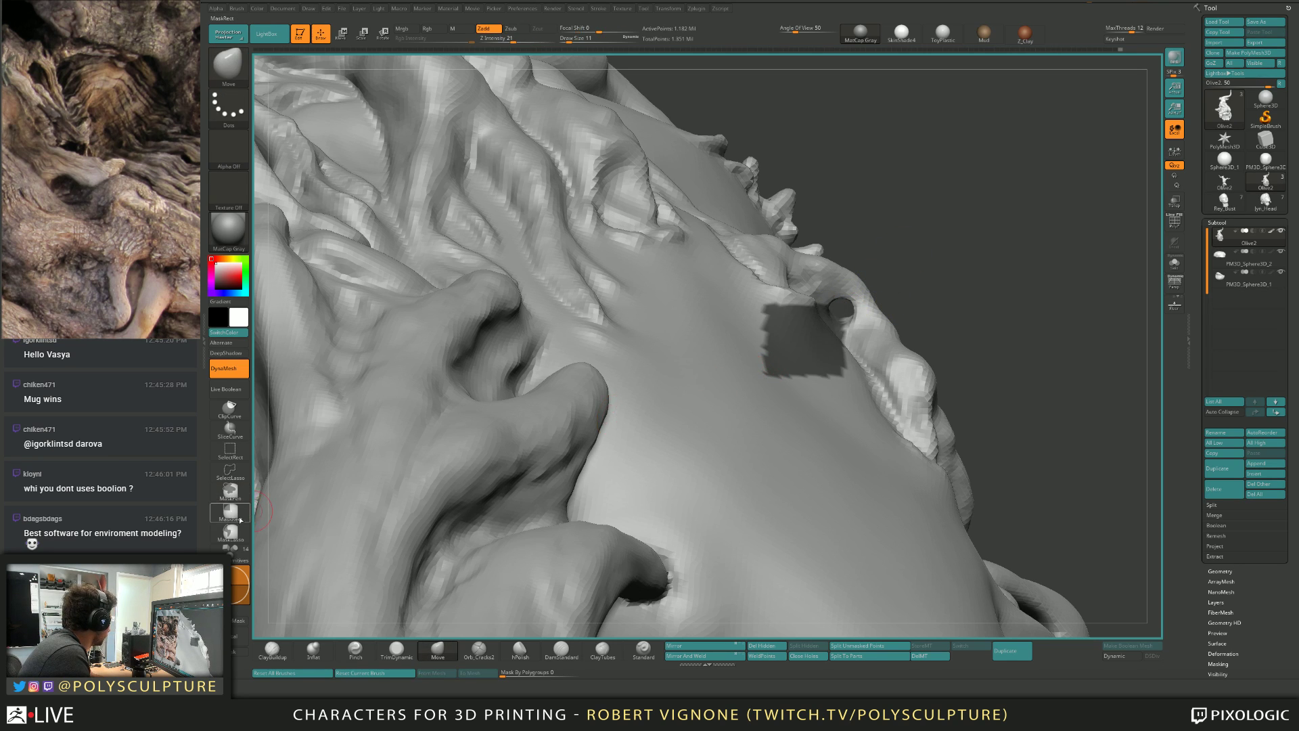
Mask the skin behind the twig's hole with the MaskLasso brush and widen the hole using the Move brush at size 18.
mouse_move(968, 213)
left_mouse_down()
mouse_move(962, 290)
mouse_move(954, 251)
mouse_move(893, 284)
left_mouse_up()
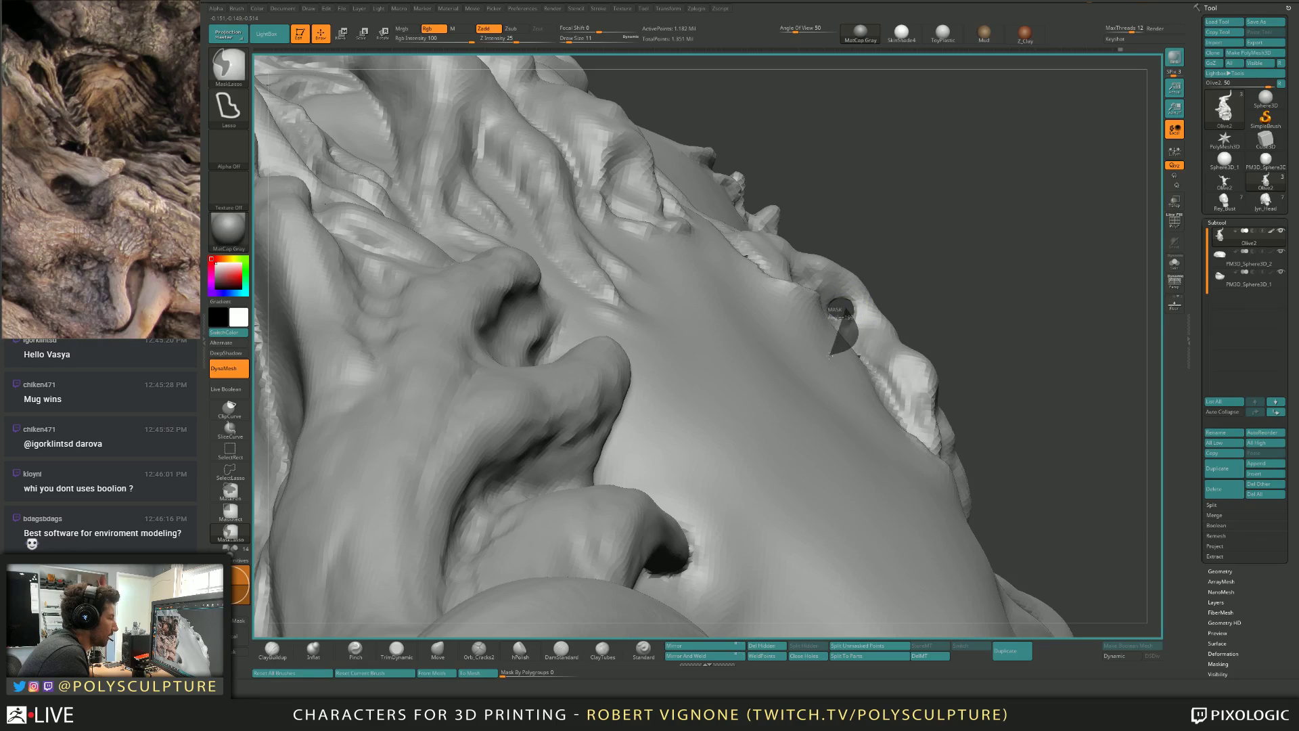
key("s")
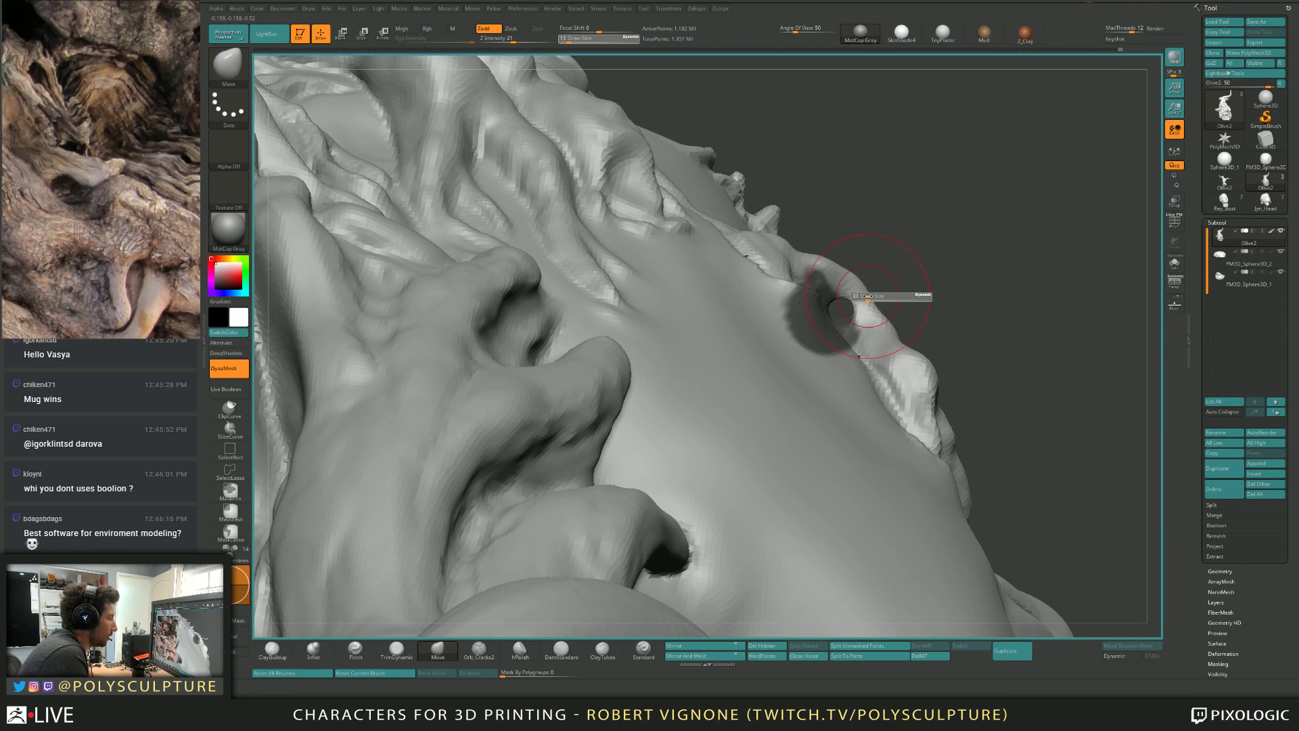
left_click_drag(865, 296, 867, 294)
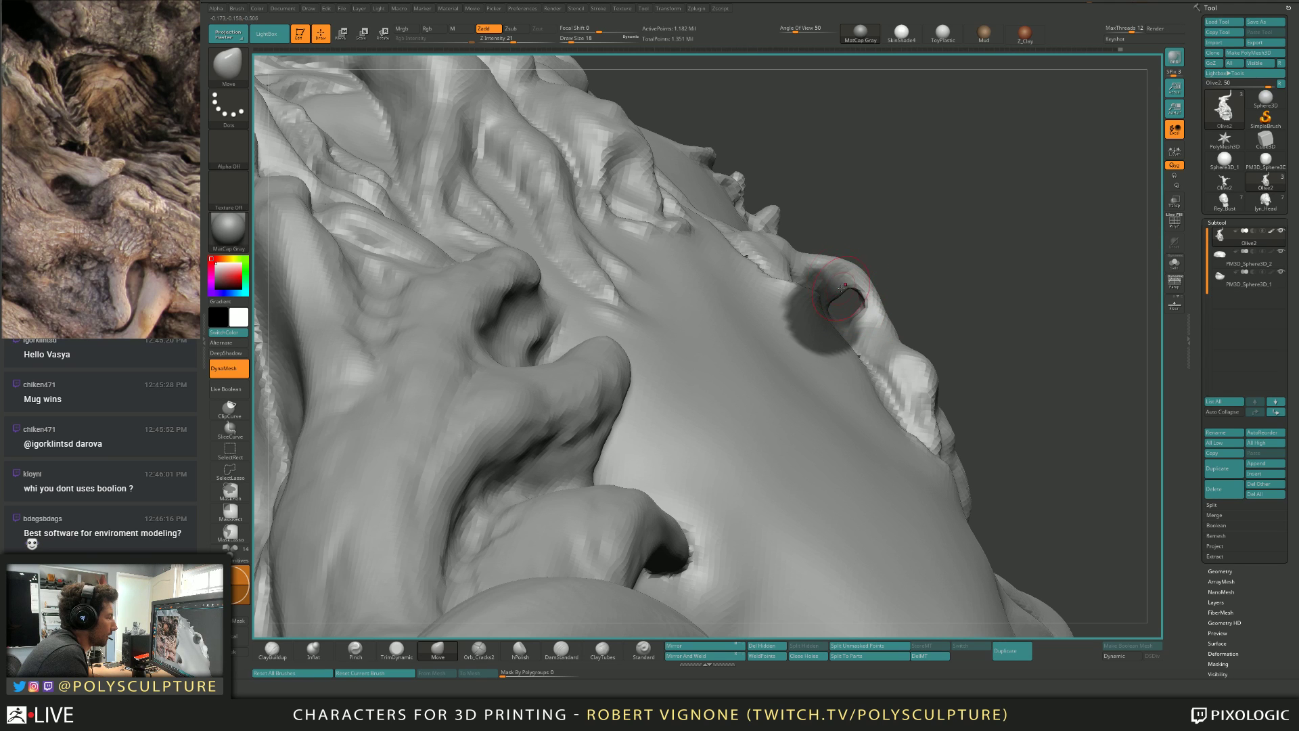
mouse_move(842, 288)
right_mouse_down()
mouse_move(879, 298)
mouse_move(841, 291)
mouse_move(854, 322)
right_mouse_up()
mouse_move(842, 367)
right_mouse_down()
mouse_move(858, 324)
mouse_move(859, 335)
mouse_move(823, 296)
mouse_move(849, 310)
mouse_move(886, 298)
mouse_move(918, 323)
mouse_move(870, 349)
mouse_move(845, 317)
mouse_move(900, 282)
mouse_move(913, 291)
mouse_move(908, 327)
right_mouse_up()
Refine the rim of the hole in the cheek twig with ClayBuildup, smoothing and the Move brush.
key("shift")
key("alt")
key("b")
key("c")
key("b")
key("b")
key("m")
key("v")
key("shift")
key("b")
key("m")
key("v")
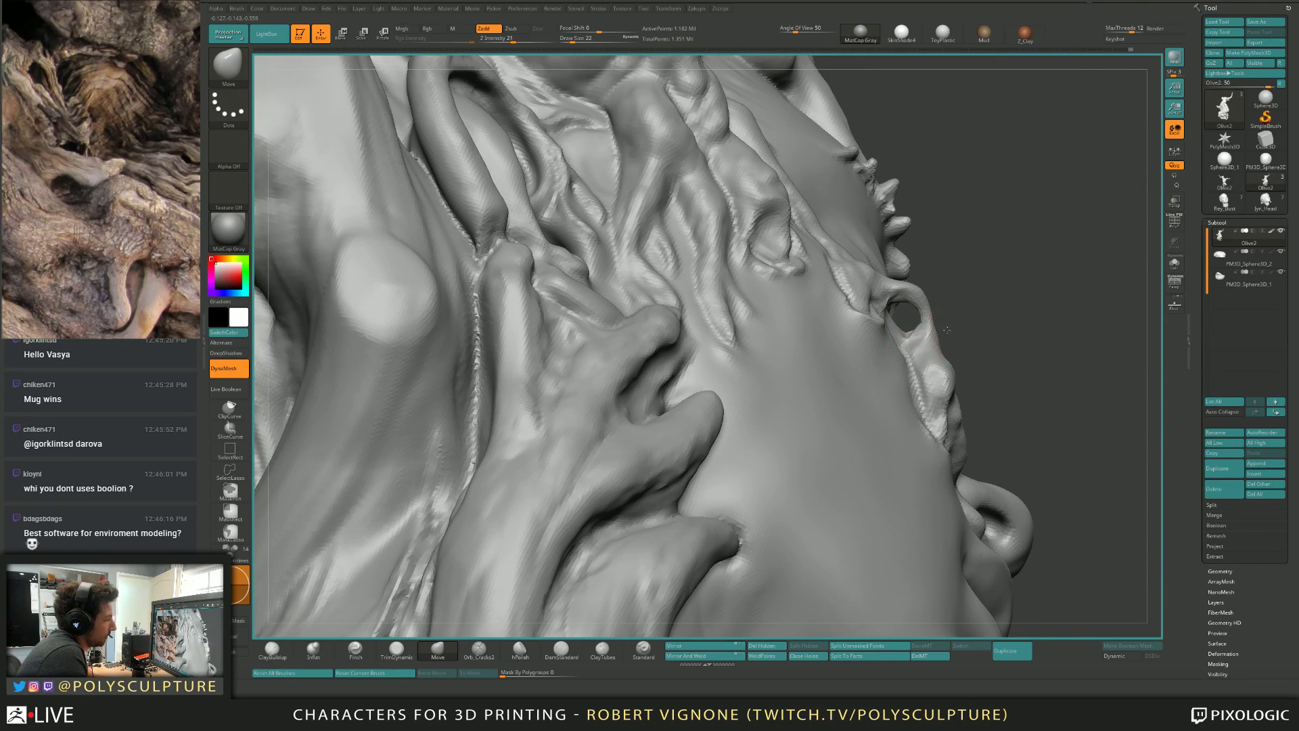
Smooth the skin directly beneath the arch of the cheek twig.
right_click_drag(905, 316, 879, 330)
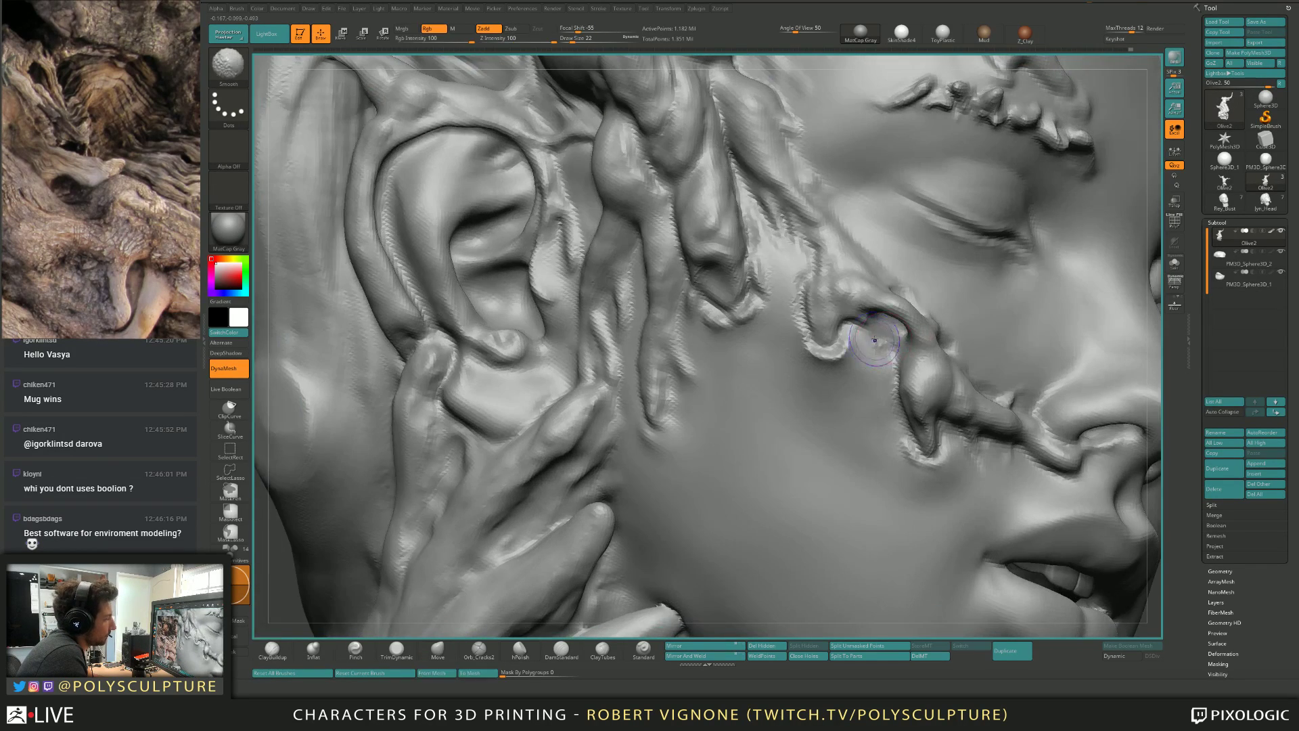
left_click_drag(879, 330, 884, 339, "shift")
mouse_move(885, 339)
right_mouse_down()
mouse_move(868, 328)
mouse_move(892, 291)
right_mouse_up()
mouse_move(906, 296)
right_mouse_down()
mouse_move(893, 299)
mouse_move(868, 115)
right_mouse_up()
Build up the skin under the cheek twig's arch and beside its curled end with the ClayBuildup brush.
key("1")
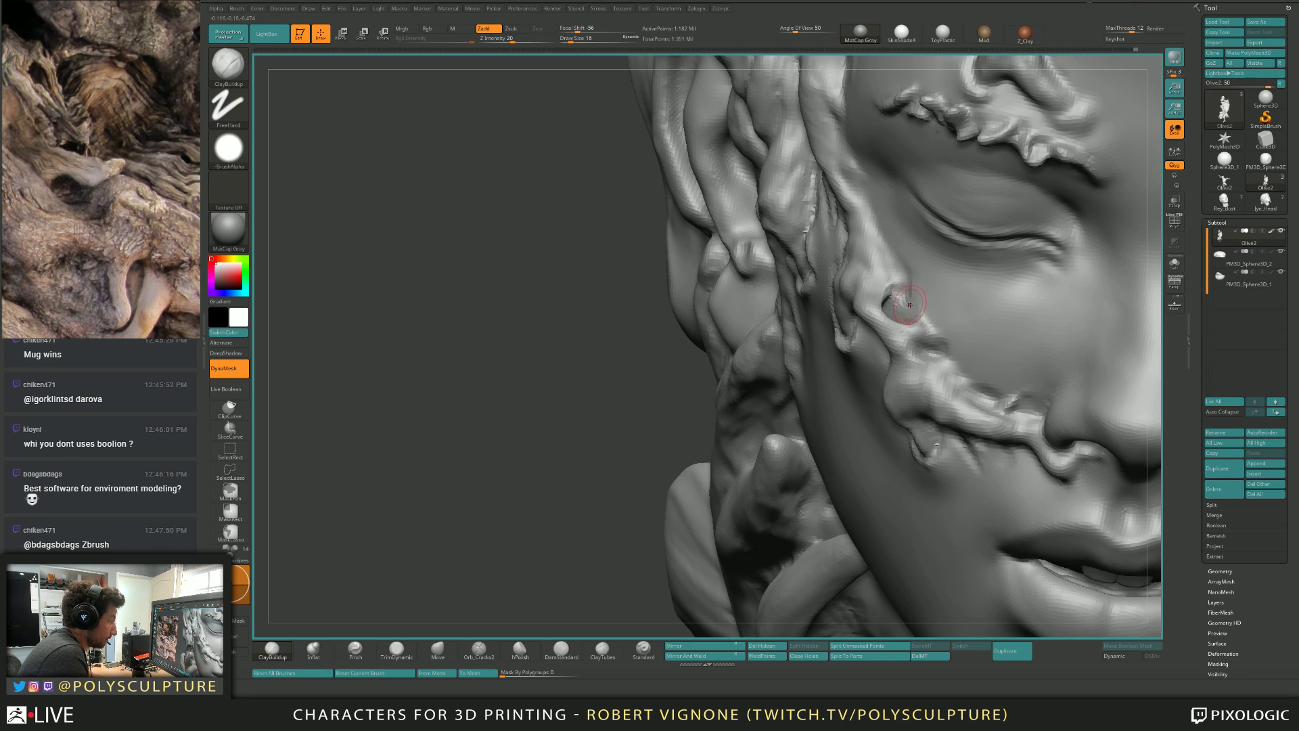
right_click_drag(909, 304, 974, 297)
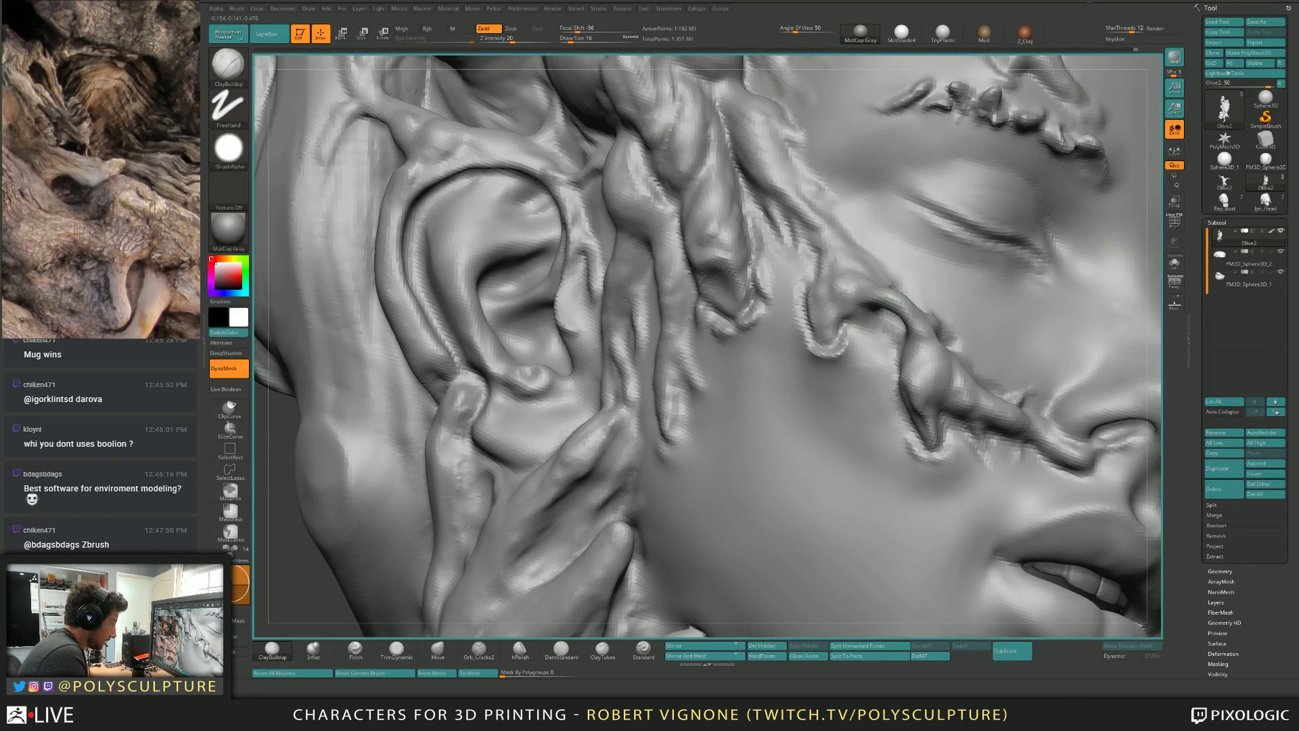
right_click_drag(890, 337, 881, 325)
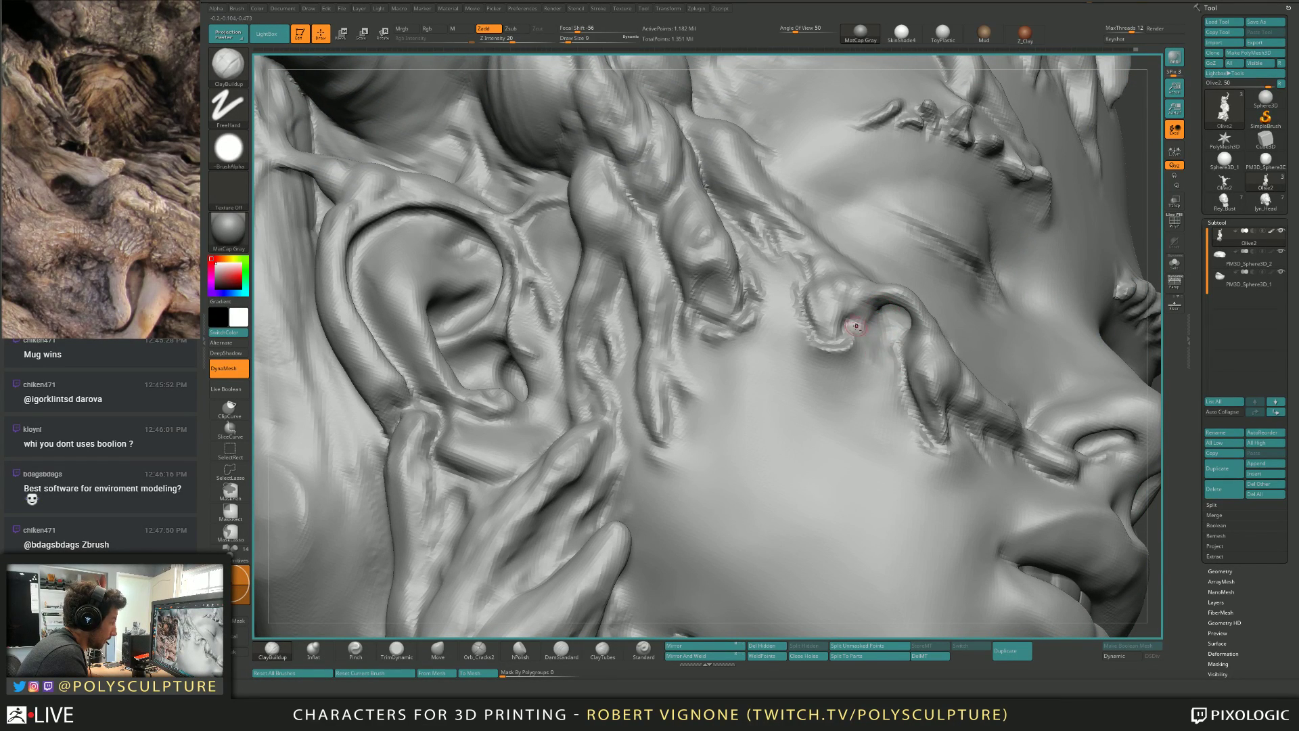
key("s")
left_click_drag(868, 341, 870, 341)
left_click_drag(880, 330, 877, 370)
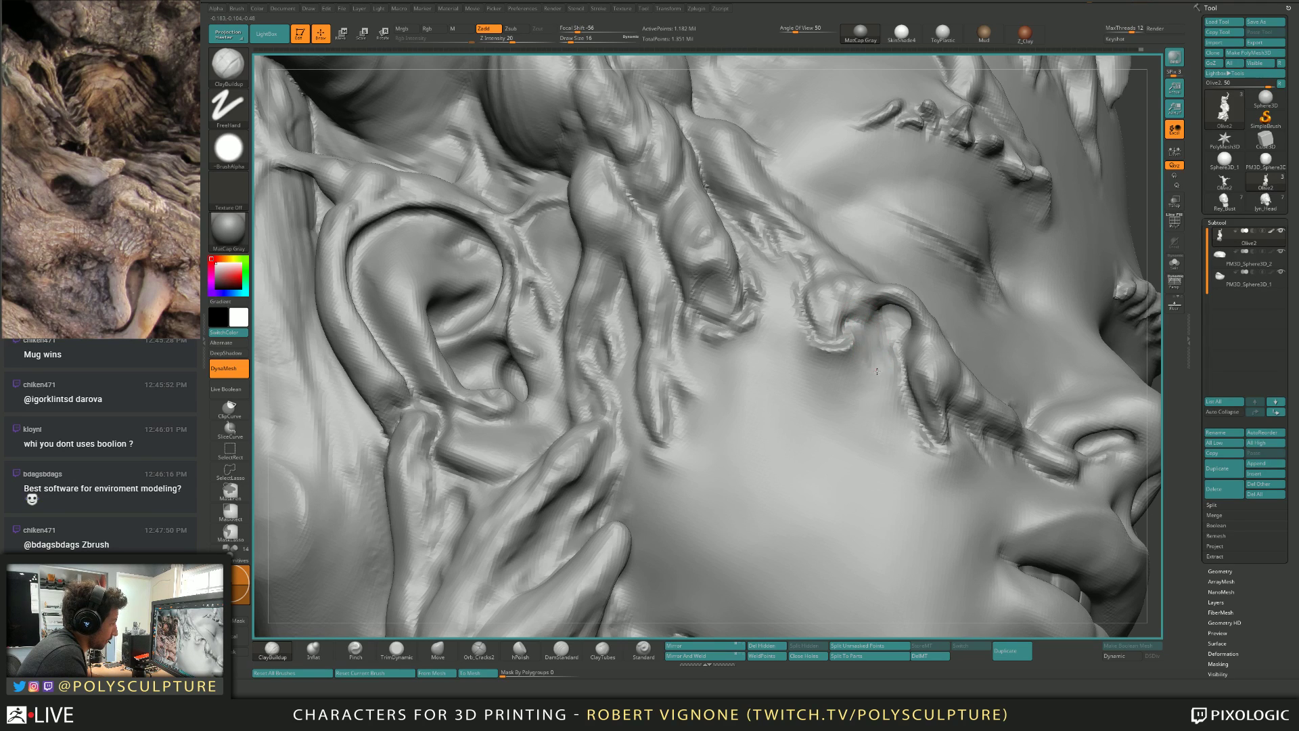
Flatten the skin below the cheek twig's arch with the TrimDynamic brush.
mouse_move(878, 349)
right_mouse_down()
mouse_move(879, 334)
mouse_move(875, 359)
right_mouse_up()
key("b")
key("t")
key("d")
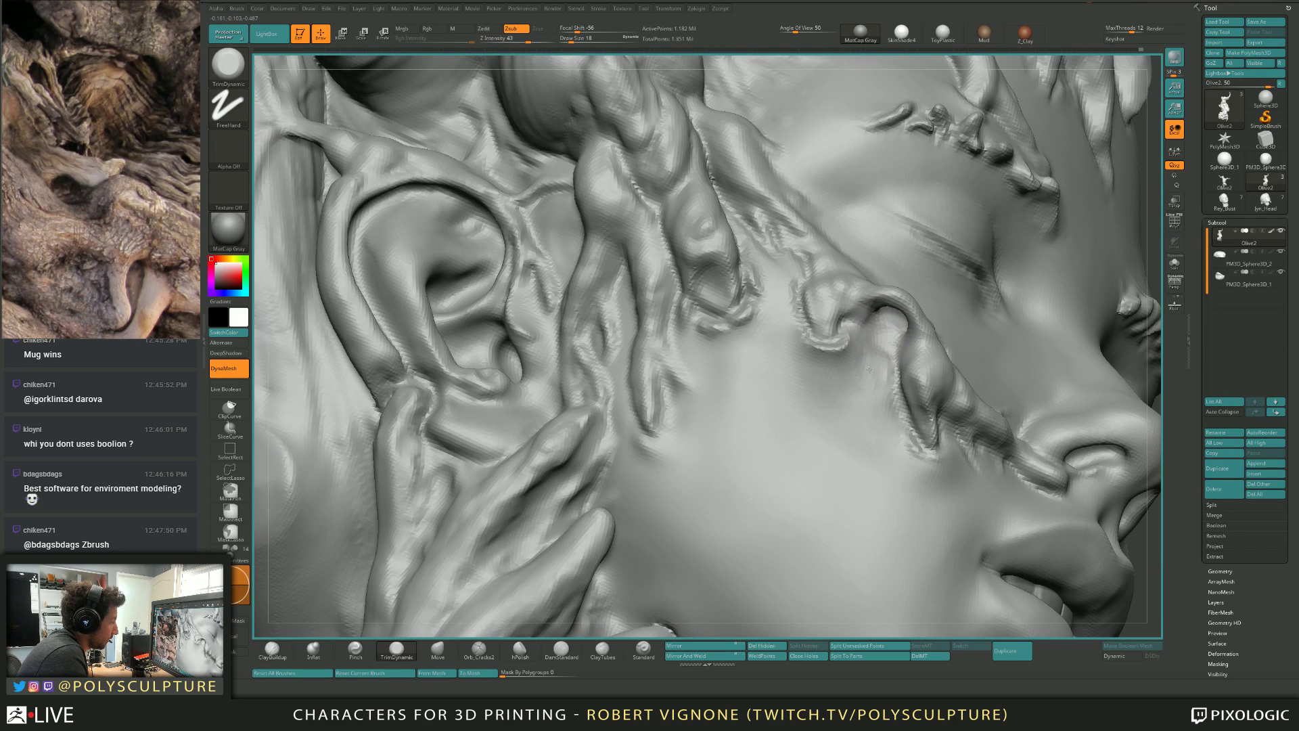
Add a thin strand rising from the upper edge of the cheek twig towards the eye with a small ClayBuildup brush.
mouse_move(879, 353)
right_mouse_down()
mouse_move(838, 331)
mouse_move(928, 270)
mouse_move(907, 282)
mouse_move(906, 310)
right_mouse_up()
key("b")
key("c")
key("b")
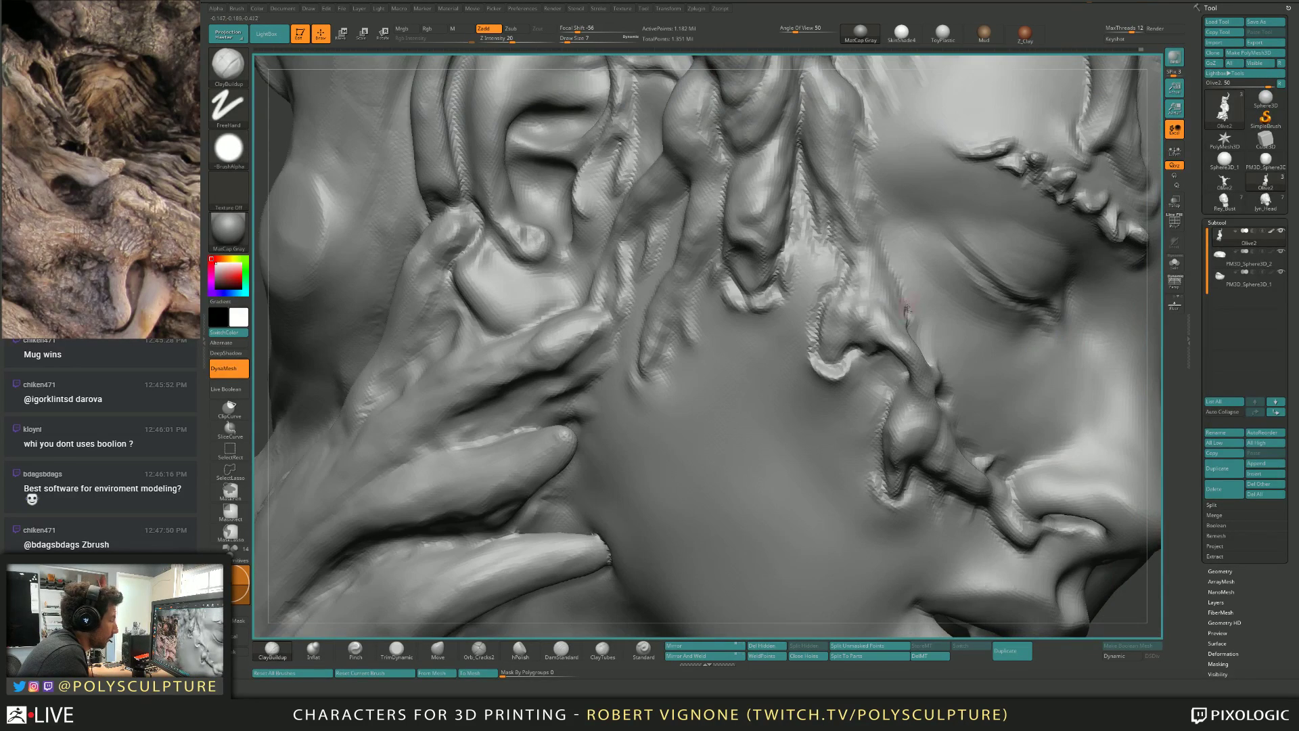
key("s")
left_click(882, 280)
key("s")
left_click(882, 281)
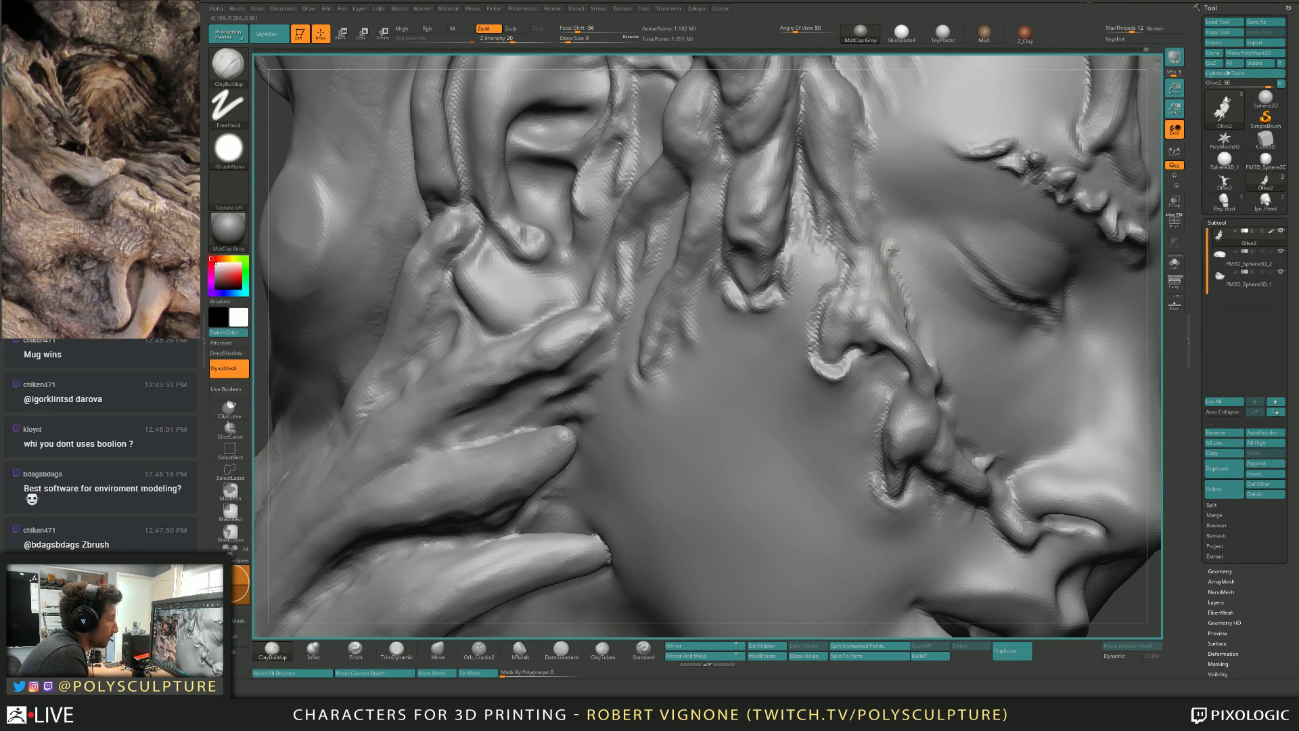
key("s")
left_click(883, 263)
Build up wood strands between the top of the cheek twig and the temple strand with ClayBuildup, varying the brush size.
right_click_drag(893, 265, 870, 232)
left_click_drag(855, 212, 875, 238)
key("s")
left_click(849, 207)
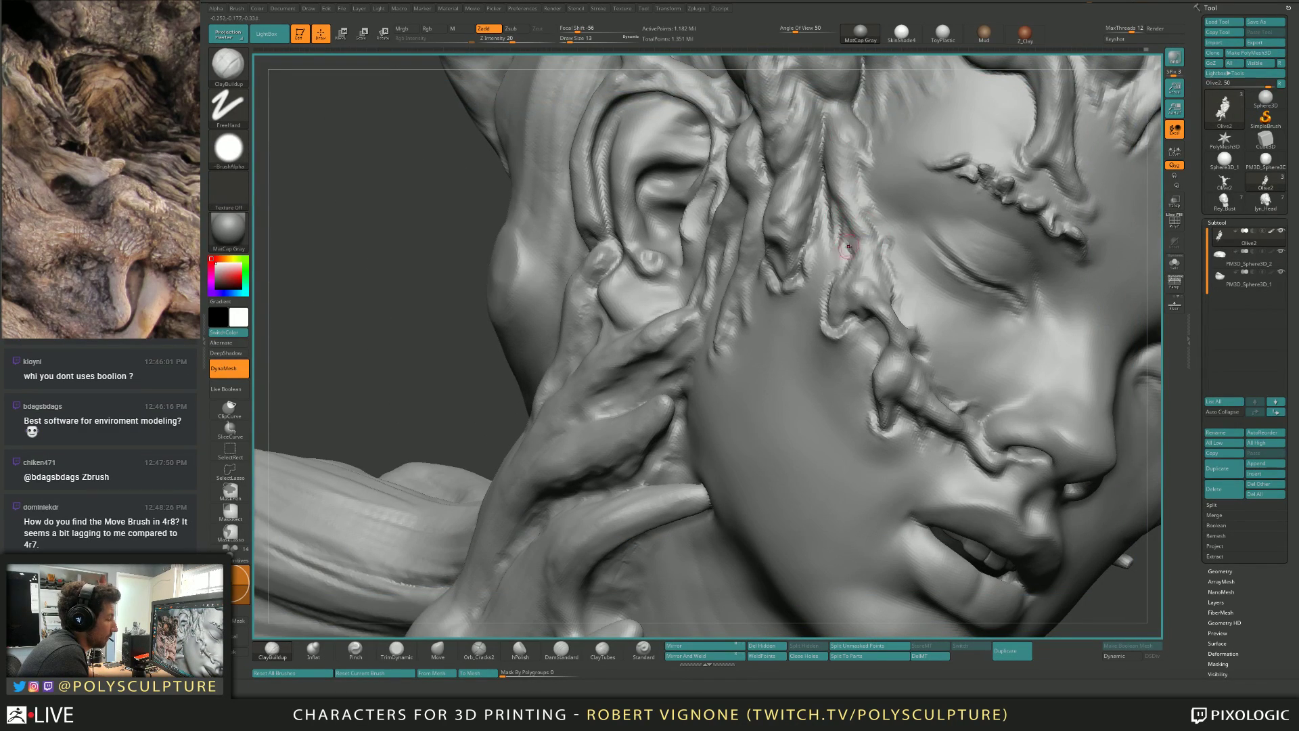
mouse_move(844, 252)
right_mouse_down()
mouse_move(866, 246)
mouse_move(863, 230)
mouse_move(841, 261)
mouse_move(845, 250)
right_mouse_up()
key("s")
left_click(828, 233)
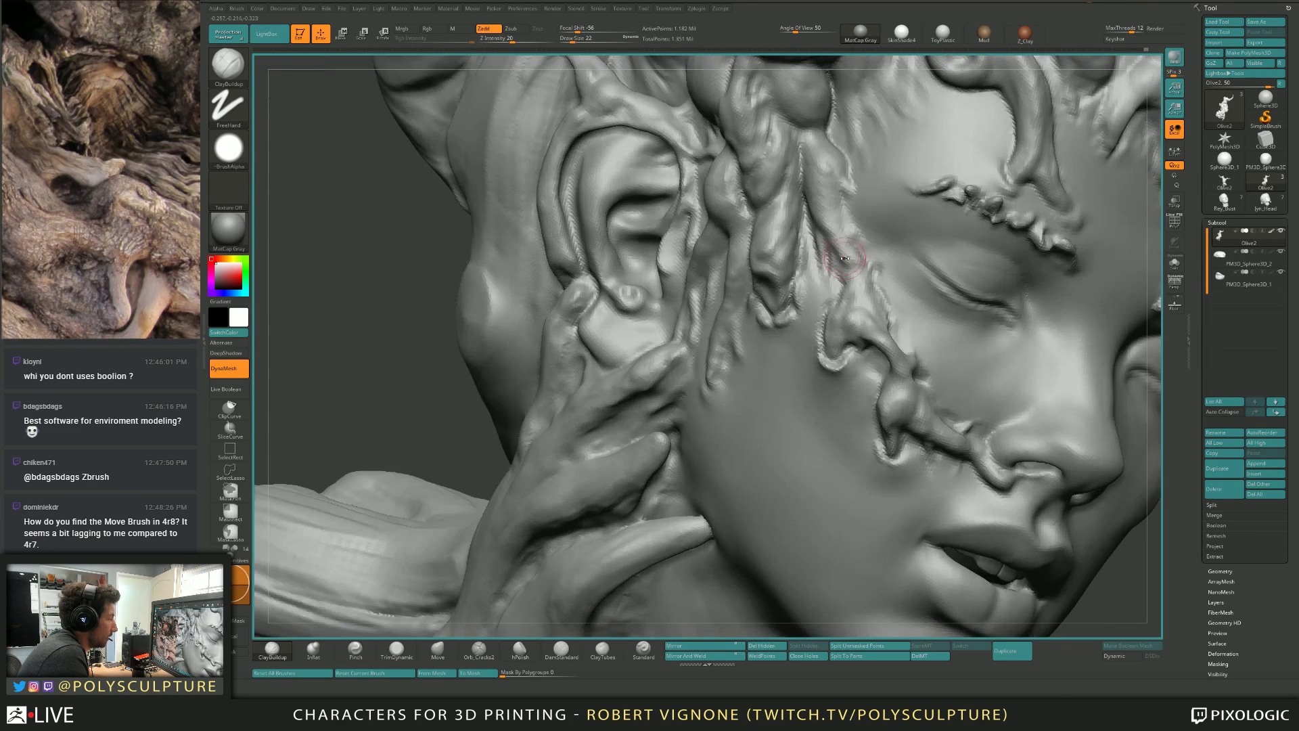
key("s")
left_click(847, 250)
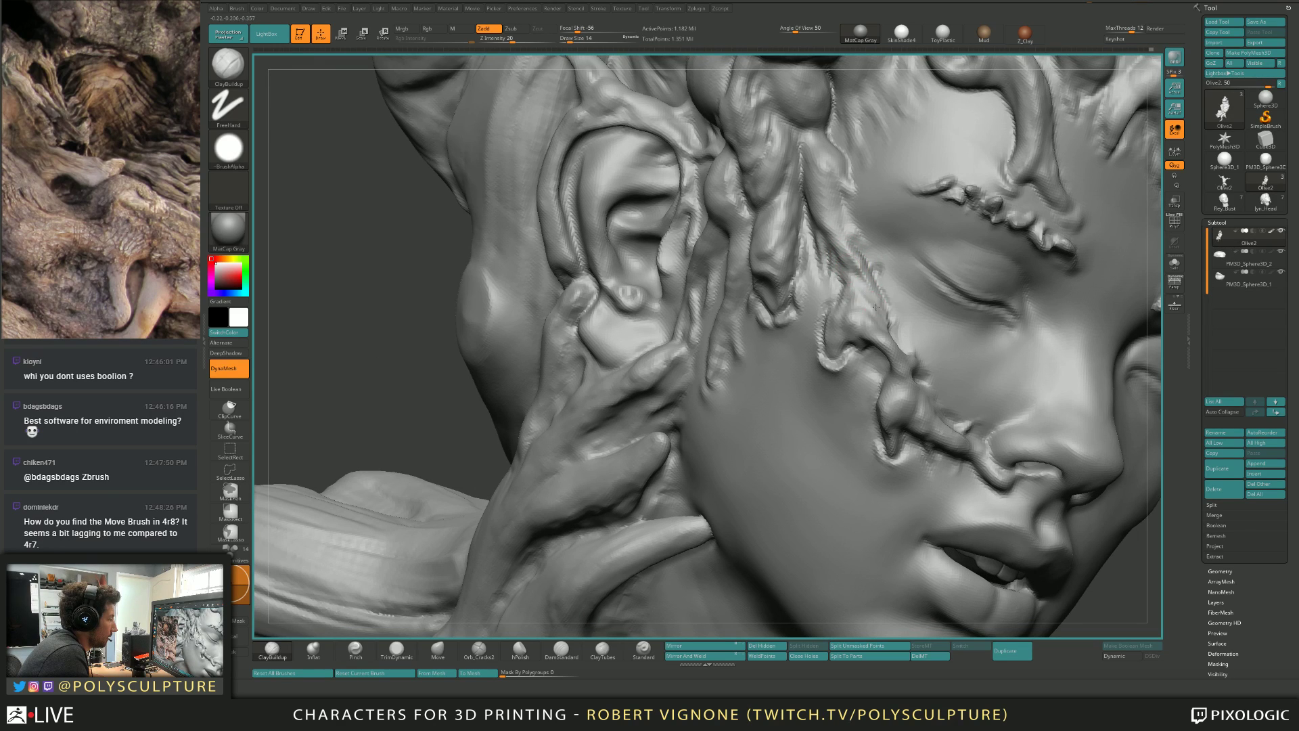
Thicken the strands joining the temple to the cheek twig and fill the skin beside them with ClayBuildup.
right_click_drag(857, 299, 852, 297)
left_click_drag(852, 296, 828, 264)
right_click_drag(828, 264, 841, 282)
key("s")
left_click(842, 301)
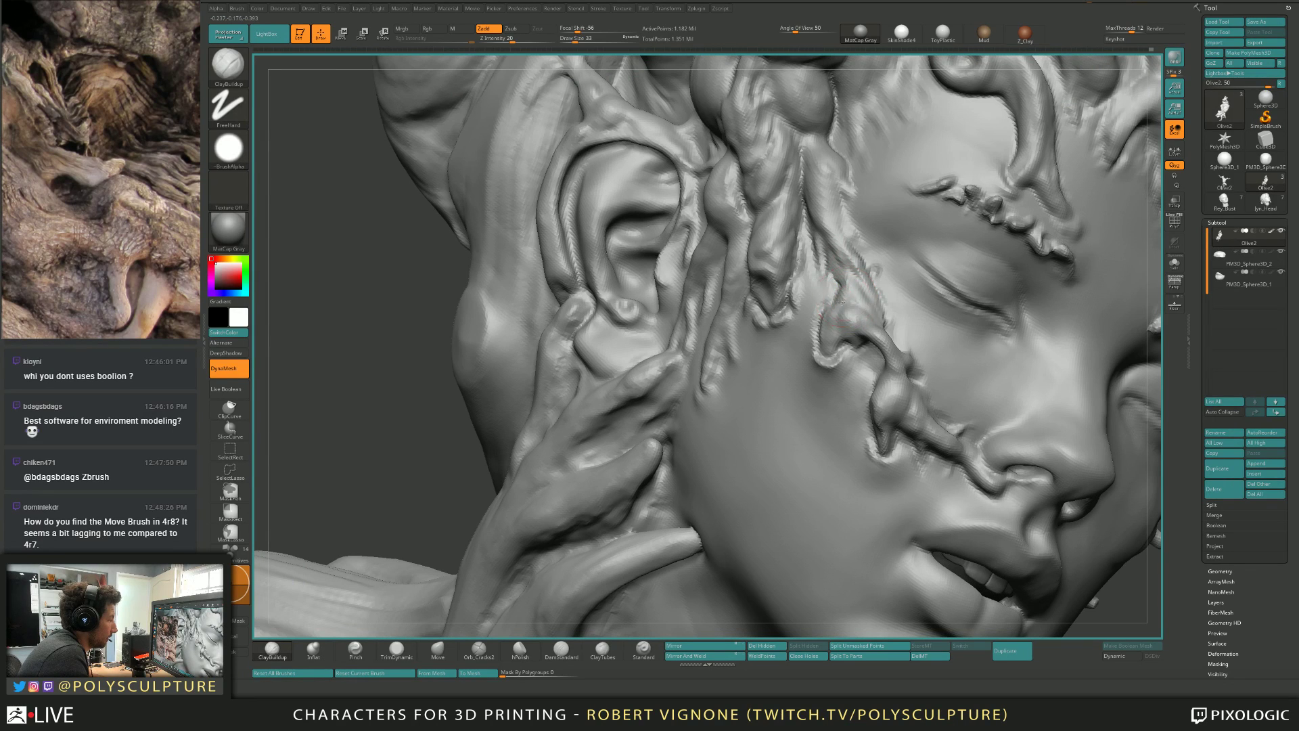
key("s")
left_click(842, 291)
right_click_drag(866, 309, 861, 281)
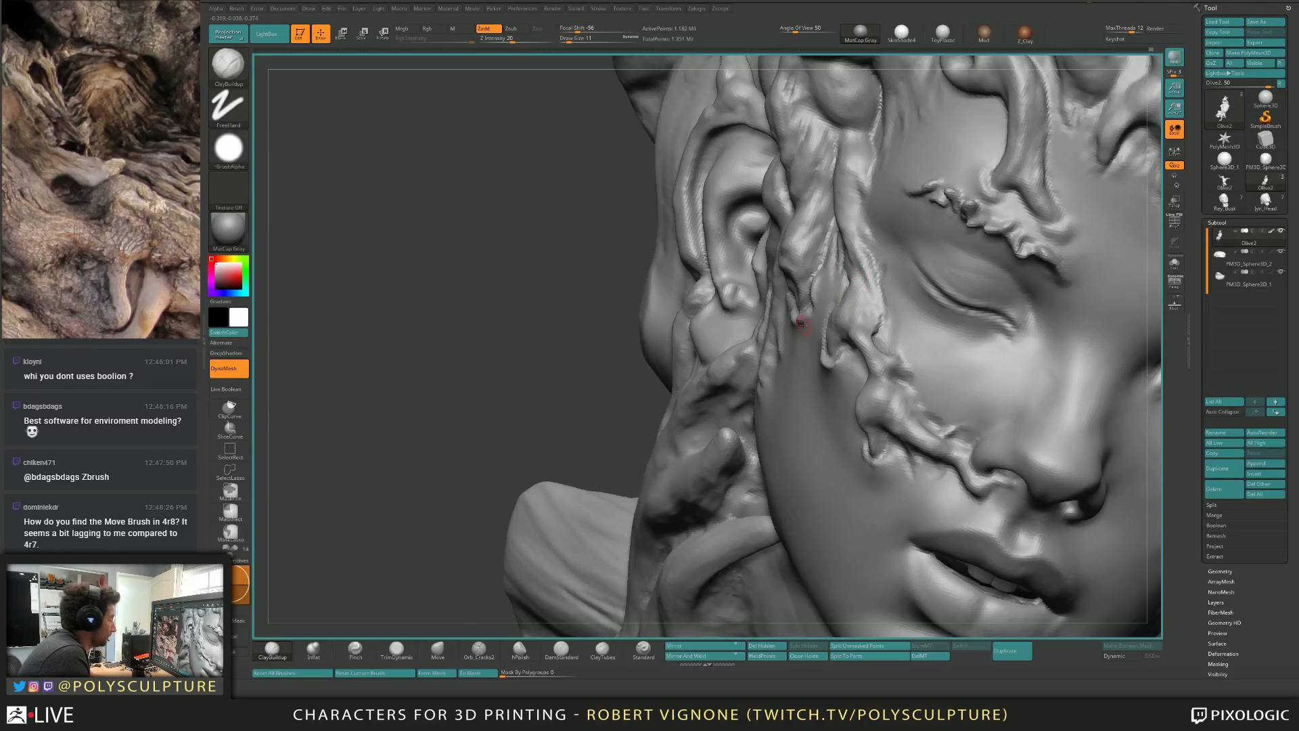
Carve grooves along the strands joining the temple and the cheek twig with the Orb_Cracks2 brush at sizes 14 to 17.
left_click(474, 655)
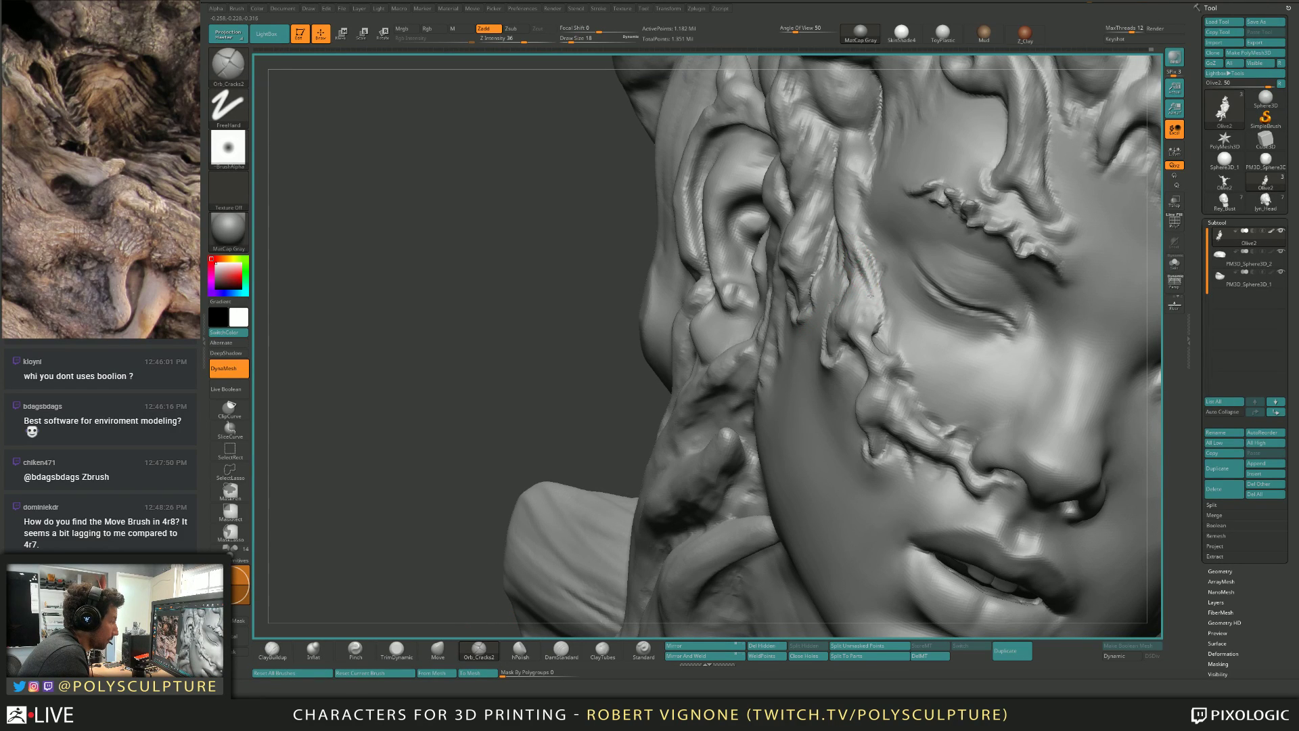
left_click_drag(871, 295, 879, 312)
right_click_drag(875, 310, 917, 298)
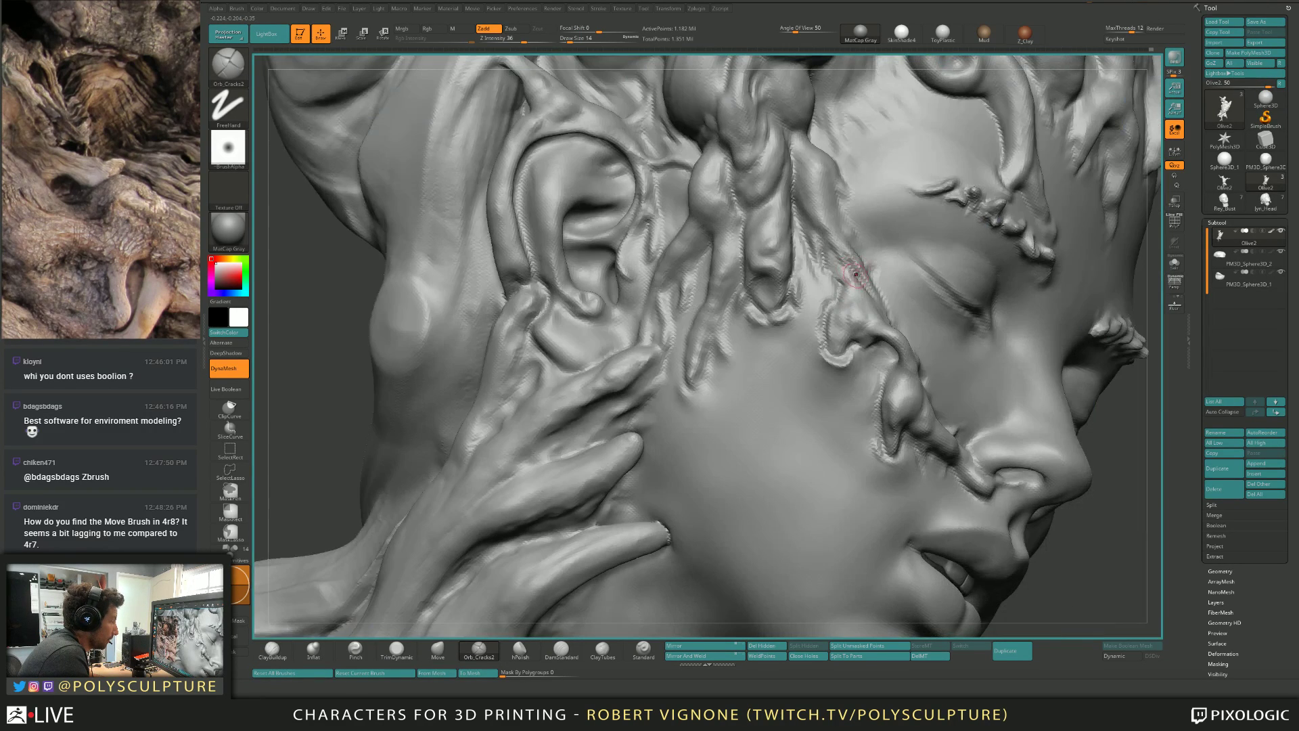
left_click_drag(824, 244, 806, 217)
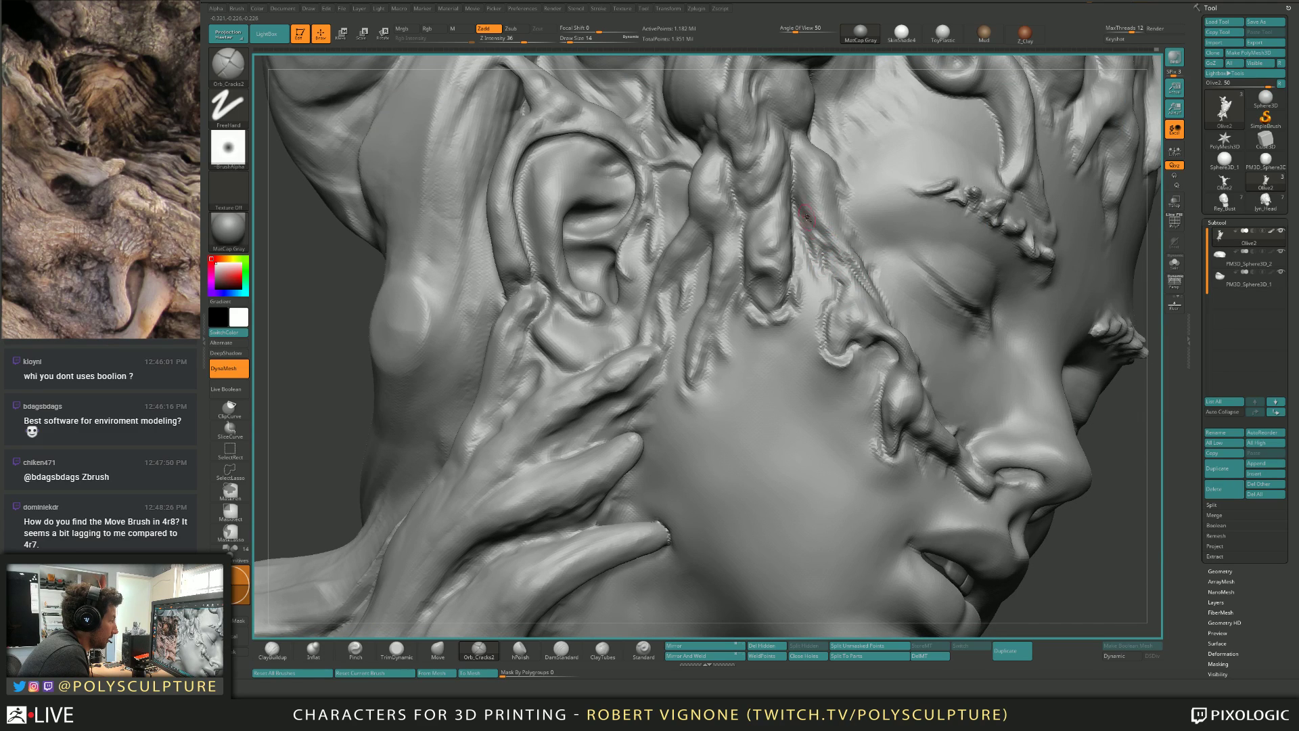
right_click_drag(806, 216, 761, 221)
key("]")
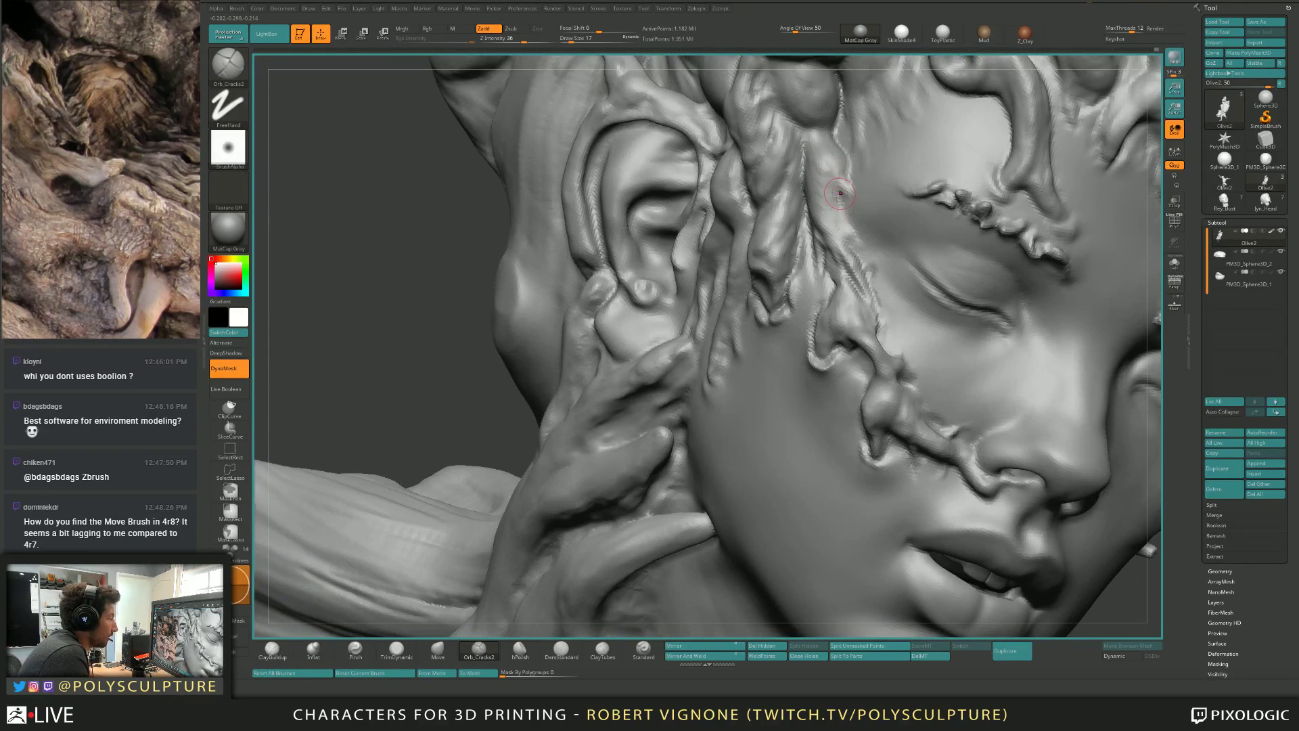
left_click_drag(836, 201, 845, 228)
mouse_move(845, 224)
right_mouse_down()
mouse_move(857, 214)
mouse_move(834, 192)
right_mouse_up()
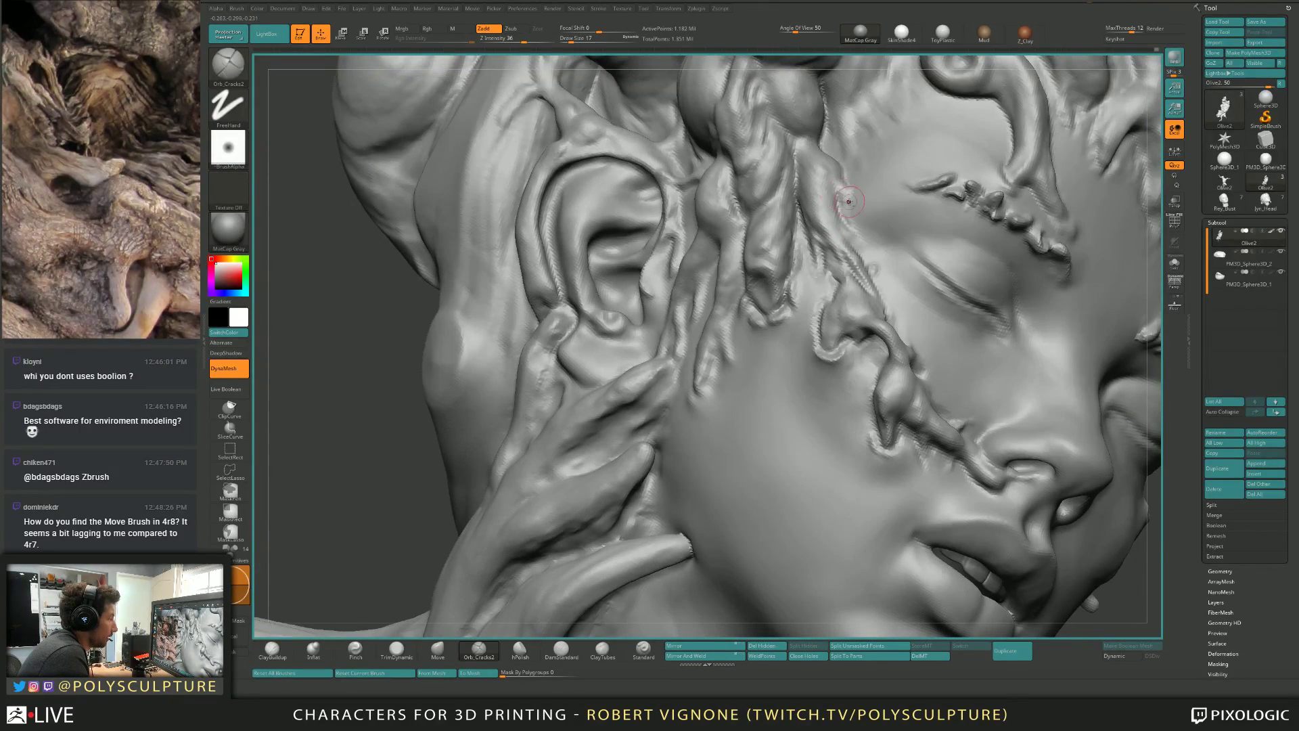
Carve finer creases around the temple strand and the adjacent hanging strand tip with Orb_Cracks2 at size 12.
key("[")
key("[")
key("[")
key("]")
key("]")
mouse_move(837, 156)
right_mouse_down("ctrl")
mouse_move(898, 347)
mouse_move(873, 358)
right_mouse_up("ctrl")
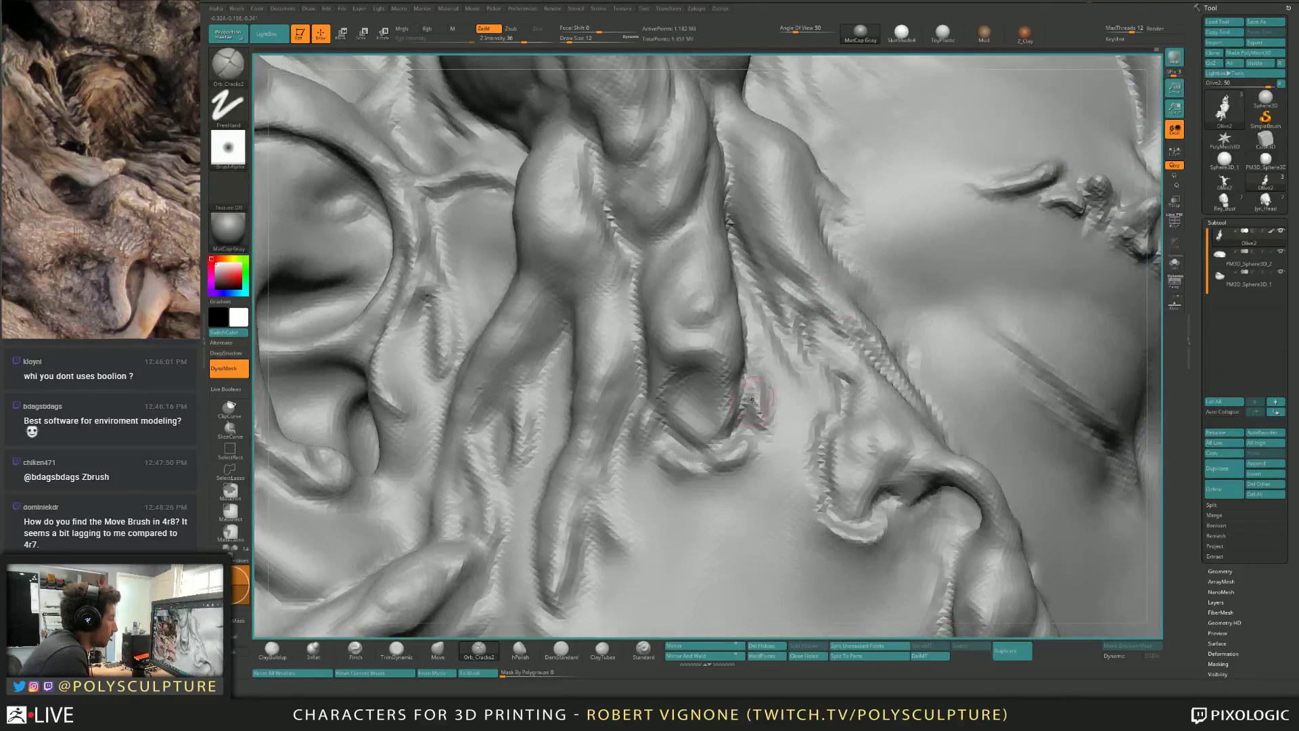
mouse_move(756, 401)
right_mouse_down("ctrl")
mouse_move(748, 331)
mouse_move(744, 364)
right_mouse_up("ctrl")
Detail the gaps between the hanging temple strands with the Orb_Cracks2 brush at size 9.
key("[")
key("[")
key("[")
key("]")
key("]")
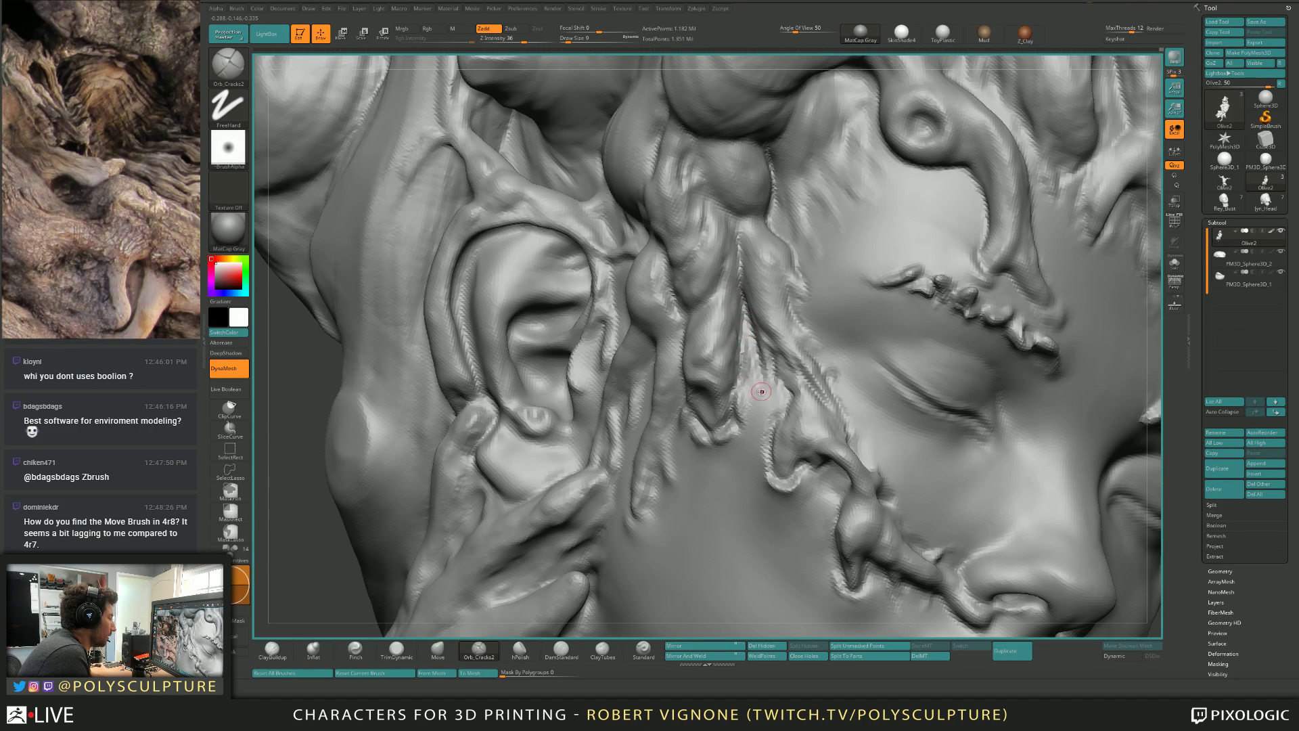
right_click_drag(760, 379, 747, 308)
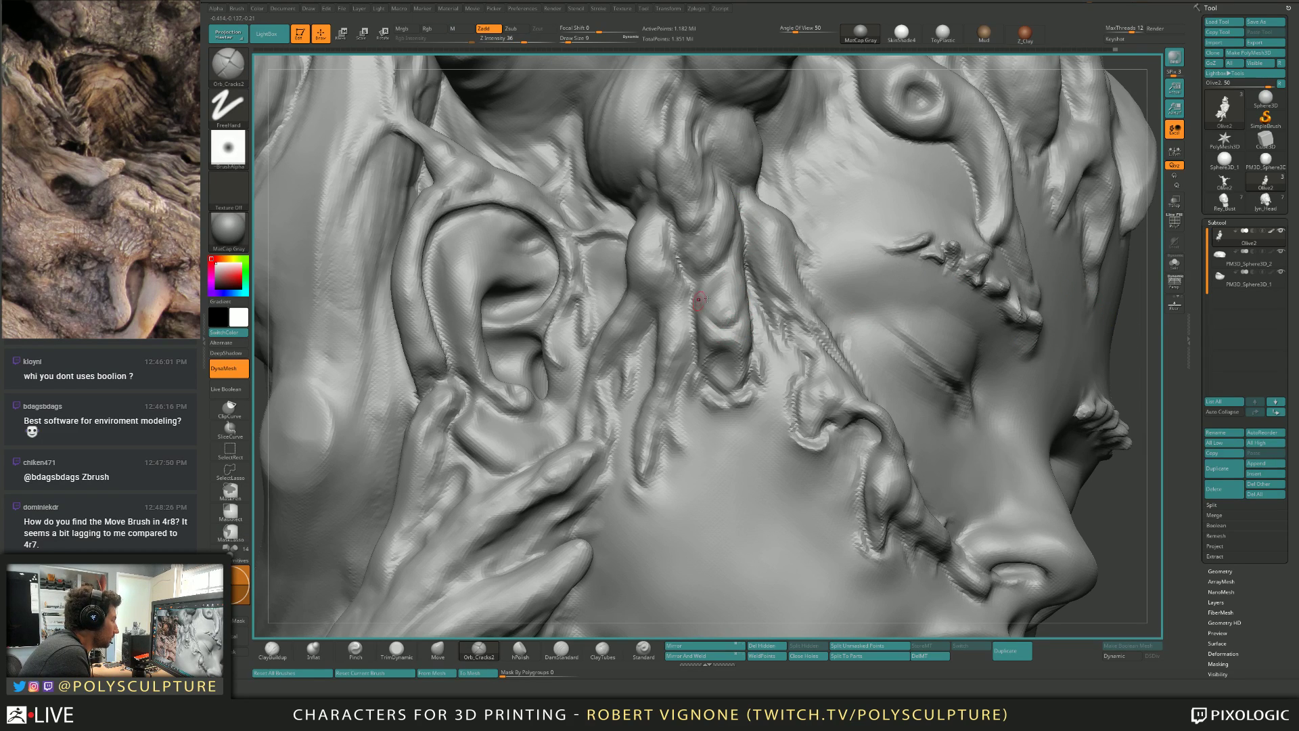
Build up the hanging temple strands in front of the ear with the ClayBuildup brush at sizes 22 and 12.
mouse_move(719, 326)
right_mouse_down("ctrl")
mouse_move(724, 343)
mouse_move(711, 279)
right_mouse_up("ctrl")
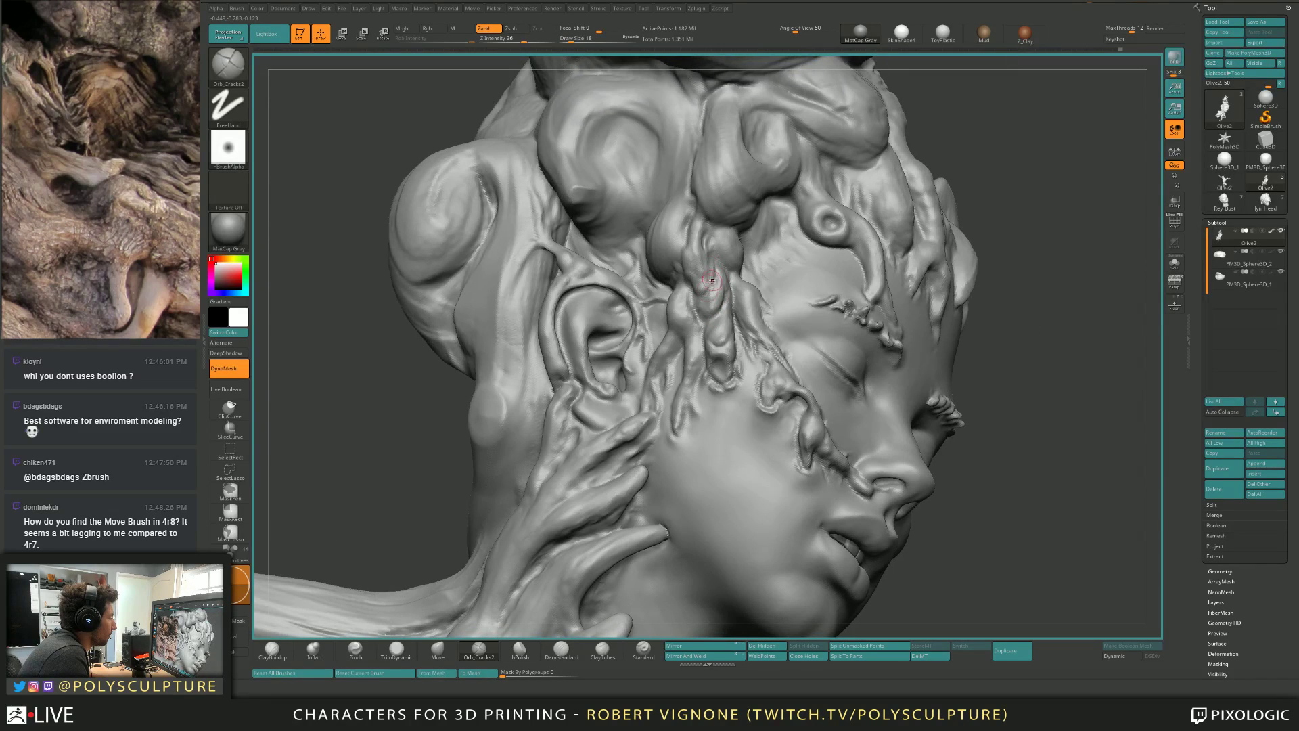
key("b")
key("c")
key("b")
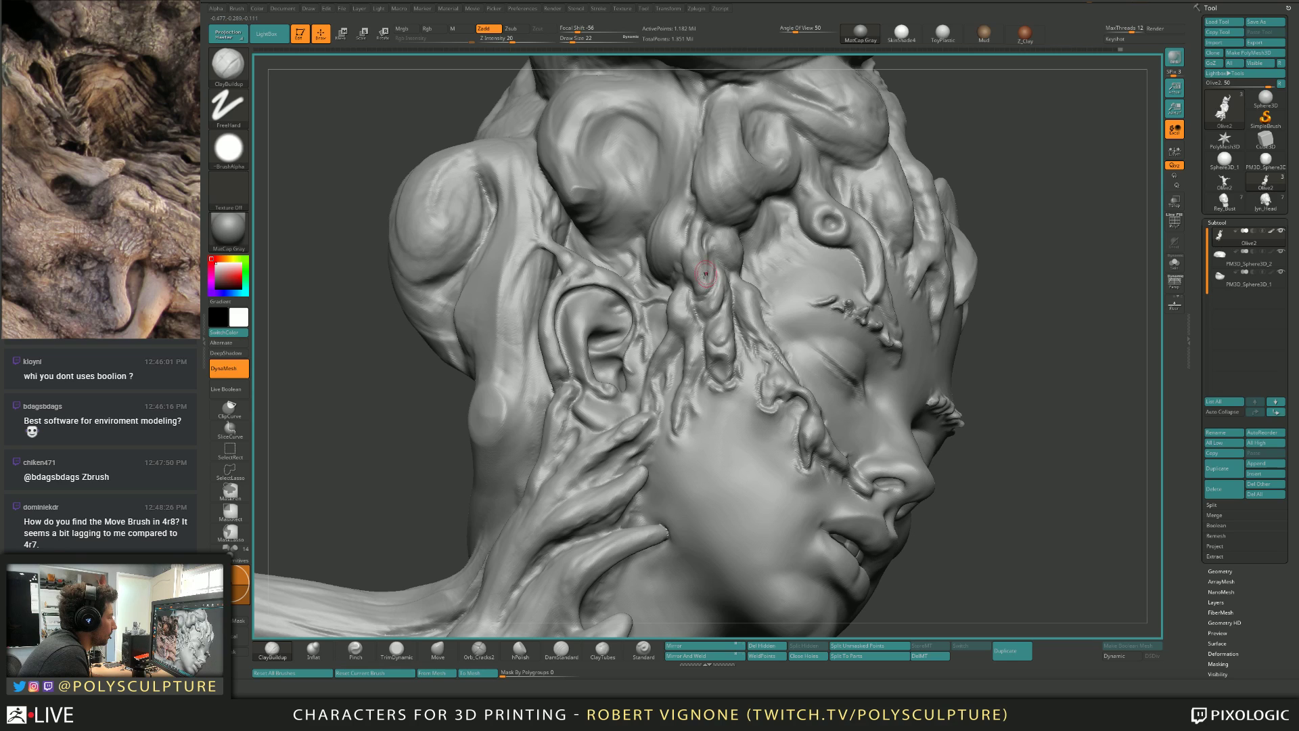
right_click_drag(706, 273, 707, 264)
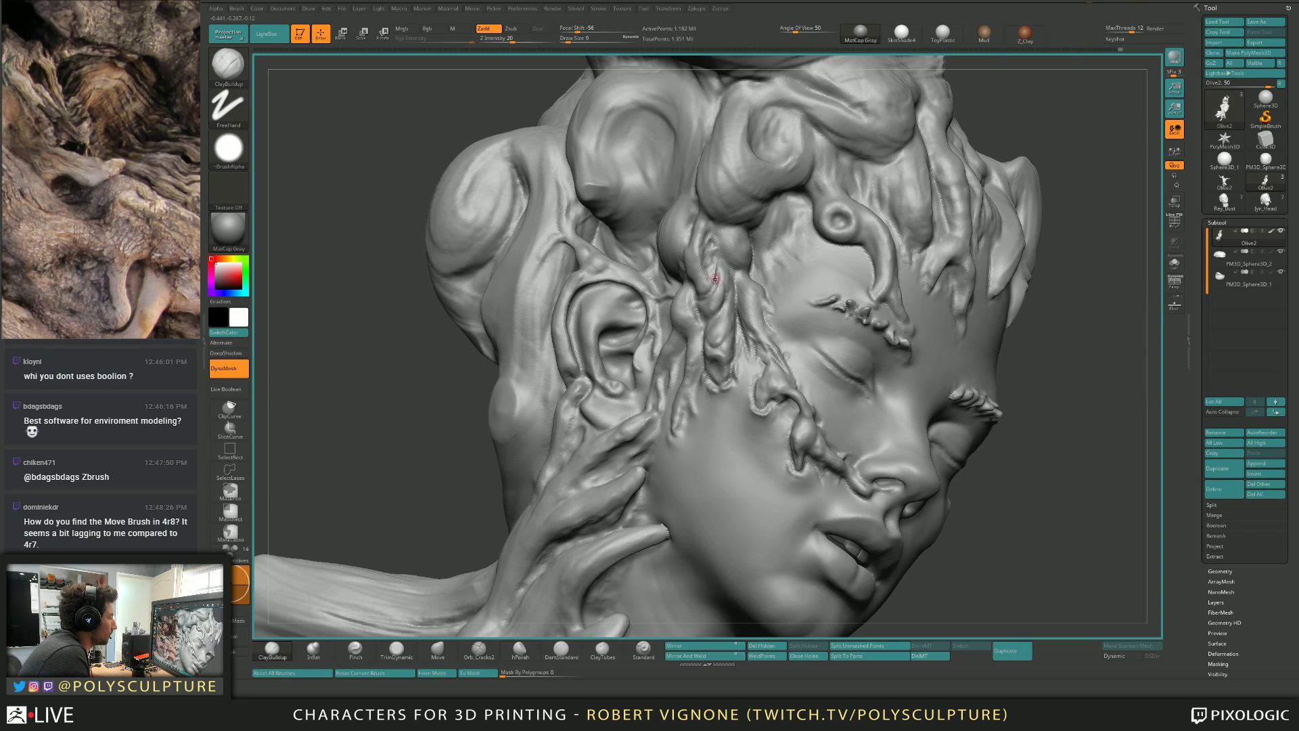
mouse_move(715, 278)
right_mouse_down()
mouse_move(696, 291)
mouse_move(724, 284)
mouse_move(717, 295)
right_mouse_up()
Adjust the profile of the temple strands beside the cheek with the Move brush at size 22.
key("b")
key("m")
key("v")
right_click_drag(717, 295, 740, 296)
key("s")
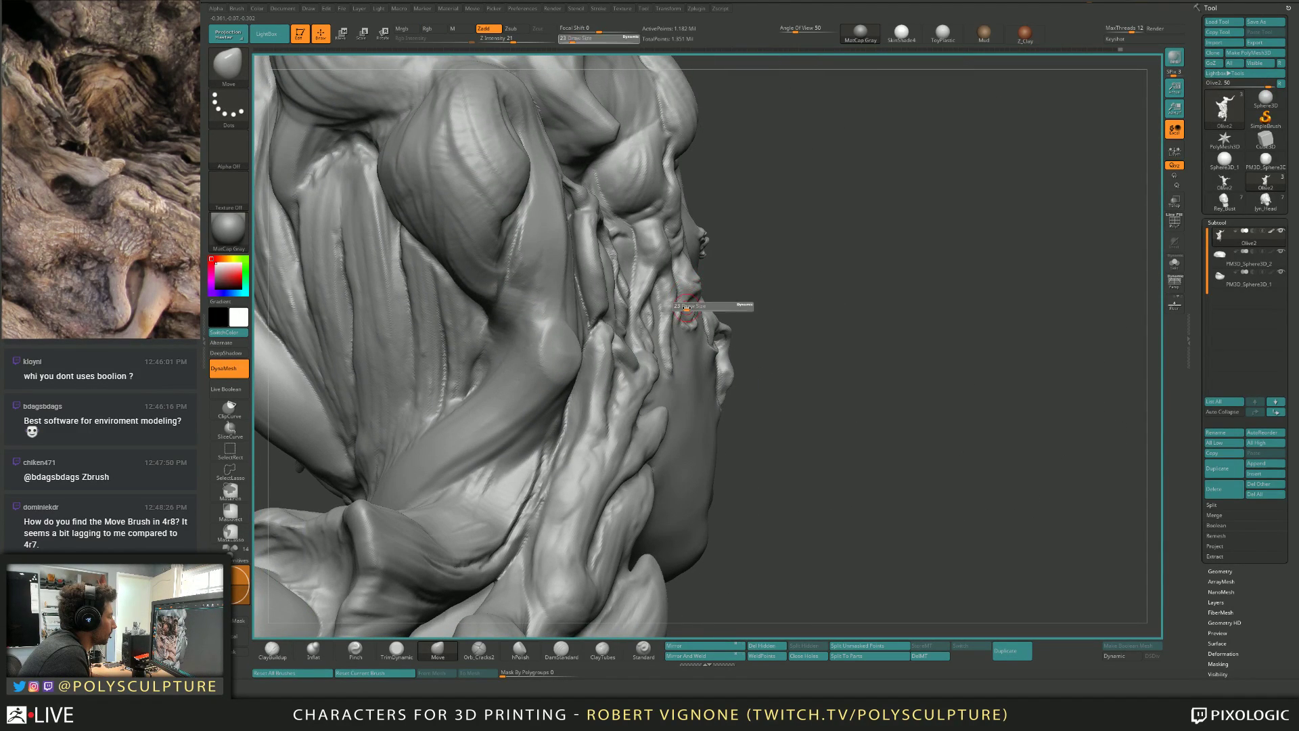
left_click_drag(693, 298, 684, 302)
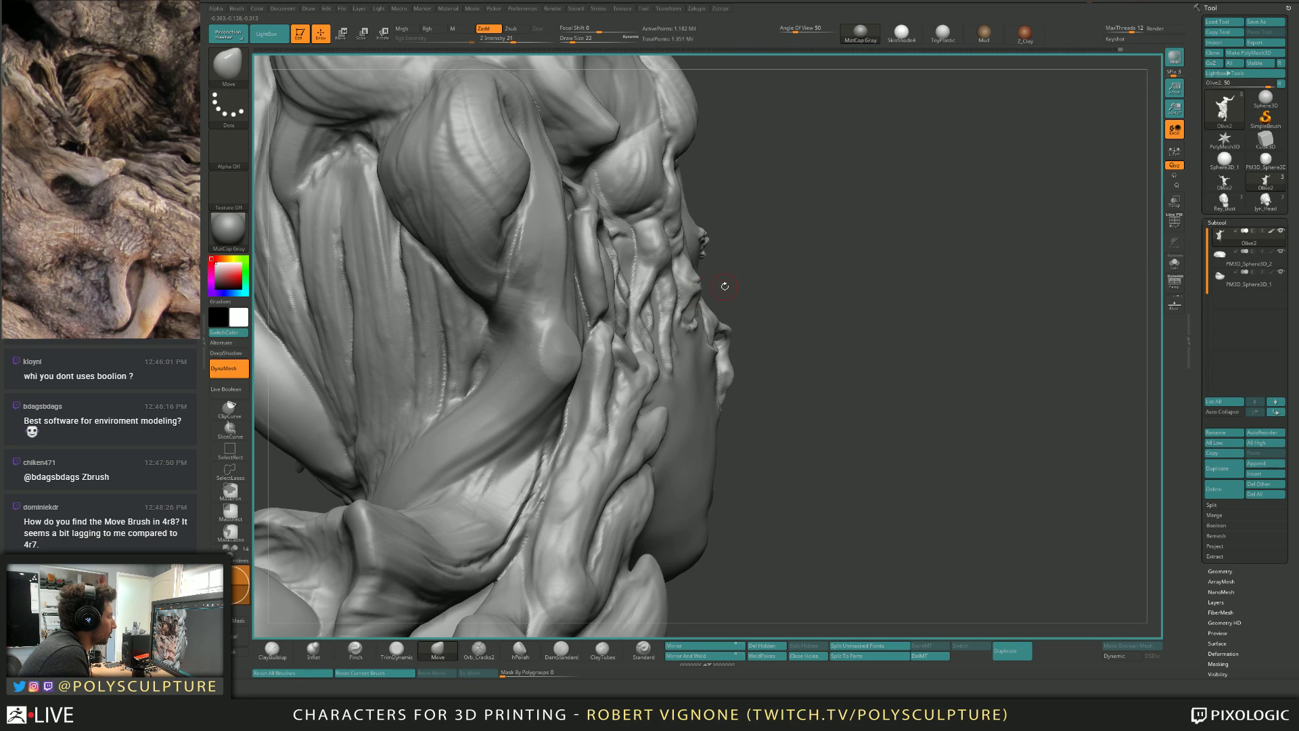
right_click_drag(725, 286, 706, 304)
Refine the cheek twig toward the nose with ClayBuildup at sizes 11 to 17 and smooth the skin along it.
key("1")
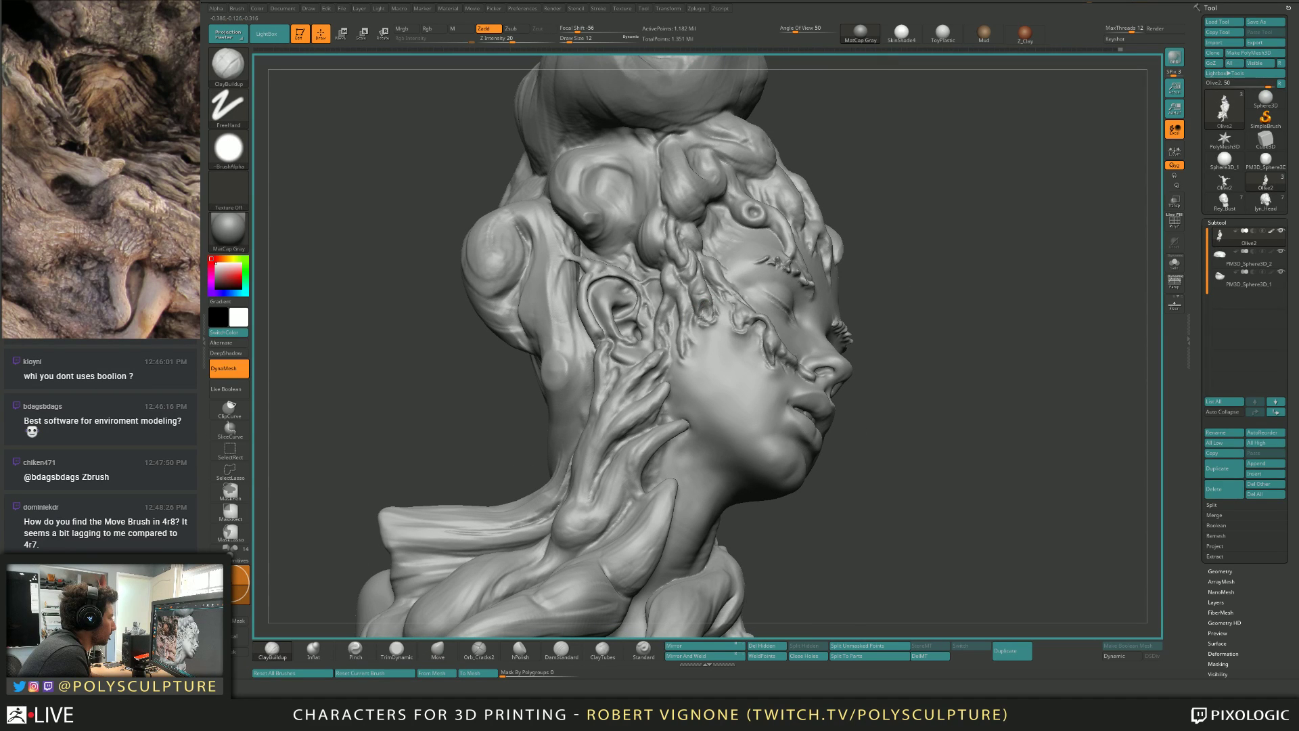
mouse_move(703, 313)
right_mouse_down()
mouse_move(772, 330)
mouse_move(767, 364)
mouse_move(734, 354)
right_mouse_up()
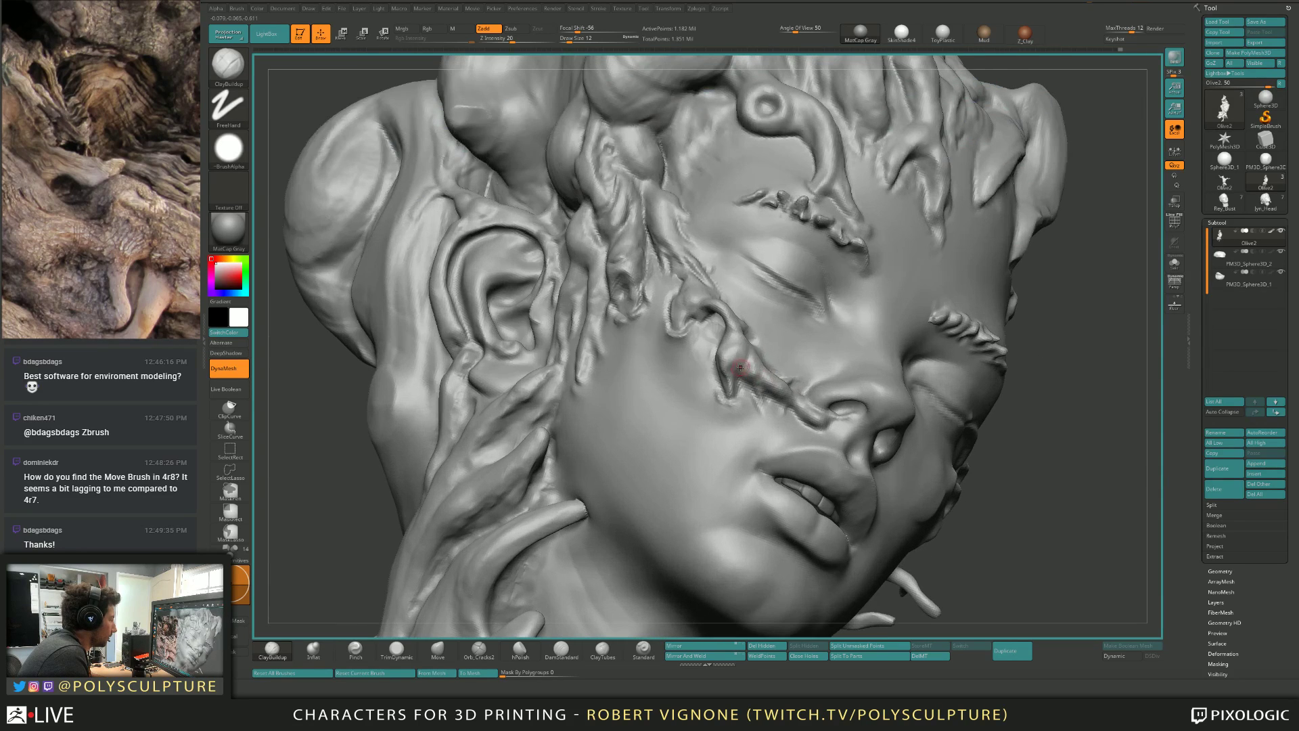
key("[")
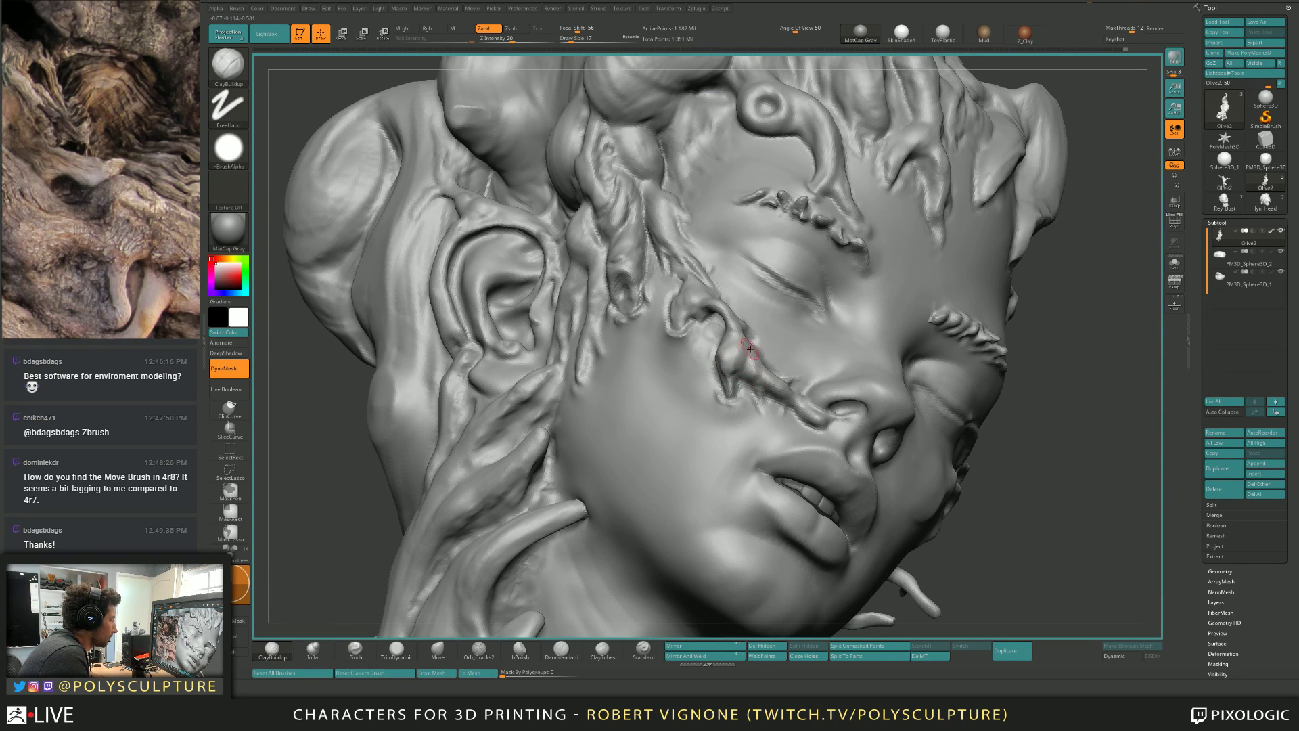
mouse_move(757, 376)
right_mouse_down()
mouse_move(742, 298)
mouse_move(755, 295)
right_mouse_up()
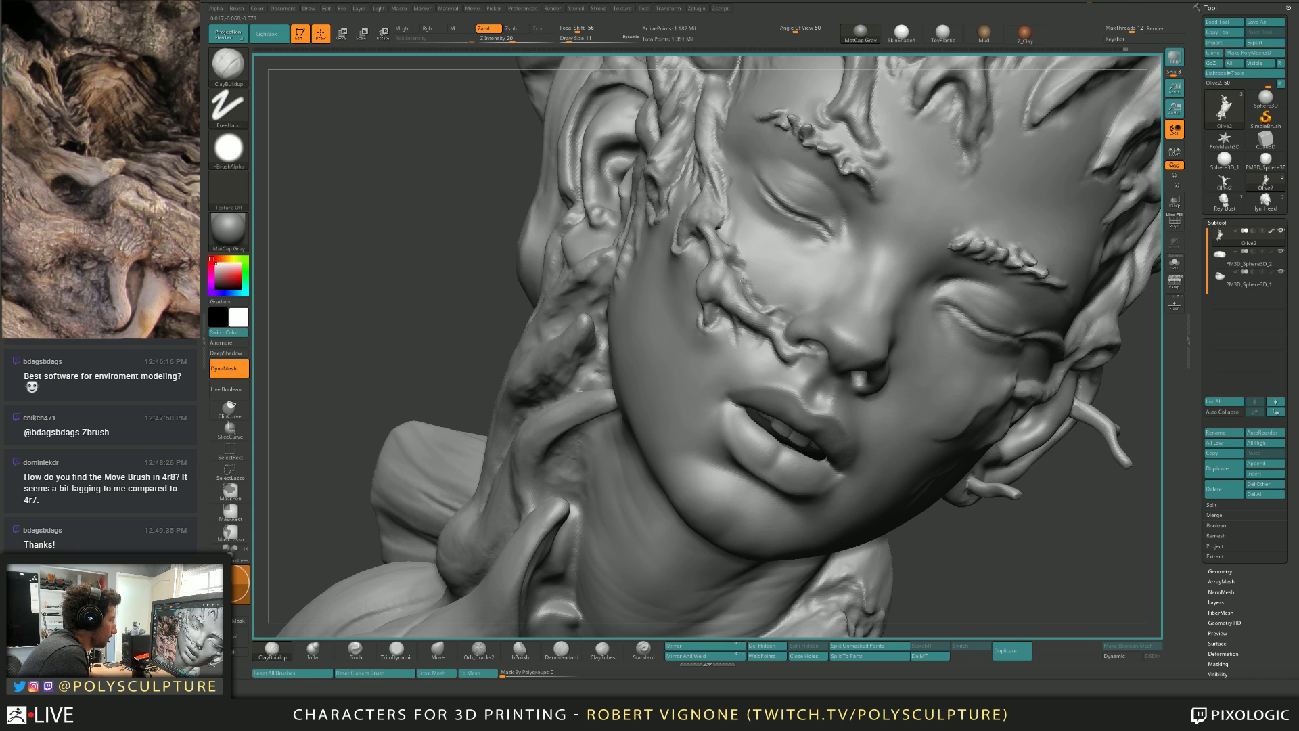
key("shift")
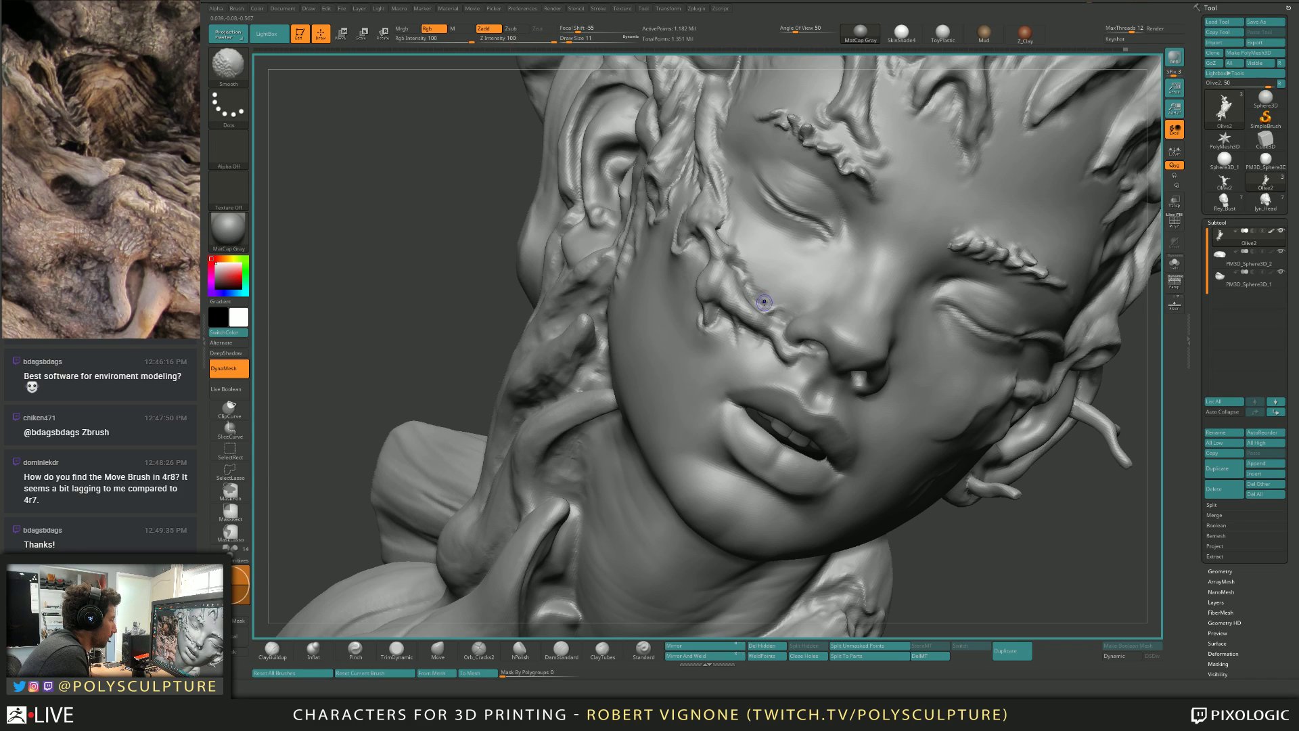
right_click_drag(737, 262, 752, 274)
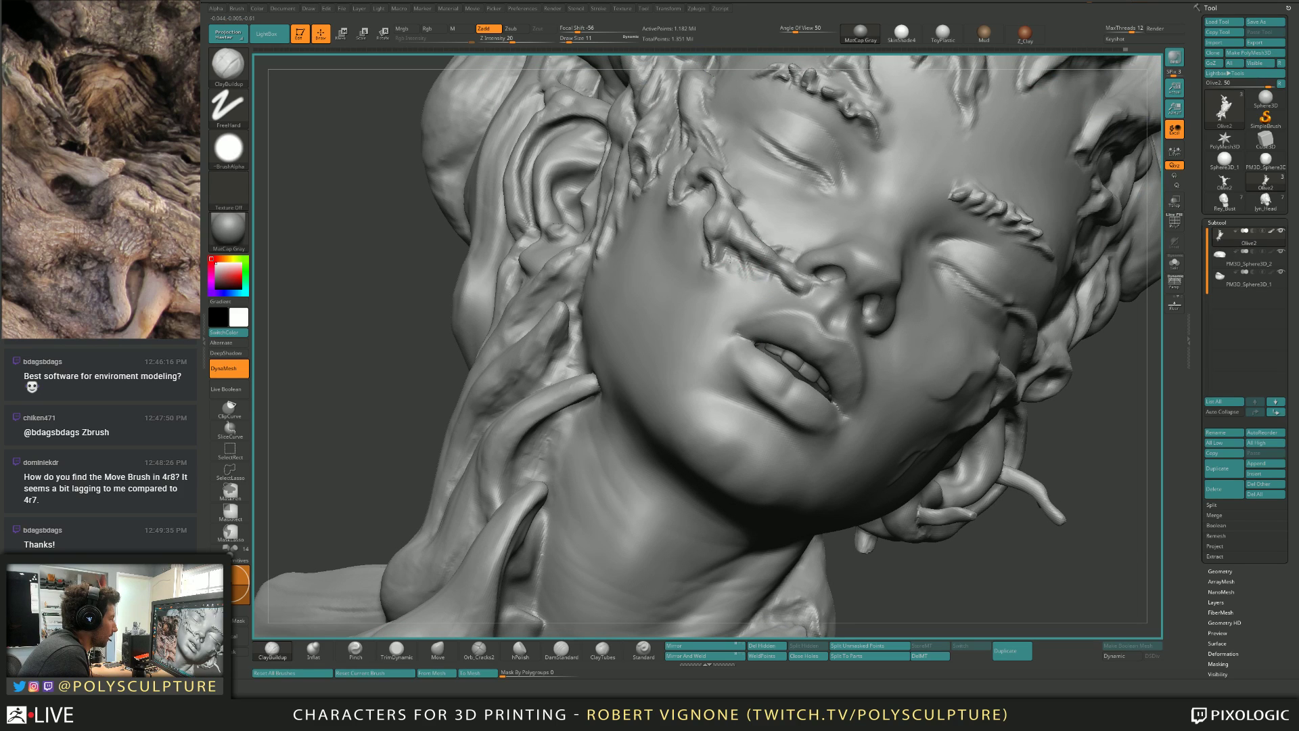
mouse_move(739, 274)
right_mouse_down()
mouse_move(837, 296)
mouse_move(754, 294)
right_mouse_up()
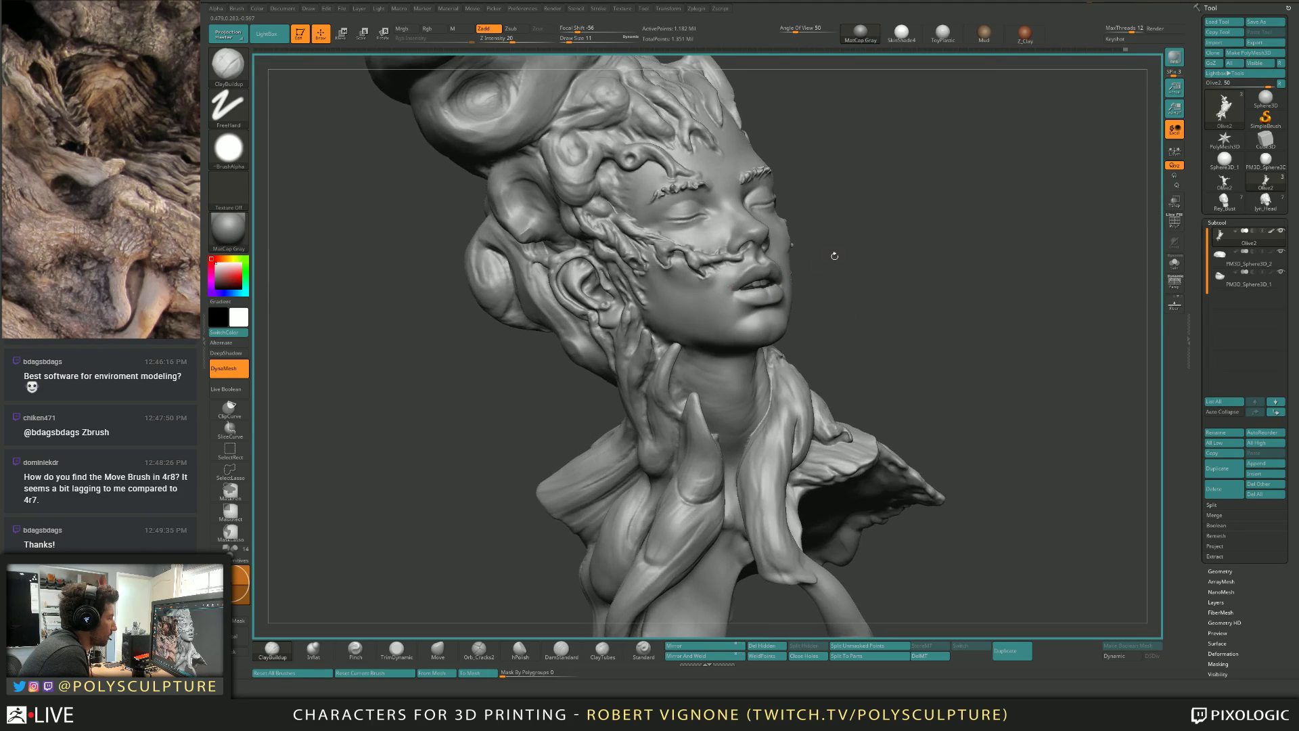
Build up the thin branch running down the opposite cheek with ClayBuildup at size 12 and smooth around its forked end.
mouse_move(834, 255)
right_mouse_down()
mouse_move(812, 271)
mouse_move(852, 284)
mouse_move(765, 319)
mouse_move(771, 304)
right_mouse_up()
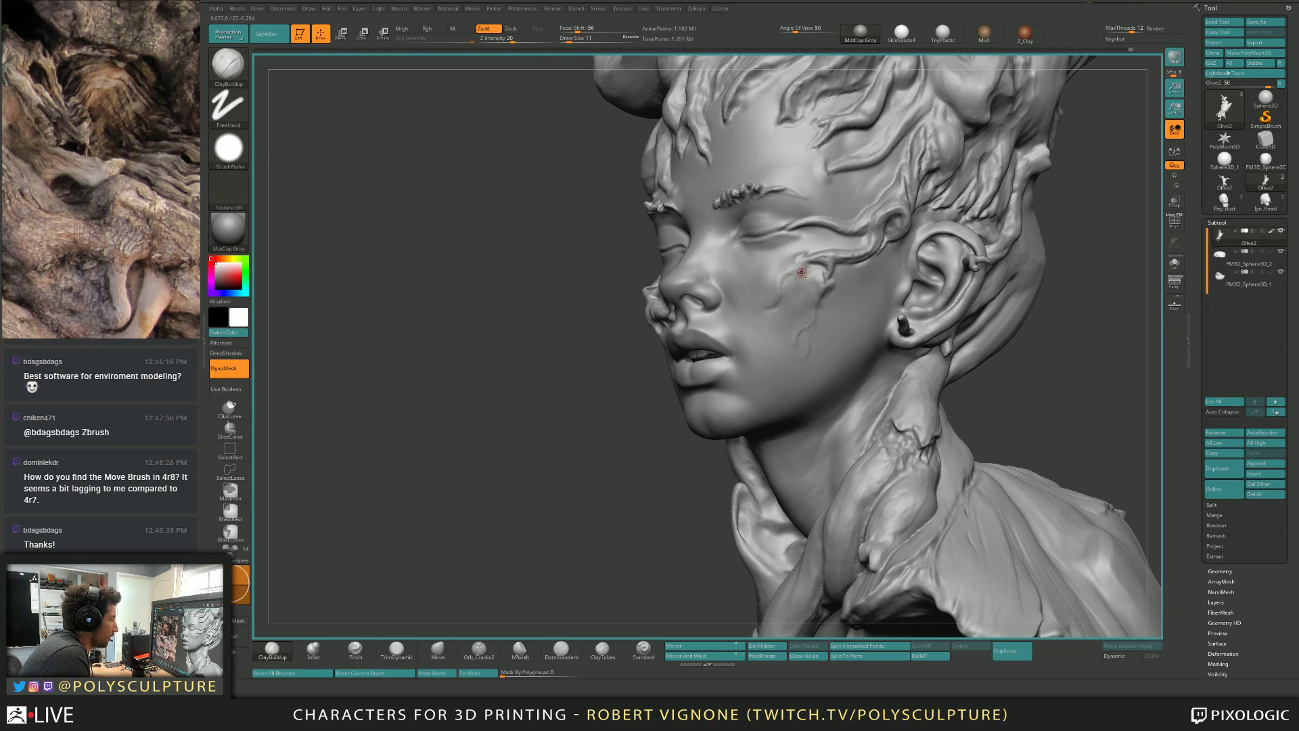
key("shift")
mouse_move(791, 301)
right_mouse_down()
mouse_move(816, 313)
mouse_move(806, 336)
right_mouse_up()
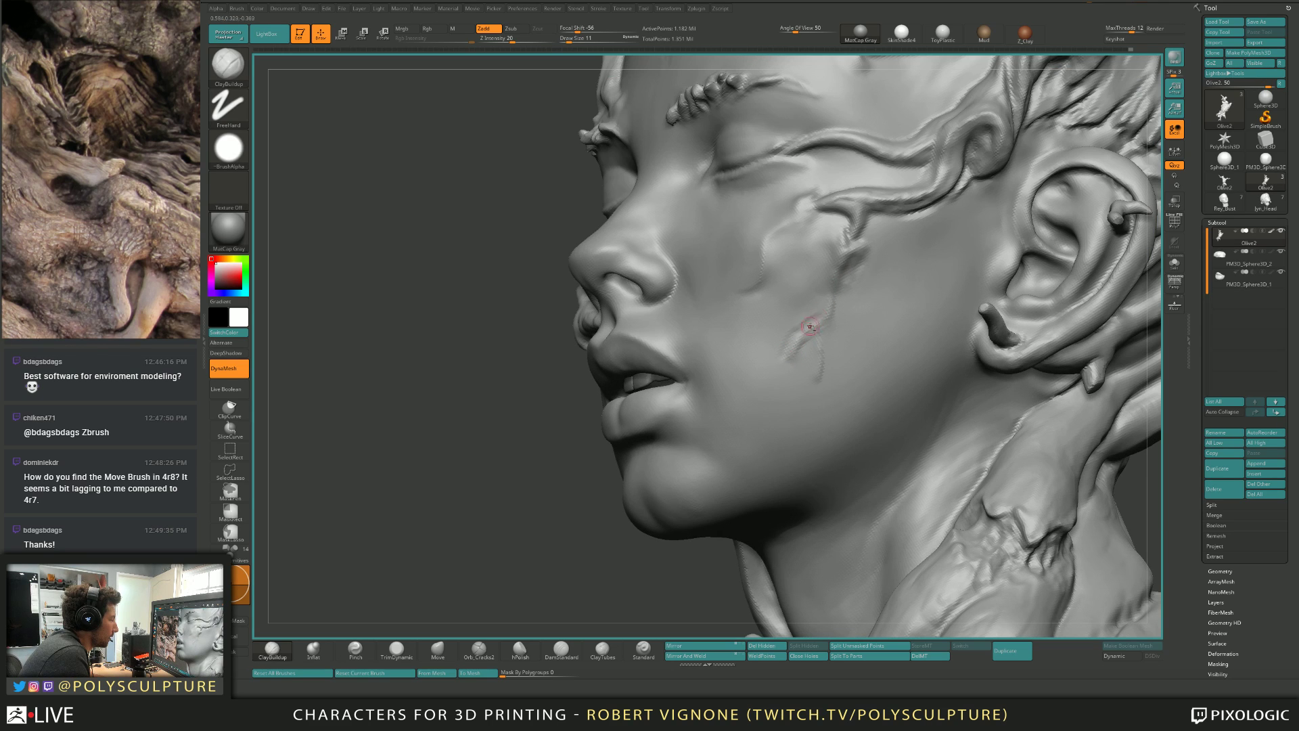
mouse_move(821, 298)
left_mouse_down("shift")
mouse_move(804, 314)
mouse_move(809, 374)
mouse_move(827, 312)
left_mouse_up("shift")
key("s")
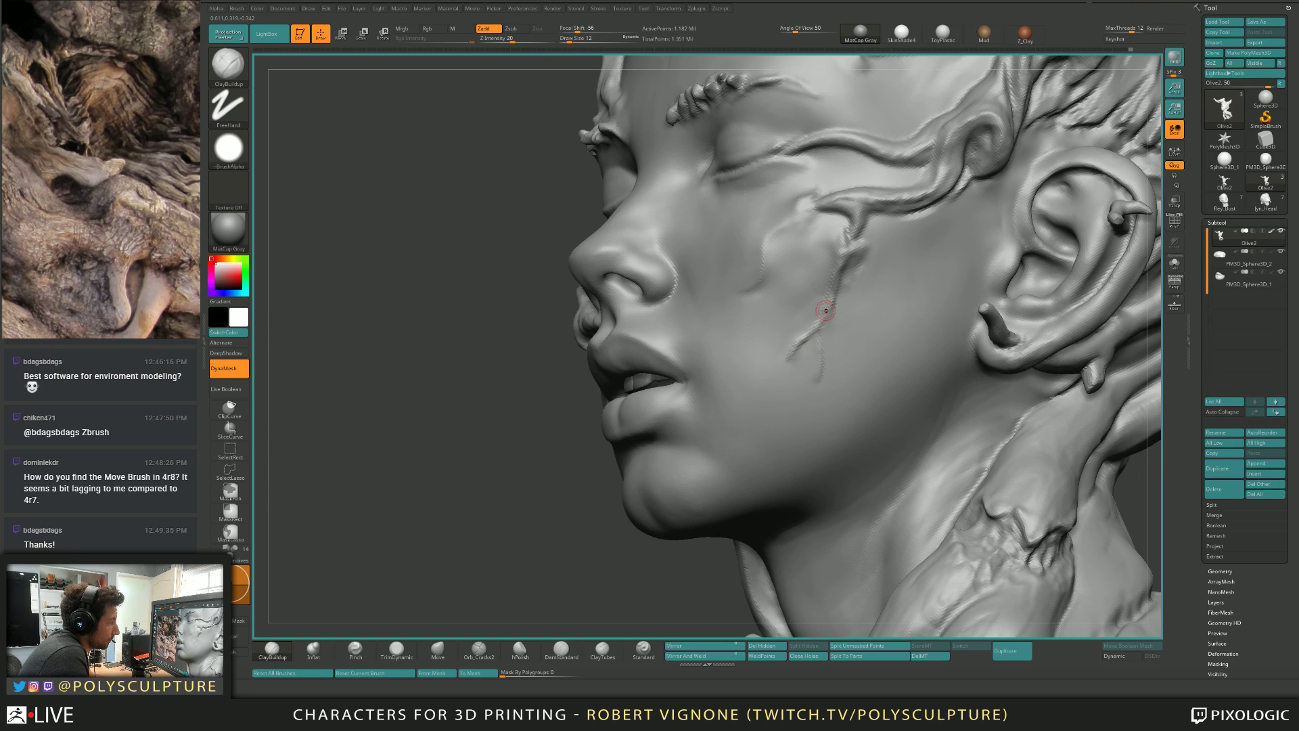
right_click_drag(826, 310, 812, 313)
key("shift")
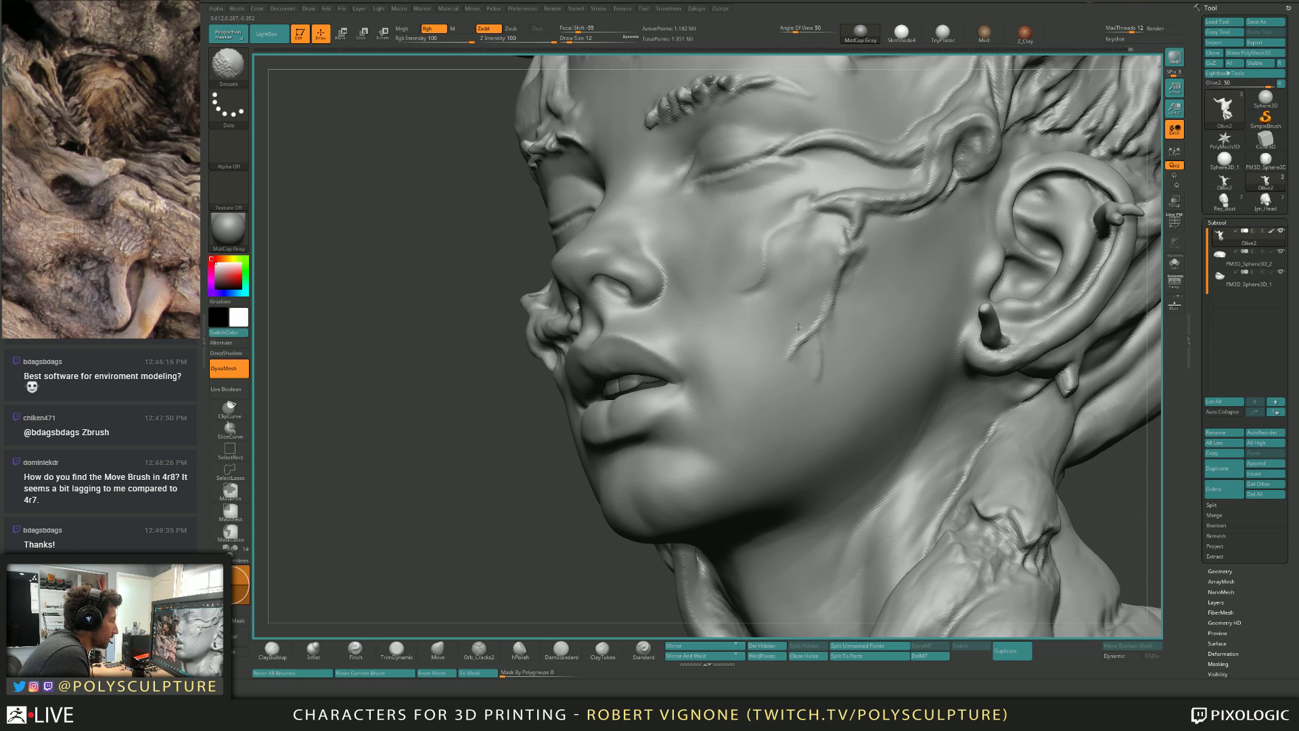
left_click_drag(798, 326, 794, 354, "shift")
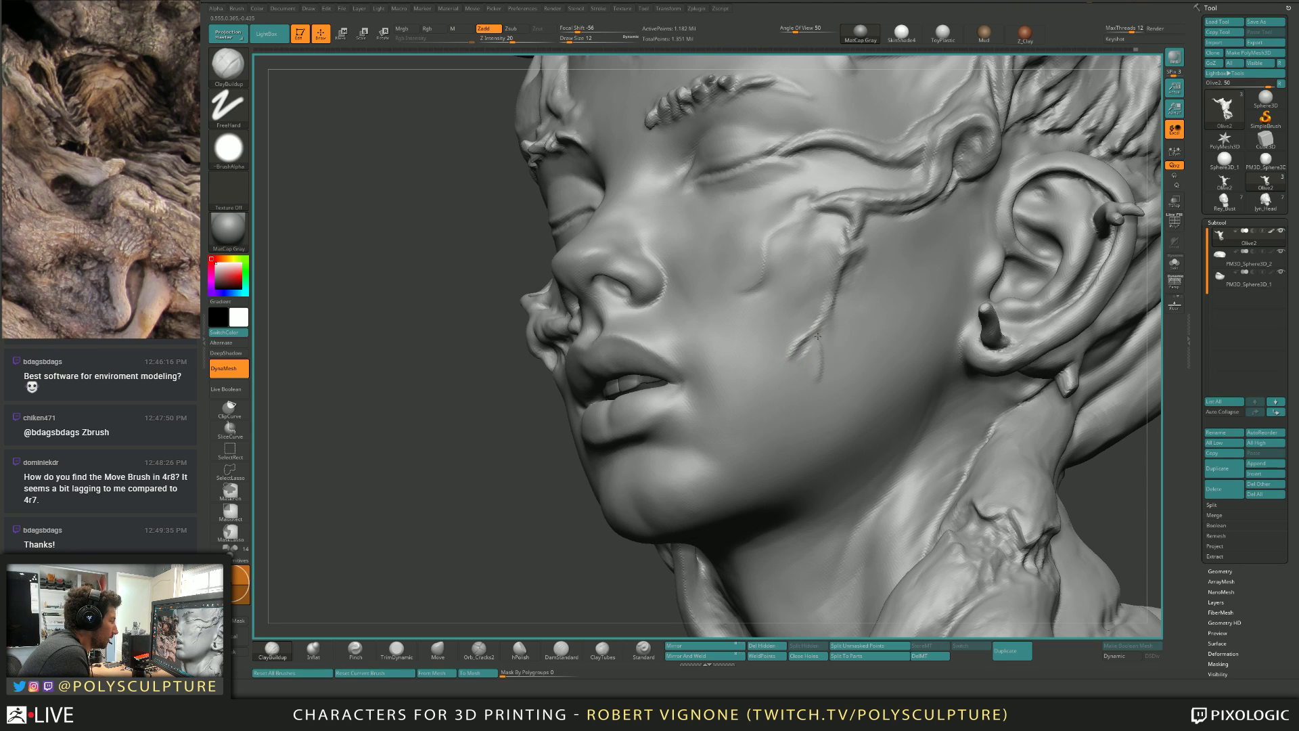
mouse_move(810, 381)
left_mouse_down("shift")
mouse_move(820, 348)
mouse_move(834, 370)
left_mouse_up("shift")
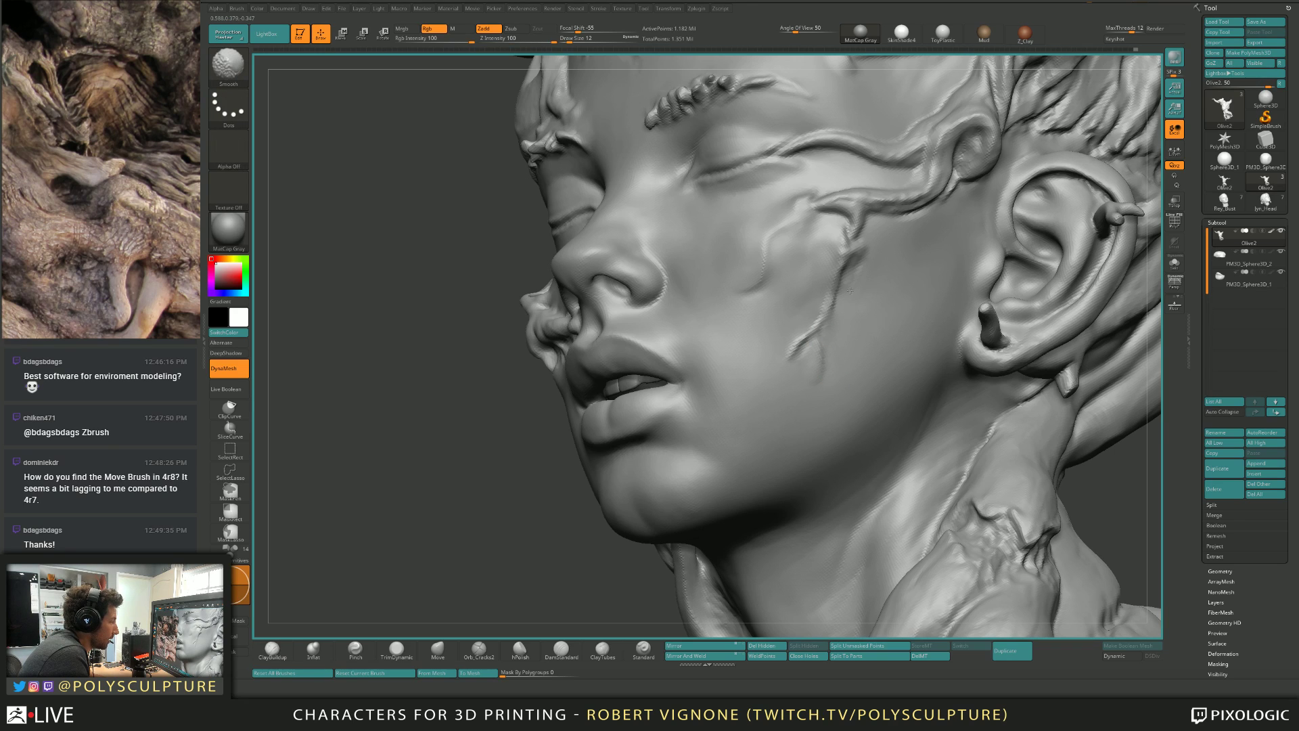
left_click_drag(850, 291, 832, 318, "shift")
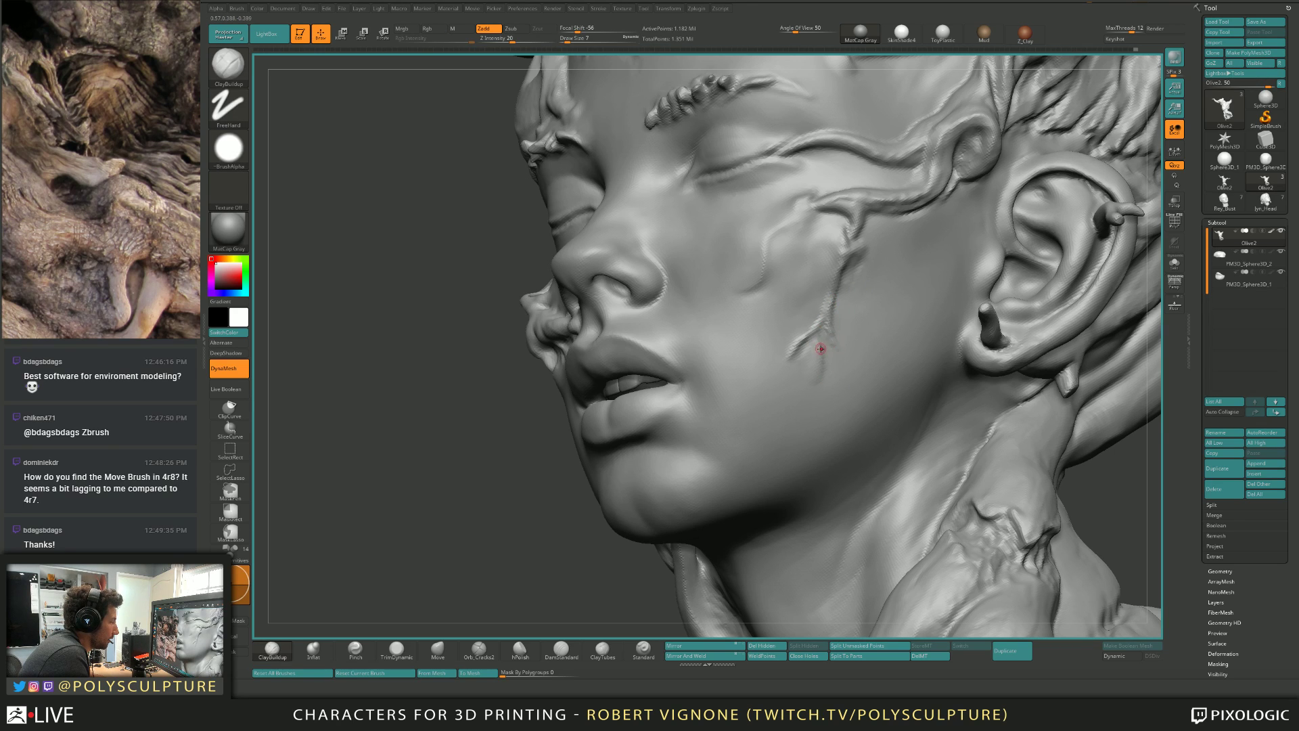
Sharpen the small fork at the thin cheek branch's lower tip with ClayBuildup at size 7 and smooth beside it.
key("shift")
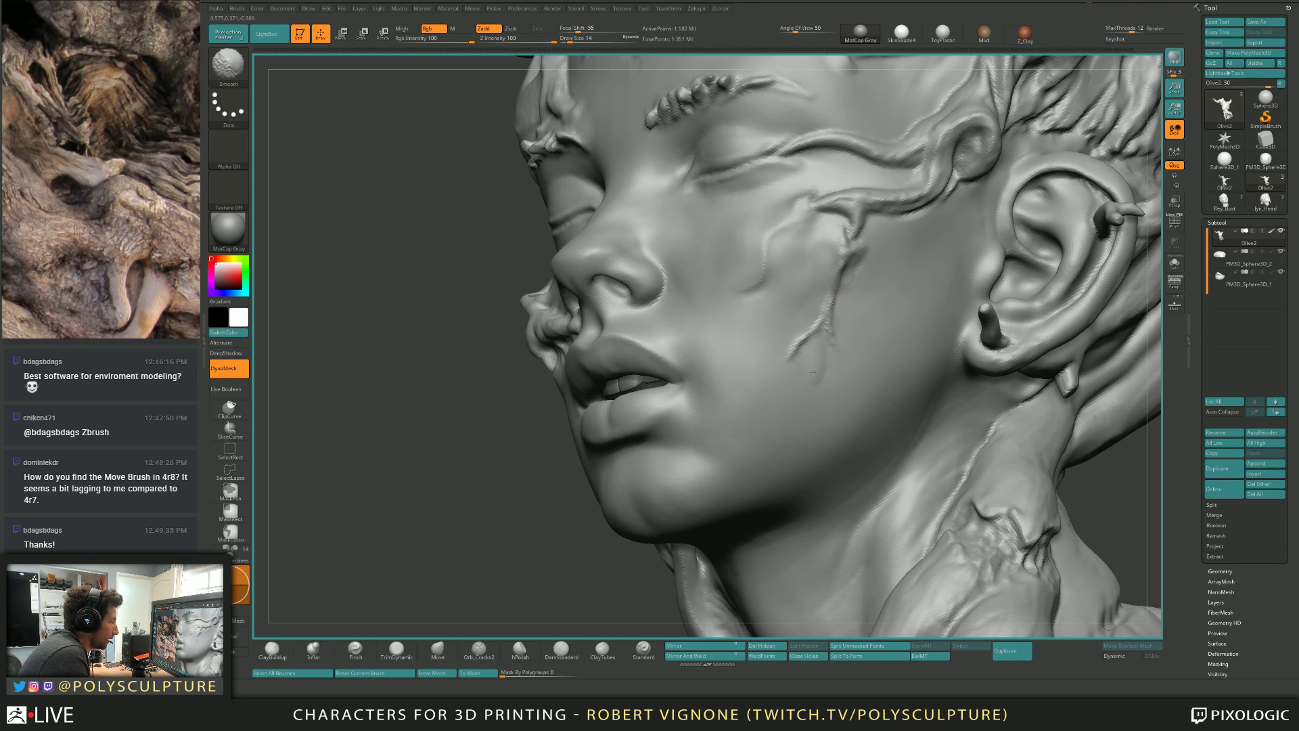
key("shift")
right_click_drag(819, 375, 845, 282)
key("s")
left_click_drag(845, 280, 851, 280)
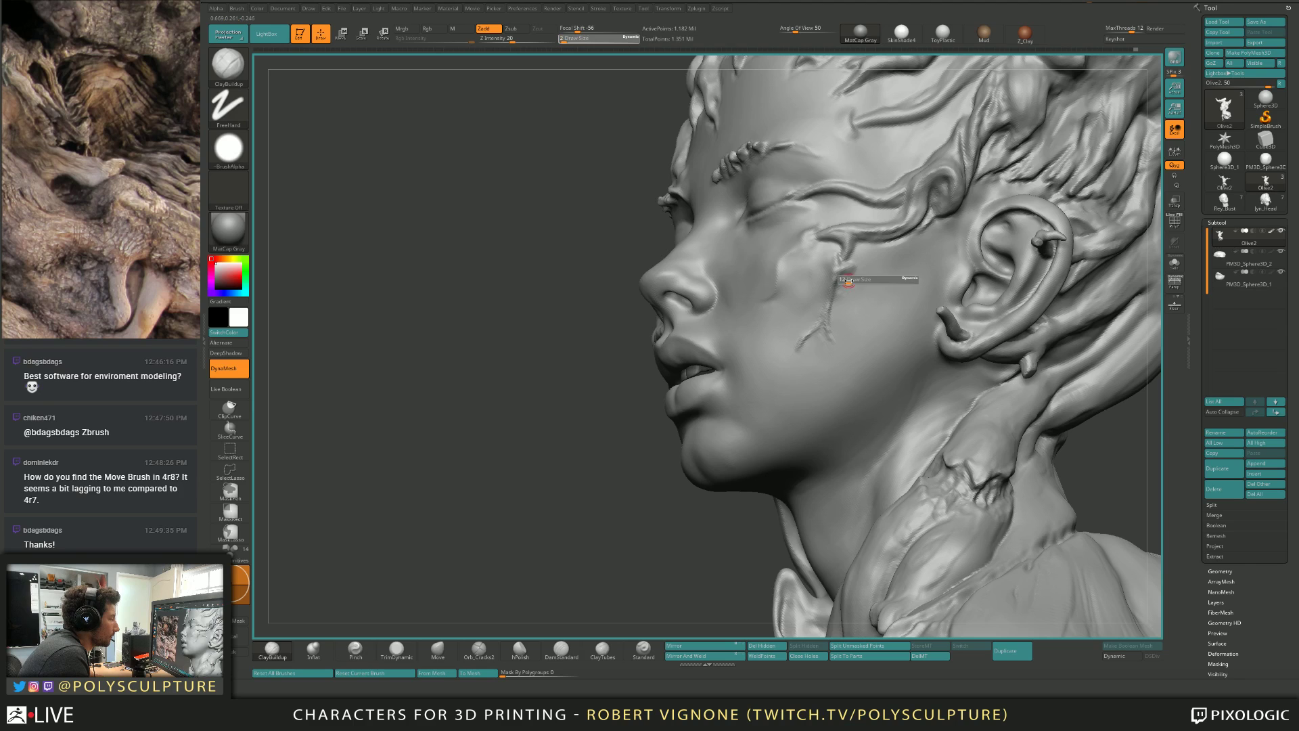
mouse_move(859, 275)
right_mouse_down()
mouse_move(805, 284)
mouse_move(810, 293)
right_mouse_up()
Adjust the shape of the cheek carrying the thin branch with the Move brush, starting at size 140.
key("ctrl")
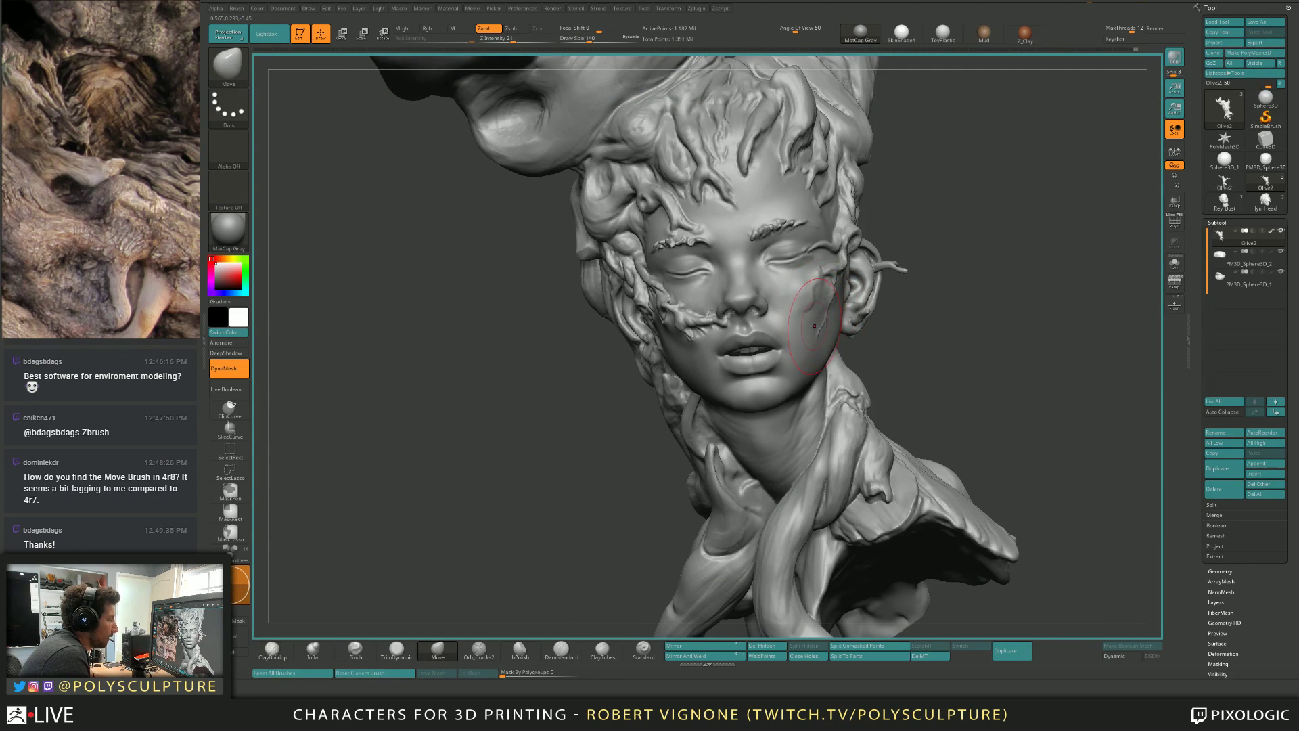
key("b")
key("m")
key("v")
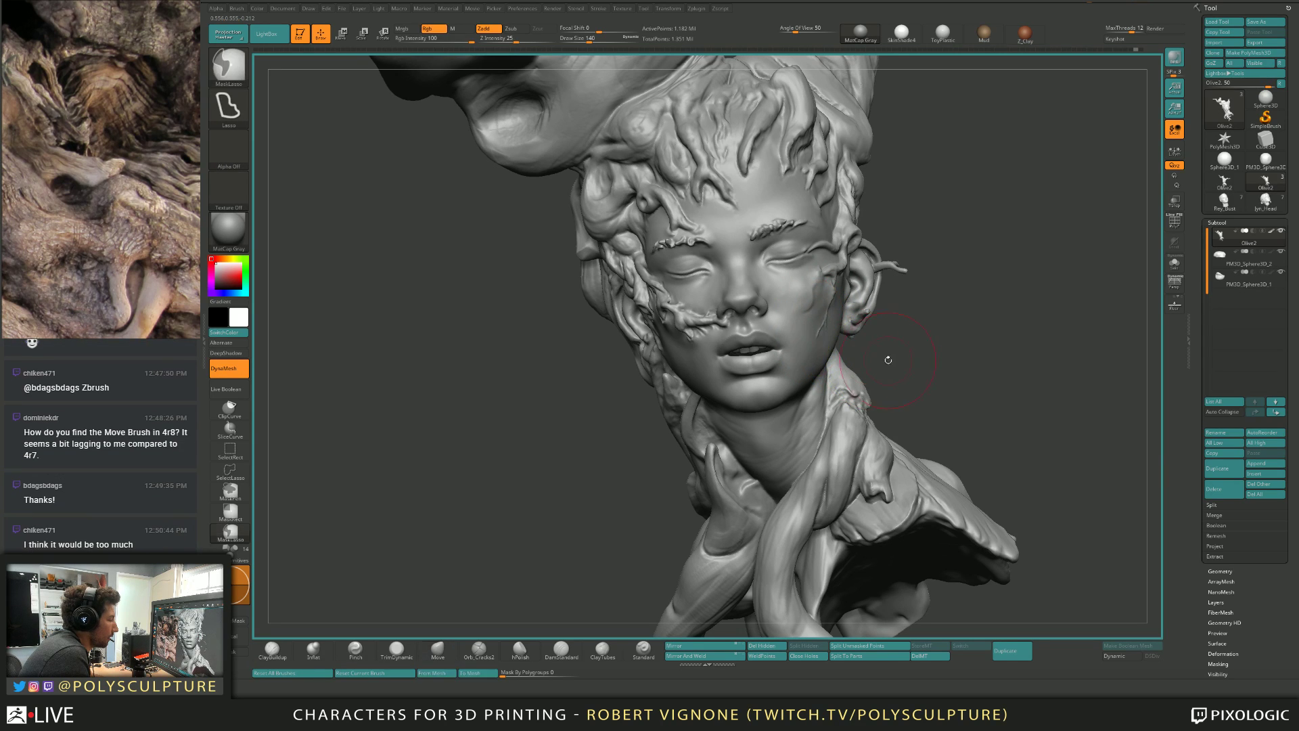
mouse_move(884, 368)
right_mouse_down()
mouse_move(887, 347)
mouse_move(810, 290)
mouse_move(833, 297)
right_mouse_up()
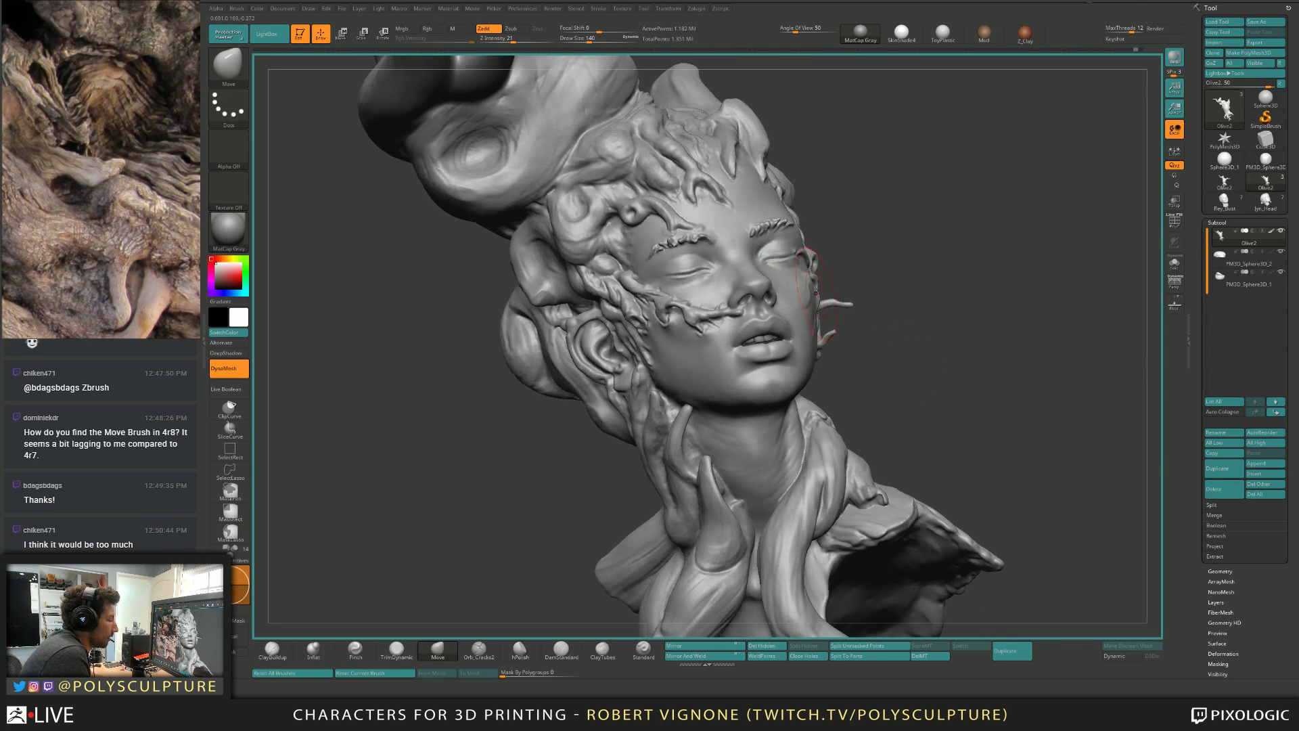
key("s")
left_click_drag(809, 296, 805, 296)
right_click_drag(805, 296, 808, 321, "alt")
key("s")
left_click_drag(808, 321, 792, 322)
mouse_move(793, 321)
right_mouse_down()
mouse_move(783, 239)
mouse_move(765, 293)
right_mouse_up()
key("space")
key("s")
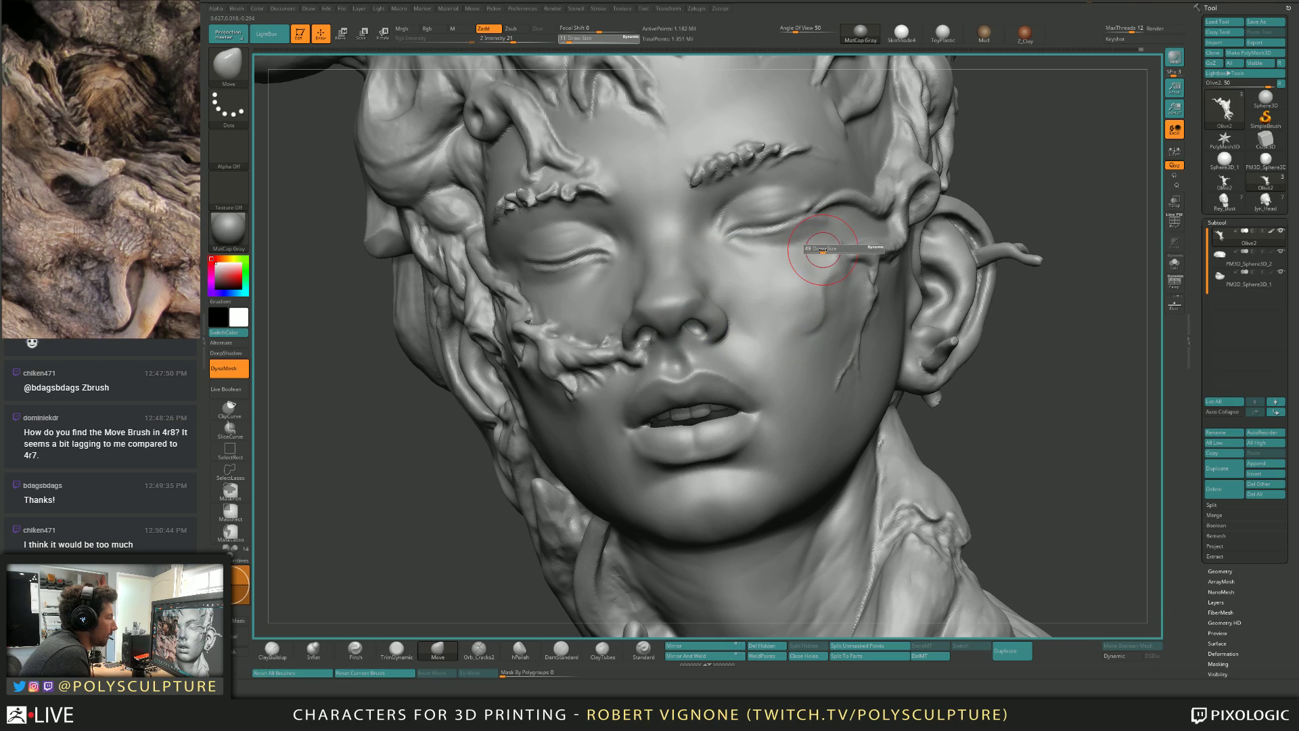
mouse_move(821, 224)
right_mouse_down()
mouse_move(812, 284)
mouse_move(843, 282)
mouse_move(771, 278)
right_mouse_up()
type("s7")
key("Return")
Refine the branches between the temple and the outer eye corner with ClayBuildup at size 11, smoothing the skin beside them.
key("space")
key("1")
key("s")
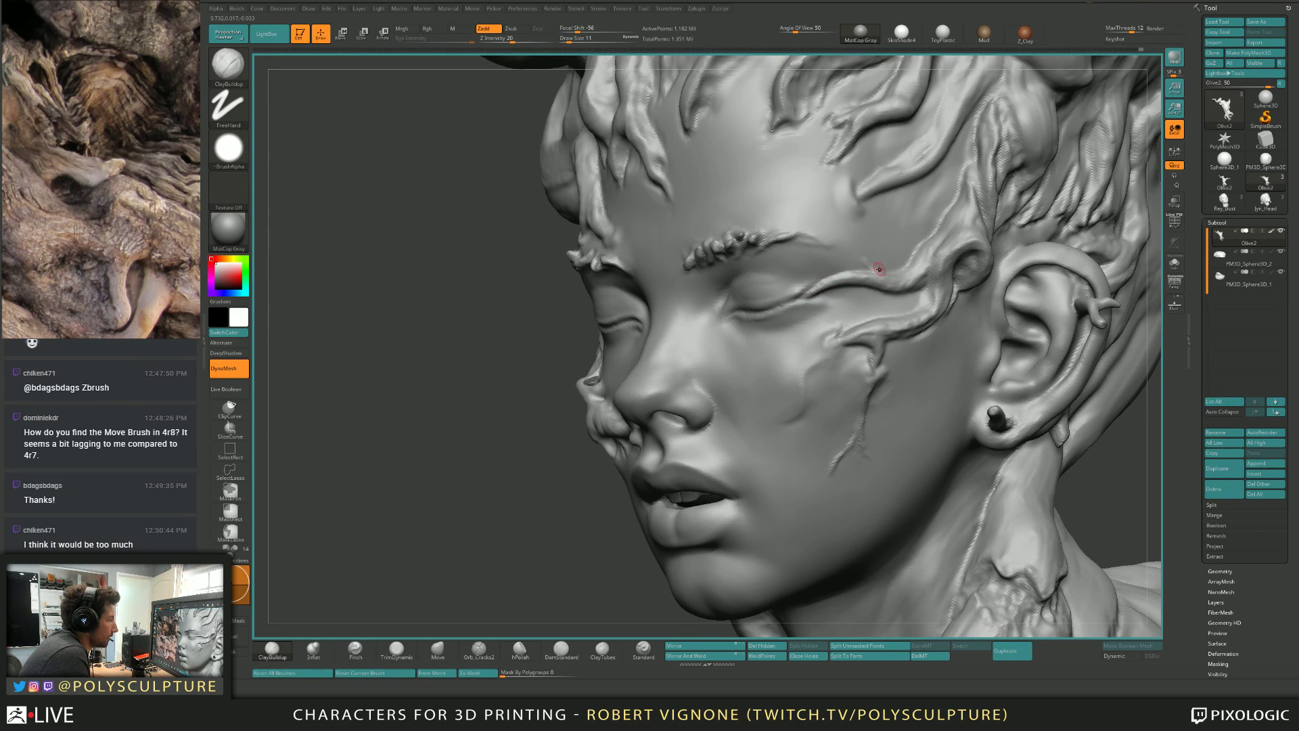
right_click_drag(864, 263, 879, 272)
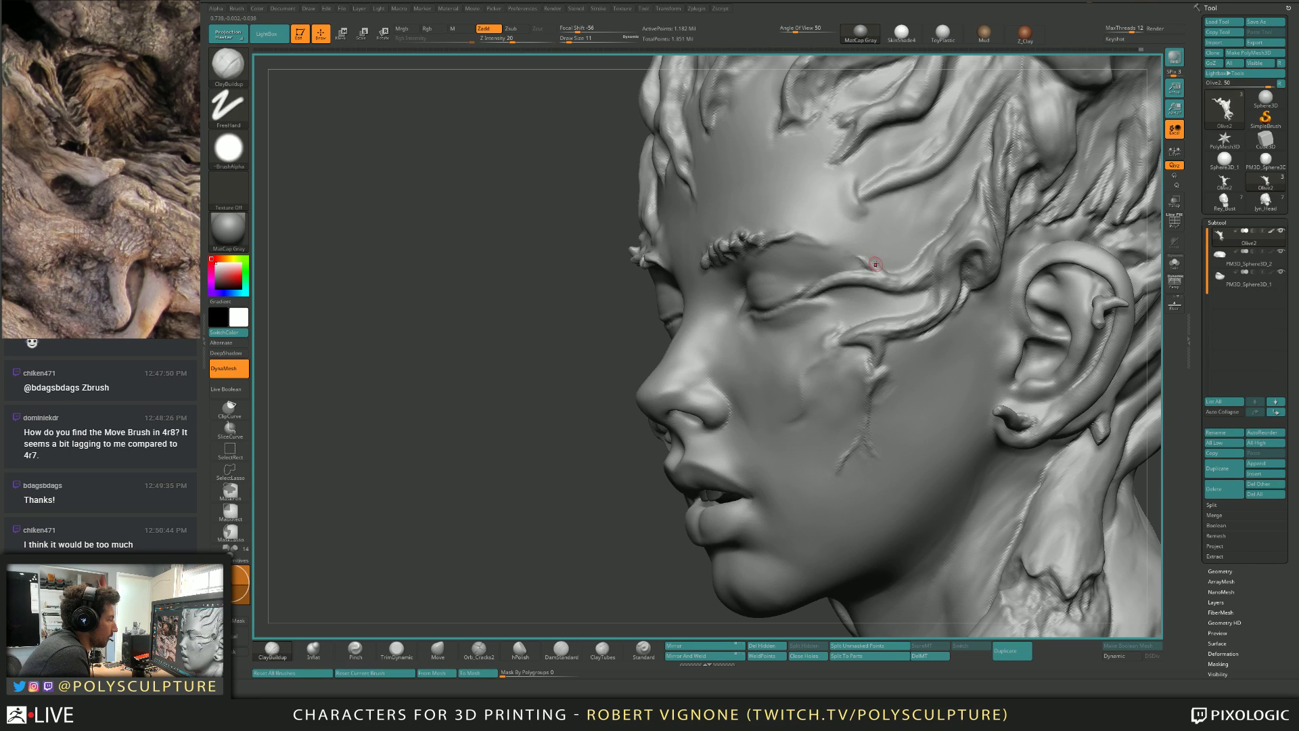
right_click_drag(843, 259, 898, 272)
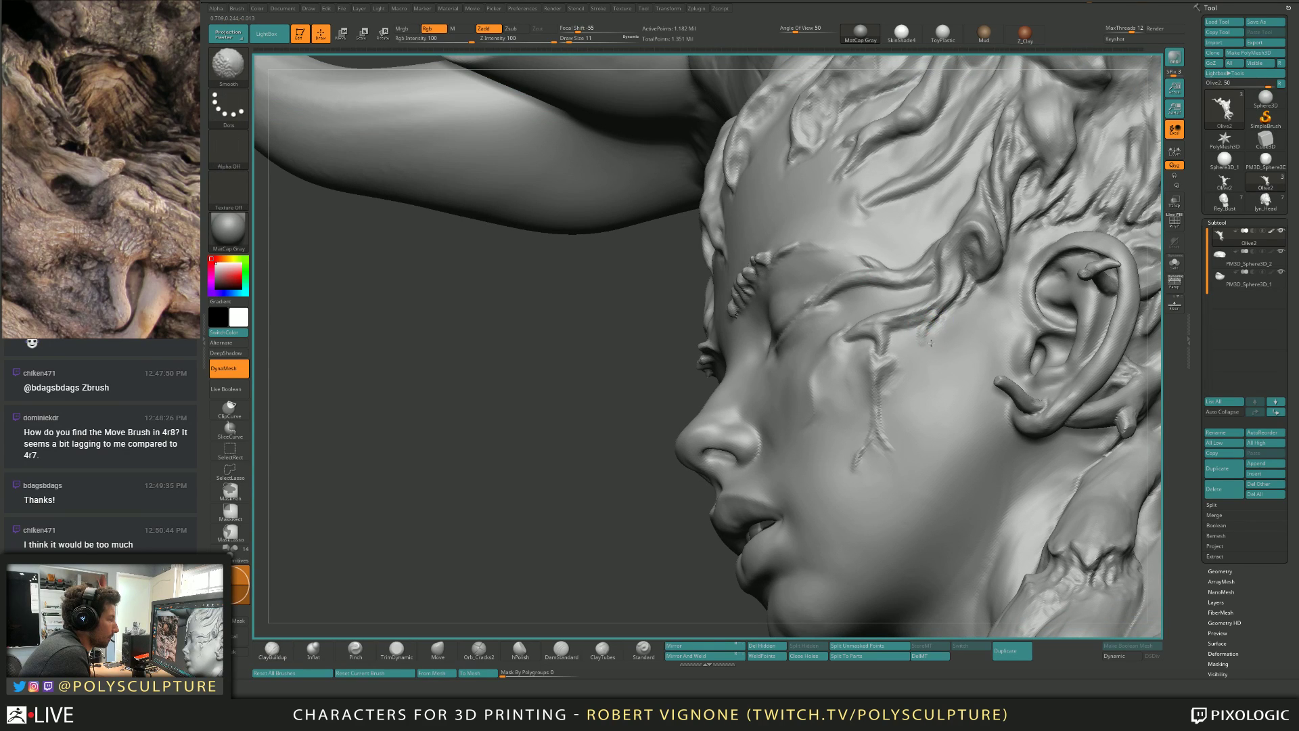
mouse_move(932, 338)
right_mouse_down()
mouse_move(915, 329)
mouse_move(903, 348)
mouse_move(861, 332)
mouse_move(858, 354)
right_mouse_up()
key("shift")
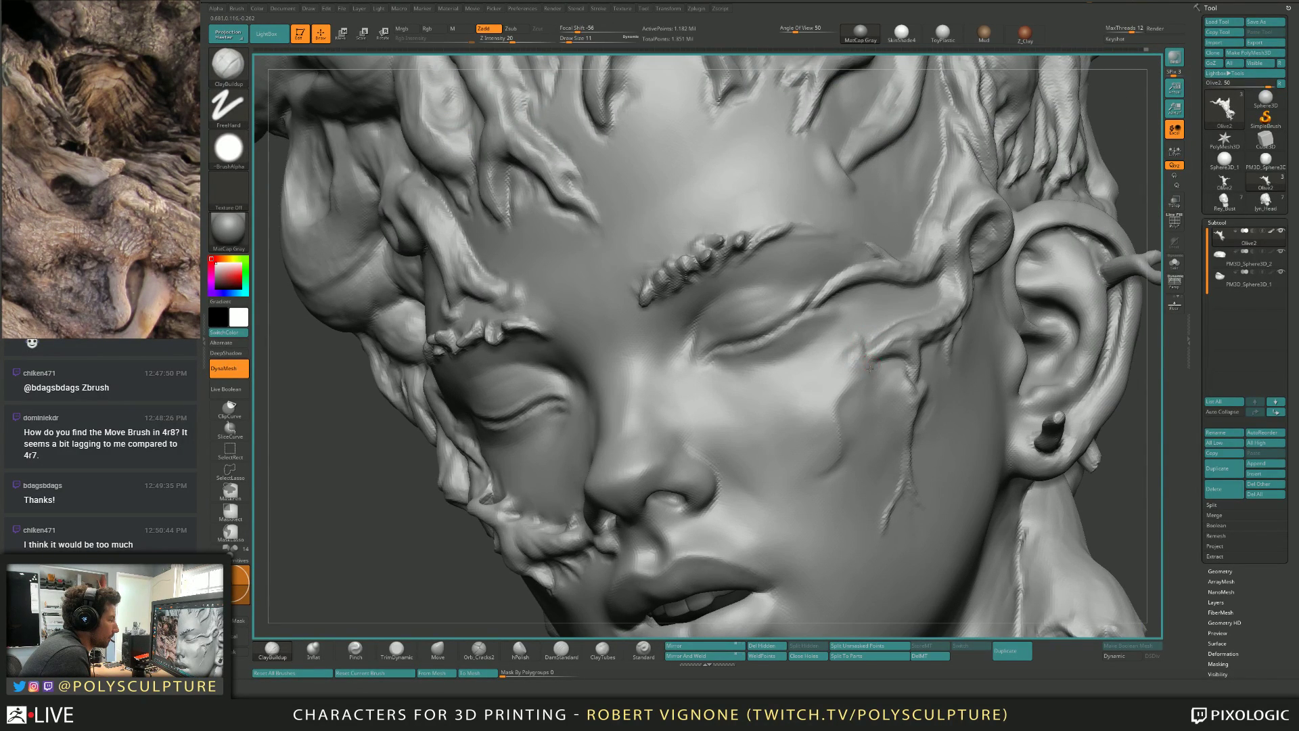
Define the branch end below the eye with ClayBuildup at size 11 and smooth its transition into the cheek.
right_click_drag(869, 363, 868, 360)
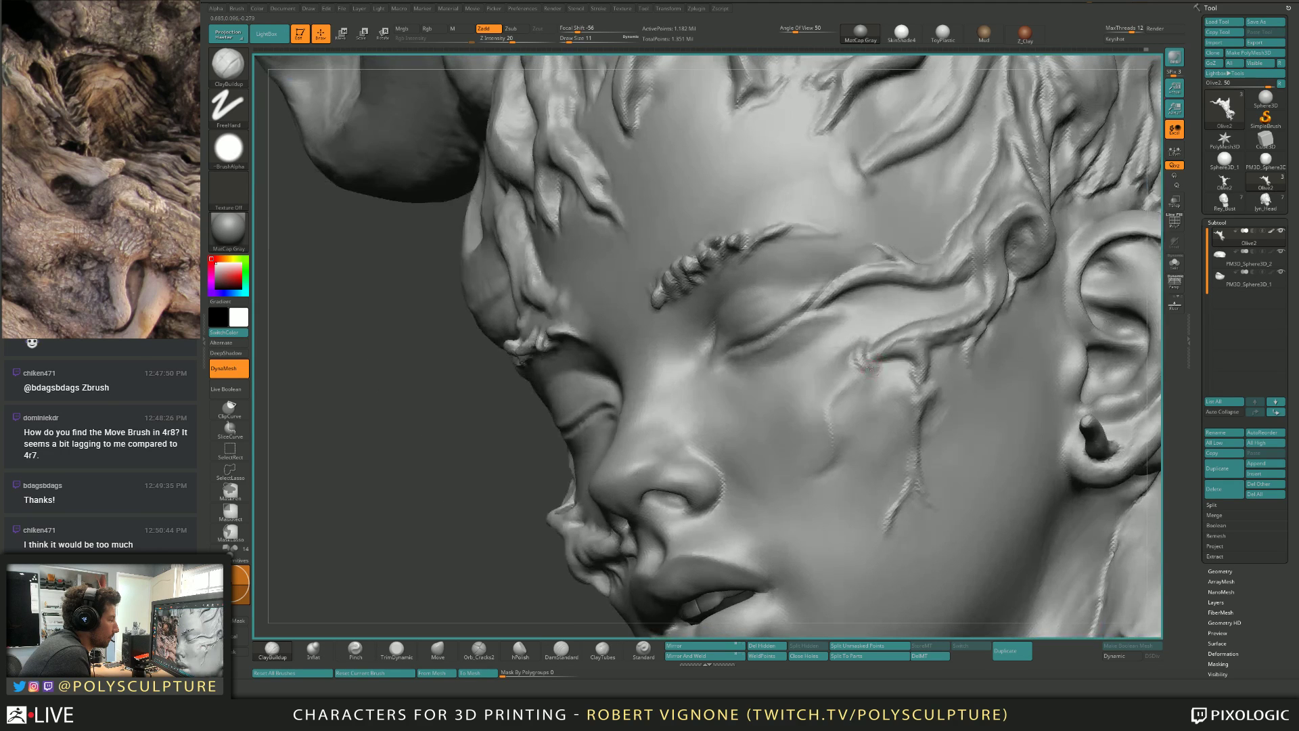
key("space")
key("shift")
right_click_drag(870, 365, 854, 291, "ctrl")
Adjust the shoulder collar's shape with the Move brush at size 128 and ClayBuildup.
mouse_move(854, 291)
right_mouse_down()
mouse_move(943, 316)
mouse_move(959, 338)
mouse_move(854, 328)
mouse_move(877, 367)
mouse_move(815, 368)
mouse_move(865, 314)
mouse_move(812, 372)
mouse_move(795, 369)
mouse_move(831, 380)
mouse_move(818, 354)
mouse_move(784, 372)
mouse_move(797, 363)
mouse_move(815, 376)
mouse_move(800, 366)
mouse_move(847, 331)
mouse_move(832, 359)
mouse_move(816, 345)
right_mouse_up()
key("s")
key("b")
key("m")
key("v")
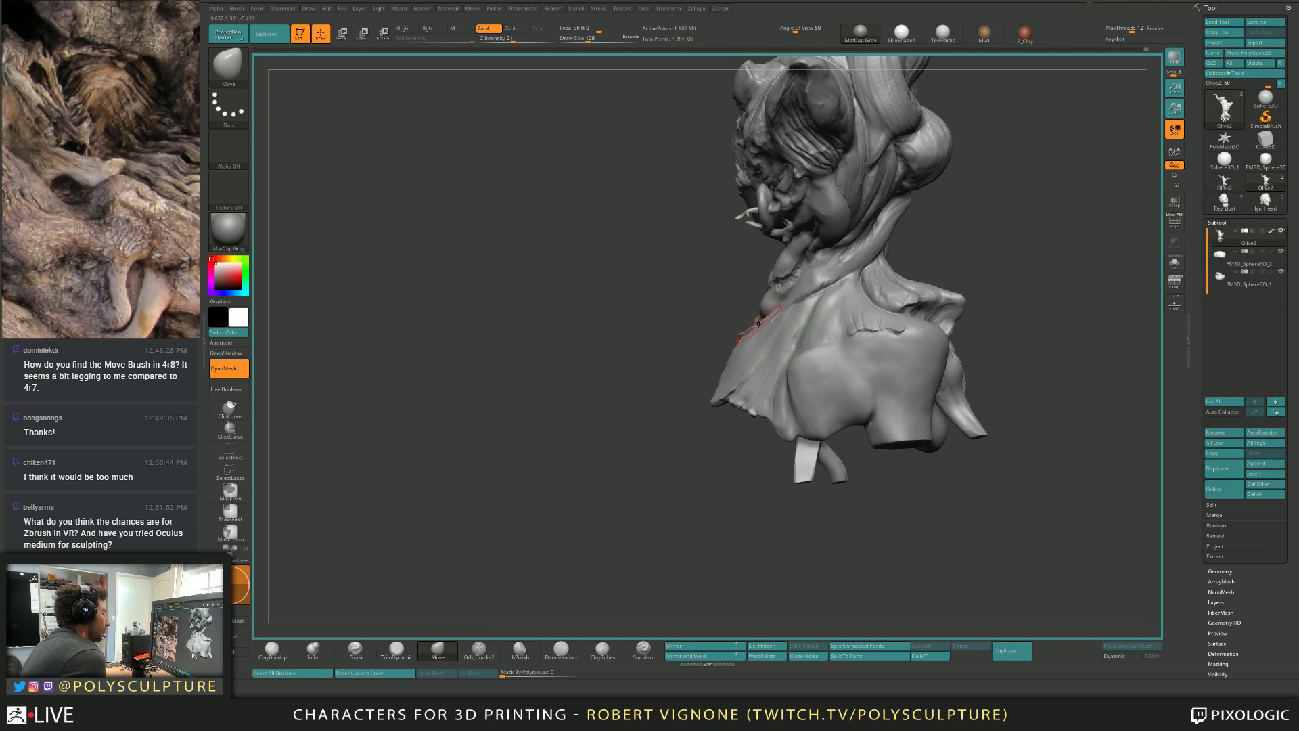
mouse_move(737, 327)
right_mouse_down()
mouse_move(809, 362)
mouse_move(831, 352)
mouse_move(782, 377)
right_mouse_up()
key("b")
key("c")
key("b")
key("s")
key("b")
key("m")
key("v")
Carve long bark-like grooves down the shoulder collar with the Orb_Cracks2 brush at sizes 77 and 54.
left_click(479, 649)
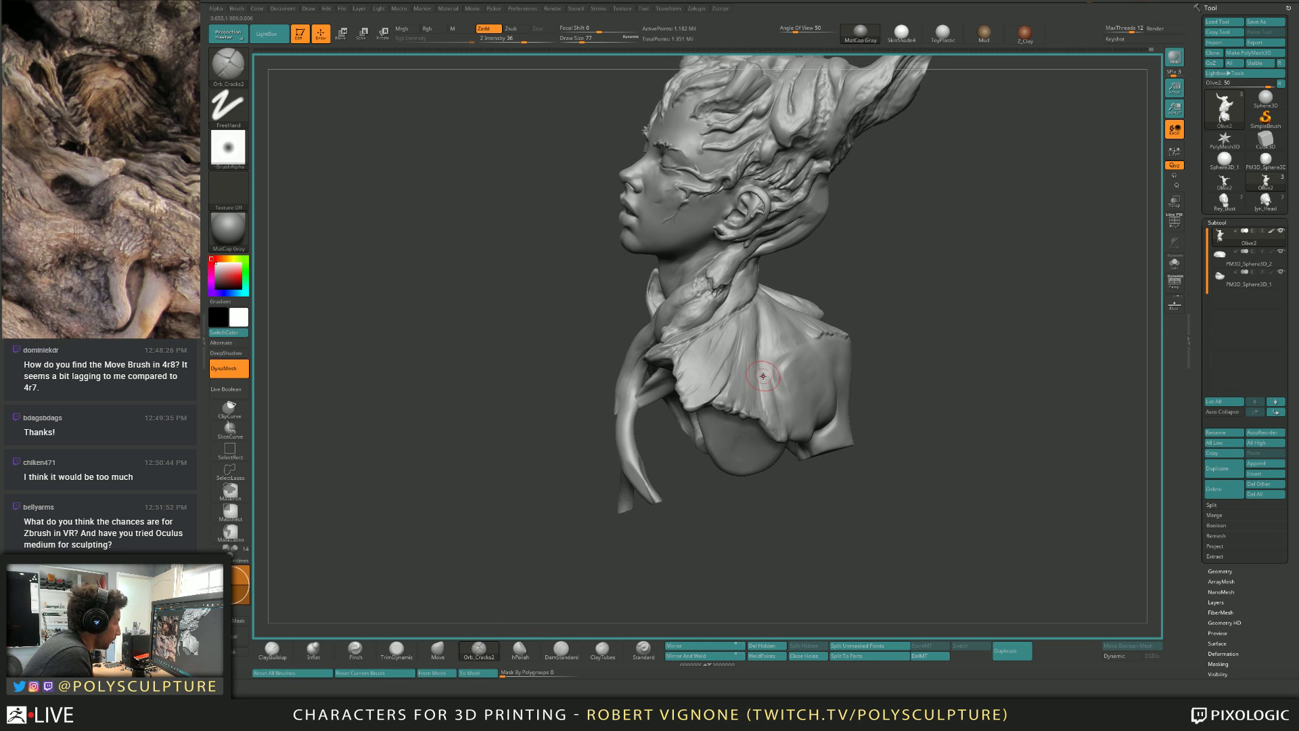
key("[")
right_click_drag(765, 388, 796, 346)
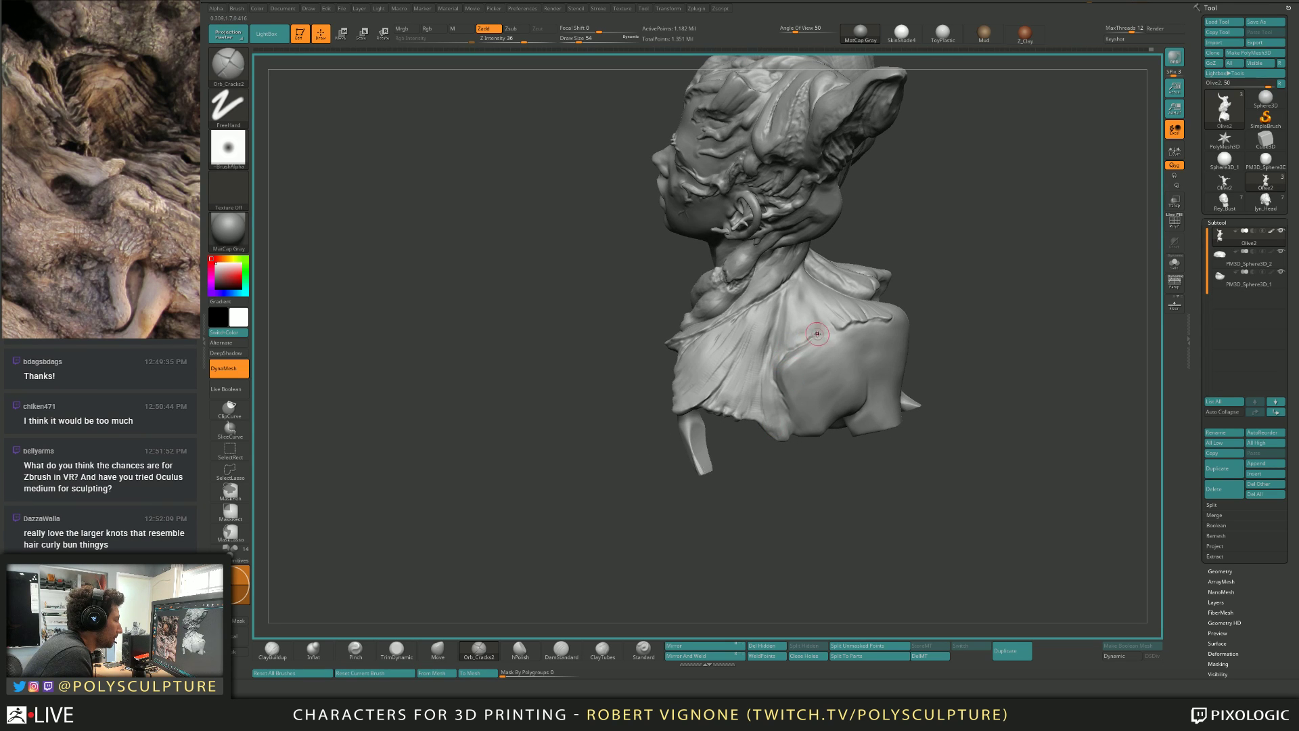
right_click_drag(801, 344, 796, 376, "ctrl")
key("1")
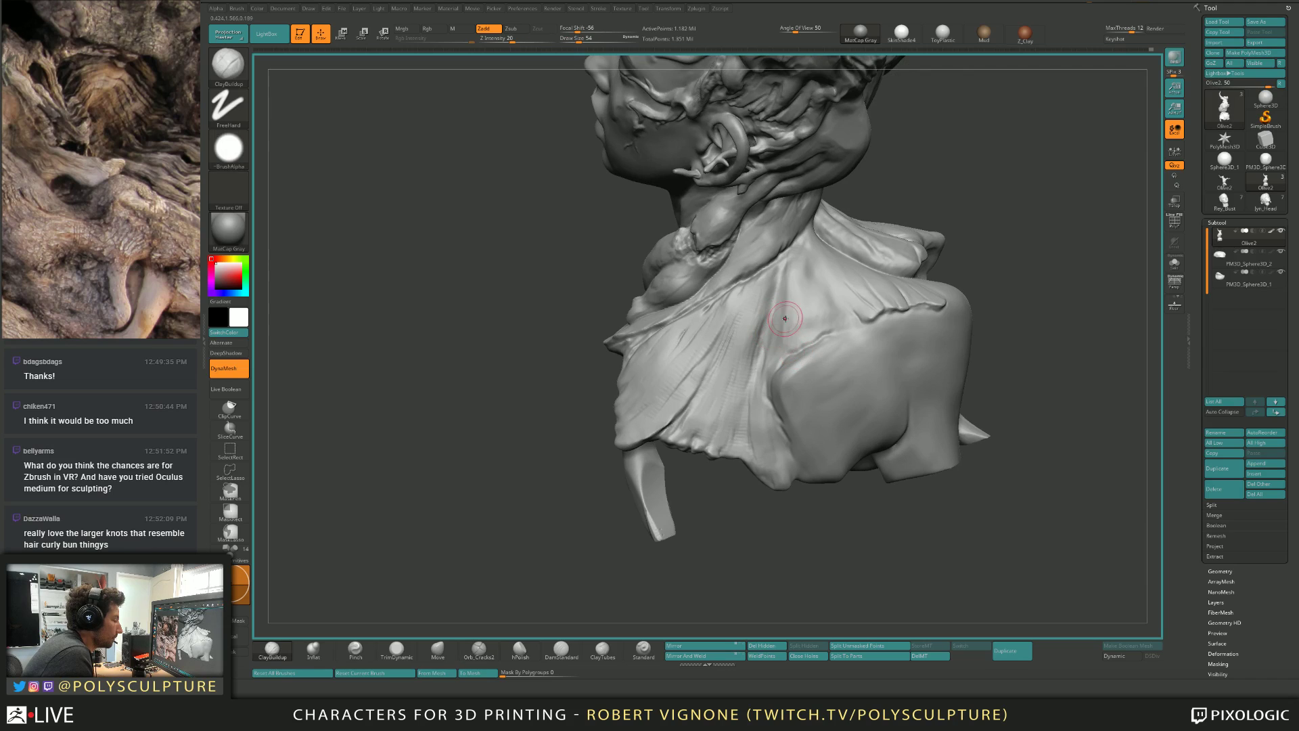
Adjust the hair knots at the side of the head and the shoulder collar's silhouette with an enlarged Move brush.
mouse_move(784, 320)
right_mouse_down("ctrl")
mouse_move(778, 306)
mouse_move(795, 310)
mouse_move(797, 327)
mouse_move(743, 294)
mouse_move(764, 285)
mouse_move(781, 299)
mouse_move(748, 265)
mouse_move(714, 280)
right_mouse_up("ctrl")
key("b")
key("m")
key("v")
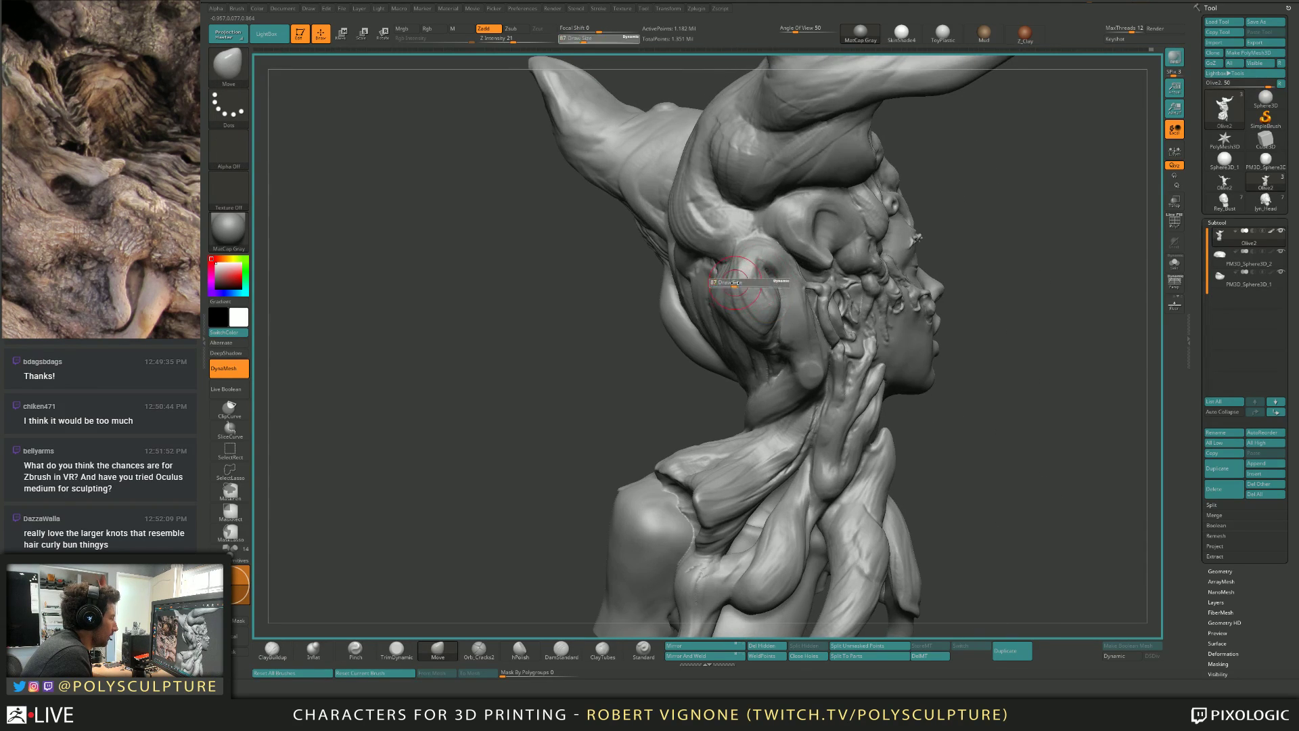
key("s")
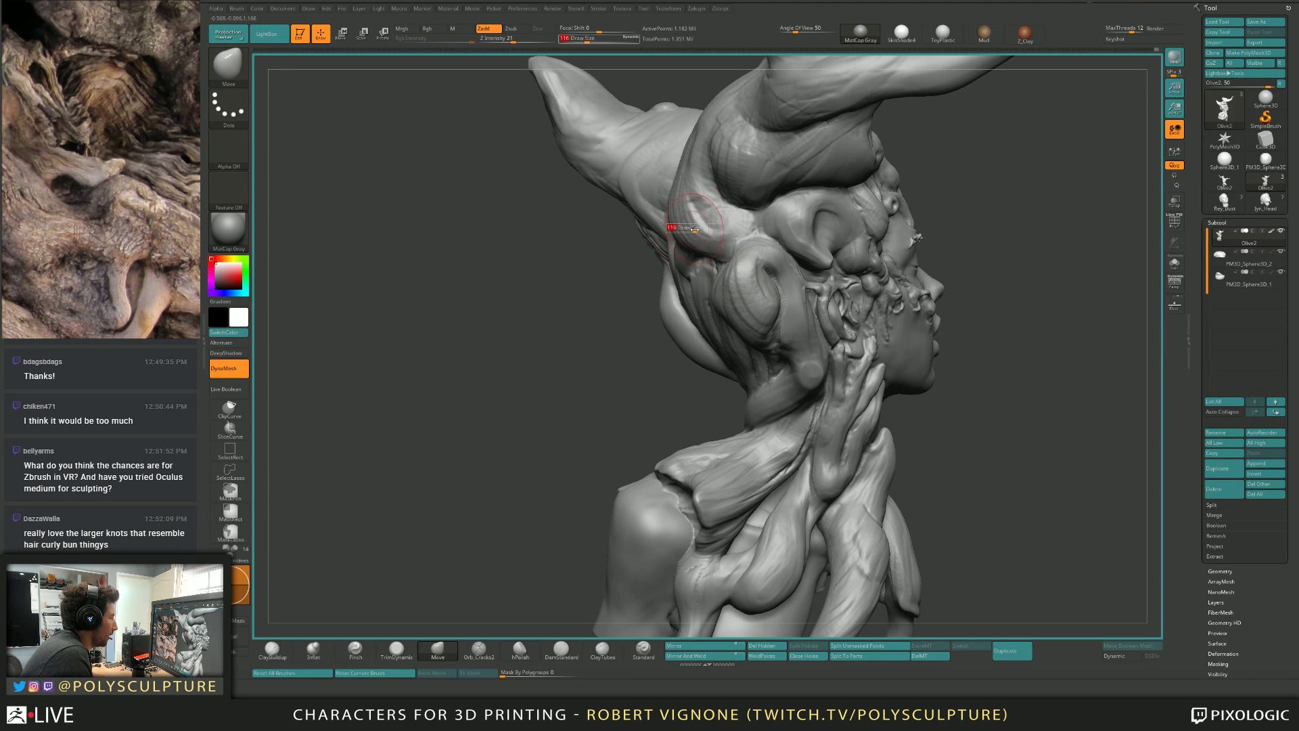
left_click_drag(695, 229, 700, 229)
mouse_move(721, 227)
right_mouse_down("ctrl")
mouse_move(751, 275)
mouse_move(740, 341)
mouse_move(820, 327)
mouse_move(752, 327)
right_mouse_up("ctrl")
key("s")
left_click_drag(826, 326, 823, 328)
Refine the shoulder collar's front flap with TrimDynamic at size 56 and Orb_Cracks2 at sizes 87 and 54.
key("4")
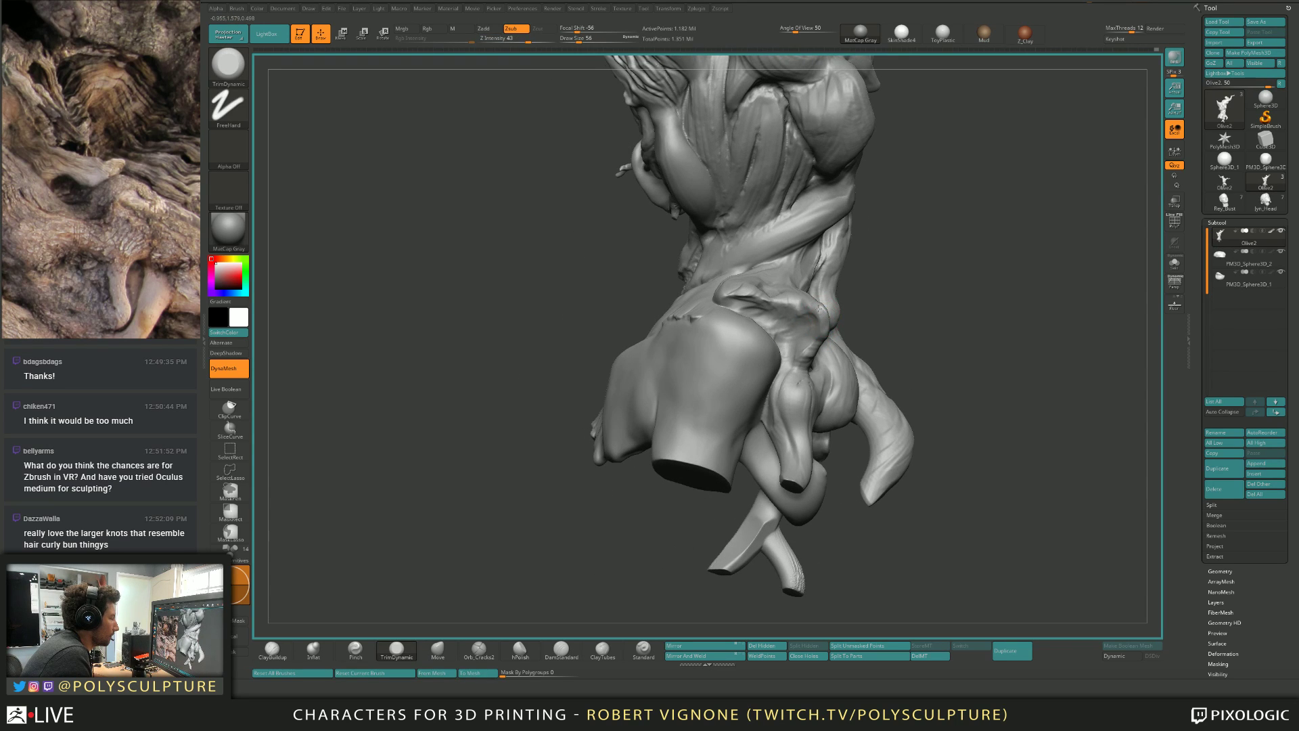
right_click_drag(819, 309, 814, 296)
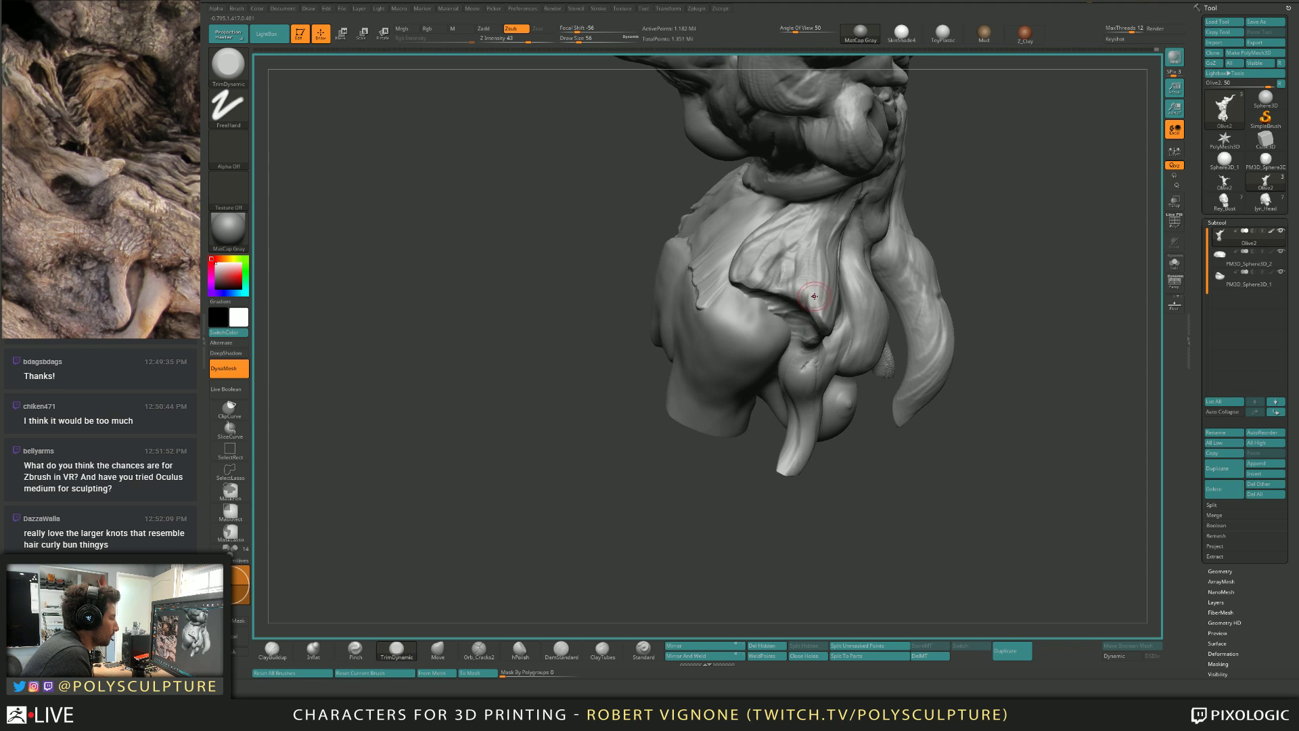
left_click(479, 650)
key("s")
left_click_drag(804, 294, 808, 293)
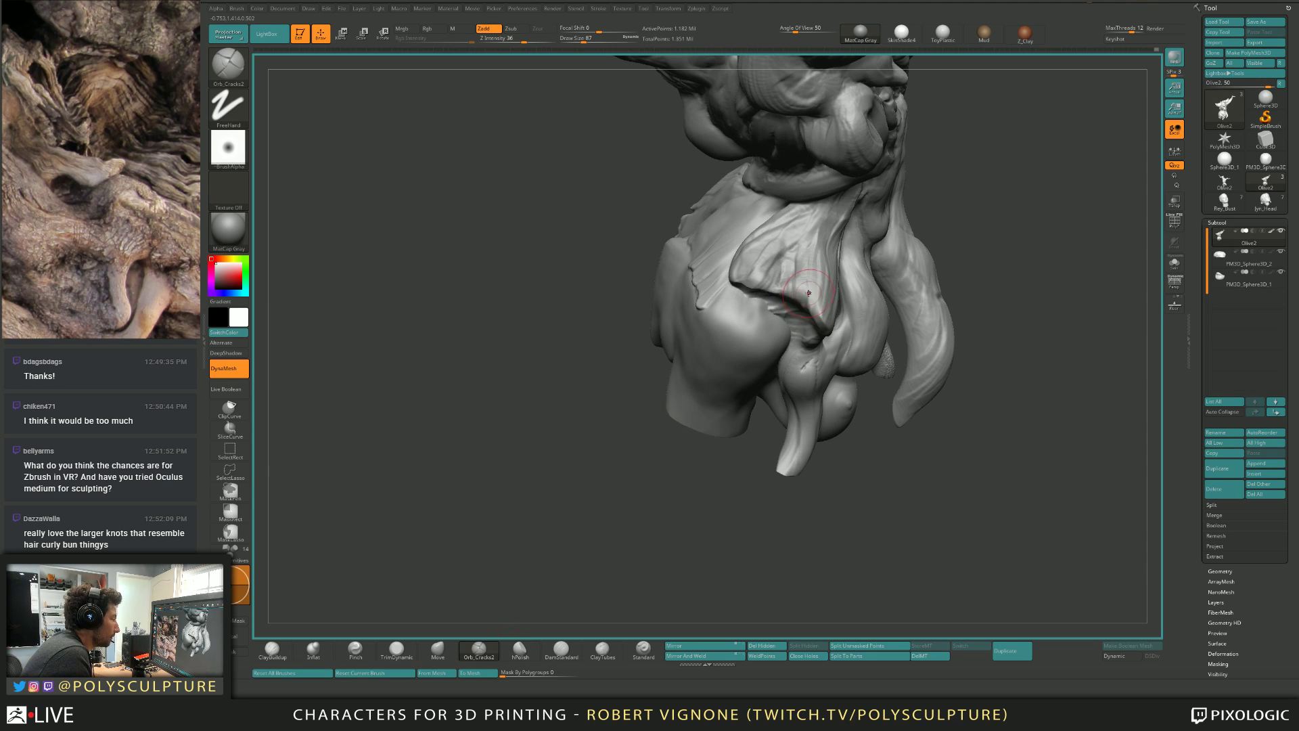
right_click_drag(805, 300, 739, 295)
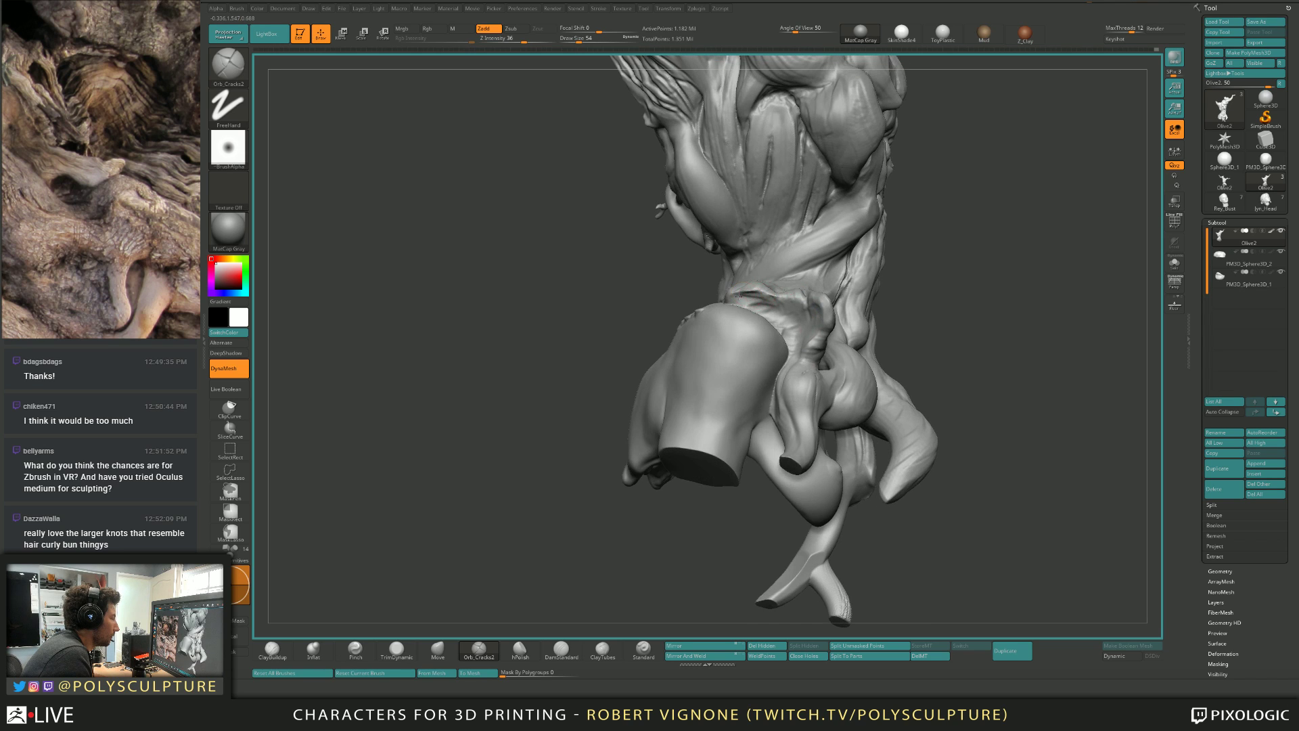
key("s")
left_click_drag(731, 299, 728, 299)
Build up the underside of the collar flap above the arm stump with ClayBuildup at sizes 33 and 25.
key("b")
key("c")
key("b")
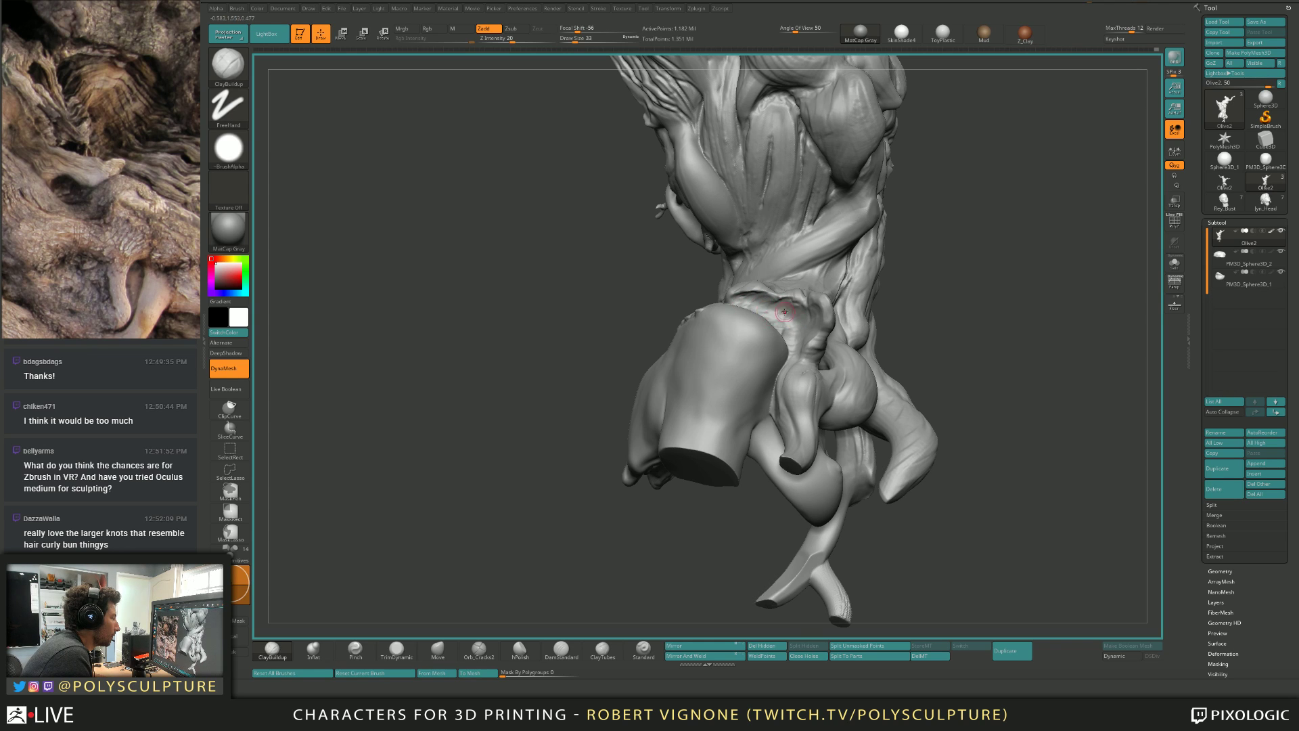
right_click_drag(785, 312, 796, 312)
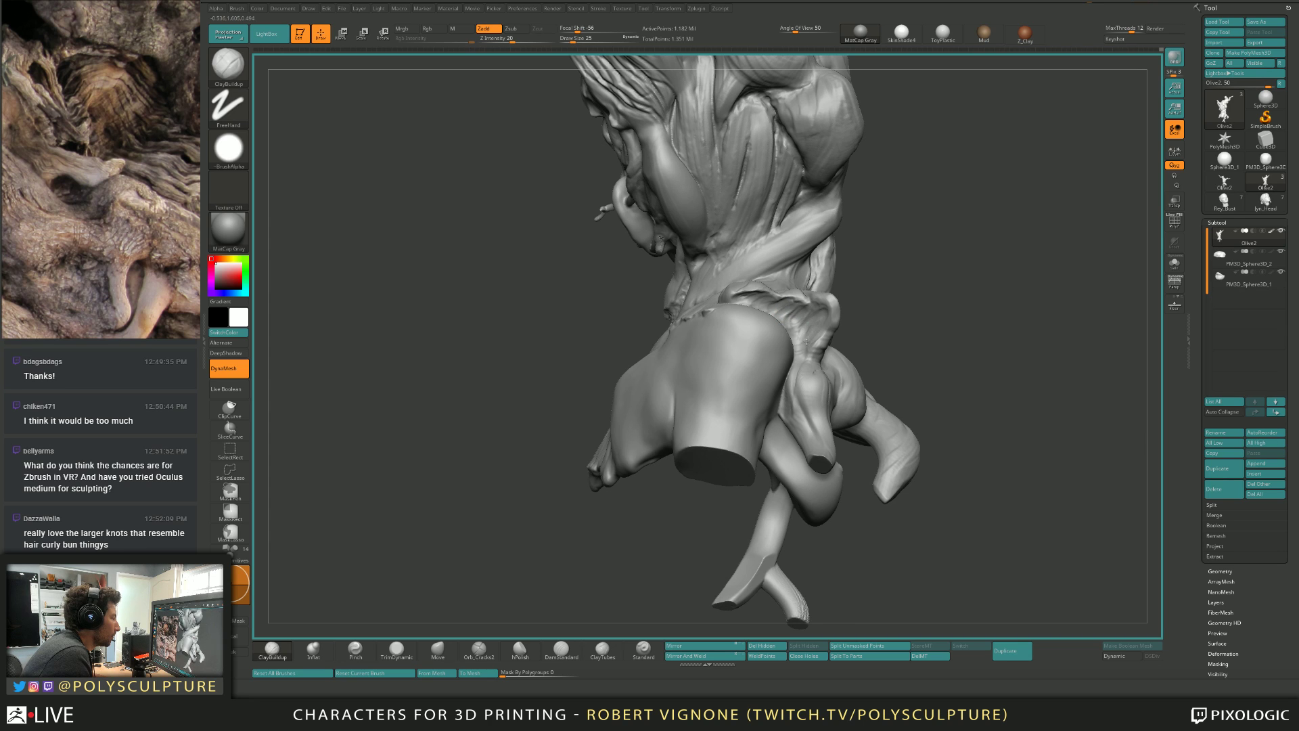
mouse_move(798, 331)
right_mouse_down()
mouse_move(828, 322)
mouse_move(824, 311)
mouse_move(789, 377)
mouse_move(816, 350)
right_mouse_up()
key("bracketright")
key("bracketright")
key("bracketleft")
Reshape the outer end of the shoulder collar with the Move brush at size 44.
key("b")
key("m")
key("v")
scroll(812, 351, "up", 6)
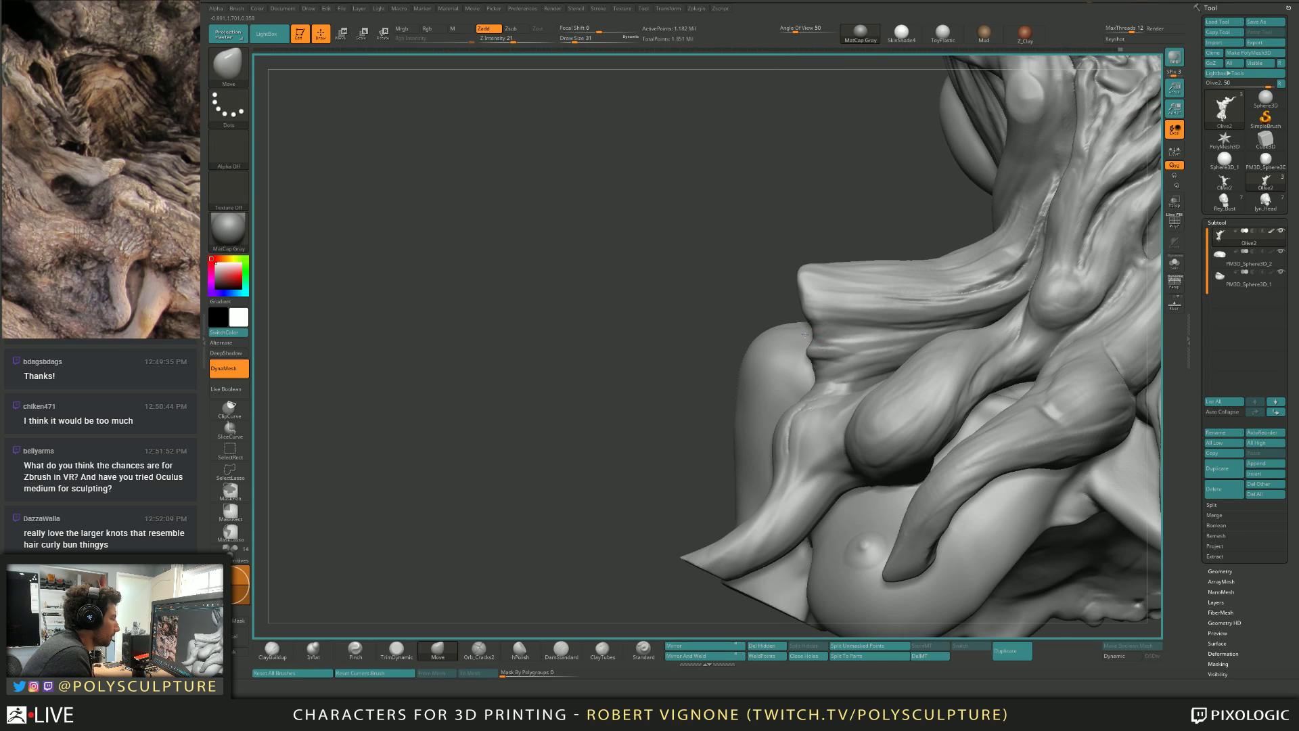
key("bracketright")
key("bracketright")
left_click_drag(783, 276, 768, 326)
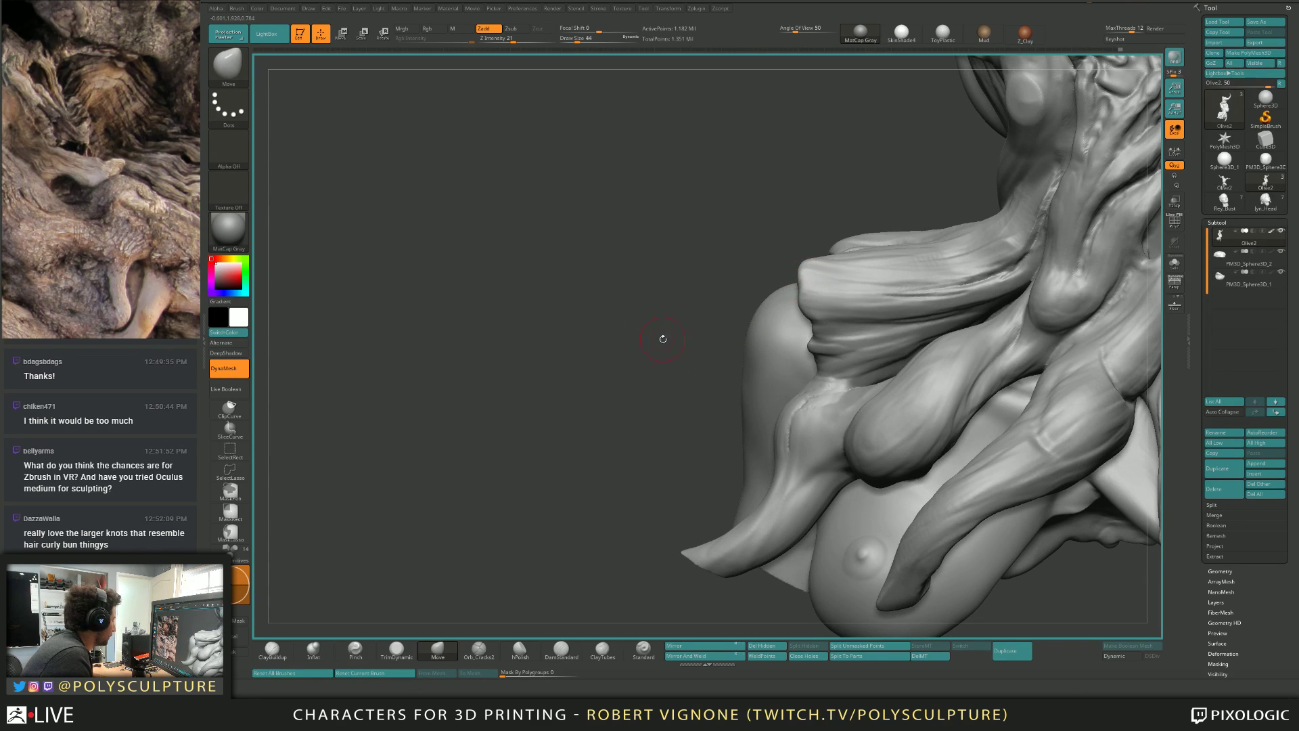
Carve creases into the collar's outer end with the Orb_Cracks2 brush at size 29.
left_click(479, 648)
key("bracketleft")
key("bracketleft")
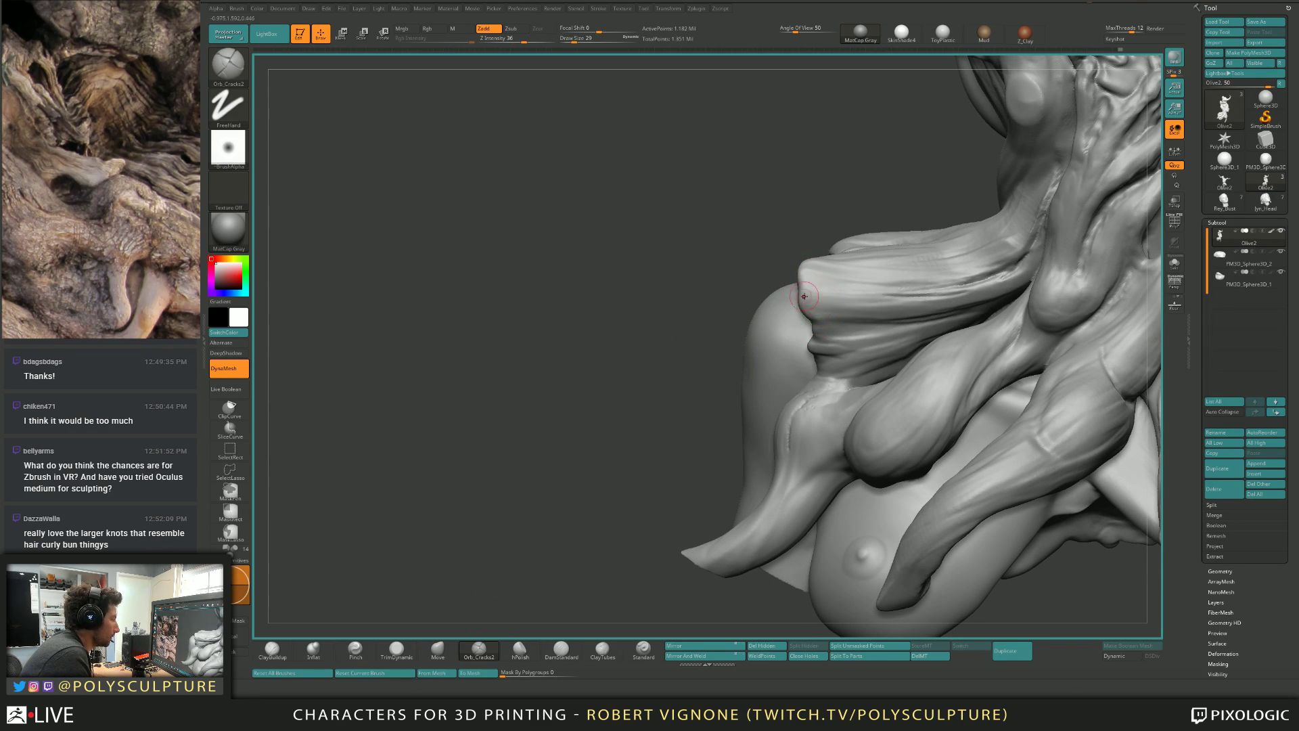
mouse_move(863, 297)
left_mouse_down()
mouse_move(802, 265)
mouse_move(821, 280)
mouse_move(806, 323)
mouse_move(850, 313)
mouse_move(840, 298)
left_mouse_up()
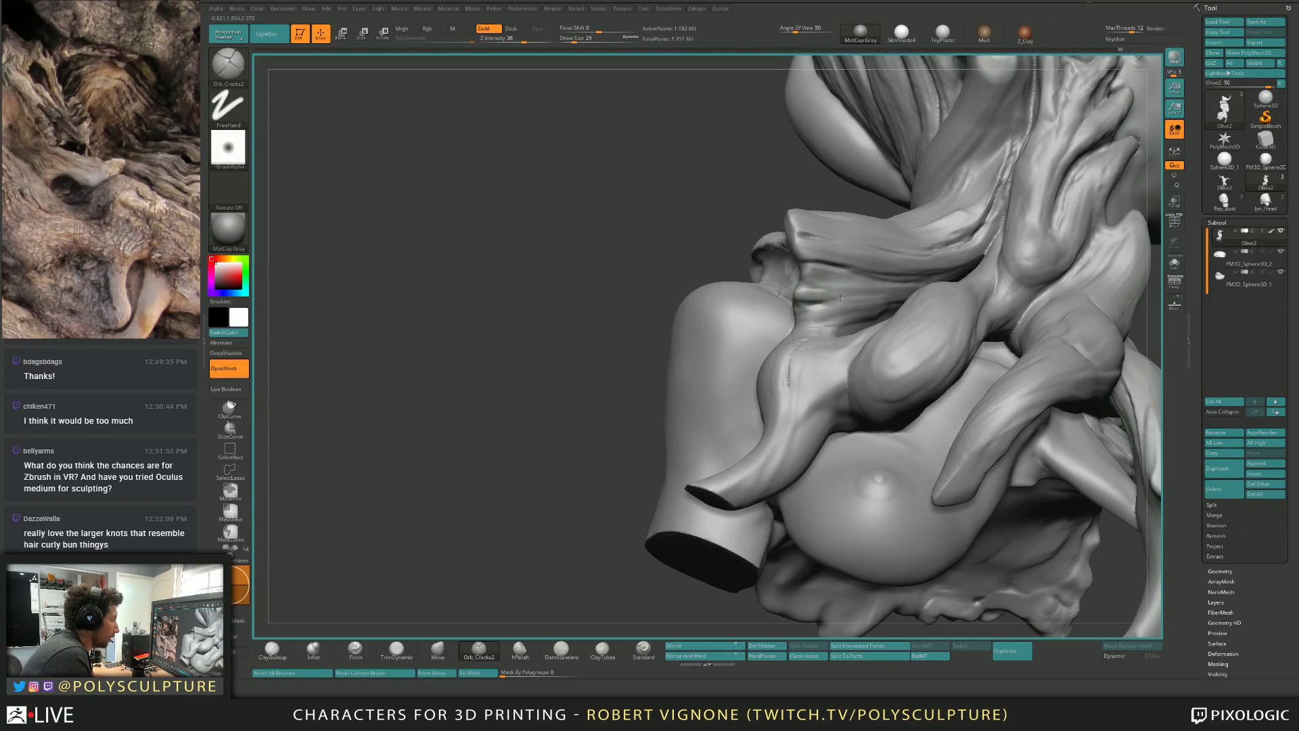
mouse_move(822, 297)
right_mouse_down()
mouse_move(806, 252)
mouse_move(798, 304)
right_mouse_up()
key("bracketleft")
key("bracketright")
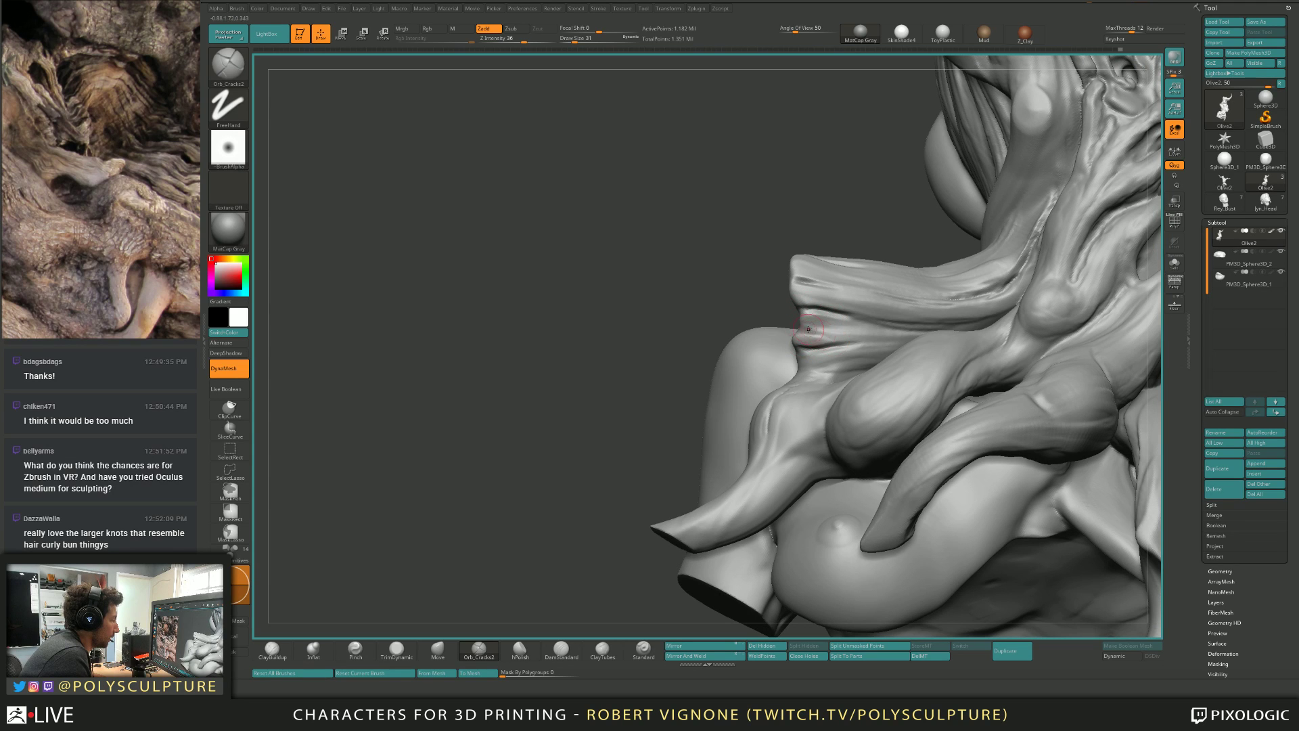
Deepen the folds between the collar's strands with the Orb_Cracks2 brush at sizes 31 and 23.
left_click_drag(808, 329, 833, 332)
mouse_move(808, 318)
right_mouse_down()
mouse_move(785, 301)
mouse_move(765, 165)
right_mouse_up()
key("bracketleft")
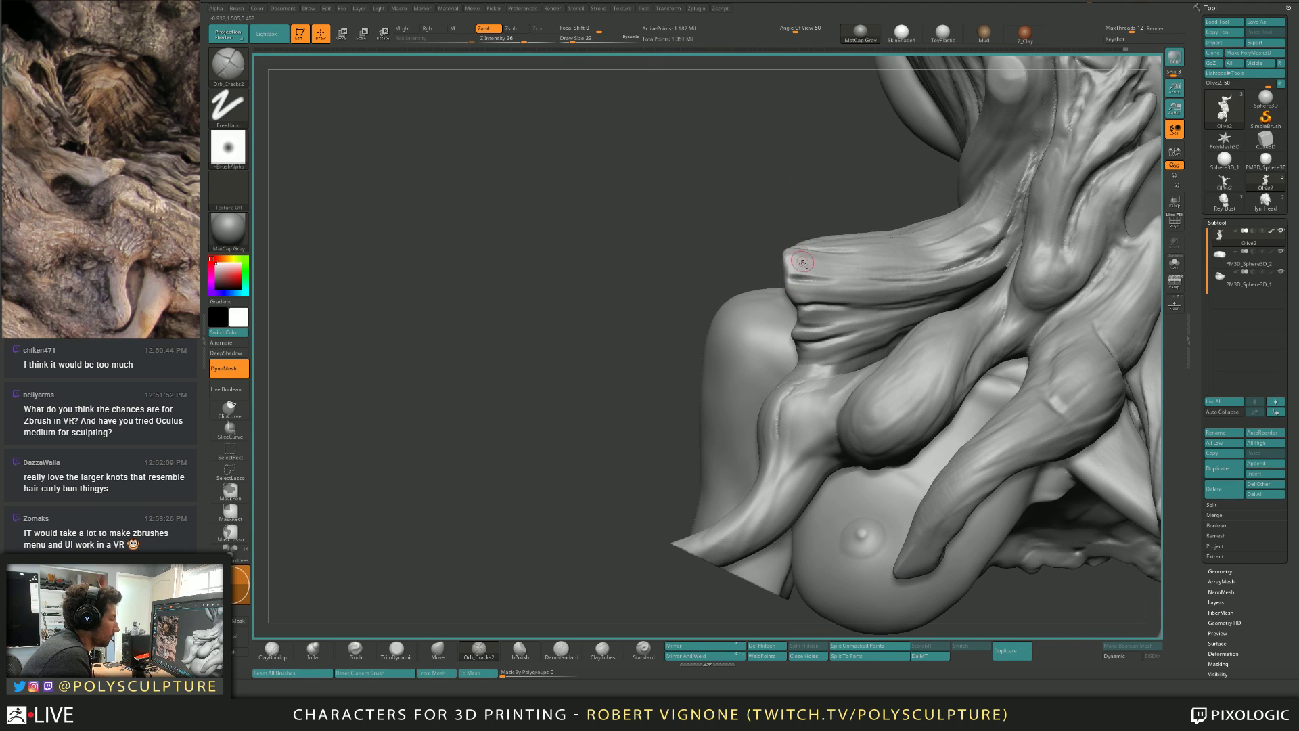
right_click_drag(802, 262, 776, 258)
key("bracketright")
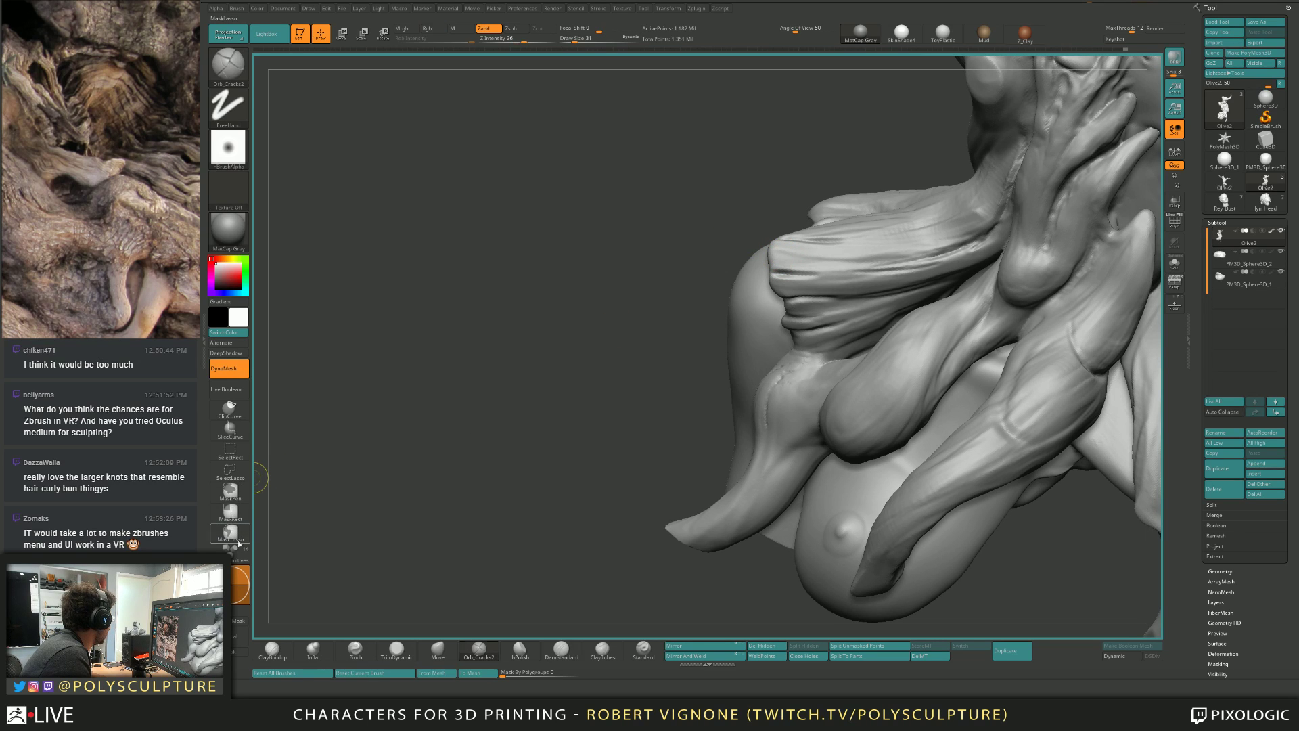
key("bracketleft")
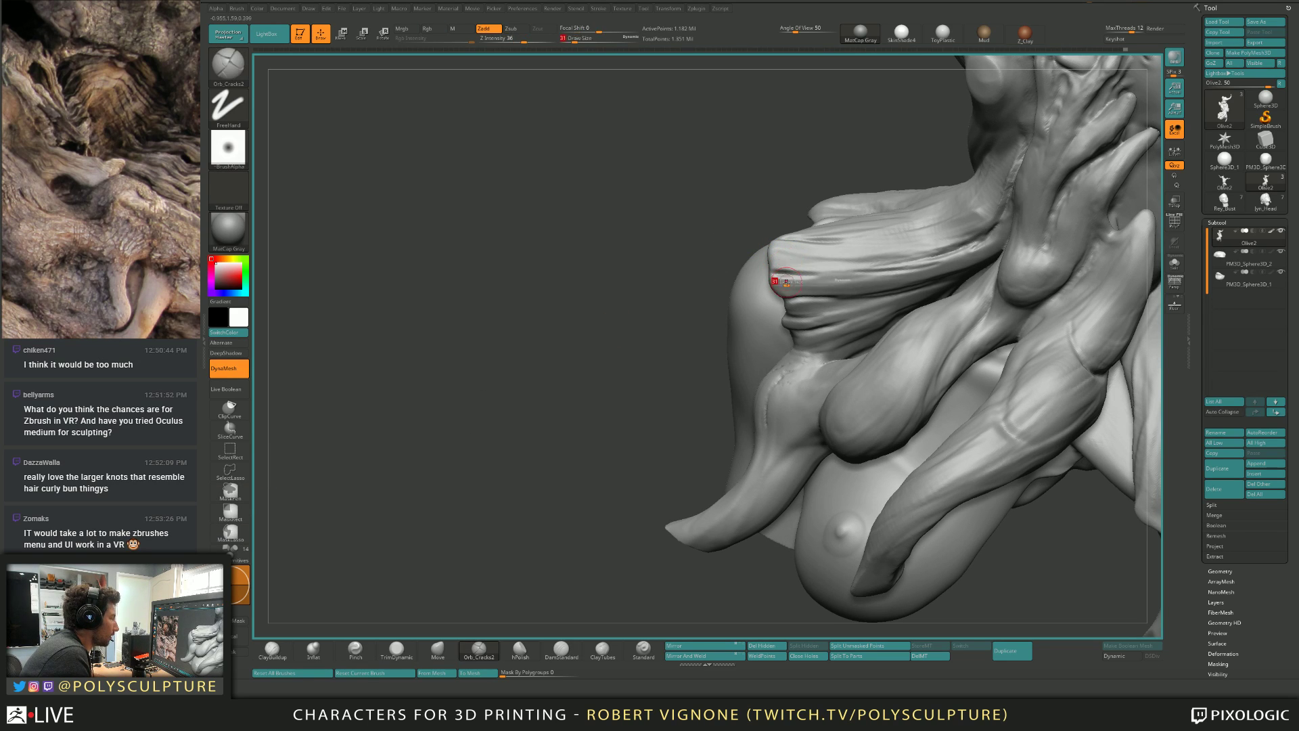
right_click_drag(777, 276, 780, 269)
Isolate a small strand at the collar's outer end with an inverted mask and position the Gizmo on it.
key("ctrl+alt")
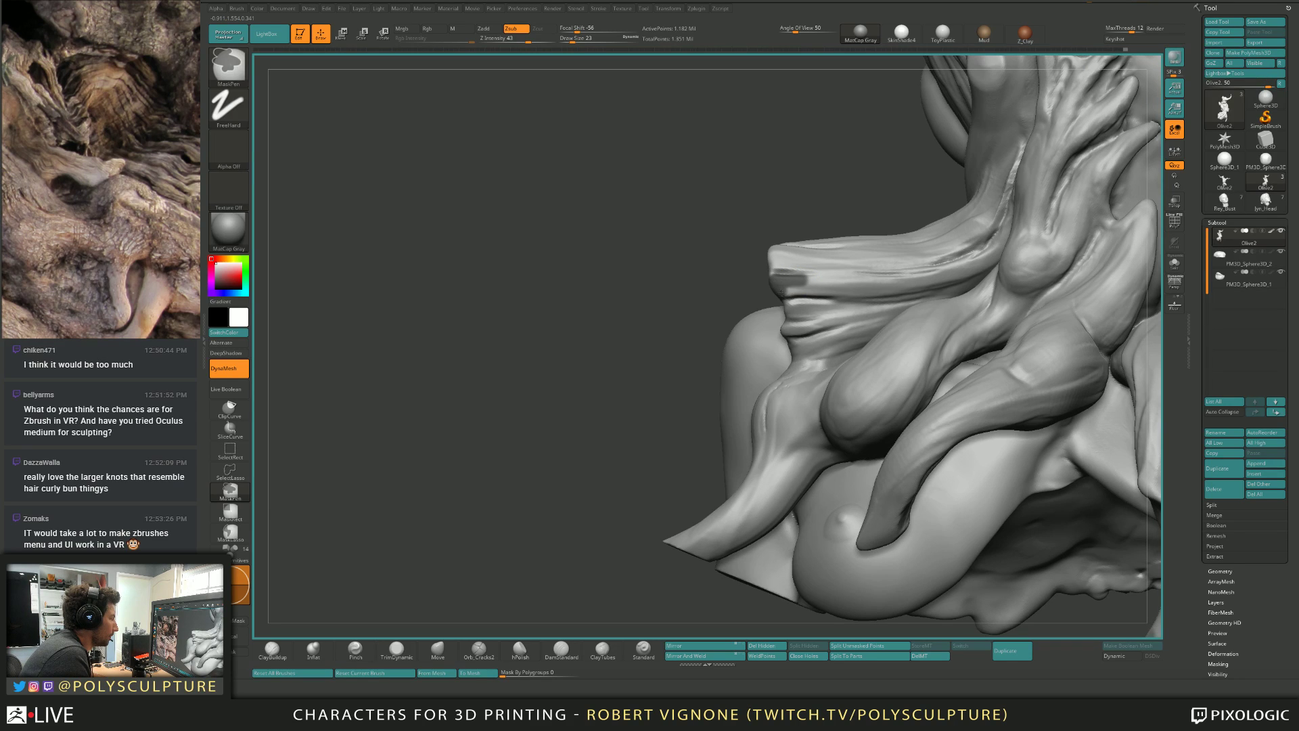
left_click(794, 287, "ctrl")
key("ctrl+i")
key("w")
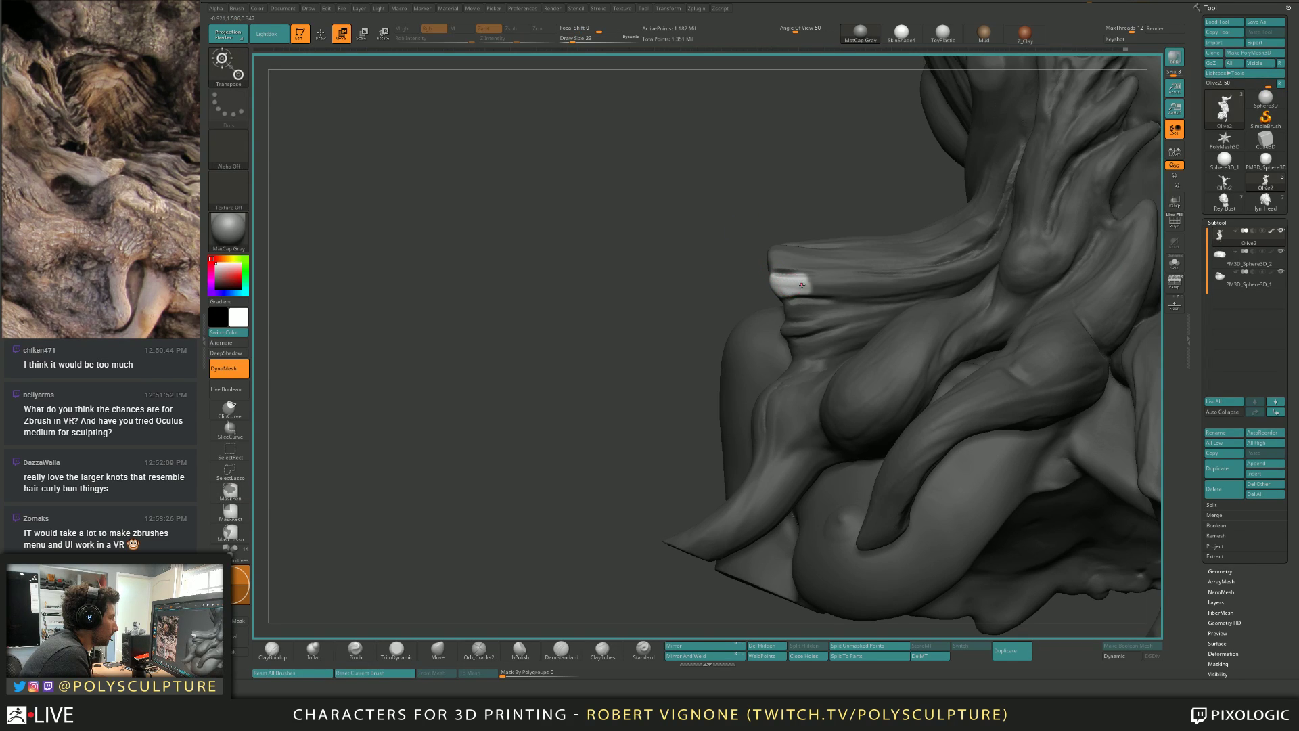
left_click(781, 287)
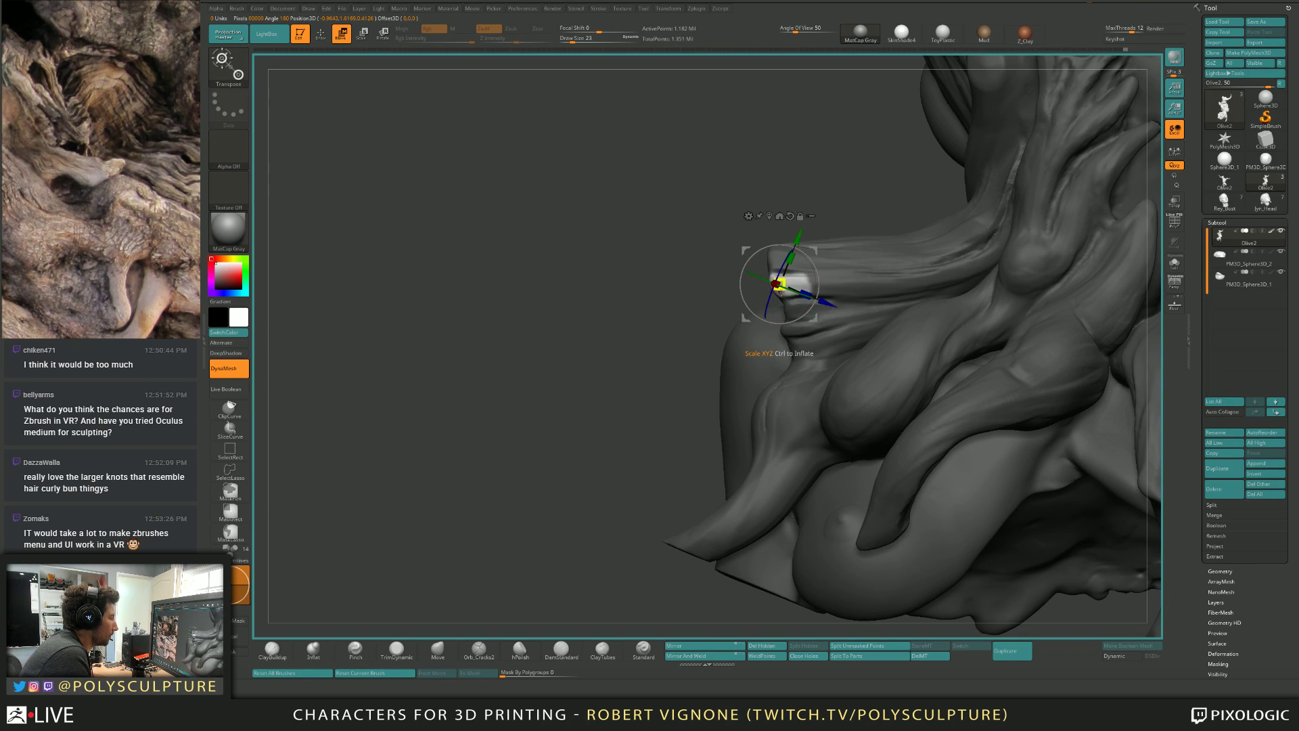
left_click_drag(775, 284, 829, 303)
left_click(826, 371, "alt")
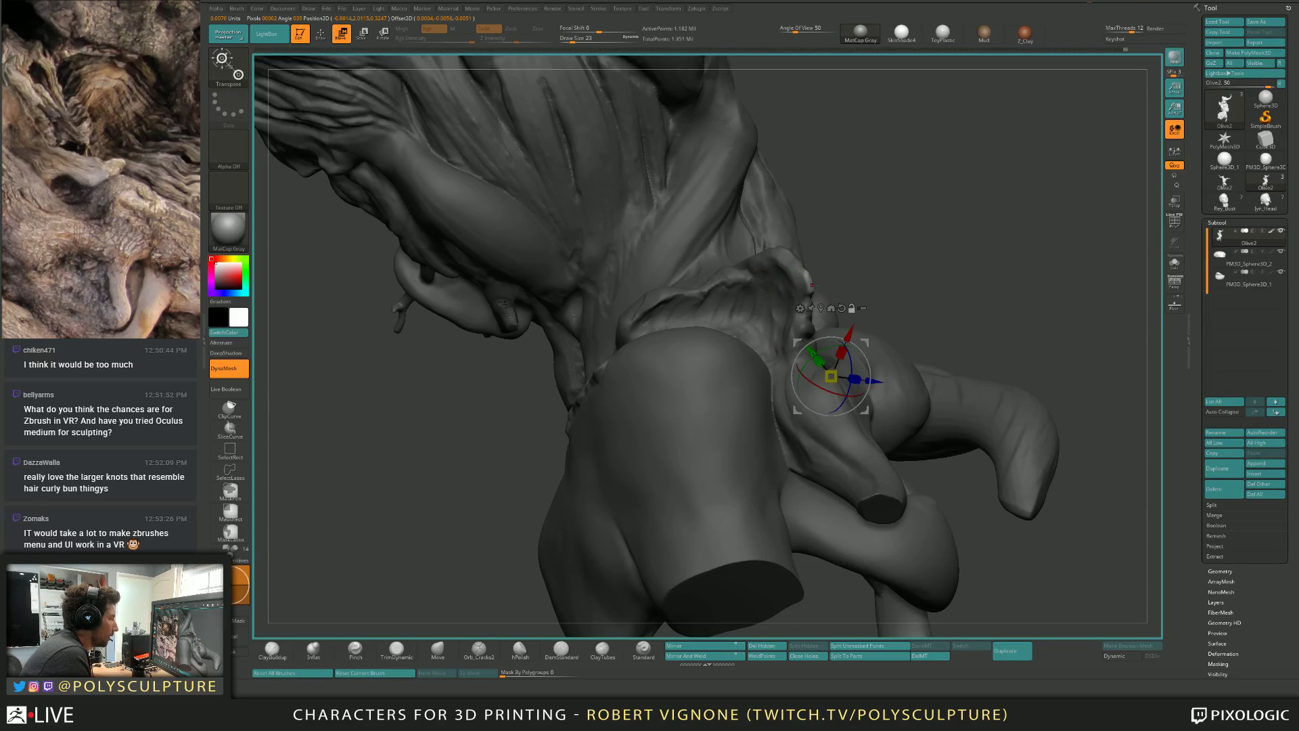
left_click(810, 280, "alt")
mouse_move(890, 223)
left_mouse_down()
mouse_move(891, 253)
mouse_move(876, 233)
mouse_move(805, 248)
mouse_move(788, 238)
left_mouse_up()
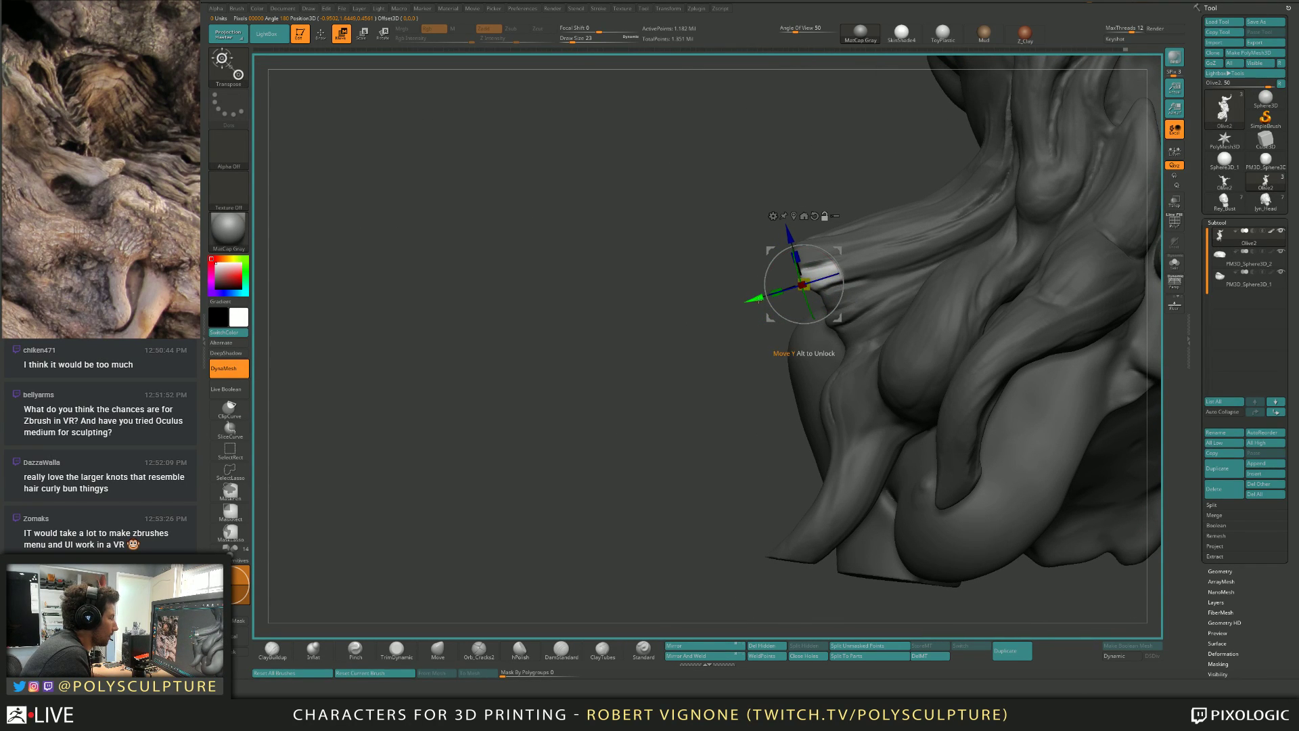
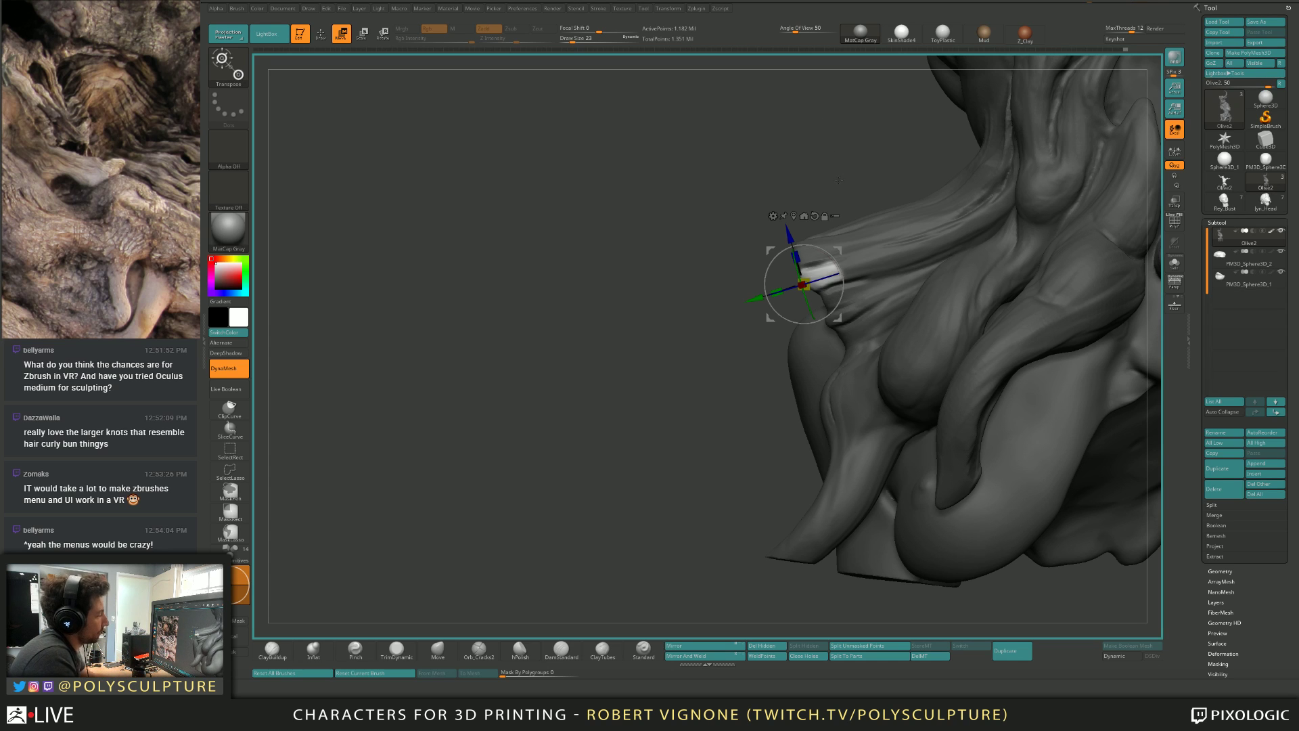
Pull the isolated collar strand outward into a pointed tip with the Transpose line and clear the mask.
left_click_drag(797, 265, 851, 302)
key("space")
key("y")
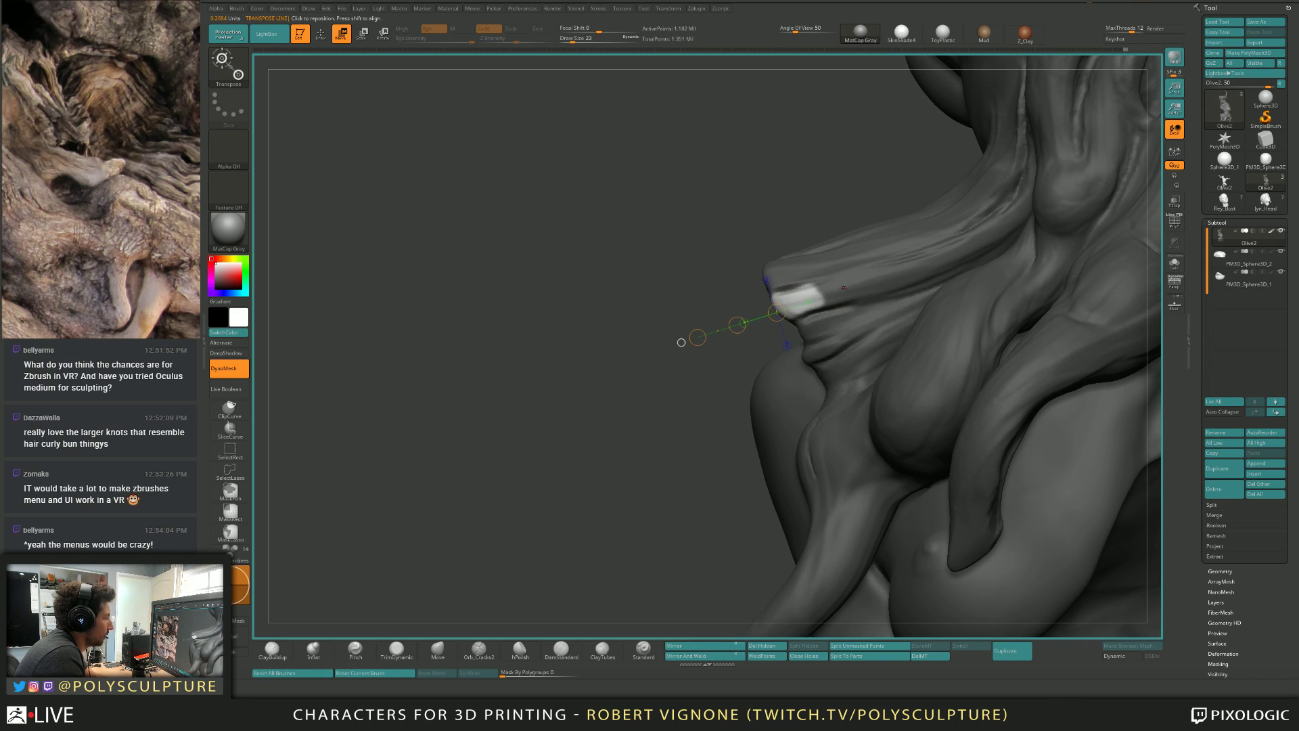
left_click_drag(910, 270, 710, 327)
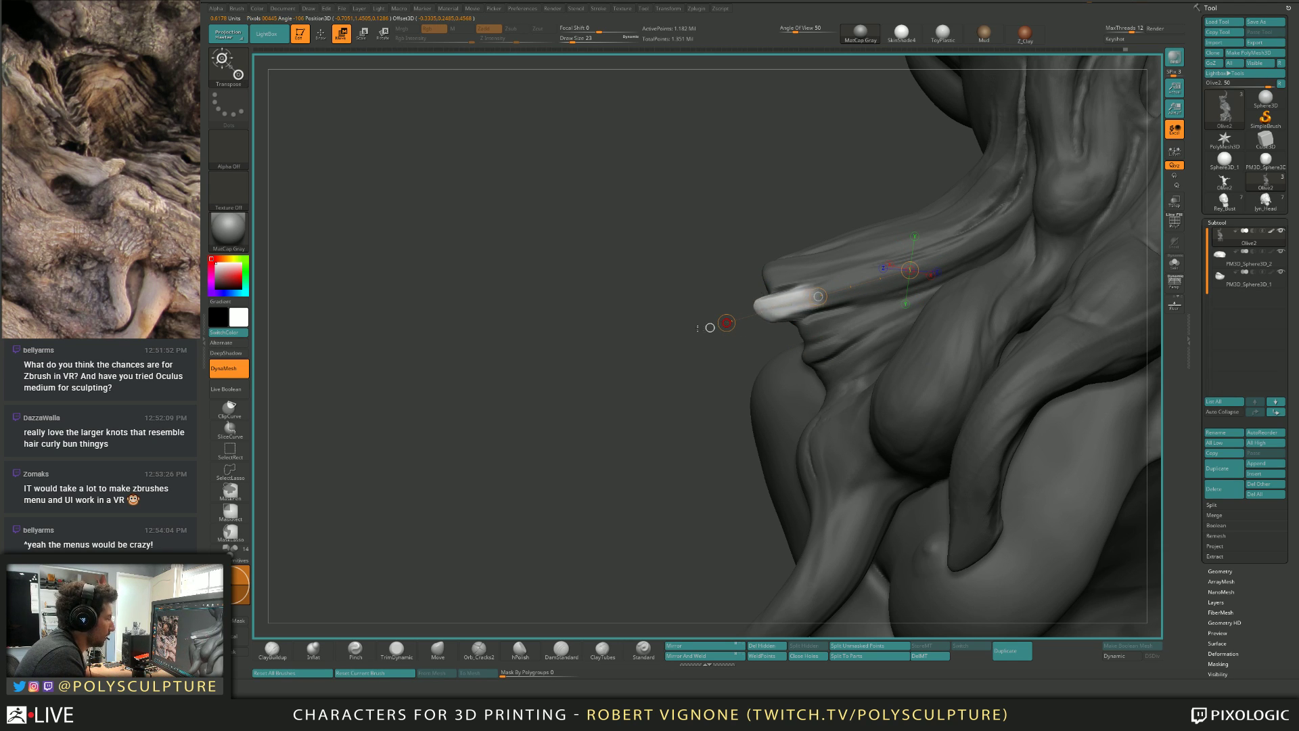
left_click_drag(737, 244, 732, 209)
left_click_drag(706, 324, 724, 345, "ctrl")
mouse_move(683, 281)
left_mouse_down()
mouse_move(798, 268)
mouse_move(714, 261)
mouse_move(772, 237)
mouse_move(792, 280)
mouse_move(832, 284)
left_mouse_up()
key("q")
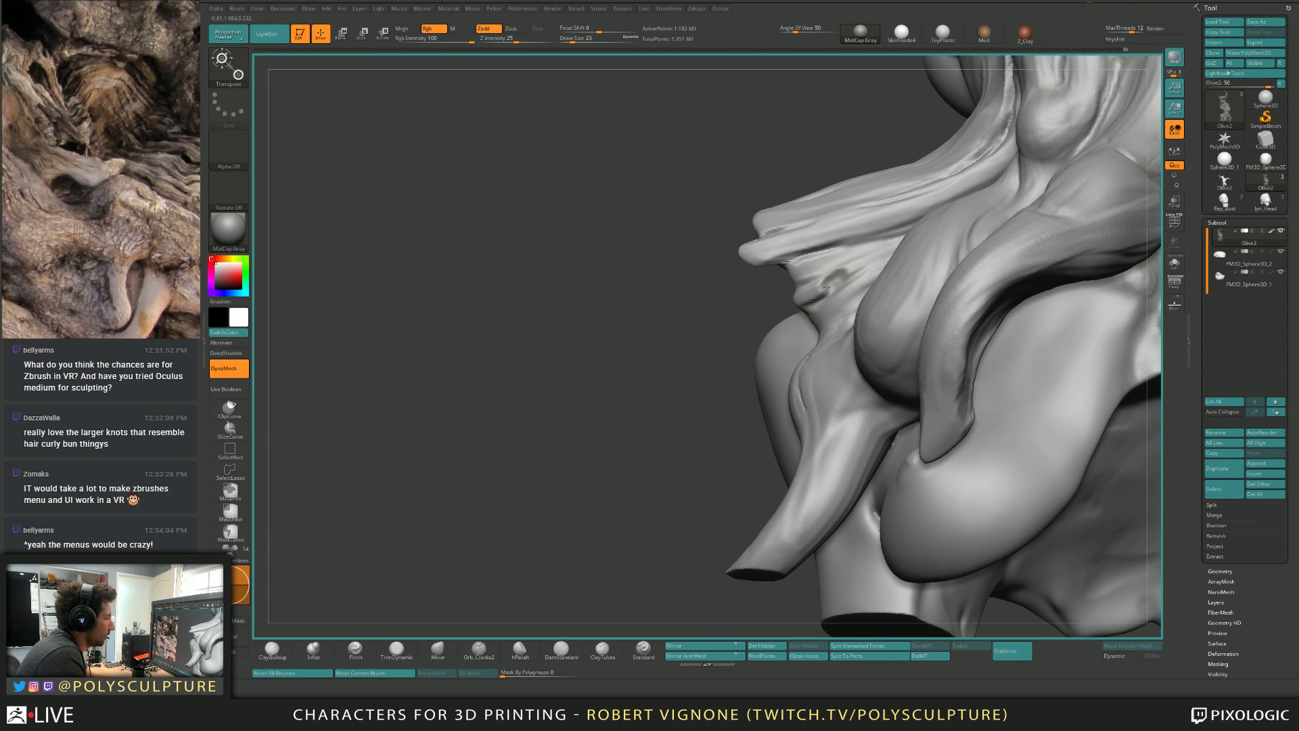
key("w")
left_click(826, 284, "ctrl")
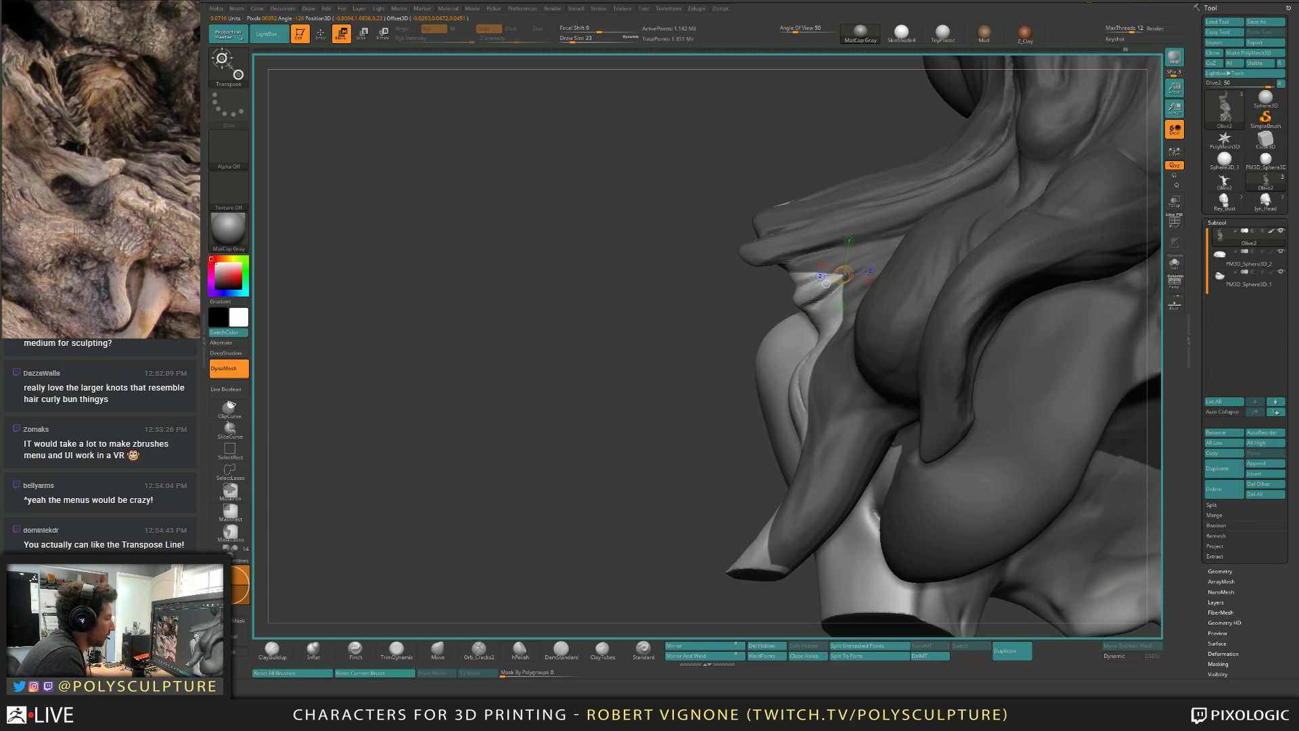
key("ctrl+z")
key("ctrl+z")
key("q")
mouse_move(819, 288)
right_mouse_down()
mouse_move(836, 290)
mouse_move(817, 295)
right_mouse_up()
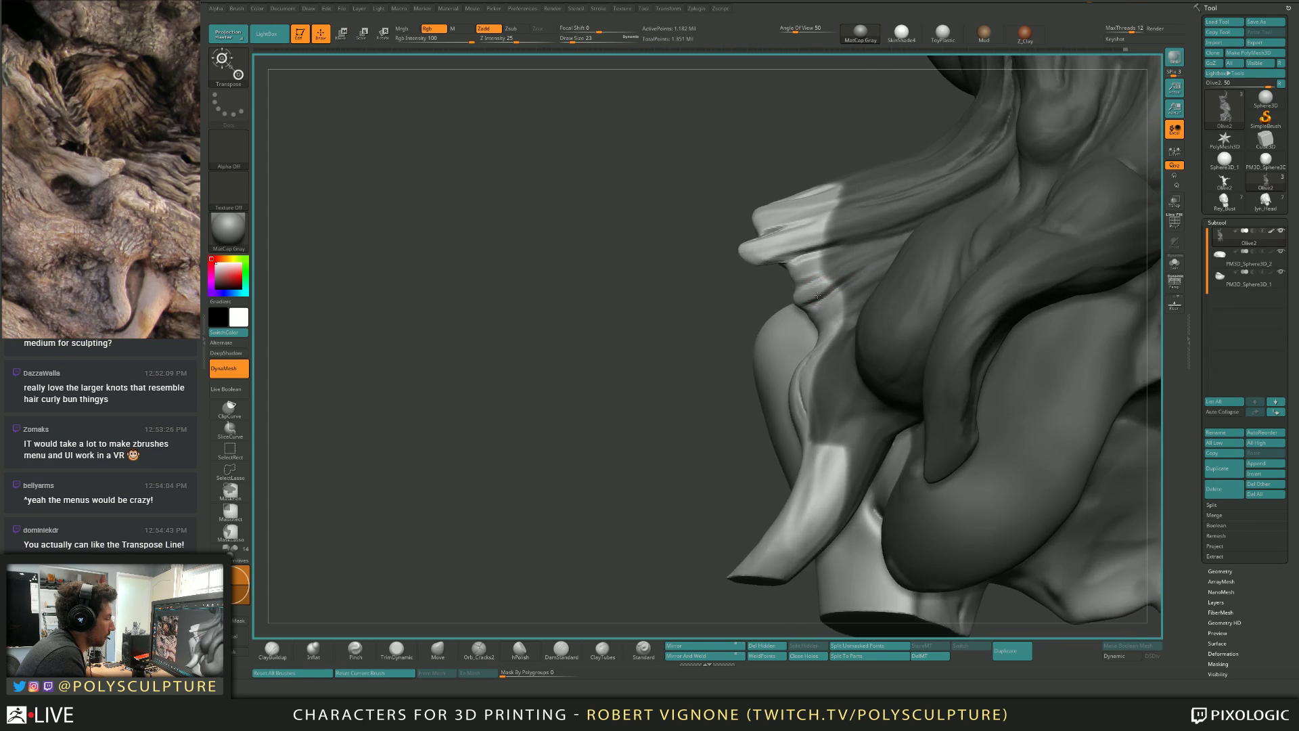
right_click_drag(792, 204, 796, 274)
left_click_drag(709, 238, 748, 276, "ctrl")
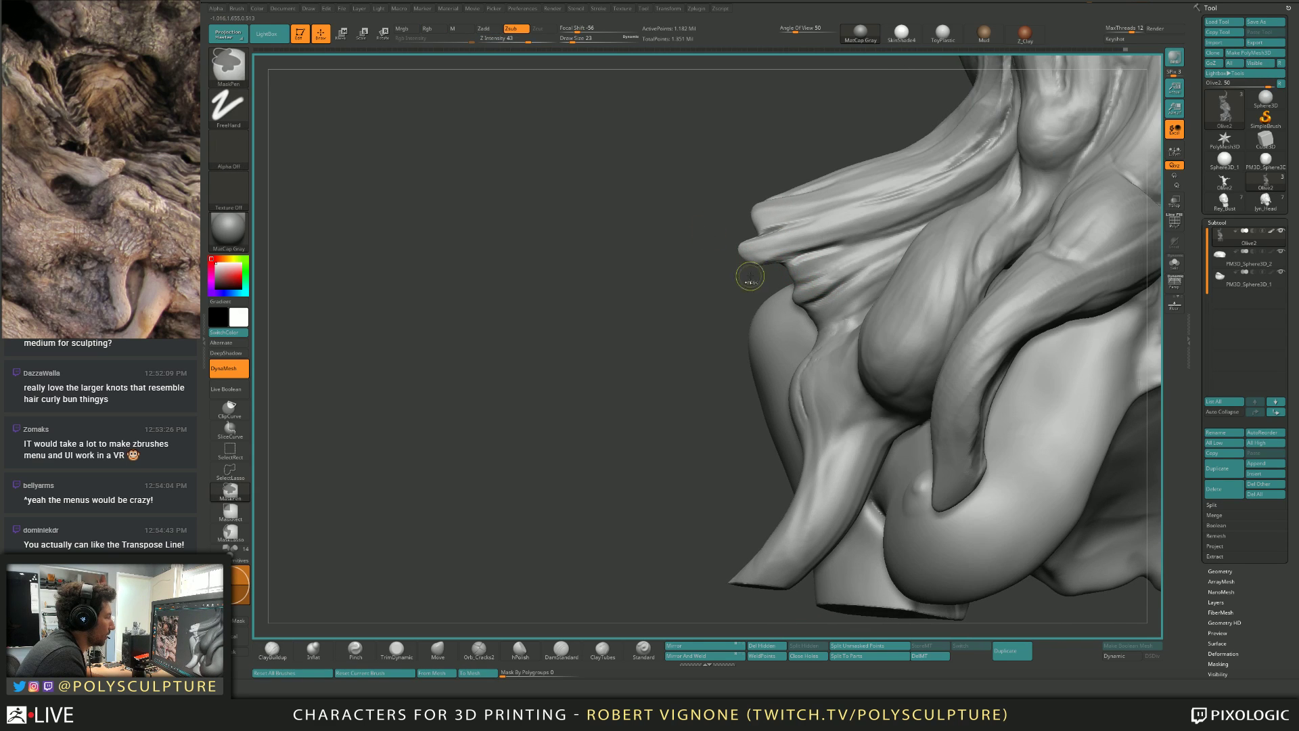
Isolate the lower collar strand with an inverted mask and stretch it outward with the Transpose line.
key("ctrl")
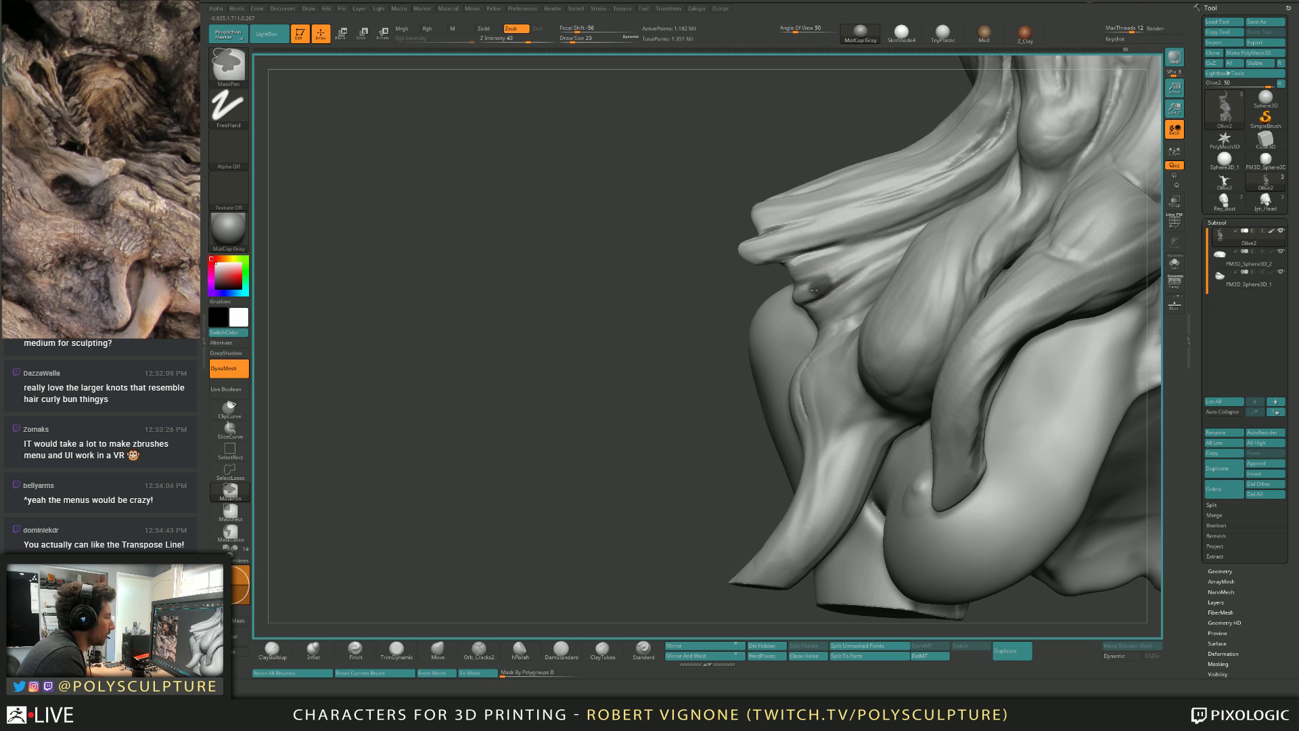
mouse_move(798, 296)
right_mouse_down()
mouse_move(889, 295)
mouse_move(795, 293)
mouse_move(822, 301)
right_mouse_up()
key("w")
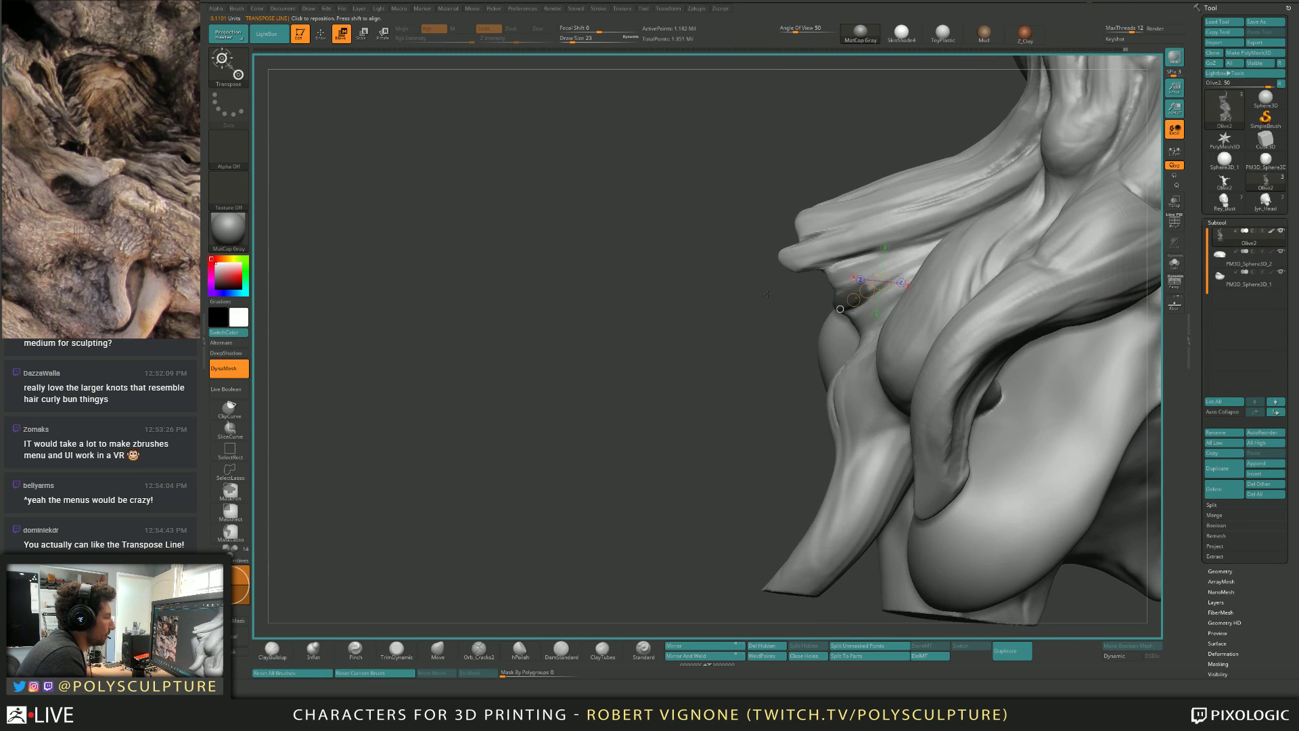
left_click(822, 301, "ctrl")
left_click_drag(902, 264, 889, 274)
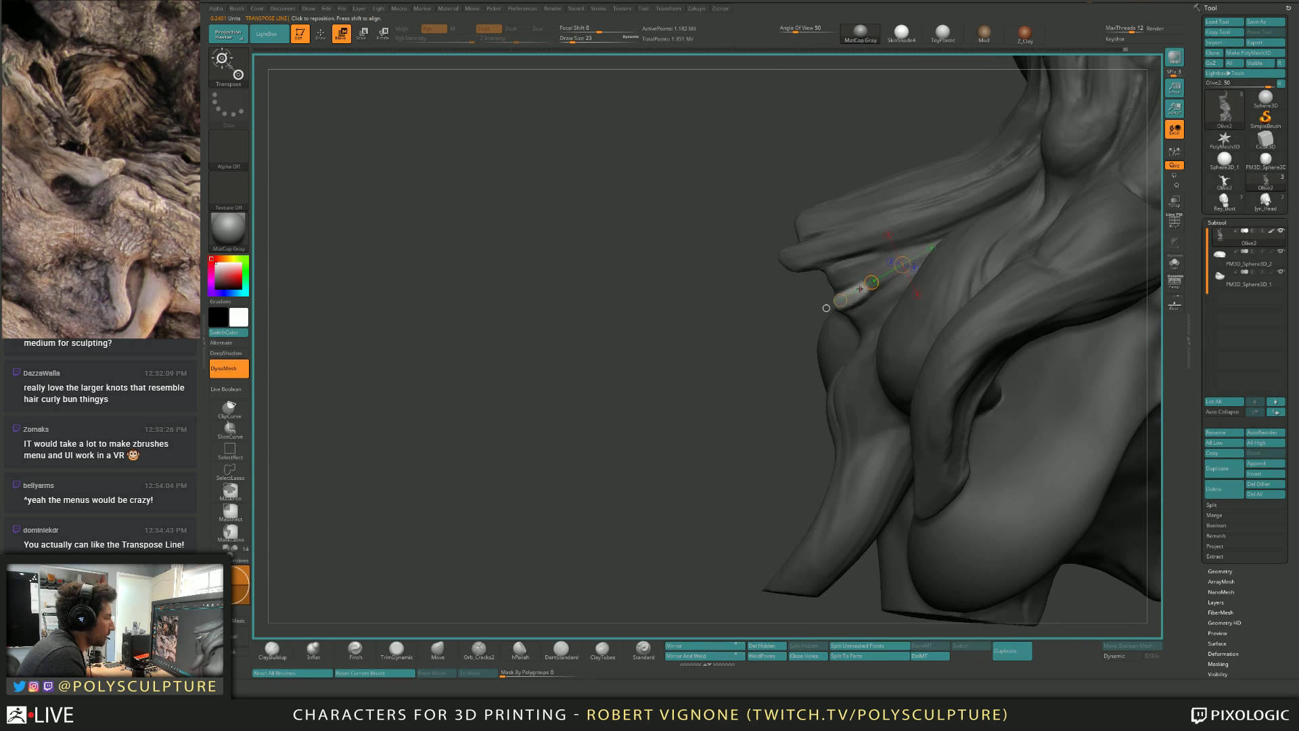
left_click_drag(826, 307, 824, 309)
mouse_move(656, 280)
left_mouse_down()
mouse_move(688, 262)
mouse_move(710, 219)
mouse_move(652, 207)
left_mouse_up()
key("q")
key("w")
left_click_drag(836, 184, 823, 194, "ctrl")
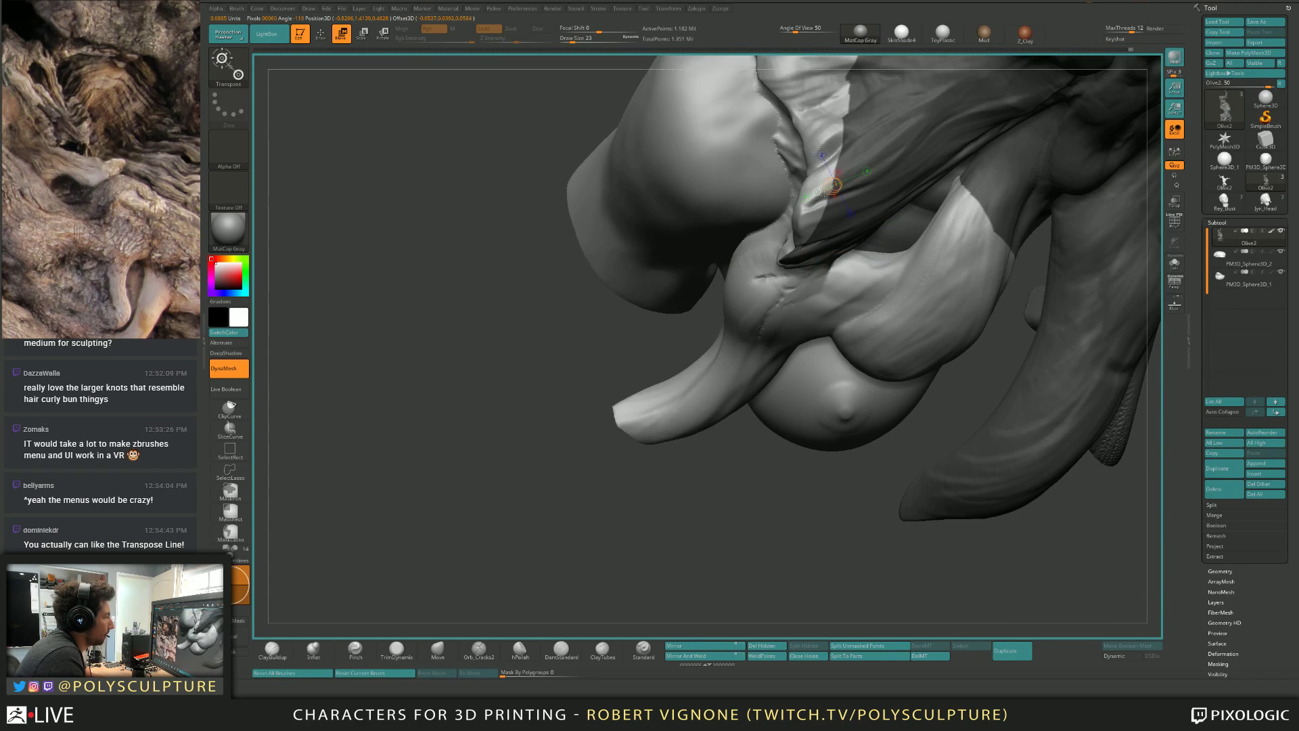
key("q")
left_click_drag(683, 338, 685, 342, "ctrl")
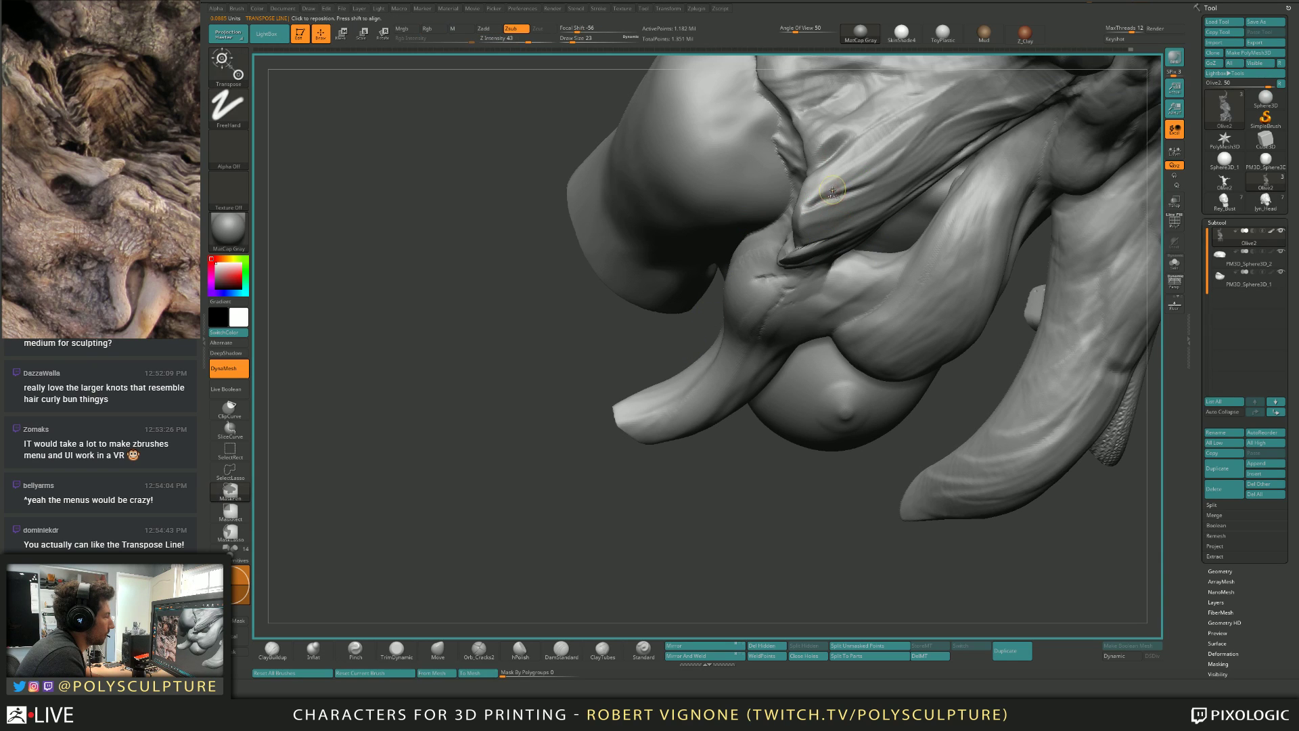
Isolate a small strand tip on the collar's outer edge with an inverted mask and switch the Transpose line to the Gizmo.
left_click_drag(832, 192, 811, 197, "ctrl")
mouse_move(809, 184)
right_mouse_down()
mouse_move(788, 186)
mouse_move(805, 203)
mouse_move(795, 282)
mouse_move(809, 277)
right_mouse_up()
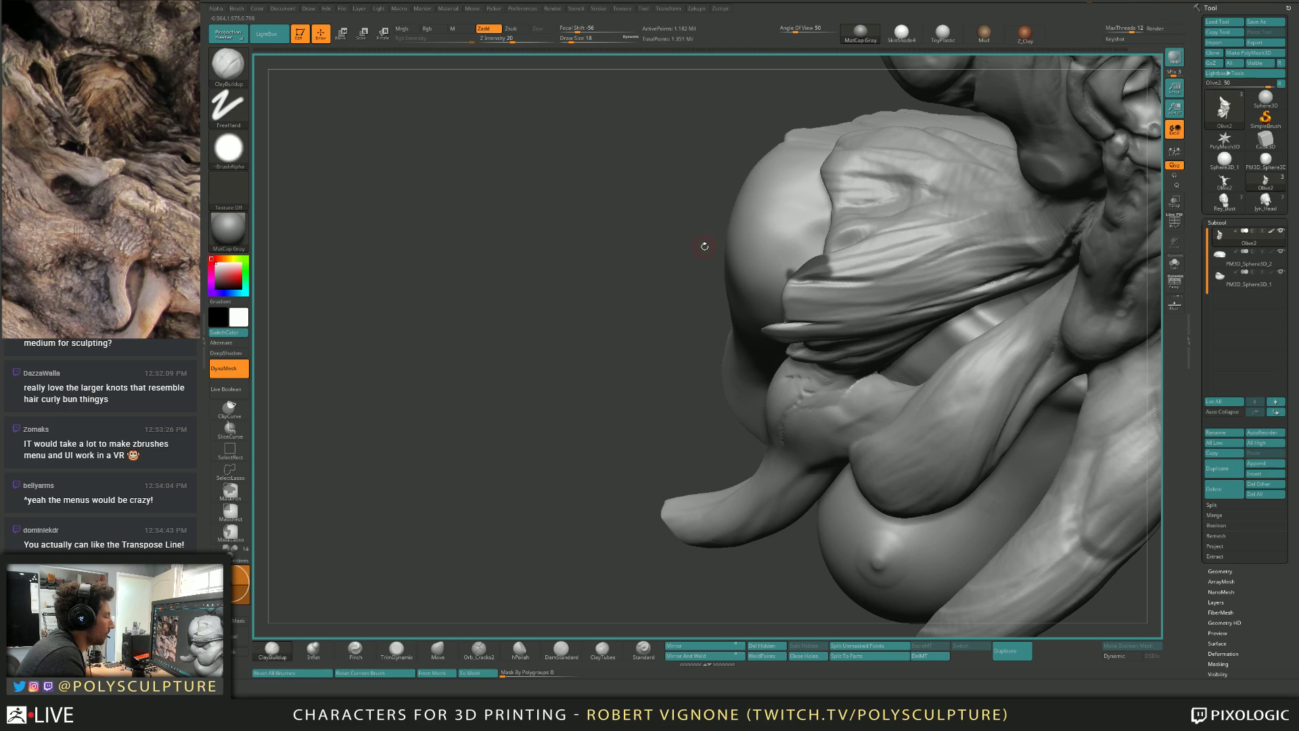
right_click_drag(730, 265, 756, 271)
key("w")
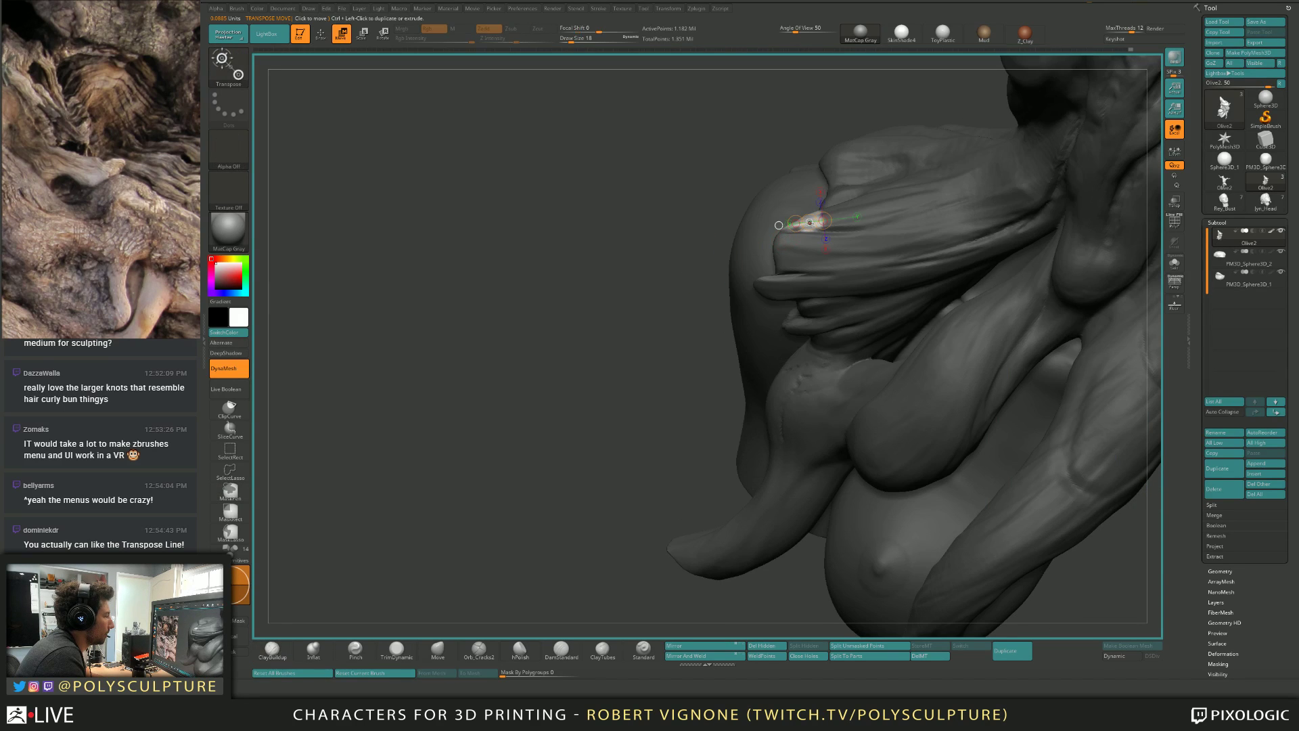
key("y")
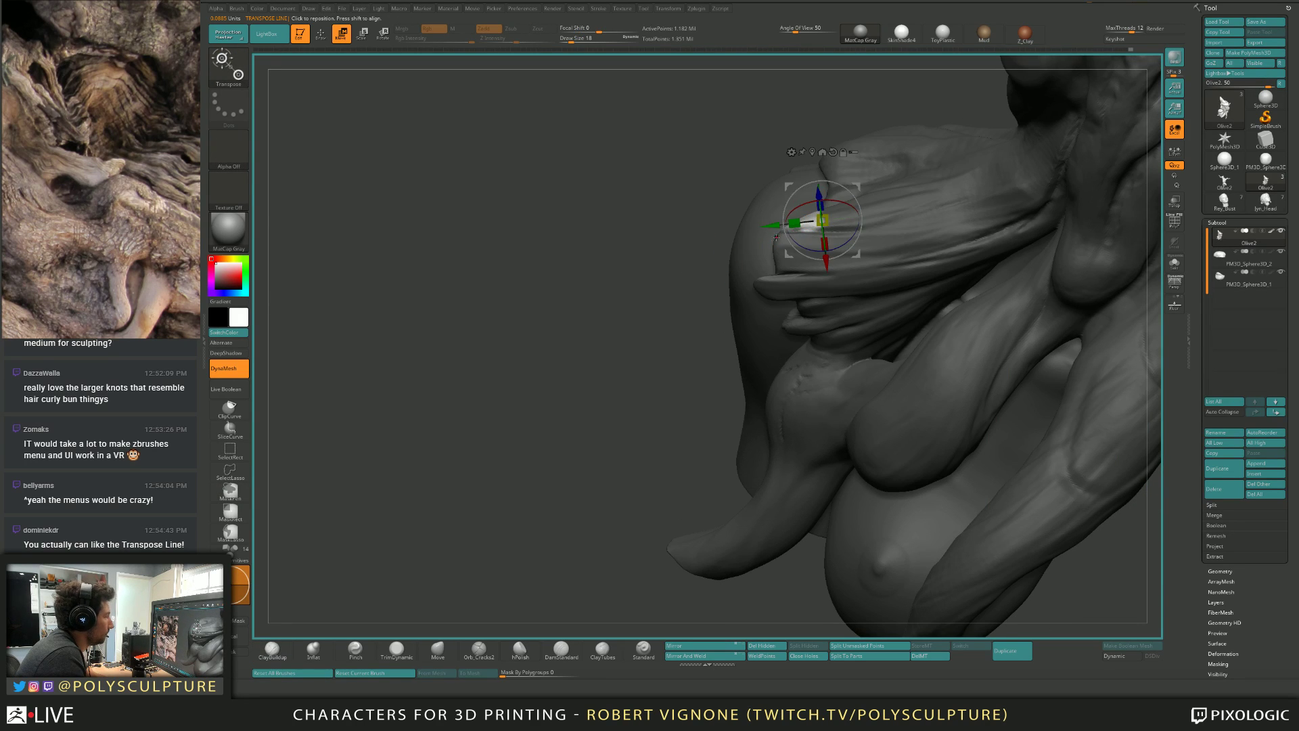
Reposition the Gizmo repeatedly around the isolated strand tip, aligning it to different surface points of the collar.
mouse_move(754, 255)
right_mouse_down()
mouse_move(770, 247)
mouse_move(804, 279)
right_mouse_up()
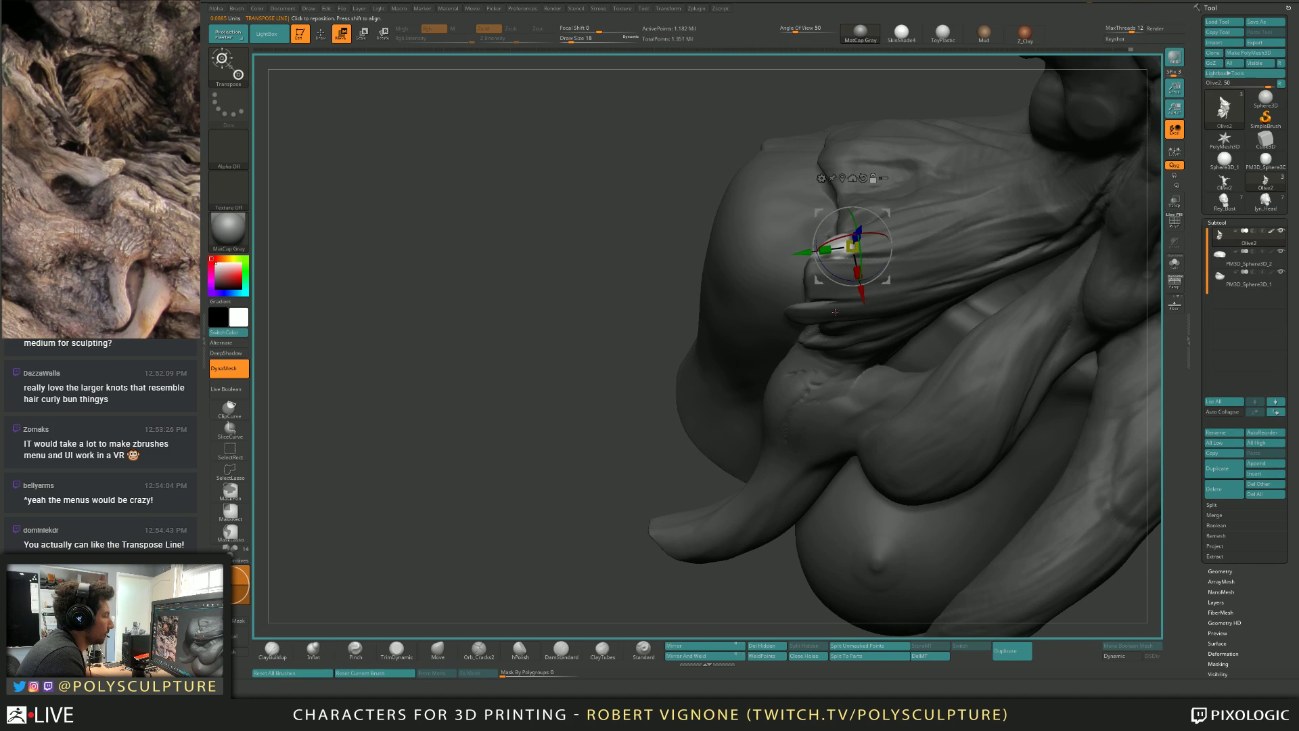
left_click(833, 328, "alt")
left_click_drag(851, 244, 762, 235, "alt")
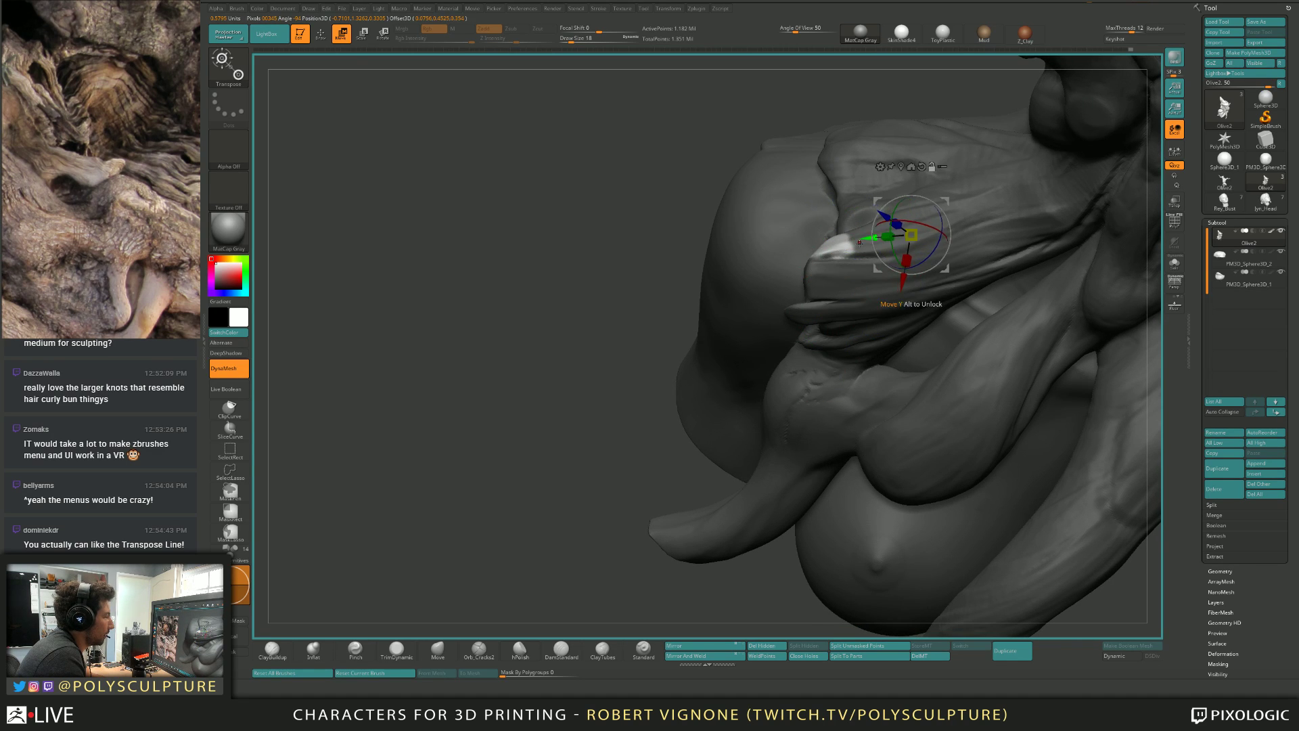
left_click_drag(868, 240, 836, 249, "alt")
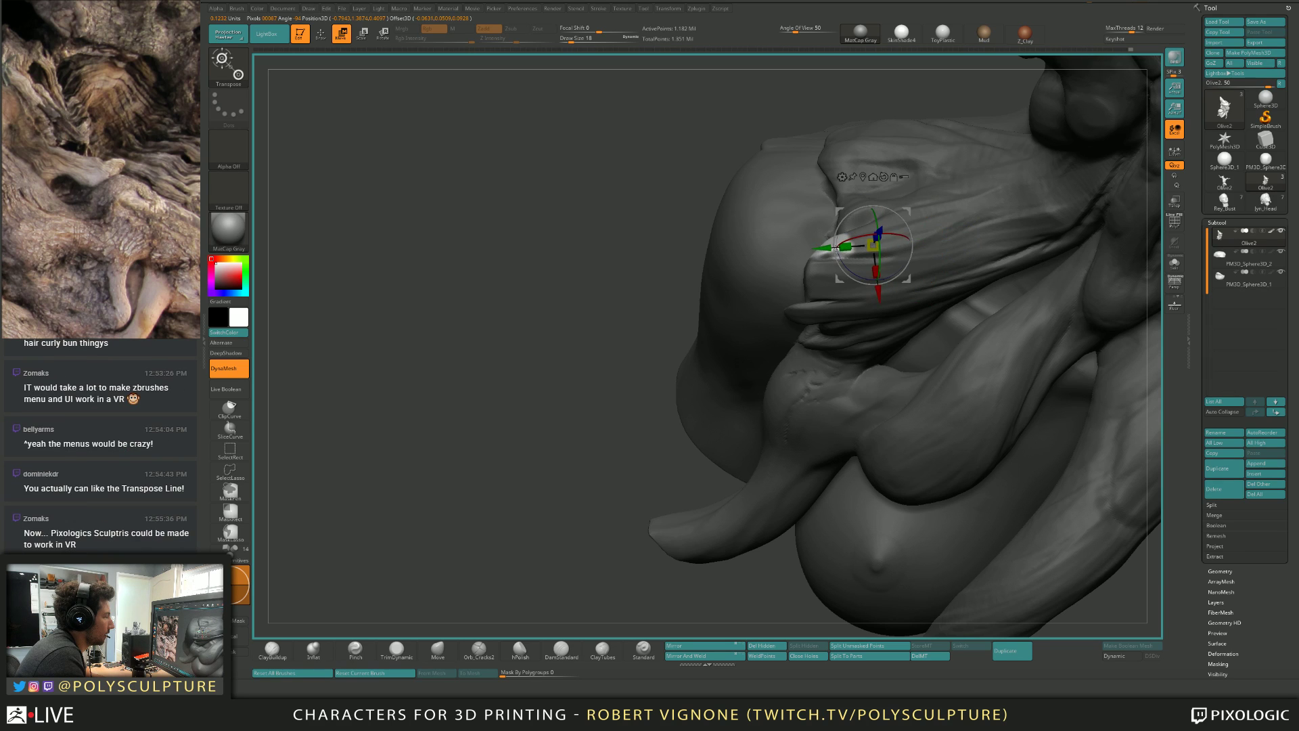
left_click_drag(924, 238, 928, 235, "alt")
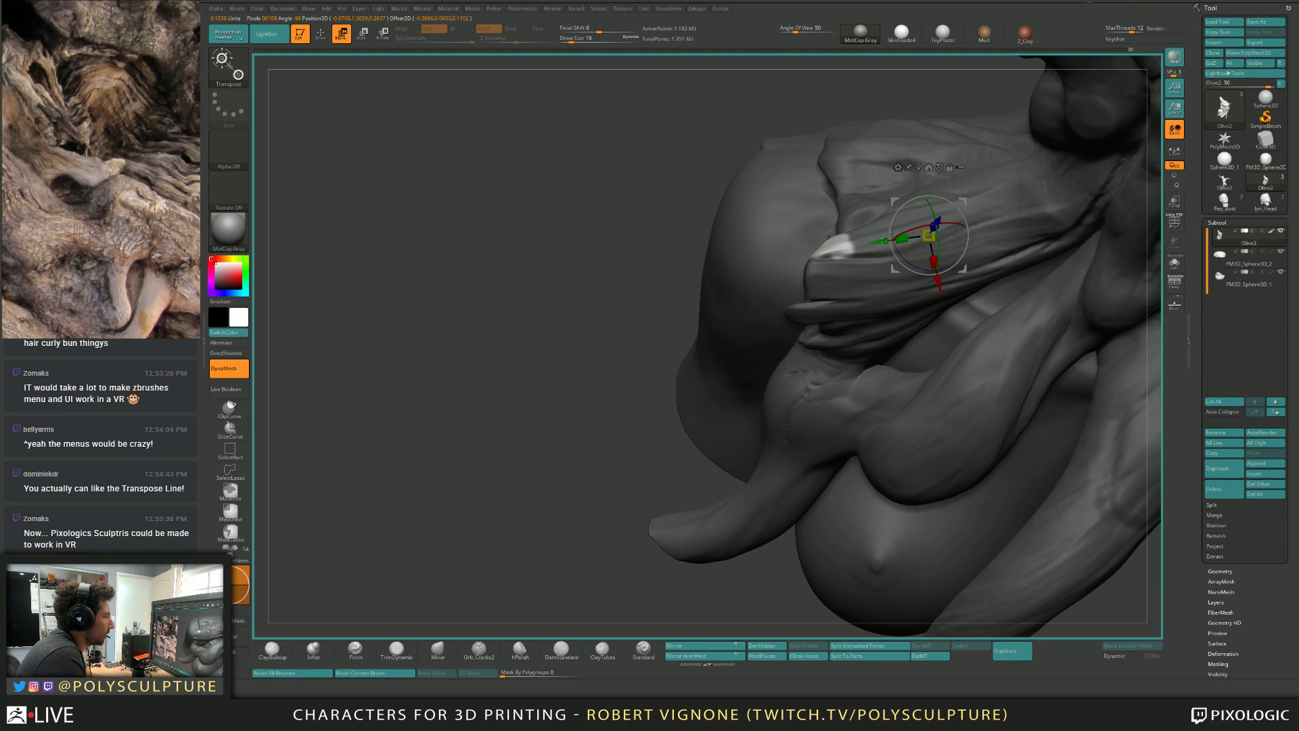
left_click(877, 253, "alt")
left_click(936, 215, "alt")
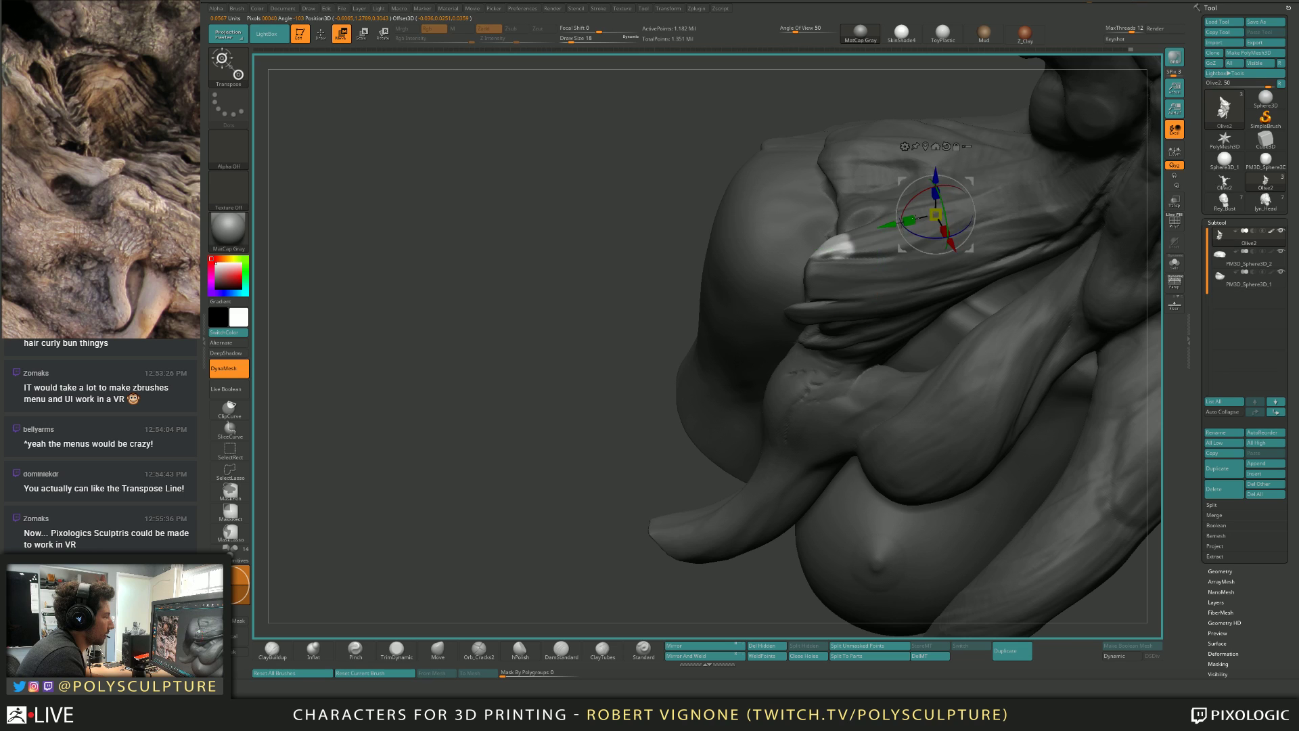
left_click(874, 240, "alt")
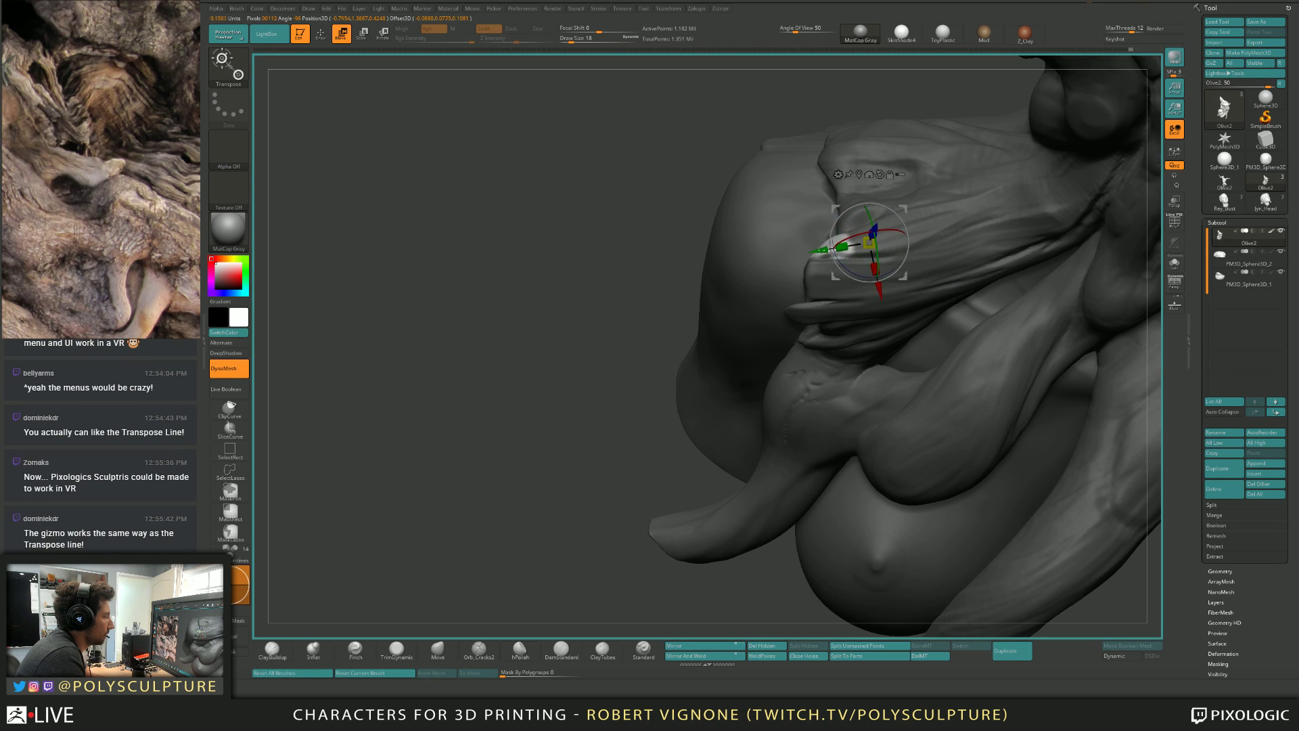
mouse_move(817, 308)
right_mouse_down()
mouse_move(792, 276)
mouse_move(794, 298)
right_mouse_up()
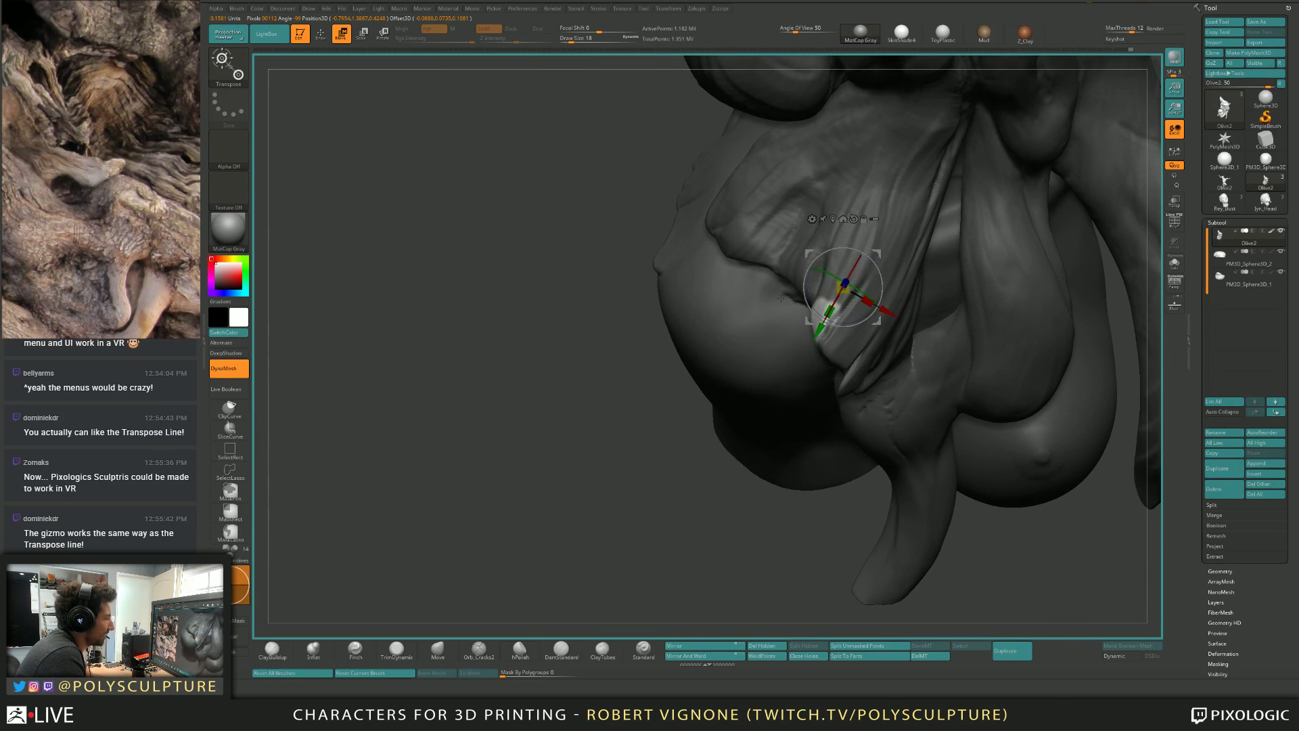
left_click(864, 233, "alt")
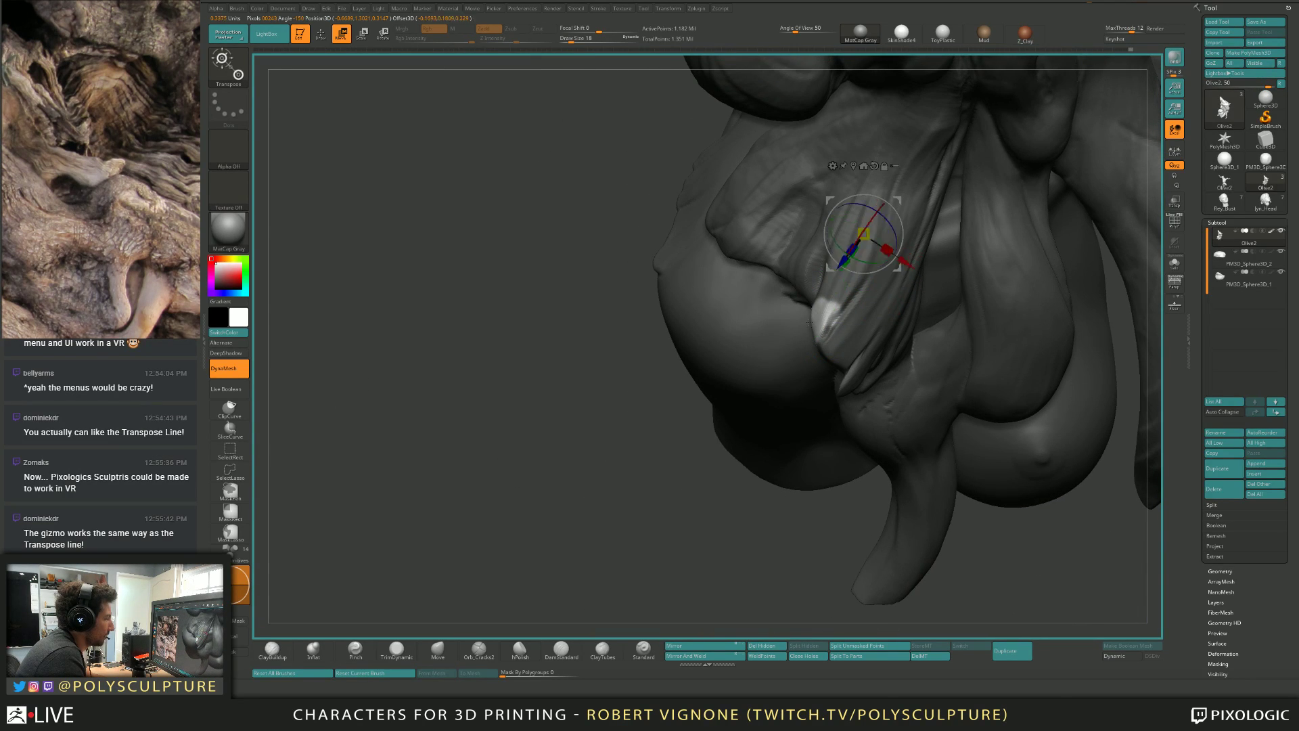
left_click(841, 309, "alt")
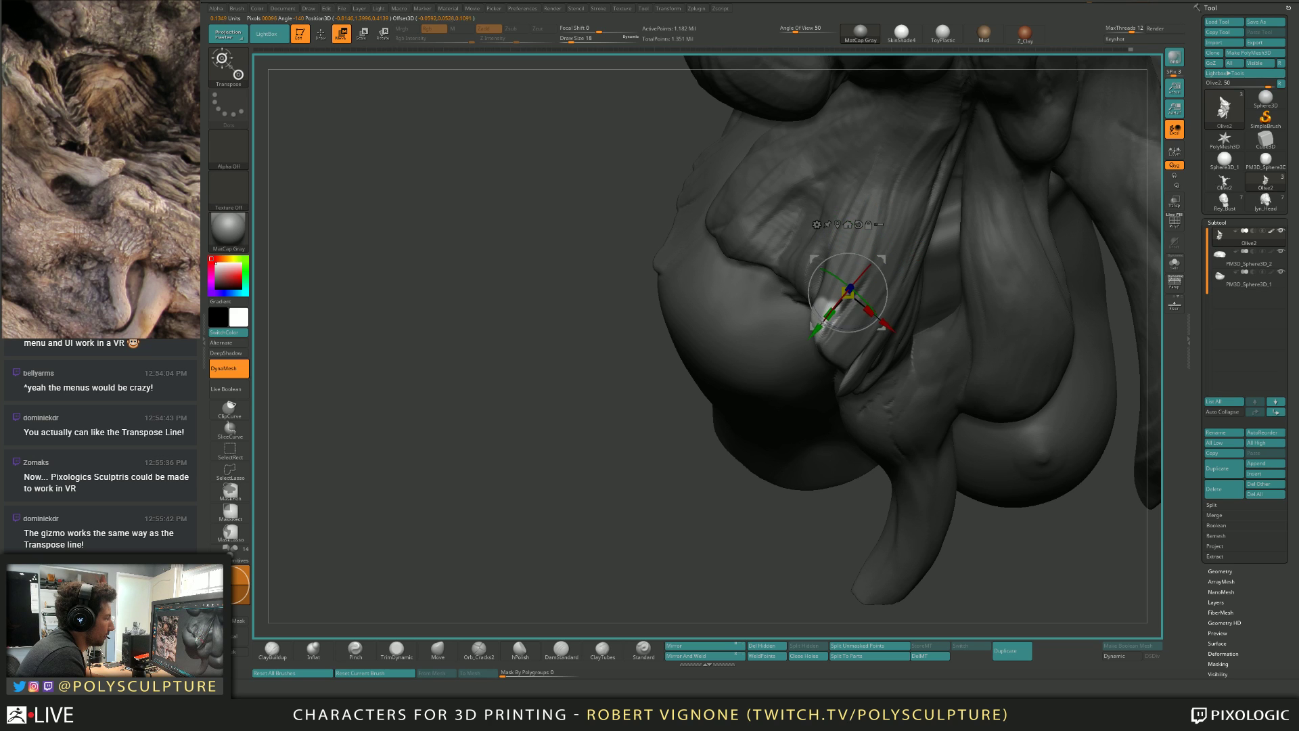
Anchor the Gizmo behind the isolated strand tip, pull the tip outward into a point, and clear the mask.
right_click_drag(817, 354, 831, 311)
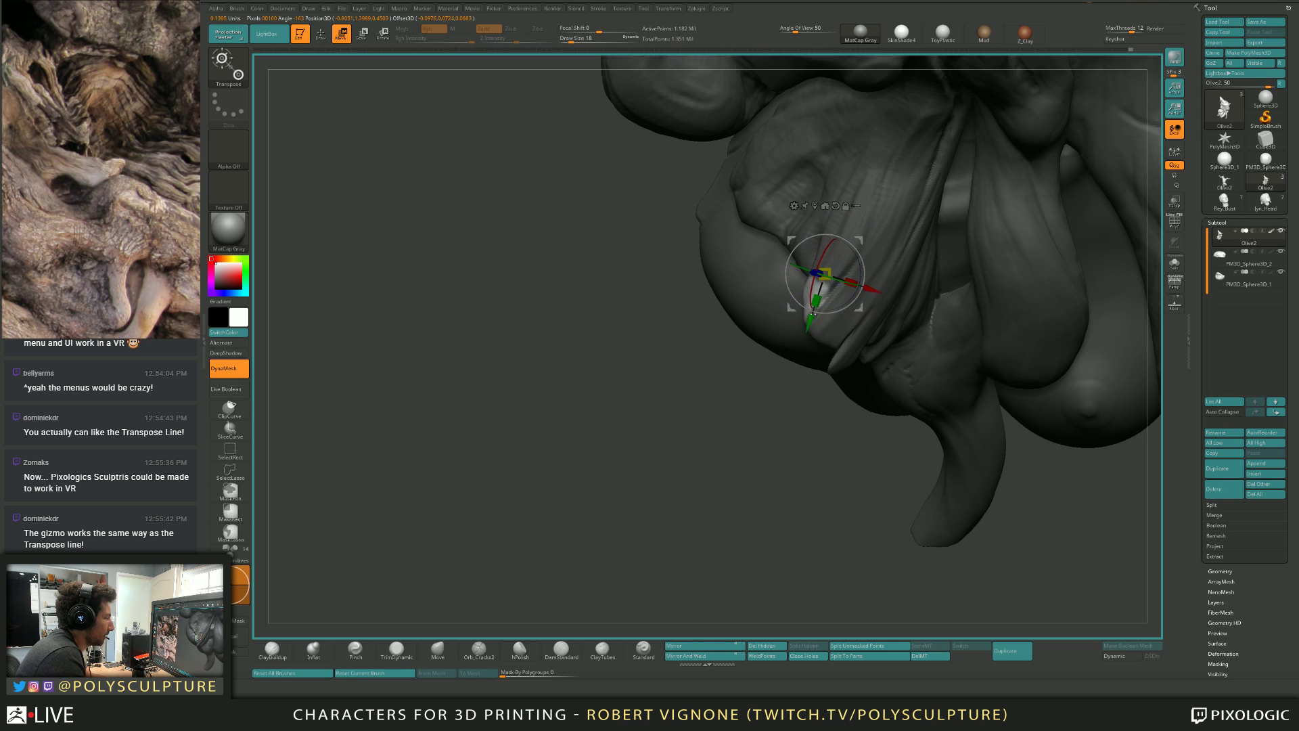
right_click_drag(812, 340, 850, 226)
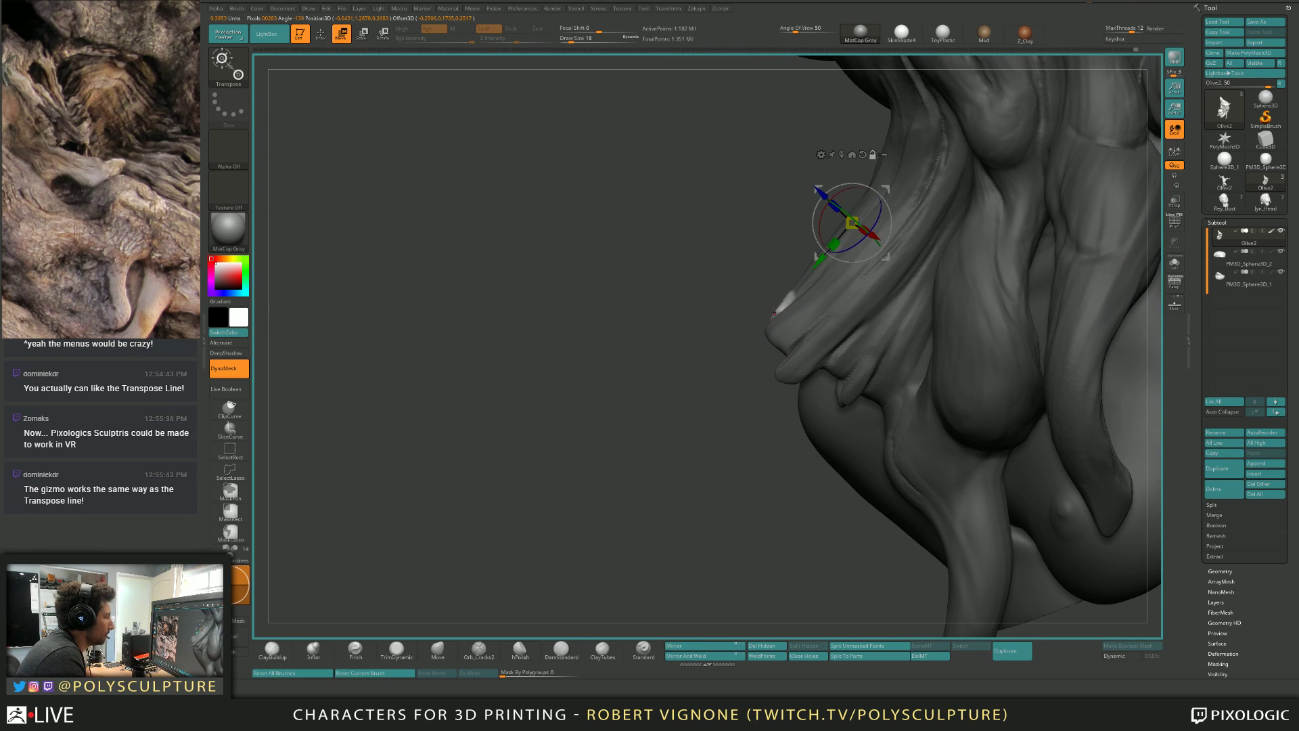
right_click_drag(776, 311, 759, 284)
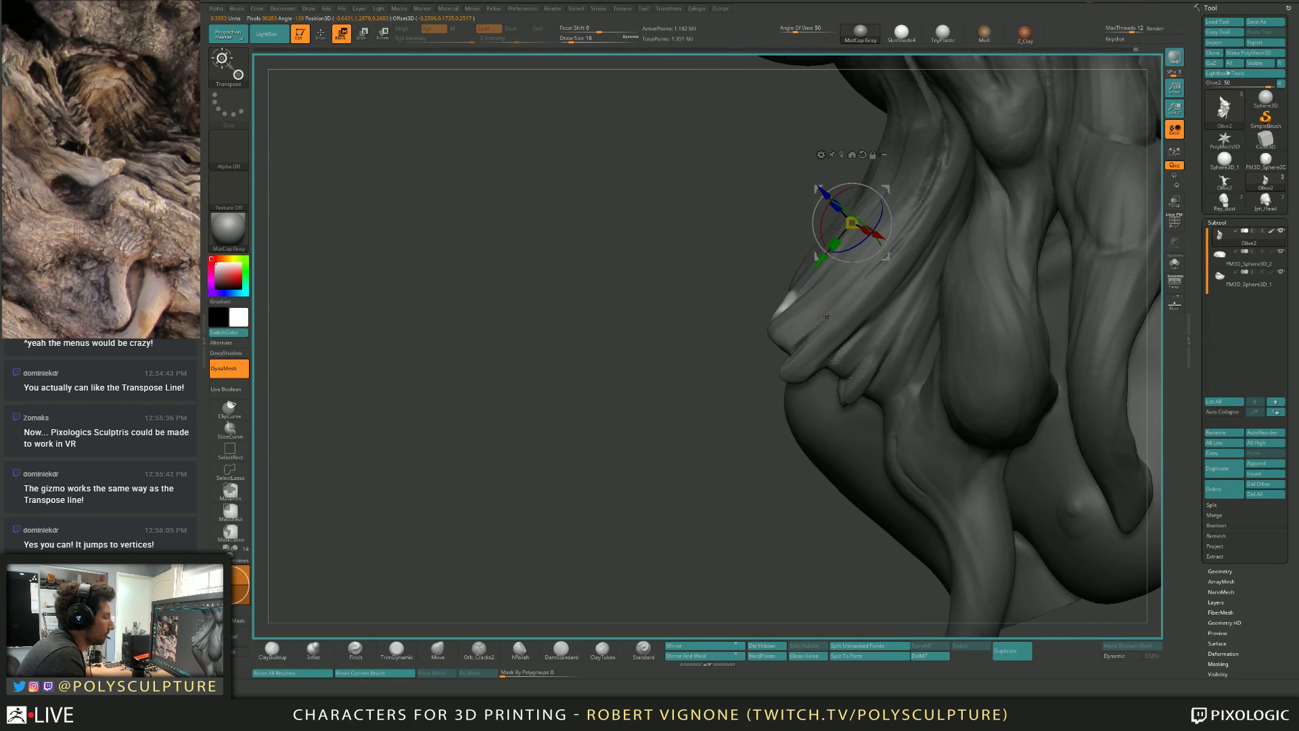
left_click(798, 305)
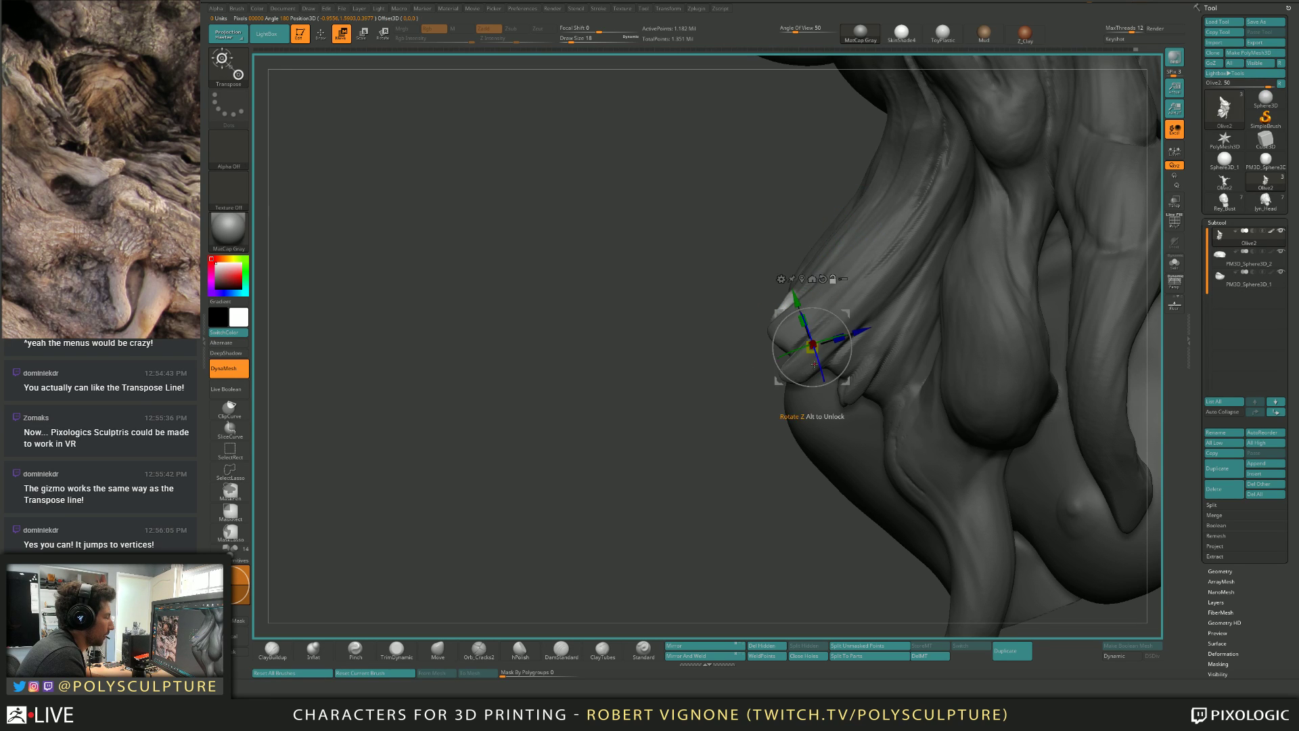
left_click(864, 290)
right_click_drag(865, 290, 786, 305)
left_click(757, 270)
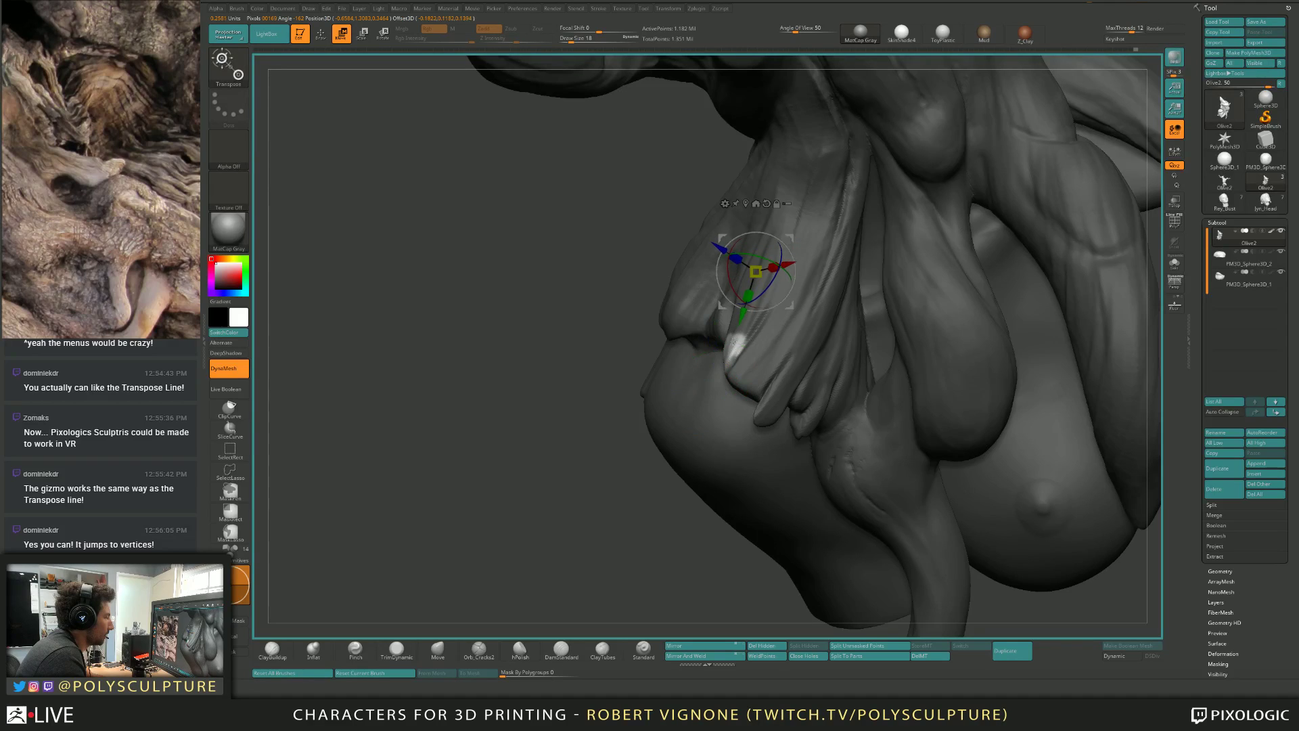
mouse_move(744, 348)
right_mouse_down()
mouse_move(794, 272)
mouse_move(771, 276)
right_mouse_up()
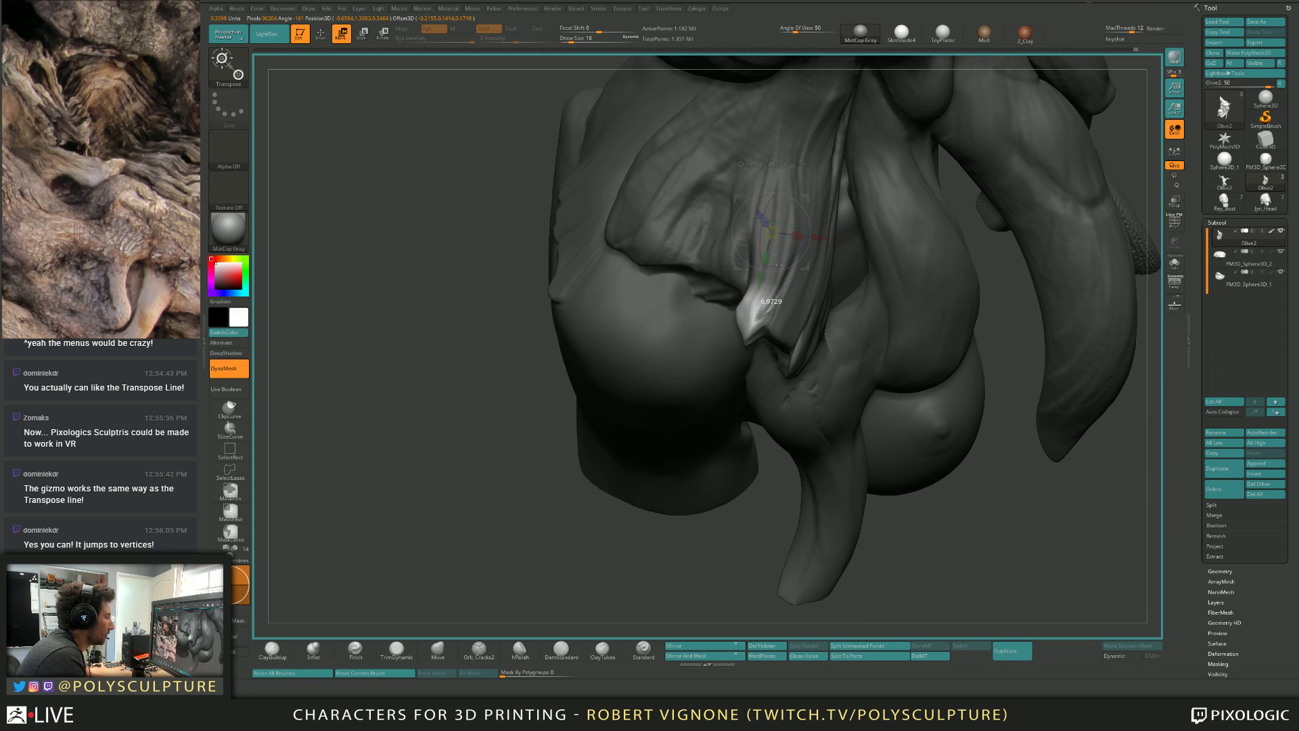
key("q")
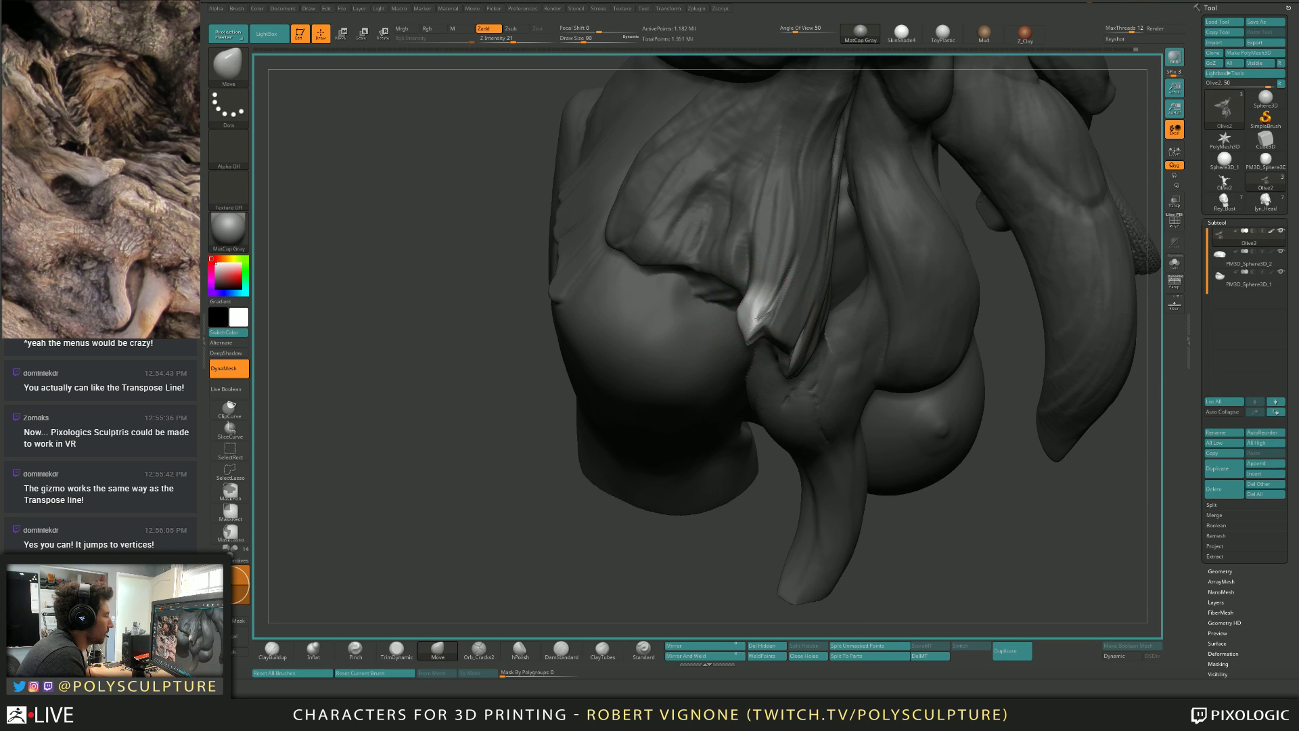
key("shift")
mouse_move(757, 334)
right_mouse_down()
mouse_move(748, 307)
mouse_move(753, 324)
mouse_move(679, 327)
mouse_move(774, 278)
mouse_move(757, 284)
mouse_move(769, 220)
mouse_move(779, 263)
mouse_move(783, 251)
right_mouse_up()
Try masking the collar along its strands with the Transpose line, and clear that mask.
key("w")
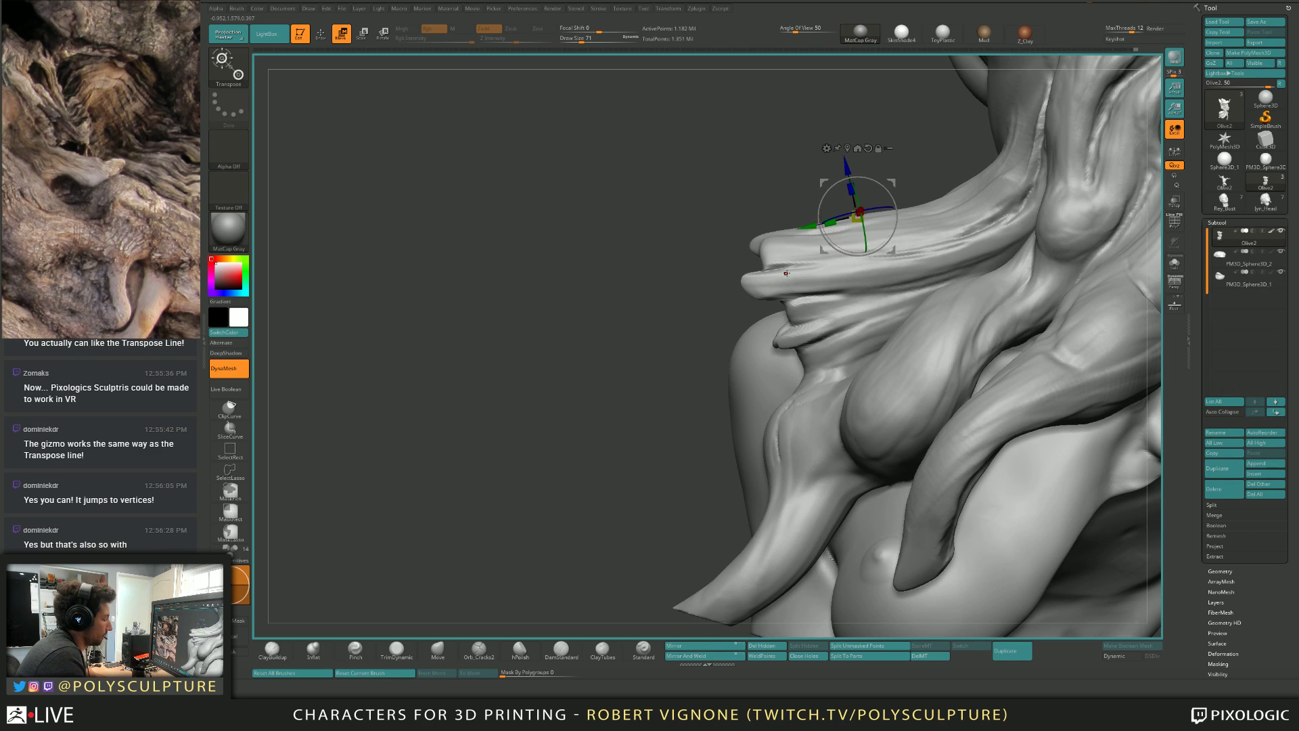
key("y")
right_click_drag(853, 275, 821, 268)
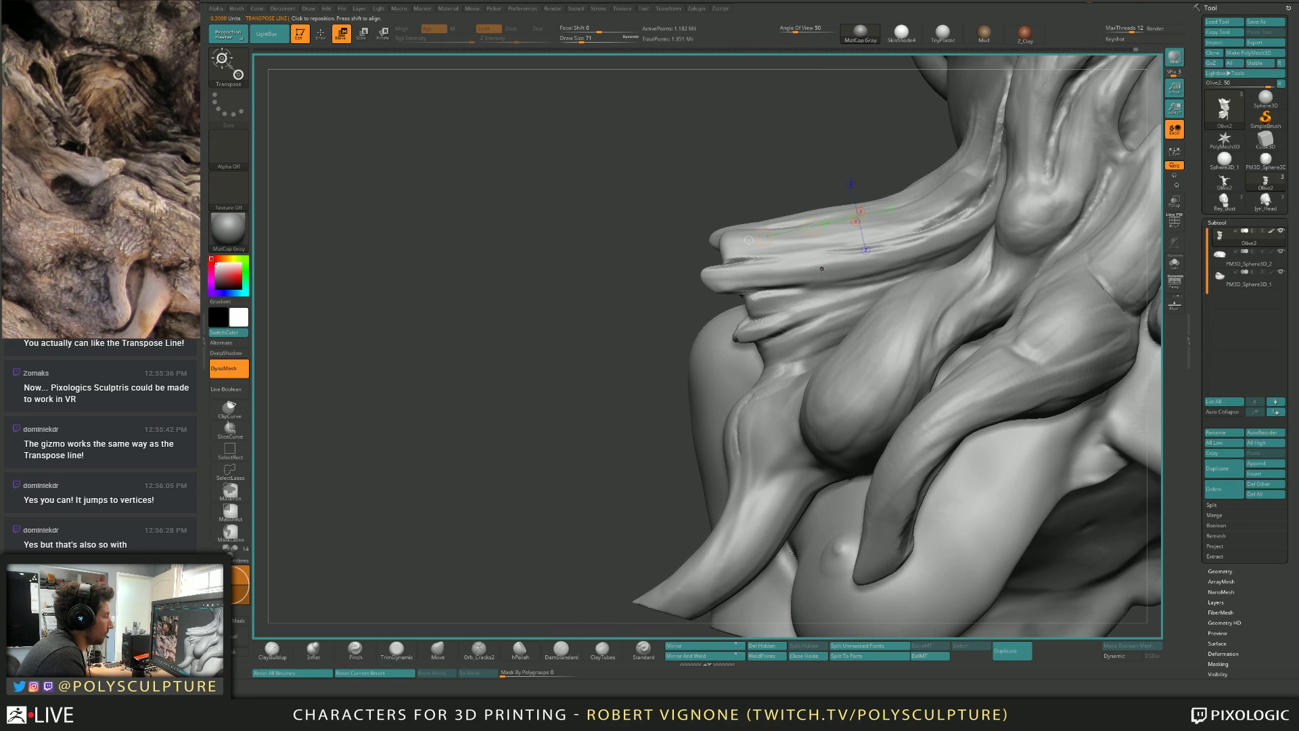
left_click_drag(820, 269, 731, 277, "ctrl")
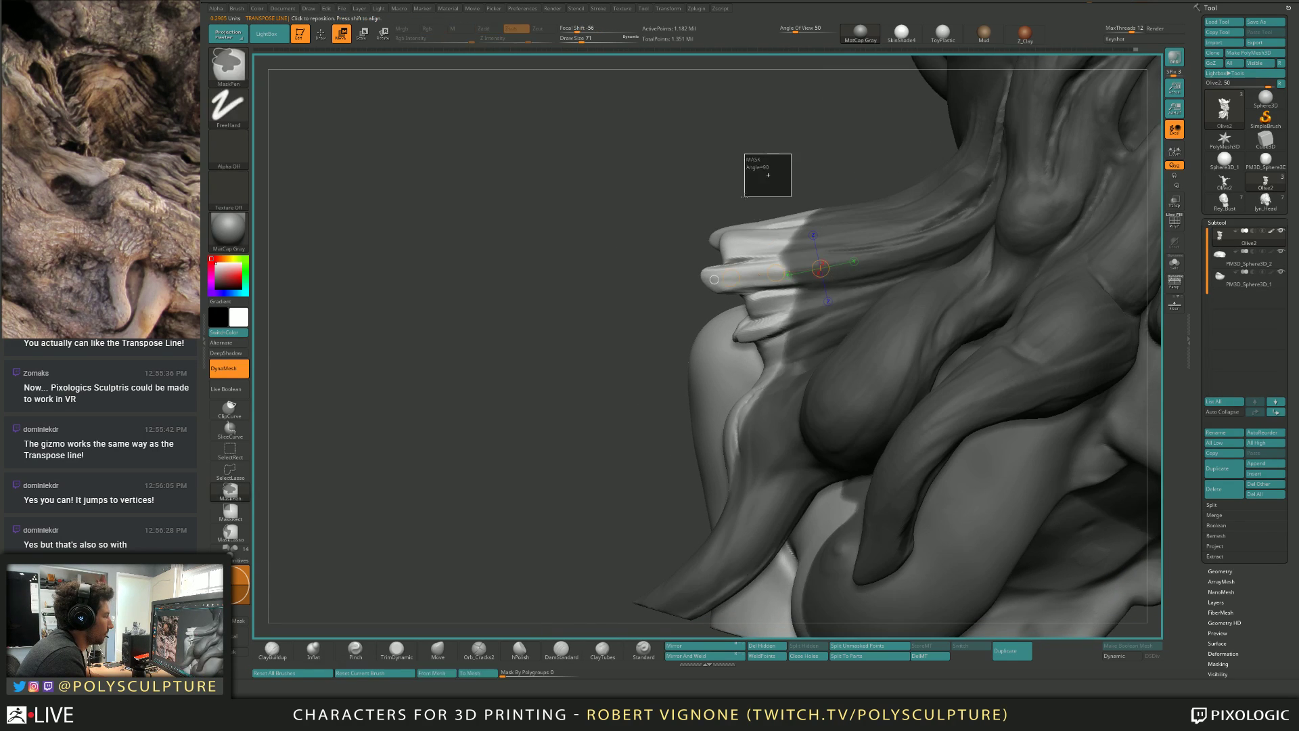
left_click_drag(739, 150, 752, 163, "ctrl")
Draw Transpose lines along the collar's lower and upper strands to try out their placement without a mask.
left_click_drag(741, 278, 853, 272)
left_click_drag(663, 286, 779, 323)
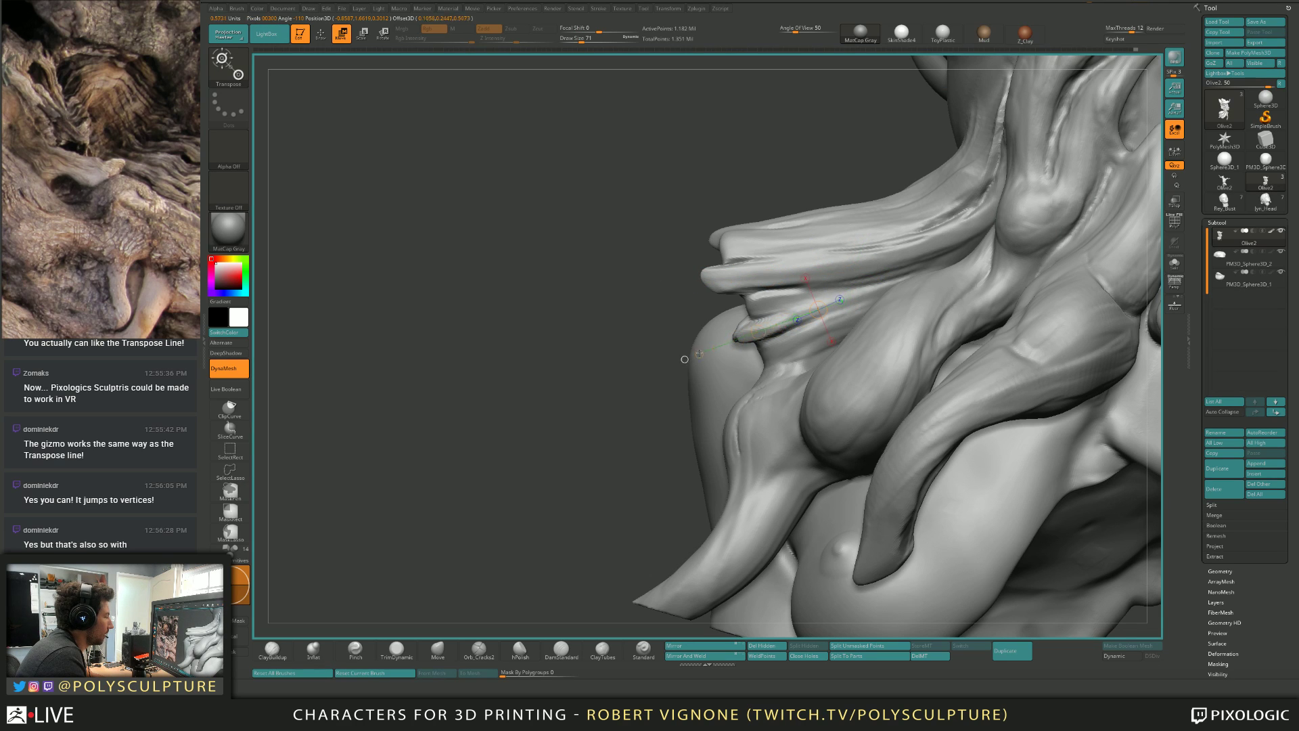
mouse_move(698, 351)
left_mouse_down()
mouse_move(636, 357)
mouse_move(773, 316)
left_mouse_up()
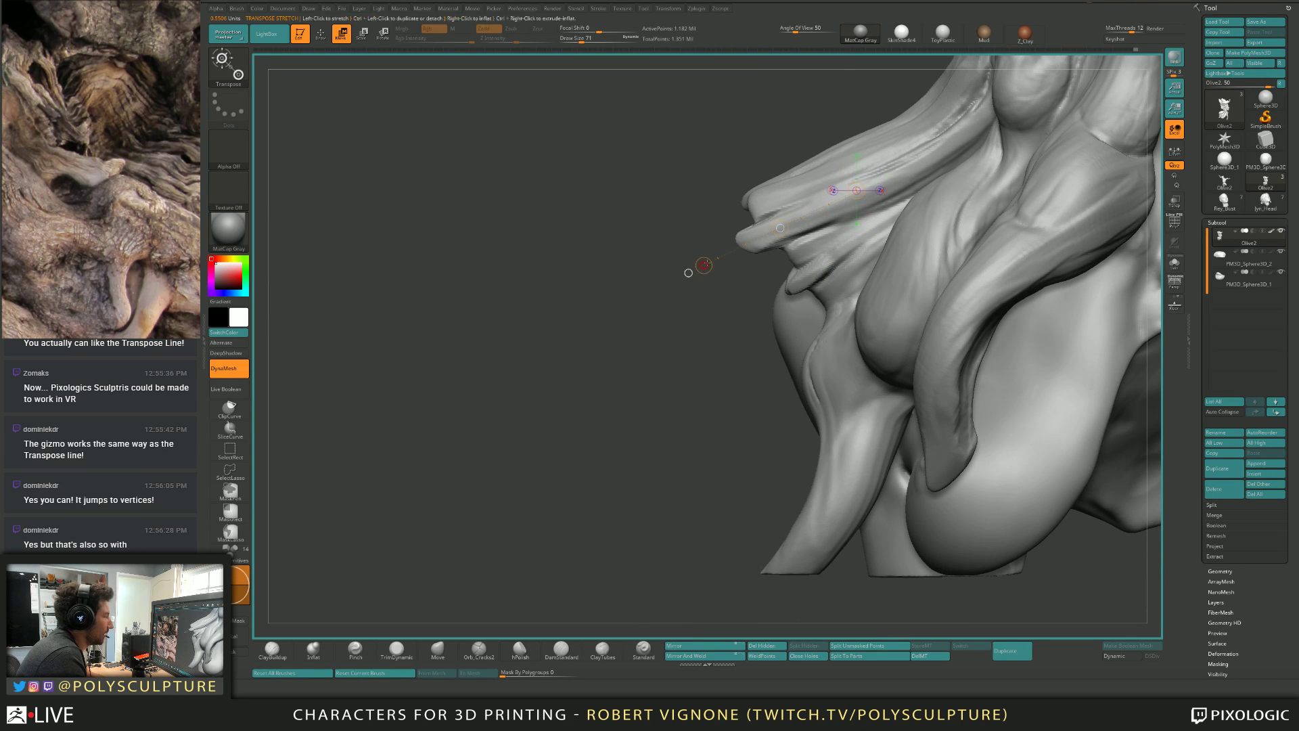
mouse_move(696, 269)
left_mouse_down()
mouse_move(770, 260)
mouse_move(704, 271)
mouse_move(764, 296)
mouse_move(752, 273)
mouse_move(778, 255)
mouse_move(671, 311)
left_mouse_up()
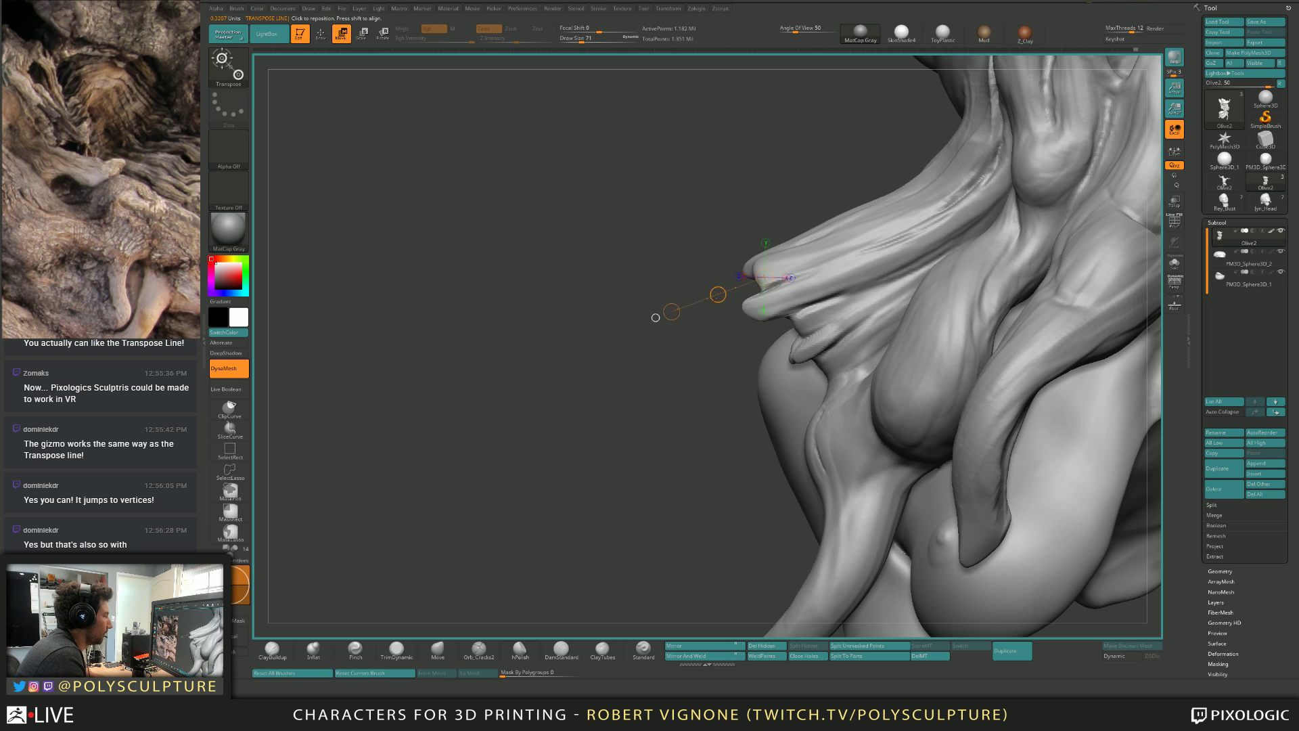
key("r")
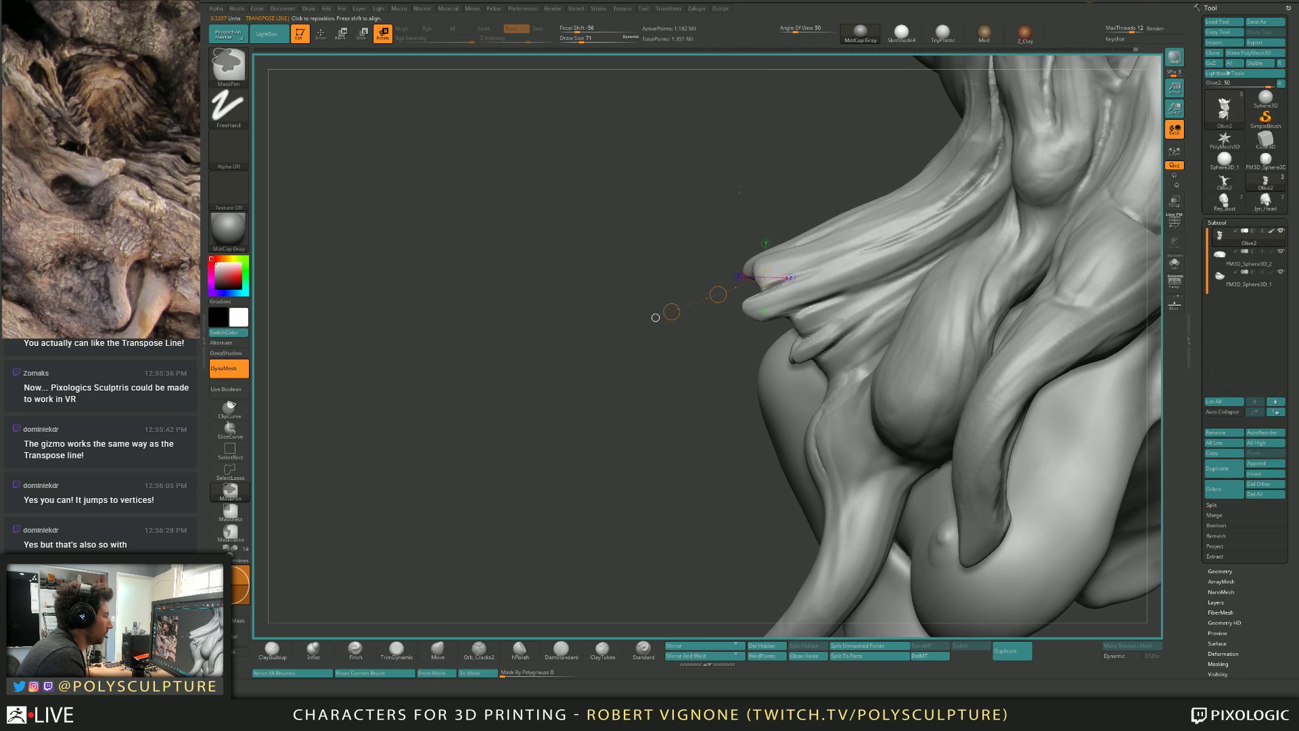
key("q")
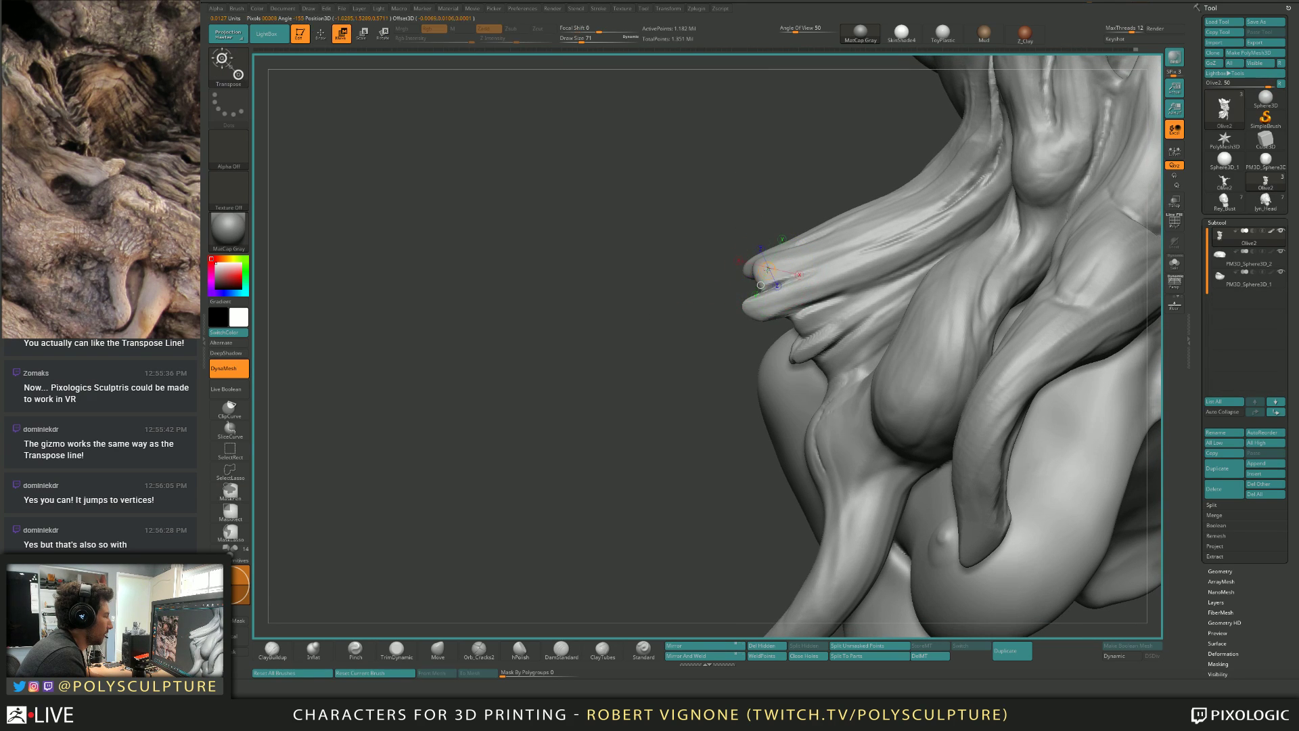
Isolate the upper collar strand's tip with an inverted mask at brush size 41 and try Transpose lines on it.
key("s")
left_click(775, 266, "ctrl")
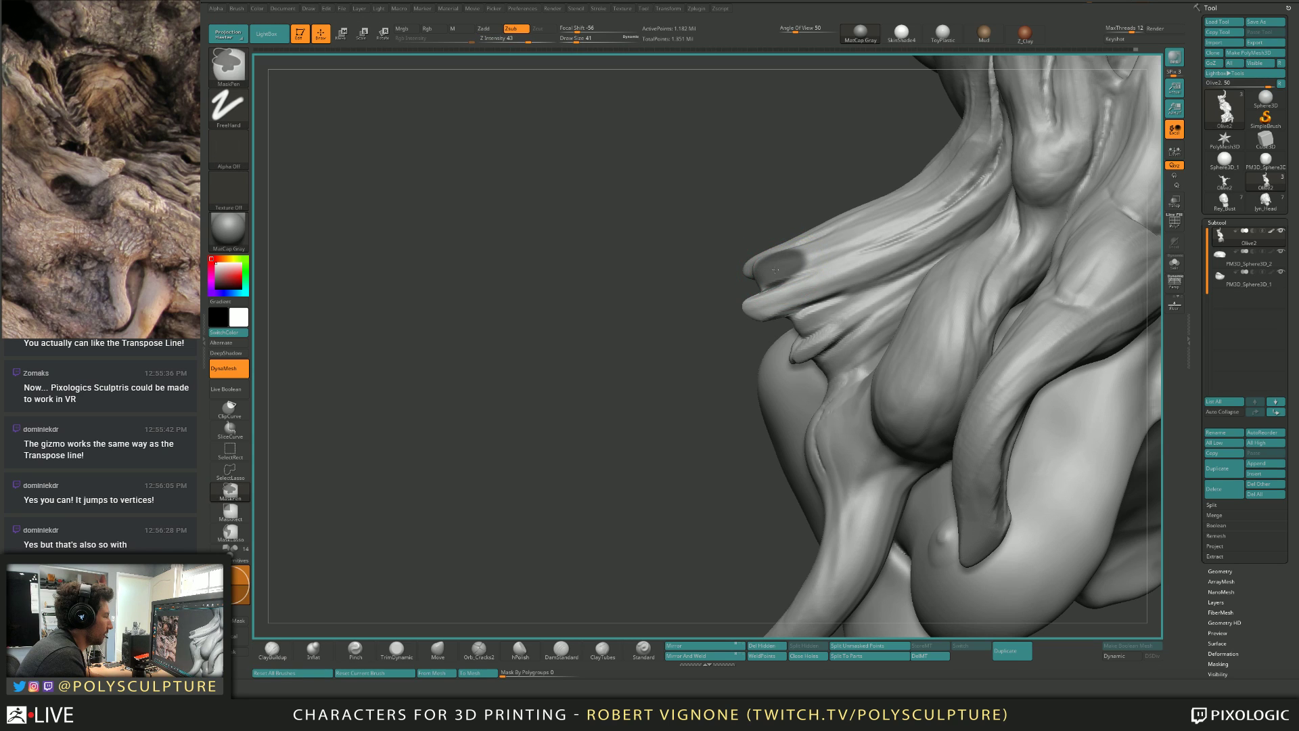
left_click(746, 217, "ctrl")
key("w")
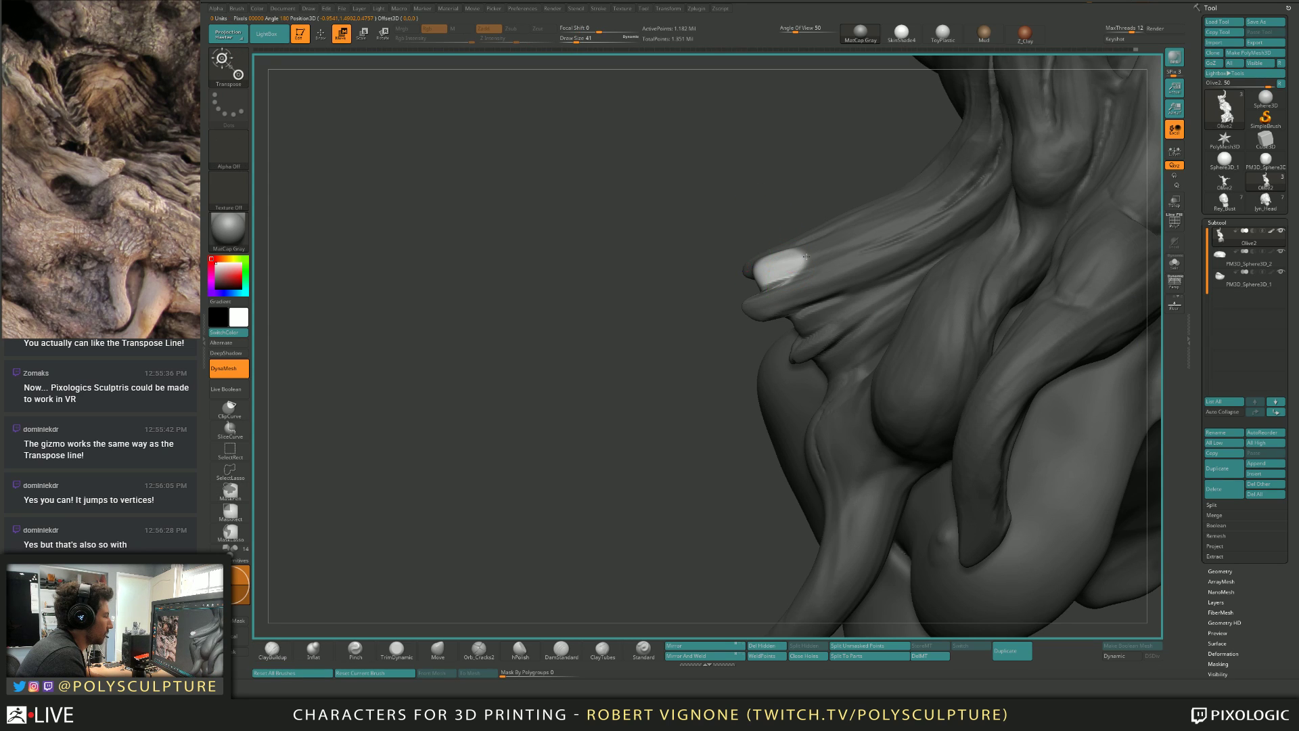
left_click_drag(751, 264, 715, 285)
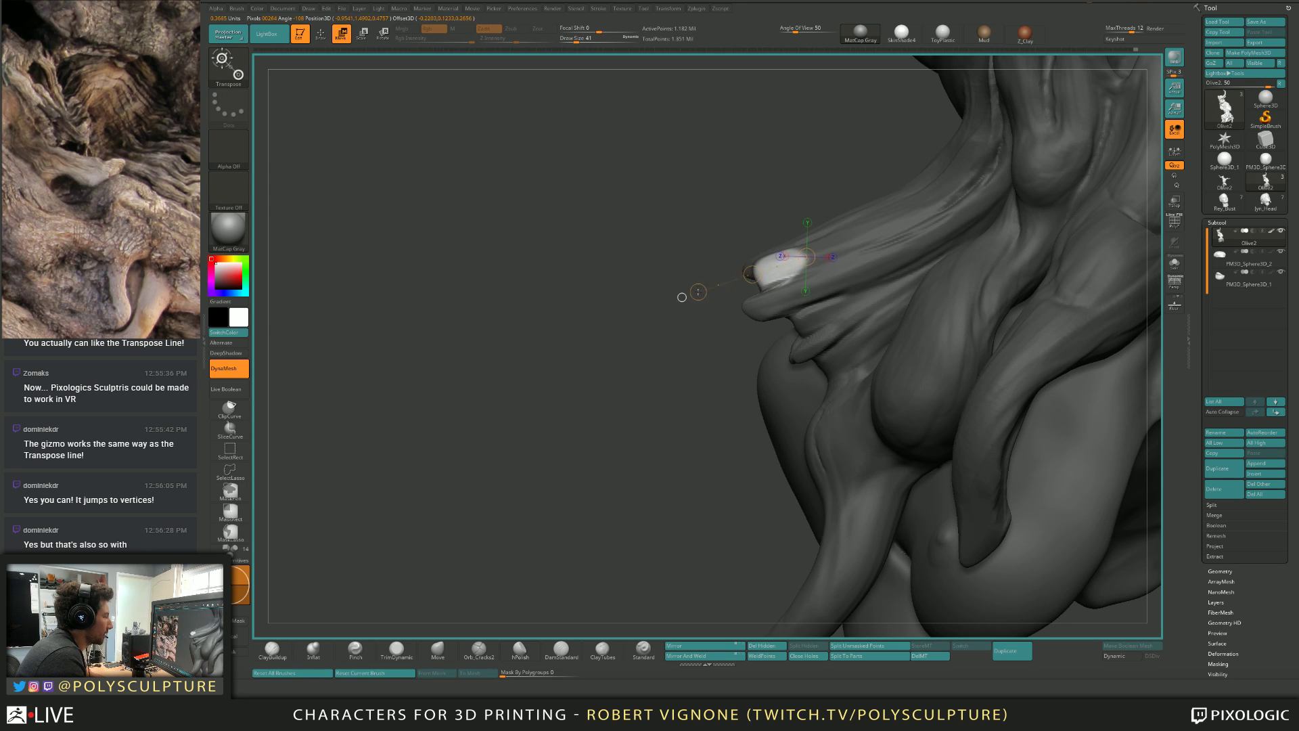
key("r")
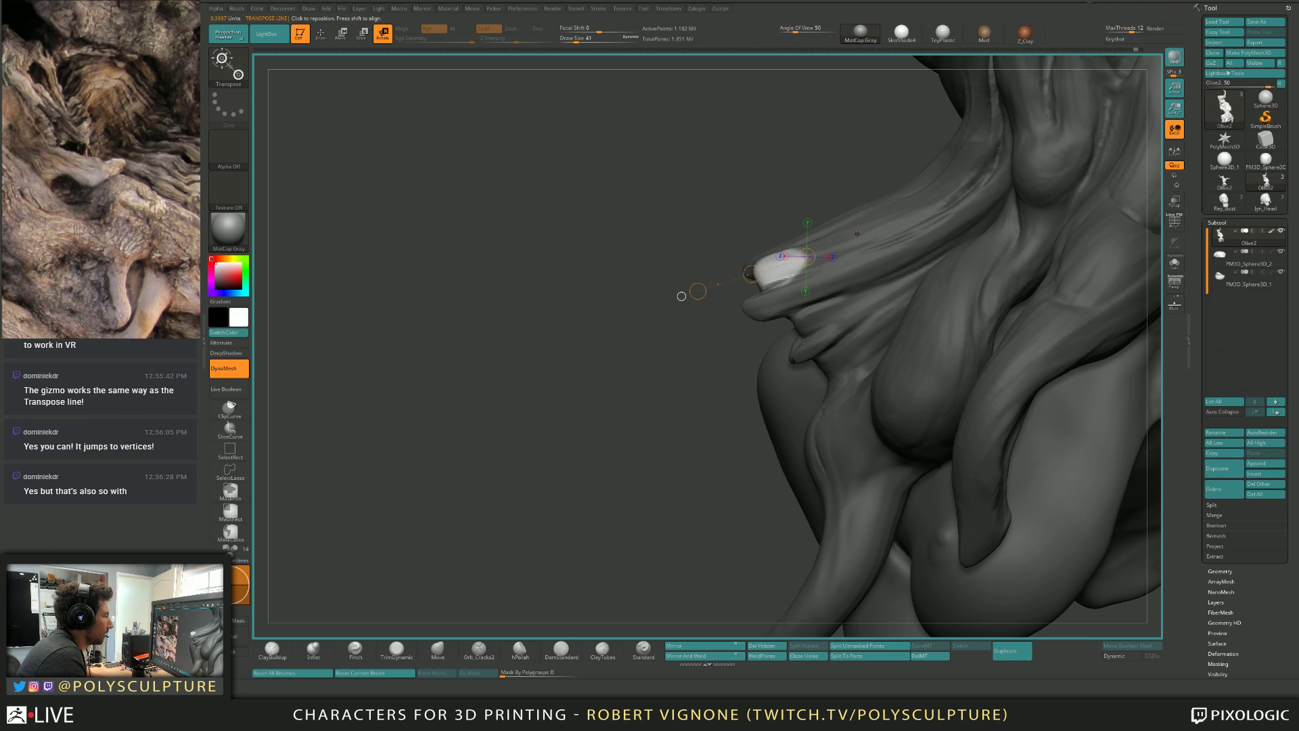
left_click_drag(849, 186, 865, 244)
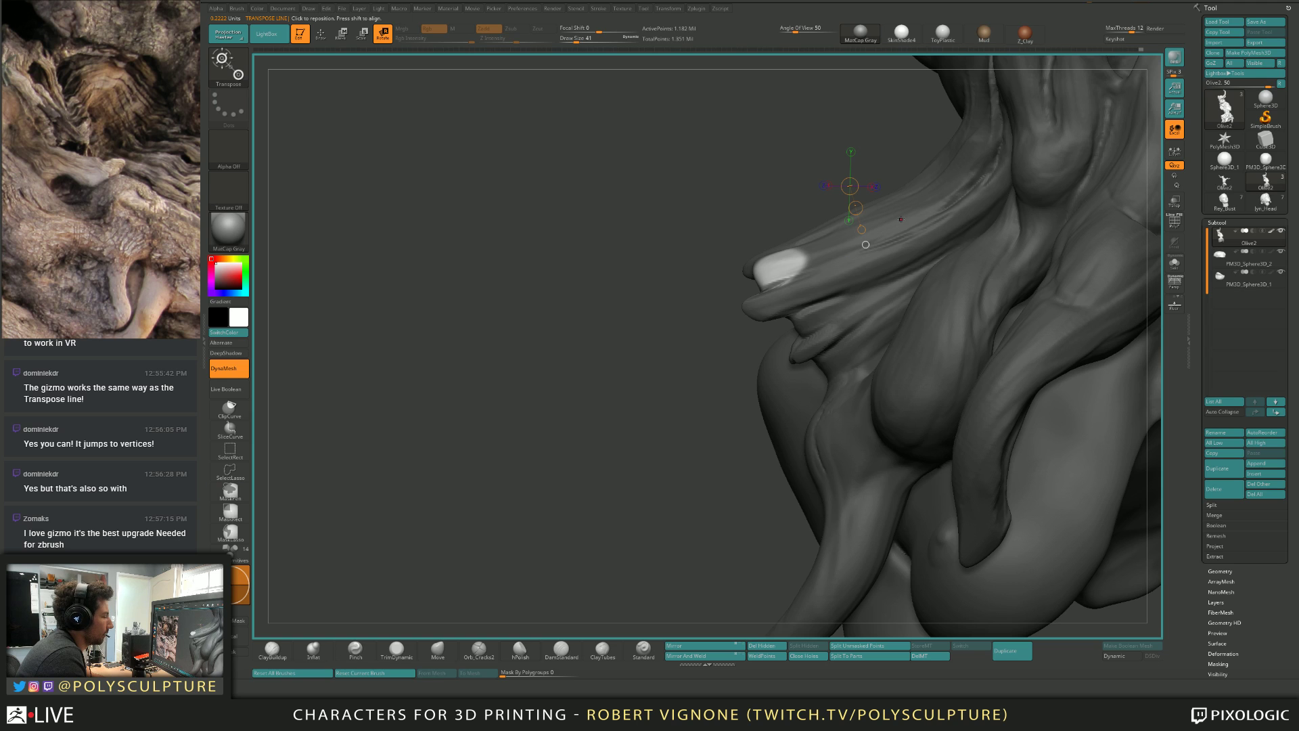
key("q")
Carve a groove into the collar's upper strand tip with the Orb_Cracks2 brush at size 29.
mouse_move(865, 244)
left_mouse_down()
mouse_move(832, 264)
mouse_move(728, 278)
mouse_move(809, 296)
mouse_move(527, 582)
left_mouse_up()
left_click(478, 650)
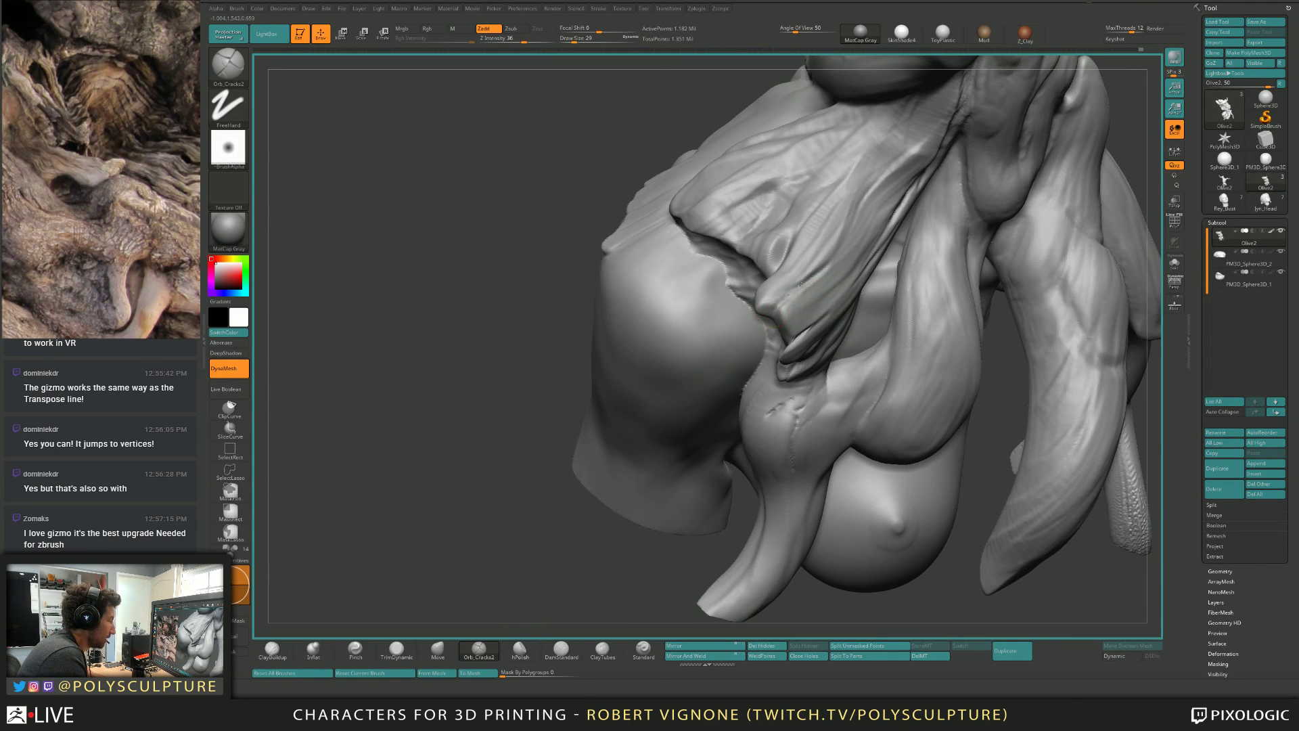
left_click_drag(774, 305, 783, 288)
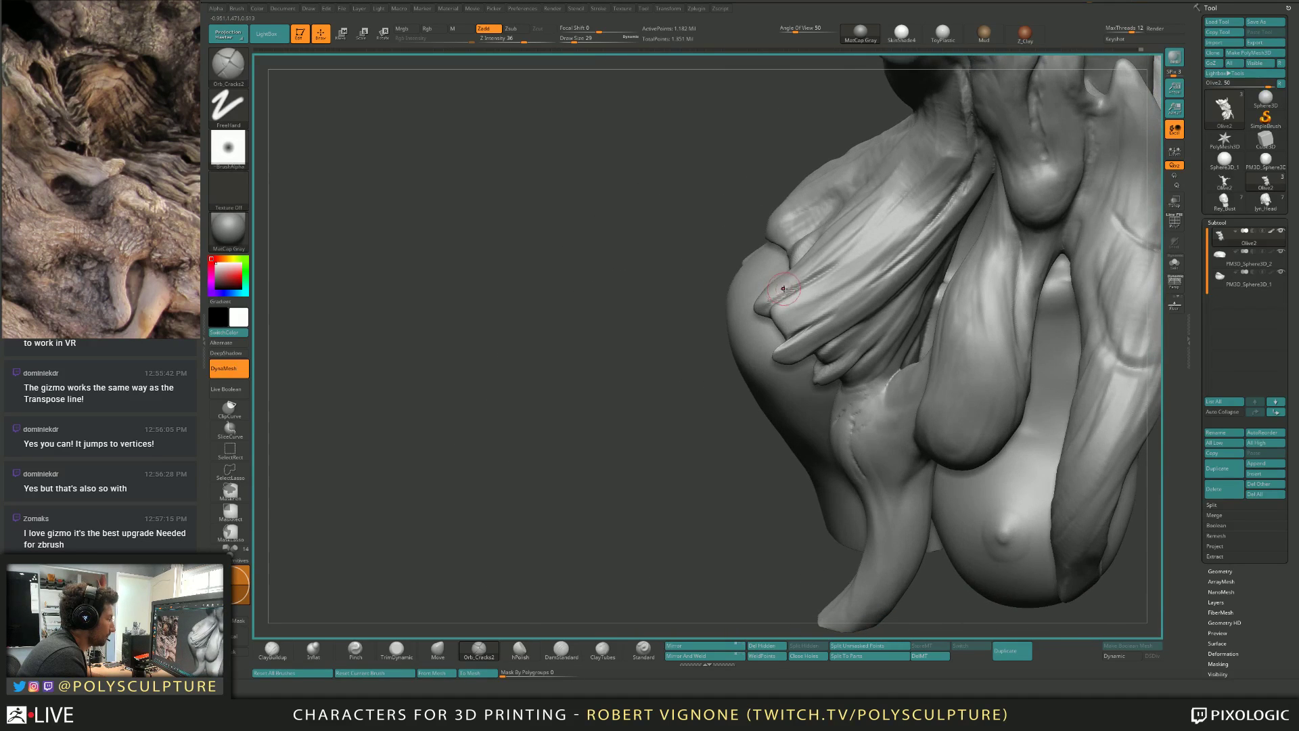
mouse_move(792, 289)
right_mouse_down()
mouse_move(772, 293)
mouse_move(782, 268)
mouse_move(776, 361)
mouse_move(778, 324)
mouse_move(790, 353)
mouse_move(821, 331)
mouse_move(752, 316)
mouse_move(785, 261)
right_mouse_up()
Reshape the collar's splintered strand tips with the Move brush at size 35.
key("2")
key("]")
key("]")
key("4")
key("b")
key("m")
key("v")
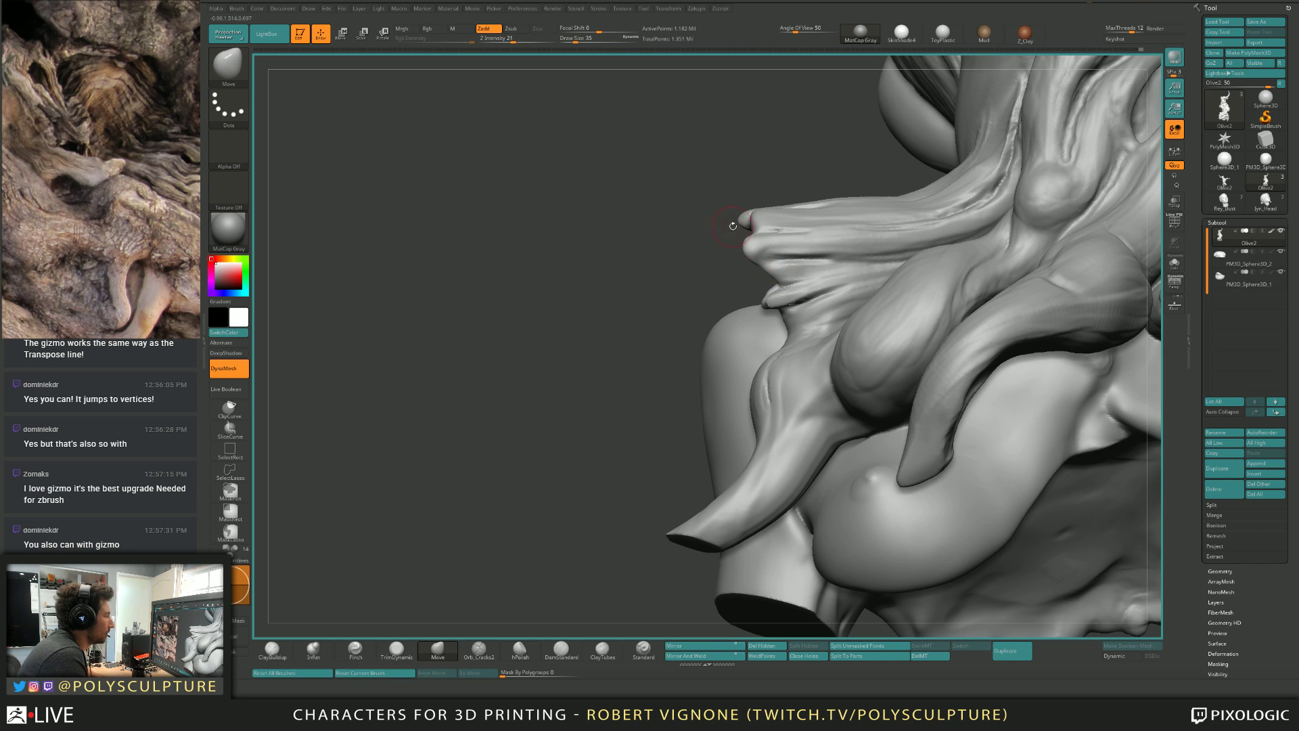
mouse_move(733, 225)
left_mouse_down()
mouse_move(677, 304)
mouse_move(766, 347)
left_mouse_up()
Swell the thin strand tips along the collar's outer edge with the Inflat brush at size 35.
key("b")
key("i")
key("n")
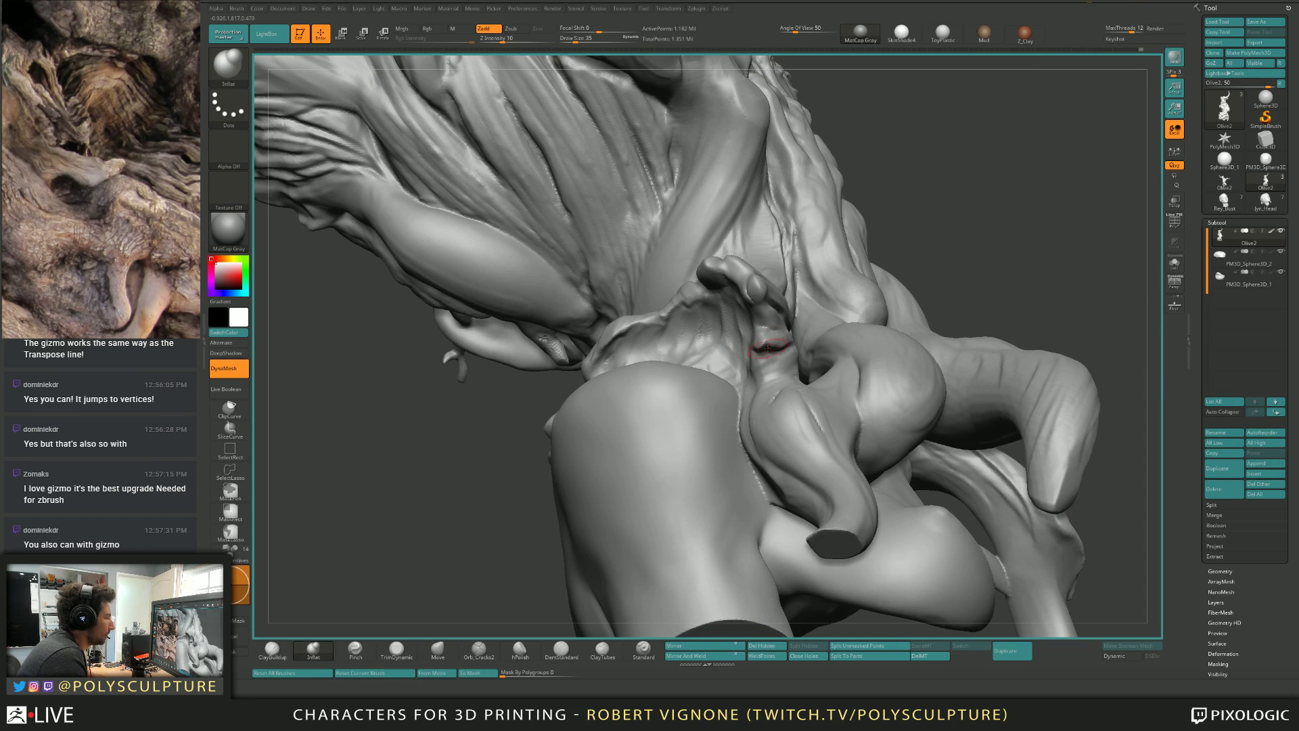
mouse_move(766, 347)
right_mouse_down()
mouse_move(765, 293)
mouse_move(826, 223)
mouse_move(798, 250)
mouse_move(826, 293)
mouse_move(759, 286)
right_mouse_up()
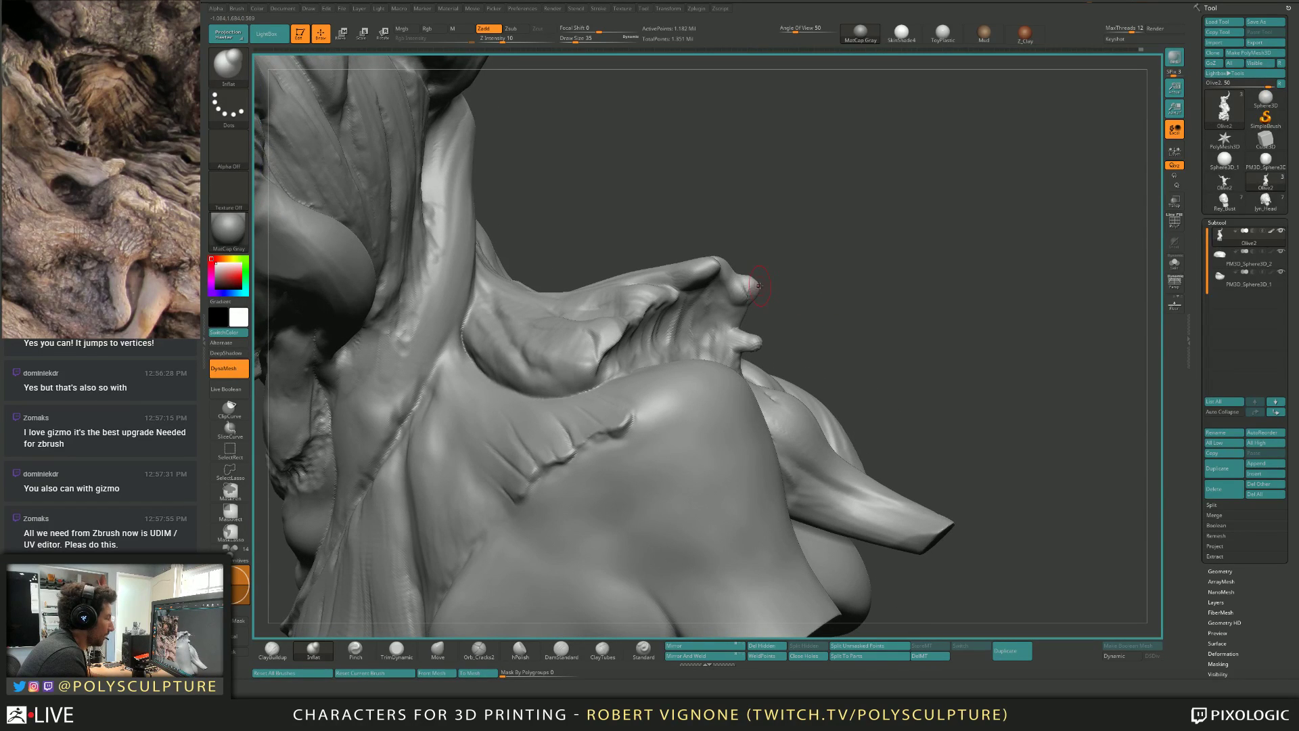
Adjust the outline of the collar's raised strand tip with the Move brush at size 62.
key("b")
key("m")
key("v")
left_click_drag(744, 291, 741, 285)
key("s")
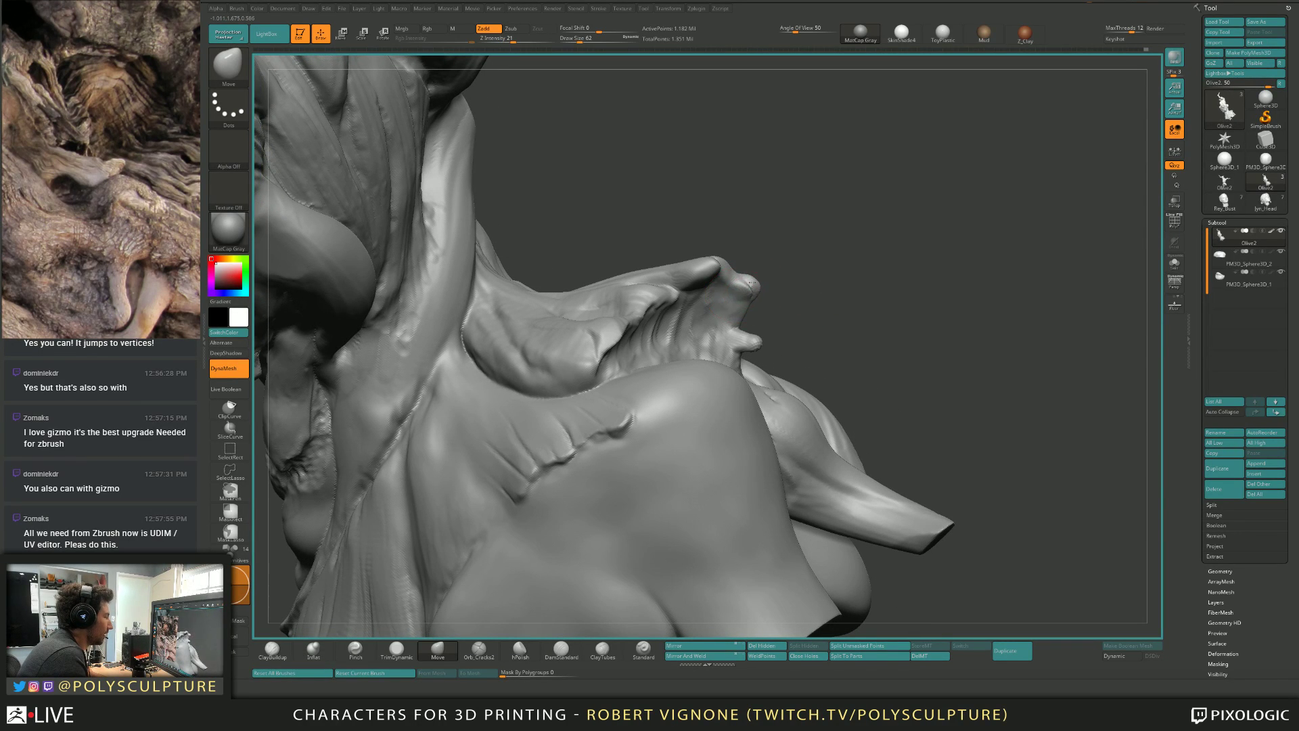
mouse_move(788, 280)
right_mouse_down()
mouse_move(711, 278)
mouse_move(768, 278)
mouse_move(769, 313)
mouse_move(749, 290)
mouse_move(763, 293)
right_mouse_up()
Thicken the collar's upper strand tip with the Inflat brush and reposition it with the Move brush at size 56.
key("b")
key("i")
key("n")
key("b")
key("m")
key("v")
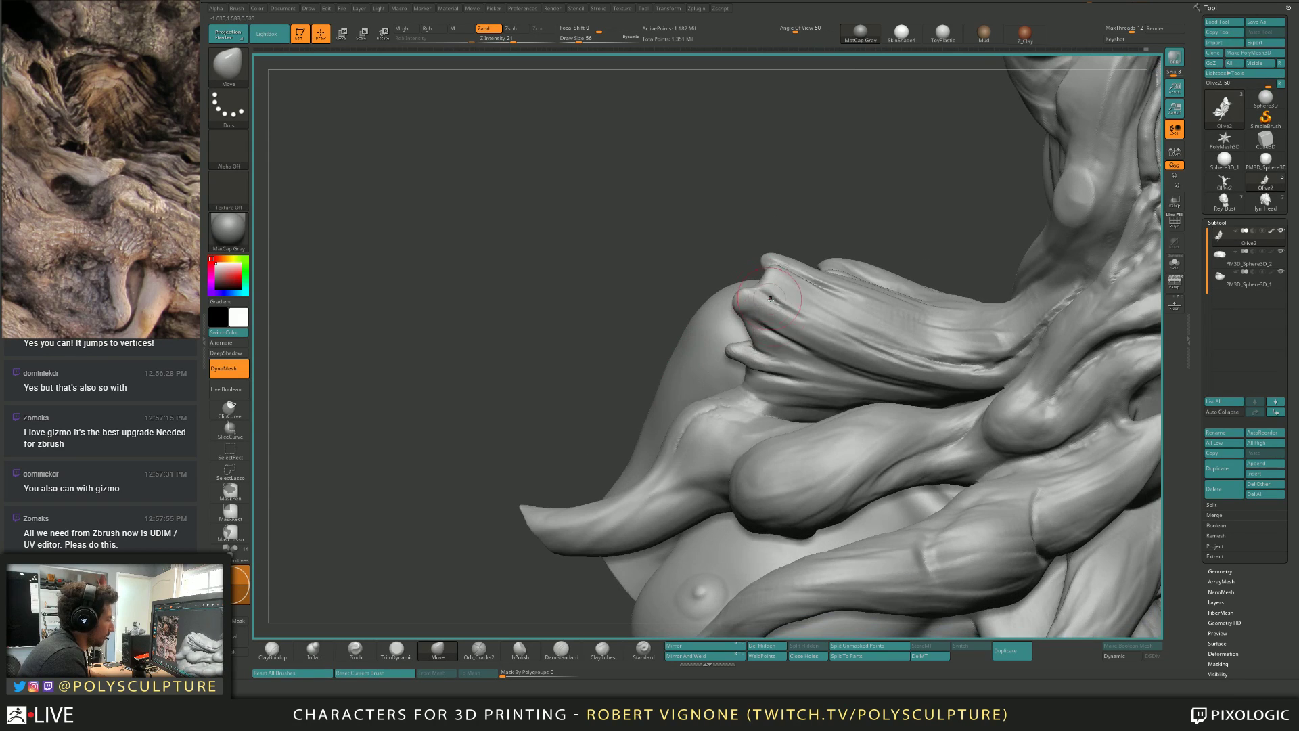
Fill out the end of the upper strand with ClayBuildup at size 56 and swell it with the Inflat brush.
key("b")
key("c")
key("b")
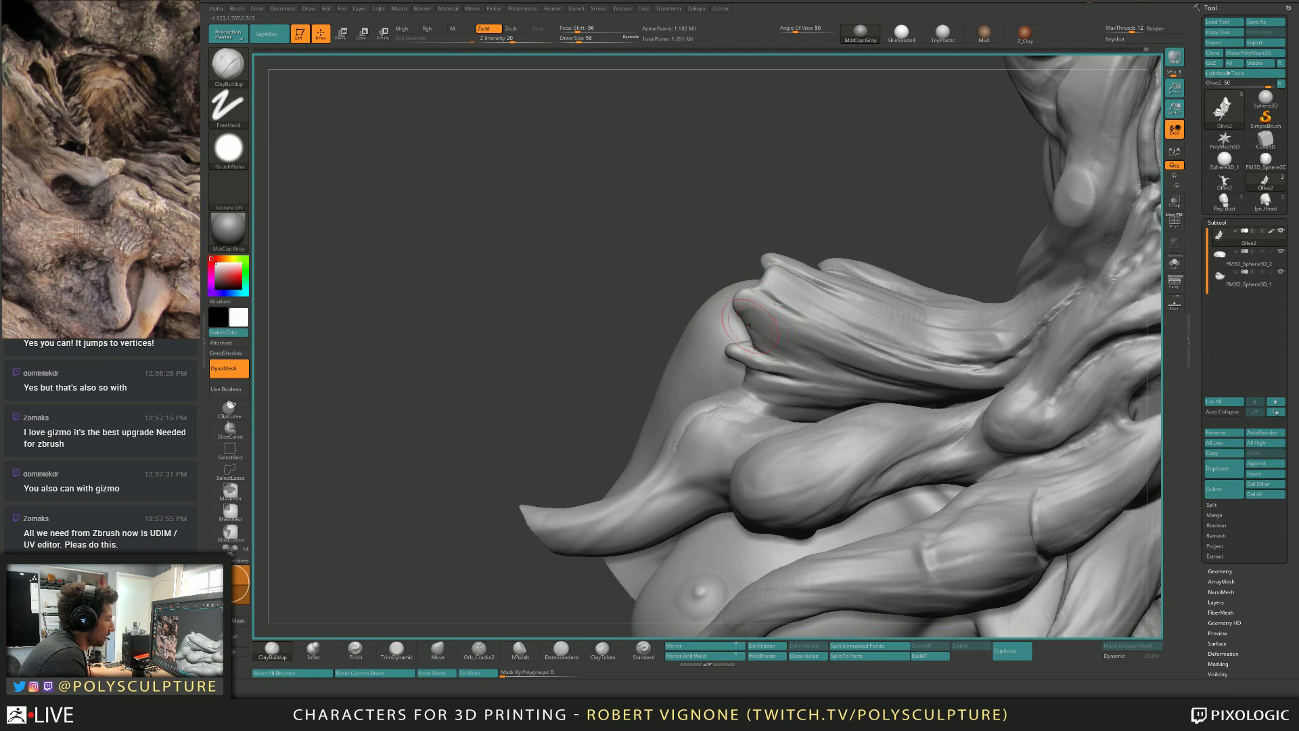
right_click_drag(773, 345, 748, 328)
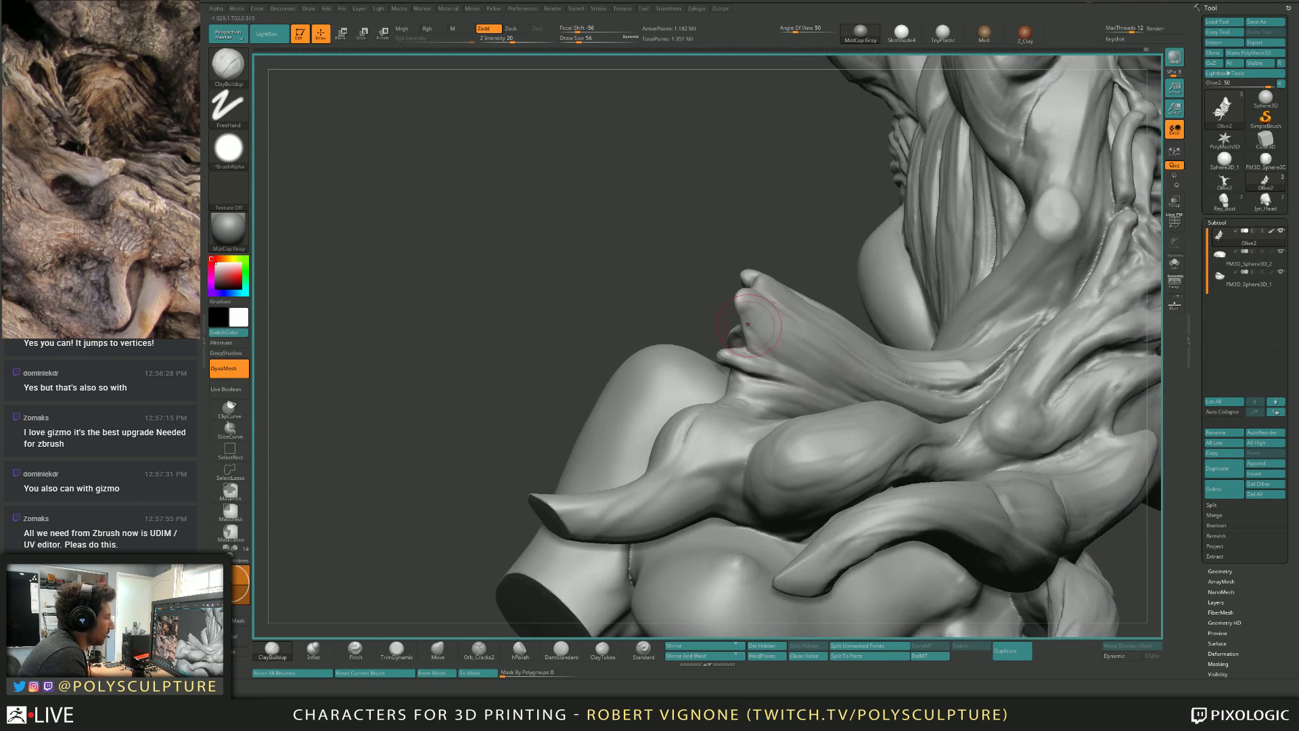
key("b")
key("i")
key("n")
Add fine clay strokes to the end of the collar's upper strand with ClayBuildup at size 22.
key("b")
key("c")
key("b")
key("bracketleft")
key("bracketleft")
key("bracketleft")
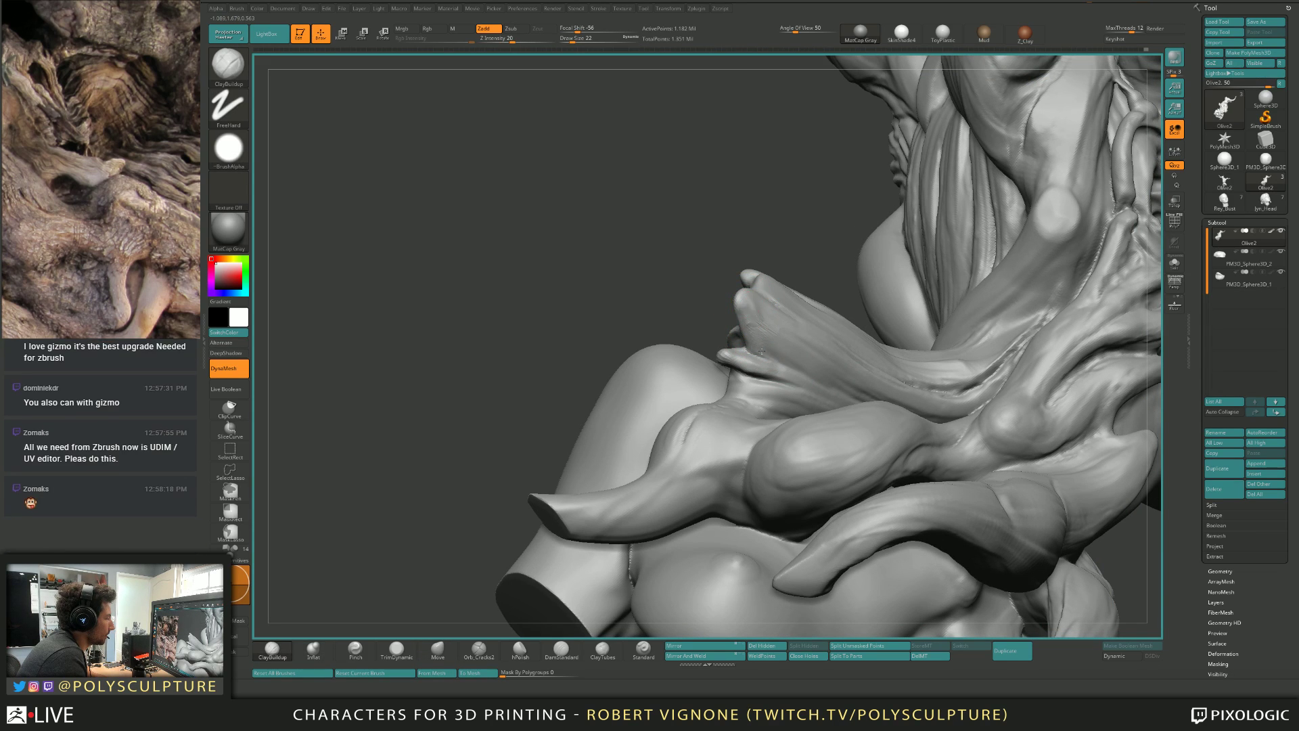
left_click_drag(751, 312, 775, 335)
right_click_drag(775, 336, 765, 309)
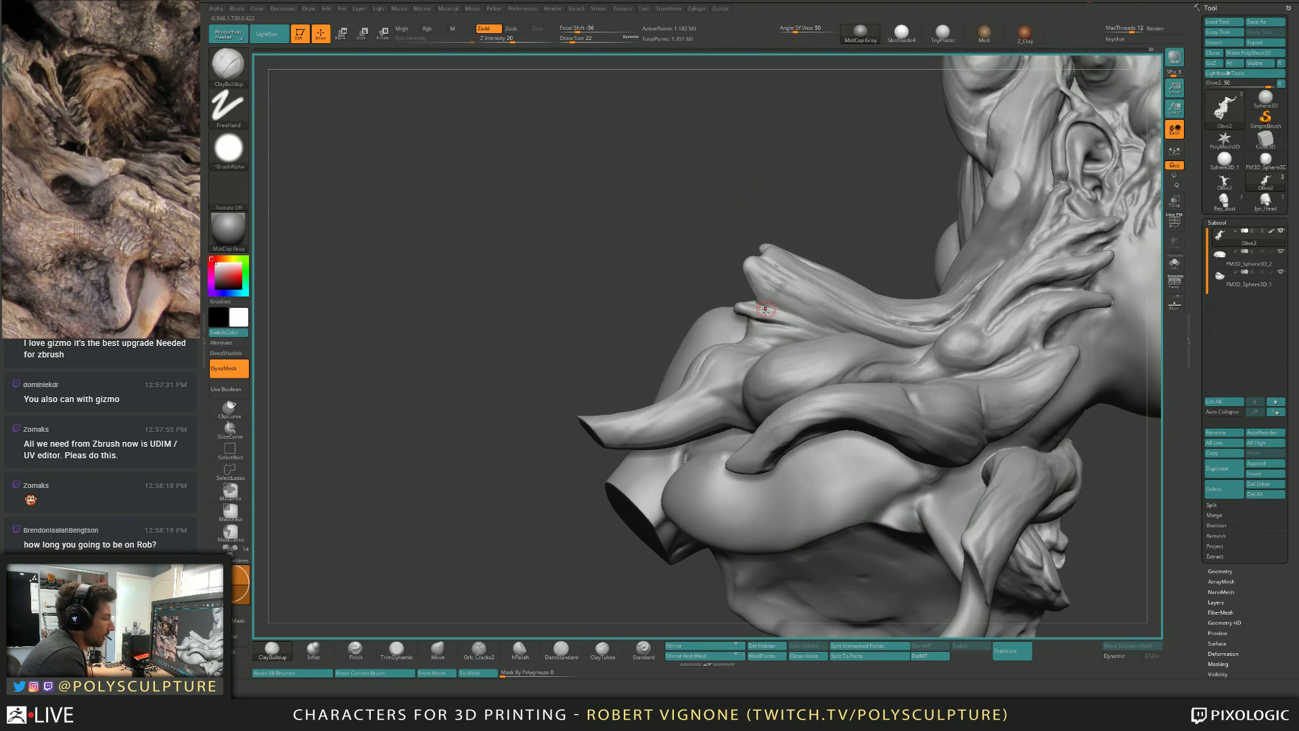
Build up wood-grain ridges along the collar's front strands with ClayBuildup at sizes 22 and 37.
key("super")
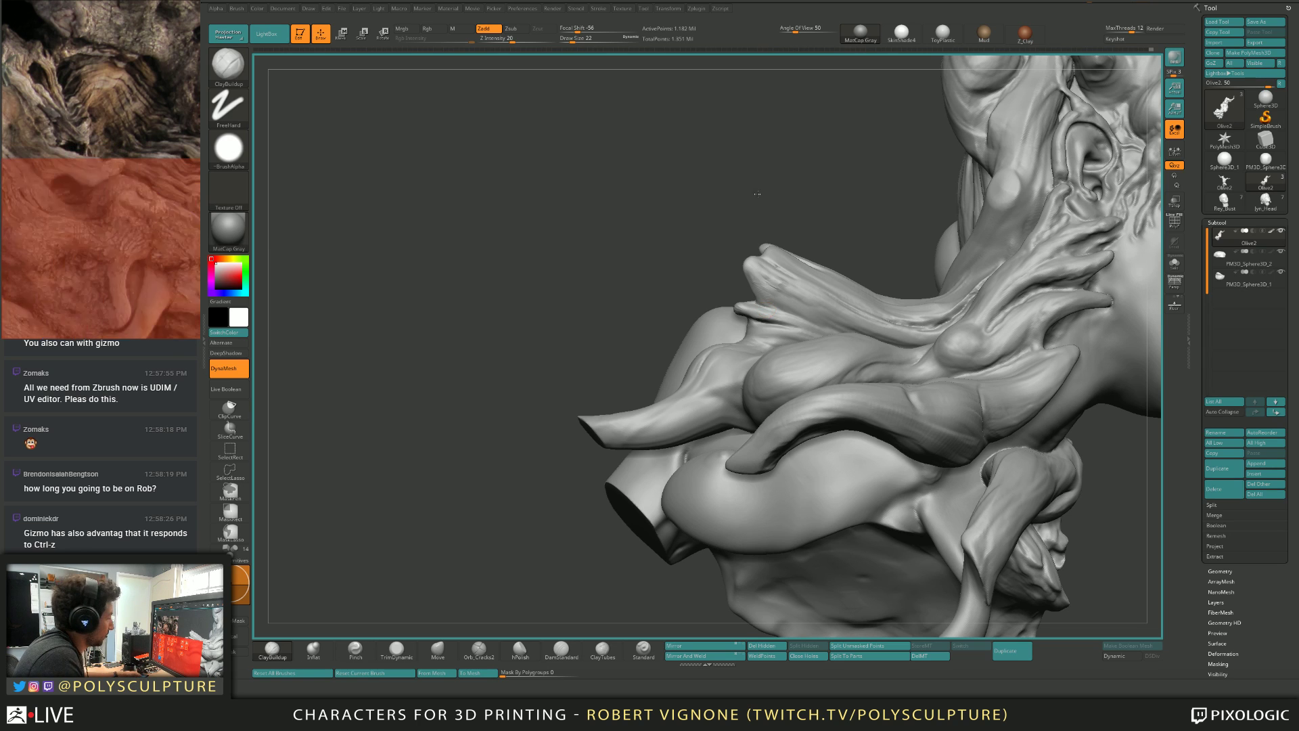
right_click_drag(792, 323, 809, 297)
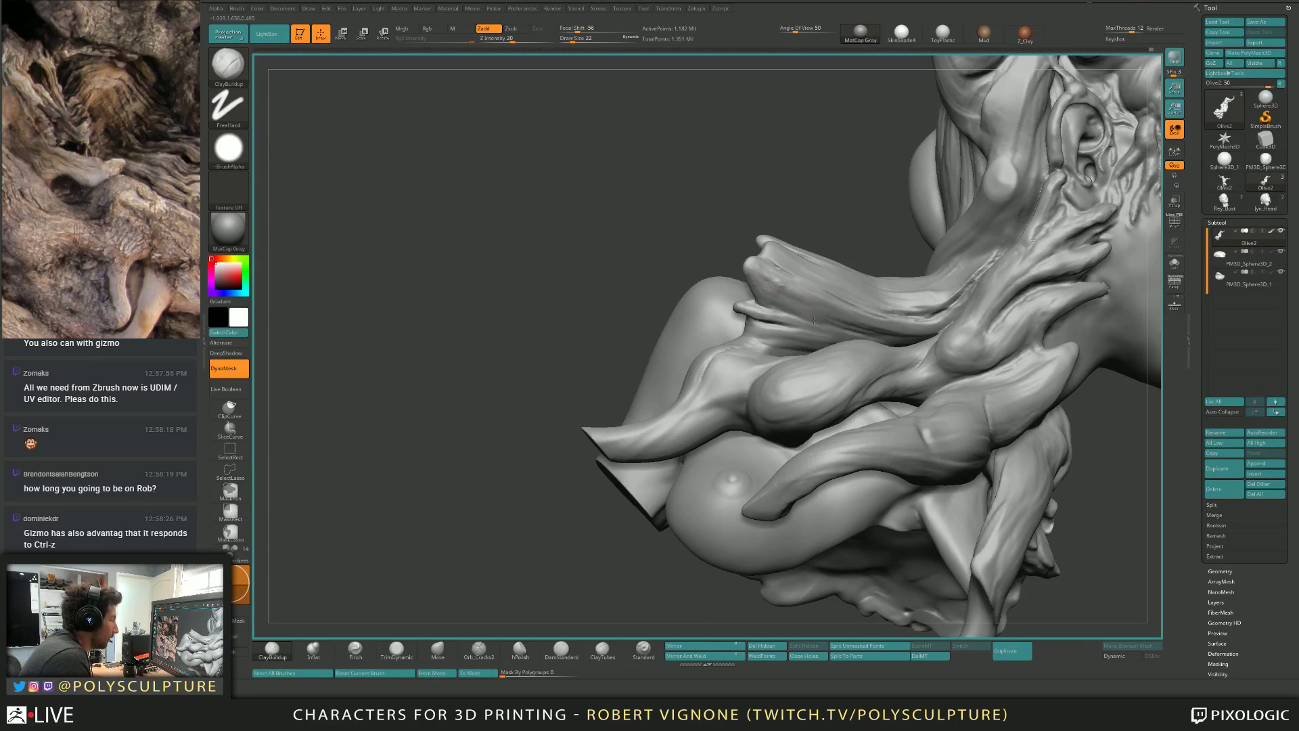
left_click_drag(783, 301, 847, 330)
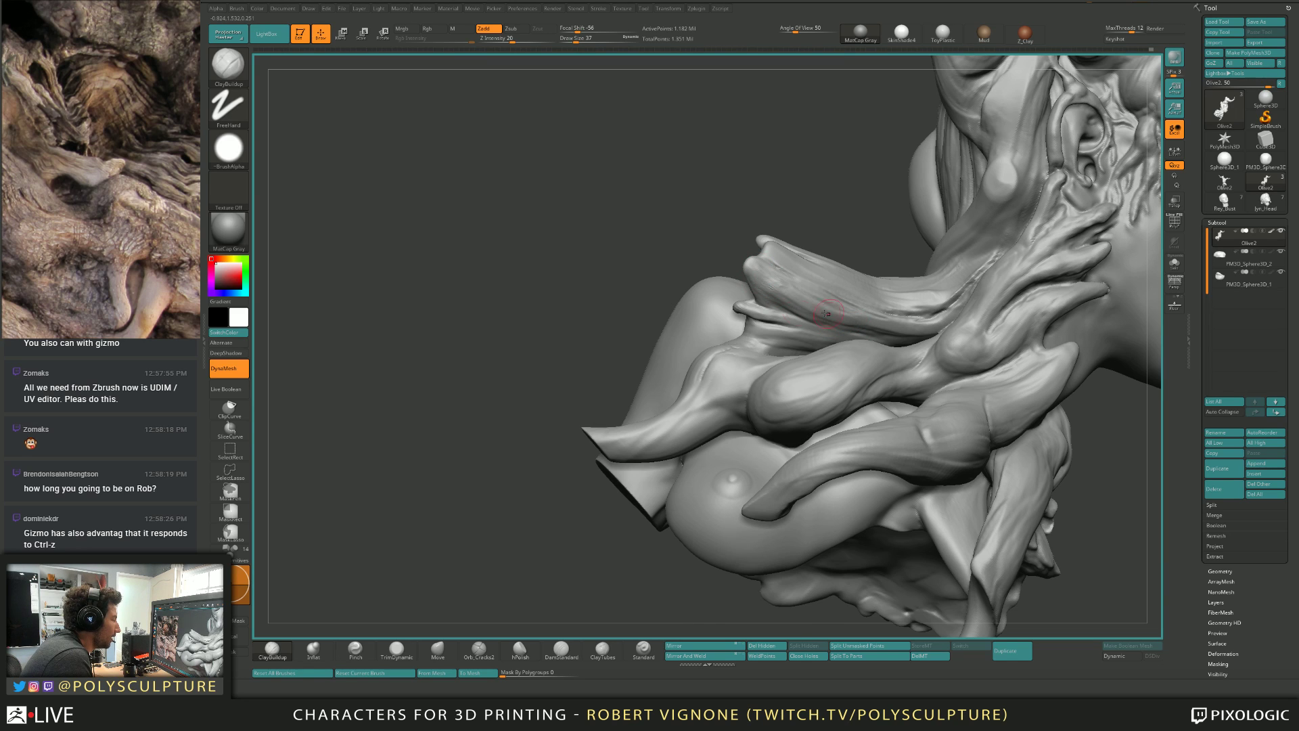
mouse_move(825, 314)
right_mouse_down()
mouse_move(788, 334)
mouse_move(525, 354)
mouse_move(763, 307)
mouse_move(779, 325)
mouse_move(753, 279)
mouse_move(772, 335)
mouse_move(796, 311)
mouse_move(790, 271)
right_mouse_up()
Shape the collar's front strand tip by alternating ClayBuildup at size 29 and the Move brush at size 35.
key("b")
key("m")
key("v")
key("b")
key("c")
key("b")
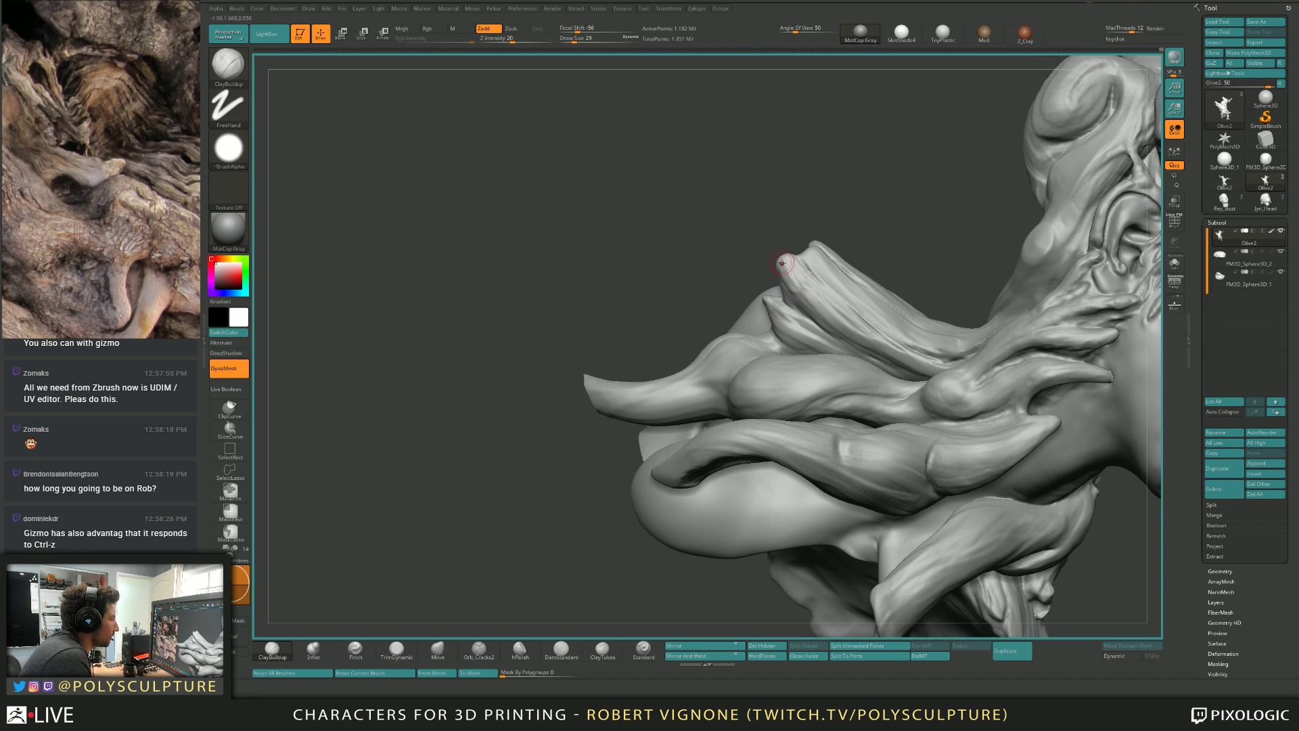
key("b")
key("m")
key("v")
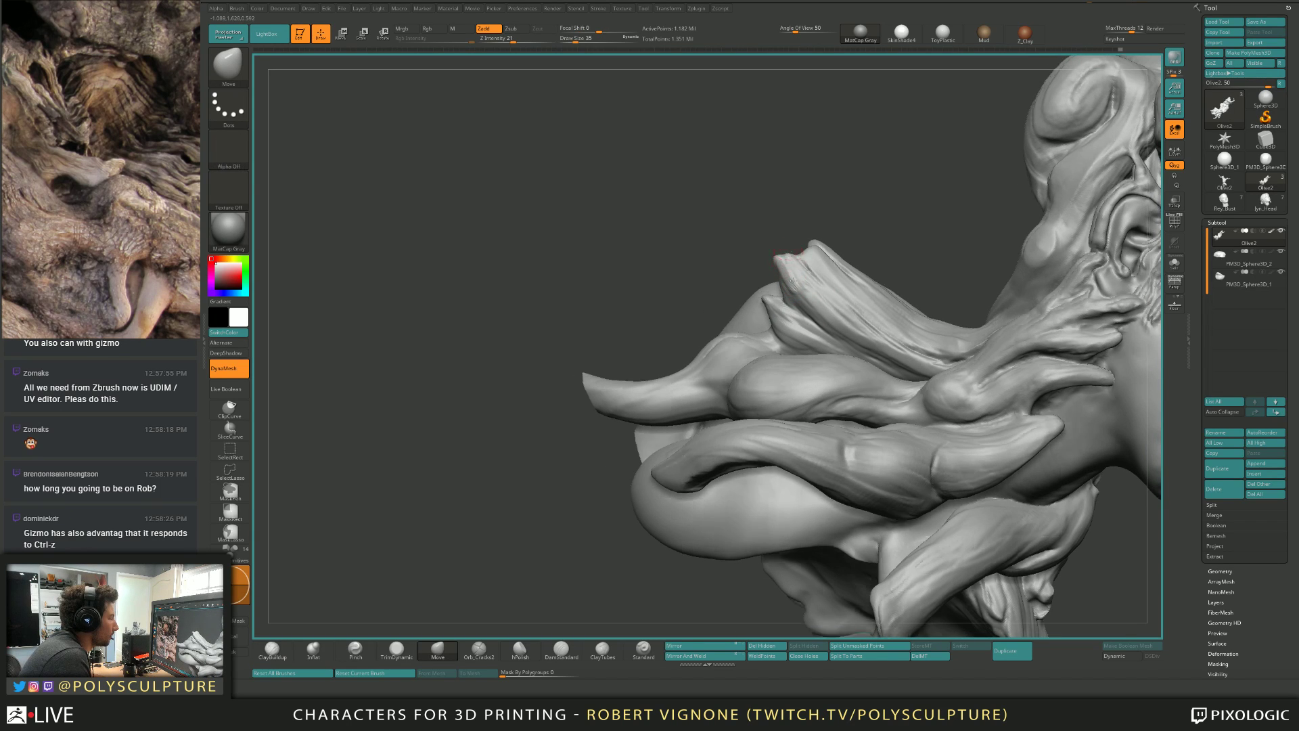
mouse_move(777, 260)
right_mouse_down()
mouse_move(789, 256)
mouse_move(795, 299)
mouse_move(813, 292)
right_mouse_up()
Add fine grain detail to the collar's strands with ClayBuildup, reducing the brush size from 23 to 20.
key("b")
key("c")
key("b")
key("bracketright")
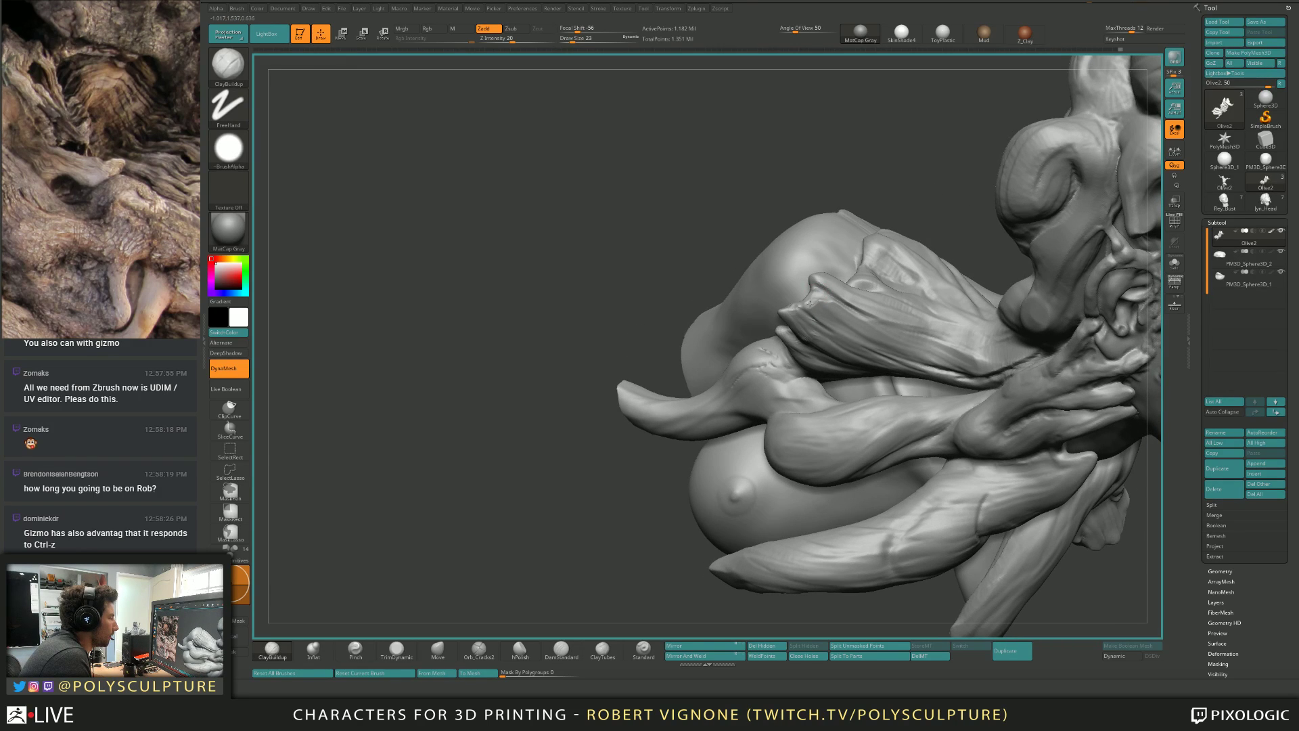
key("bracketleft")
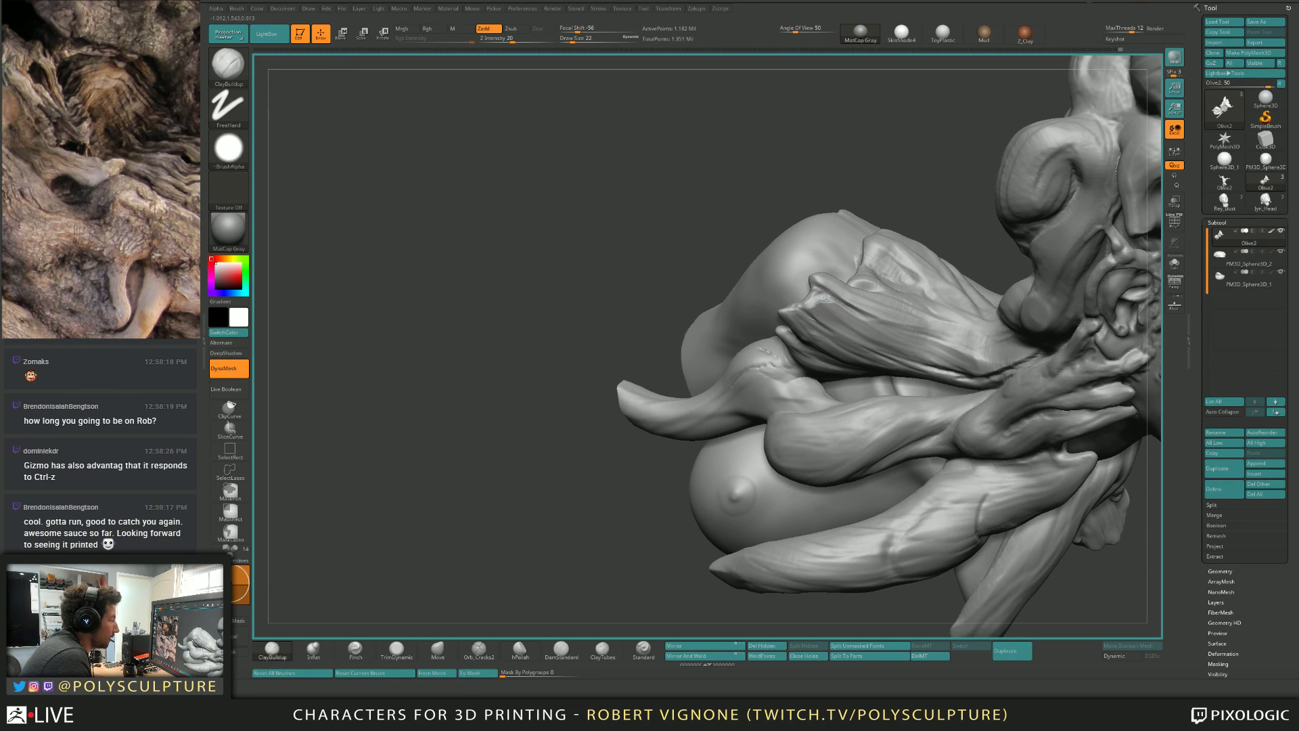
key("bracketleft")
key("bracketleft")
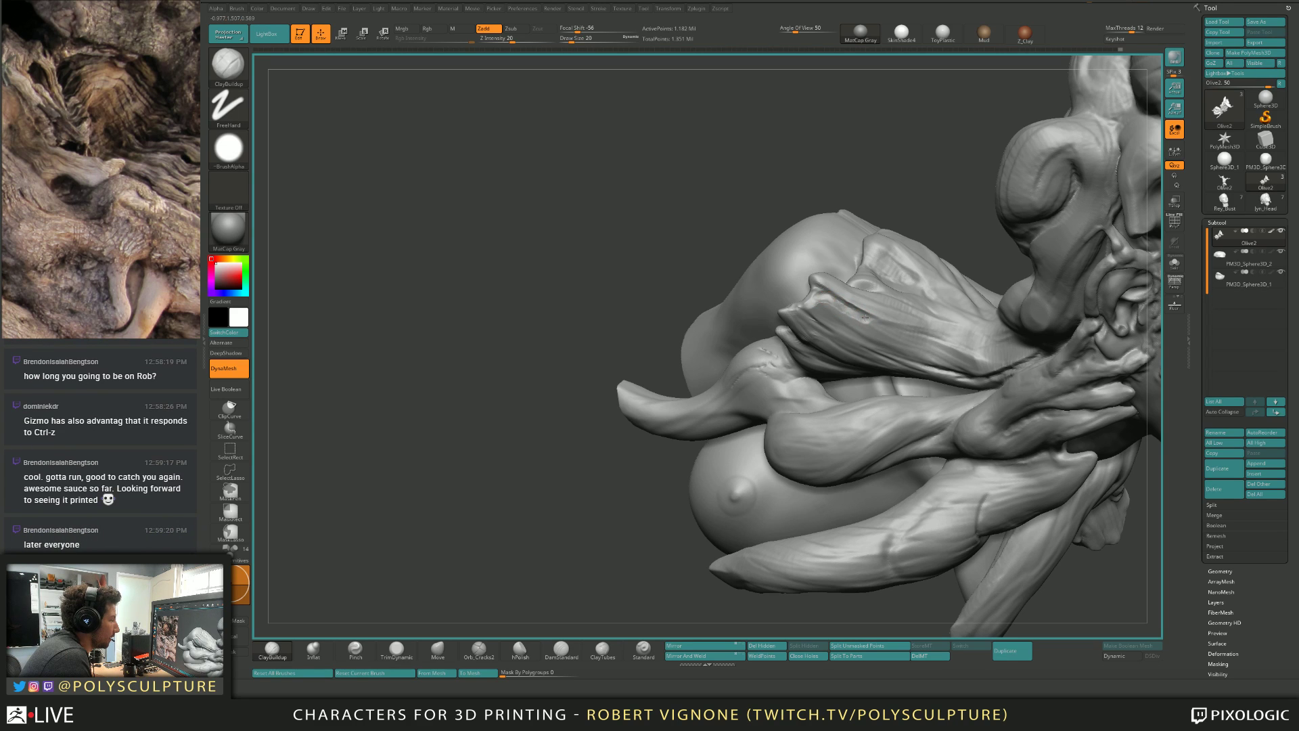
Refine the collar's rear flap with the Move and TrimDynamic brushes, and detail its edge with ClayBuildup at size 16.
mouse_move(866, 318)
right_mouse_down()
mouse_move(897, 337)
mouse_move(812, 316)
mouse_move(807, 279)
mouse_move(866, 324)
mouse_move(797, 284)
right_mouse_up()
key("b")
key("m")
key("v")
key("b")
key("t")
key("d")
key("b")
key("c")
key("b")
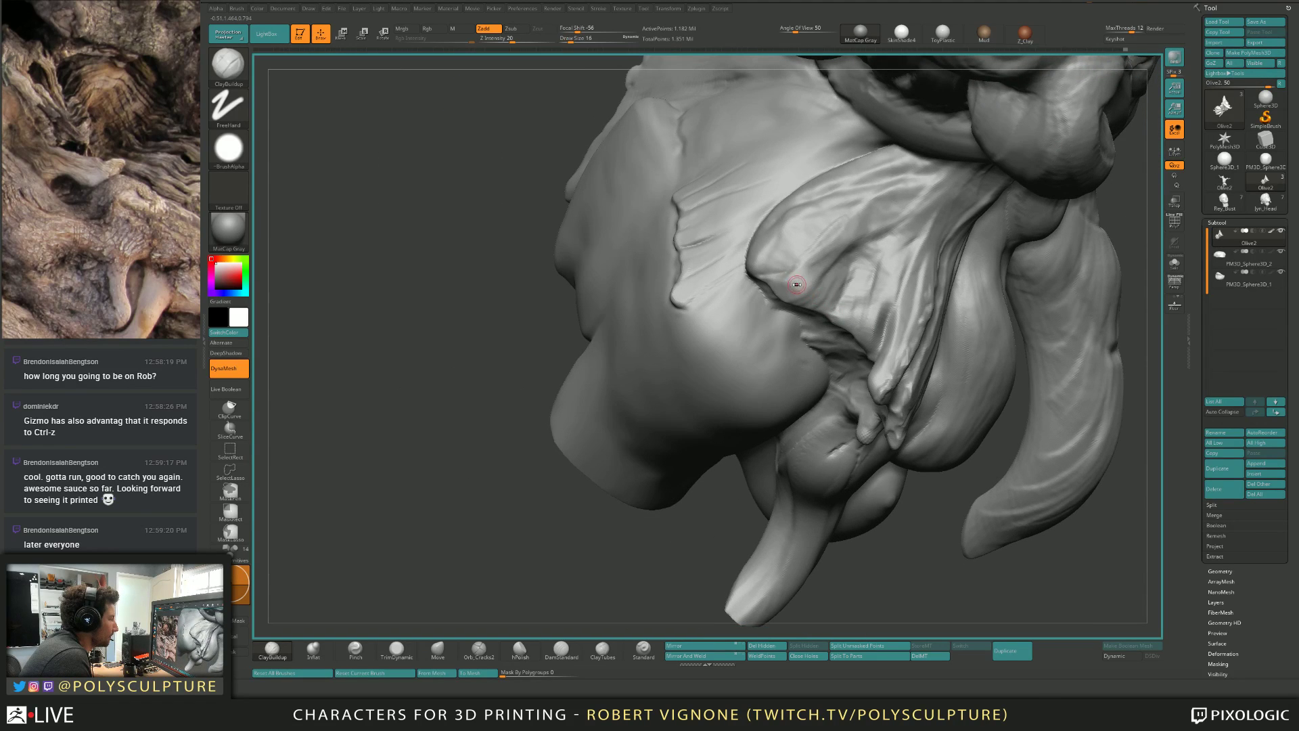
Build bark ridges running up the collar's rear flap from its edge with ClayBuildup at sizes 41 to 31.
mouse_move(815, 258)
left_mouse_down()
mouse_move(842, 218)
mouse_move(858, 223)
mouse_move(820, 215)
left_mouse_up()
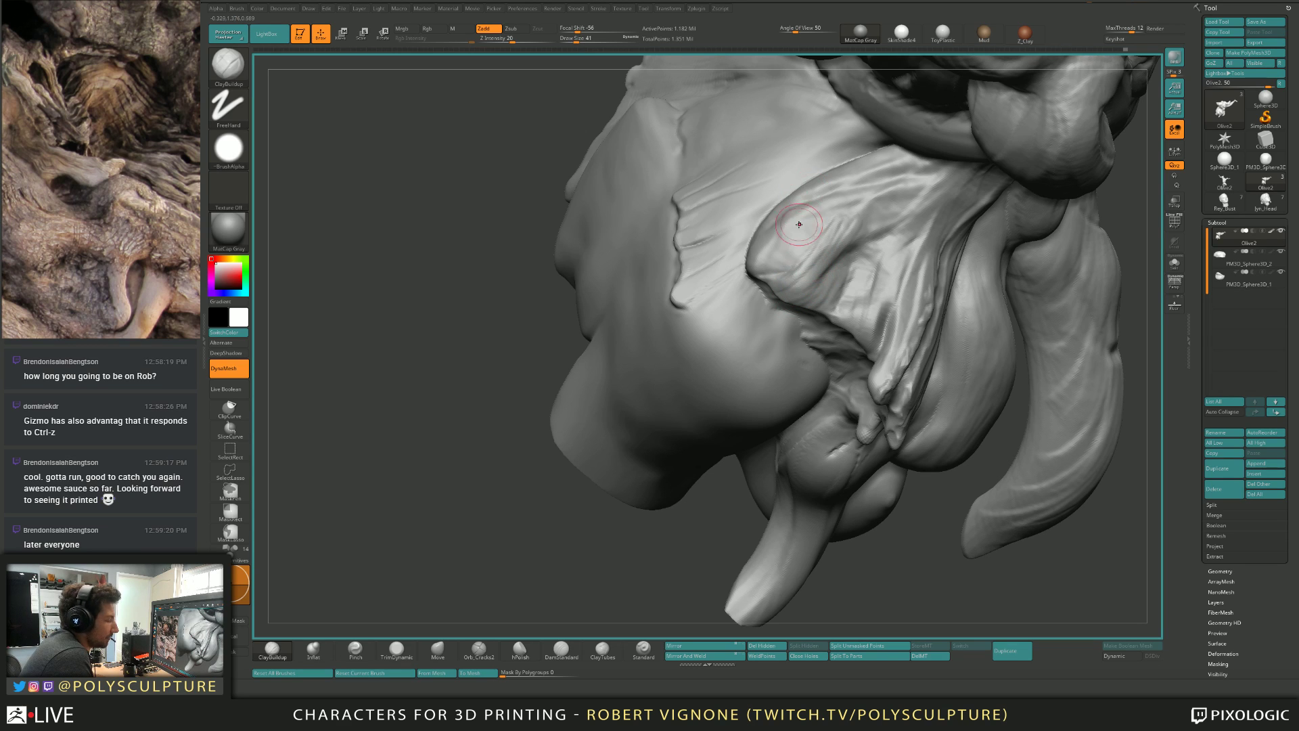
mouse_move(805, 276)
left_mouse_down()
mouse_move(858, 202)
mouse_move(870, 205)
left_mouse_up()
left_click_drag(862, 240, 897, 203)
right_click_drag(883, 251, 871, 207)
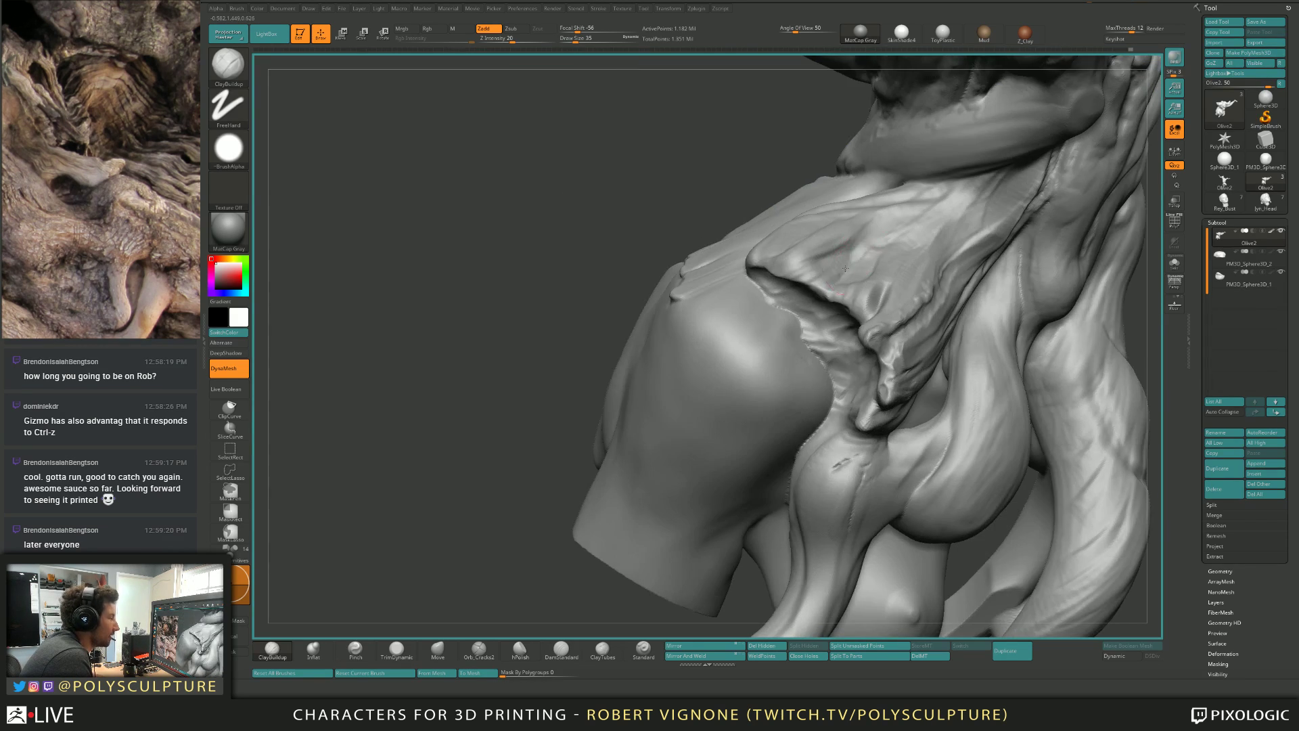
left_click_drag(852, 247, 876, 220)
left_click_drag(857, 260, 900, 221)
mouse_move(879, 242)
right_mouse_down()
mouse_move(875, 264)
mouse_move(846, 279)
mouse_move(857, 255)
right_mouse_up()
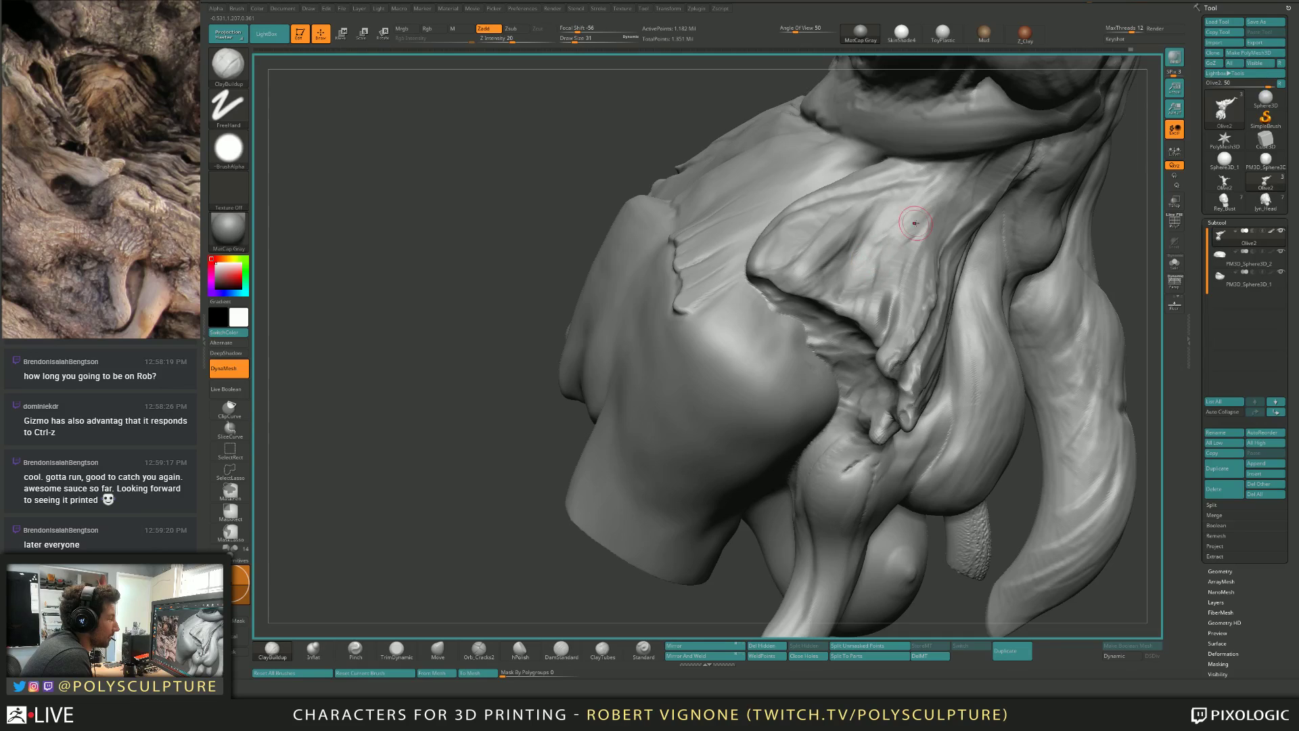
Extend the bark ridges up the collar toward the neck with ClayBuildup at size 31.
right_click_drag(944, 211, 906, 234)
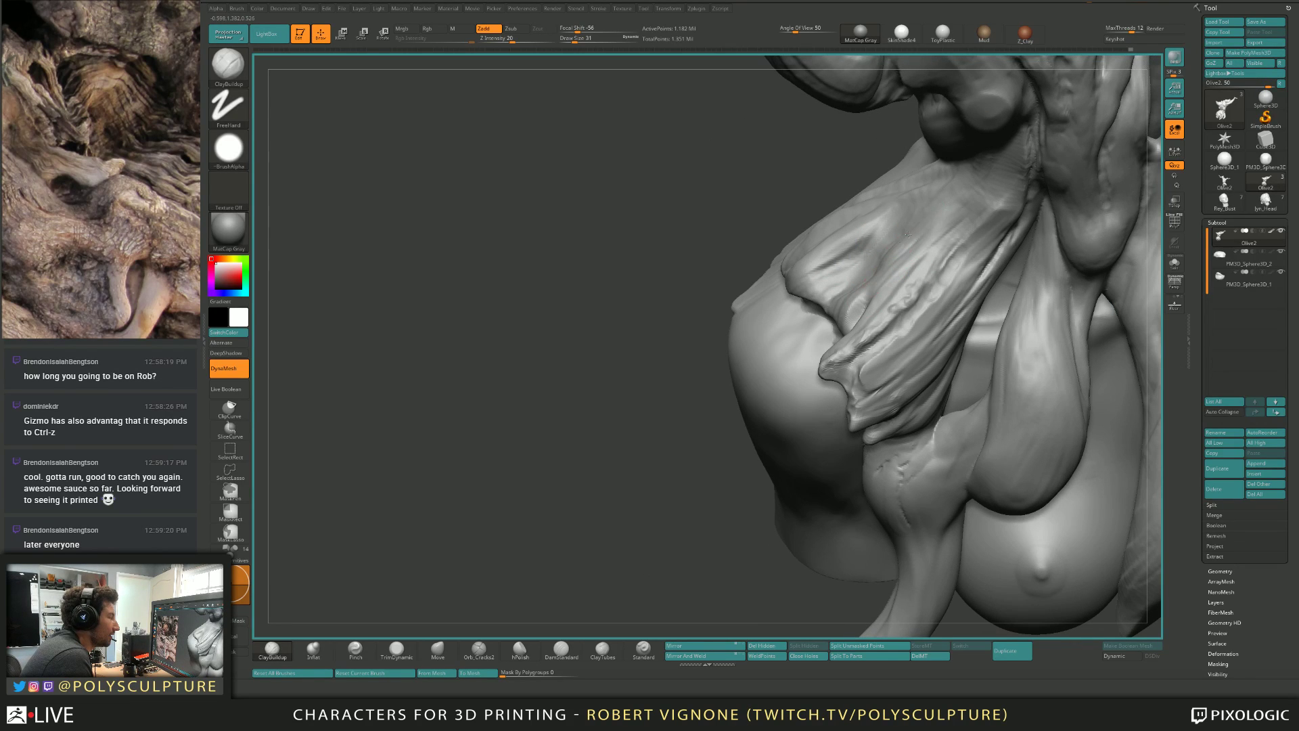
right_click_drag(940, 237, 989, 158)
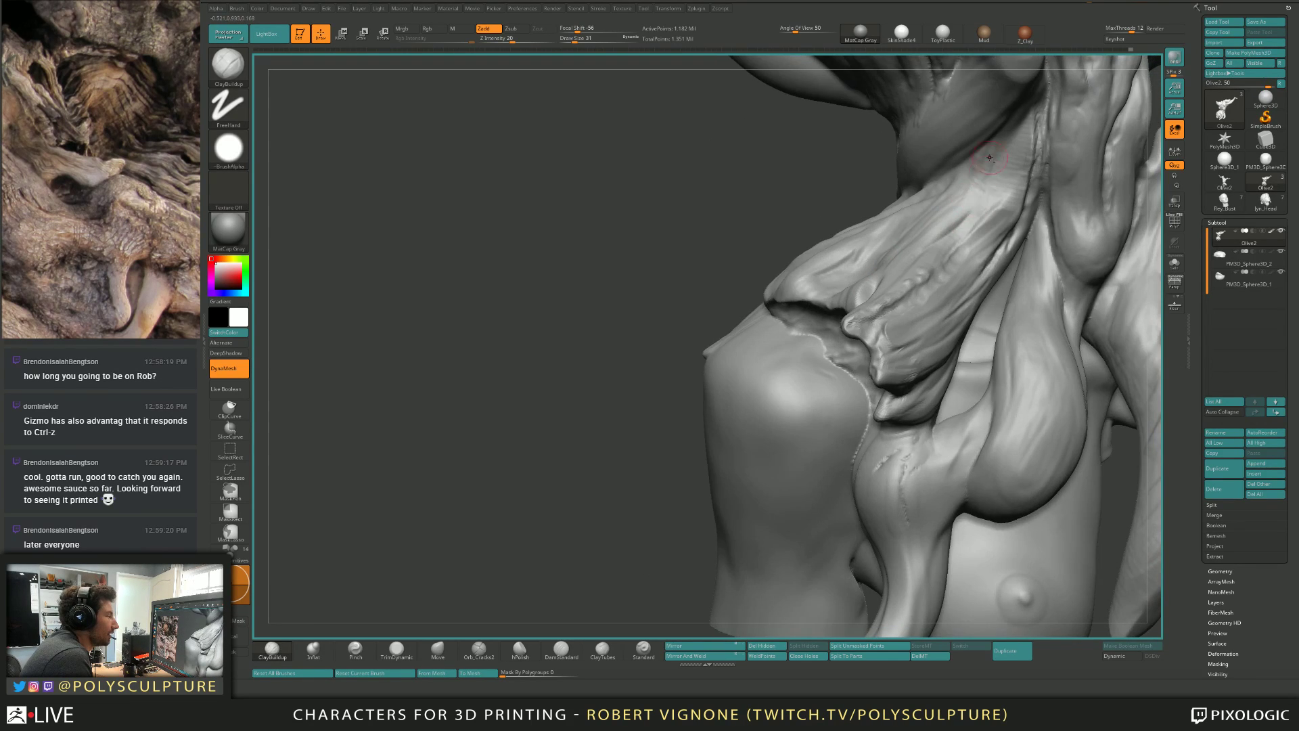
right_click_drag(950, 278, 933, 274)
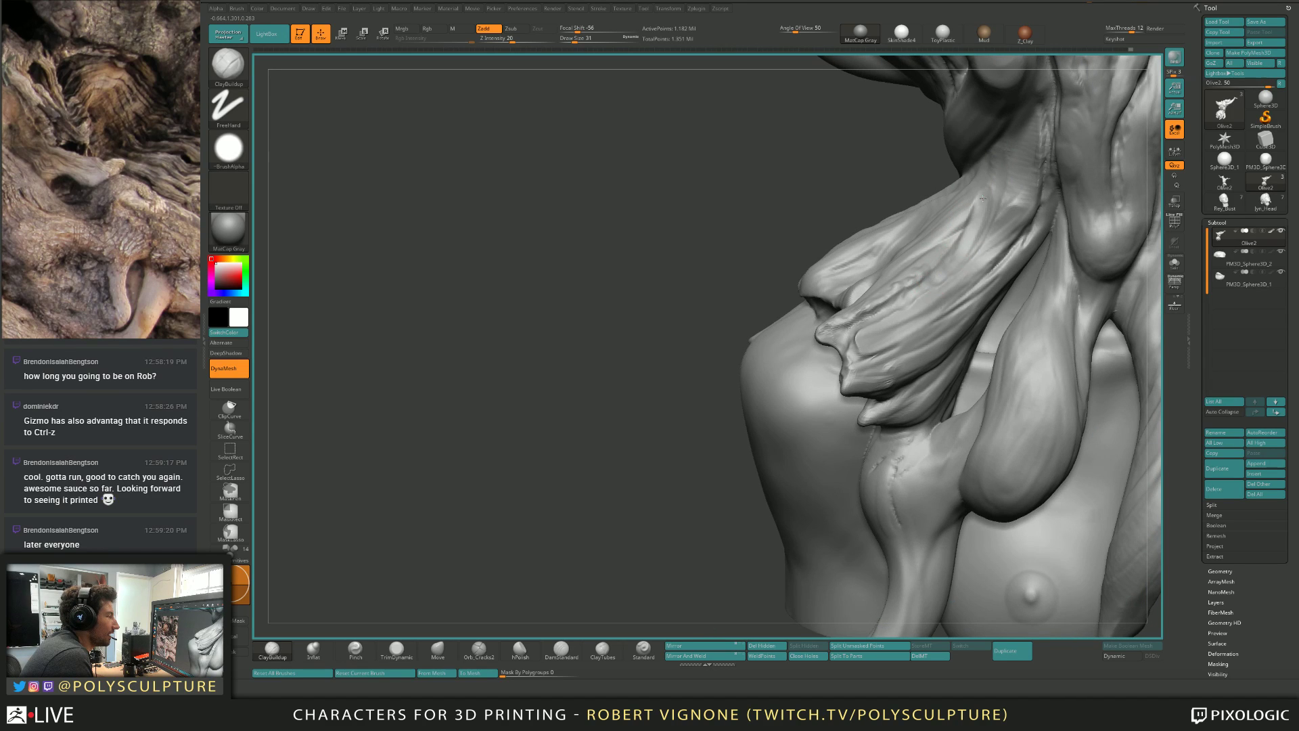
right_click_drag(967, 220, 980, 228)
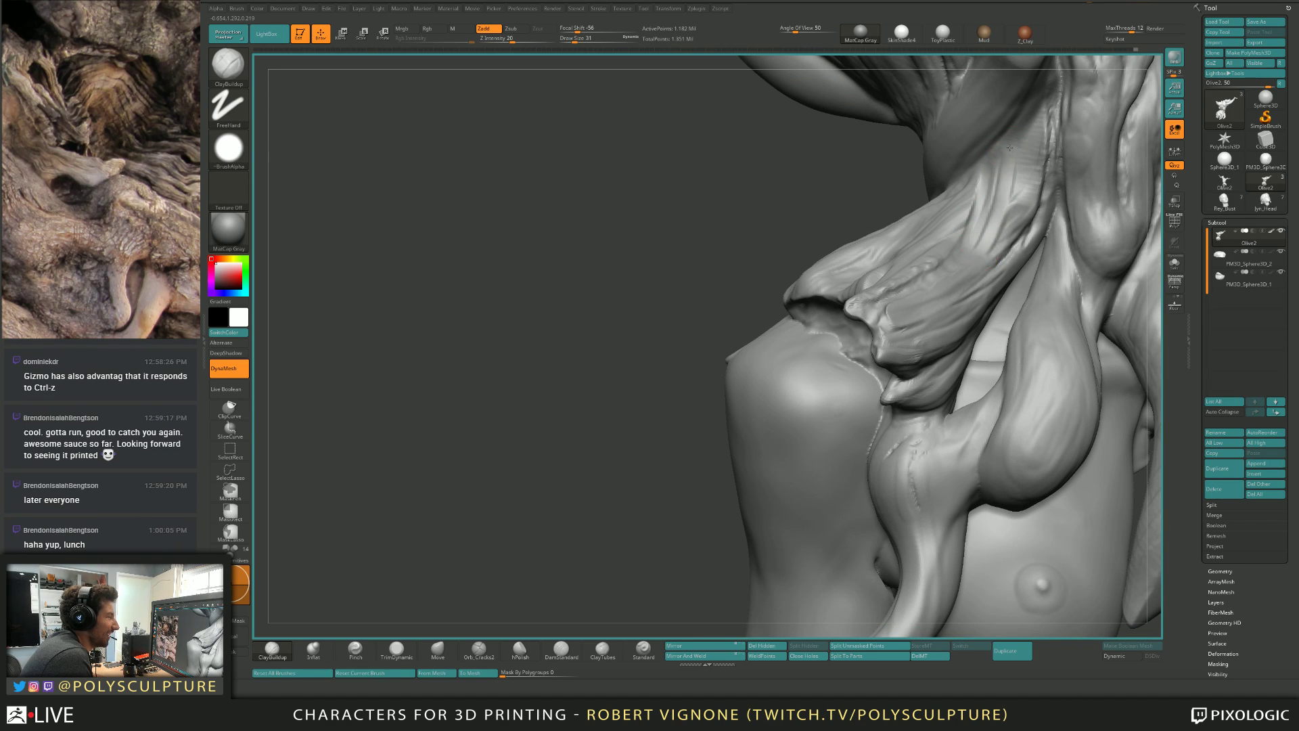
mouse_move(972, 255)
left_mouse_down()
mouse_move(1001, 166)
mouse_move(1033, 165)
left_mouse_up()
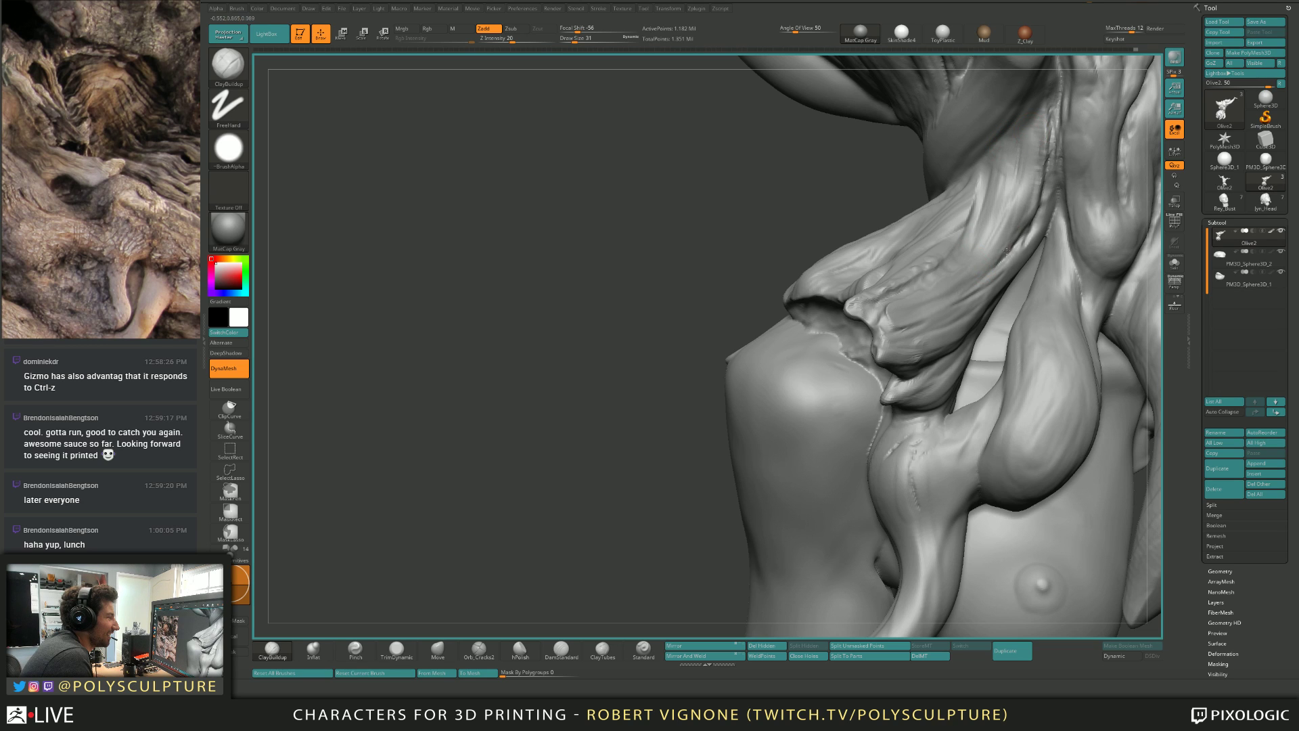
mouse_move(1012, 247)
left_mouse_down()
mouse_move(1031, 184)
mouse_move(1018, 144)
left_mouse_up()
mouse_move(979, 245)
right_mouse_down()
mouse_move(1011, 209)
mouse_move(981, 229)
mouse_move(988, 221)
right_mouse_up()
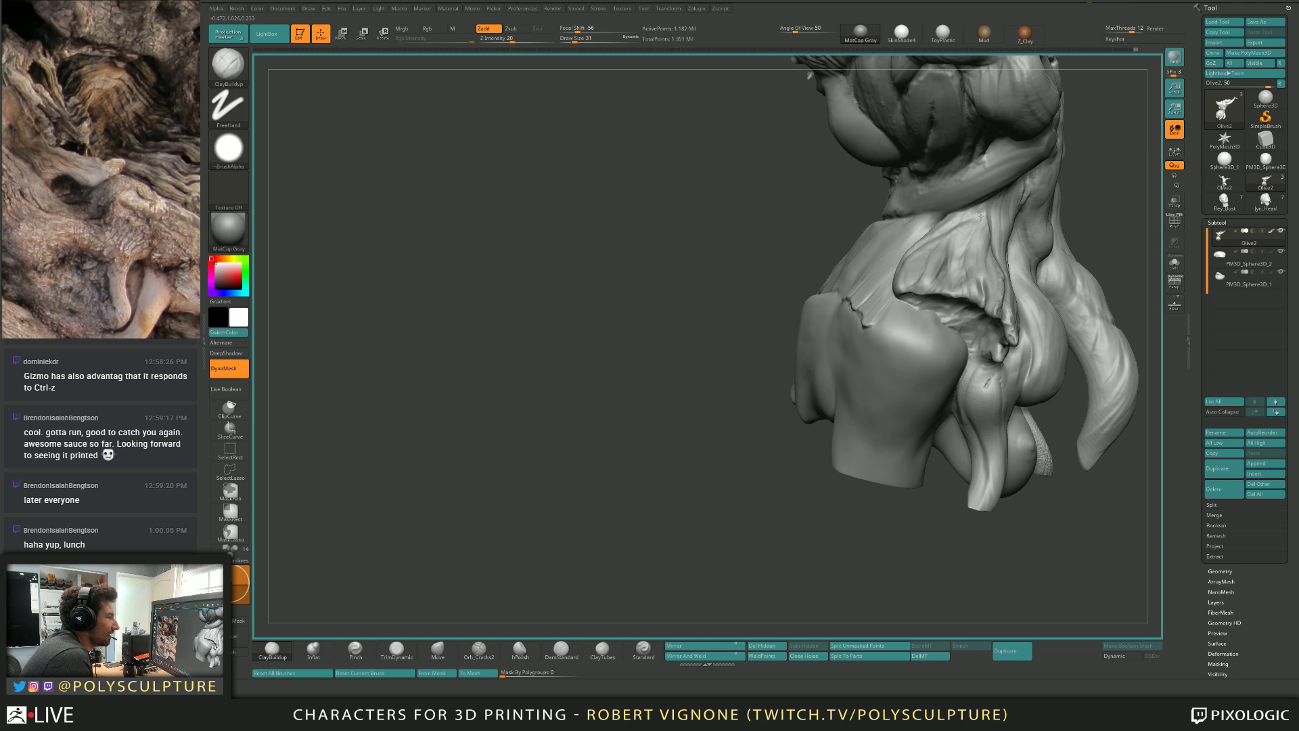
mouse_move(963, 229)
right_mouse_down()
mouse_move(975, 237)
mouse_move(962, 238)
mouse_move(956, 279)
mouse_move(987, 237)
right_mouse_up()
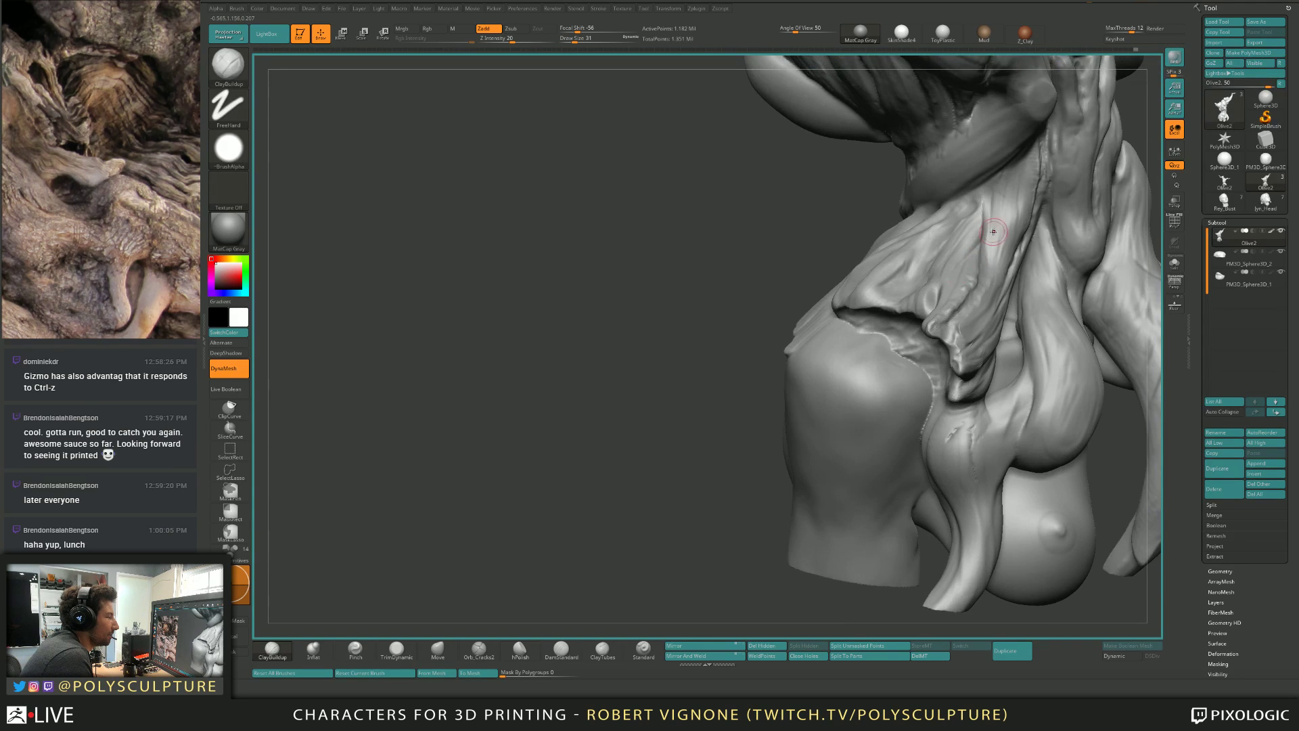
Build up wood-grain ridges down the bark flap above the shoulder with ClayBuildup at a draw size of about 18.
key("bracketright")
key("bracketright")
mouse_move(968, 148)
right_mouse_down()
mouse_move(878, 282)
mouse_move(893, 237)
mouse_move(900, 280)
right_mouse_up()
key("s")
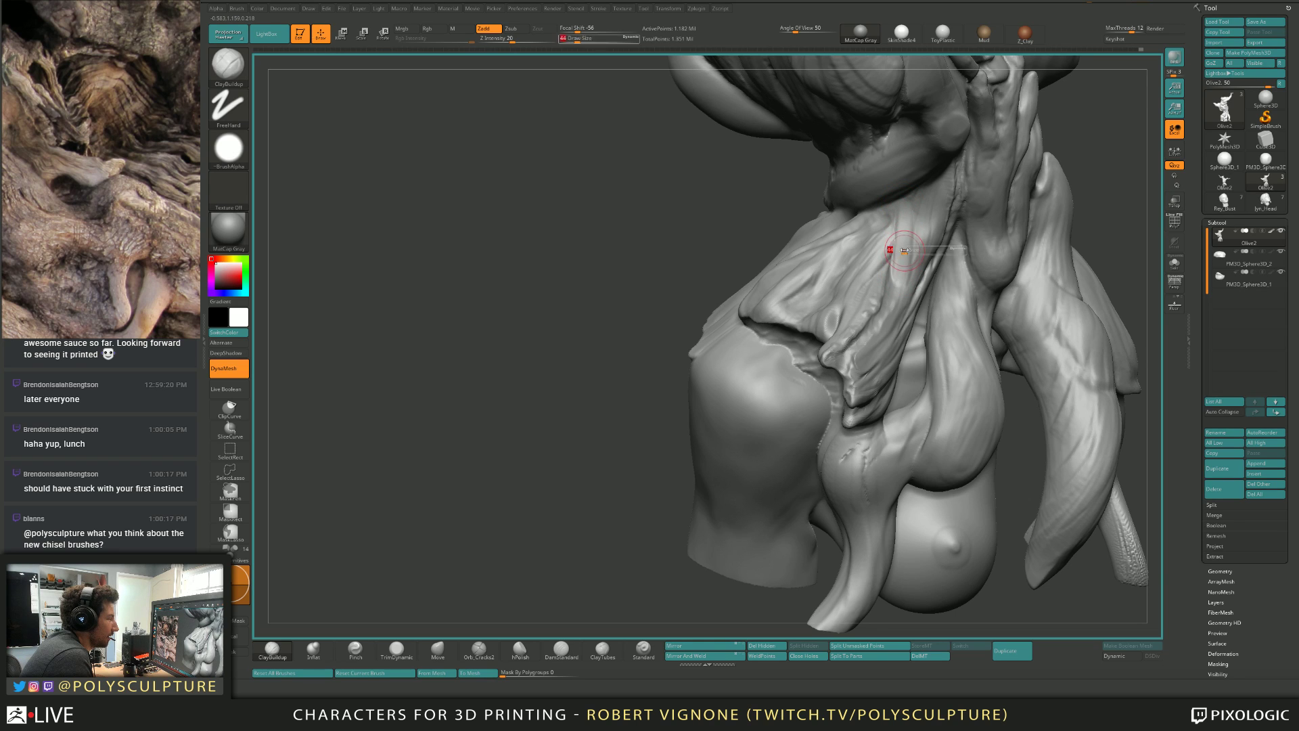
left_click_drag(903, 256, 889, 247)
mouse_move(895, 274)
right_mouse_down()
mouse_move(910, 237)
mouse_move(907, 255)
mouse_move(920, 248)
mouse_move(886, 262)
right_mouse_up()
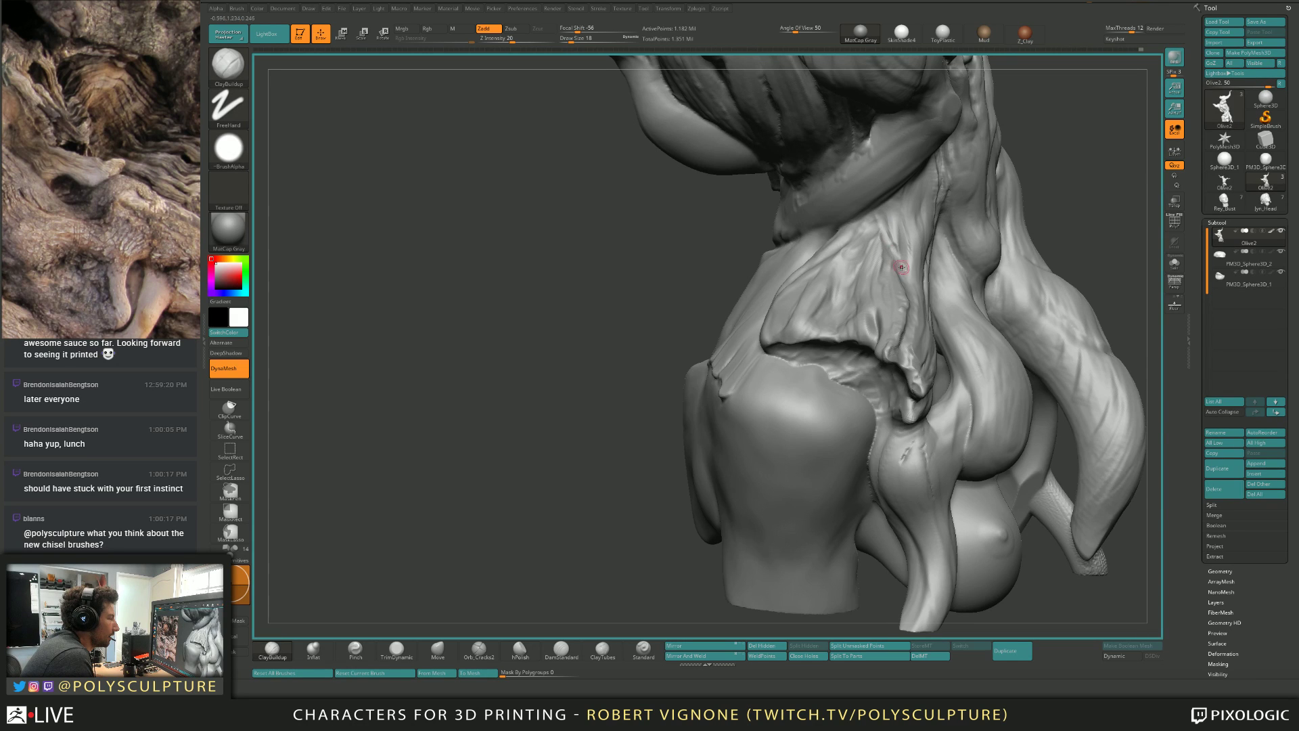
right_click_drag(901, 267, 888, 256)
key("bracketright")
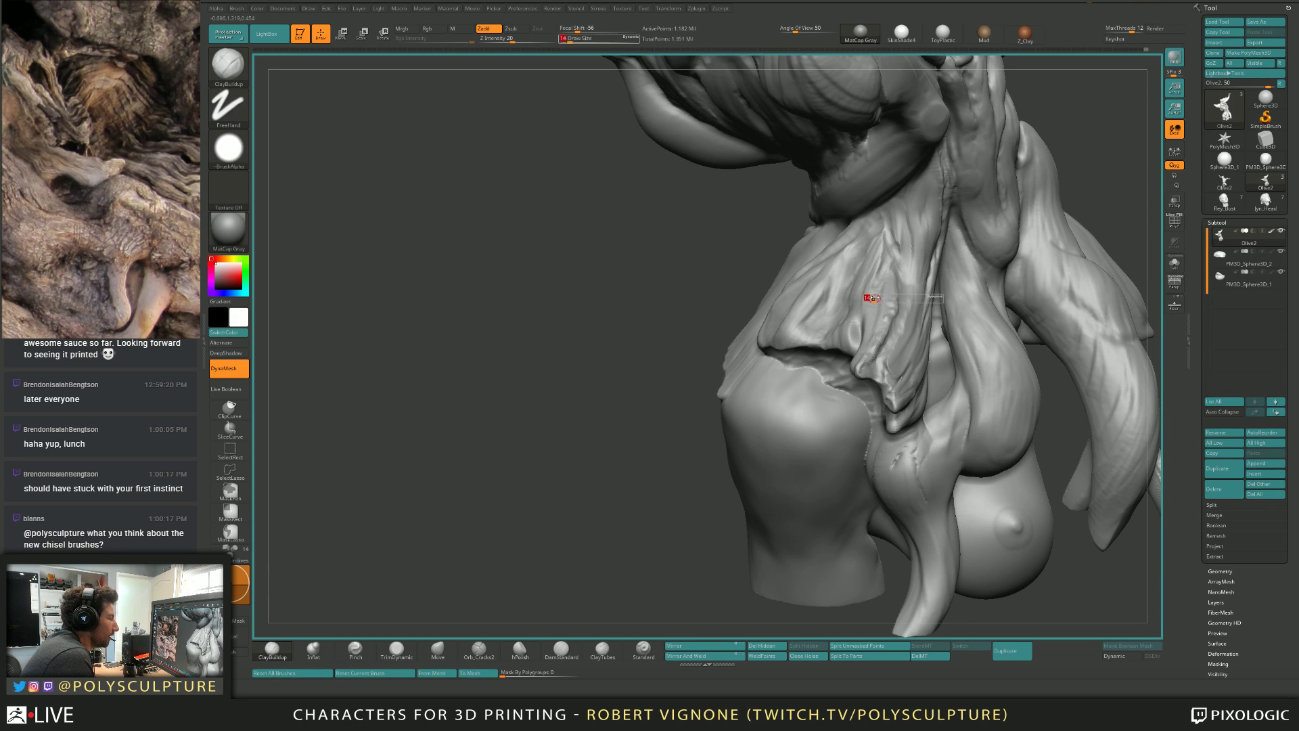
Refine the grooves and torn lower edge of the bark flap with more ClayBuildup strokes from several angles.
right_click_drag(869, 324, 879, 301)
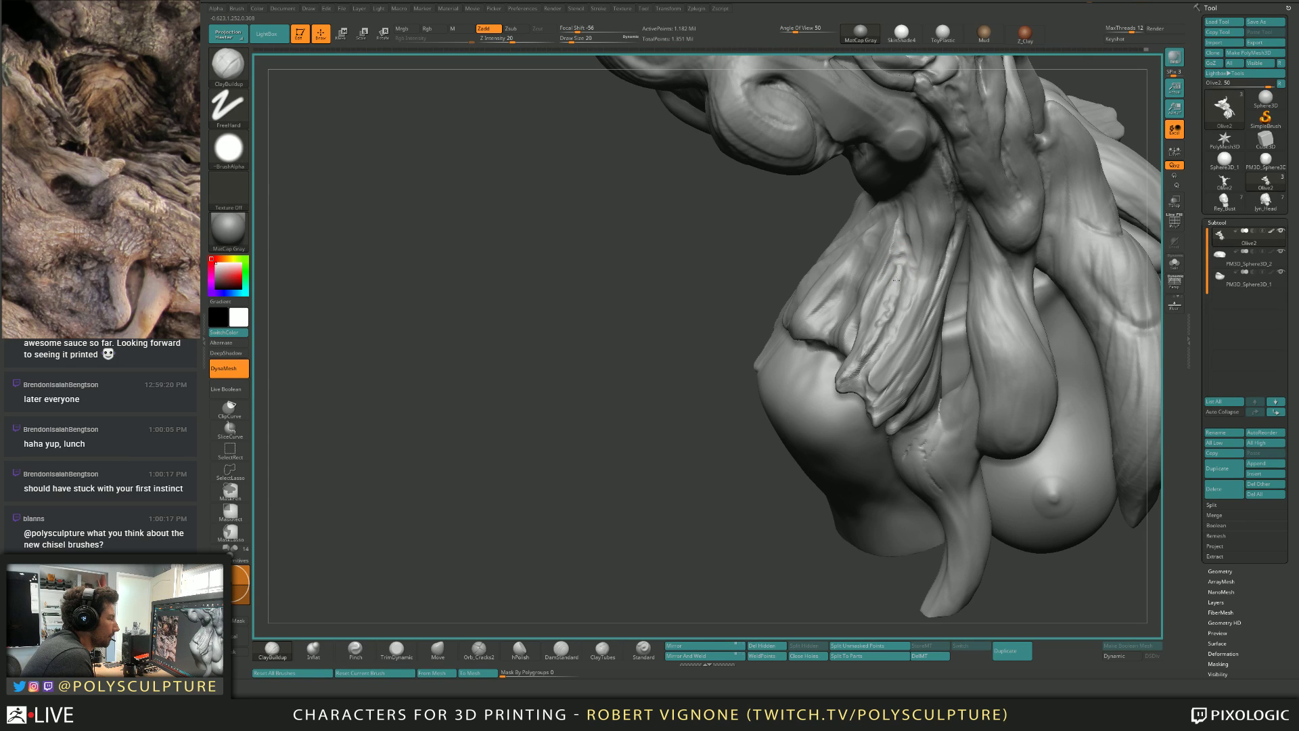
mouse_move(876, 320)
right_mouse_down()
mouse_move(859, 356)
mouse_move(853, 317)
mouse_move(831, 306)
right_mouse_up()
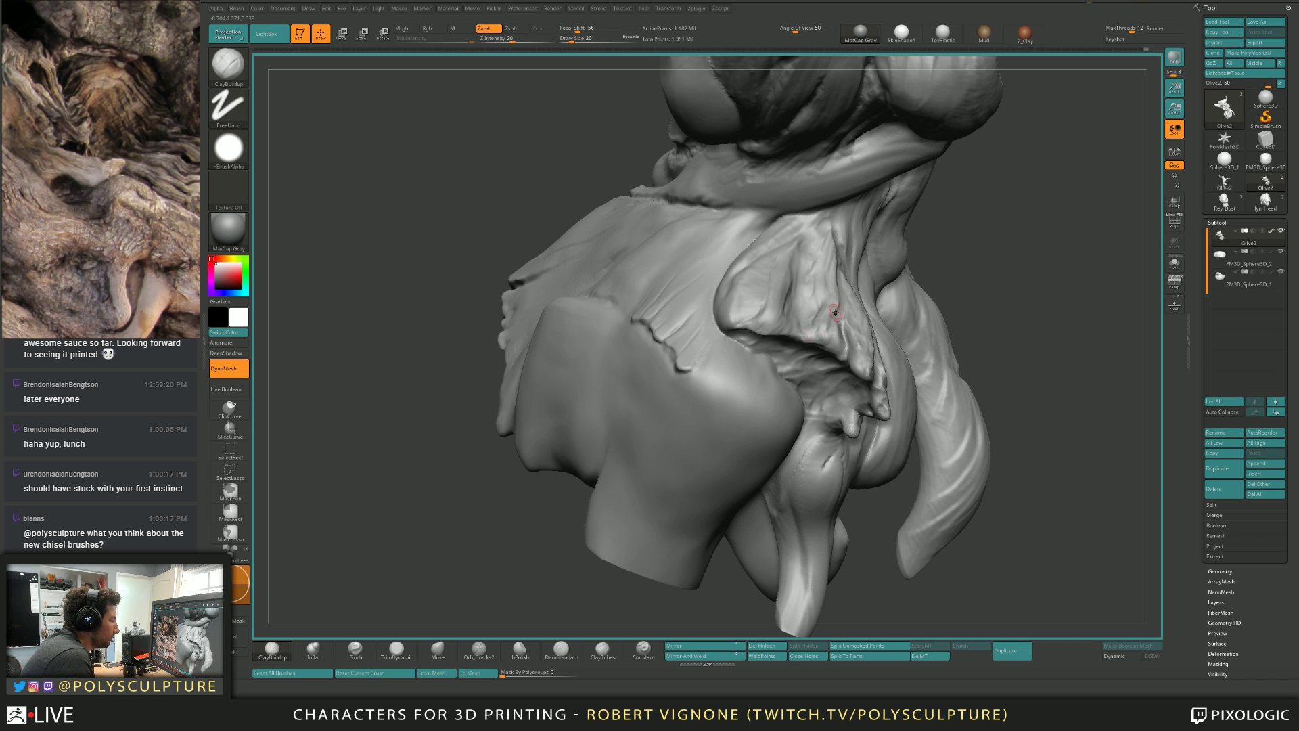
right_click_drag(836, 311, 827, 328)
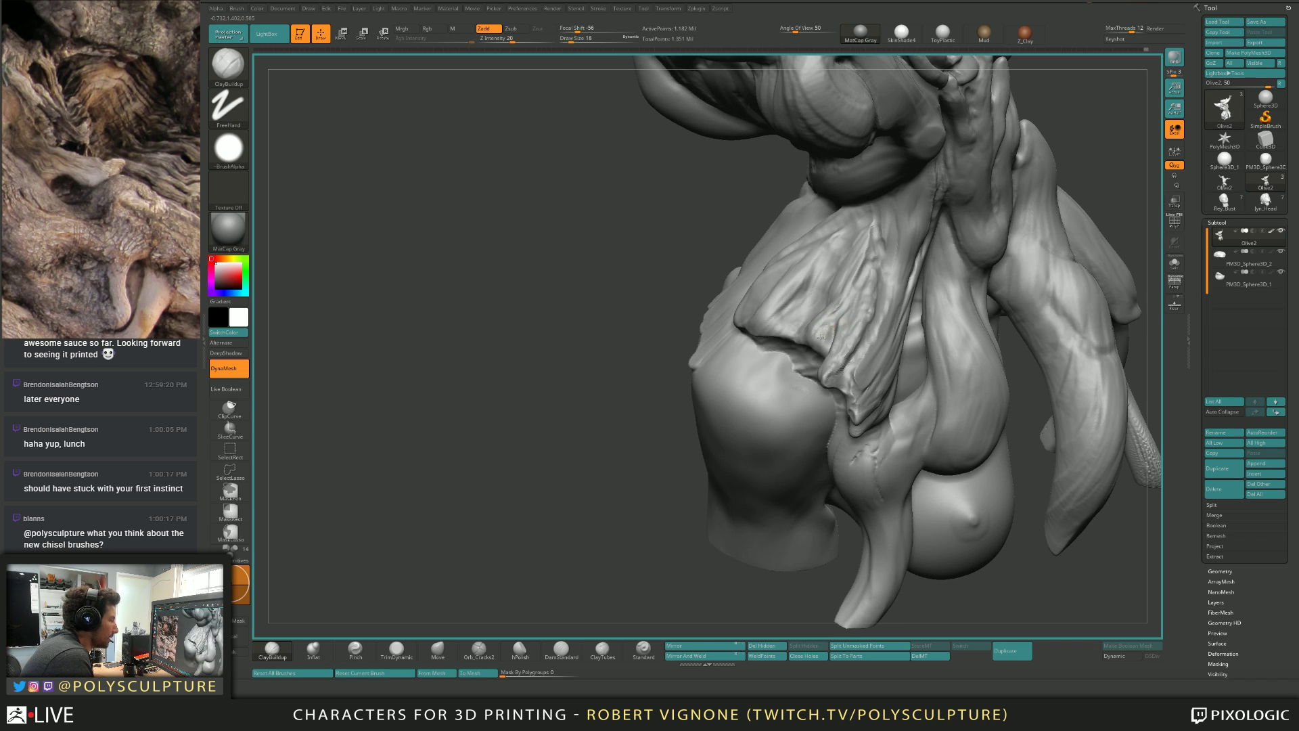
left_click_drag(821, 336, 826, 329)
mouse_move(848, 299)
right_mouse_down()
mouse_move(842, 311)
mouse_move(875, 246)
right_mouse_up()
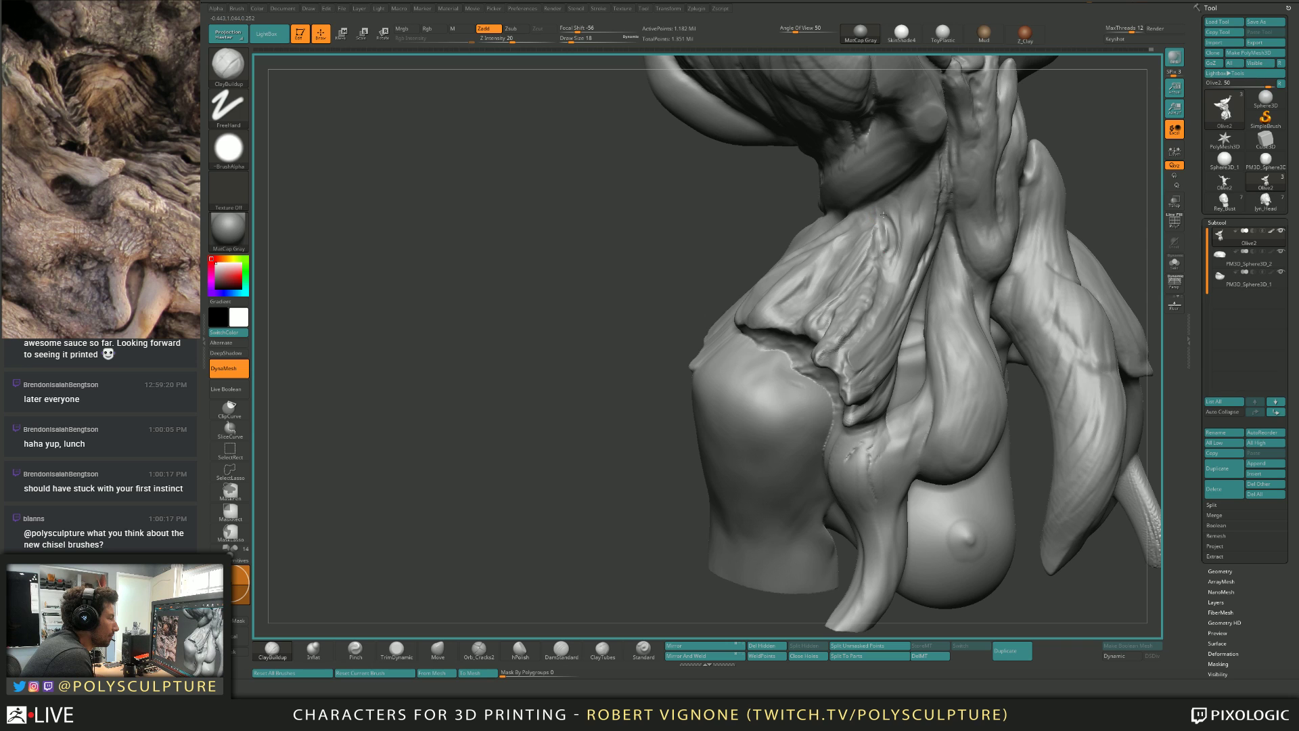
right_click_drag(885, 250, 828, 305)
right_click(817, 334)
left_click(819, 293)
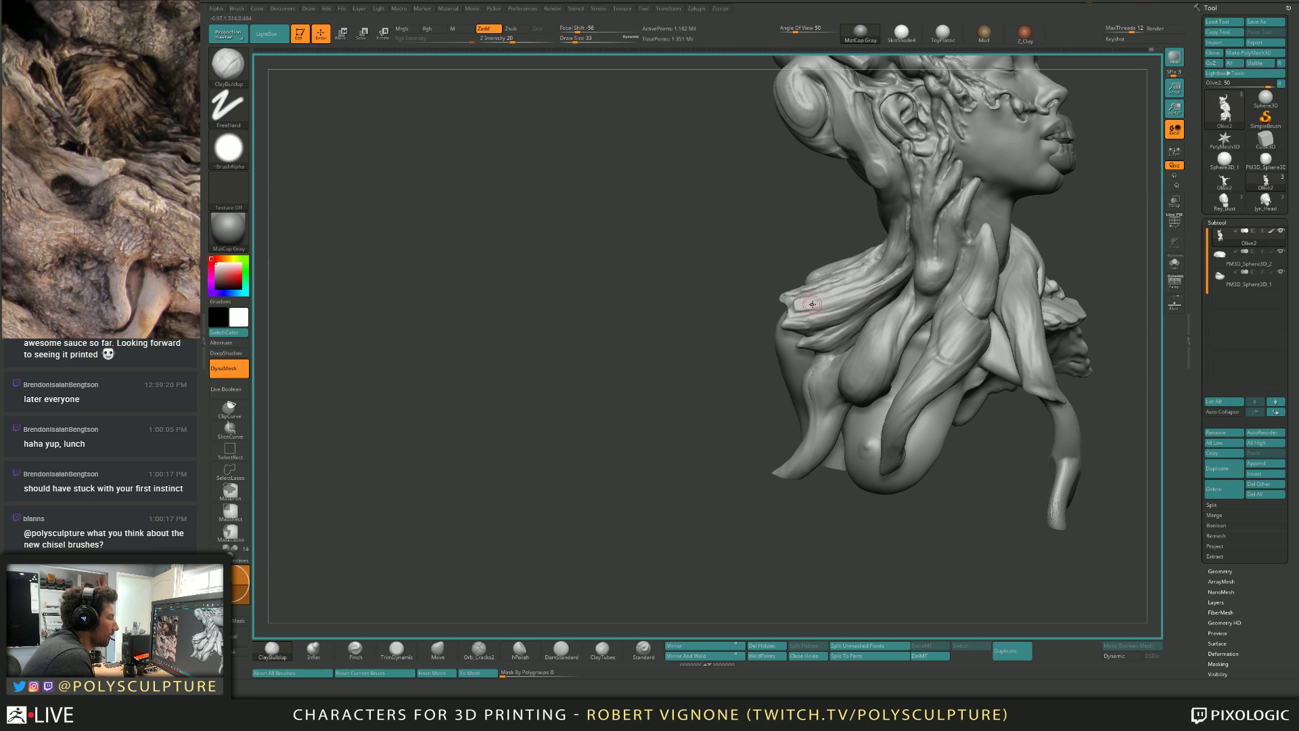
Switch to TrimDynamic and flatten the outer end of the bark flap above the shoulder.
right_click_drag(867, 287, 848, 314)
key("bracketright")
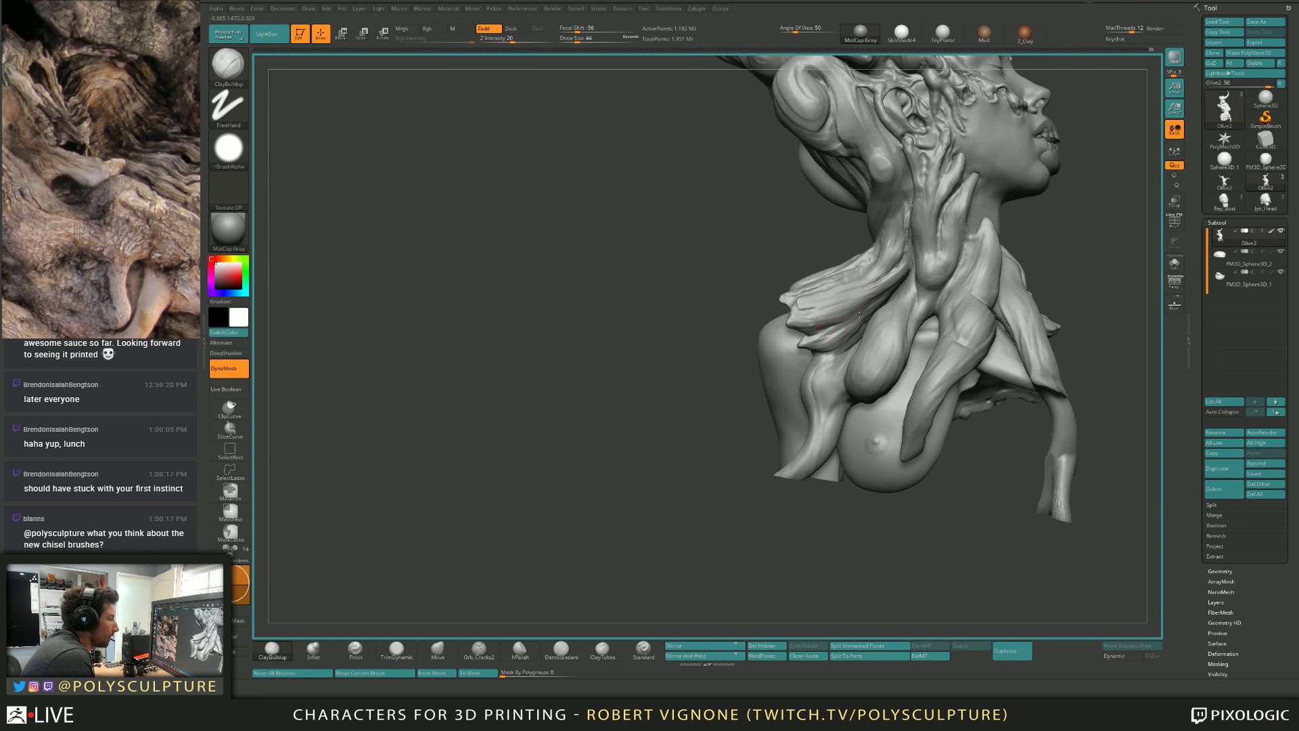
key("b")
key("t")
key("d")
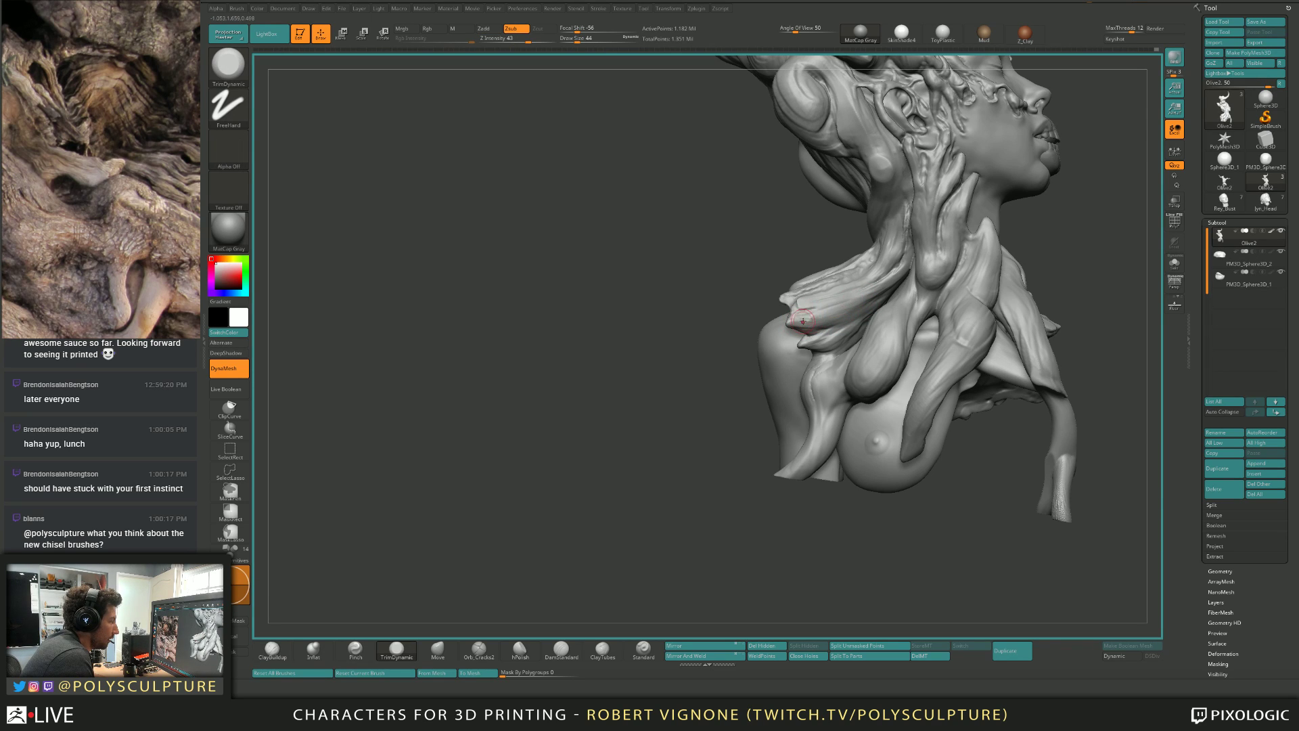
mouse_move(792, 249)
right_mouse_down()
mouse_move(778, 265)
mouse_move(816, 320)
right_mouse_up()
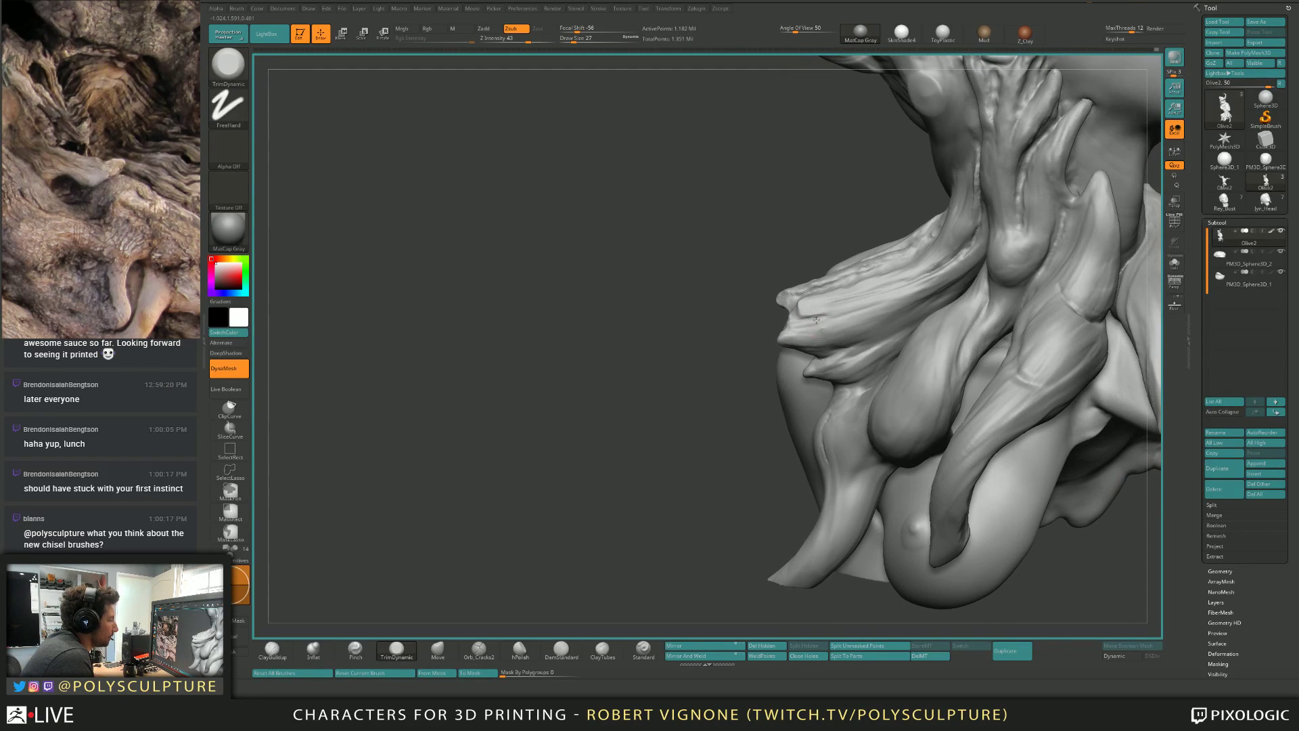
Choose the Move brush and MaskLasso, and lasso-mask the ragged tip of the bark flap.
key("ctrl")
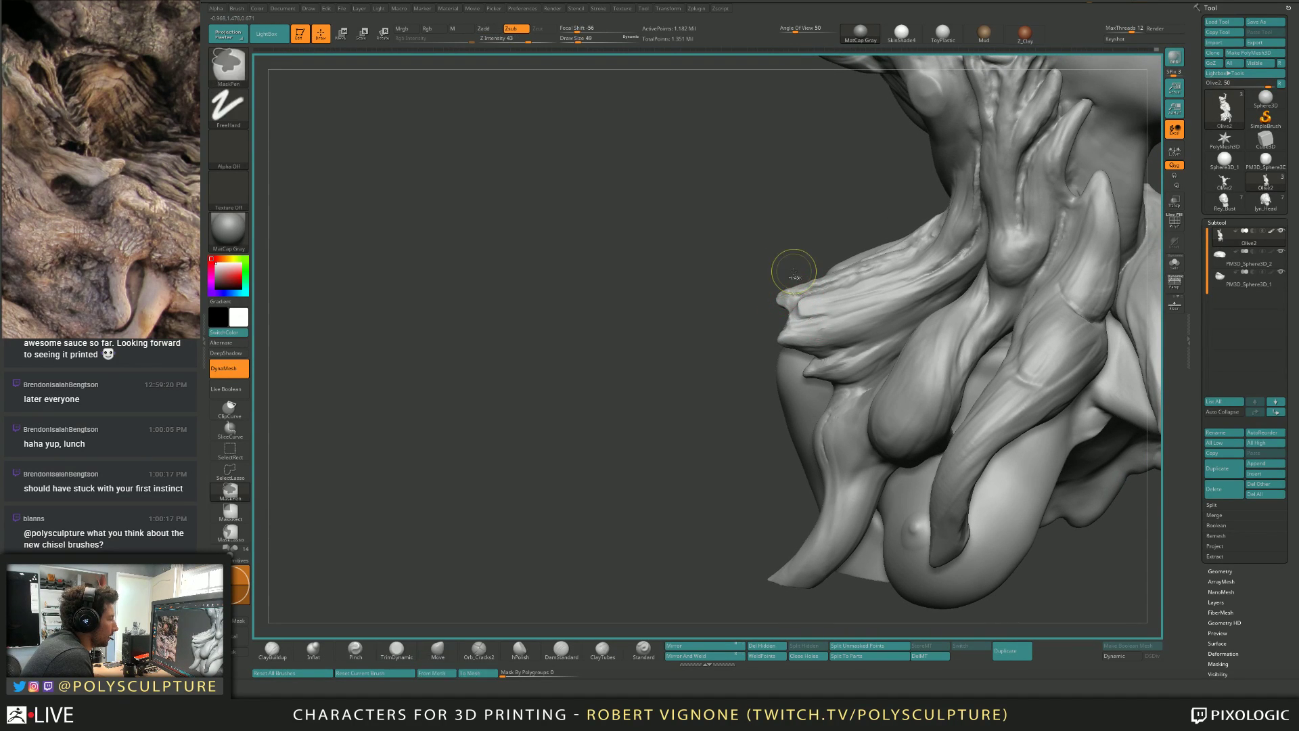
key("b")
key("m")
key("v")
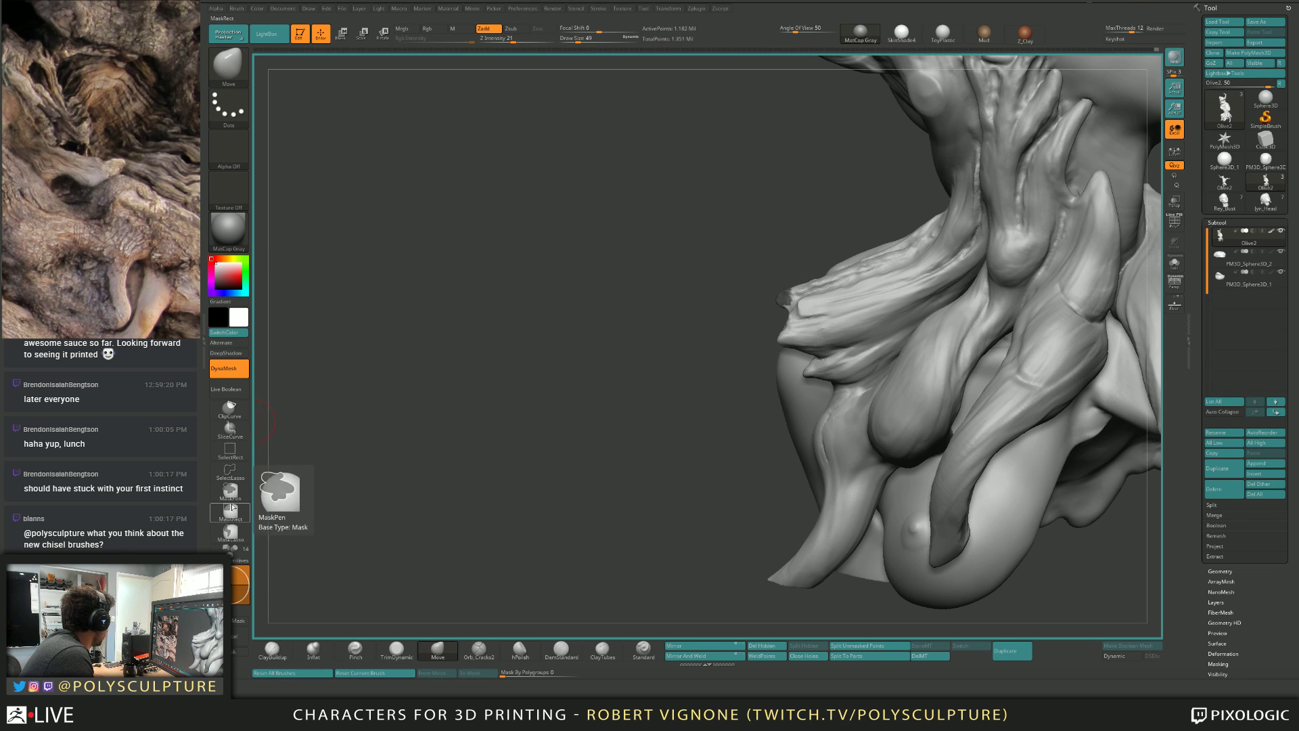
left_click(230, 531)
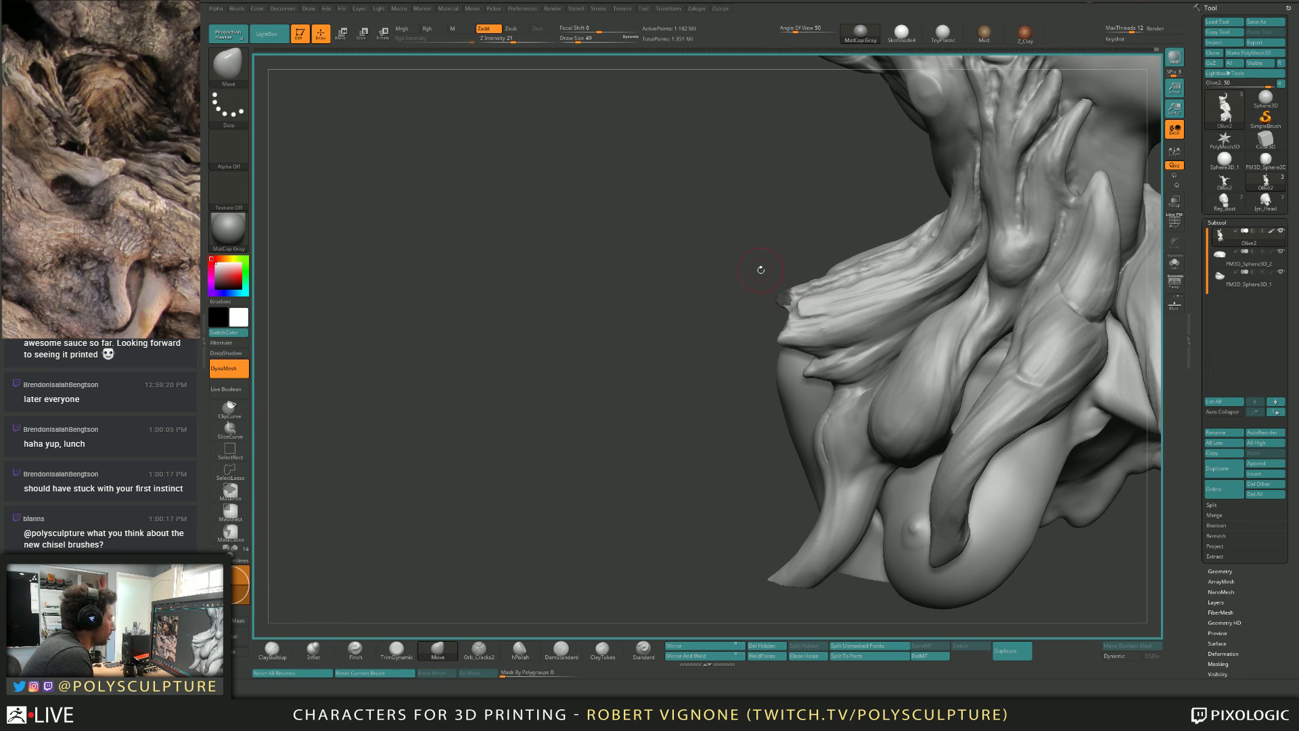
mouse_move(761, 260)
left_mouse_down("ctrl")
mouse_move(729, 287)
mouse_move(762, 327)
mouse_move(785, 313)
left_mouse_up("ctrl")
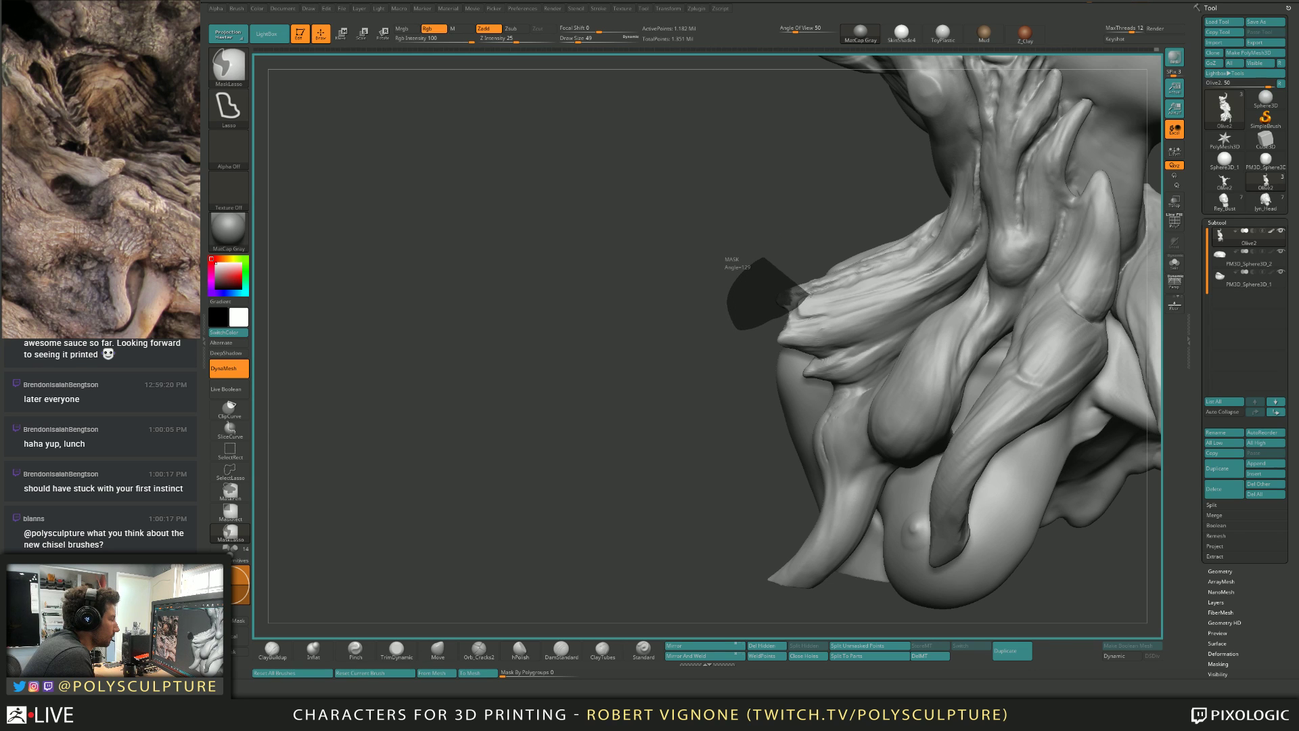
mouse_move(814, 264)
left_mouse_down("ctrl")
mouse_move(746, 244)
mouse_move(738, 274)
mouse_move(759, 261)
mouse_move(793, 295)
mouse_move(753, 214)
left_mouse_up("ctrl")
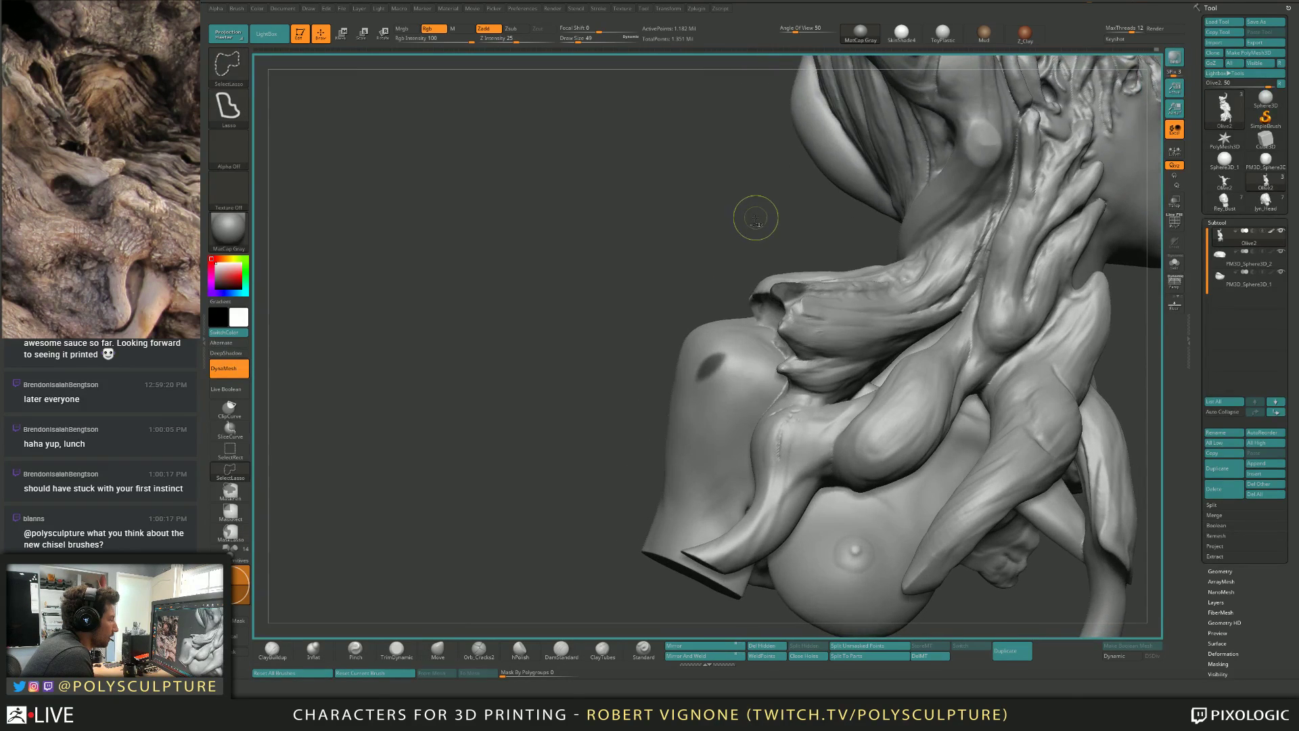
left_click(754, 216, "ctrl")
Reshape the bark flap's tip and flatten its broken rim with a large TrimDynamic brush.
left_click_drag(745, 296, 805, 291)
key("s")
key("4")
mouse_move(800, 217)
left_mouse_down()
mouse_move(758, 257)
mouse_move(789, 279)
left_mouse_up()
left_click_drag(899, 284, 812, 267)
left_click_drag(787, 272, 784, 271, "shift")
left_click_drag(737, 163, 797, 277)
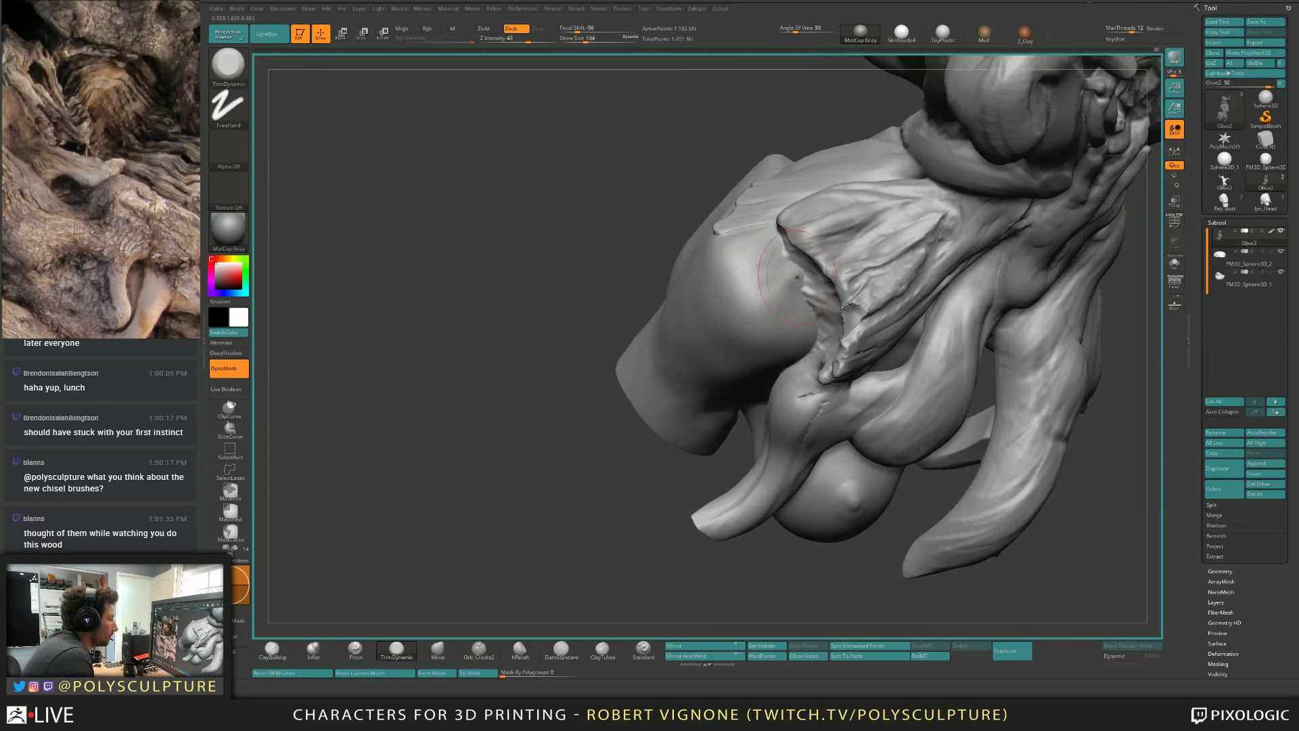
Build up splintered wood detail along the flap's torn edge with ClayBuildup at draw size 27.
key("1")
left_click_drag(863, 318, 886, 309)
left_click_drag(751, 135, 842, 251)
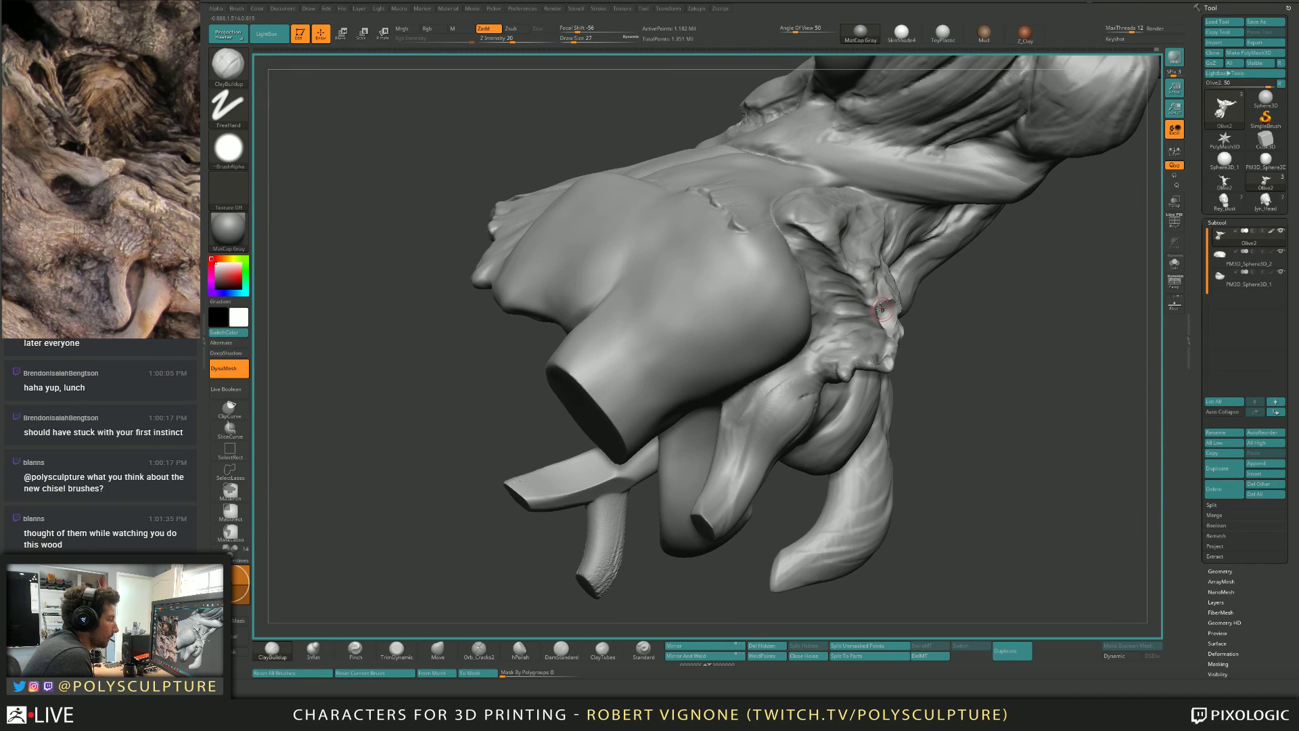
left_click_drag(974, 294, 893, 315)
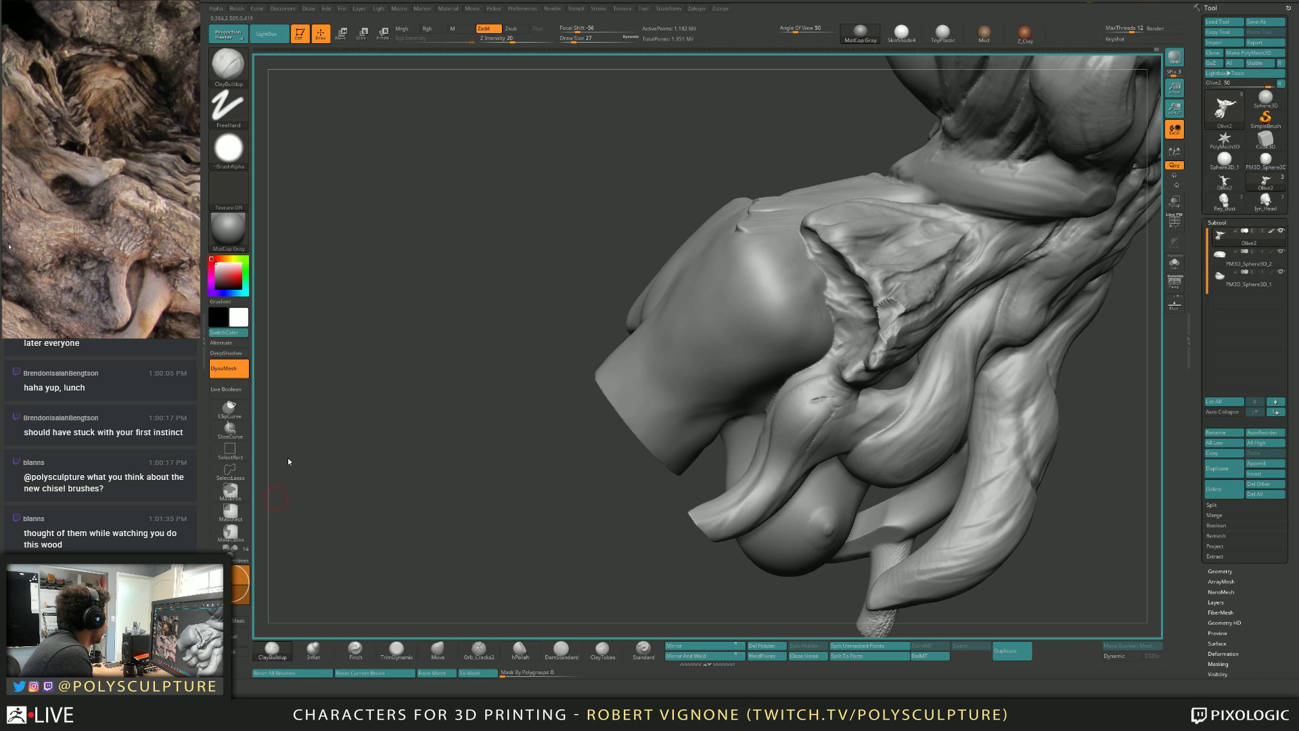
Browse the brush folders in LightBox for the new chisel brushes and close LightBox.
left_click(266, 34)
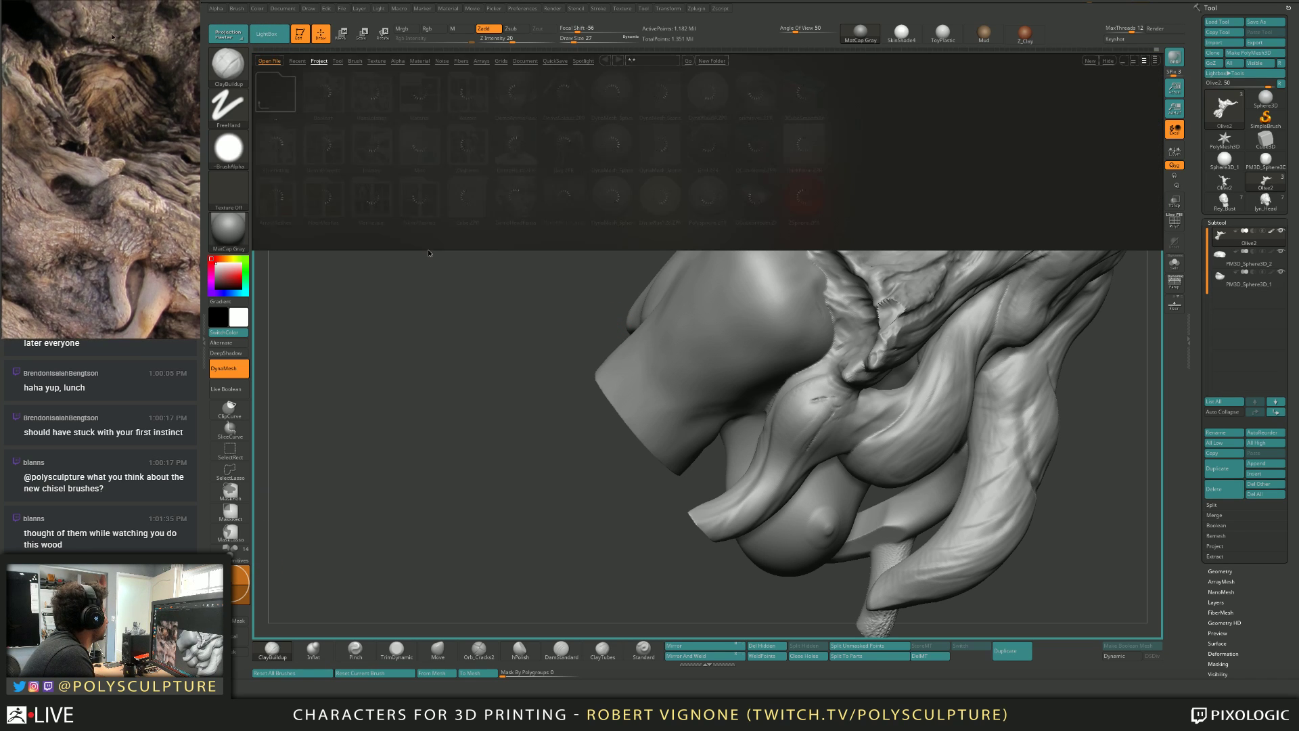
left_click(355, 61)
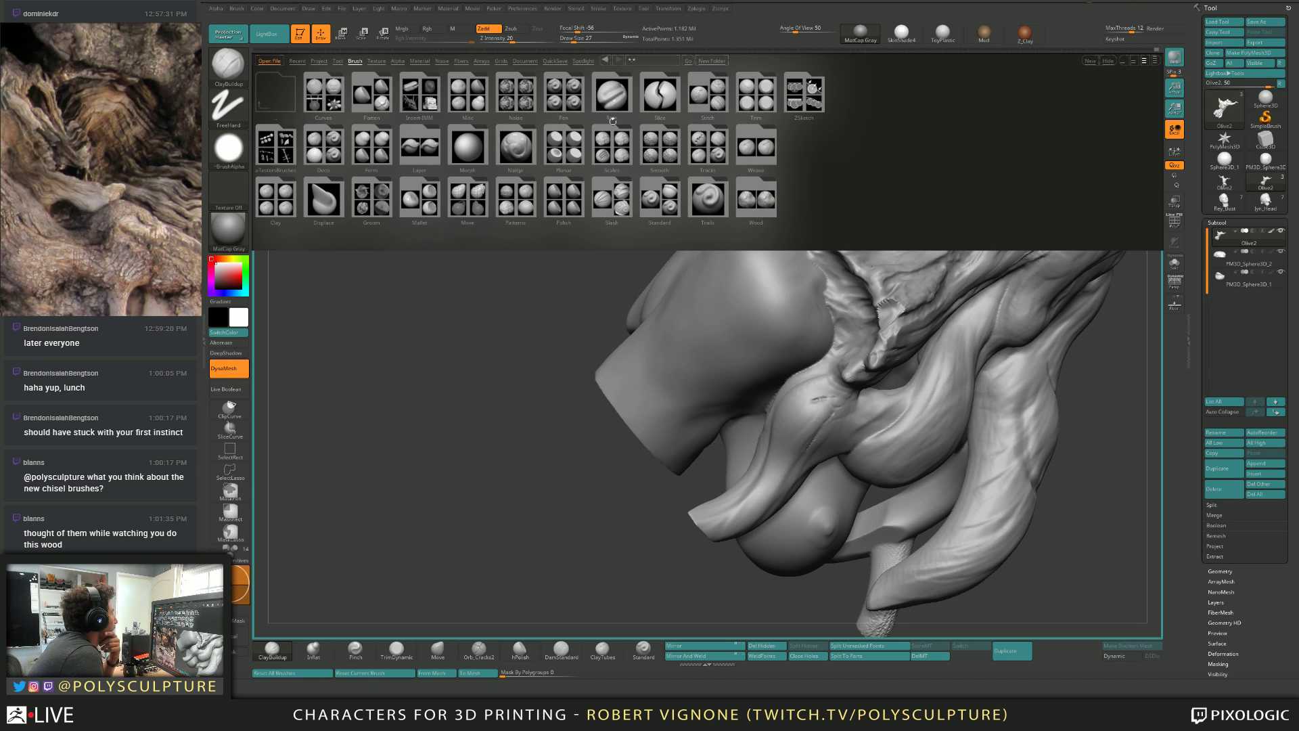
left_click(475, 95)
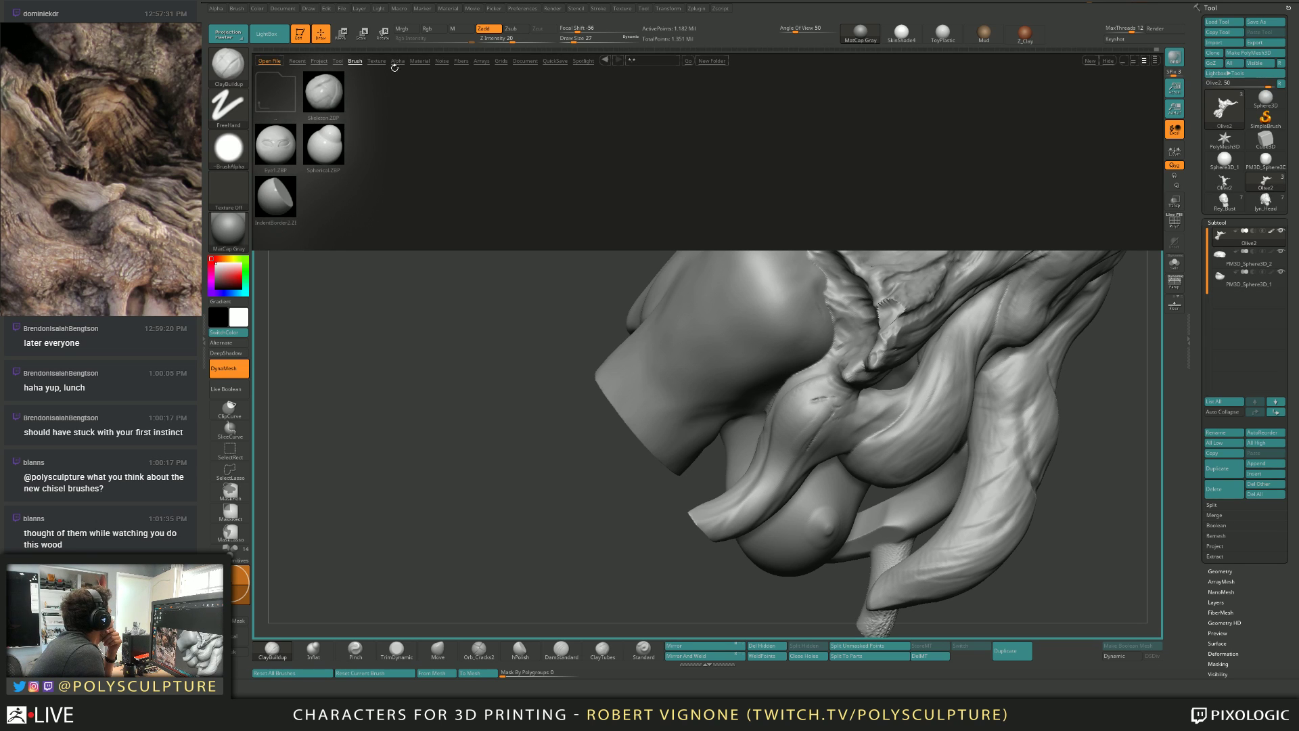
left_click(354, 61)
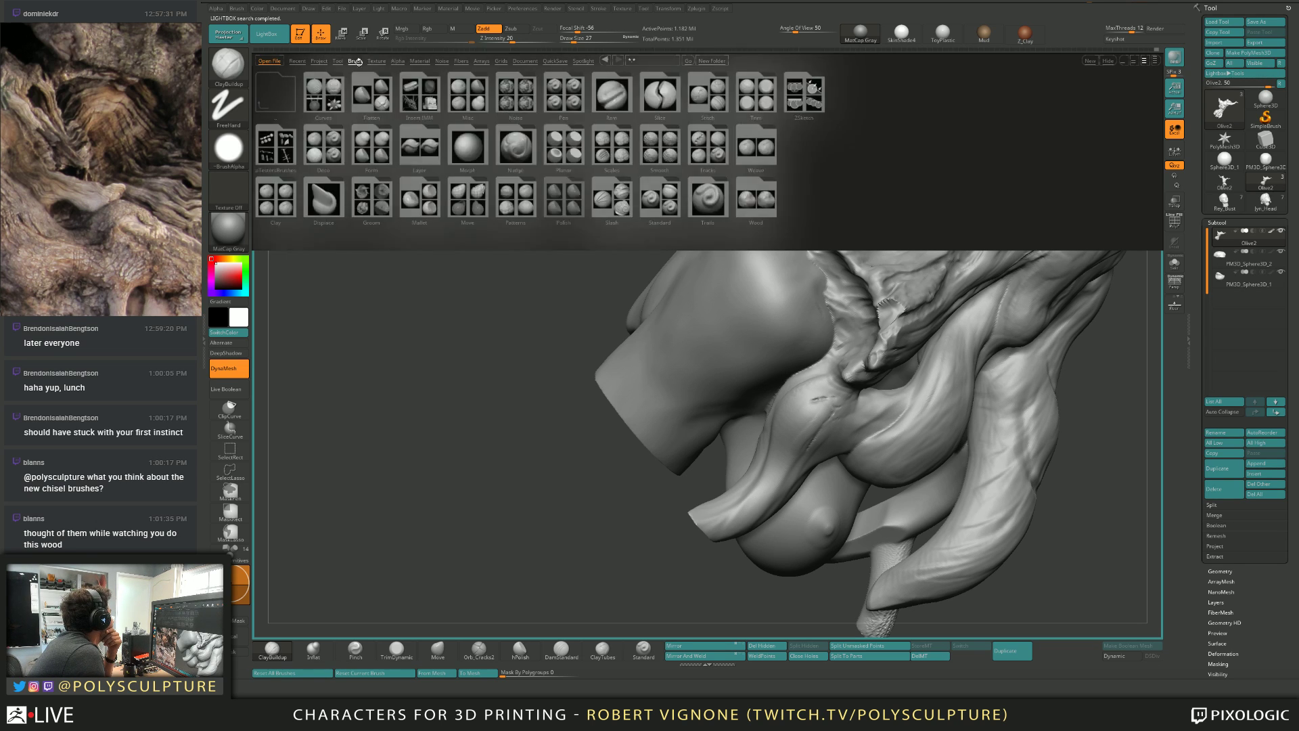
left_click(337, 61)
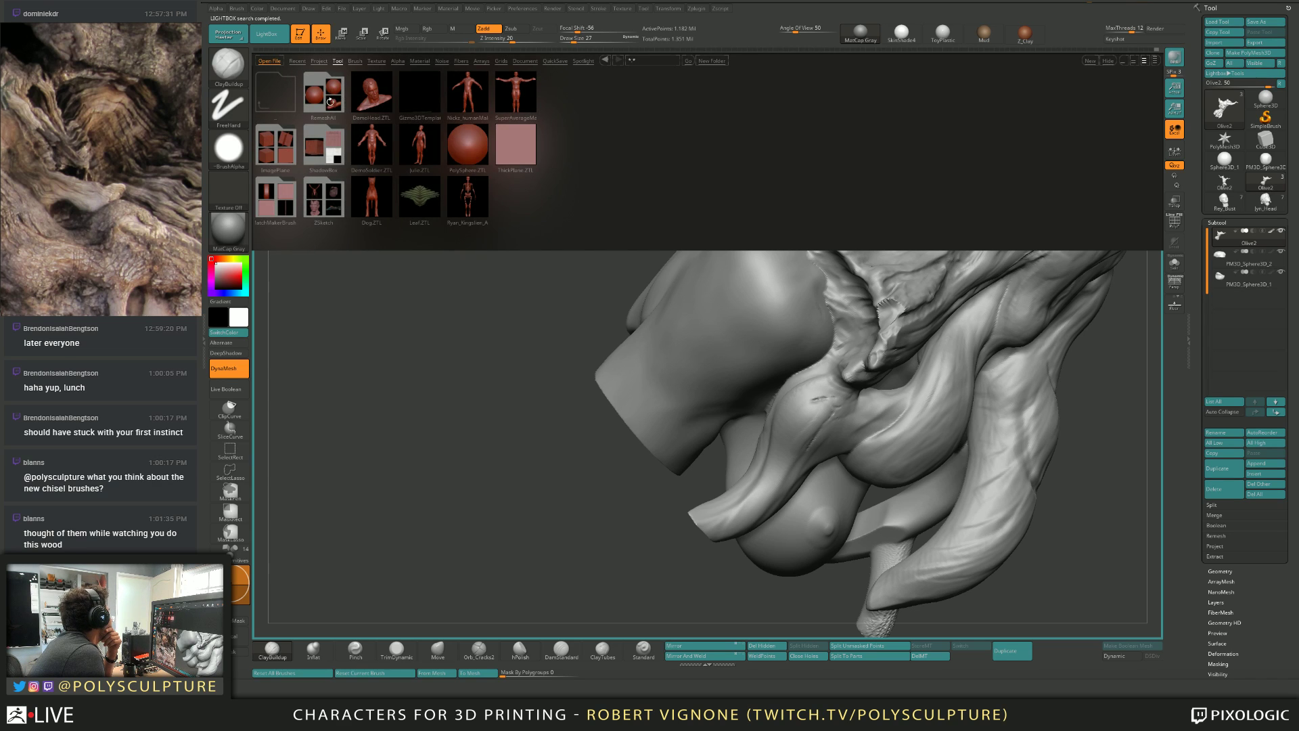
left_click(356, 60)
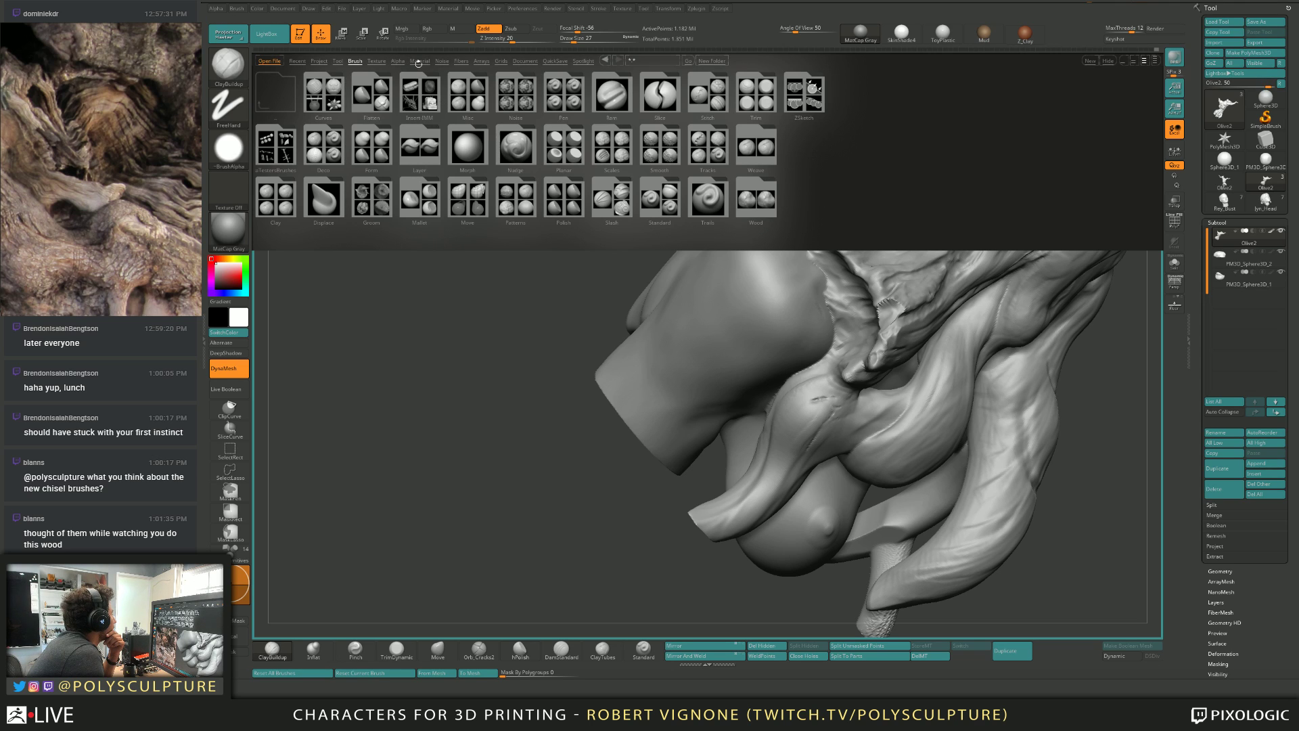
left_click(339, 61)
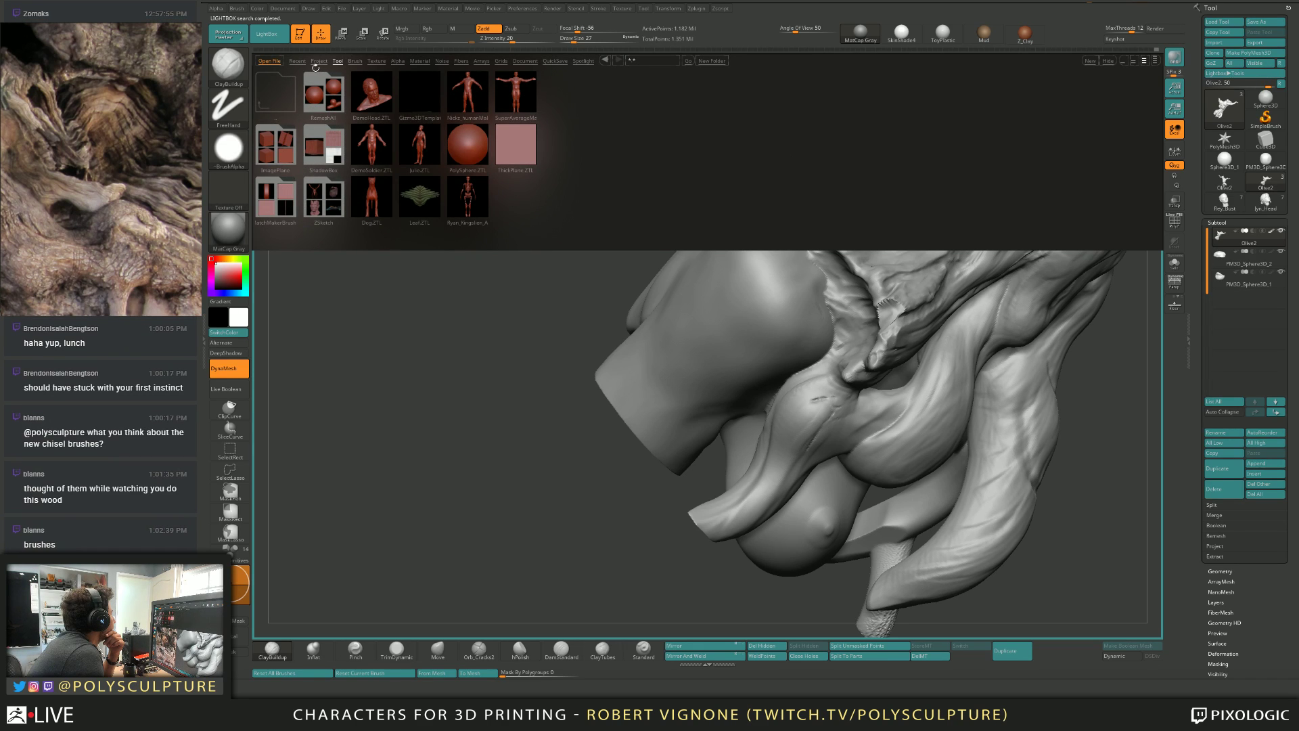
left_click(355, 62)
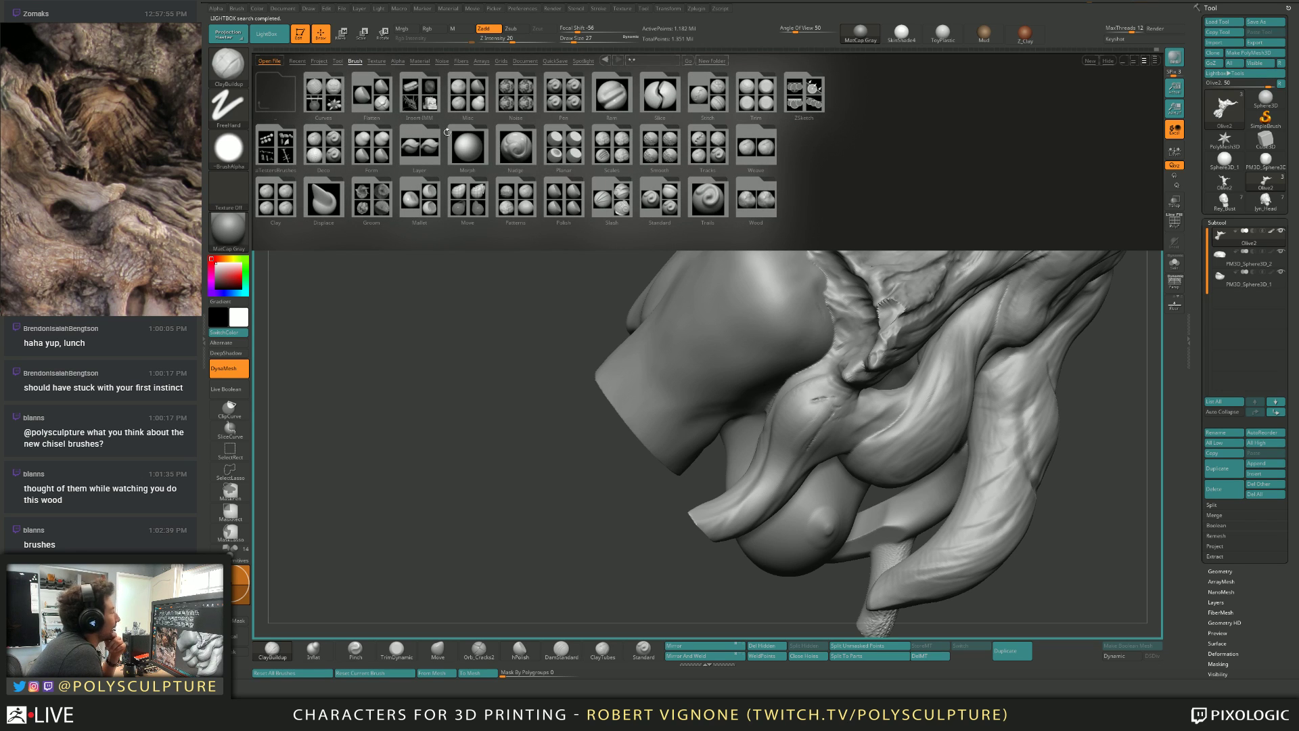
left_click(466, 98)
left_click(366, 97)
left_click(337, 97)
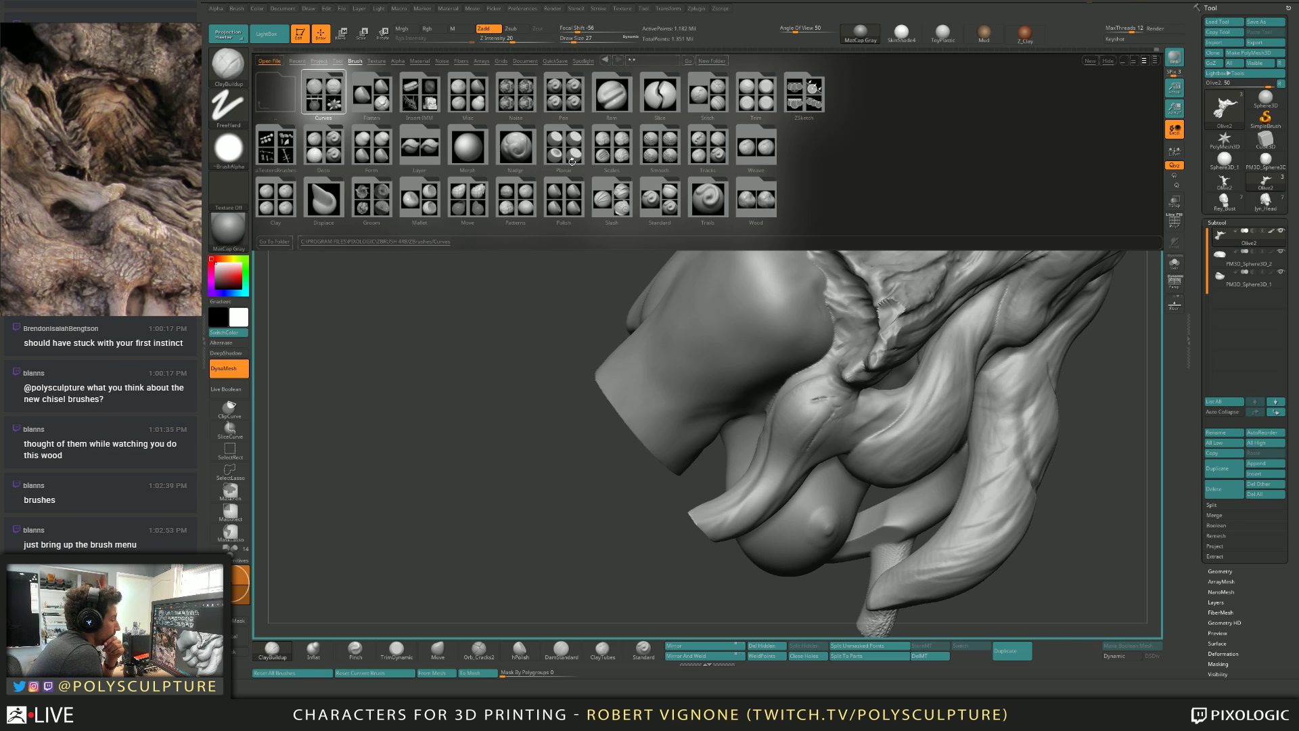
left_click_drag(617, 278, 617, 256)
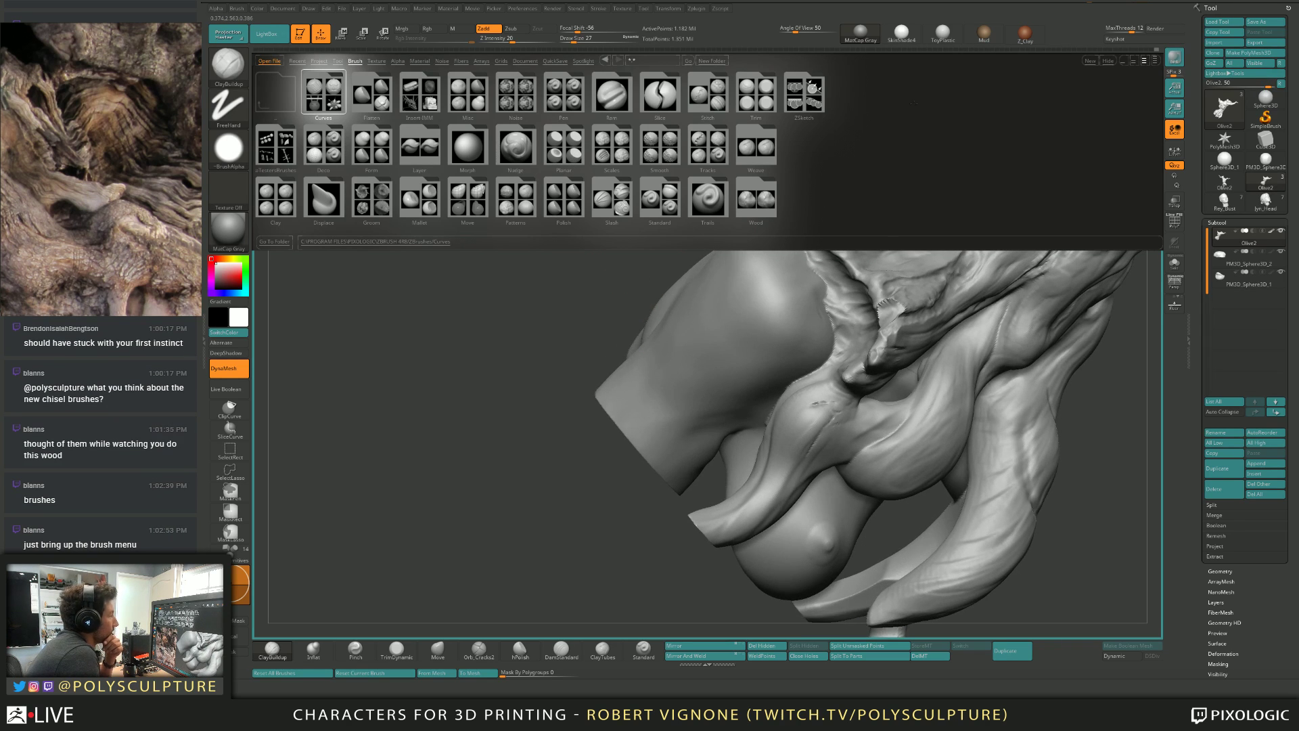
left_click(1107, 60)
Select the ChiselRect brush, try a test stamp on the smooth shoulder, and undo it.
key("b")
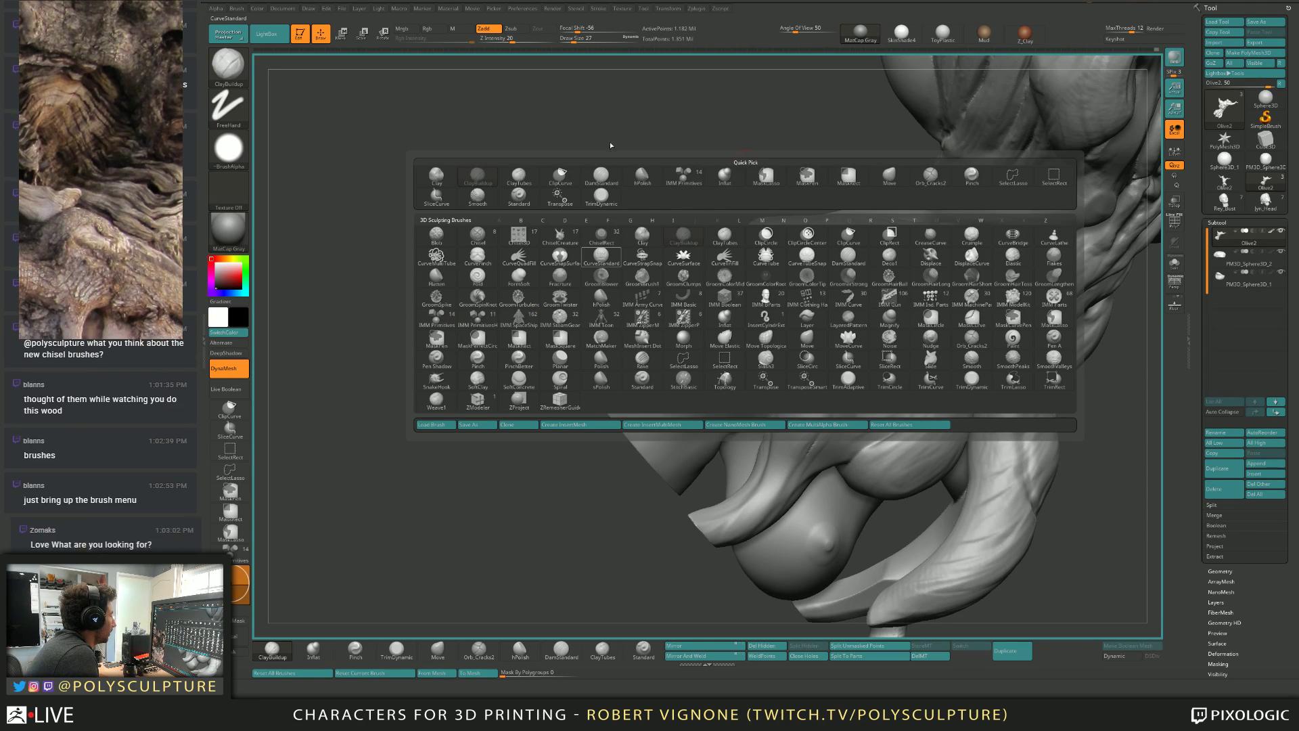
left_click_drag(610, 141, 609, 247)
key("b")
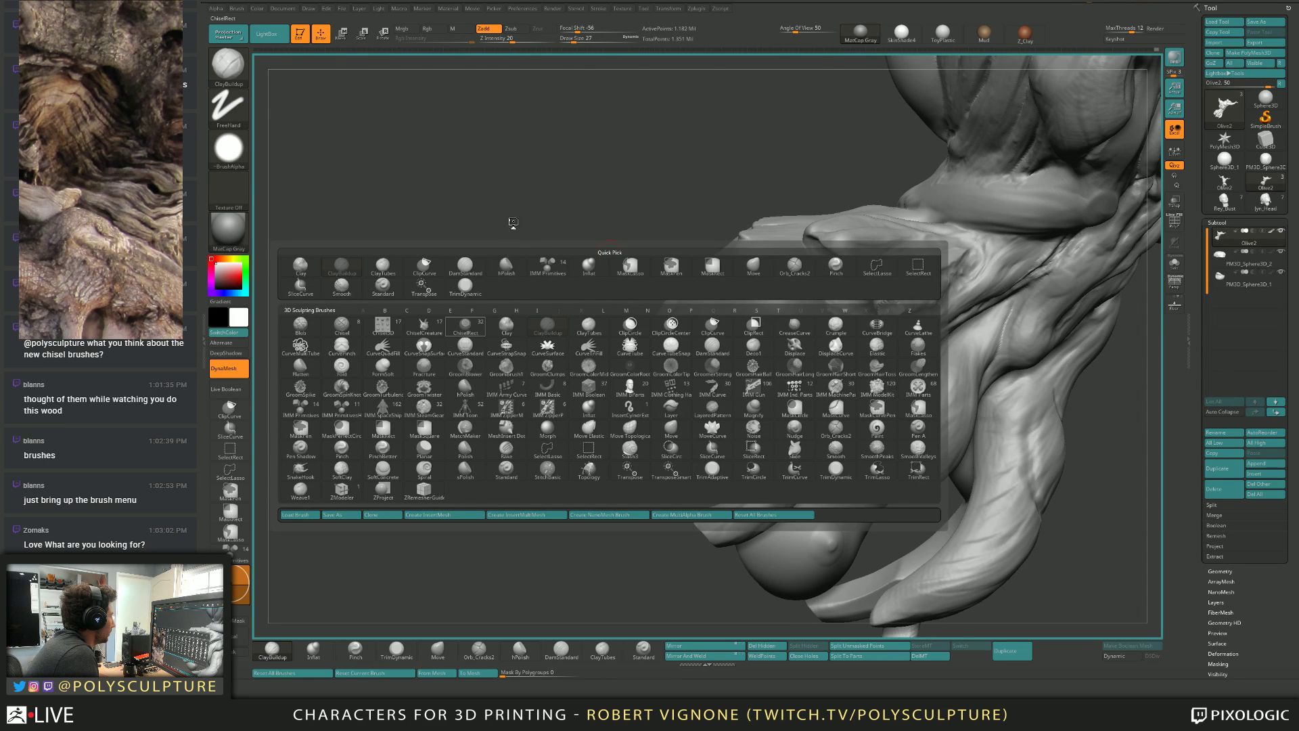
left_click(466, 326)
left_click_drag(525, 217, 591, 217)
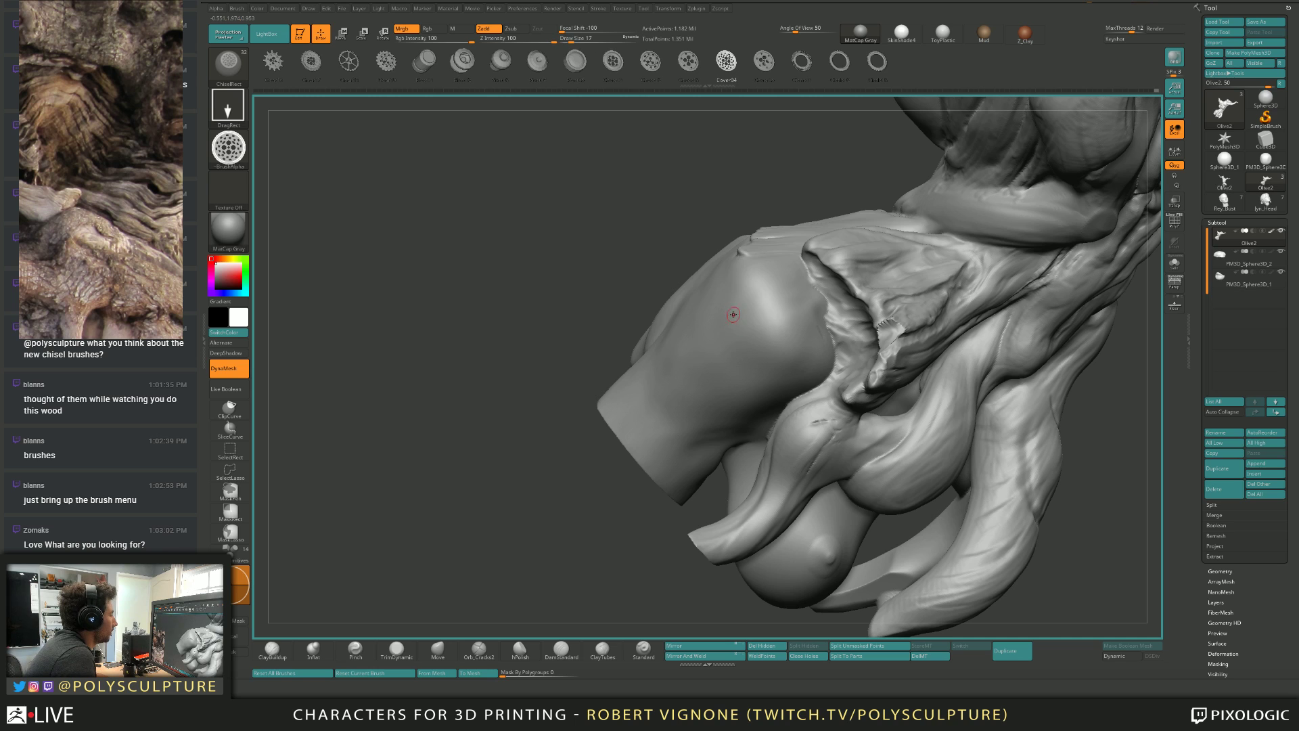
left_click_drag(759, 288, 761, 360)
key("ctrl+z")
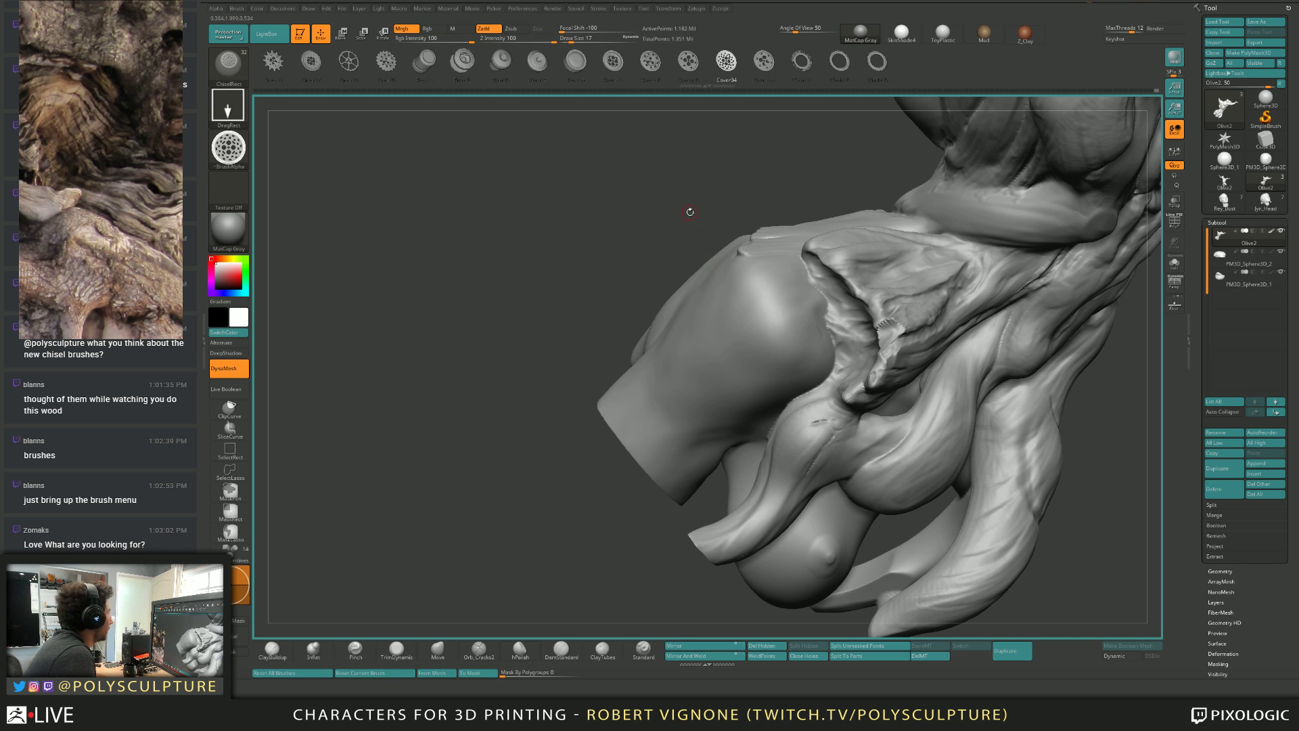
Select the Chisel3D brush, try test stamps on the smooth shoulder, and undo them.
key("b")
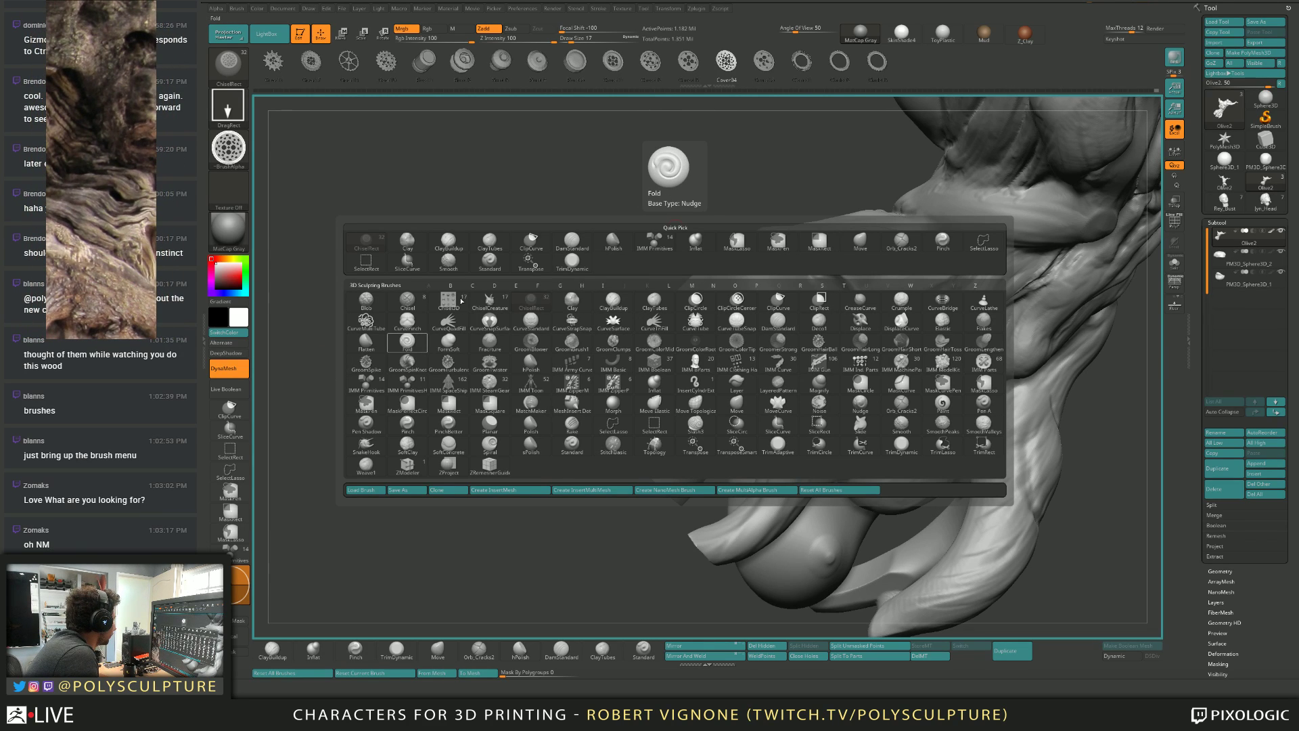
left_click(447, 301)
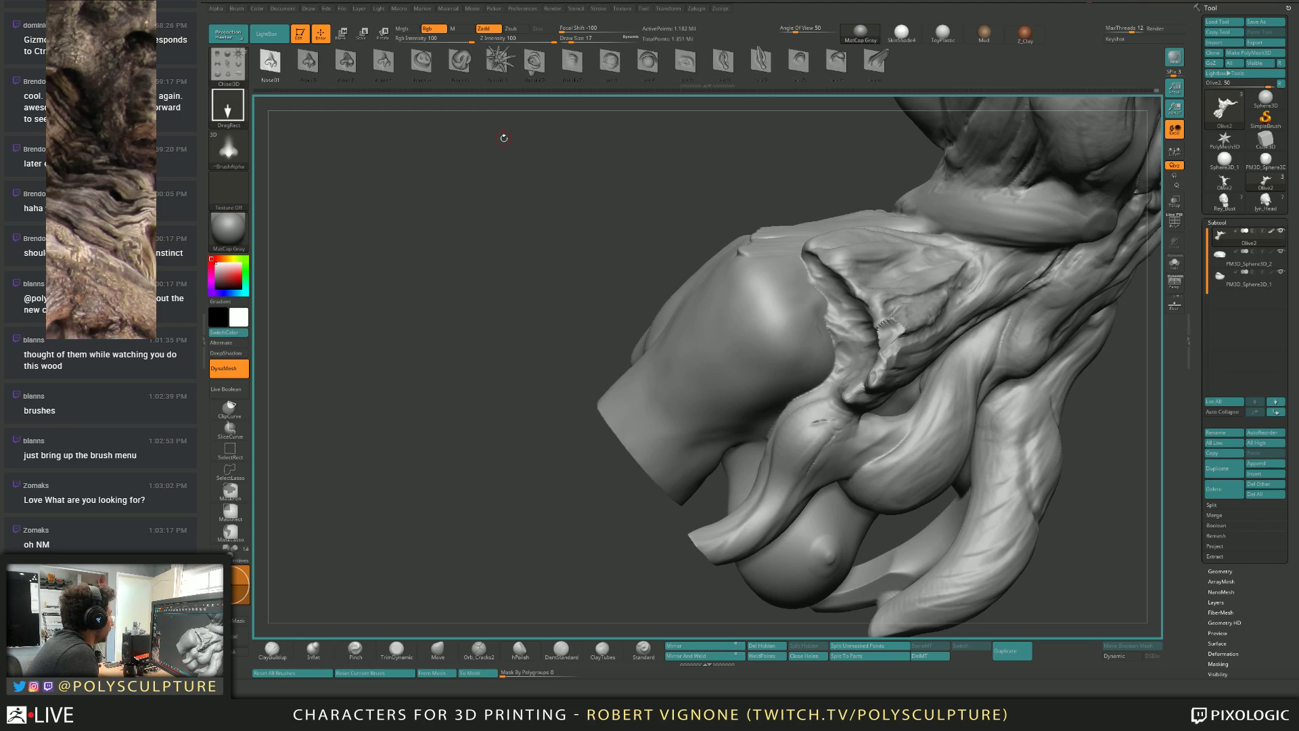
left_click_drag(520, 181, 557, 220)
left_click_drag(718, 303, 744, 380)
key("ctrl+z")
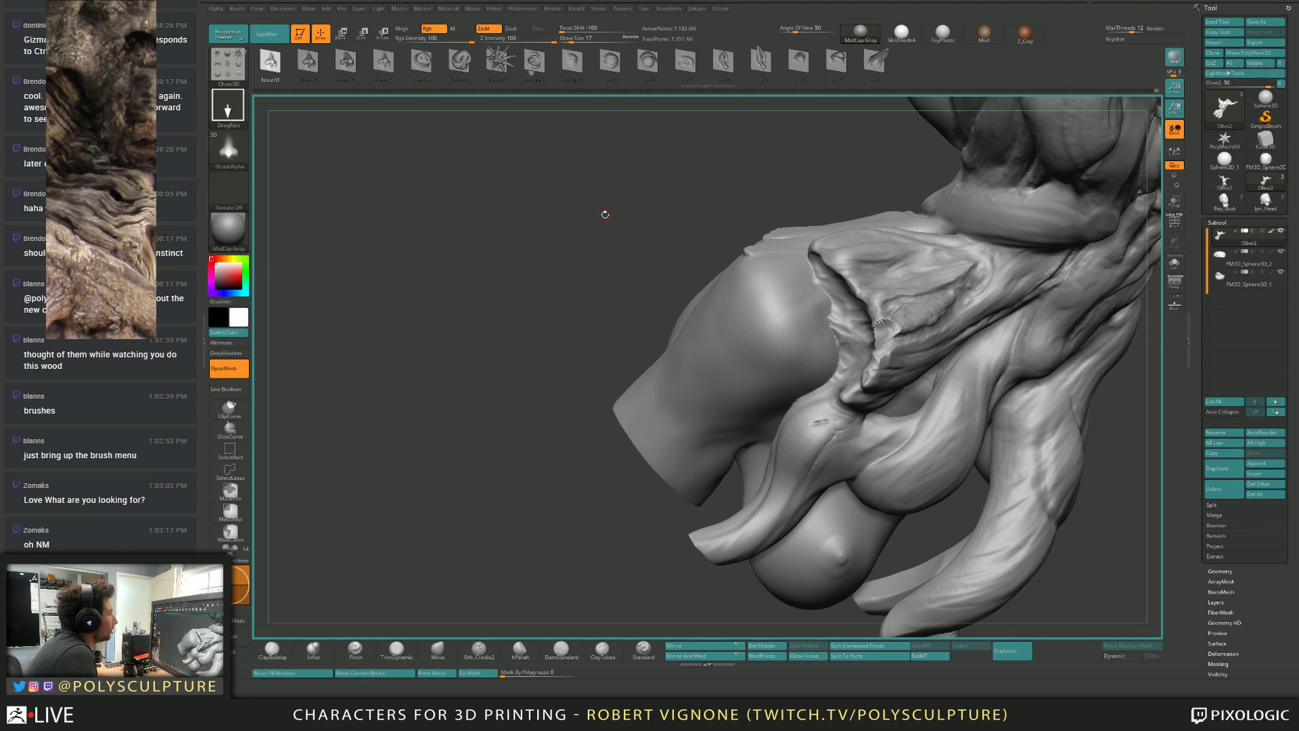
left_click_drag(605, 215, 720, 394)
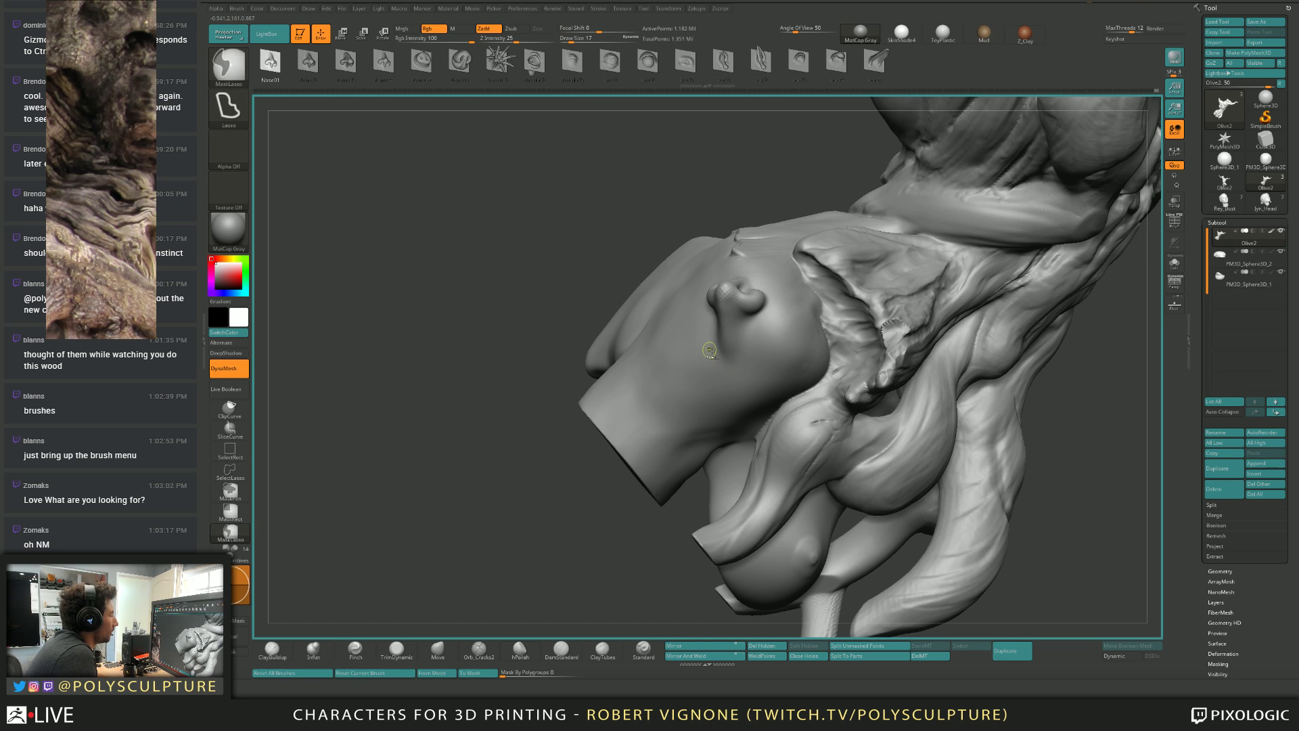
key("ctrl+z")
left_click_drag(683, 338, 713, 414)
mouse_move(722, 218)
left_mouse_down()
mouse_move(664, 213)
mouse_move(672, 235)
left_mouse_up()
key("b")
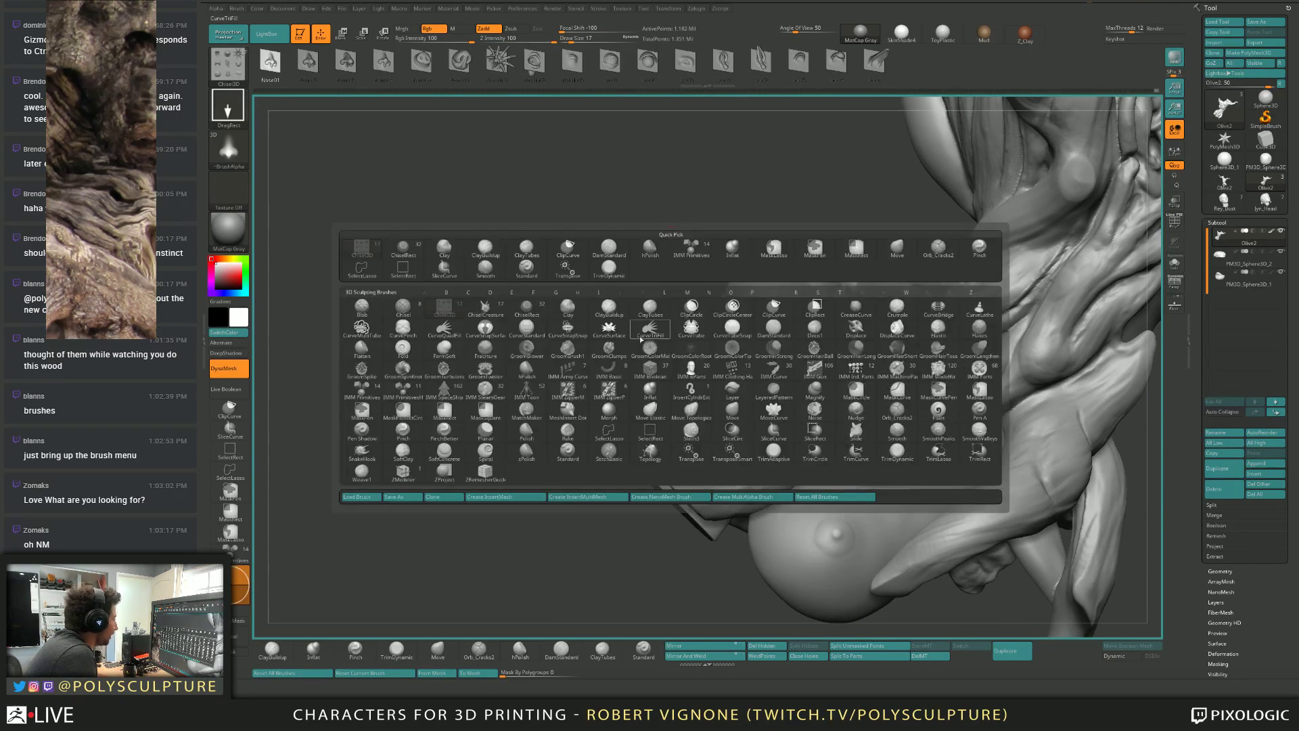
left_click(529, 306)
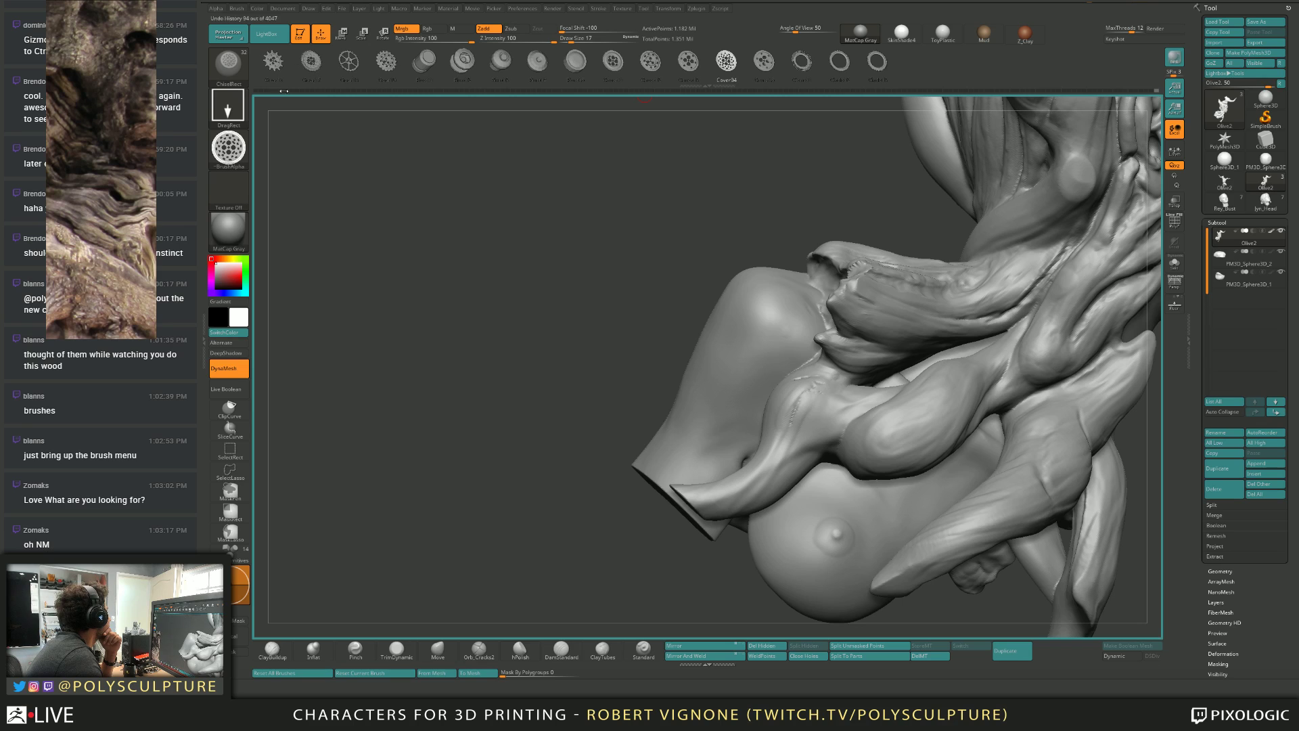
left_click_drag(488, 212, 500, 208)
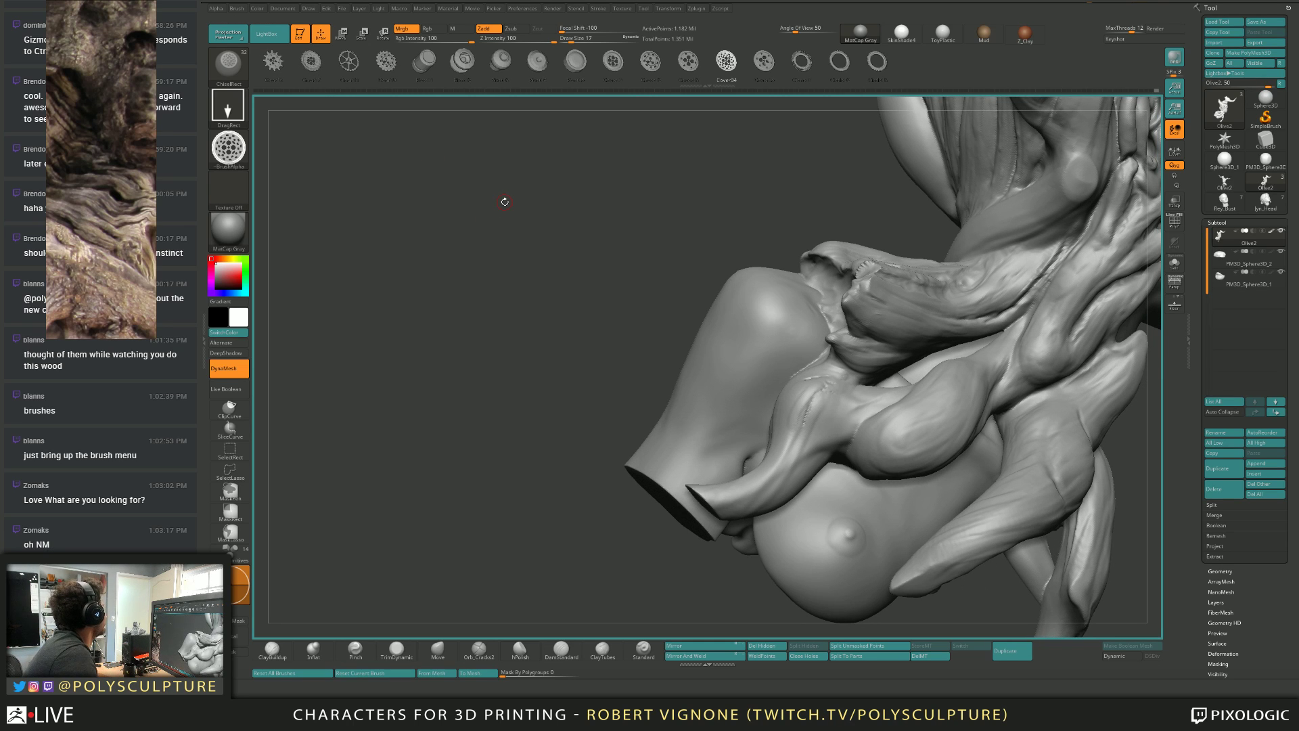
left_click_drag(613, 226, 629, 243)
Select the Chisel brush, try a stroke on the bark flap near its torn edge, and undo it.
key("b")
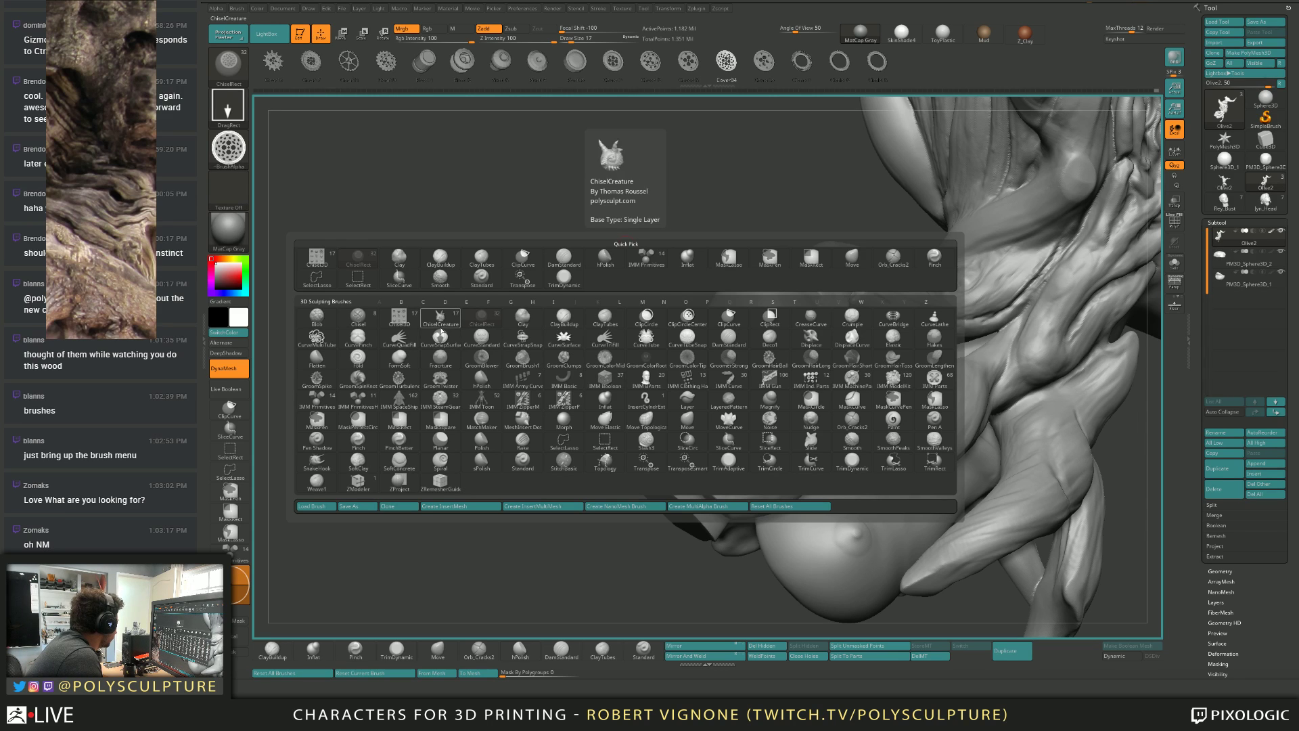
left_click(358, 315)
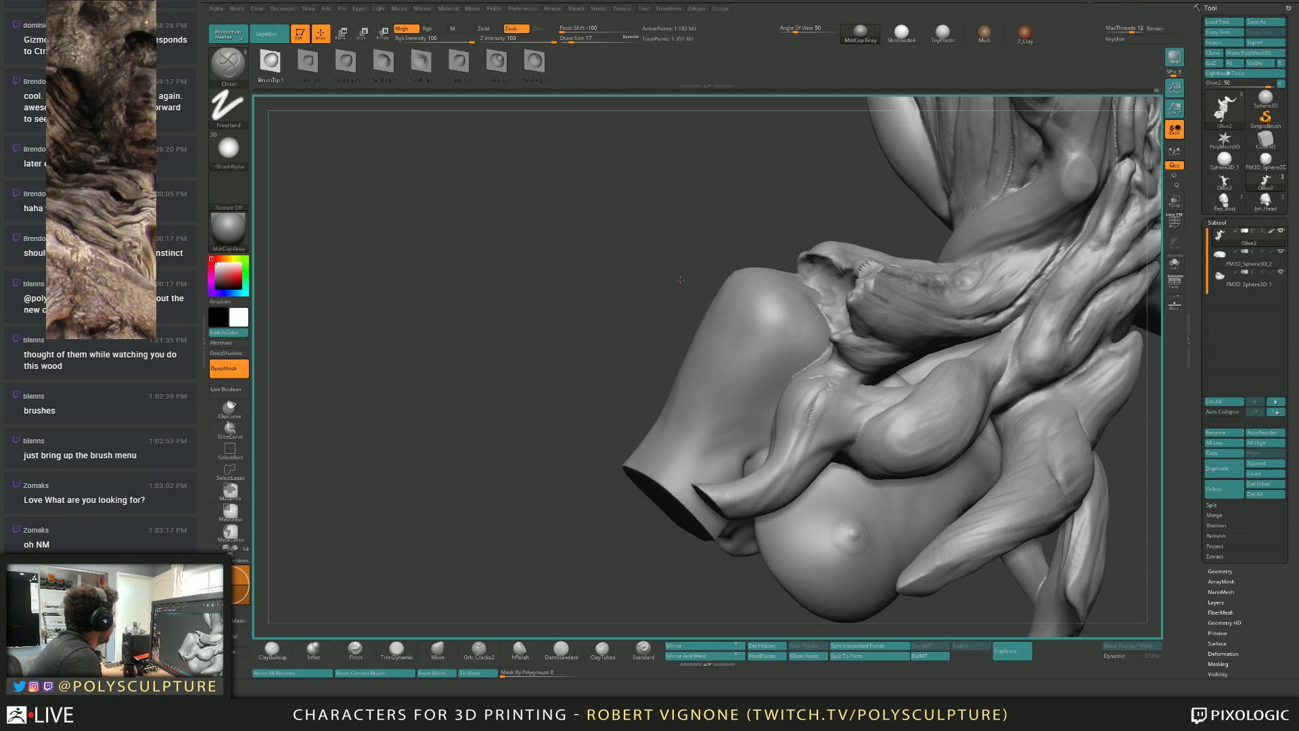
scroll(731, 357, "up", 5)
right_click_drag(776, 307, 751, 316)
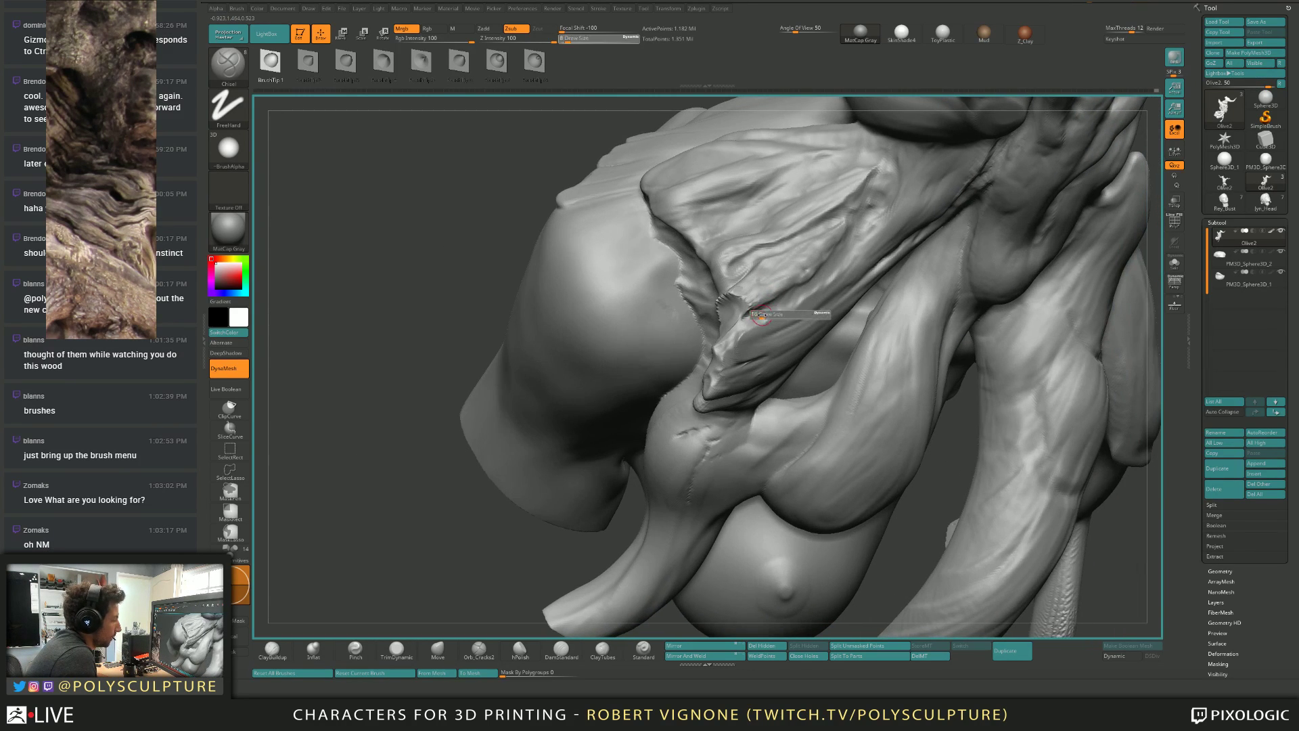
key("ctrl")
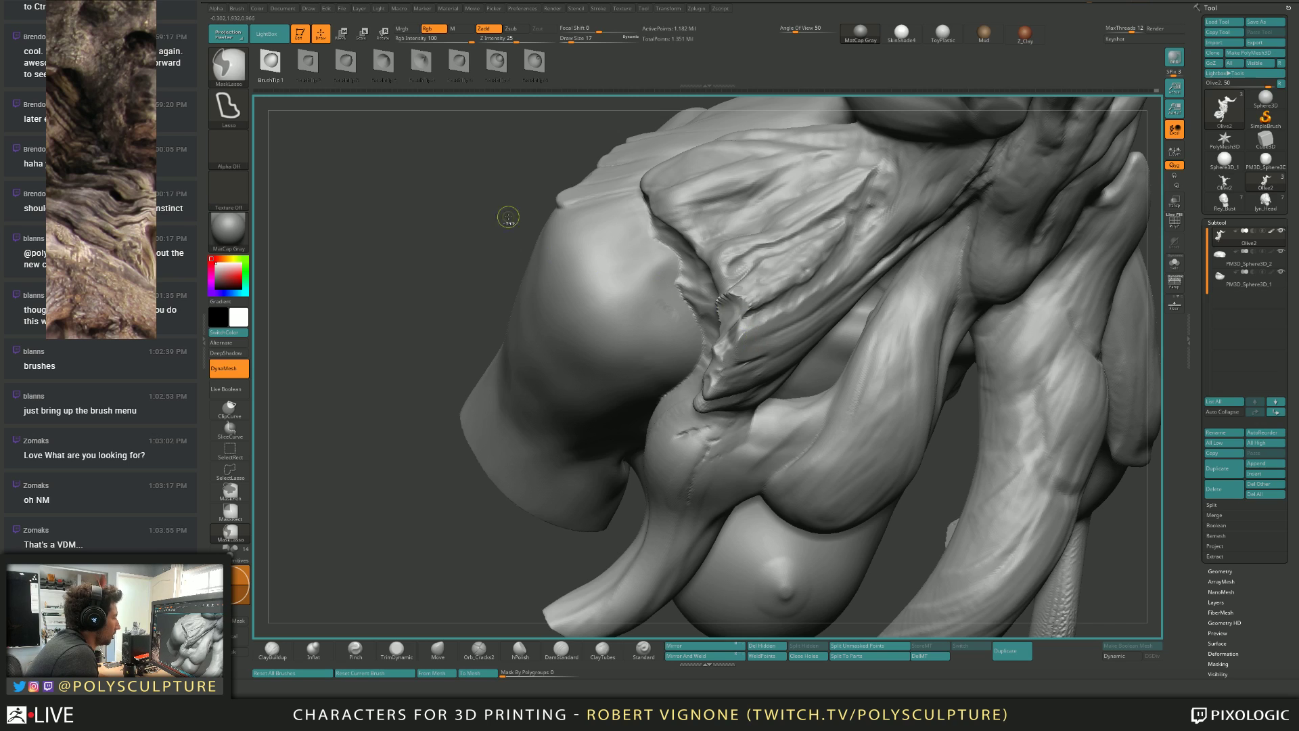
key("ctrl")
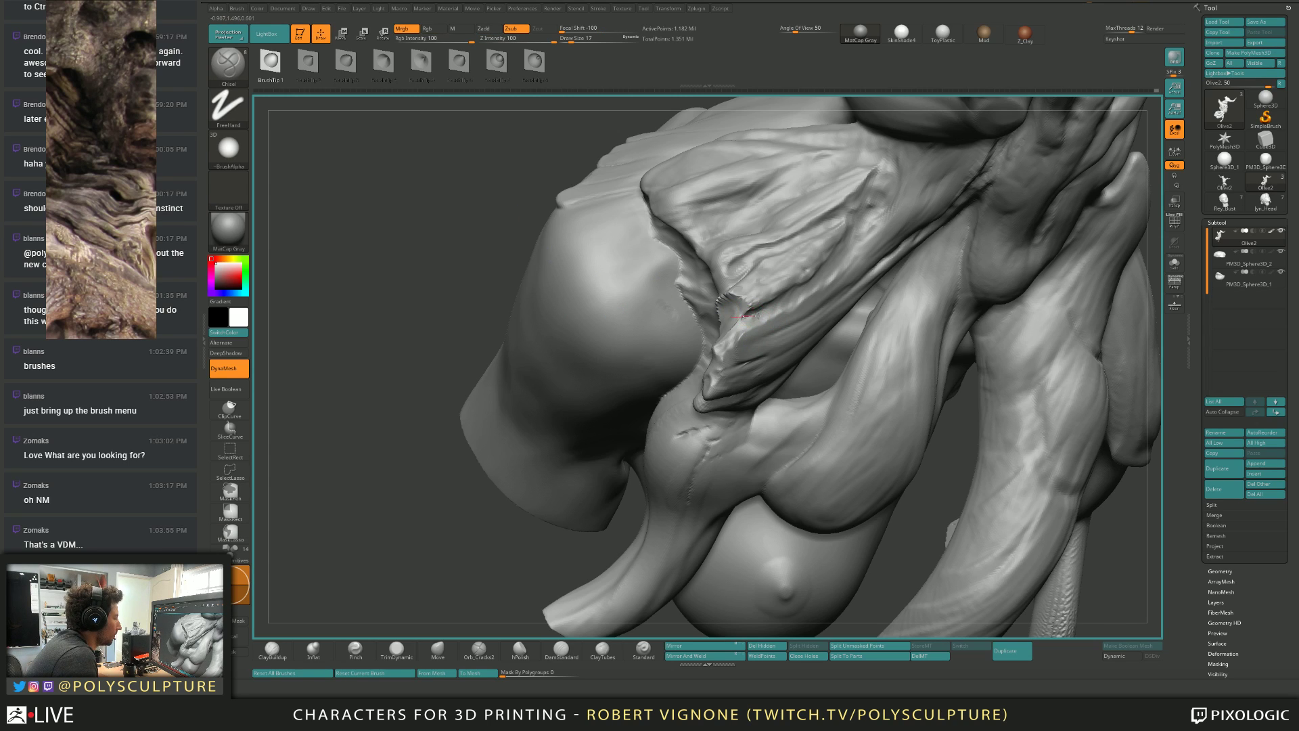
left_click_drag(802, 291, 803, 291)
key("ctrl+z")
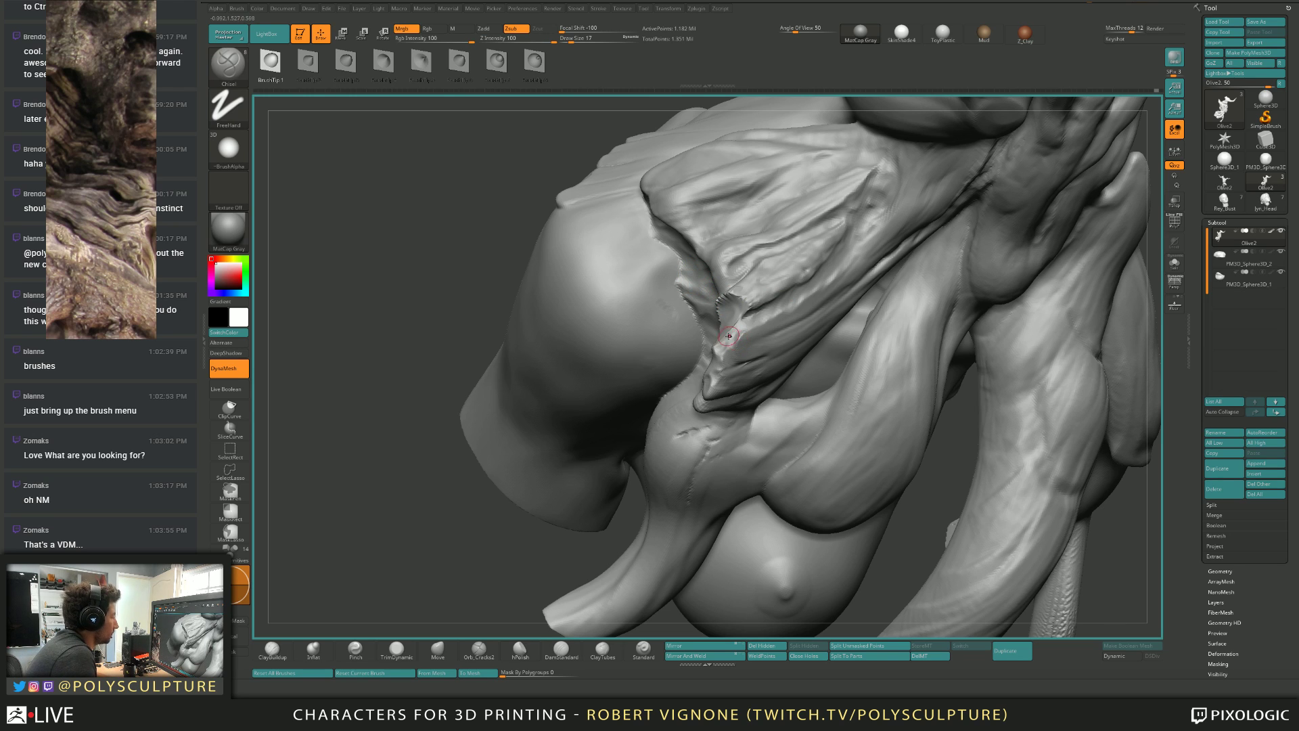
Switch the Chisel brush to BrushTip7, try a stroke across the flap's torn edge, and undo it.
right_click_drag(729, 283, 579, 101)
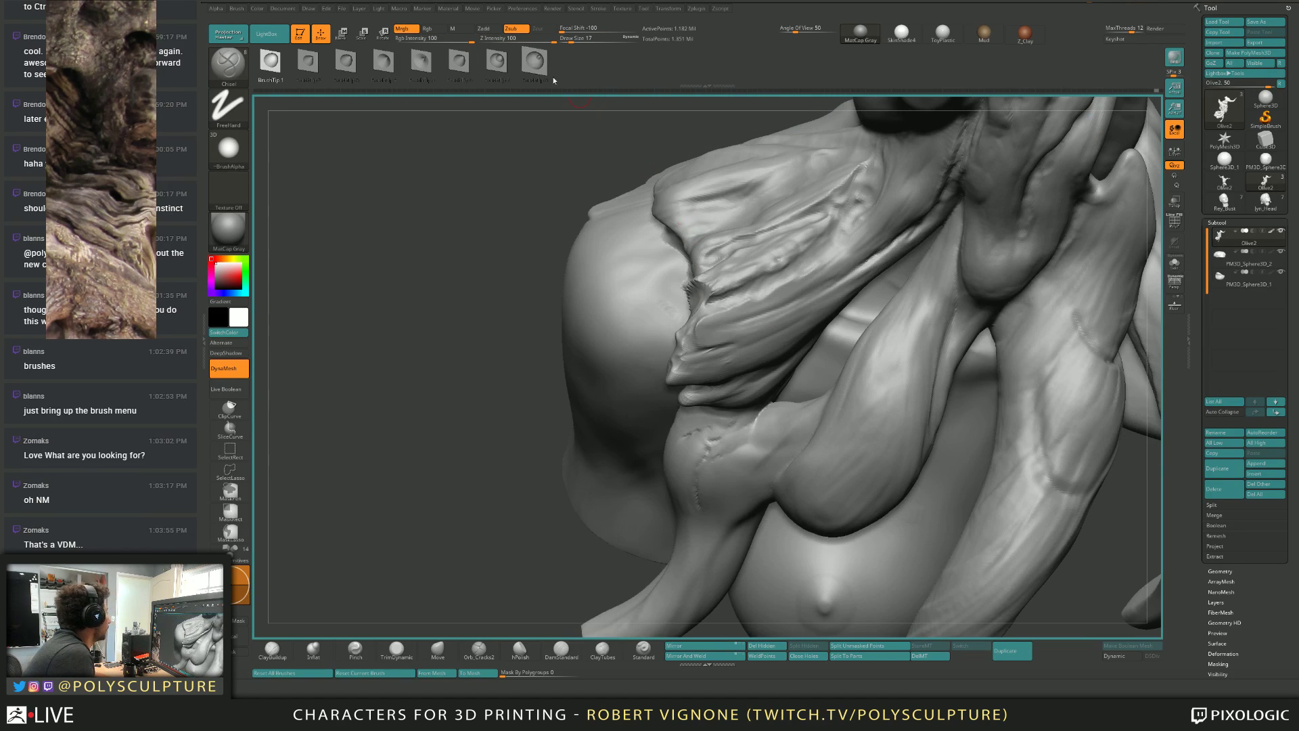
left_click_drag(701, 290, 761, 281)
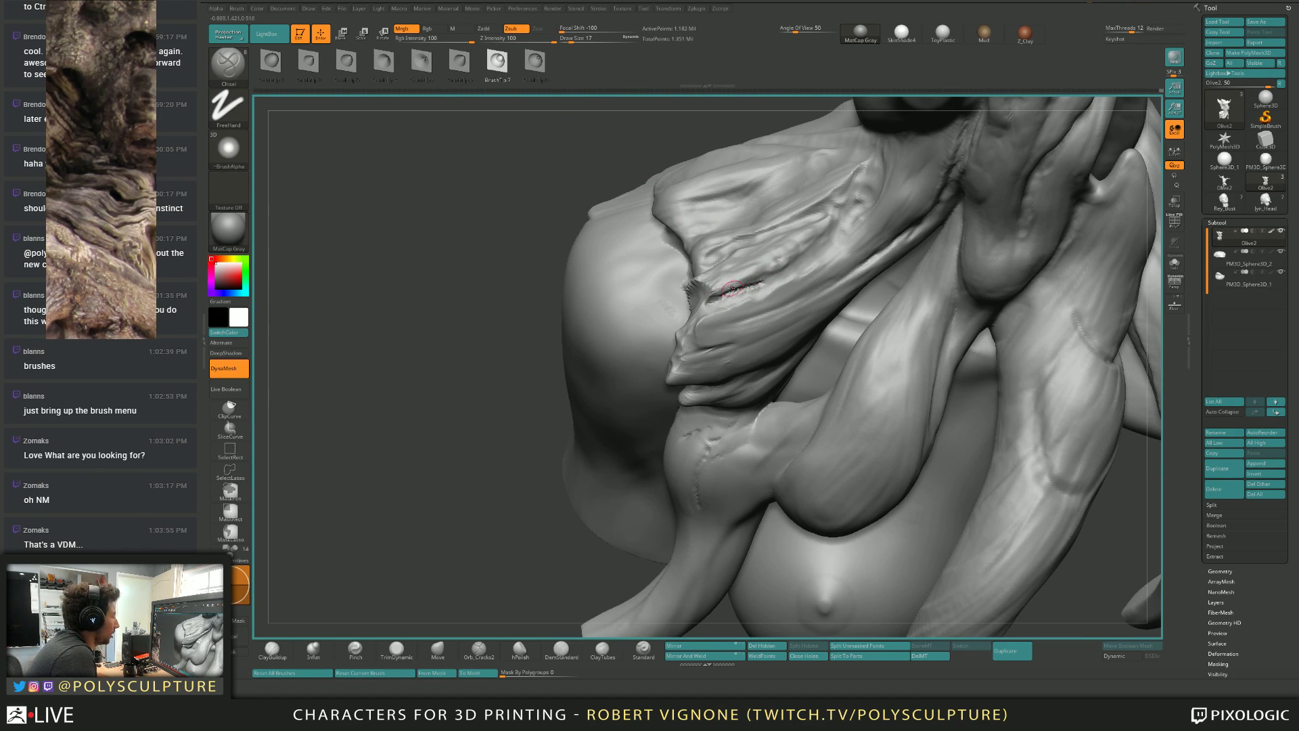
key("ctrl+z")
Set the Chisel brush's Z Intensity to 21 and carve a rough, splintered gash beside the flap's torn edge.
left_click_drag(492, 188, 511, 146)
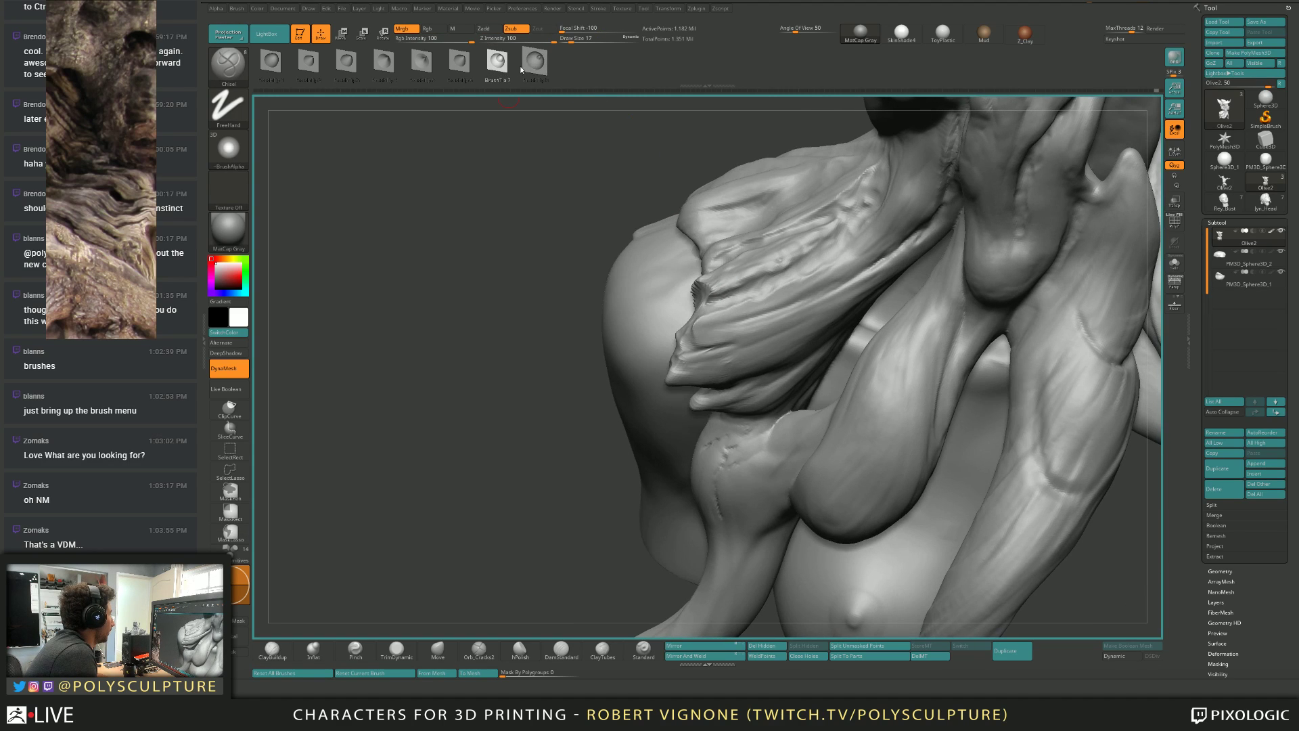
mouse_move(734, 282)
left_mouse_down()
mouse_move(714, 311)
mouse_move(748, 293)
left_mouse_up()
key("space")
left_click_drag(805, 324, 748, 324)
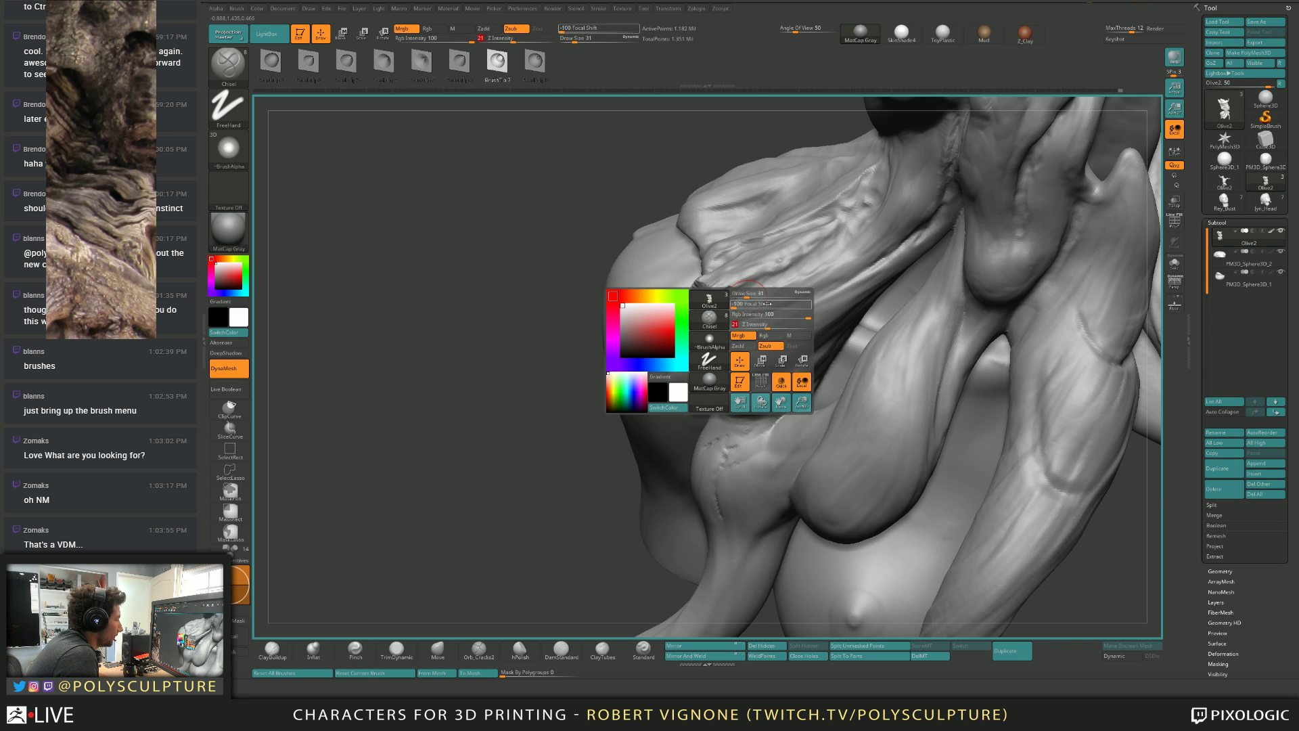
right_click_drag(747, 324, 757, 295)
left_click_drag(757, 289, 760, 284)
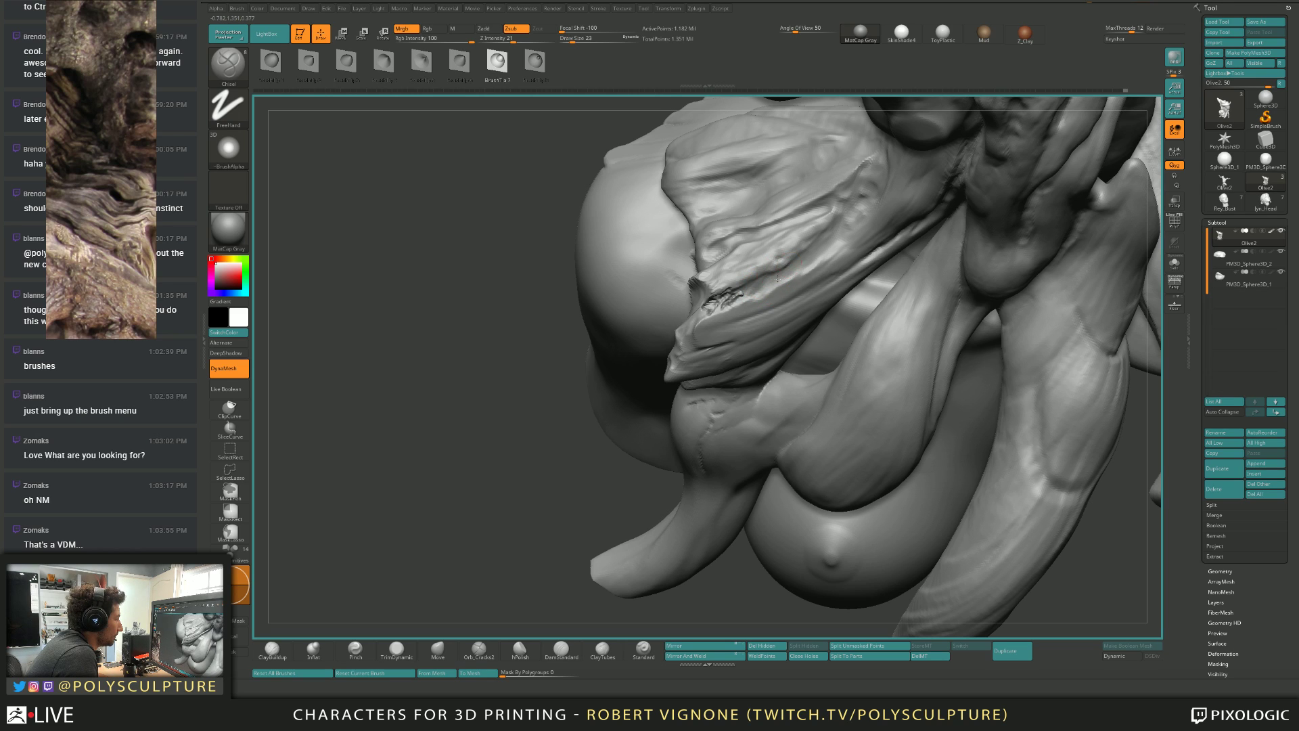
Set Z Intensity to 34 and chisel rough wood texture along the long groove towards the flap's upper end.
right_click(795, 263)
left_click_drag(816, 302, 826, 302)
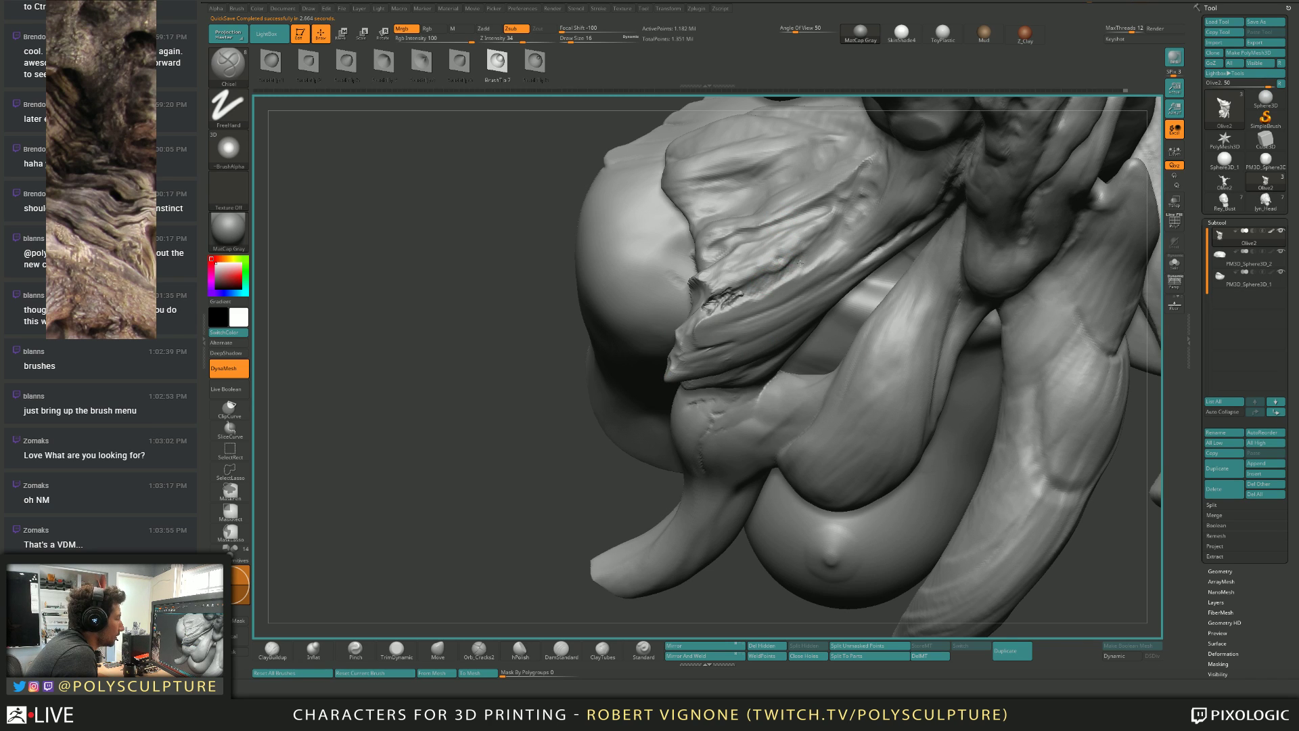
right_click_drag(800, 263, 759, 238)
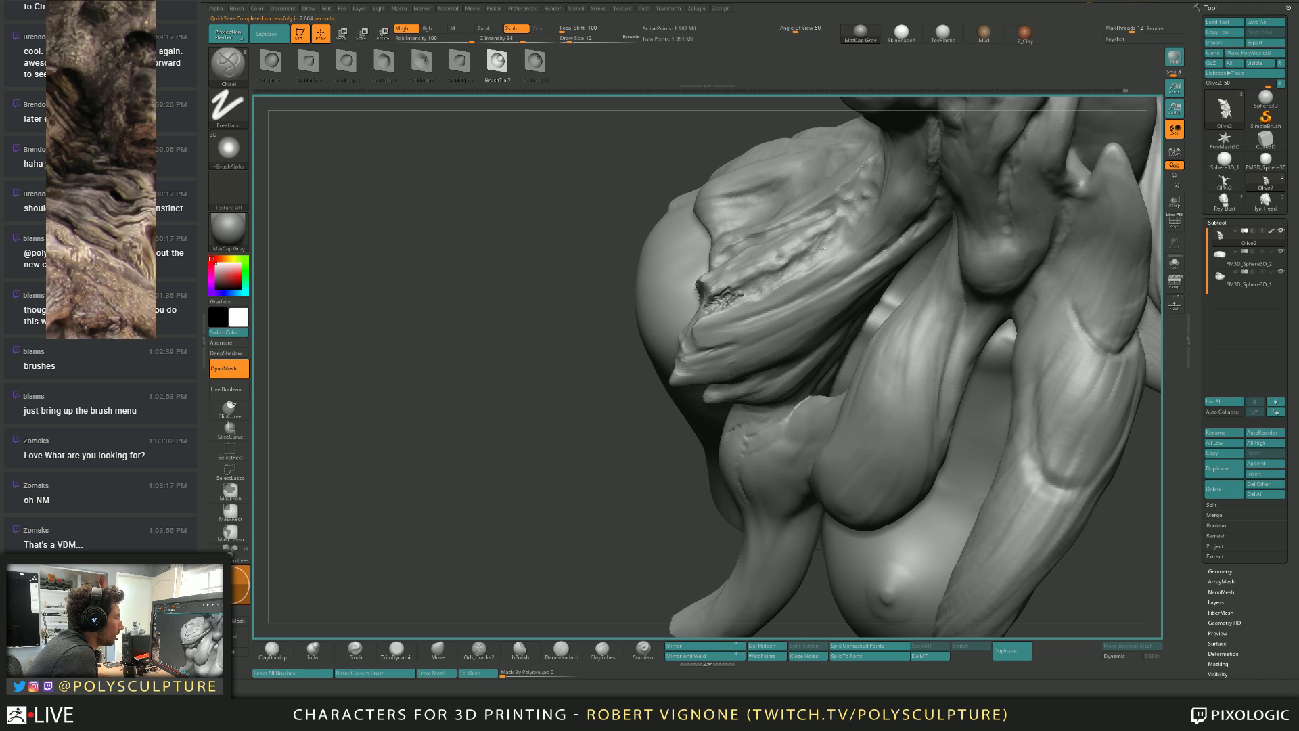
right_click_drag(821, 249, 853, 245)
key("]")
key("]")
left_click_drag(840, 227, 839, 221)
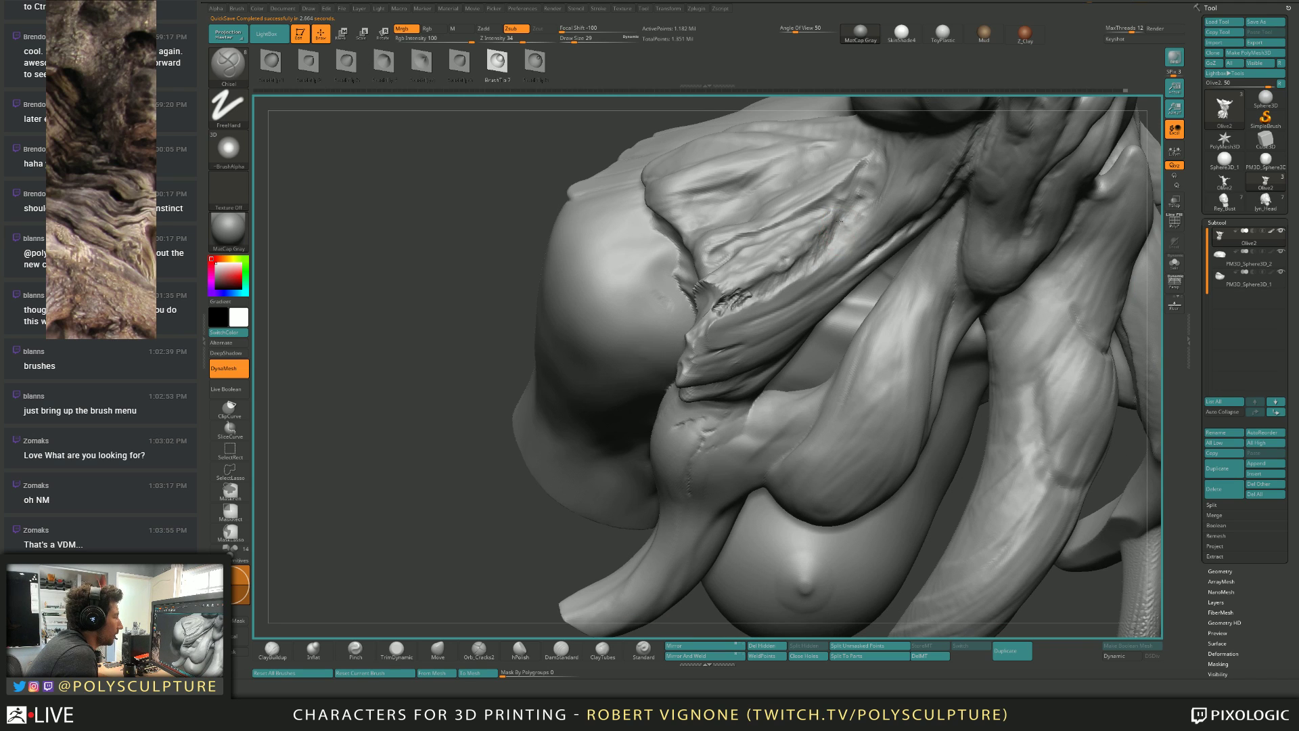
Switch the Chisel brush to BrushTip6 and carve notched detail around the flap's upper end at draw size 27.
key("[")
key("[")
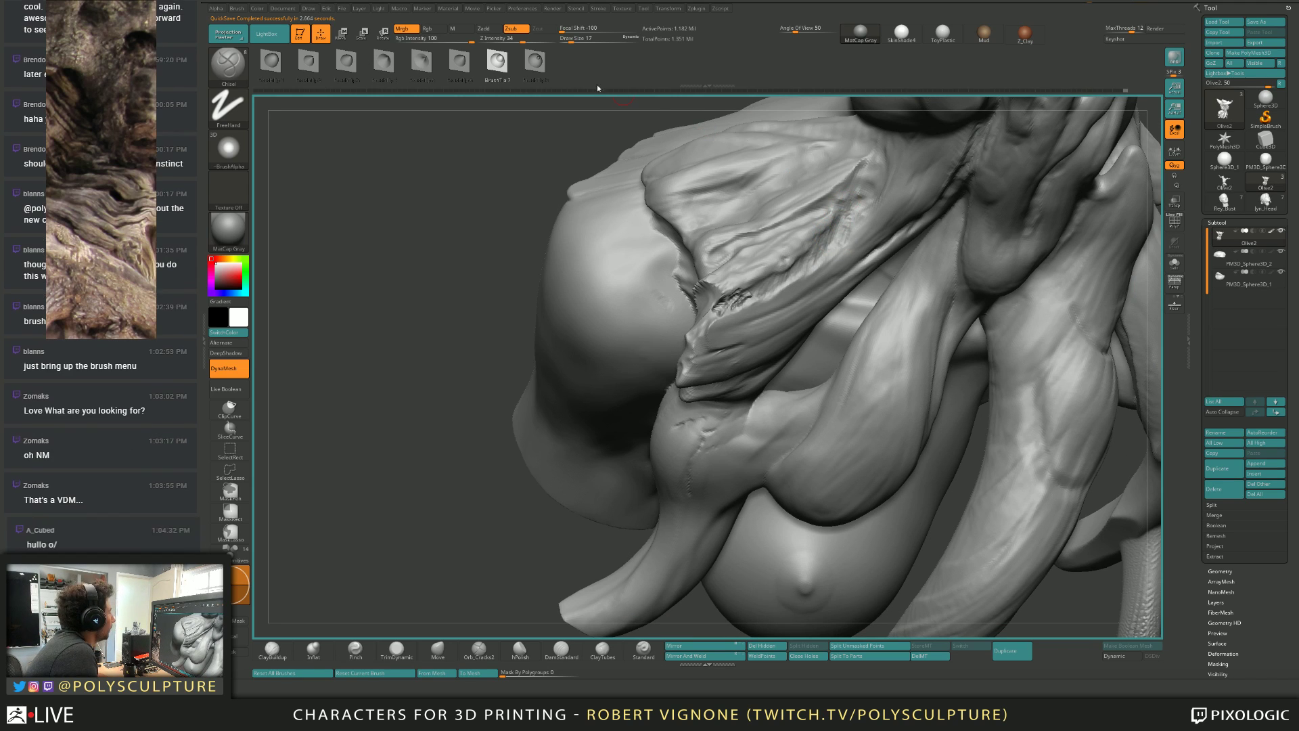
left_click(460, 62)
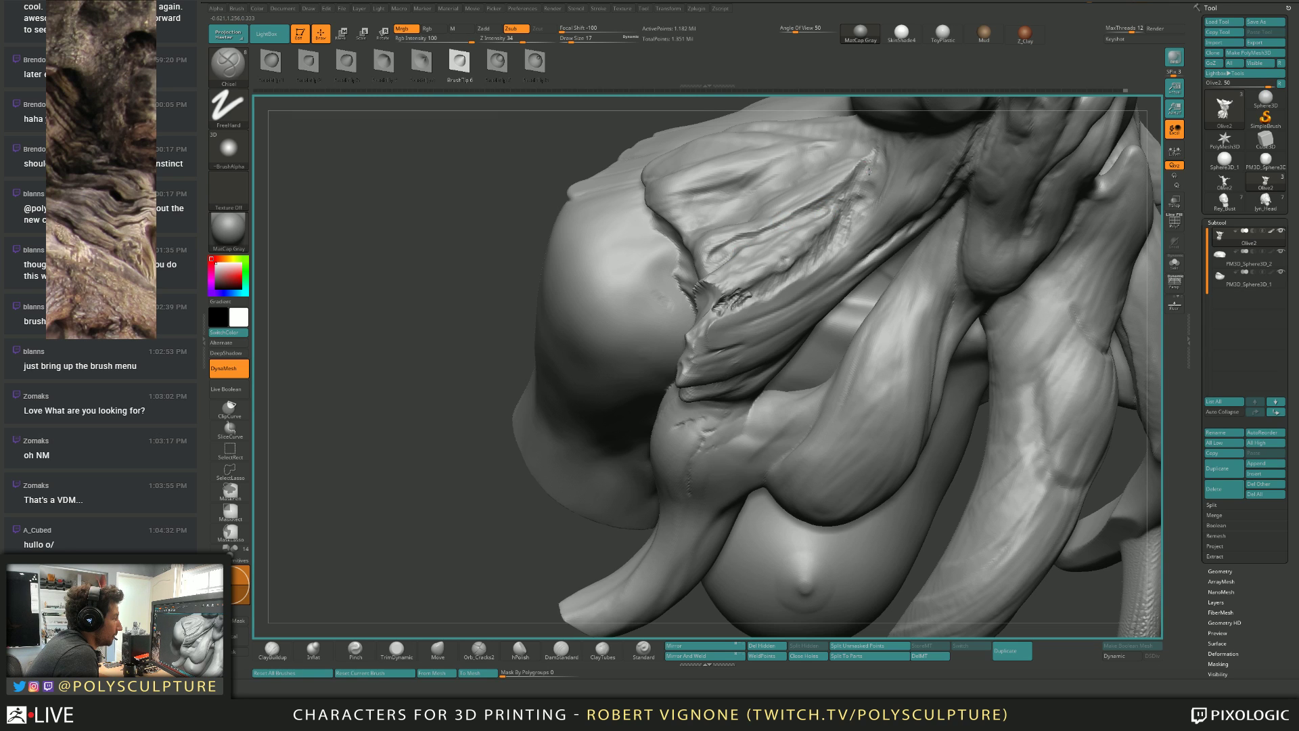
right_click_drag(868, 172, 866, 149)
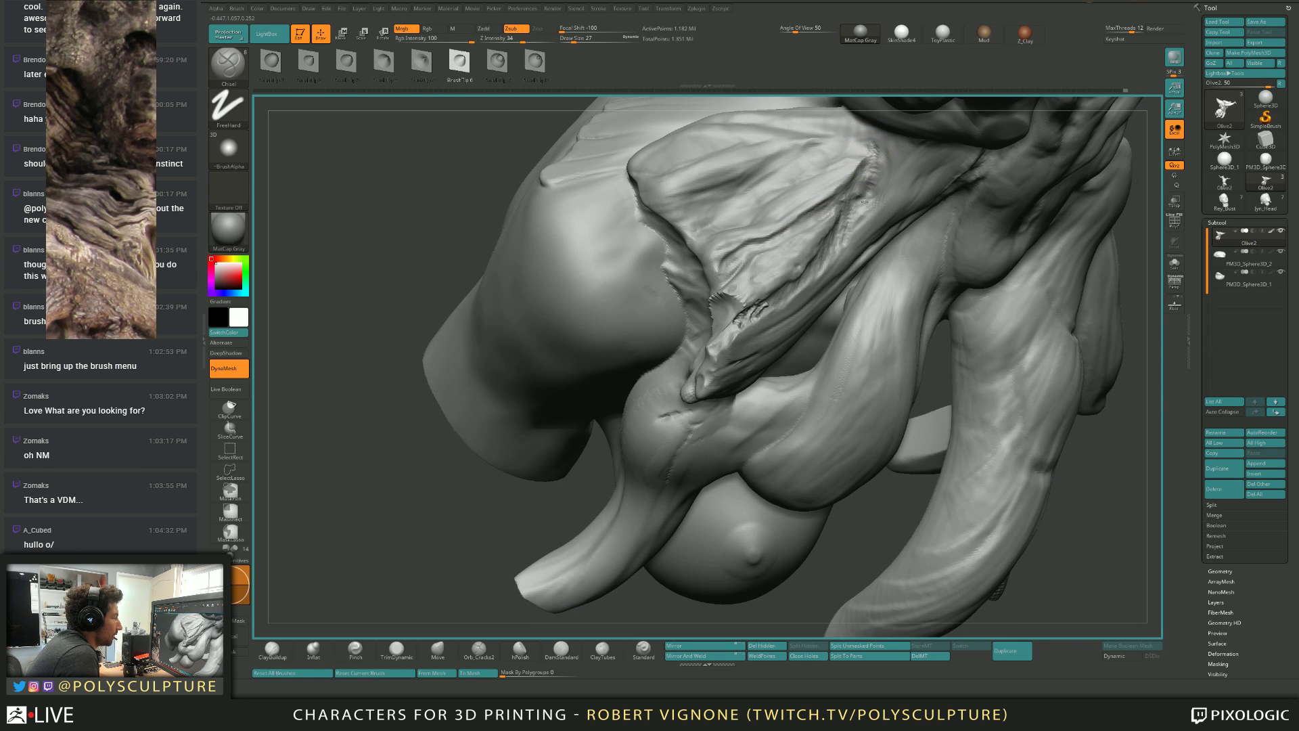
right_click_drag(863, 201, 777, 217)
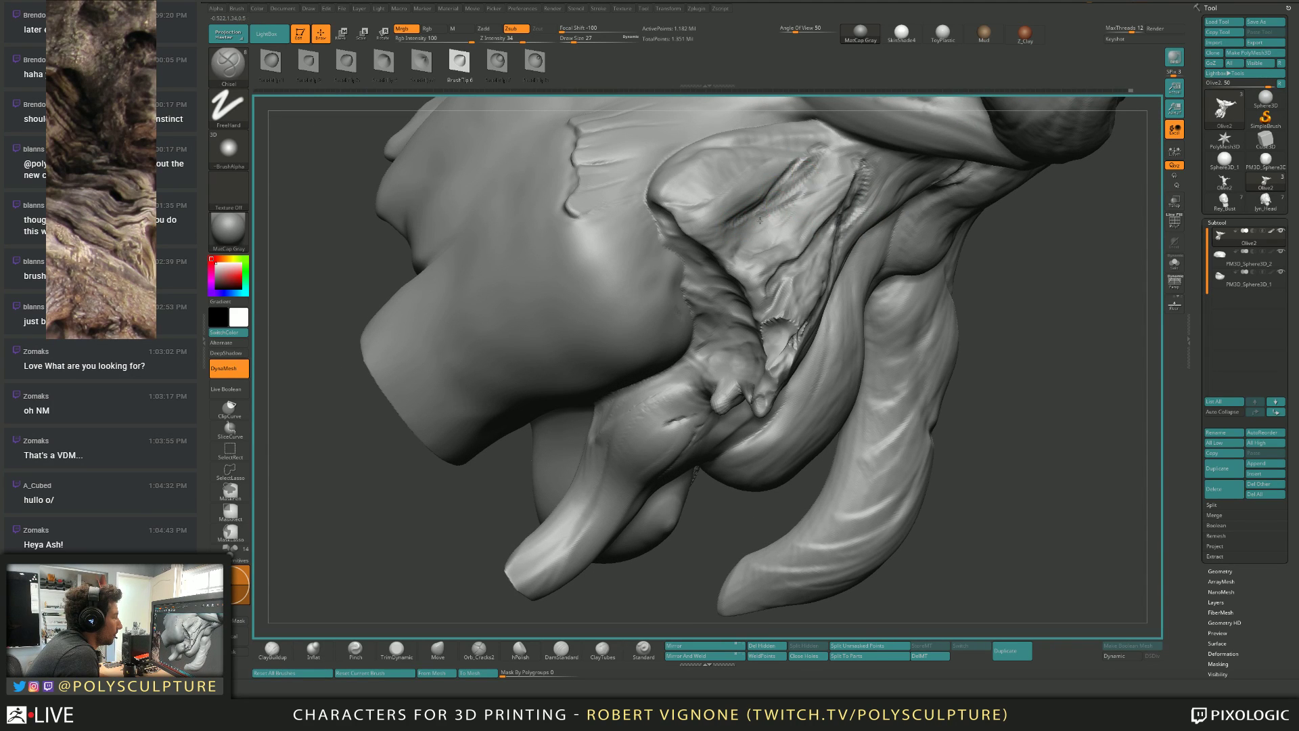
mouse_move(760, 220)
right_mouse_down()
mouse_move(691, 225)
mouse_move(706, 234)
right_mouse_up()
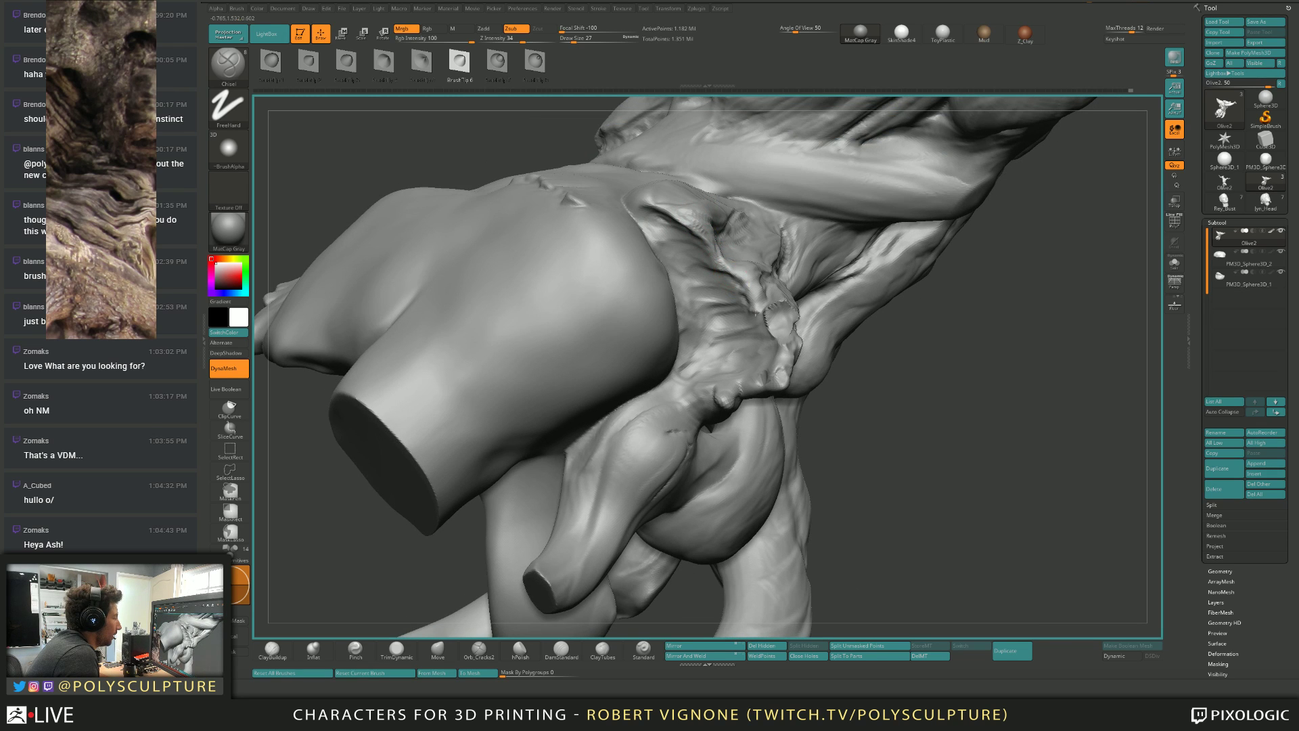
Work over the flap's torn rim with the TrimDynamic brush at draw size 27.
mouse_move(748, 308)
right_mouse_down()
mouse_move(777, 318)
mouse_move(785, 284)
right_mouse_up()
key("b")
key("t")
key("d")
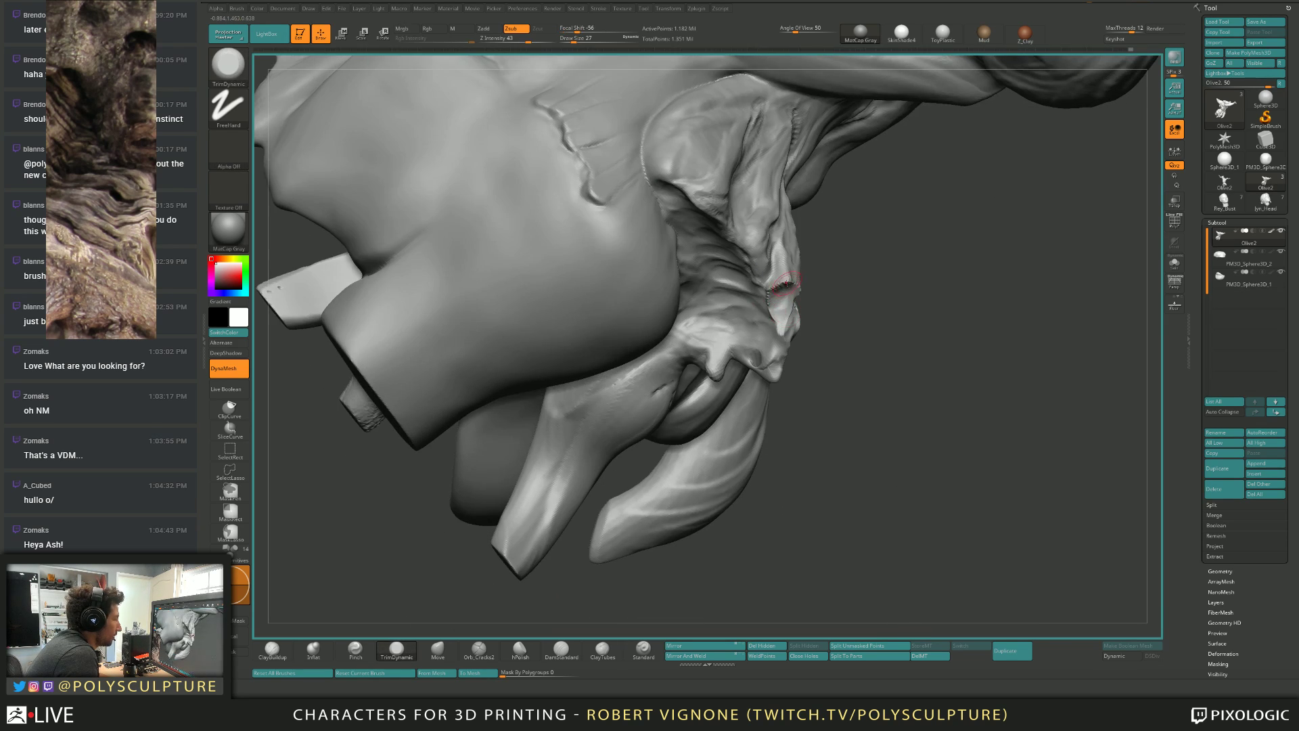
mouse_move(741, 201)
right_mouse_down()
mouse_move(778, 267)
mouse_move(760, 269)
right_mouse_up()
Return to the Chisel brush and carve finer wood cracks across the flap's face, reducing the draw size to 14.
key("b")
left_click(500, 341)
key("bracketleft")
key("bracketleft")
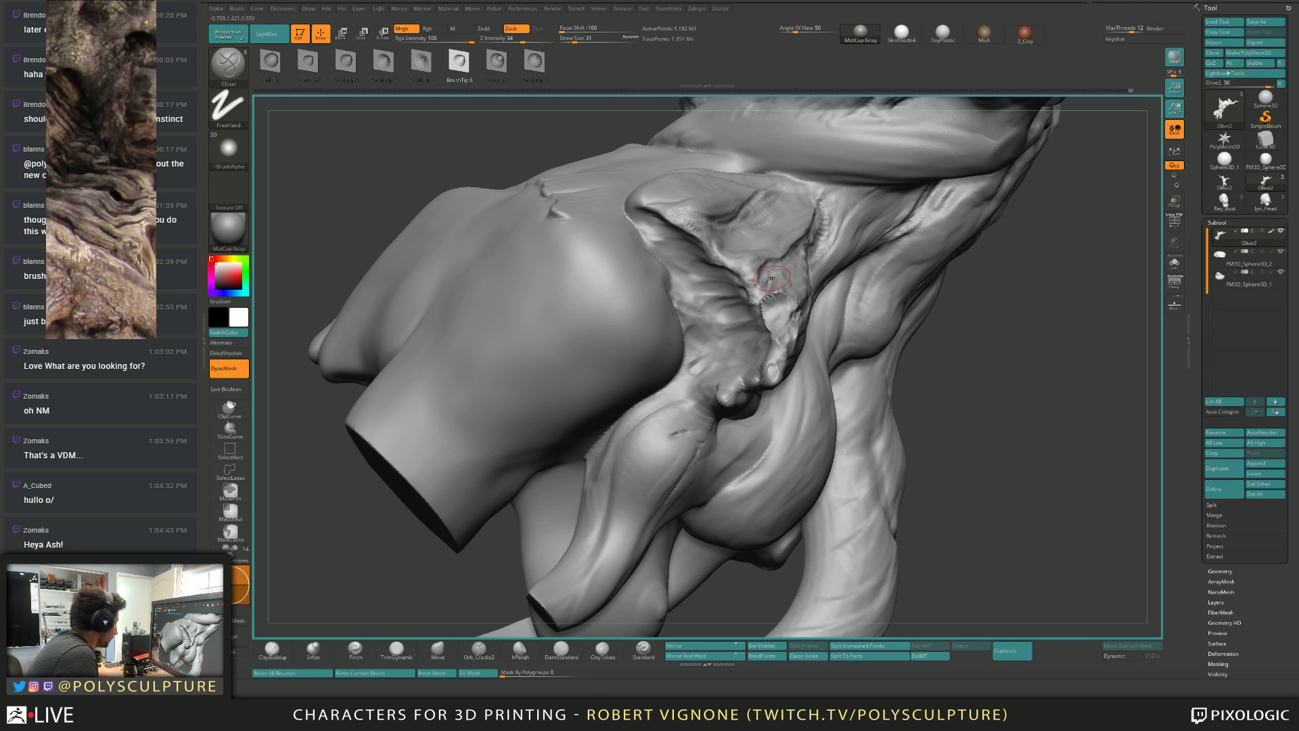
mouse_move(749, 292)
right_mouse_down()
mouse_move(778, 318)
mouse_move(866, 284)
mouse_move(872, 258)
mouse_move(822, 267)
mouse_move(809, 284)
mouse_move(734, 291)
right_mouse_up()
key("bracketleft")
key("bracketleft")
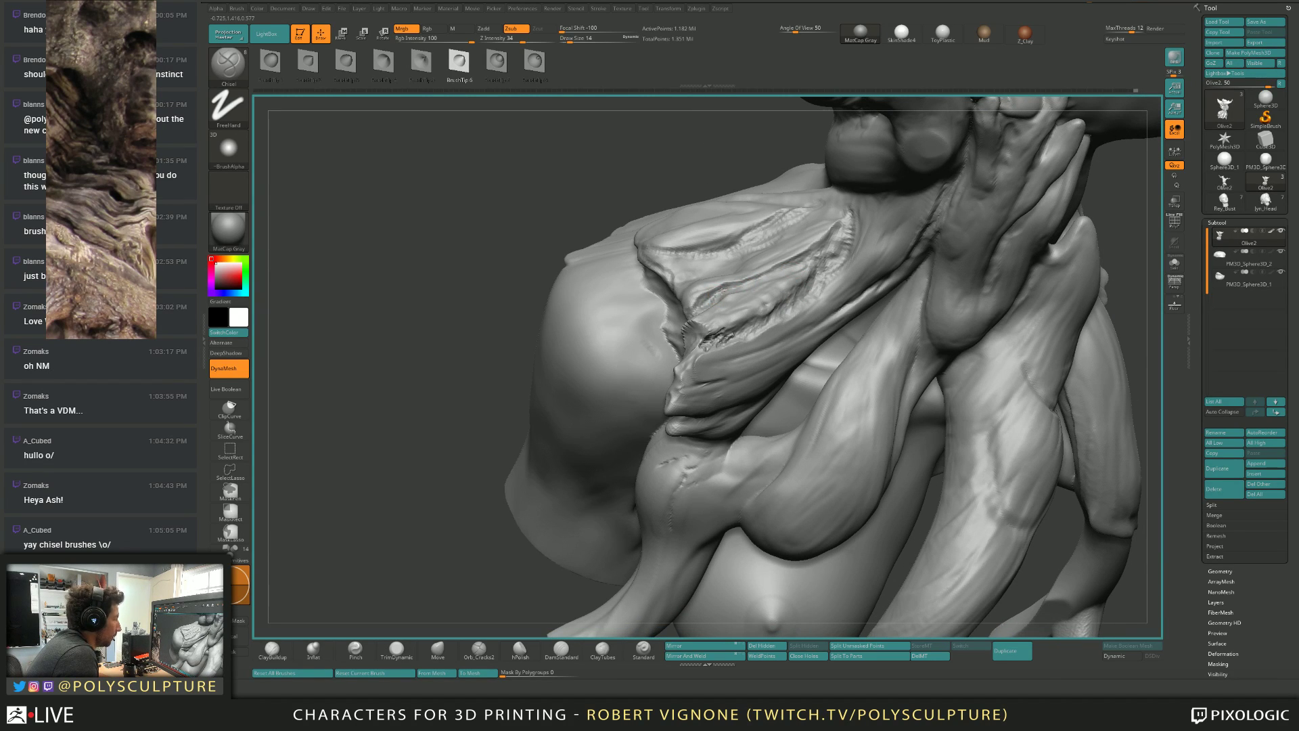
Chisel the edge at the flap's upper tip with BrushTip6 at draw size 22.
key("bracketleft")
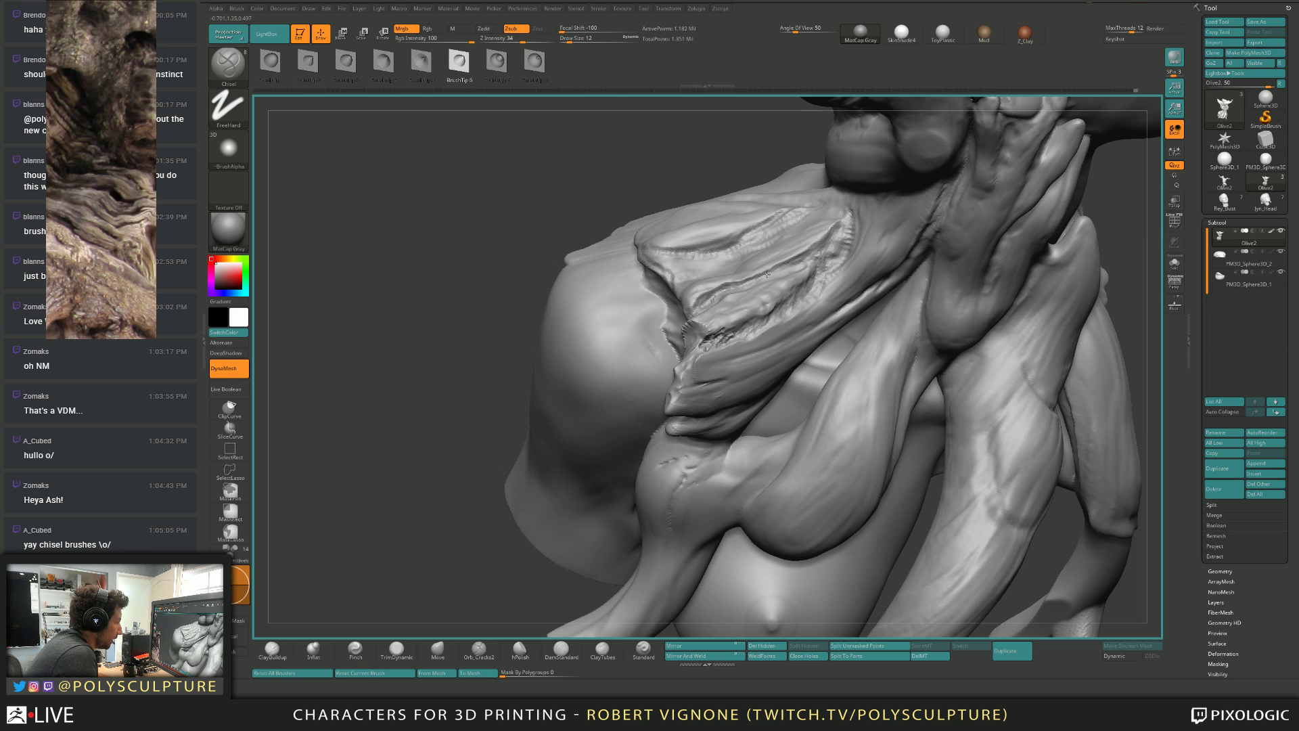
key("s")
left_click_drag(669, 253, 667, 260)
key("s")
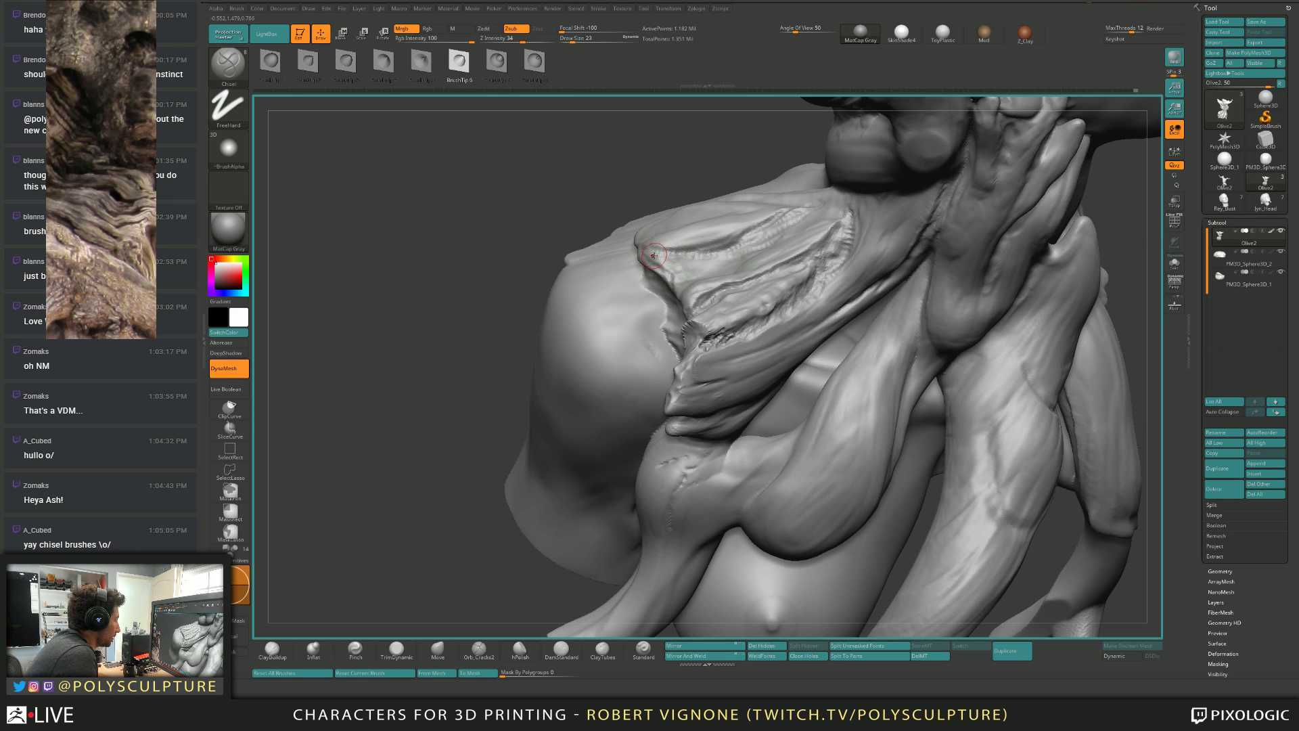
right_click_drag(658, 255, 662, 265)
key("bracketleft")
left_click_drag(647, 259, 662, 266)
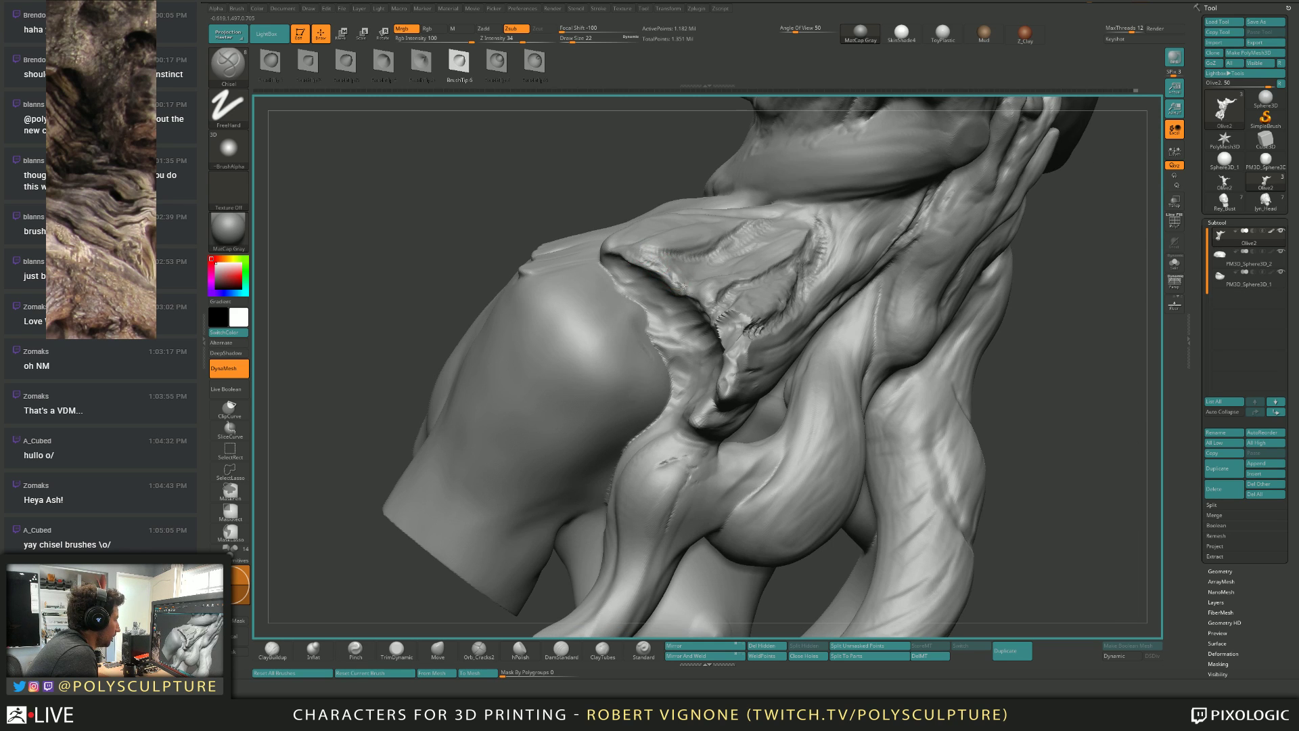
Chisel fine grain along the flap's side ridges, adjusting the draw size between 14 and 17.
mouse_move(683, 286)
right_mouse_down()
mouse_move(739, 307)
mouse_move(770, 284)
mouse_move(683, 331)
right_mouse_up()
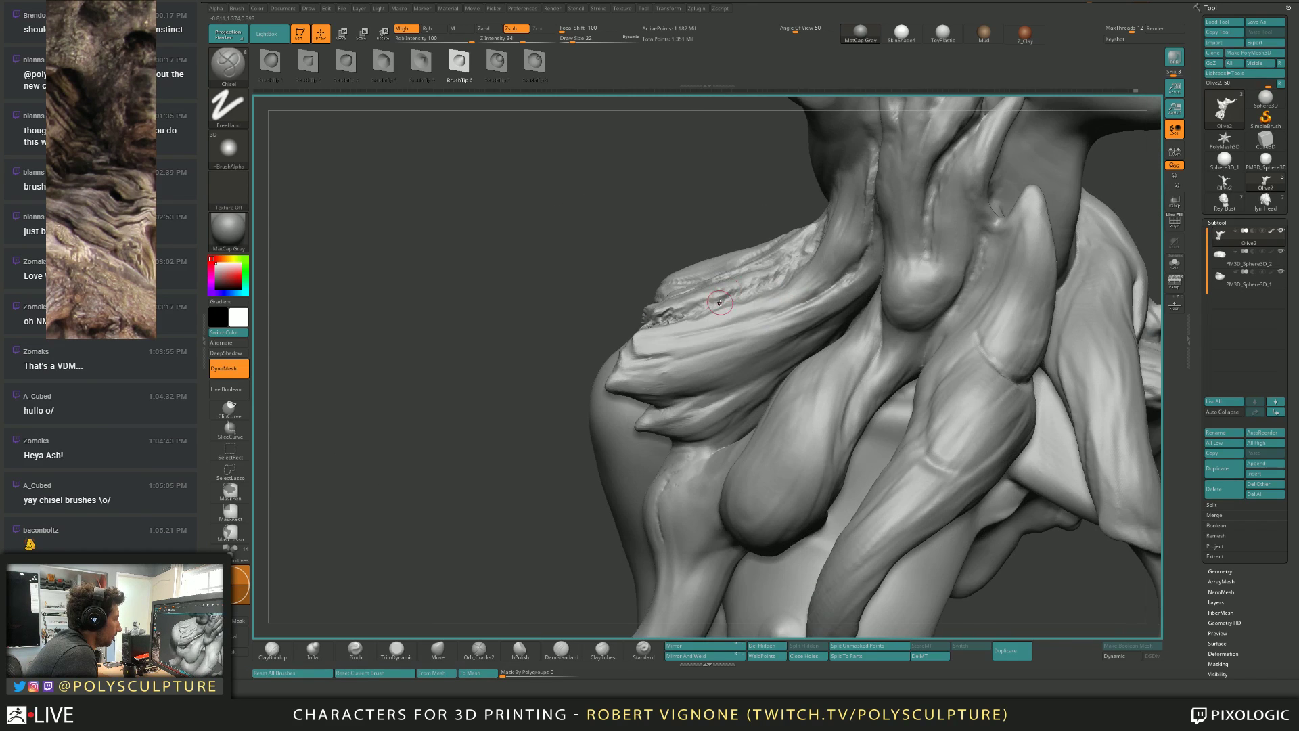
key("bracketleft")
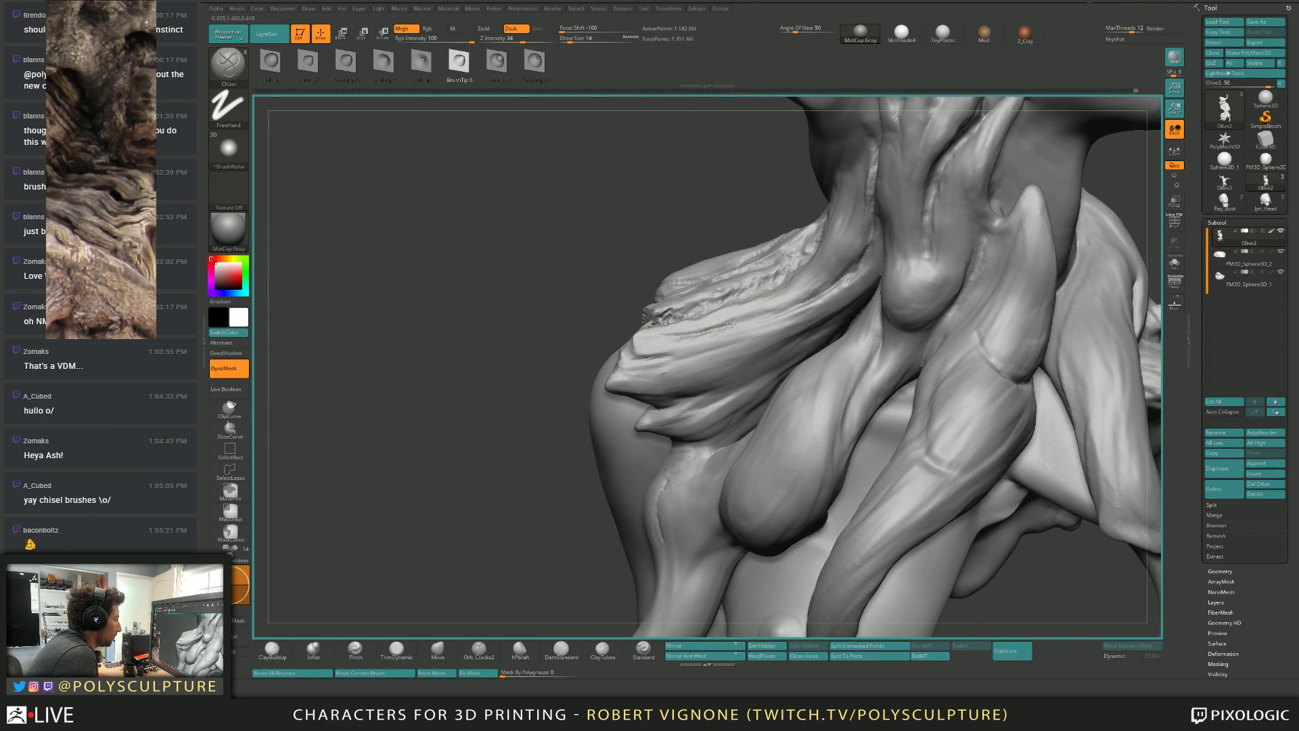
mouse_move(750, 322)
right_mouse_down()
mouse_move(799, 322)
mouse_move(777, 317)
mouse_move(822, 283)
mouse_move(808, 292)
mouse_move(756, 272)
mouse_move(704, 298)
mouse_move(779, 263)
right_mouse_up()
key("bracketright")
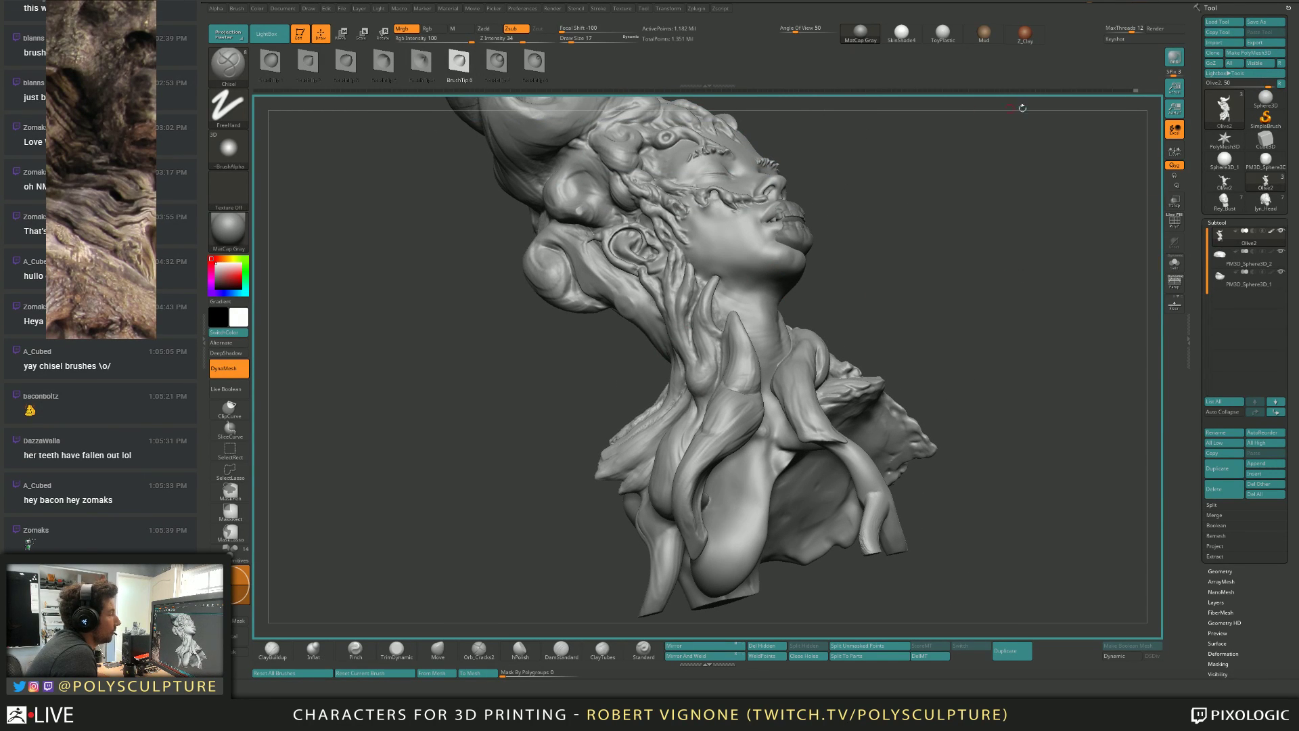
Step back and forth through the undo history to compare the flap before and after the wood detailing.
key("w")
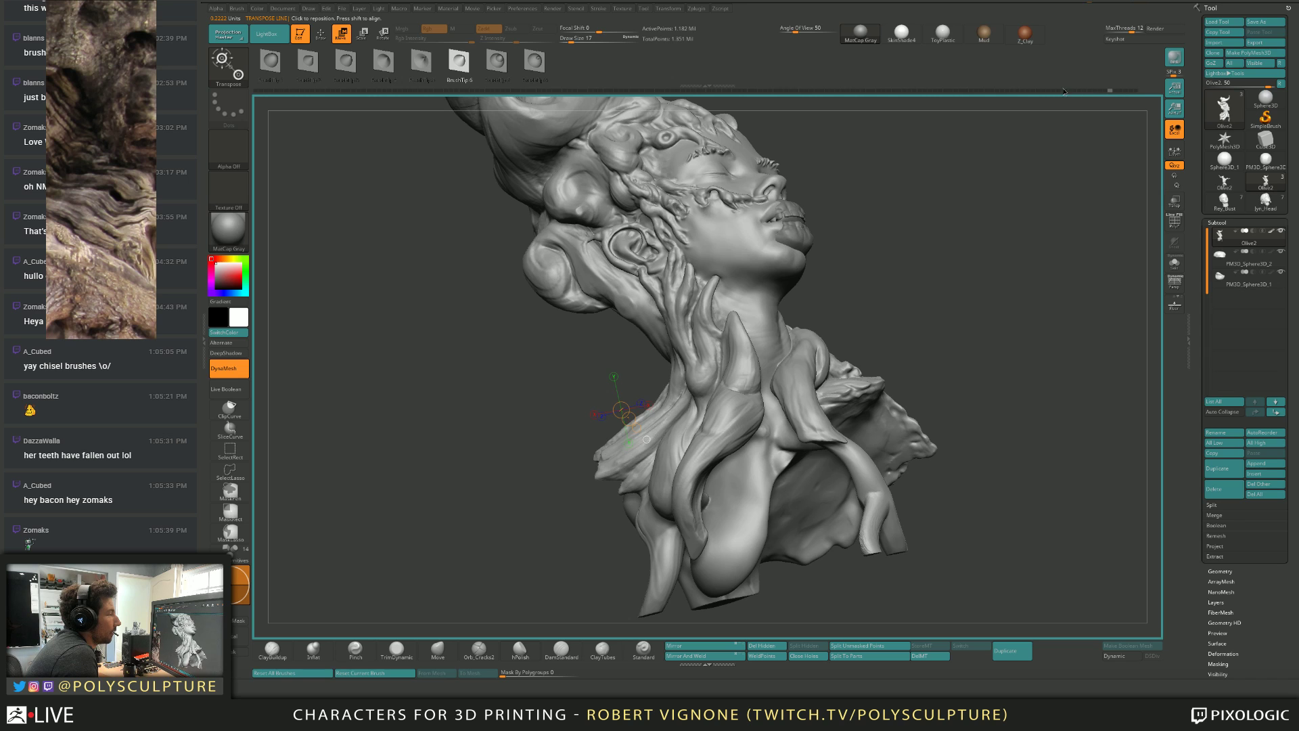
left_click(1039, 92)
left_click(1067, 93)
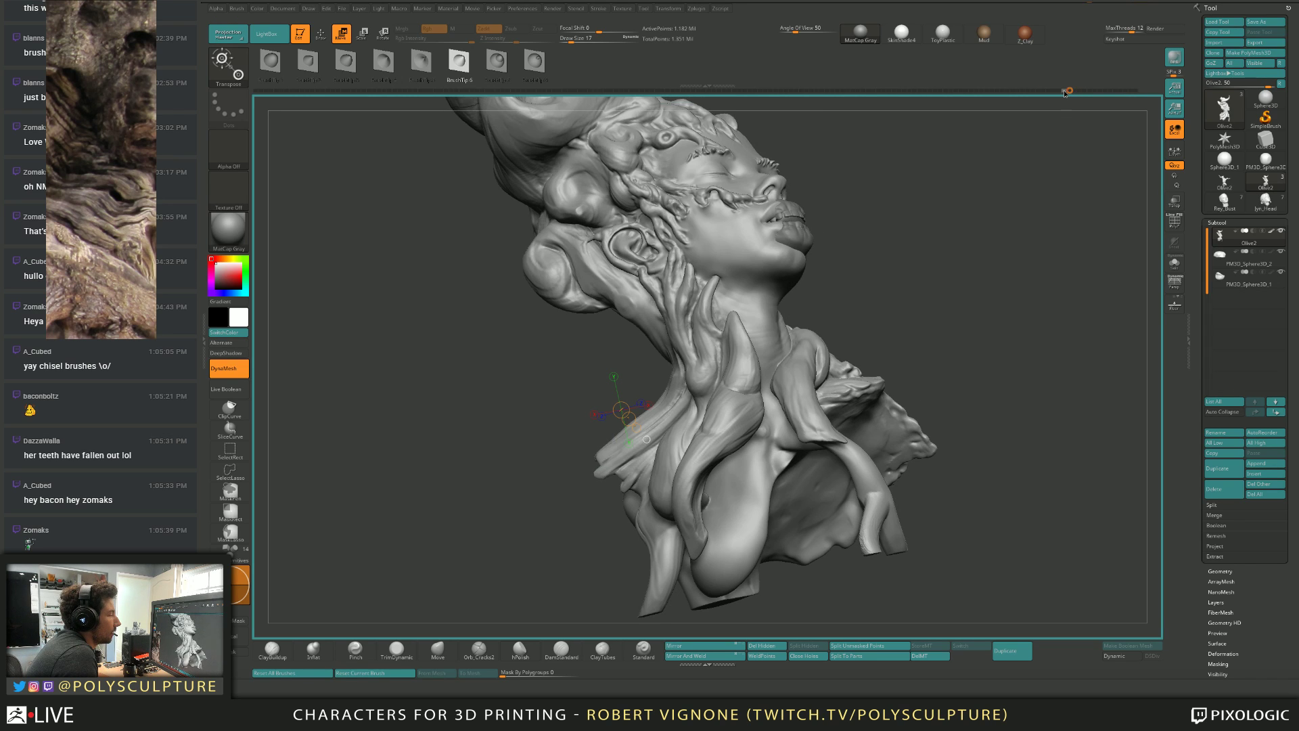
left_click(1062, 93)
left_click(1137, 92)
left_click(1067, 92)
left_click(1062, 92)
left_click(1065, 93)
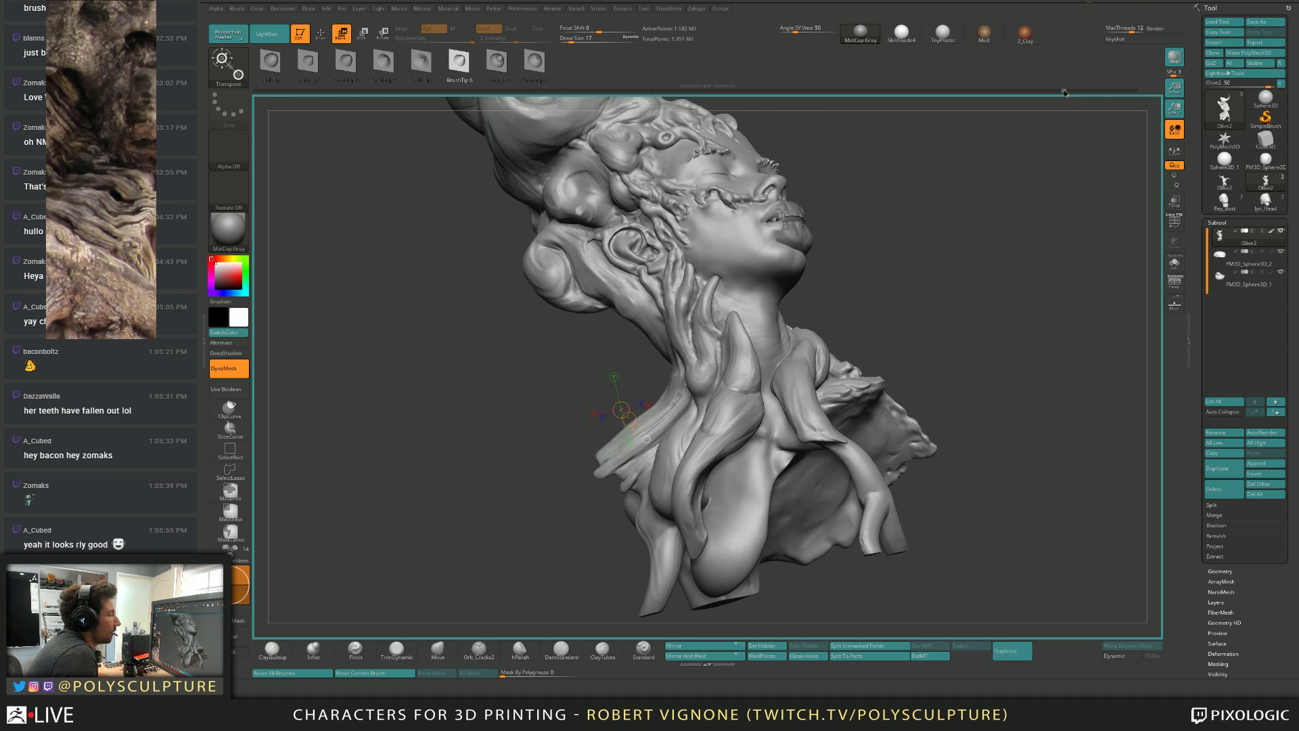
left_click(1061, 93)
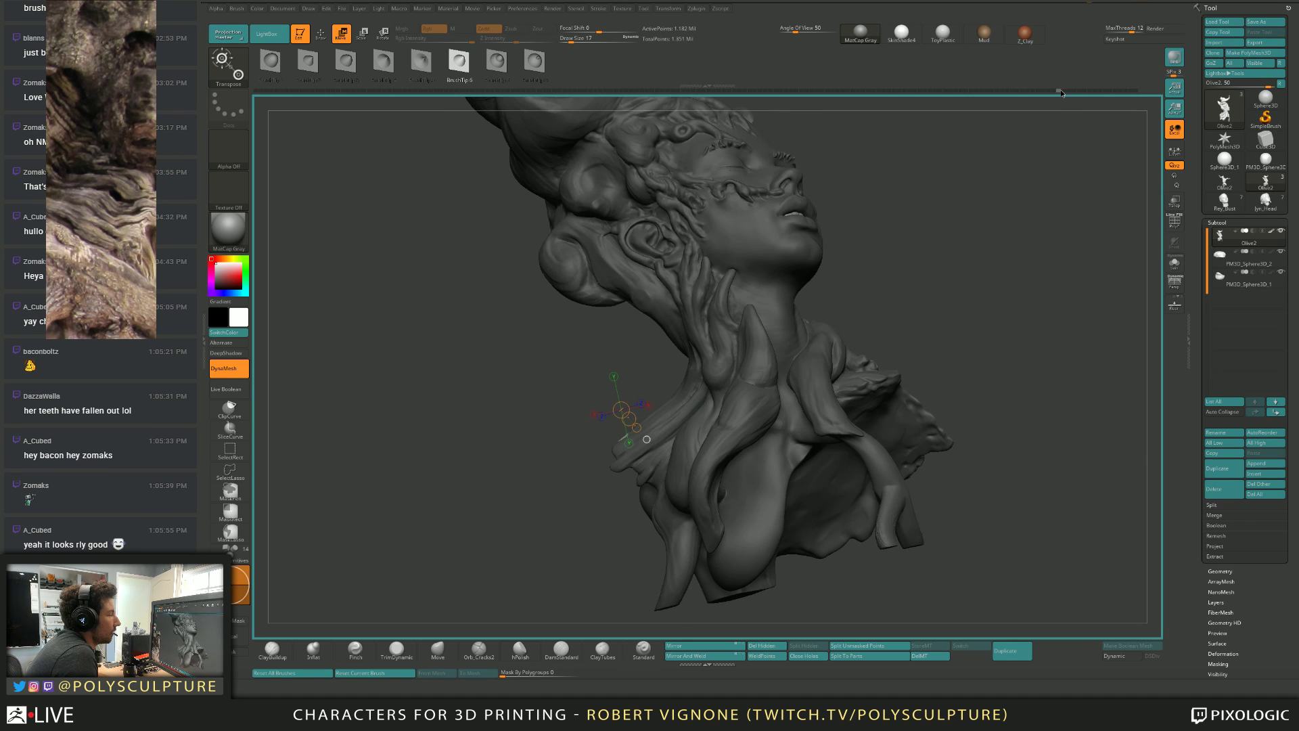
left_click(1135, 91)
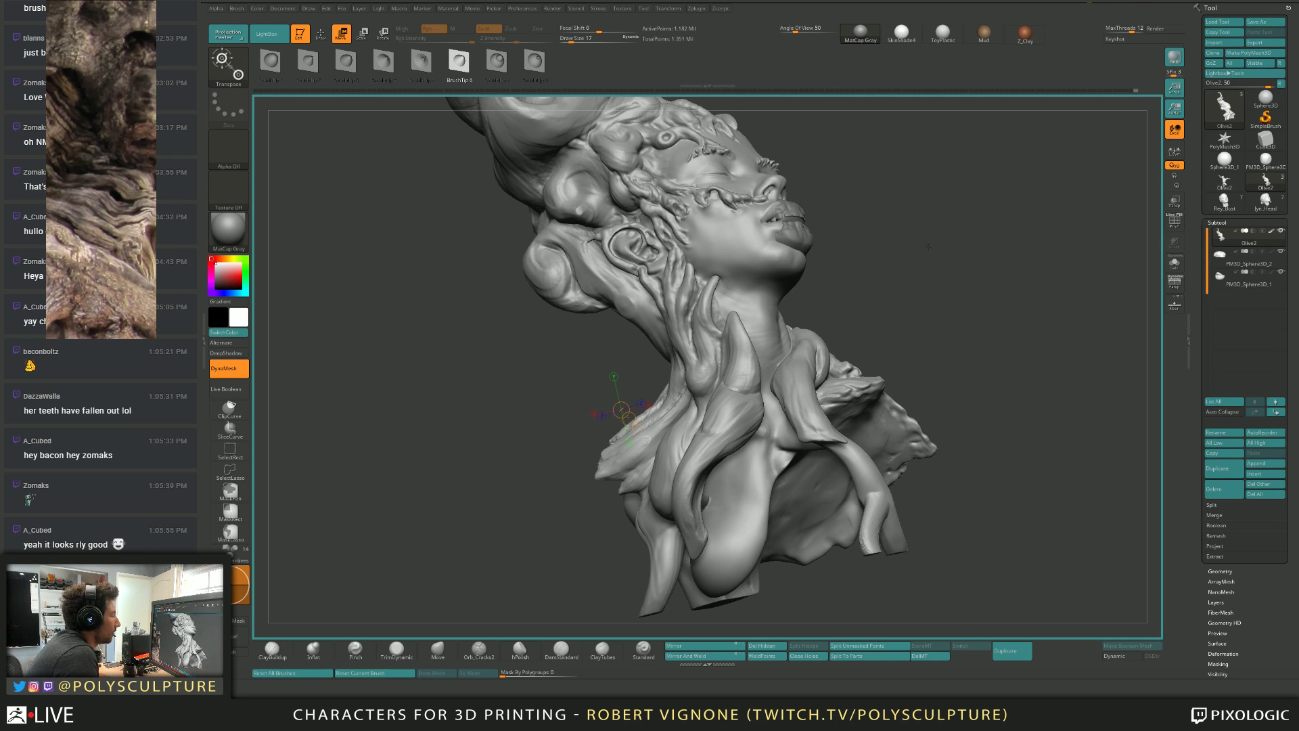
Measure the flap's torn edge and the lower face with transpose lines, including a straight vertical one from the nose past the chin.
left_click_drag(1059, 141, 945, 253)
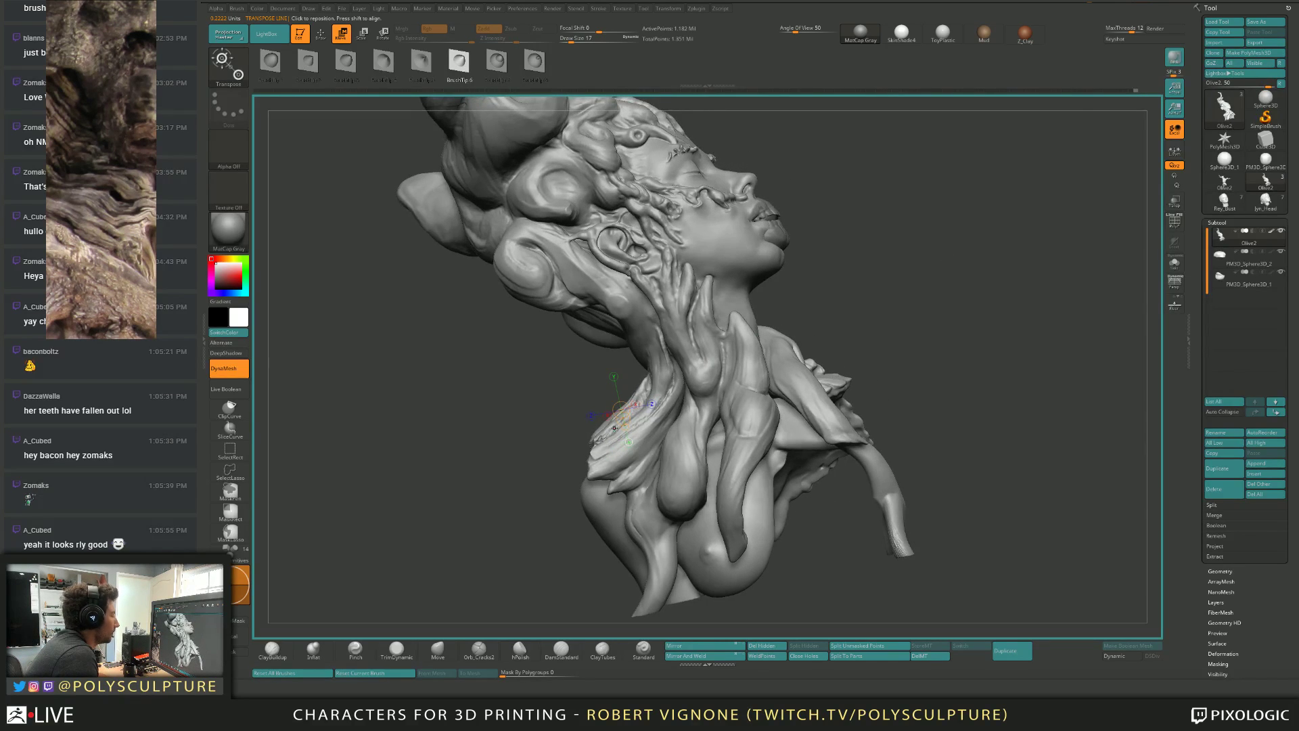
mouse_move(599, 446)
left_mouse_down()
mouse_move(591, 408)
mouse_move(595, 443)
mouse_move(566, 469)
mouse_move(614, 431)
left_mouse_up()
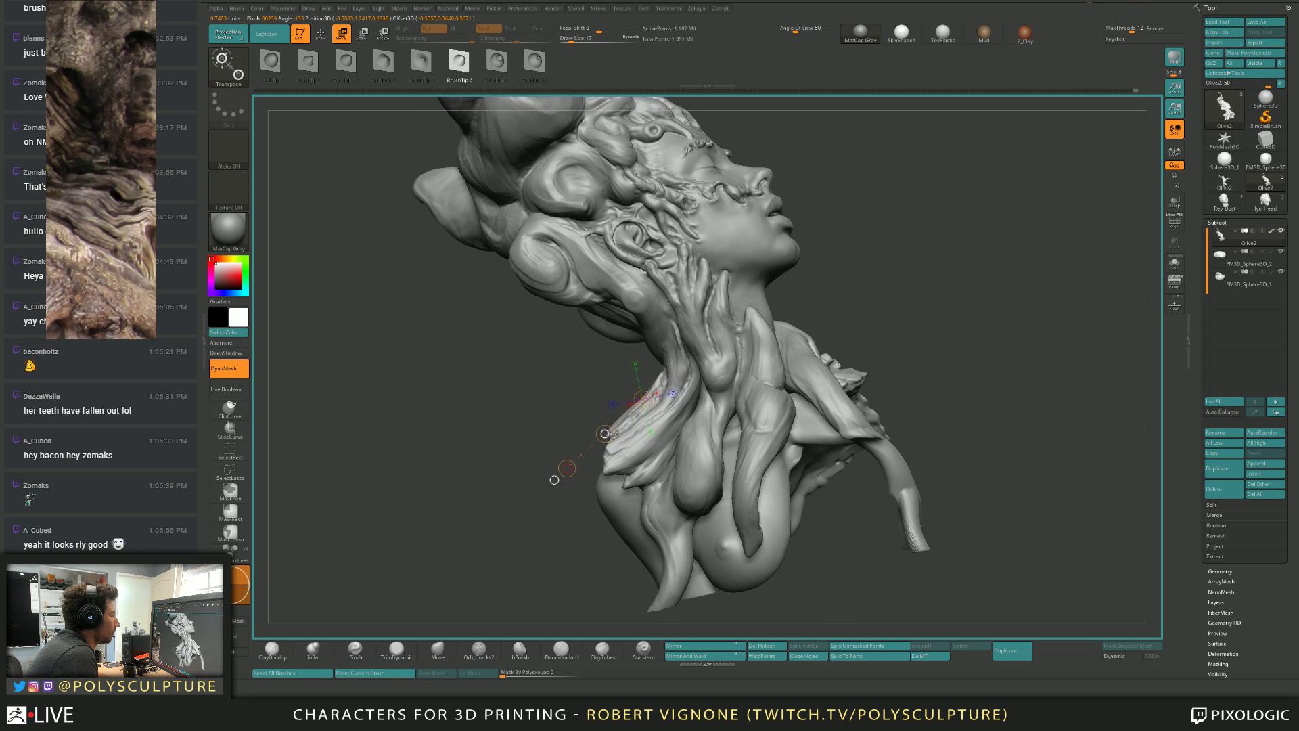
mouse_move(847, 295)
left_mouse_down()
mouse_move(818, 312)
mouse_move(803, 348)
left_mouse_up()
mouse_move(674, 312)
left_mouse_down()
mouse_move(787, 293)
mouse_move(732, 304)
mouse_move(815, 316)
mouse_move(814, 379)
mouse_move(798, 369)
left_mouse_up()
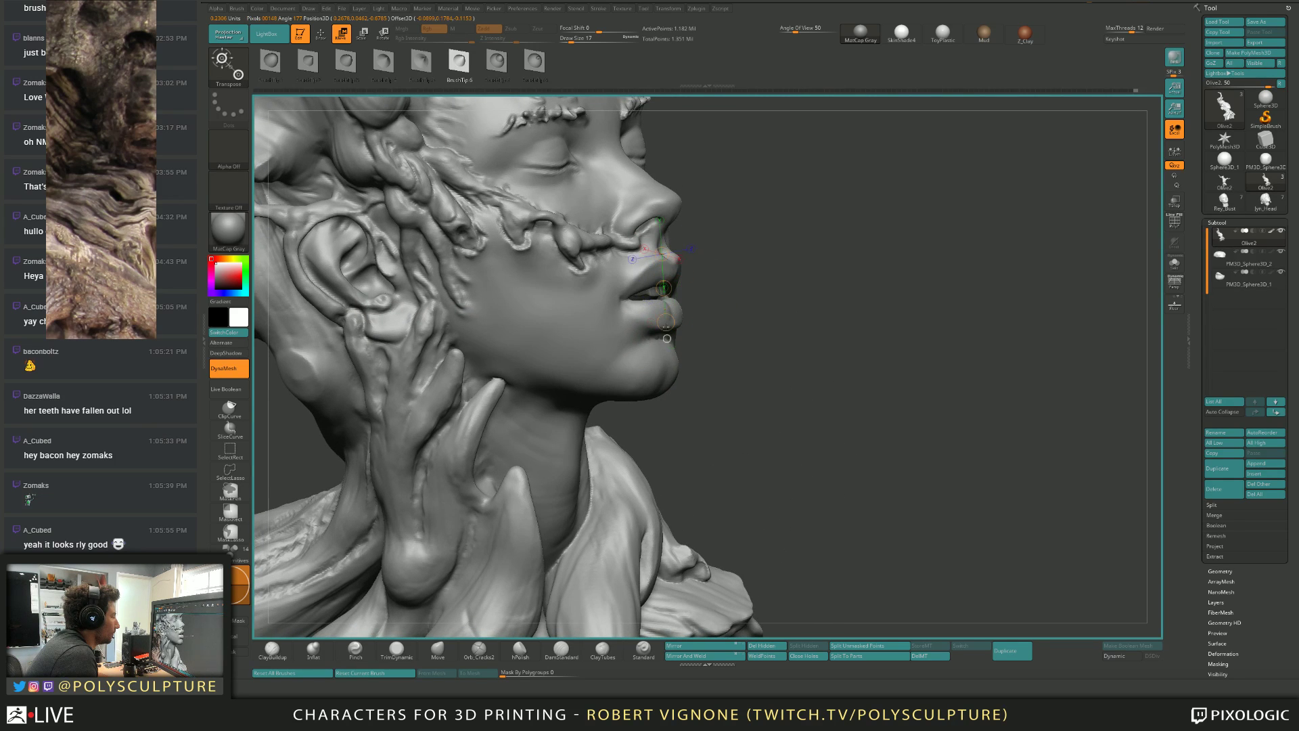
left_click_drag(661, 254, 663, 403, "shift")
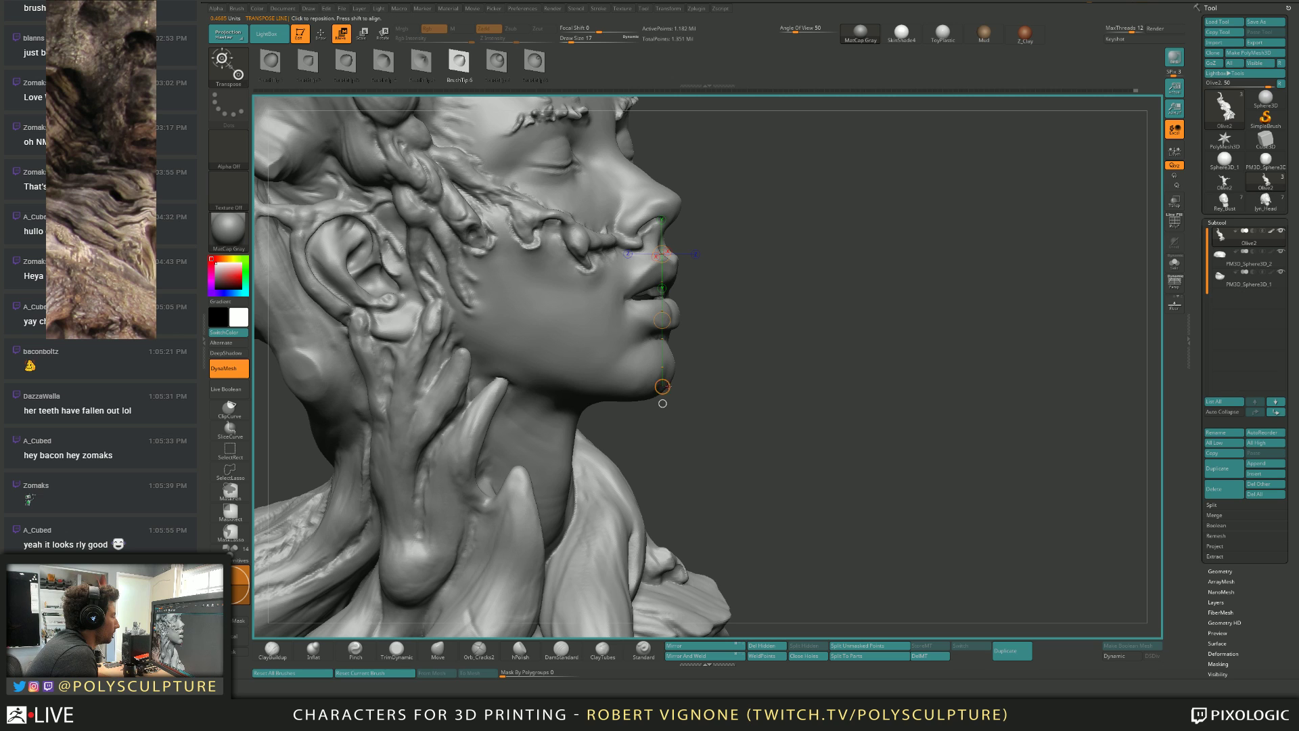
left_click_drag(814, 369, 805, 351)
Show the floor grid, frame the whole bust, and measure the front of the cheek with a transpose line.
left_click(1175, 307)
key("f")
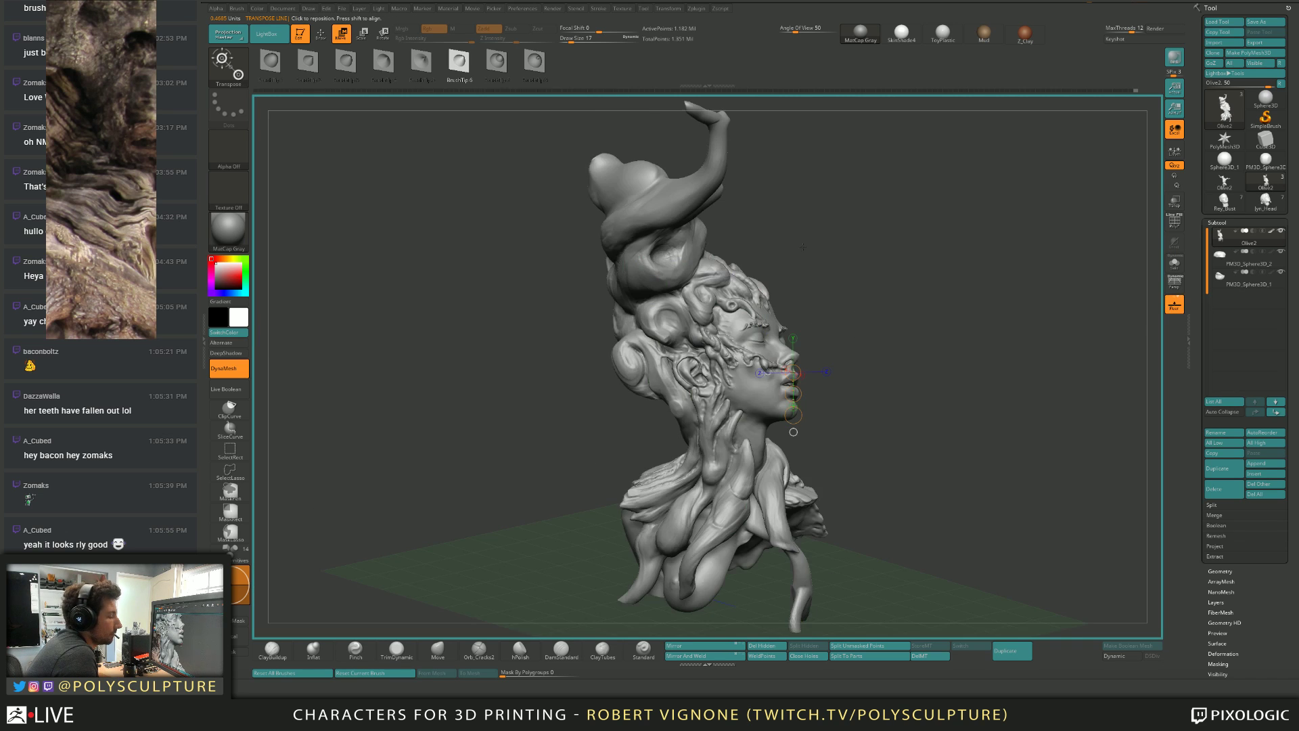
mouse_move(785, 399)
left_mouse_down()
mouse_move(840, 366)
mouse_move(834, 253)
left_mouse_up()
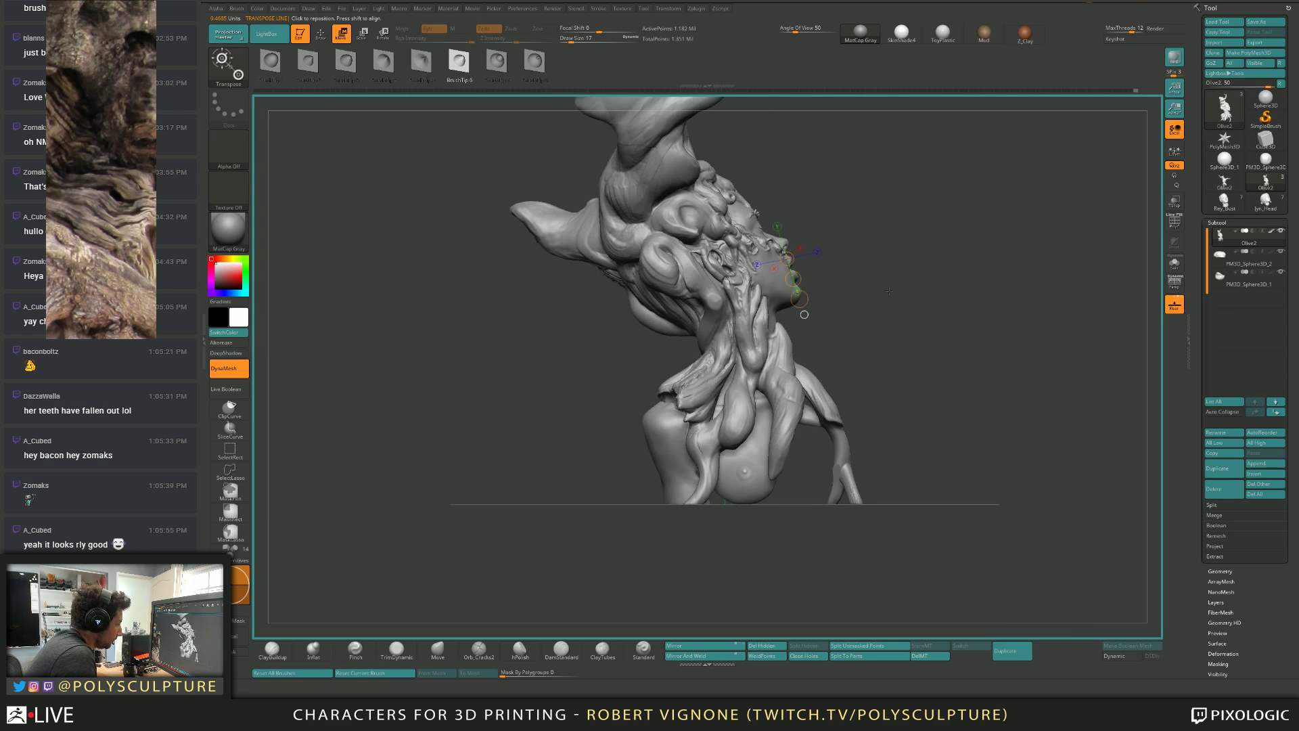
mouse_move(888, 291)
left_mouse_down()
mouse_move(822, 314)
mouse_move(822, 365)
mouse_move(892, 271)
mouse_move(872, 200)
mouse_move(922, 115)
left_mouse_up()
left_click_drag(922, 203, 951, 202)
left_click_drag(721, 328, 702, 494)
left_click_drag(714, 402, 714, 403)
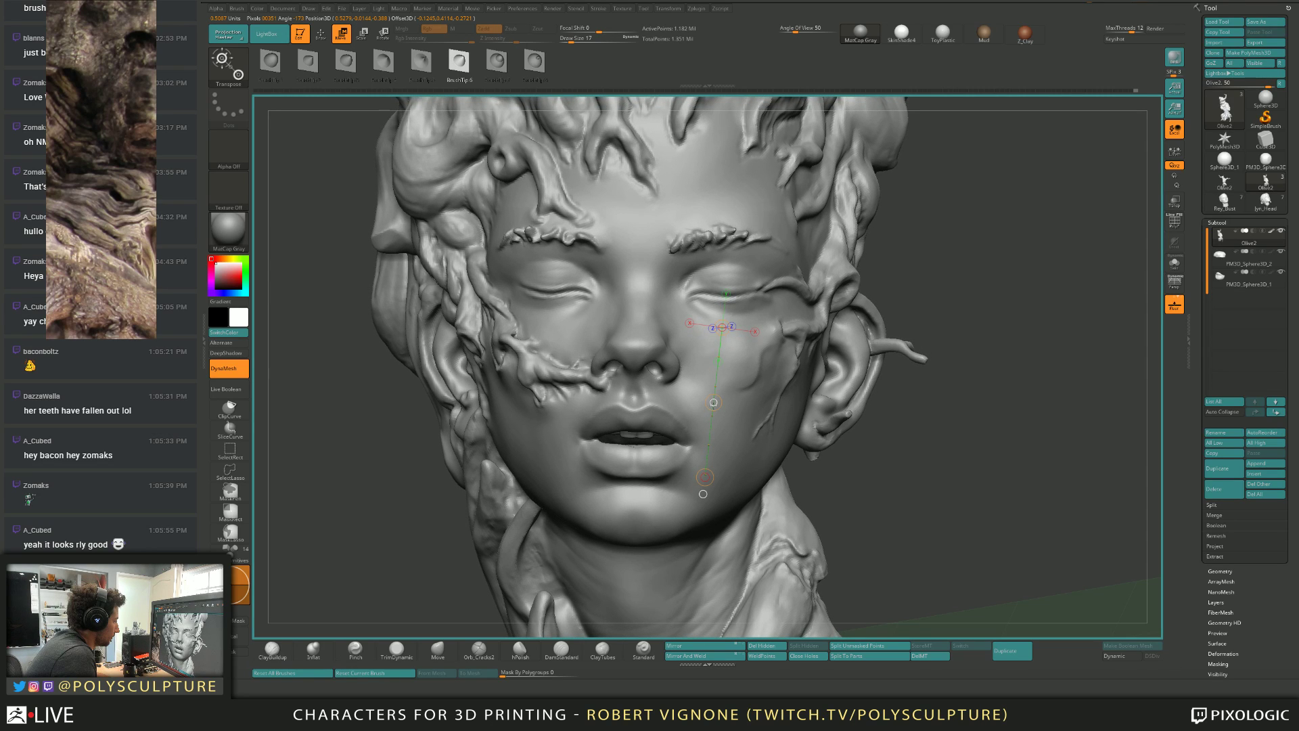
Return to Draw mode with the ClayBuildup brush at draw size 44 near the upper-arm stump and hide the floor grid.
right_click_drag(830, 453, 805, 379, "alt")
key("q")
mouse_move(719, 436)
right_mouse_down("alt")
mouse_move(757, 317)
mouse_move(612, 332)
mouse_move(730, 328)
mouse_move(764, 308)
mouse_move(730, 321)
right_mouse_up("alt")
mouse_move(731, 322)
right_mouse_down("ctrl")
mouse_move(742, 358)
mouse_move(671, 311)
right_mouse_up("ctrl")
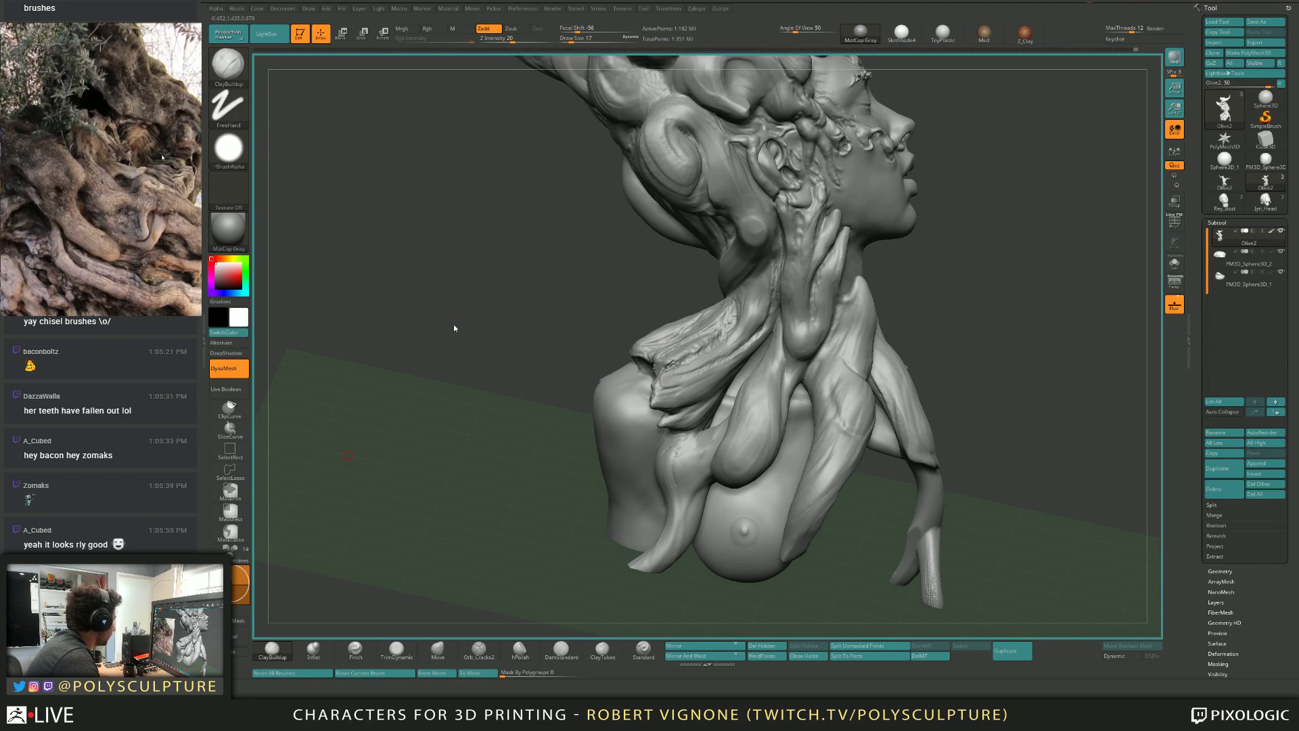
mouse_move(908, 331)
left_mouse_down()
mouse_move(778, 317)
mouse_move(827, 338)
left_mouse_up()
key("shift+f")
key("shift+f")
key("s")
left_click(824, 348)
mouse_move(762, 377)
right_mouse_down()
mouse_move(717, 423)
mouse_move(805, 365)
mouse_move(930, 313)
right_mouse_up()
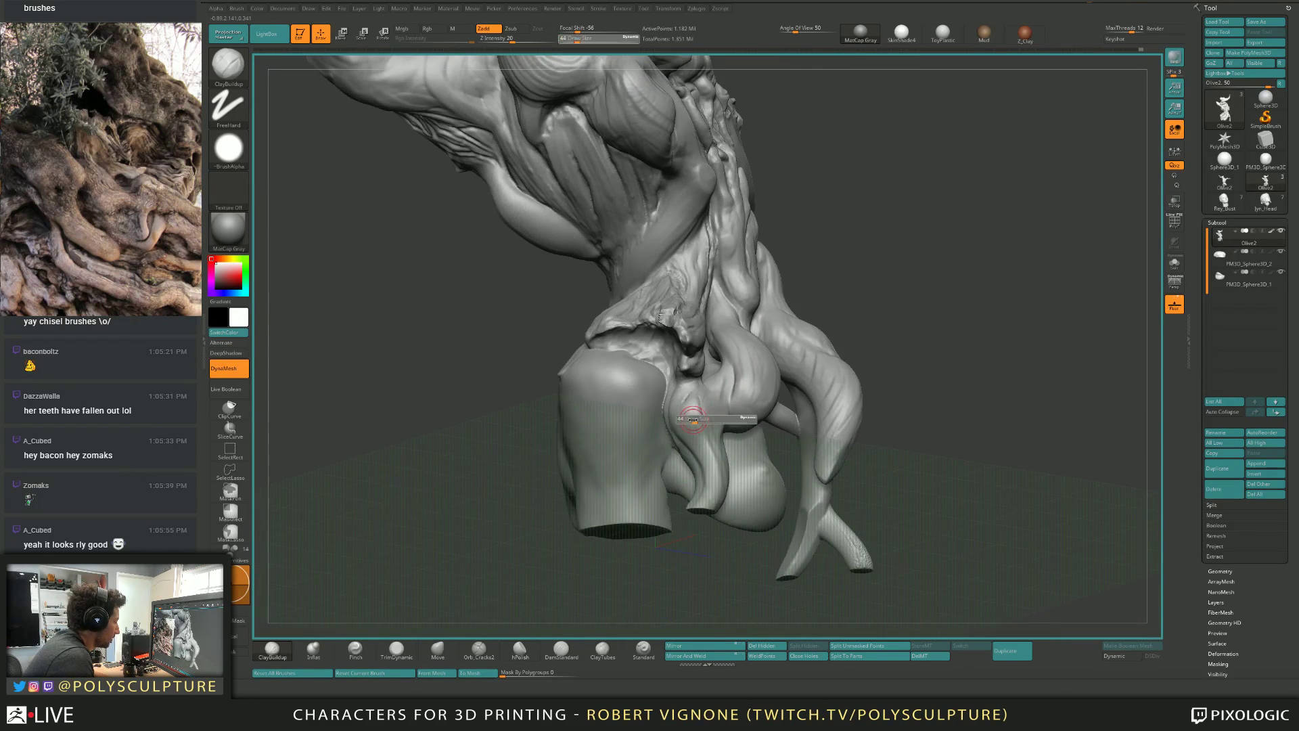
key("shift+p")
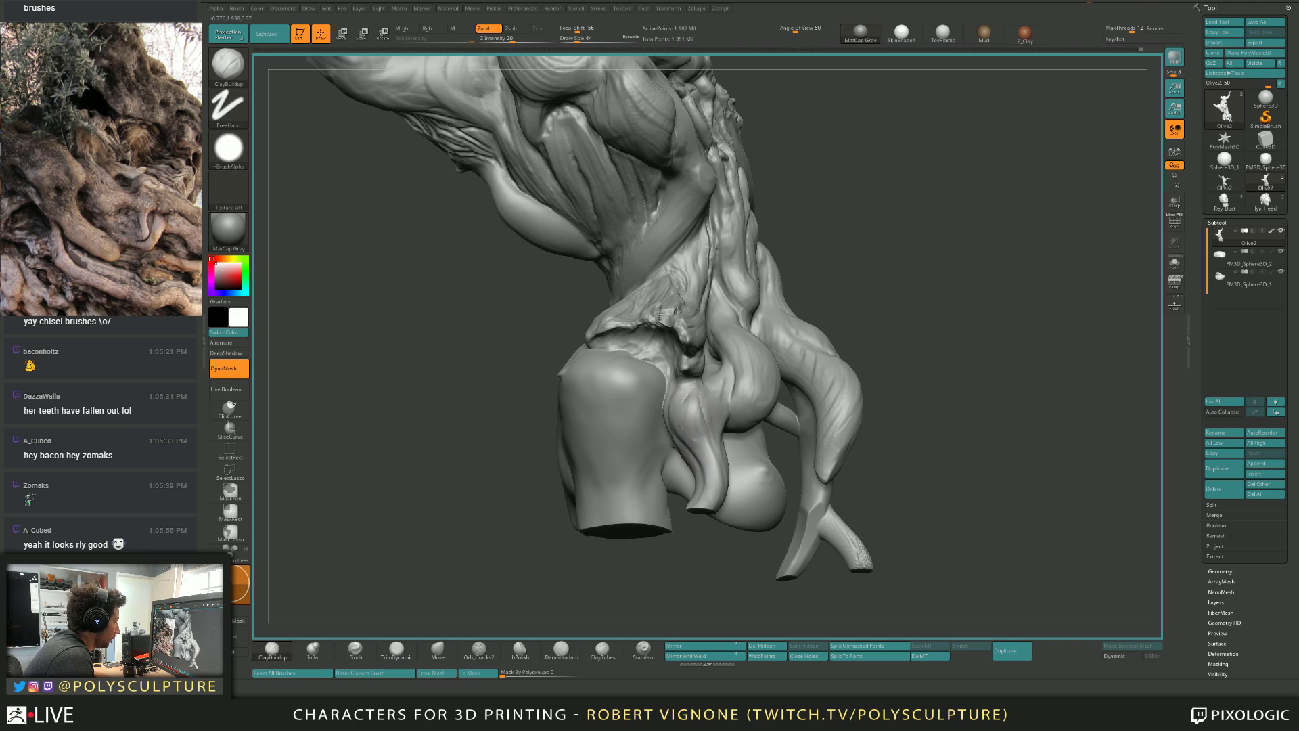
Build up and smooth the back of the shoulder and upper-arm stump with ClayBuildup at a larger draw size.
mouse_move(700, 476)
right_mouse_down()
mouse_move(730, 460)
mouse_move(697, 440)
right_mouse_up()
key("s")
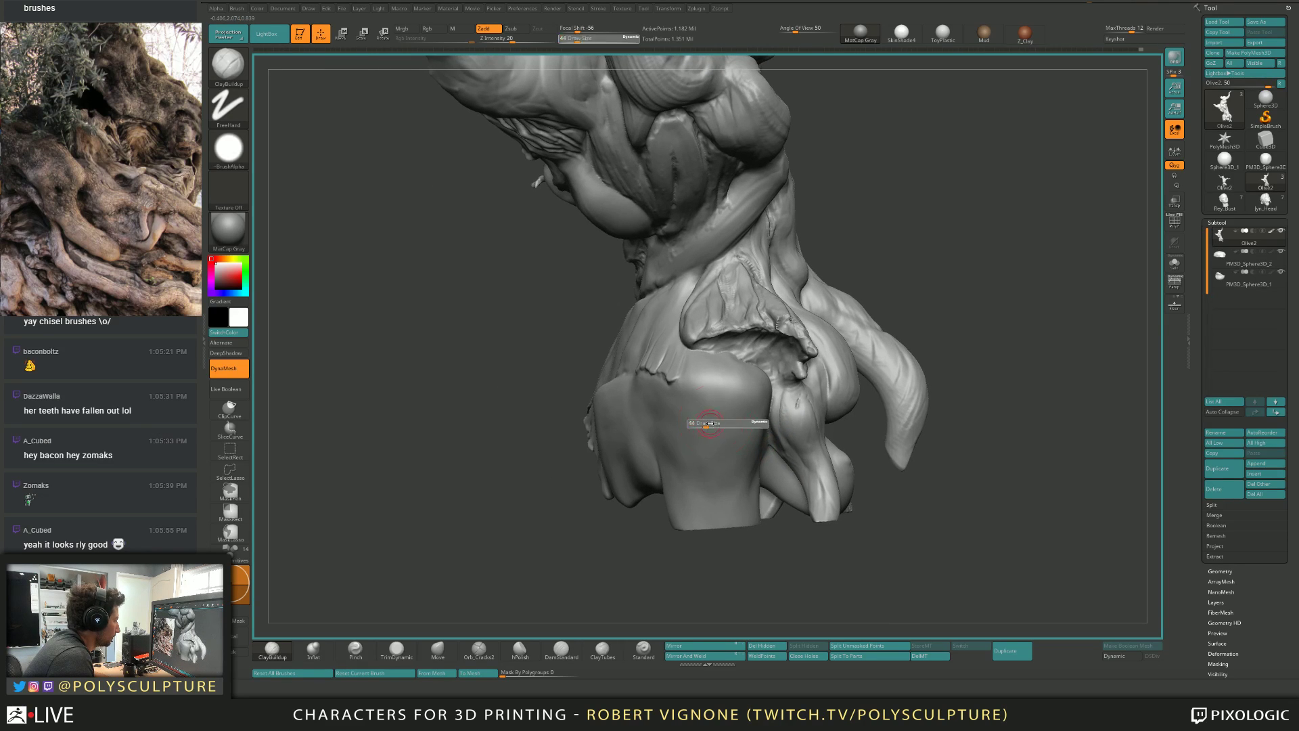
left_click(703, 424)
key("shift")
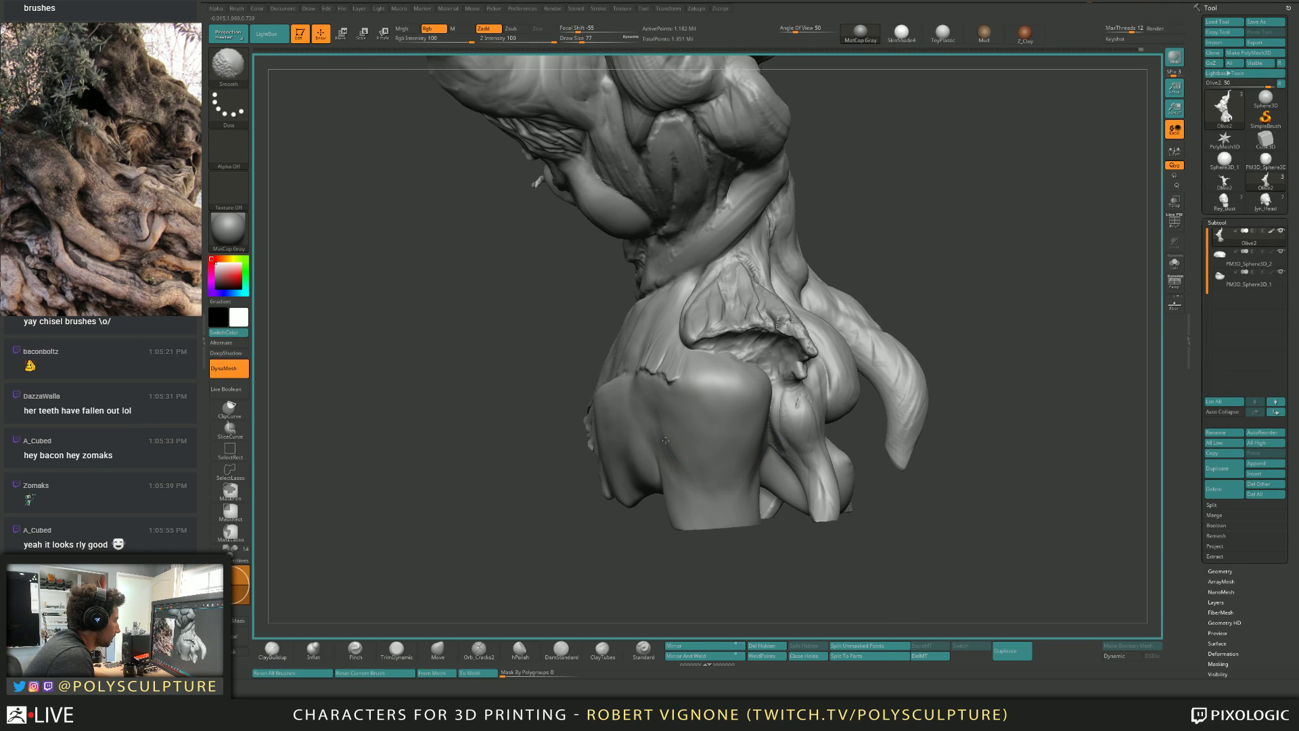
key("shift")
key("shift")
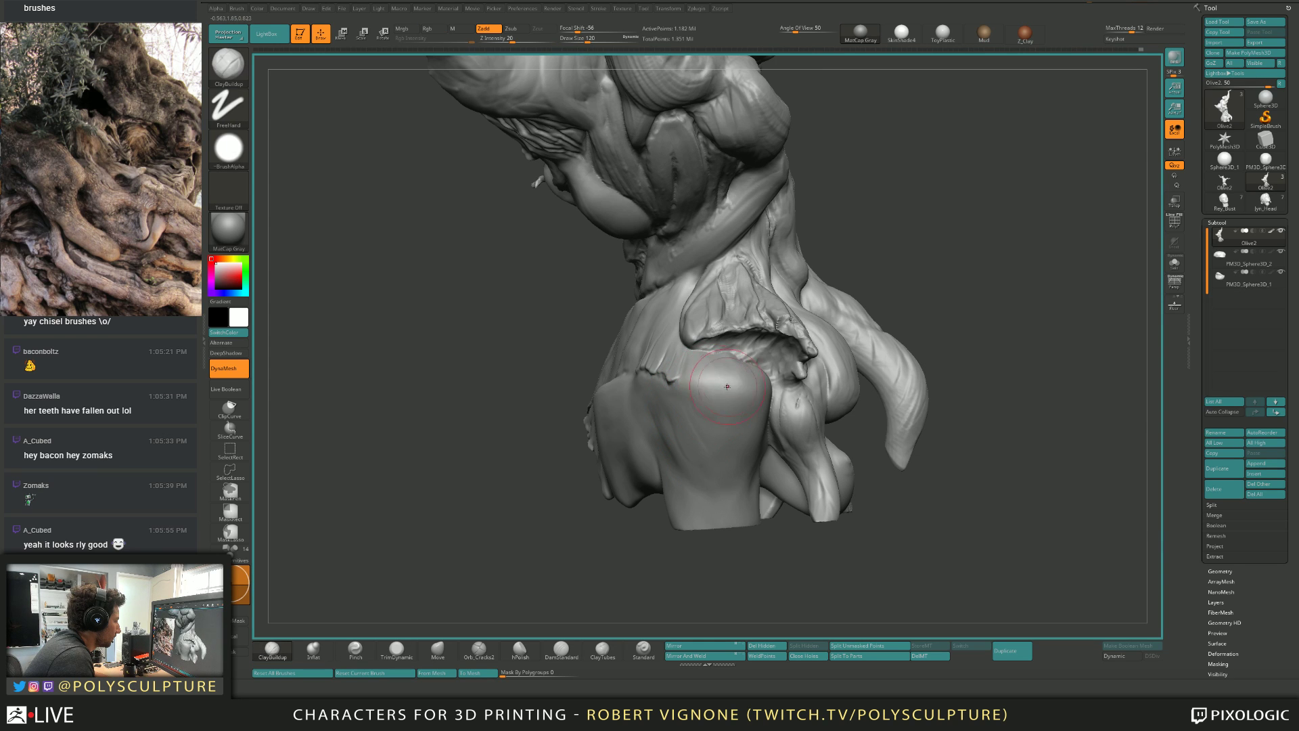
right_click_drag(752, 388, 708, 370)
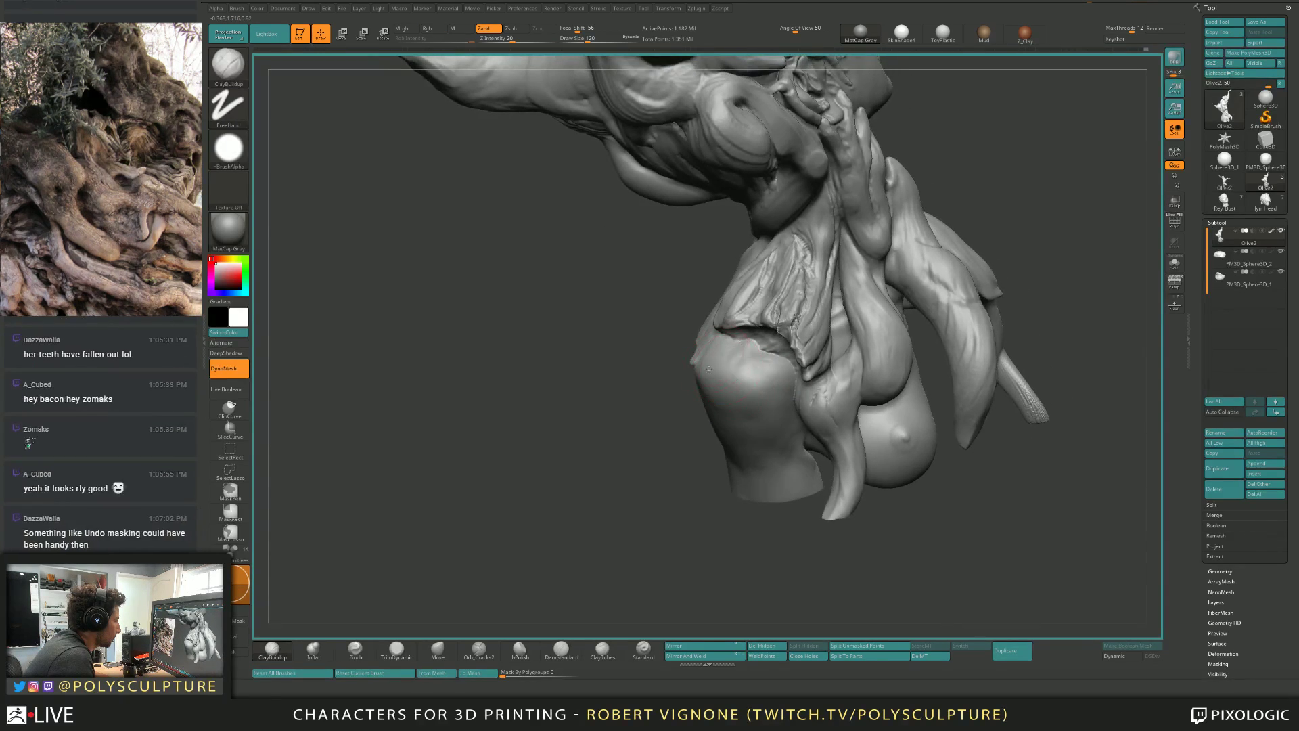
mouse_move(774, 412)
right_mouse_down()
mouse_move(763, 341)
mouse_move(724, 374)
right_mouse_up()
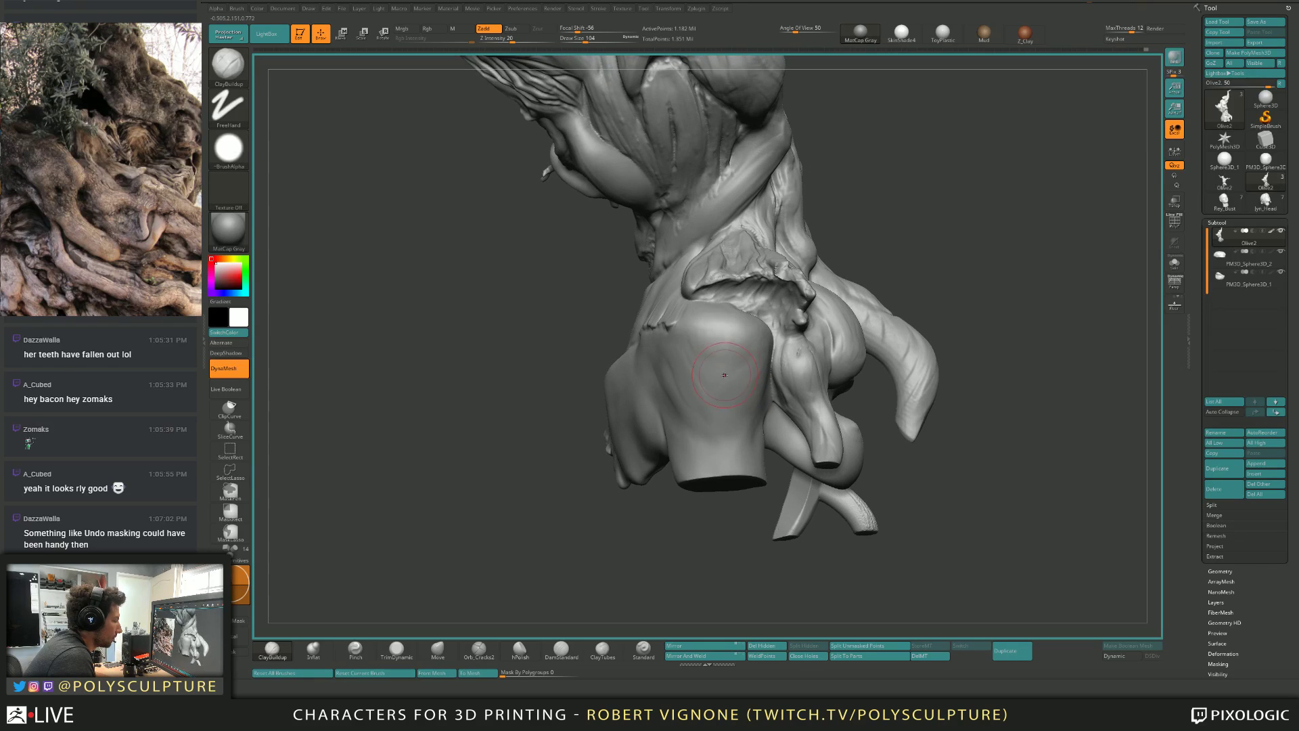
Reshape the contour of the upper-arm stump with the Move brush, reducing the draw size.
key("b")
key("m")
key("v")
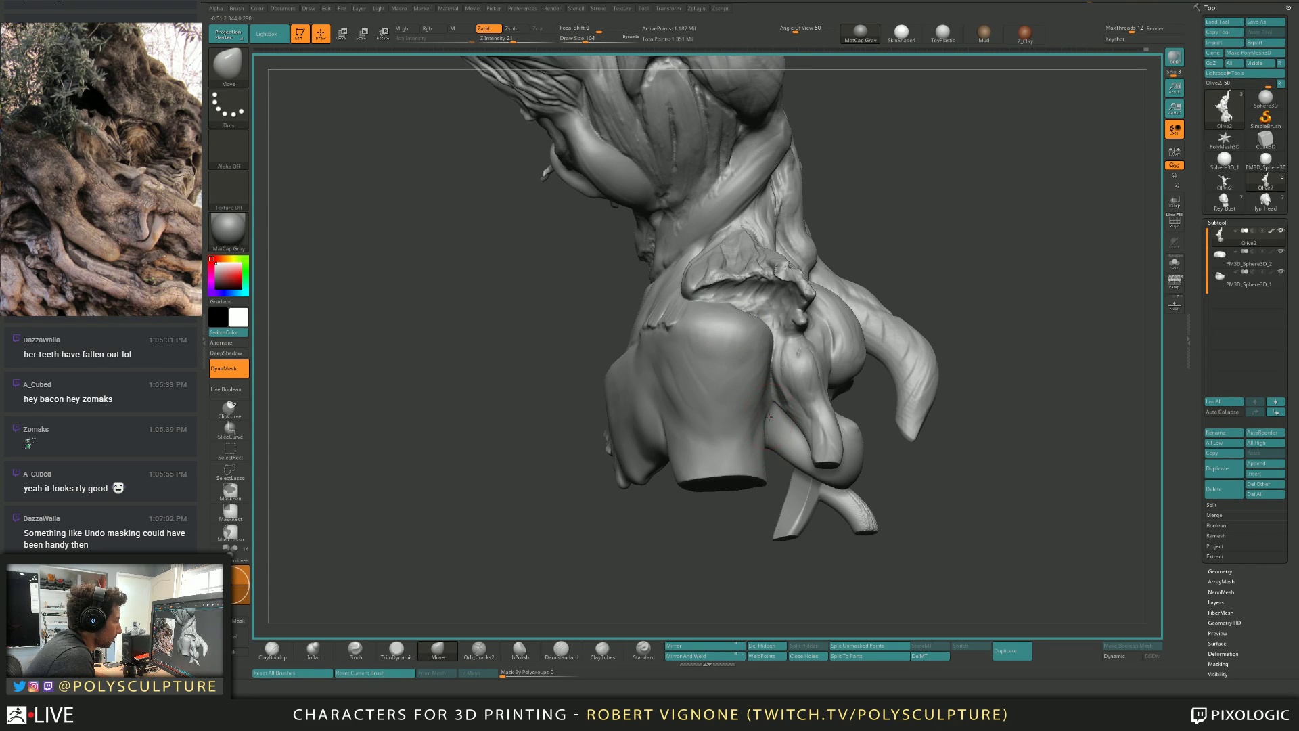
key("[")
mouse_move(765, 416)
right_mouse_down()
mouse_move(757, 440)
mouse_move(768, 420)
right_mouse_up()
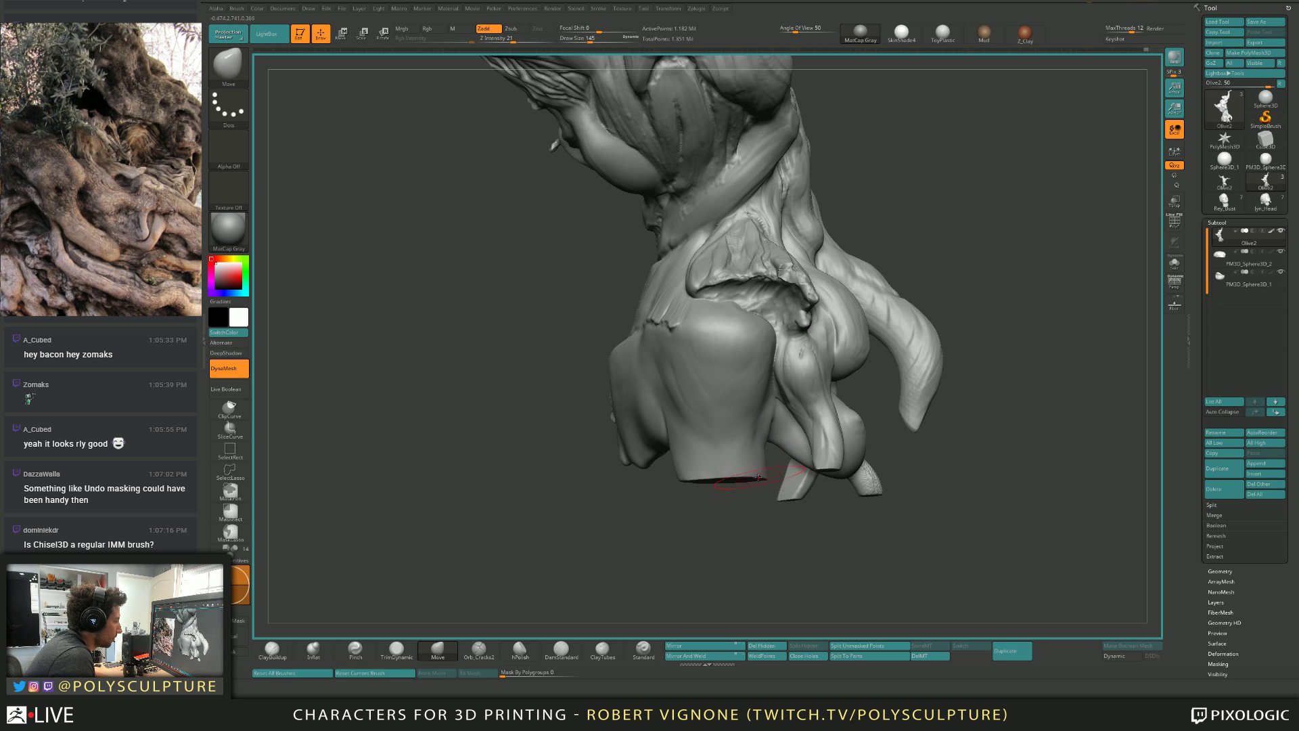
right_click_drag(702, 502, 686, 501)
key("s")
left_click_drag(775, 442, 771, 442)
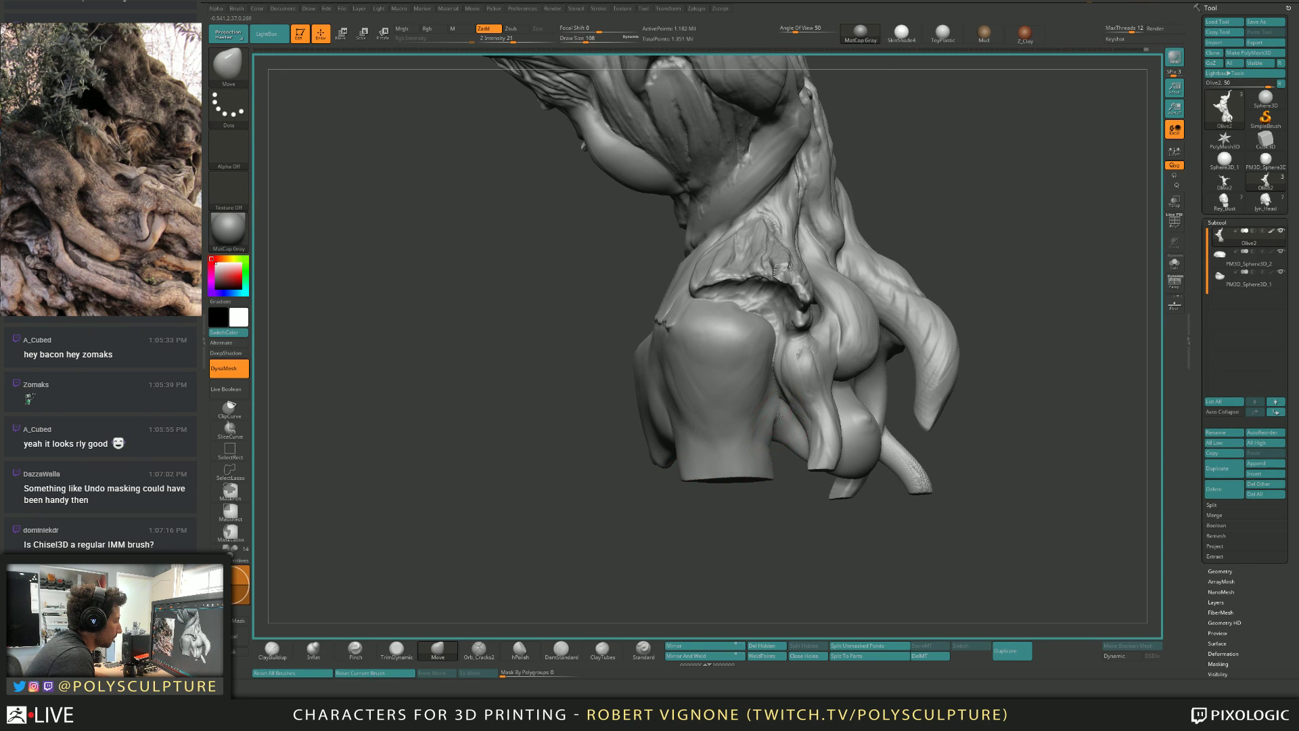
Adjust the stump's underside around the armpit with the Move brush, reducing the draw size to 87 and then 74.
mouse_move(812, 443)
right_mouse_down()
mouse_move(771, 441)
mouse_move(790, 413)
mouse_move(789, 482)
right_mouse_up()
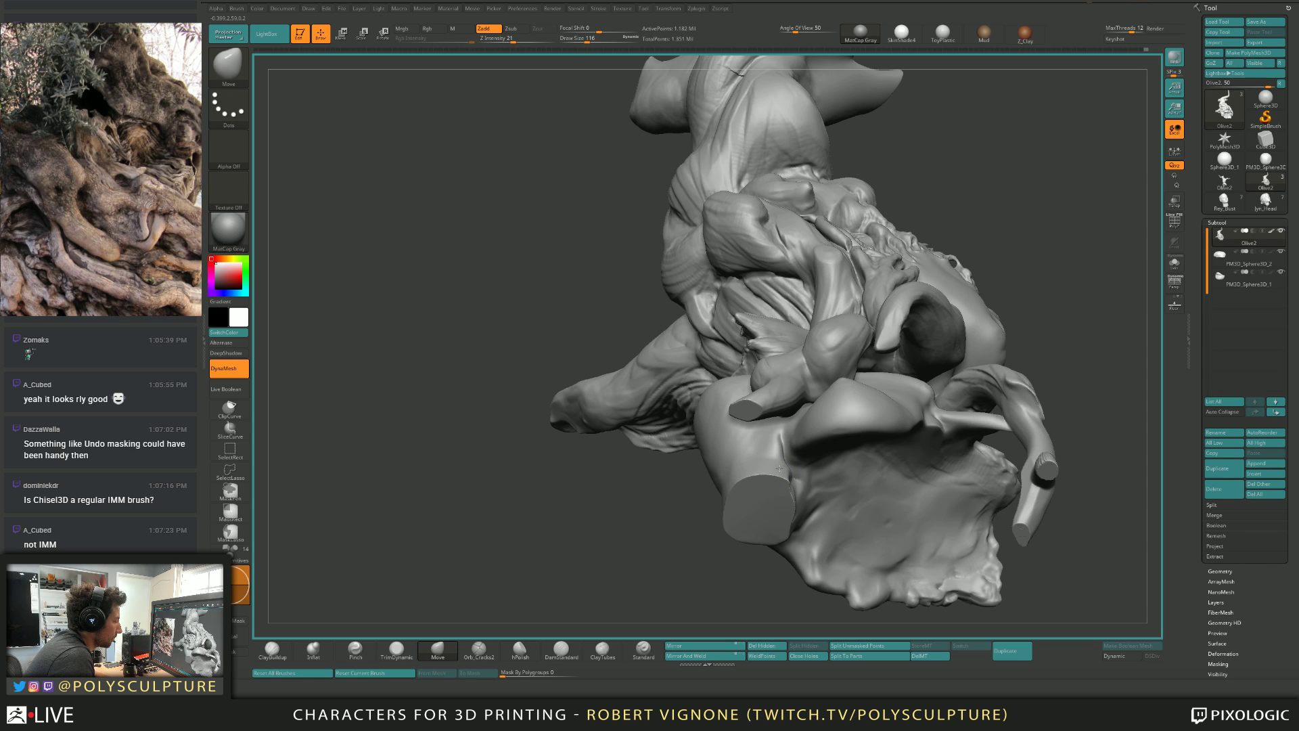
mouse_move(779, 468)
right_mouse_down()
mouse_move(751, 383)
mouse_move(717, 343)
mouse_move(733, 369)
mouse_move(742, 361)
mouse_move(703, 413)
mouse_move(716, 440)
mouse_move(751, 384)
mouse_move(748, 424)
right_mouse_up()
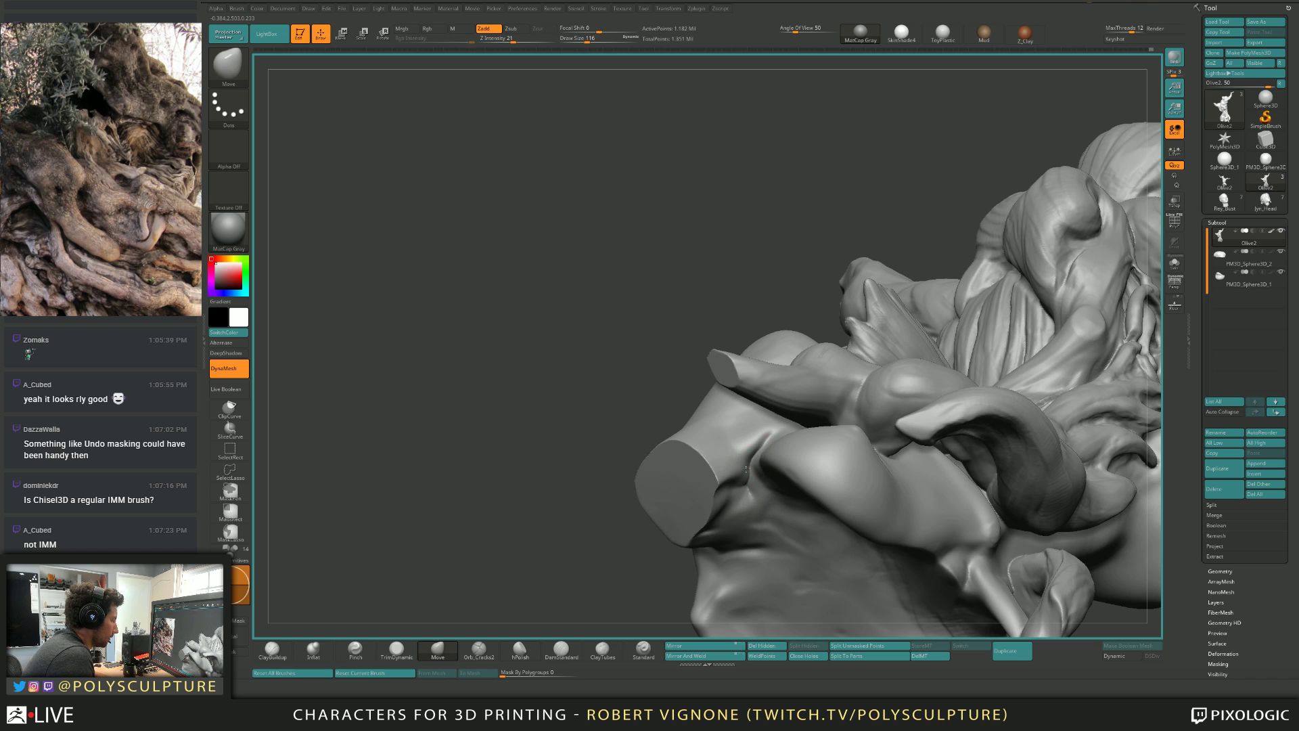
key("bracketleft")
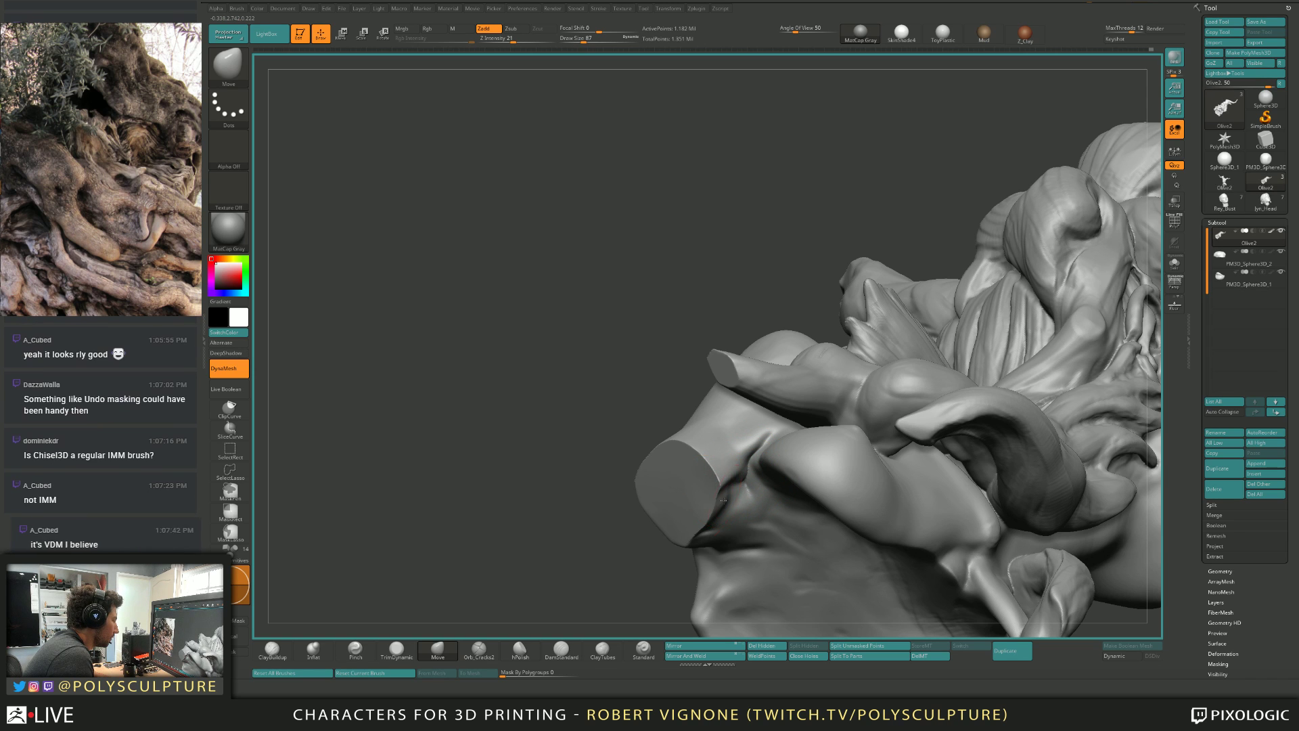
mouse_move(734, 480)
right_mouse_down()
mouse_move(698, 385)
mouse_move(755, 394)
right_mouse_up()
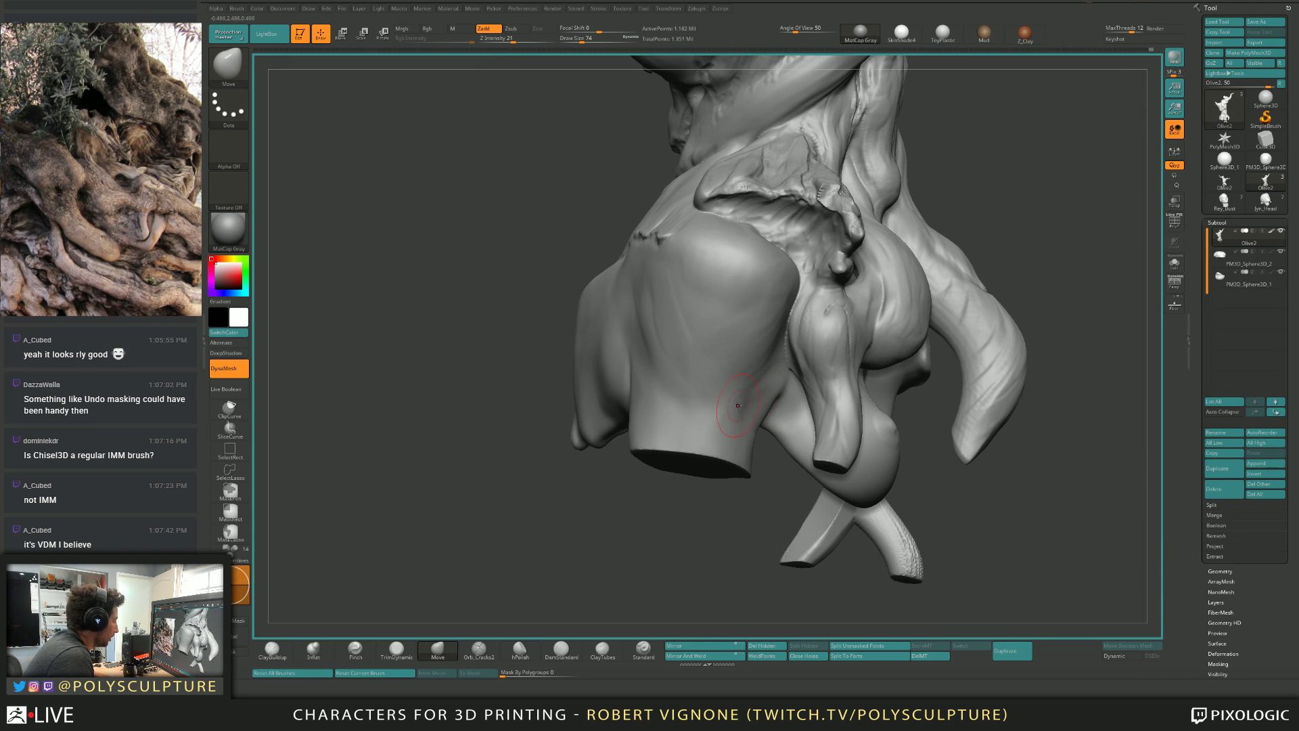
Build up the armpit crease with ClayBuildup at draw size 74, then refine it with TrimDynamic and smoothing.
key("b")
key("c")
key("b")
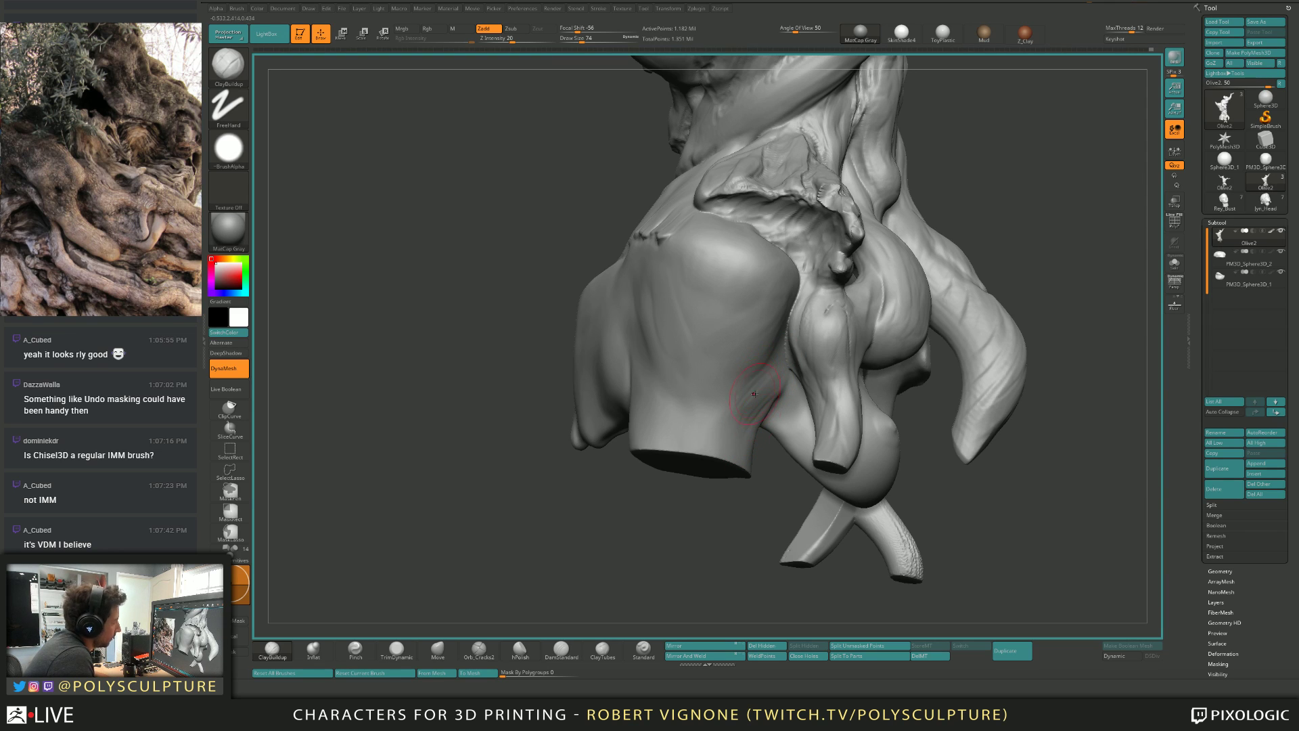
right_click_drag(760, 395, 740, 435)
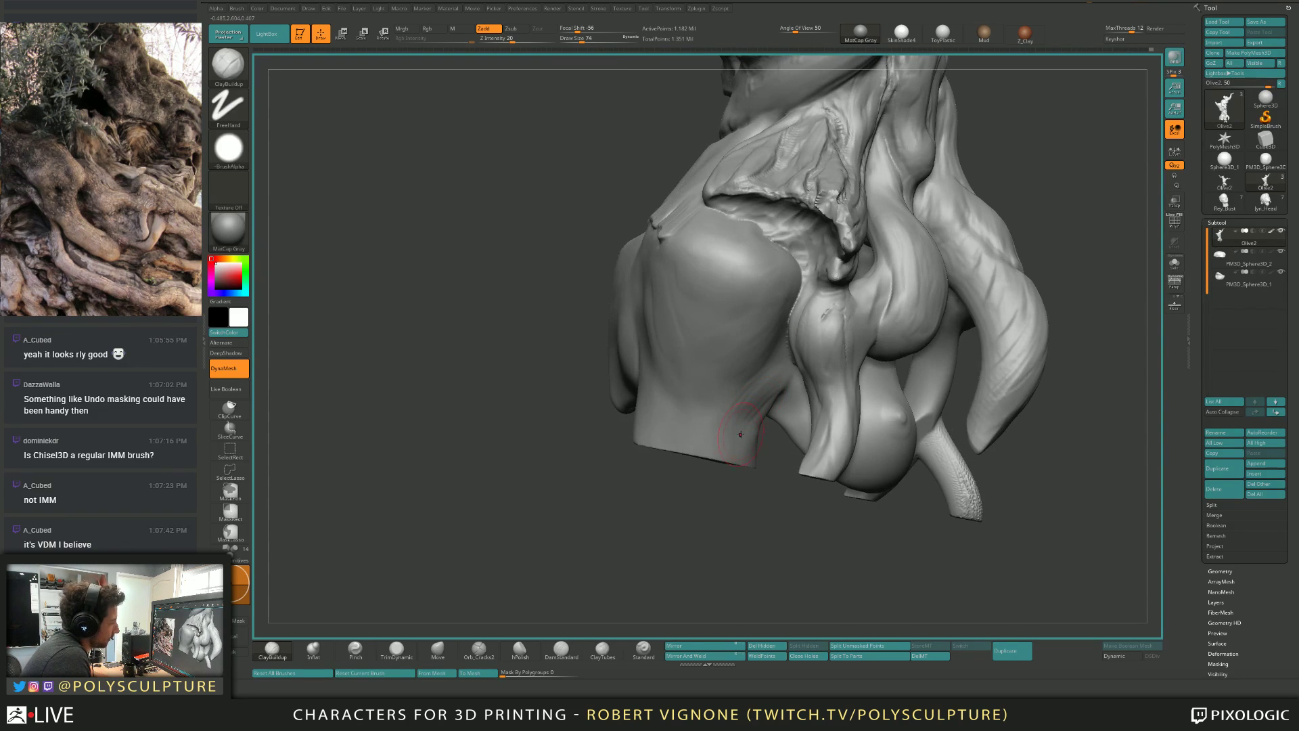
right_click_drag(763, 392, 776, 369)
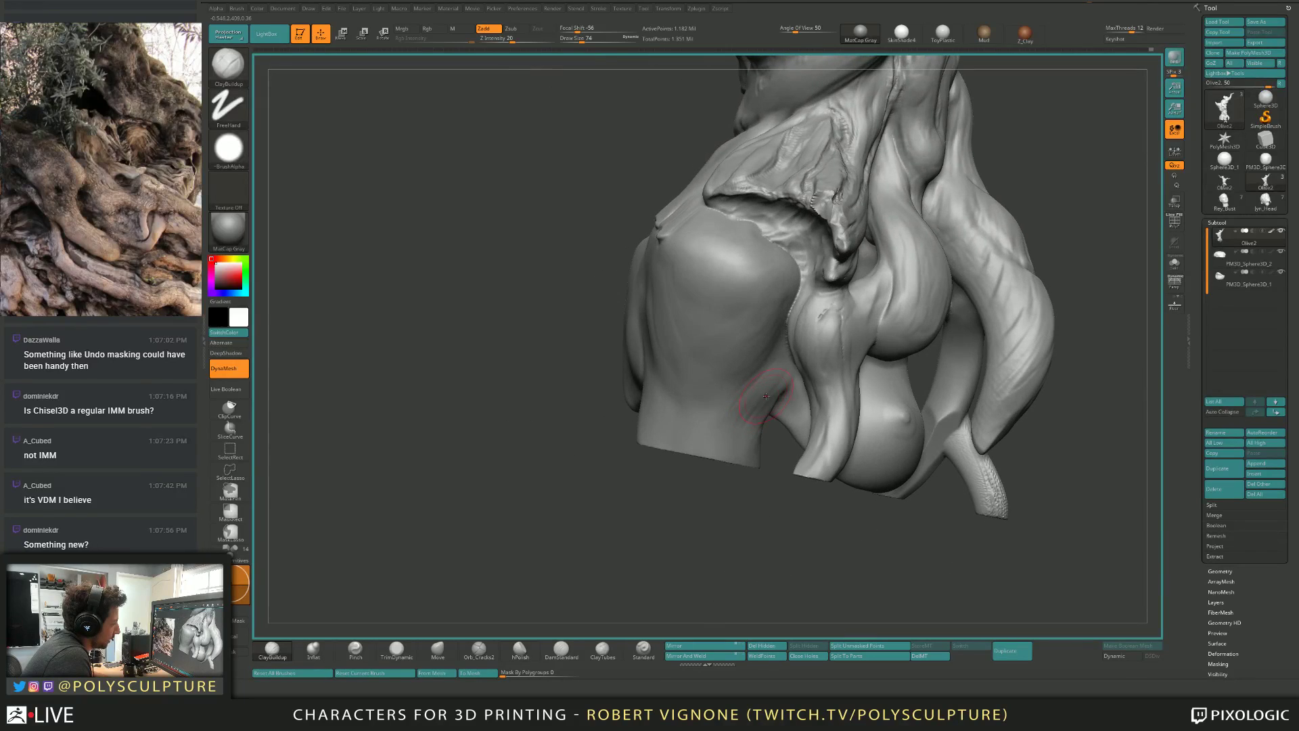
key("b")
key("t")
key("d")
key("shift")
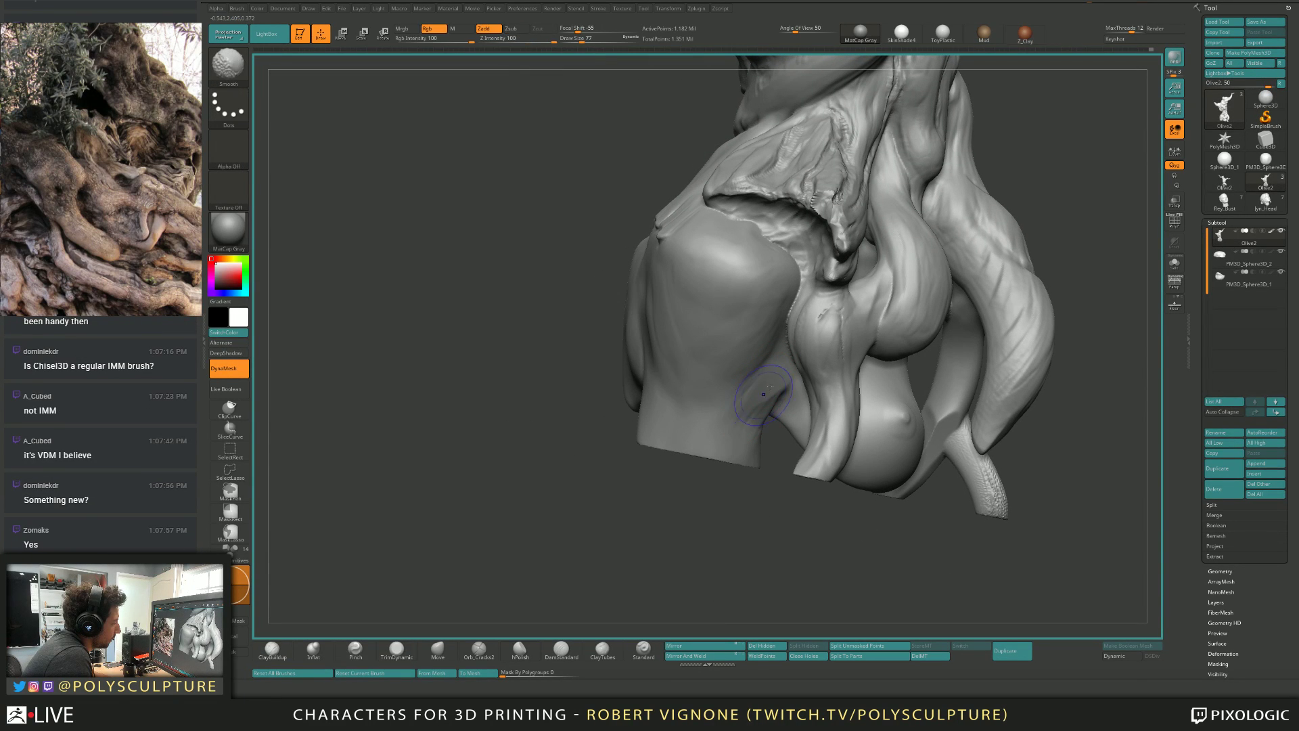
Adjust the shoulder and arm silhouette with the Move brush at draw sizes 305 and 280.
mouse_move(781, 377)
right_mouse_down()
mouse_move(783, 389)
mouse_move(734, 414)
mouse_move(717, 399)
right_mouse_up()
key("b")
key("m")
key("v")
key("s")
left_click(749, 383)
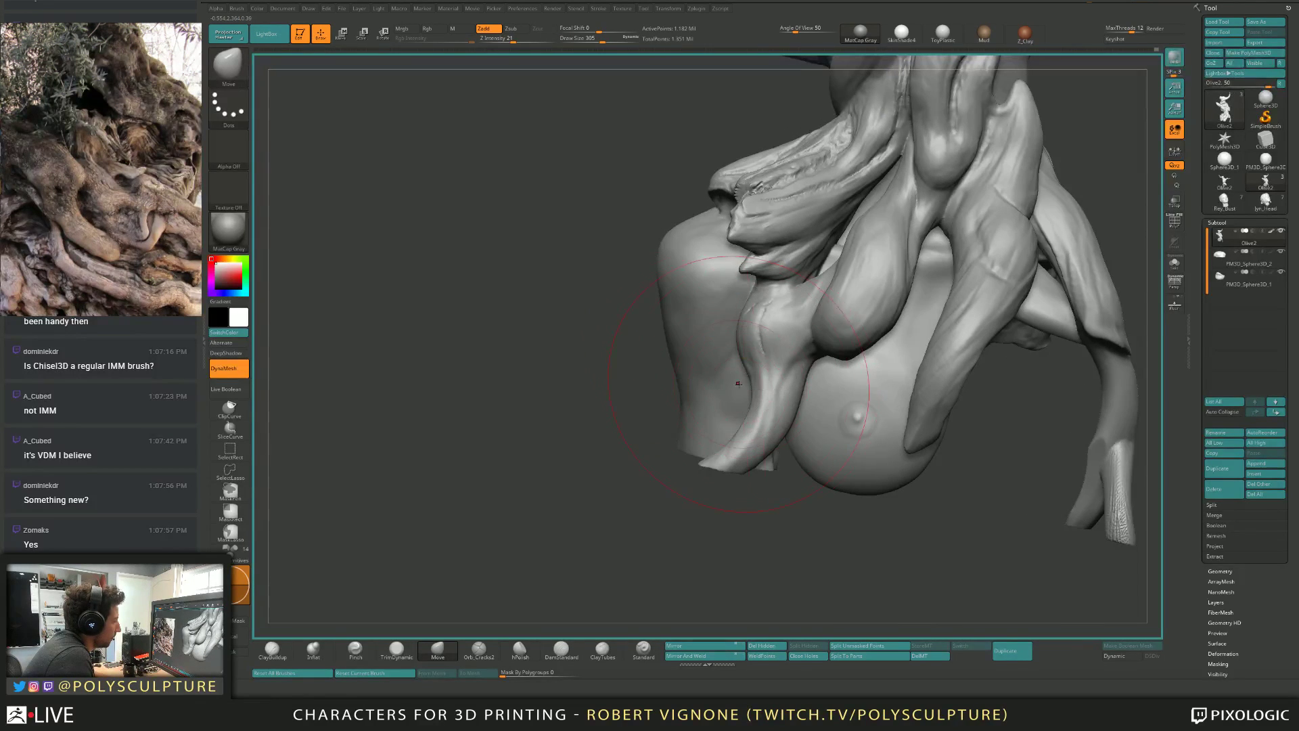
key("s")
left_click_drag(675, 265, 671, 265)
key("s")
left_click(667, 263)
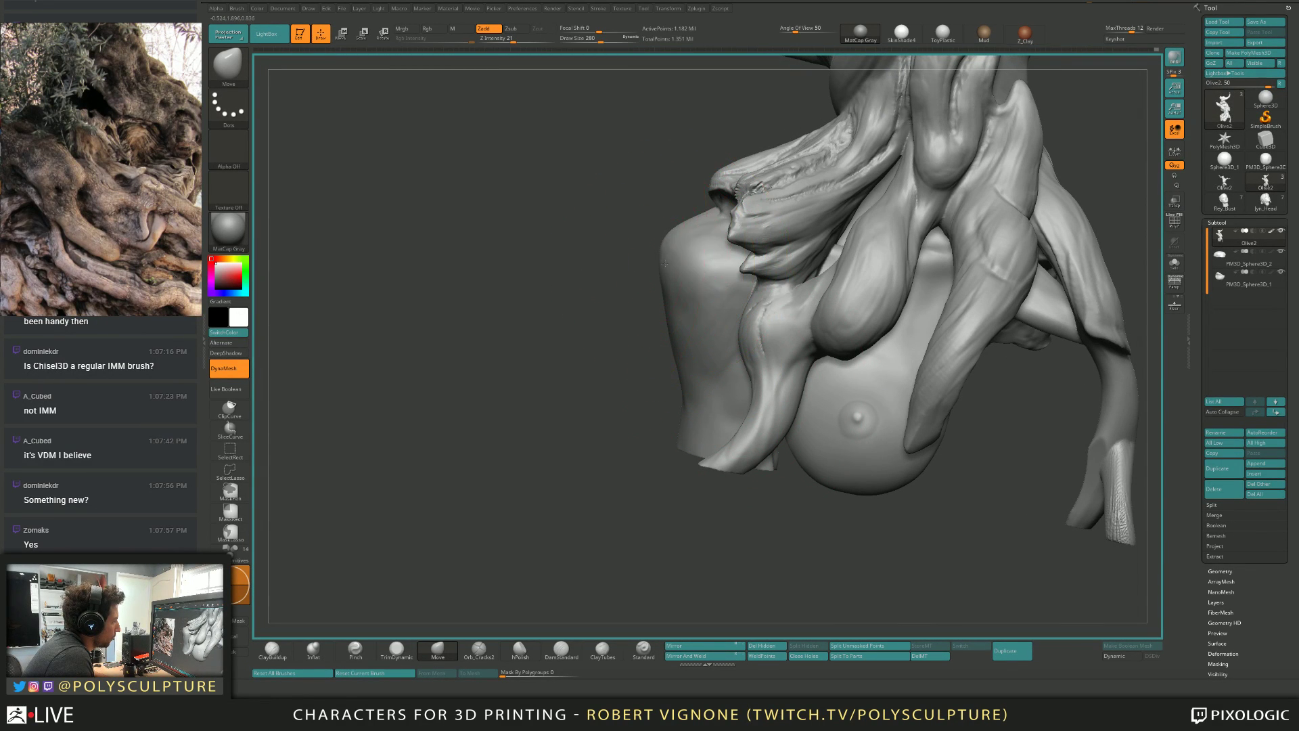
Refine the arm stump's cut end and armpit side with the Move brush, reducing the draw size to 112 and then 86.
key("s")
left_click_drag(678, 372, 673, 372)
right_click_drag(654, 378, 712, 378)
key("s")
left_click_drag(711, 378, 705, 378)
mouse_move(717, 433)
right_mouse_down()
mouse_move(744, 381)
mouse_move(713, 435)
right_mouse_up()
key("s")
left_click_drag(713, 435, 704, 435)
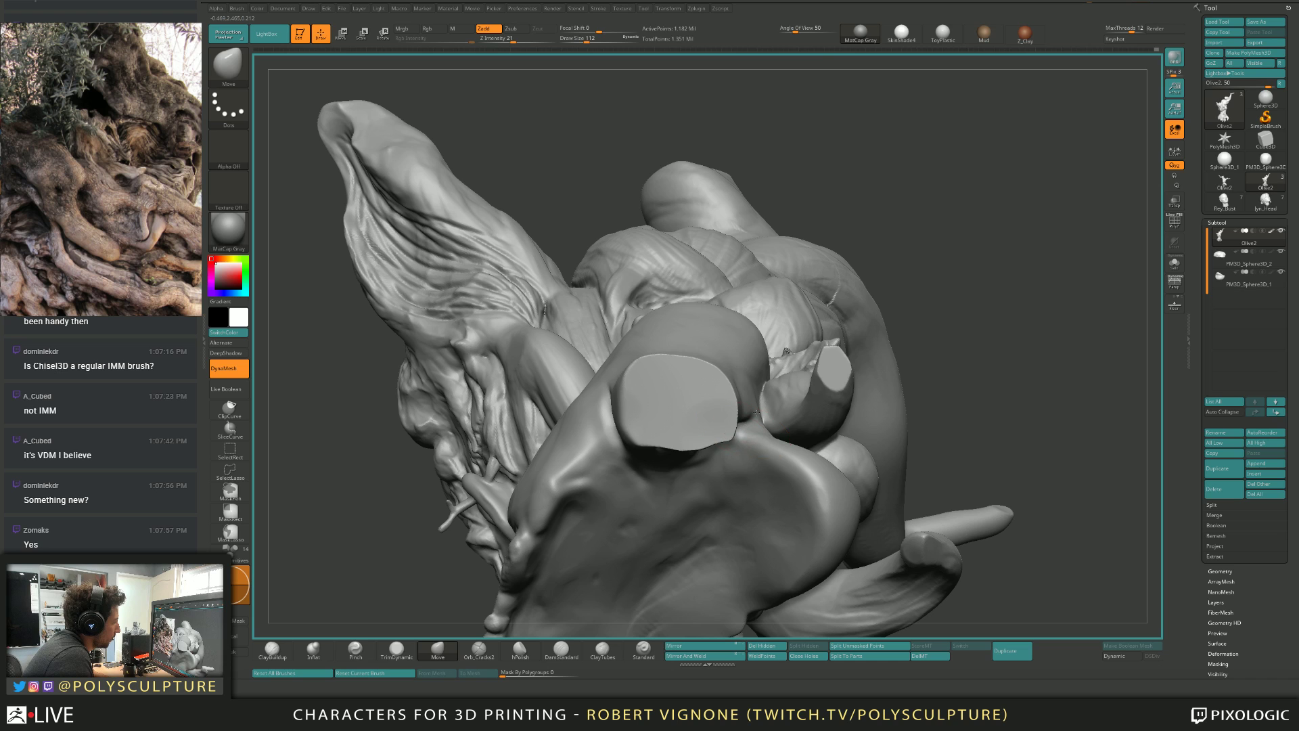
mouse_move(713, 435)
right_mouse_down()
mouse_move(751, 459)
mouse_move(758, 392)
right_mouse_up()
key("s")
left_click_drag(758, 392, 755, 392)
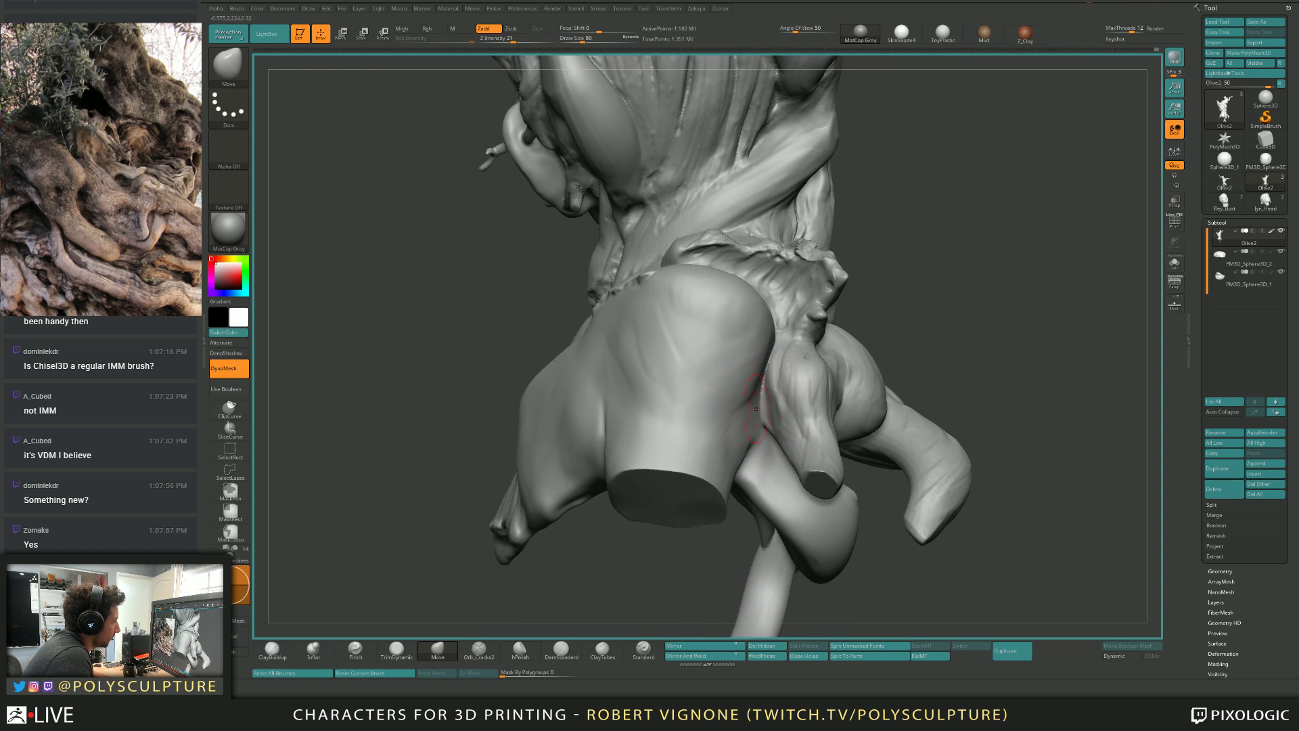
Adjust the arm stump and armpit contour beside the hanging branch with the Move brush, reducing the draw size to 62.
mouse_move(755, 408)
right_mouse_down()
mouse_move(758, 304)
mouse_move(728, 270)
mouse_move(744, 407)
mouse_move(764, 398)
mouse_move(750, 365)
mouse_move(785, 369)
mouse_move(730, 397)
right_mouse_up()
key("s")
left_click_drag(731, 399, 729, 401)
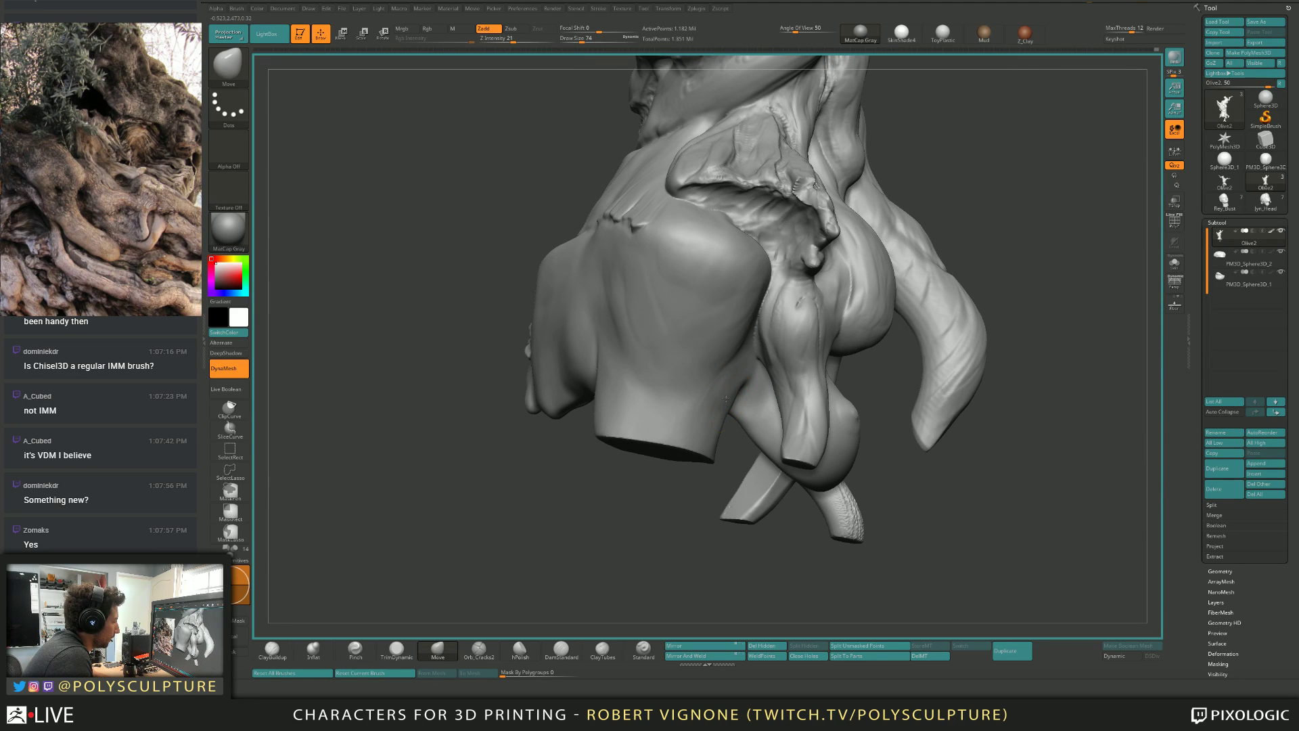
mouse_move(725, 398)
right_mouse_down()
mouse_move(802, 236)
mouse_move(737, 279)
right_mouse_up()
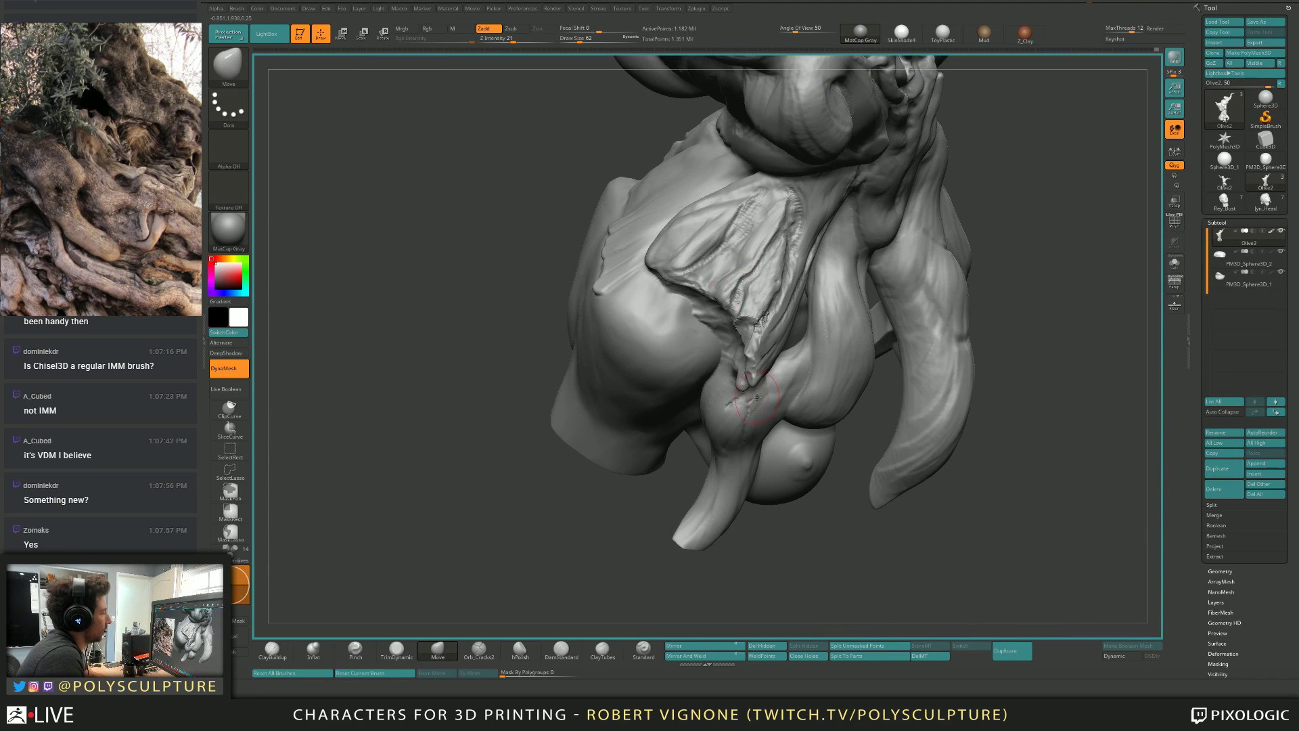
mouse_move(757, 397)
right_mouse_down()
mouse_move(772, 348)
mouse_move(789, 364)
right_mouse_up()
key("s")
left_click_drag(777, 371, 787, 370)
right_click_drag(698, 359, 725, 387)
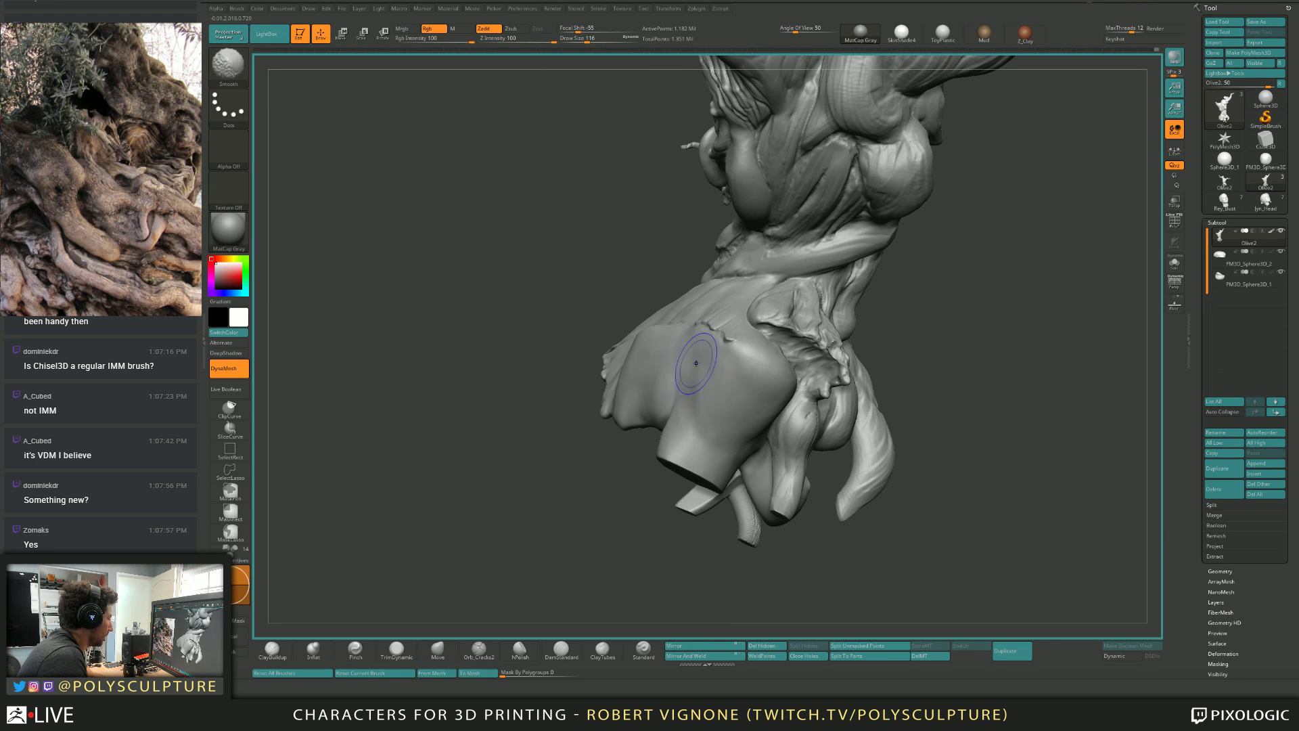
Fill out the shoulder above the stump with ClayBuildup at draw size 116, then Inflat at draw size 154.
key("s")
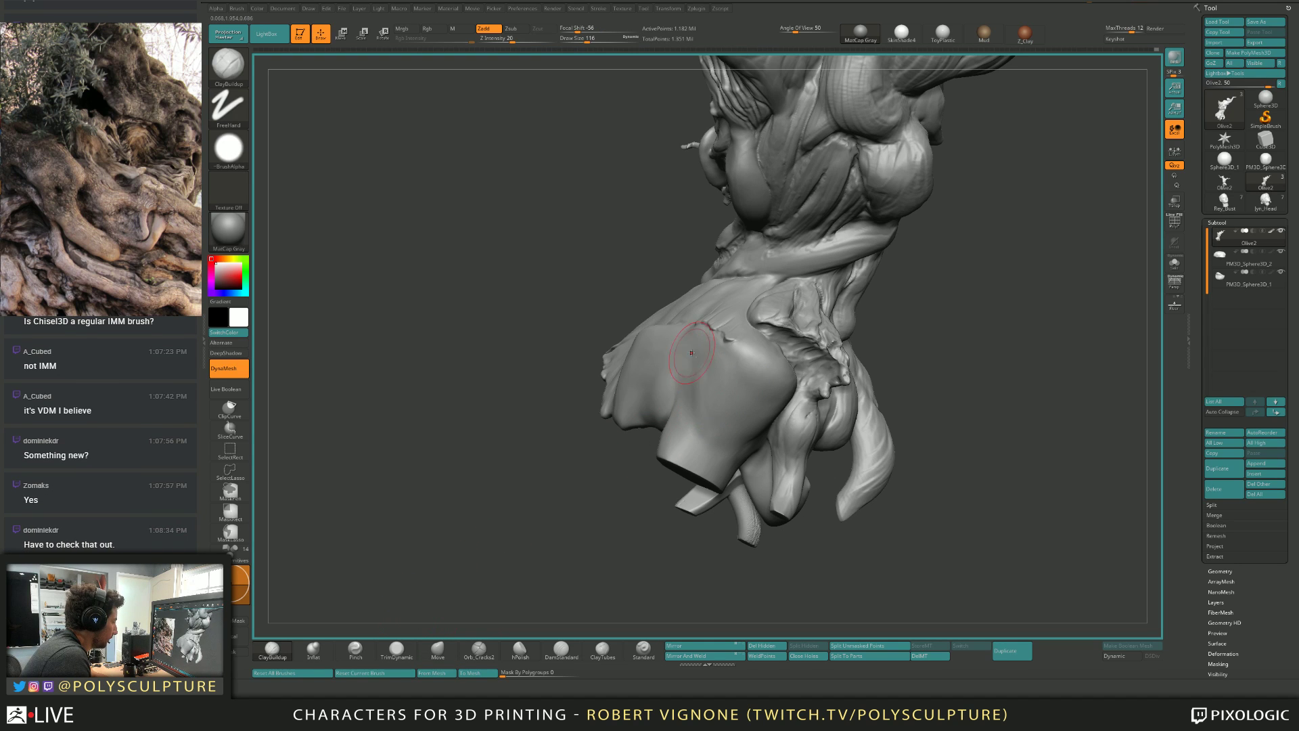
key("shift")
mouse_move(700, 386)
right_mouse_down()
mouse_move(681, 407)
mouse_move(713, 363)
mouse_move(694, 335)
mouse_move(705, 393)
mouse_move(734, 371)
mouse_move(694, 376)
right_mouse_up()
key("4")
key("2")
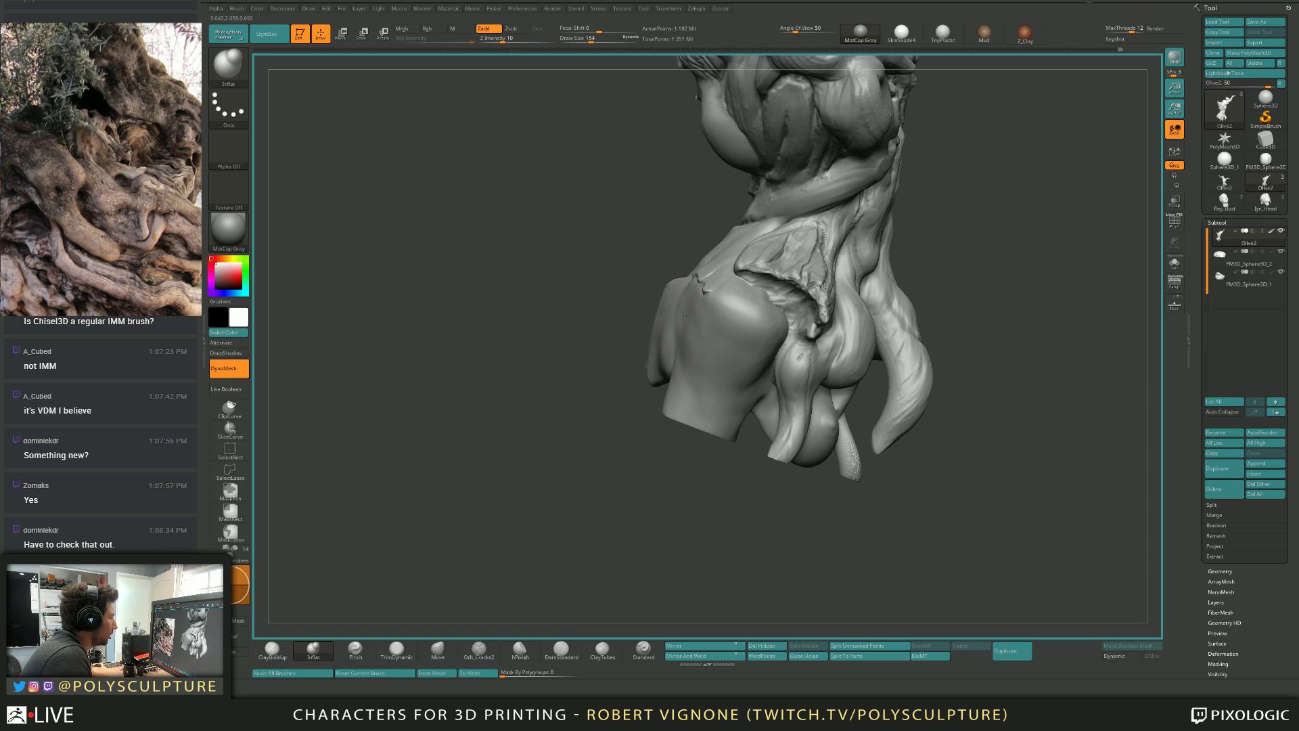
Adjust the shoulder and back silhouette with the Move brush at draw sizes 230 and 167.
mouse_move(707, 321)
right_mouse_down()
mouse_move(704, 336)
mouse_move(737, 352)
mouse_move(726, 377)
right_mouse_up()
key("b")
key("m")
key("v")
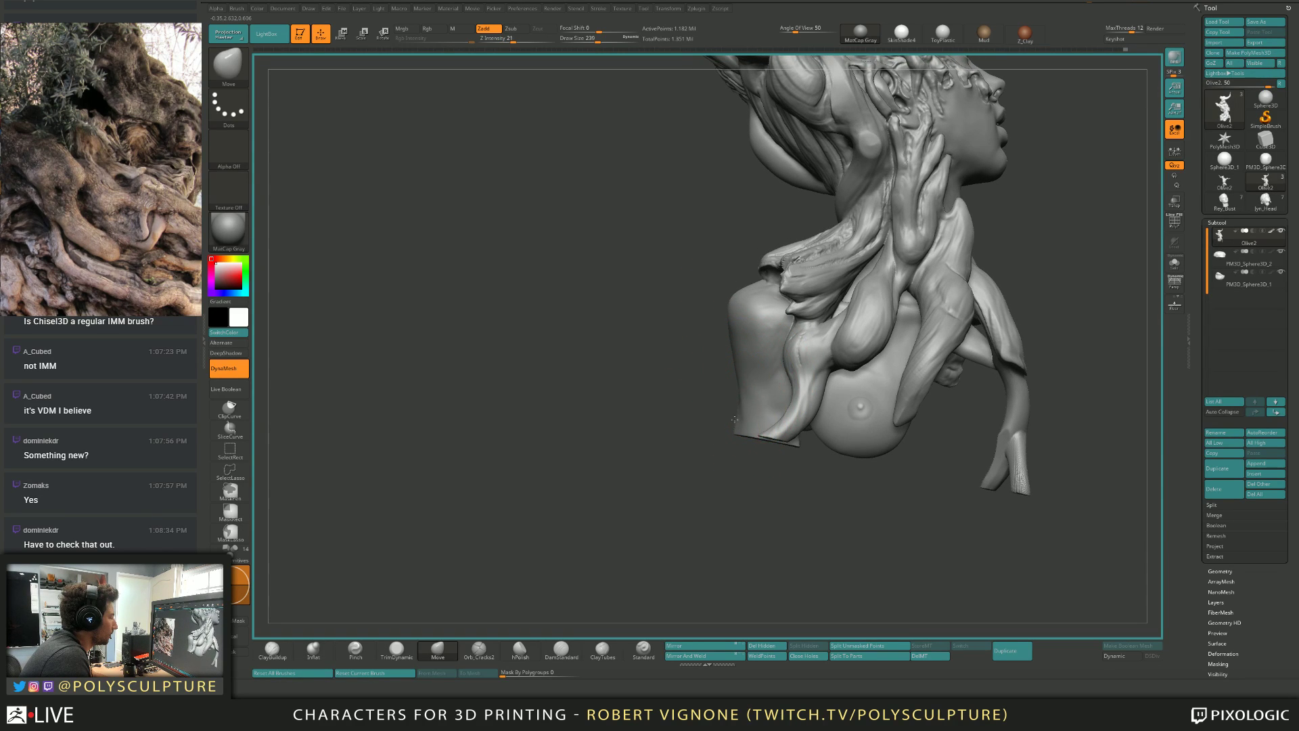
right_click_drag(773, 440, 724, 318)
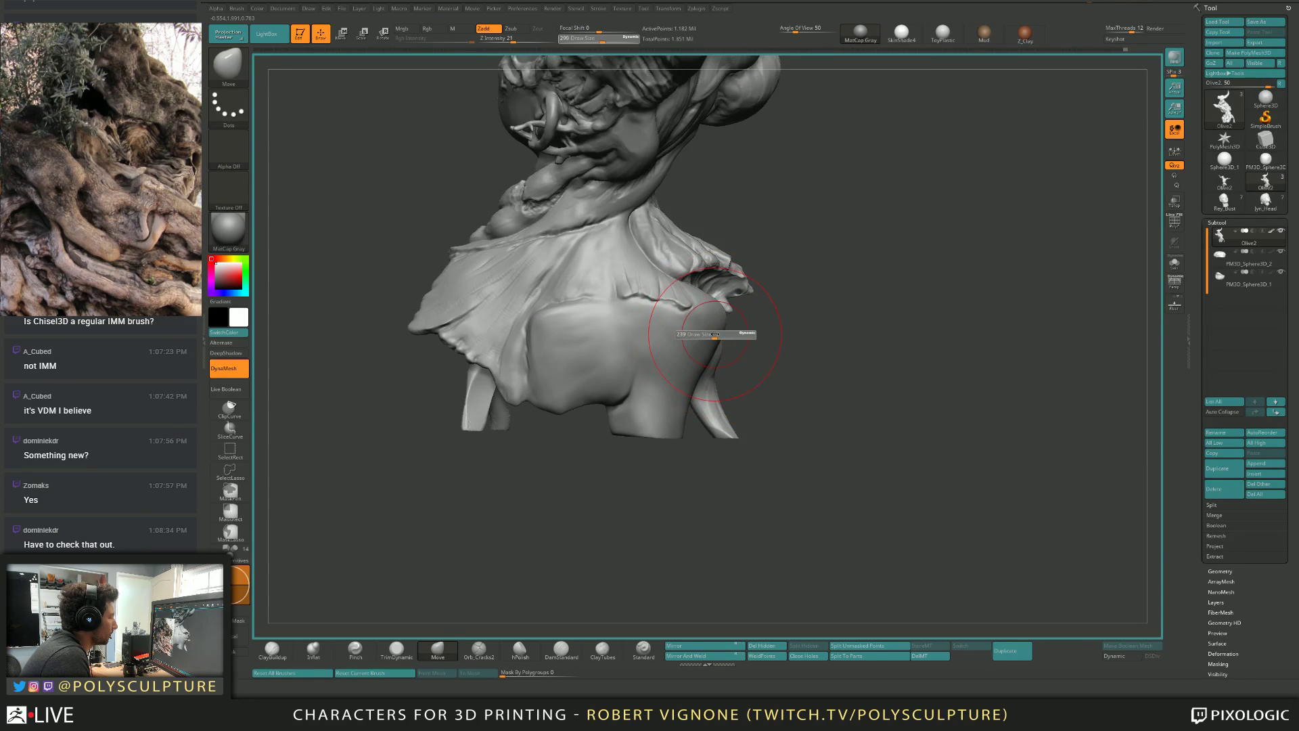
key("[")
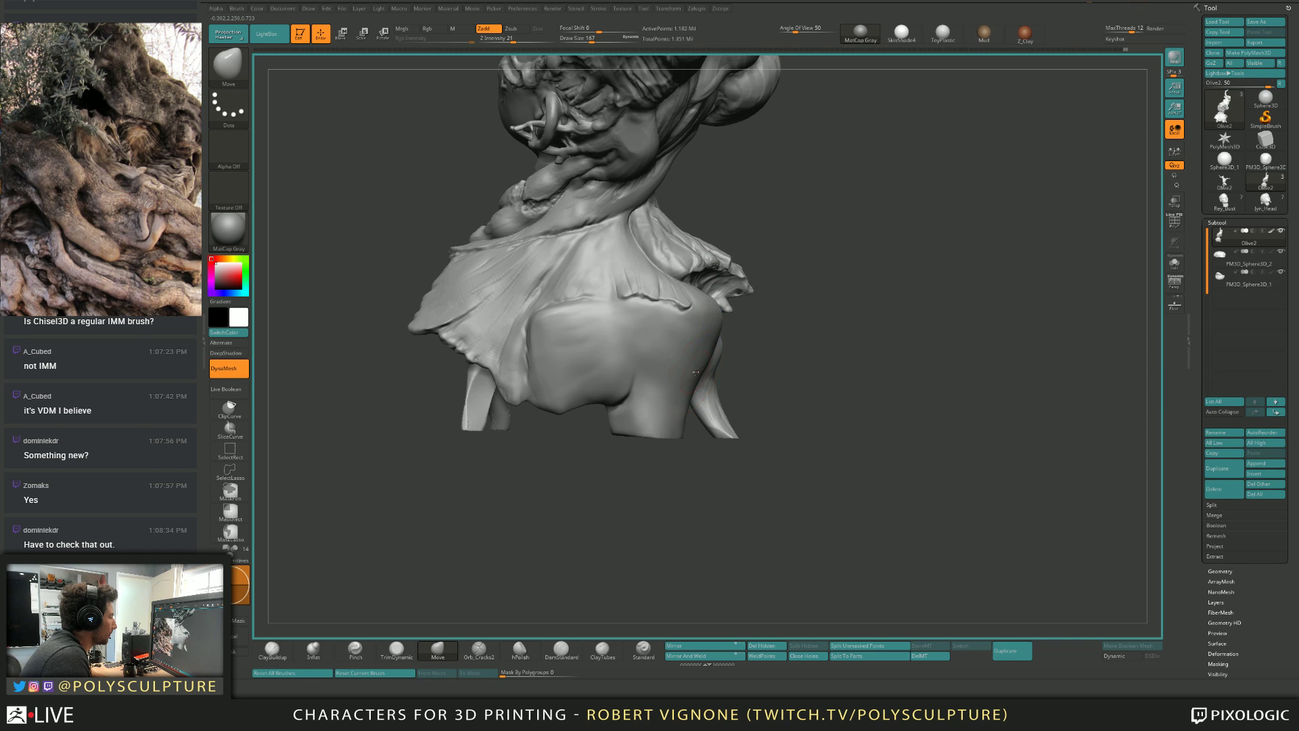
mouse_move(696, 371)
right_mouse_down()
mouse_move(715, 352)
mouse_move(748, 372)
mouse_move(715, 389)
mouse_move(740, 371)
right_mouse_up()
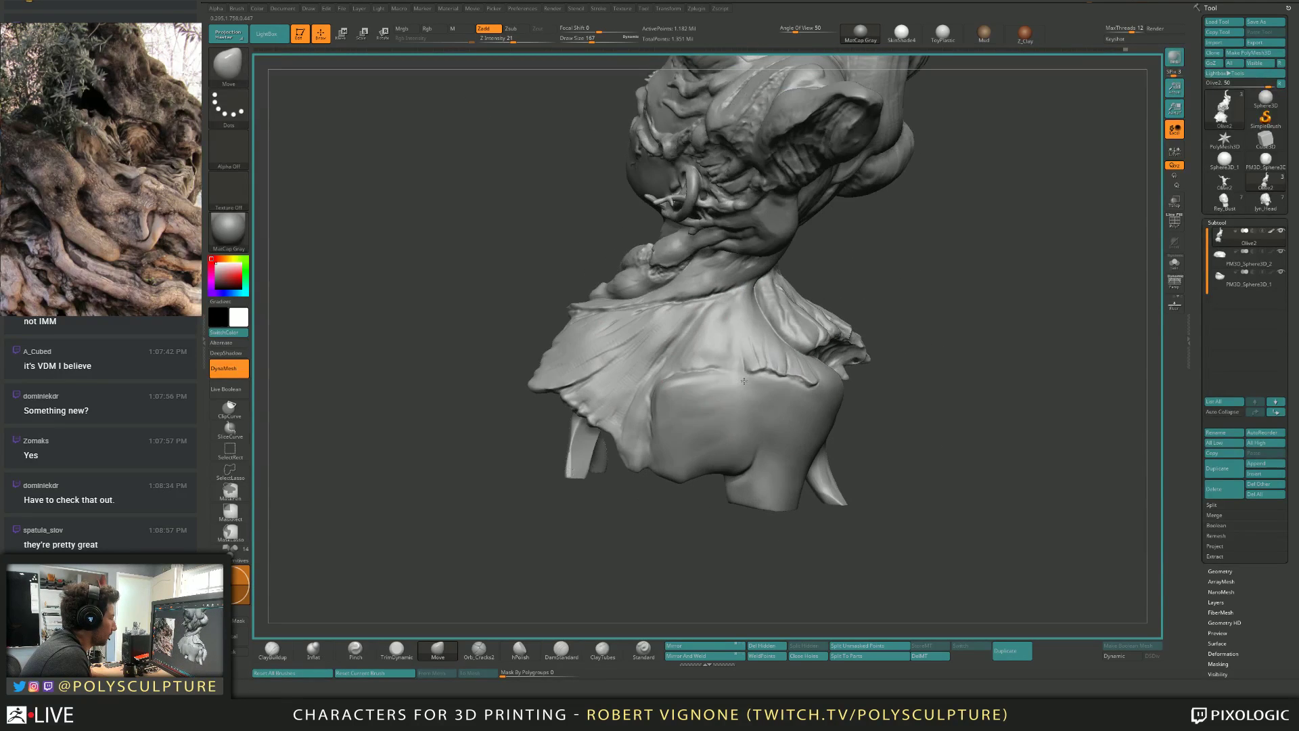
Build up the bark flap's lower edge over the shoulder blade with ClayBuildup at draw size 35.
key("s")
left_click_drag(740, 371, 726, 372)
right_click_drag(727, 372, 722, 371)
key("b")
key("c")
key("b")
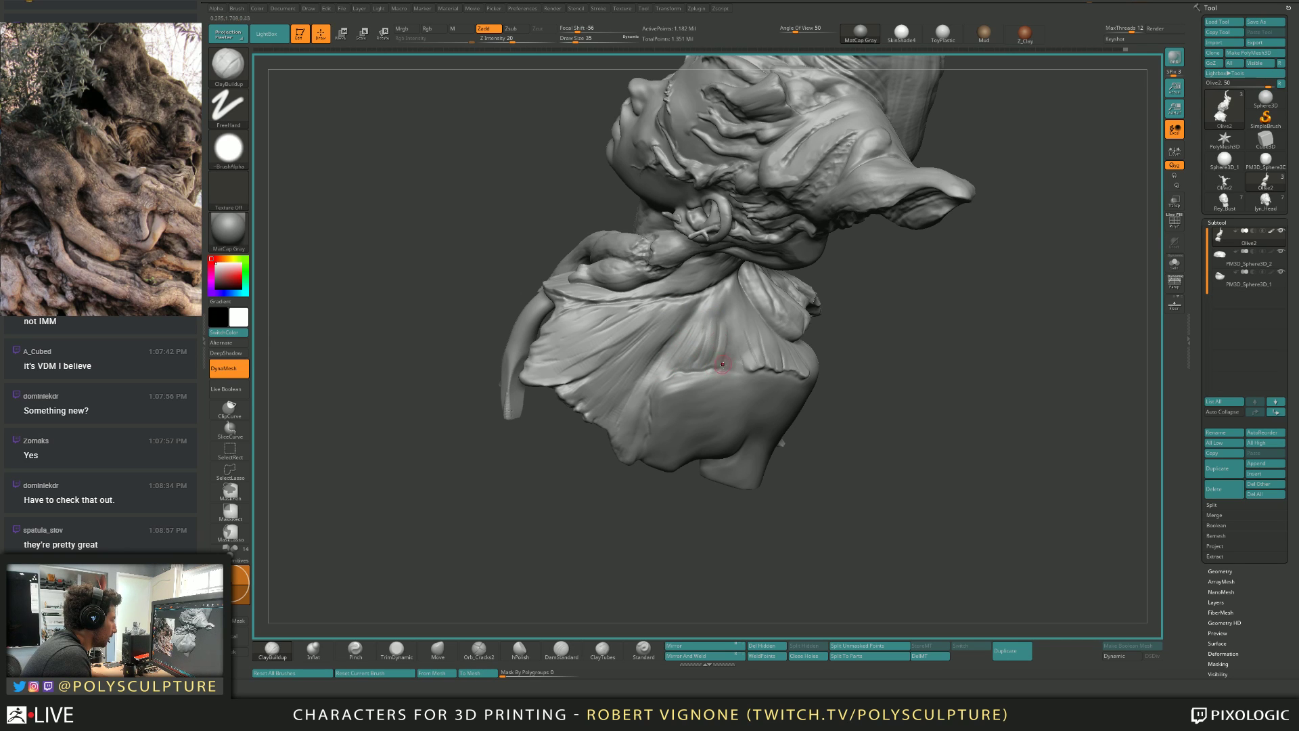
Refine the bark flap's folds by alternating TrimDynamic and ClayBuildup at draw sizes 71 and 68.
key("b")
key("t")
key("d")
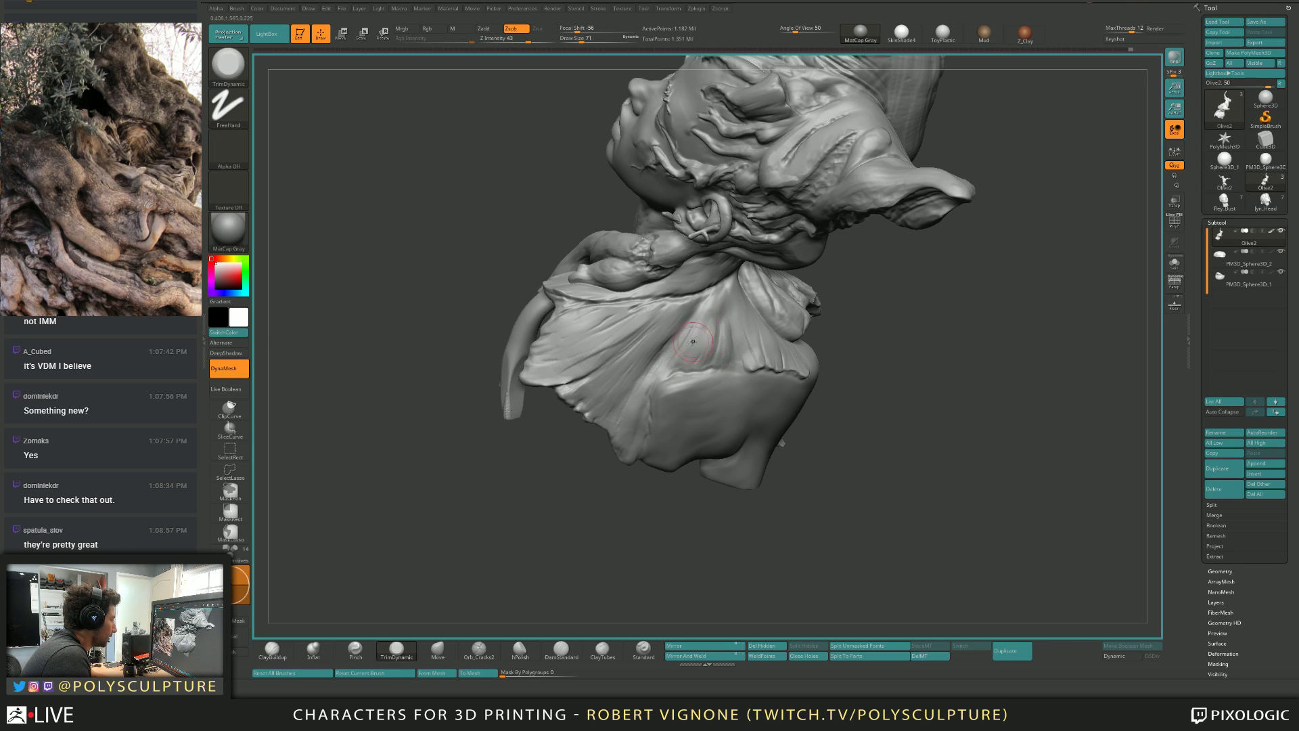
key("s")
left_click_drag(719, 342, 716, 343)
key("b")
key("c")
key("b")
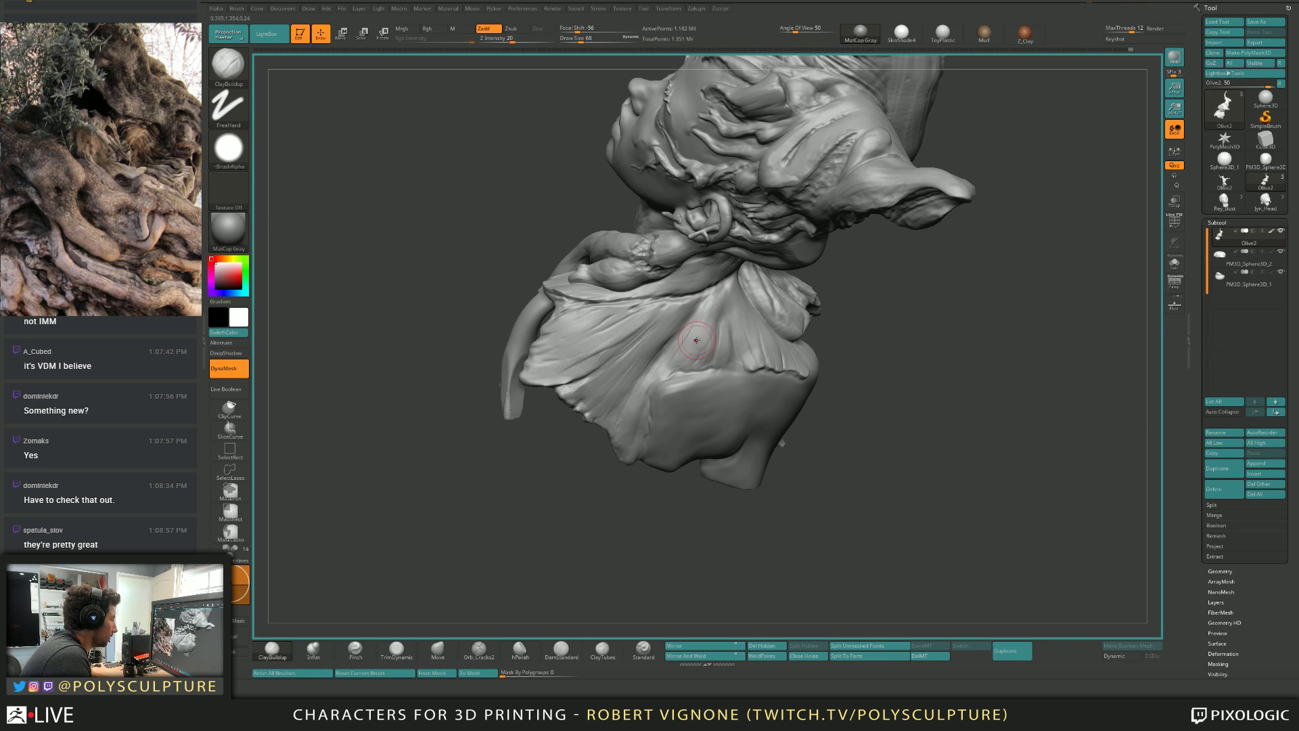
key("b")
key("t")
key("d")
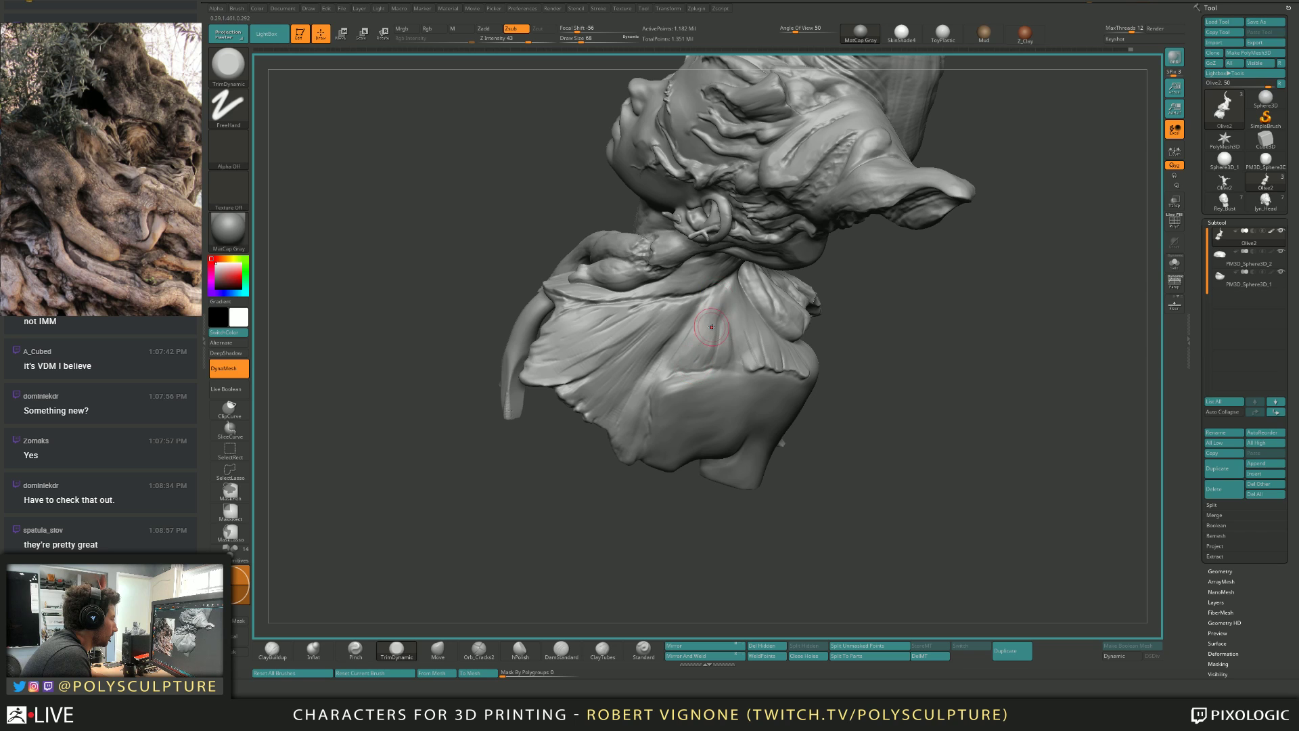
Carve cracks along the bark flap's fanned folds with the Orb_Cracks2 brush at draw sizes 31 and 29.
left_click_drag(504, 540, 562, 541)
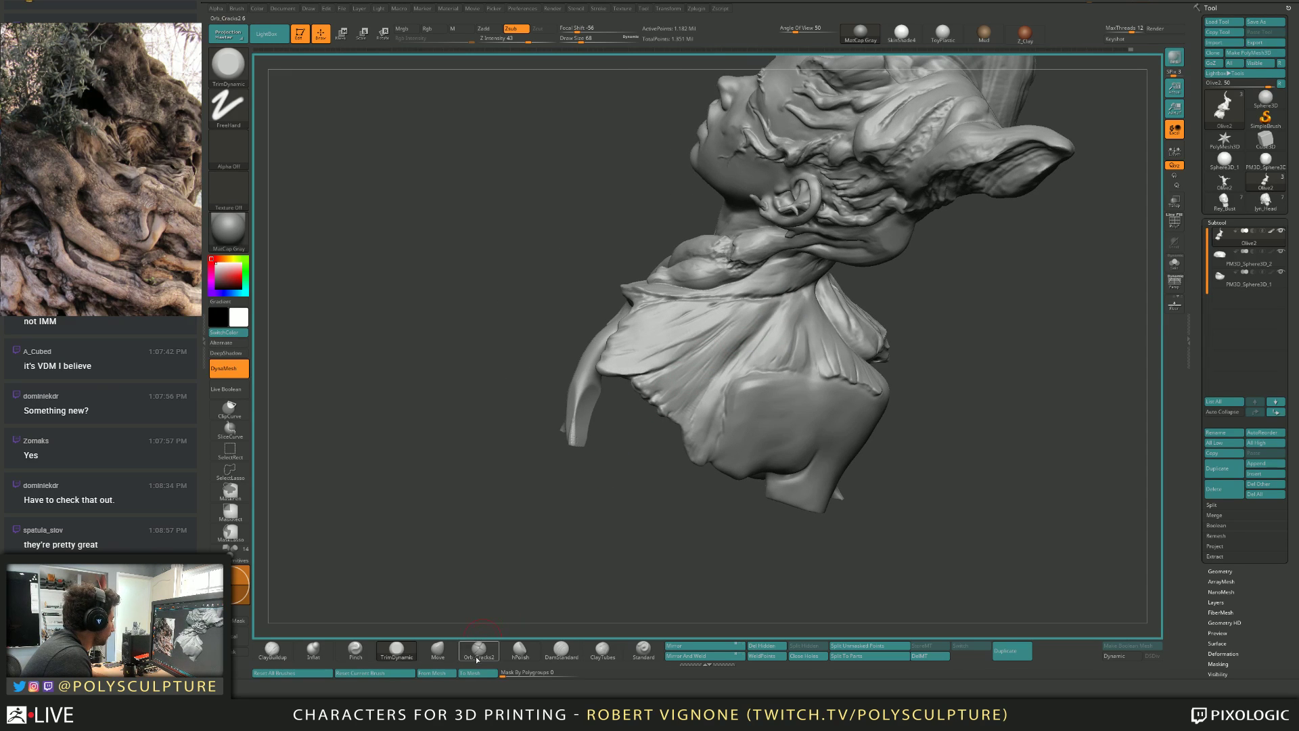
left_click(477, 653)
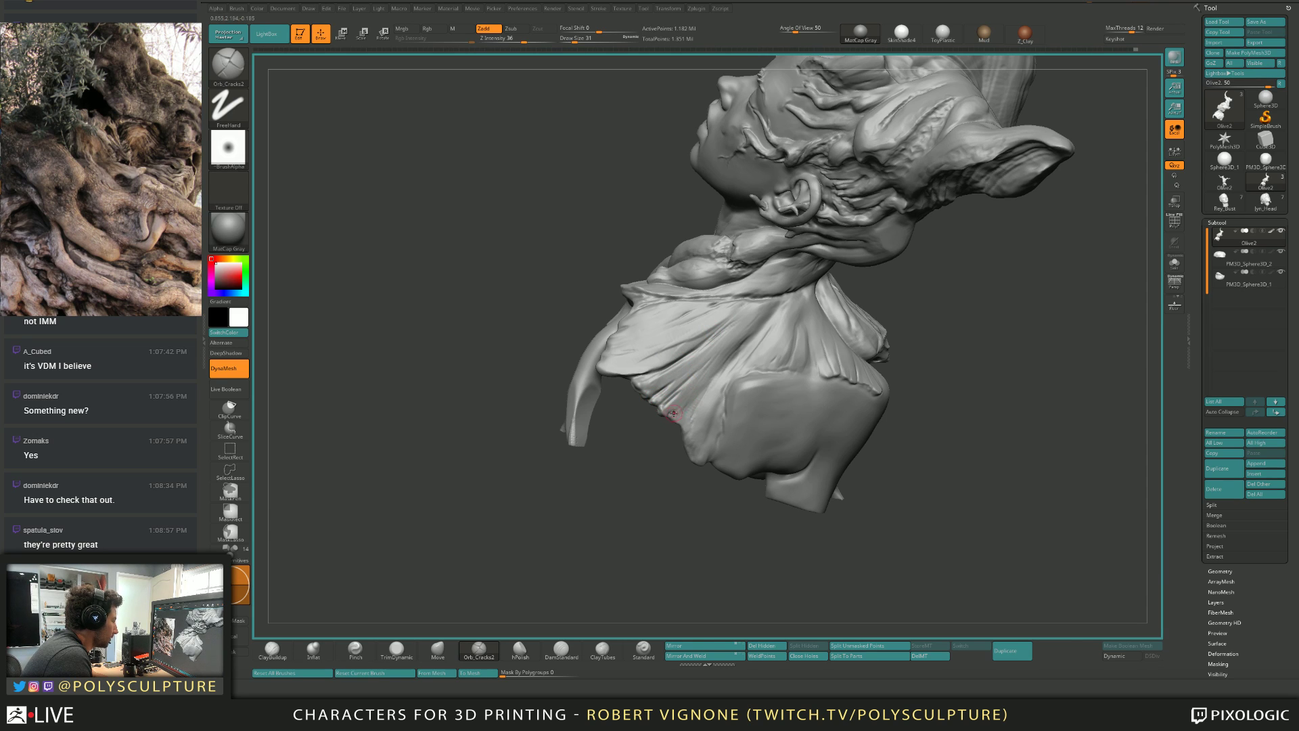
left_click_drag(684, 409, 743, 337)
left_click_drag(702, 396, 748, 343)
right_click_drag(704, 408, 713, 452)
key("s")
left_click(715, 455)
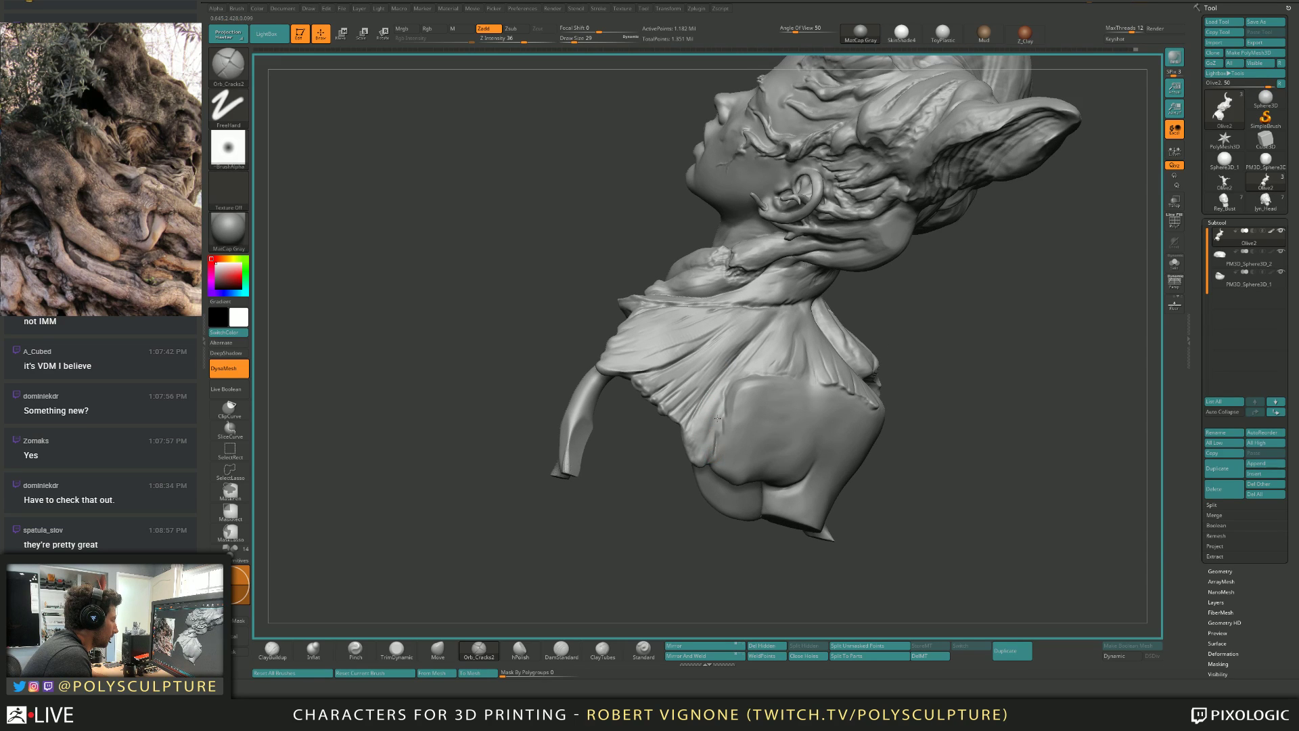
key("s")
left_click(717, 441)
right_click_drag(731, 393, 695, 449)
Flatten the bark flap's border against the smooth back surface with TrimDynamic.
key("4")
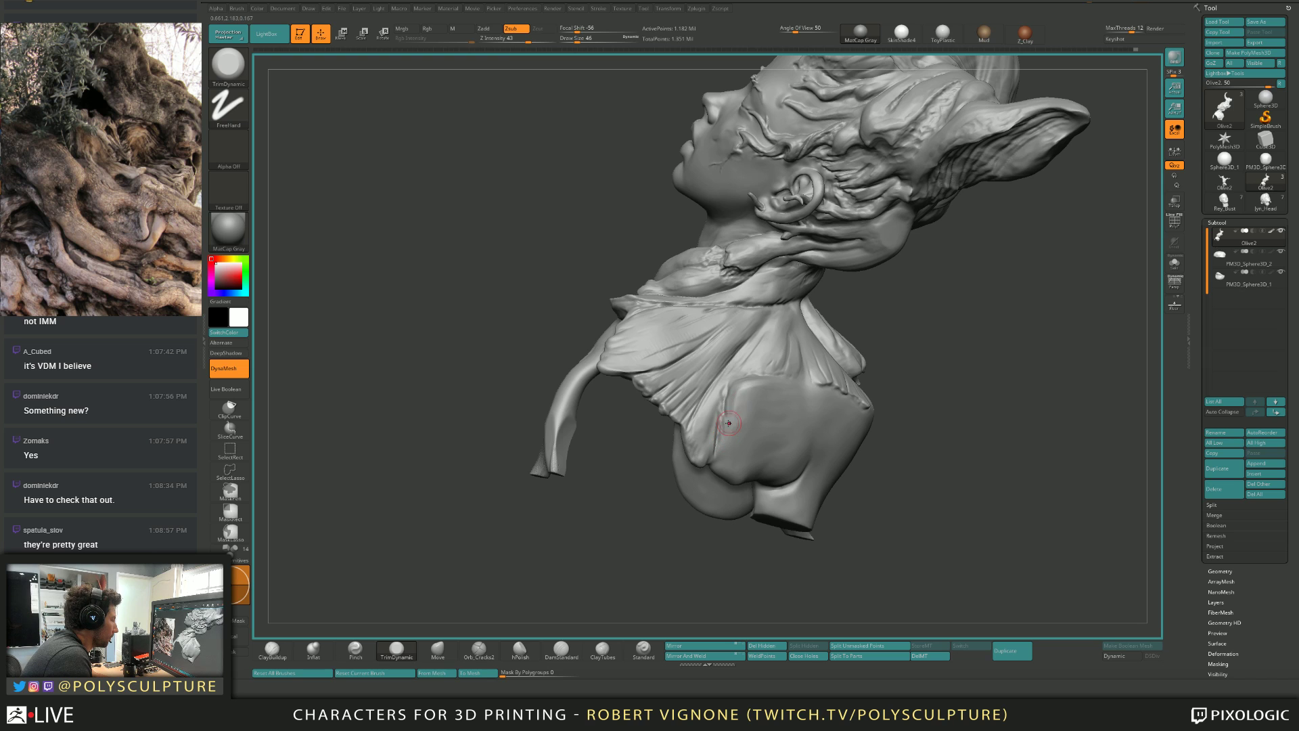
left_click_drag(758, 382, 733, 395)
mouse_move(733, 395)
right_mouse_down()
mouse_move(724, 433)
mouse_move(739, 388)
right_mouse_up()
left_click_drag(738, 388, 732, 408)
mouse_move(732, 407)
right_mouse_down()
mouse_move(742, 333)
mouse_move(740, 369)
right_mouse_up()
Build a notched edge where the flap meets the back using ClayBuildup at draw sizes 17 and 25, then smooth it.
key("1")
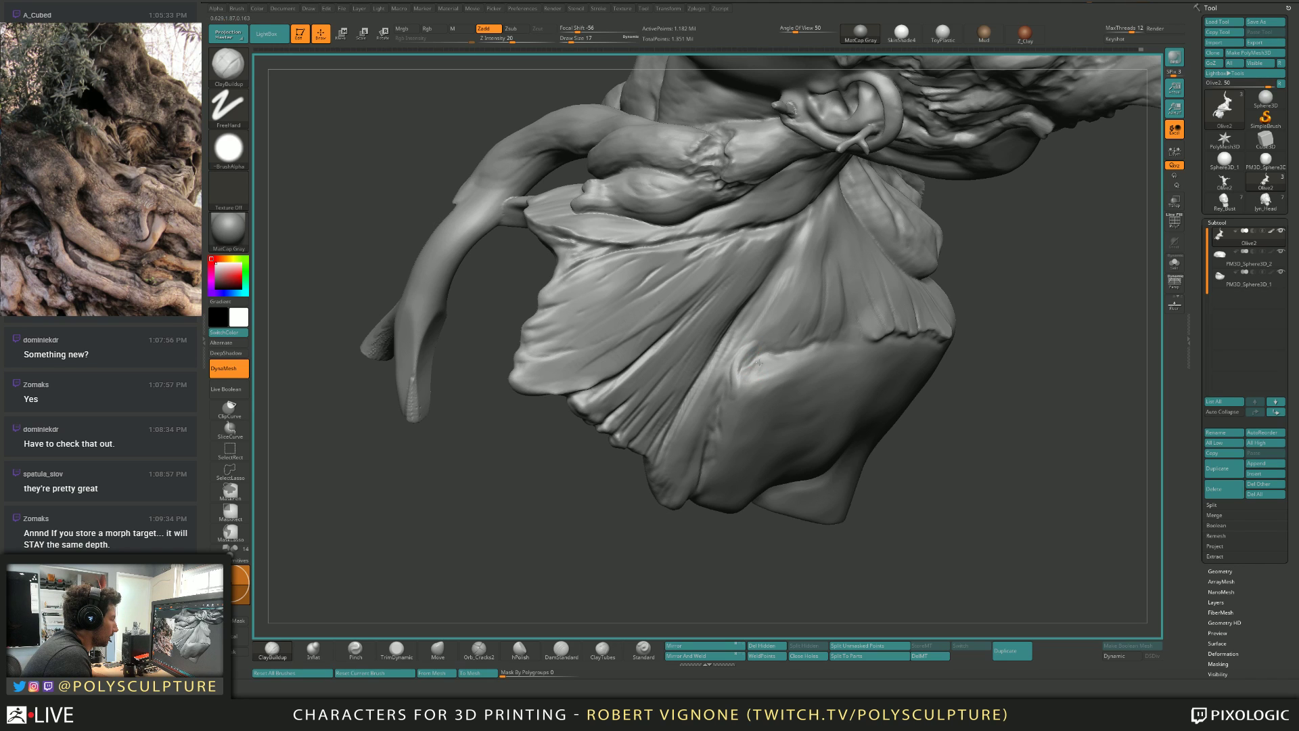
right_click_drag(759, 362, 762, 359)
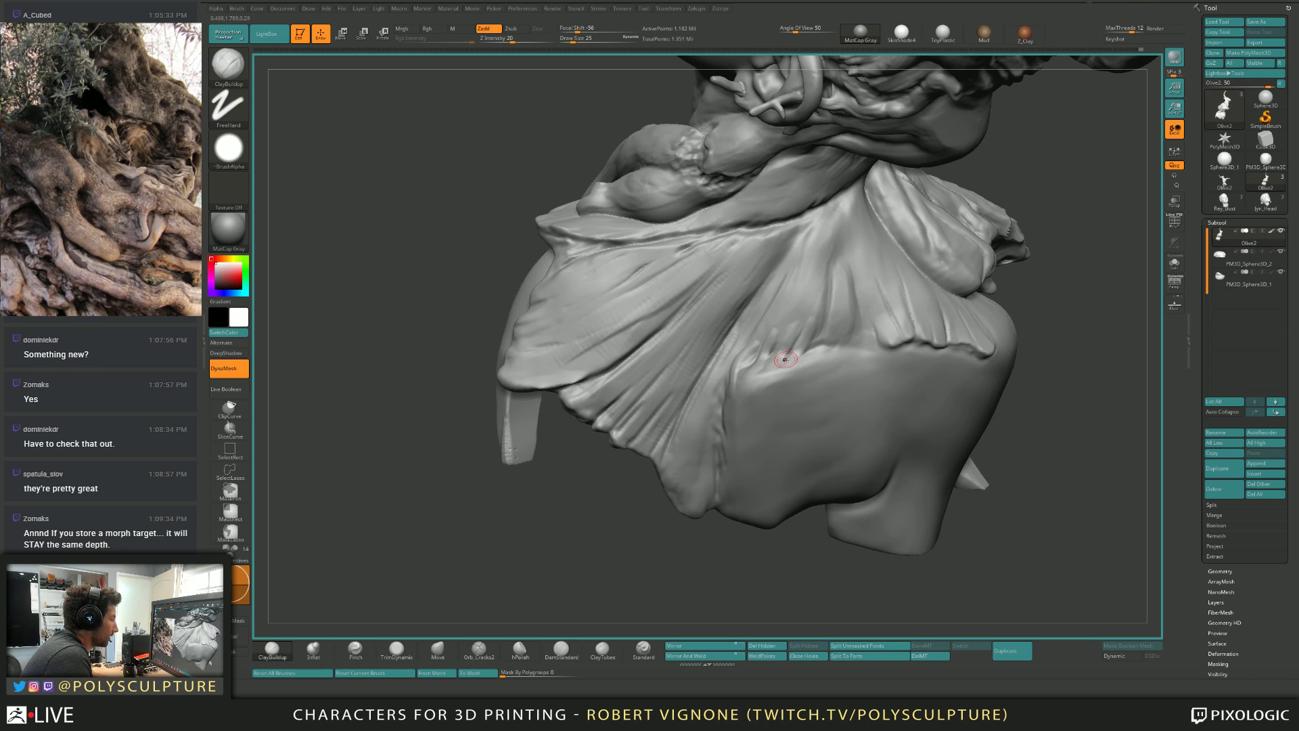
left_click_drag(785, 360, 807, 358)
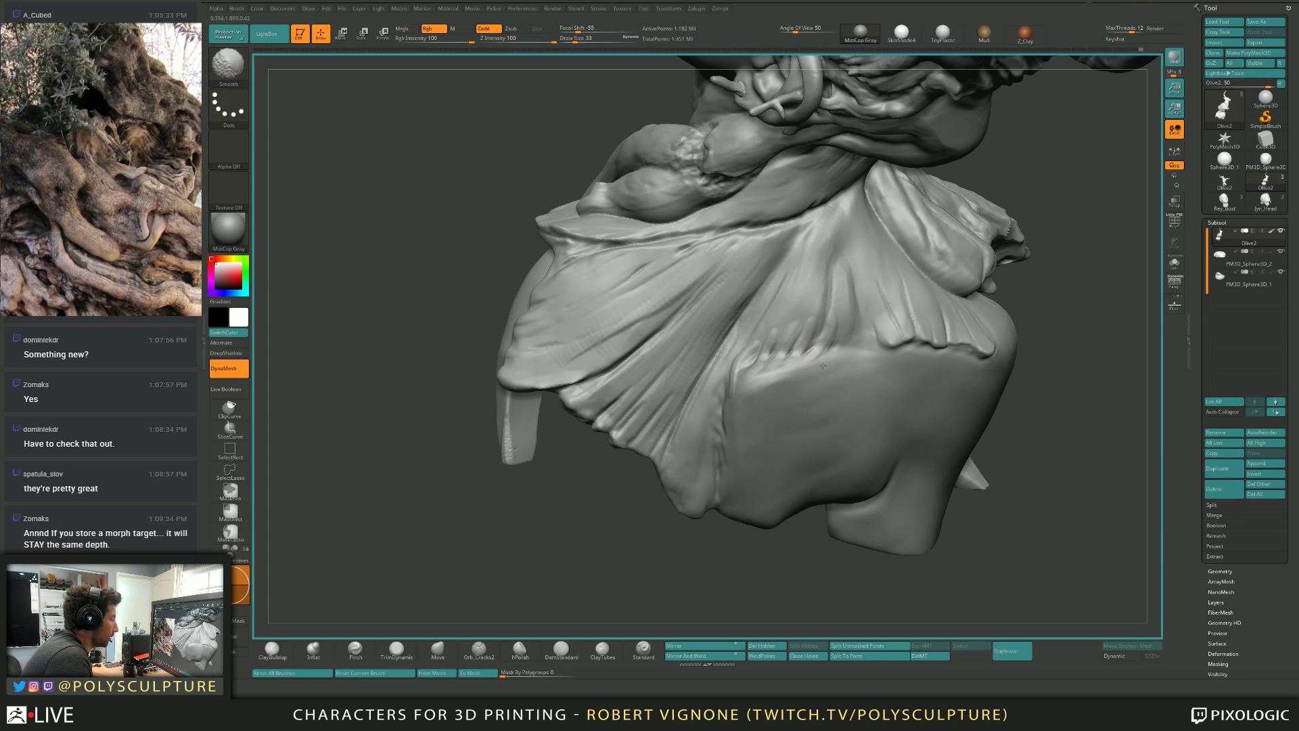
right_click_drag(748, 372, 764, 377)
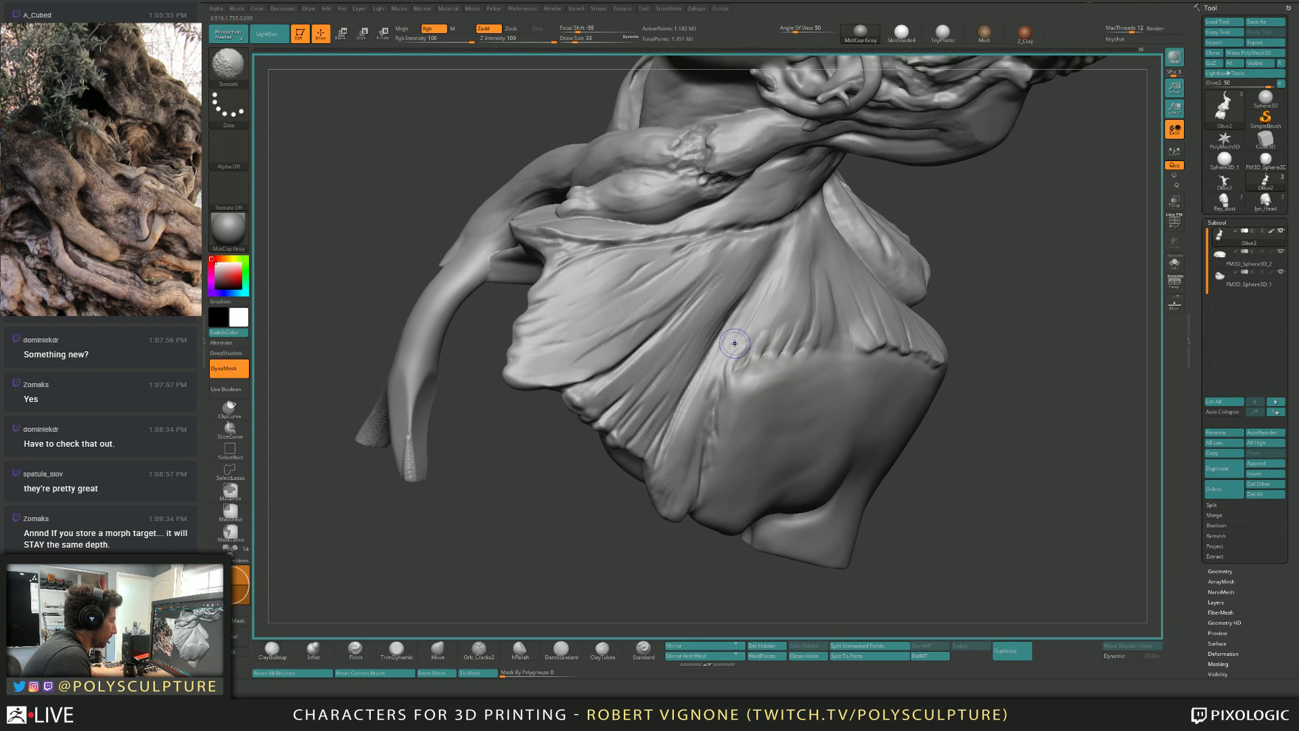
mouse_move(811, 320)
right_mouse_down()
mouse_move(778, 345)
mouse_move(822, 327)
mouse_move(744, 305)
mouse_move(690, 243)
right_mouse_up()
Switch to the Chisel brush and store a morph target for the bust.
key("b")
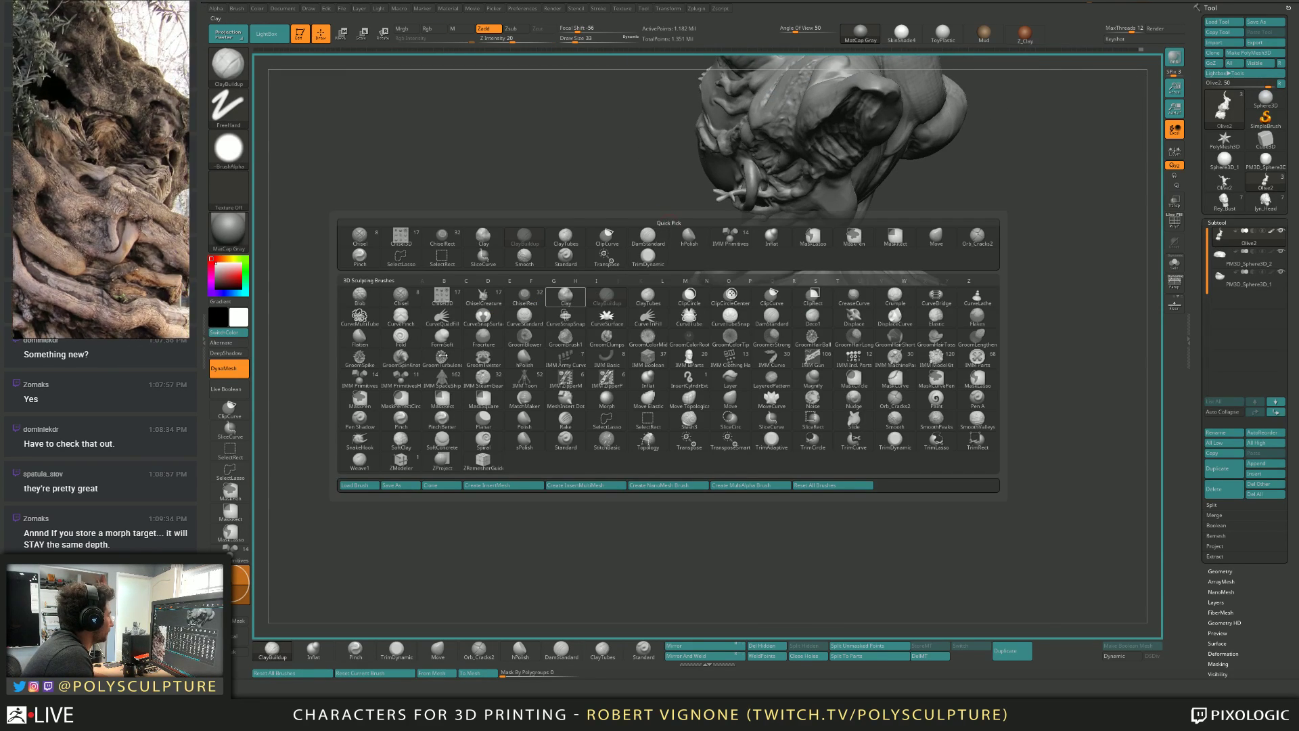
left_click(406, 295)
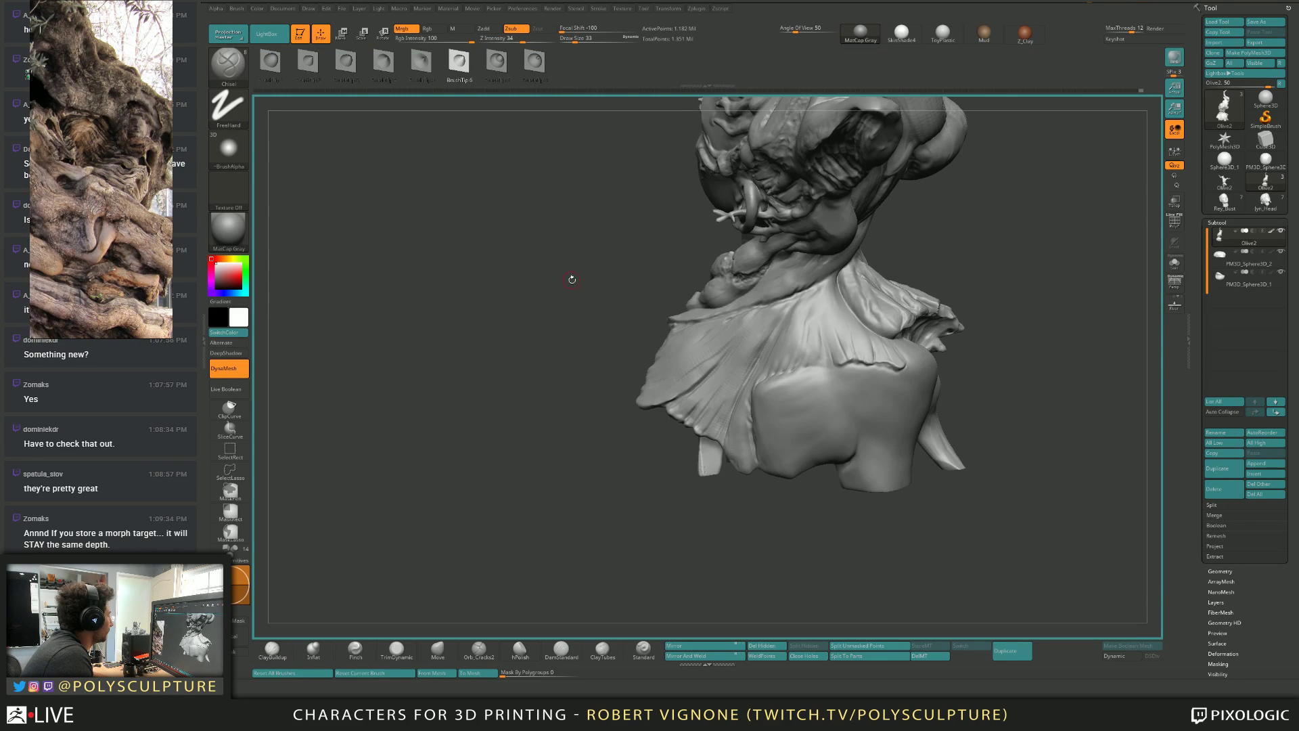
right_click_drag(572, 279, 694, 605)
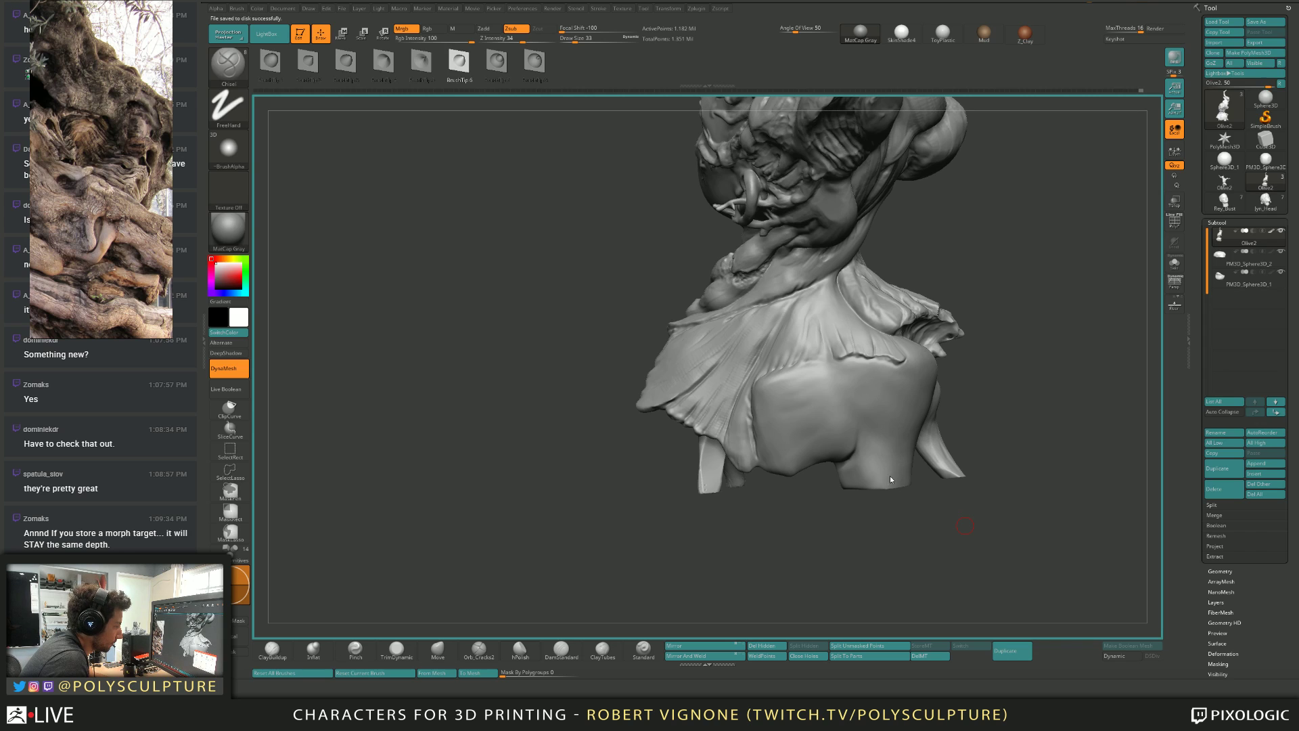
mouse_move(965, 406)
left_mouse_down()
mouse_move(744, 379)
mouse_move(703, 406)
left_mouse_up()
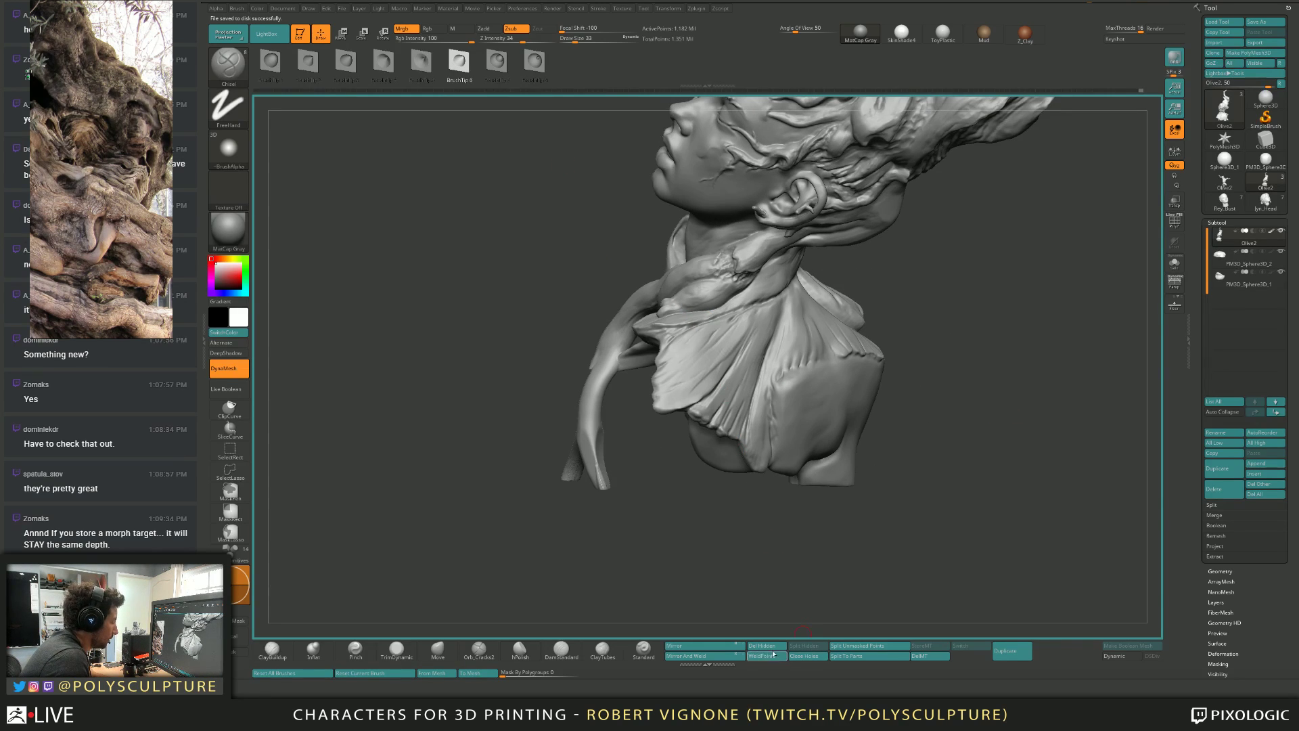
left_click(934, 656)
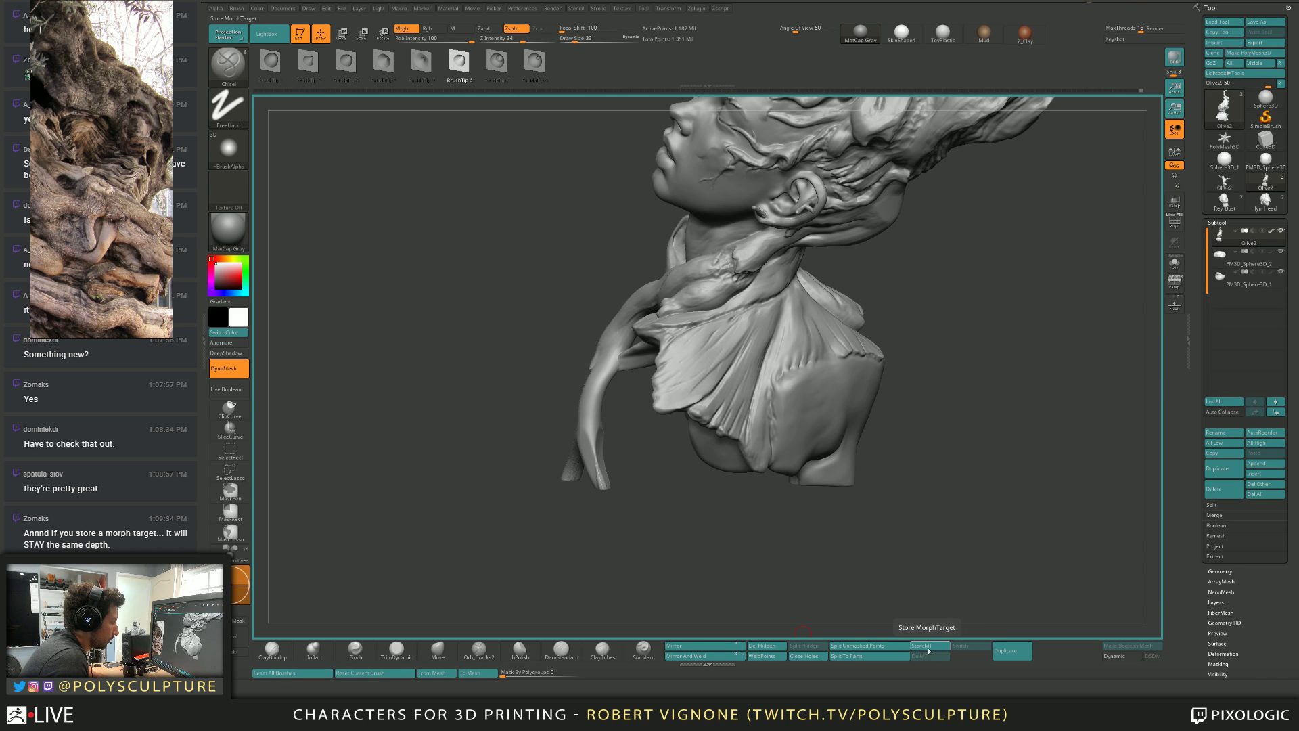
left_click(930, 645)
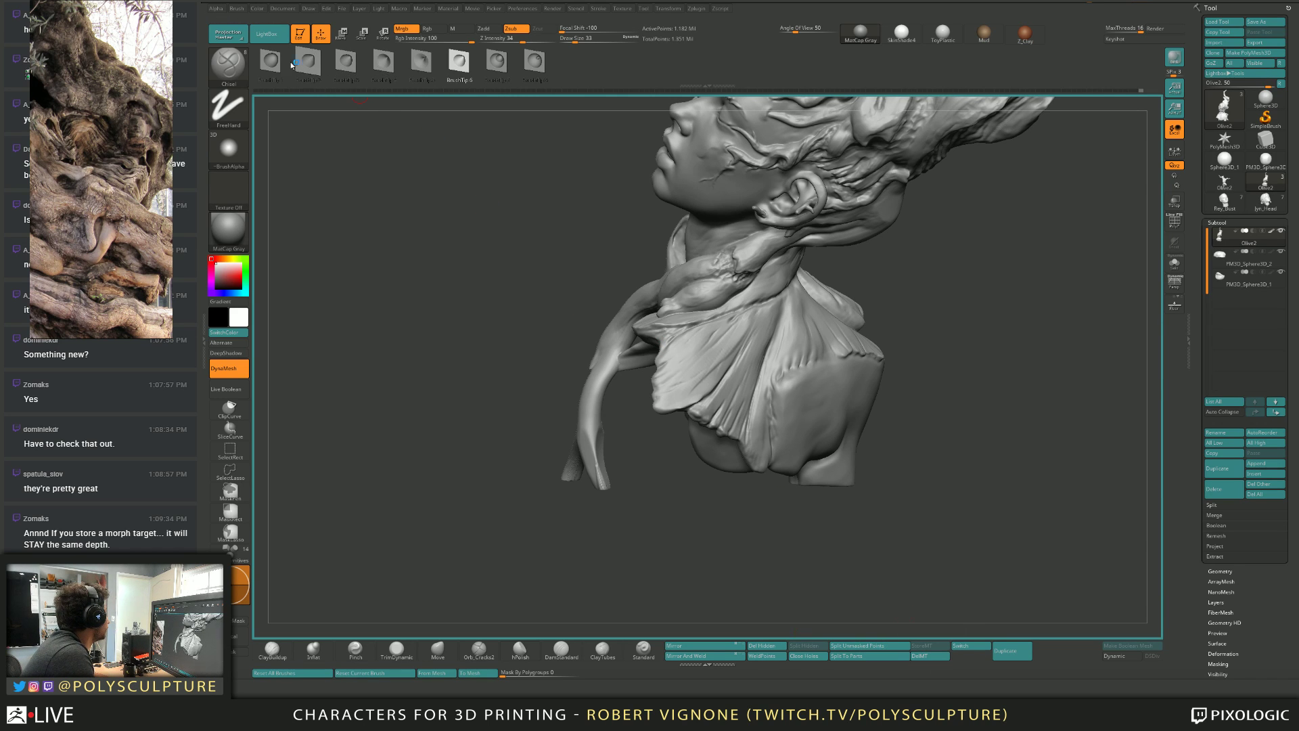
Try crossing Chisel strokes on the bark flap, reducing the draw size to 8 for the finer ones.
scroll(674, 295, "up", 3)
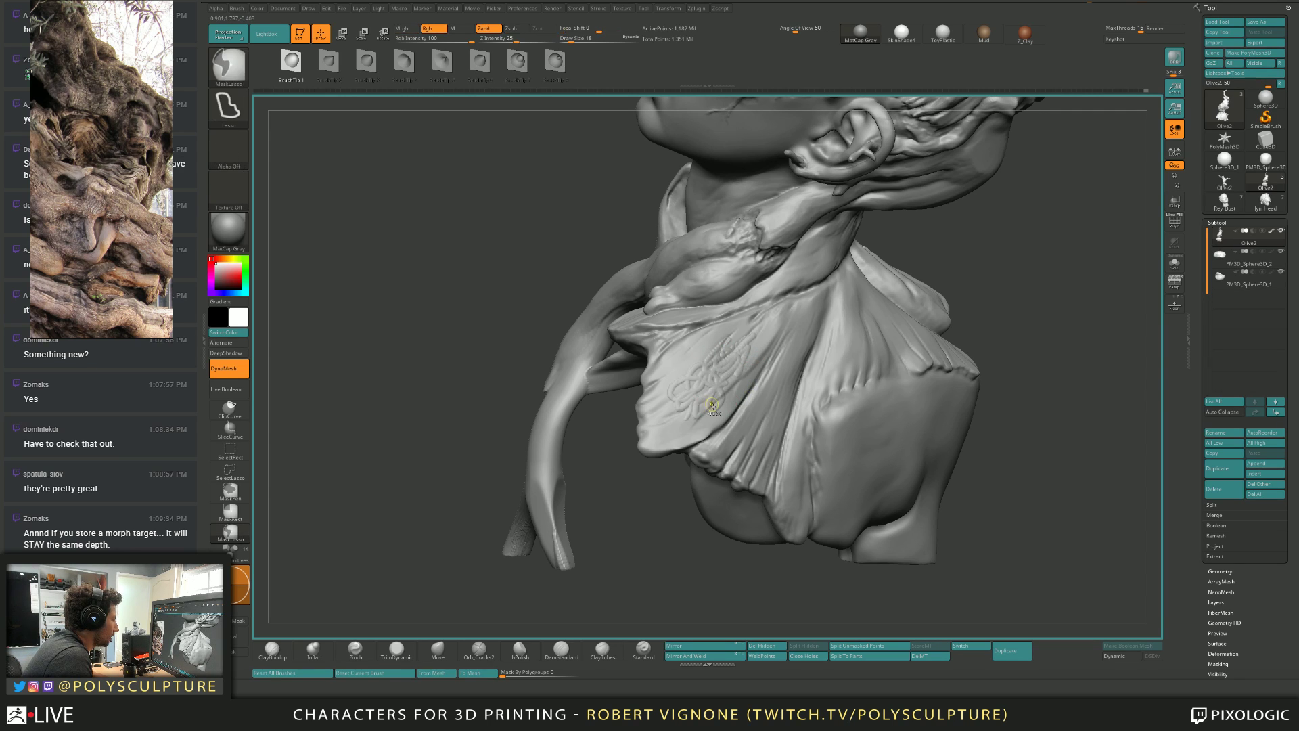
key("ctrl+z")
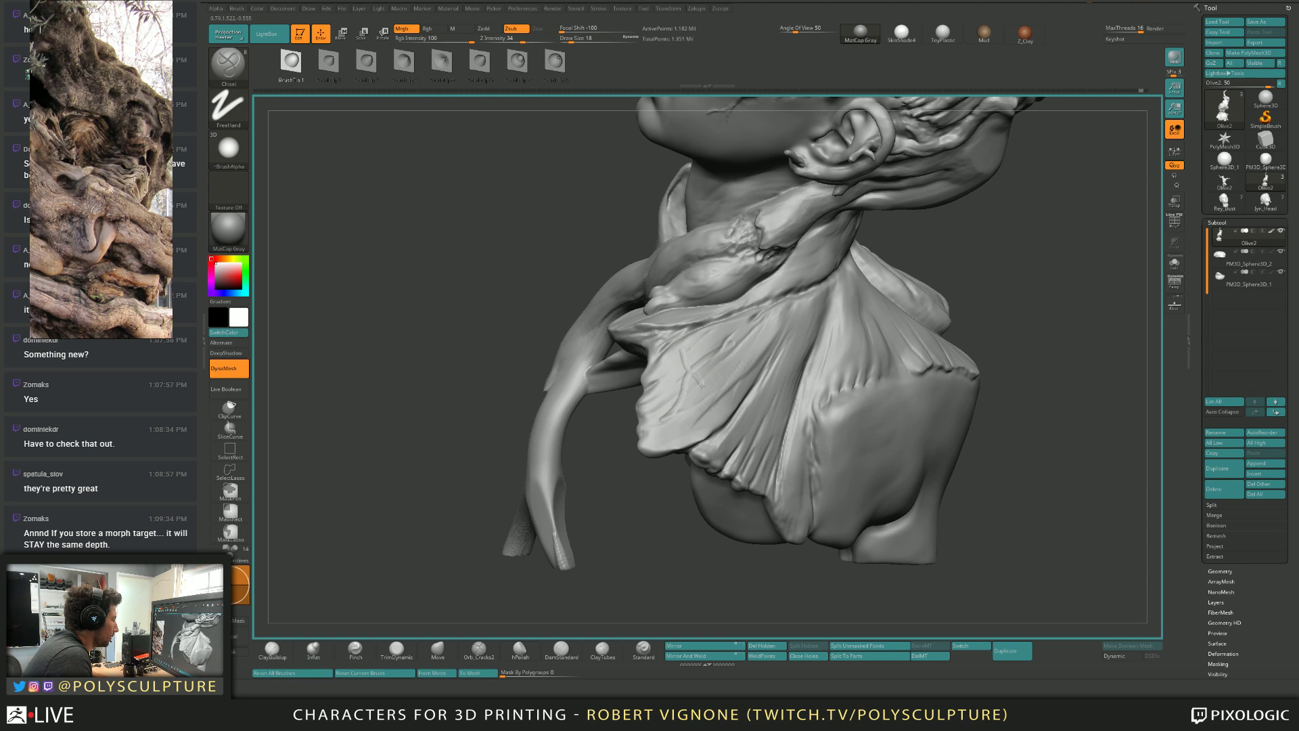
mouse_move(704, 358)
right_mouse_down("ctrl")
mouse_move(707, 406)
mouse_move(758, 360)
mouse_move(712, 343)
mouse_move(722, 311)
right_mouse_up("ctrl")
key("bracketleft")
key("bracketright")
mouse_move(700, 251)
left_mouse_down()
mouse_move(732, 292)
mouse_move(748, 399)
left_mouse_up()
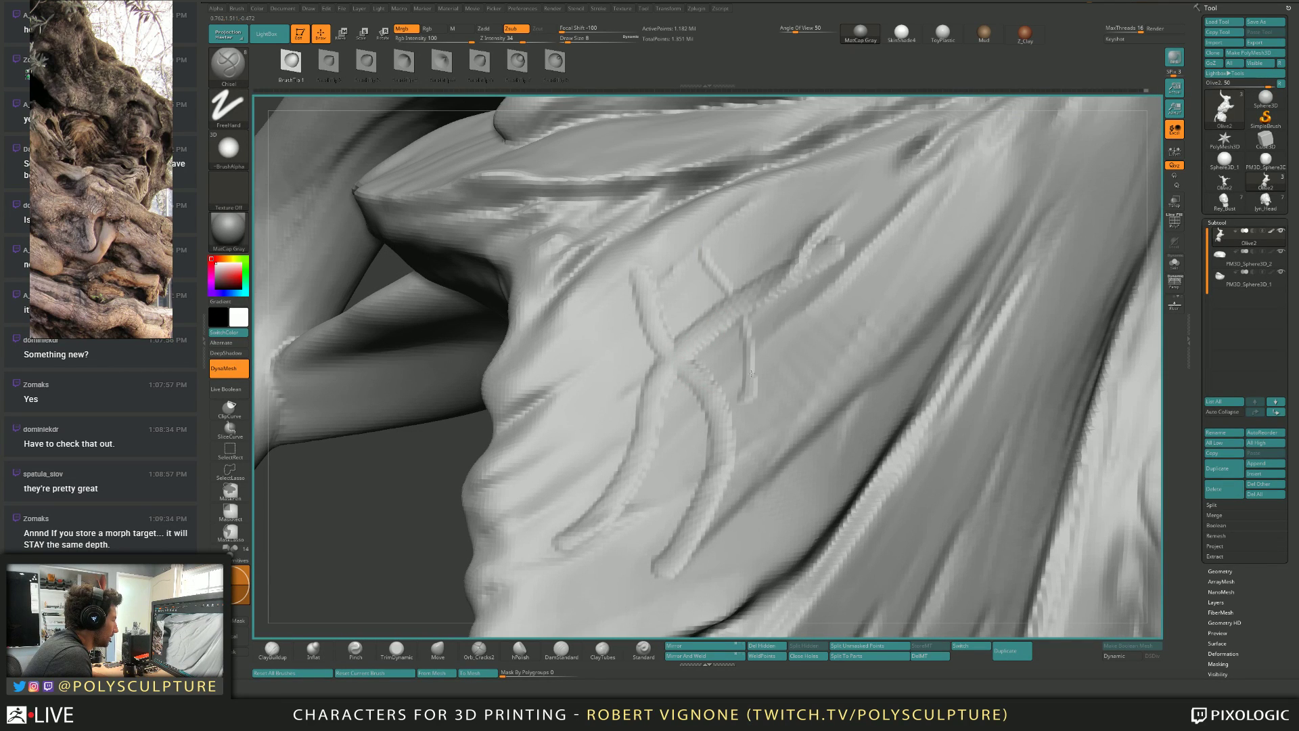
left_click_drag(756, 247, 752, 376)
left_click_drag(774, 296, 777, 338)
left_click_drag(764, 213, 787, 334)
left_click_drag(788, 211, 802, 324)
left_click_drag(812, 237, 826, 294)
left_click_drag(724, 296, 603, 389)
left_click_drag(646, 345, 609, 381)
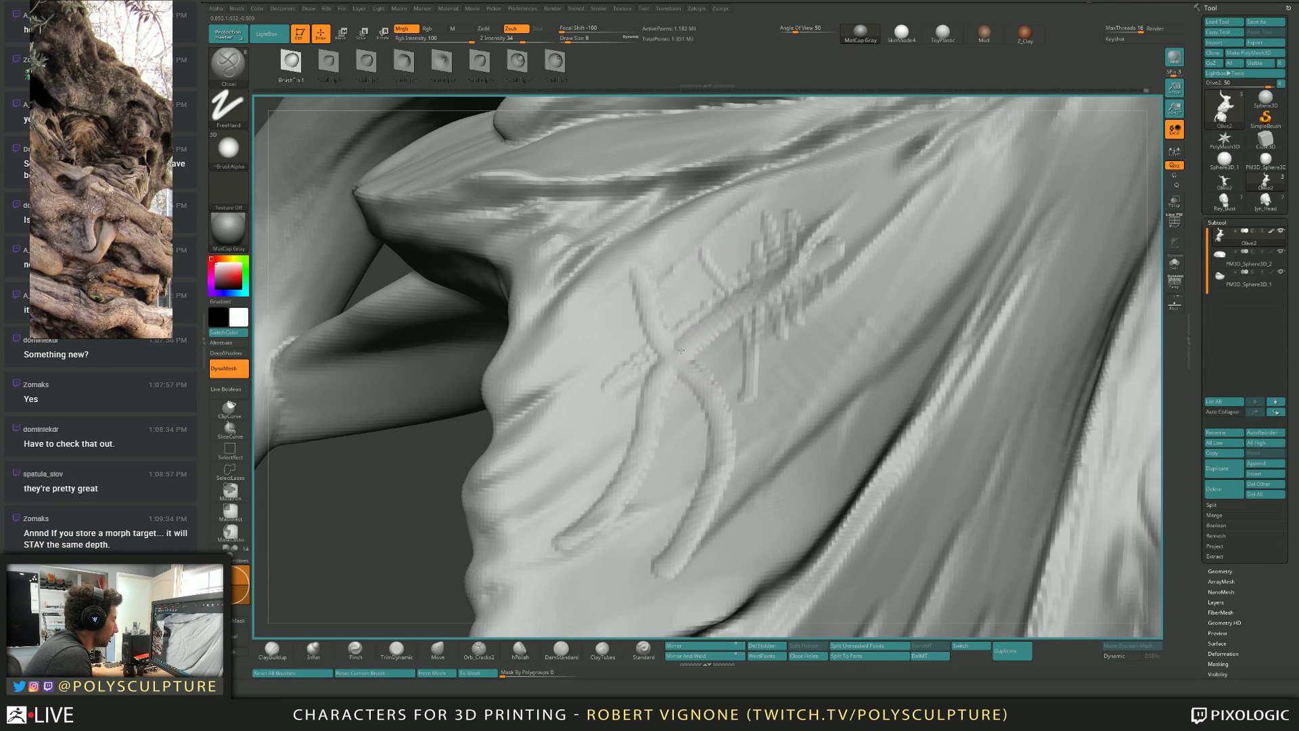
Try wide overlapping Chisel strokes on the flap at draw size 54, then undo all the test strokes.
key("s")
mouse_move(680, 352)
left_mouse_down()
mouse_move(703, 348)
mouse_move(653, 389)
mouse_move(678, 343)
mouse_move(707, 352)
left_mouse_up()
mouse_move(733, 386)
right_mouse_down()
mouse_move(702, 310)
mouse_move(758, 364)
mouse_move(744, 379)
right_mouse_up()
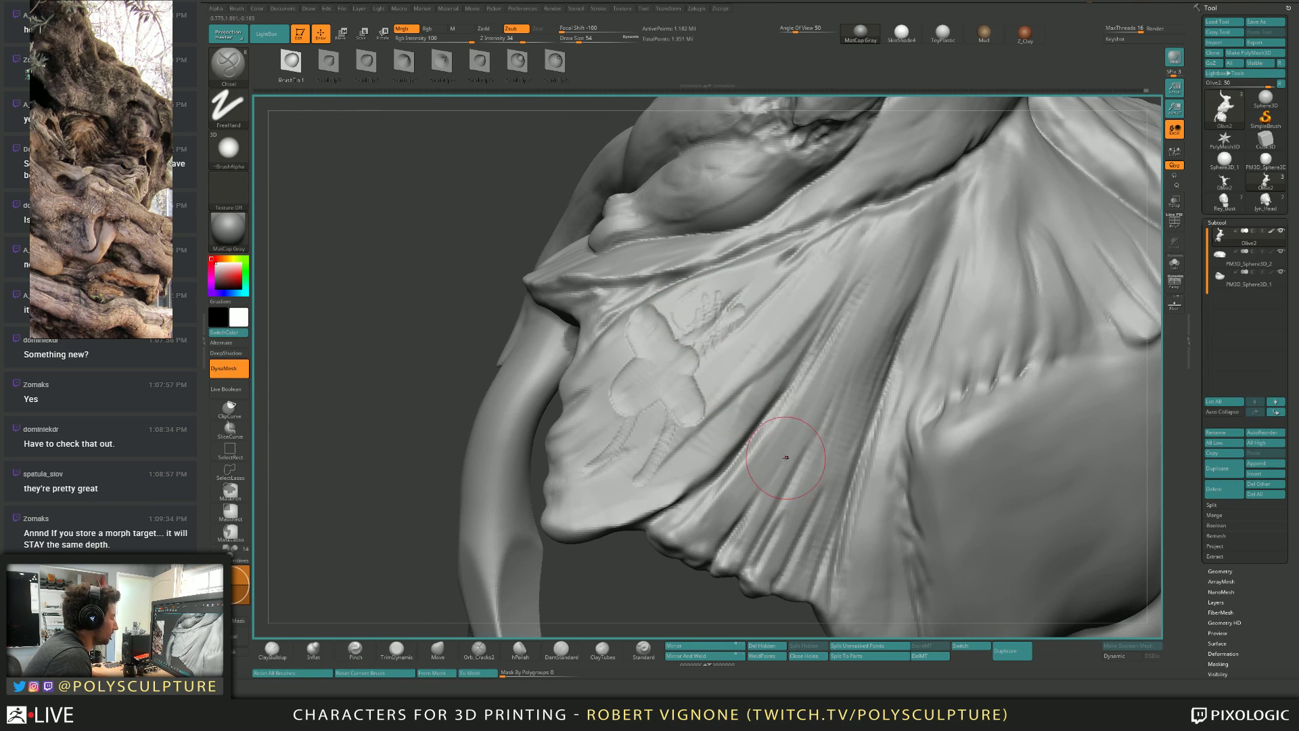
key("ctrl")
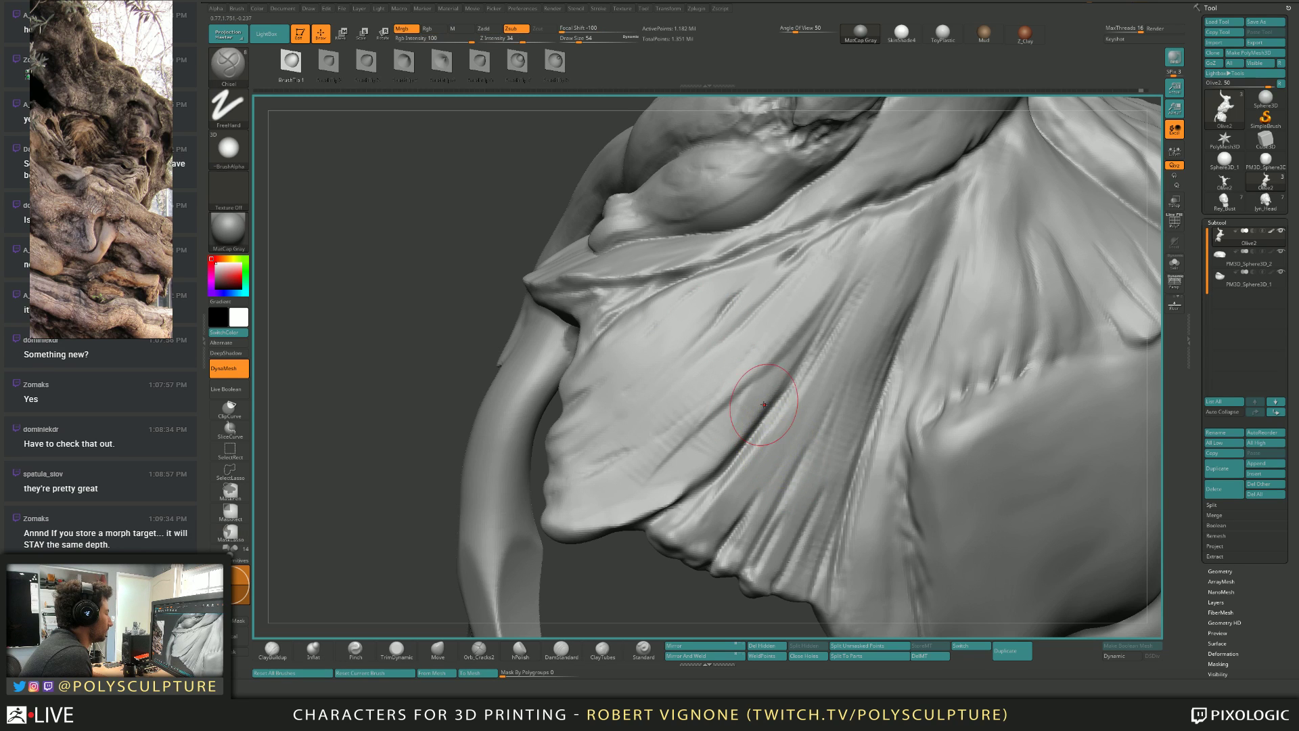
Carve creases across the outer part of the bark flap with the Orb_Cracks brush at draw sizes 25 and 8.
mouse_move(778, 447)
right_mouse_down()
mouse_move(736, 358)
mouse_move(725, 376)
mouse_move(735, 354)
mouse_move(697, 338)
mouse_move(718, 386)
right_mouse_up()
key("b")
key("c")
key("b")
left_click(478, 650)
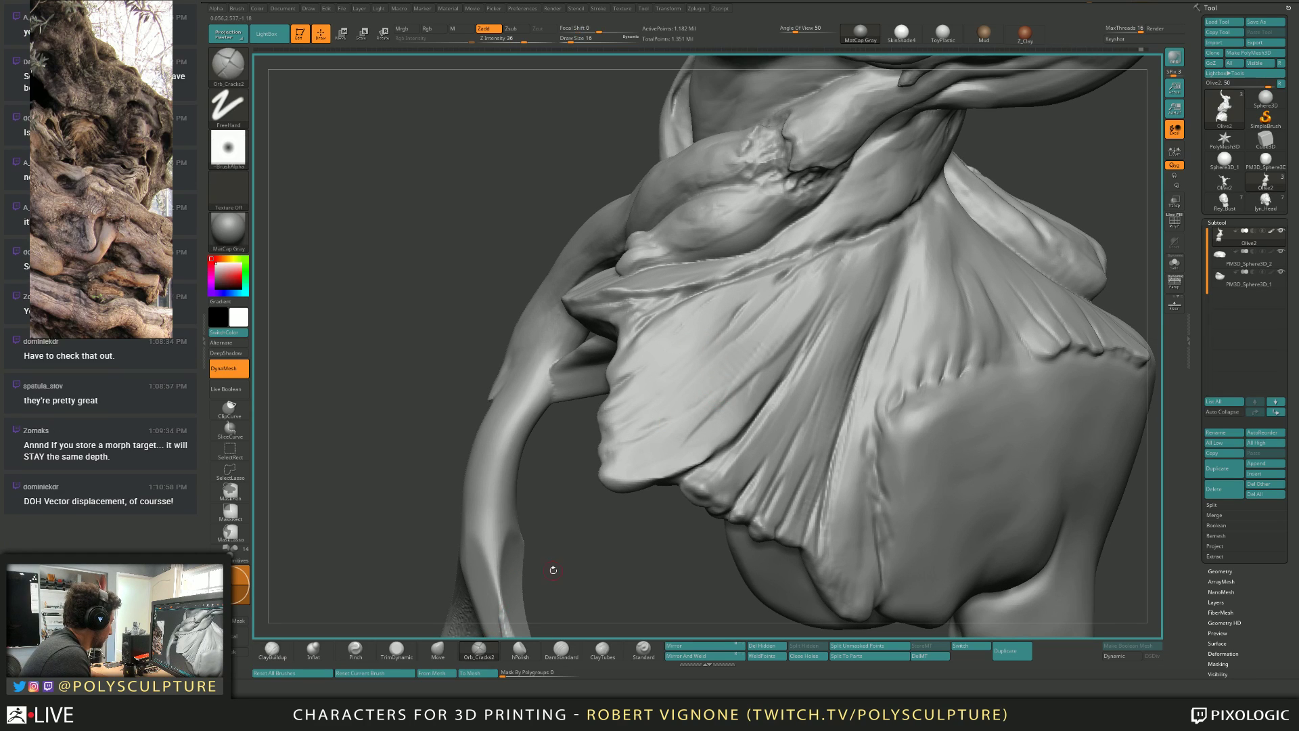
key("s")
mouse_move(706, 436)
left_mouse_down()
mouse_move(692, 439)
mouse_move(706, 434)
left_mouse_up()
key("s")
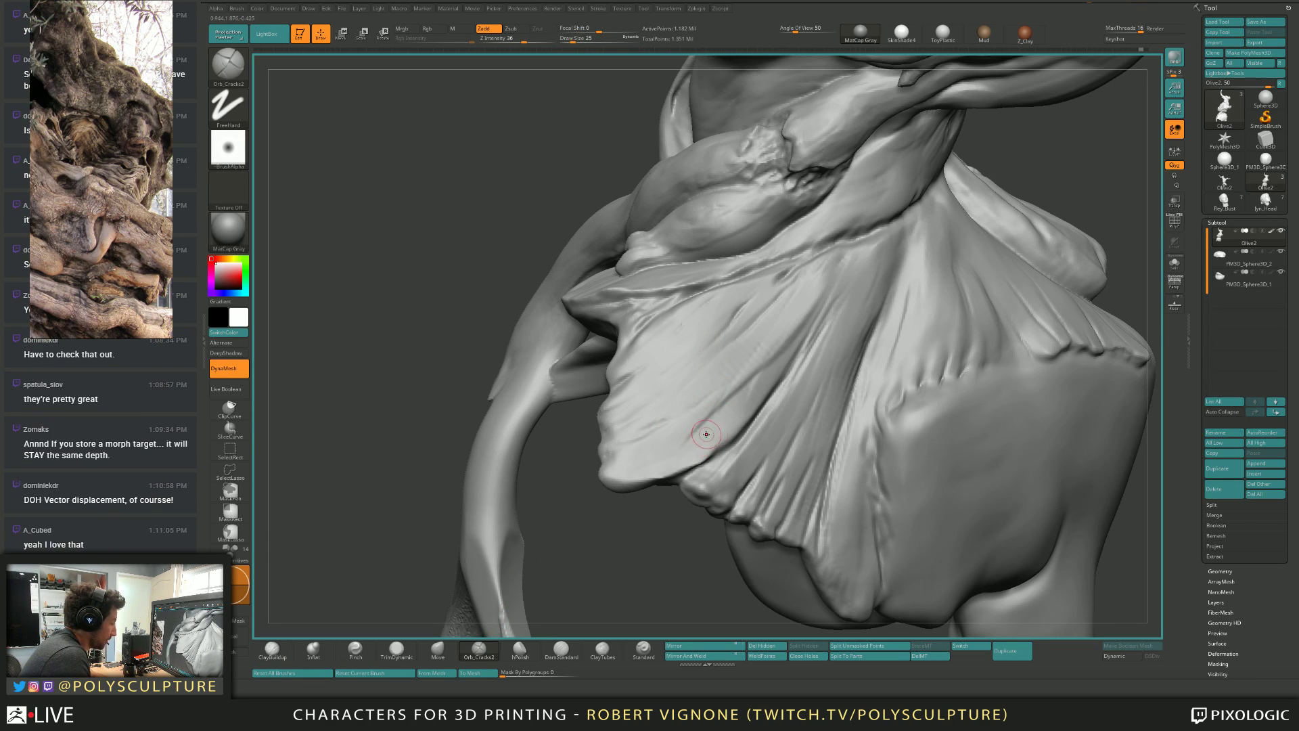
right_click_drag(702, 412, 700, 426)
key("s")
left_click_drag(688, 439, 747, 390)
right_click_drag(695, 412, 632, 448)
key("s")
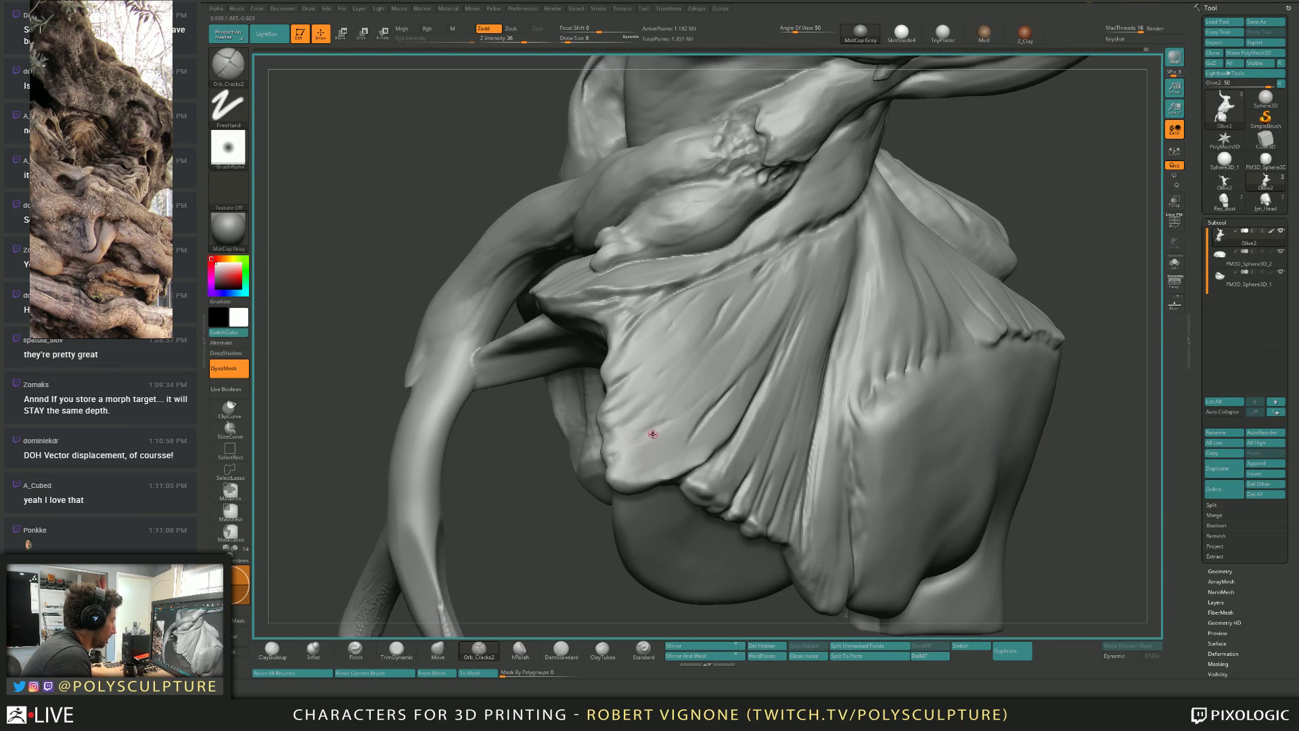
Cut folds inward from the flap's outer edge with Orb_Cracks, working at draw sizes 18, 25 and 44.
key("s")
left_click_drag(650, 437, 652, 436)
right_click_drag(602, 436, 634, 442)
key("s")
left_click_drag(634, 442, 625, 445)
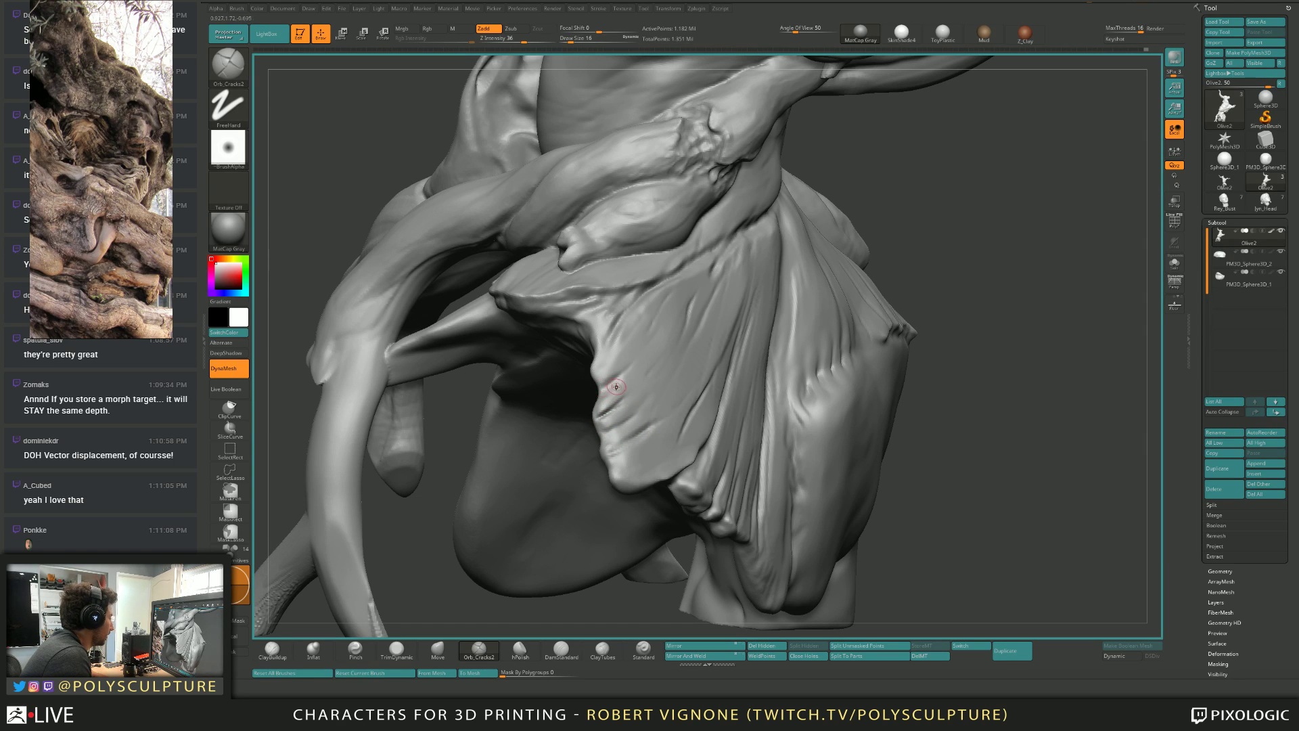
key("s")
left_click(607, 401)
left_click_drag(604, 424, 654, 393)
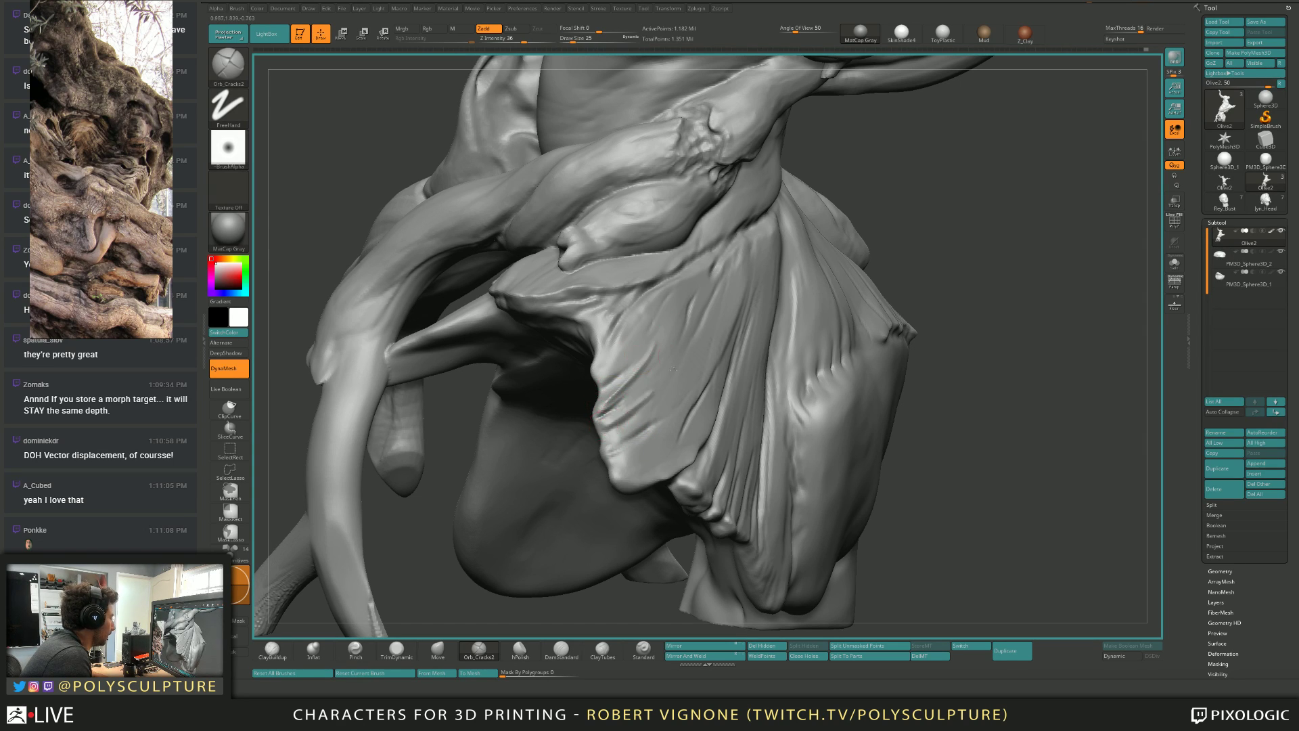
mouse_move(650, 371)
right_mouse_down()
mouse_move(531, 365)
mouse_move(633, 374)
right_mouse_up()
key("s")
left_click(634, 374)
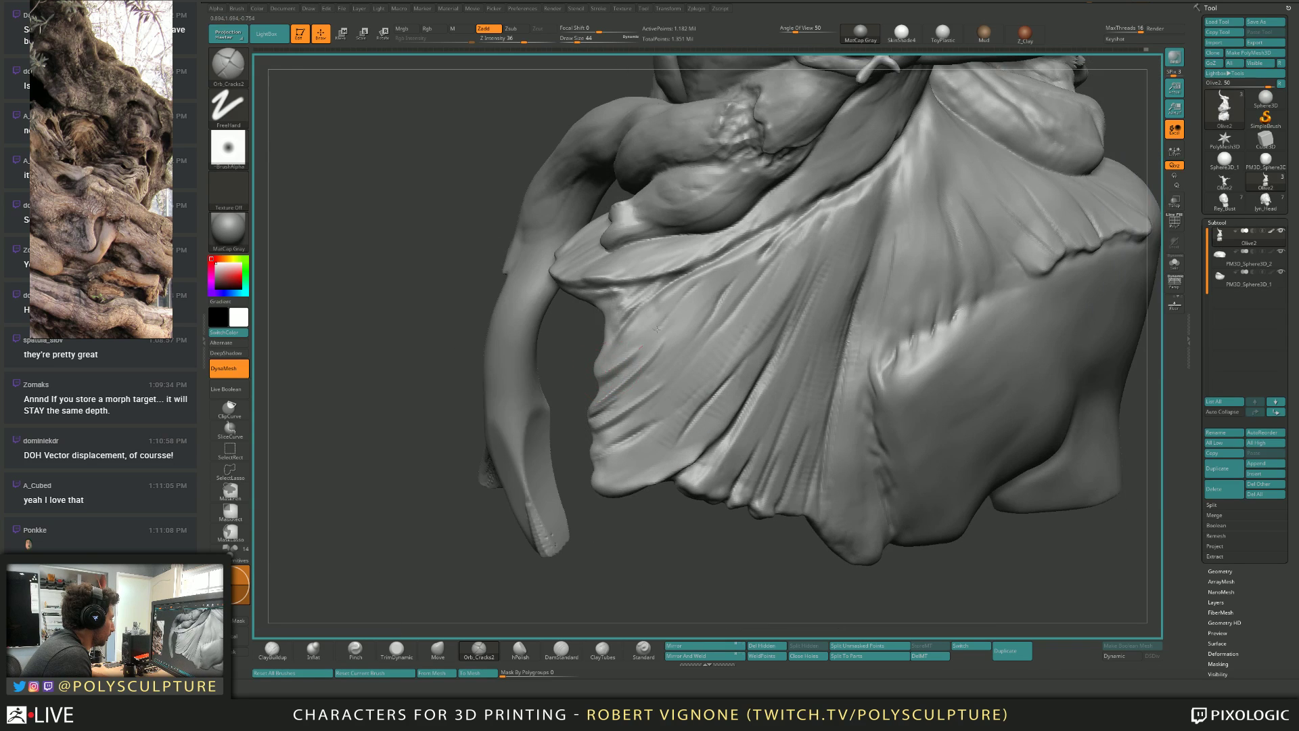
Flatten the ridges between the outer-edge creases with TrimDynamic at about draw size 29, smooth them, and undo the extra ClayBuildup stroke.
key("b")
key("t")
key("d")
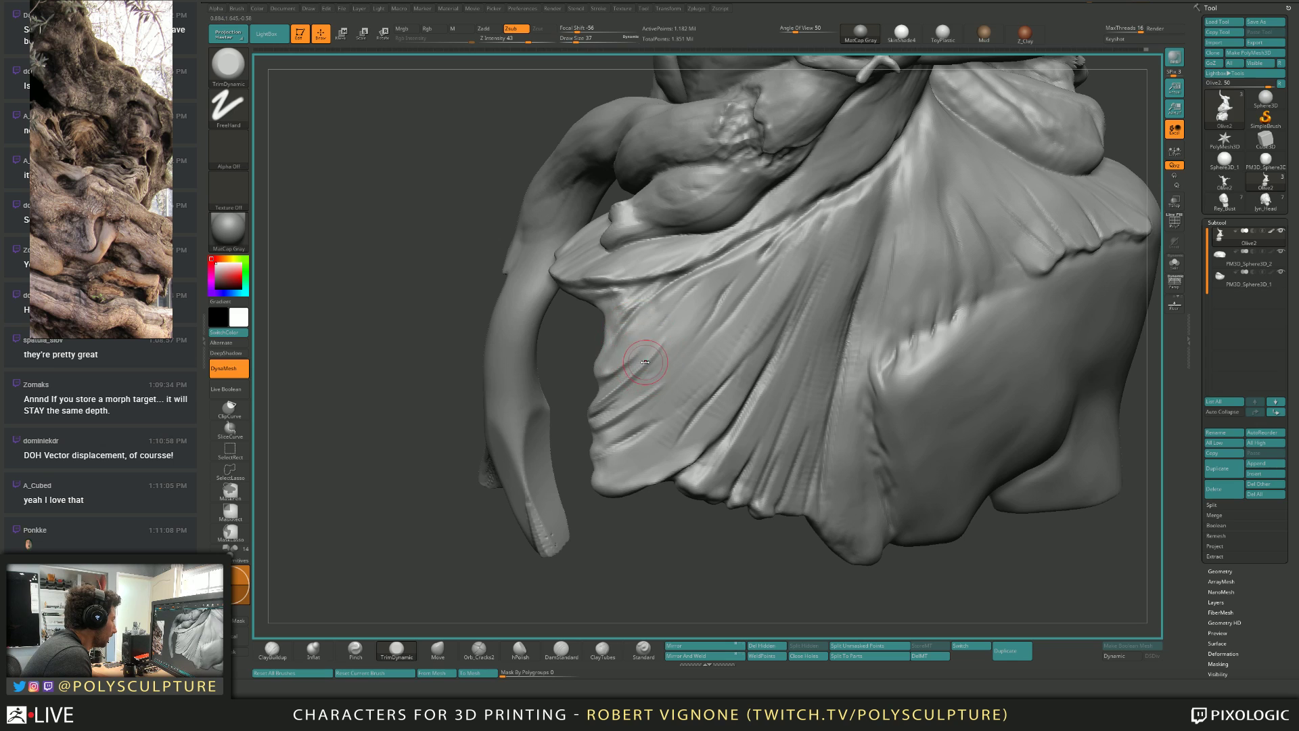
right_click_drag(645, 362, 630, 380)
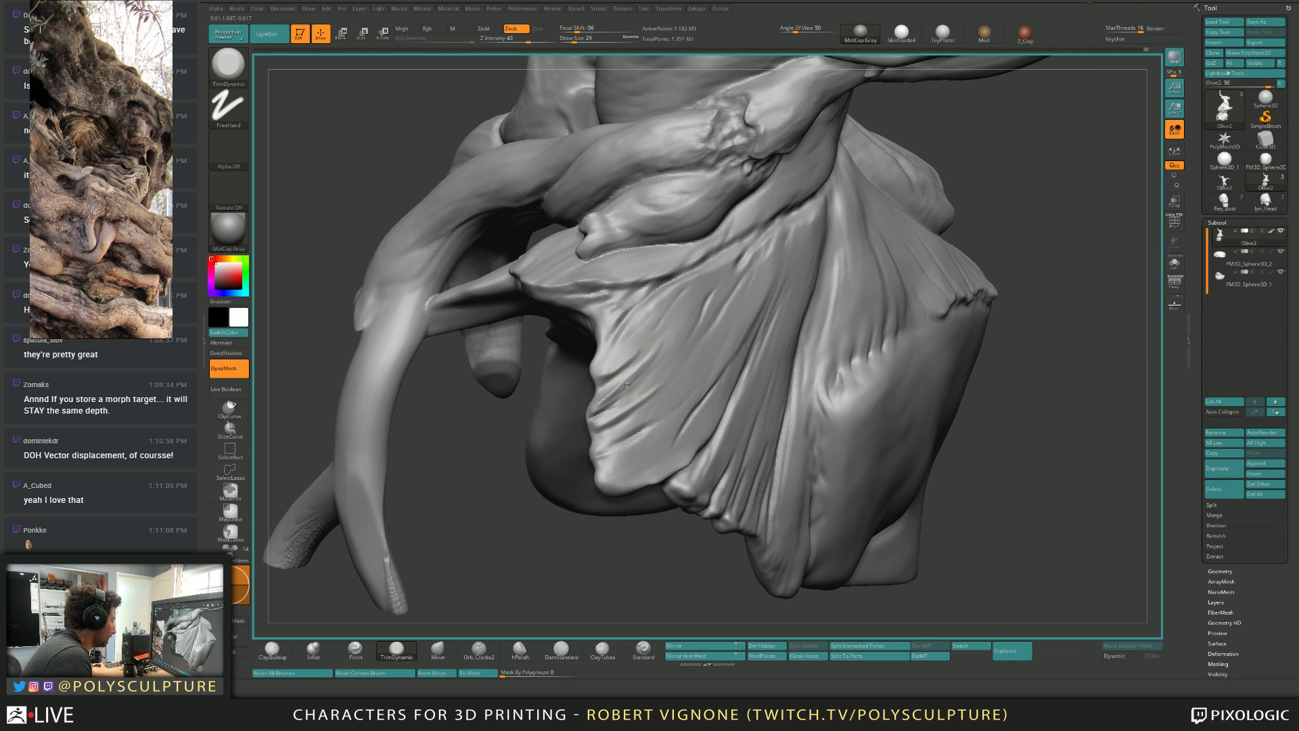
key("shift")
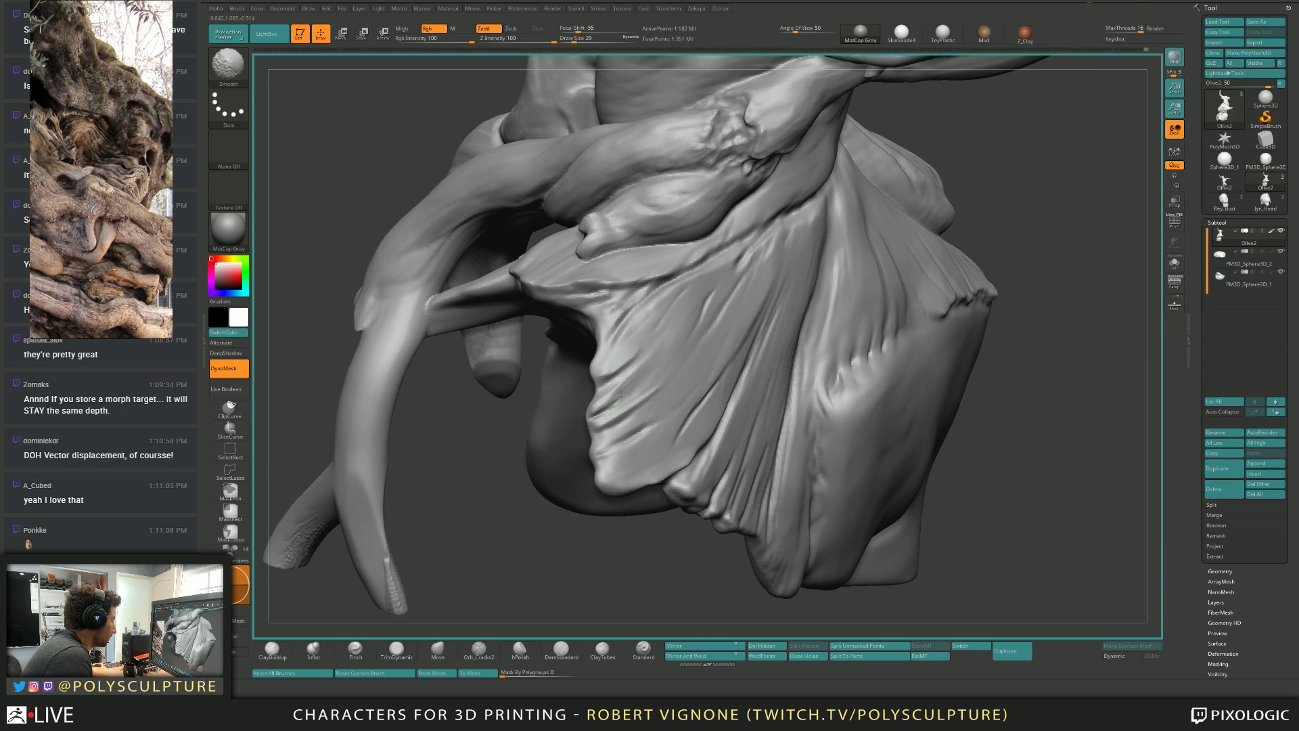
key("shift")
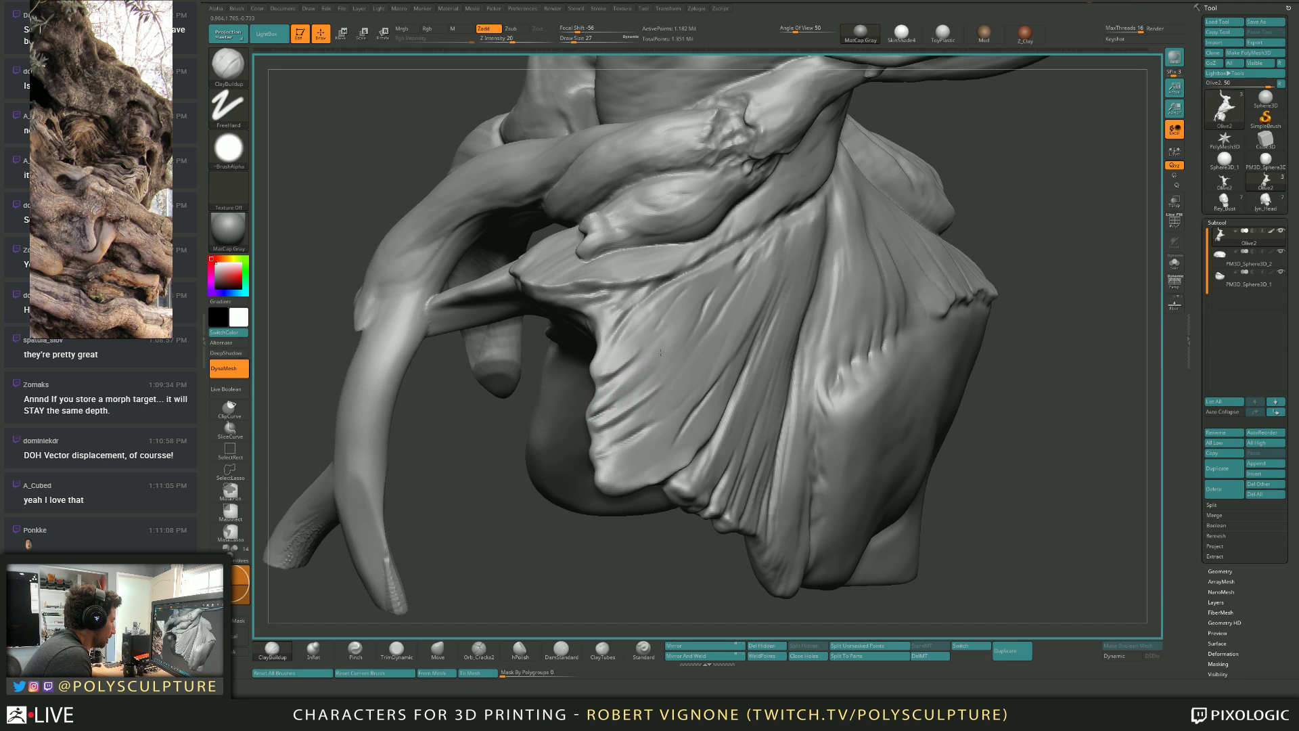
key("ctrl+z")
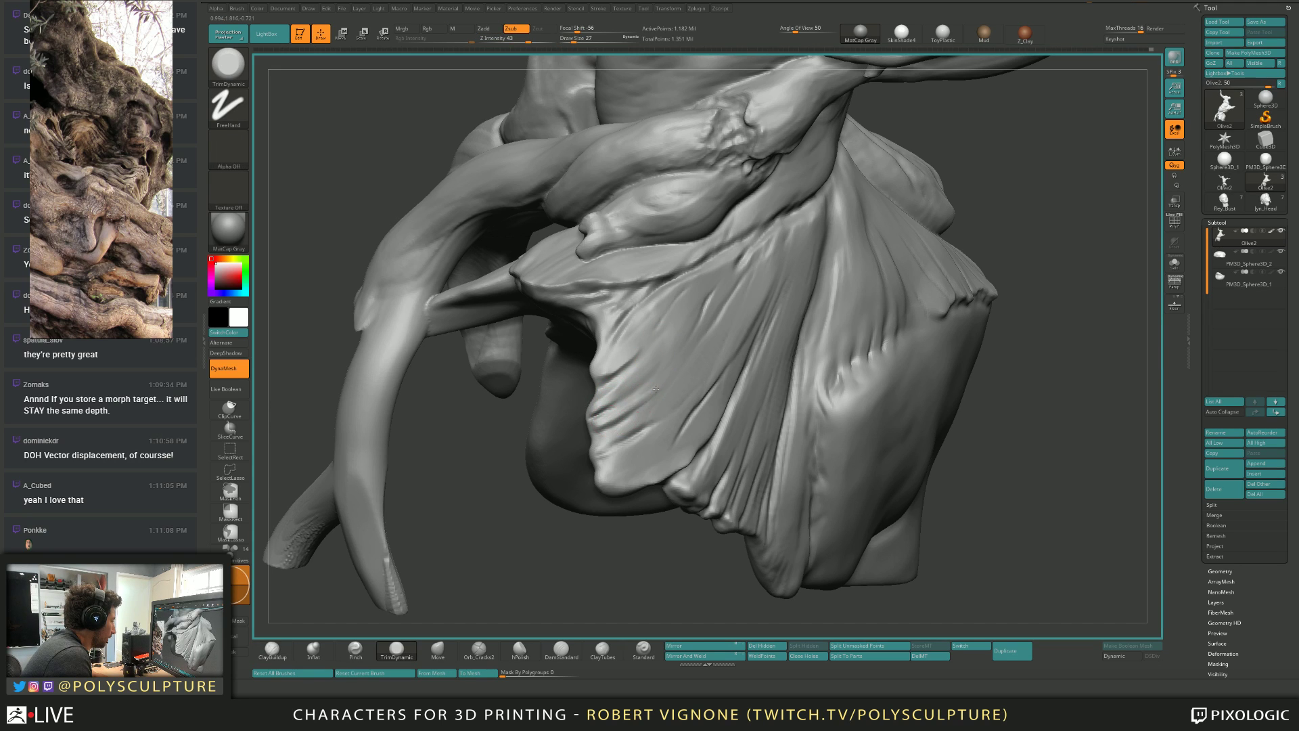
Polish the ridges near the flap's outer edge with the hPolish brush at draw size 33.
left_click(518, 648)
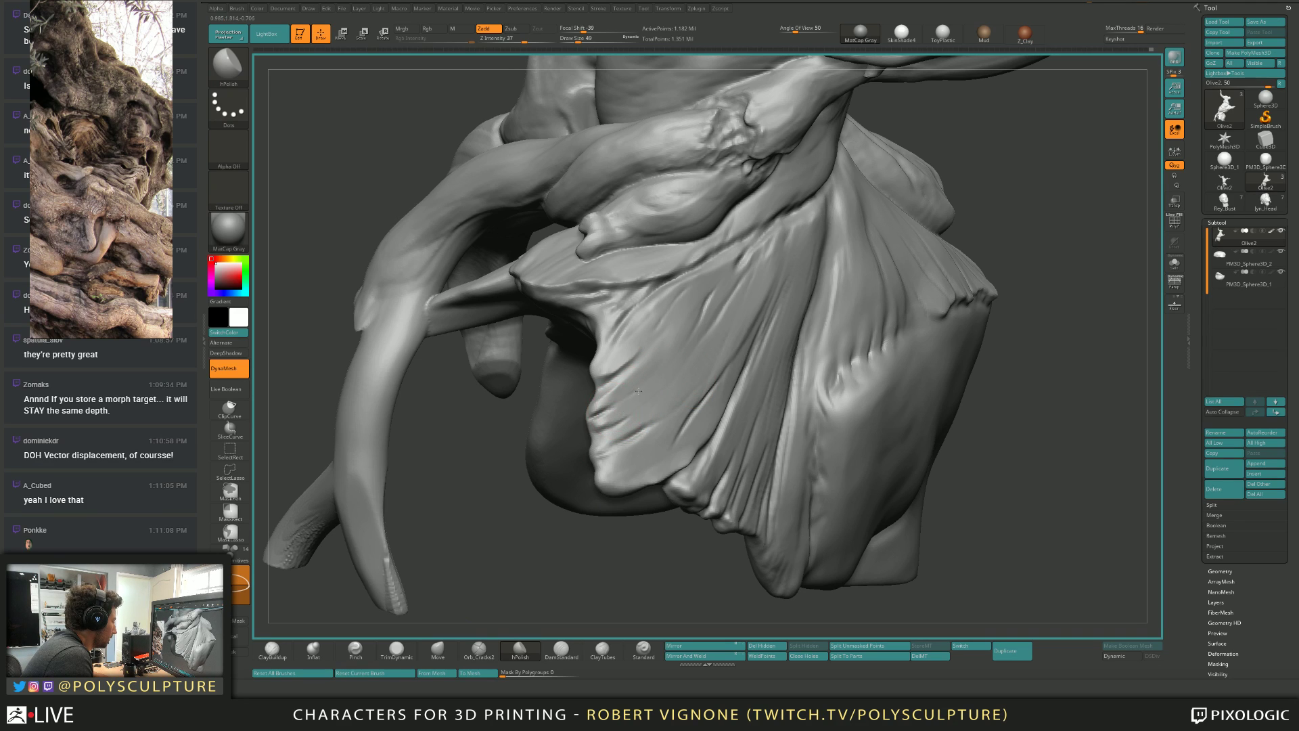
key("s")
left_click(602, 351)
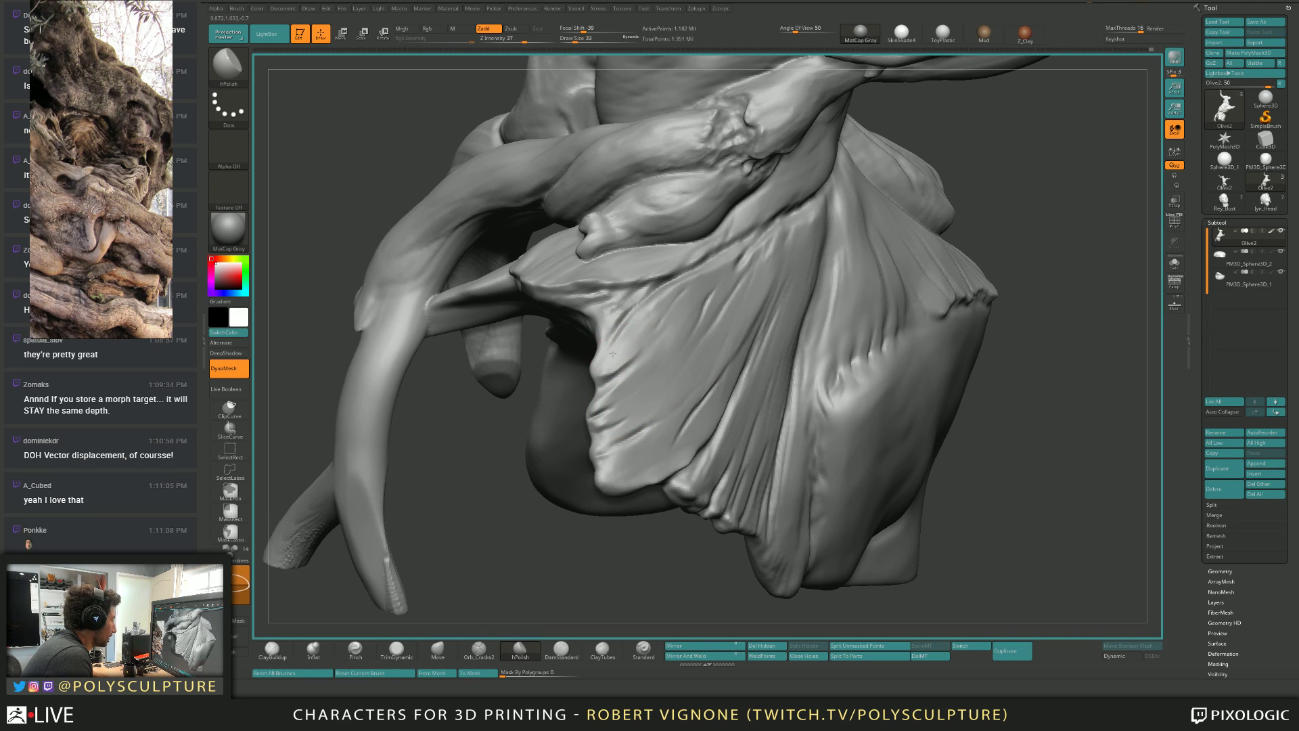
Plane the outer fold and the flap's lower corner with TrimDynamic, starting at draw size 51.
mouse_move(656, 353)
right_mouse_down()
mouse_move(649, 429)
mouse_move(652, 398)
right_mouse_up()
key("b")
key("t")
key("d")
left_click_drag(652, 397, 644, 397)
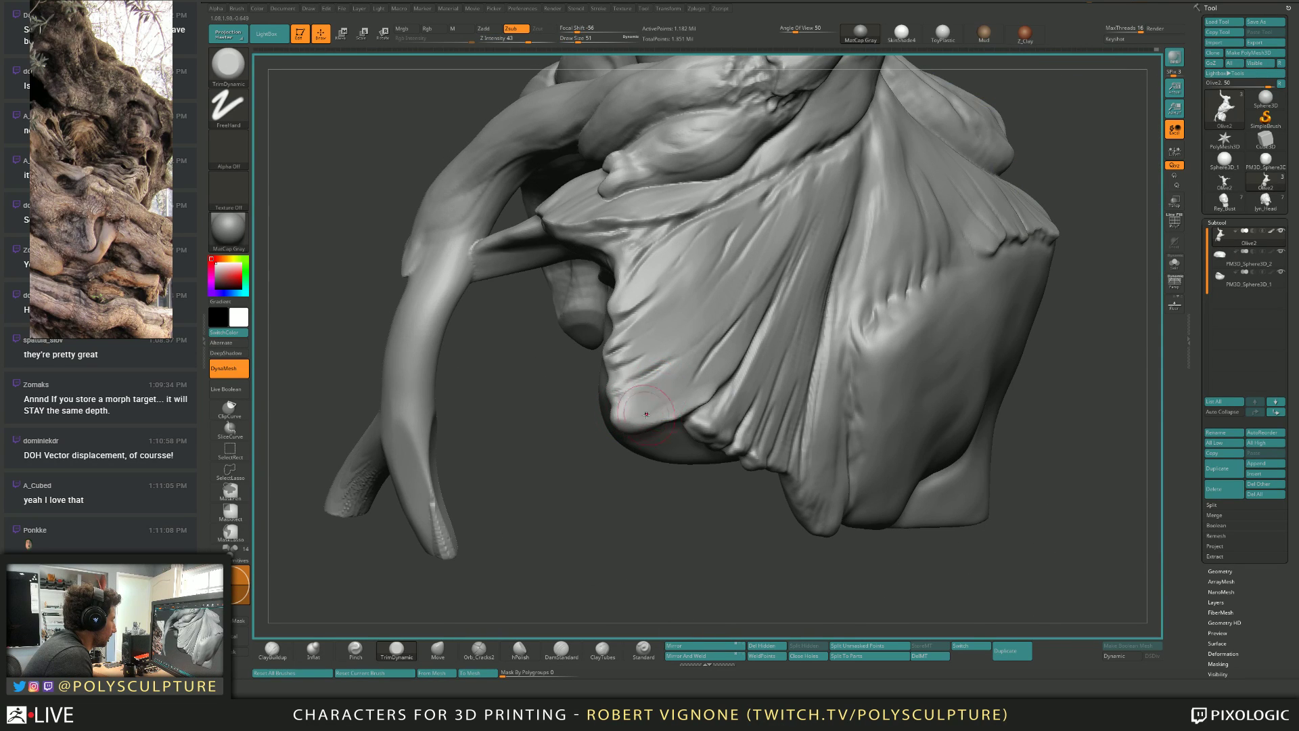
key("s")
left_click(635, 413)
mouse_move(646, 414)
right_mouse_down()
mouse_move(639, 440)
mouse_move(651, 423)
mouse_move(671, 433)
mouse_move(678, 370)
mouse_move(623, 340)
right_mouse_up()
key("s")
left_click(631, 426)
Build up lumpy bark detail along the underside of the flap's rim with ClayBuildup at draw size 17.
key("b")
key("c")
key("b")
key("s")
left_click(656, 432)
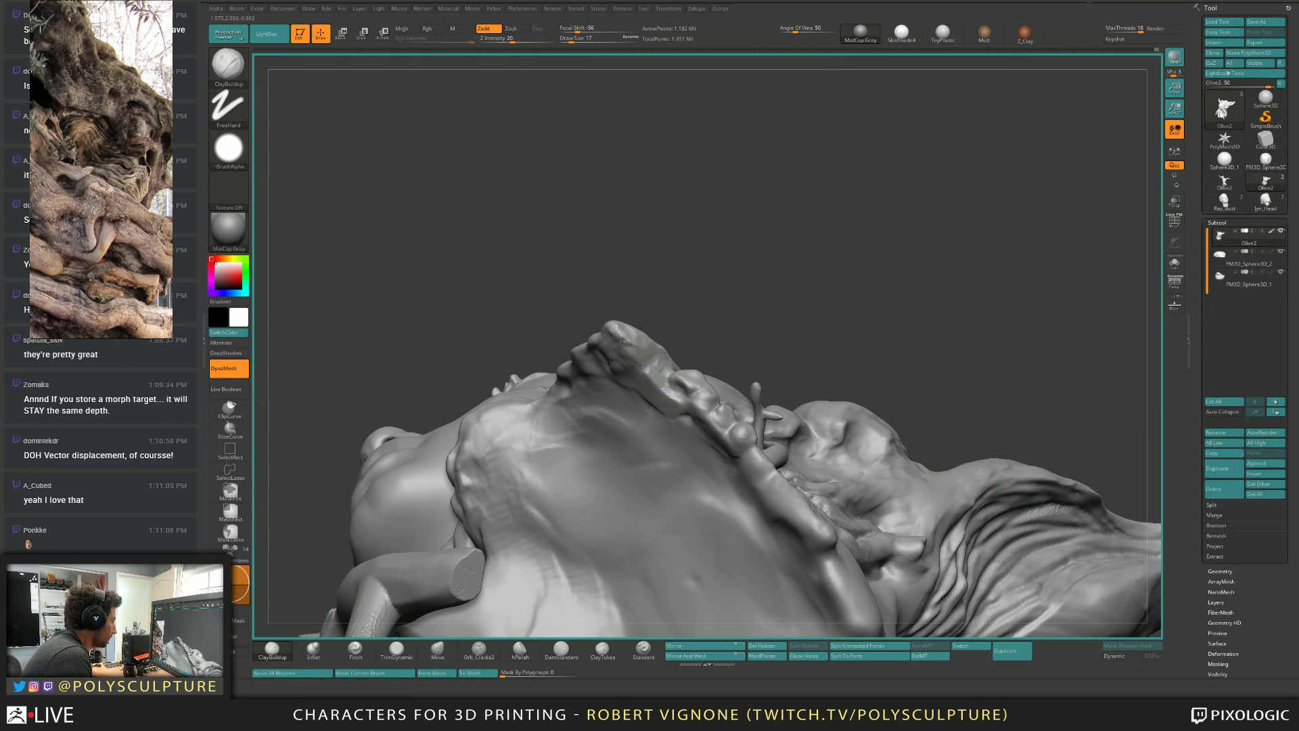
key("s")
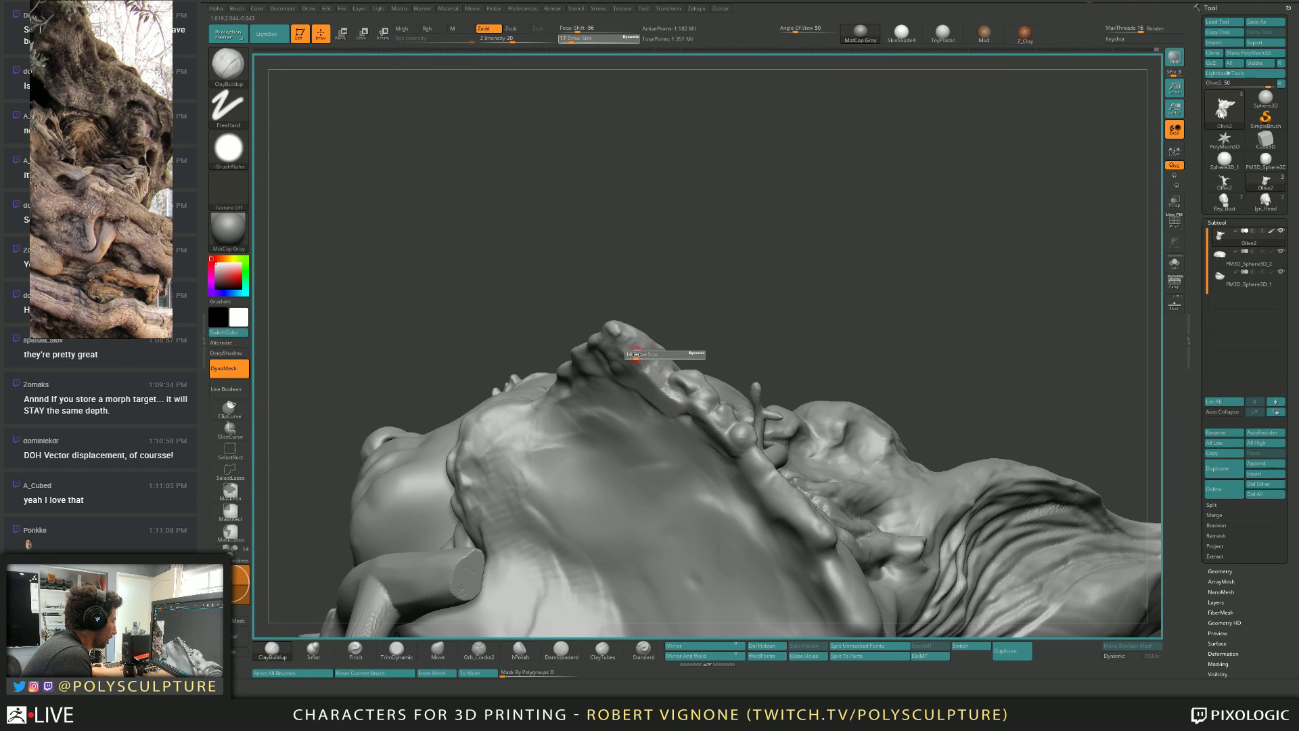
key("s")
left_click(633, 360)
left_click_drag(629, 349, 670, 398)
right_click_drag(670, 398, 629, 359)
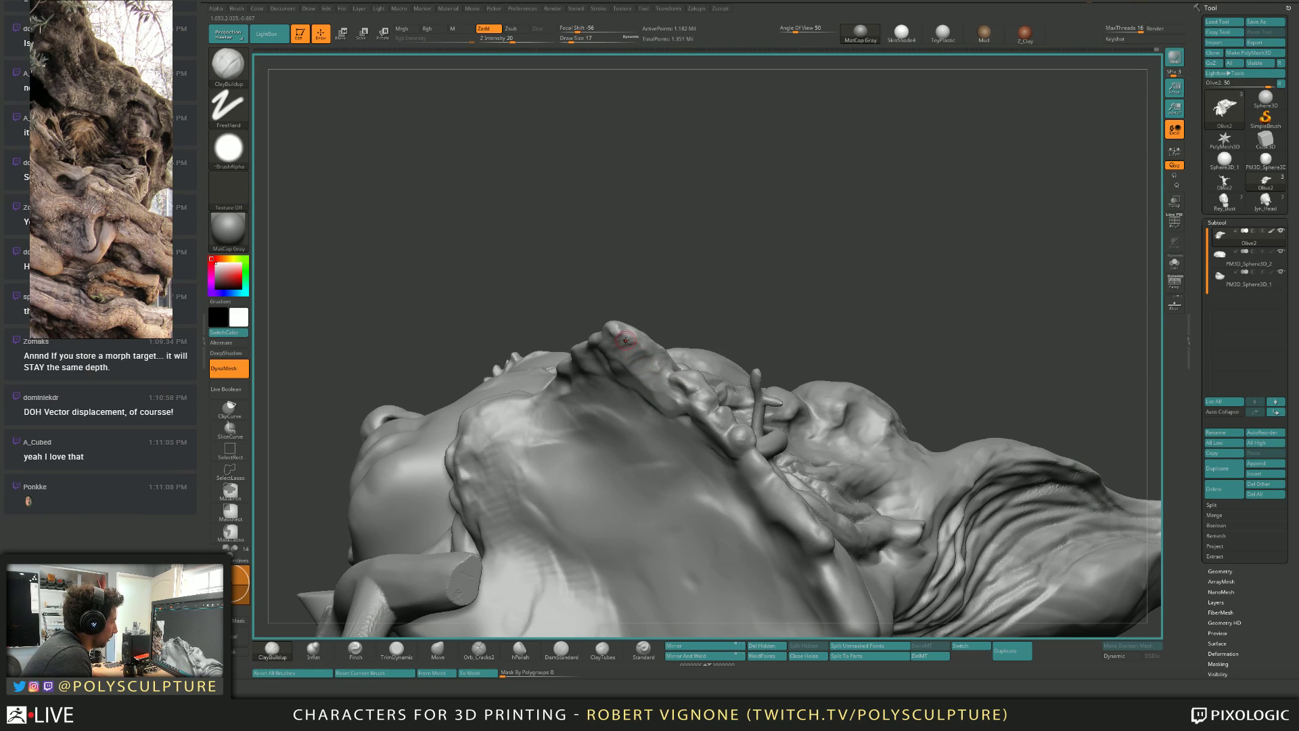
mouse_move(674, 396)
right_mouse_down()
mouse_move(637, 383)
mouse_move(649, 366)
mouse_move(639, 311)
right_mouse_up()
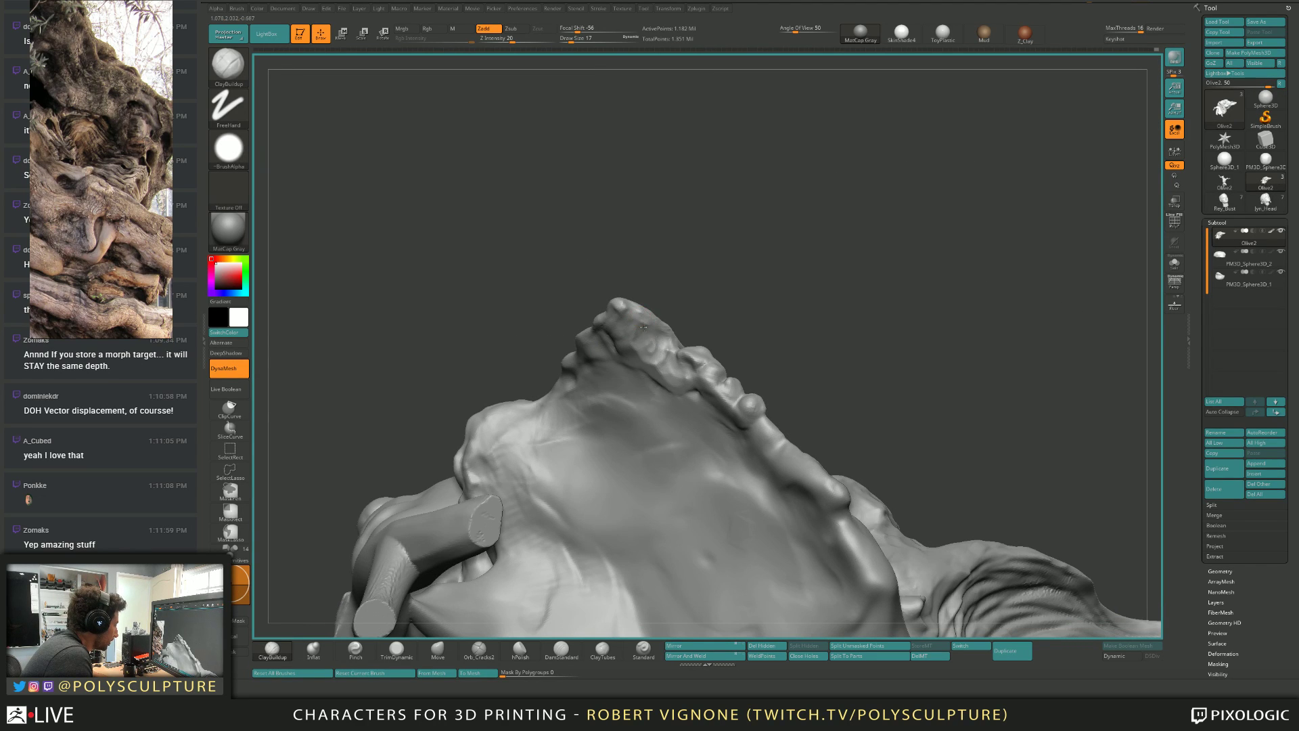
right_click_drag(666, 365, 705, 373)
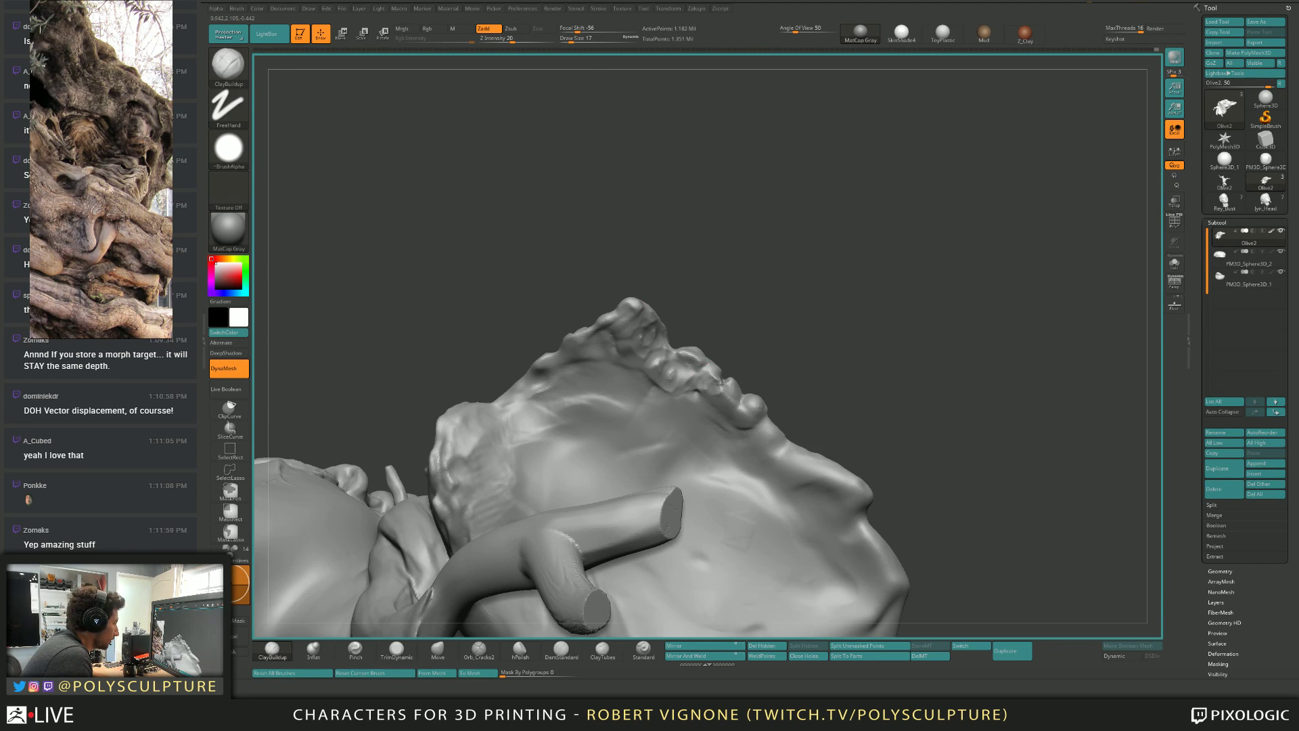
Add volume to the fold ends along the flap's lower edge with ClayBuildup, then trim them with TrimDynamic.
right_click_drag(757, 420, 713, 374)
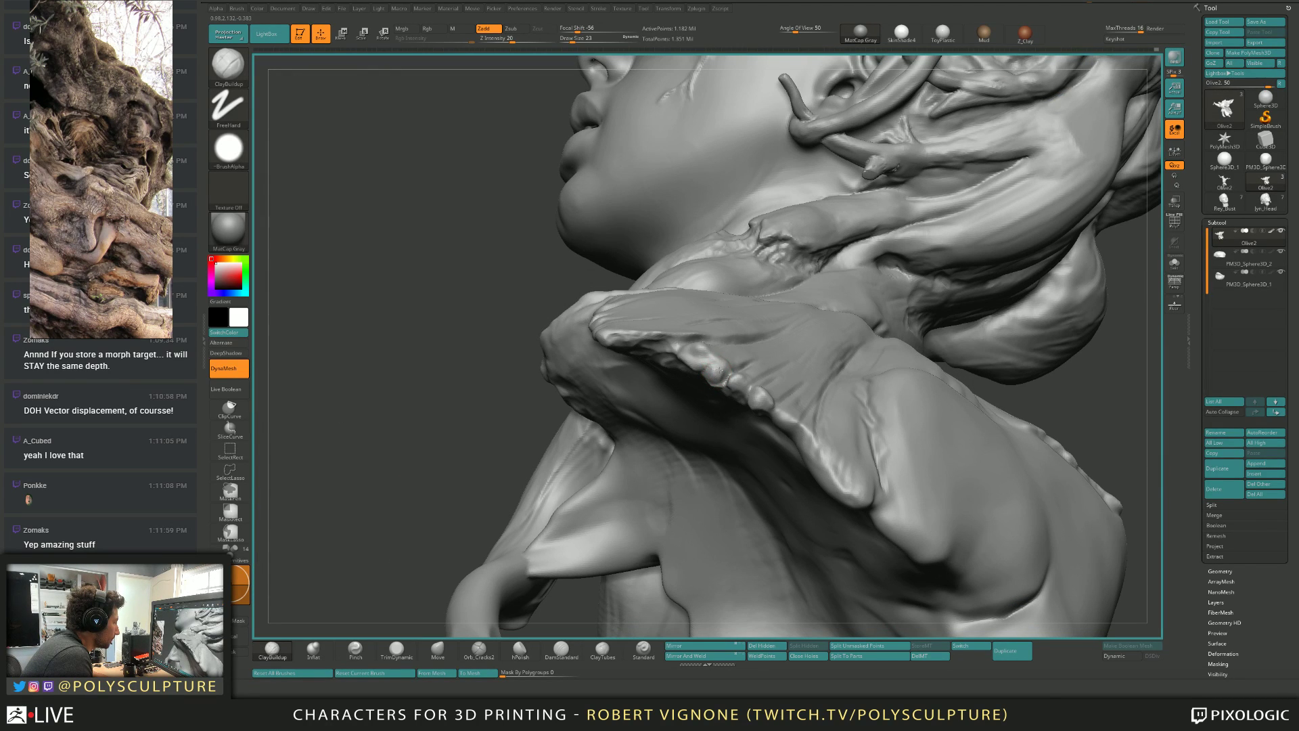
key("[")
right_click_drag(695, 354, 701, 383)
key("s")
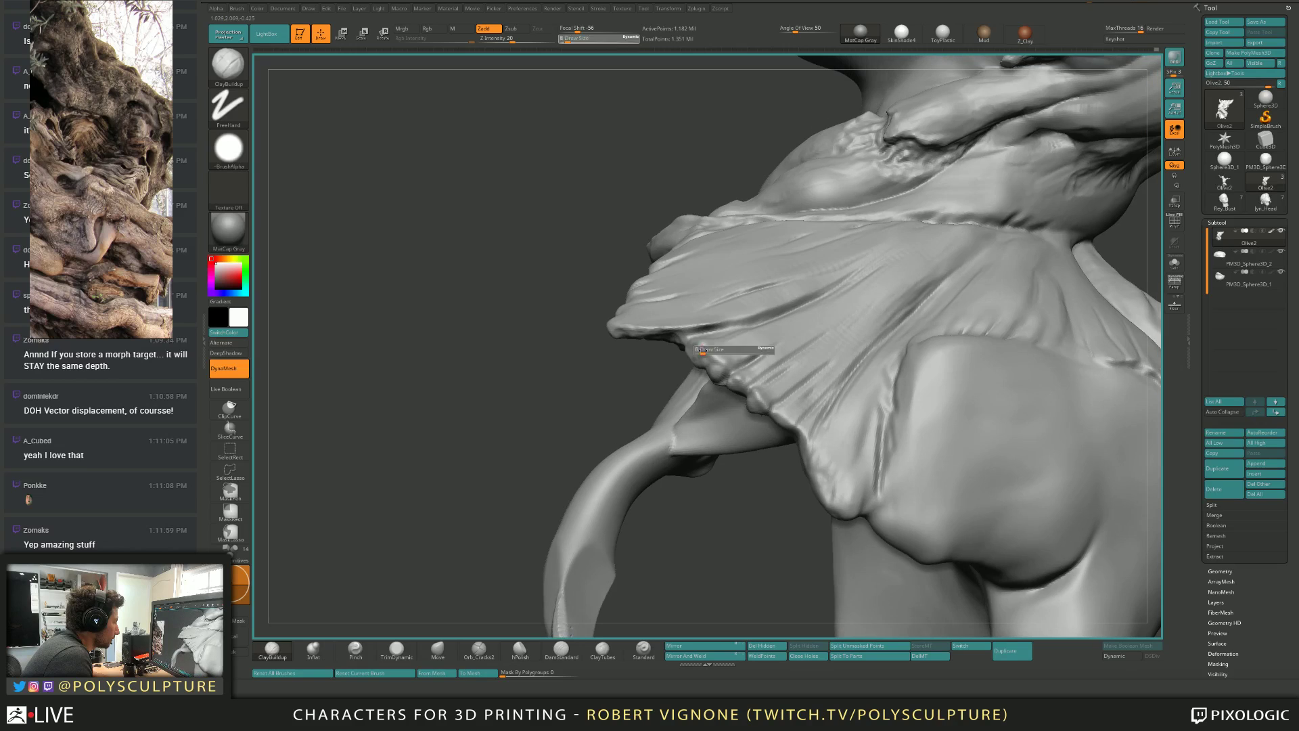
left_click_drag(701, 350, 705, 349)
right_click_drag(705, 349, 717, 366)
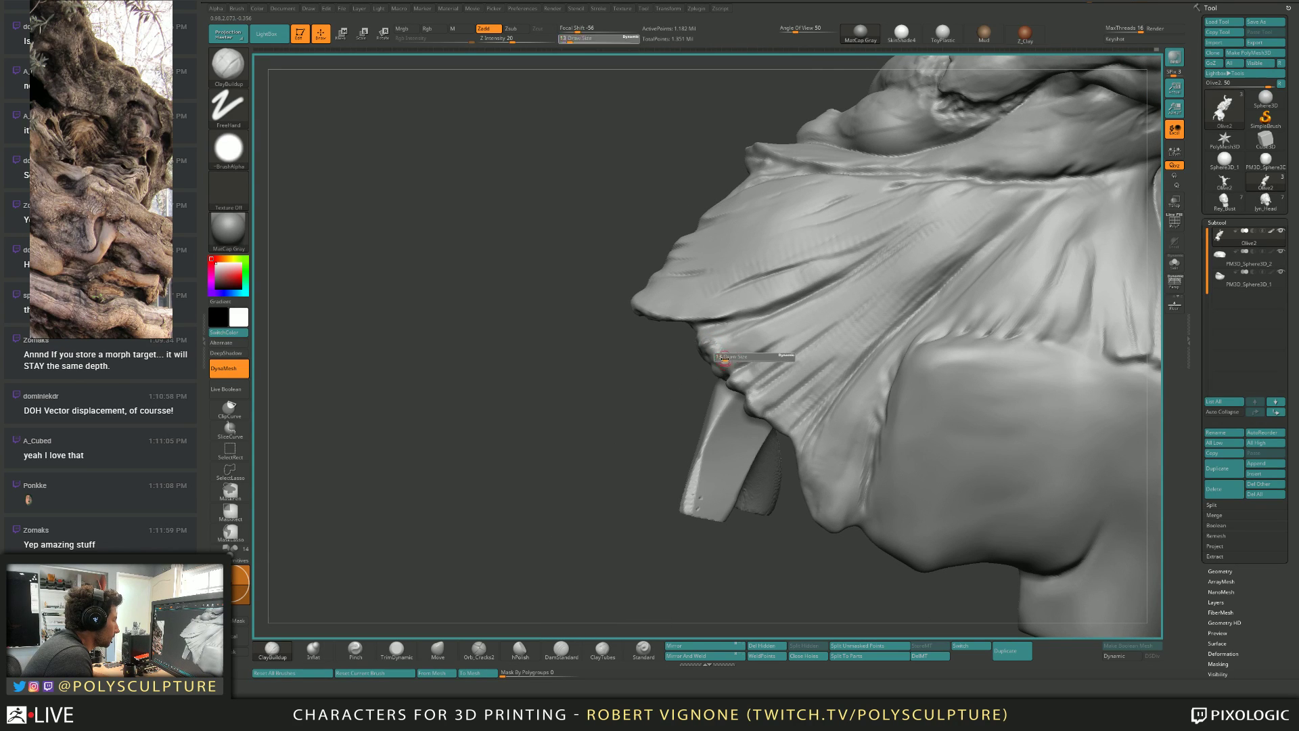
key("b")
key("t")
key("d")
Reshape the fold tips on the flap's lower edge with Move at draw sizes 20 and 29, thickening them with ClayBuildup.
key("b")
key("m")
key("v")
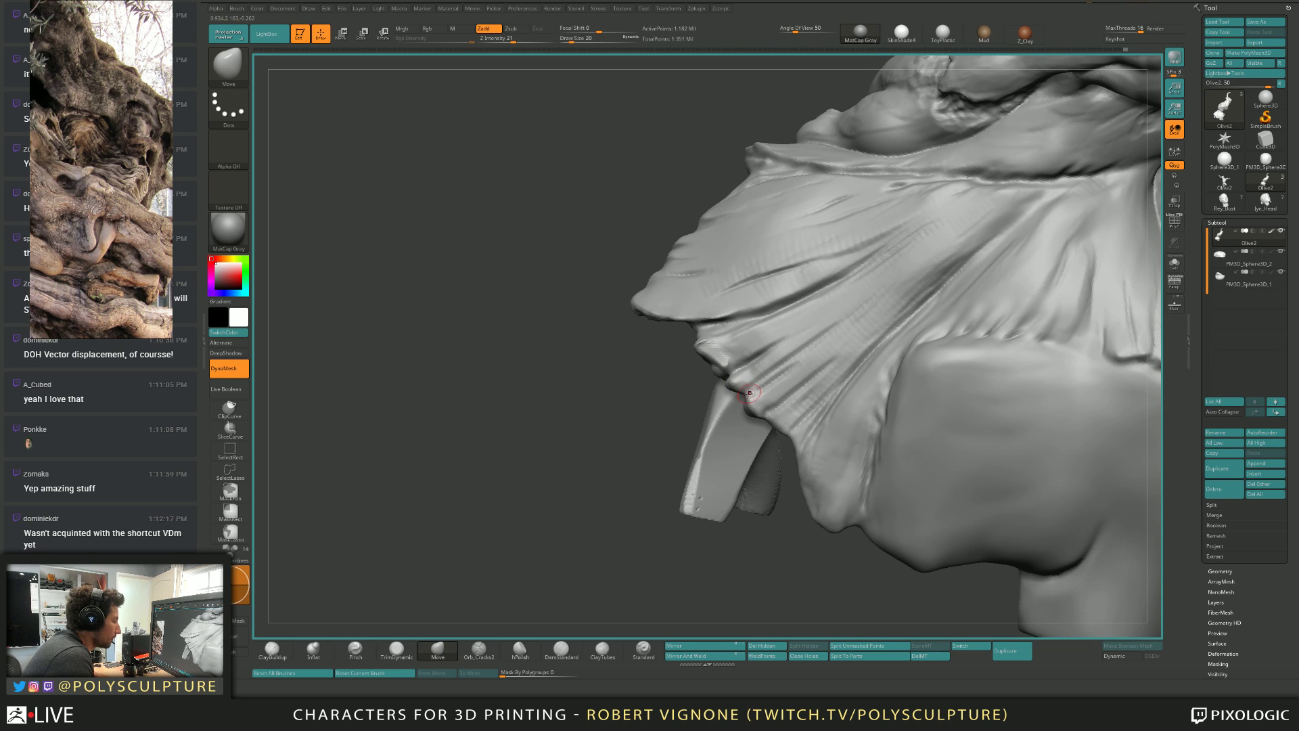
mouse_move(737, 403)
right_mouse_down()
mouse_move(677, 376)
mouse_move(725, 371)
right_mouse_up()
key("b")
key("c")
key("b")
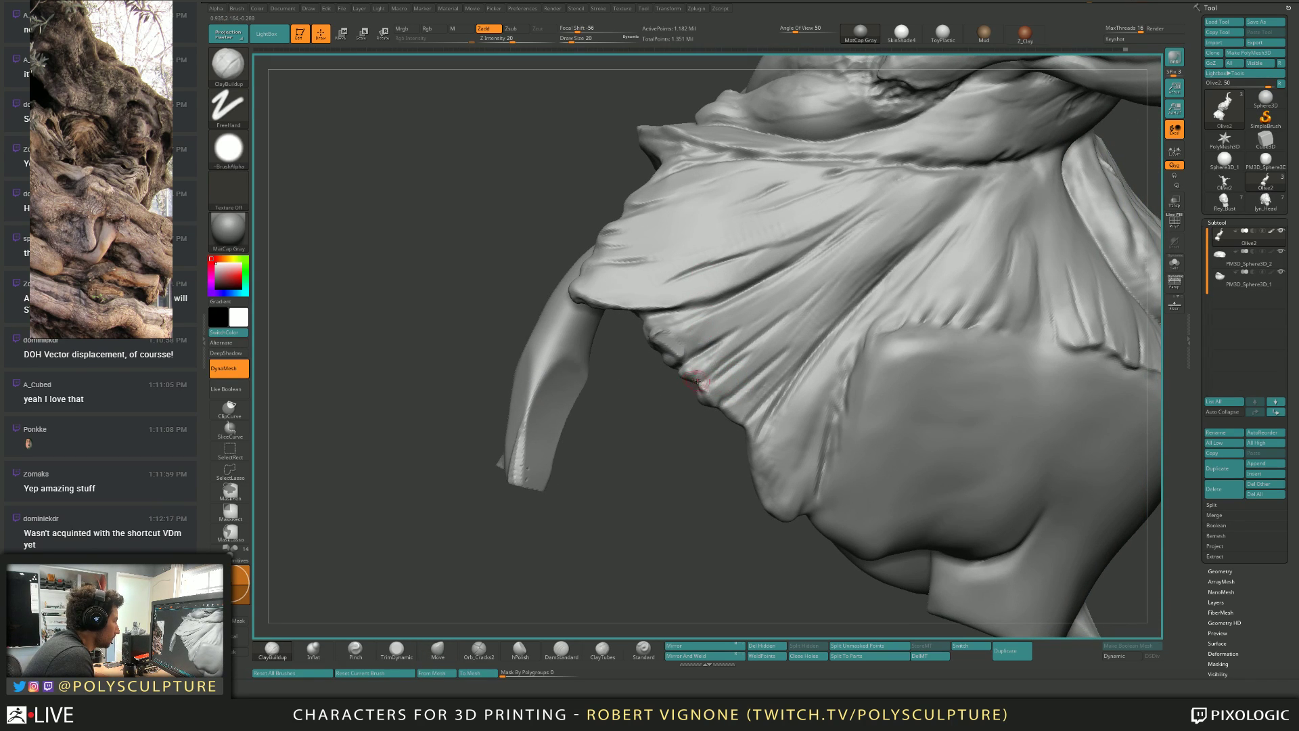
right_click_drag(697, 380, 679, 376)
key("b")
key("m")
key("v")
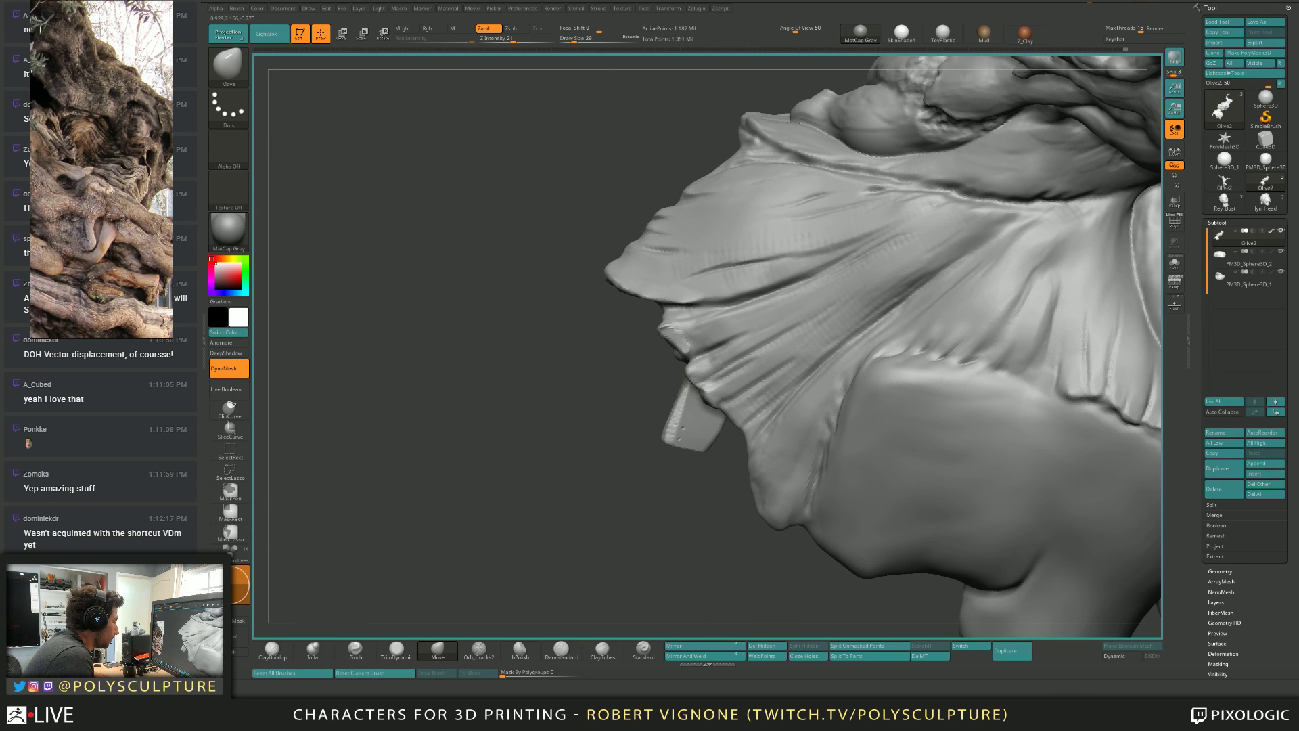
Build up the ridges of the lower folds with ClayBuildup at draw size 29 and flatten them with TrimDynamic.
key("b")
key("c")
key("b")
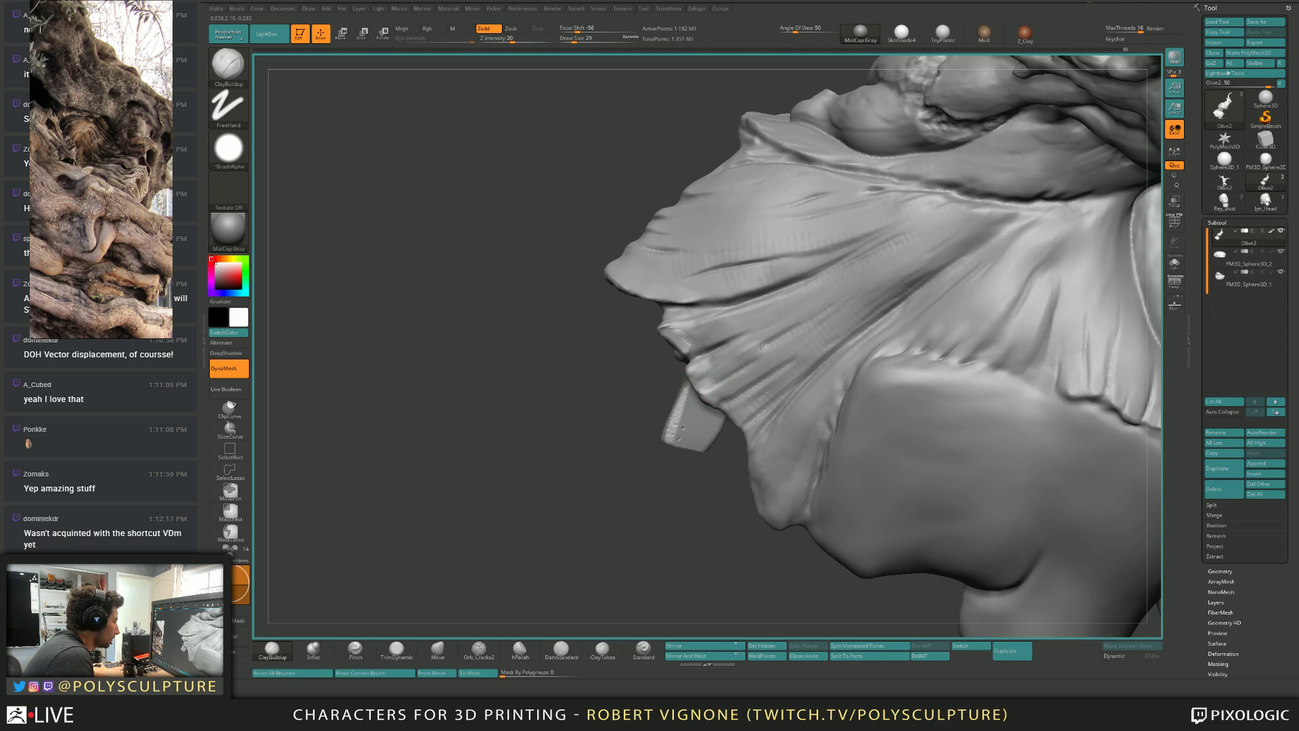
key("b")
key("t")
key("d")
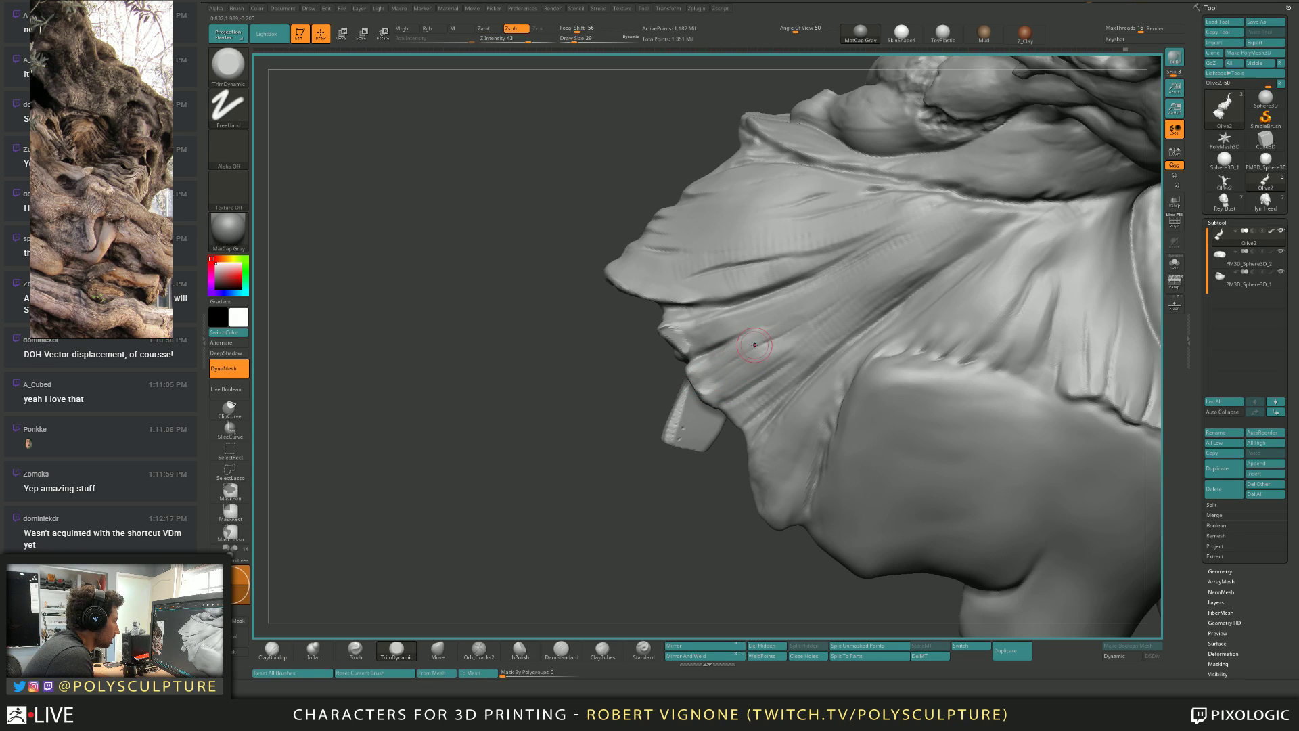
mouse_move(713, 384)
right_mouse_down()
mouse_move(687, 342)
mouse_move(683, 352)
right_mouse_up()
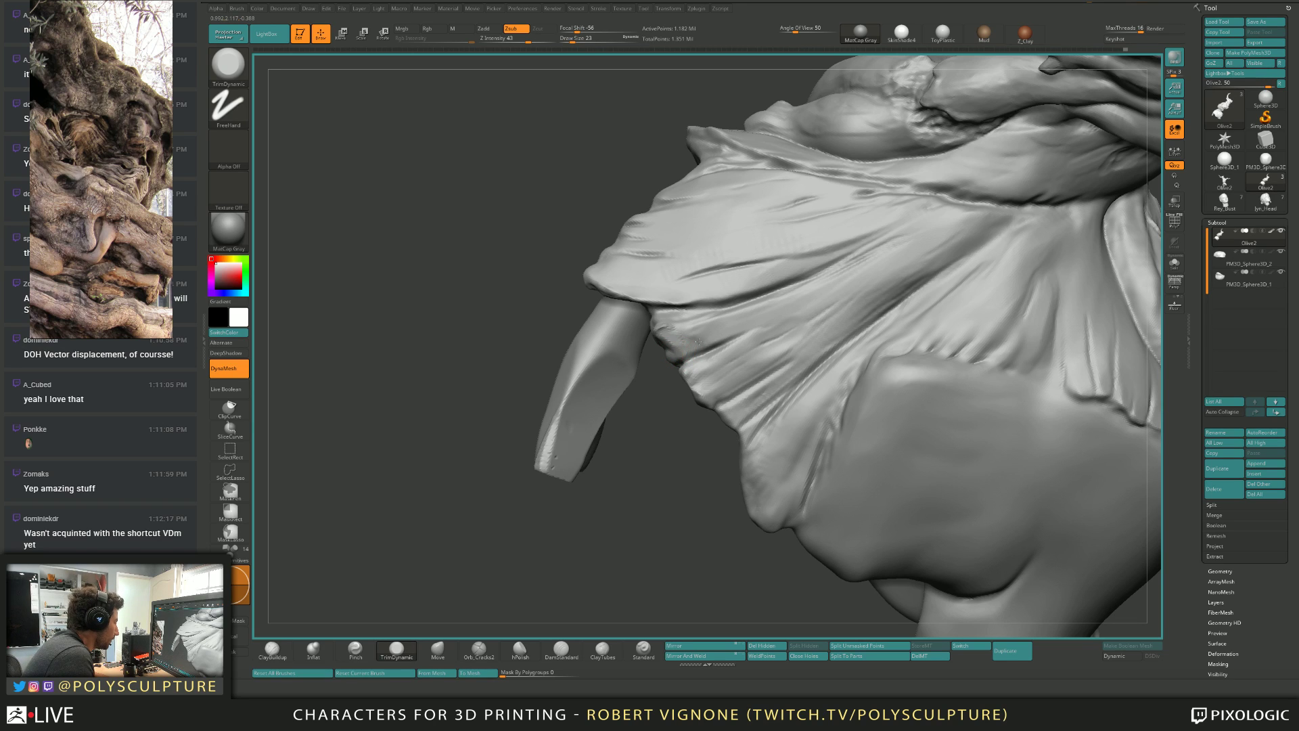
Fill the fold just beneath the overlapping outer layer with ClayBuildup and plane it with TrimDynamic at draw size 41.
right_click_drag(661, 327, 671, 323)
key("b")
key("c")
key("b")
mouse_move(678, 316)
left_mouse_down()
mouse_move(692, 320)
mouse_move(678, 330)
left_mouse_up()
key("s")
key("b")
key("t")
key("d")
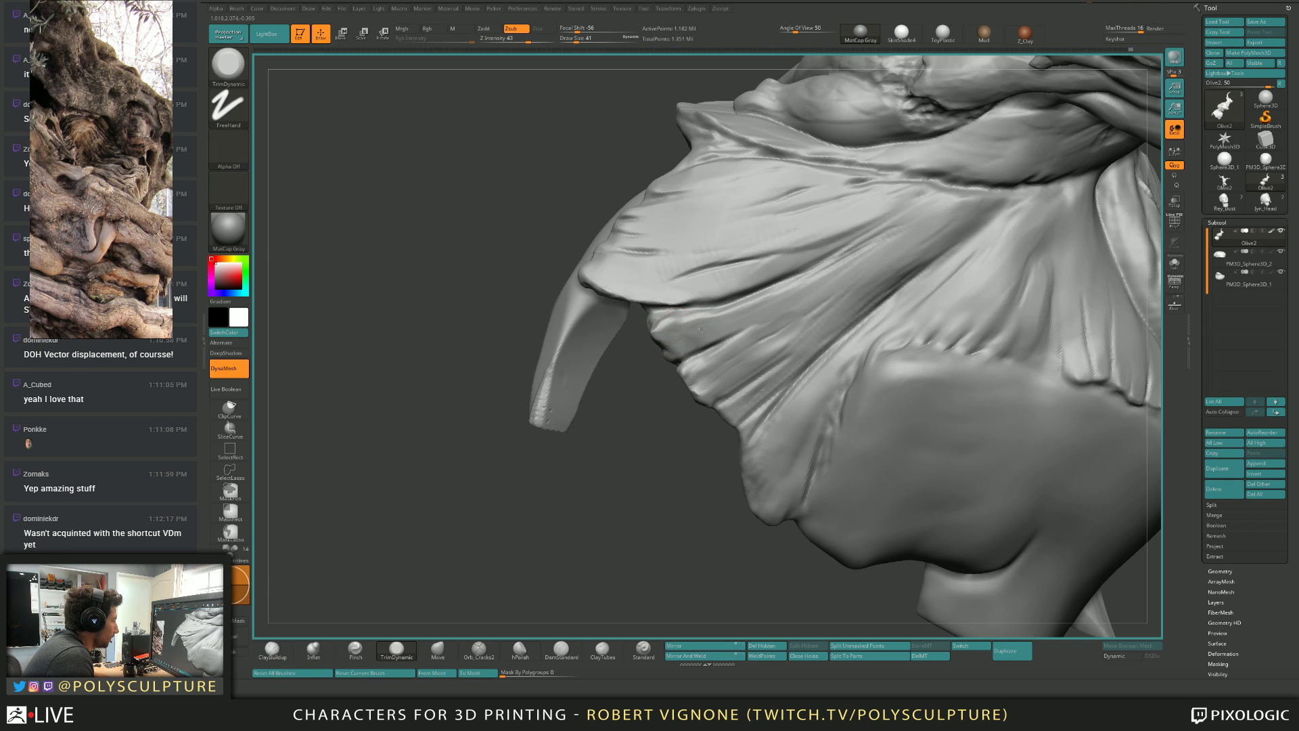
Refine the overlapping edge of the outer layer with Move, ClayBuildup and TrimDynamic at draw size 18.
key("b")
key("m")
key("v")
right_click_drag(666, 347, 713, 294)
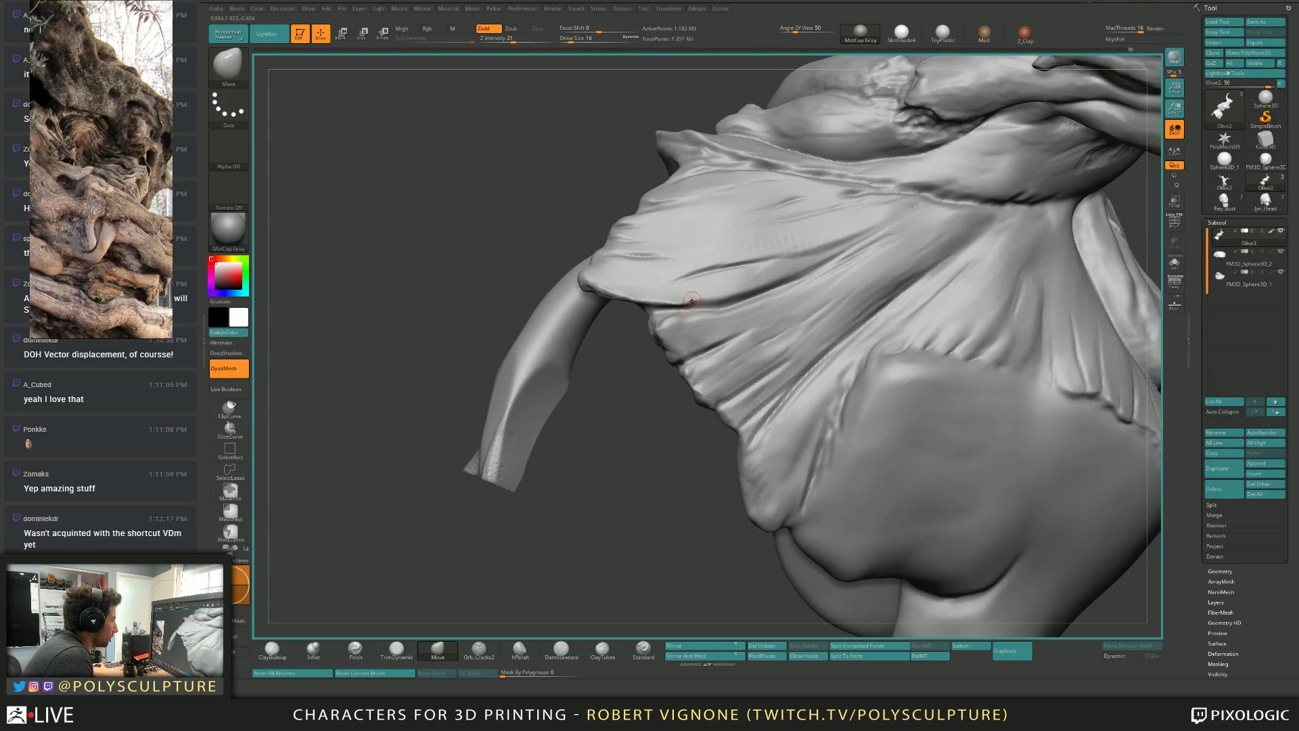
key("b")
key("c")
key("b")
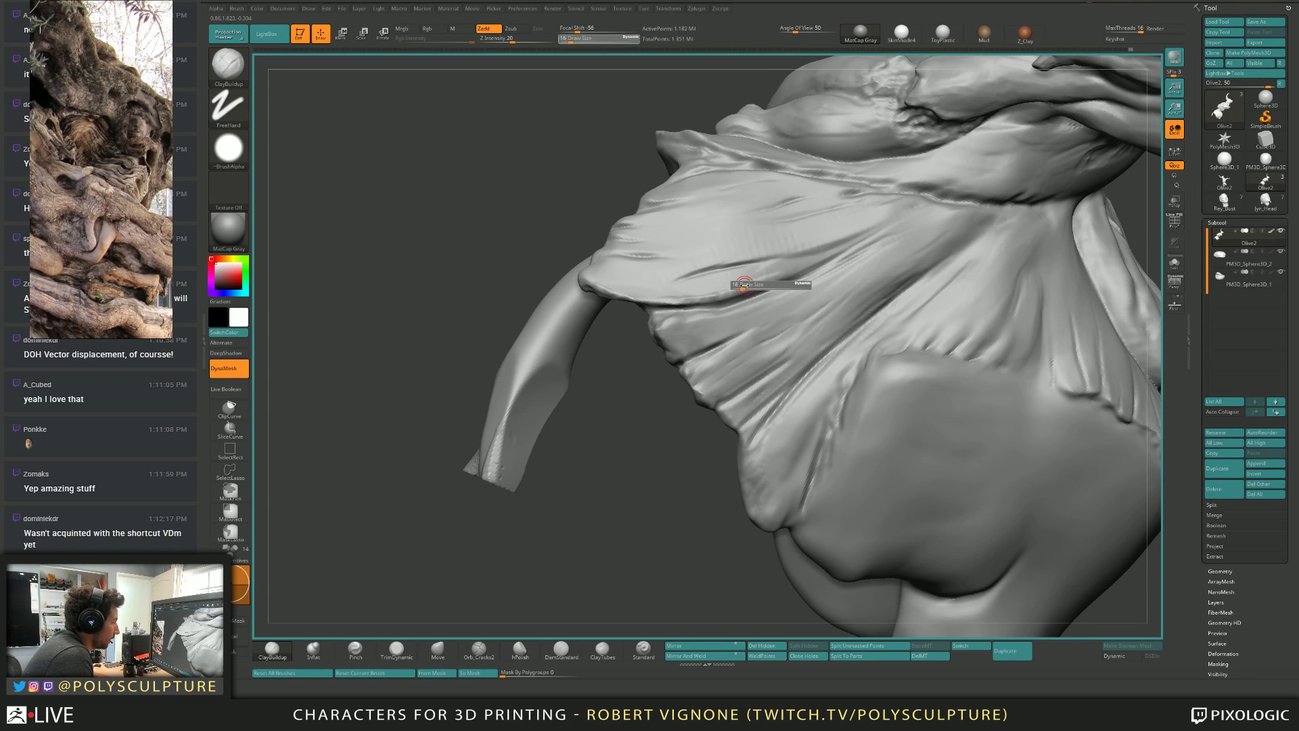
key("b")
key("t")
key("d")
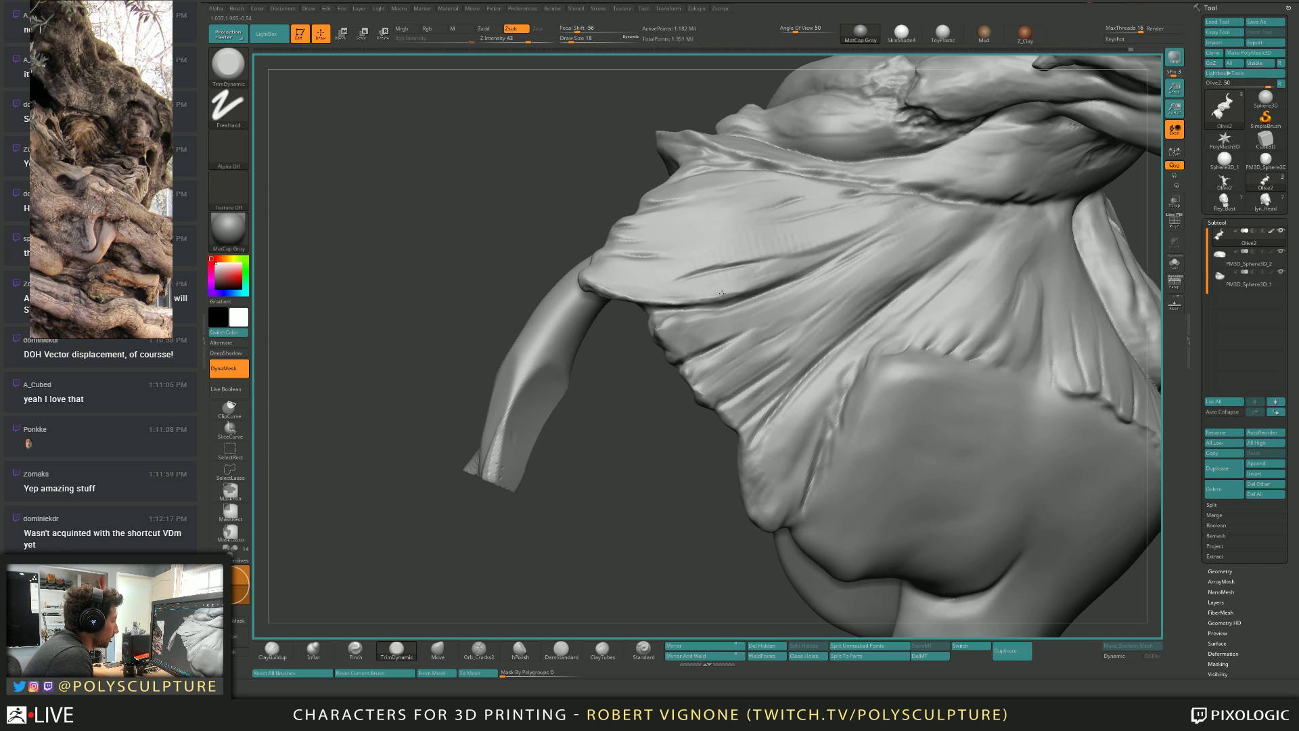
Add fine ridges to the flap's outer corner with ClayBuildup at draw size 13 and smooth them.
mouse_move(650, 312)
right_mouse_down()
mouse_move(701, 321)
mouse_move(676, 290)
right_mouse_up()
key("b")
key("c")
key("b")
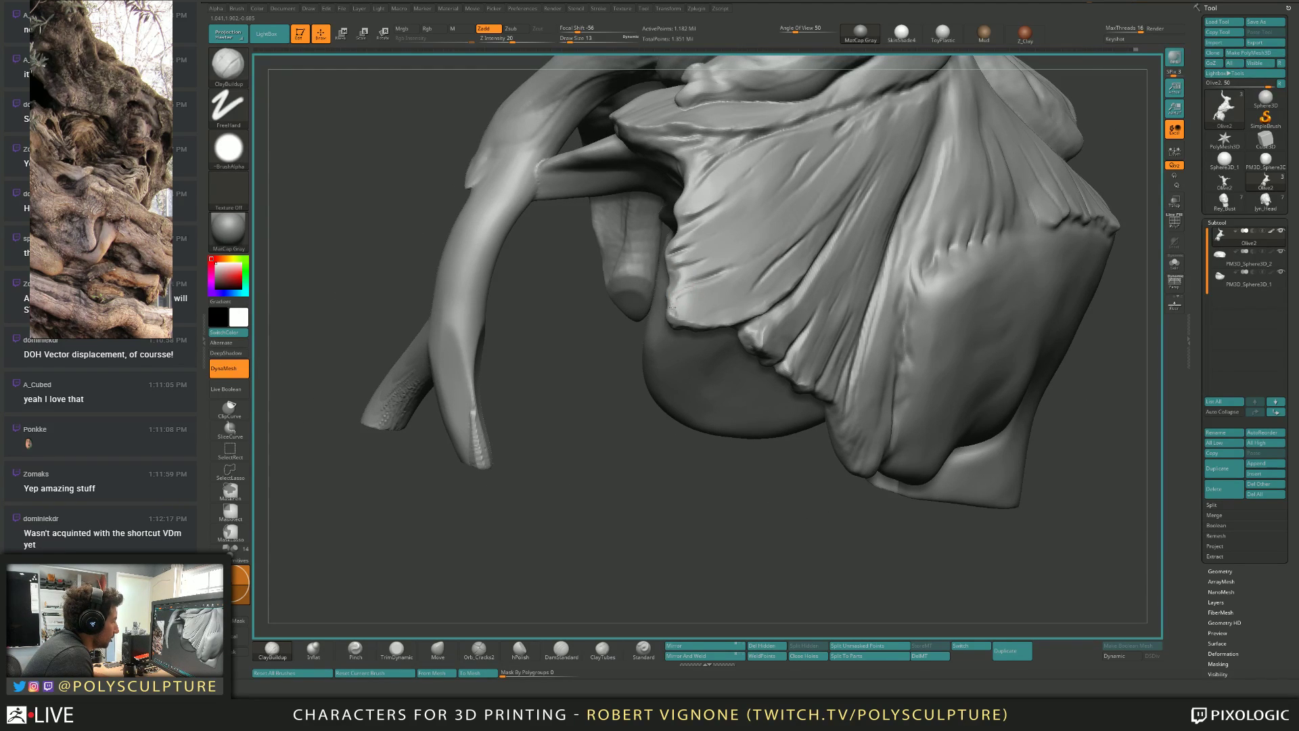
key("shift")
Flatten the ridges and notches at the flap's outer corner with TrimDynamic at draw size 22.
mouse_move(699, 292)
right_mouse_down()
mouse_move(676, 281)
mouse_move(695, 329)
mouse_move(680, 332)
mouse_move(676, 293)
mouse_move(682, 335)
mouse_move(740, 316)
mouse_move(705, 320)
mouse_move(719, 315)
right_mouse_up()
key("b")
key("t")
key("d")
key("s")
left_click_drag(711, 322, 723, 318)
key("s")
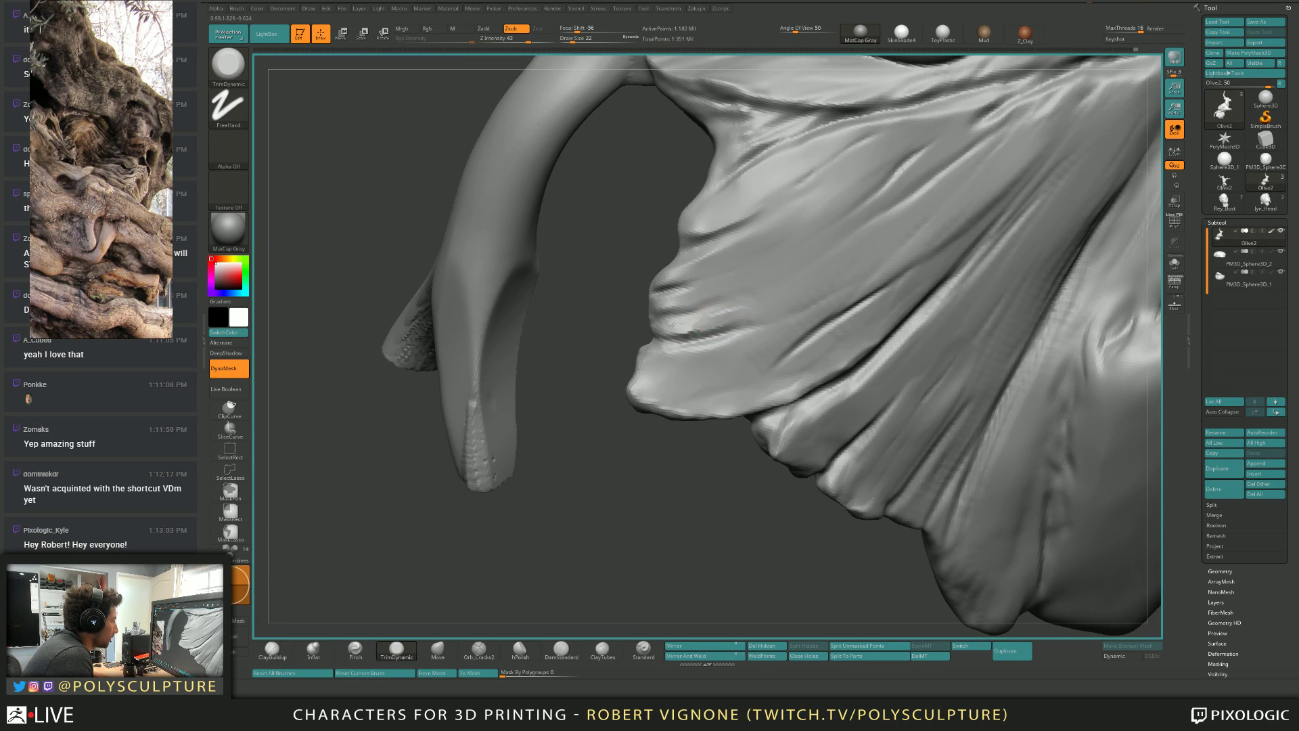
Nudge the notched edge at the flap's outer corner with Move and fill the notches with ClayBuildup at draw size 35.
key("b")
key("m")
key("v")
key("s")
left_click_drag(660, 302, 667, 302)
key("b")
key("c")
key("b")
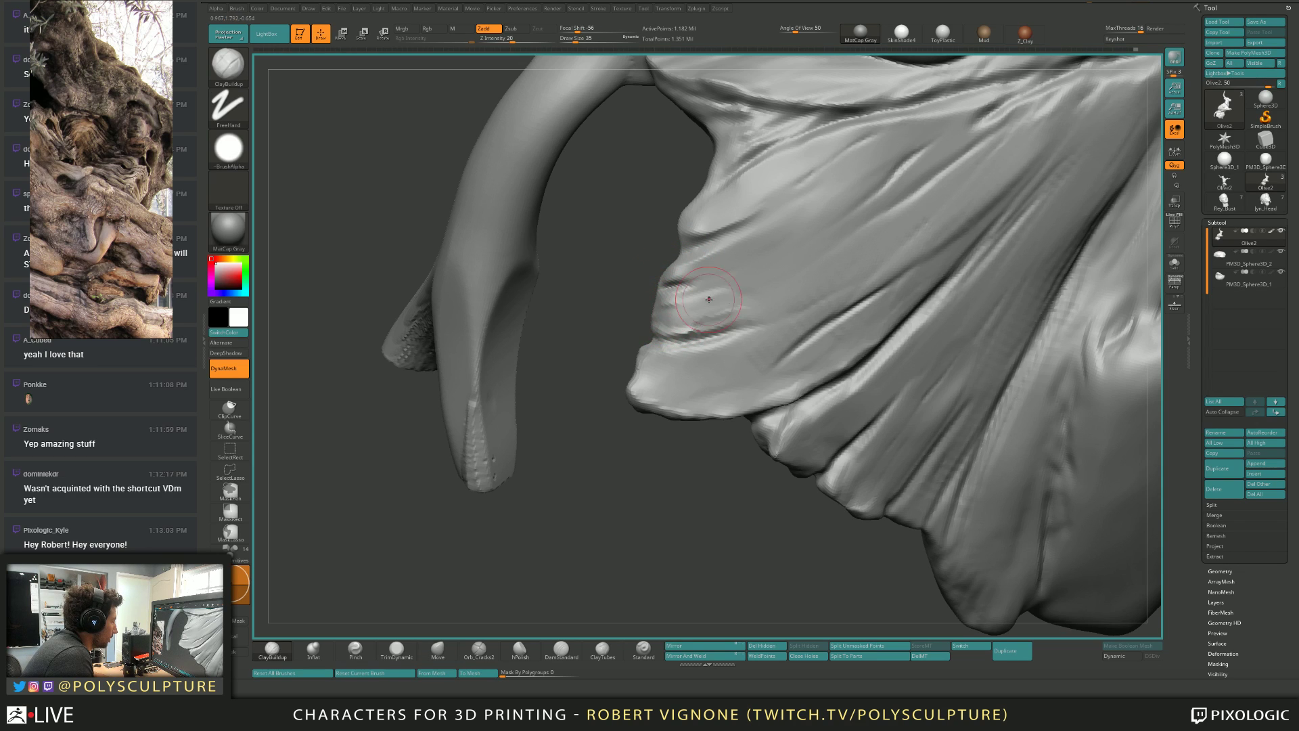
Reshape the notched outer edge with Move at draw size 49 and flatten its ridges with TrimDynamic.
key("b")
key("m")
key("v")
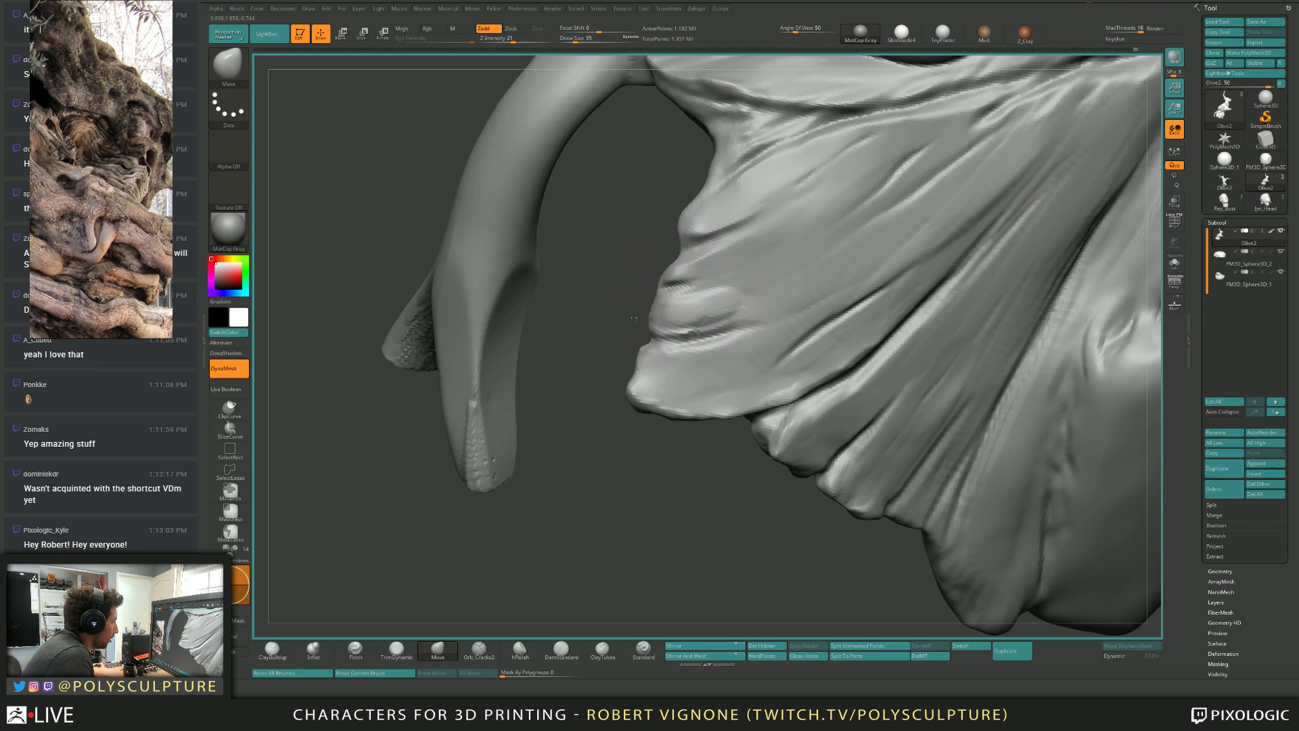
key("s")
left_click_drag(634, 318, 669, 304)
key("s")
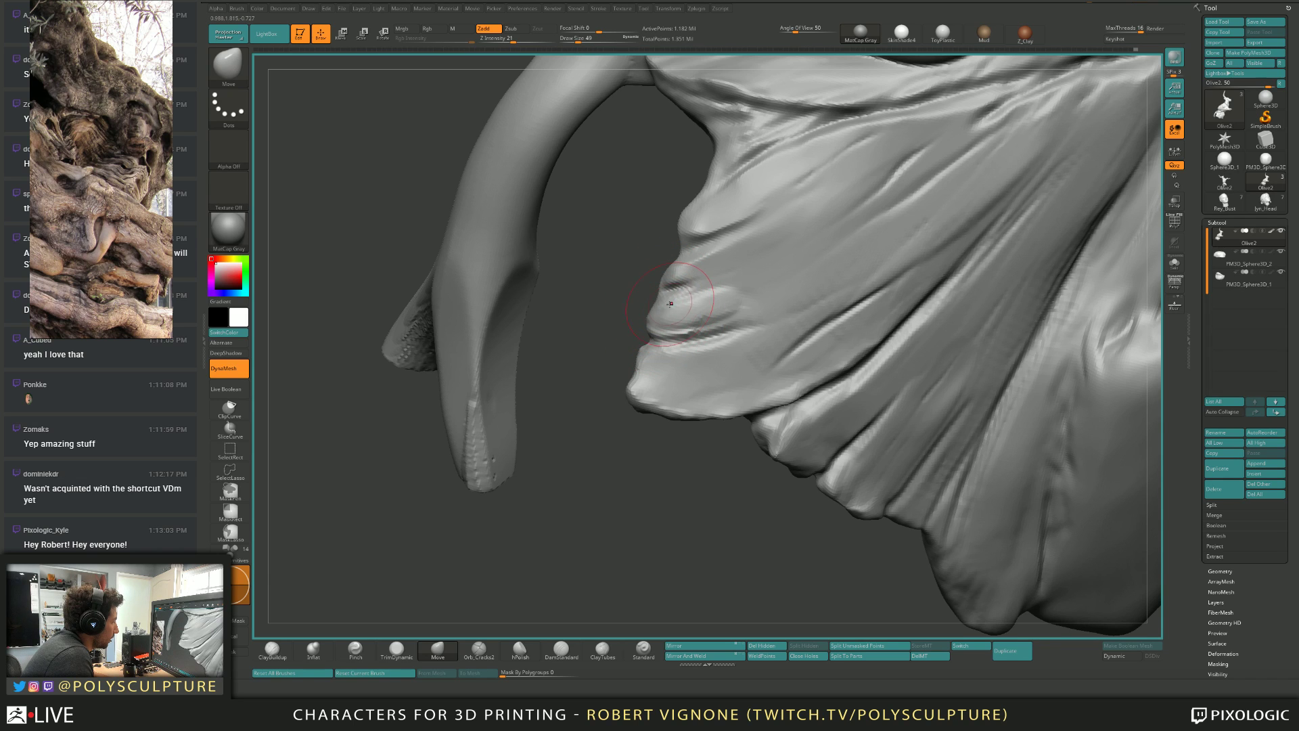
key("b")
key("t")
key("d")
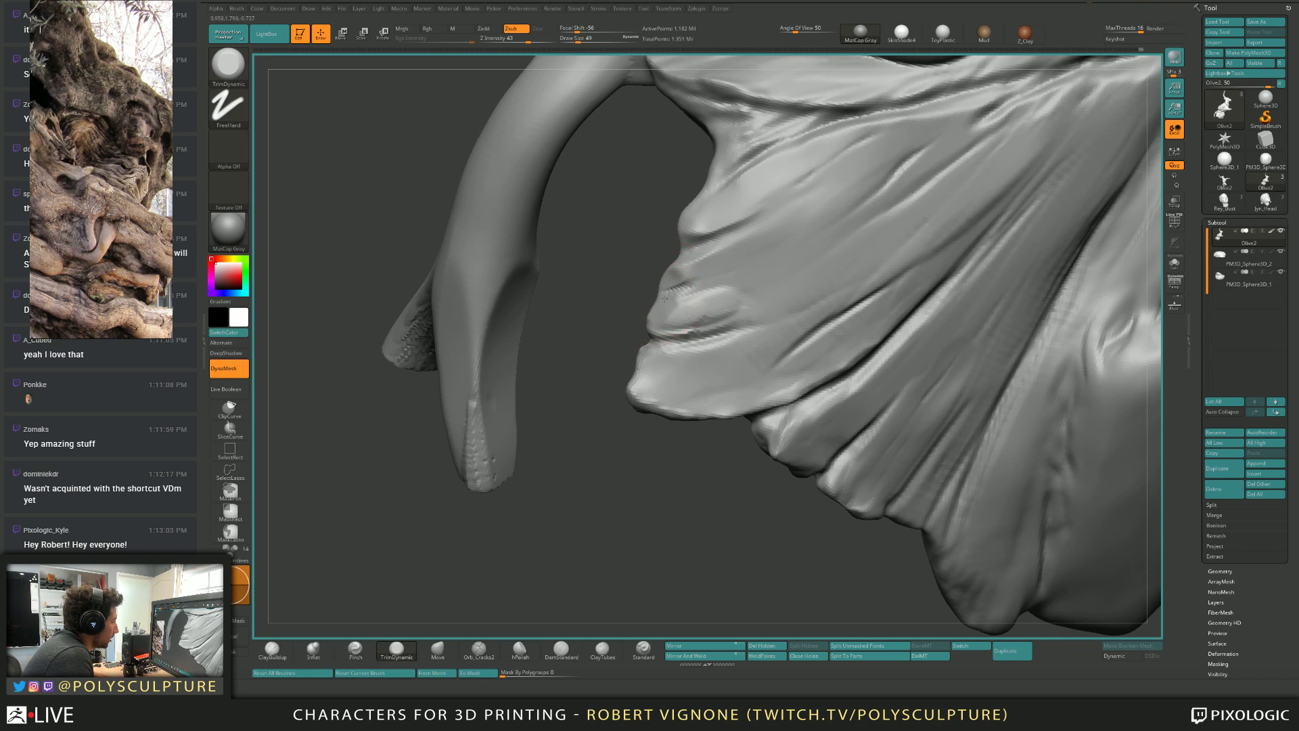
Extend the corner ridges inward across the flap with ClayBuildup at draw size 22 and plane them with TrimDynamic at 37.
right_click_drag(665, 298, 657, 314)
key("b")
key("c")
key("b")
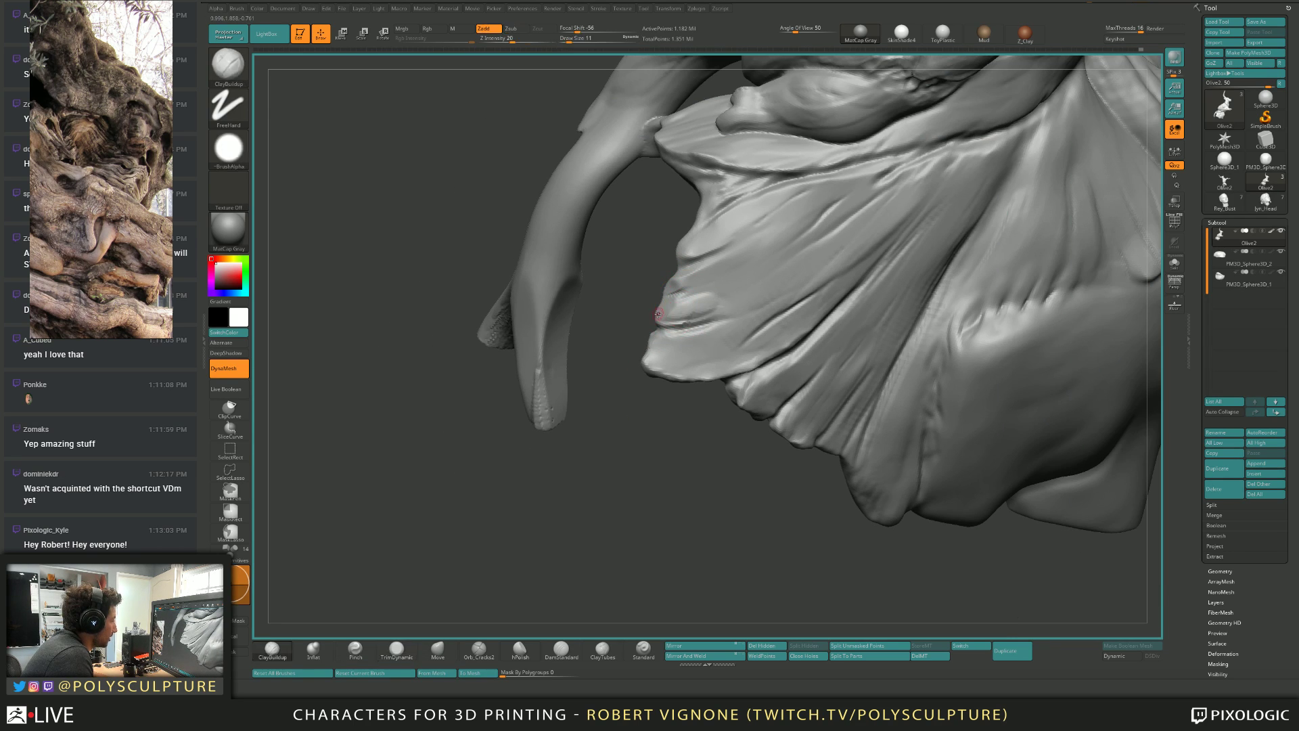
key("s")
left_click_drag(681, 319, 739, 293)
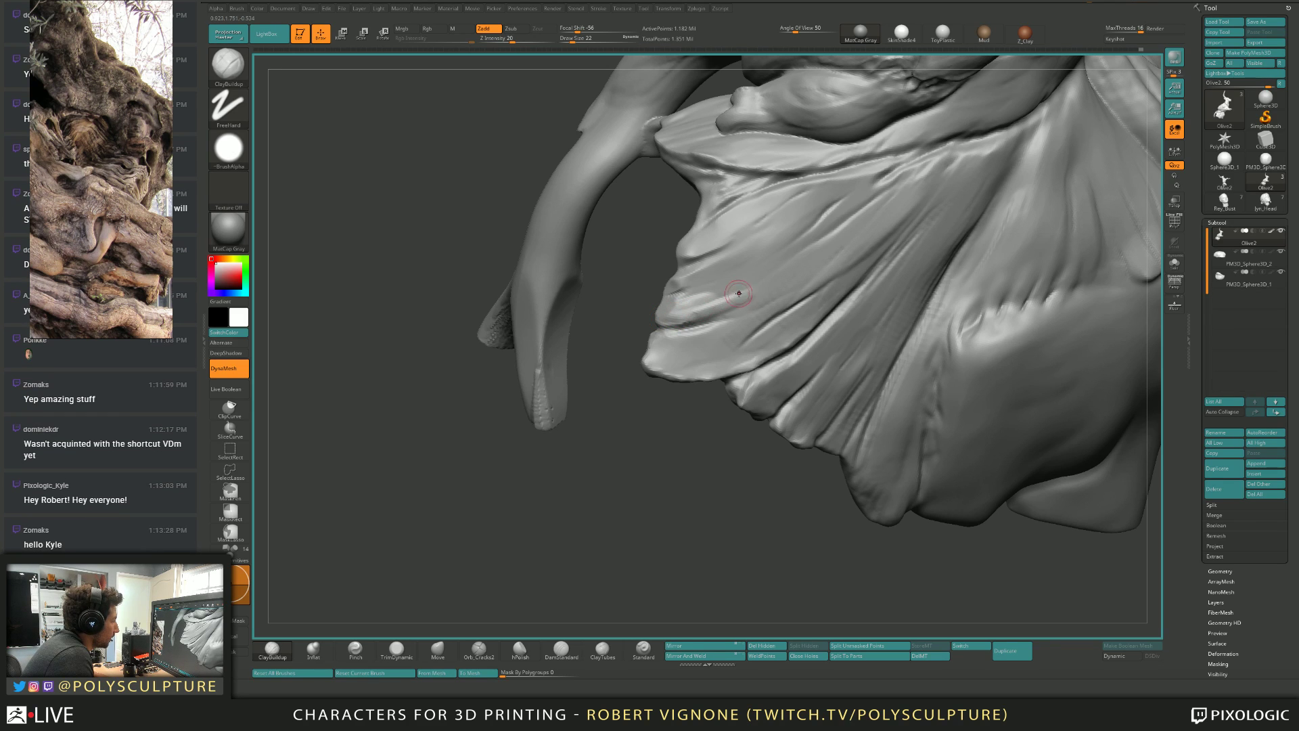
key("b")
key("t")
key("d")
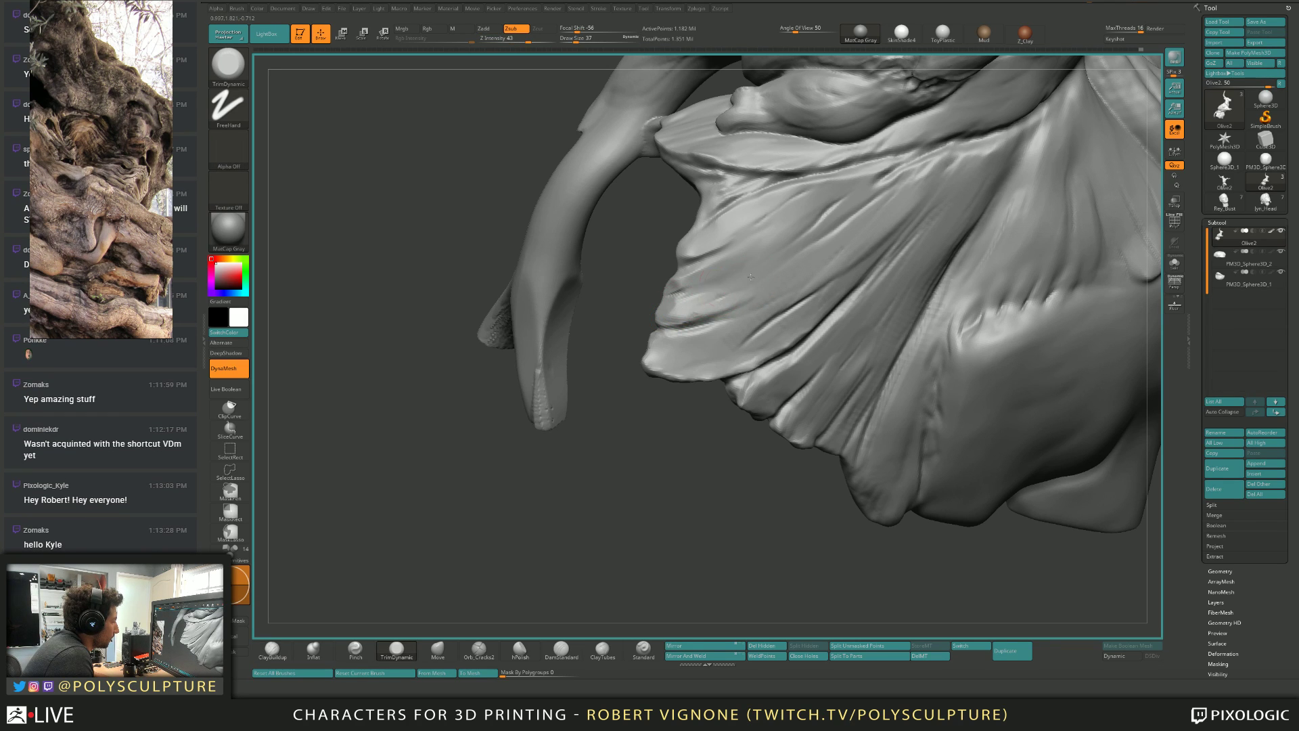
Build up the surface behind the outer notches with ClayBuildup, trim it with TrimDynamic at draw size 23 and smooth it.
right_click_drag(692, 303, 703, 300)
key("b")
key("c")
key("b")
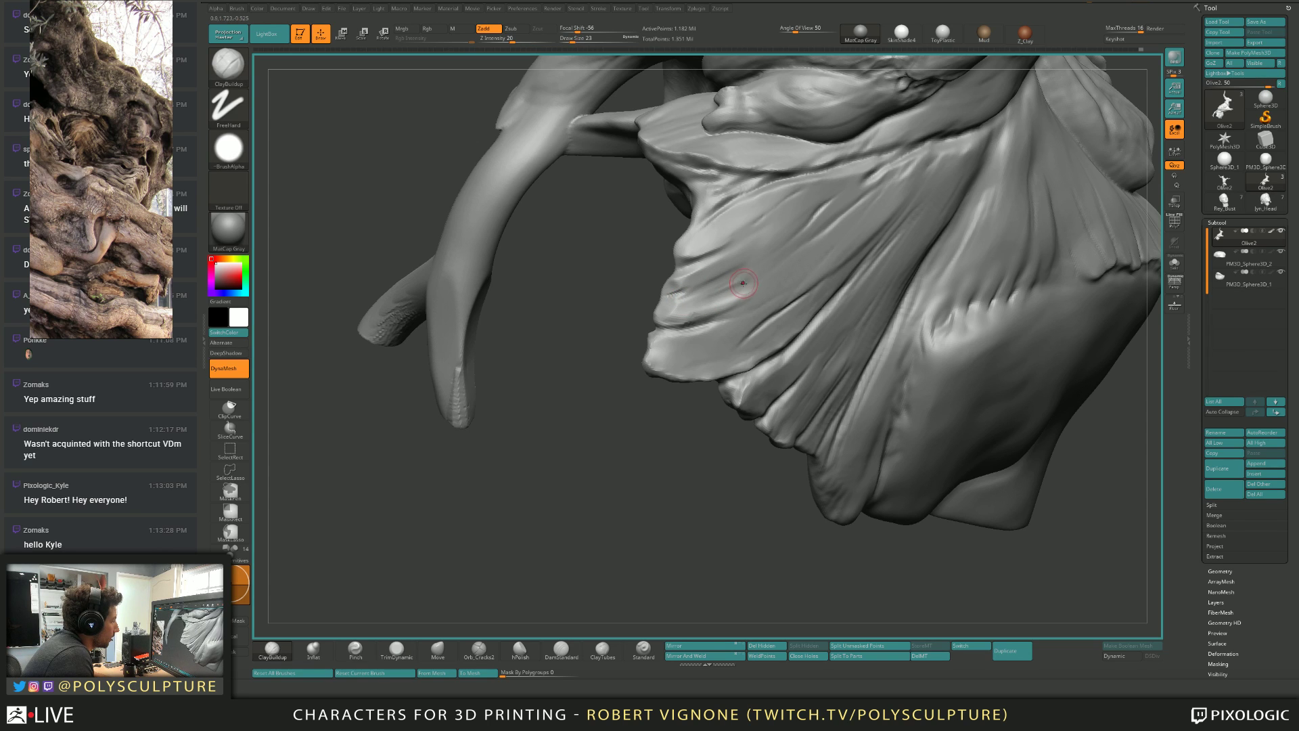
key("b")
key("t")
key("d")
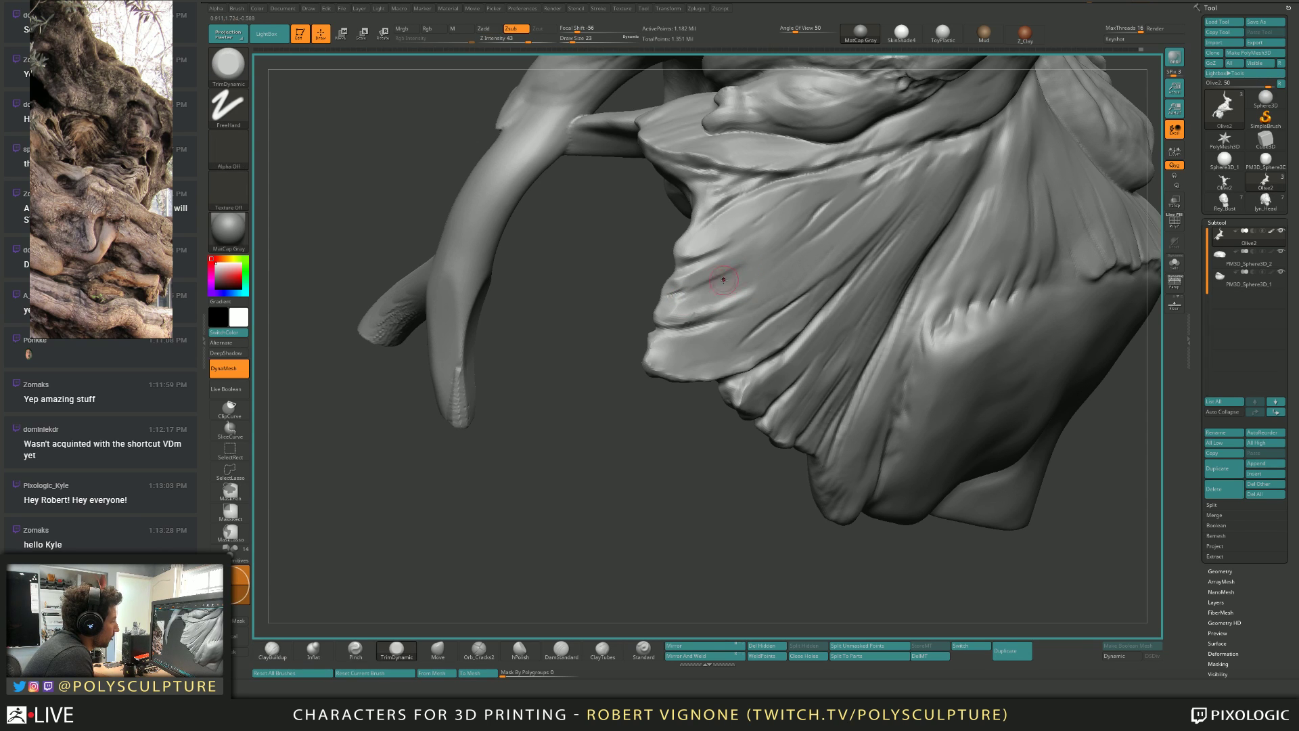
left_click_drag(731, 265, 725, 272, "shift")
Adjust TrimDynamic's focal shift and flatten the ridges beside the outer notches at draw size 23.
mouse_move(737, 272)
right_mouse_down()
mouse_move(703, 291)
mouse_move(798, 292)
mouse_move(704, 299)
right_mouse_up()
key("space")
left_click_drag(705, 302, 698, 292)
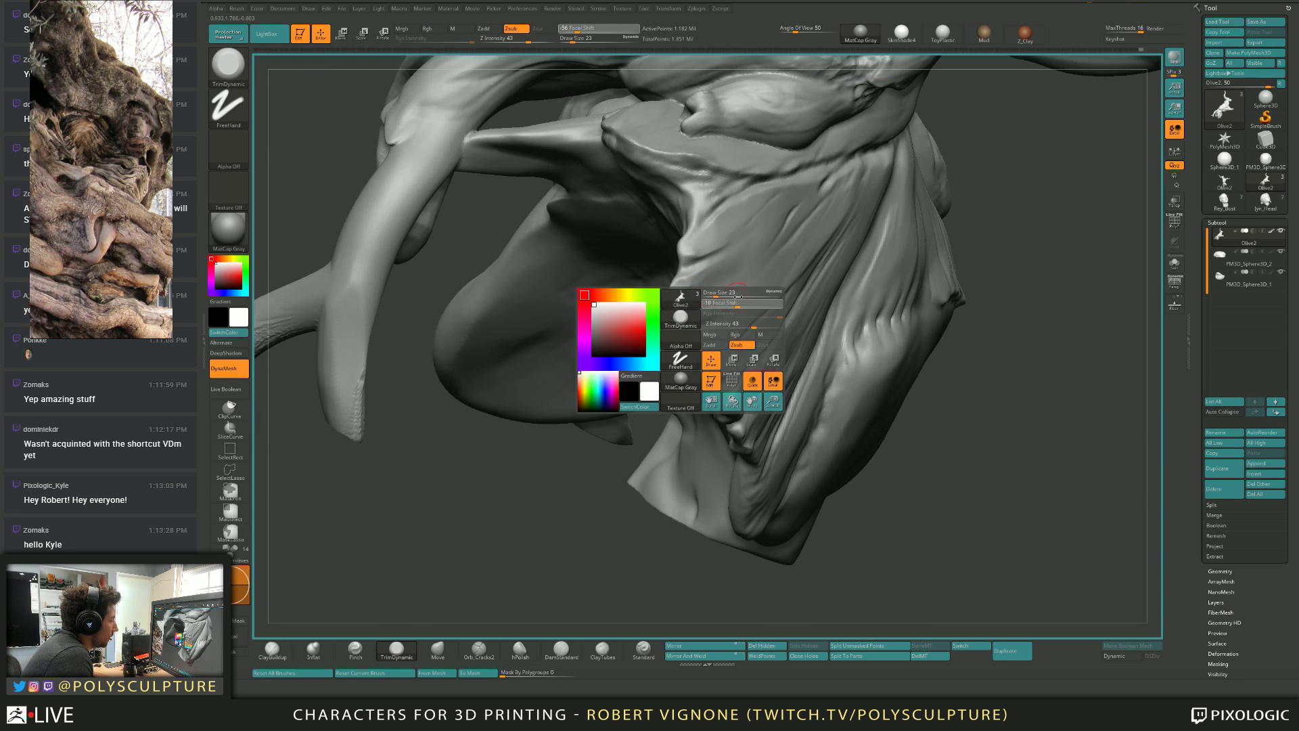
right_click_drag(737, 291, 715, 268)
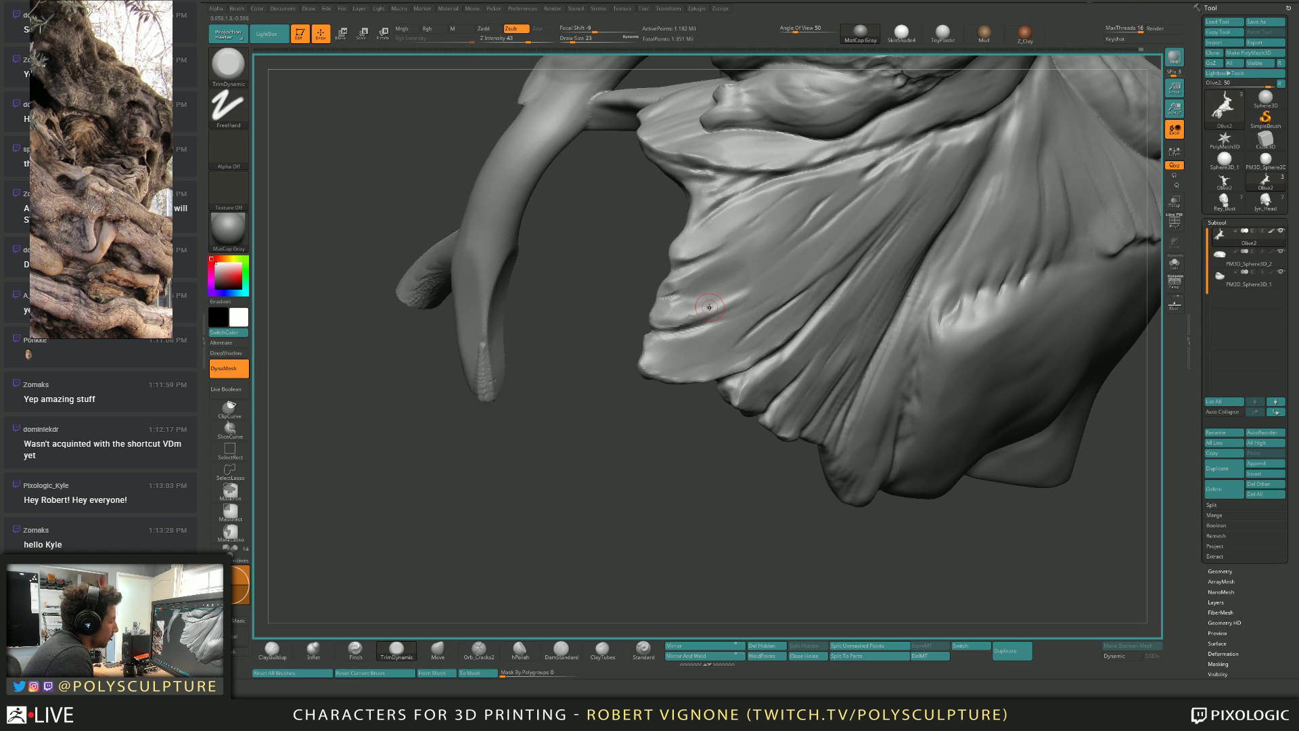
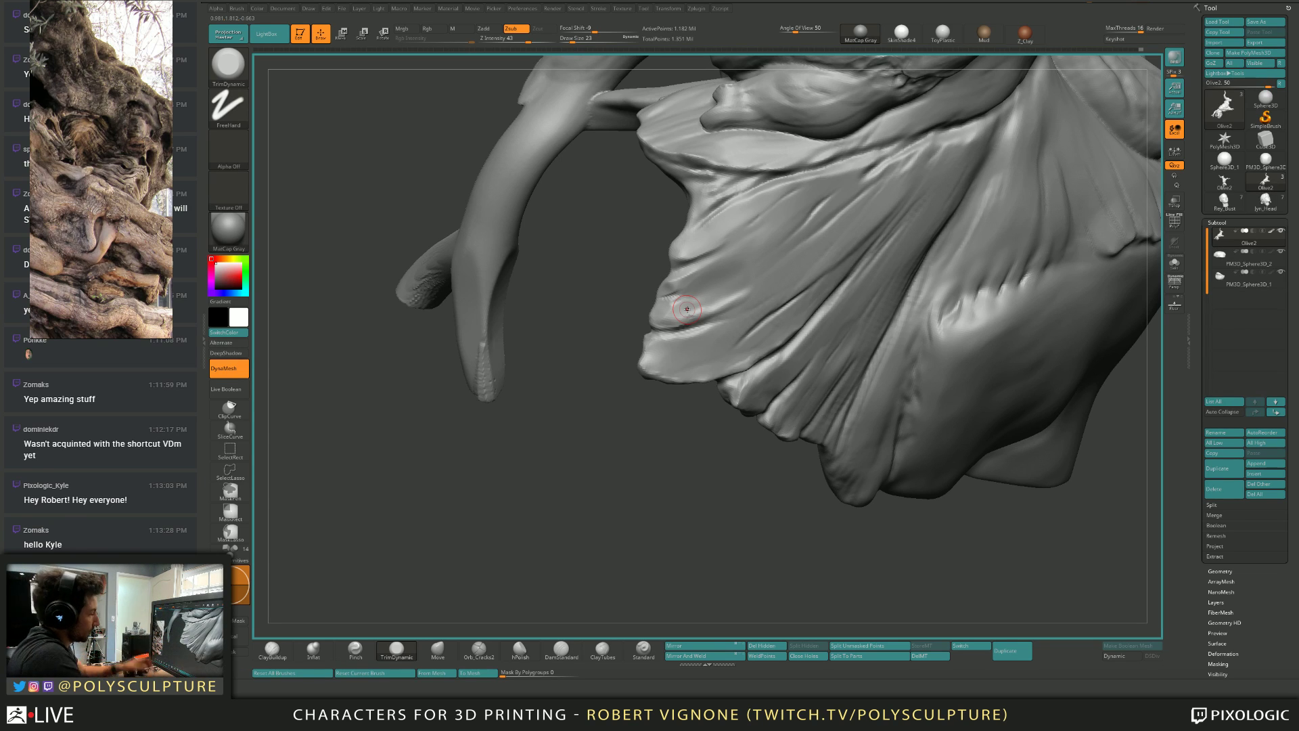
Add clay between the outer-edge notches with ClayBuildup at draw sizes 35 and 27, smoothing the strokes into the flap.
key("b")
key("c")
key("b")
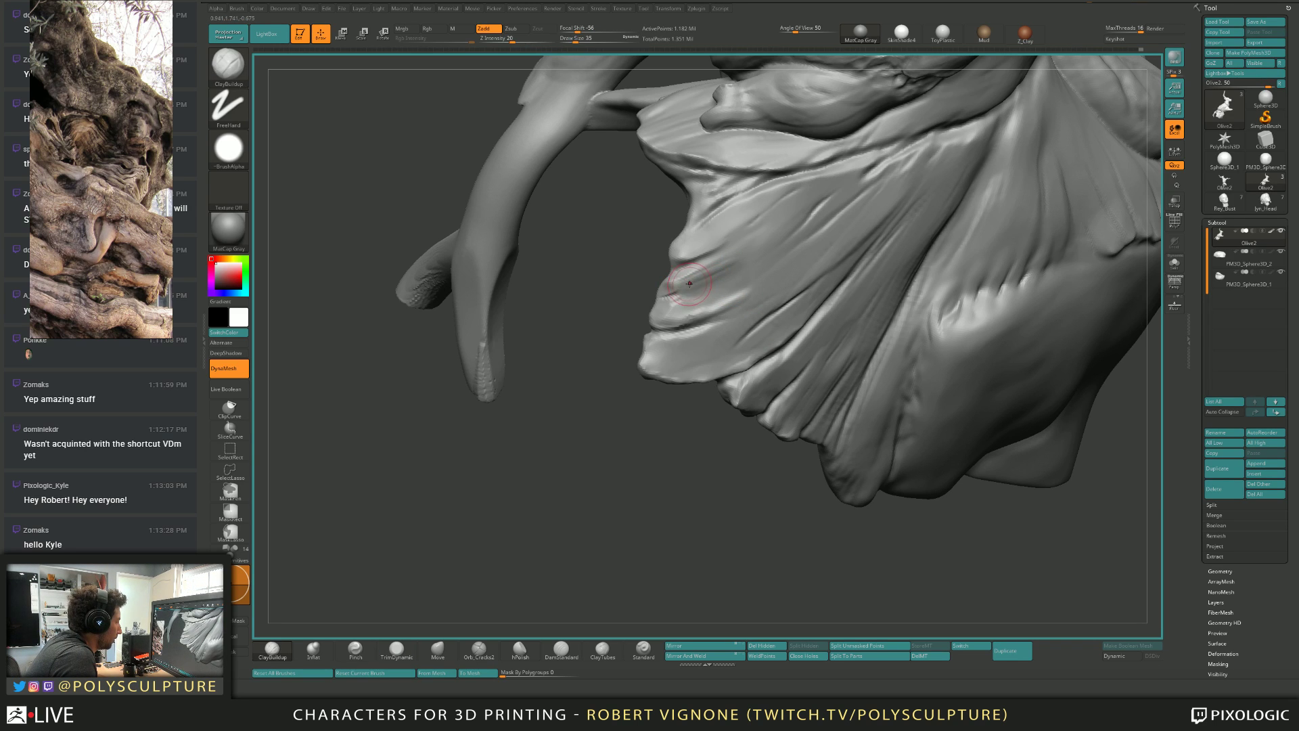
key("shift")
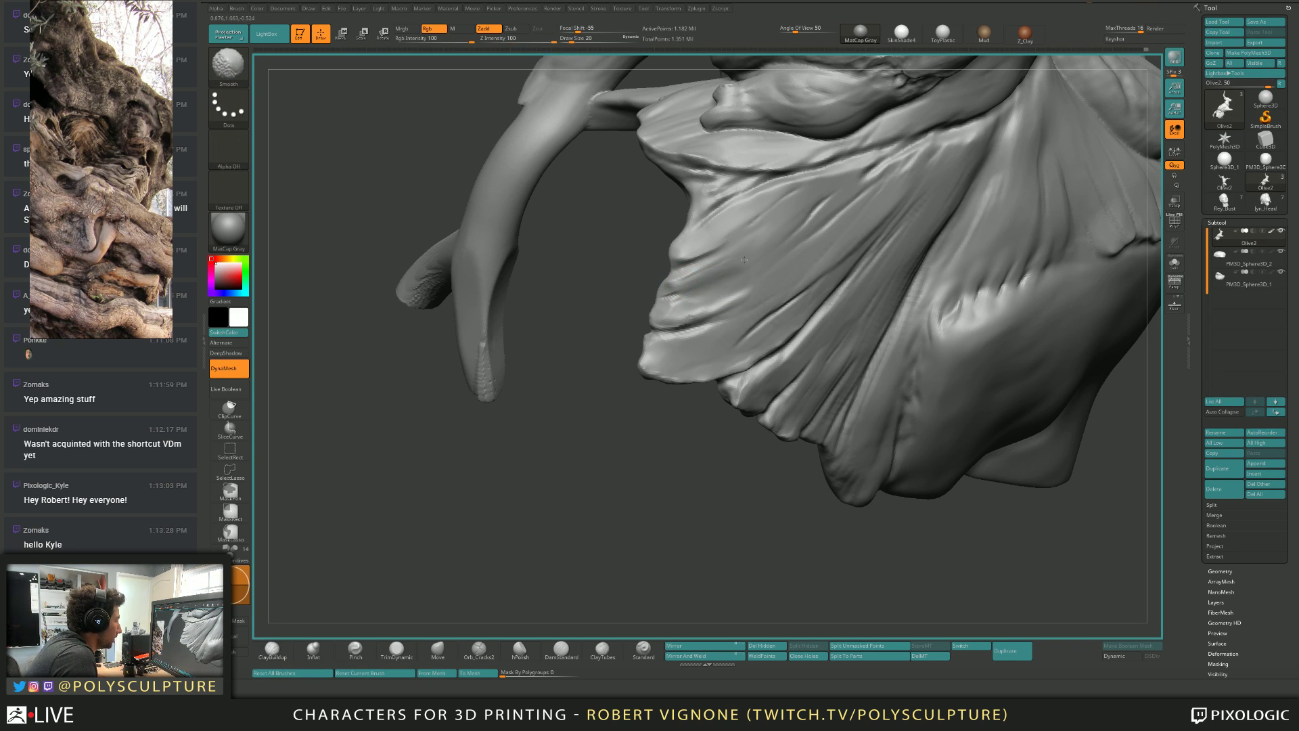
key("s")
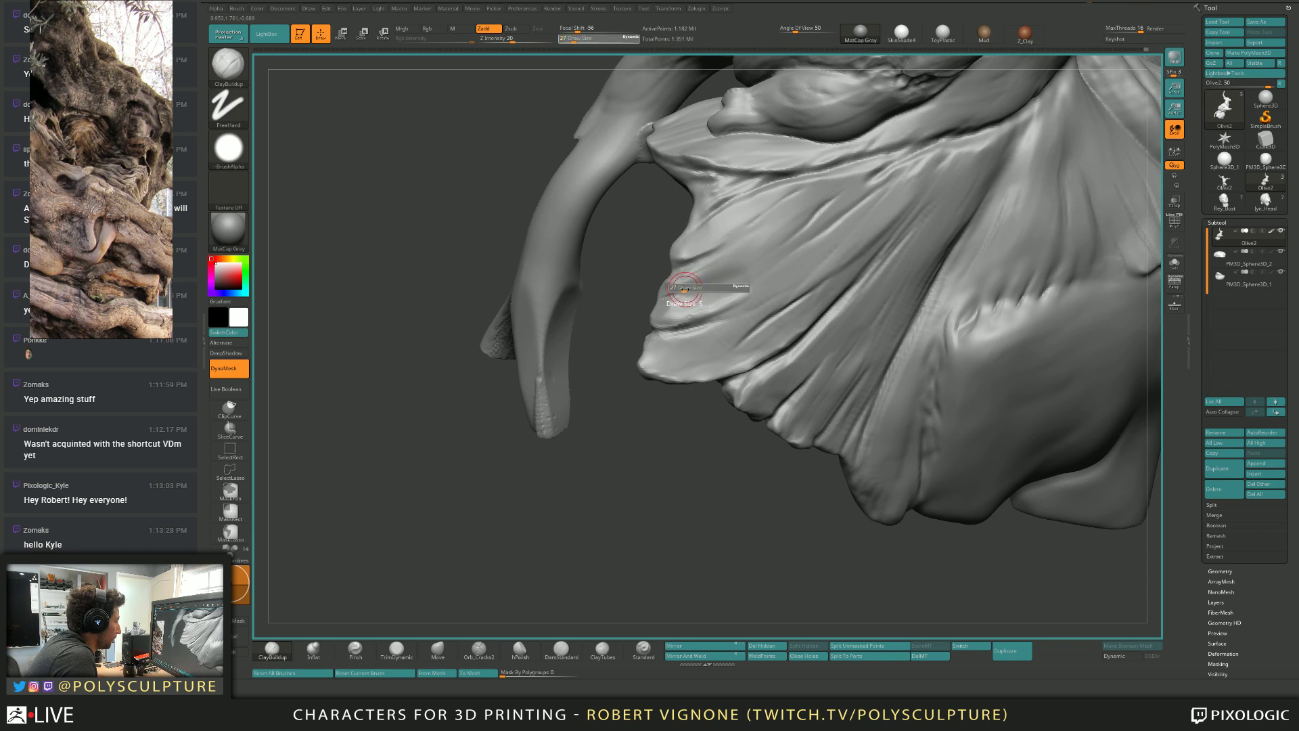
key("shift")
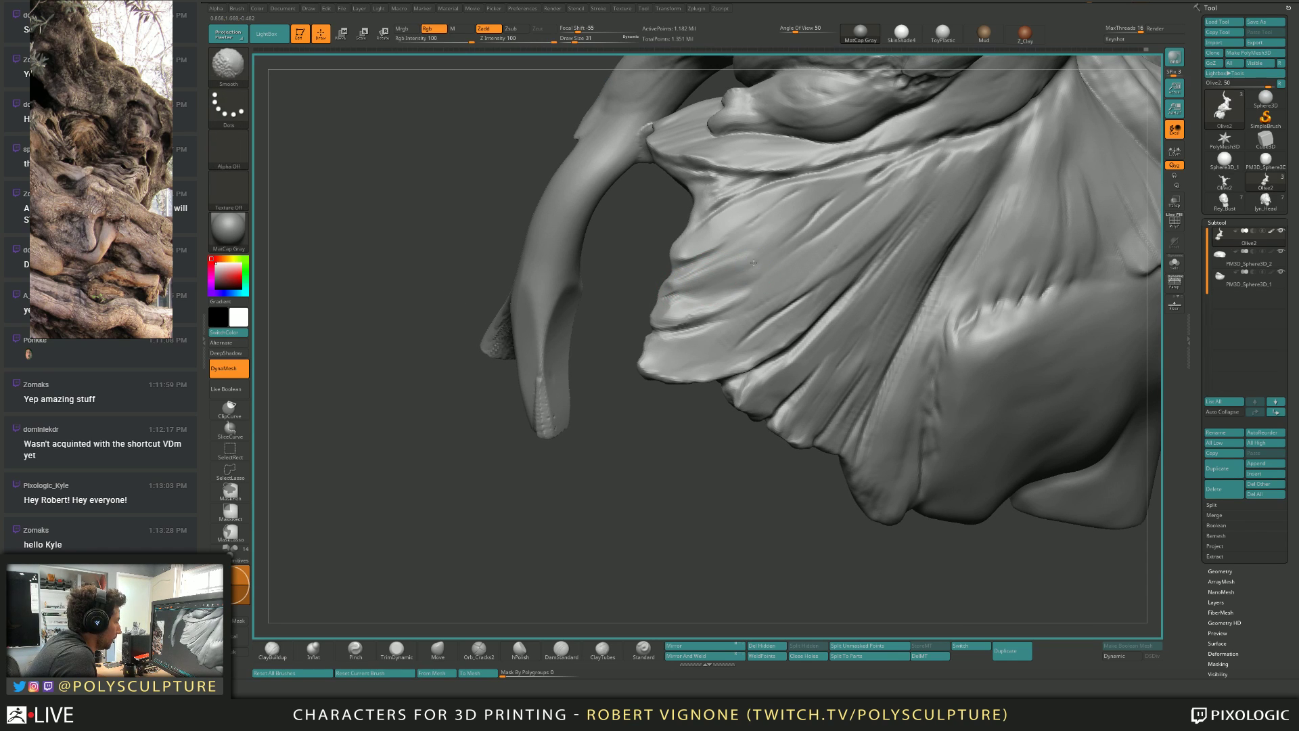
Flatten the ridges near the notched outer edge with TrimDynamic at draw size 31 and hPolish.
key("b")
key("t")
key("d")
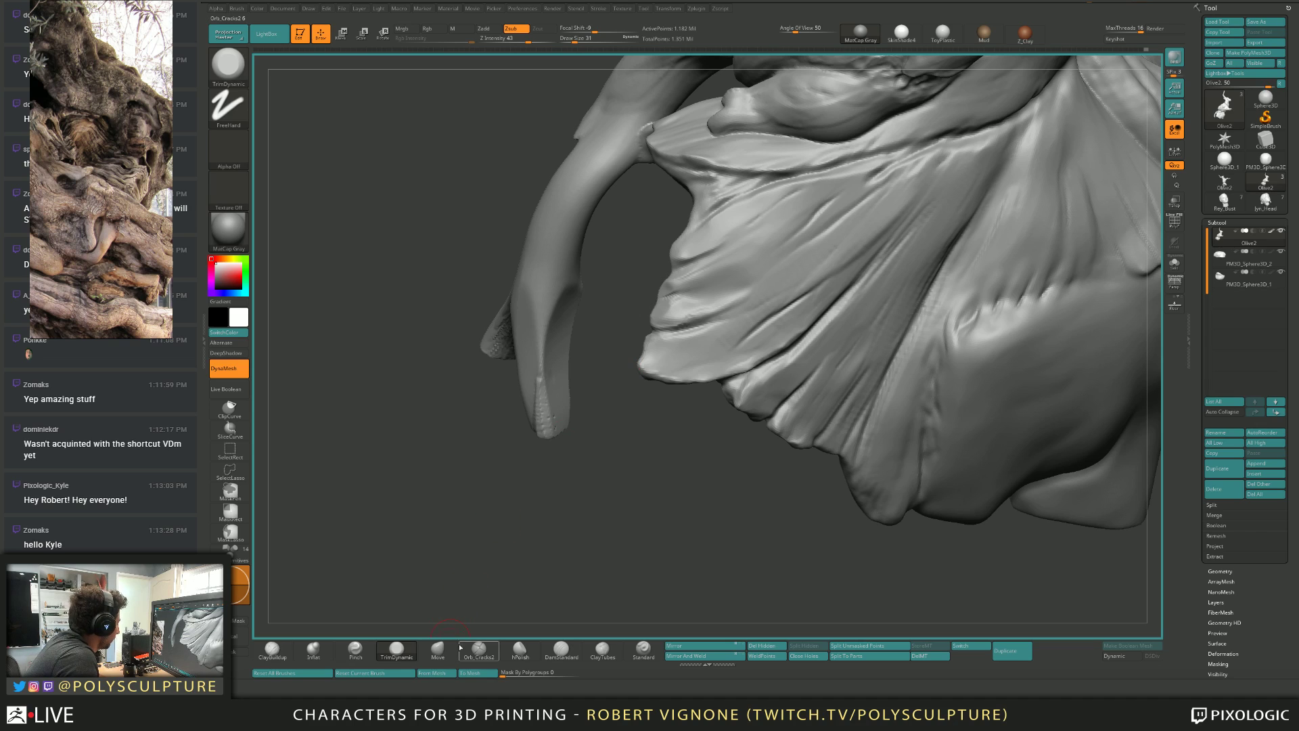
left_click(520, 650)
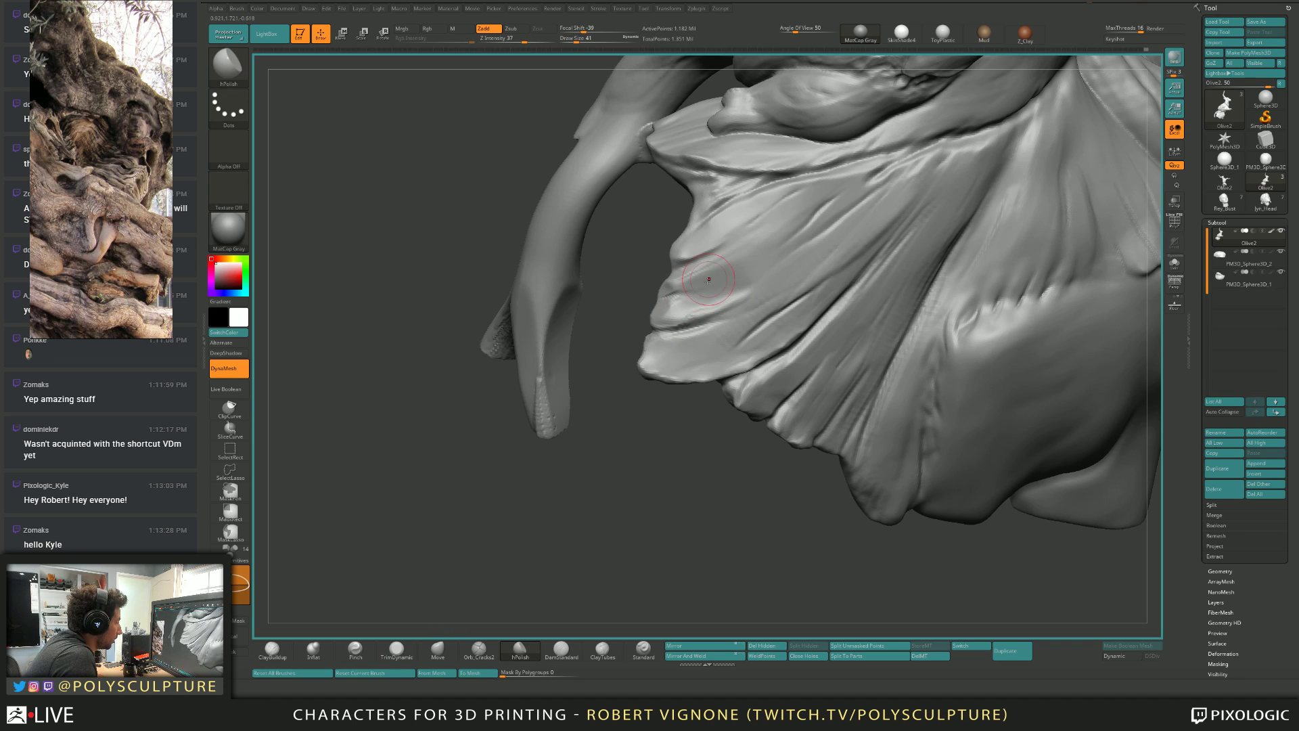
right_click_drag(717, 279, 728, 253)
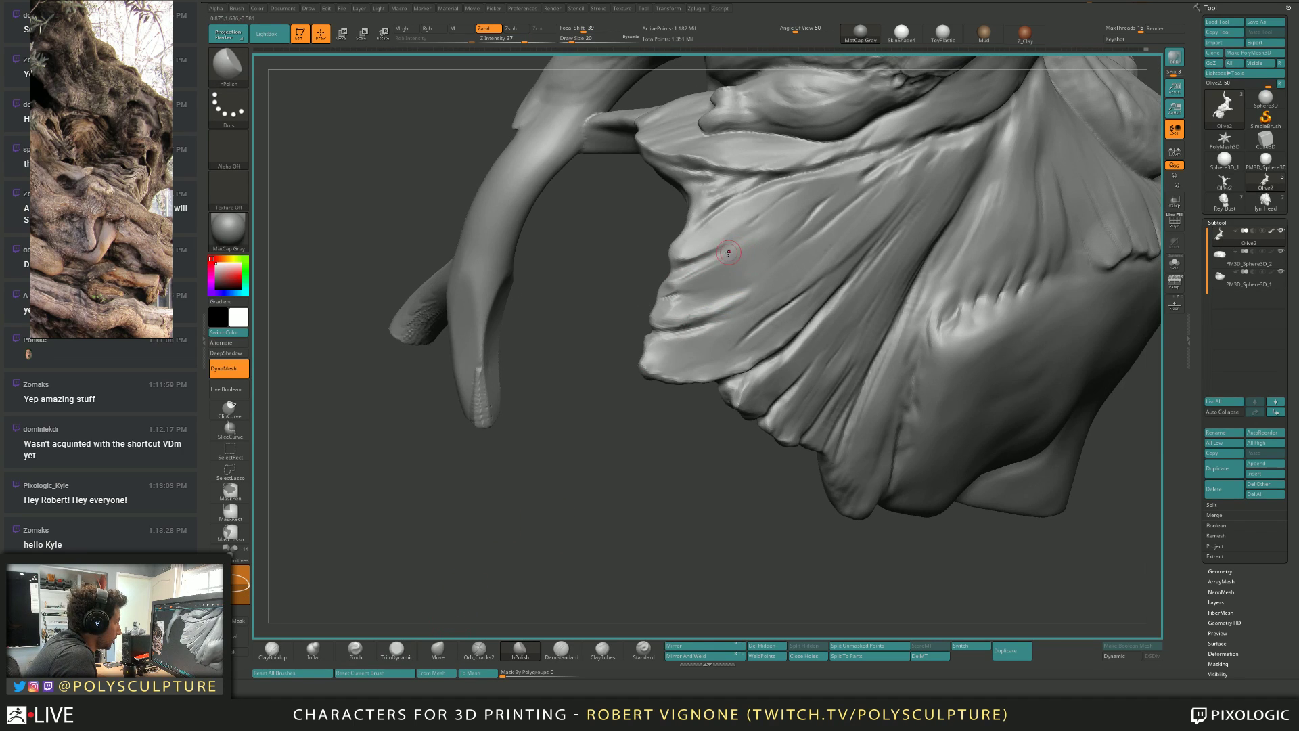
Carve fine creases between the flap's outer folds with Orb_Cracks2 at draw size 11.
left_click(479, 650)
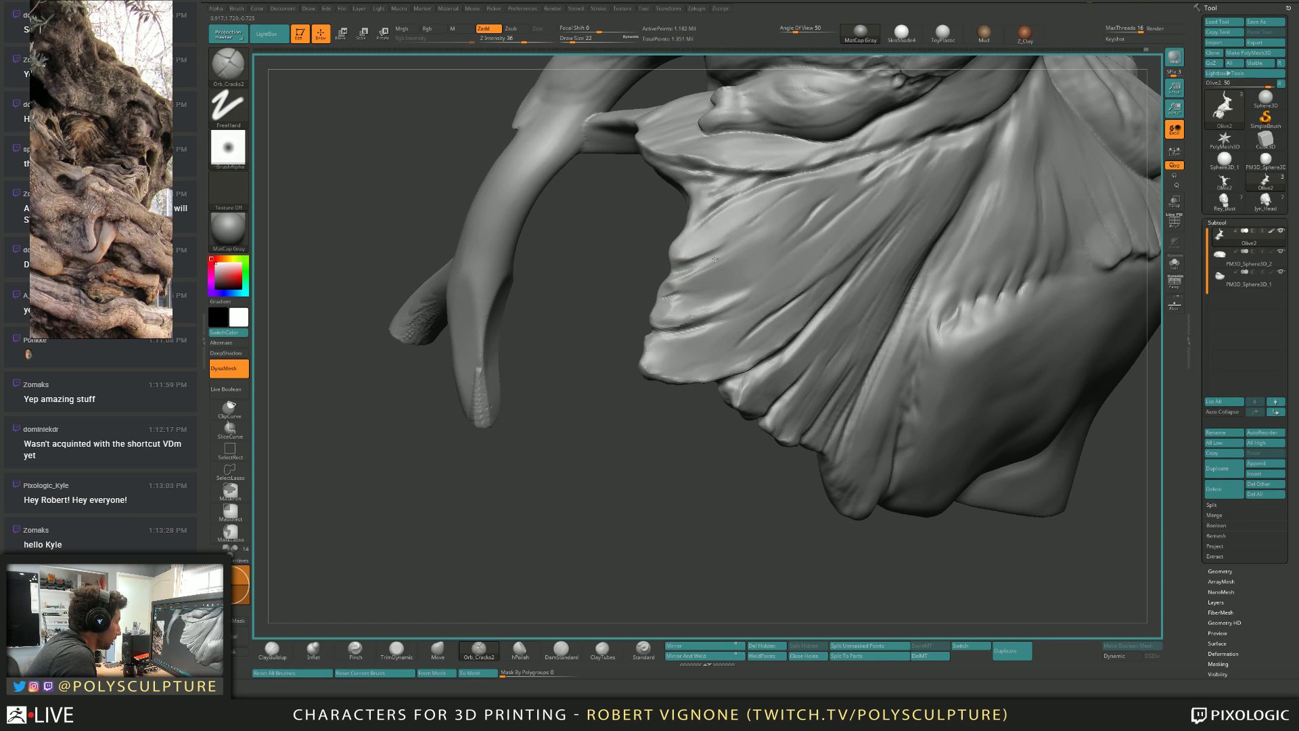
mouse_move(707, 255)
right_mouse_down()
mouse_move(699, 307)
mouse_move(756, 324)
right_mouse_up()
mouse_move(756, 324)
right_mouse_down()
mouse_move(751, 337)
mouse_move(765, 330)
mouse_move(744, 315)
mouse_move(765, 288)
mouse_move(707, 320)
mouse_move(729, 336)
mouse_move(696, 330)
right_mouse_up()
key("]")
key("[")
key("[")
left_click_drag(696, 328, 693, 327)
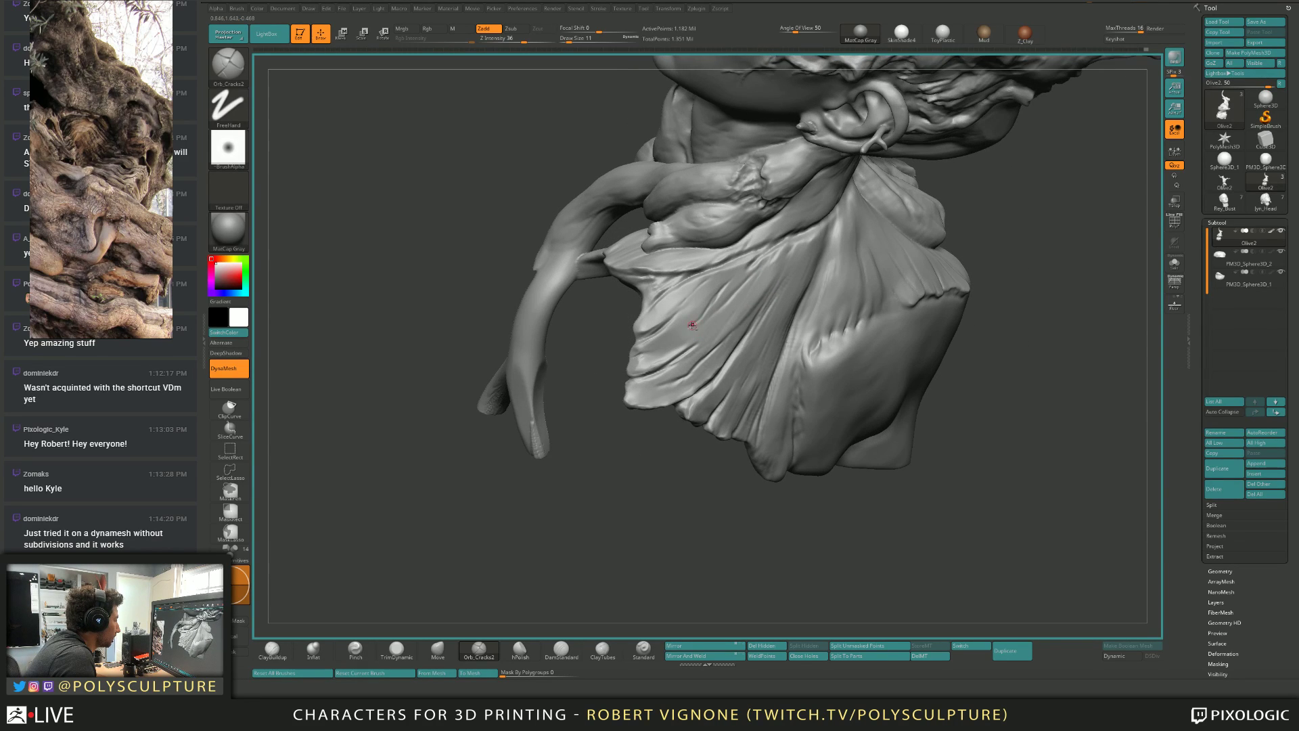
mouse_move(690, 324)
right_mouse_down("ctrl")
mouse_move(694, 339)
mouse_move(699, 320)
right_mouse_up("ctrl")
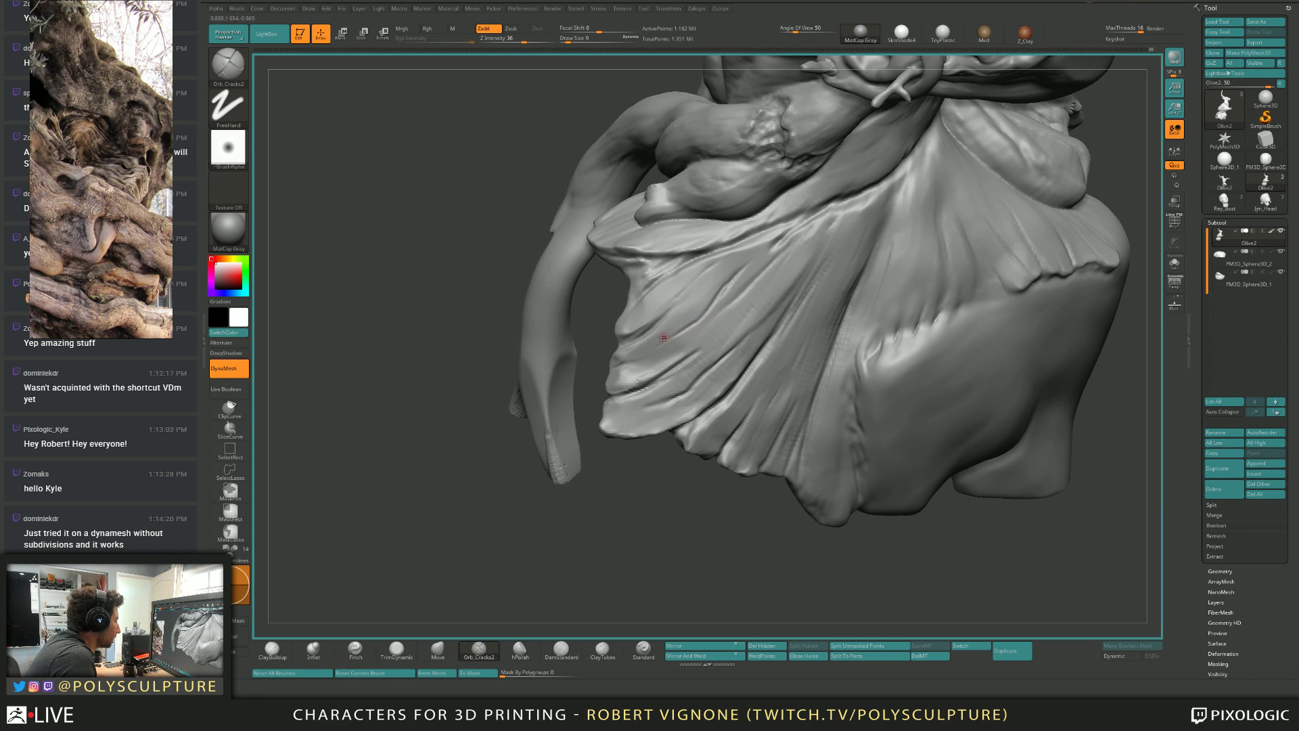
mouse_move(680, 331)
right_mouse_down()
mouse_move(728, 277)
mouse_move(725, 298)
mouse_move(779, 252)
right_mouse_up()
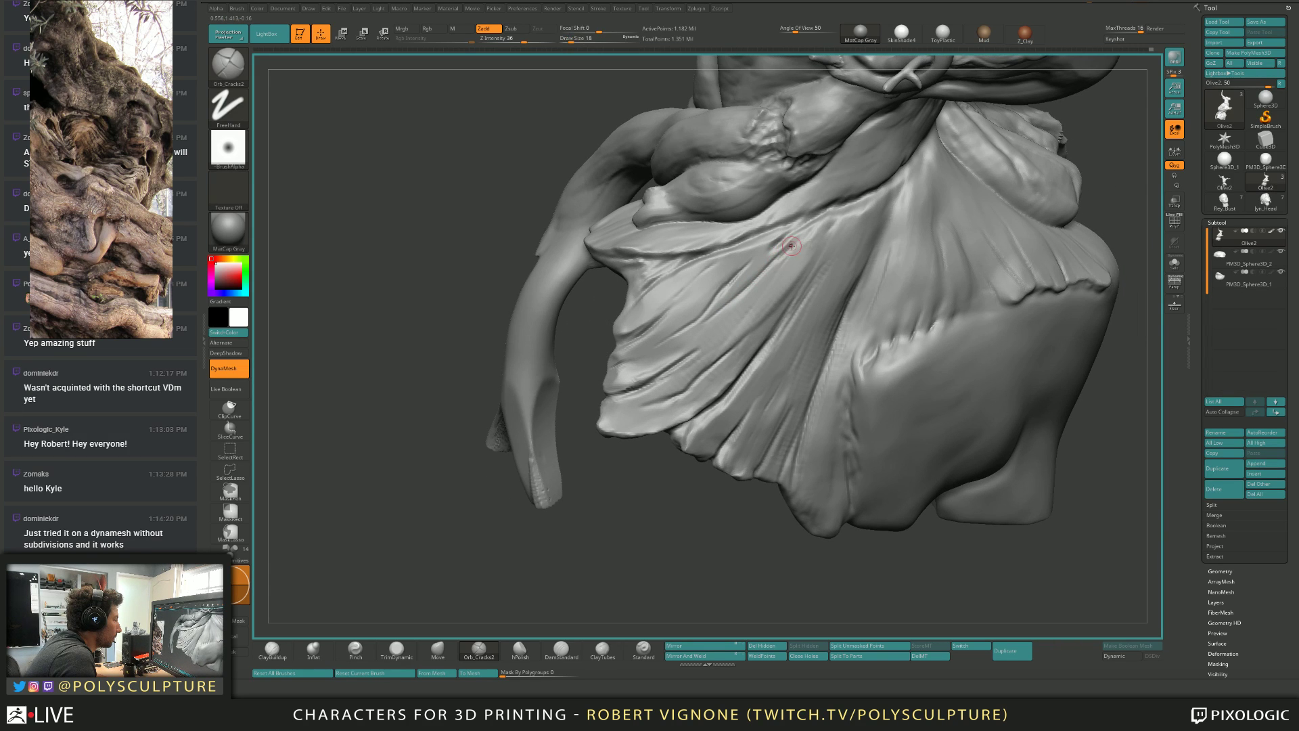
Carve radiating cracks higher up the flap's folds with Orb_Cracks2, varying the draw size between 8 and 20.
type("s8")
key("Return")
right_click_drag(776, 316, 769, 311)
key("bracketright")
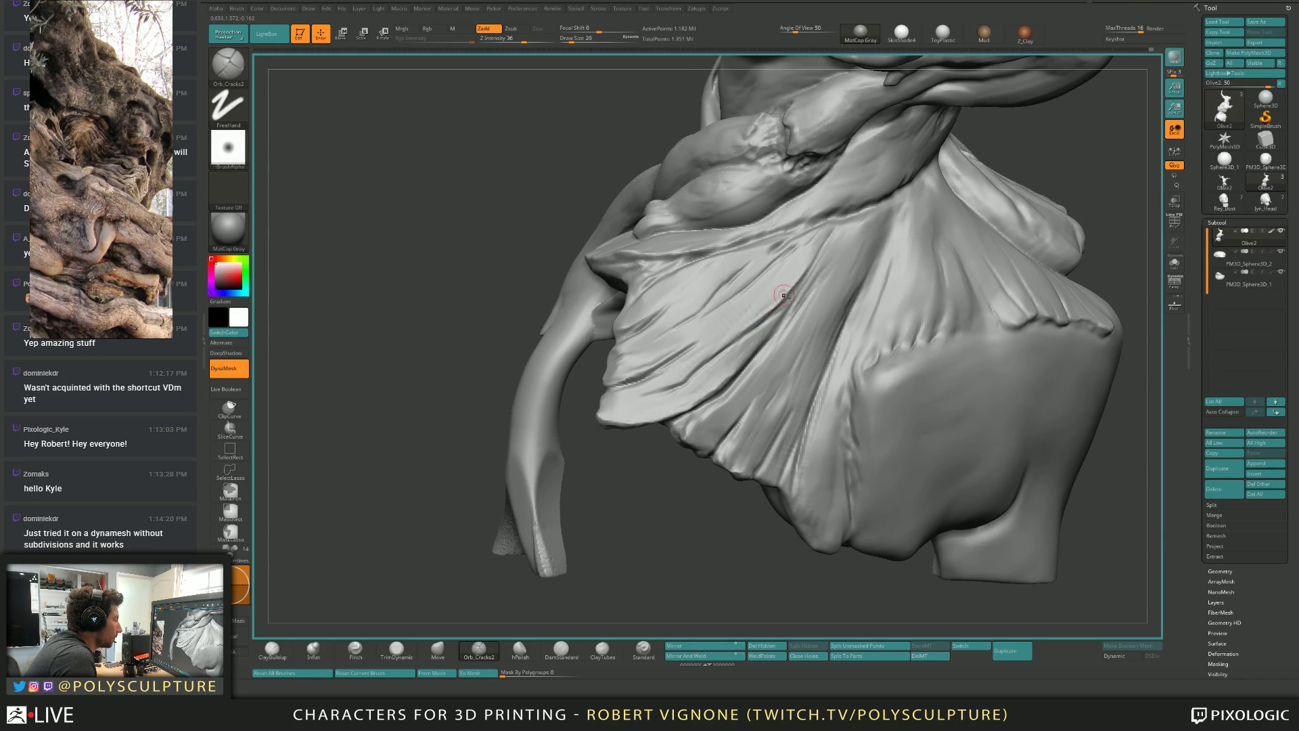
Plane the folds between the new cracks with TrimDynamic, starting at draw size 29.
right_click_drag(778, 284, 781, 294)
key("b")
key("t")
key("d")
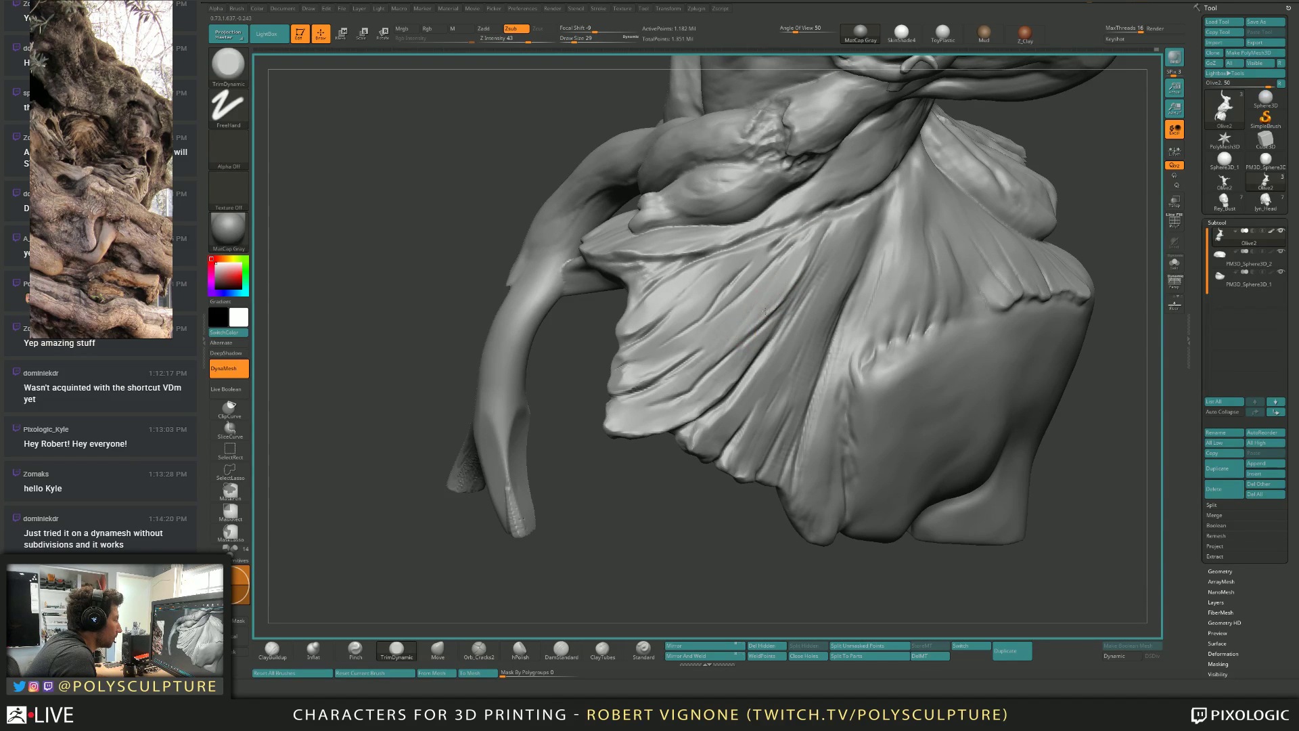
right_click_drag(748, 319, 719, 220)
right_click_drag(776, 311, 722, 297, "alt")
key("s")
left_click_drag(723, 298, 717, 296)
right_click_drag(718, 296, 744, 311)
Add thin raised strands along the flap's upper edge and folds with ClayBuildup at draw sizes 14 and 8.
key("b")
key("c")
key("b")
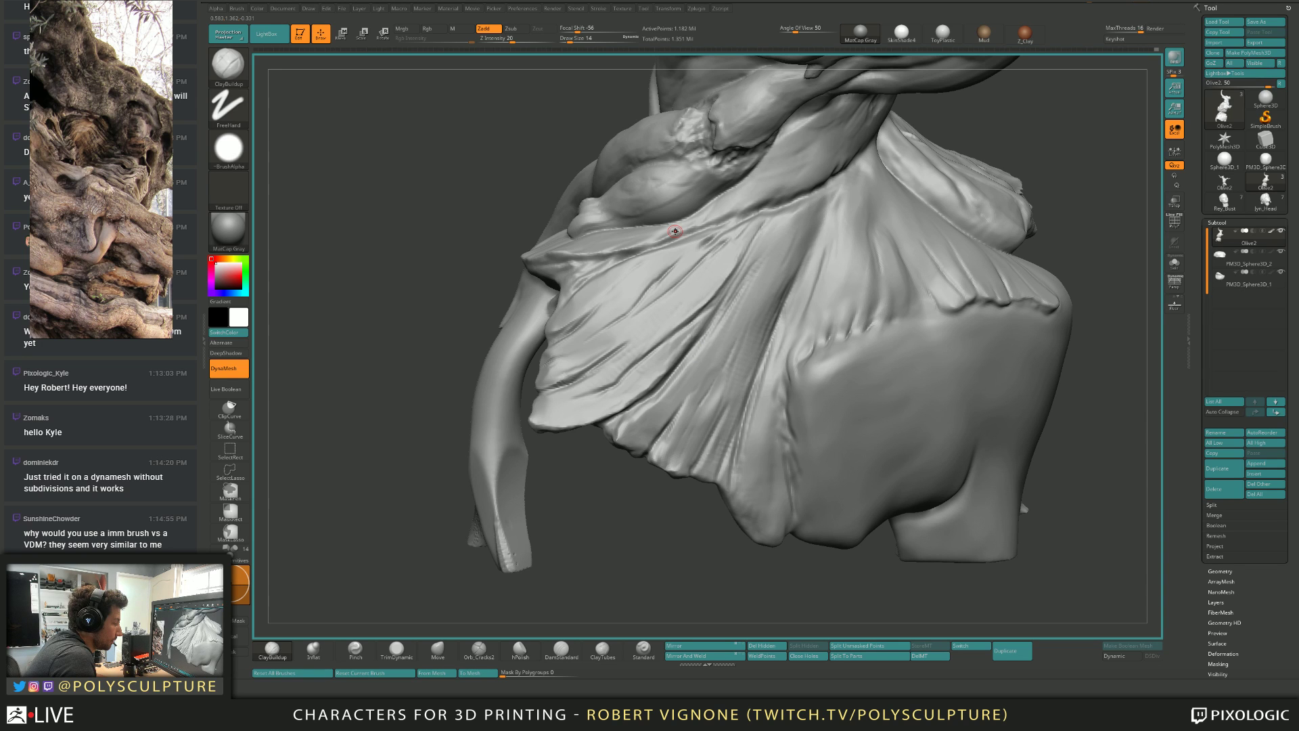
mouse_move(750, 318)
right_mouse_down()
mouse_move(683, 301)
mouse_move(736, 306)
right_mouse_up()
key("F1")
mouse_move(681, 270)
right_mouse_down()
mouse_move(666, 318)
mouse_move(574, 441)
right_mouse_up()
right_click_drag(649, 370, 596, 473)
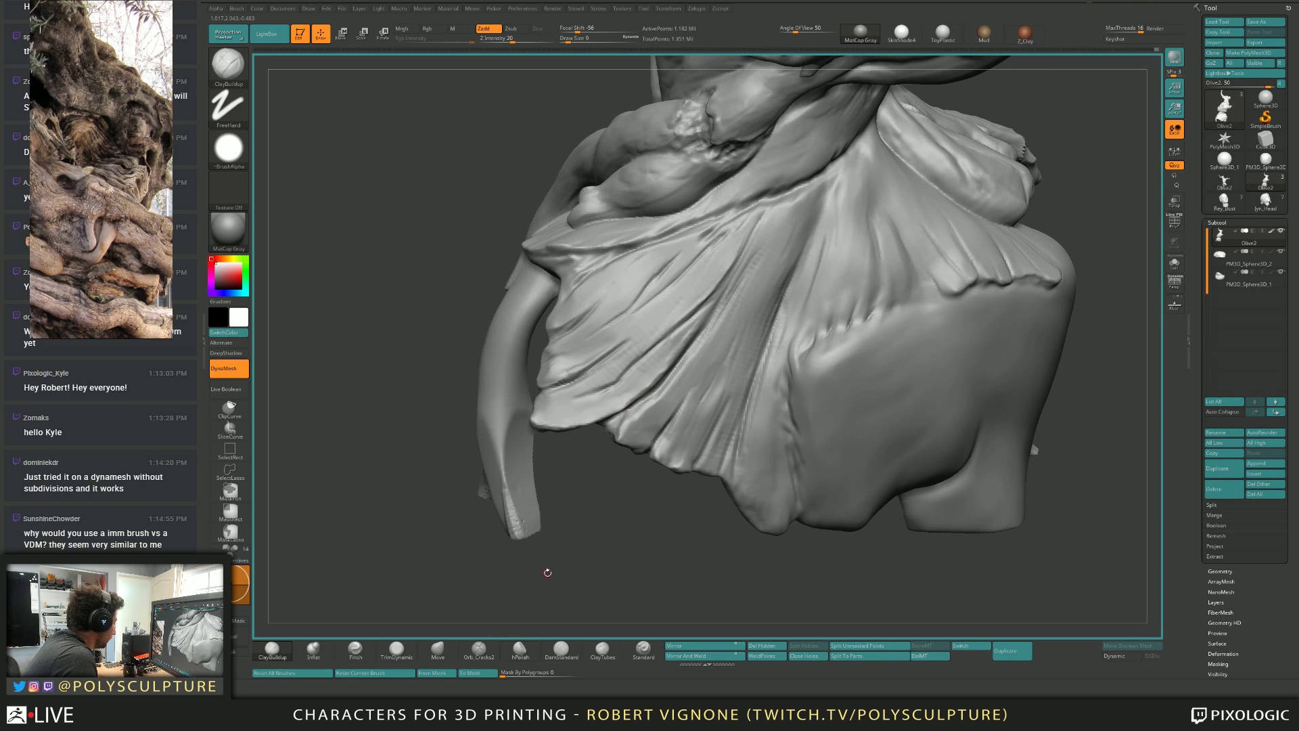
Sharpen the creases running up to the flap's gathered top with Orb_Cracks2 at draw size 11 and trim them with TrimDynamic.
left_click(479, 650)
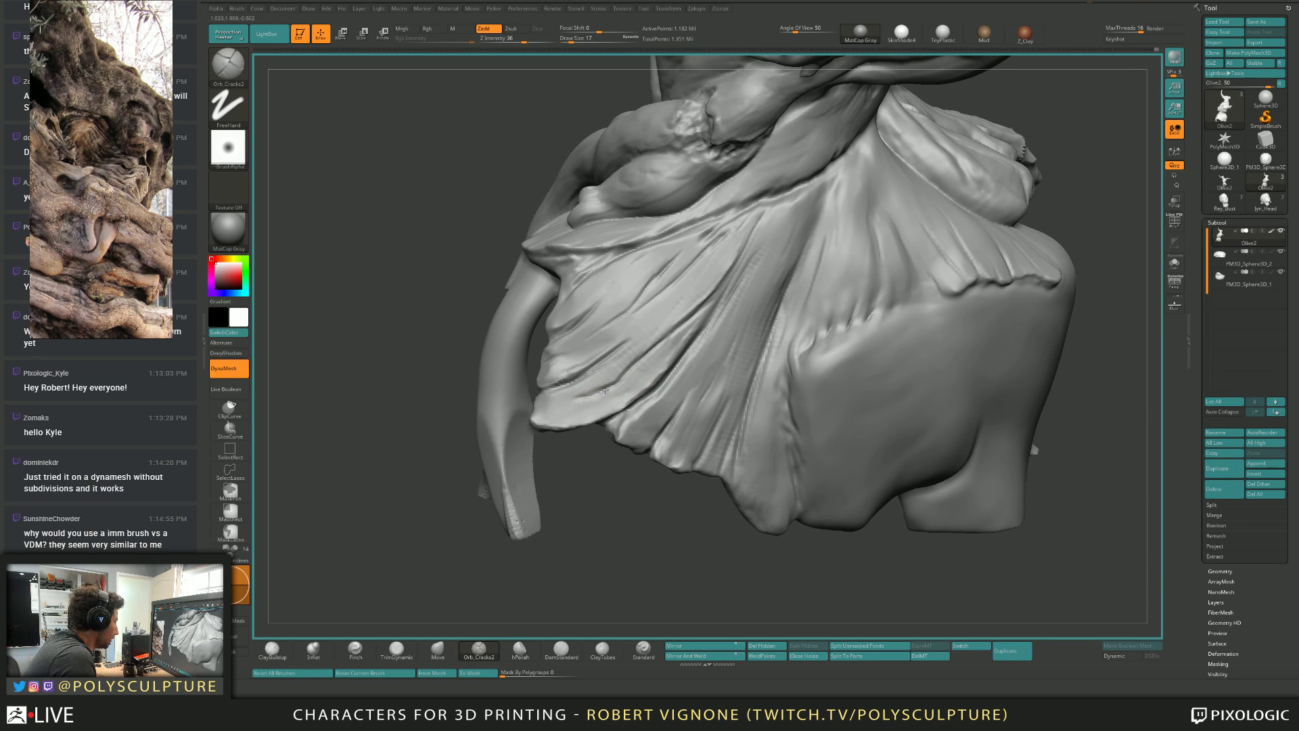
key("s")
left_click_drag(595, 391, 591, 392)
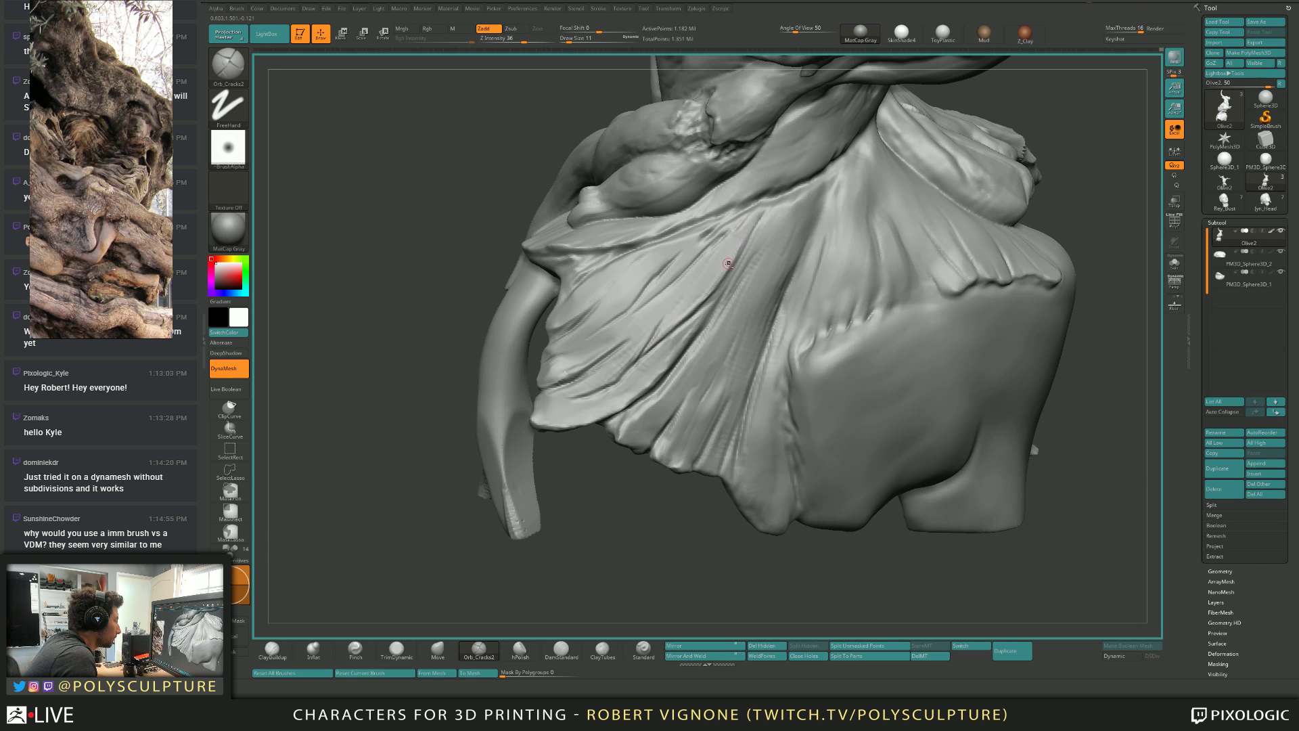
right_click_drag(734, 263, 744, 230)
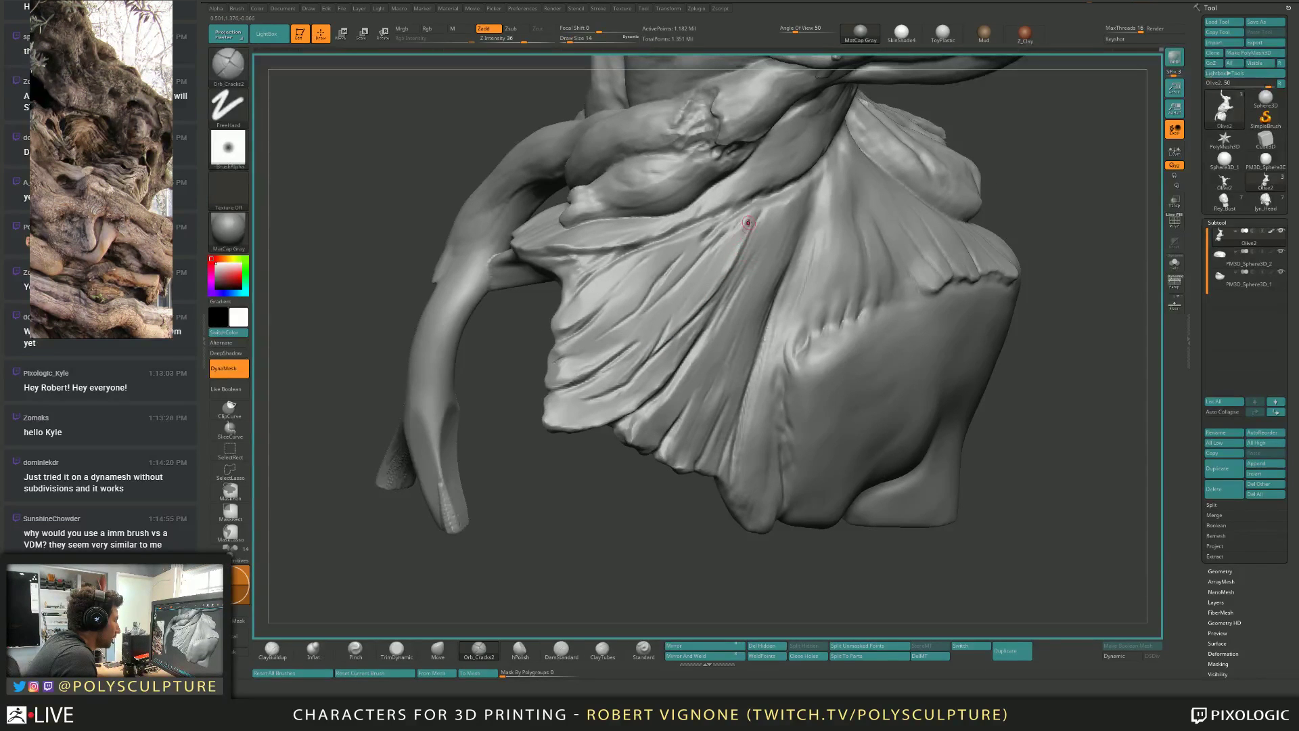
key("b")
key("t")
key("d")
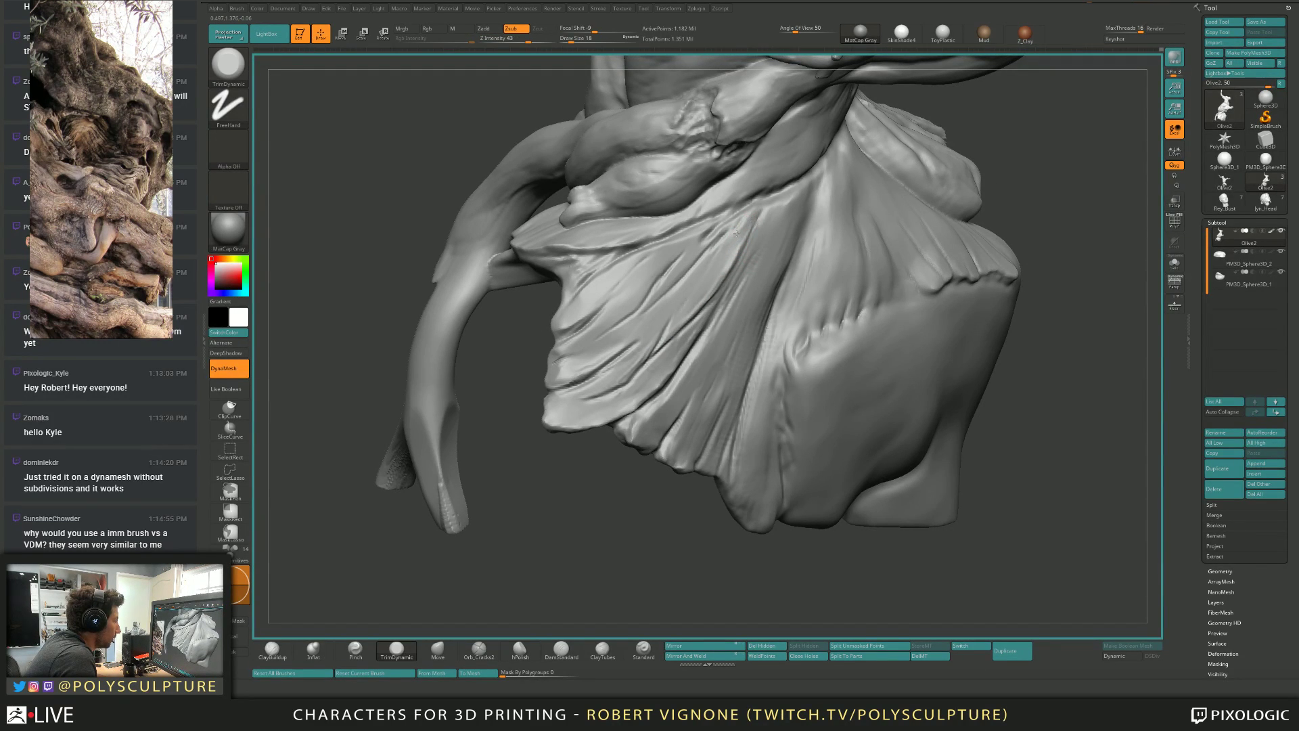
Cut deeper cracks along the flap's upper edge beneath the twisted roots with Orb_Cracks2 at draw sizes 20 and 29.
key("b")
key("o")
key("c")
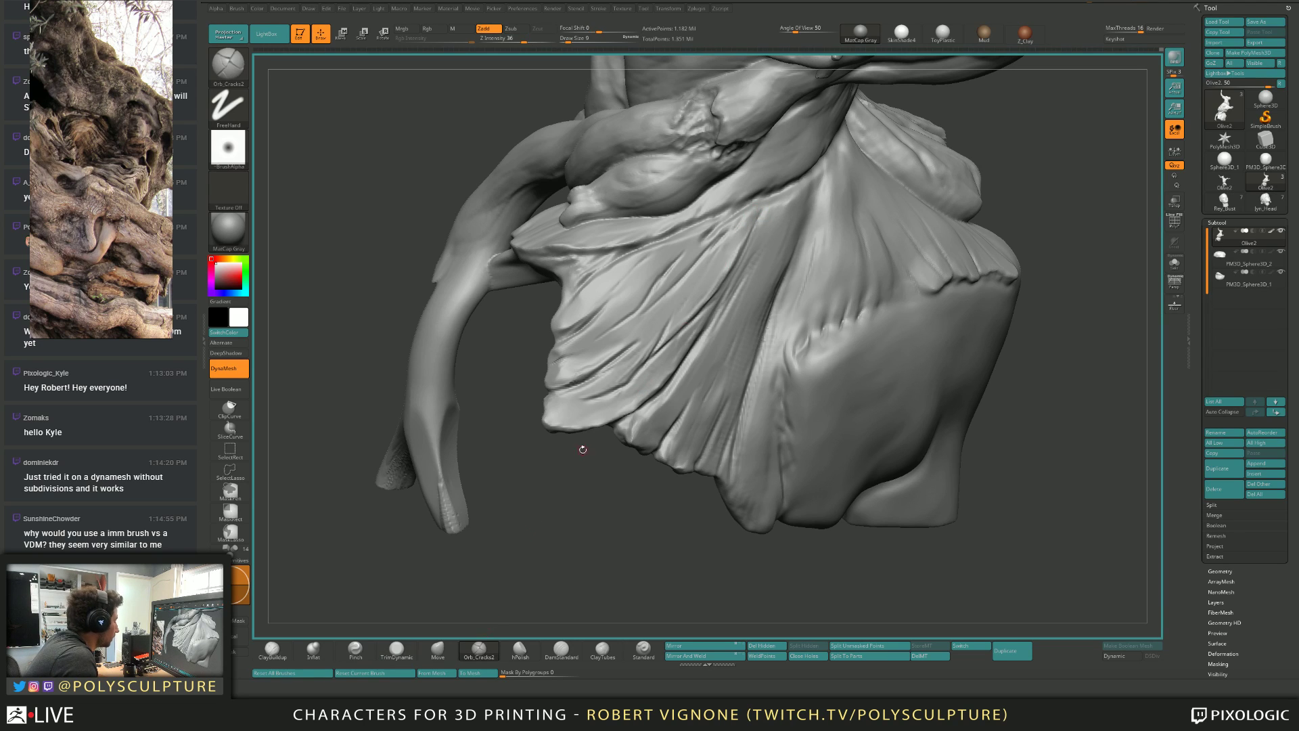
key("s")
left_click_drag(759, 216, 762, 213)
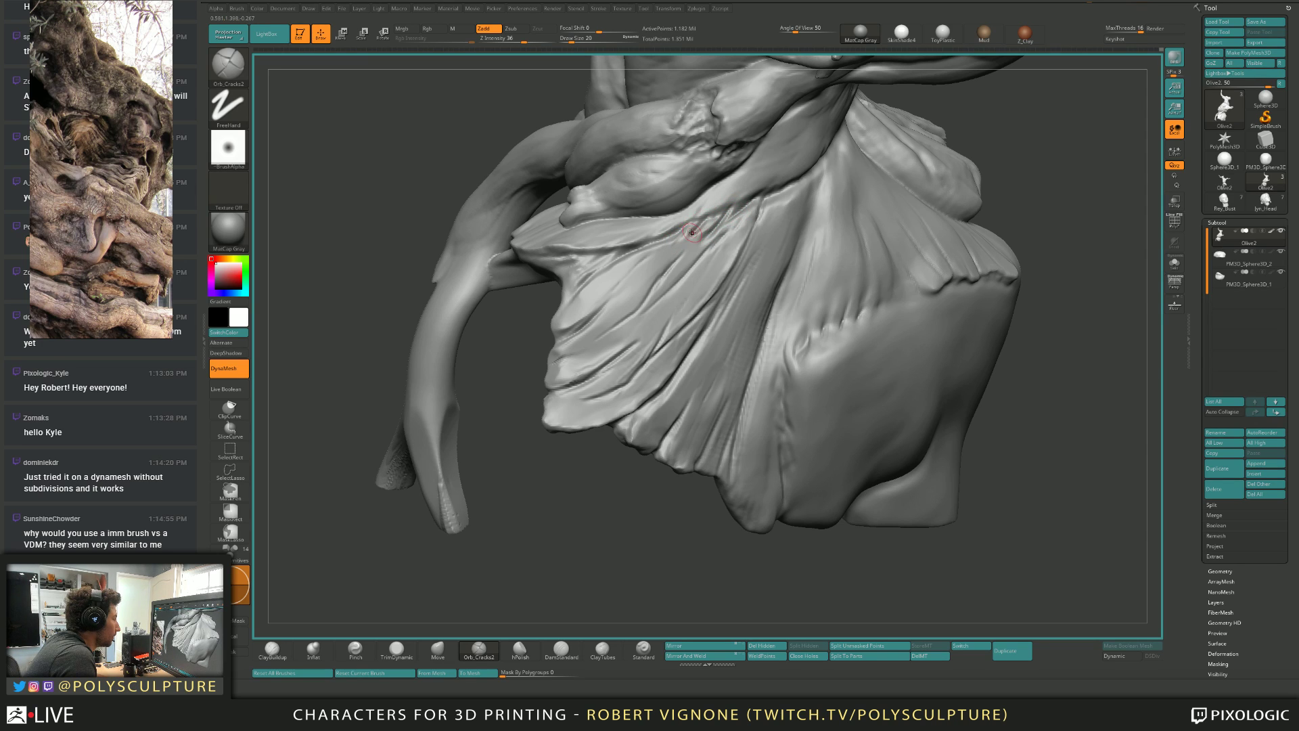
mouse_move(692, 233)
right_mouse_down()
mouse_move(672, 245)
mouse_move(719, 241)
right_mouse_up()
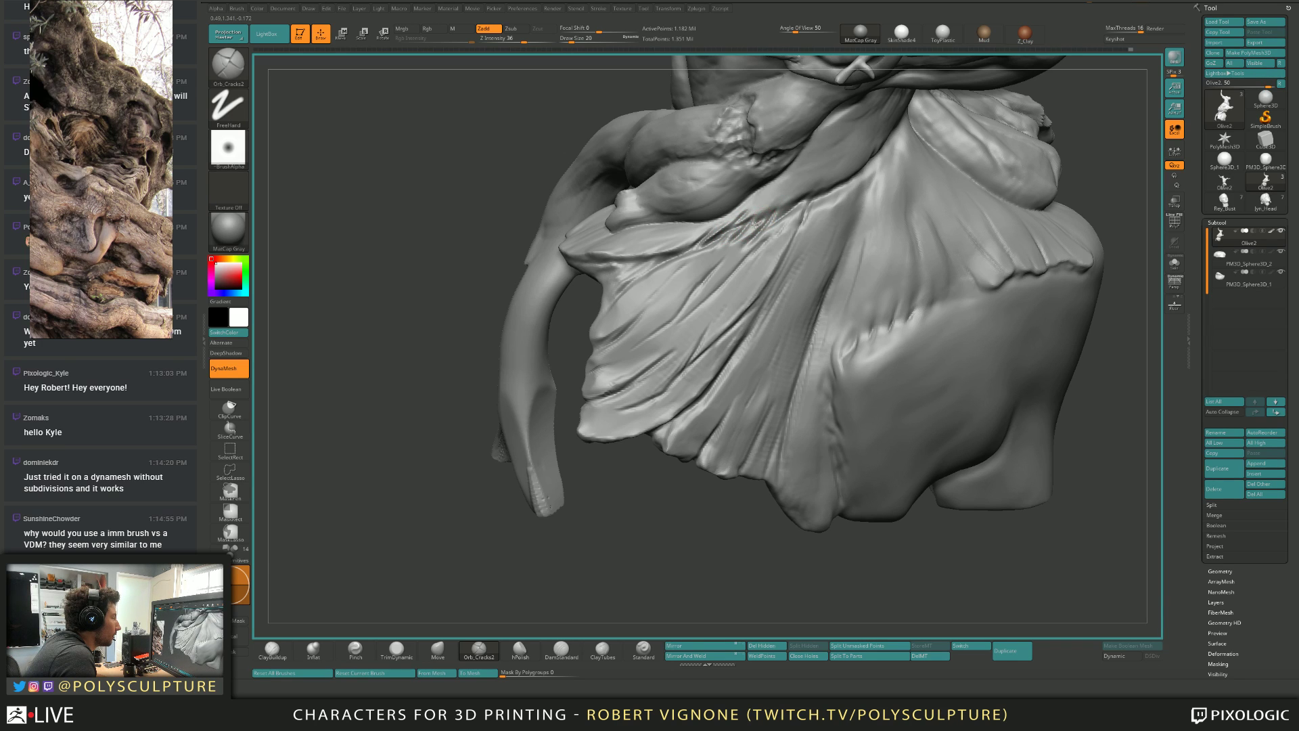
mouse_move(744, 235)
right_mouse_down("ctrl")
mouse_move(741, 197)
mouse_move(690, 210)
mouse_move(703, 264)
mouse_move(744, 308)
right_mouse_up("ctrl")
key("s")
left_click_drag(744, 309, 724, 321)
key("s")
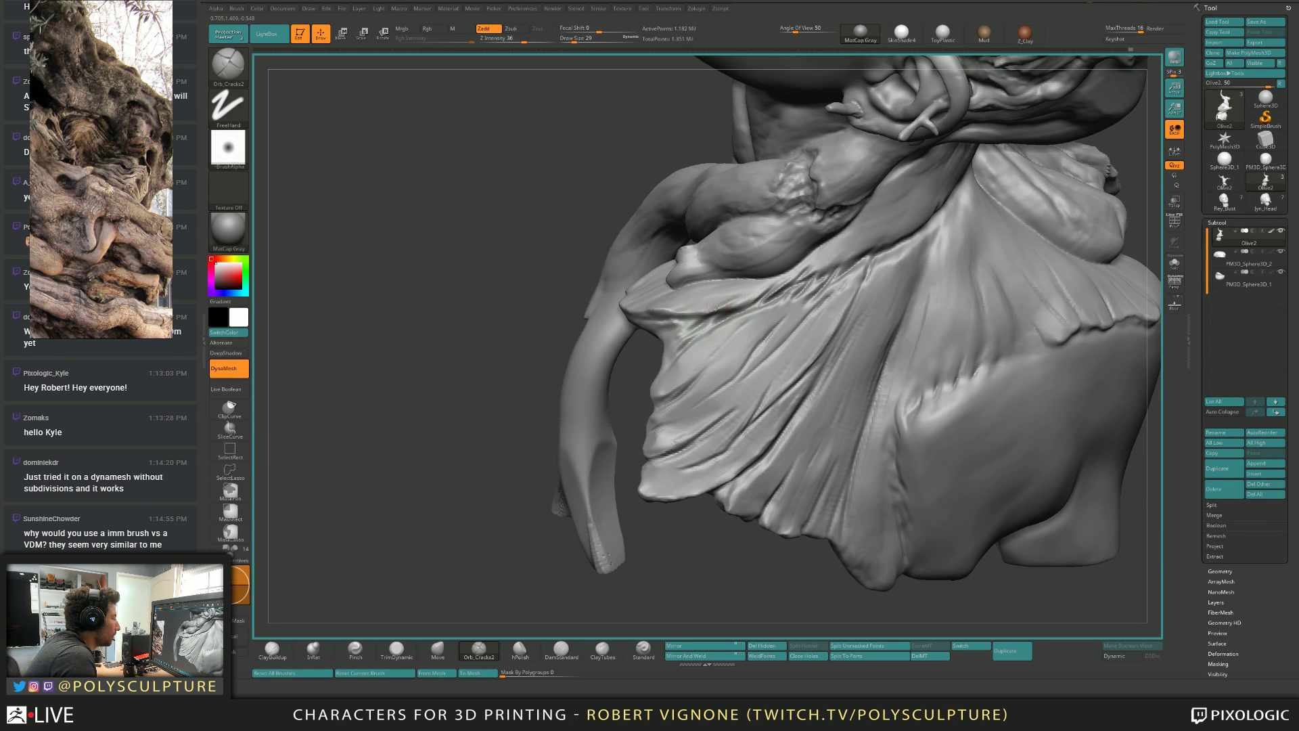
Plane the flap's folds with TrimDynamic at draw size 29 and cut into their creases with Orb_Cracks2 at draw size 33.
mouse_move(741, 298)
right_mouse_down()
mouse_move(629, 298)
mouse_move(644, 292)
right_mouse_up()
key("4")
left_click_drag(630, 293, 631, 302)
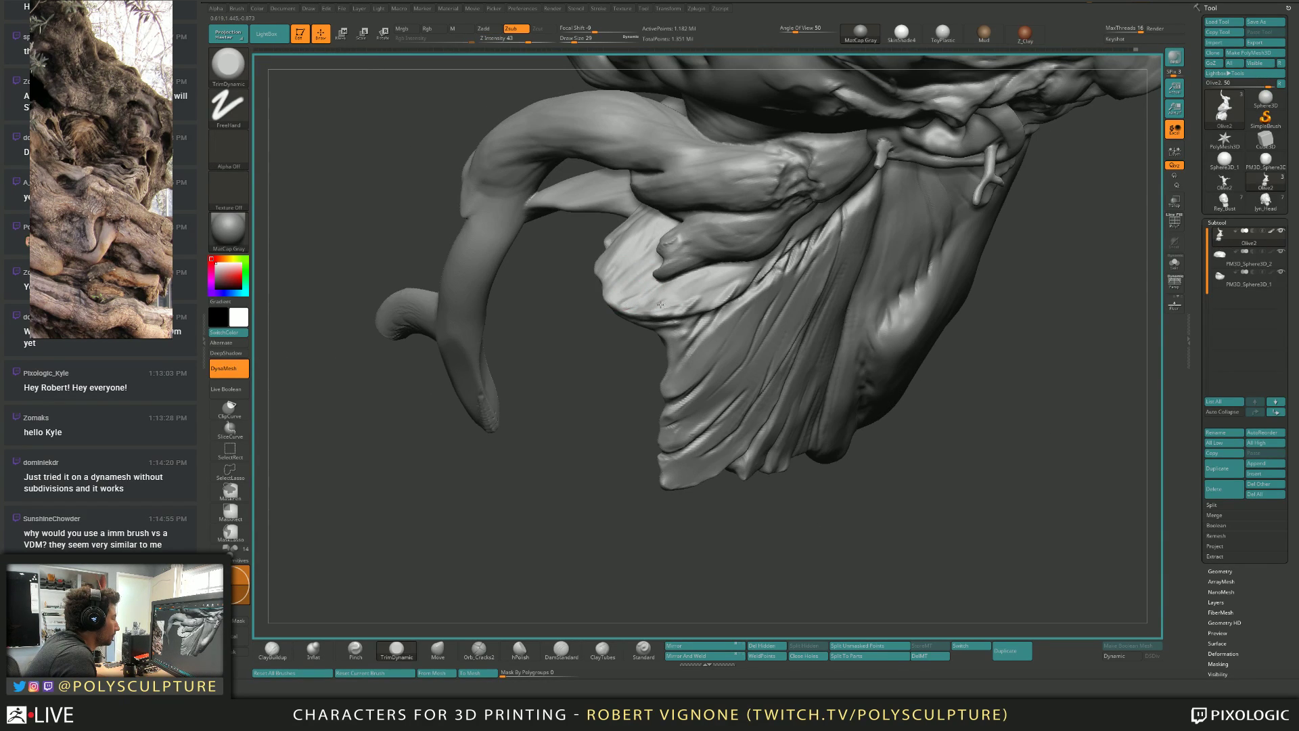
mouse_move(693, 303)
right_mouse_down()
mouse_move(726, 289)
mouse_move(710, 284)
mouse_move(707, 253)
mouse_move(683, 261)
mouse_move(730, 289)
mouse_move(718, 307)
right_mouse_up()
key("bracketright")
left_click(479, 650)
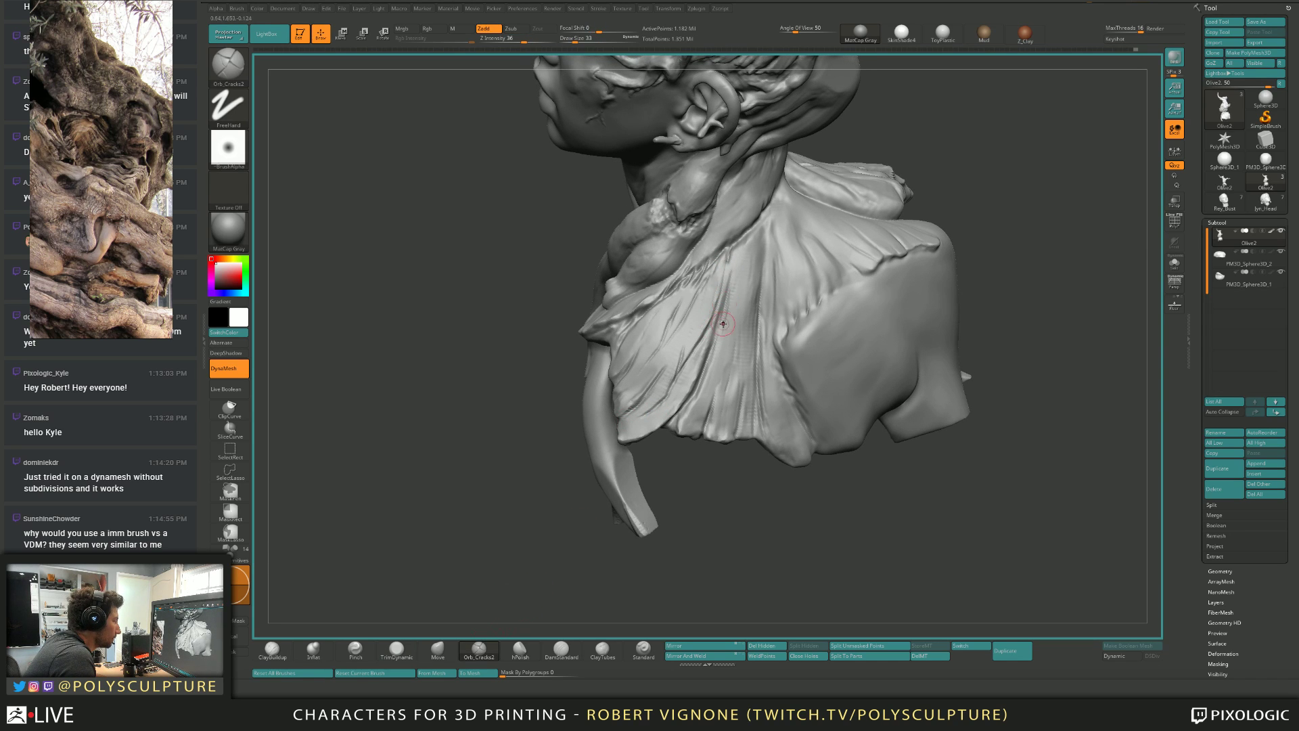
right_click_drag(720, 356, 776, 326)
Flatten the broad folds across the flap towards its gathered top with TrimDynamic at draw size 27.
key("bracketleft")
key("b")
key("t")
key("d")
mouse_move(740, 258)
right_mouse_down()
mouse_move(759, 211)
mouse_move(703, 215)
mouse_move(735, 285)
right_mouse_up()
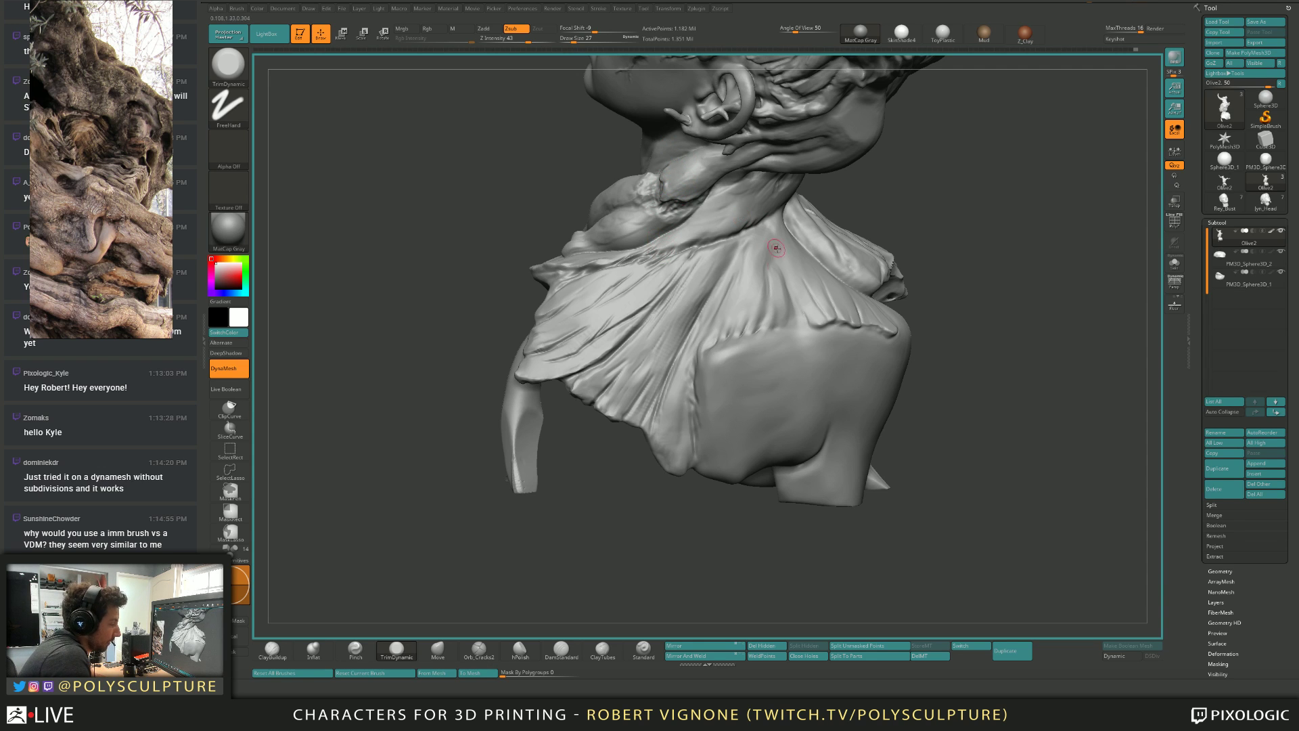
right_click_drag(774, 293, 761, 295)
Trim the narrow folds near the flap's notched lower edge with TrimDynamic at draw size 14.
mouse_move(684, 311)
right_mouse_down()
mouse_move(637, 346)
mouse_move(694, 354)
mouse_move(682, 363)
right_mouse_up()
key("[")
key("s")
left_click_drag(682, 363, 681, 363)
right_click_drag(722, 348, 669, 362)
key("s")
left_click_drag(670, 362, 667, 364)
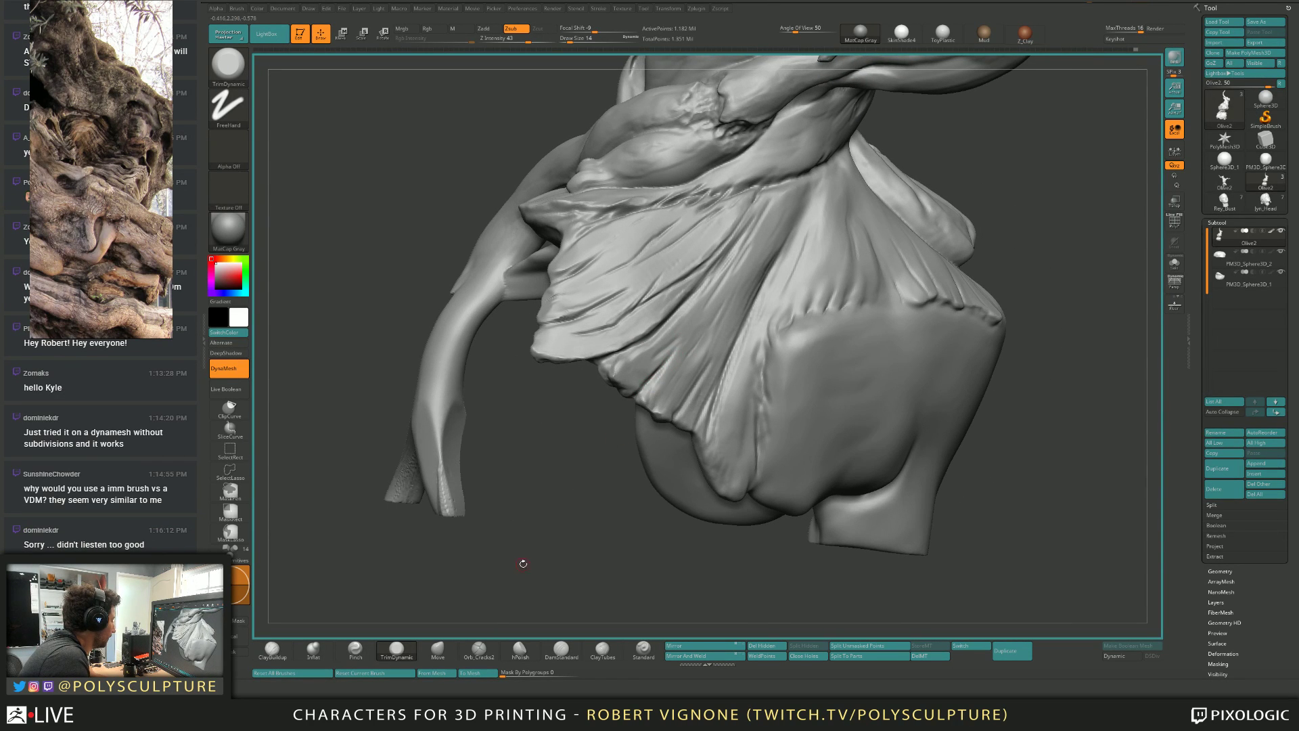
Cut cracks up from the flap's notched lower edge with Orb_Cracks2 at draw sizes 17, 22 and 13.
left_click(478, 649)
right_click_drag(508, 571, 662, 381)
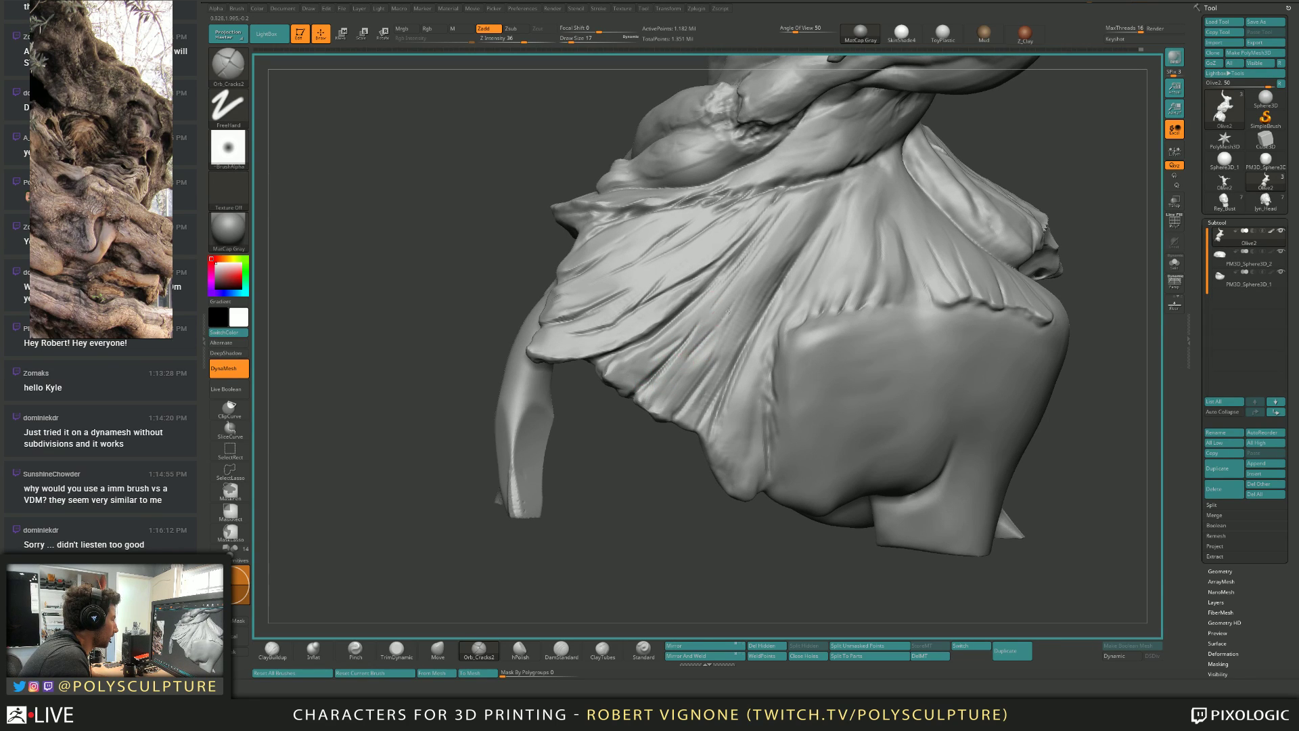
right_click_drag(725, 338, 702, 330)
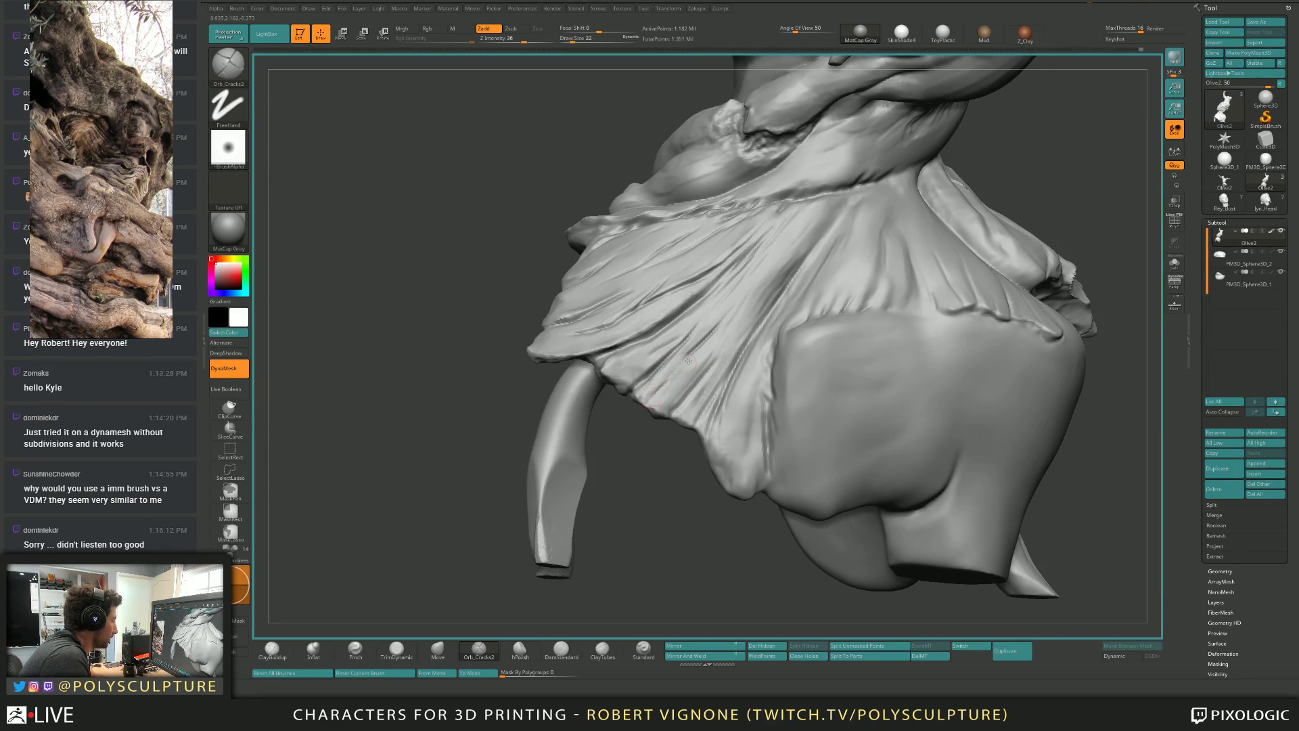
key("s")
left_click(658, 388)
key("s")
left_click(758, 346)
mouse_move(709, 375)
right_mouse_down()
mouse_move(729, 304)
mouse_move(728, 316)
right_mouse_up()
key("s")
left_click(730, 294)
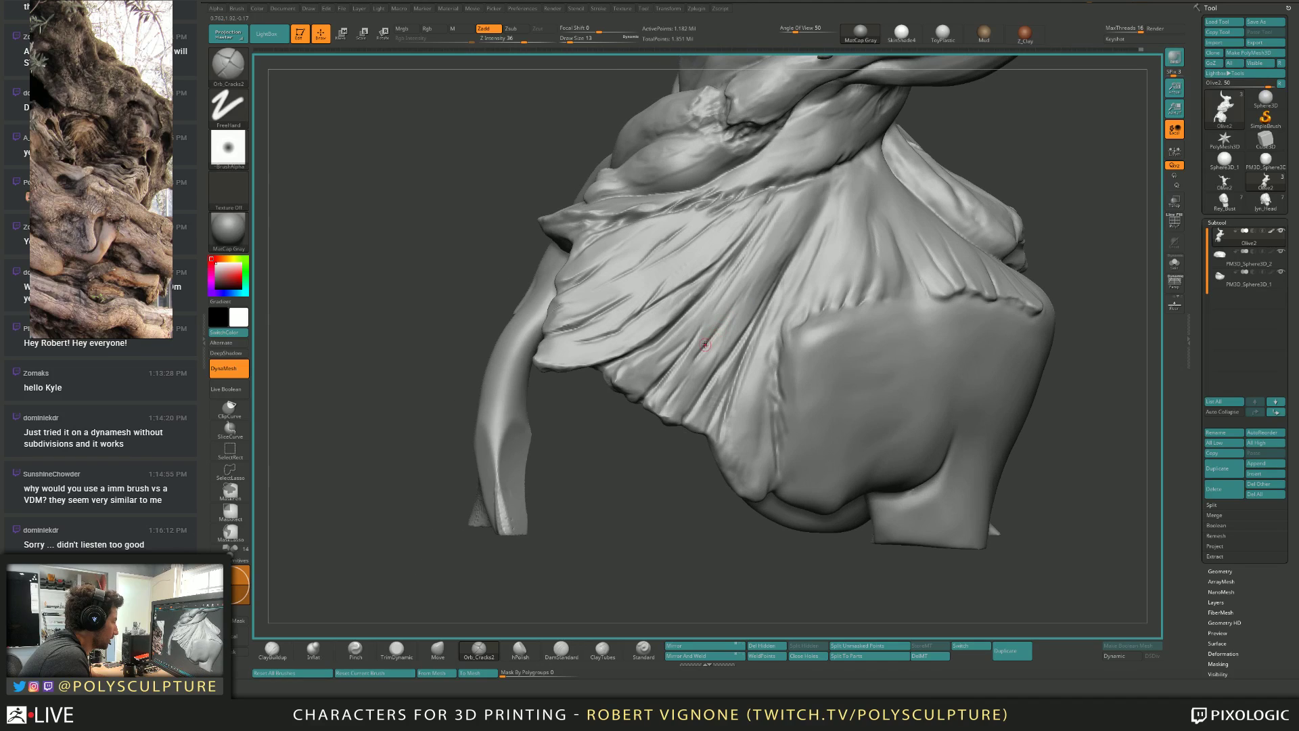
Deepen the creases between the flap's central folds with Orb_Cracks2, going up to draw size 27.
key("s")
mouse_move(706, 349)
left_mouse_down()
mouse_move(733, 305)
mouse_move(718, 320)
left_mouse_up()
key("s")
mouse_move(713, 331)
right_mouse_down()
mouse_move(673, 395)
mouse_move(649, 373)
right_mouse_up()
key("]")
key("]")
key("]")
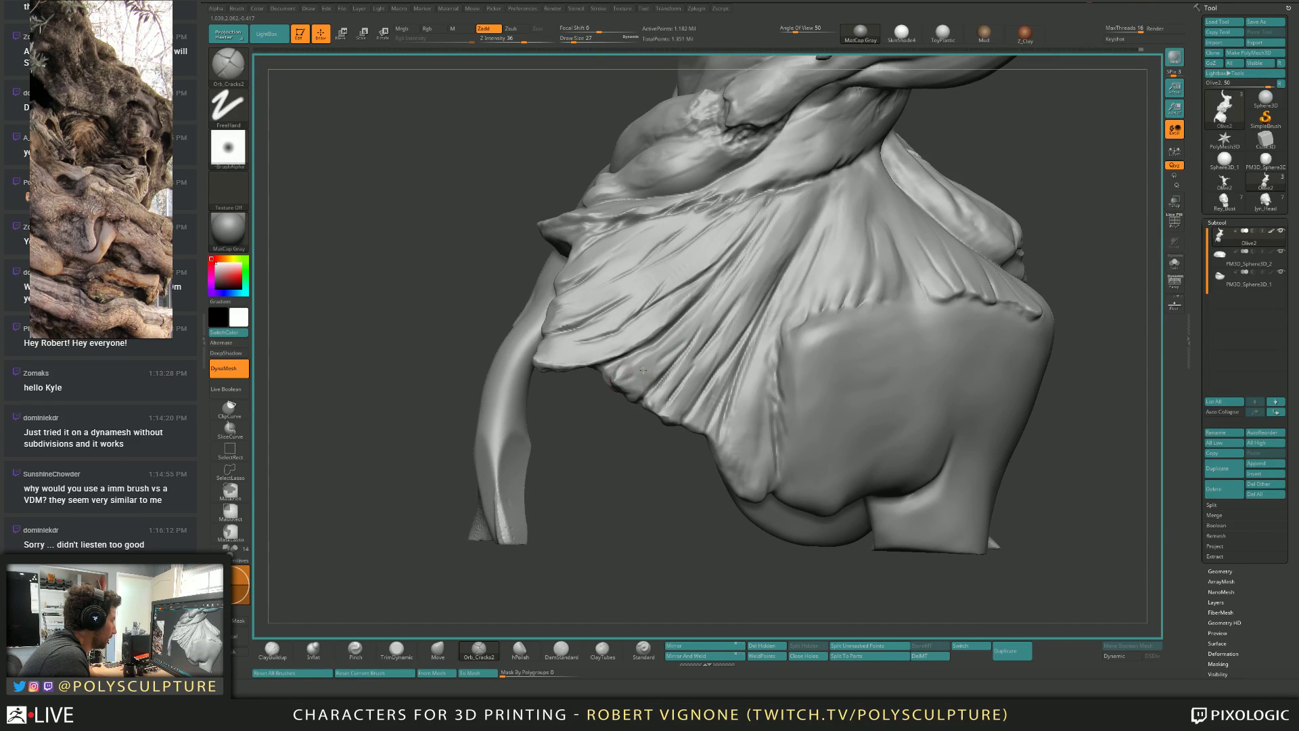
Polish the folds along the flap's notched lower edge with hPolish at draw sizes 44 and 54.
key("b")
key("h")
key("p")
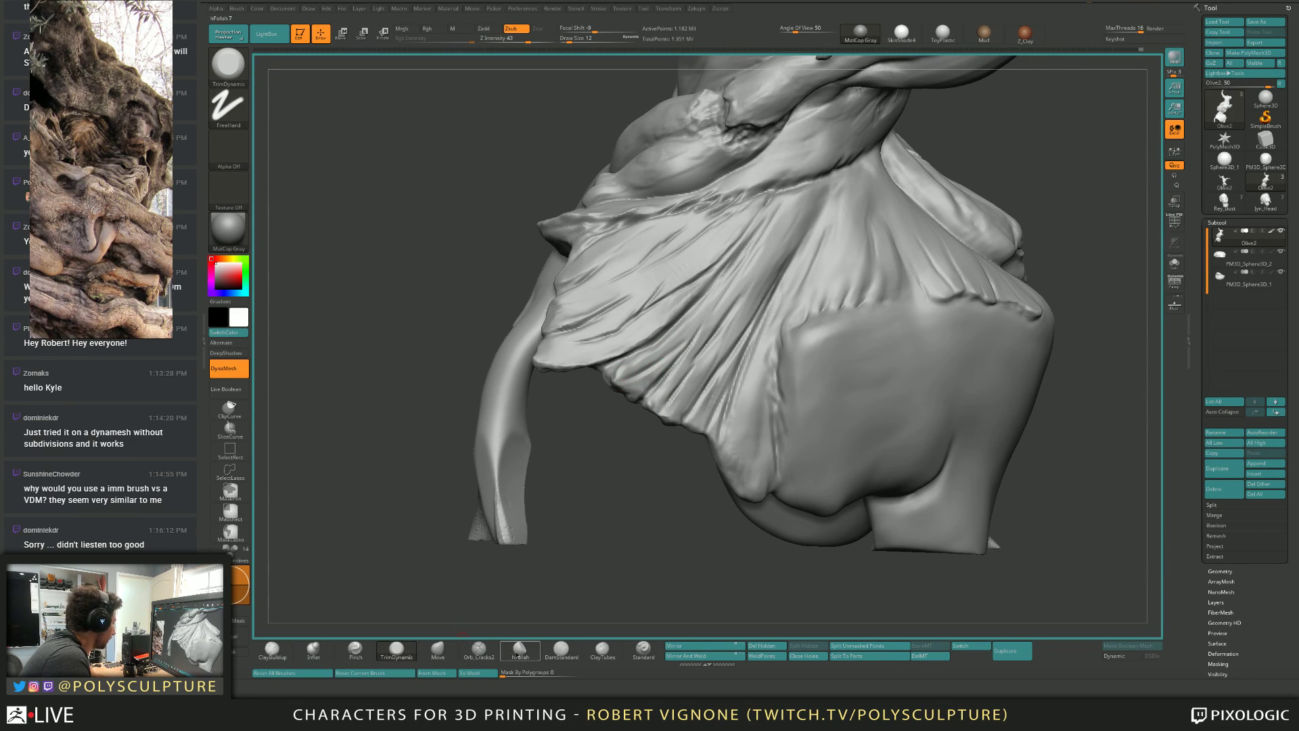
key("]")
key("]")
key("]")
key("]")
key("]")
key("]")
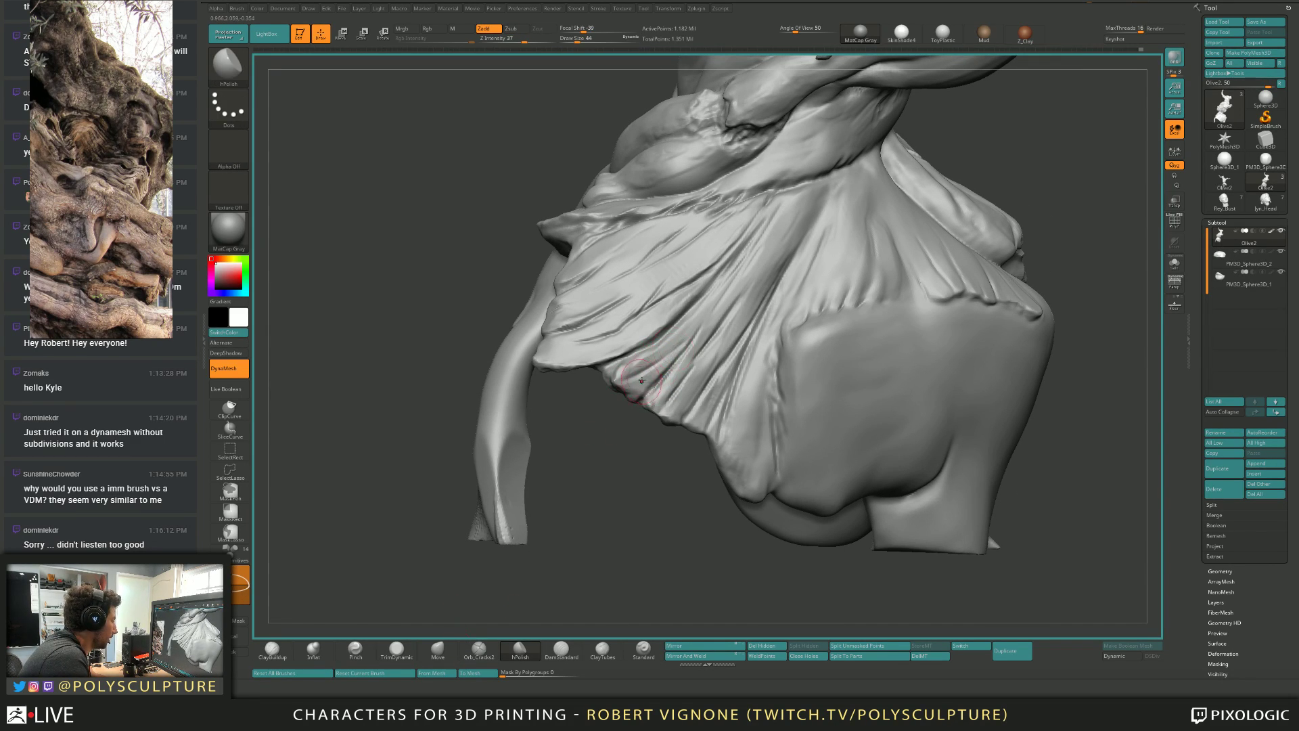
key("]")
key("]")
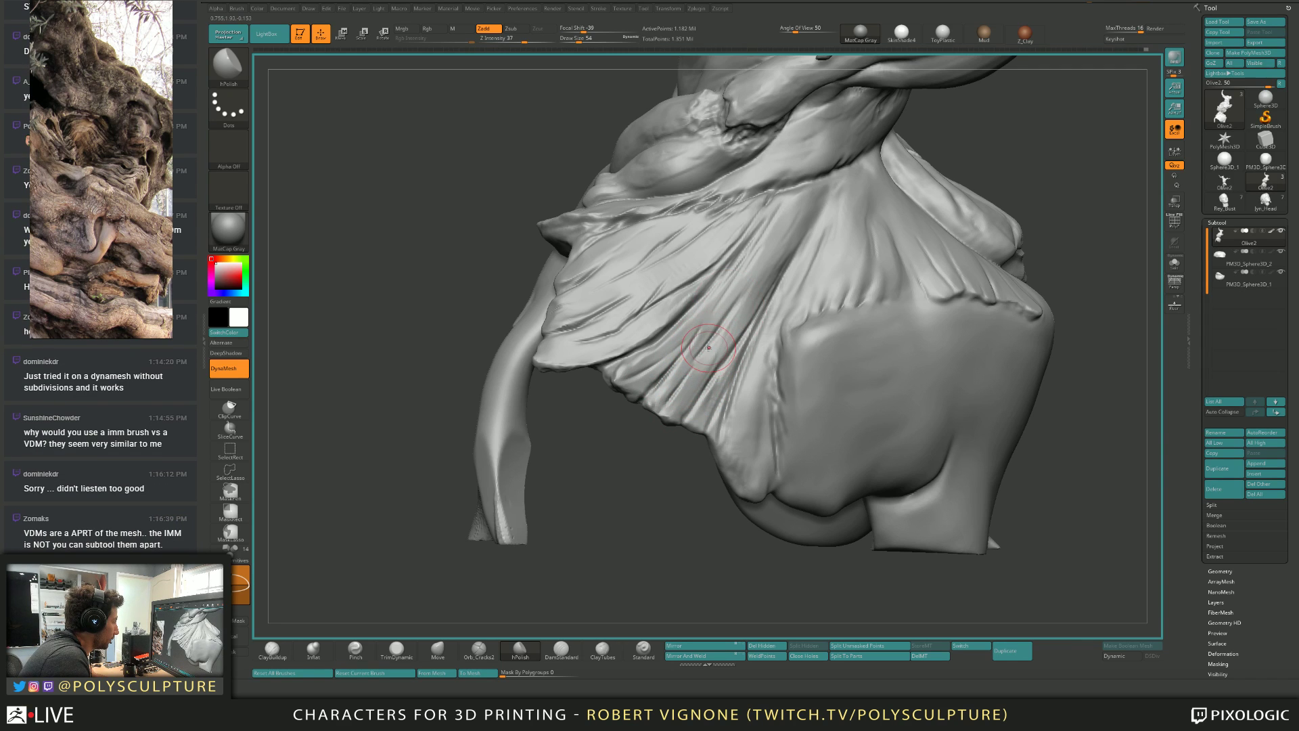
Polish the folds higher up the middle of the flap with hPolish at draw sizes 41 and 29.
key("[")
key("[")
key("[")
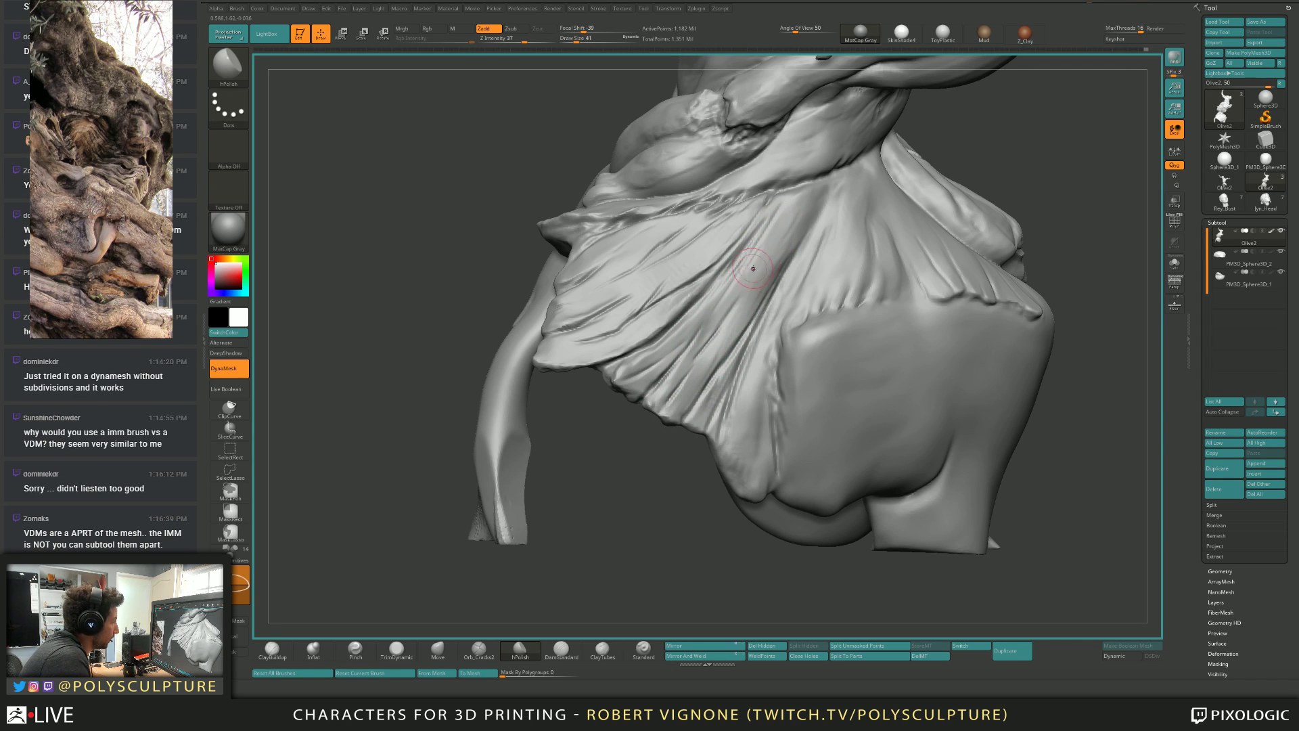
key("[")
key("[")
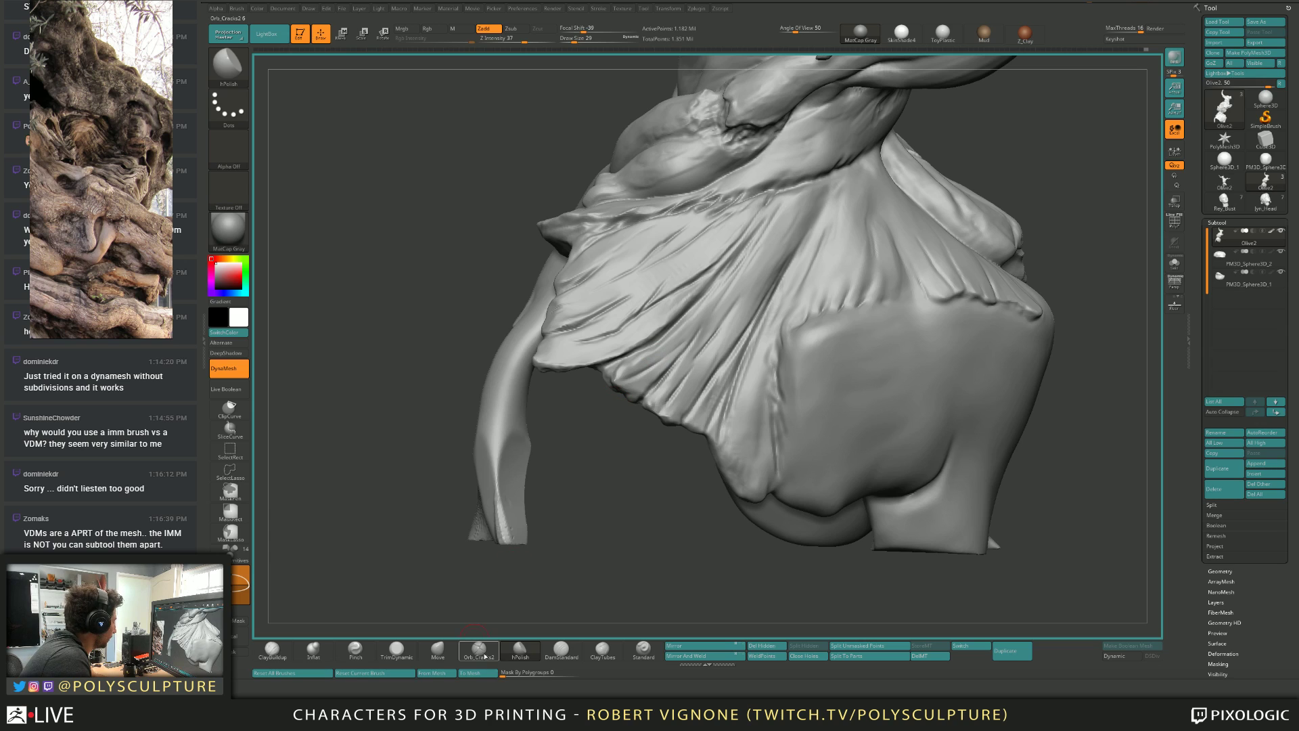
Refine the central folds with Orb_Cracks2 at draw size 16, then build up clay there with ClayBuildup at draw sizes 7 and 17.
left_click(479, 649)
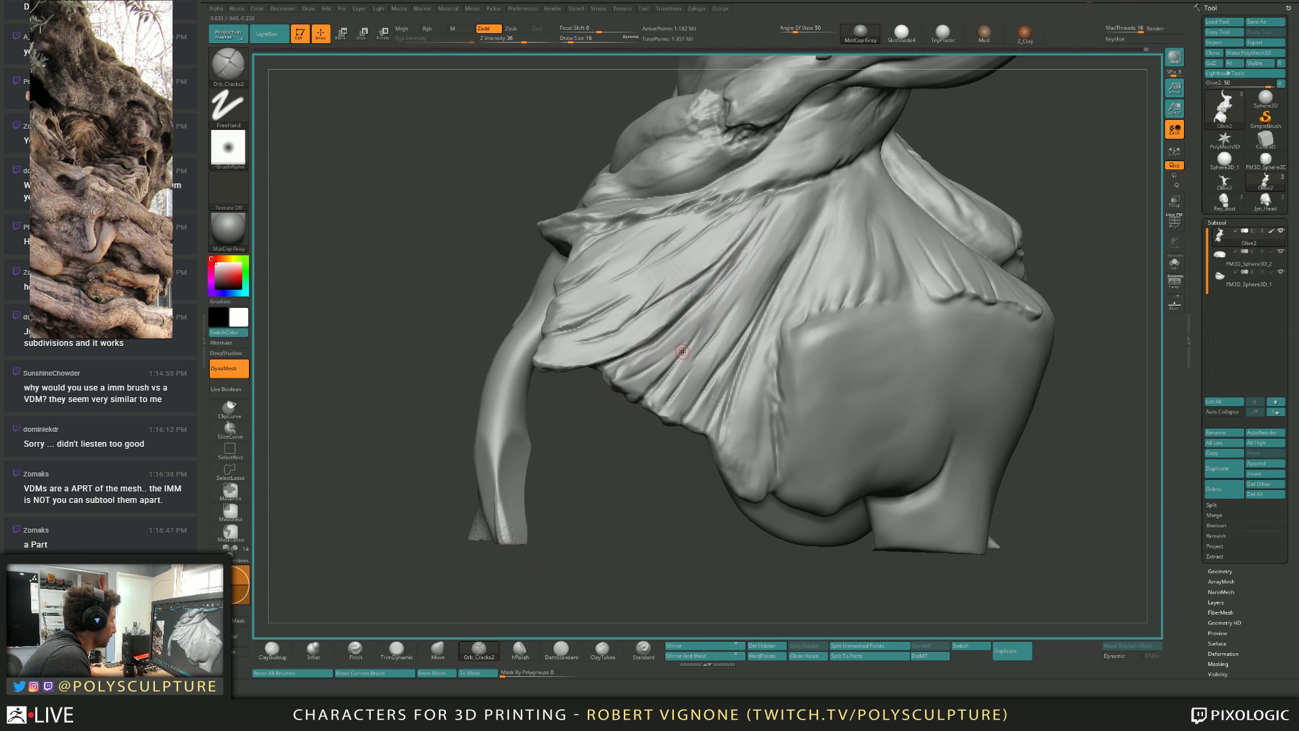
key("b")
key("c")
key("b")
key("bracketleft")
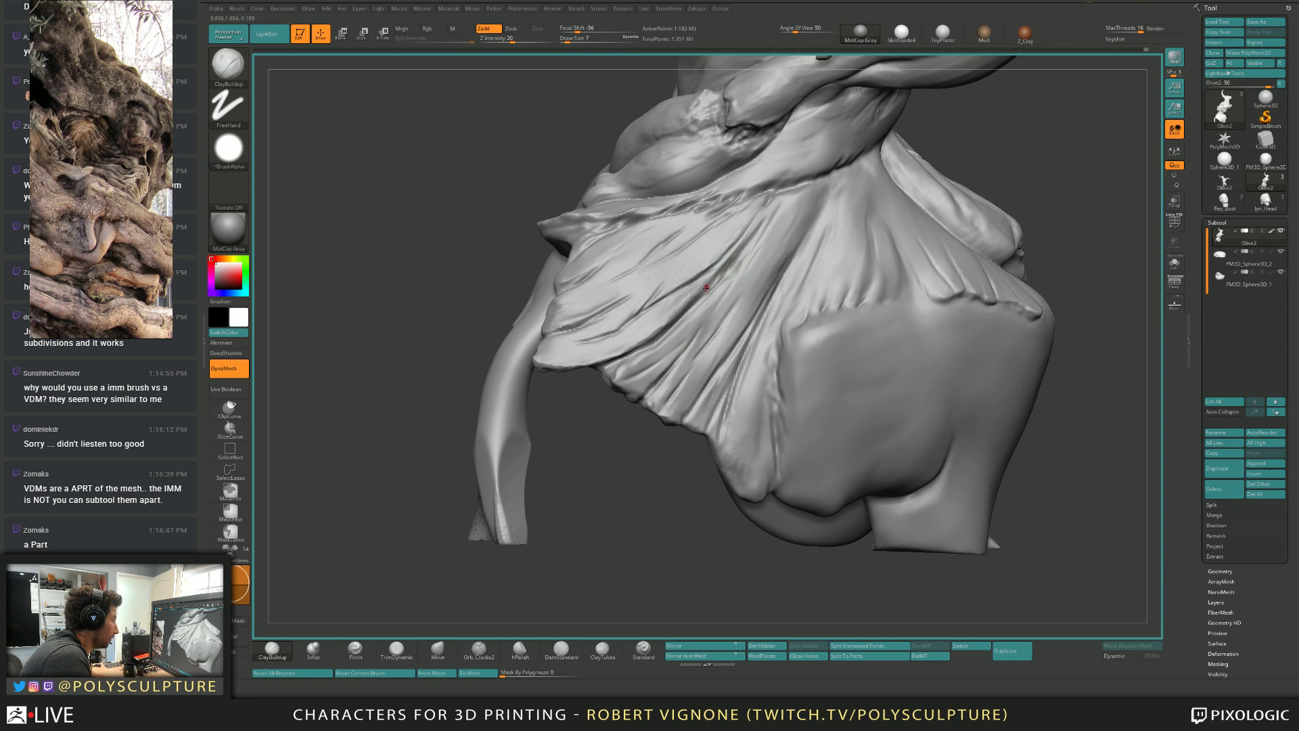
key("bracketright")
key("bracketright")
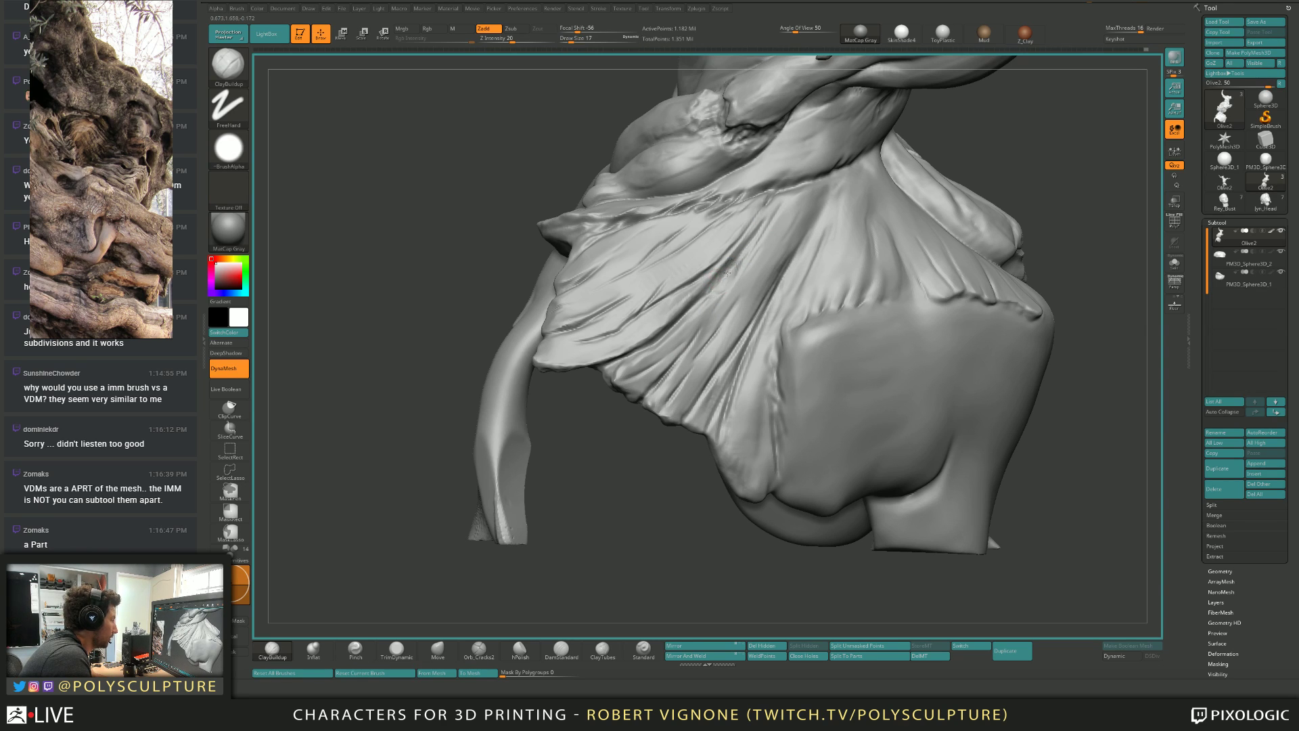
Build a lumpy raised ridge down the flap's central fold with ClayBuildup at draw sizes 17, 16 and 11.
mouse_move(739, 255)
right_mouse_down()
mouse_move(756, 254)
mouse_move(764, 225)
right_mouse_up()
key("space")
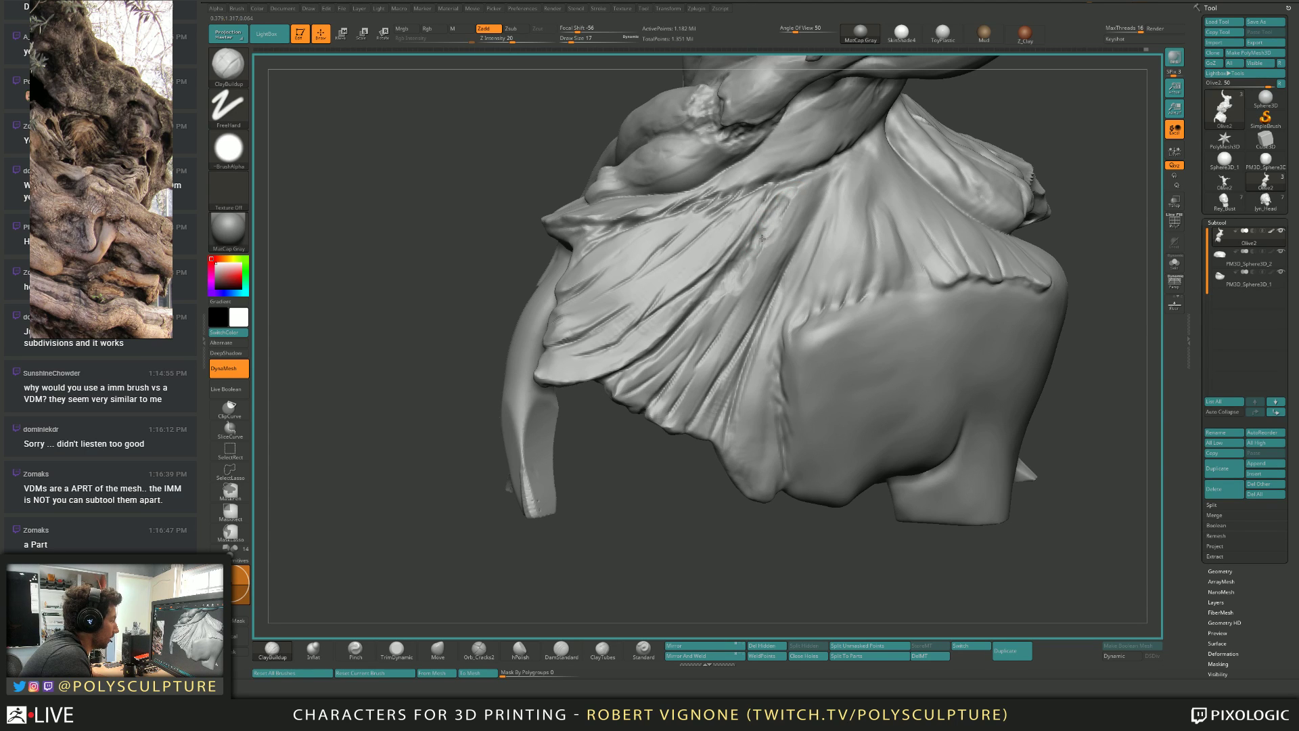
right_click_drag(748, 257, 748, 265)
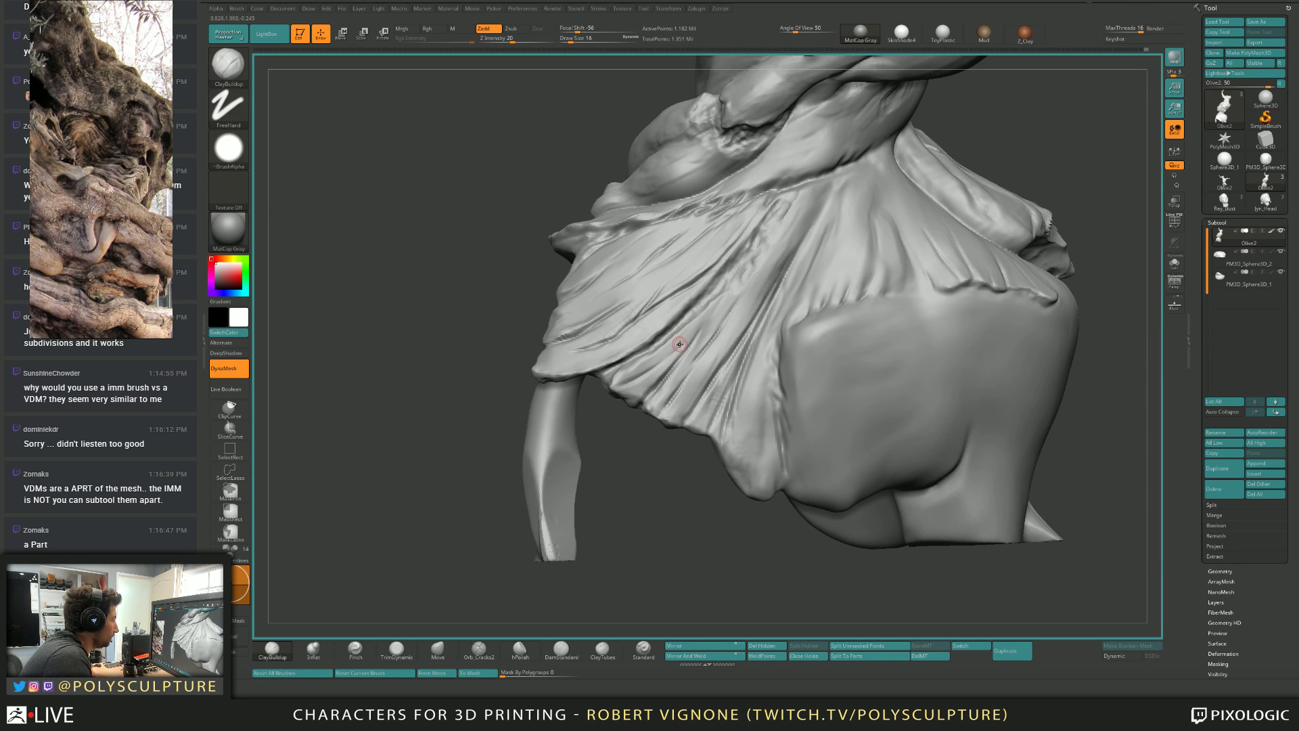
right_click_drag(679, 342, 659, 347)
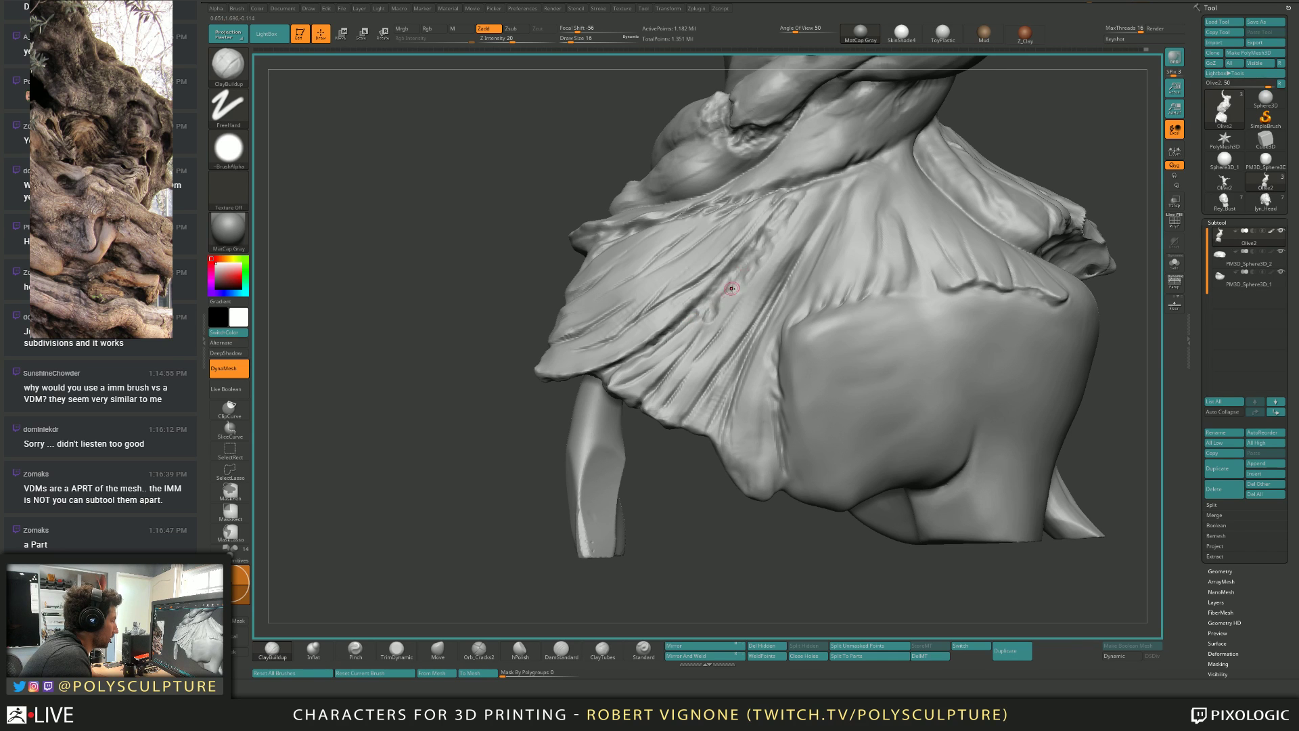
mouse_move(731, 288)
right_mouse_down()
mouse_move(736, 265)
mouse_move(616, 217)
right_mouse_up()
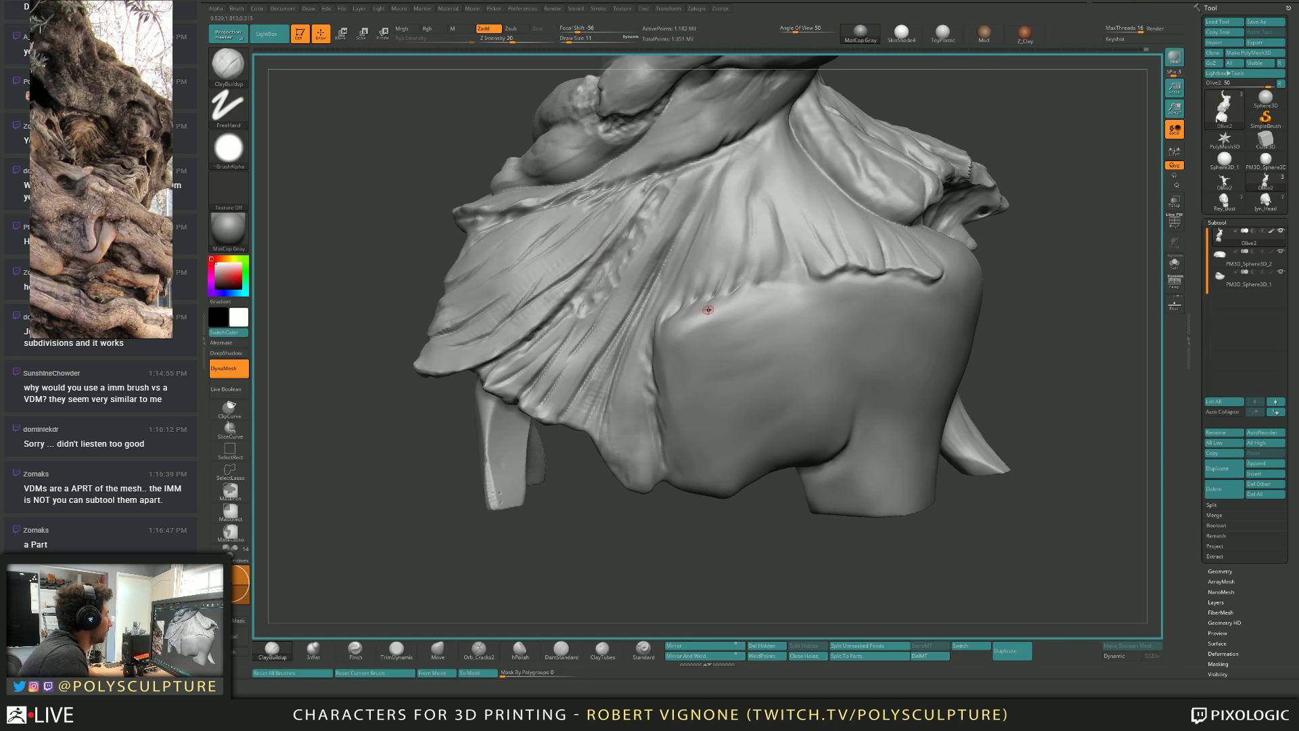
Browse the brush folders in LightBox and select the ChiselRect brush to view its stamp shapes.
key("b")
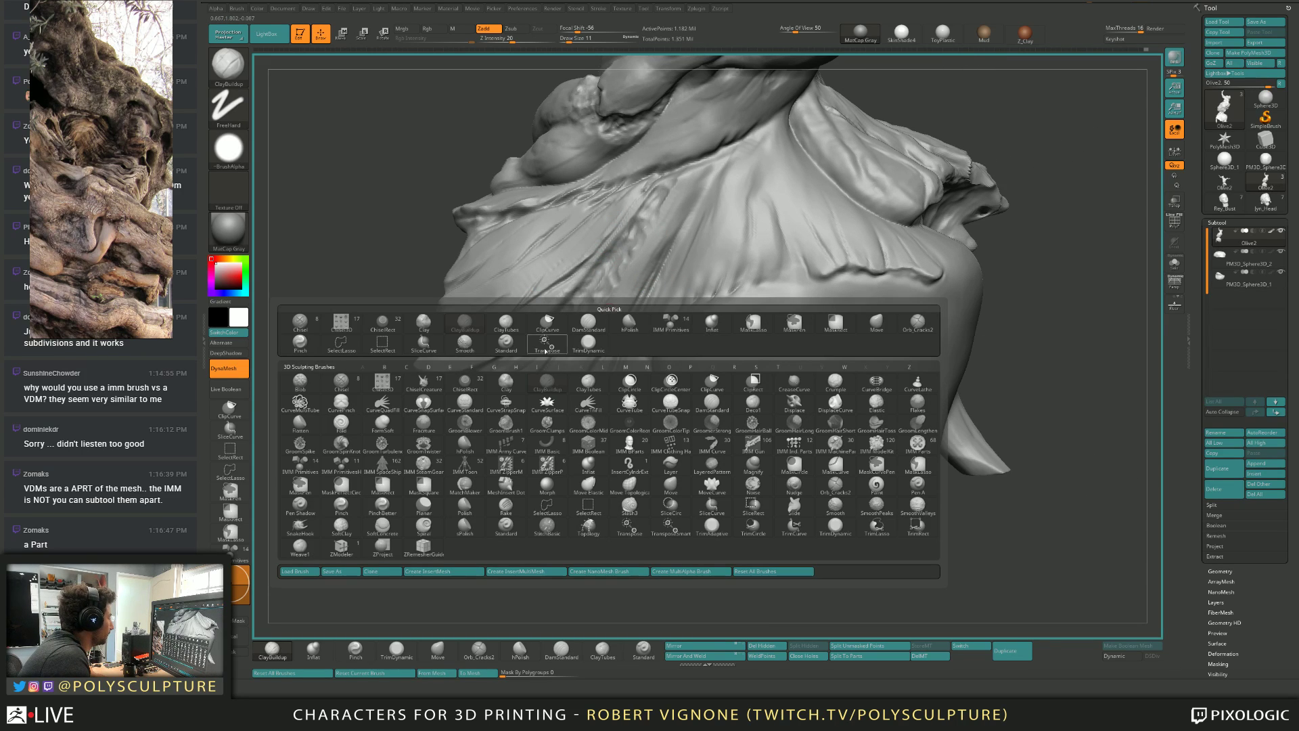
key("Escape")
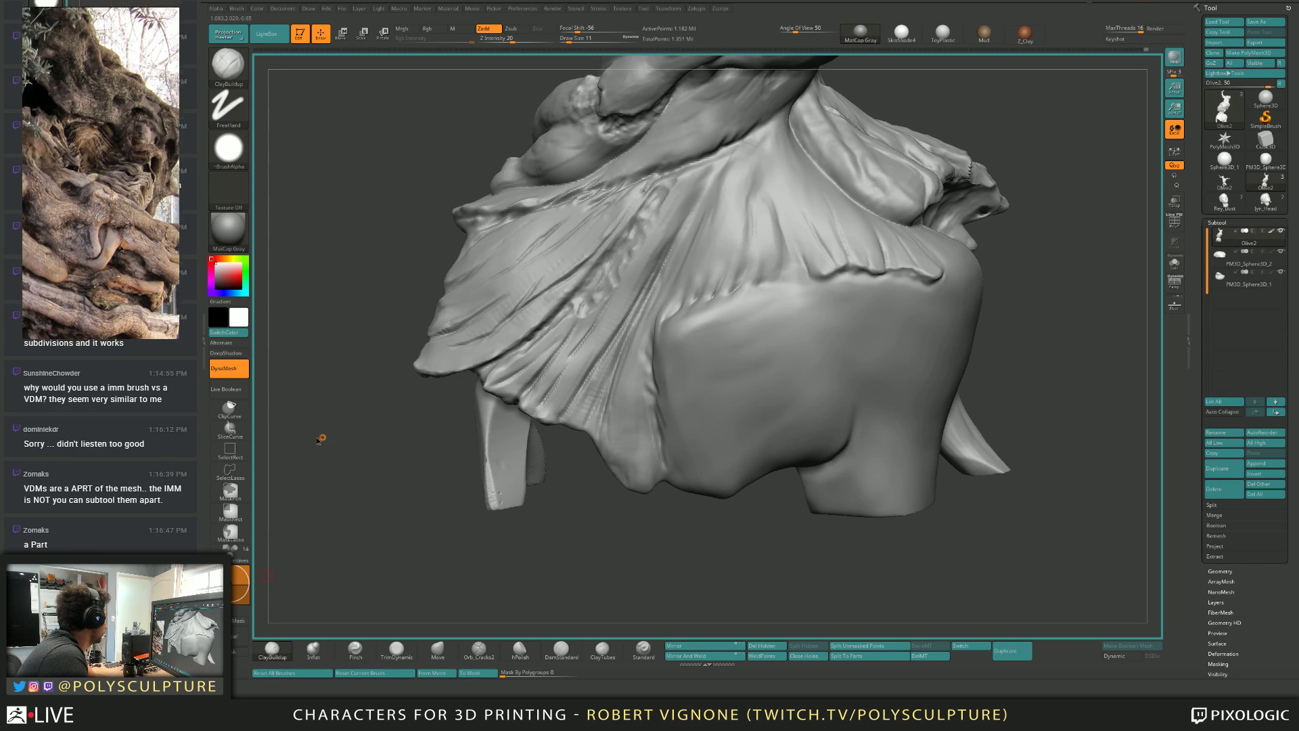
left_click_drag(608, 529, 608, 521)
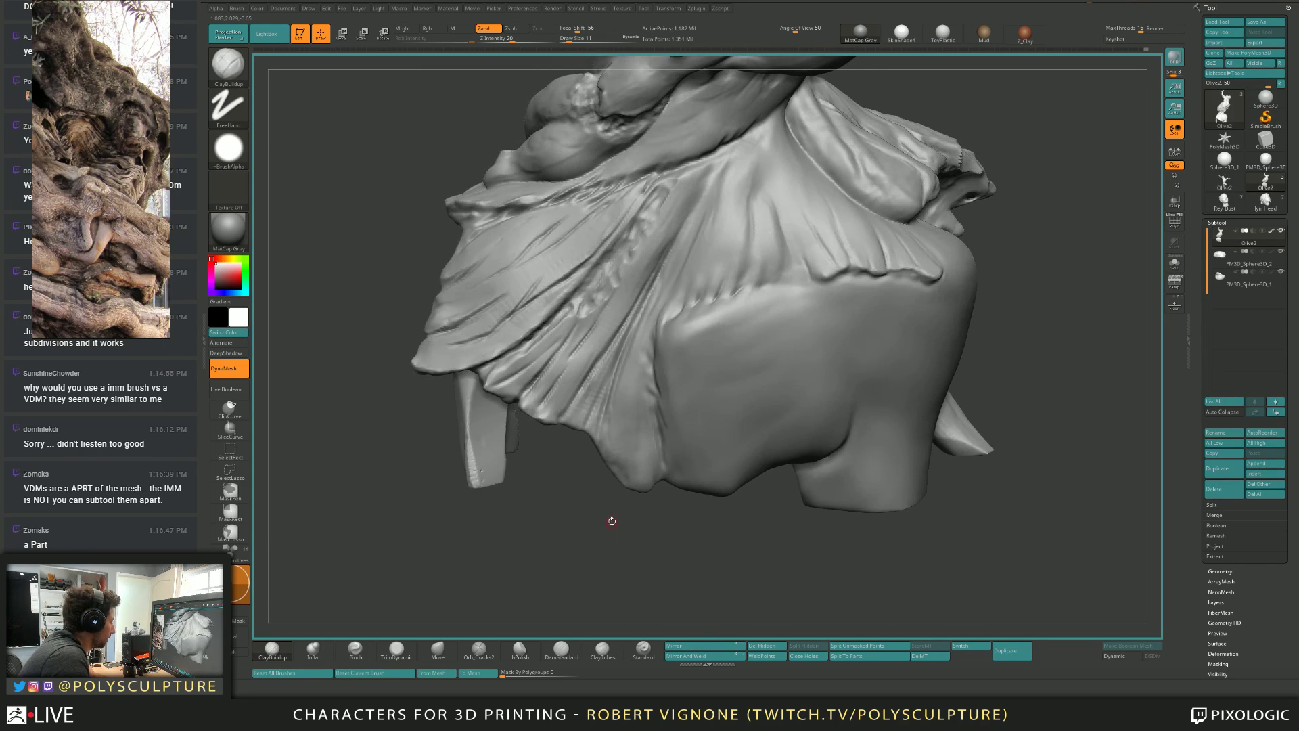
left_click(268, 35)
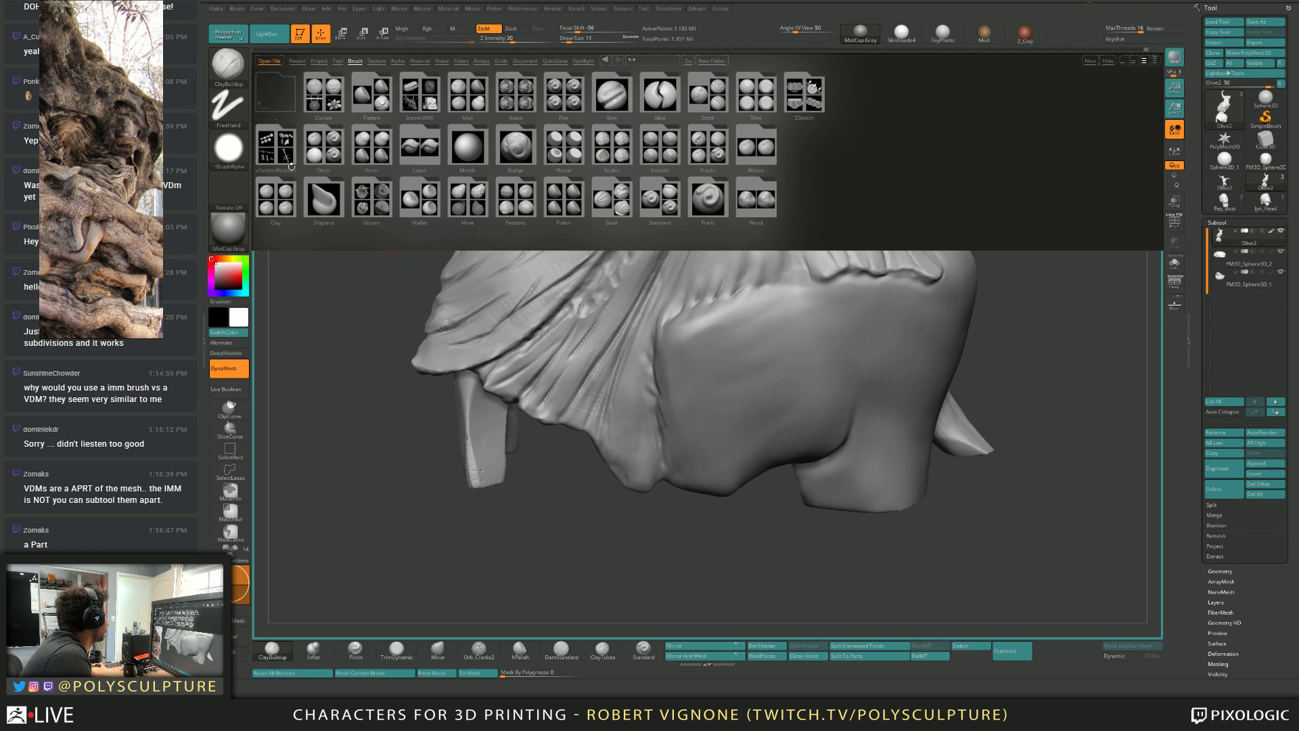
left_click_drag(395, 300, 436, 294)
key("b")
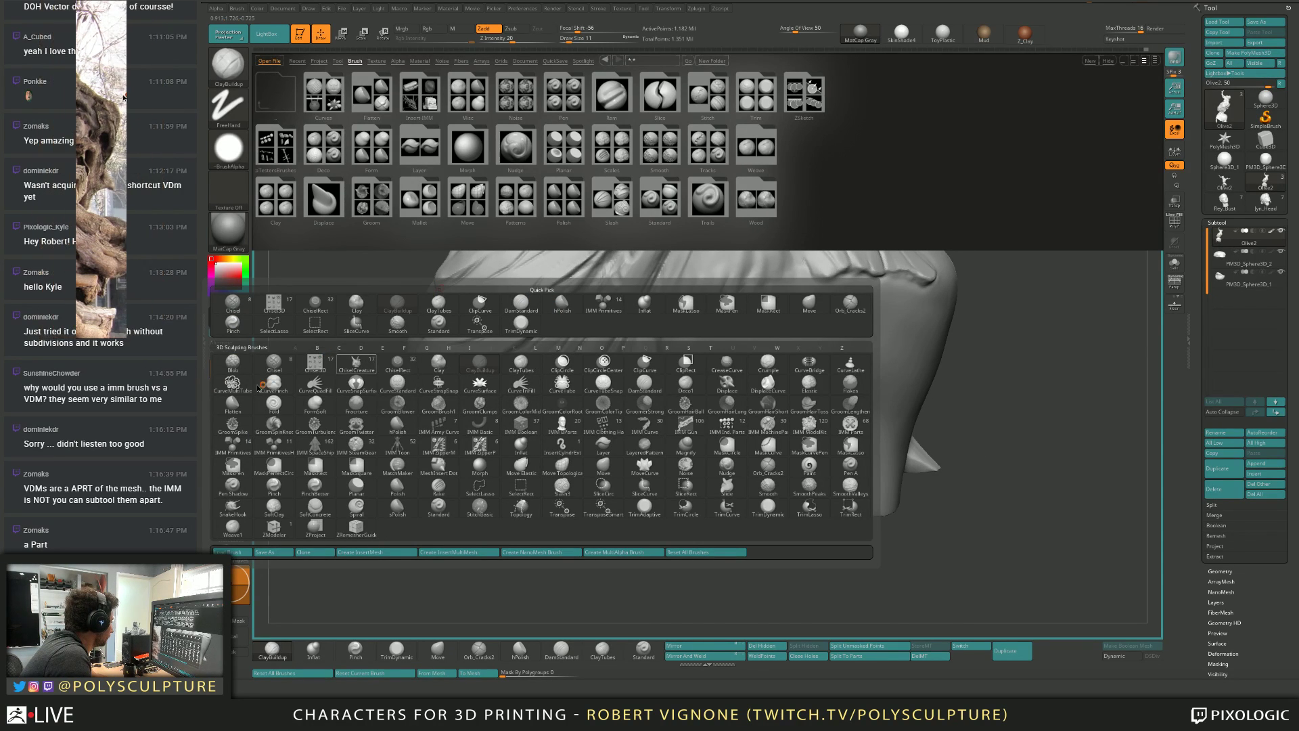
left_click(398, 364)
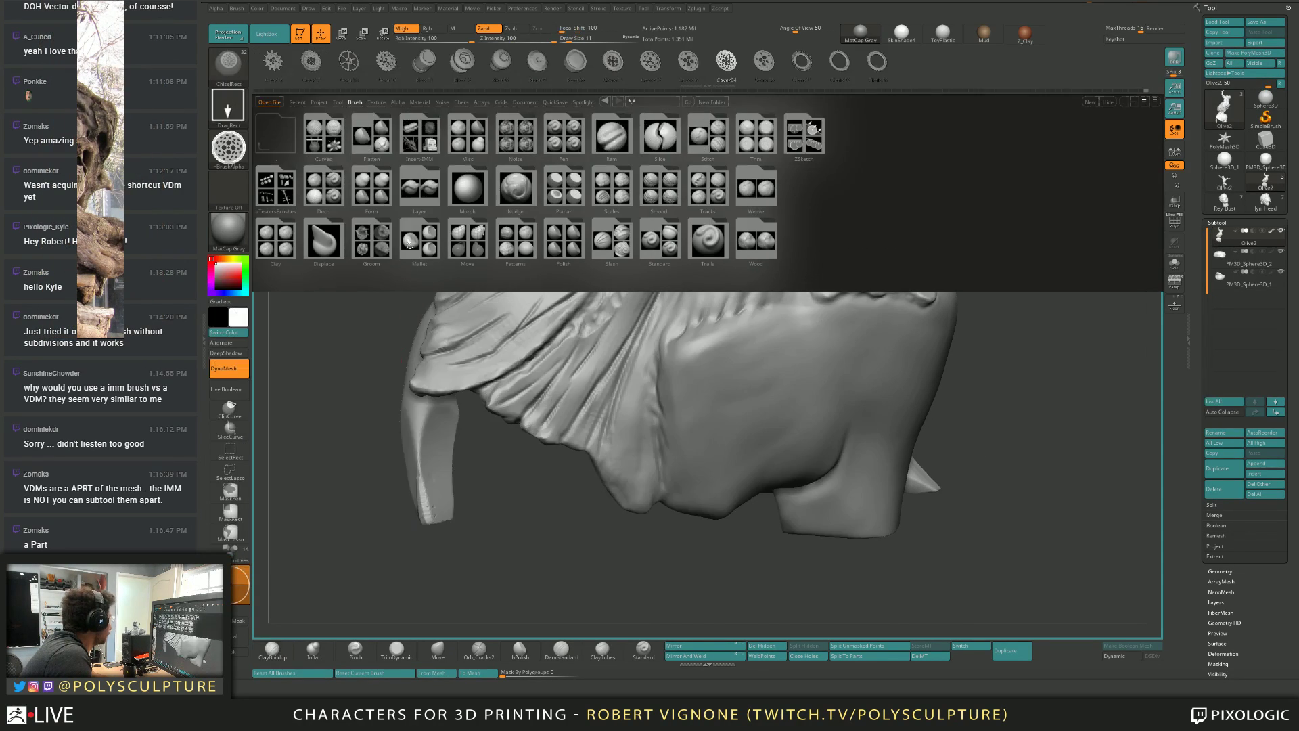
left_click_drag(430, 339, 415, 426)
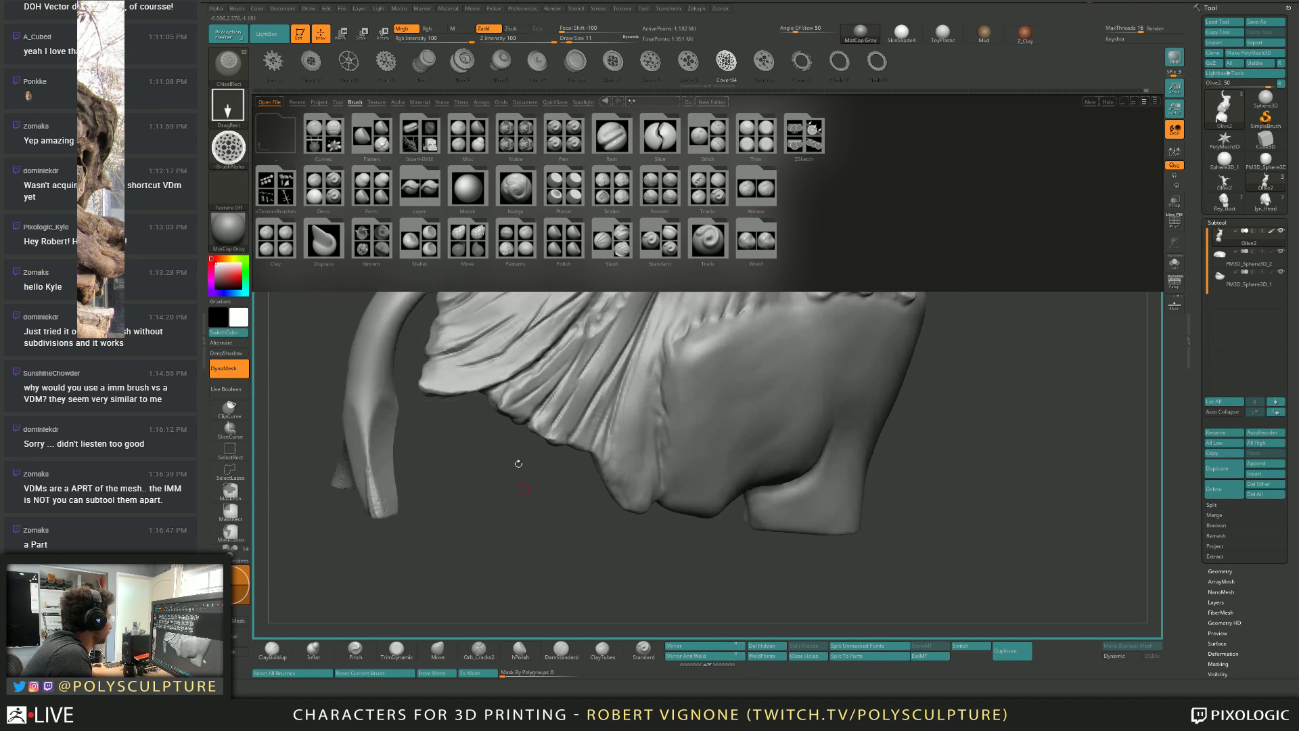
Stamp the third nose shape of the Chisel3D brush onto the smooth shoulder surface.
key("b")
left_click(314, 468)
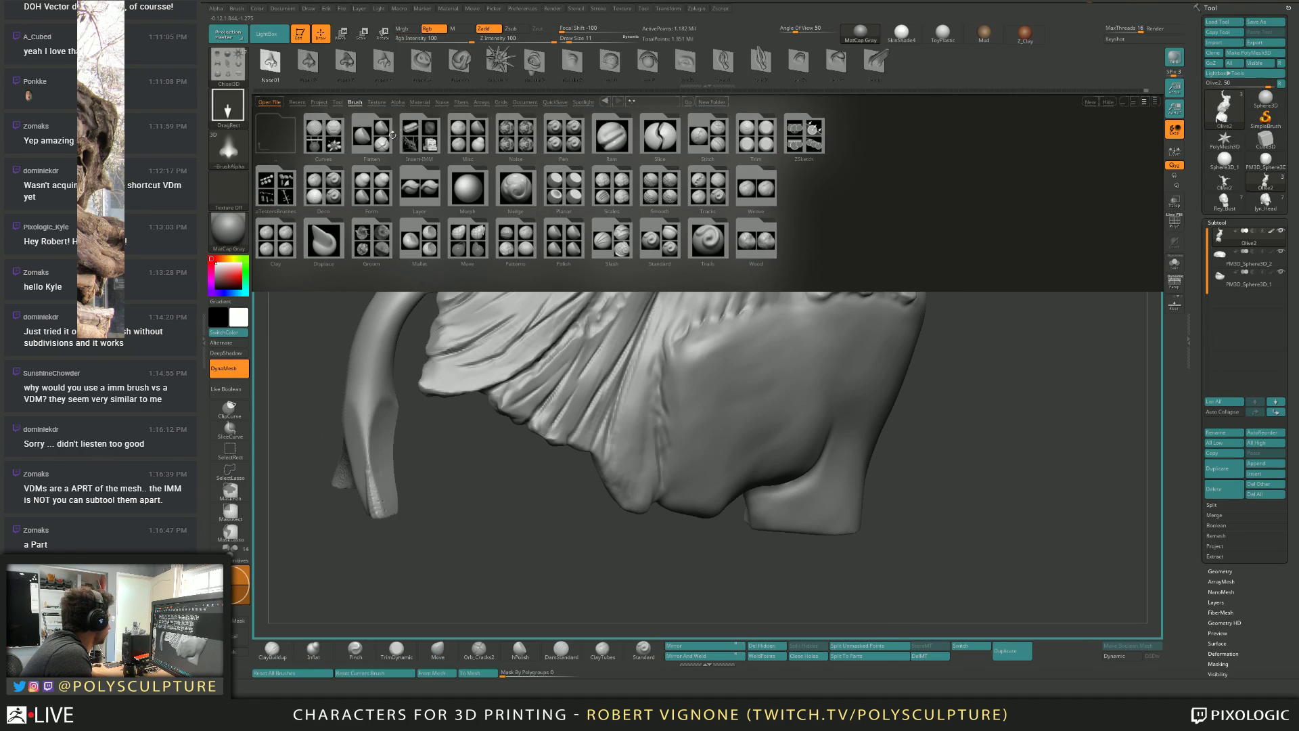
left_click(352, 65)
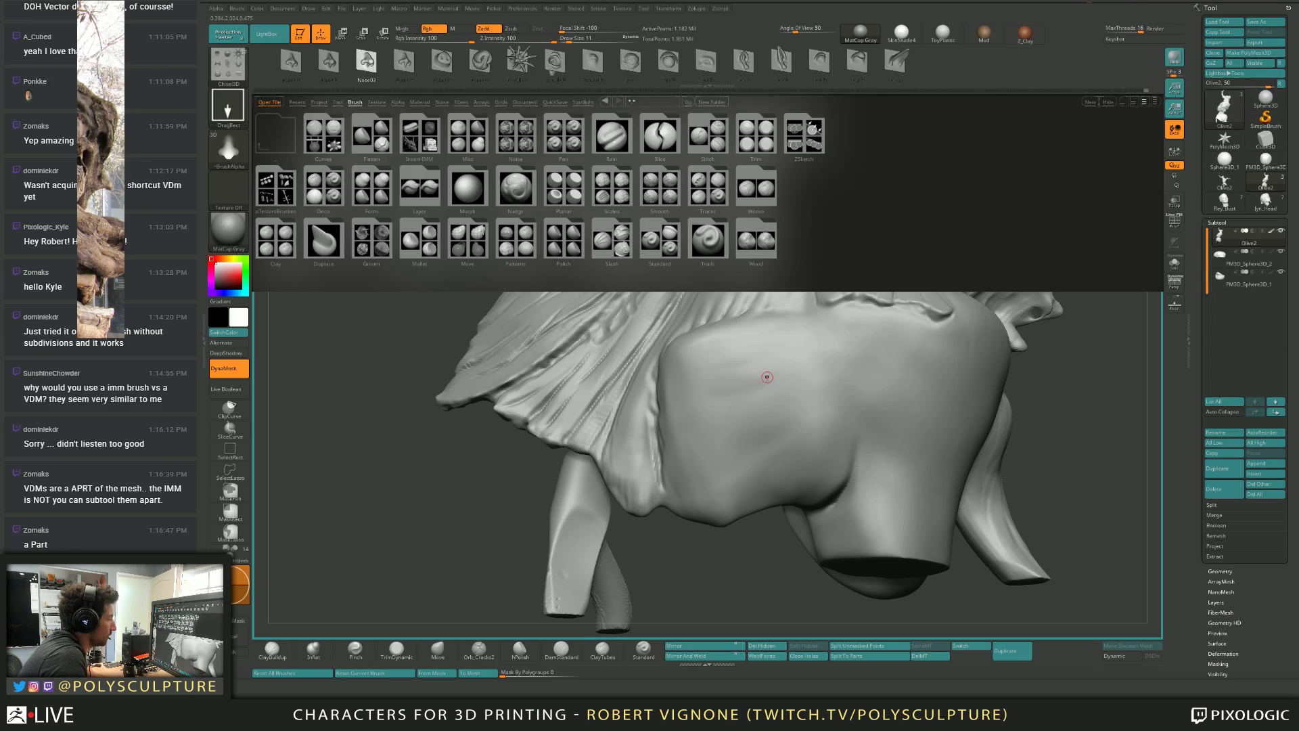
mouse_move(754, 371)
right_mouse_down()
mouse_move(762, 430)
mouse_move(738, 472)
right_mouse_up()
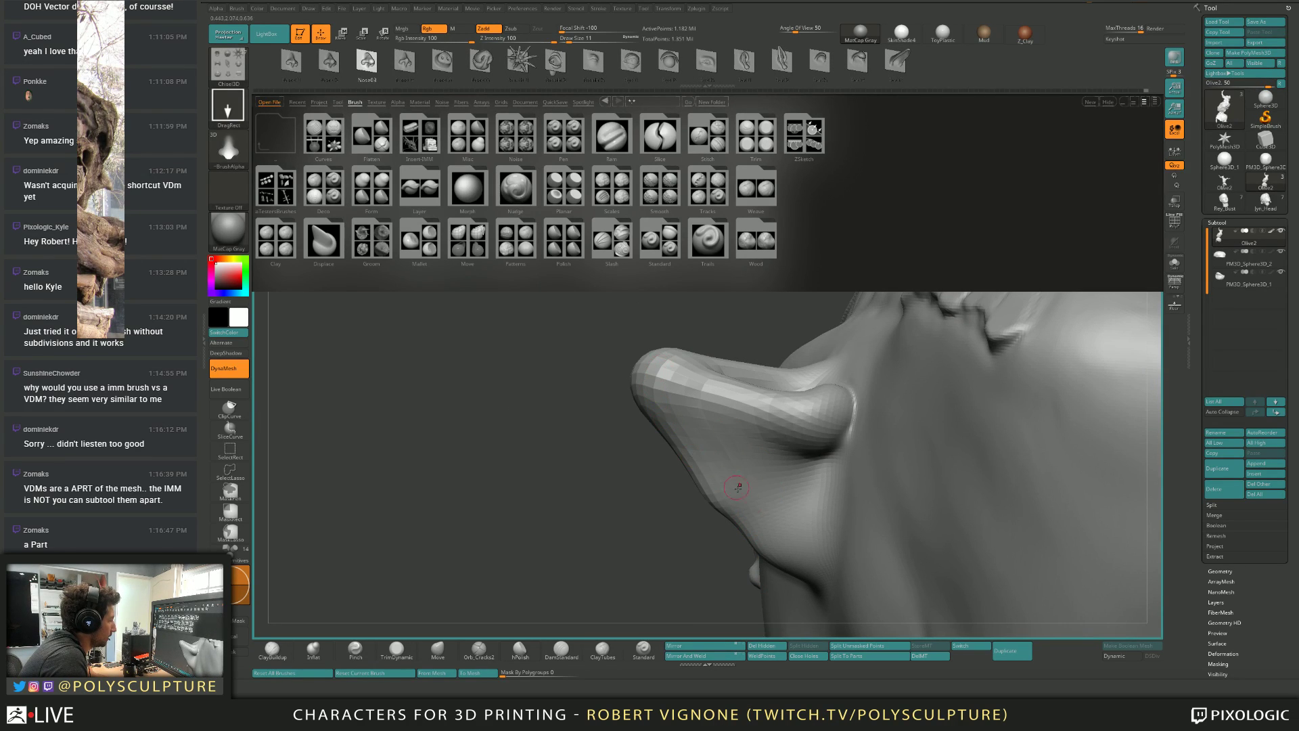
Examine the stamped nose from several angles and display the polyframe to inspect its mesh.
right_click_drag(716, 462, 746, 431)
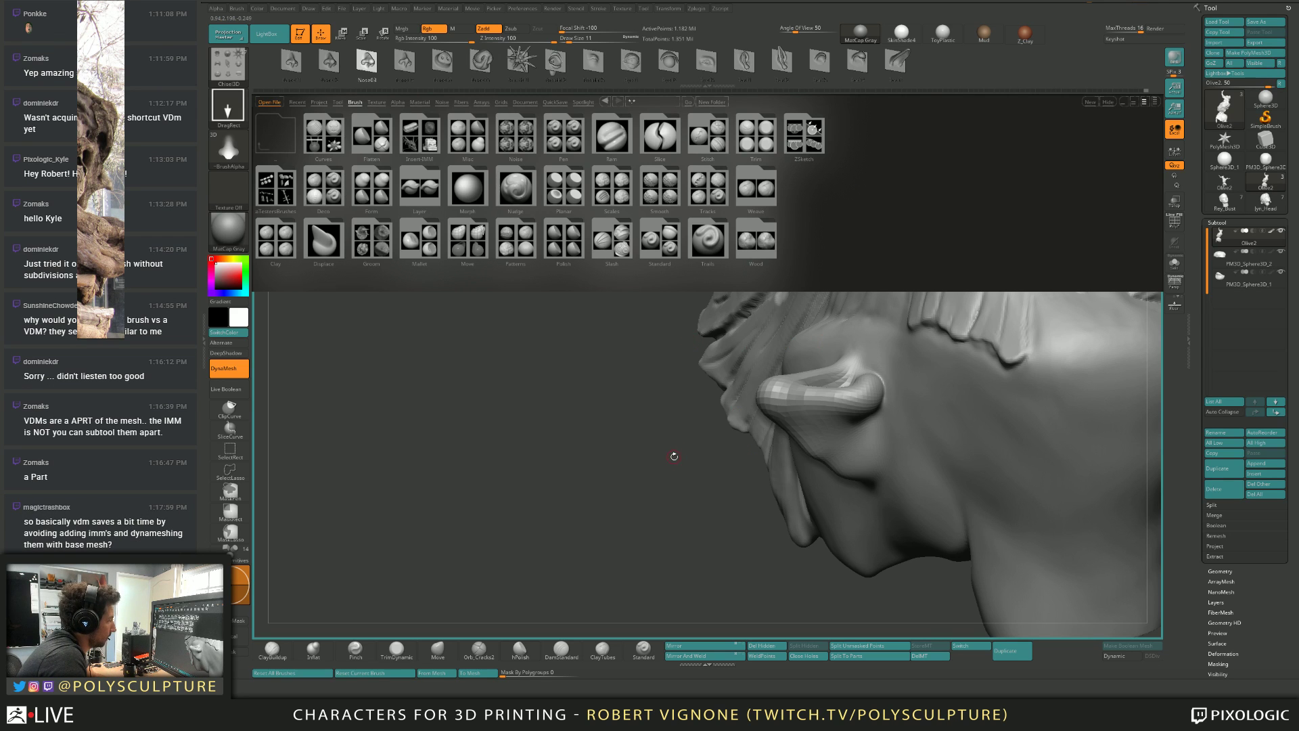
right_click_drag(674, 456, 753, 428)
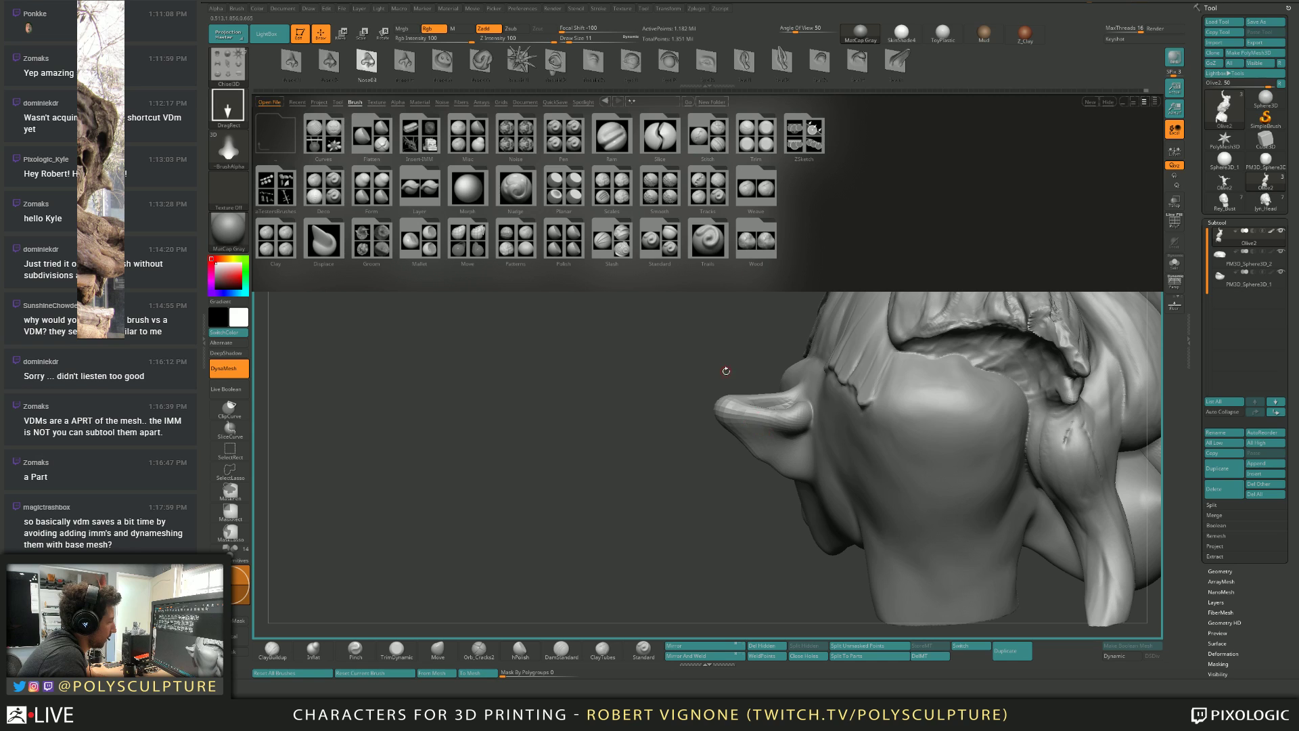
mouse_move(726, 370)
right_mouse_down()
mouse_move(701, 379)
mouse_move(731, 374)
right_mouse_up()
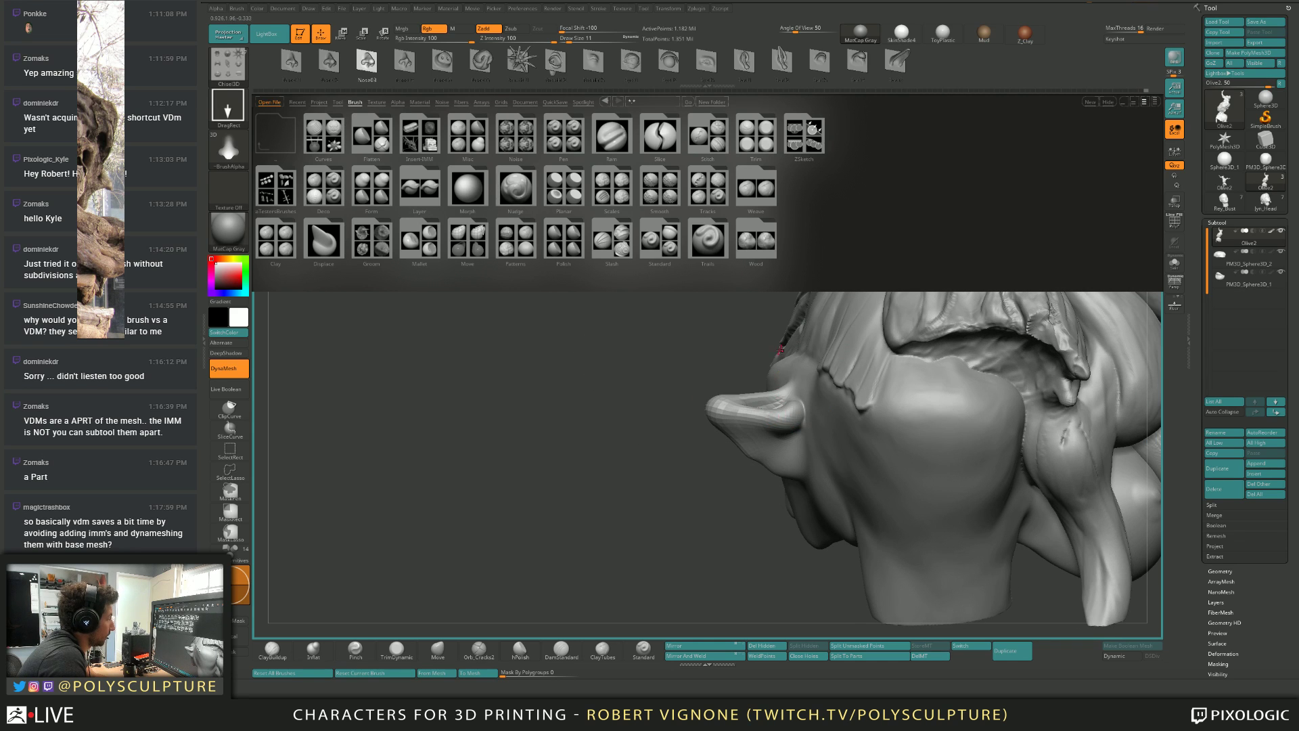
key("shift+f")
right_click_drag(771, 455, 804, 440, "alt")
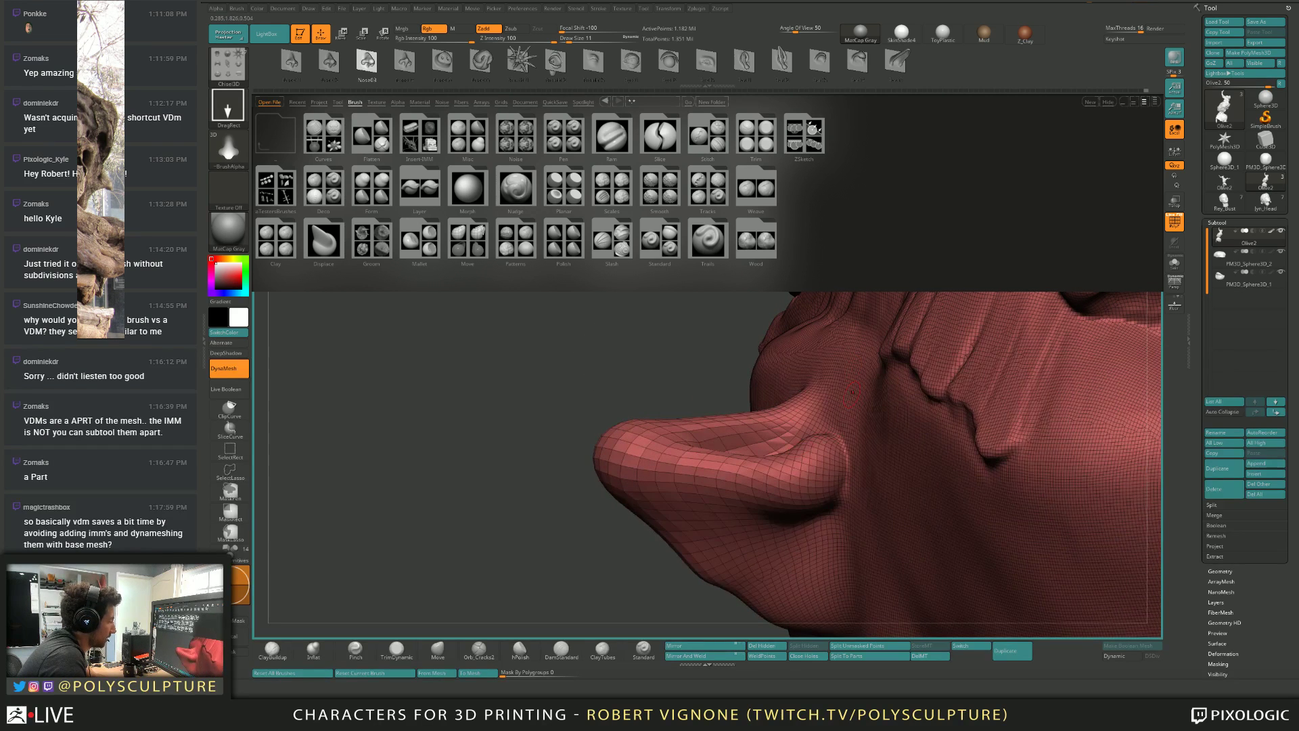
mouse_move(675, 475)
right_mouse_down("alt")
mouse_move(668, 444)
mouse_move(752, 461)
right_mouse_up("alt")
Undo the nose stamp on the smooth shoulder surface.
key("s")
left_click_drag(672, 468, 681, 468)
right_click_drag(715, 461, 879, 468)
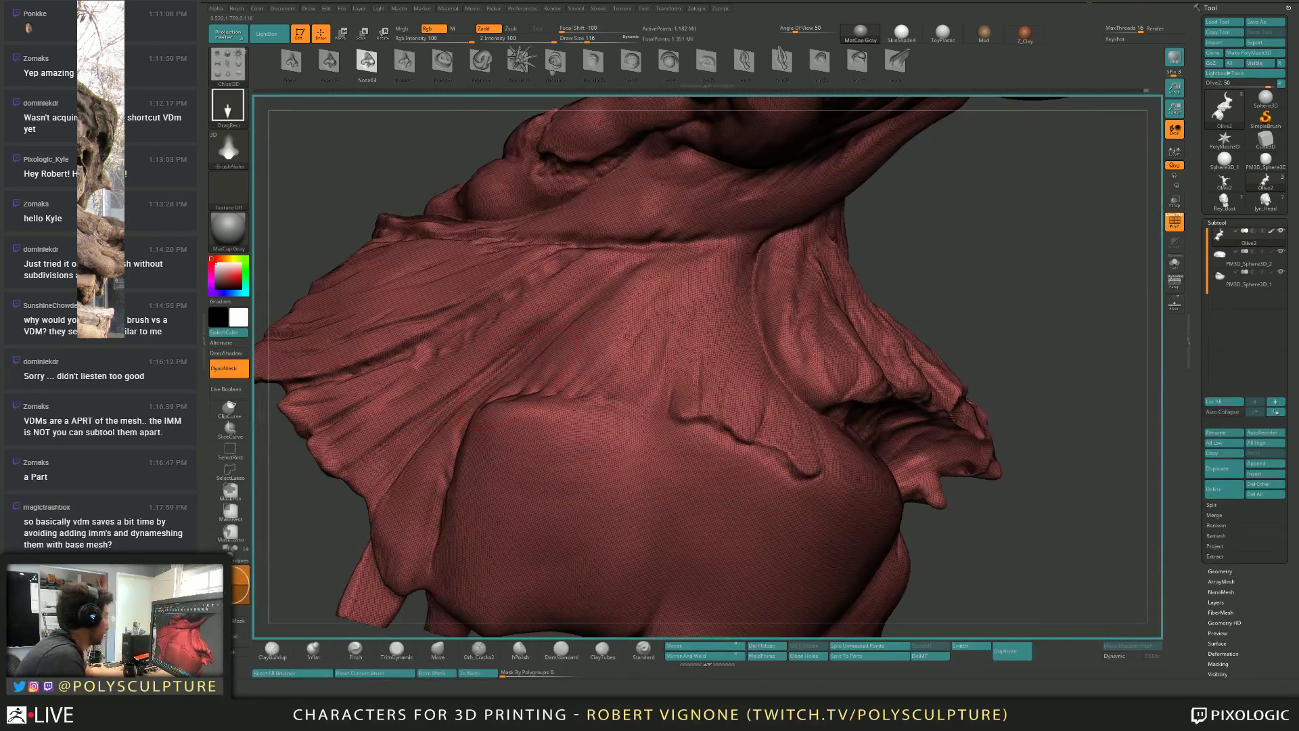
Hide the polyframe and switch back to ClayBuildup, framing the bark flap from the side.
mouse_move(550, 295)
right_mouse_down()
mouse_move(764, 357)
mouse_move(732, 378)
mouse_move(776, 374)
right_mouse_up()
key("s")
left_click_drag(776, 376, 765, 377)
right_click_drag(765, 377, 770, 386)
key("s")
left_click_drag(768, 384, 743, 365)
mouse_move(743, 365)
right_mouse_down()
mouse_move(774, 326)
mouse_move(744, 258)
mouse_move(741, 380)
mouse_move(721, 375)
right_mouse_up()
key("b")
key("c")
key("b")
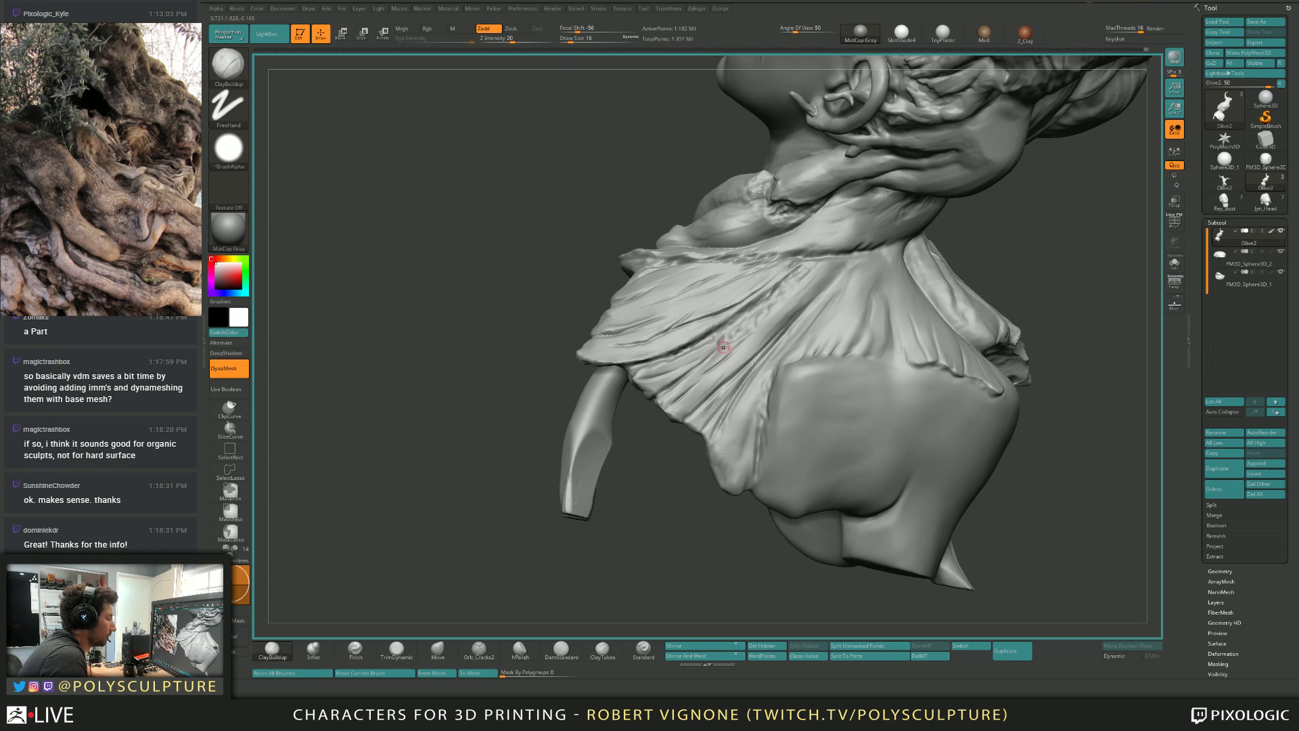
Build rough, irregular bark texture along the flap's central fold with ClayBuildup at draw sizes 18 and 8.
right_click_drag(736, 343, 738, 334)
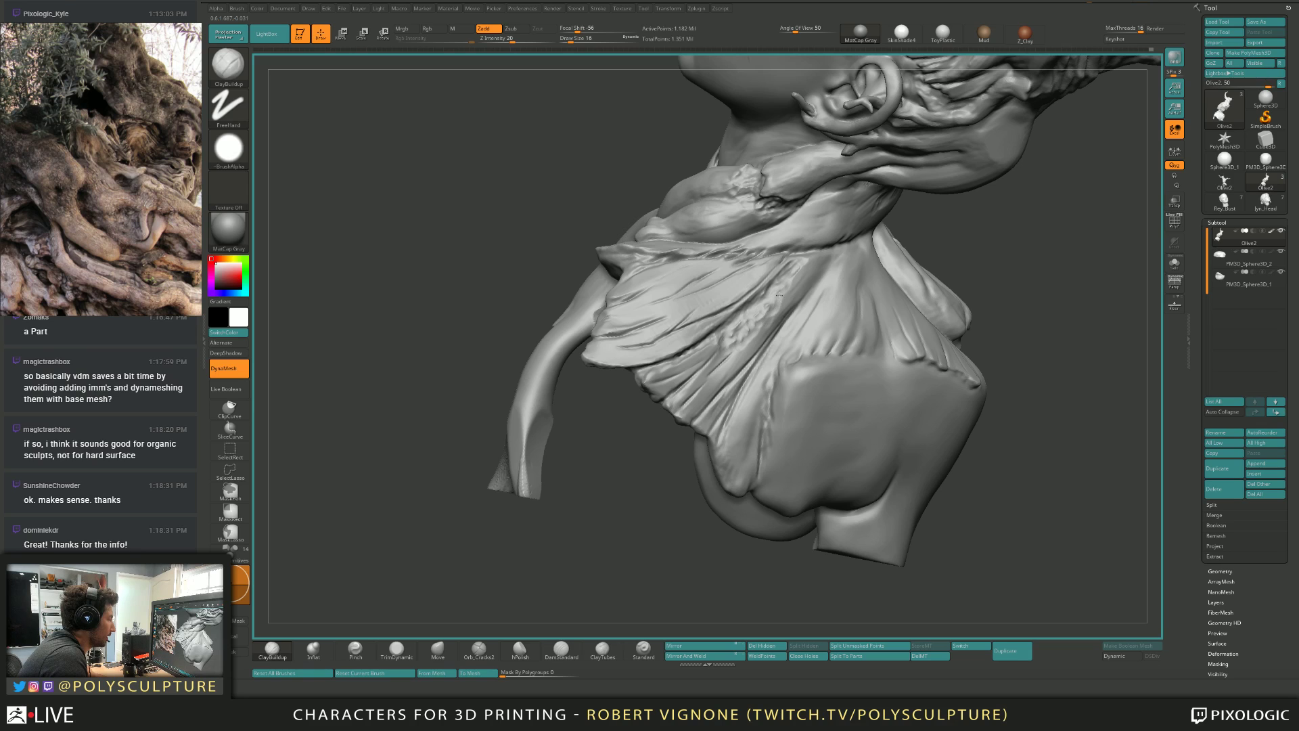
mouse_move(774, 307)
right_mouse_down()
mouse_move(764, 318)
mouse_move(790, 298)
right_mouse_up()
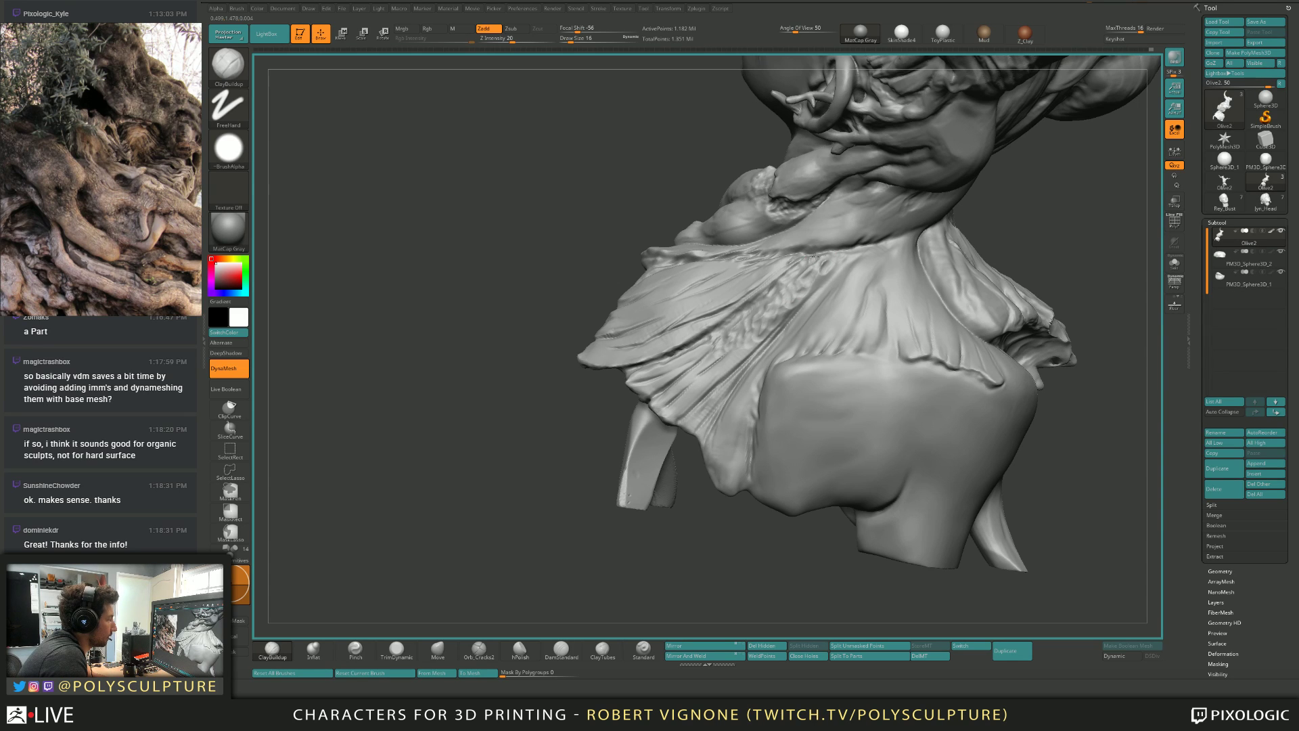
right_click_drag(816, 257, 822, 274)
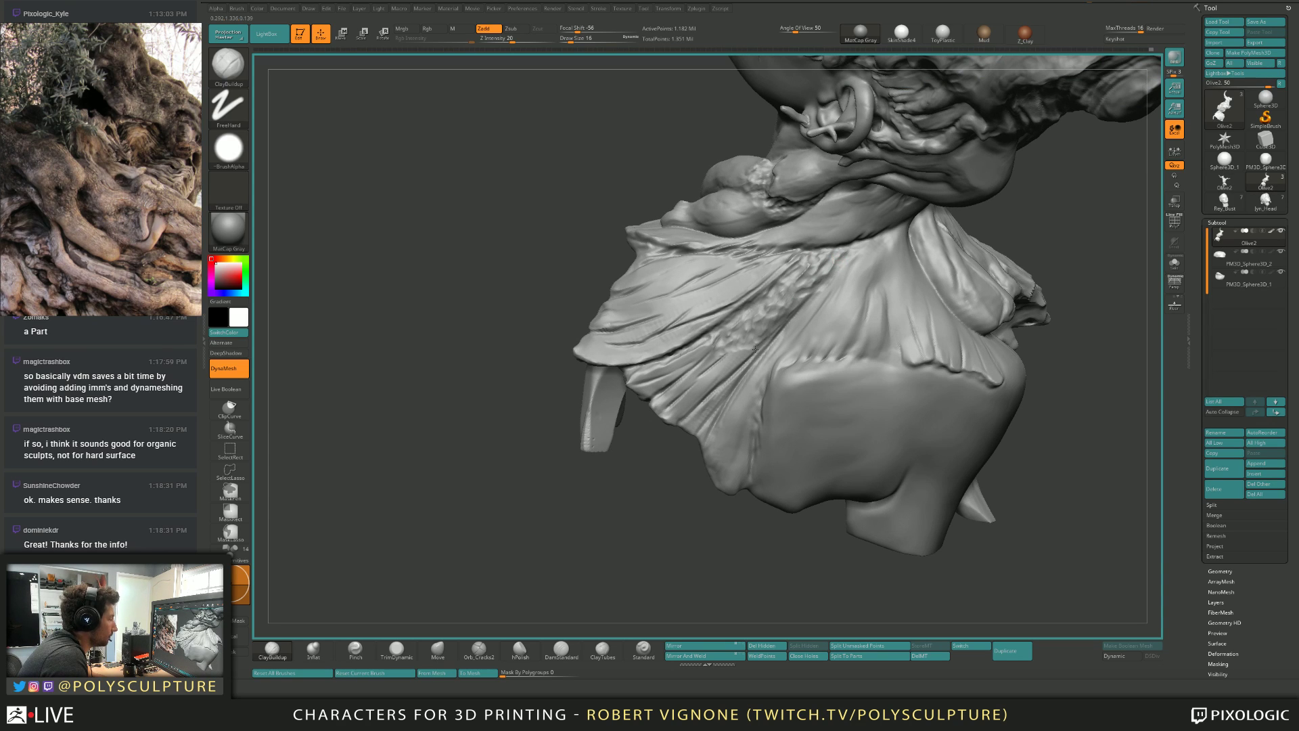
mouse_move(755, 349)
right_mouse_down()
mouse_move(707, 368)
mouse_move(756, 328)
right_mouse_up()
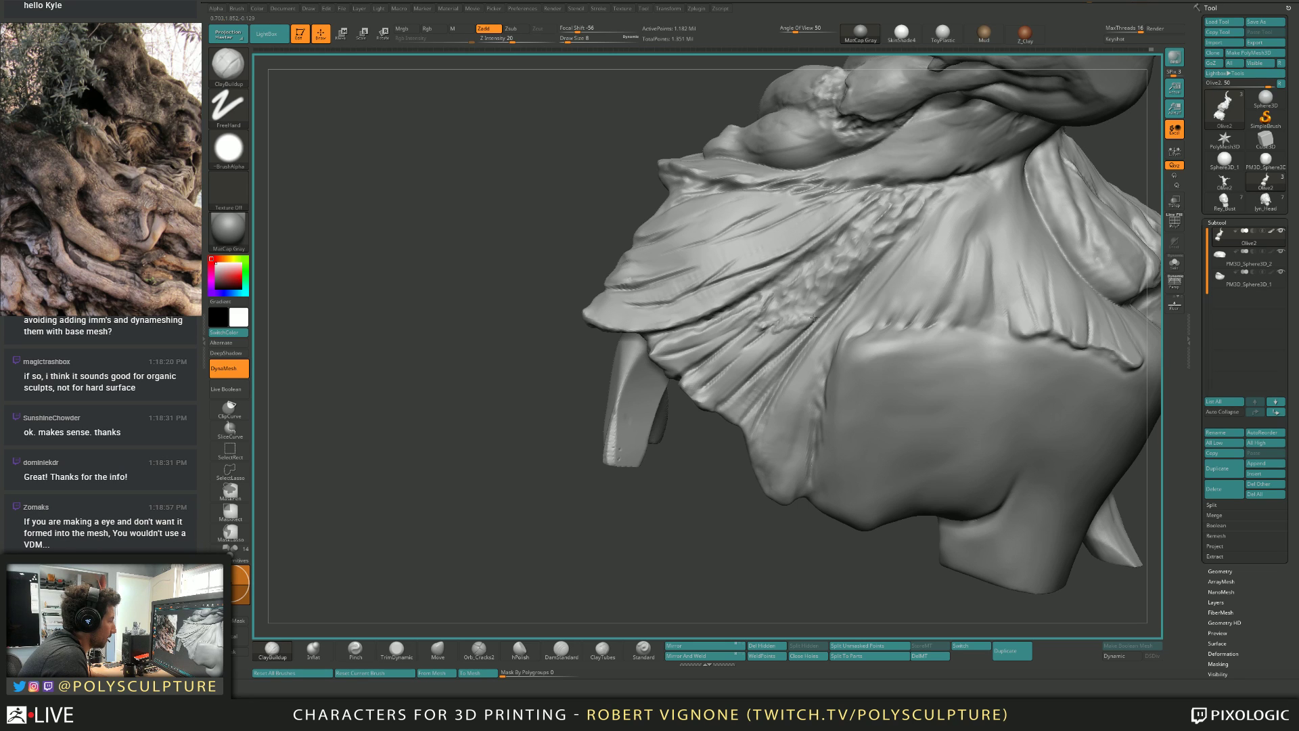
Flatten the folds beside the flap's central ridge with TrimDynamic at draw size 31.
left_click(397, 649)
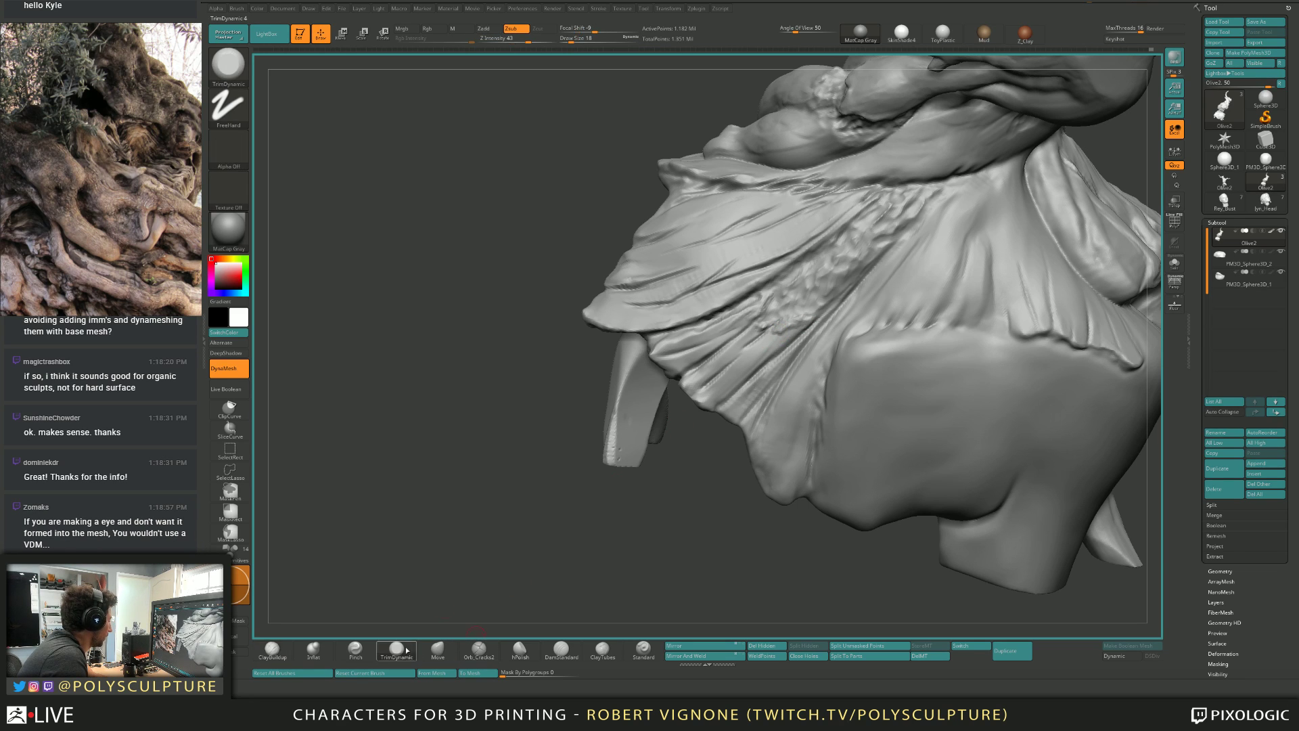
key("]")
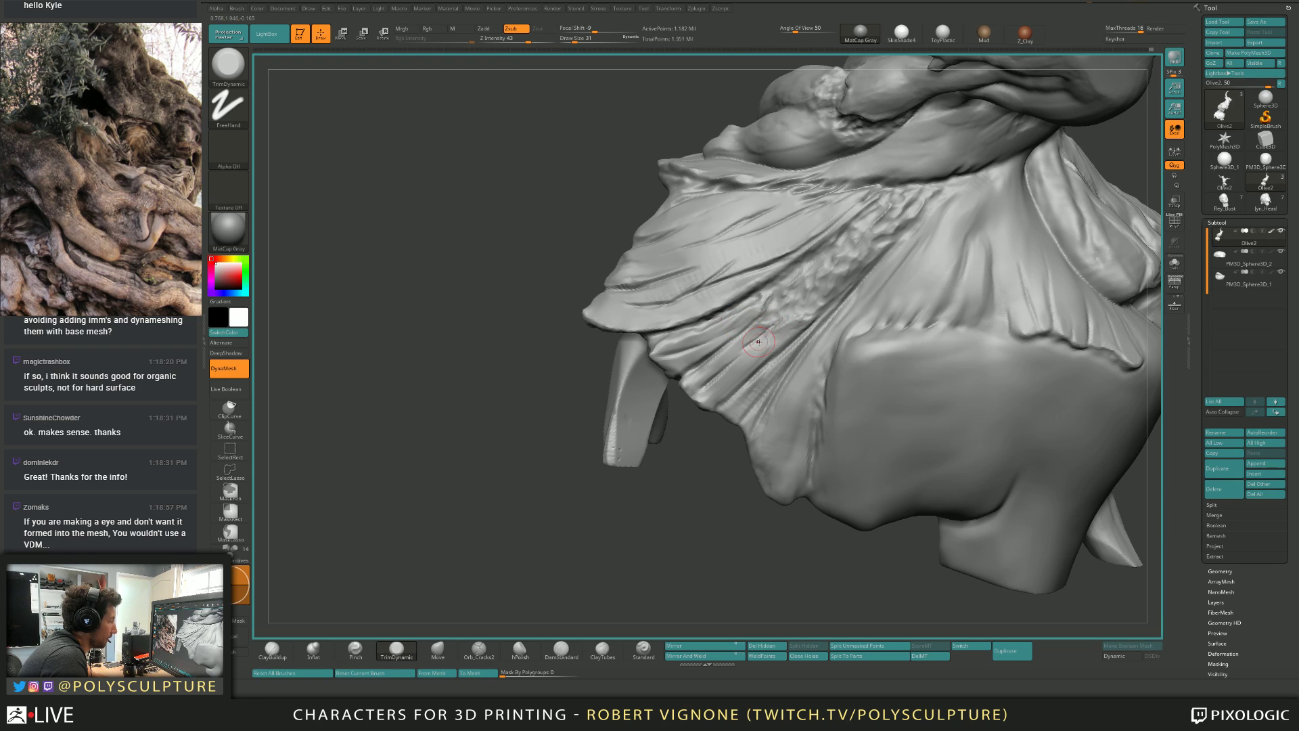
key("s")
left_click_drag(792, 327, 786, 326)
mouse_move(768, 322)
right_mouse_down()
mouse_move(777, 304)
mouse_move(758, 308)
right_mouse_up()
Touch up the folds with ClayBuildup at draw size 11 and polish them with hPolish at draw size 27.
key("b")
key("c")
key("b")
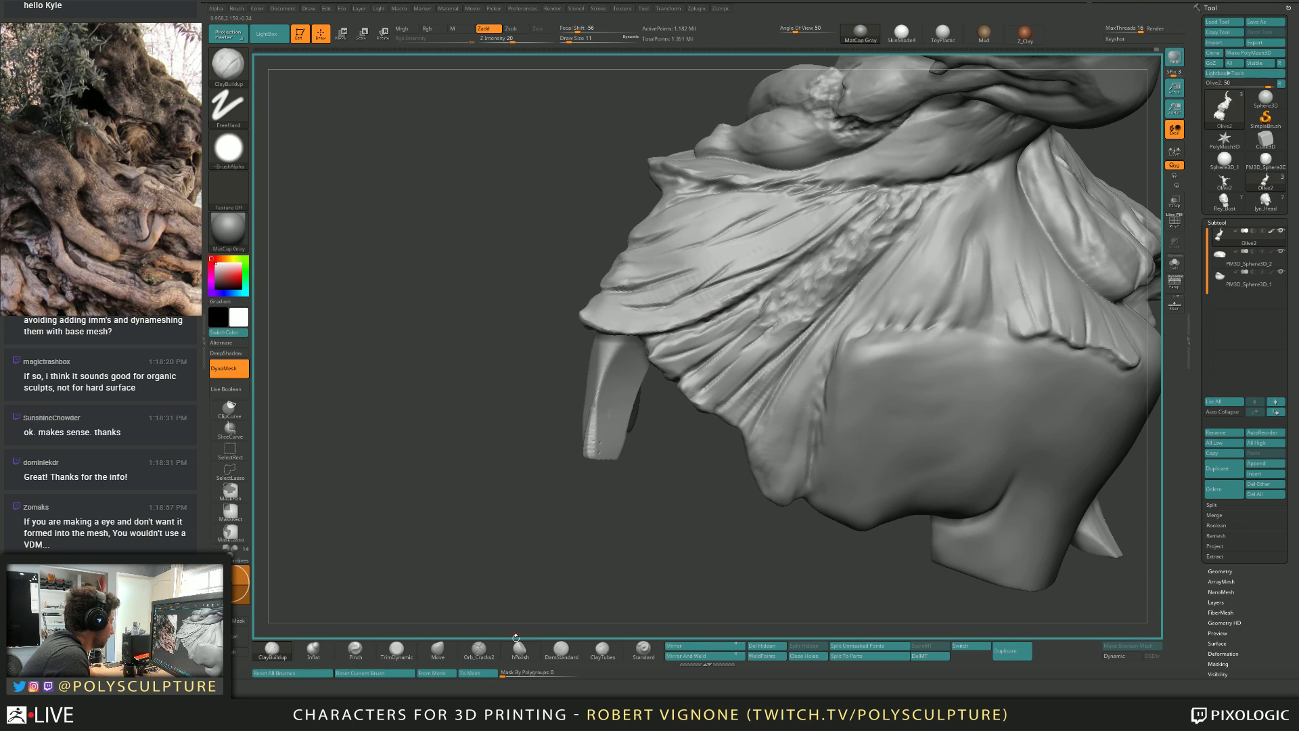
key("b")
key("h")
key("p")
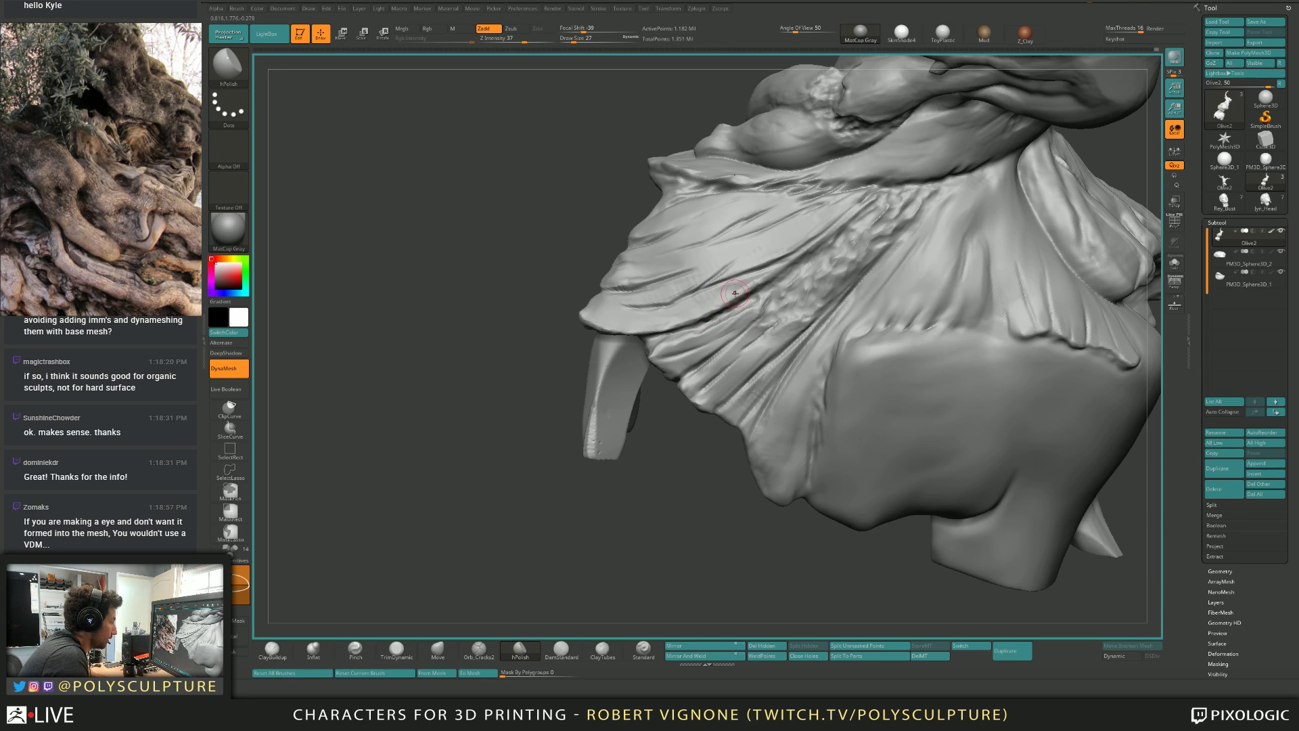
Add fine ClayBuildup strokes at draw size 13 around the central ridge and flatten them with TrimDynamic at draw size 37.
key("b")
key("c")
key("b")
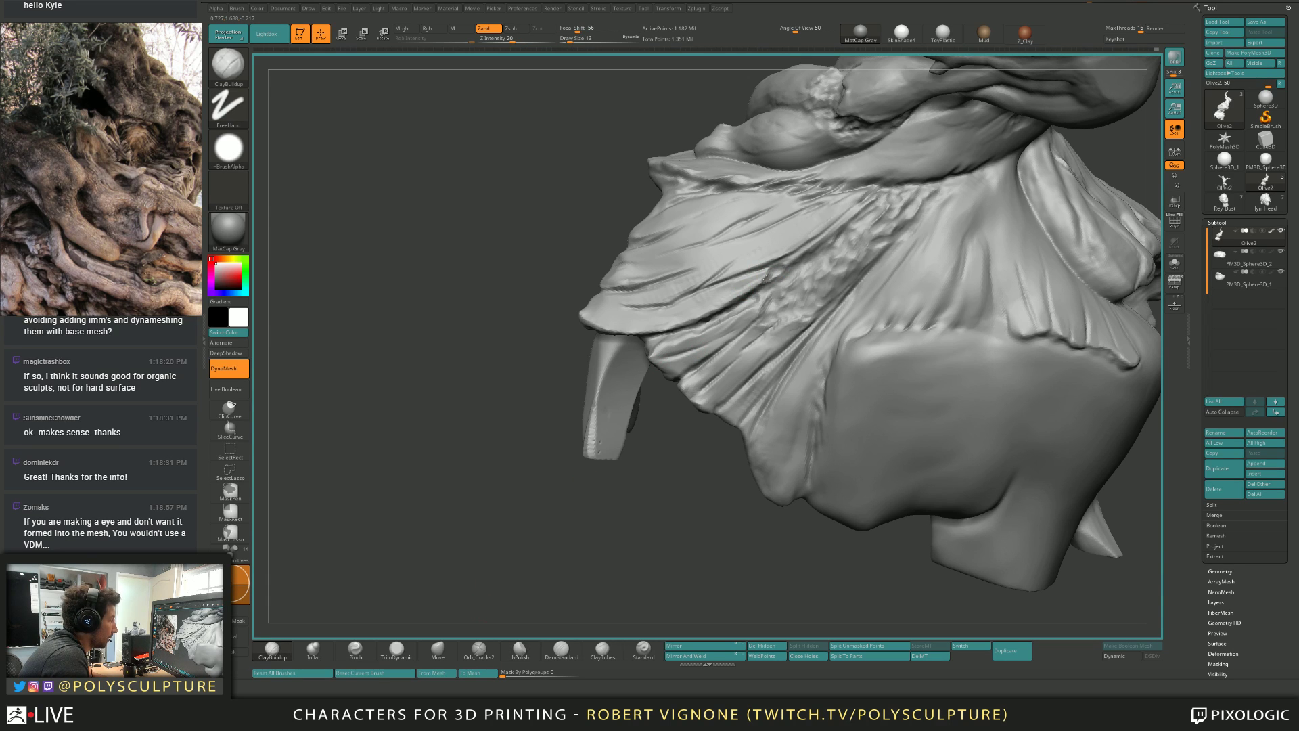
right_click_drag(785, 265, 774, 271)
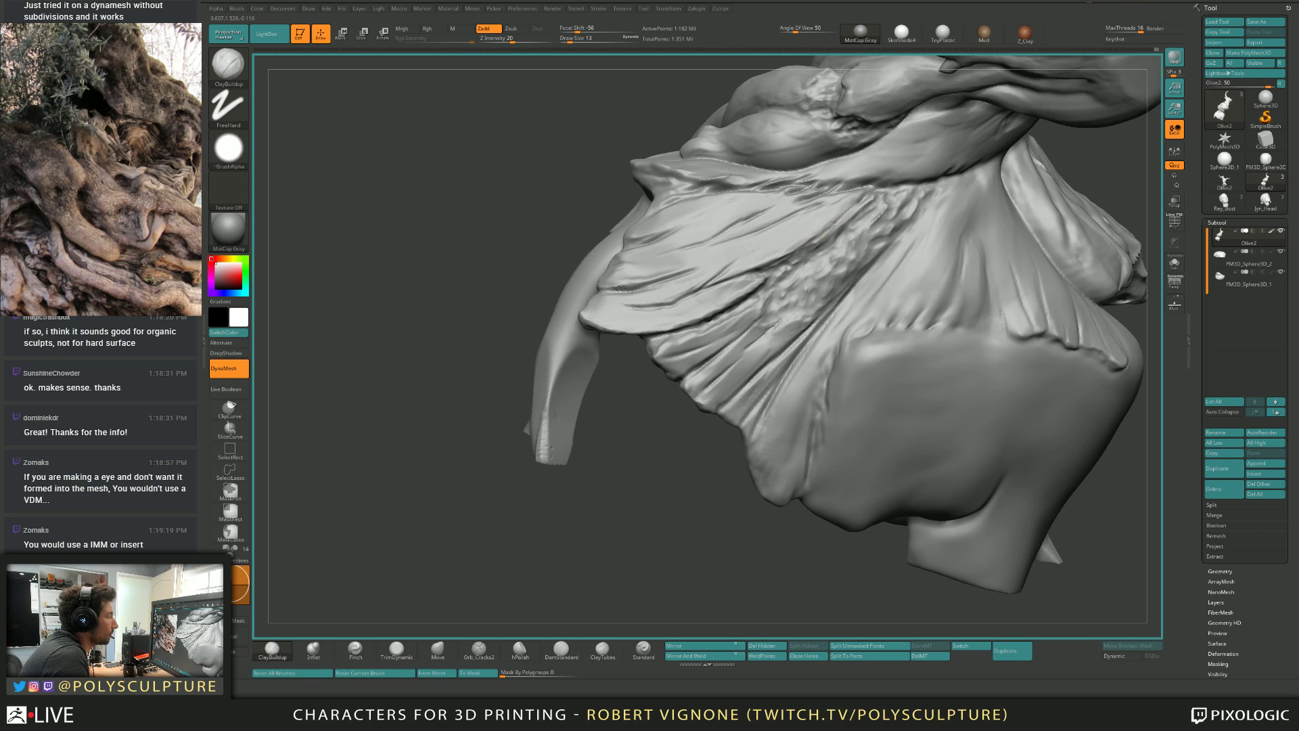
key("4")
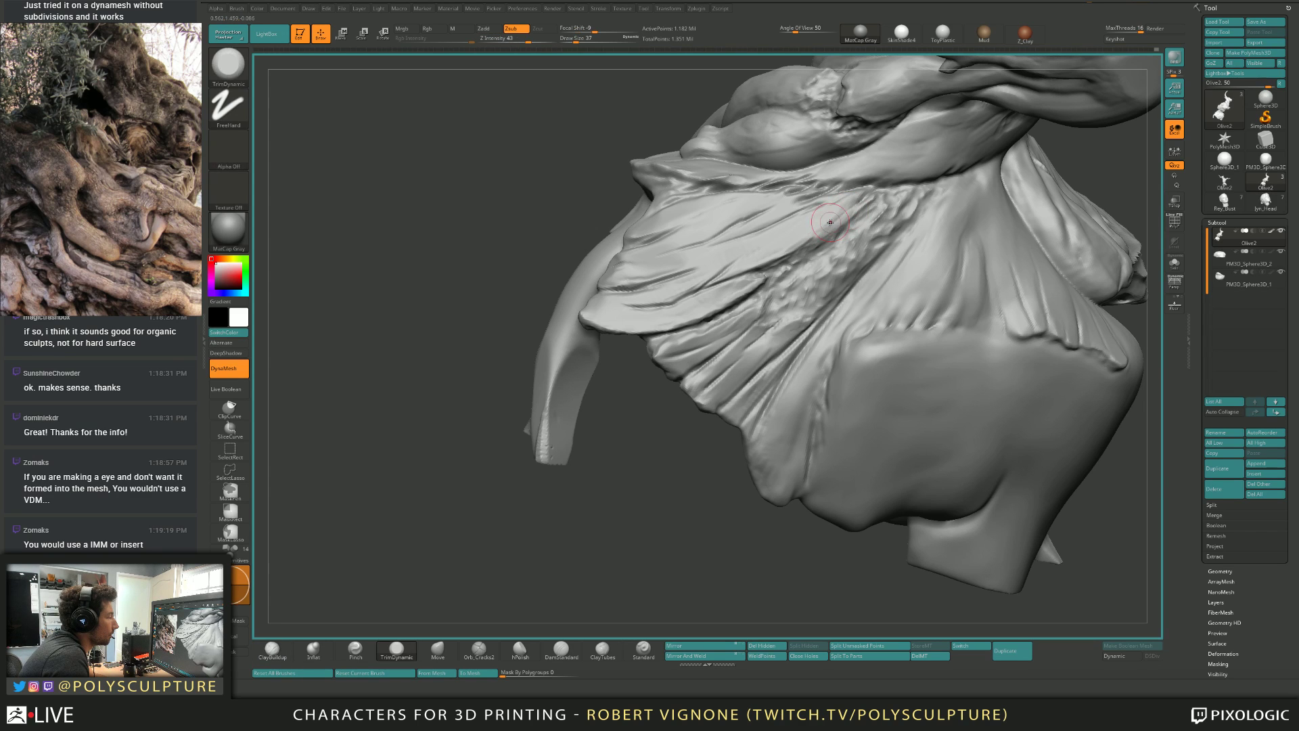
mouse_move(813, 236)
right_mouse_down("ctrl")
mouse_move(825, 322)
mouse_move(876, 336)
mouse_move(815, 367)
mouse_move(795, 335)
right_mouse_up("ctrl")
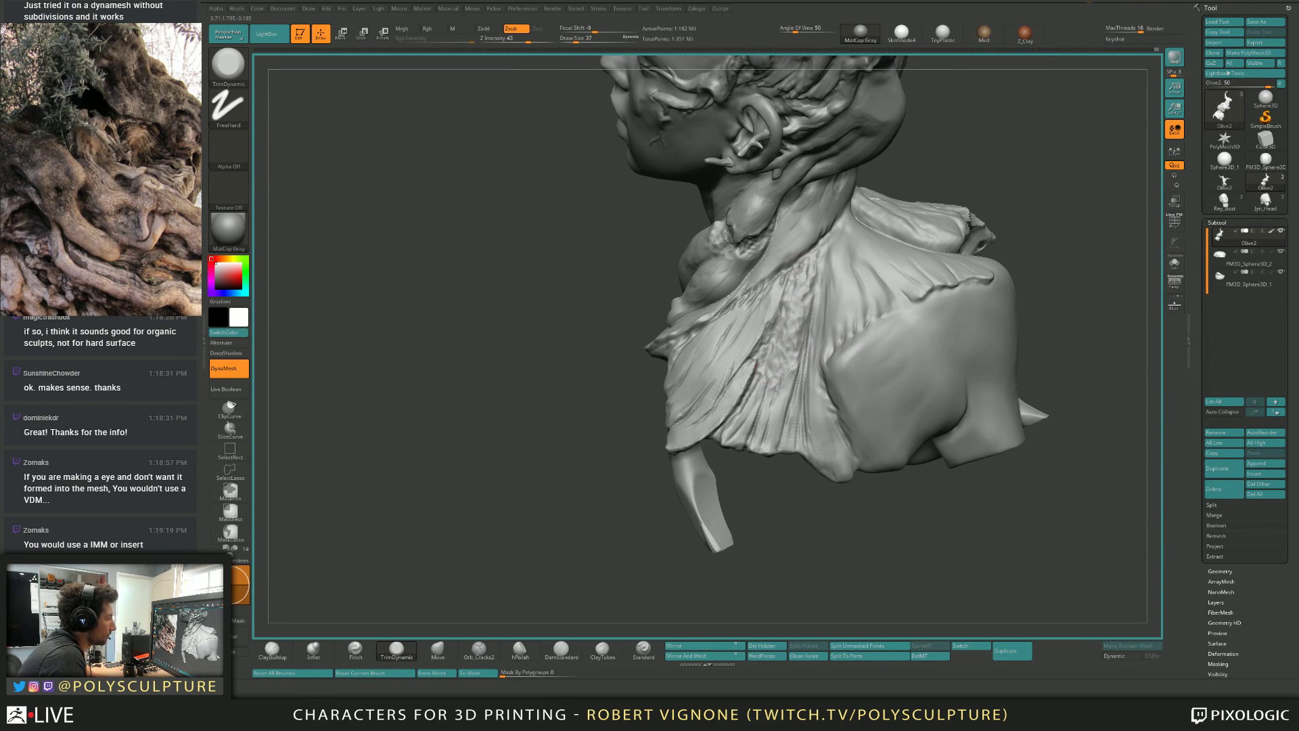
Build a row of rounded, bead-like lumps down the flap's central fold with ClayBuildup, using draw sizes up to 44.
key("b")
key("c")
key("b")
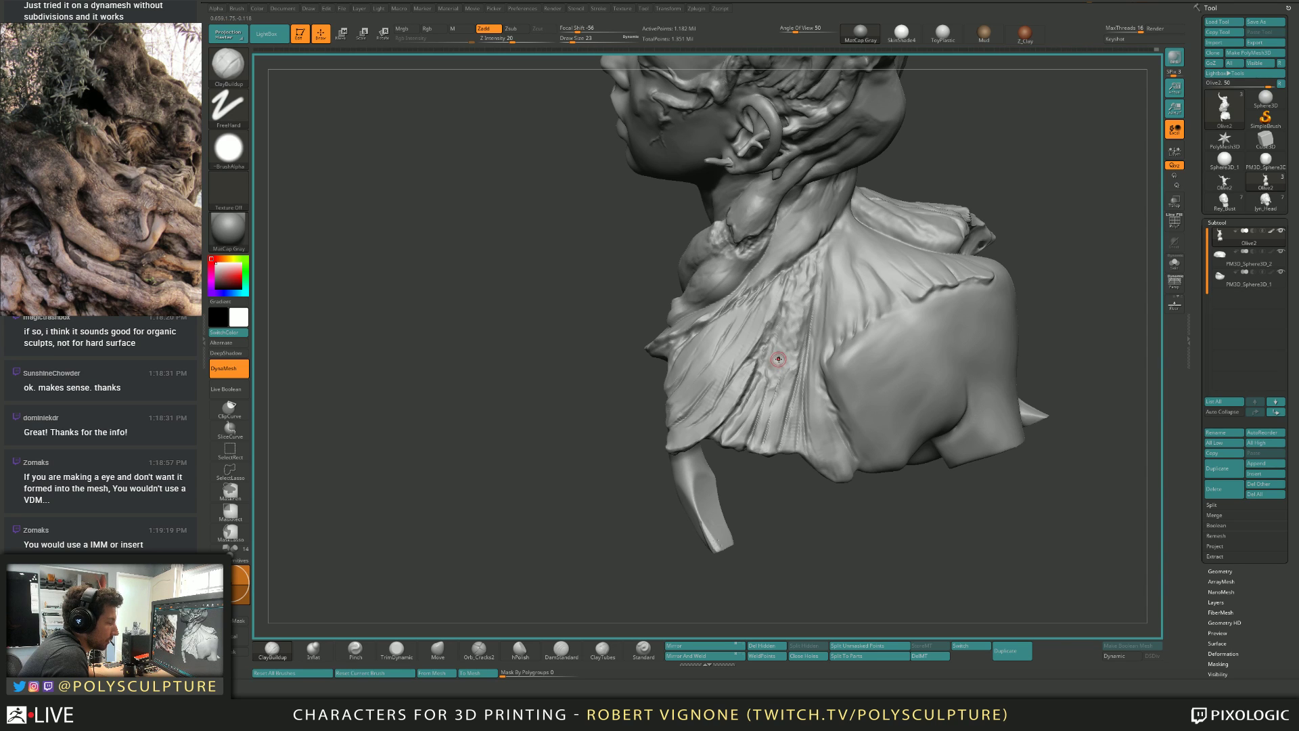
right_click_drag(774, 347, 783, 343)
key("s")
left_click_drag(783, 351, 791, 349)
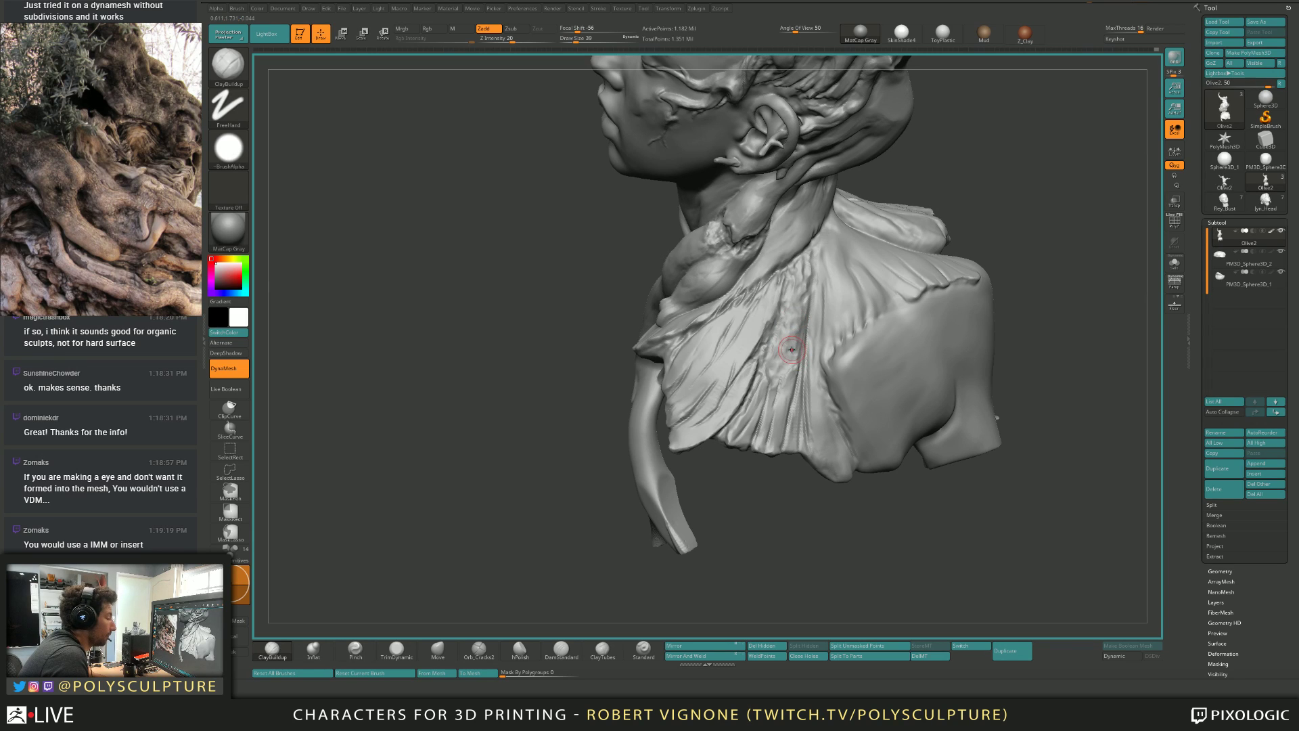
key("s")
left_click_drag(792, 354, 790, 356)
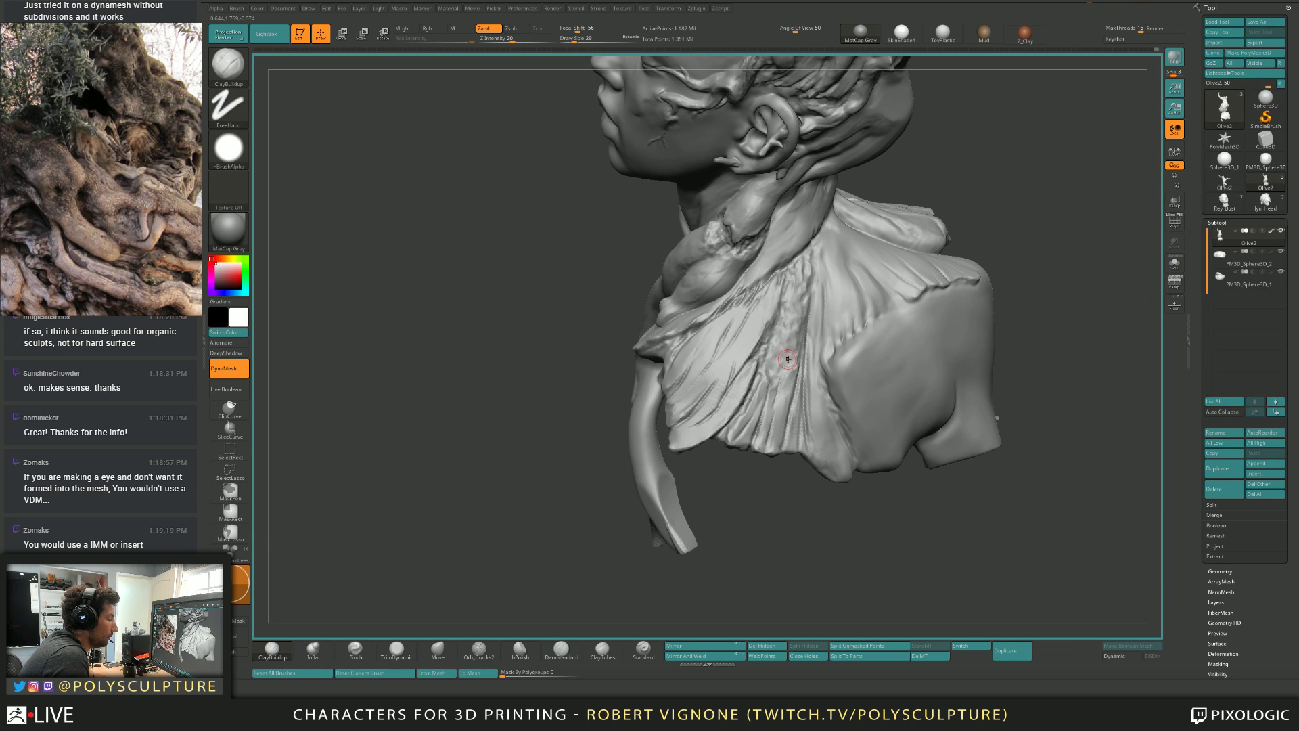
left_click_drag(806, 260, 797, 345)
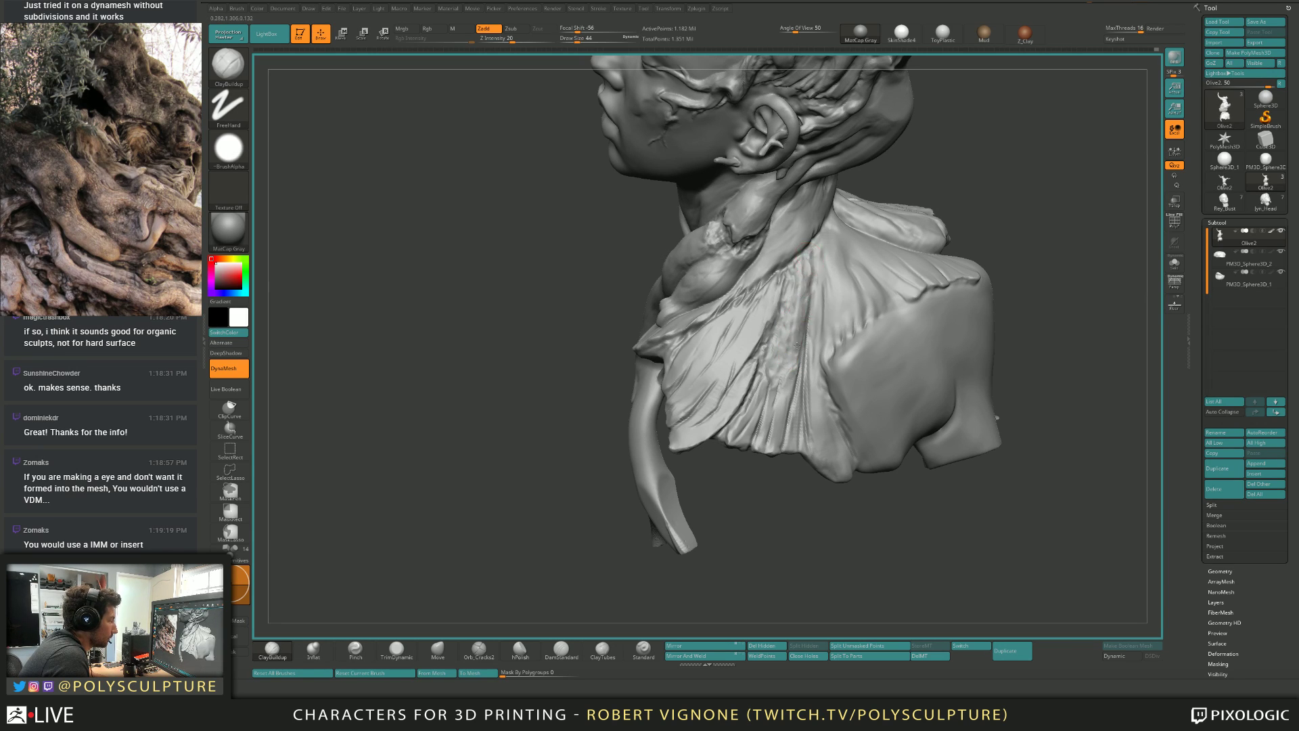
left_click_drag(805, 281, 778, 447)
mouse_move(802, 271)
left_mouse_down()
mouse_move(780, 383)
mouse_move(788, 411)
mouse_move(807, 327)
left_mouse_up()
key("s")
key("s")
key("s")
key("s")
left_click_drag(806, 289, 809, 260)
key("s")
key("s")
Reshape the row of lumps with the Move brush at draw size 54 and smooth its lower end.
key("b")
key("m")
key("v")
right_click_drag(786, 422, 770, 420)
key("s")
mouse_move(789, 422)
left_mouse_down()
mouse_move(779, 403)
mouse_move(796, 361)
left_mouse_up()
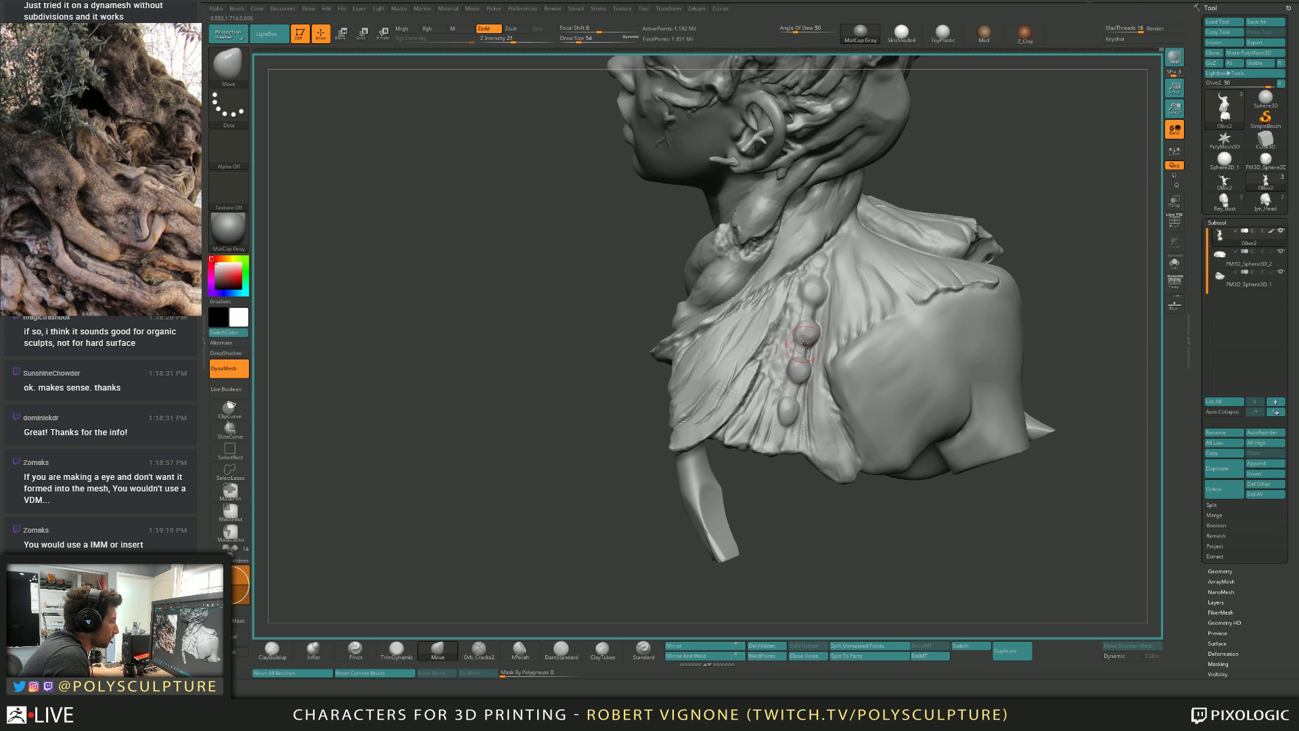
key("shift")
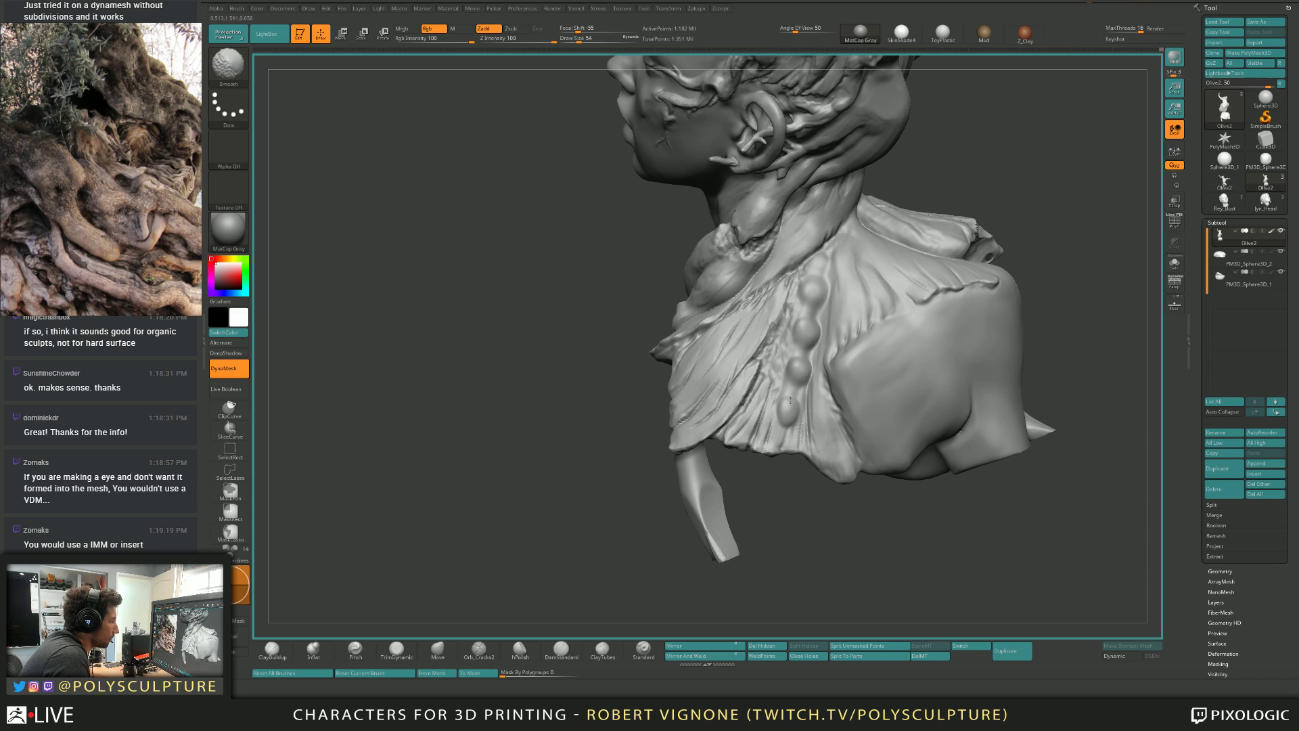
left_click_drag(790, 400, 783, 429, "shift")
right_click_drag(772, 433, 789, 439)
Inflate and smooth the lower end of the lump row at the flap's edge with draw size 54.
key("1")
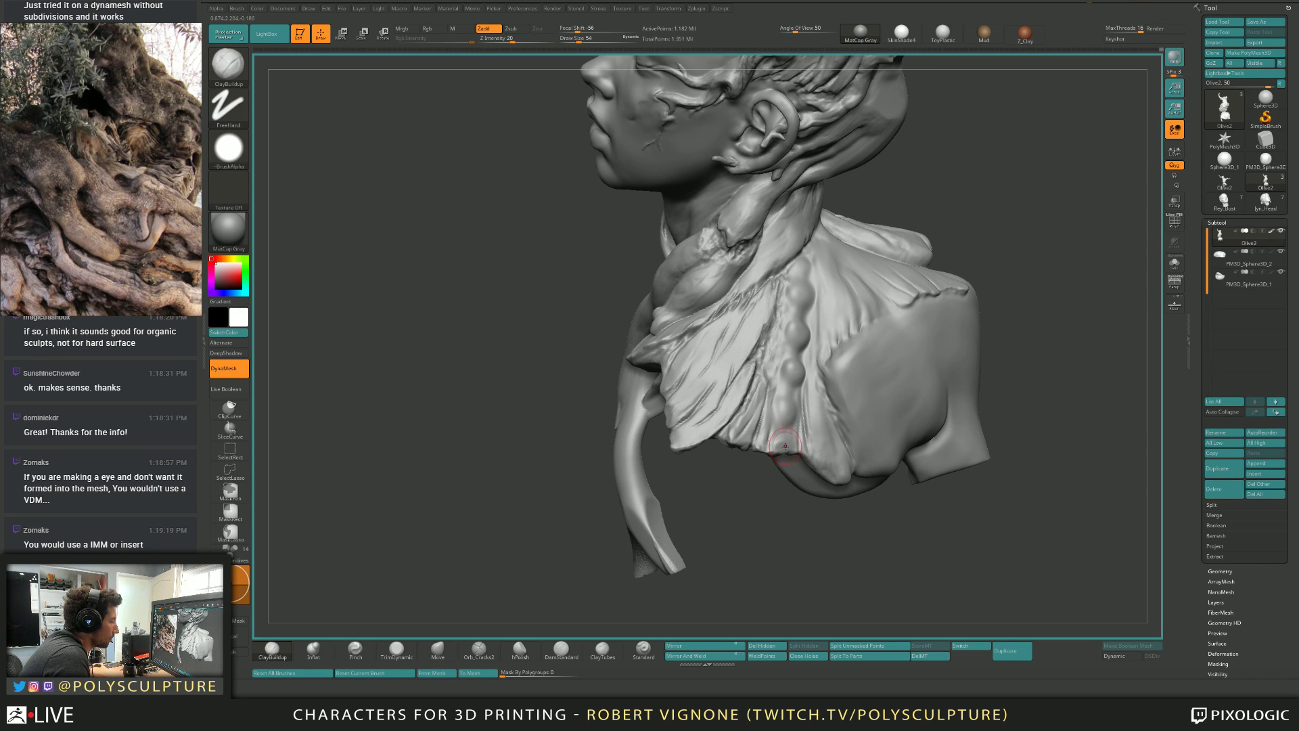
key("2")
right_click_drag(786, 460, 787, 456)
left_click_drag(781, 457, 779, 466, "shift")
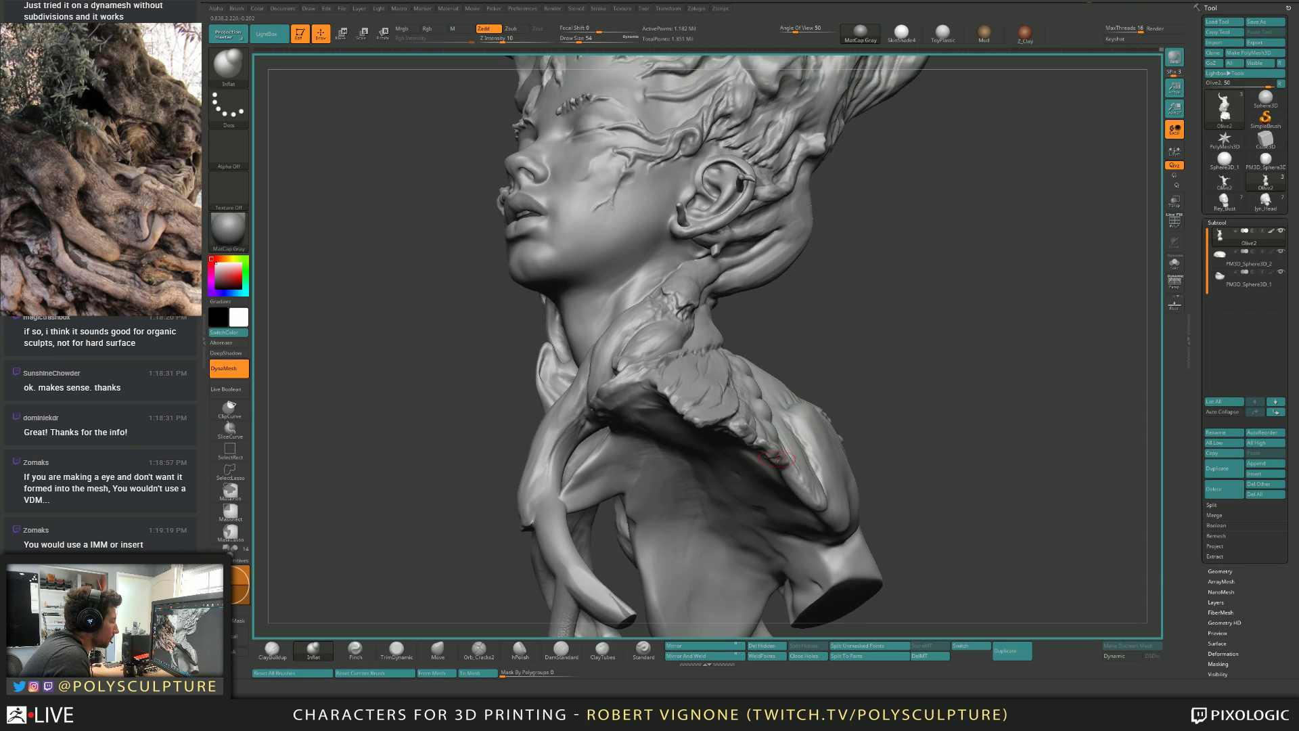
mouse_move(811, 416)
right_mouse_down()
mouse_move(773, 465)
mouse_move(788, 472)
mouse_move(779, 441)
right_mouse_up()
Define the individual lumps and the gaps between them with ClayBuildup at draw sizes 22, 27 and 35.
key("1")
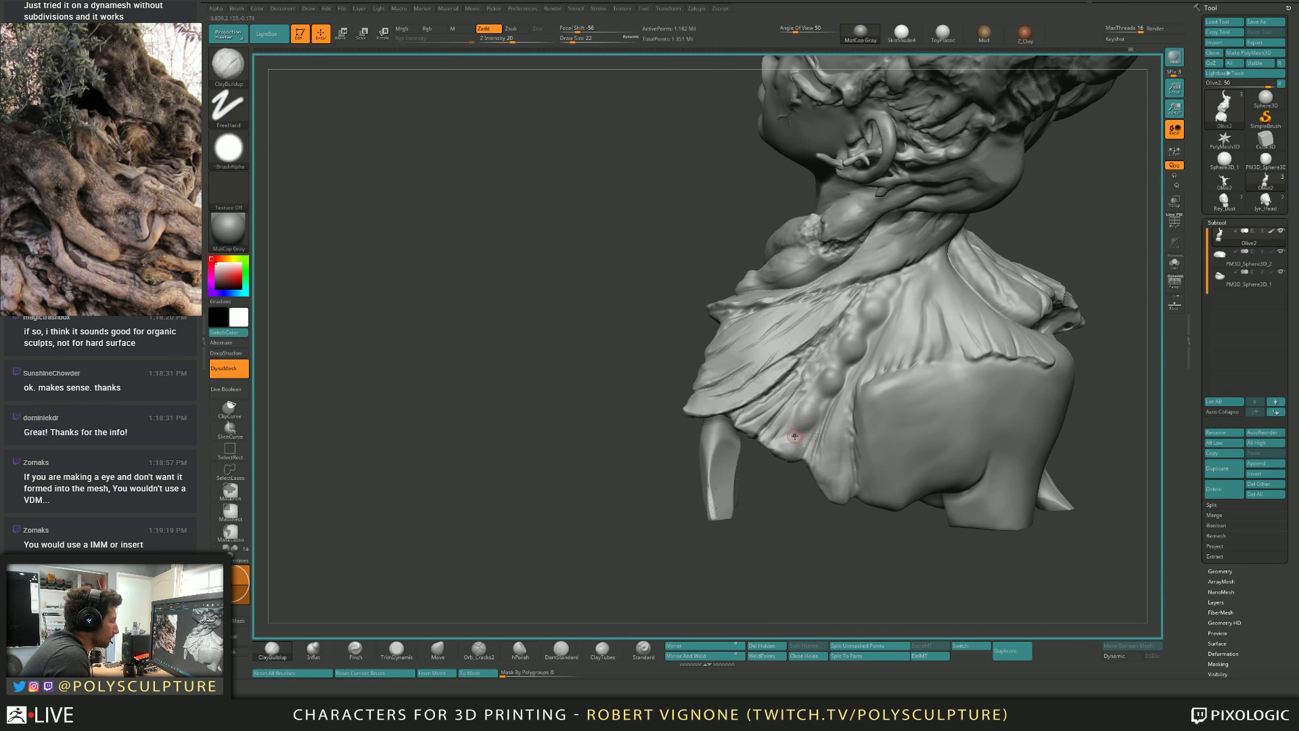
key("bracketleft")
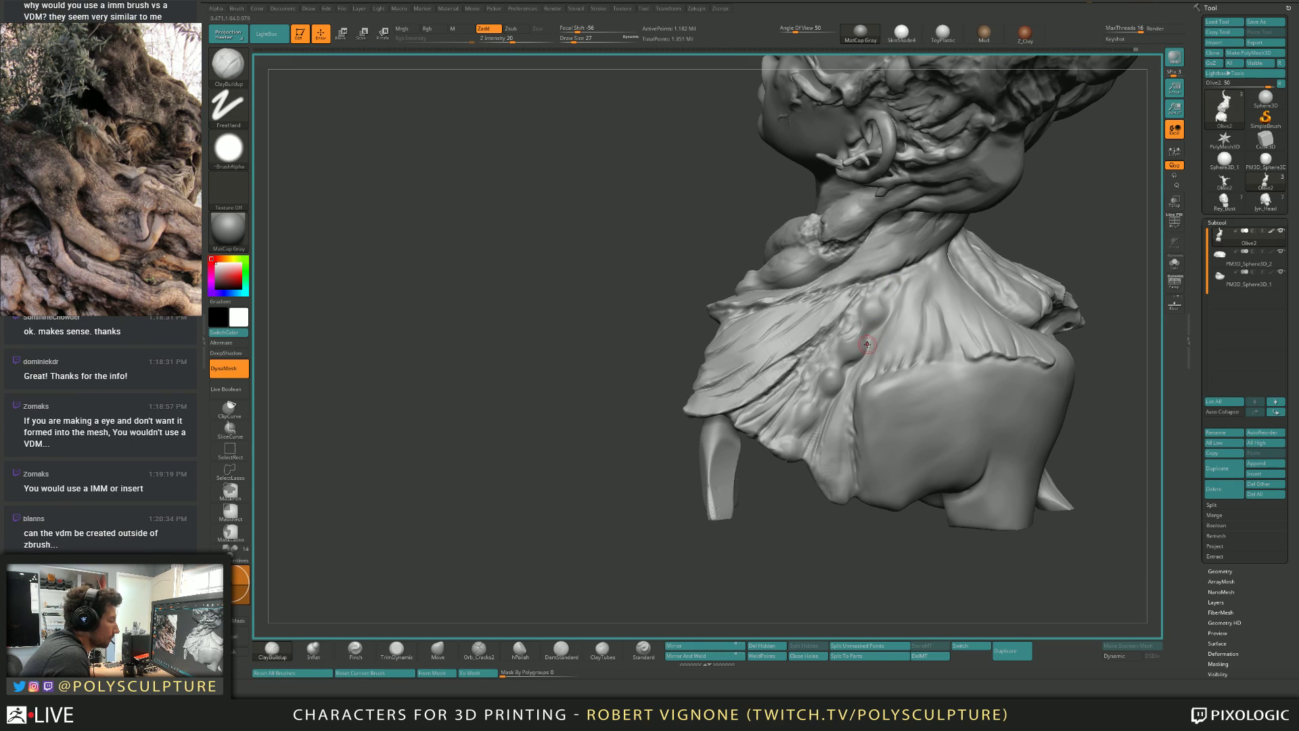
right_click_drag(869, 342, 795, 225)
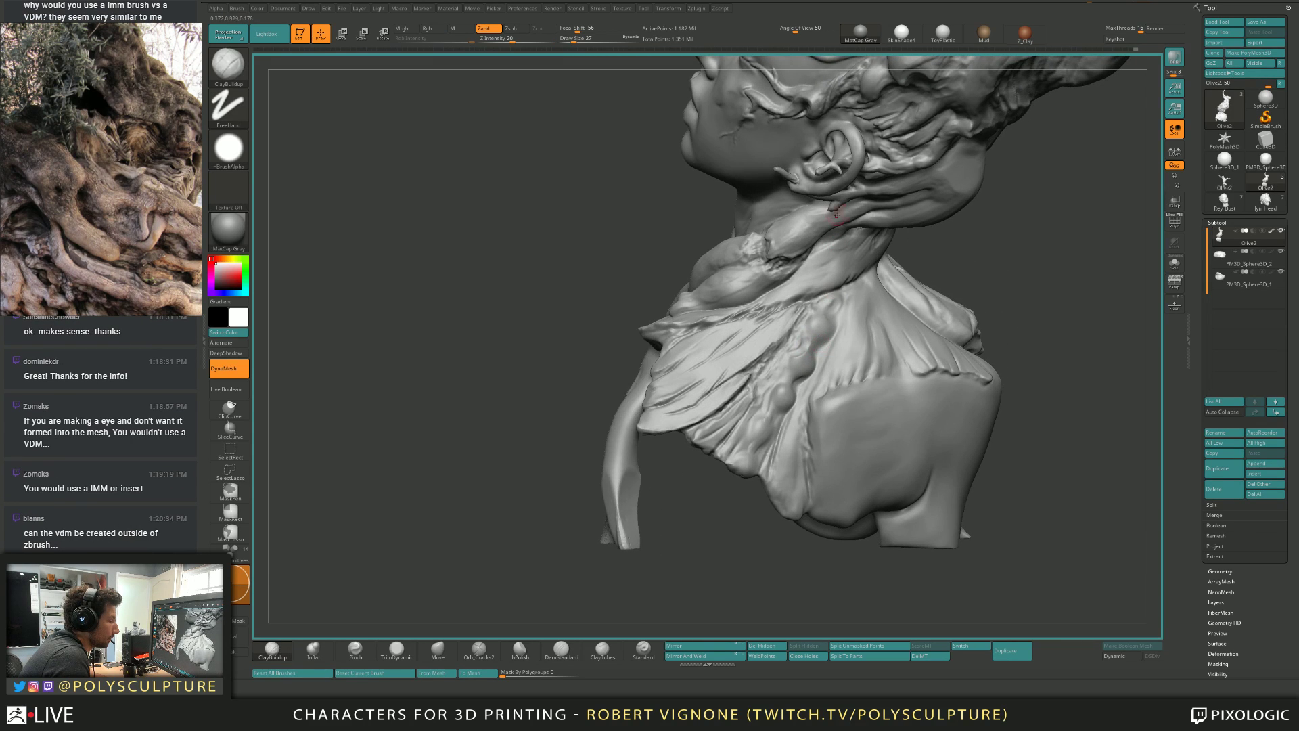
key("]")
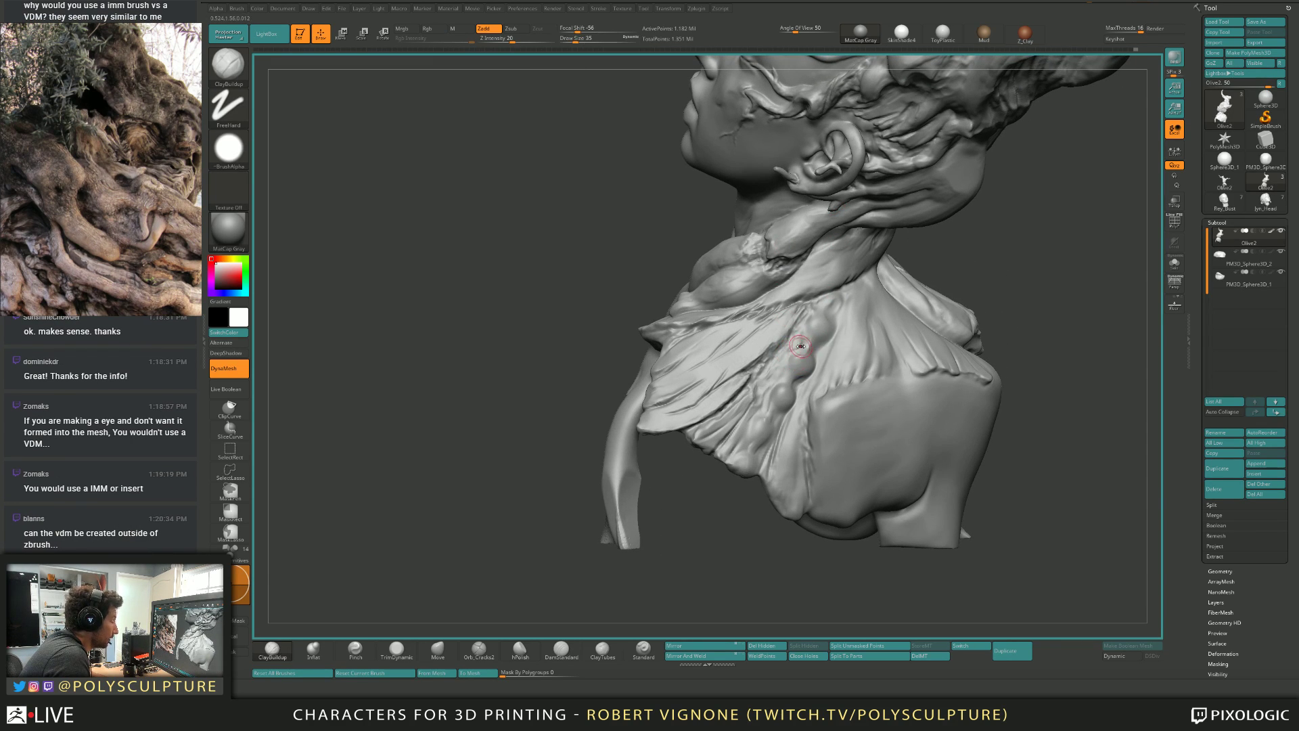
mouse_move(796, 347)
right_mouse_down()
mouse_move(786, 361)
mouse_move(776, 349)
mouse_move(802, 331)
right_mouse_up()
Add smaller lumps beside the row and toward the flap's lower edge with ClayBuildup at draw size 27.
key("[")
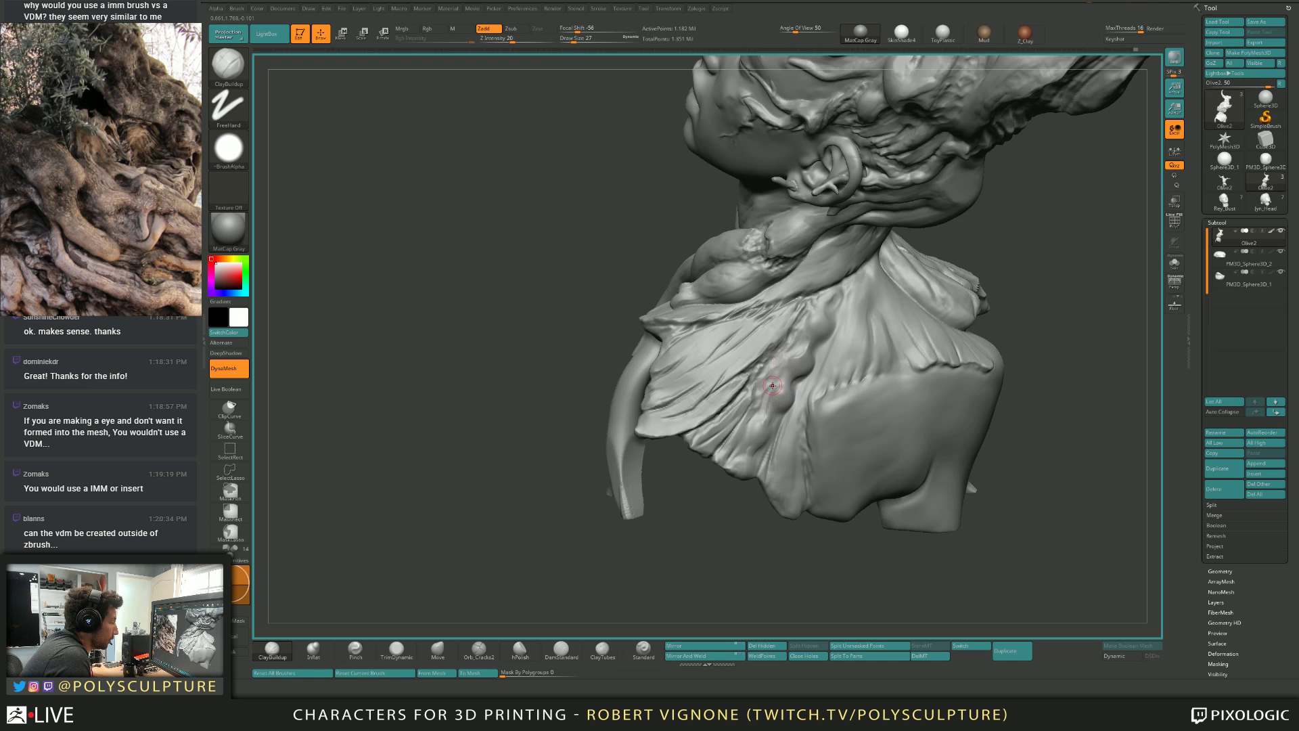
right_click_drag(771, 385, 765, 413)
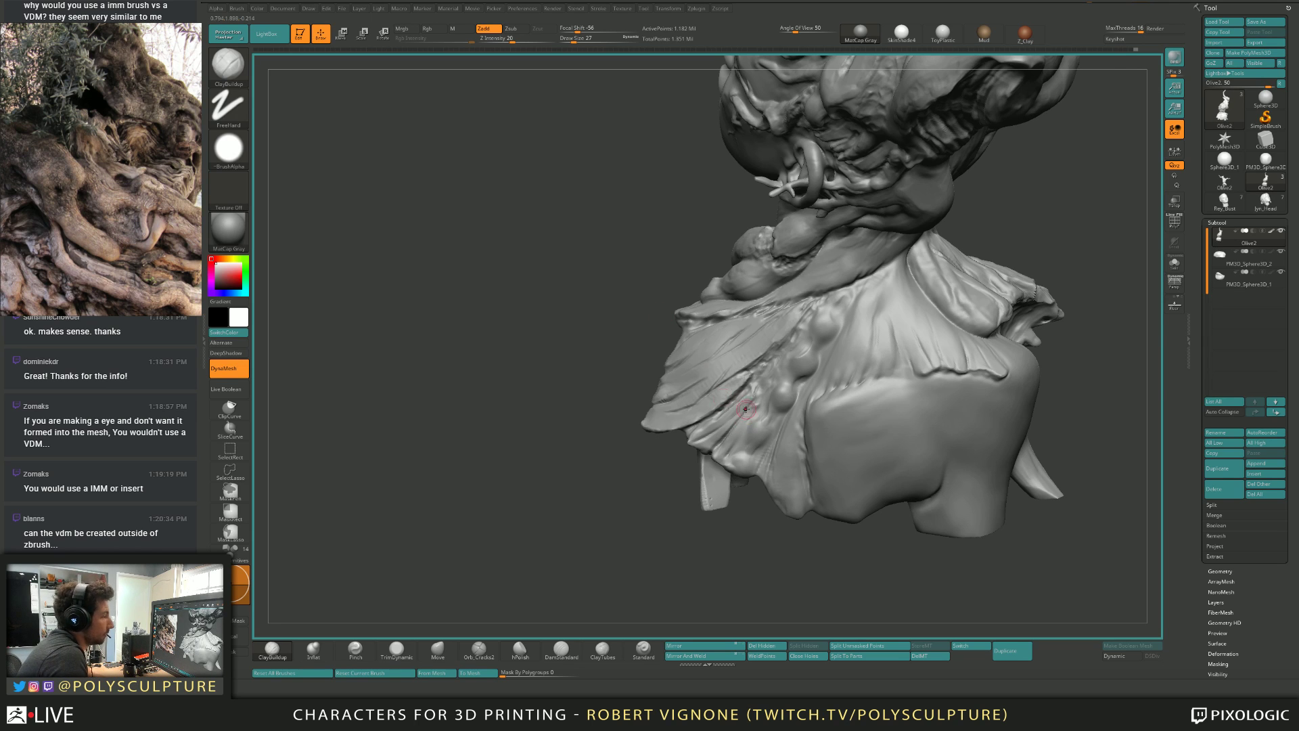
right_click_drag(745, 414, 798, 355)
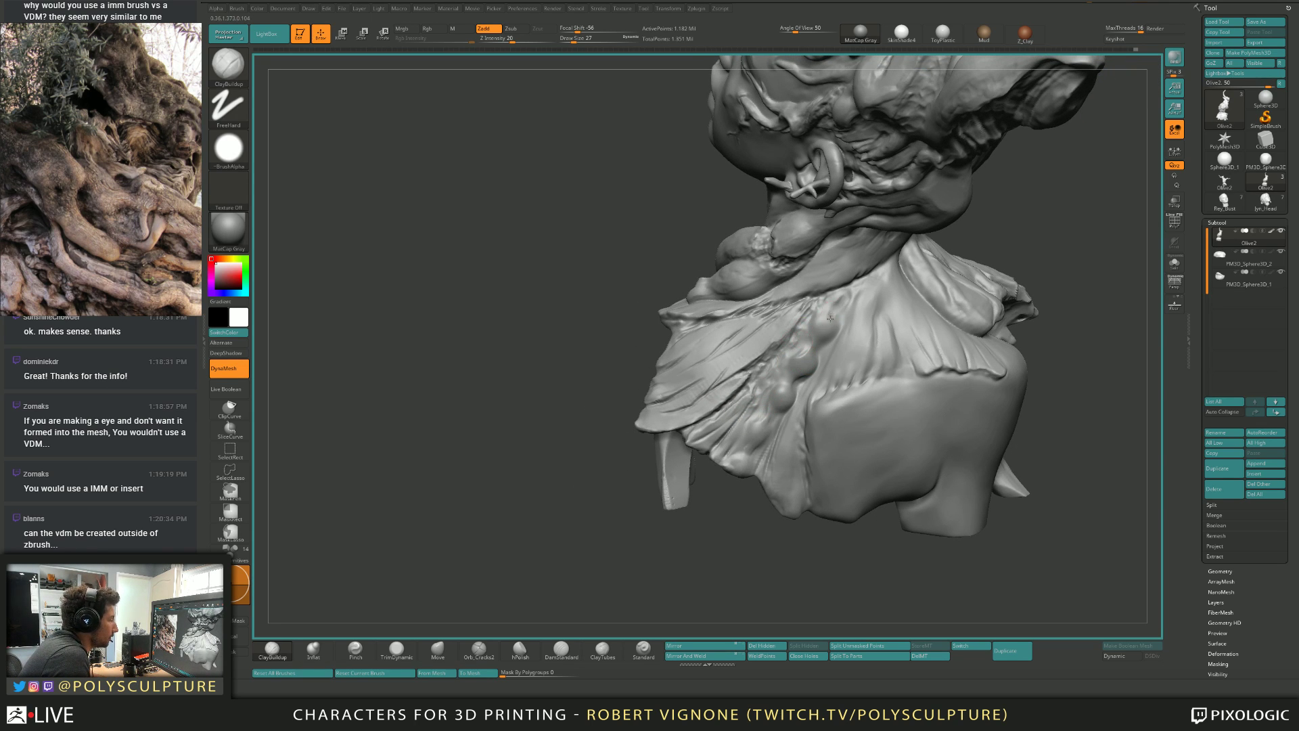
left_click_drag(830, 318, 840, 305)
right_click_drag(841, 305, 768, 395)
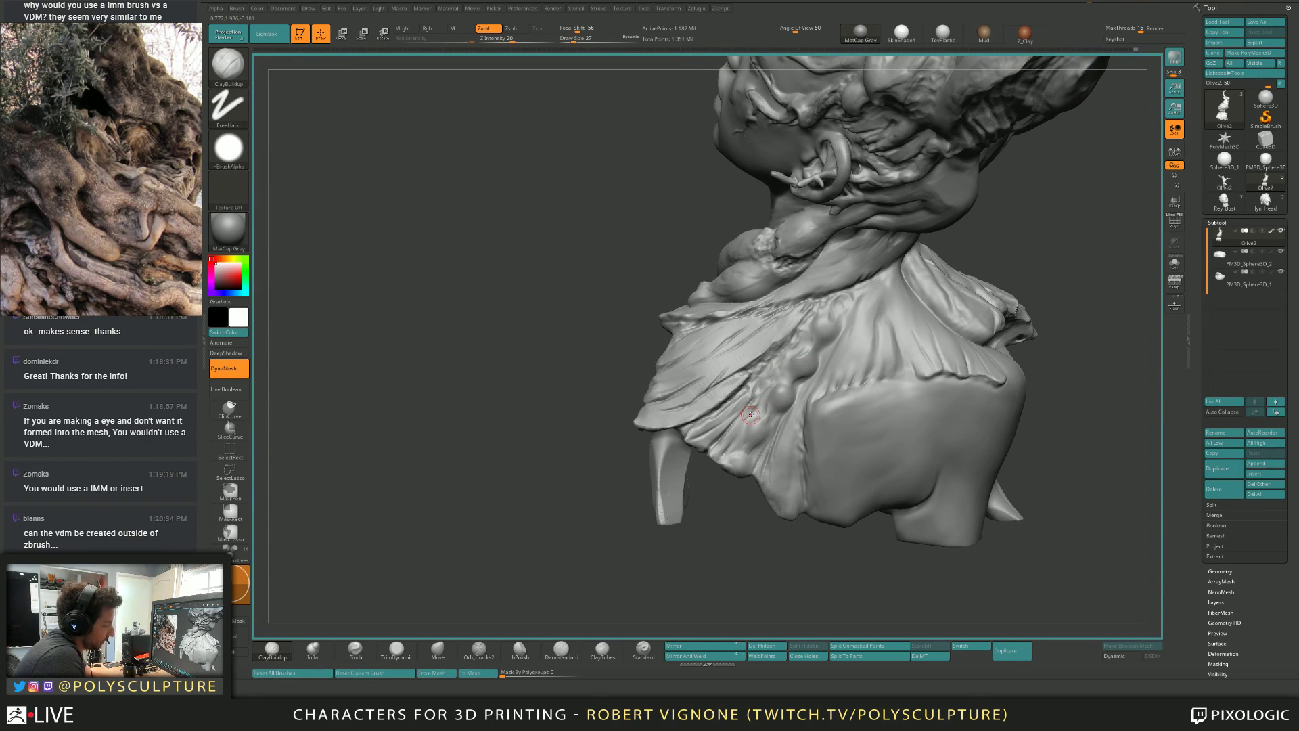
right_click_drag(715, 416, 741, 447)
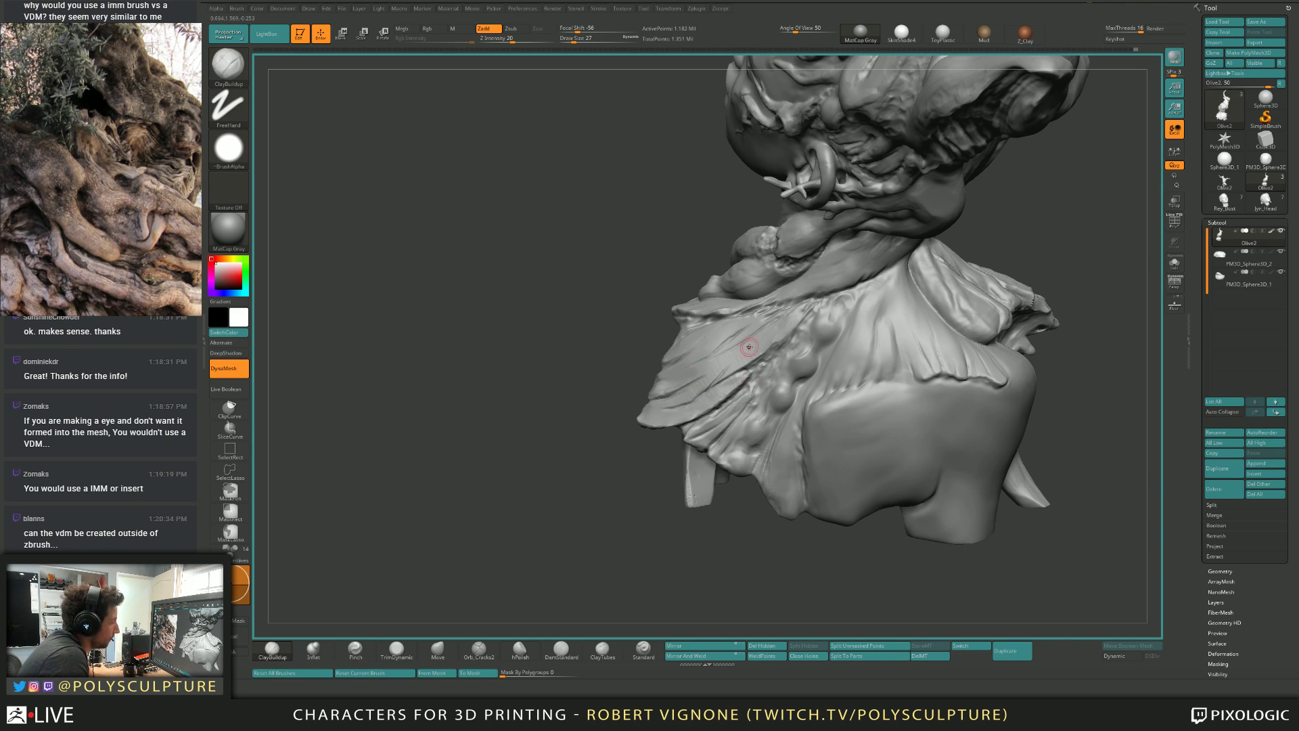
Refine the small lumps near the flap's lower edge with ClayBuildup and soften them with Smooth at draw size 37.
left_click_drag(692, 376, 750, 433)
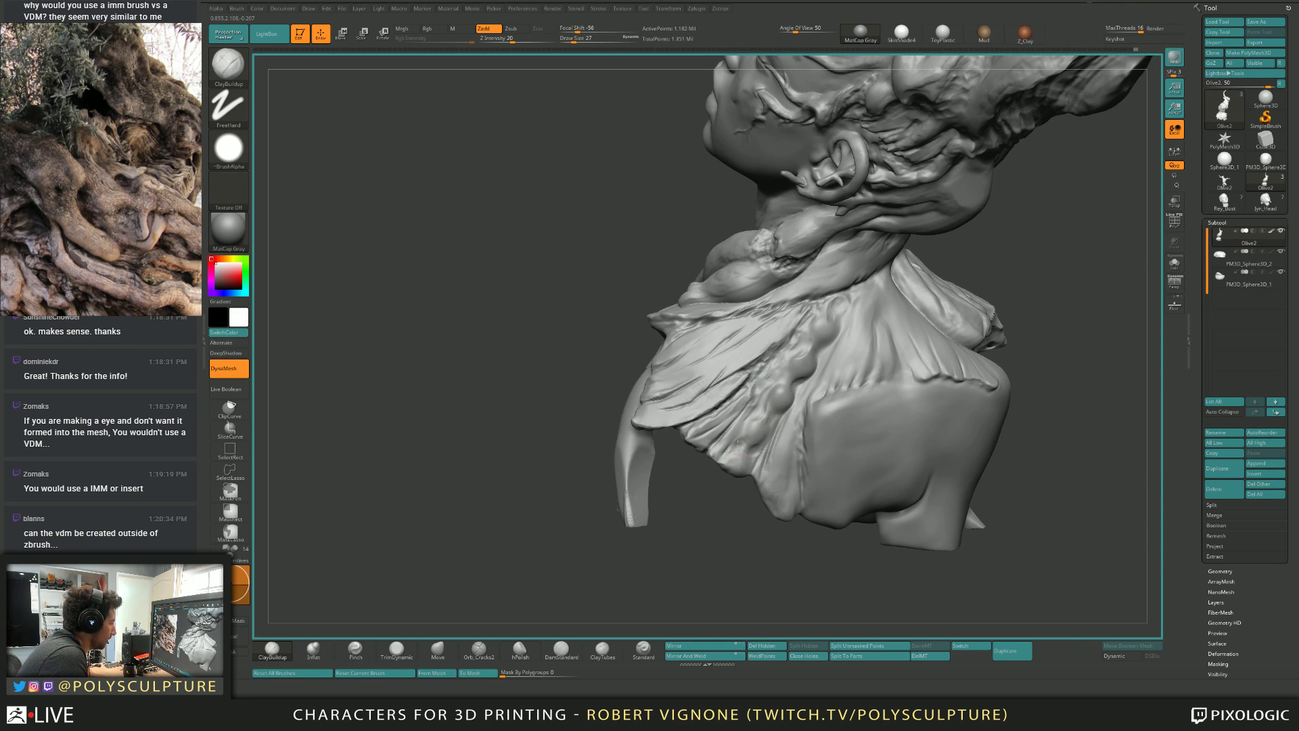
right_click_drag(757, 453, 751, 447)
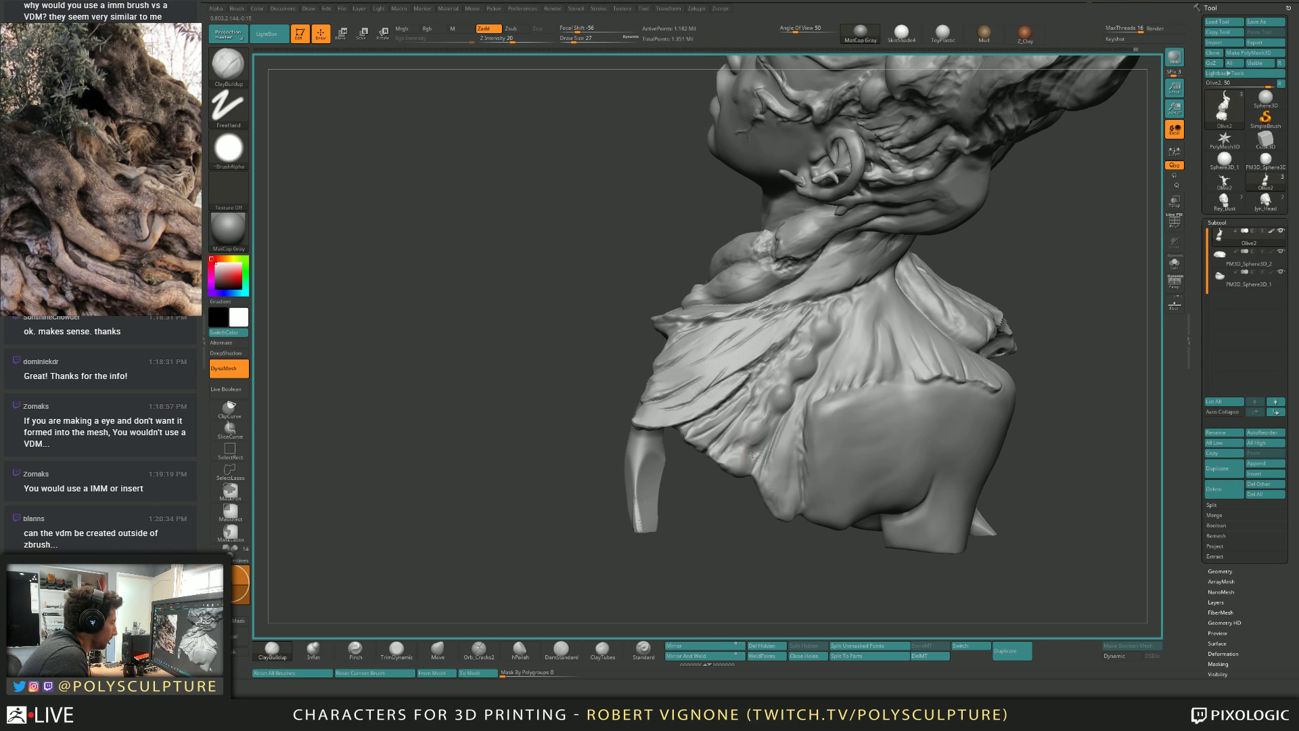
key("shift")
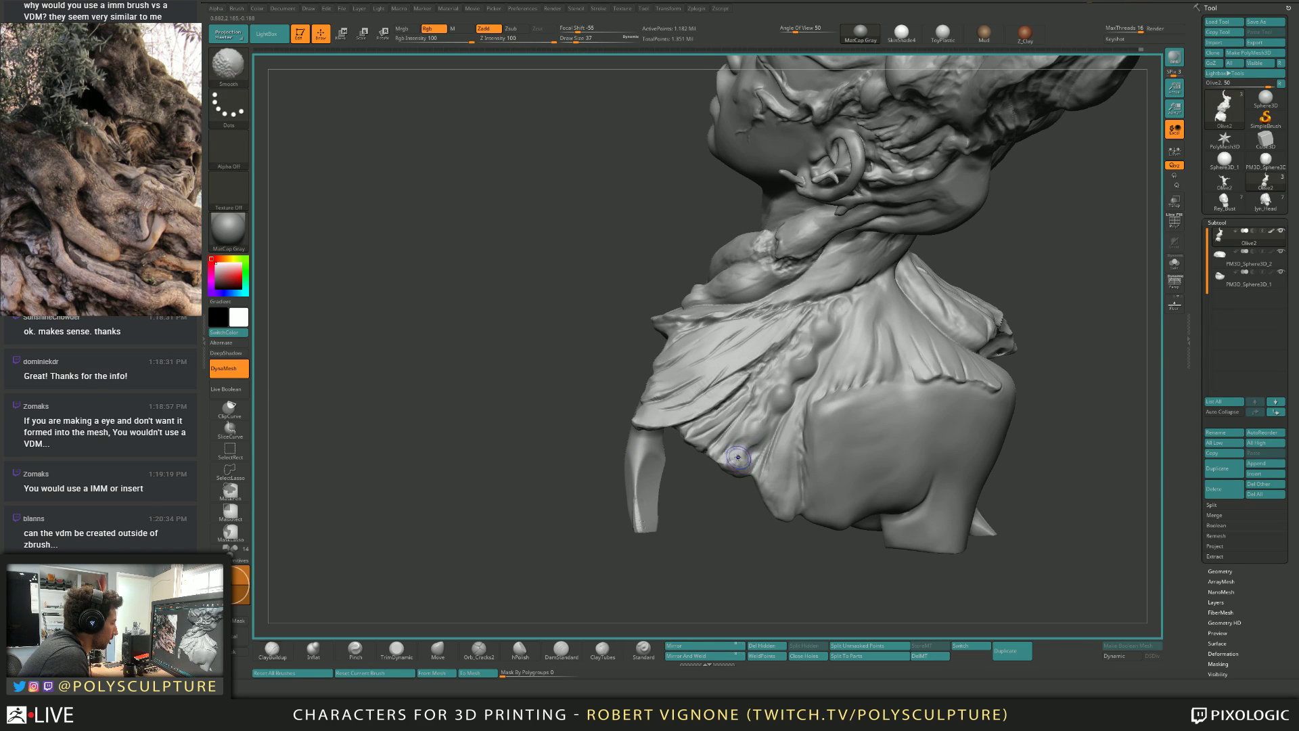
mouse_move(742, 446)
right_mouse_down()
mouse_move(753, 429)
mouse_move(741, 429)
right_mouse_up()
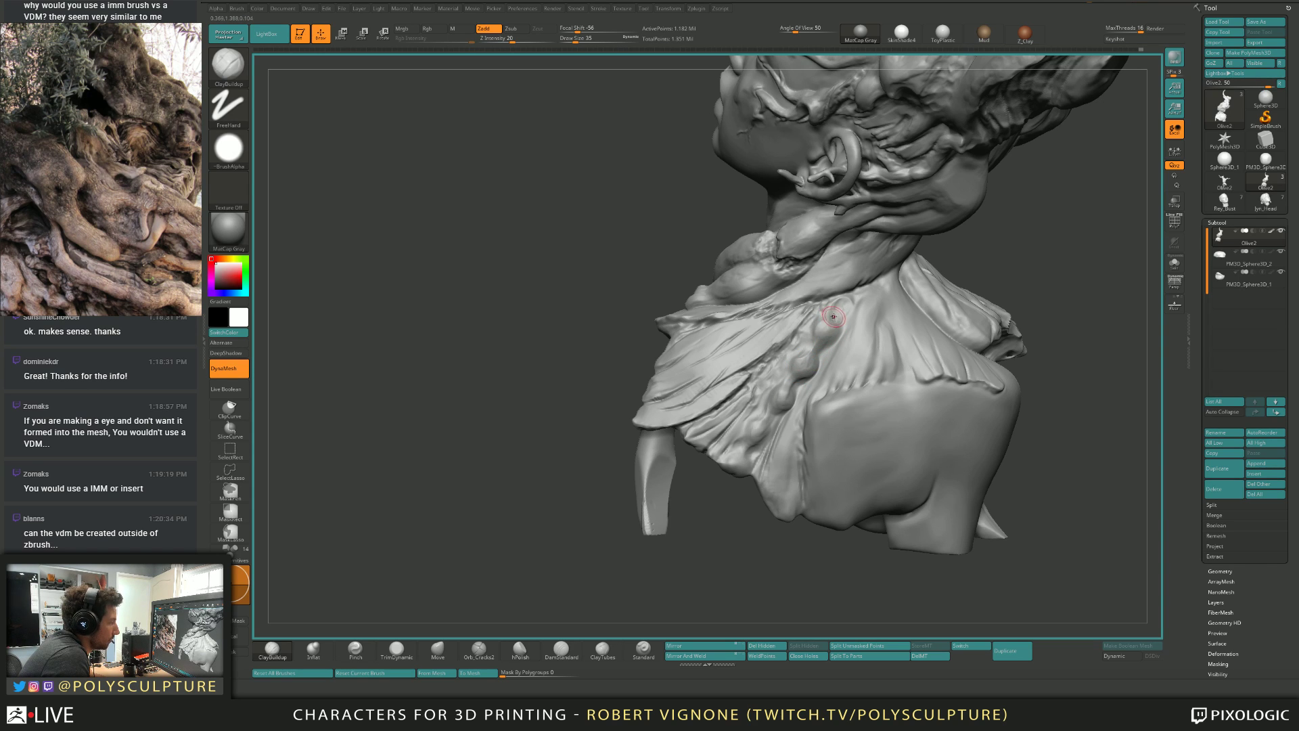
Refine the upper end of the lump row with ClayBuildup and soften it with Smooth, reducing the ClayBuildup draw size to 18.
left_click_drag(830, 305, 830, 320)
right_click_drag(807, 345, 798, 373)
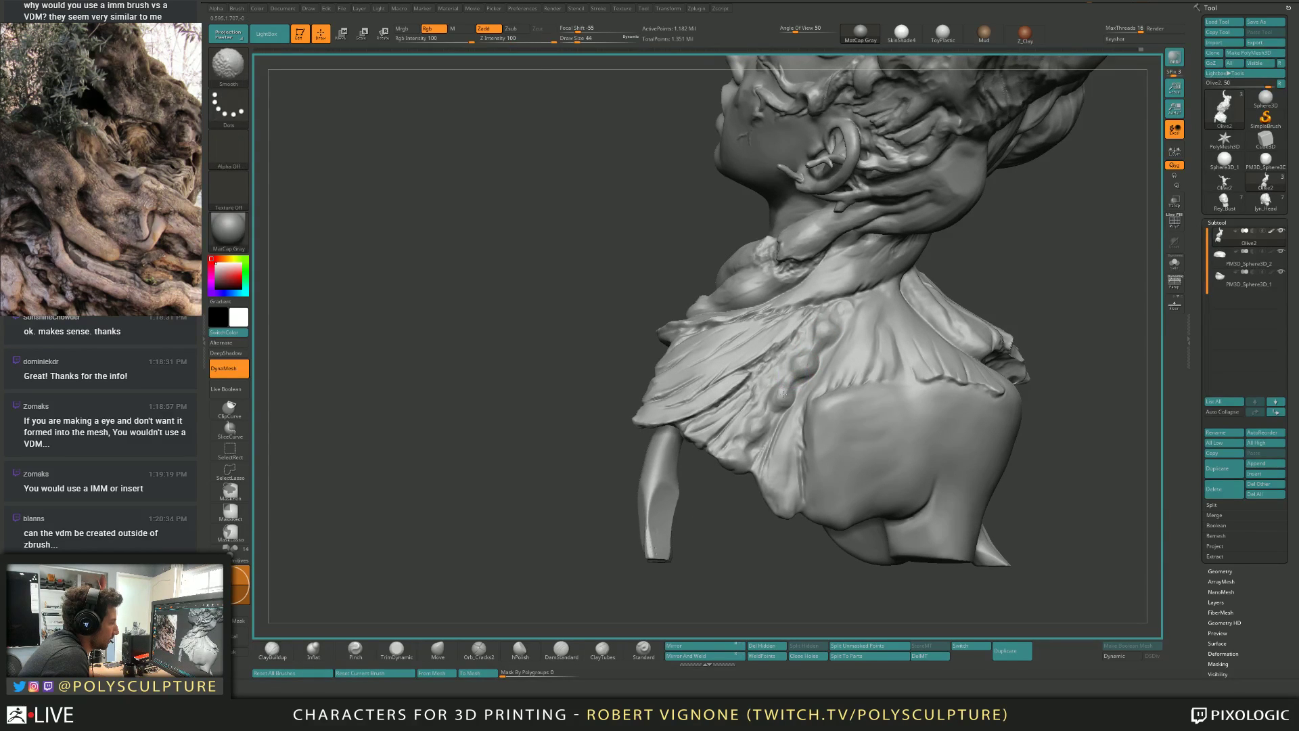
key("bracketleft")
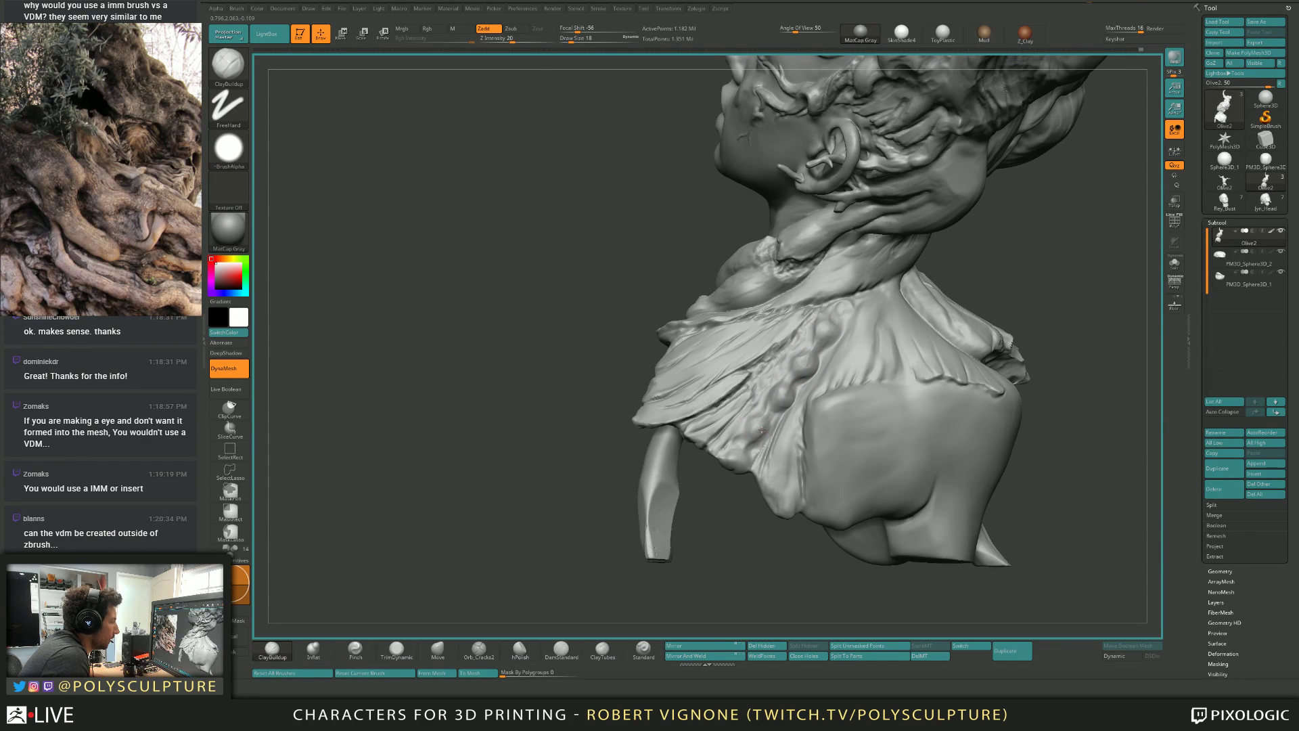
key("shift")
right_click_drag(815, 344, 824, 360)
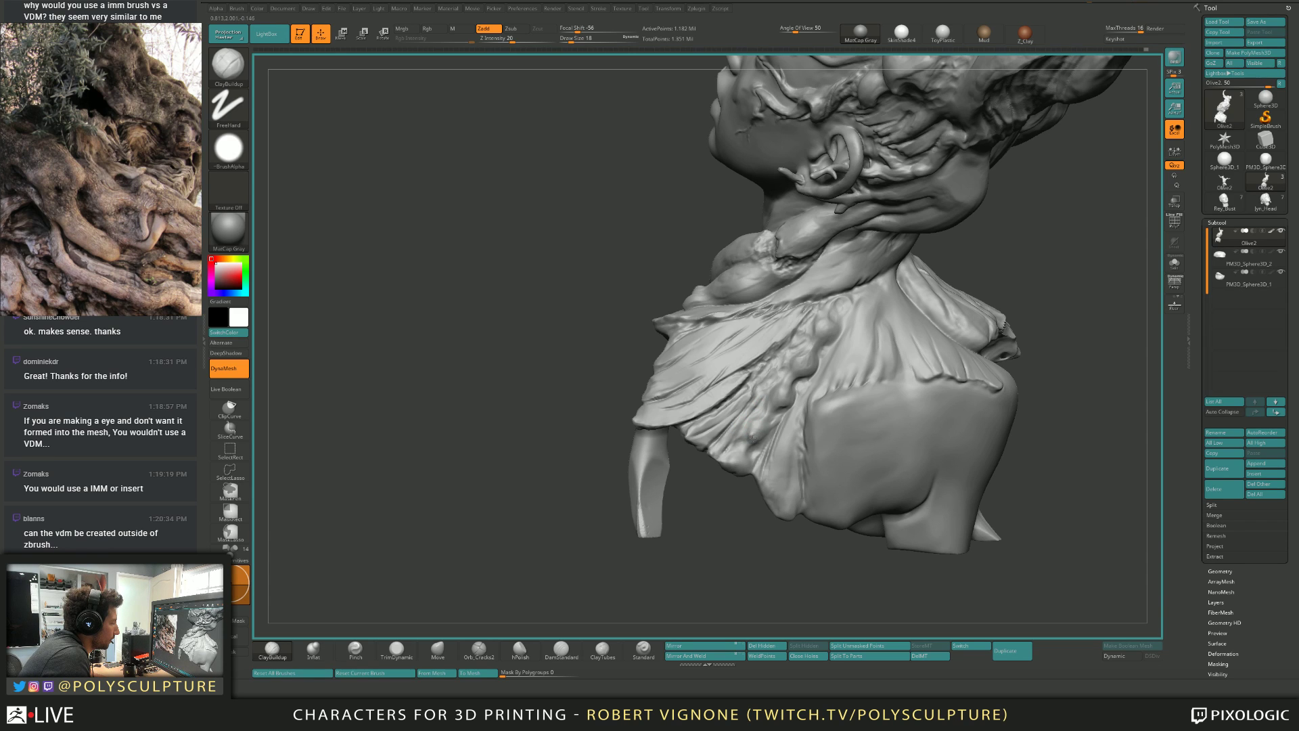
mouse_move(745, 453)
right_mouse_down()
mouse_move(735, 472)
mouse_move(783, 387)
right_mouse_up()
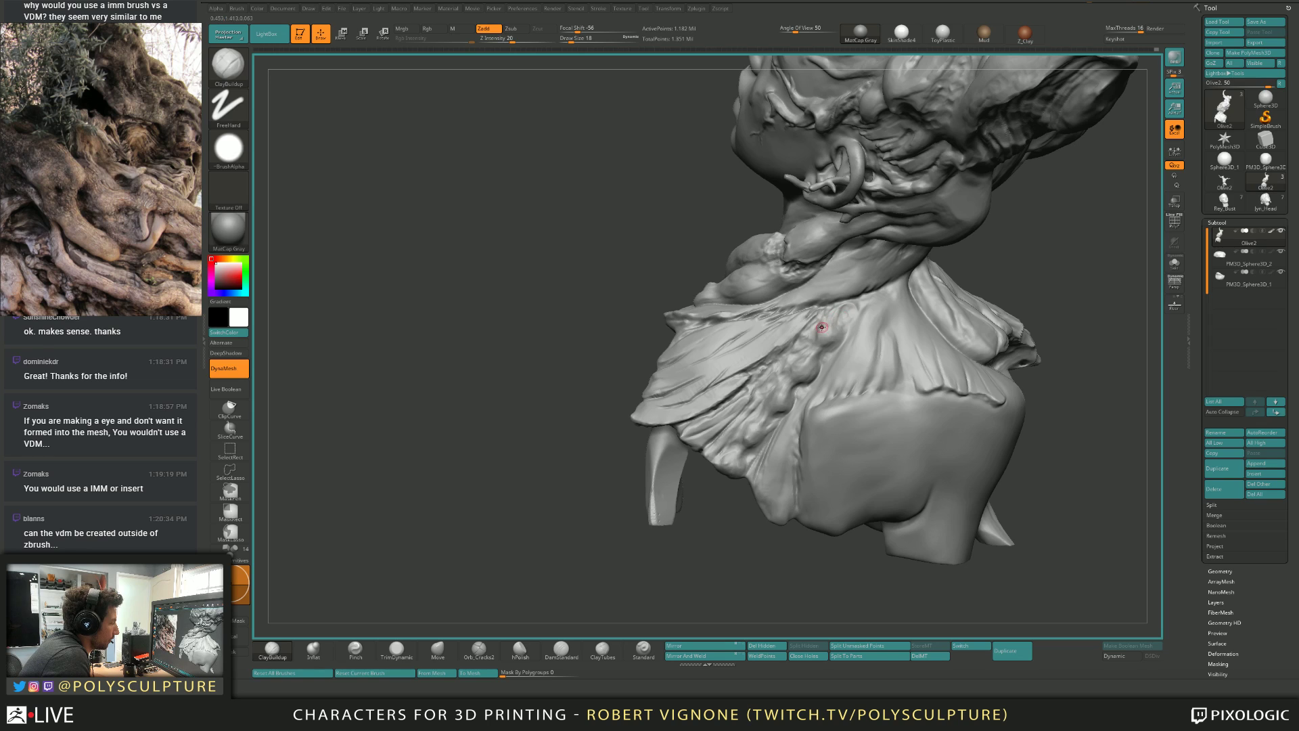
Sharpen the forms of the upper lumps along the flap's central fold with ClayBuildup at draw sizes 25 and 14.
key("bracketright")
mouse_move(830, 318)
right_mouse_down()
mouse_move(843, 315)
mouse_move(840, 330)
right_mouse_up()
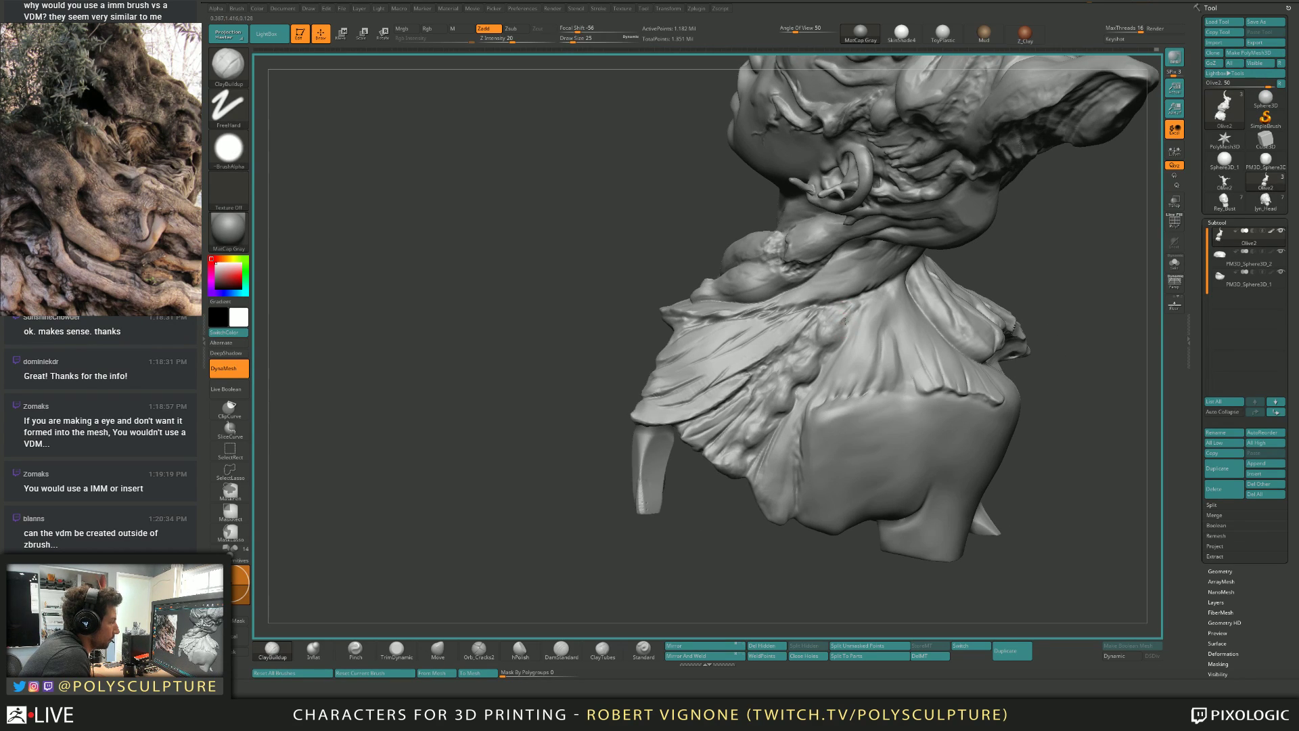
mouse_move(826, 332)
right_mouse_down()
mouse_move(838, 331)
mouse_move(821, 338)
mouse_move(819, 369)
right_mouse_up()
key("bracketleft")
left_click_drag(816, 376, 830, 353, "ctrl+shift")
left_click(842, 328, "ctrl+shift")
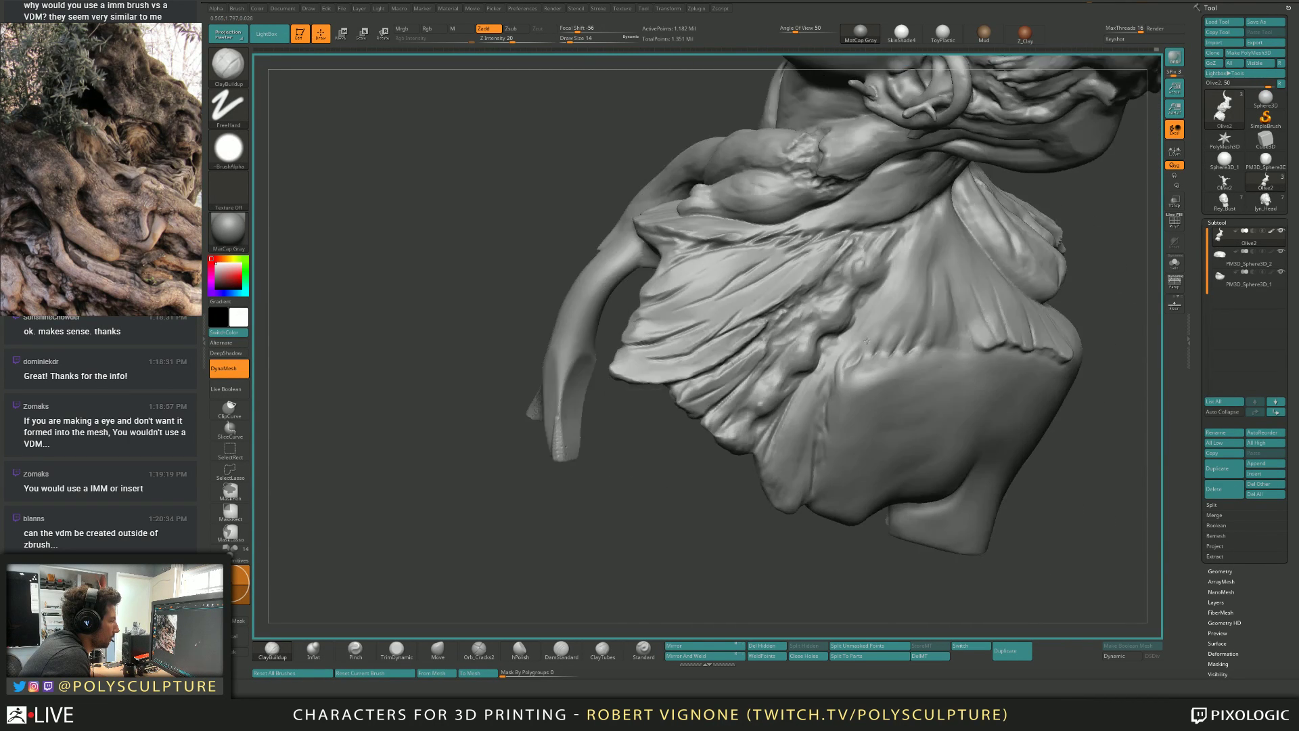
Detail the lumps and creases along the central fold at draw size 14, and save the sculpt.
right_click_drag(842, 329, 846, 346)
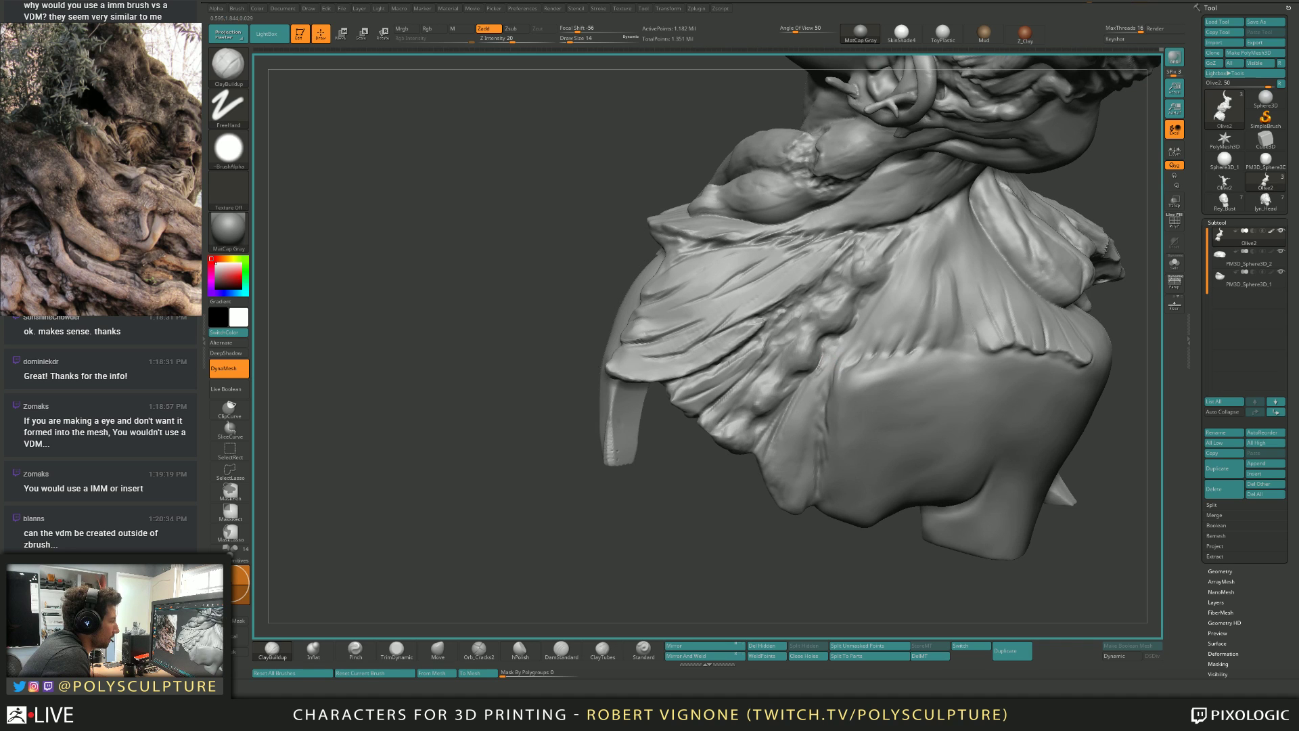
right_click_drag(806, 384, 796, 390)
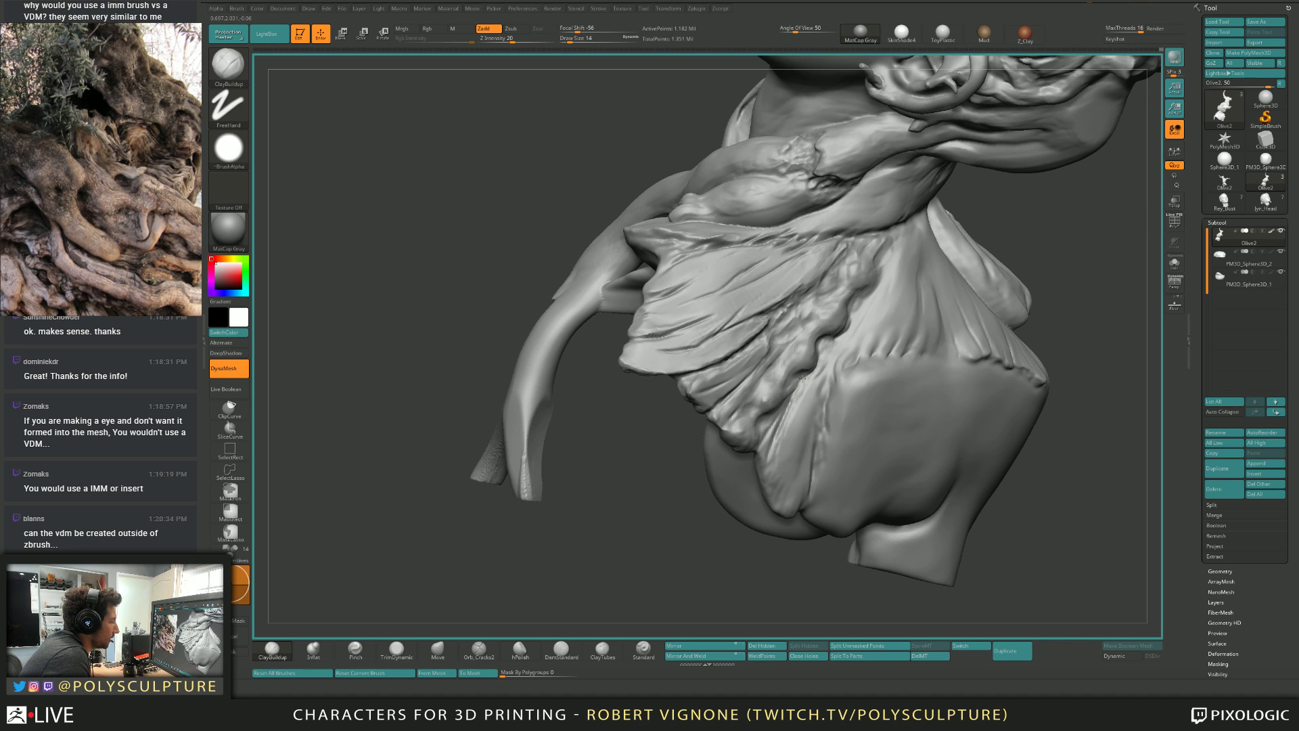
right_click_drag(775, 423, 860, 329)
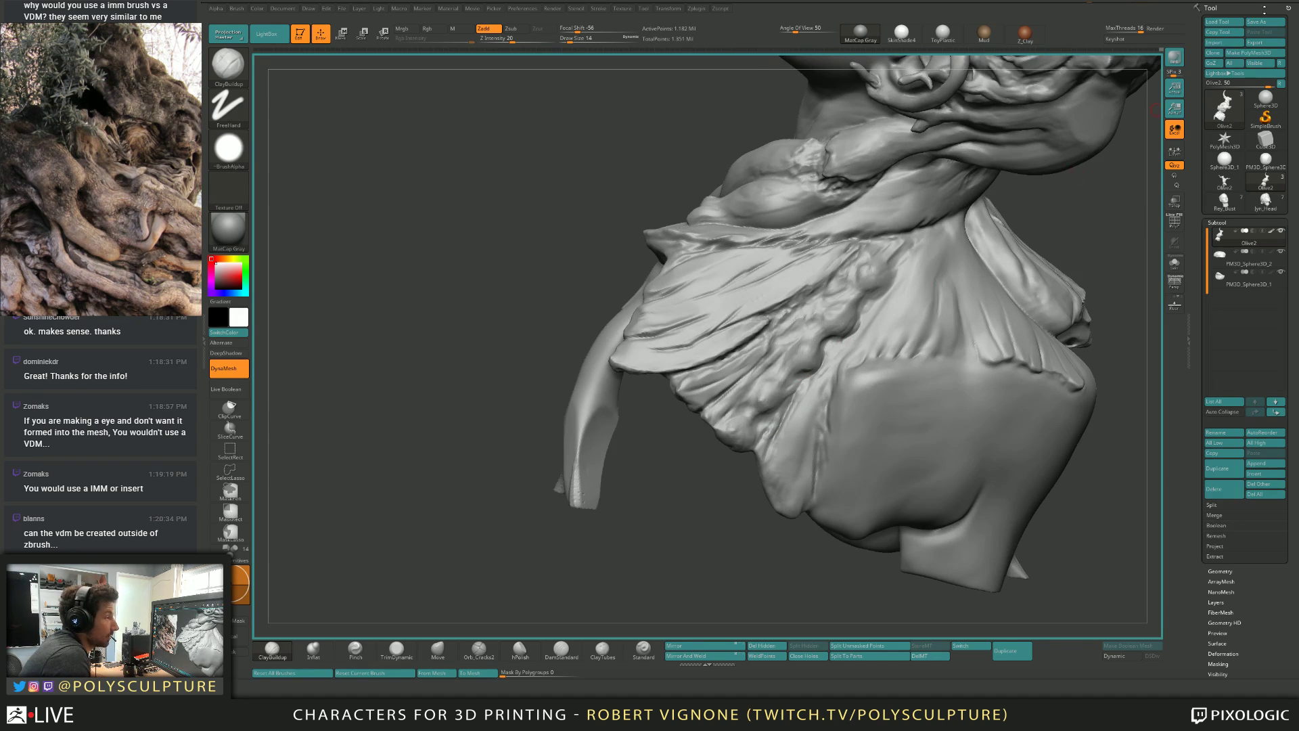
key("ctrl+s")
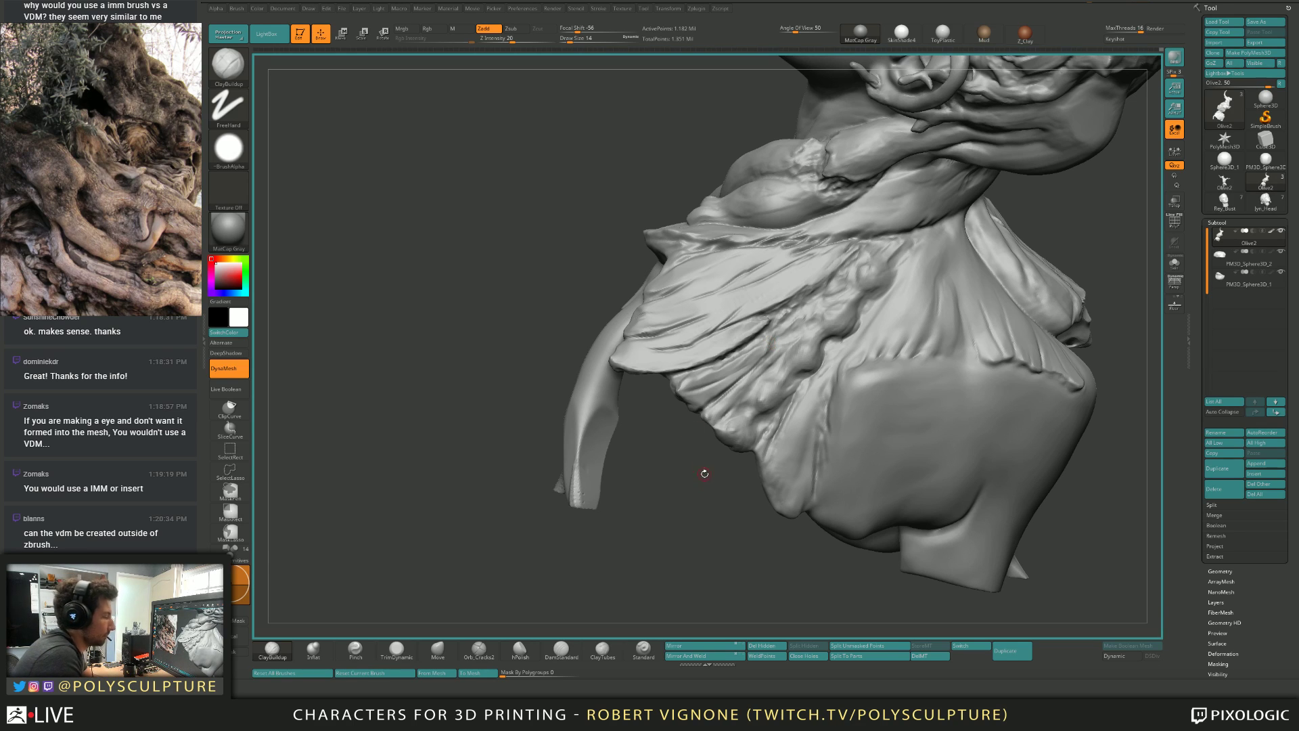
Refine the flap's lower edge beneath the folds with ClayBuildup at draw size 22 and smooth it.
left_click_drag(704, 470, 670, 472)
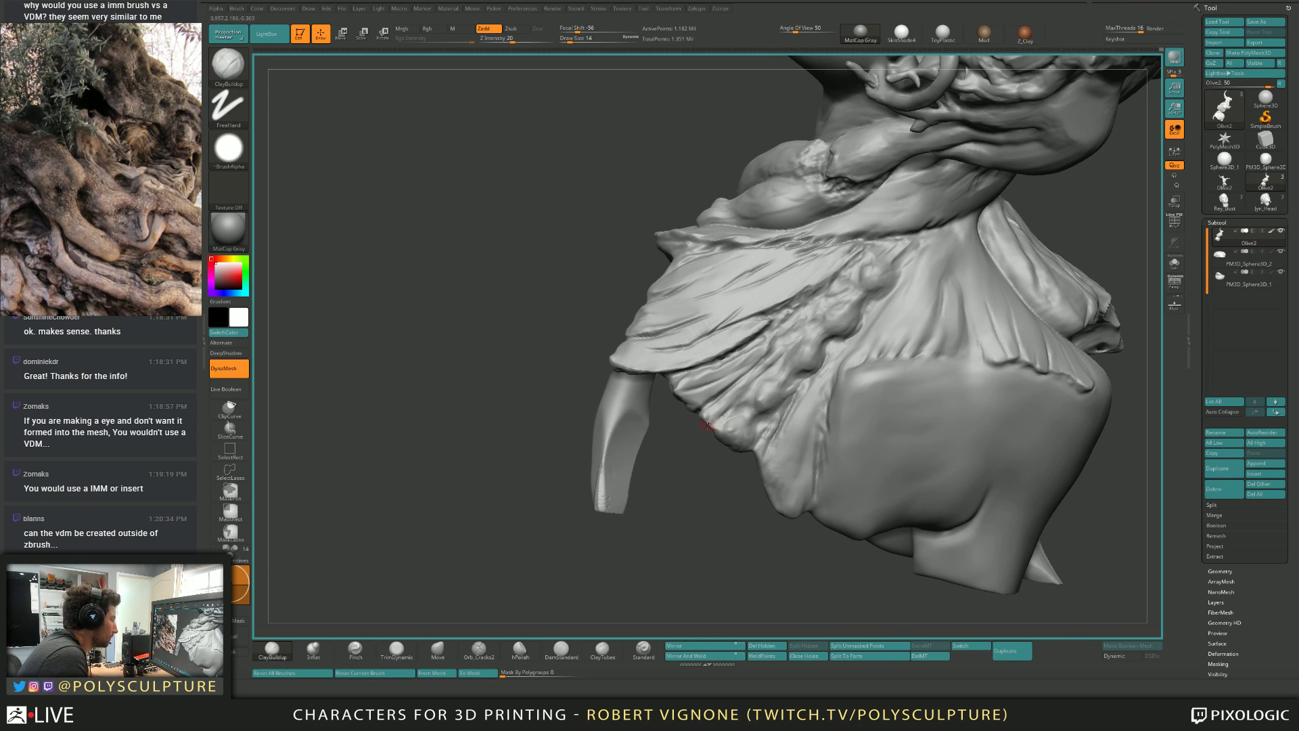
right_click_drag(709, 418, 686, 399)
key("s")
left_click_drag(687, 397, 687, 398)
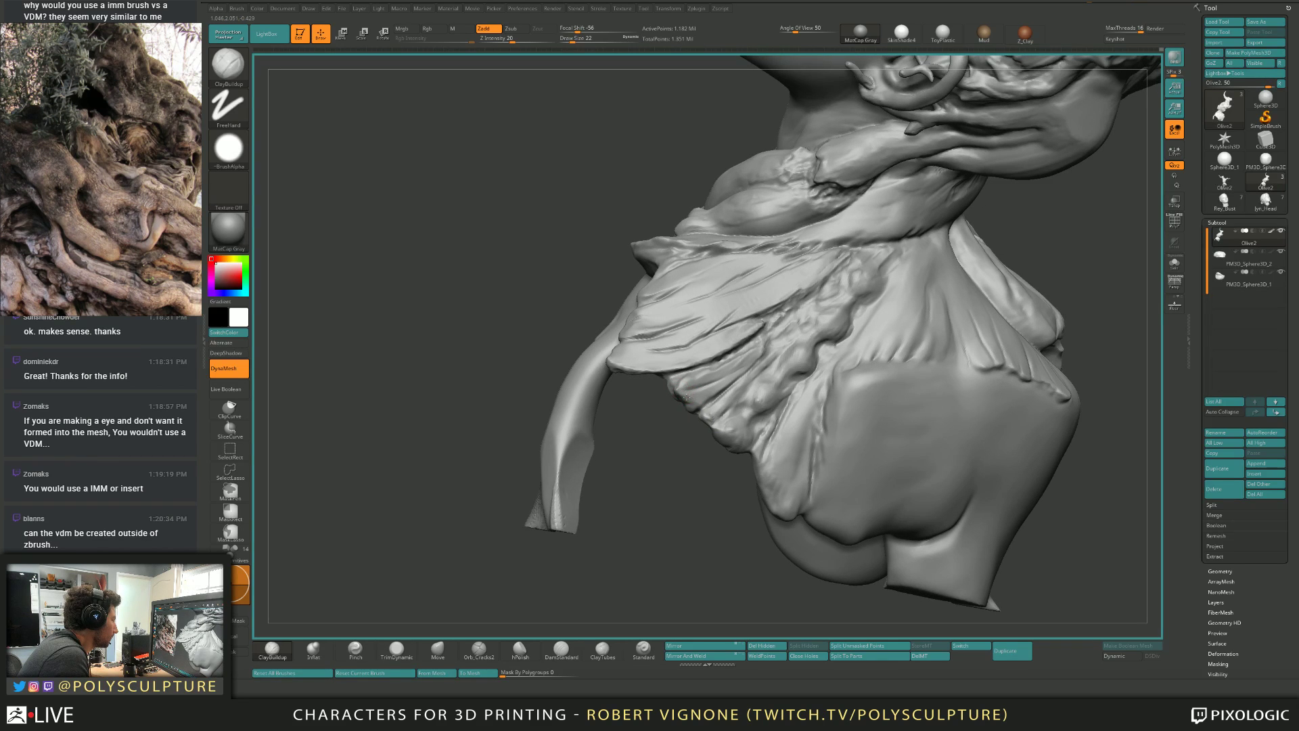
right_click_drag(695, 399, 687, 388)
left_click_drag(687, 389, 681, 400, "shift")
Flatten the flap's lower edge with the TrimDynamic brush at draw size 29.
right_click_drag(680, 401, 838, 291)
key("b")
key("t")
key("d")
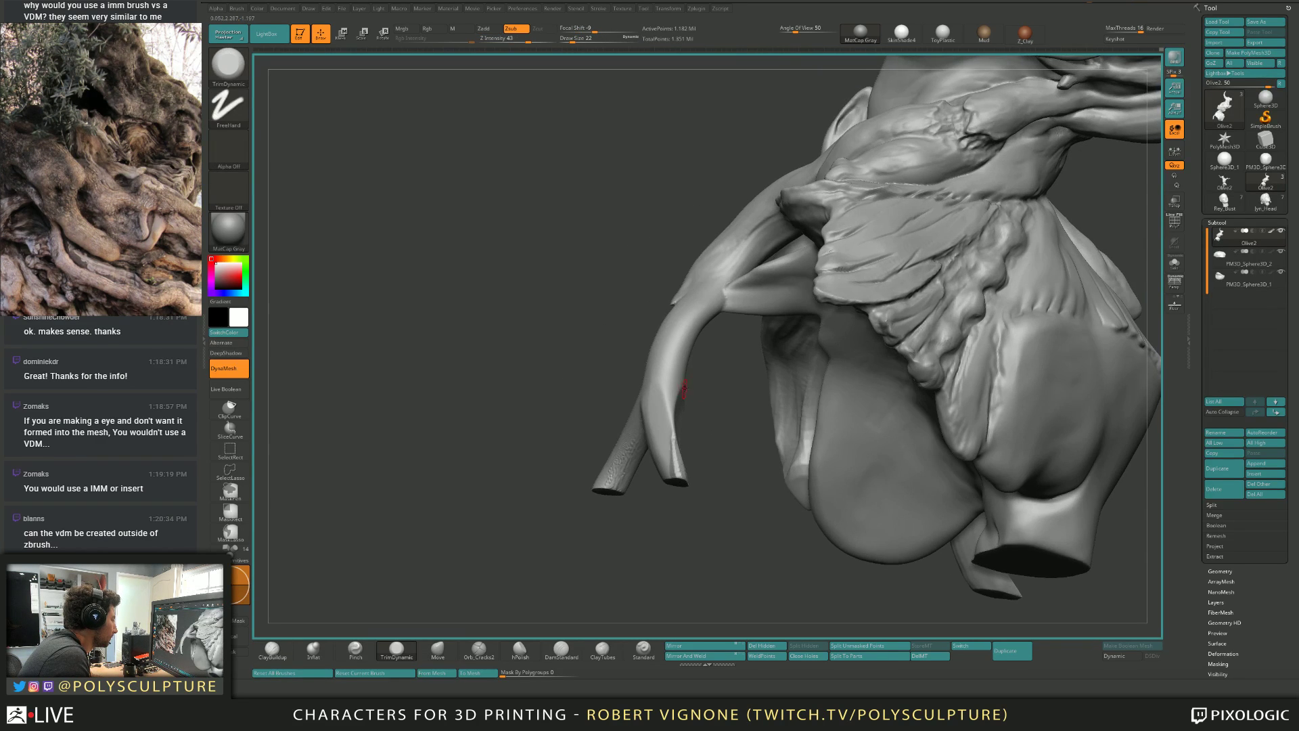
key("bracketright")
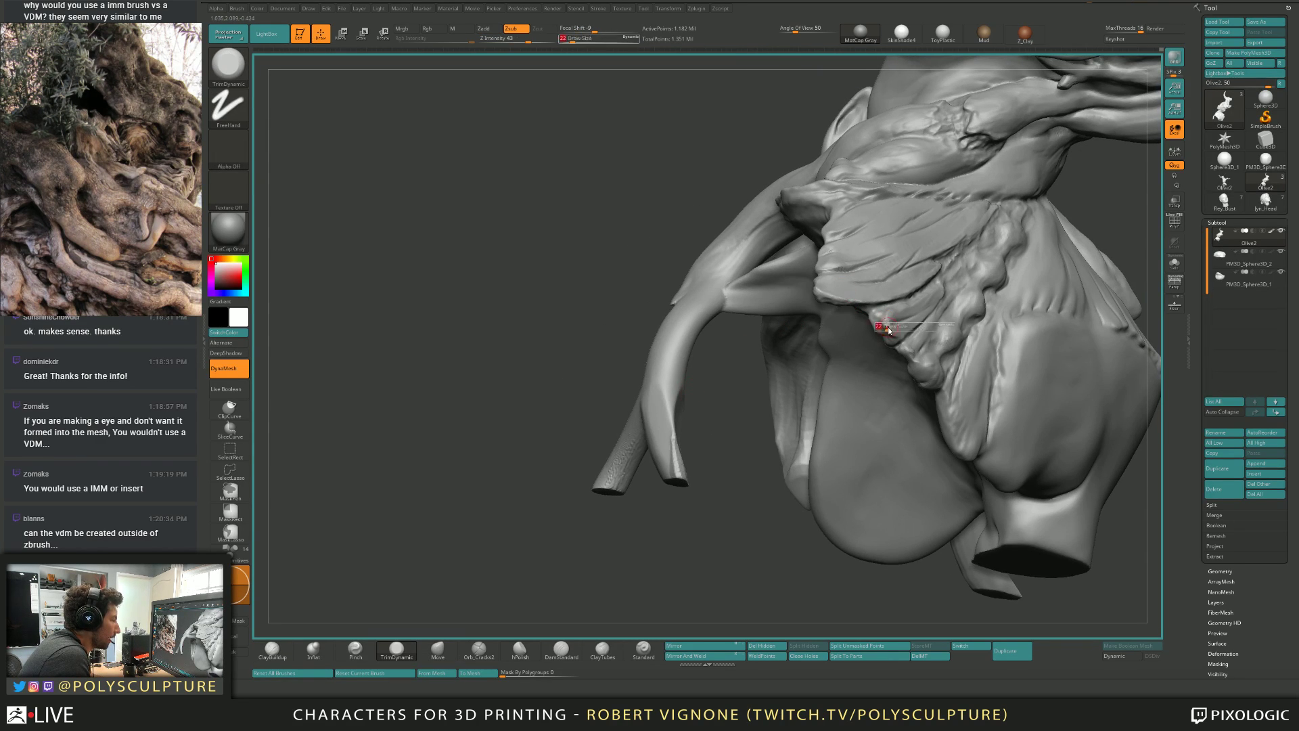
right_click_drag(887, 326, 884, 342)
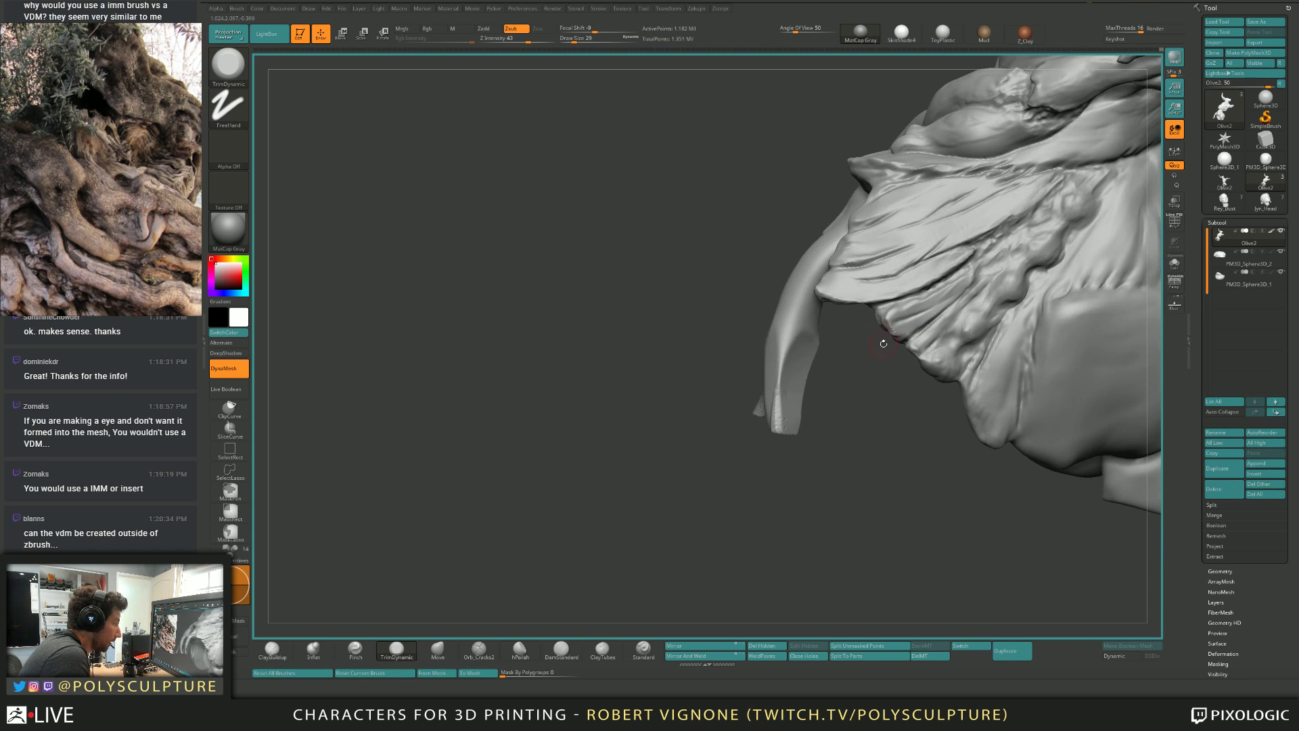
Adjust the shape of the flap's lower edge using the Move brush, enlarging the draw size to 187.
key("b")
key("m")
key("v")
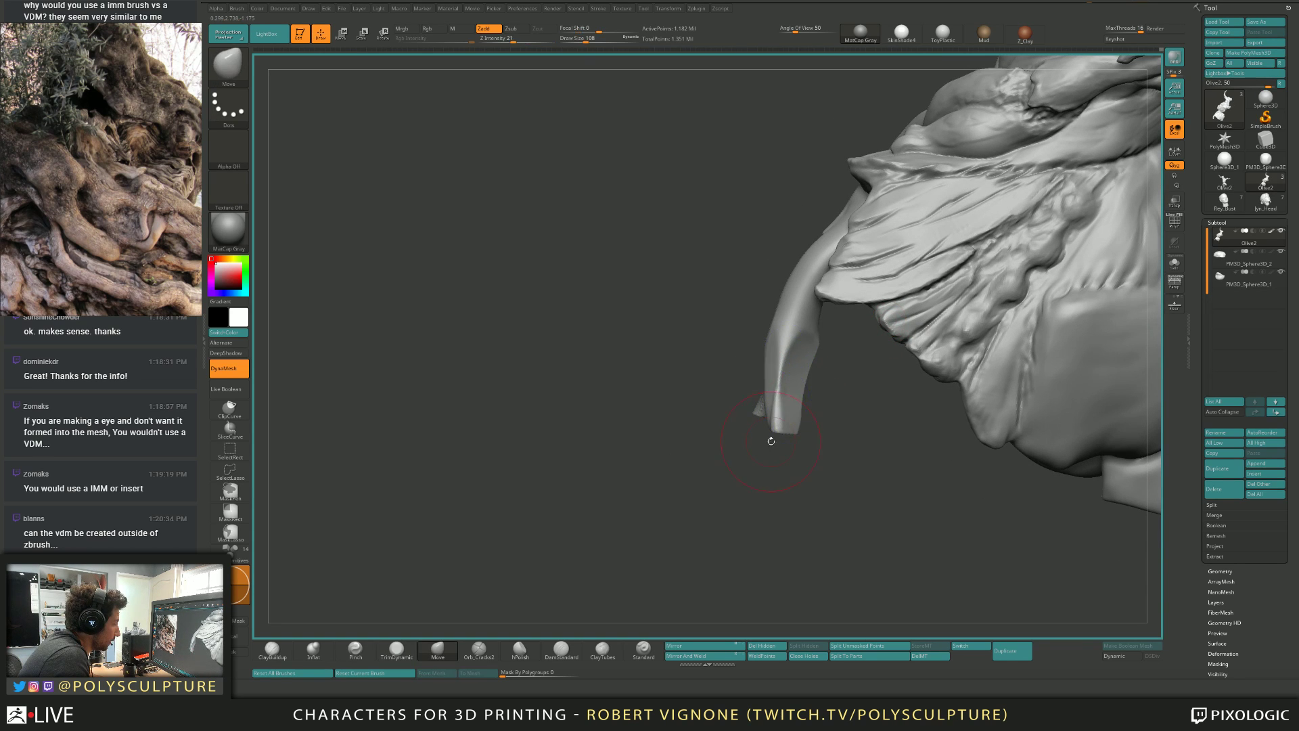
mouse_move(766, 435)
right_mouse_down()
mouse_move(749, 453)
mouse_move(758, 391)
mouse_move(801, 446)
mouse_move(832, 440)
mouse_move(842, 354)
mouse_move(788, 466)
mouse_move(801, 448)
right_mouse_up()
key("bracketleft")
key("bracketright")
key("bracketright")
key("bracketright")
key("bracketleft")
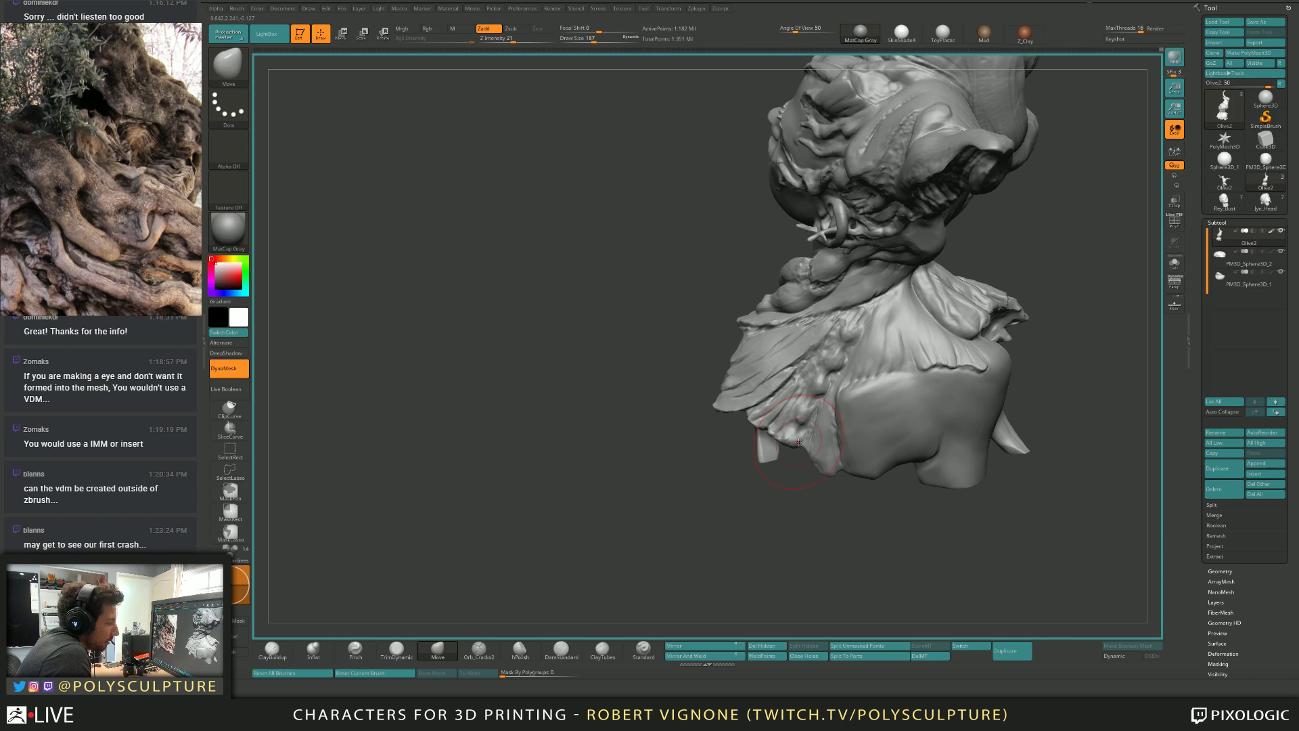
Frame the whole bust to check its overall form, and quick-save the project.
mouse_move(777, 521)
left_mouse_down()
mouse_move(841, 525)
mouse_move(953, 500)
mouse_move(960, 427)
mouse_move(980, 398)
left_mouse_up()
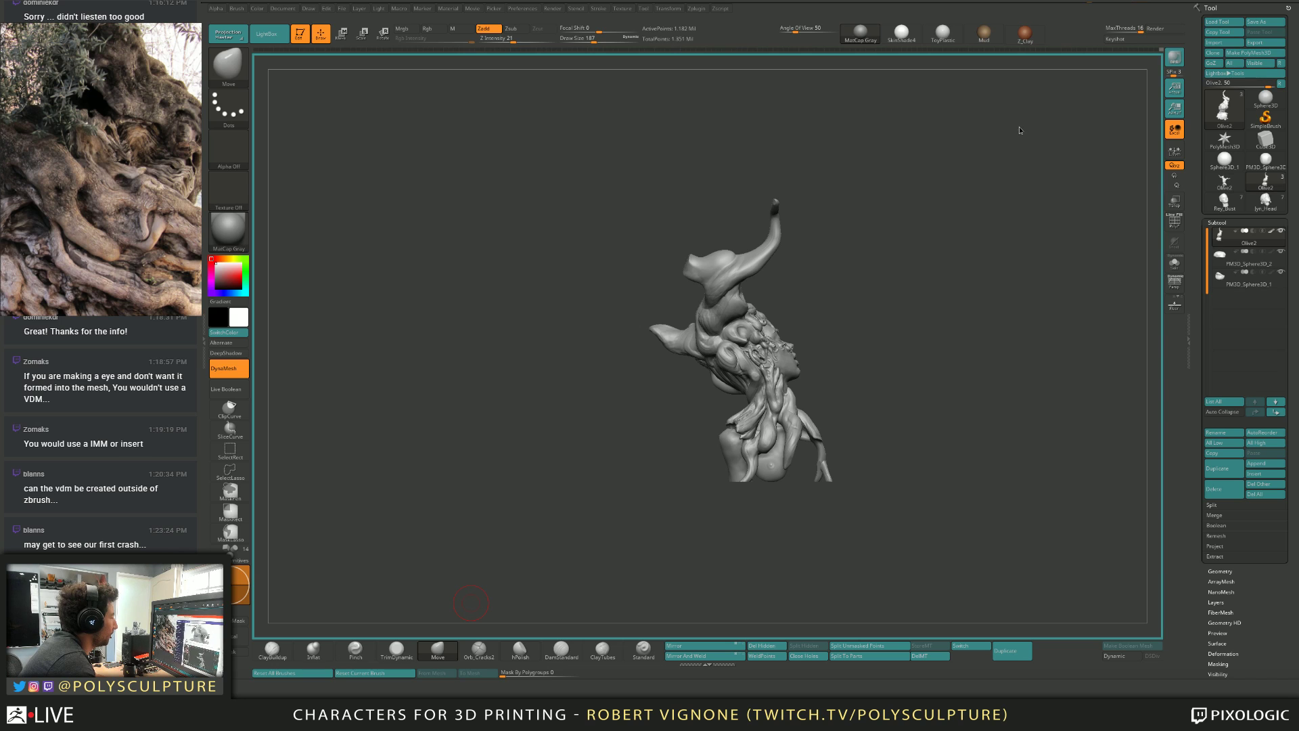
mouse_move(945, 129)
left_mouse_down()
mouse_move(1062, 104)
mouse_move(997, 302)
left_mouse_up()
key("f")
mouse_move(997, 360)
left_mouse_down()
mouse_move(1026, 362)
mouse_move(1021, 348)
mouse_move(988, 355)
mouse_move(1012, 377)
left_mouse_up()
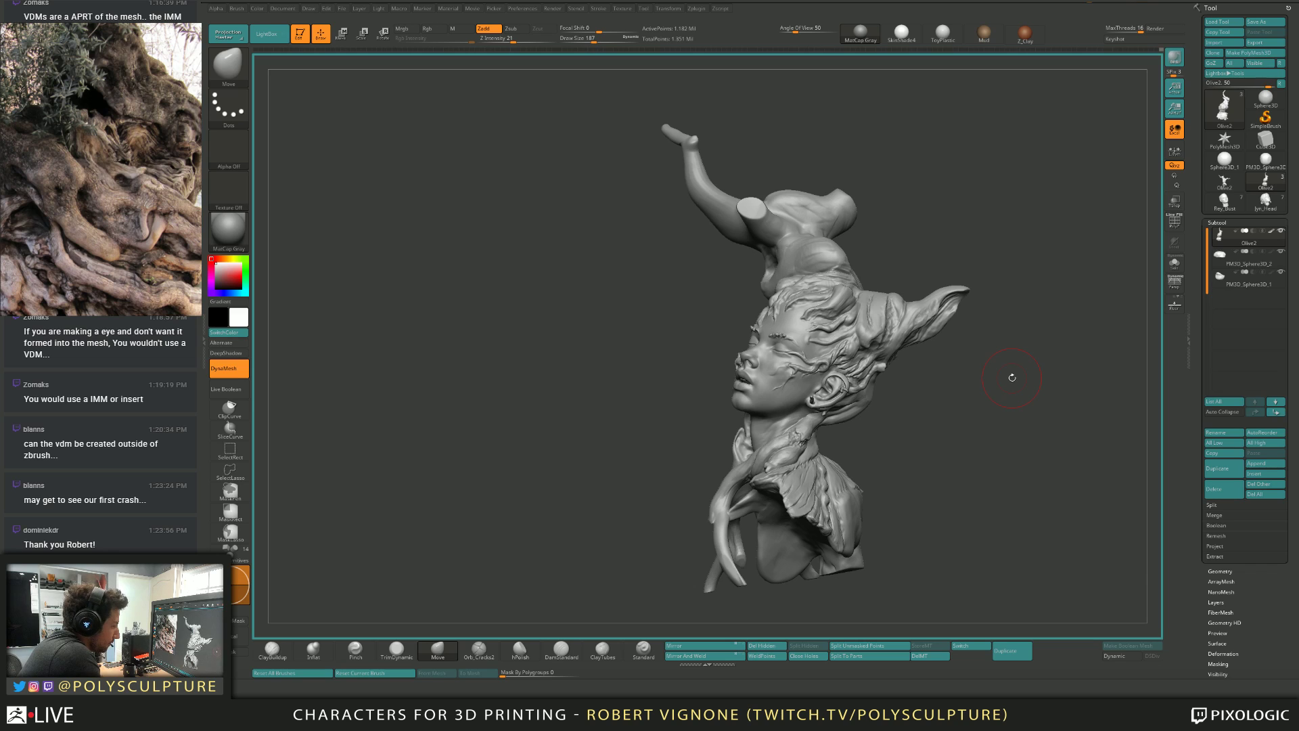
mouse_move(1012, 377)
left_mouse_down()
mouse_move(995, 406)
mouse_move(1012, 410)
mouse_move(947, 415)
mouse_move(981, 415)
left_mouse_up()
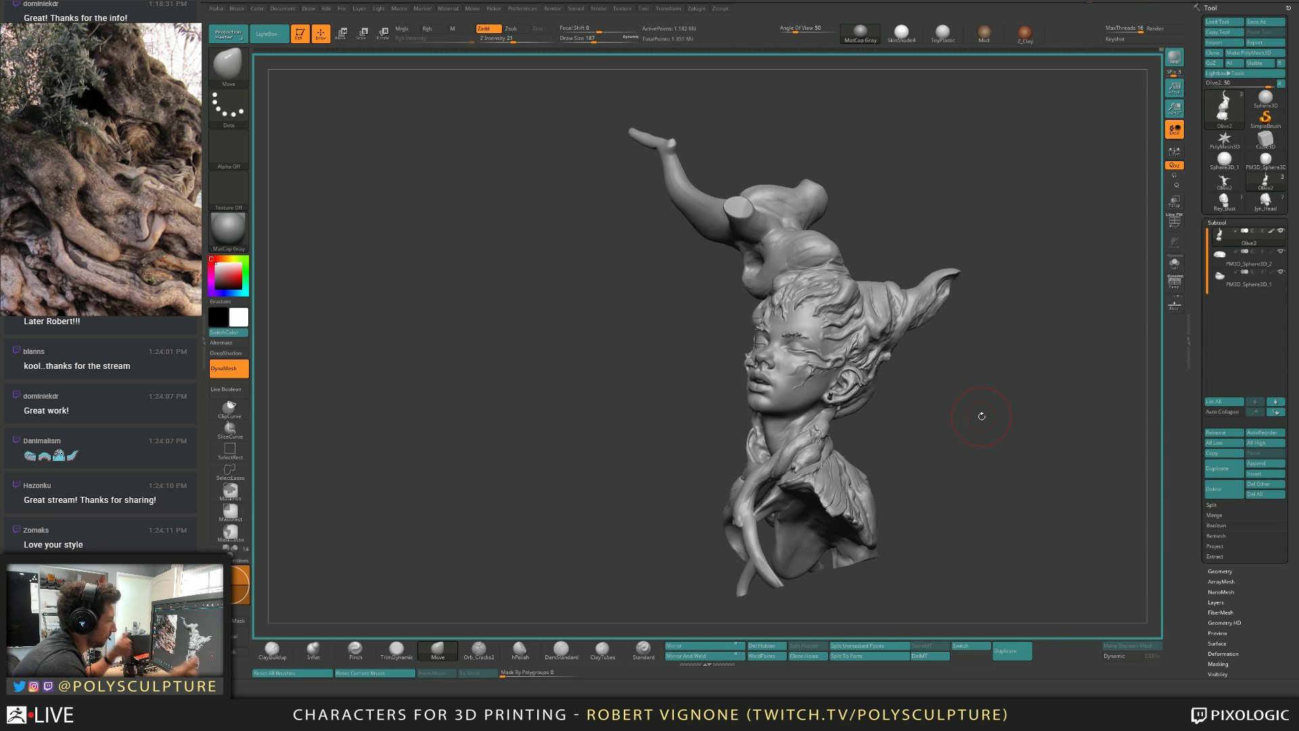
mouse_move(976, 383)
left_mouse_down()
mouse_move(964, 396)
mouse_move(971, 441)
left_mouse_up()
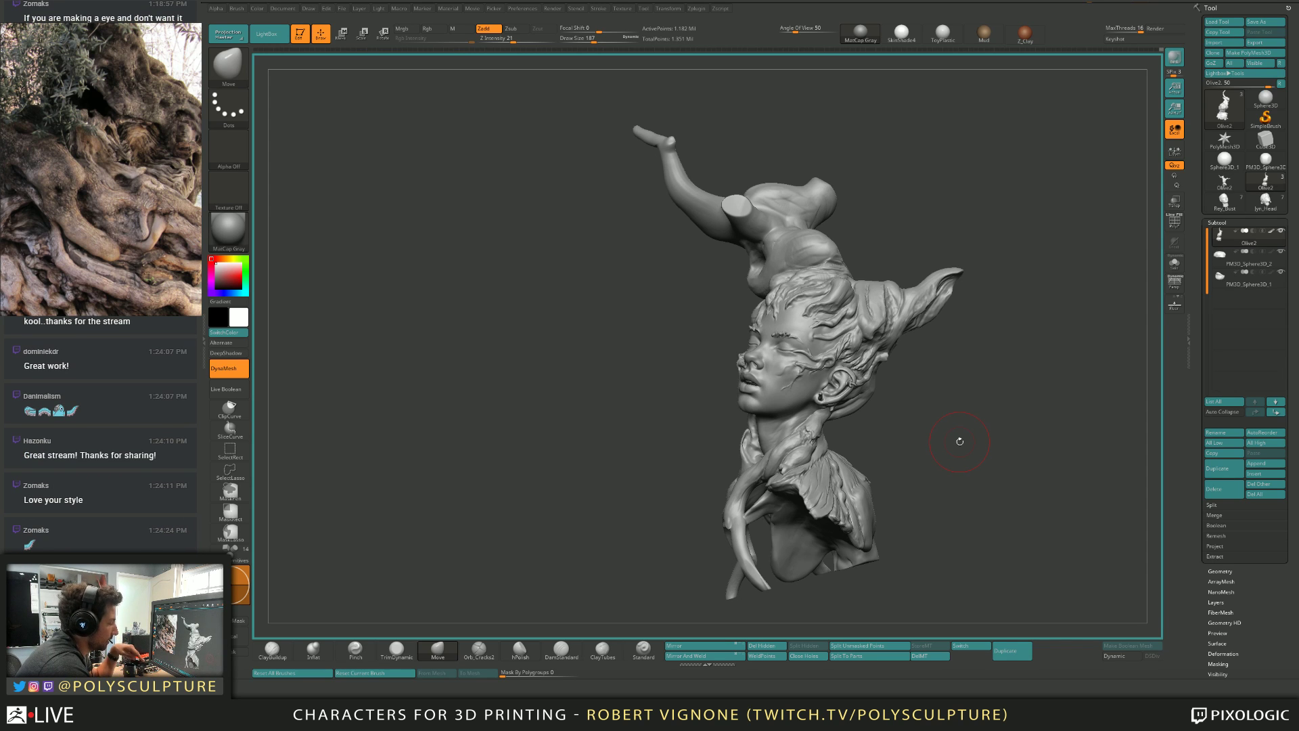
left_click_drag(959, 443, 961, 444)
key("ctrl+s")
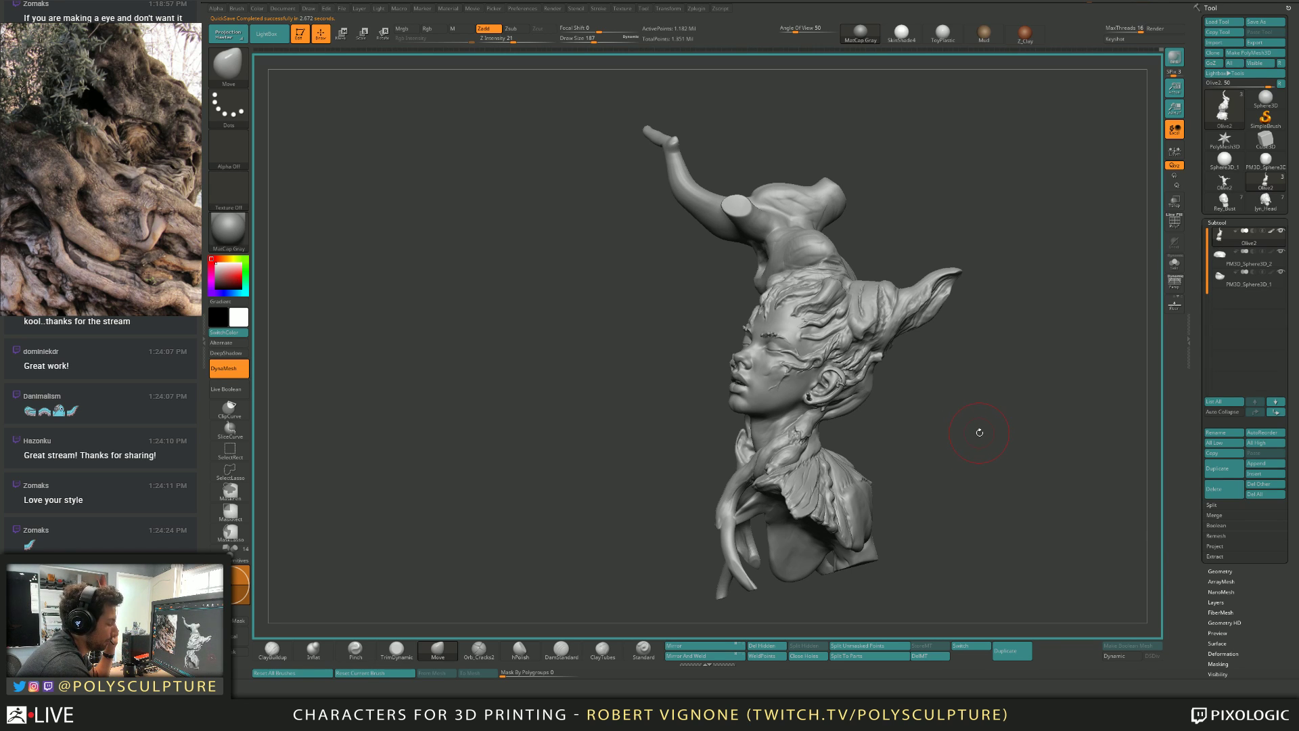
Review the whole bust from the front and both sides.
left_click_drag(966, 437, 972, 434)
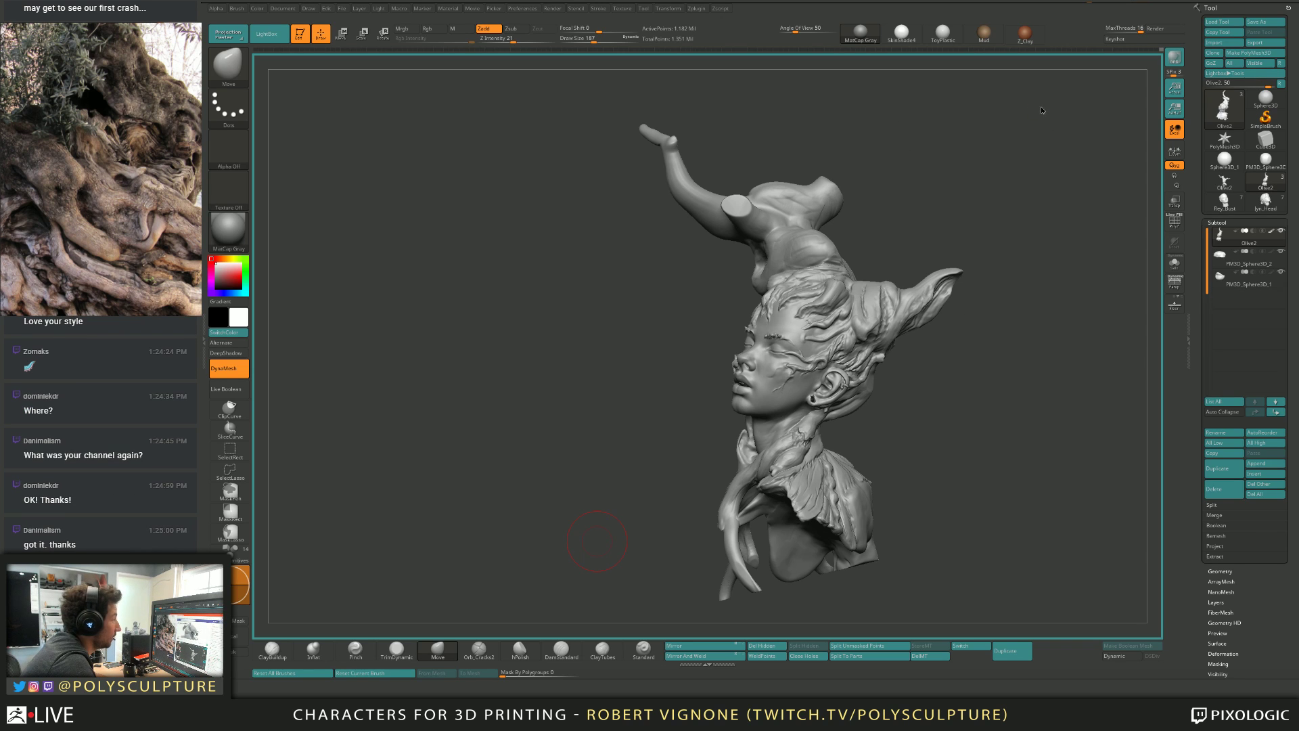
mouse_move(989, 114)
left_mouse_down()
mouse_move(1017, 209)
mouse_move(1014, 352)
left_mouse_up()
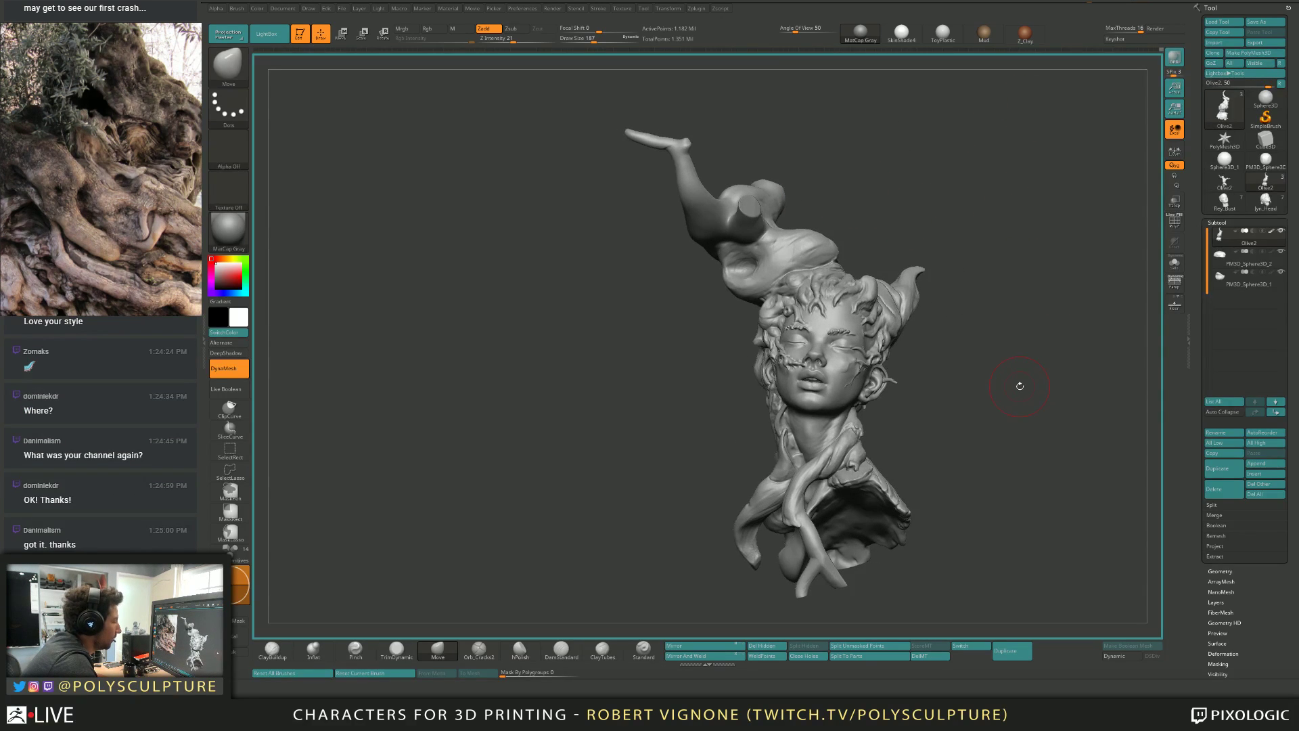
mouse_move(986, 403)
left_mouse_down()
mouse_move(970, 434)
mouse_move(1056, 400)
mouse_move(947, 403)
mouse_move(978, 400)
mouse_move(969, 414)
left_mouse_up()
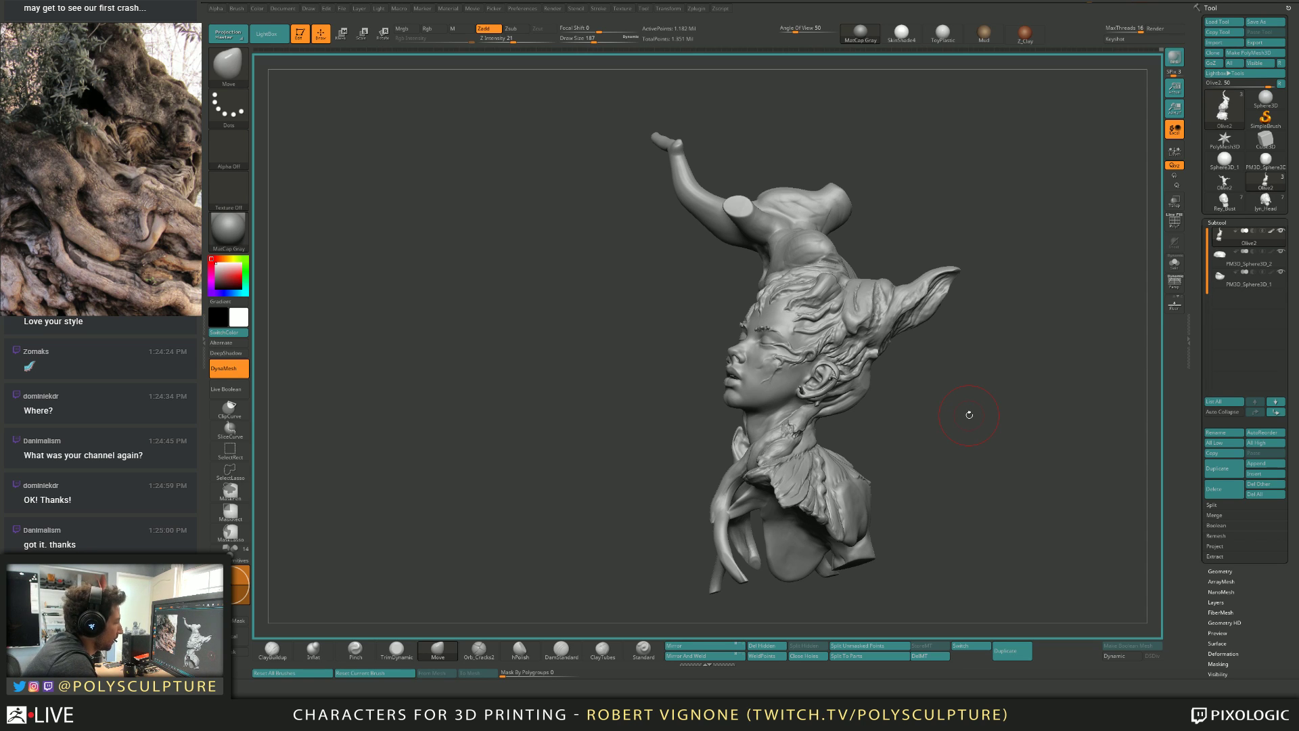
mouse_move(969, 414)
left_mouse_down()
mouse_move(932, 405)
mouse_move(952, 403)
left_mouse_up()
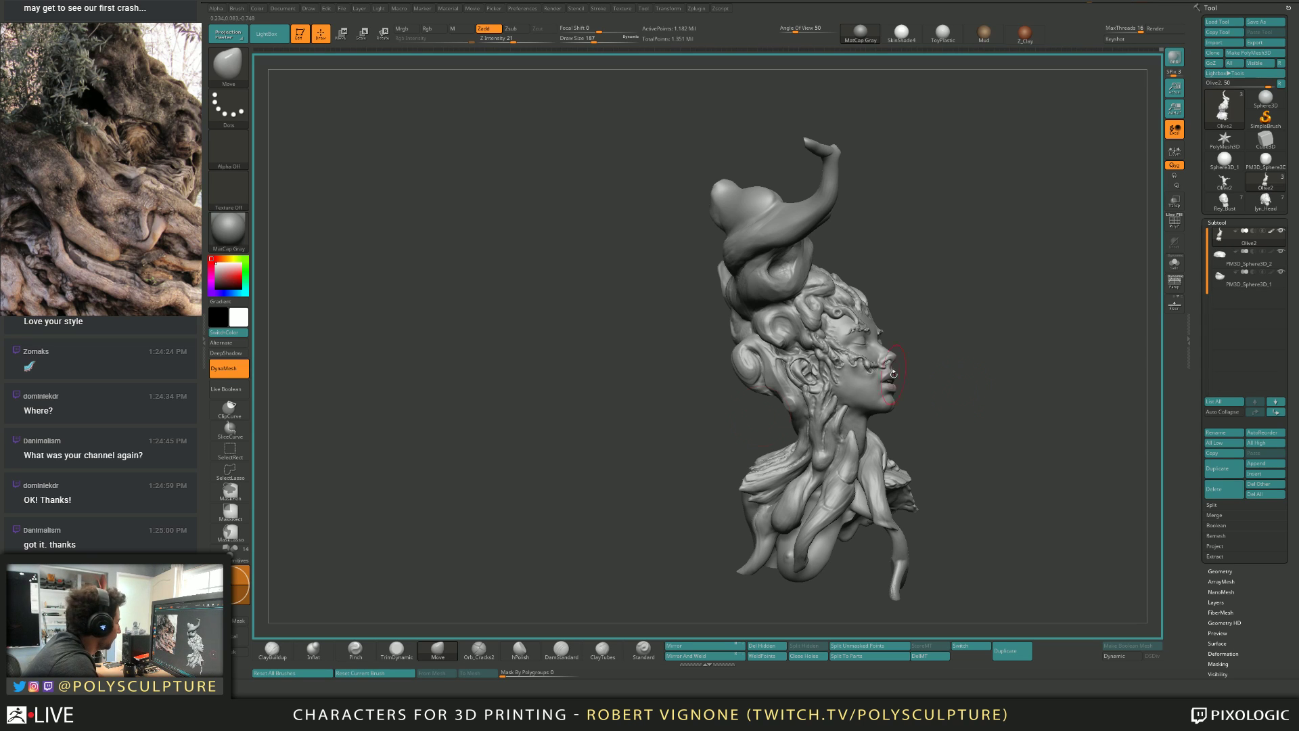
key("alt+Tab")
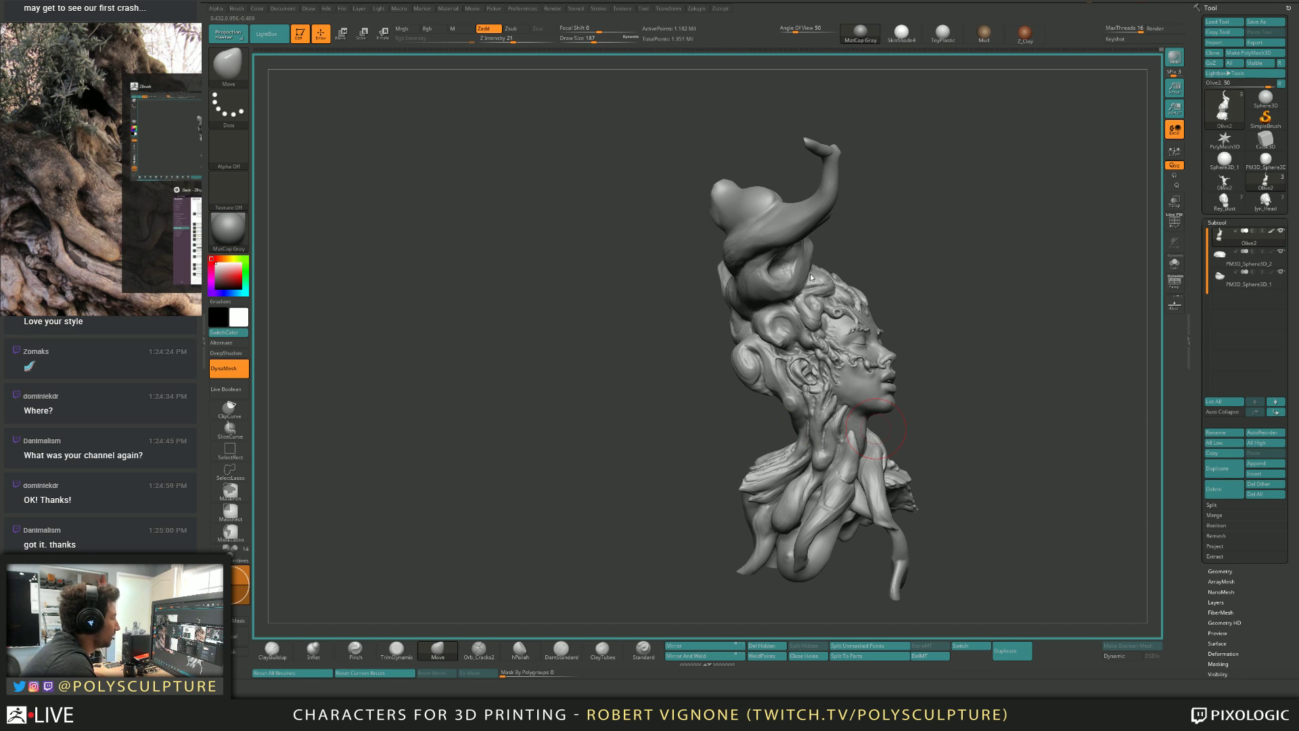